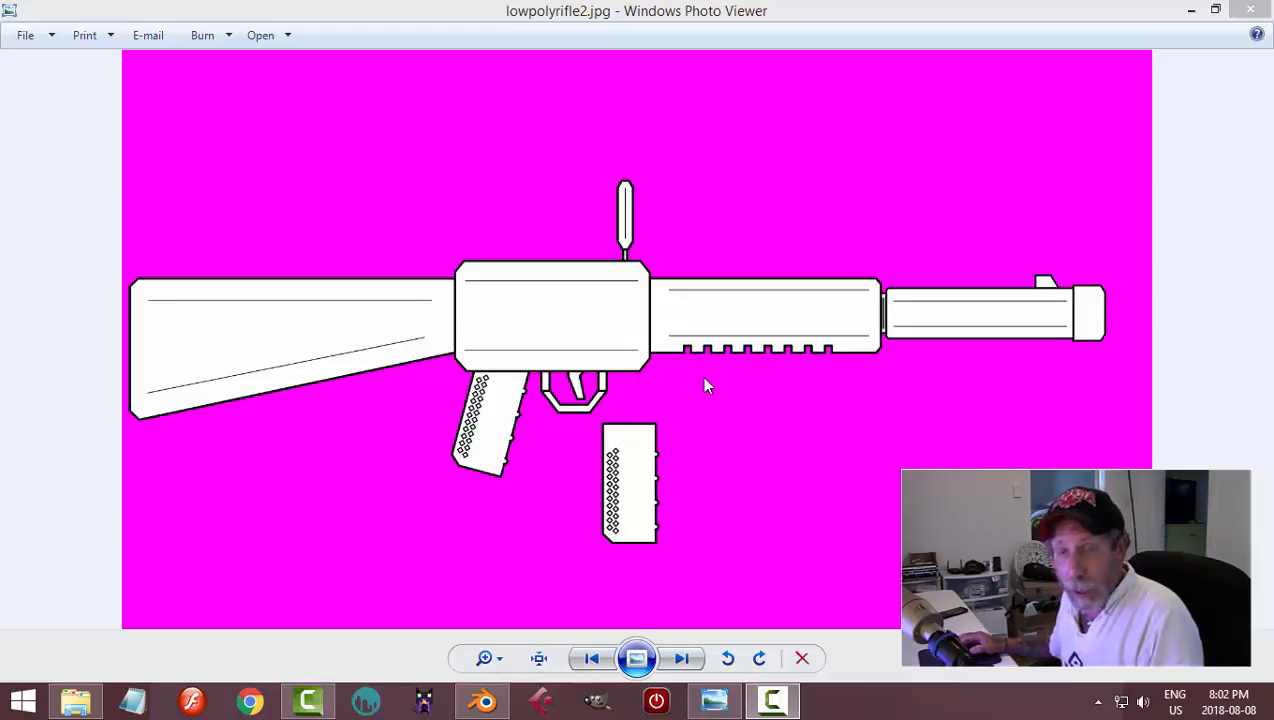
- Switch to Blender and delete every default object from the scene: the cube, camera and lamp
click(484, 700)
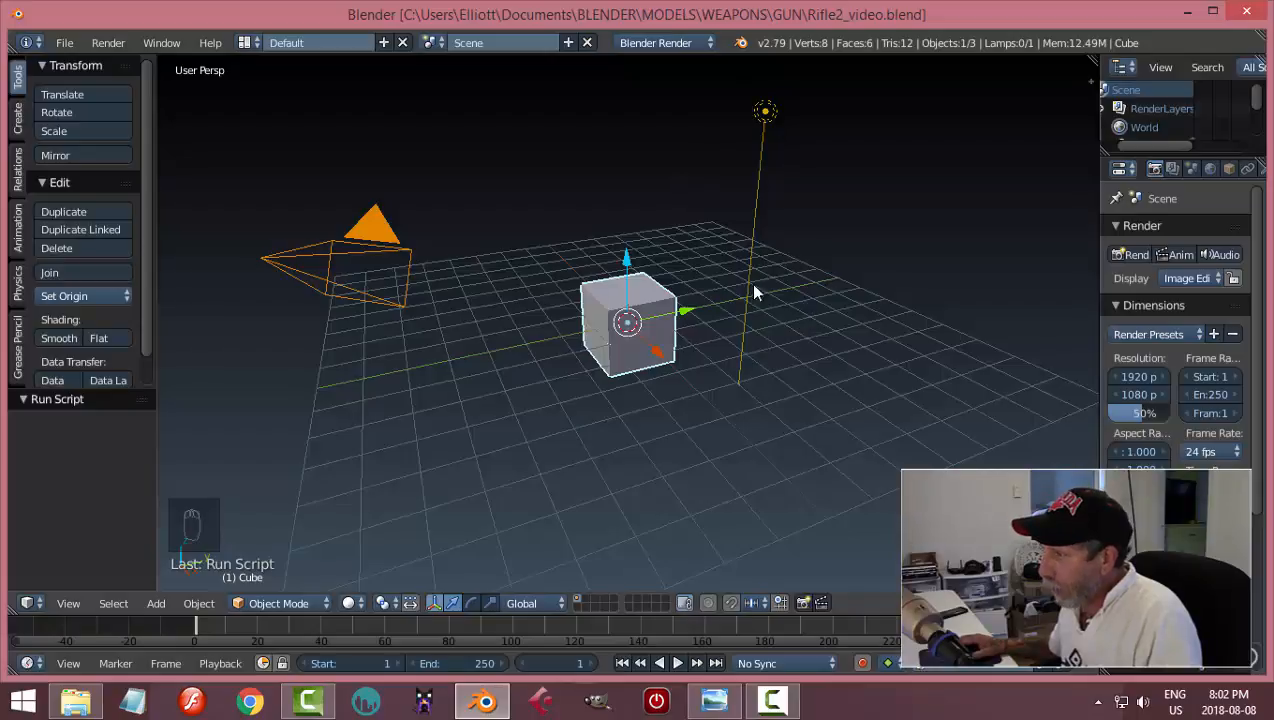
key(a)
key(a)
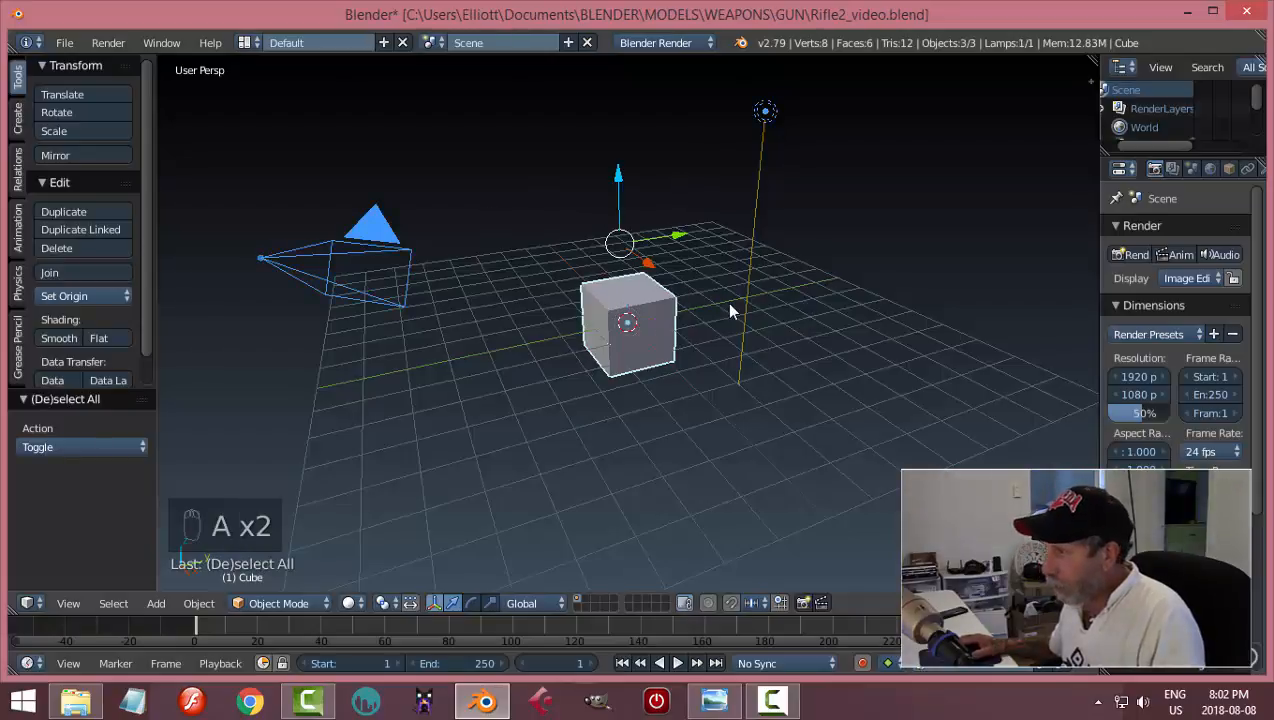
key(x)
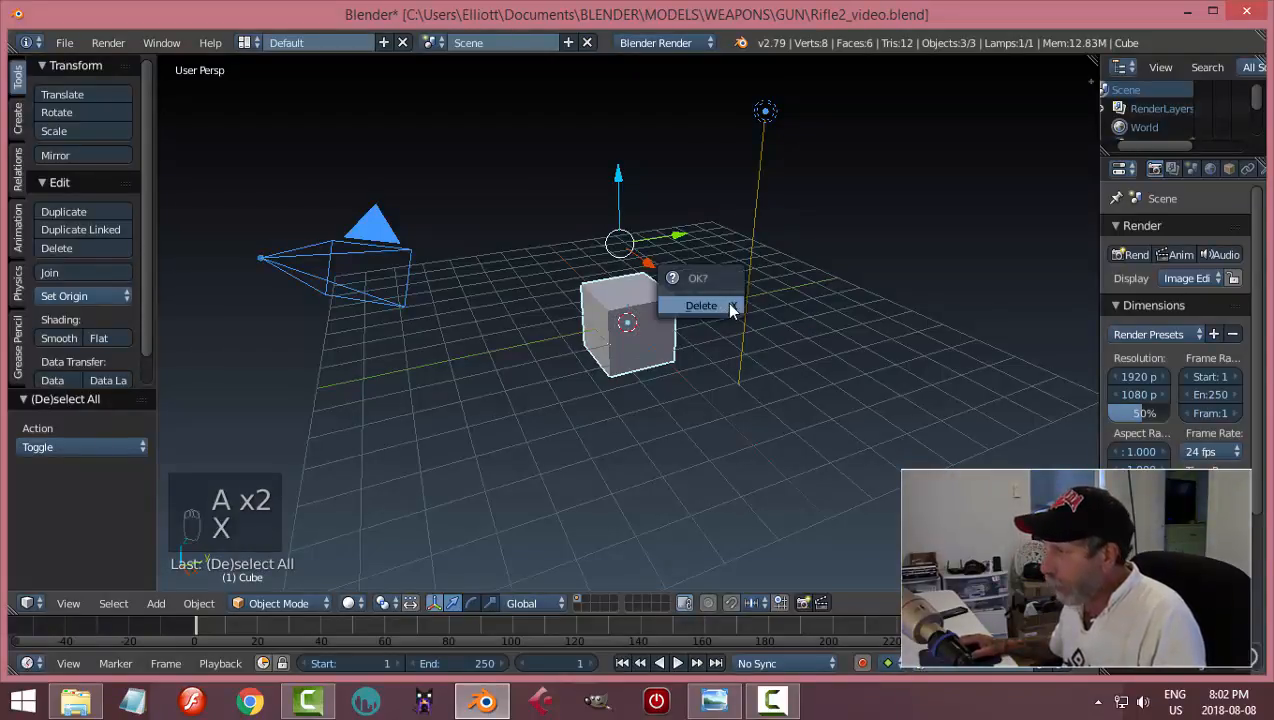
click(726, 304)
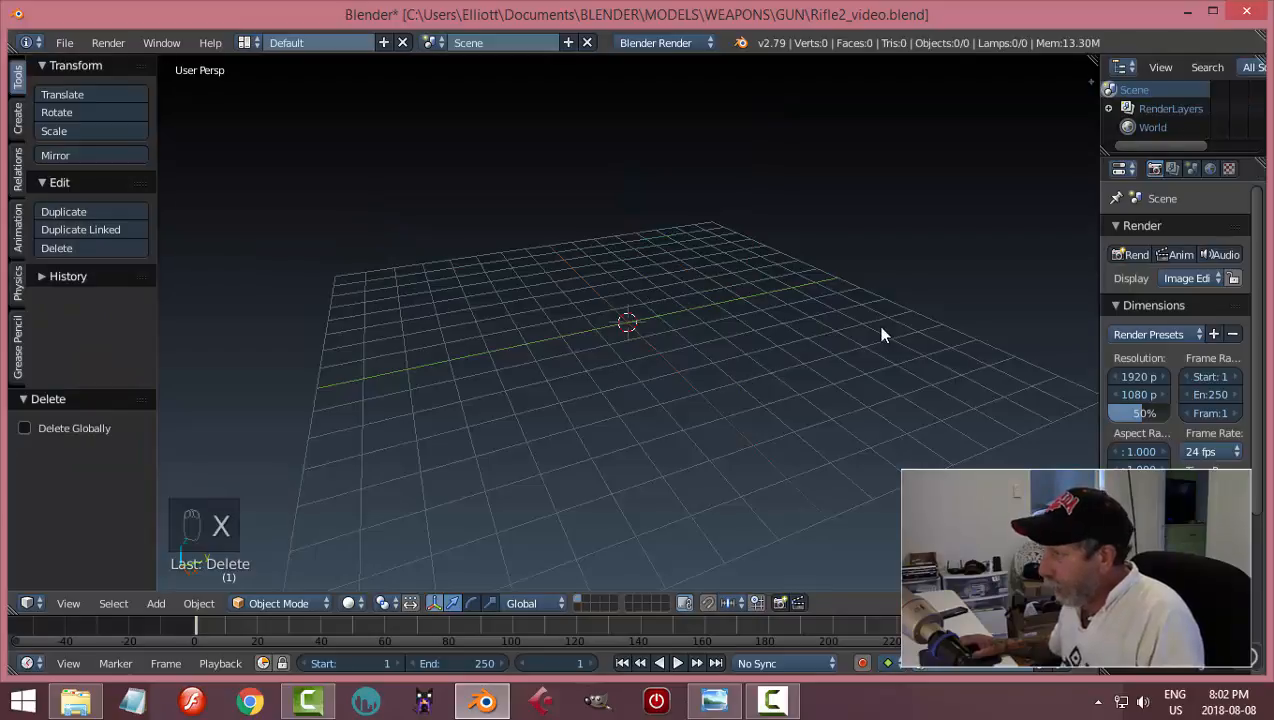
- Set the render engine to Cycles Render and its device to GPU Compute
click(666, 44)
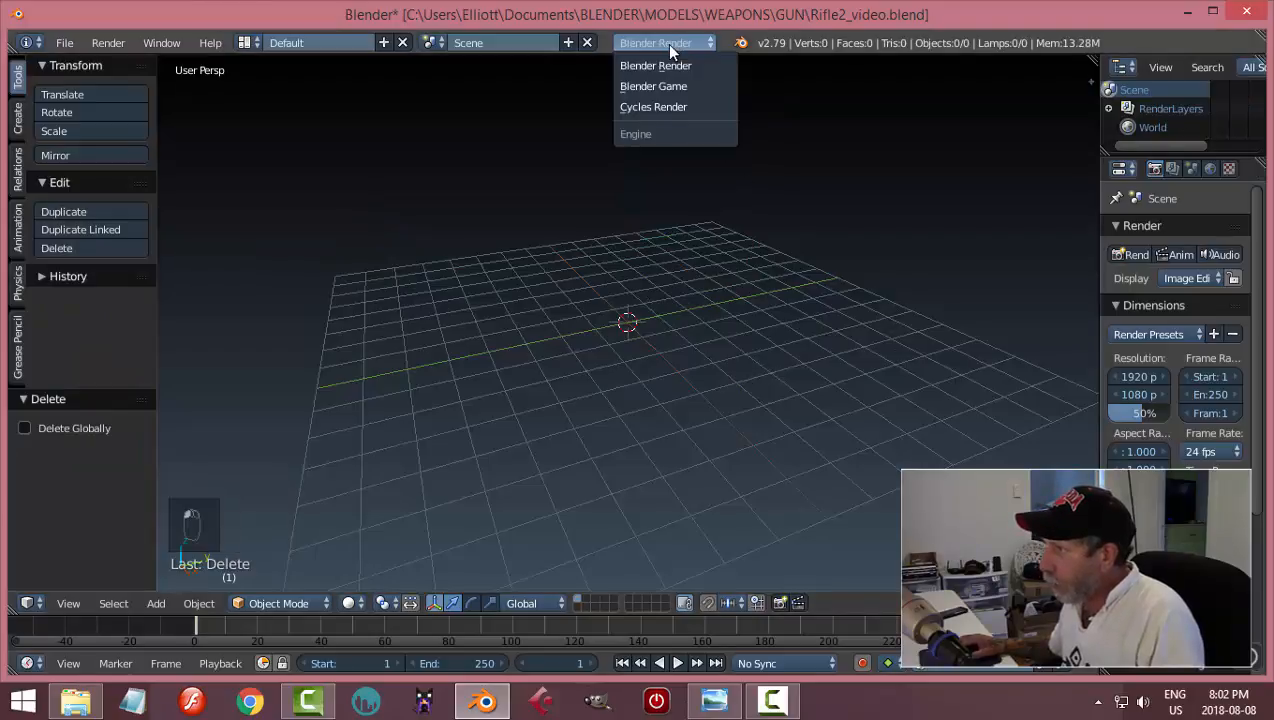
click(669, 104)
click(1195, 325)
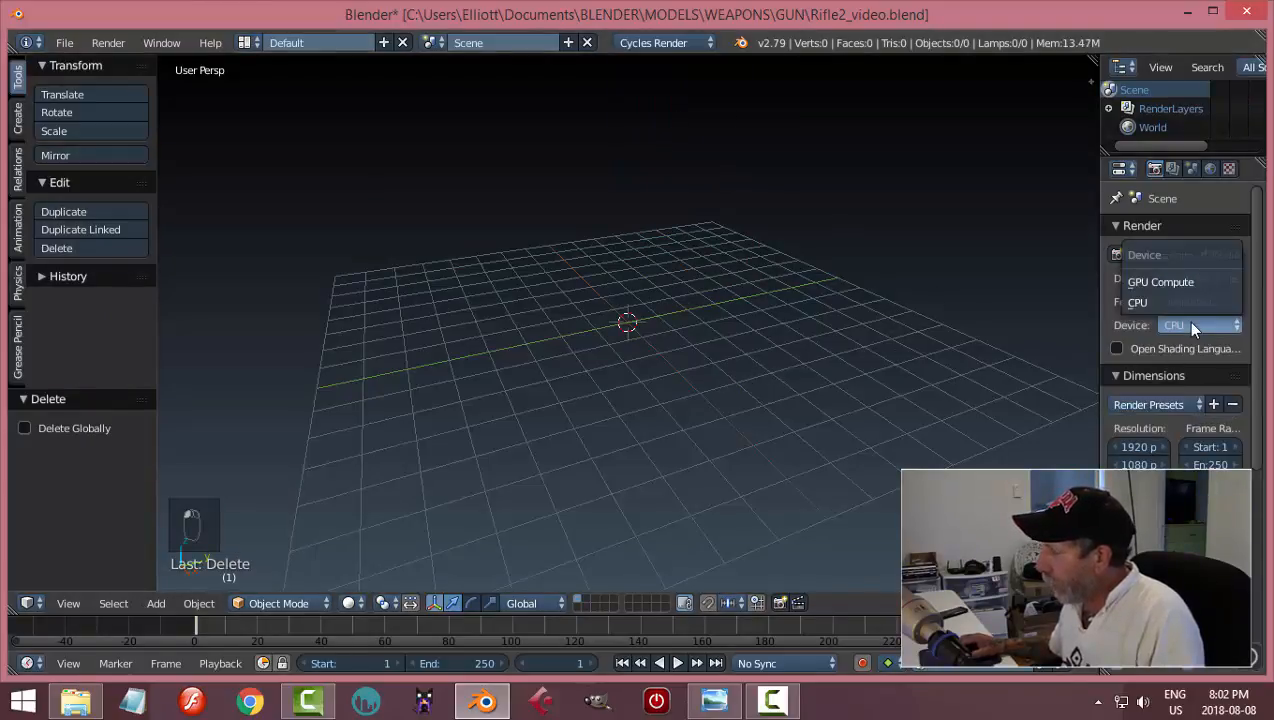
click(1160, 280)
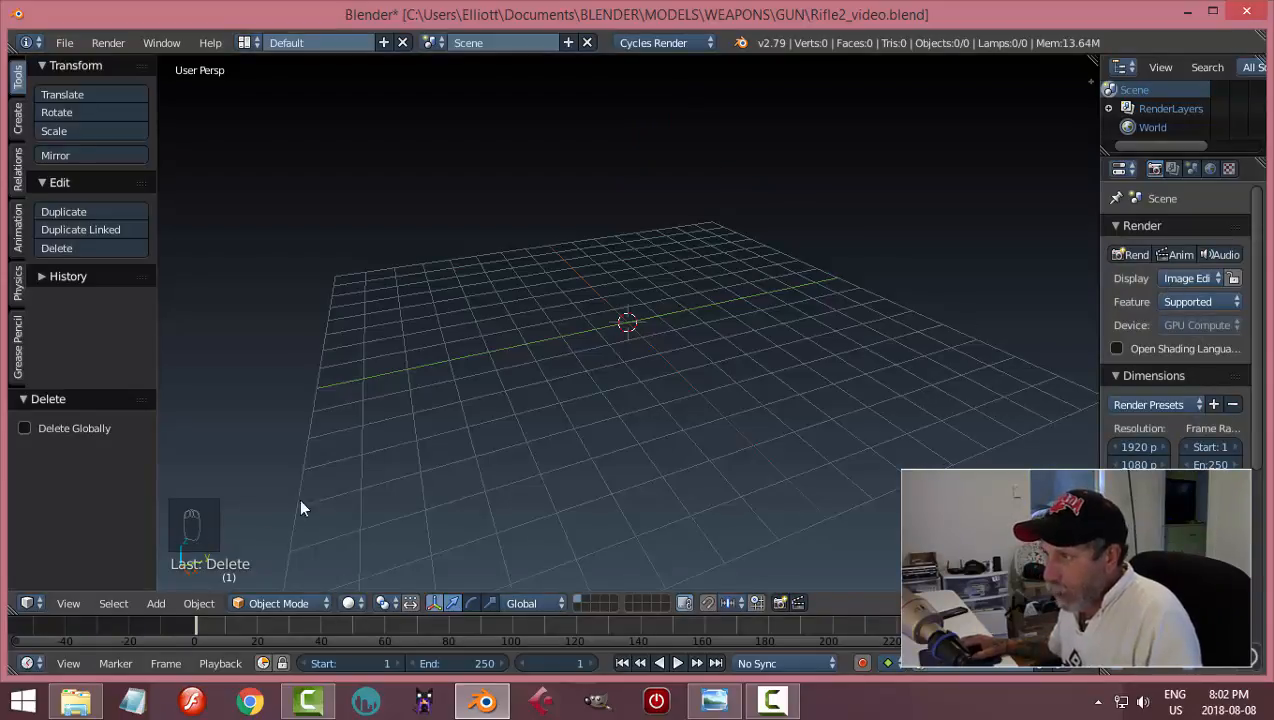
- Enable background images in the viewport and add an image slot assigned to the Right view axis
key(n)
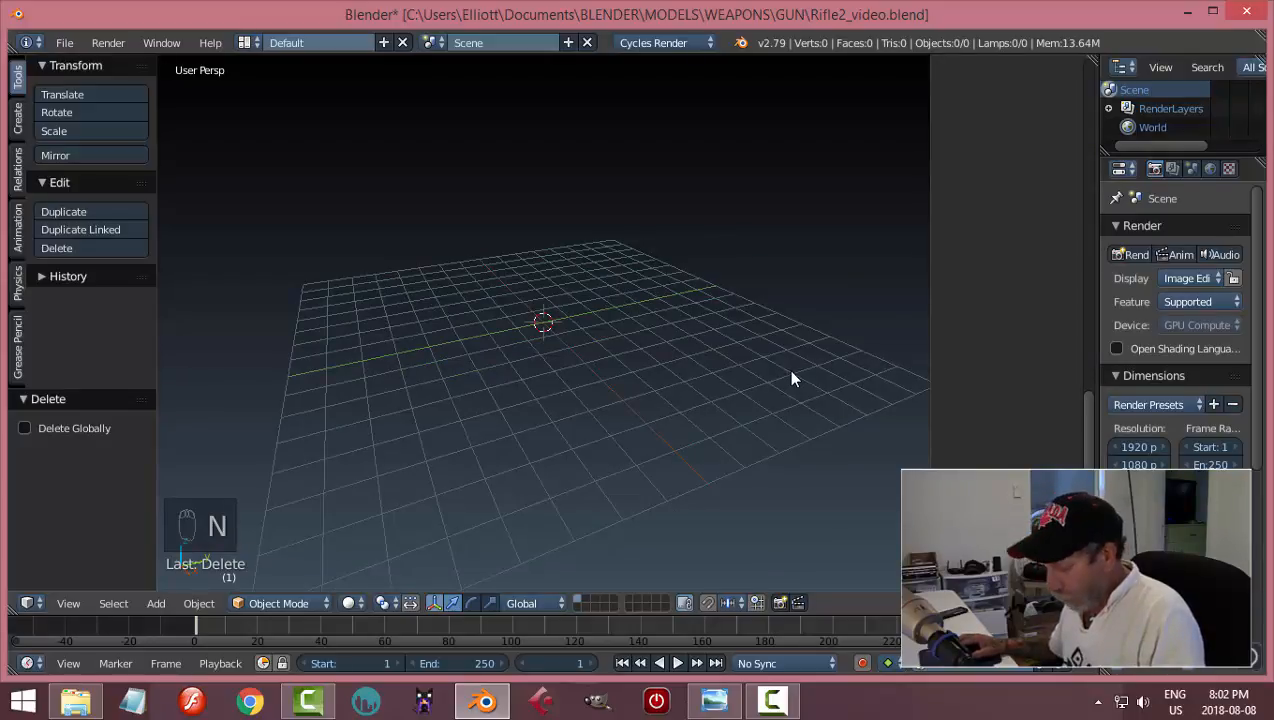
drag(1083, 449, 1085, 204)
click(946, 334)
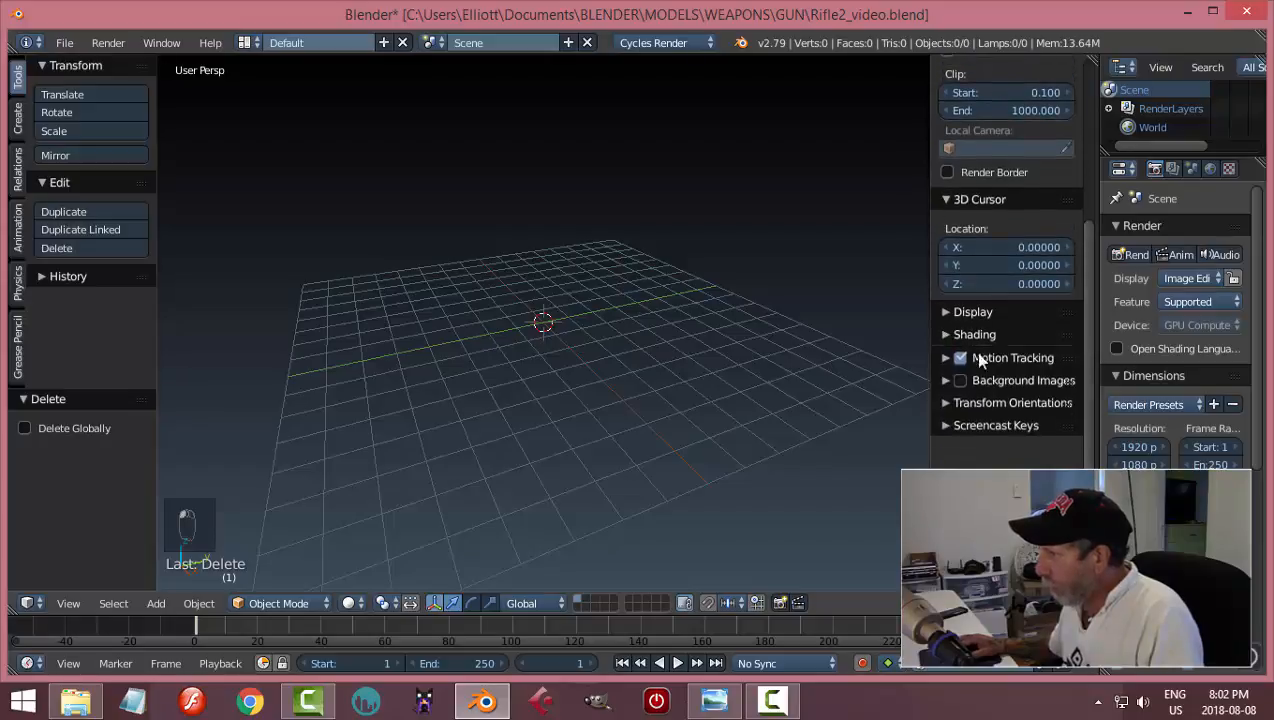
click(959, 380)
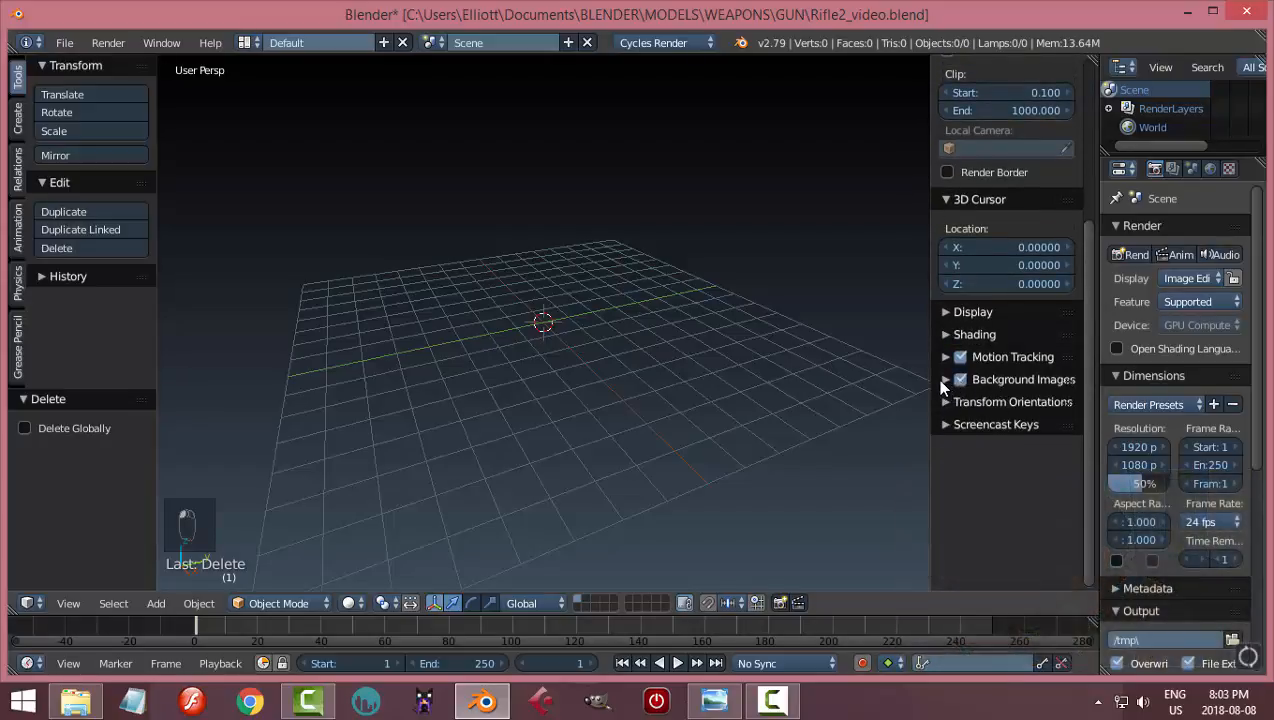
click(943, 380)
click(1004, 410)
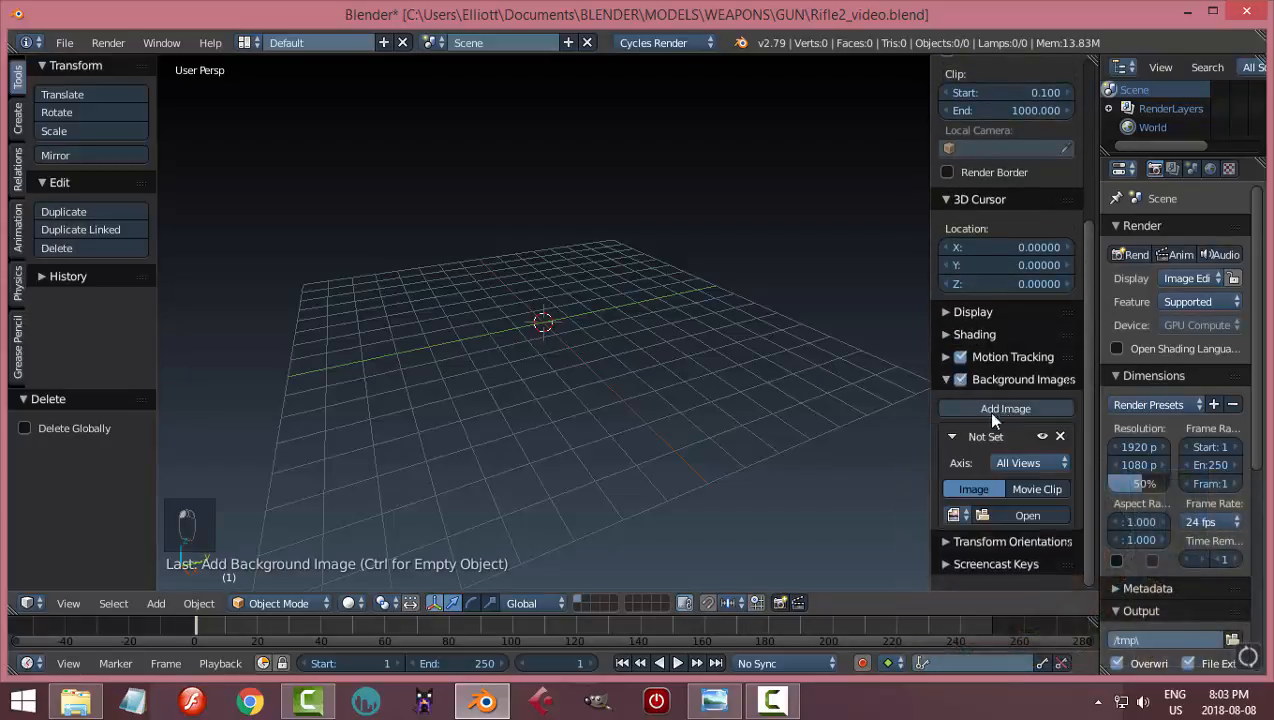
click(1014, 465)
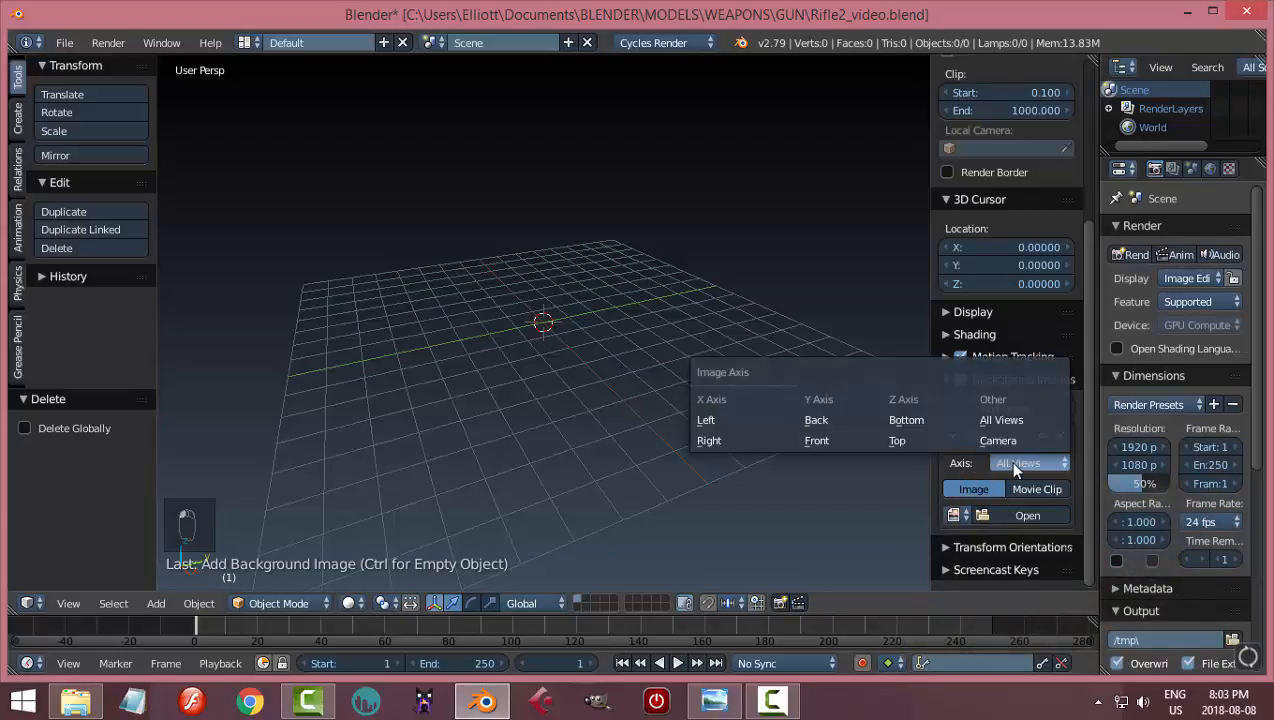
click(743, 443)
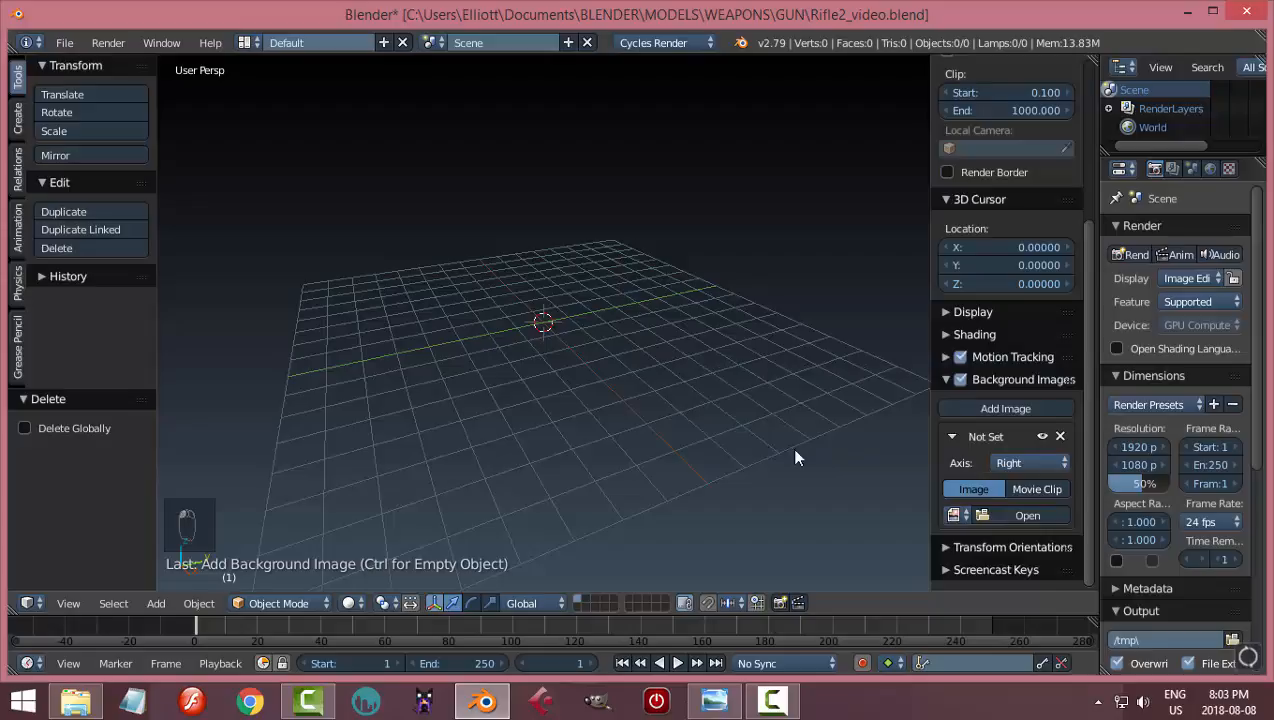
- Load lowpolyrifle2.jpg from the GUN folder inside BLENDER's REFERENCE IMAGES as the background image
click(1030, 518)
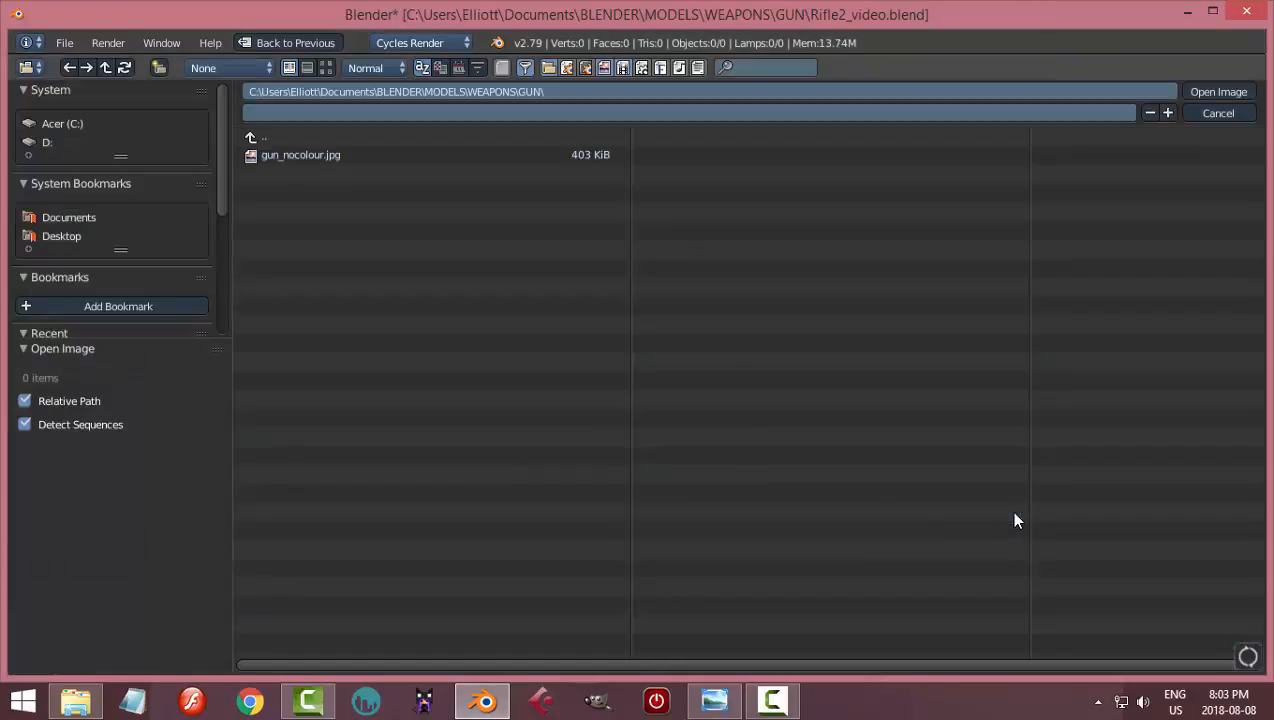
click(68, 219)
click(297, 303)
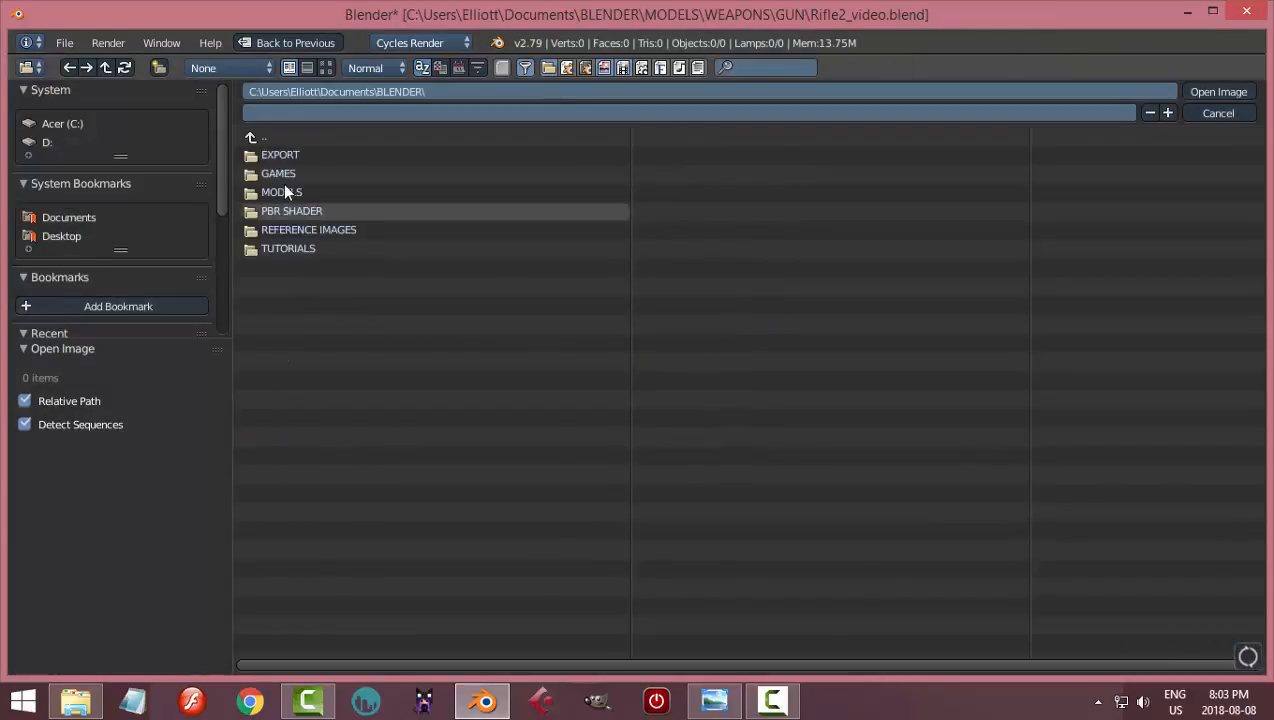
click(298, 229)
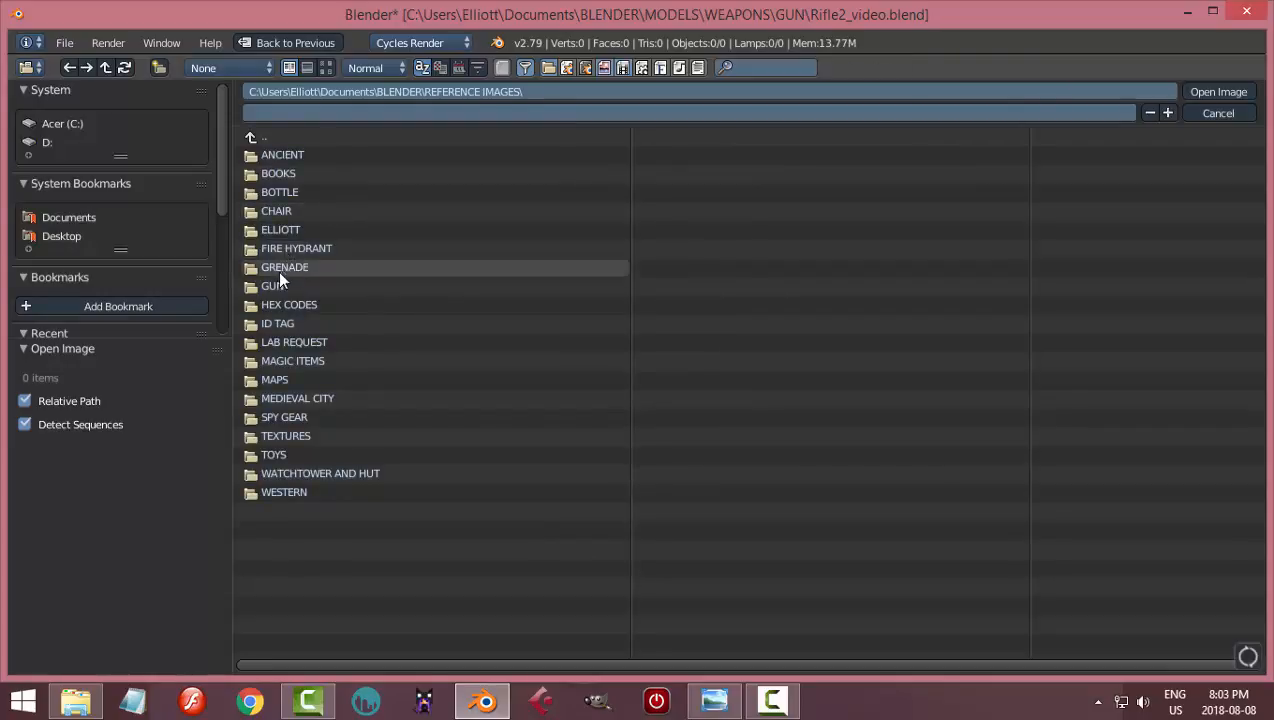
click(274, 286)
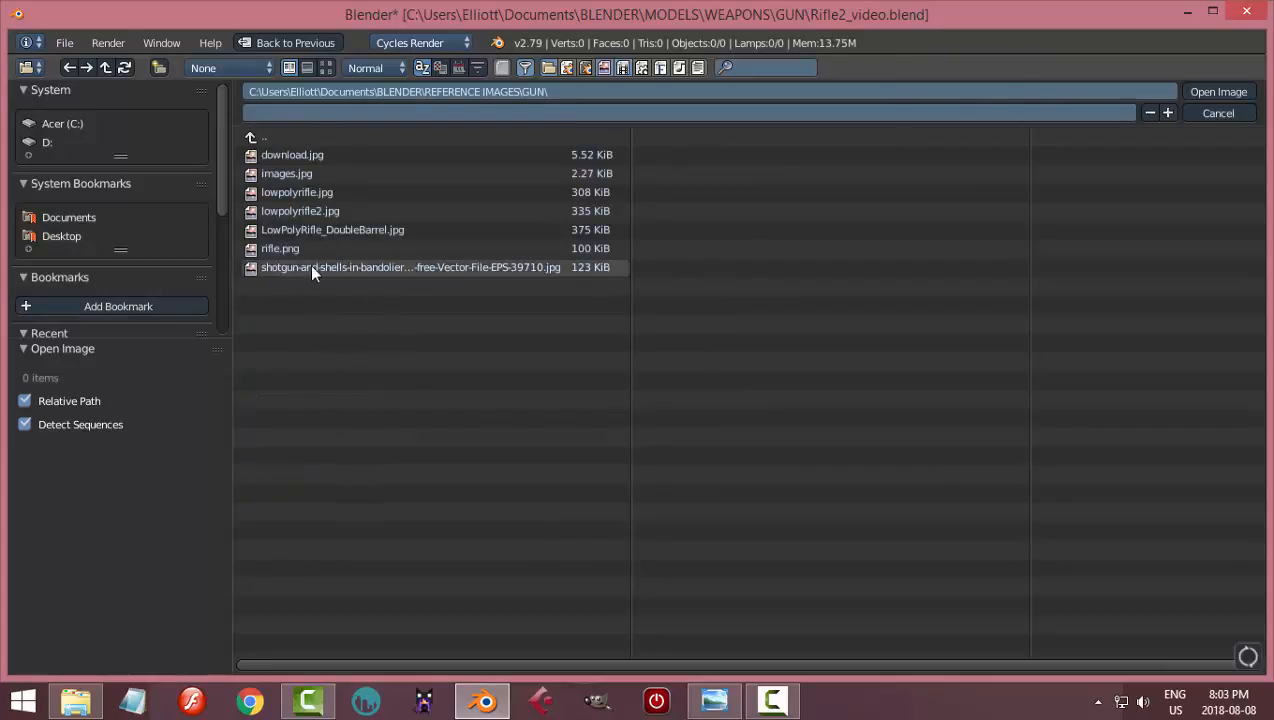
click(315, 213)
click(326, 67)
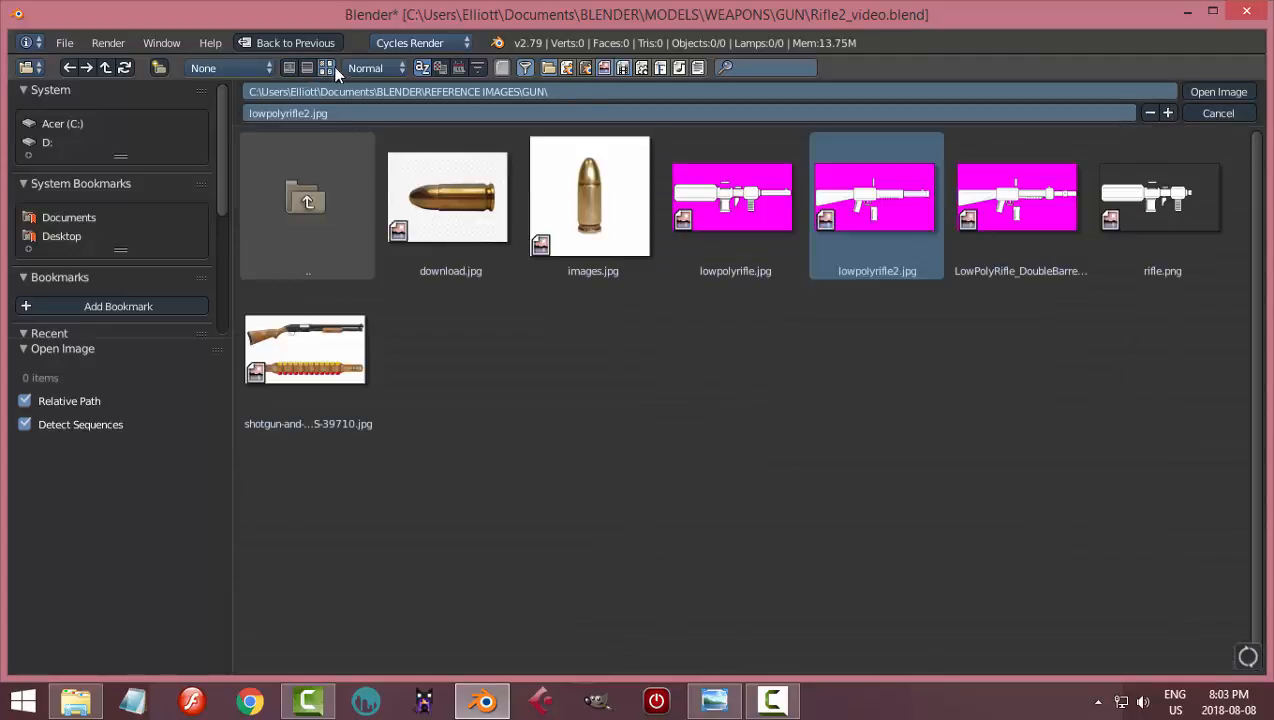
click(1216, 92)
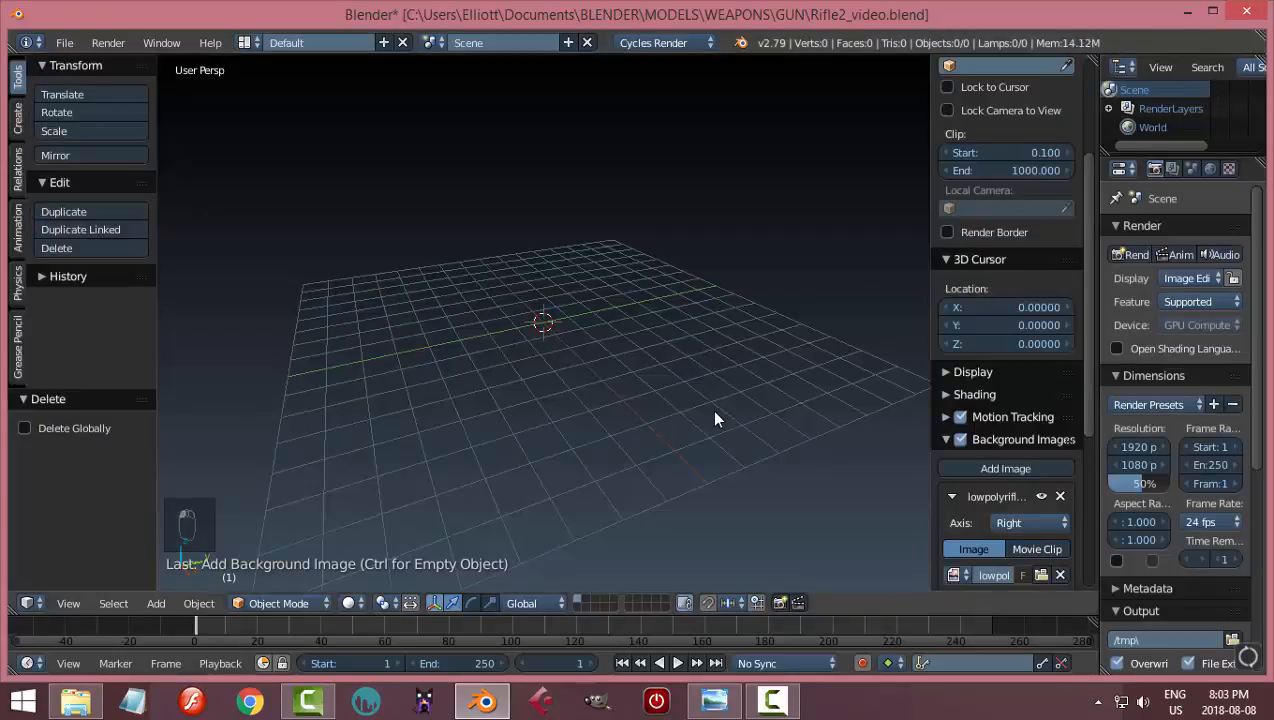
- Change the viewport to the right orthographic view and inspect the rifle reference image without the properties sidebar
key(KP_3)
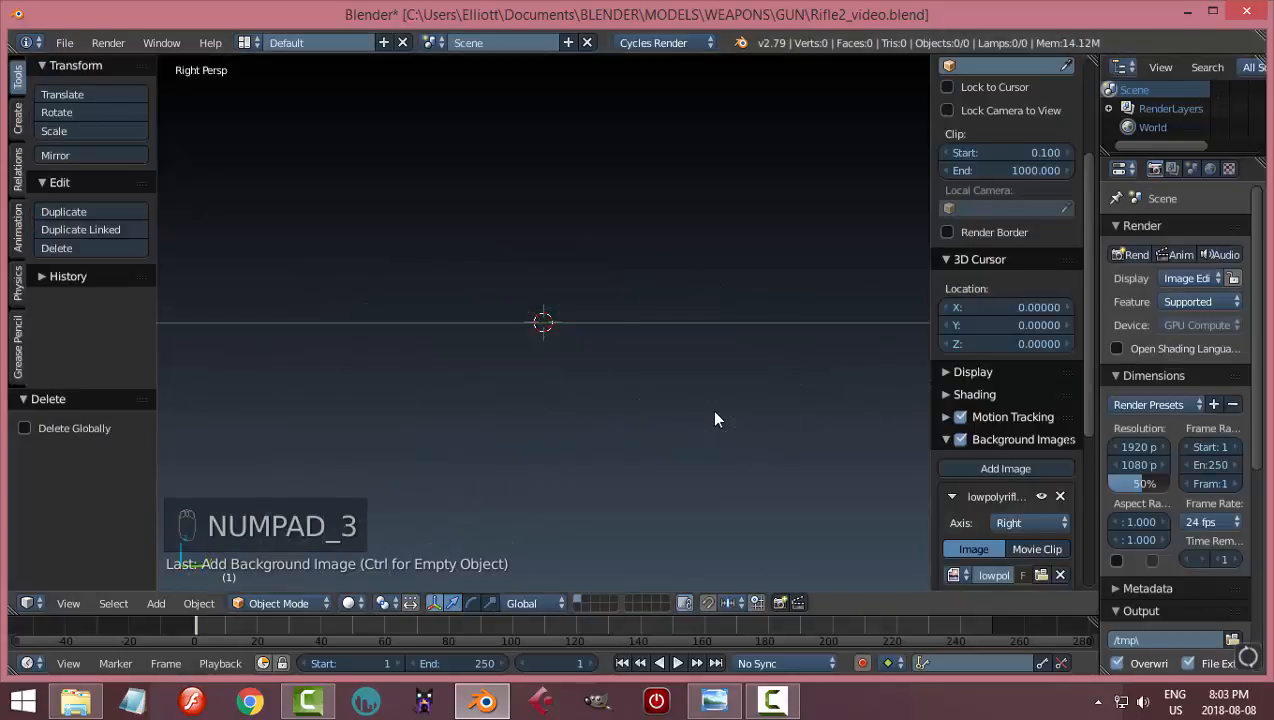
key(KP_5)
scroll(714, 419, up, 5)
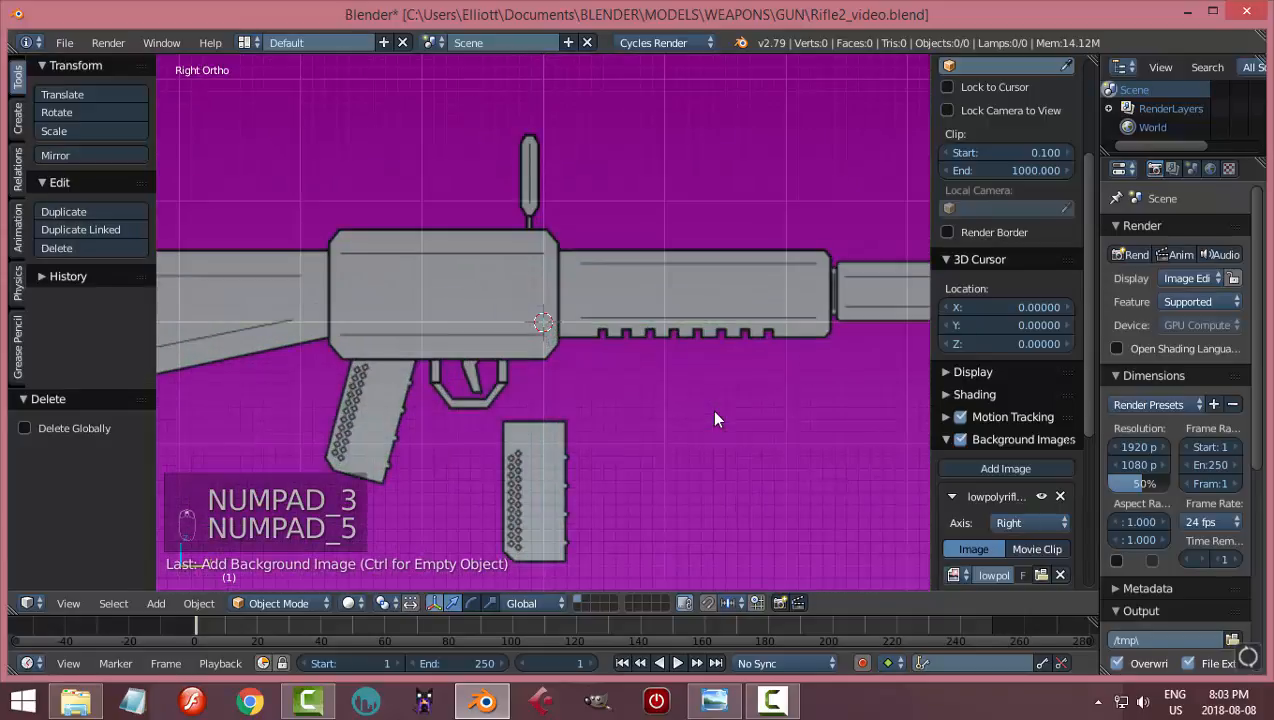
key(n)
scroll(808, 421, down, 2)
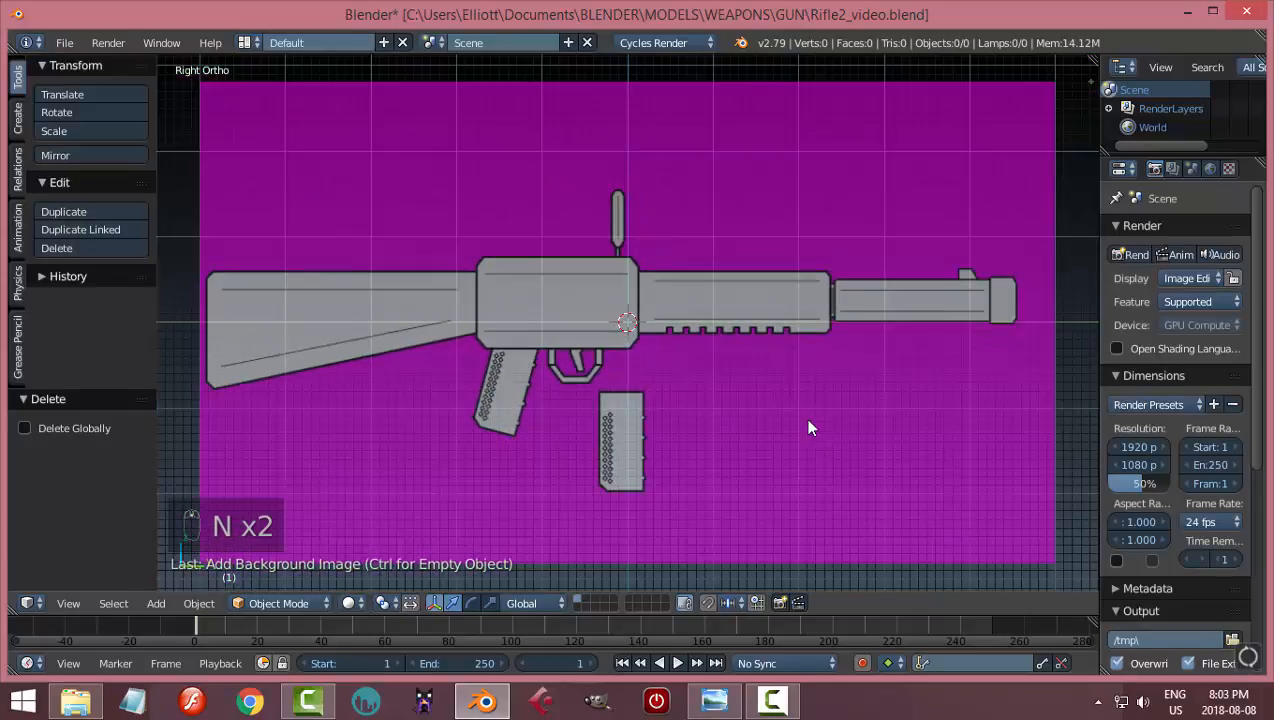
mouse_move(831, 405)
shift+middle_down()
mouse_move(773, 420)
mouse_move(813, 407)
mouse_move(822, 421)
mouse_move(820, 407)
shift+middle_up()
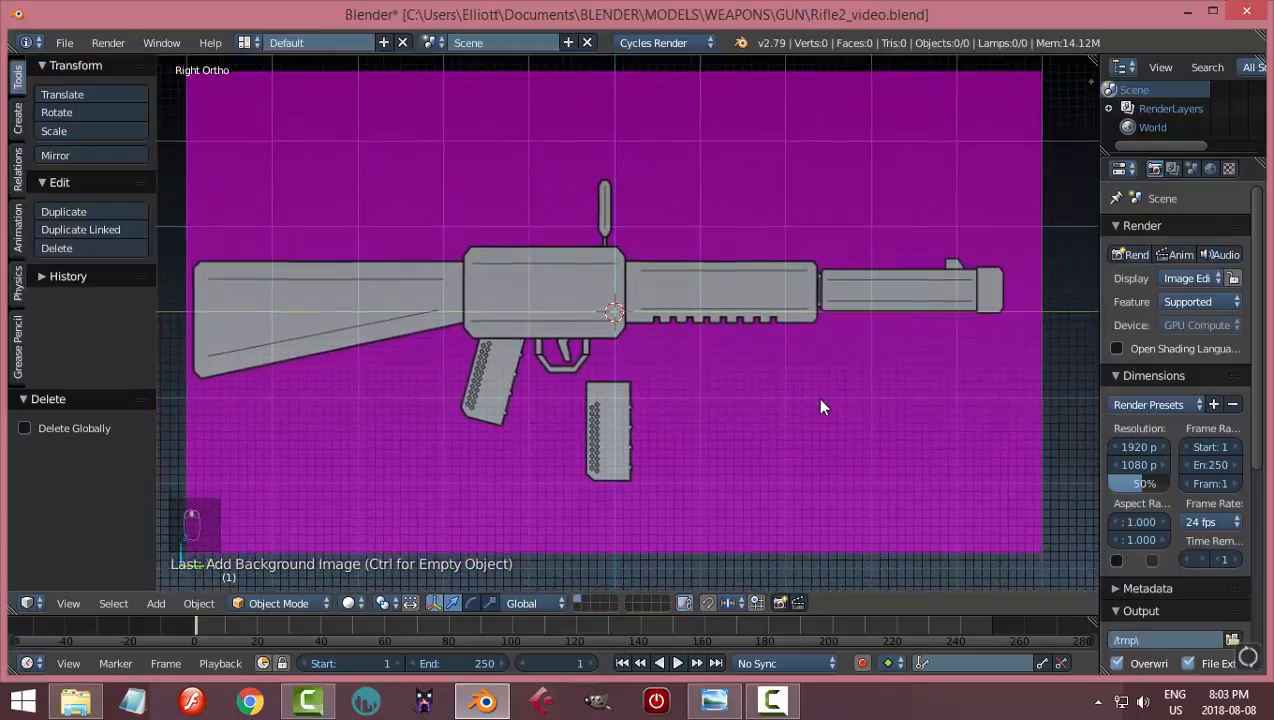
scroll(818, 405, up, 2)
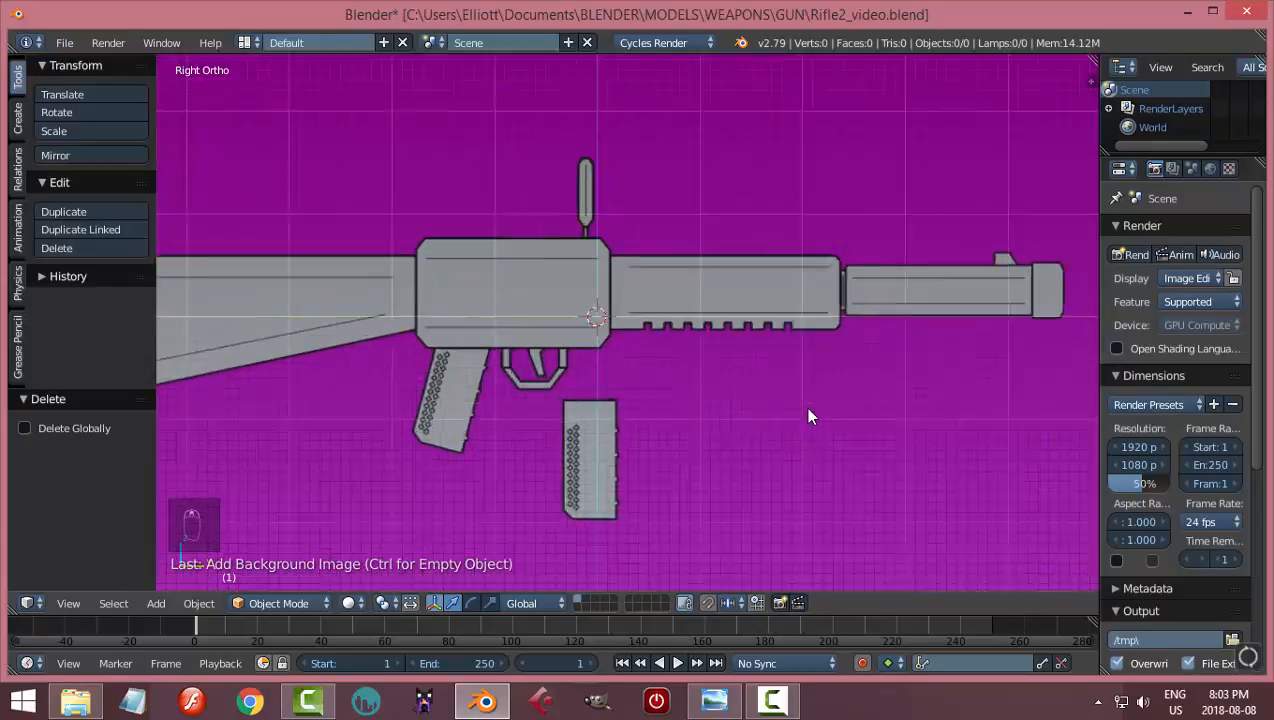
scroll(810, 417, up, 7)
scroll(808, 417, down, 8)
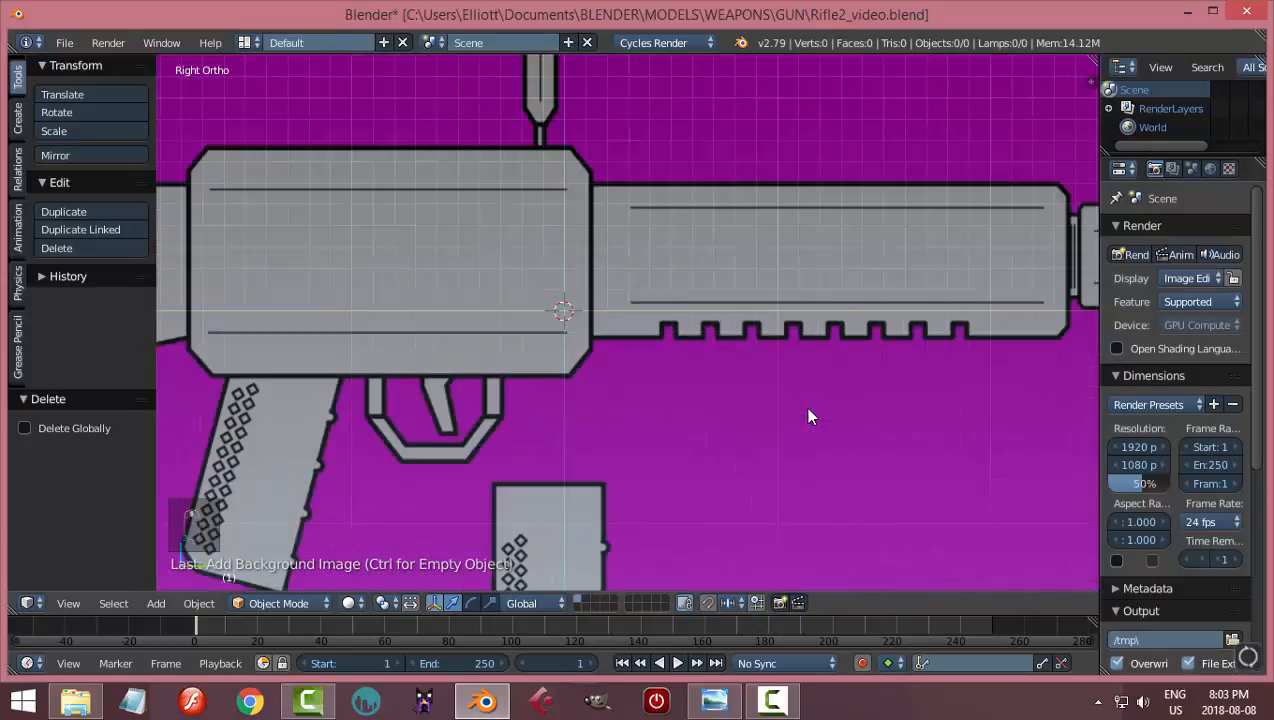
shift+middle_drag(808, 417, 779, 414)
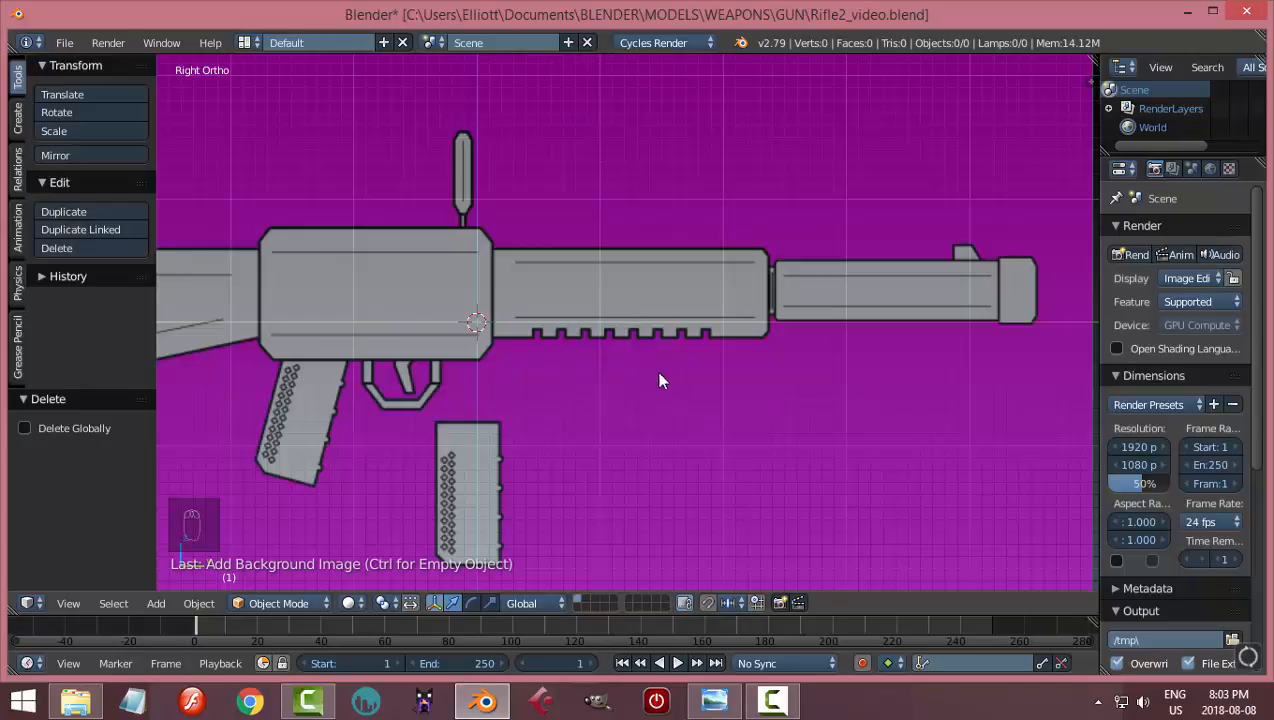
- Set the background image's vertical offset to -0.44 so the rifle barrel is centred on the horizontal axis
key(n)
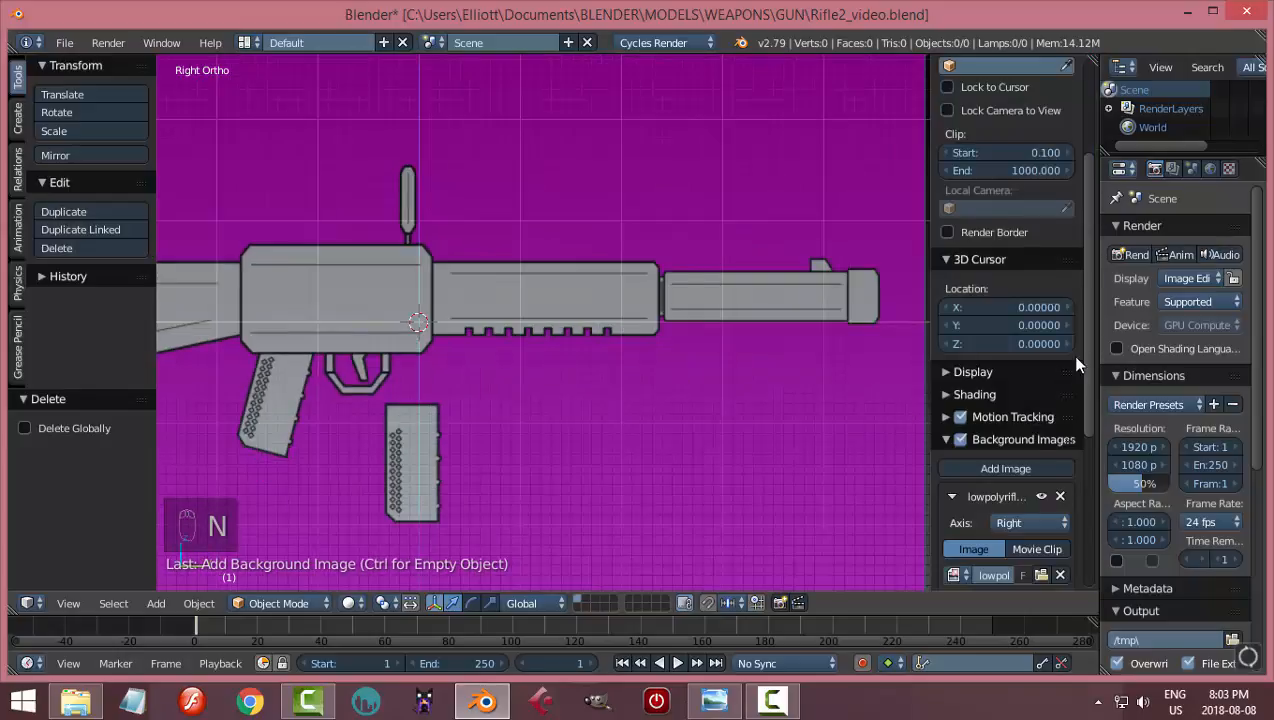
drag(1088, 342, 1094, 497)
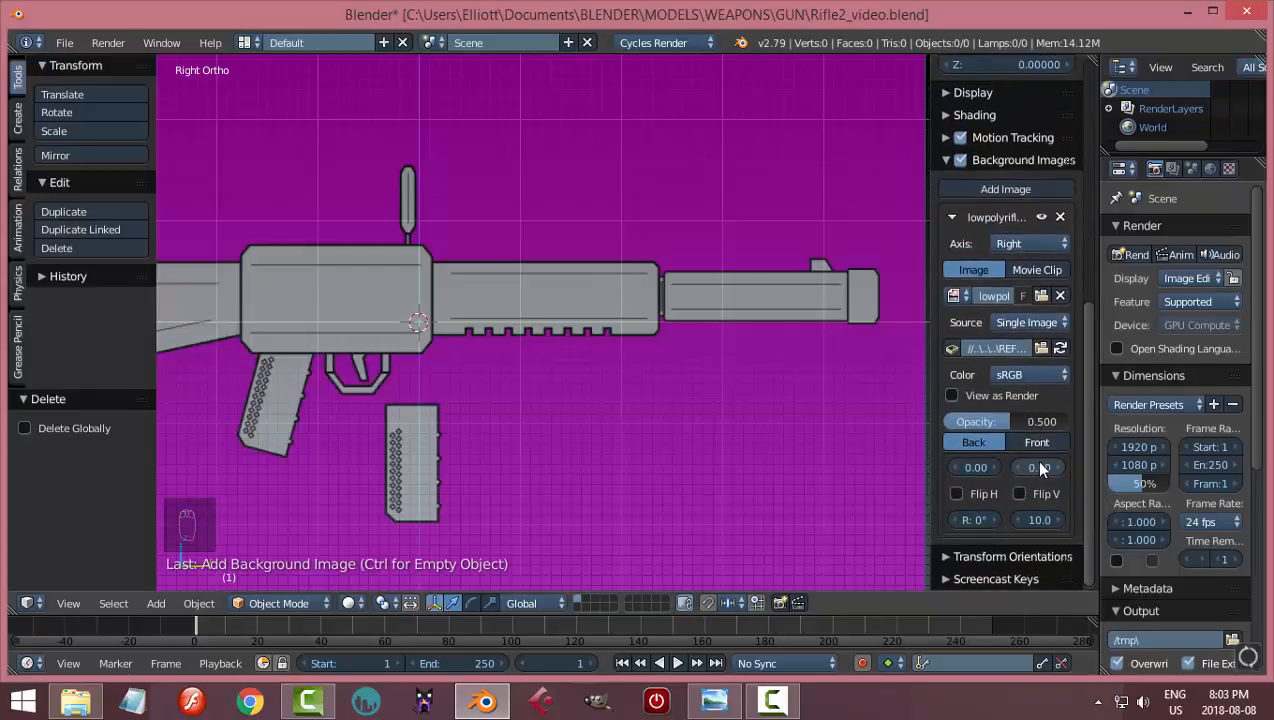
drag(1034, 467, 1005, 467)
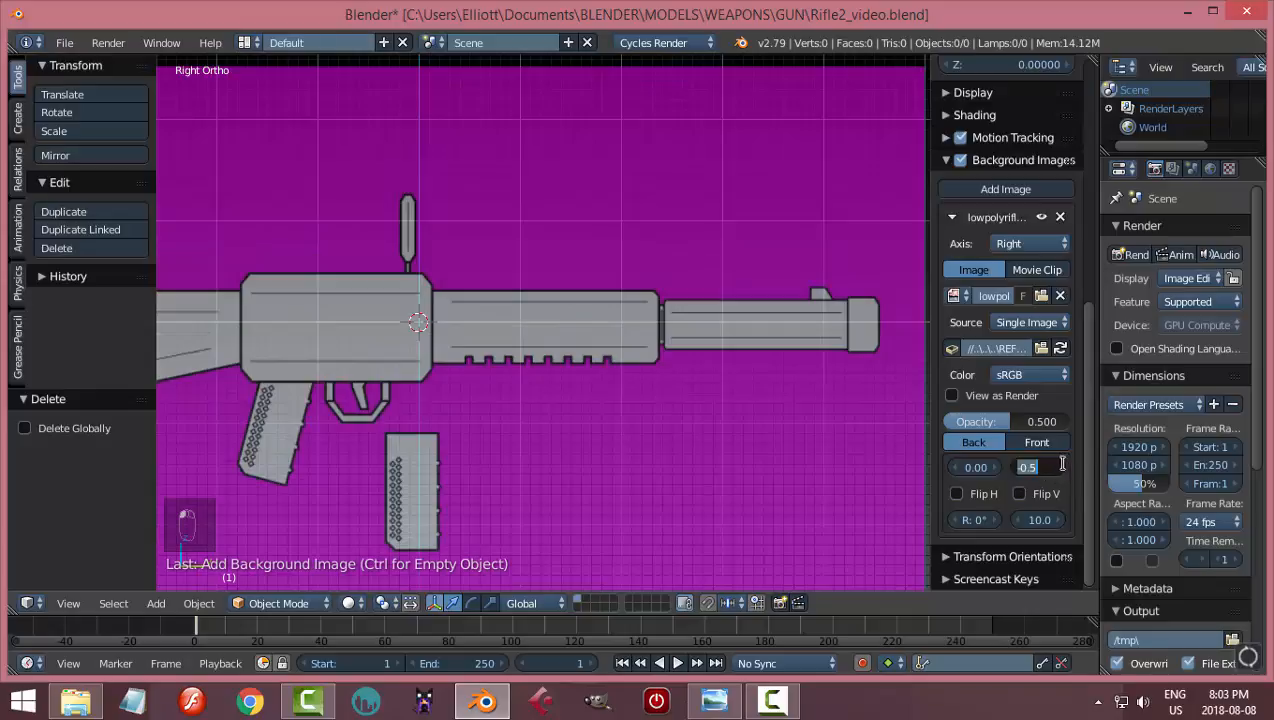
key(BackSpace)
text(-0.46)
key(Return)
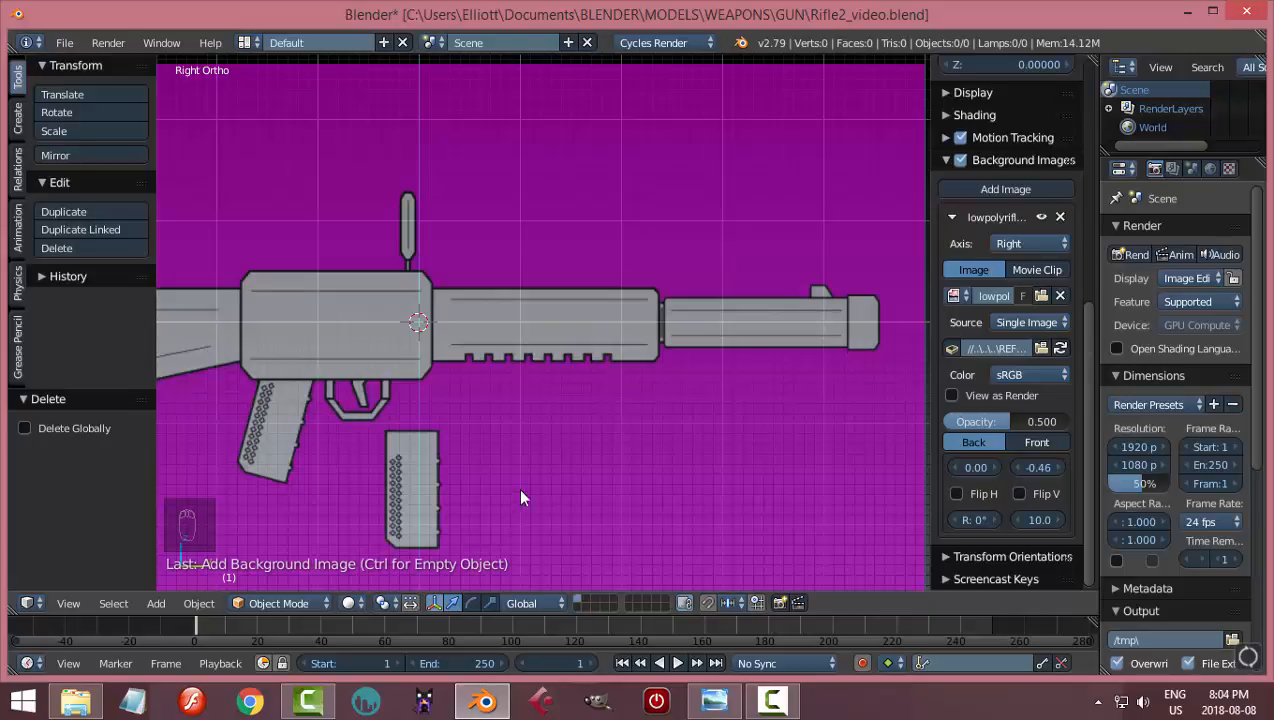
click(1040, 467)
click(1044, 467)
text(4)
key(Return)
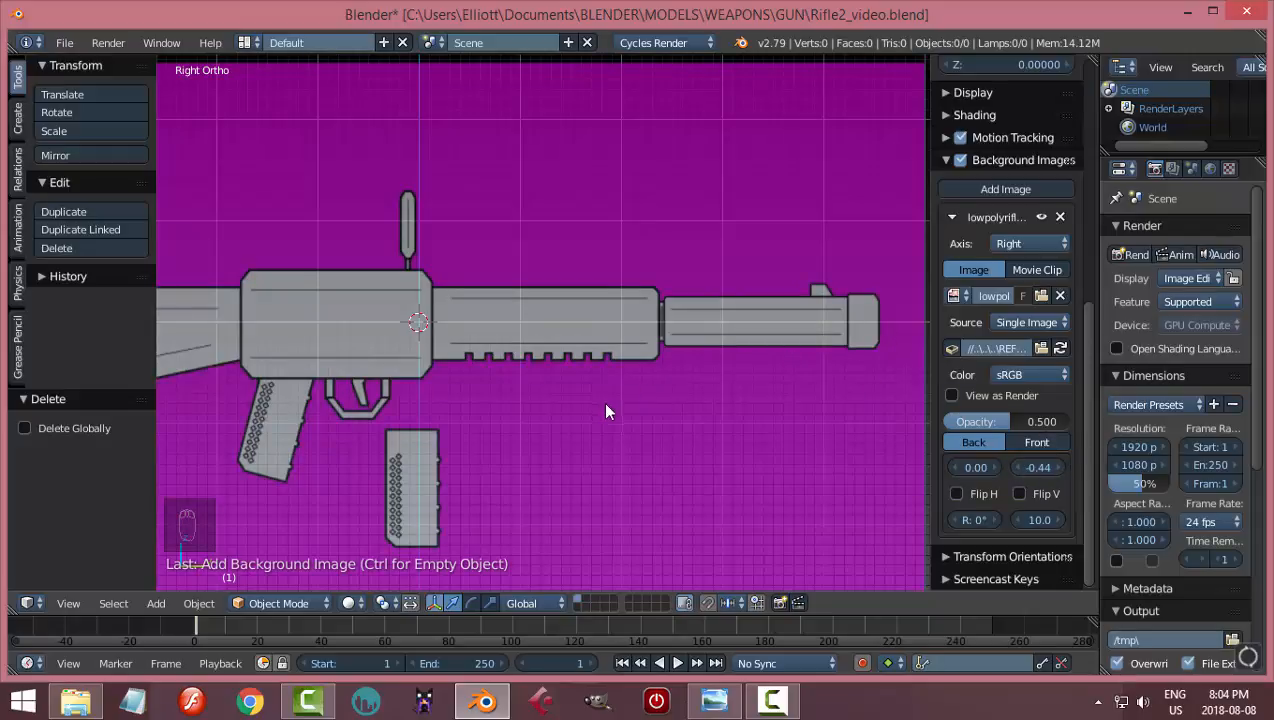
key(n)
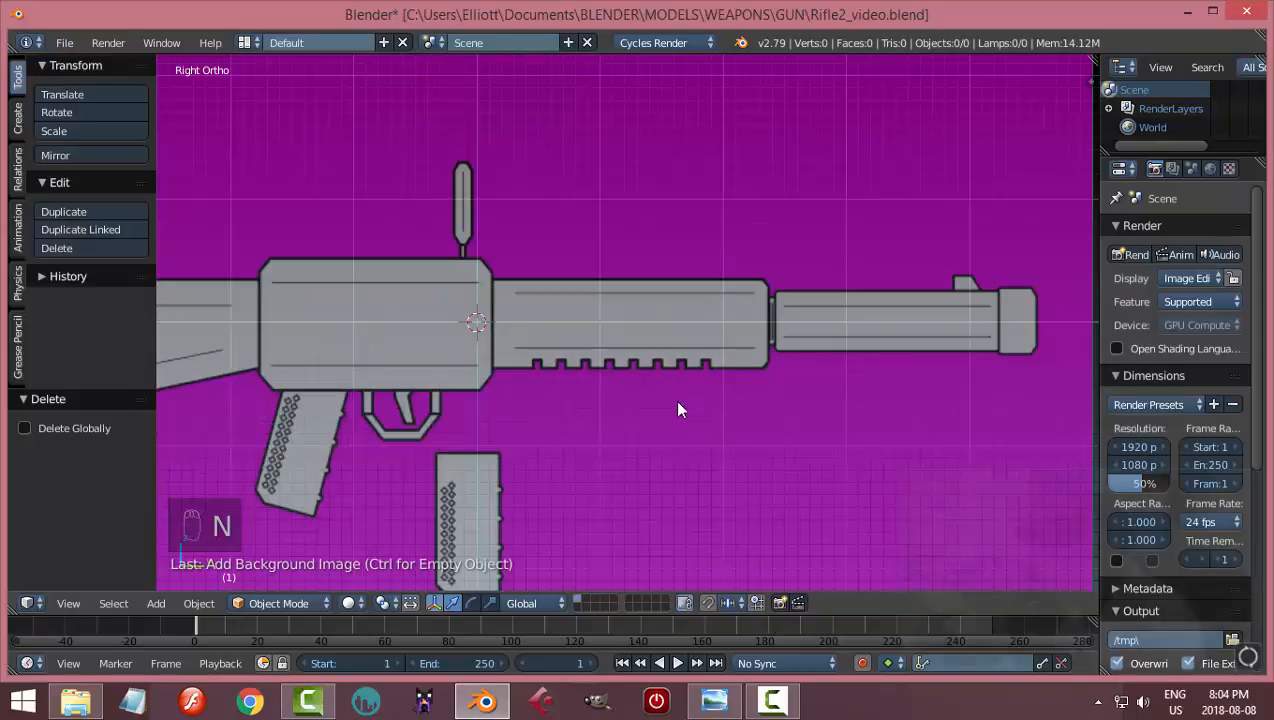
- Add a cylinder mesh with 8 vertices at the 3D cursor over the rifle reference
scroll(983, 364, up, 2)
scroll(983, 364, down, 2)
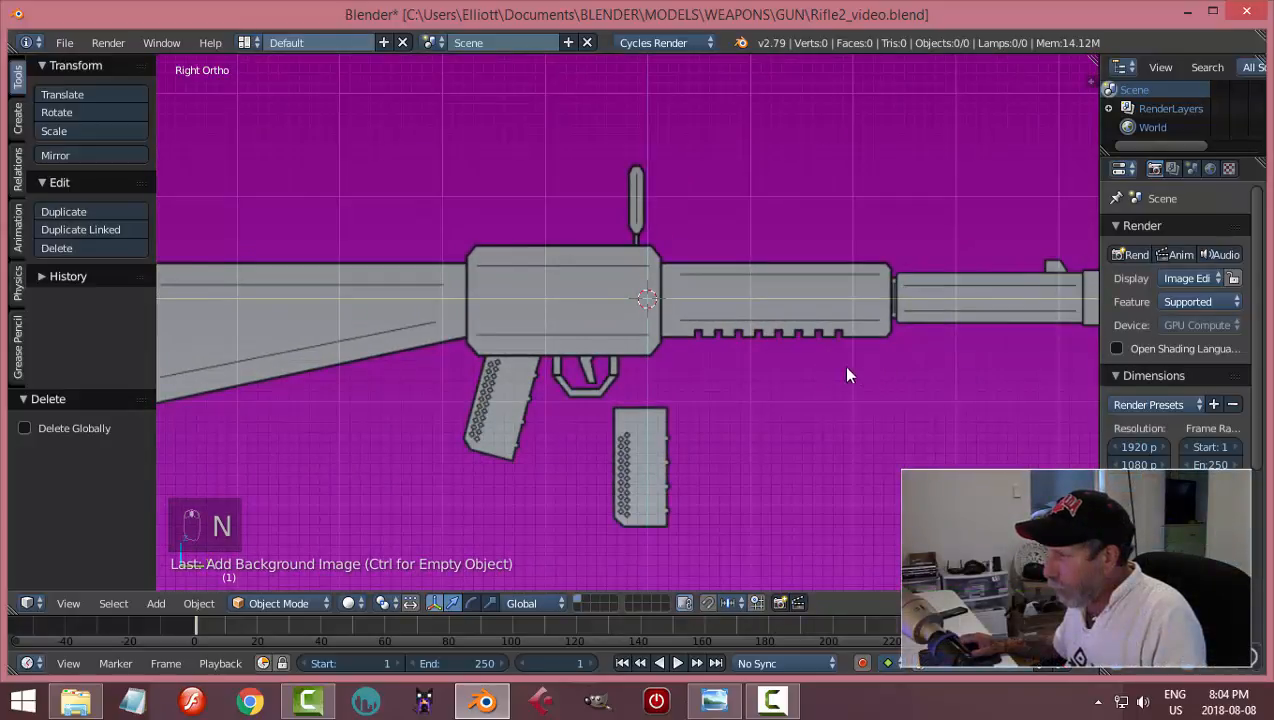
scroll(843, 378, down, 2)
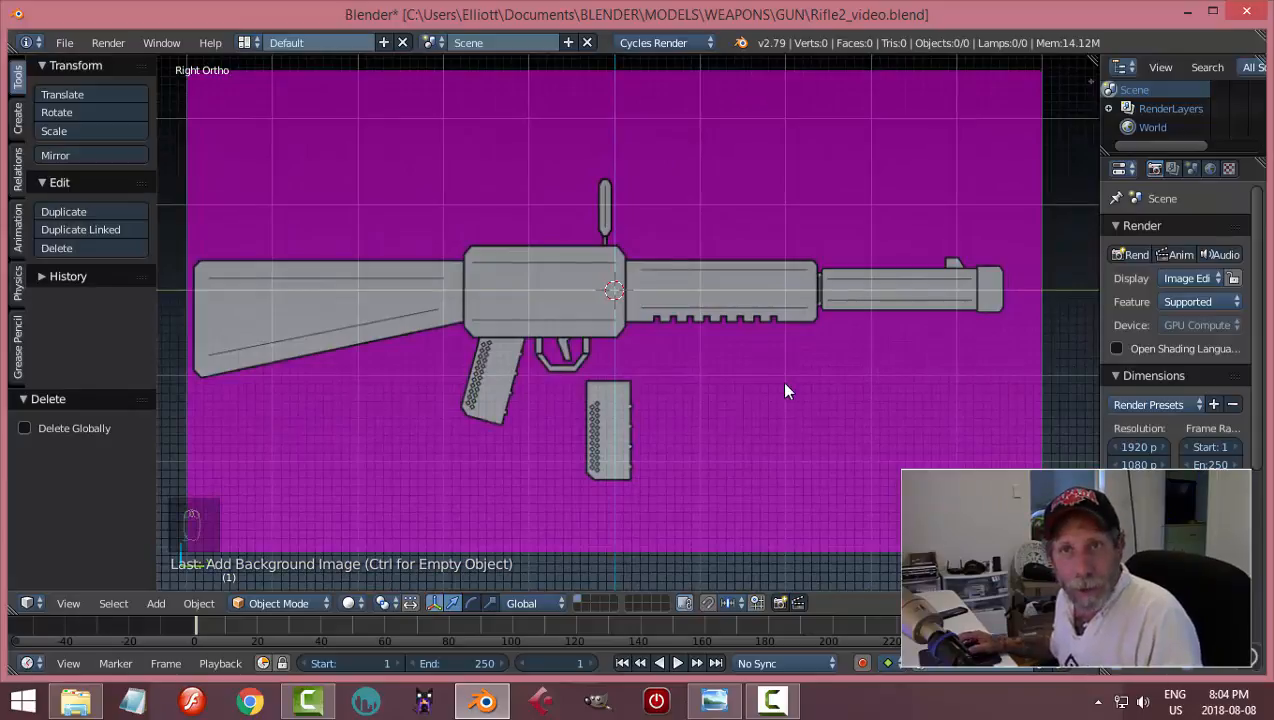
key(shift+a)
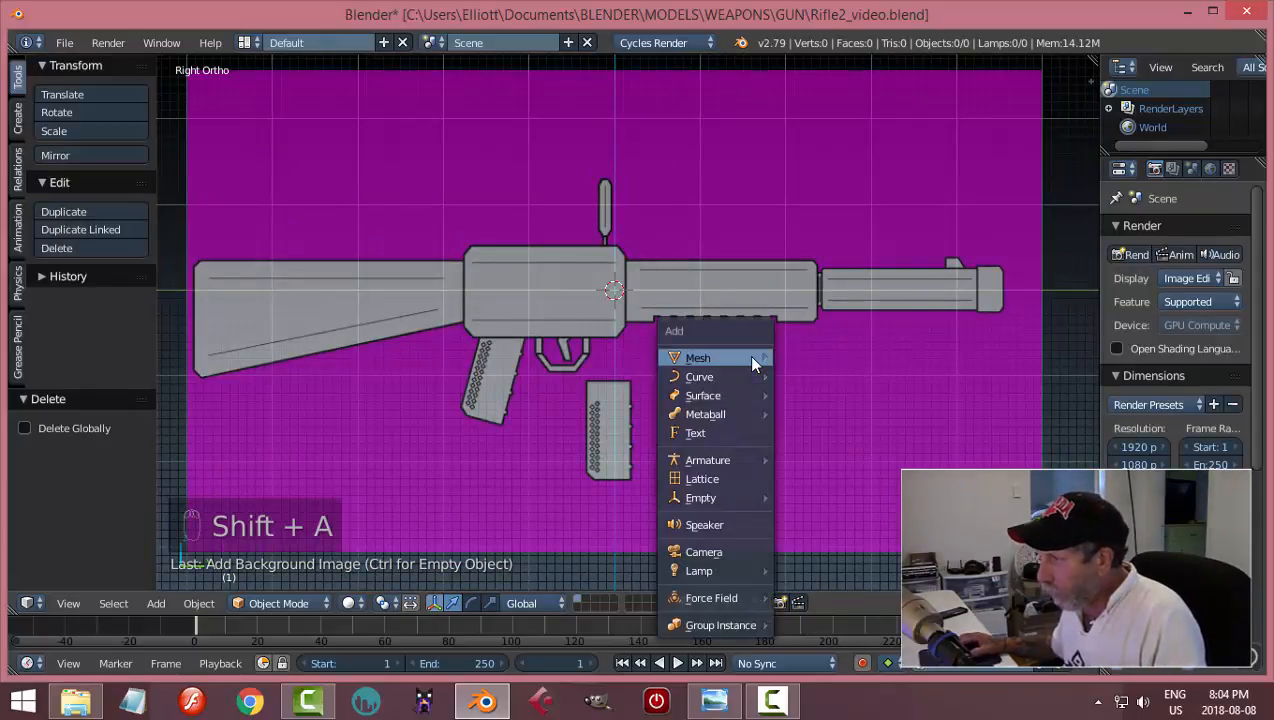
mouse_move(732, 356)
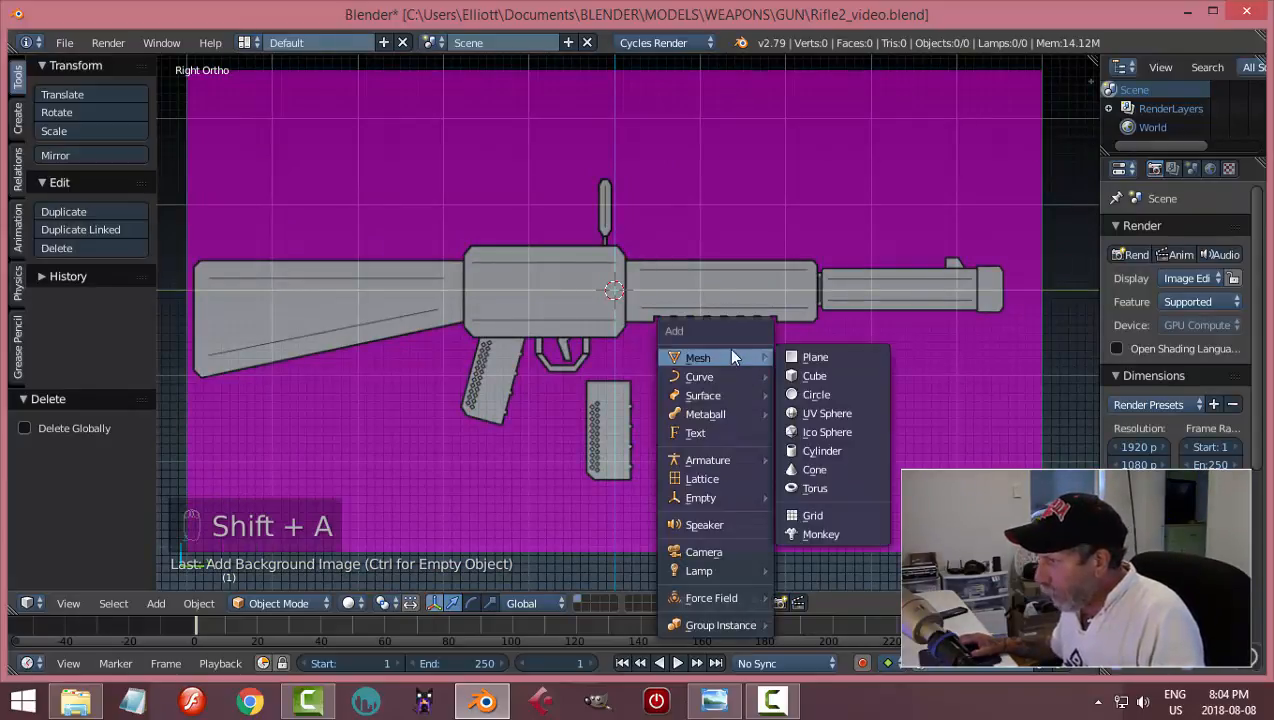
click(822, 451)
click(85, 446)
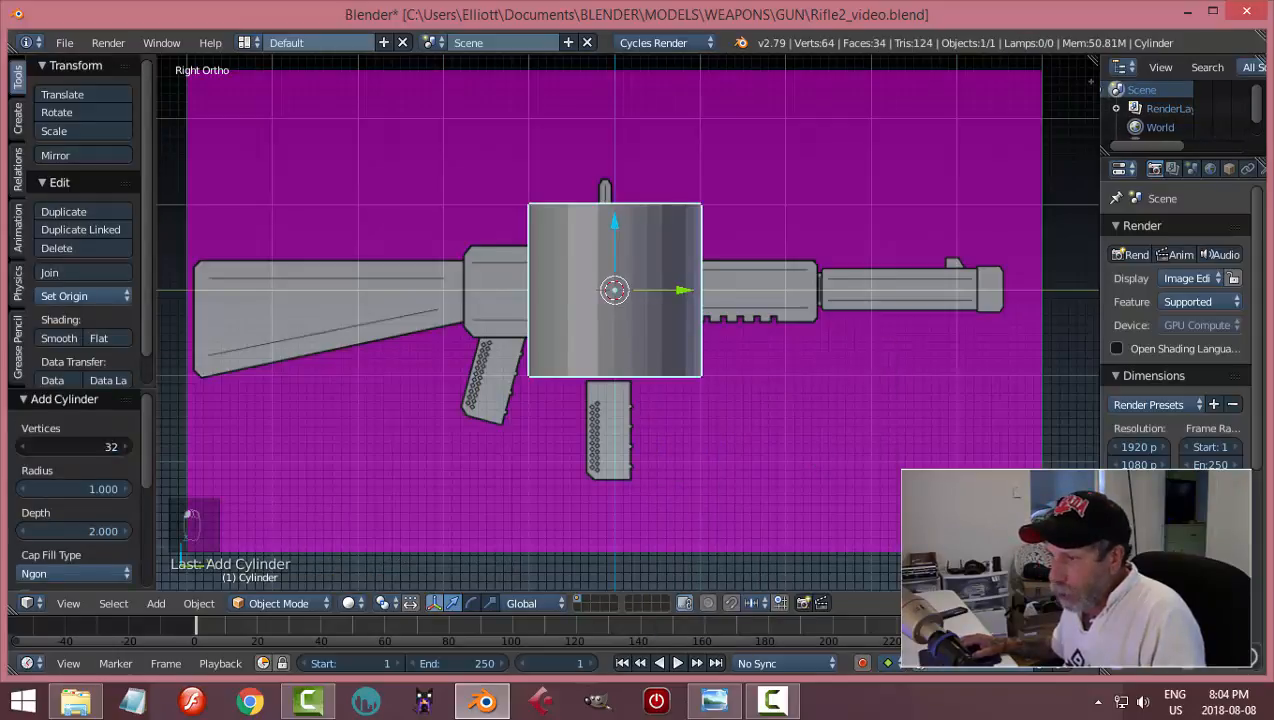
text(8)
key(Return)
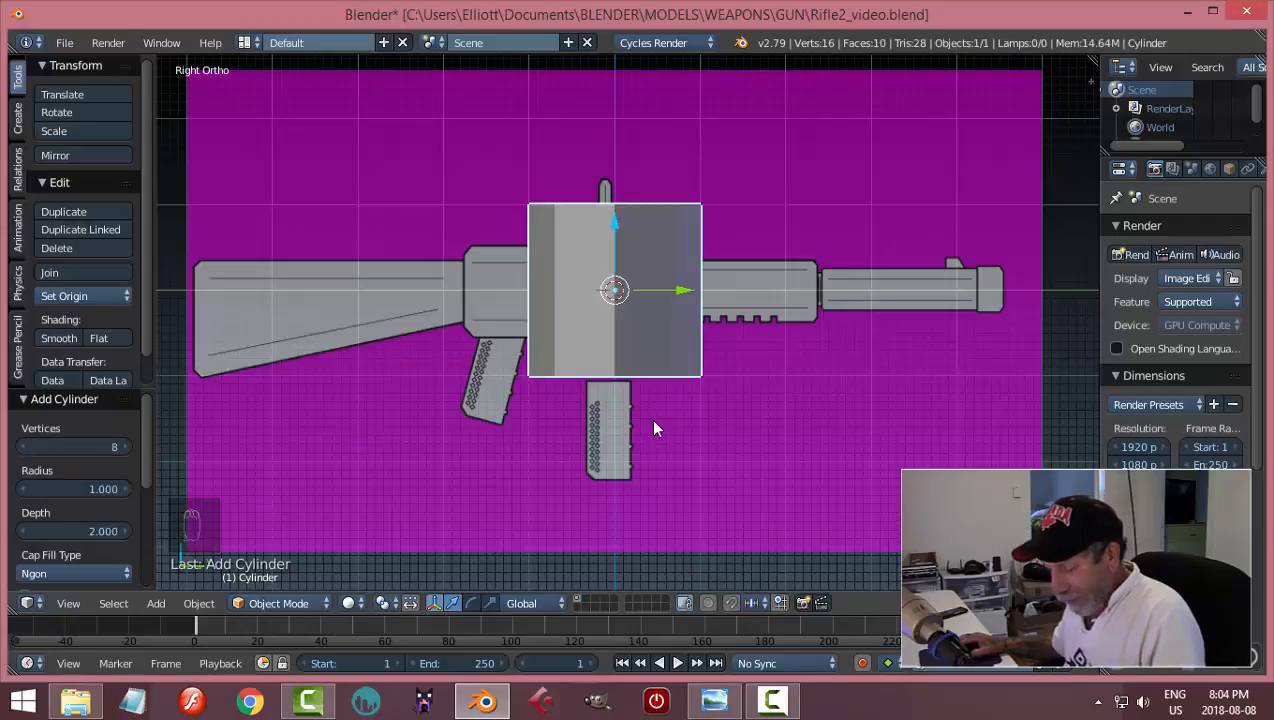
- Rotate the cylinder 90° about the X axis, and 22.5° about the Y axis in the front view
text(r)
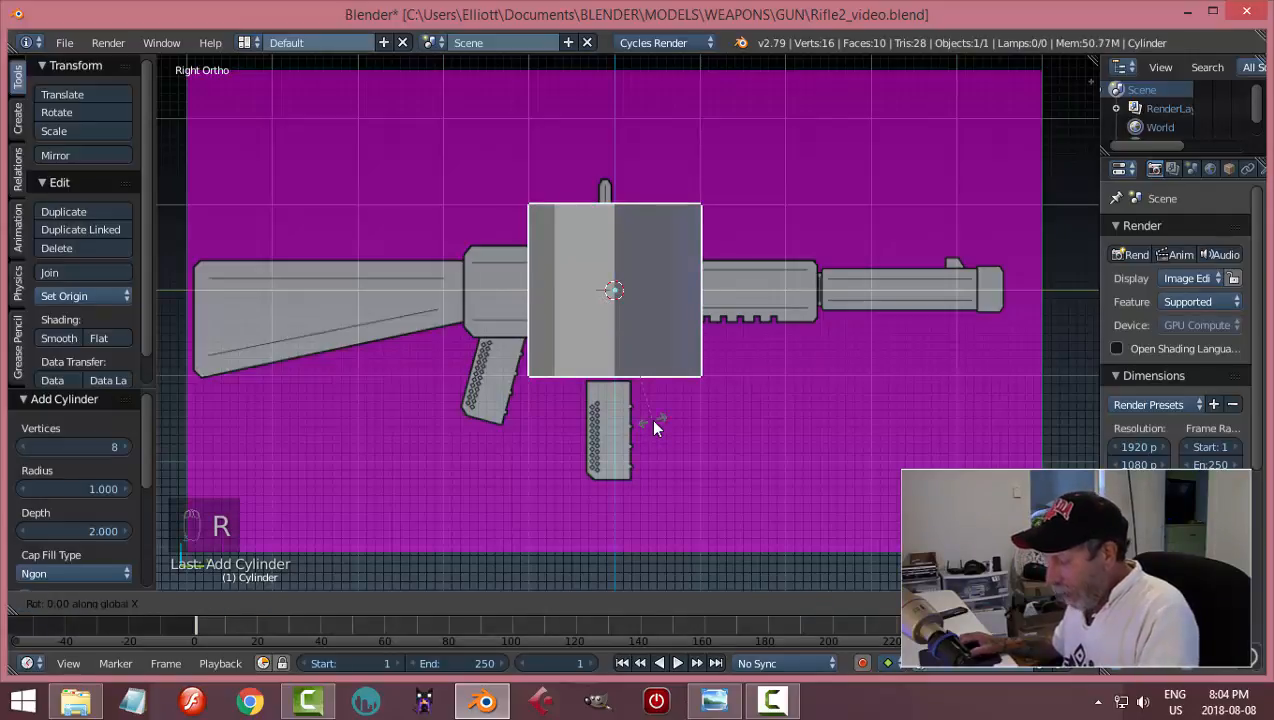
text(90)
key(Return)
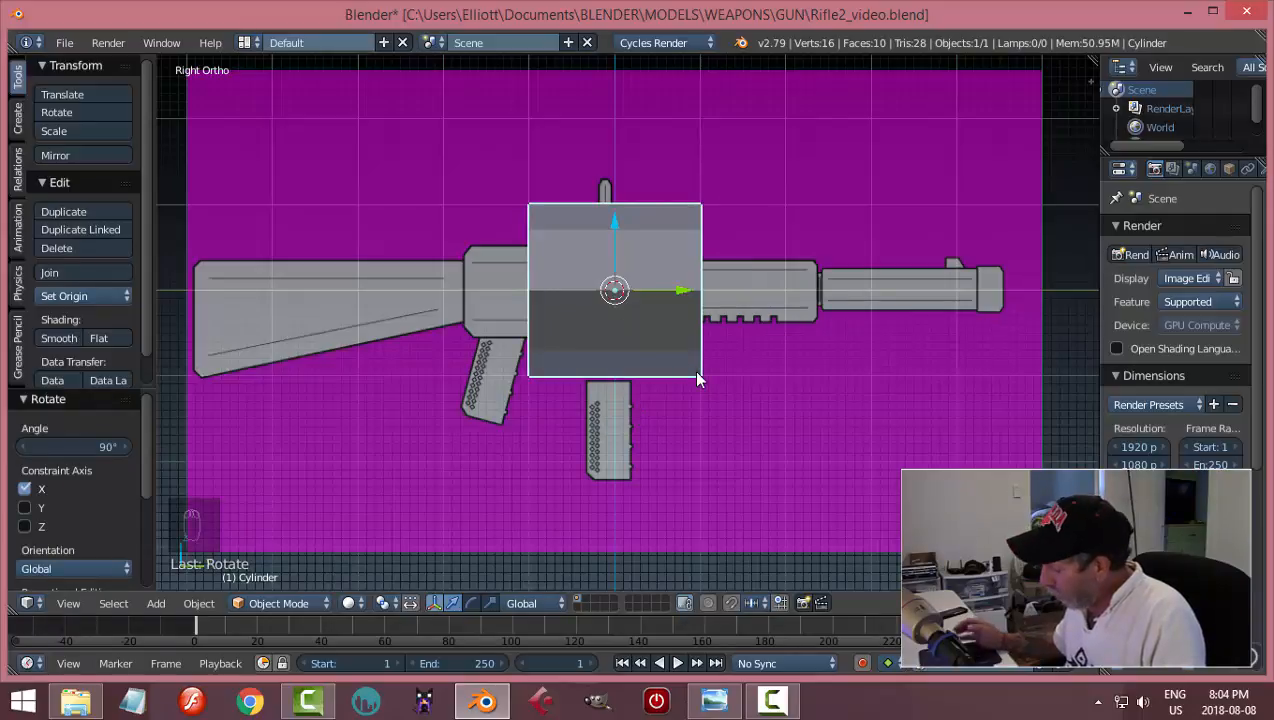
key(KP_1)
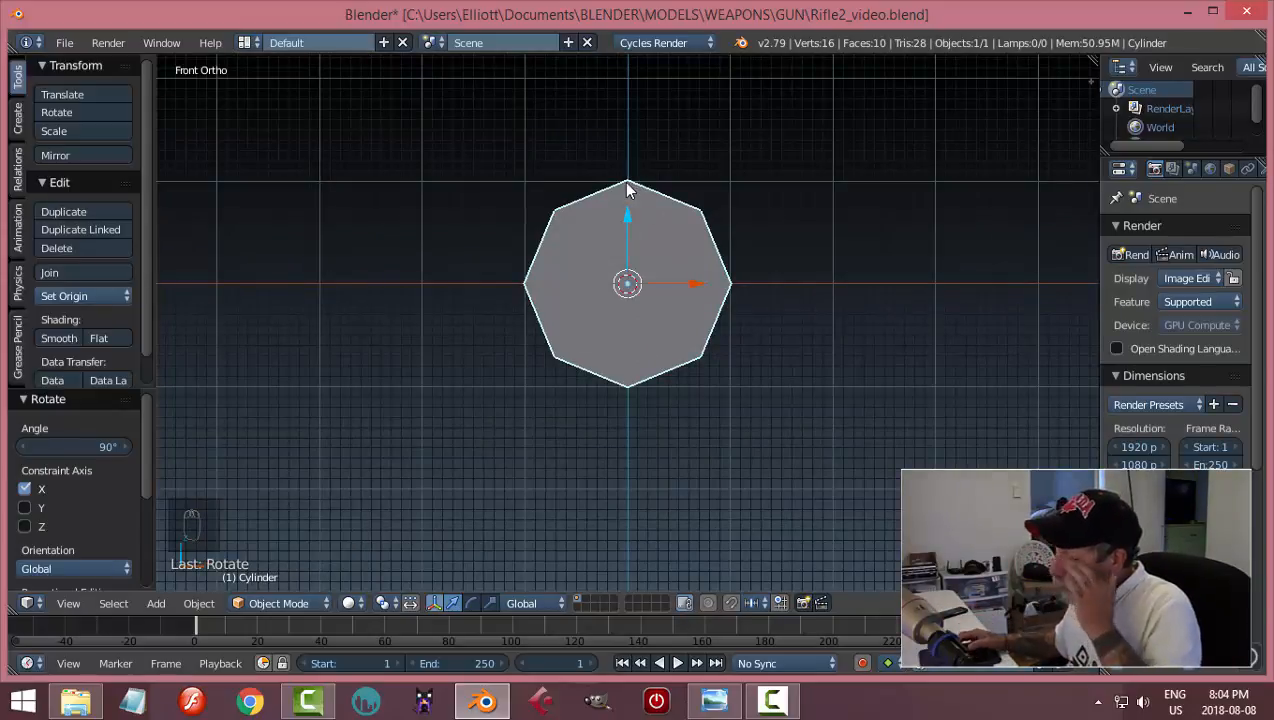
text(ry)
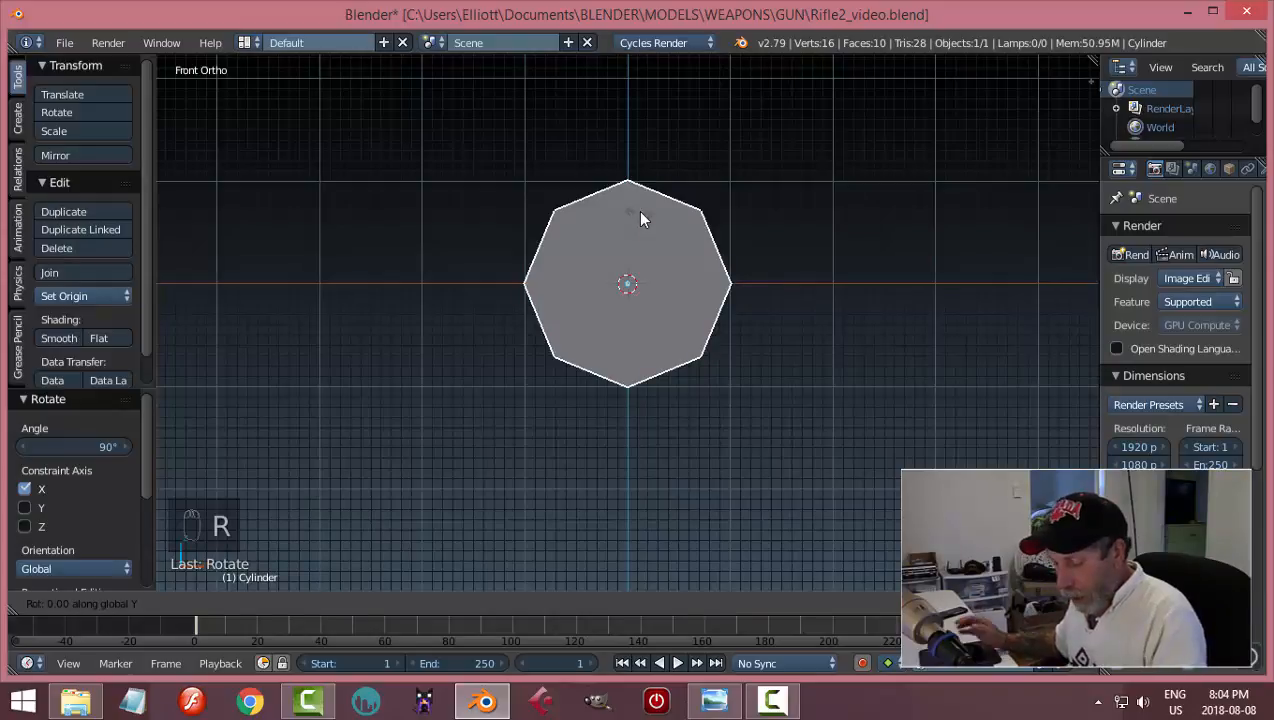
text(22.5)
key(Return)
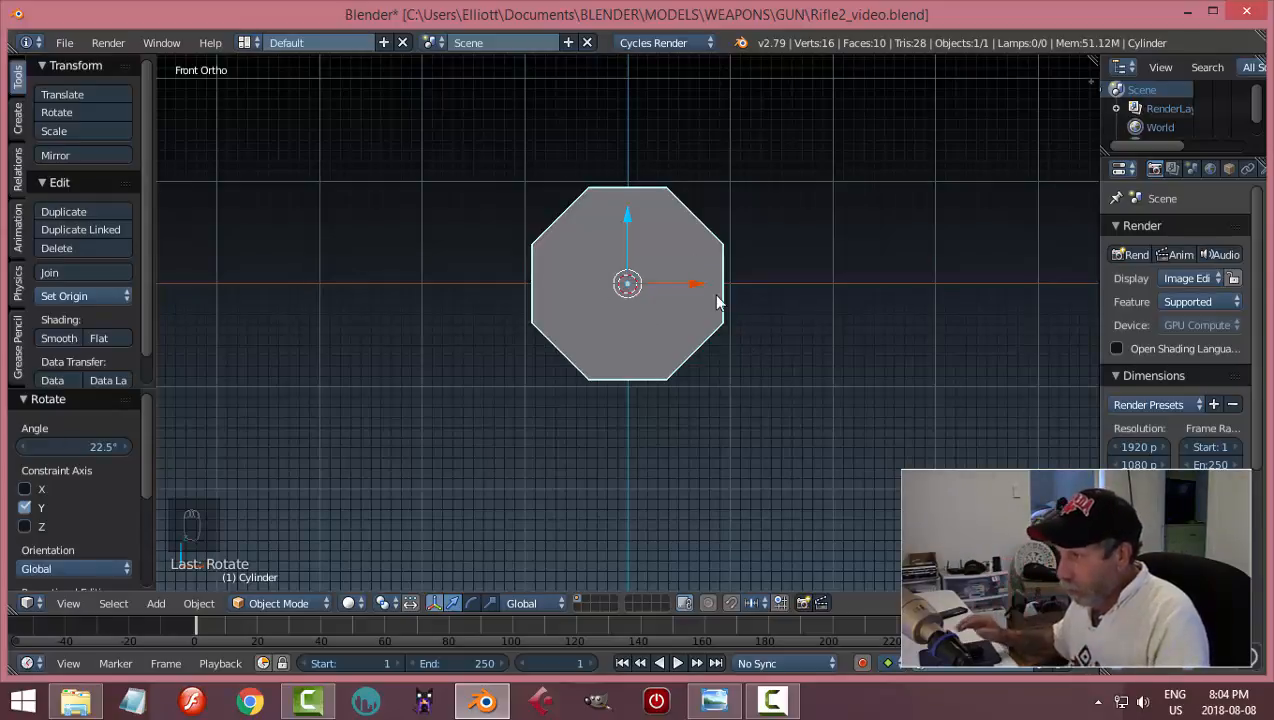
- Scale the cylinder's whole mesh along X to about 0.74 in Edit Mode, and return to Object Mode
click(289, 605)
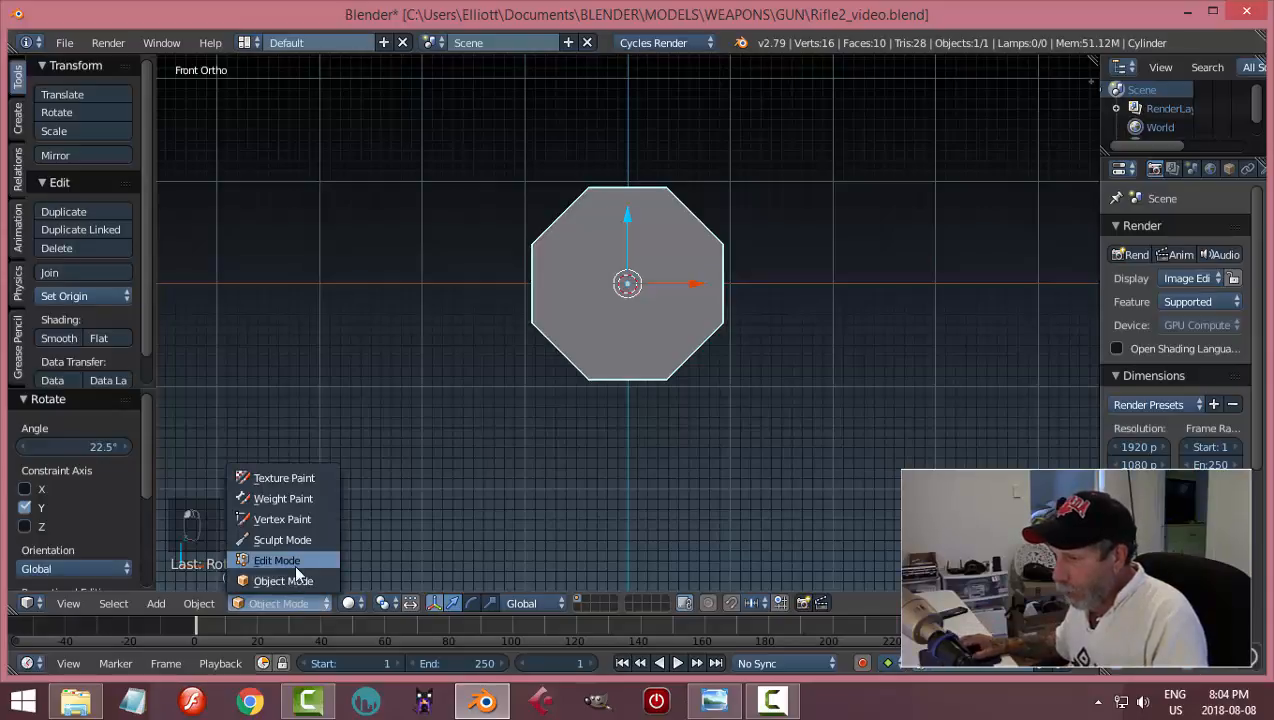
click(294, 561)
key(a)
key(a)
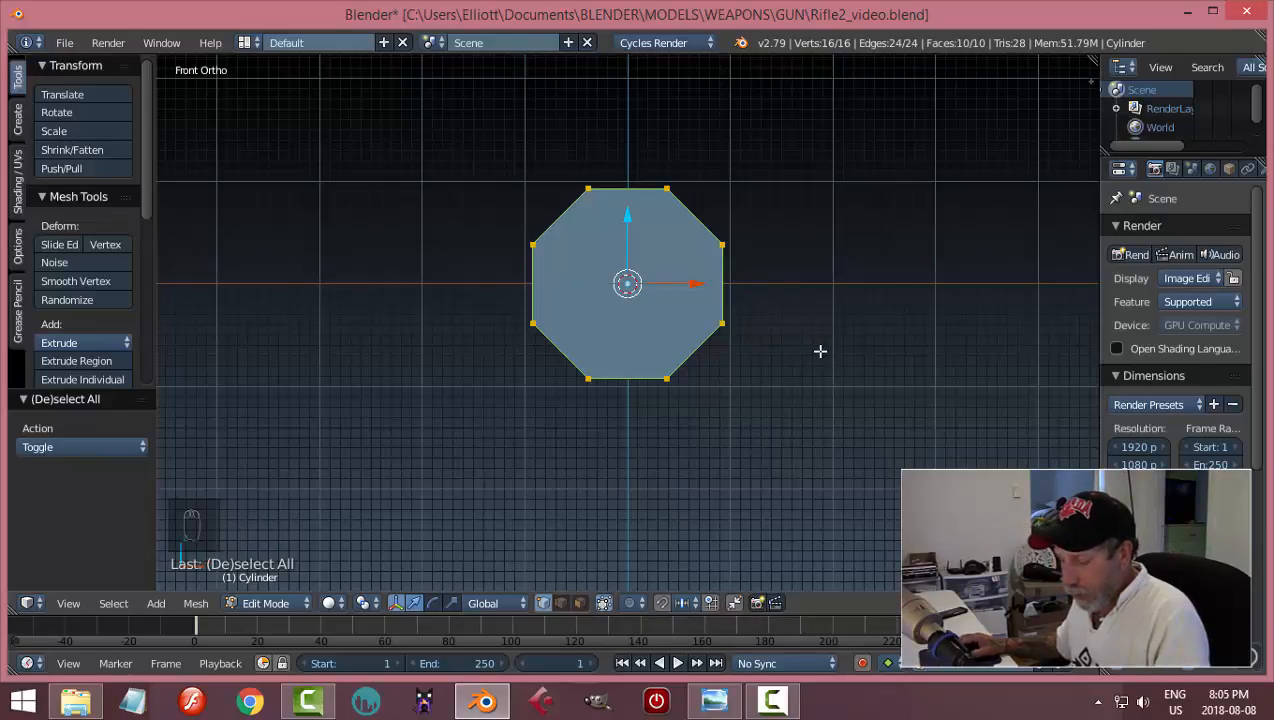
key(s)
key(x)
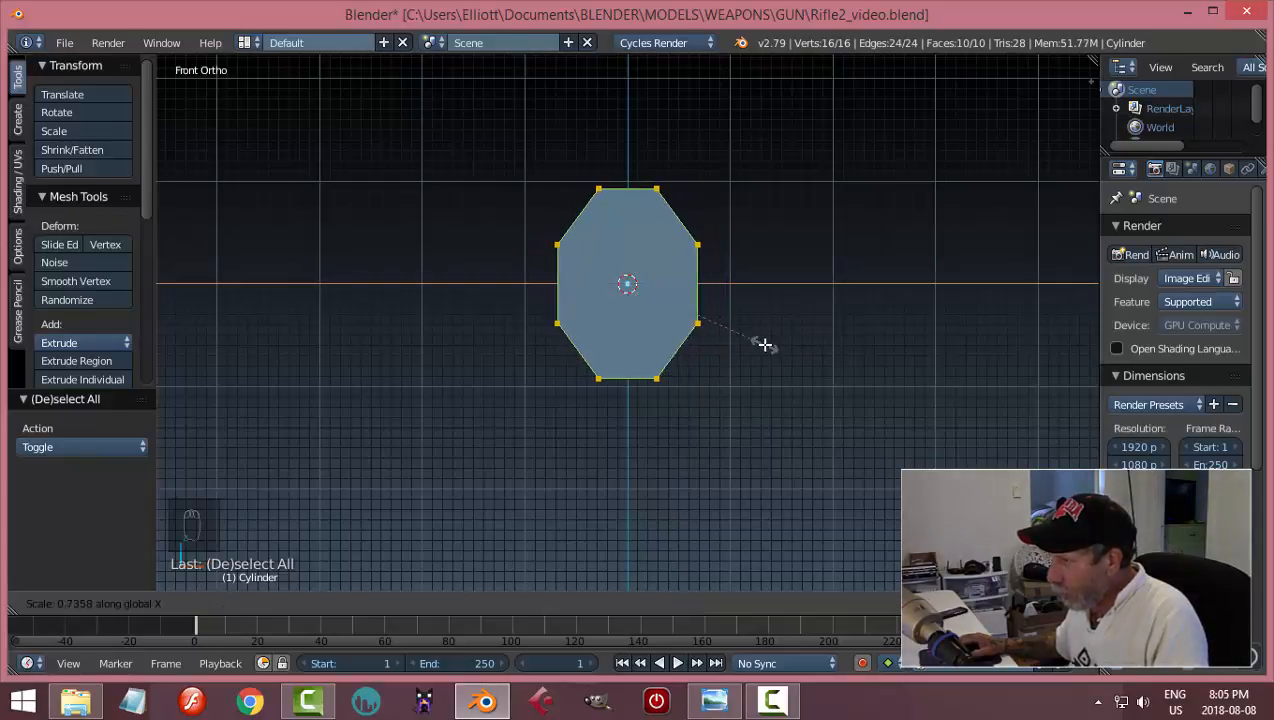
click(764, 345)
key(a)
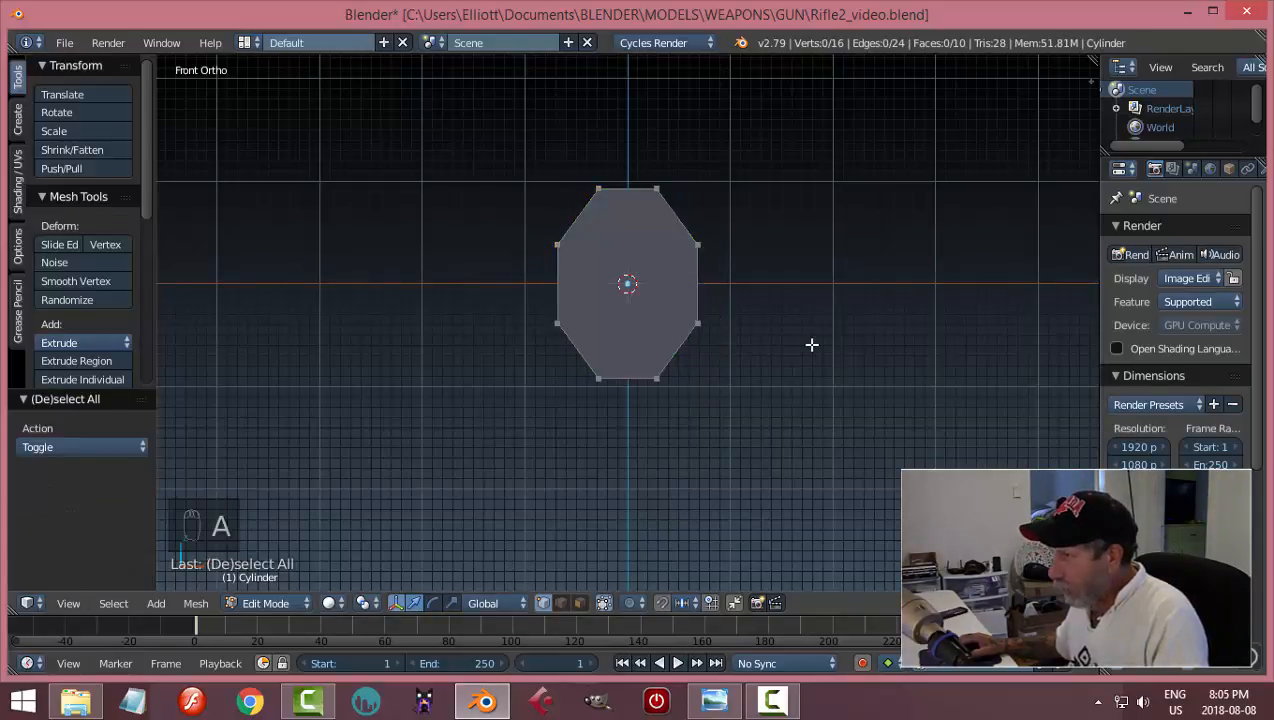
key(Tab)
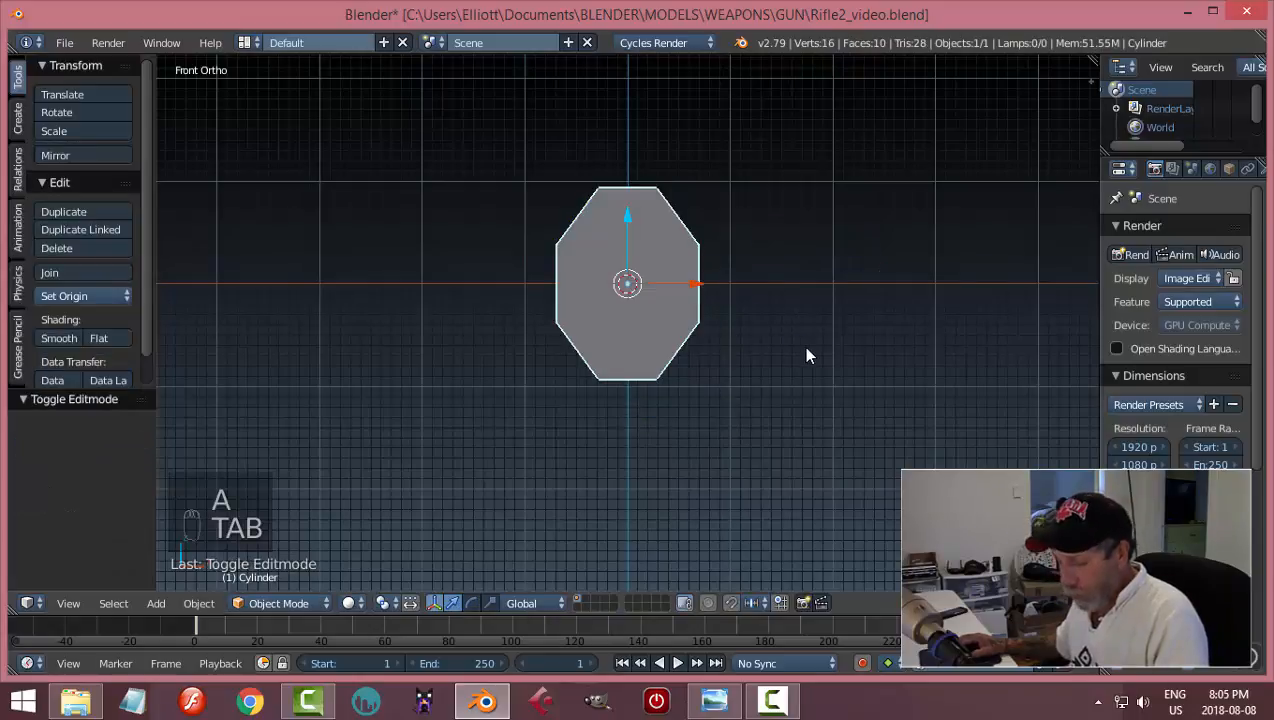
key(Tab)
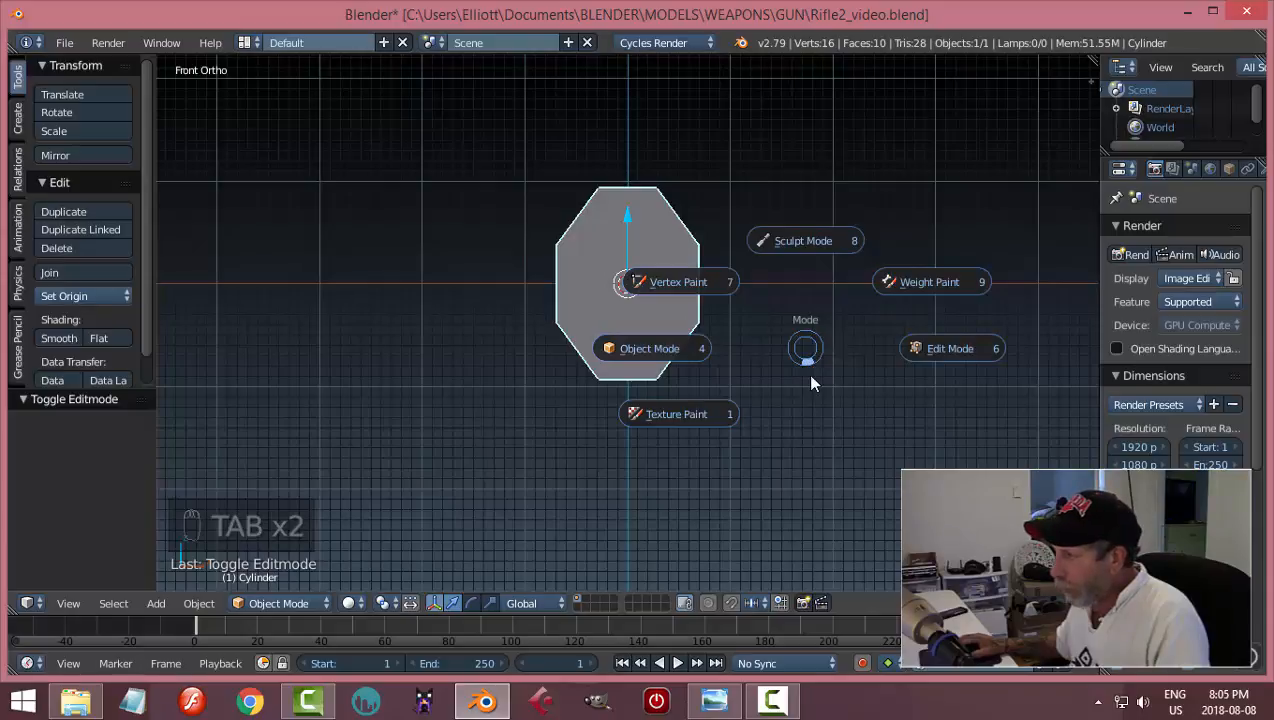
click(810, 412)
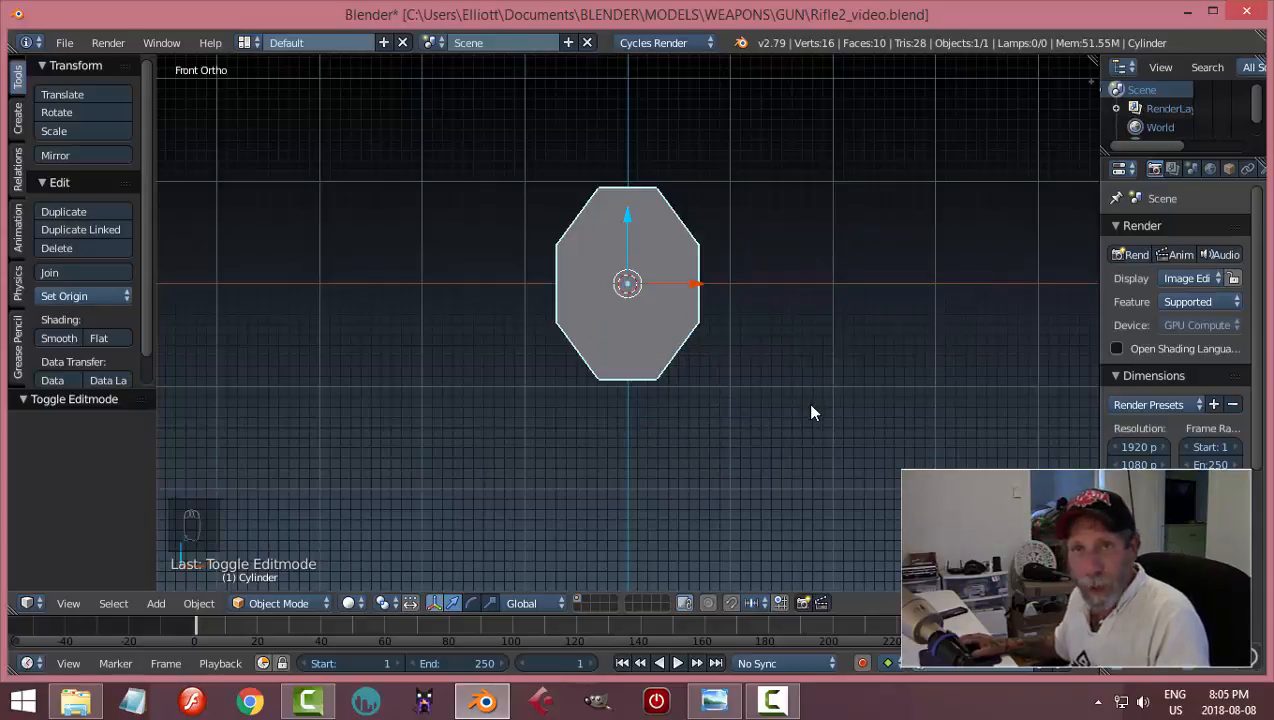
- Open the cylinder for mesh editing in the right orthographic view and set the viewport shading to Wireframe
key(KP_3)
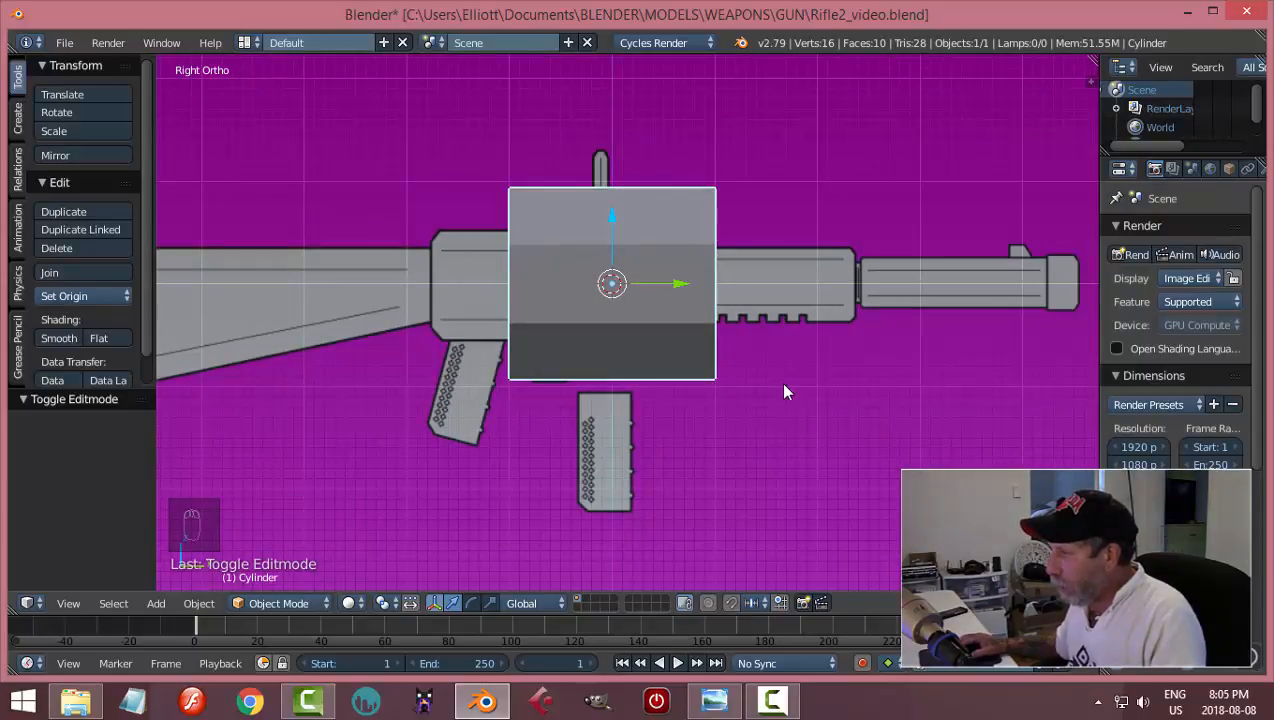
key(Tab)
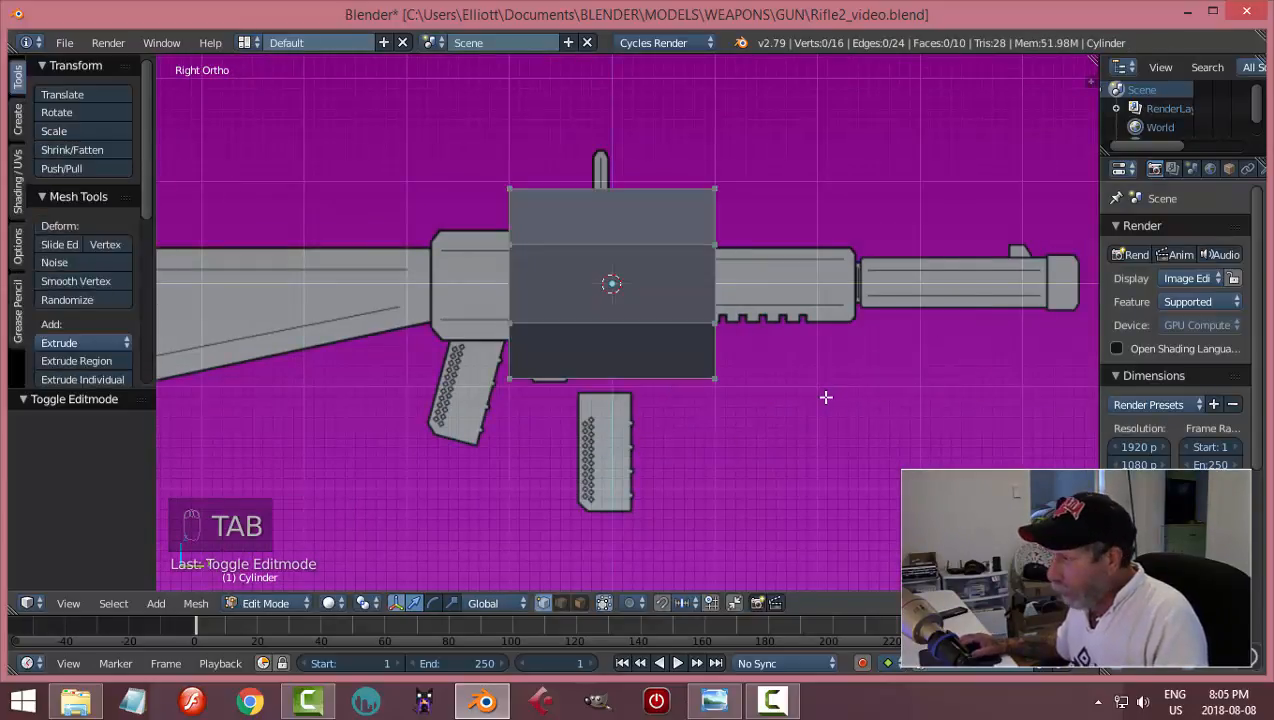
key(z)
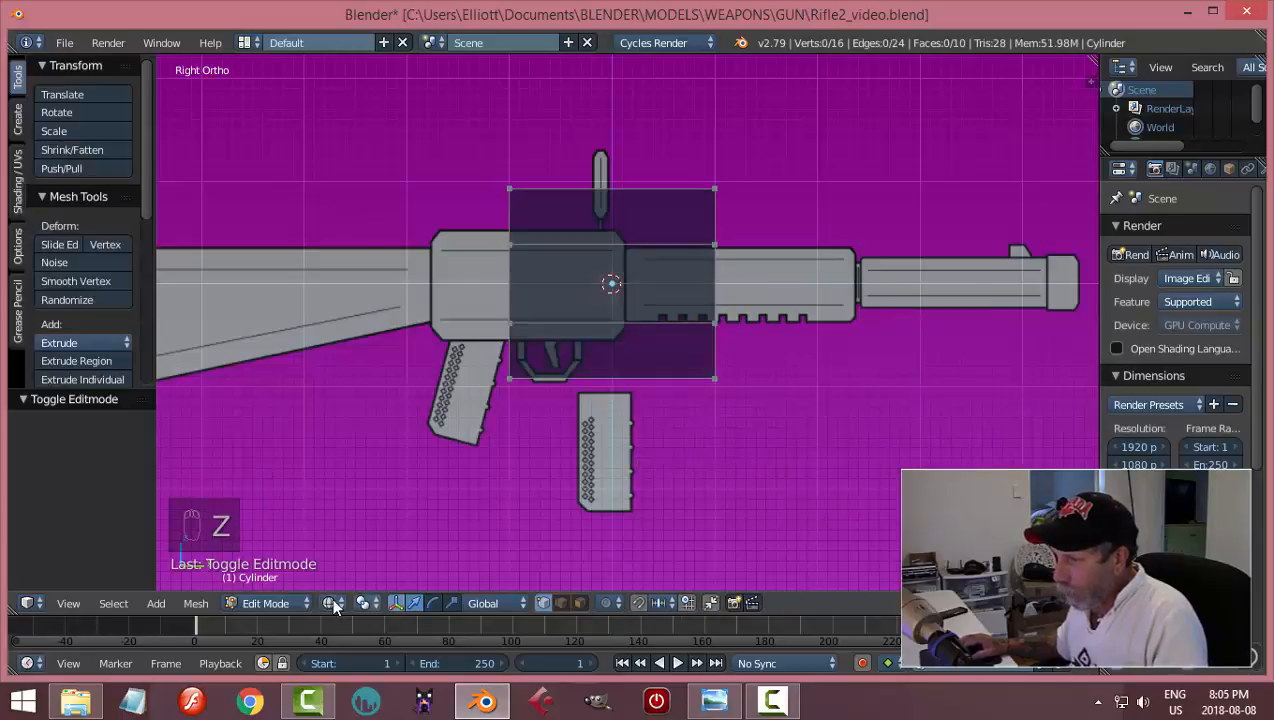
click(335, 604)
click(355, 539)
click(331, 601)
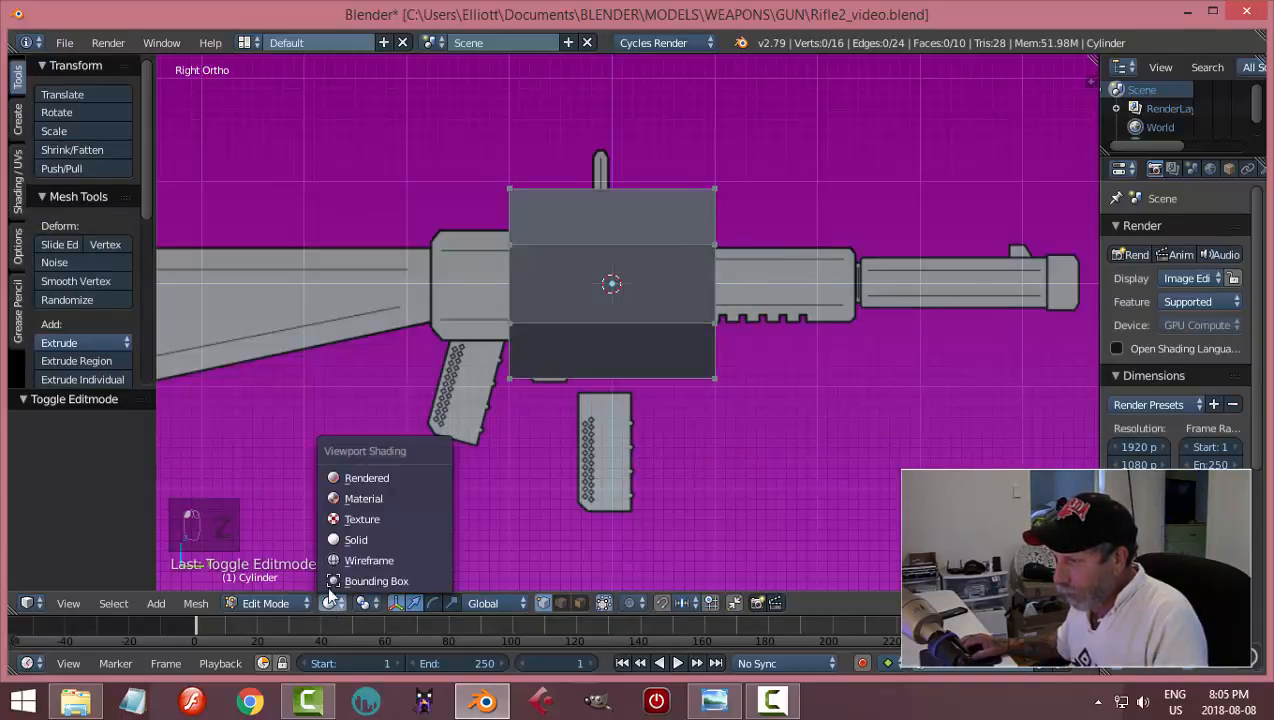
click(339, 563)
- Scale the whole cylinder mesh uniformly to about 0.569 to match the height of the rifle's receiver
mouse_move(805, 380)
shift+middle_down()
mouse_move(782, 395)
mouse_move(734, 385)
shift+middle_up()
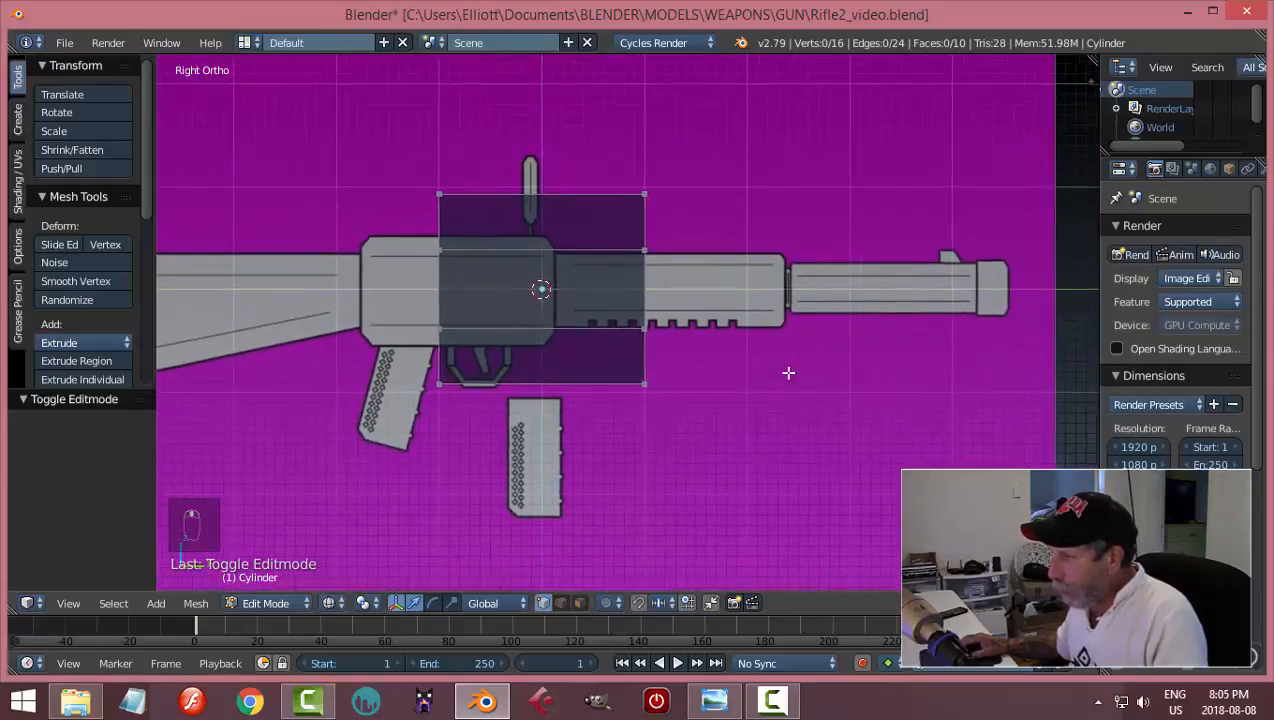
scroll(788, 373, up, 2)
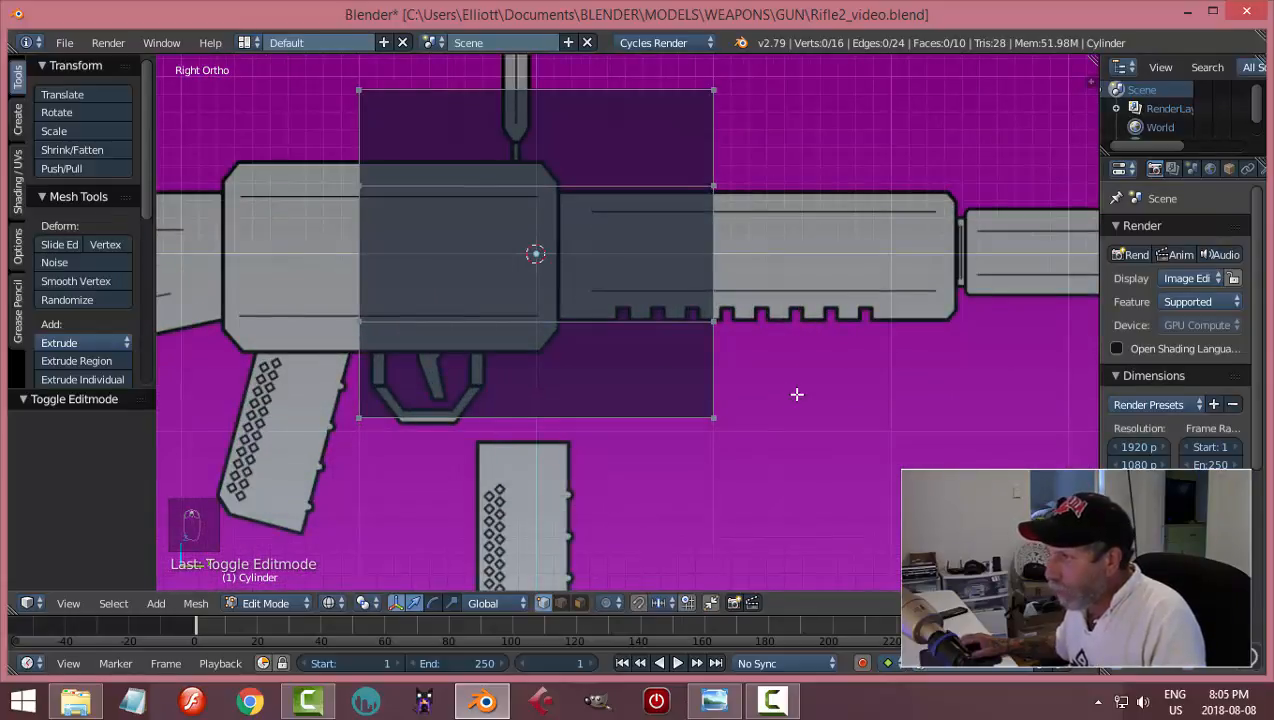
key(a)
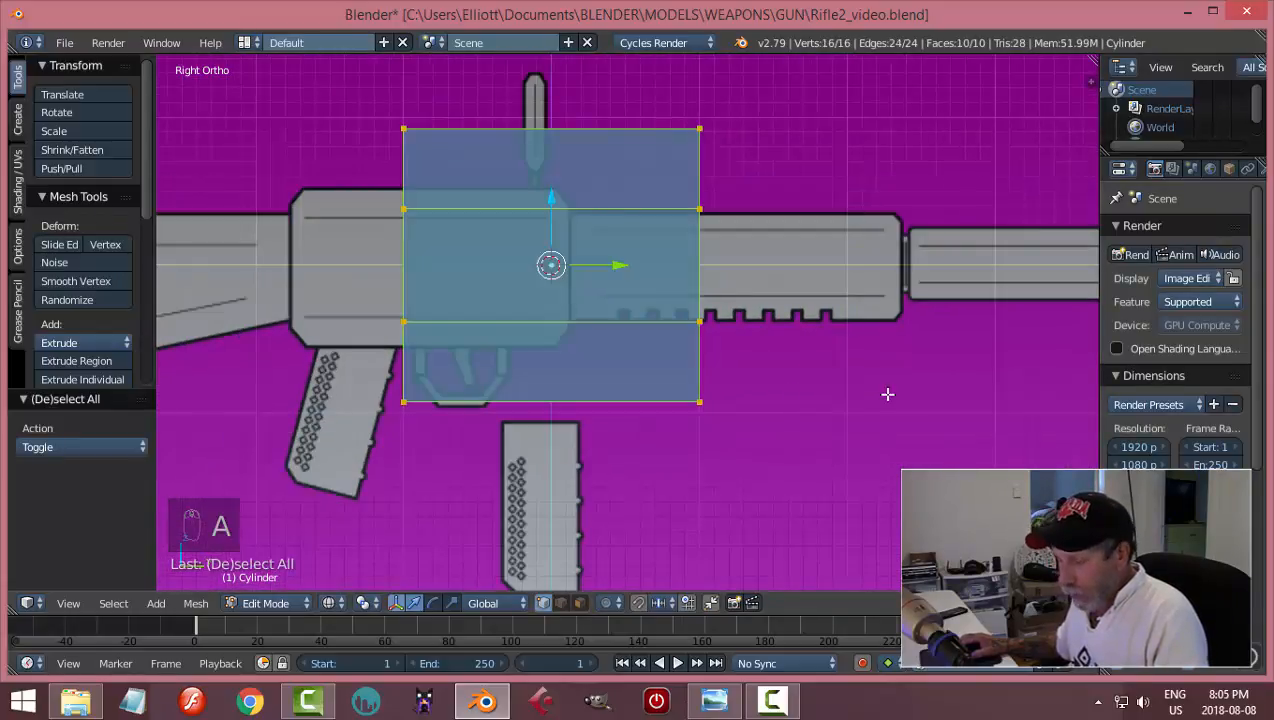
key(s)
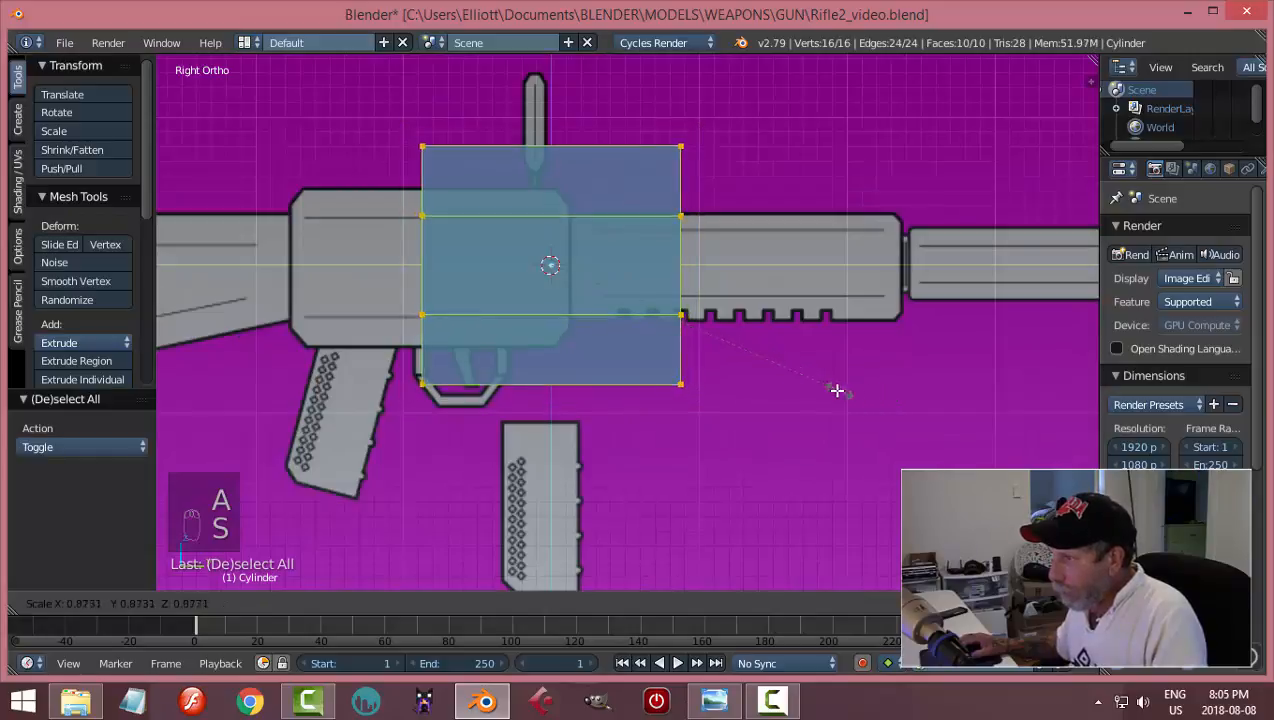
click(722, 379)
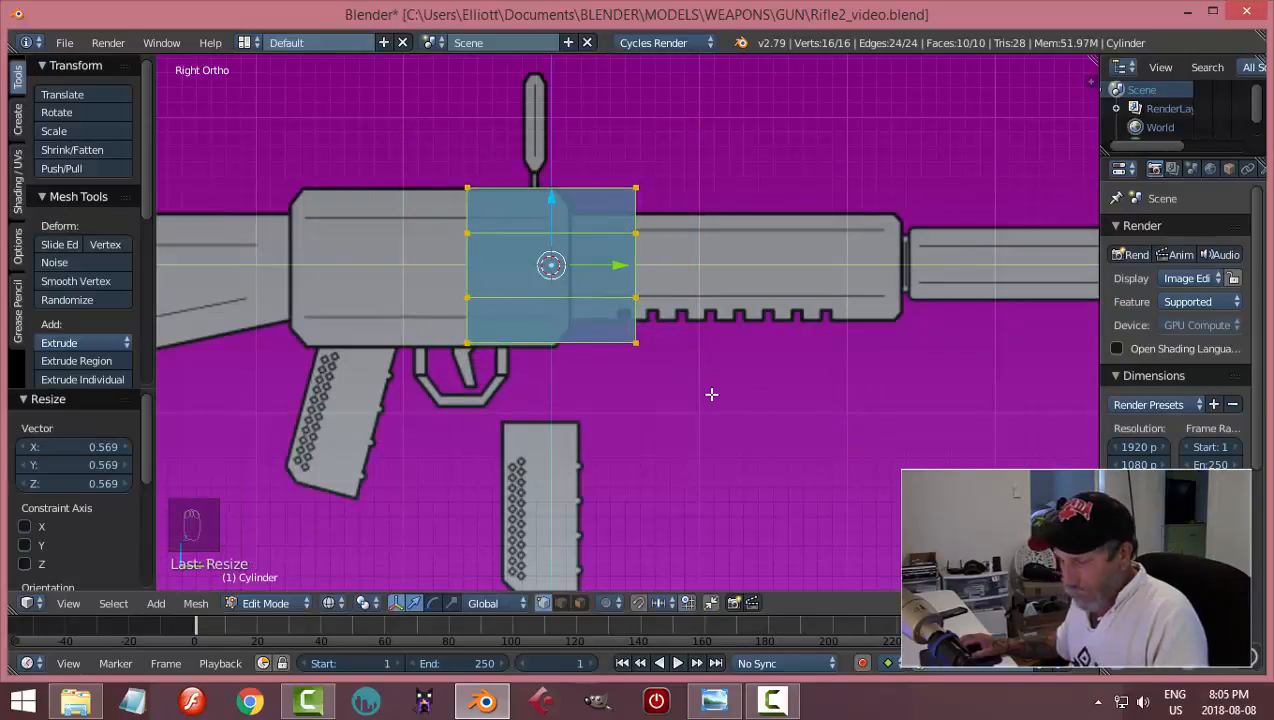
- Move the cylinder's rear-end vertices about -1.204 along Y to the receiver's back edge where the stock begins
key(a)
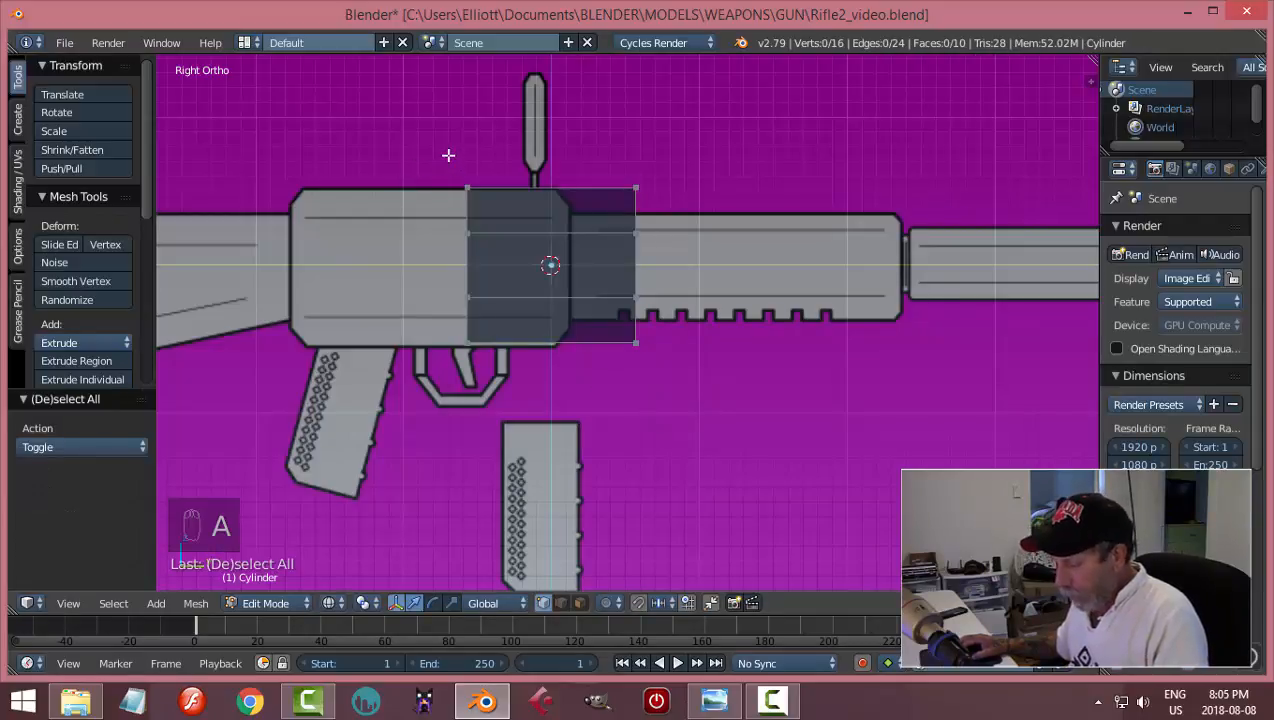
key(b)
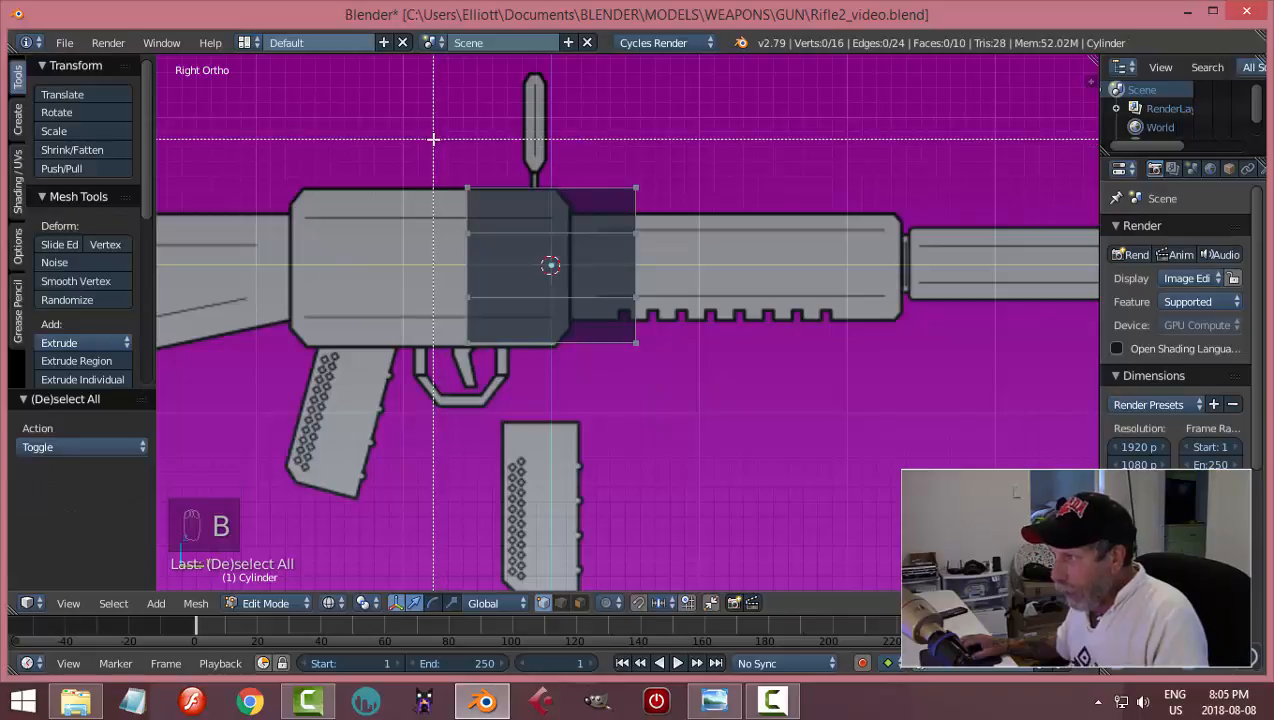
drag(433, 139, 520, 390)
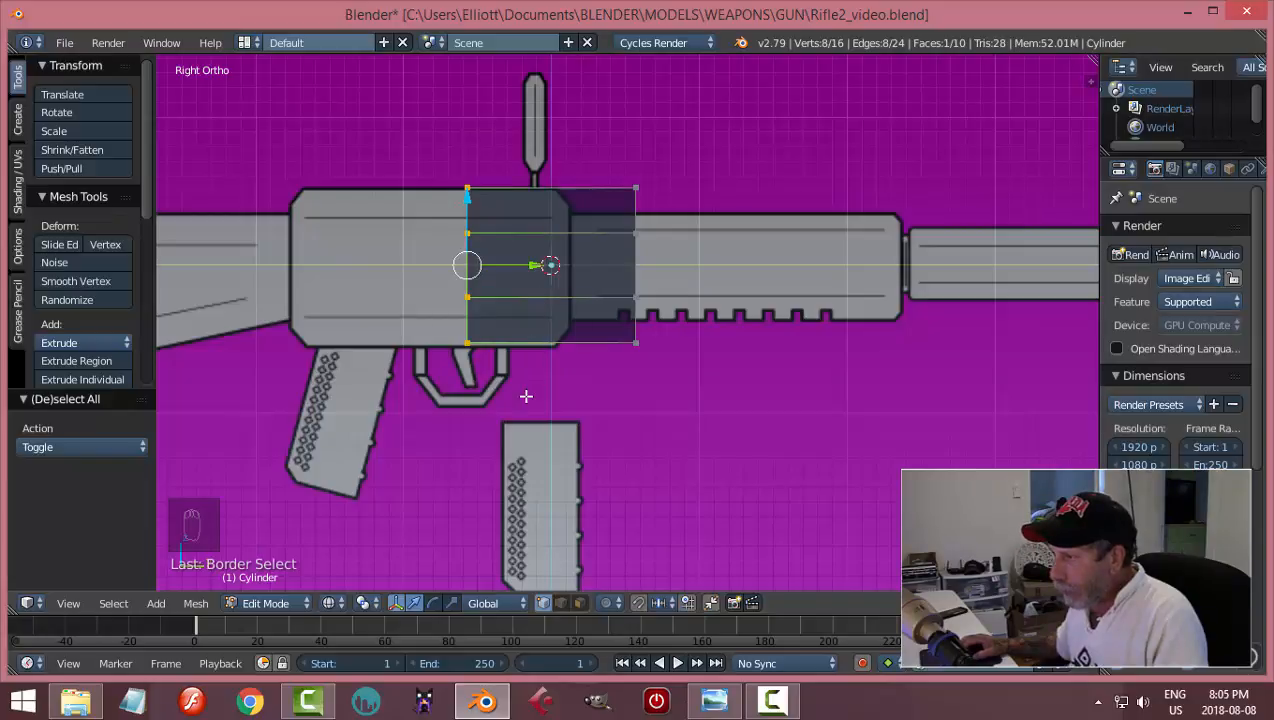
middle_drag(526, 396, 611, 387)
key(KP_3)
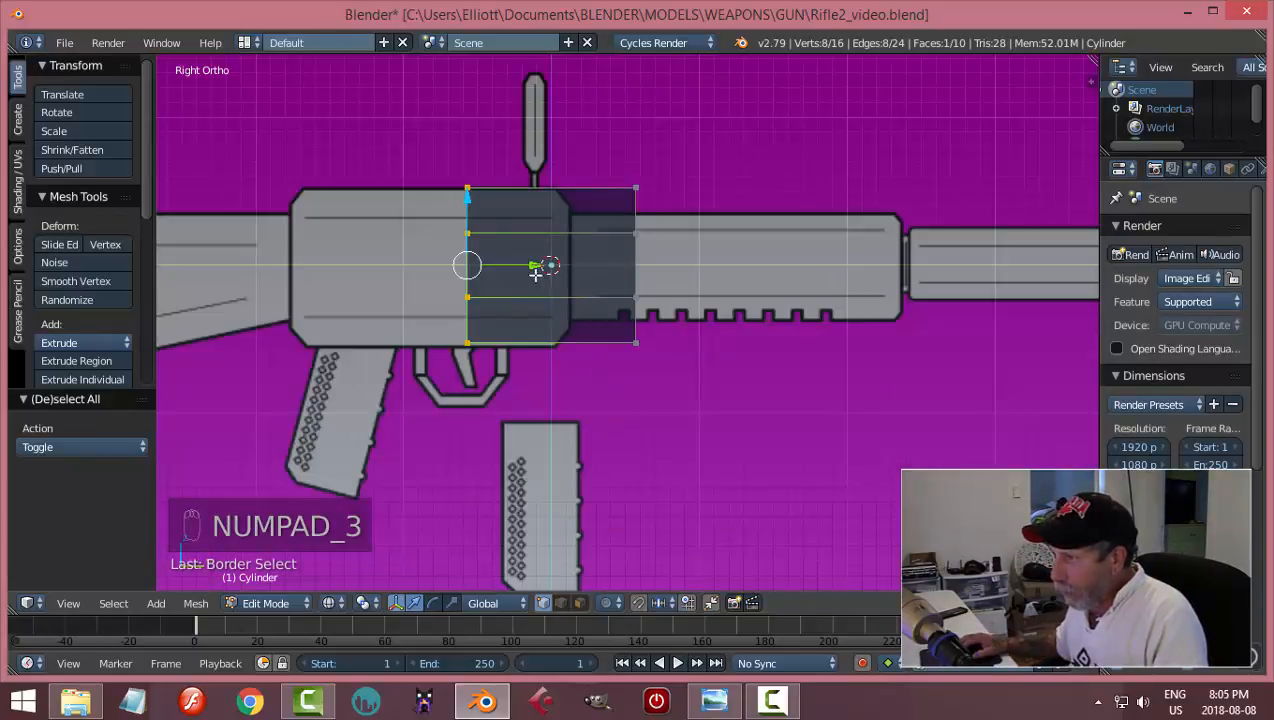
drag(535, 266, 357, 297)
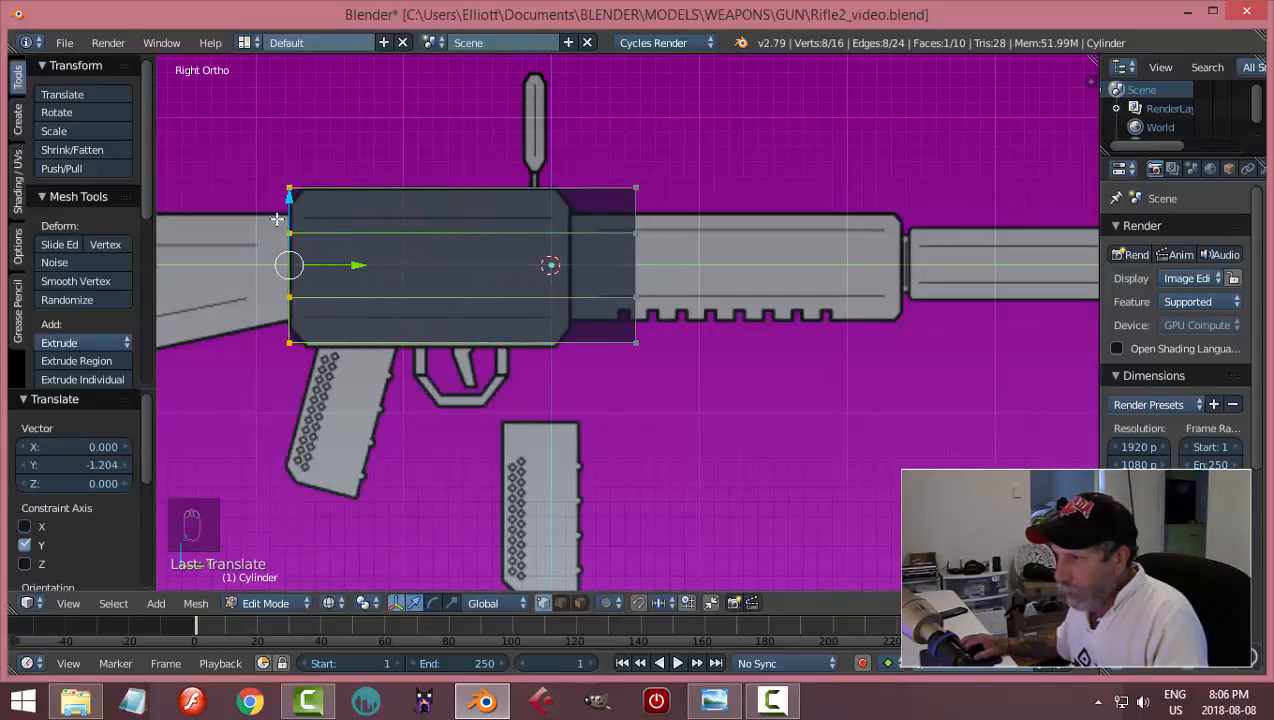
- Move the cylinder's front-end vertices about -0.437 along Y to the receiver's front edge where the handguard begins
key(a)
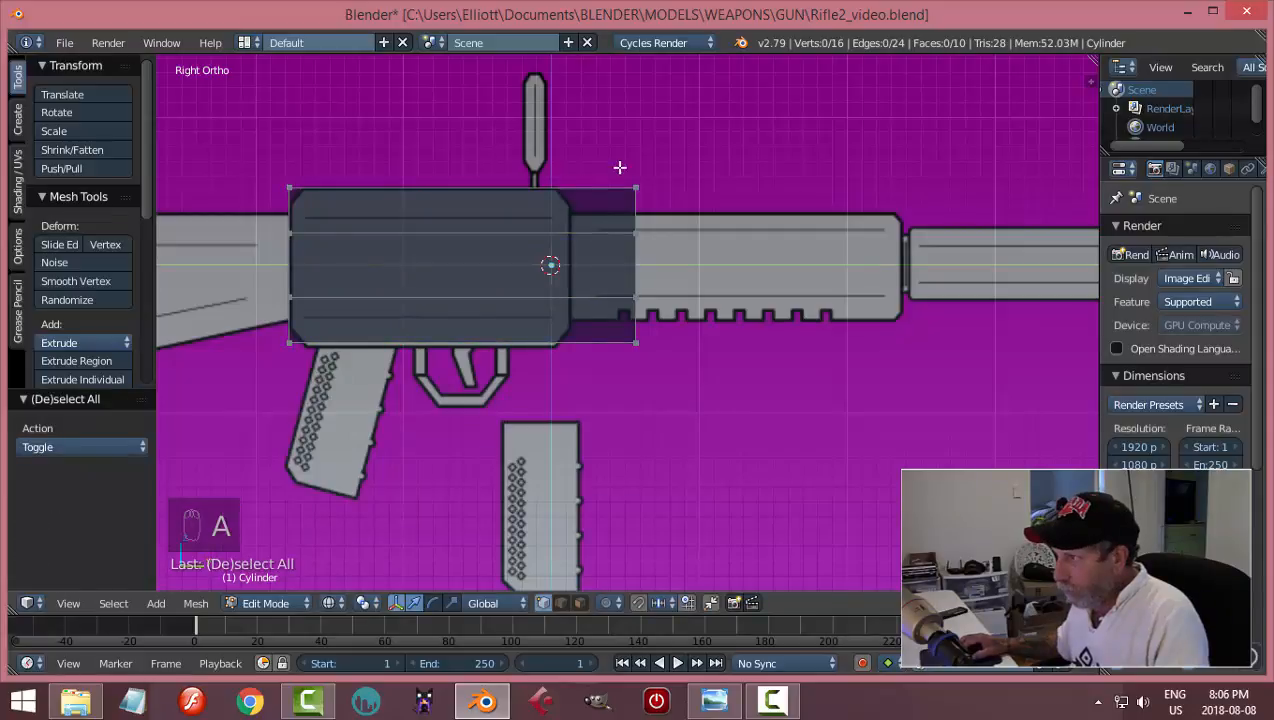
key(b)
drag(614, 139, 690, 430)
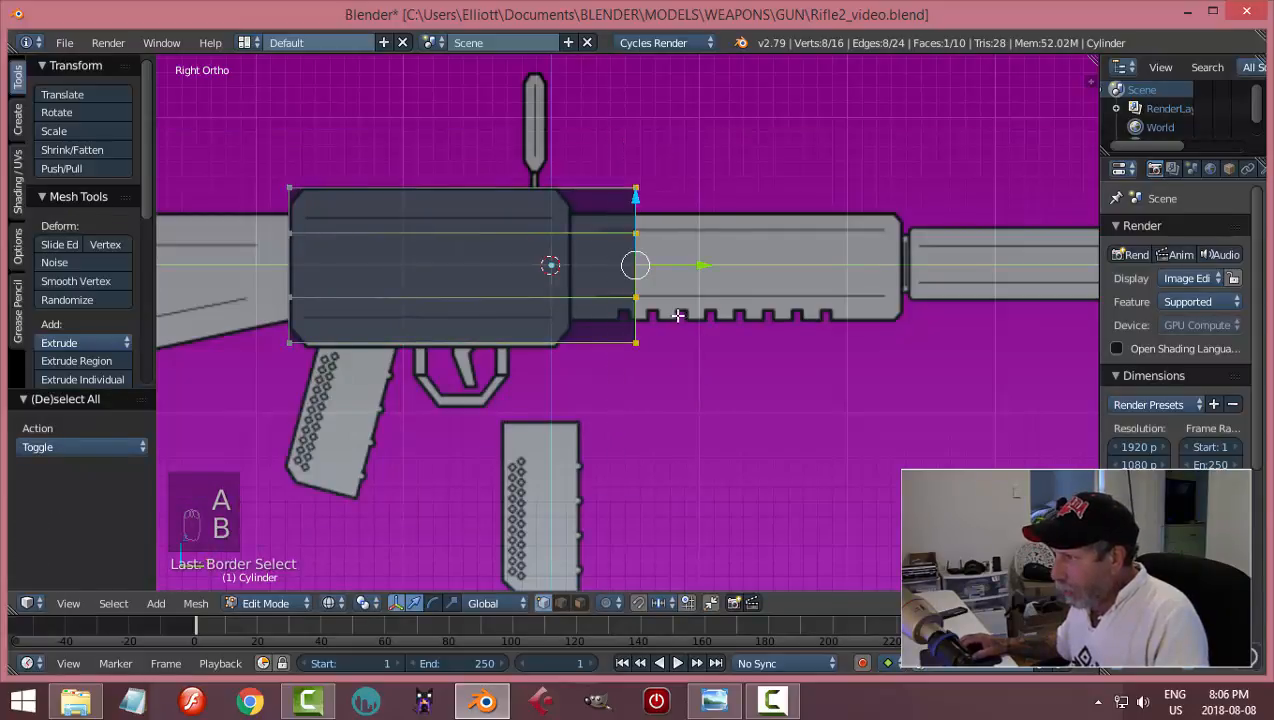
drag(704, 265, 640, 265)
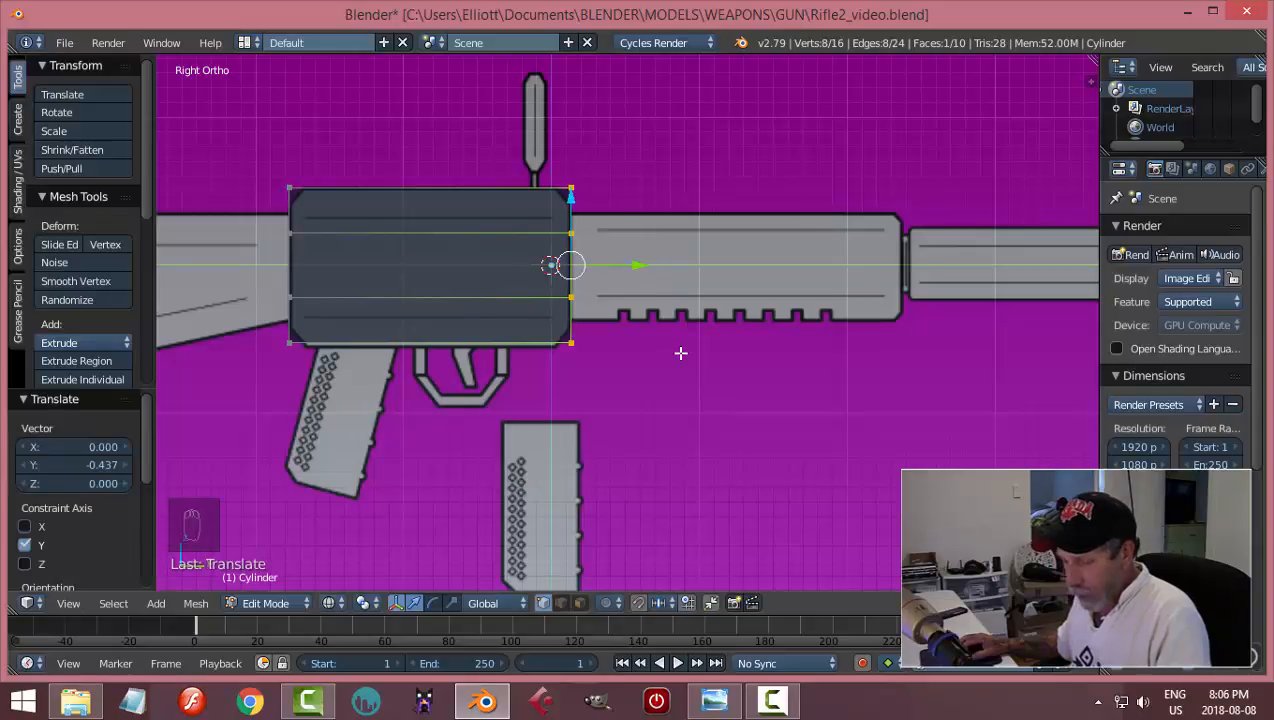
- Deselect the mesh and set the lowpolyrifle2.jpg background image's vertical offset to -0.43, after trying -0.47
key(a)
scroll(540, 408, up, 3)
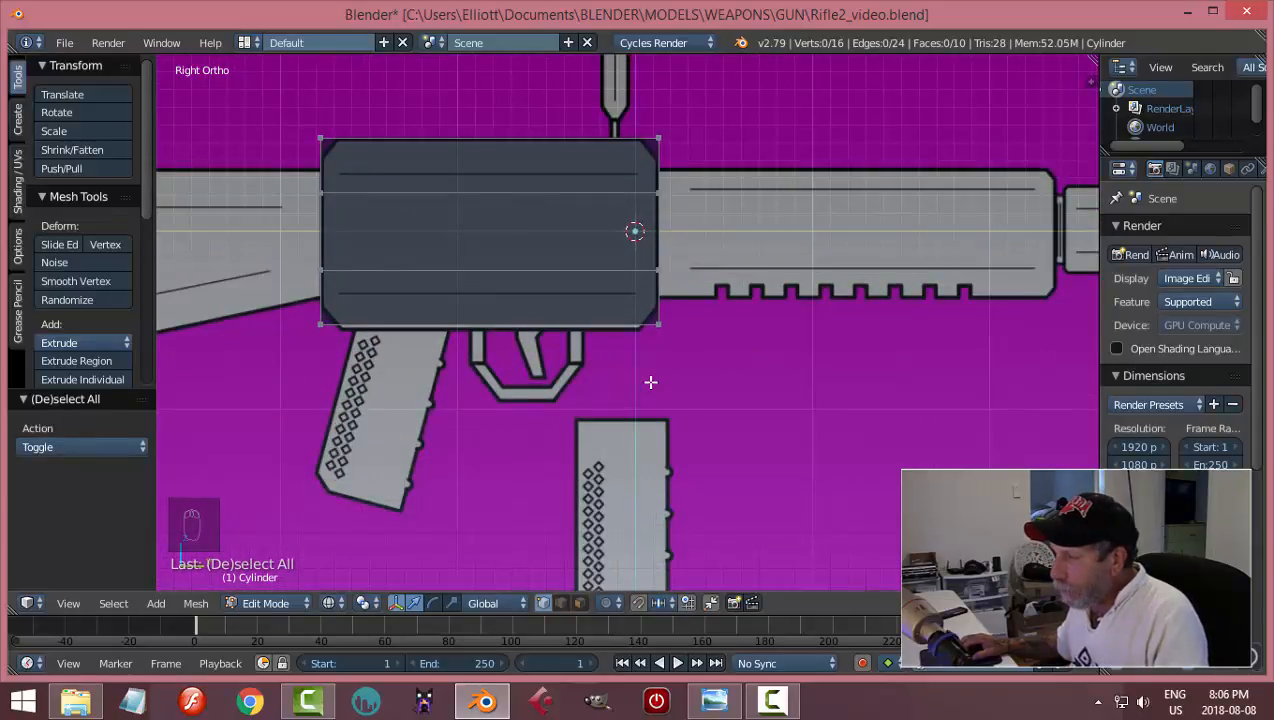
key(a)
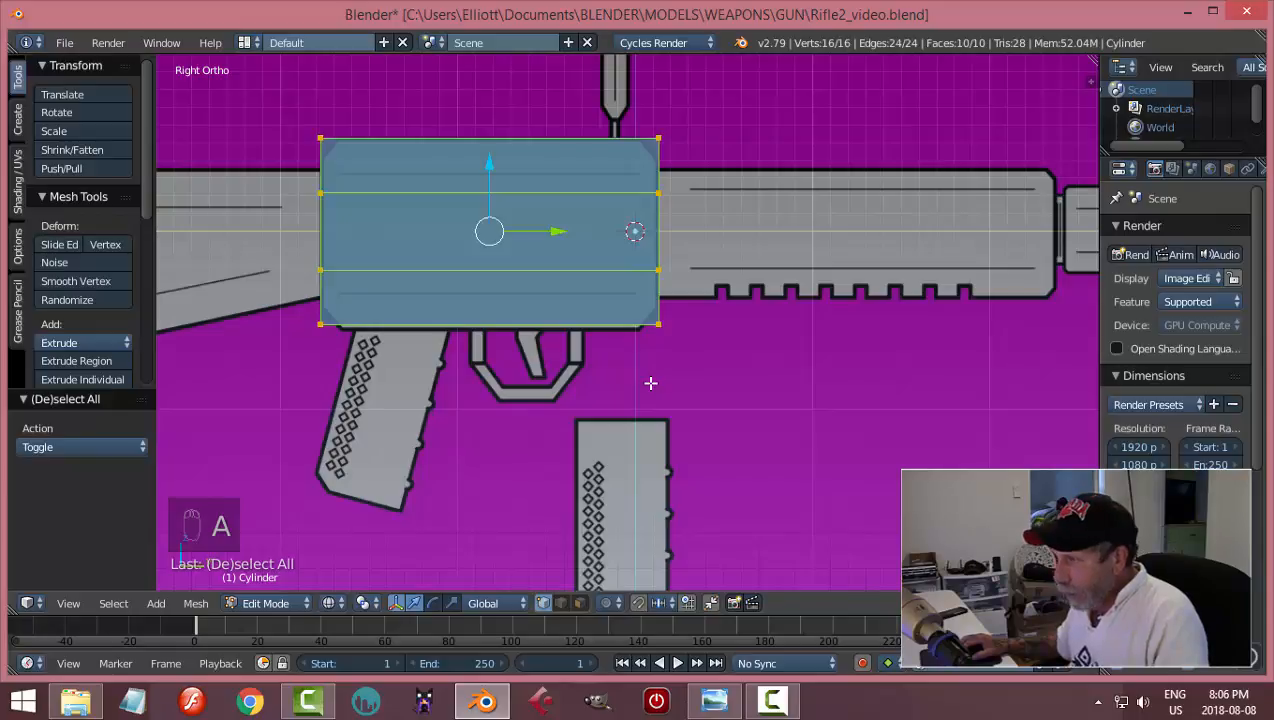
key(a)
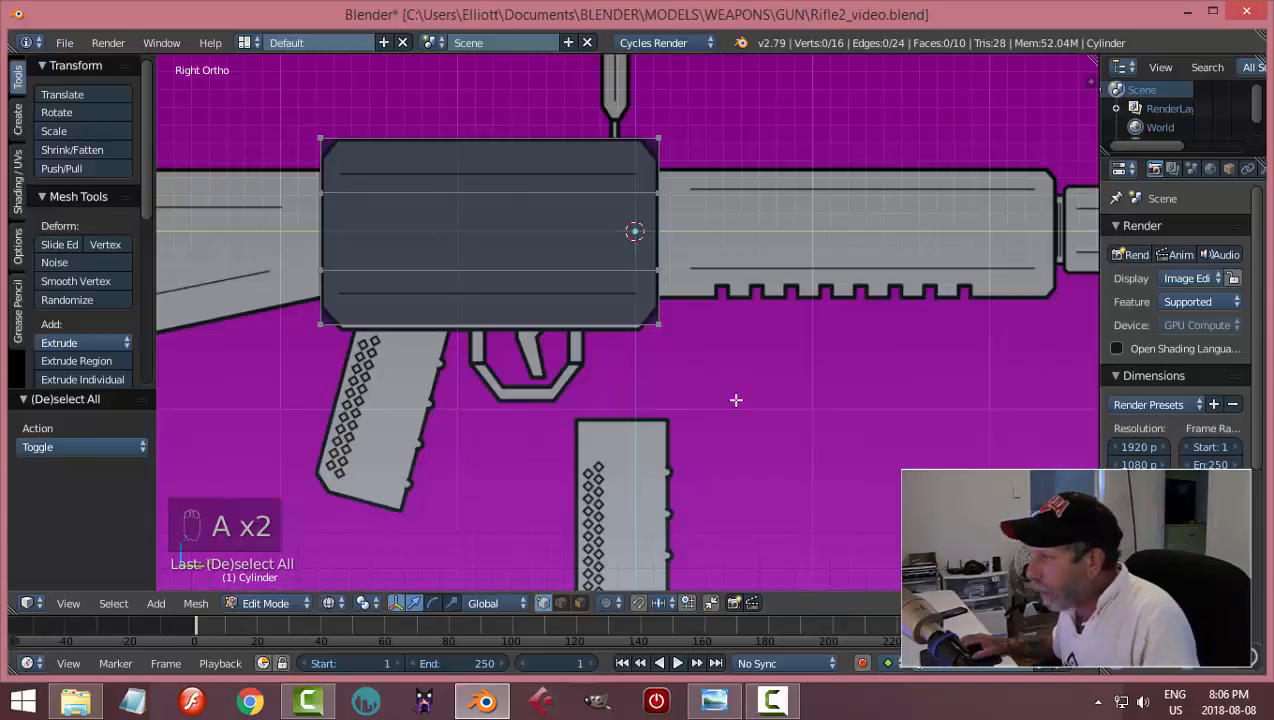
key(n)
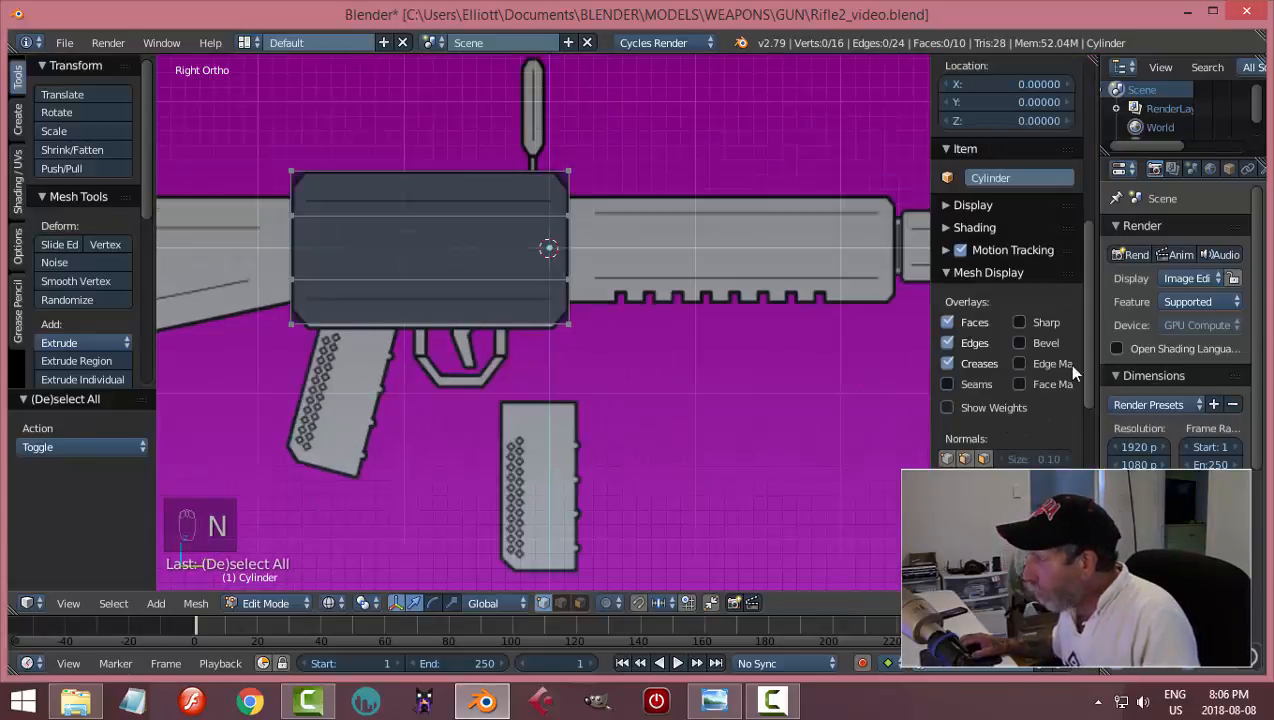
scroll(1067, 363, down, 5)
scroll(1005, 300, down, 3)
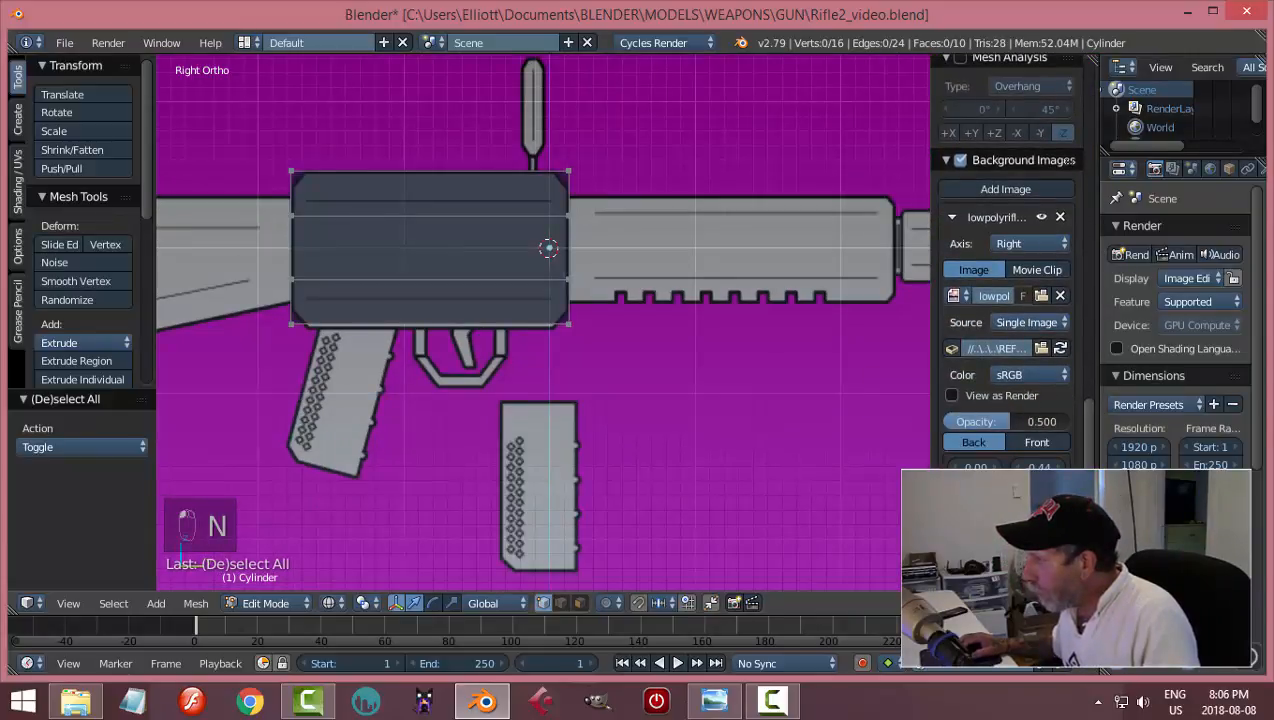
click(1068, 465)
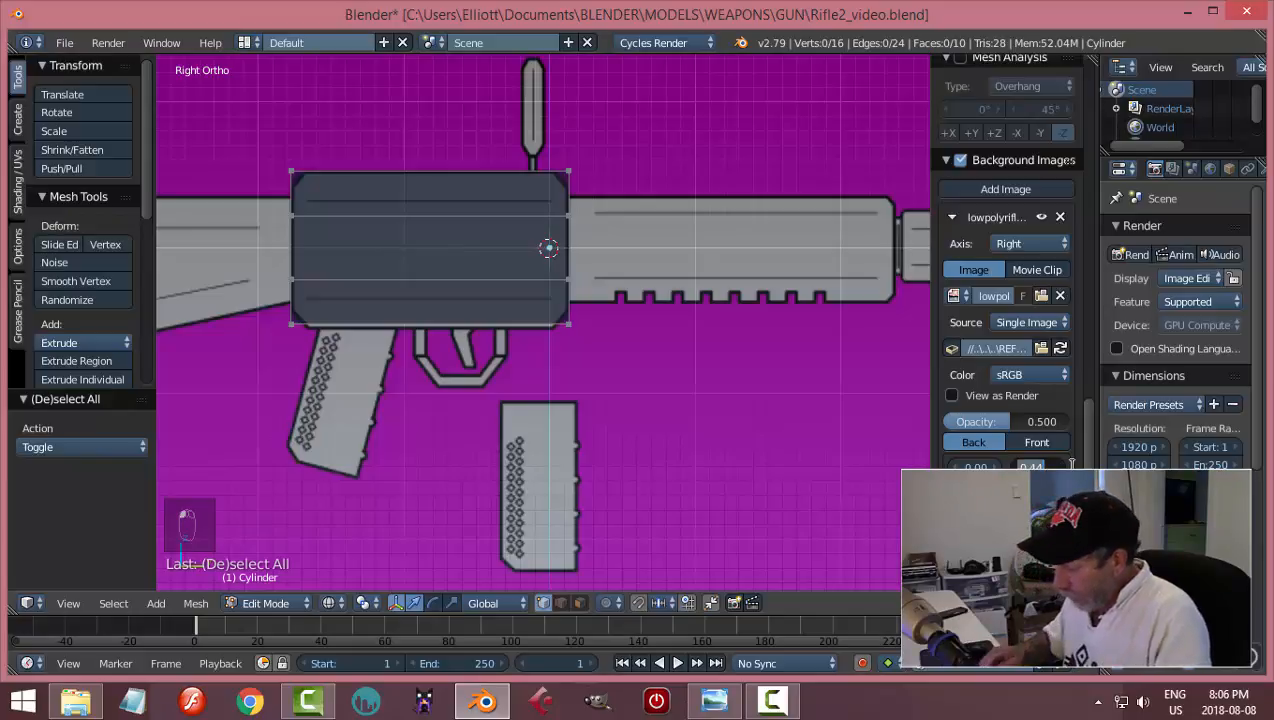
text(0.4)
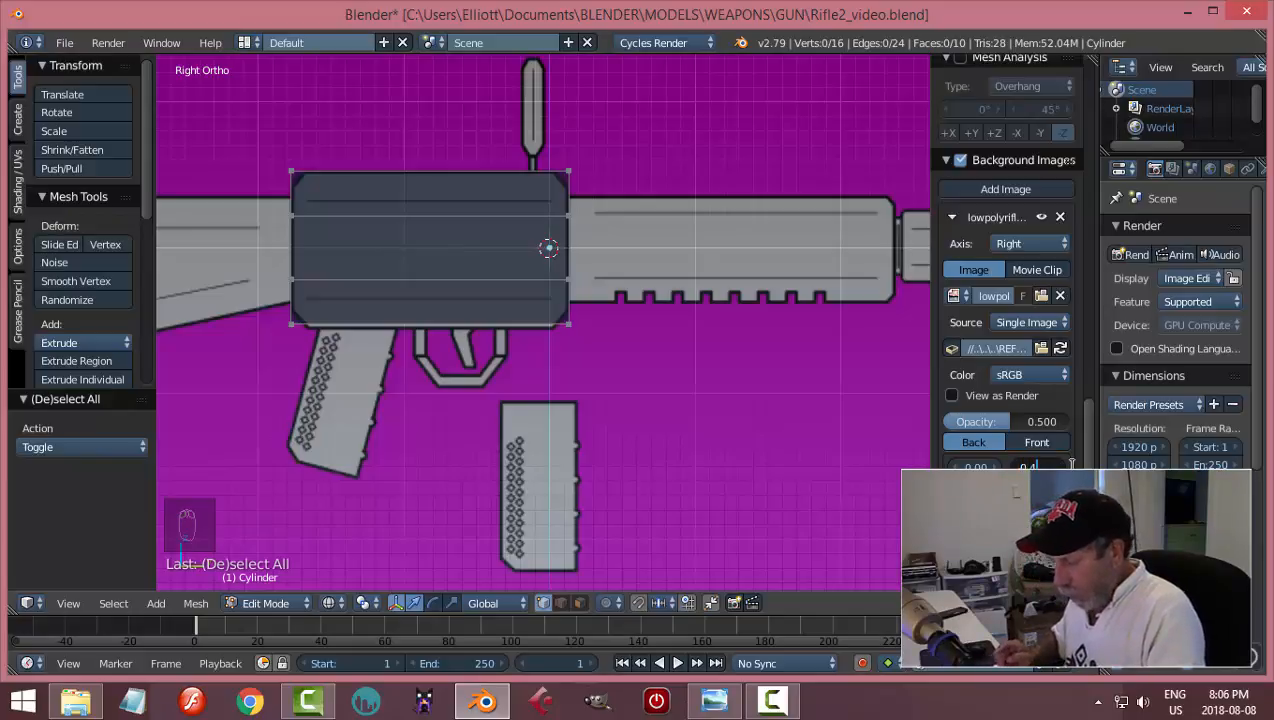
text(7)
key(Return)
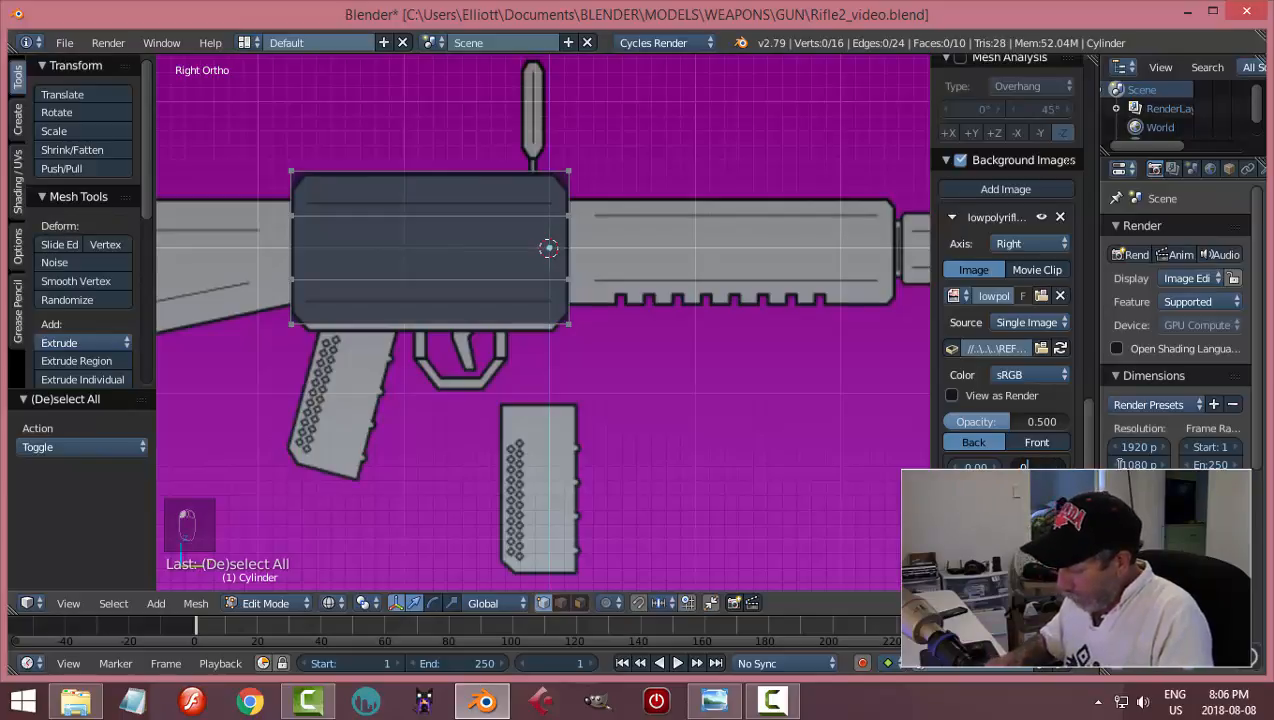
key(BackSpace)
text(3)
key(Return)
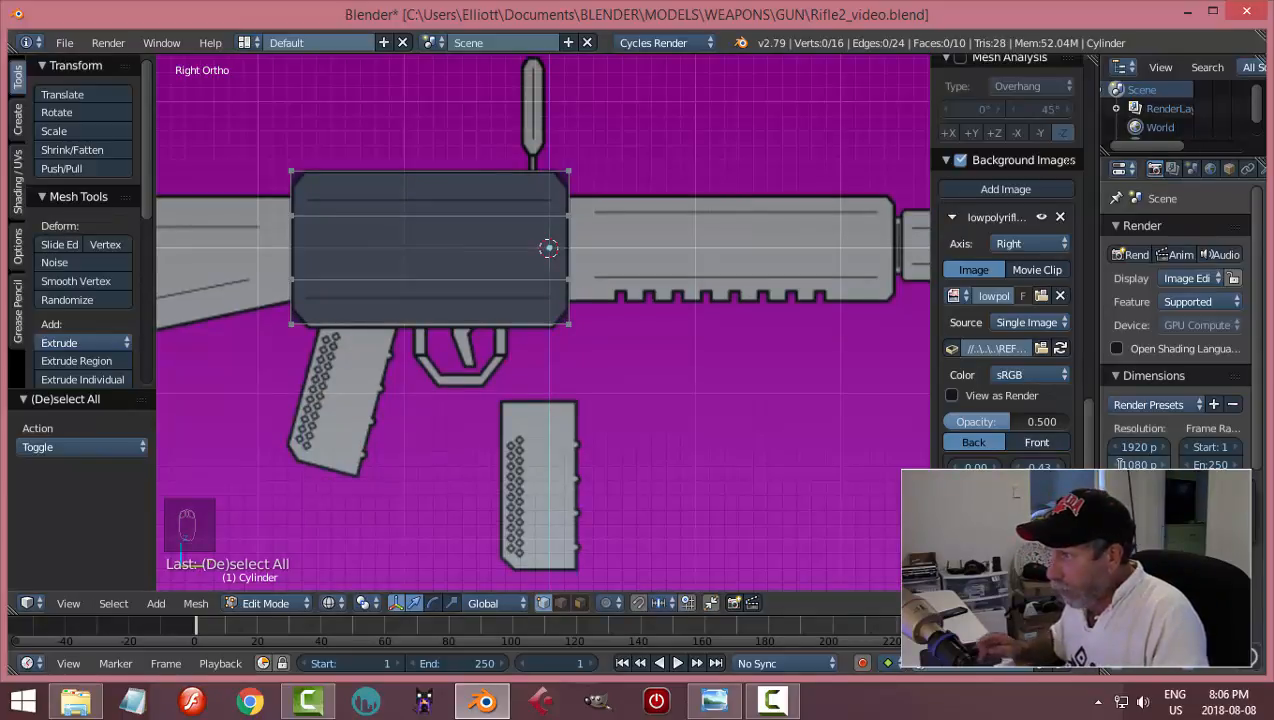
- Fine-tune the rifle background image's vertical offset to -0.42 to center the receiver on the cylinder
click(1056, 467)
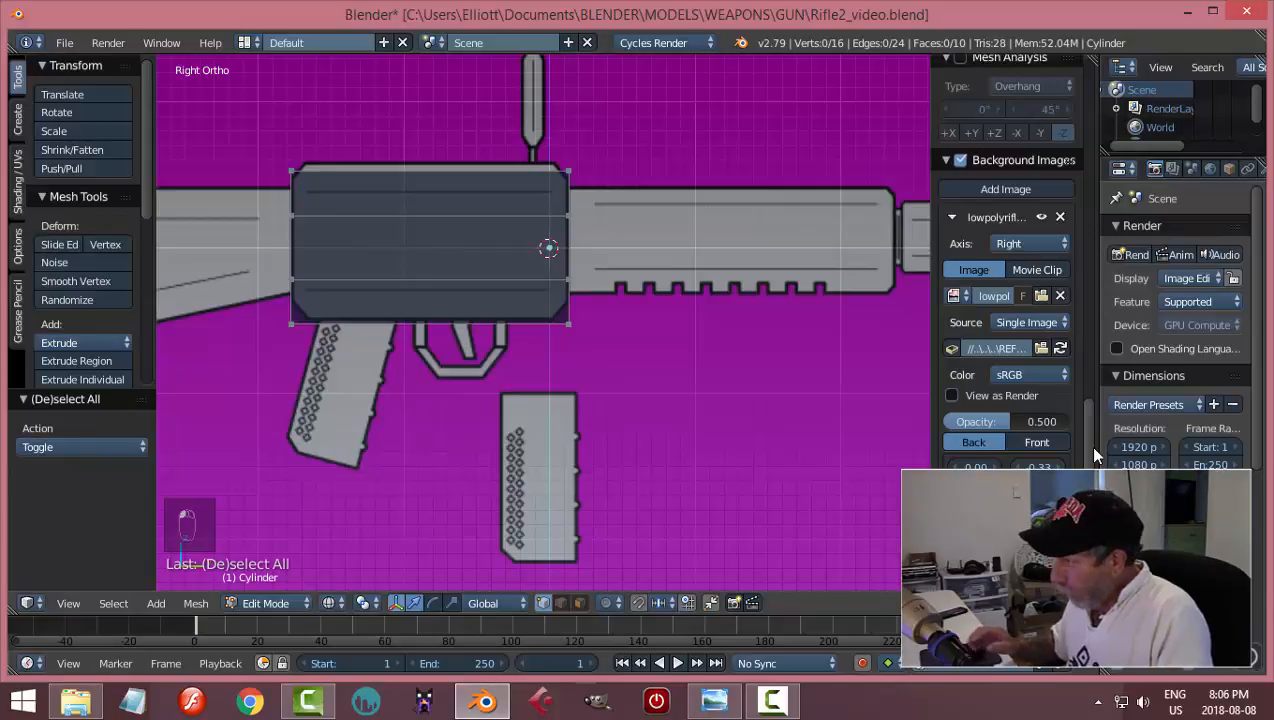
click(1040, 467)
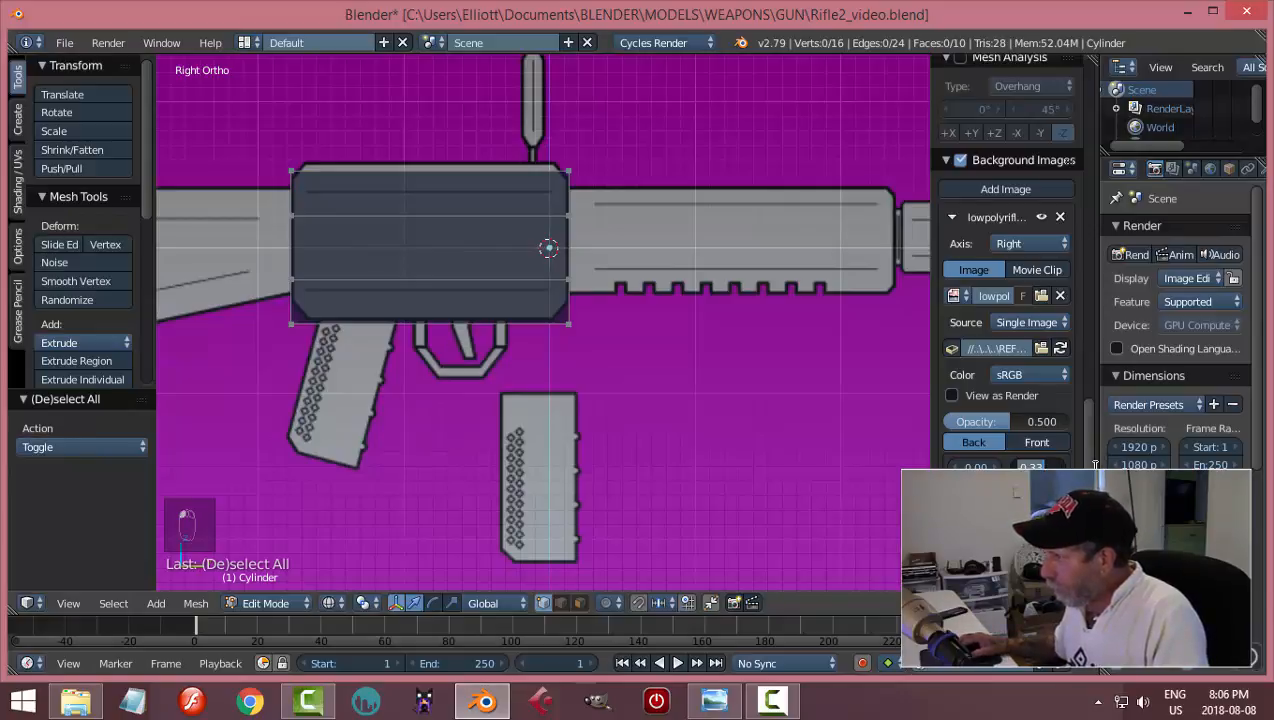
text(-)
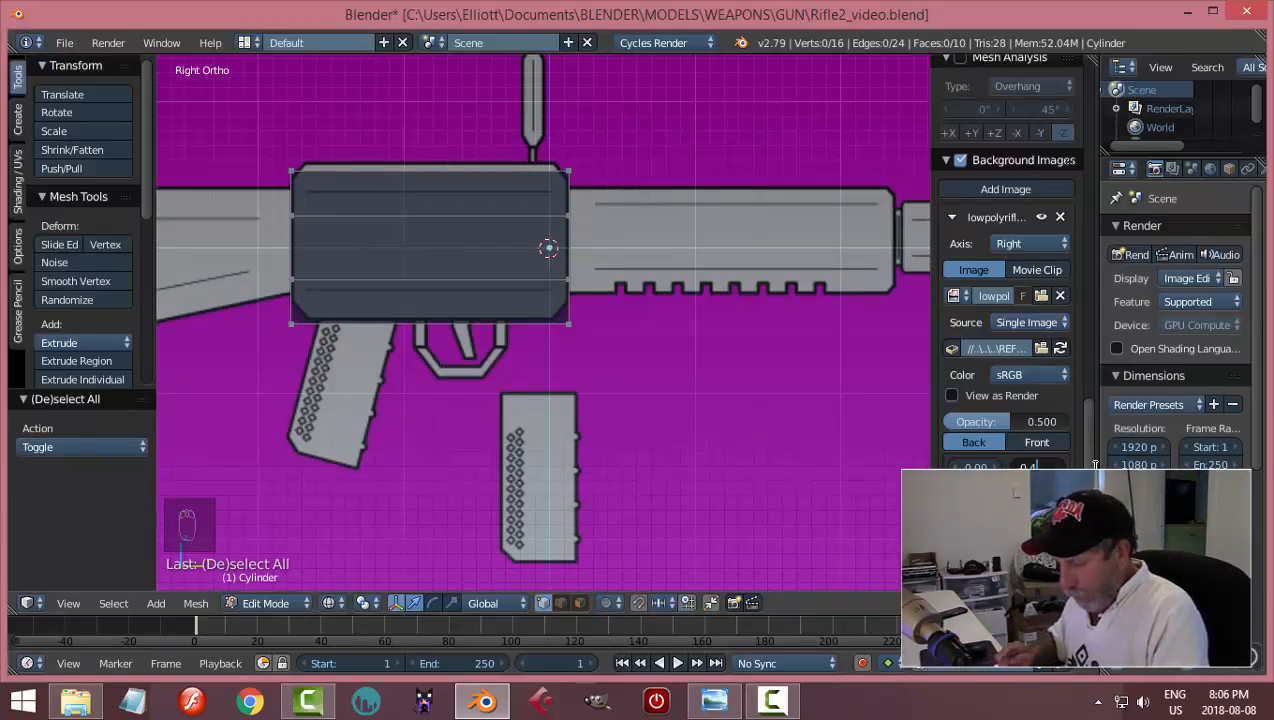
text(0.43)
key(Return)
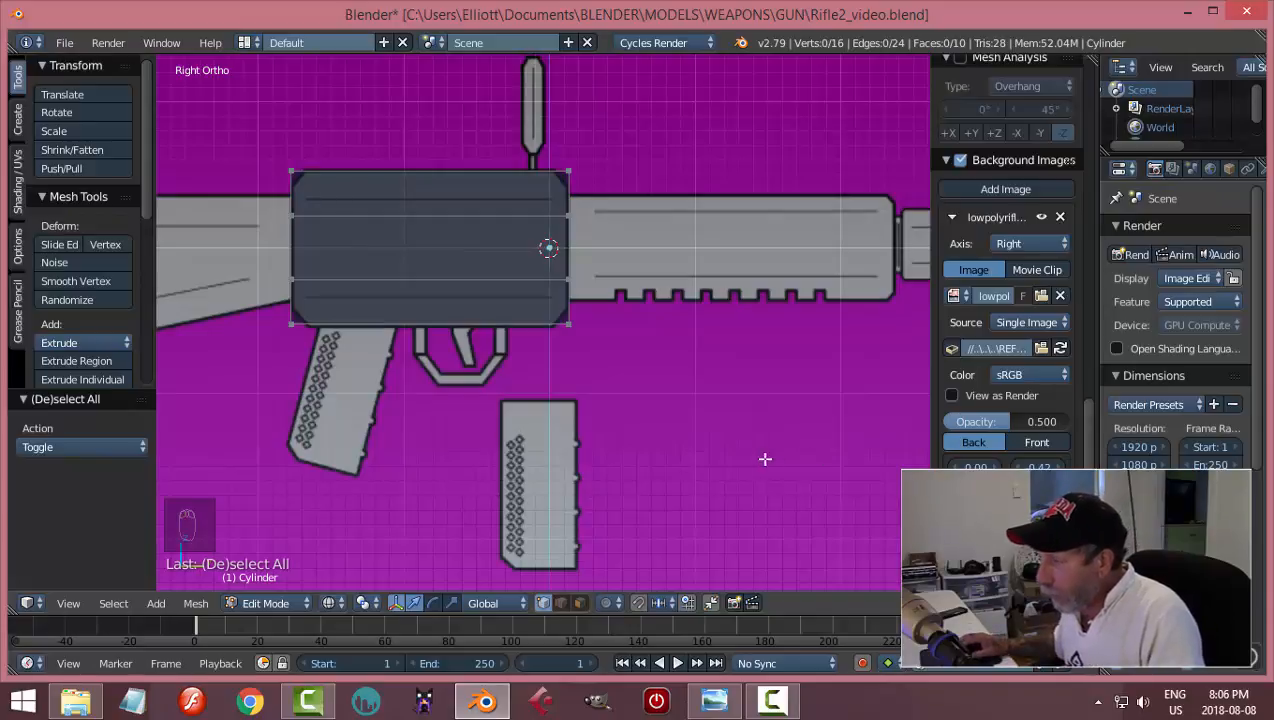
- Scale the whole cylinder mesh uniformly to about 1.013 so its height matches the receiver outline
scroll(677, 432, up, 1)
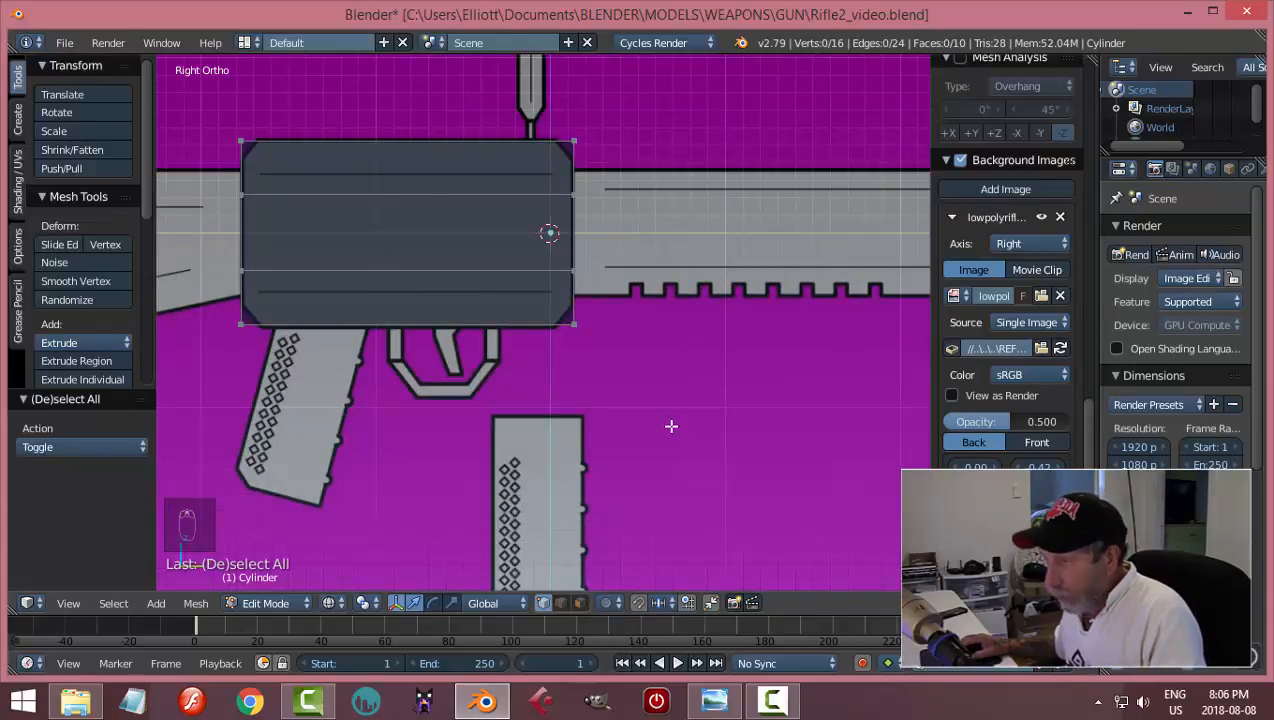
key(s)
key(a)
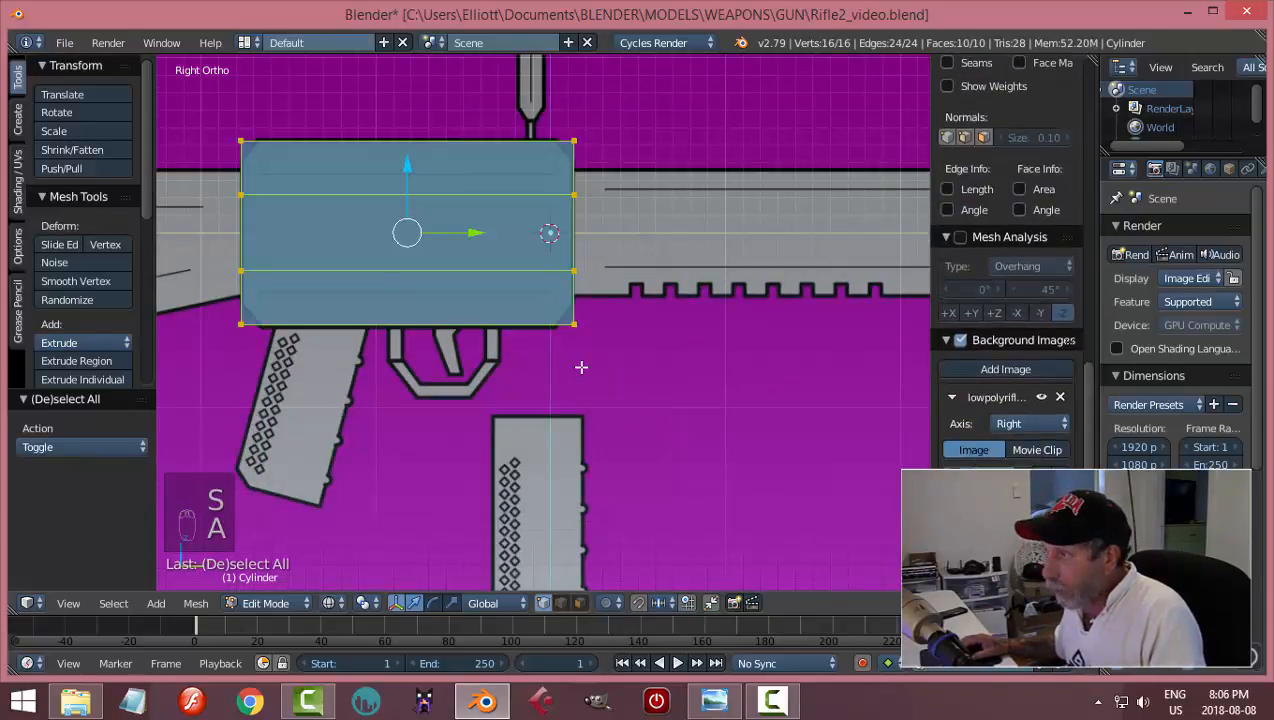
key(s)
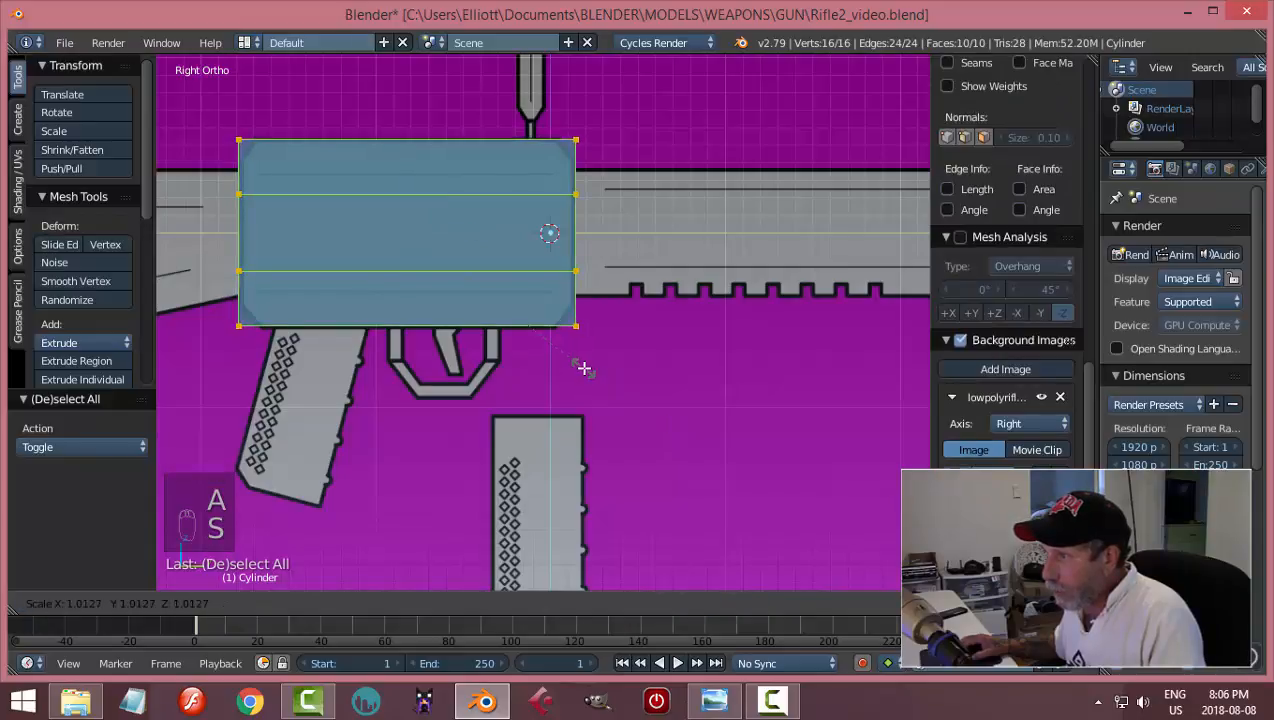
click(657, 378)
key(a)
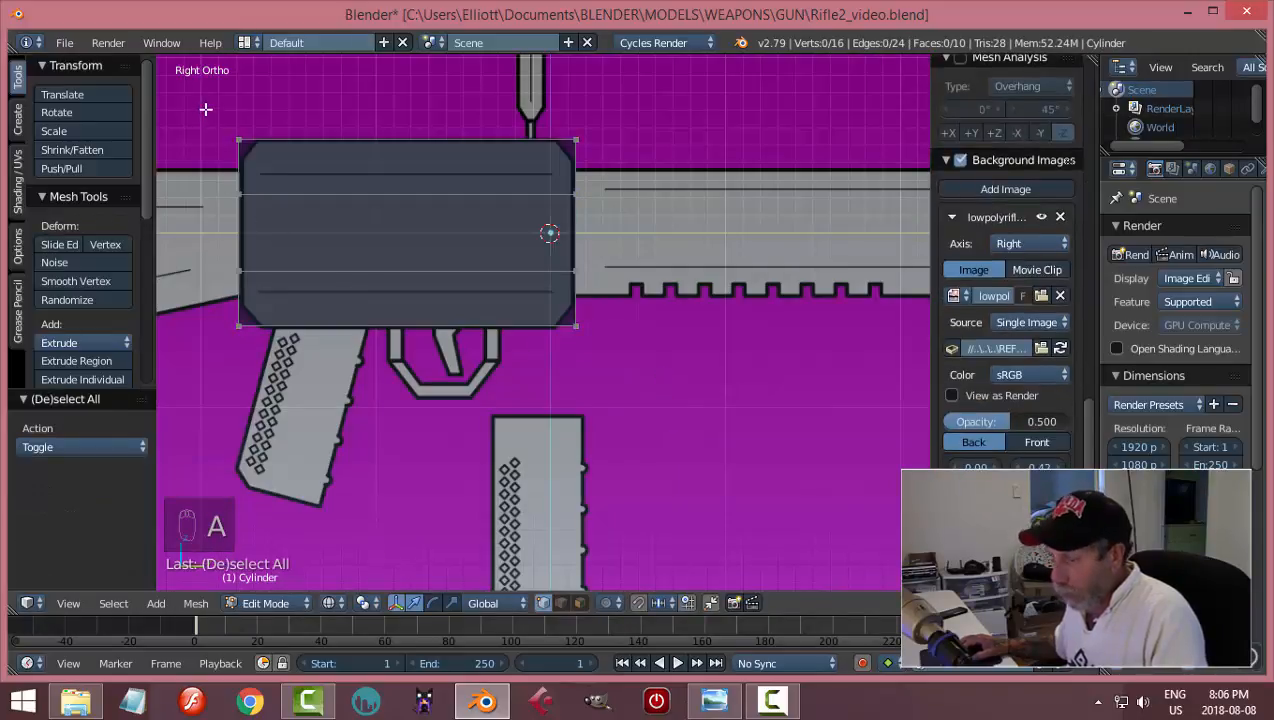
- Nudge the cylinder's rear-end vertices slightly forward along Y onto the receiver's back edge
key(b)
drag(200, 94, 288, 368)
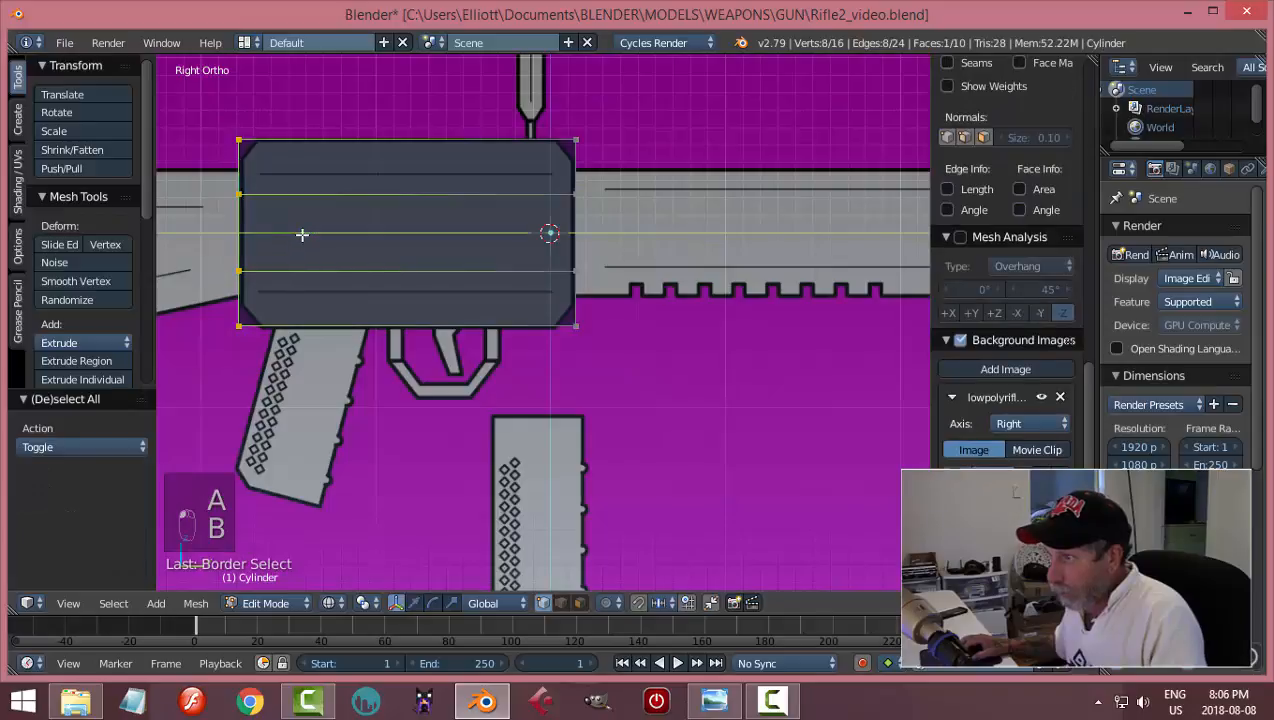
drag(302, 233, 306, 234)
key(a)
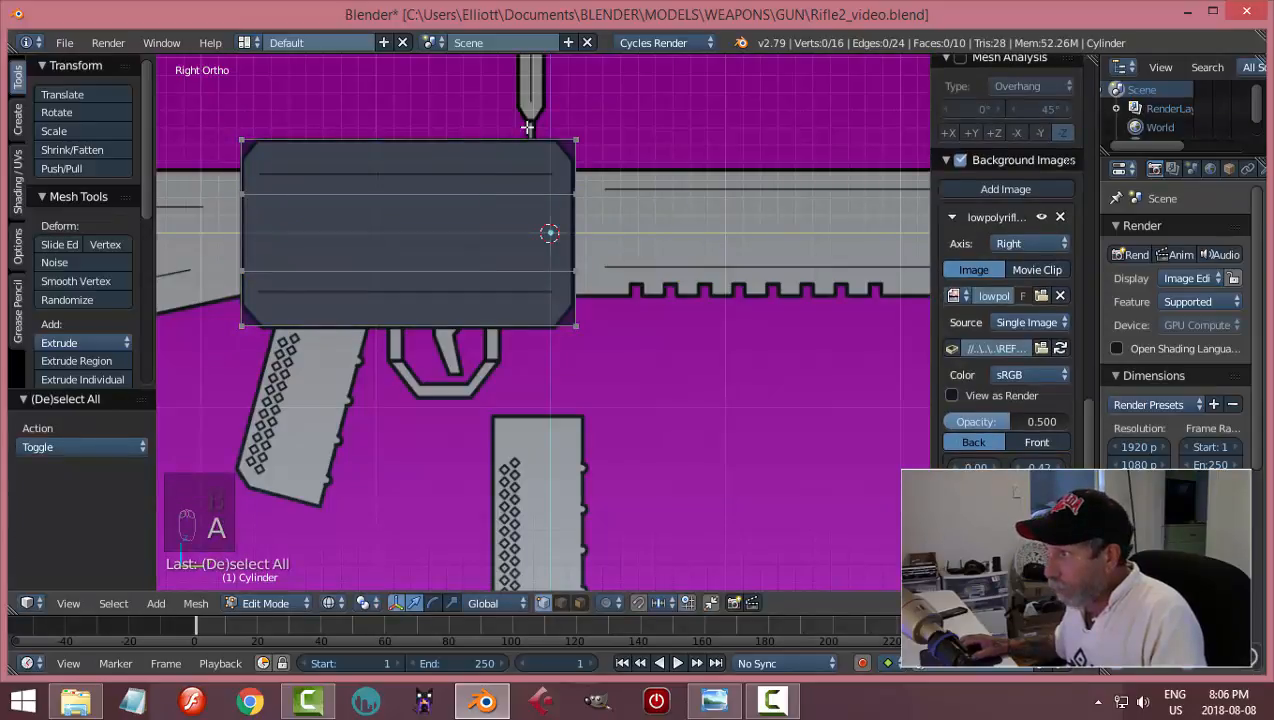
- Nudge the cylinder's front-end vertices slightly back along Y onto the receiver's front edge and hide the view properties
key(b)
drag(540, 108, 624, 400)
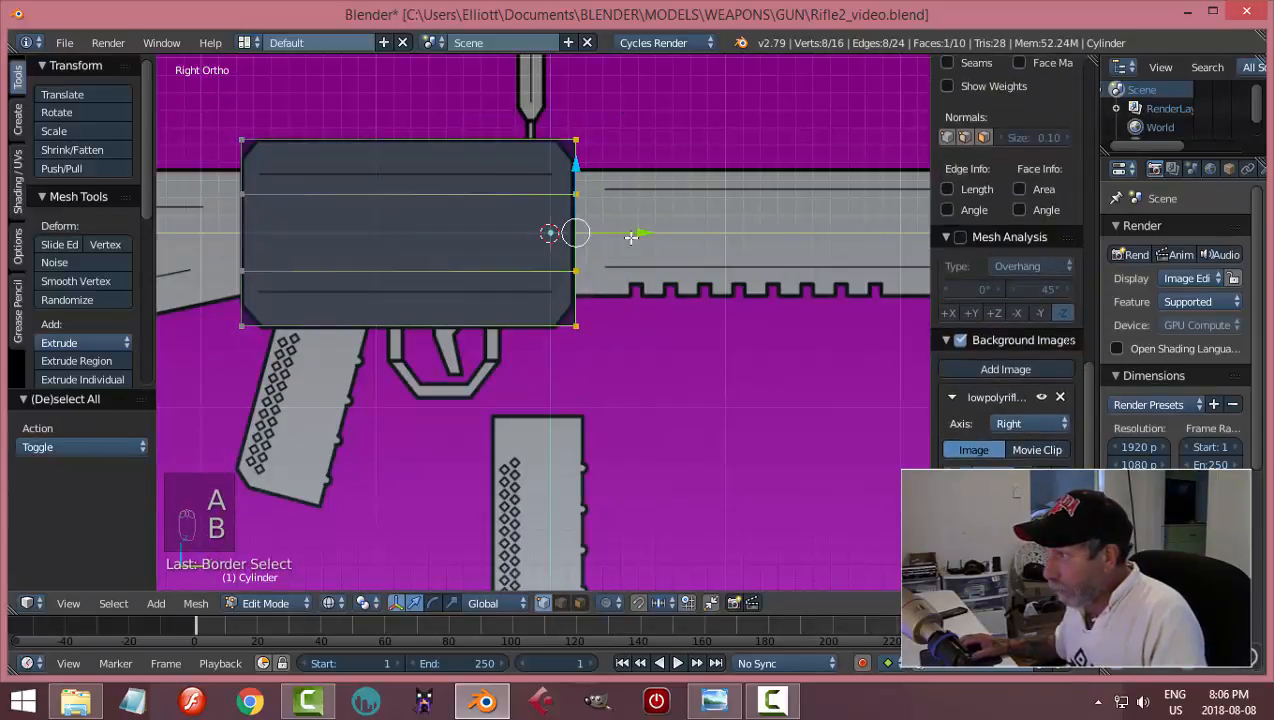
drag(638, 233, 632, 233)
key(a)
key(n)
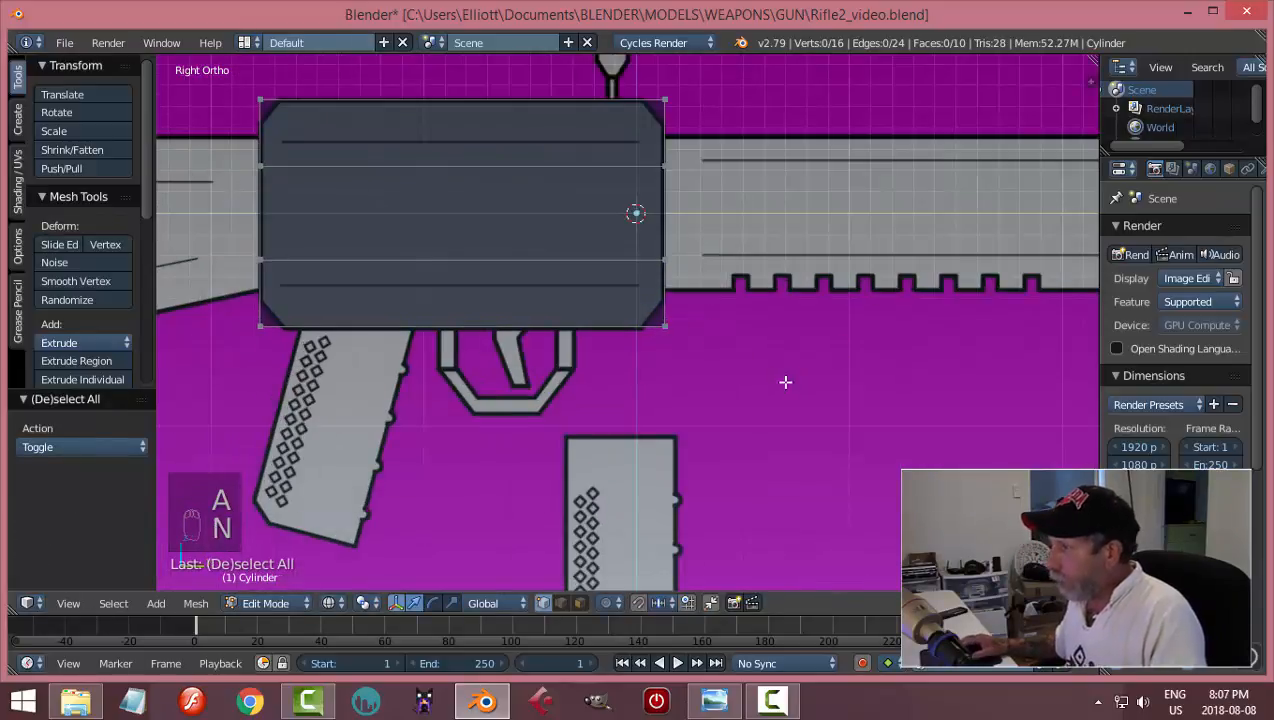
- Select the cylinder's eight rear-end vertices where the receiver meets the stock
shift+middle_drag(636, 398, 825, 370)
scroll(700, 378, down, 2)
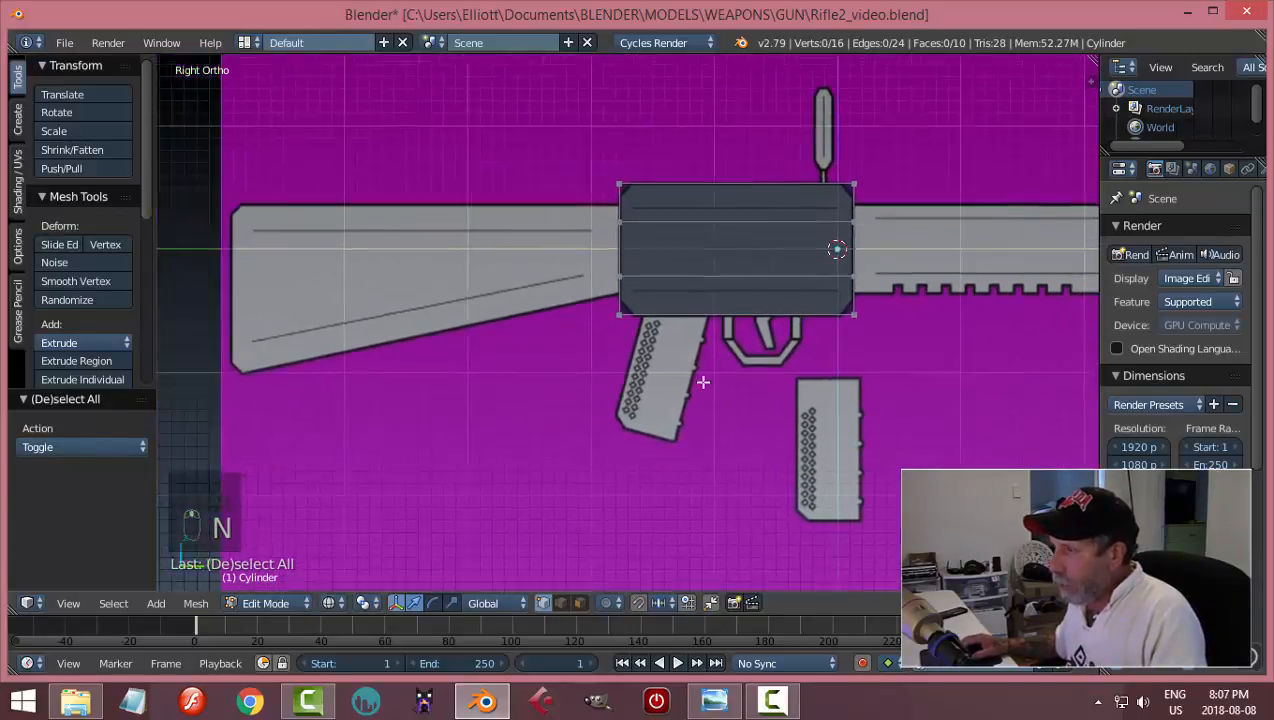
key(b)
drag(601, 117, 735, 413)
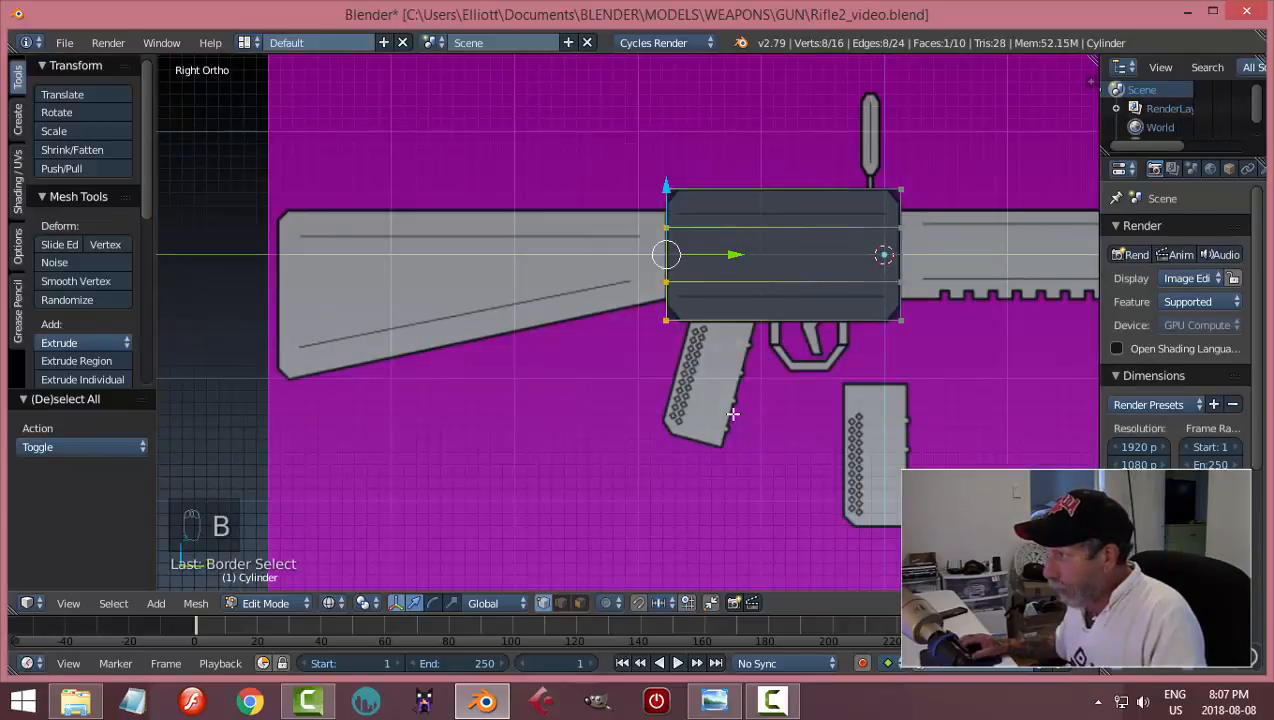
- Inspect the rear-end selection in 3D using edge and face select modes, returning to vertex select and the right orthographic view
middle_drag(737, 415, 760, 378)
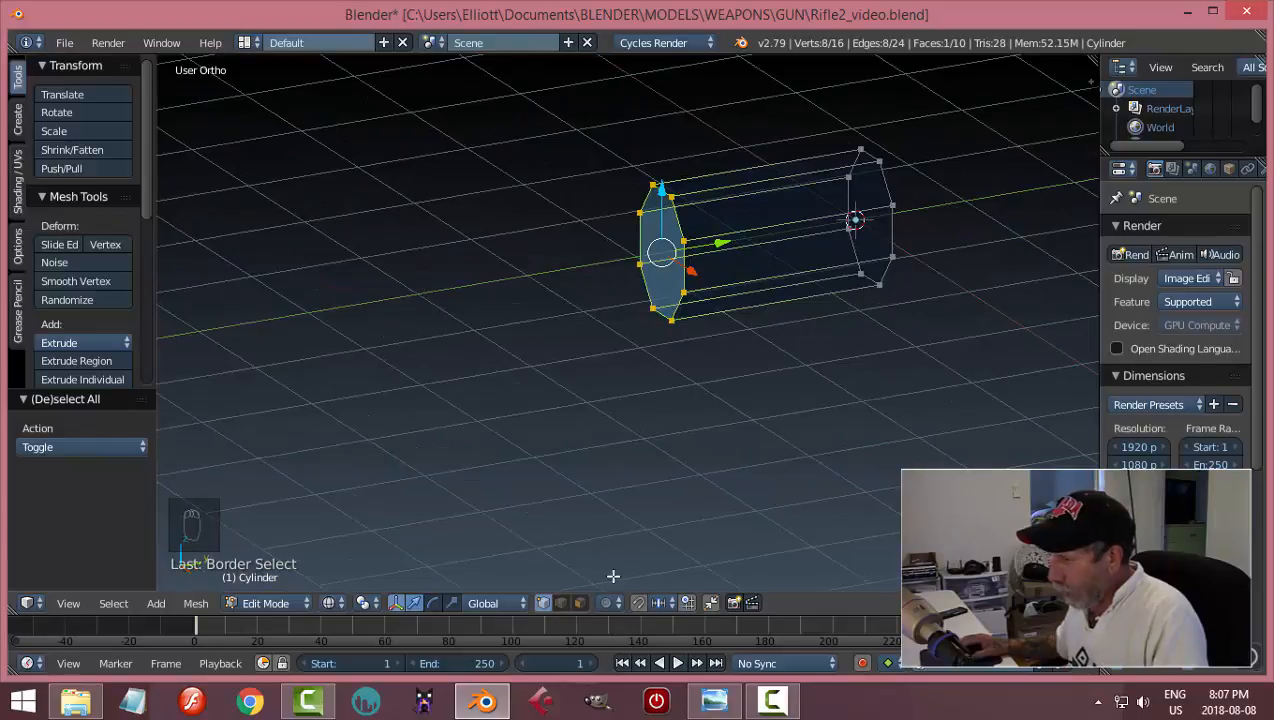
click(561, 603)
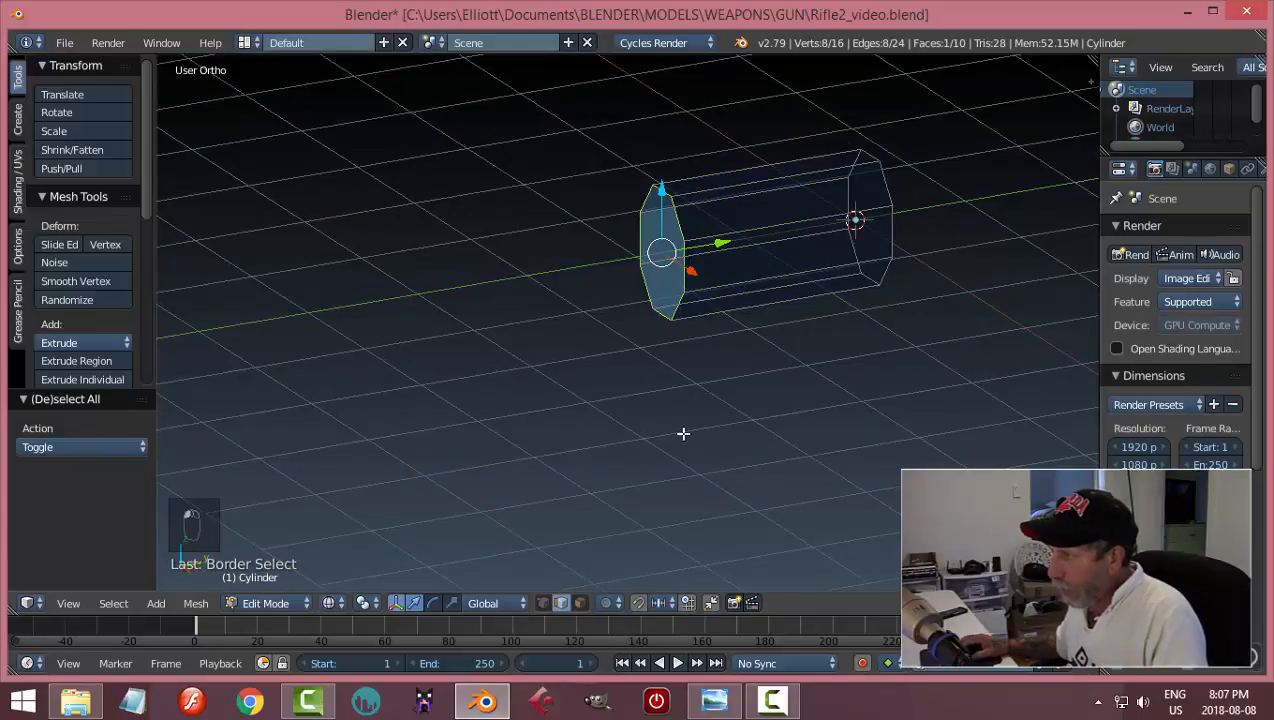
click(581, 603)
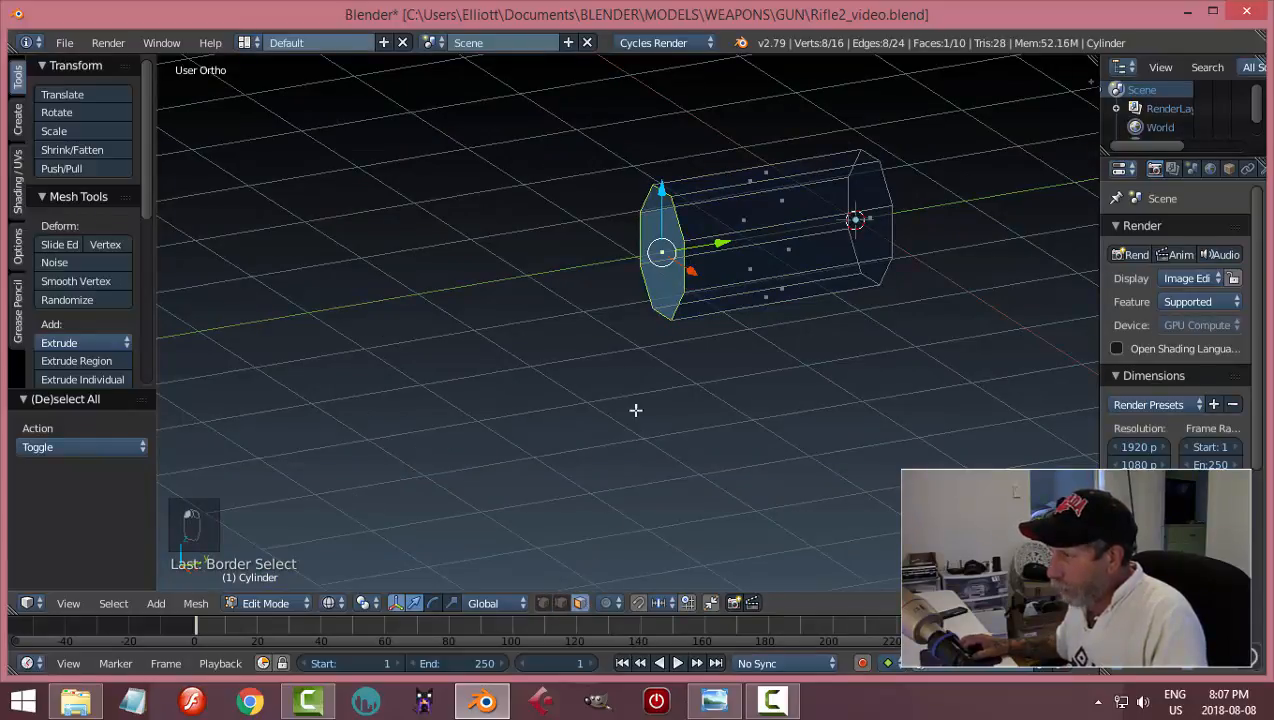
click(544, 603)
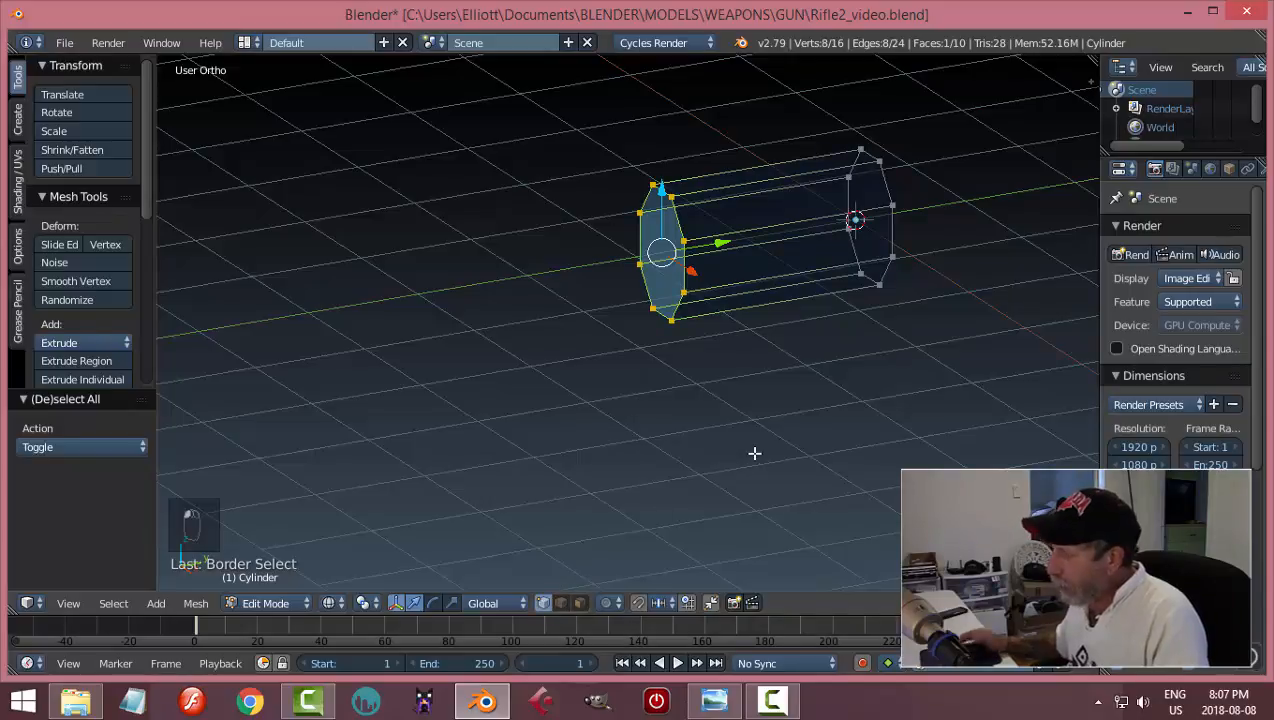
key(KP_3)
scroll(800, 390, up, 2)
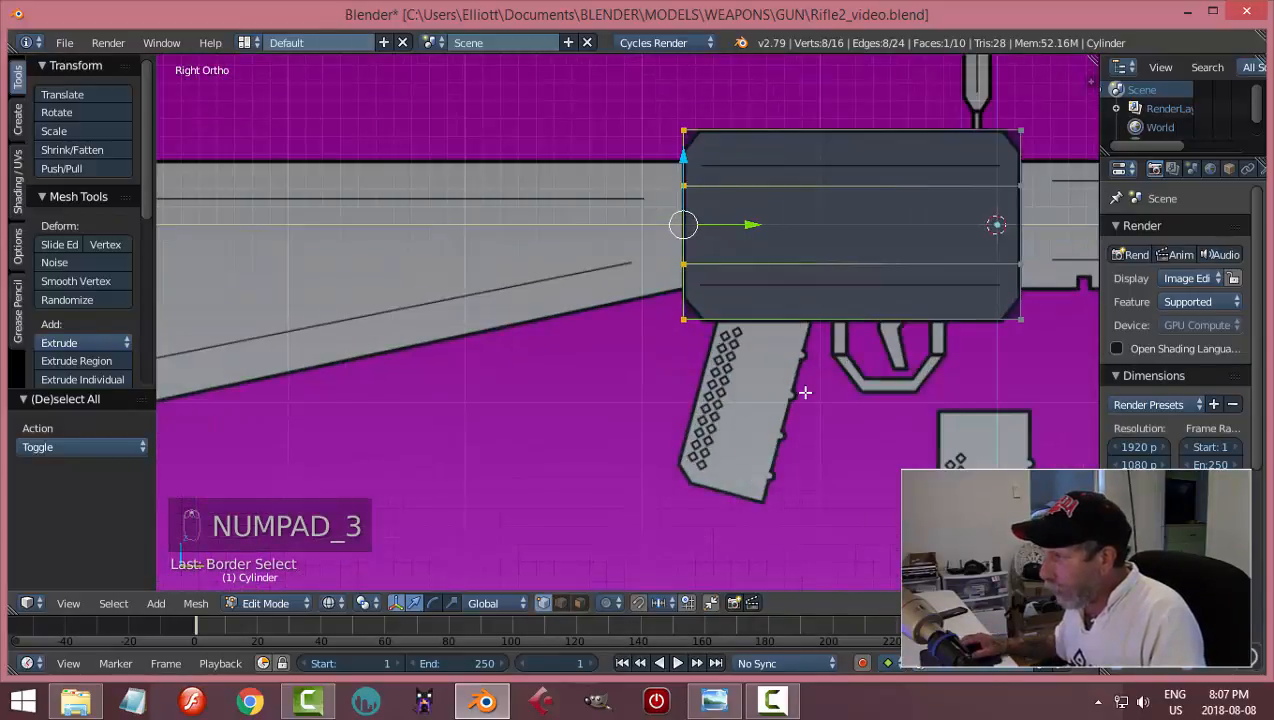
- Try moving the rear-end vertices -1.460 along Y into the stock, and undo the move
shift+middle_drag(766, 423, 686, 458)
scroll(690, 460, up, 2)
scroll(695, 462, down, 1)
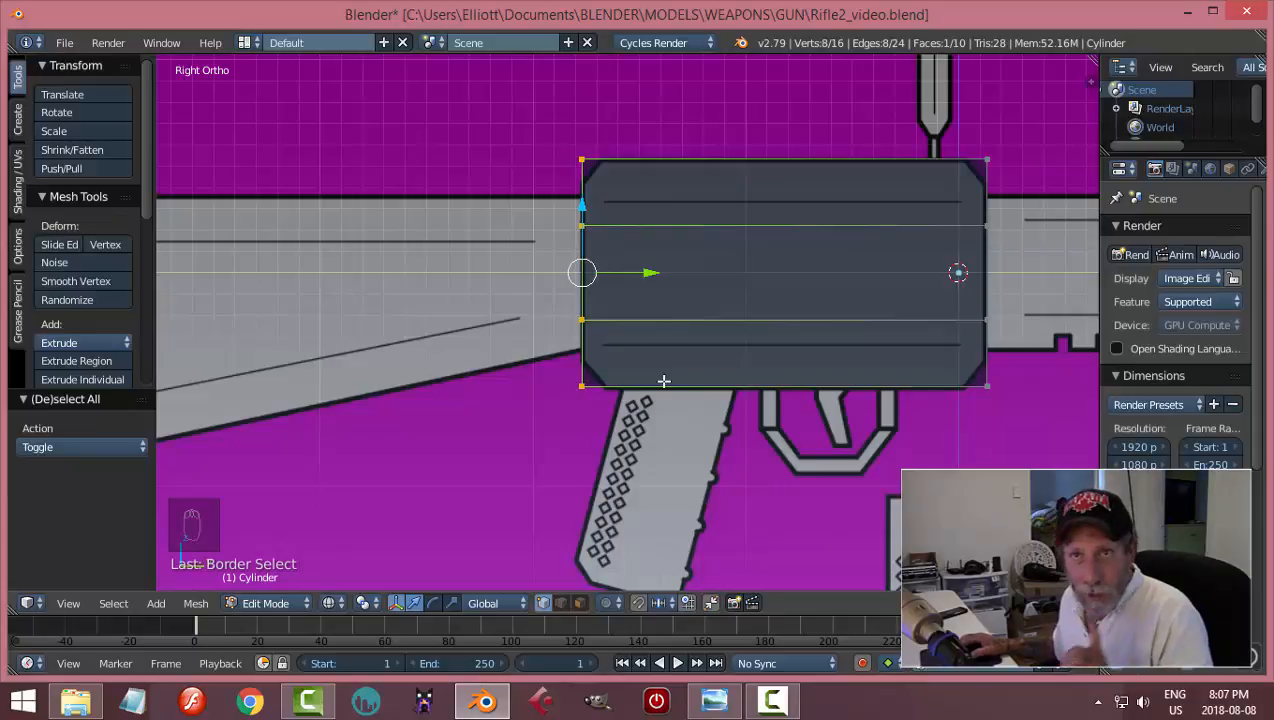
scroll(682, 373, down, 4)
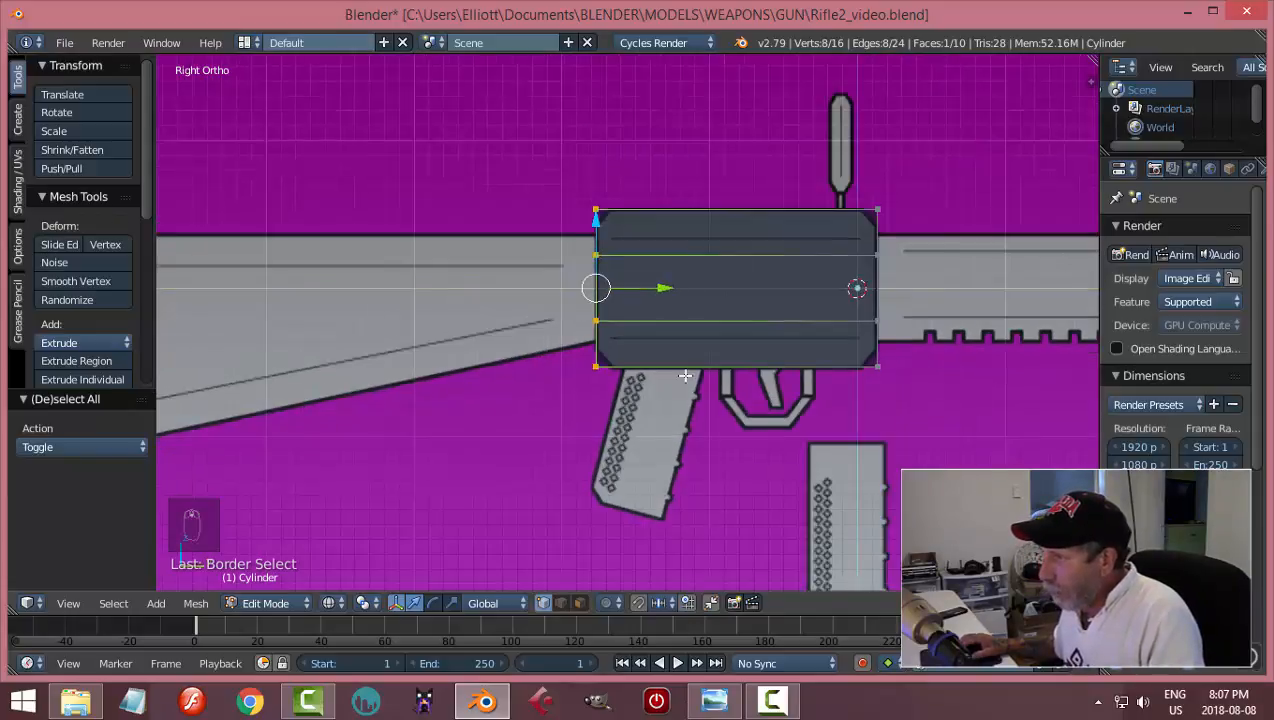
drag(679, 300, 531, 316)
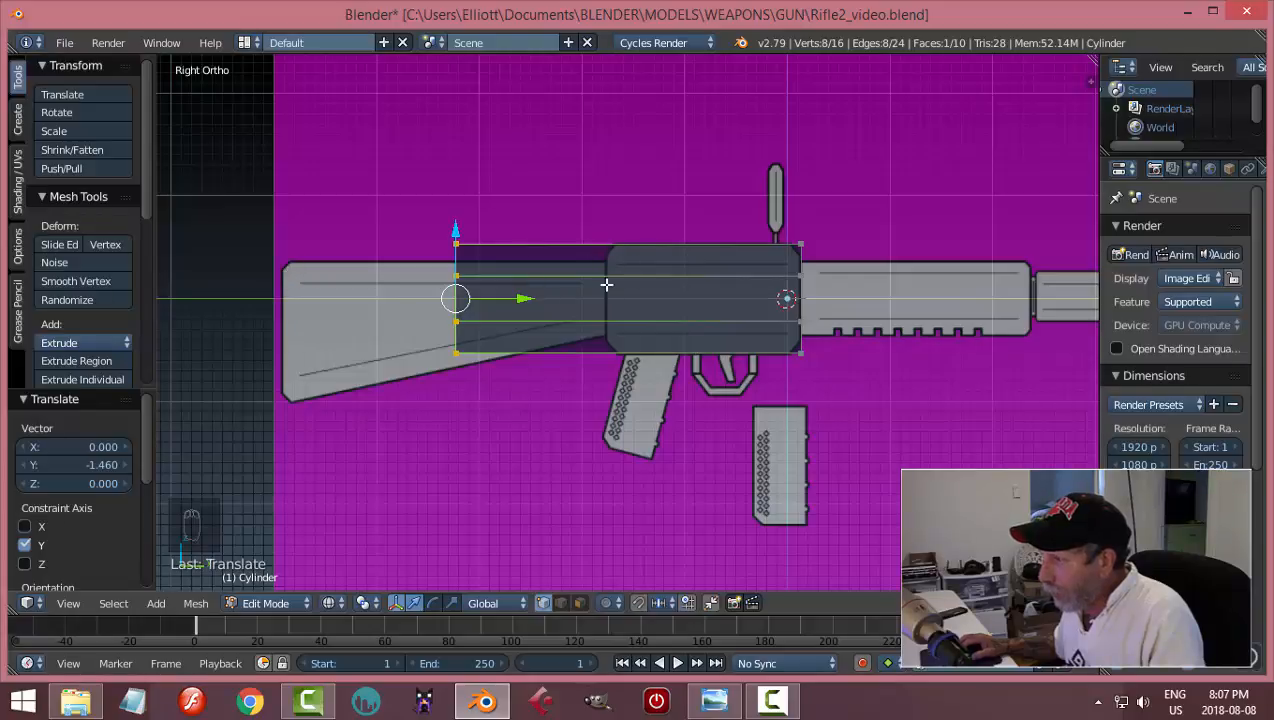
key(ctrl+z)
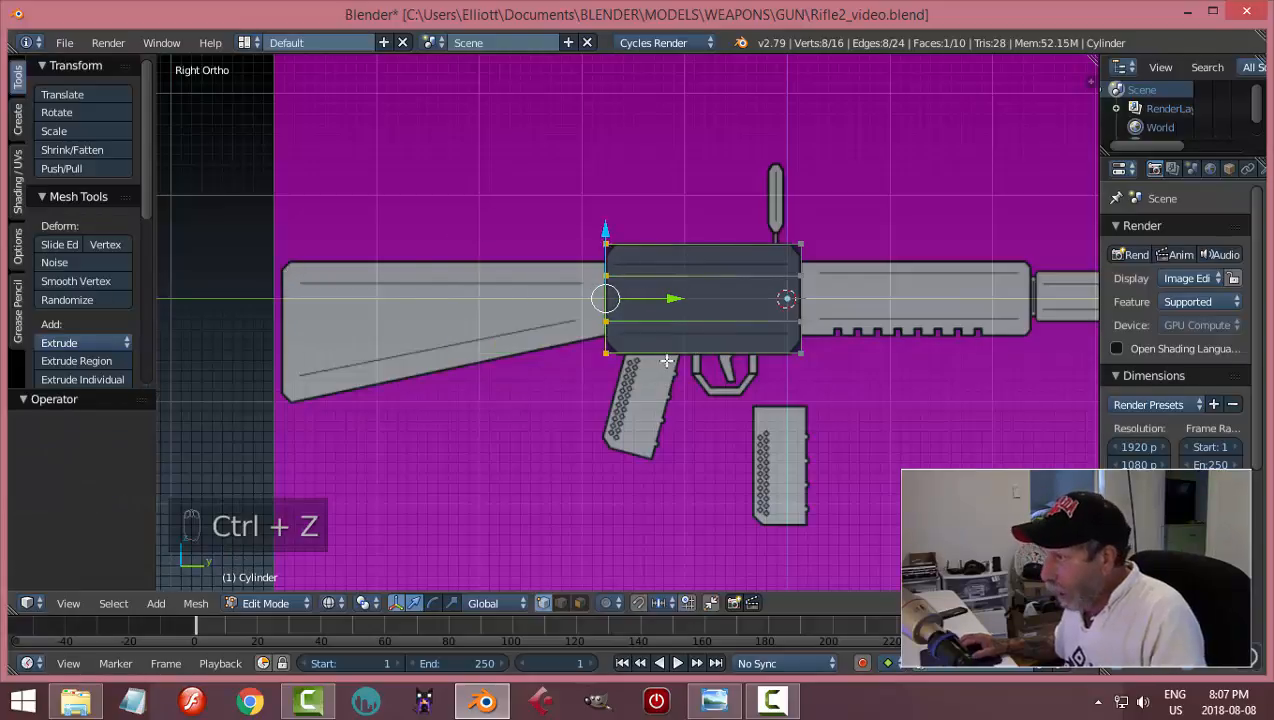
- Try scaling the rear-end vertices down to the height of the stock's front edge
scroll(664, 388, up, 5)
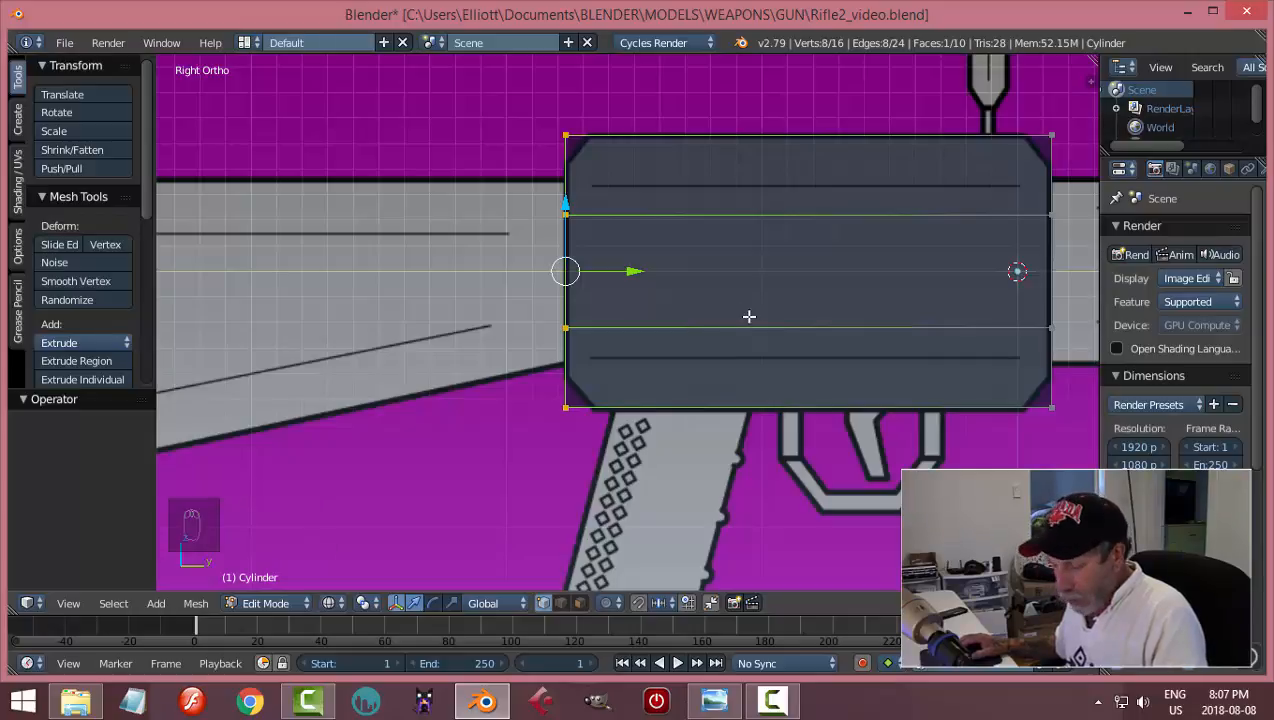
key(s)
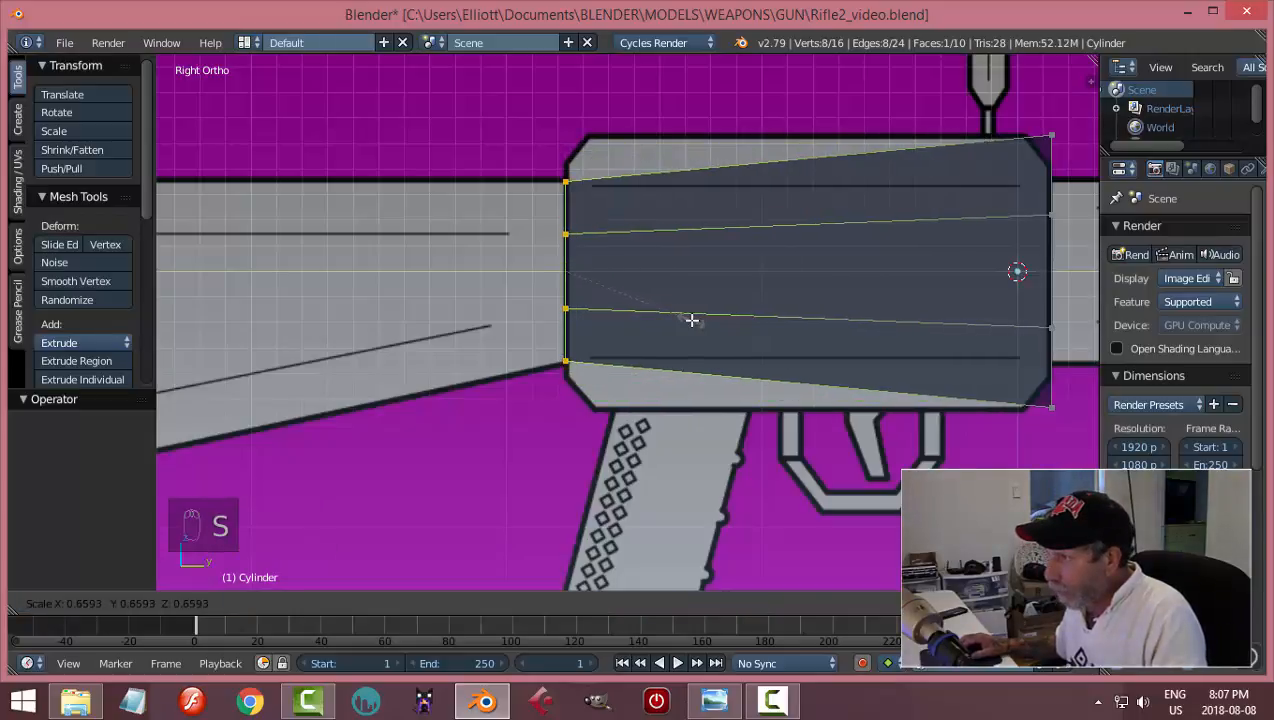
right_click(700, 361)
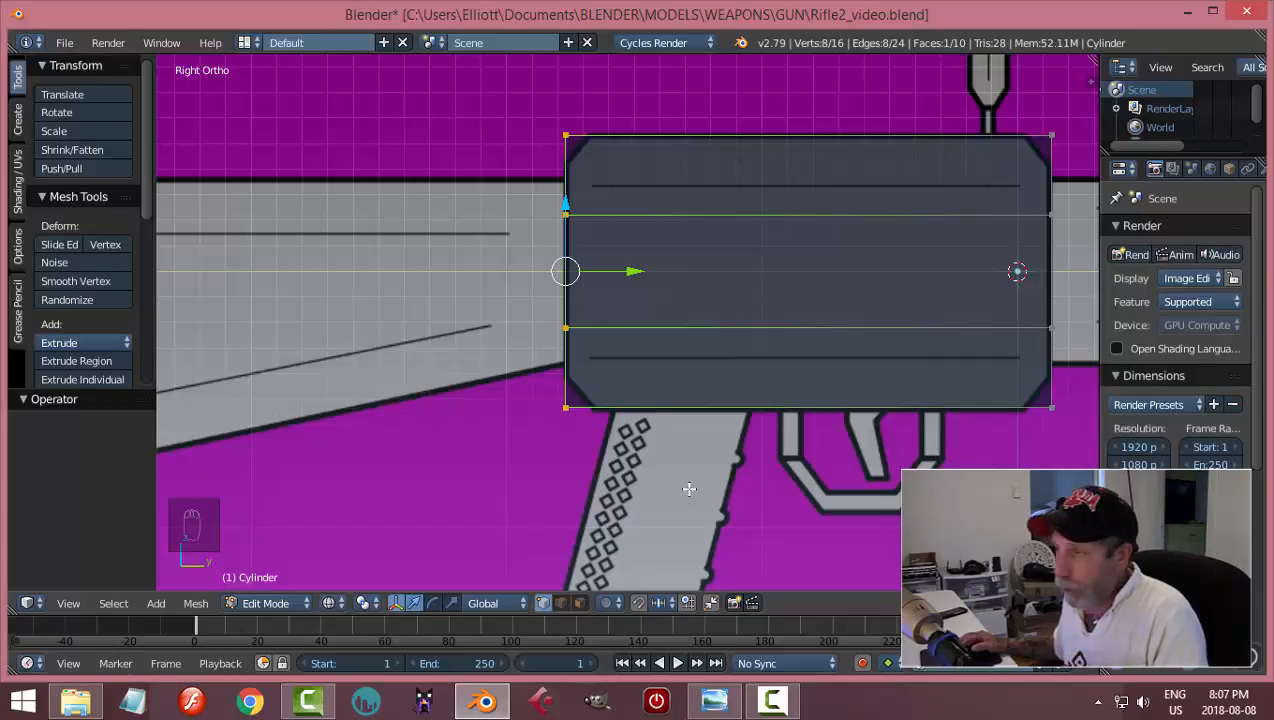
- Try extruding the receiver's rear end in place from a 3D view, and undo the extrusion
middle_drag(681, 487, 766, 491)
key(e)
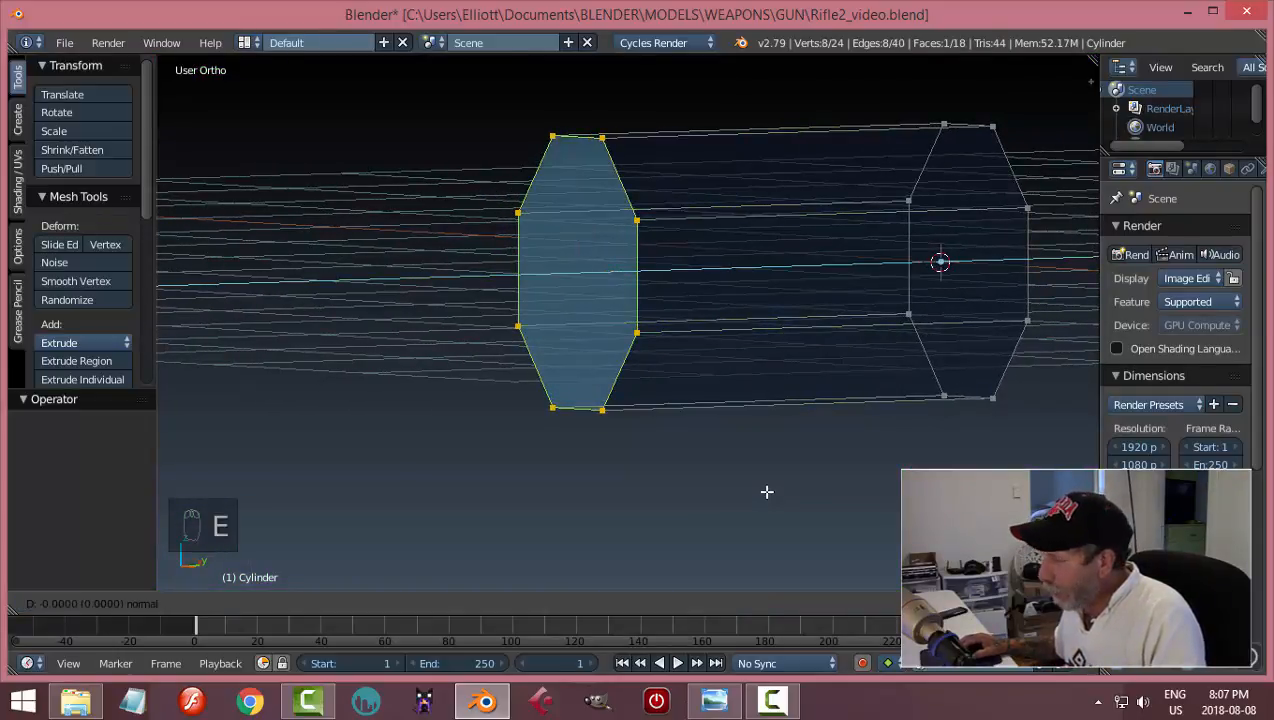
right_click(766, 491)
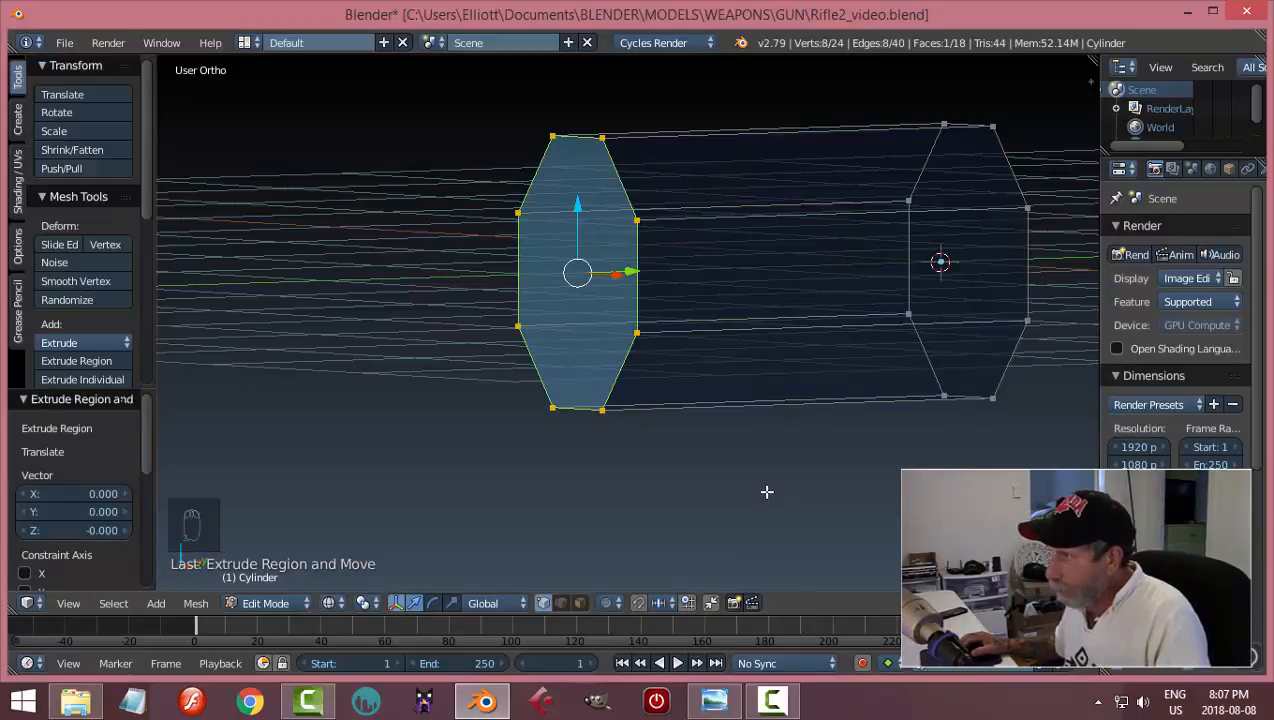
key(ctrl+z)
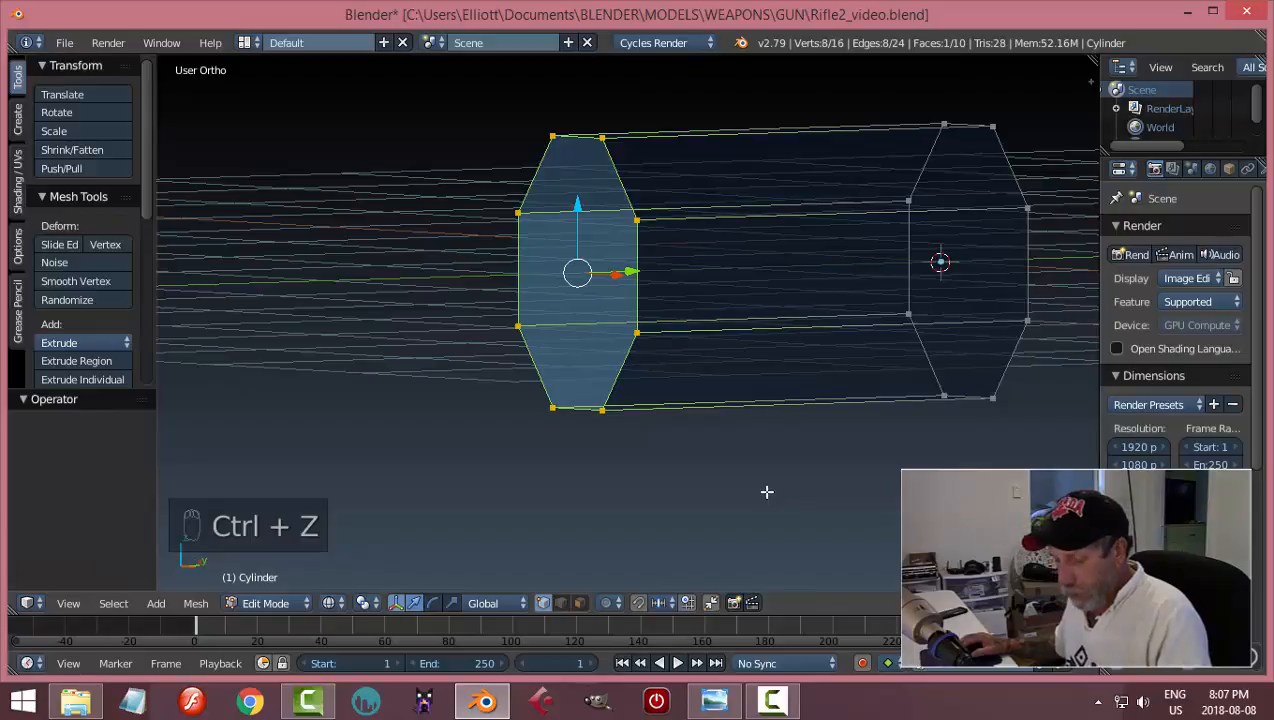
- Switch to face select mode and select the receiver's eight-sided rear-end face
key(ctrl+Tab)
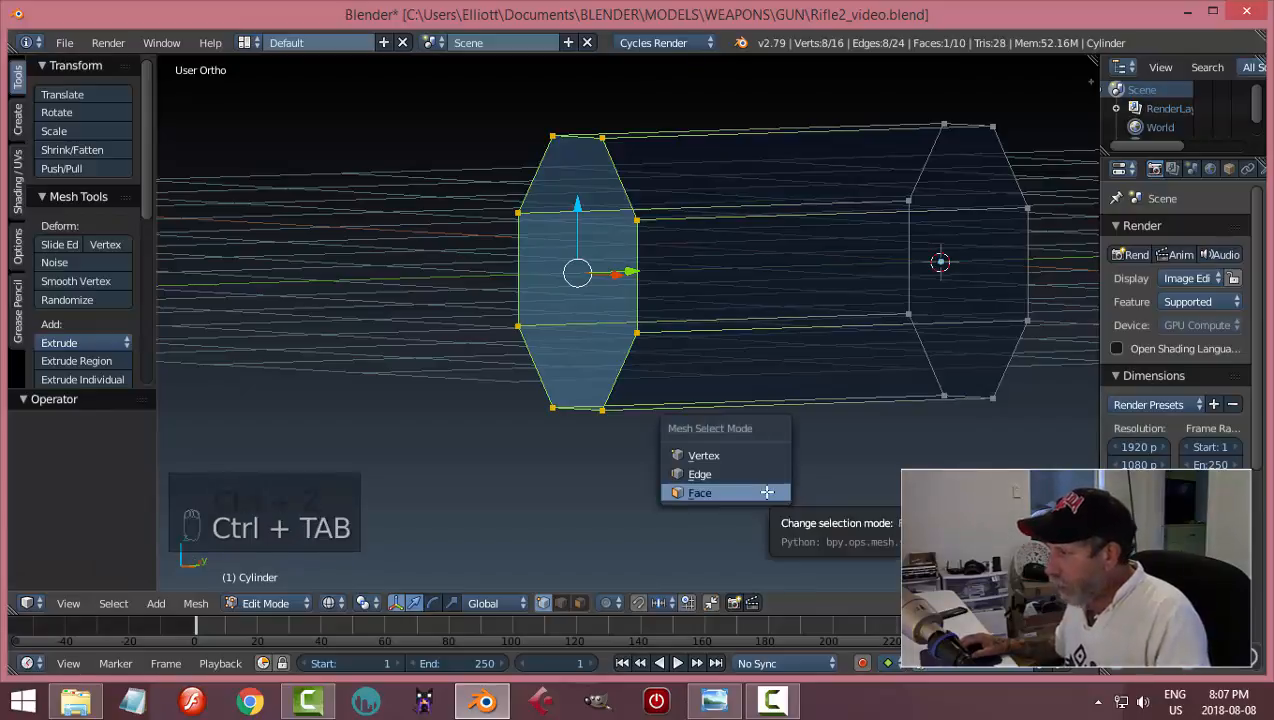
click(766, 491)
right_click(592, 281)
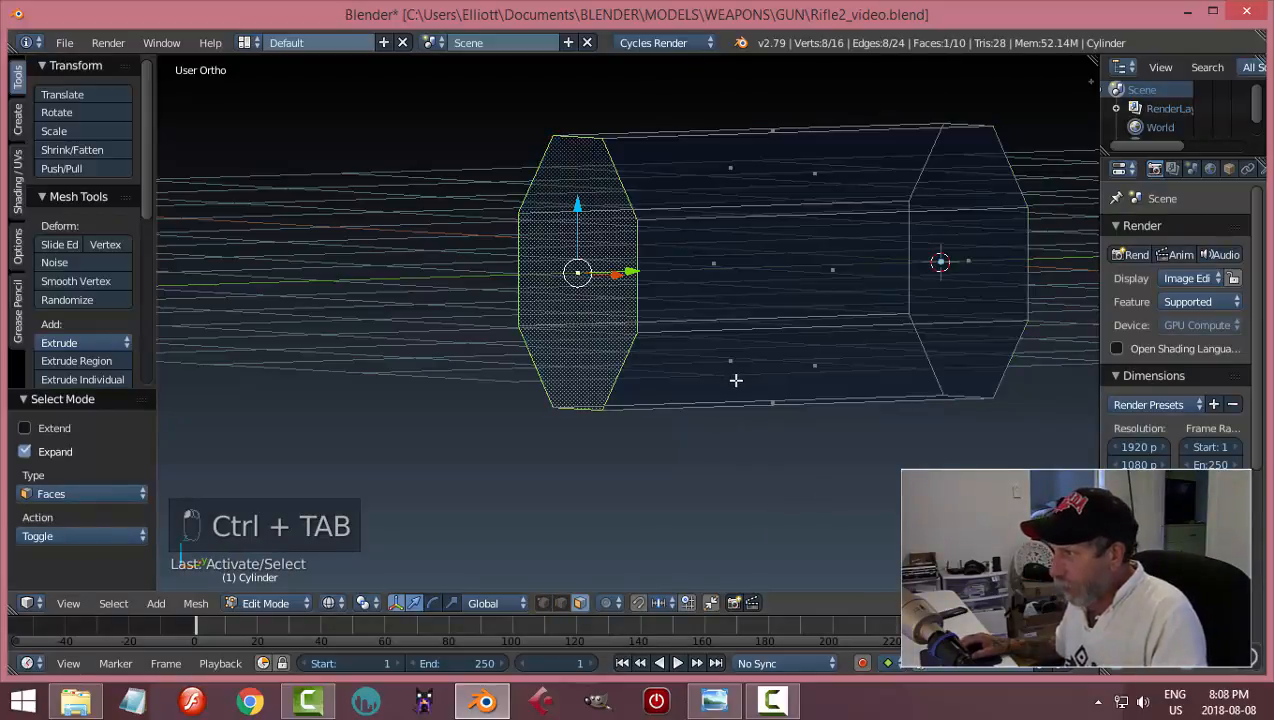
scroll(739, 385, up, 3)
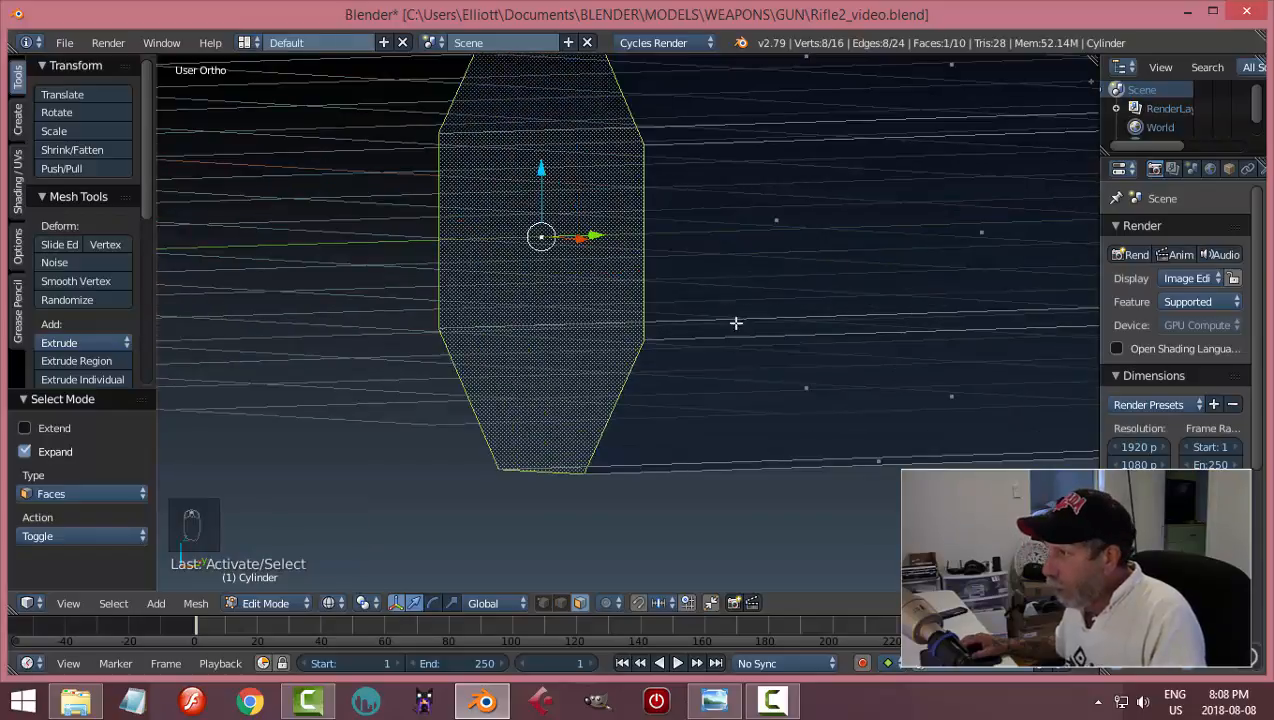
shift+middle_drag(734, 321, 779, 357)
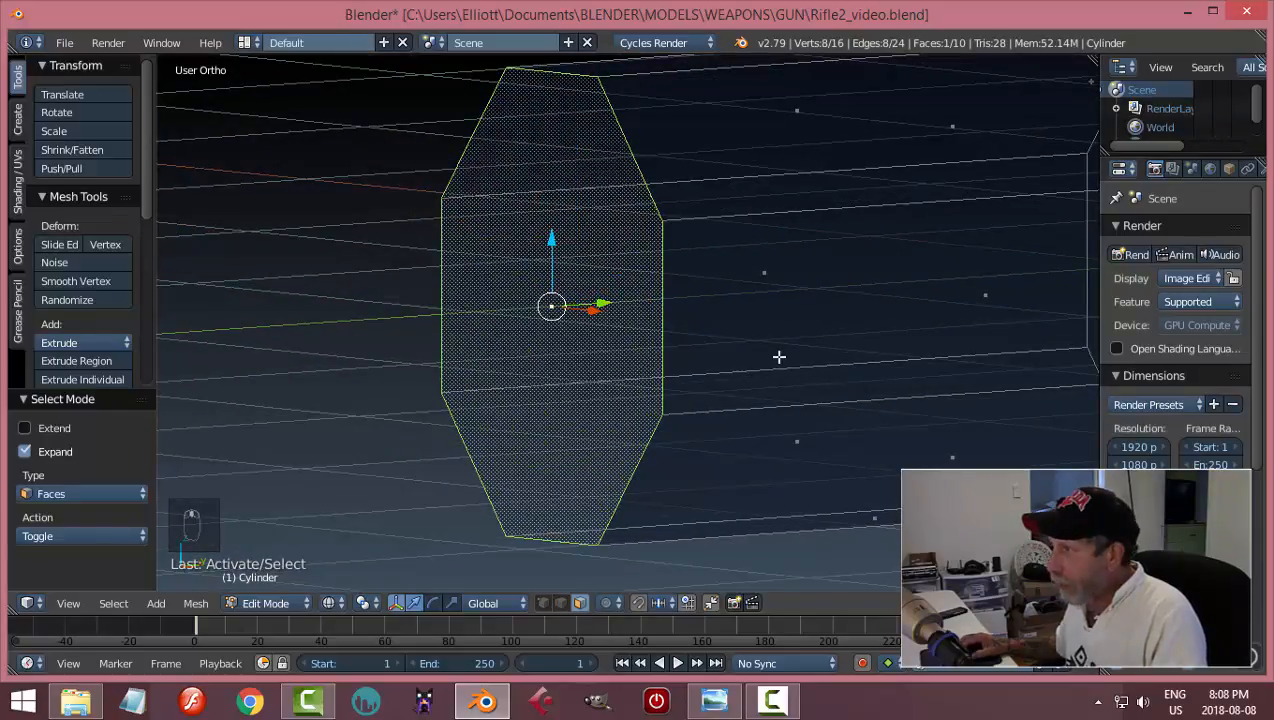
- Try extruding the selected rear-end face in place, and undo the extrusion
key(e)
right_click(779, 357)
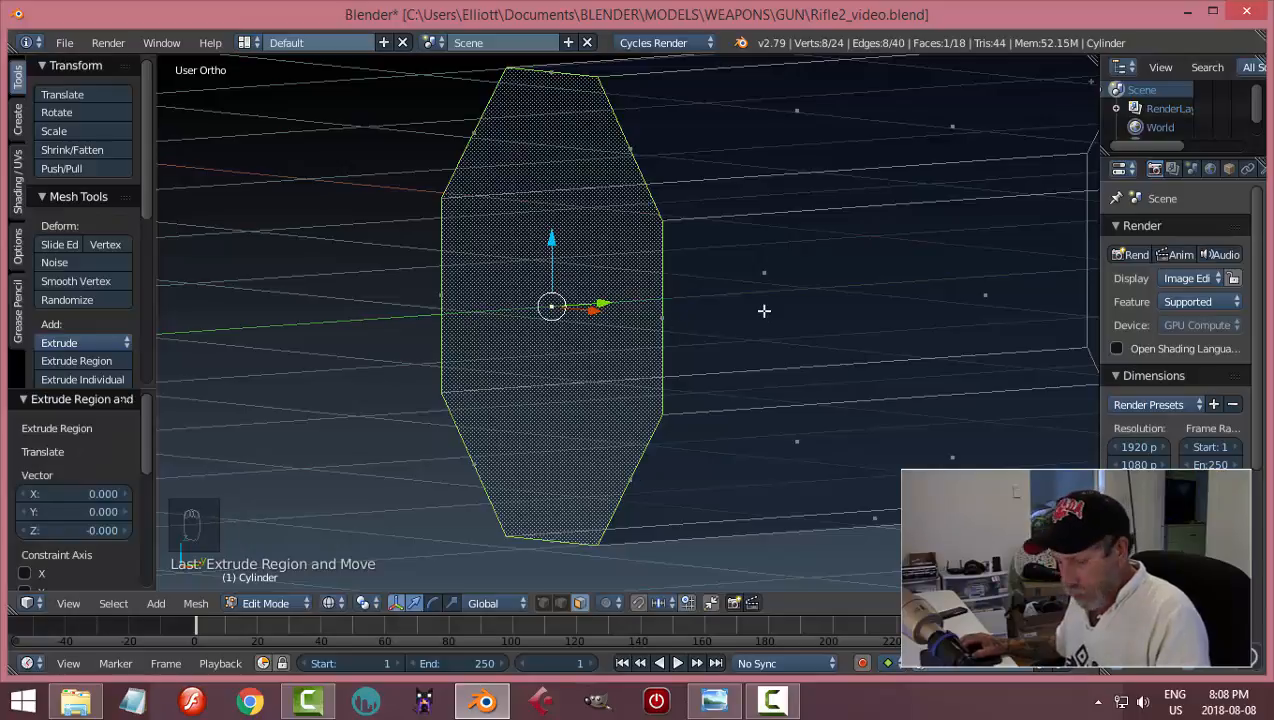
key(ctrl+z)
key(e)
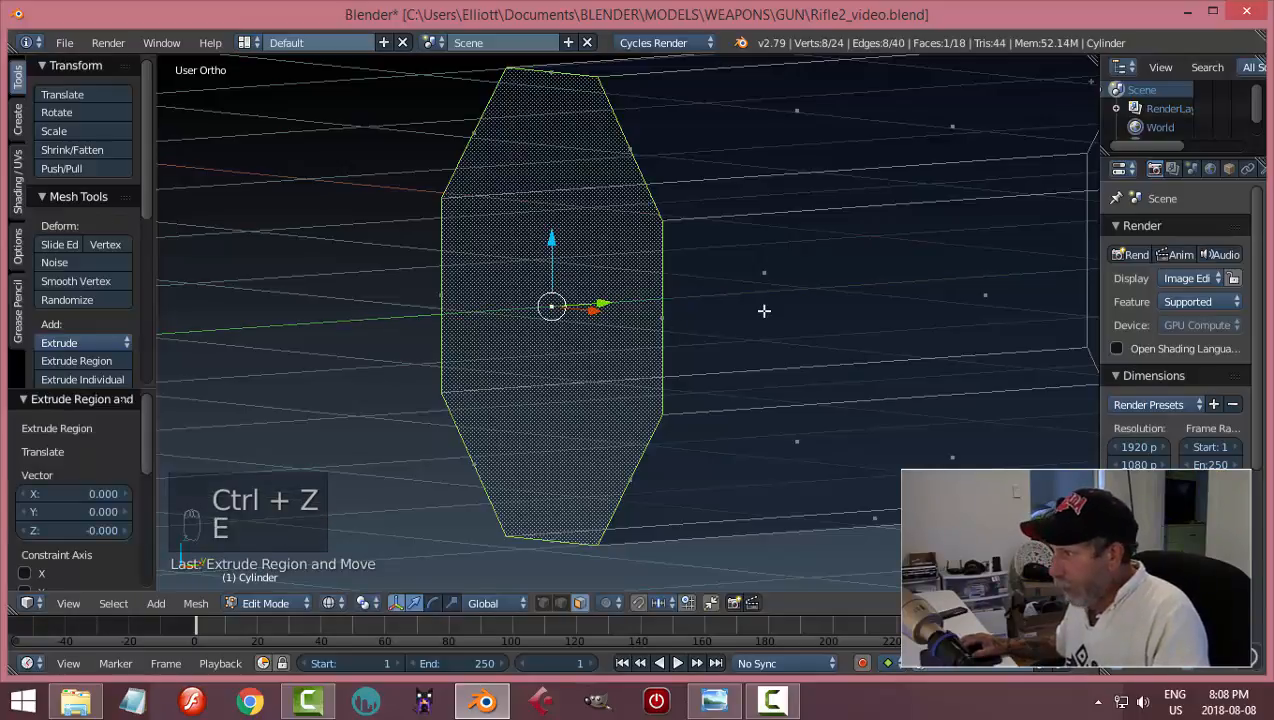
key(ctrl+z)
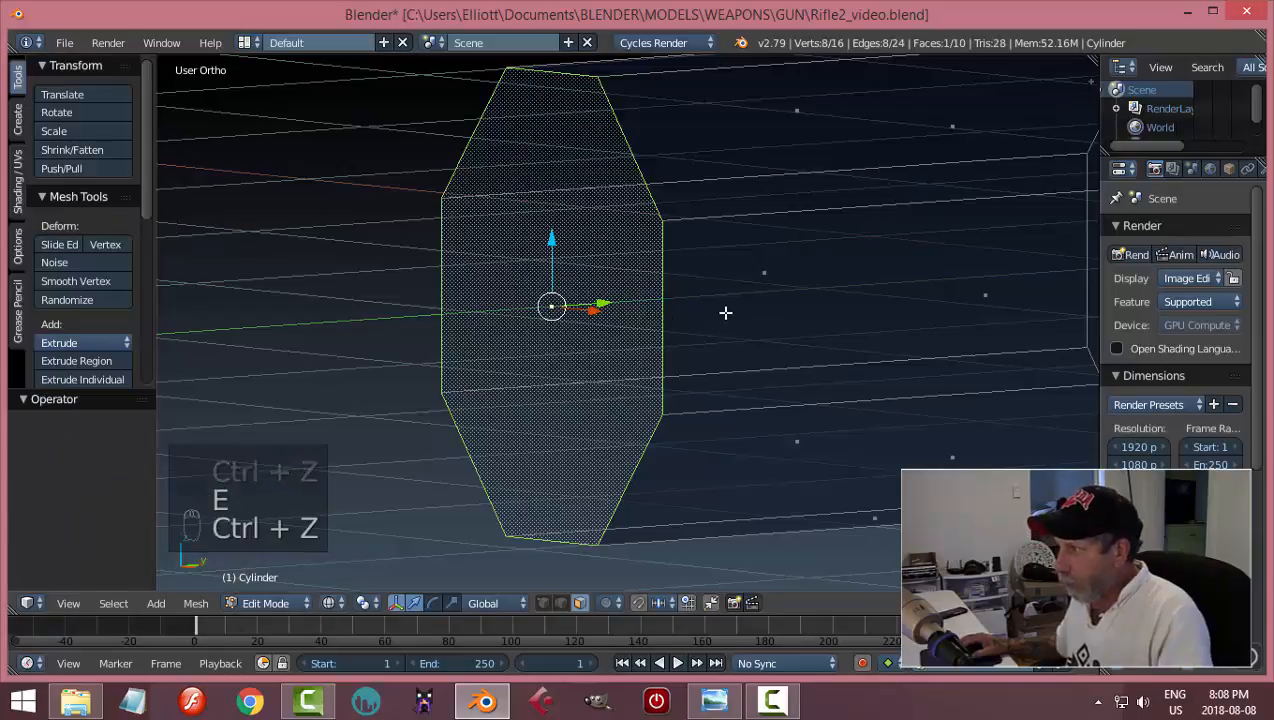
- In right orthographic view, extrude the rear-end face in place and scale it to 0.700 to match the stock's front height
middle_drag(725, 307, 785, 325)
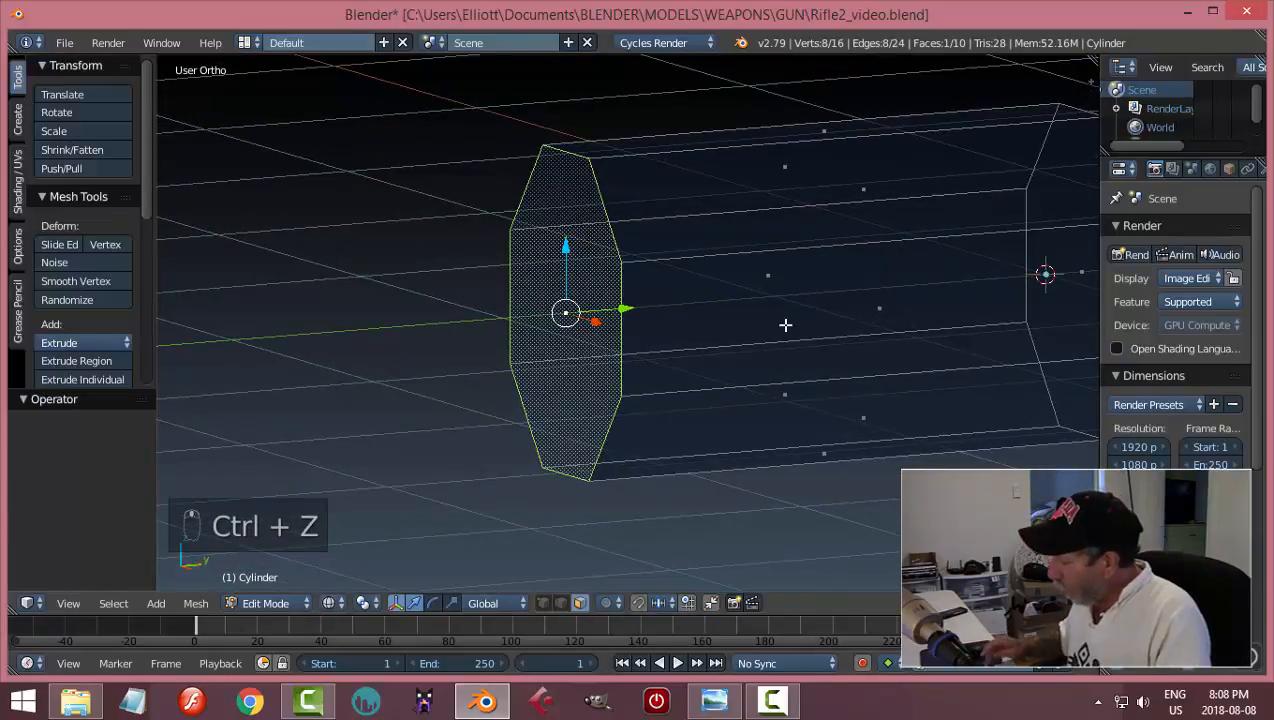
key(KP_3)
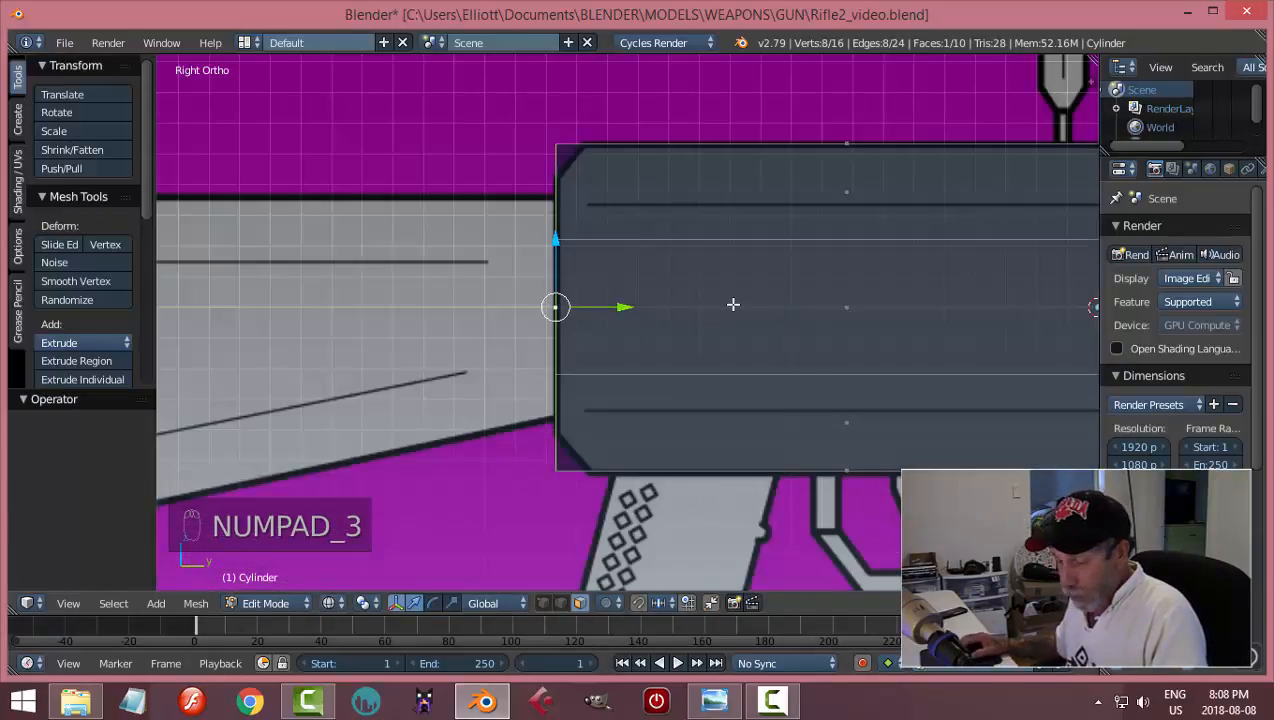
key(e)
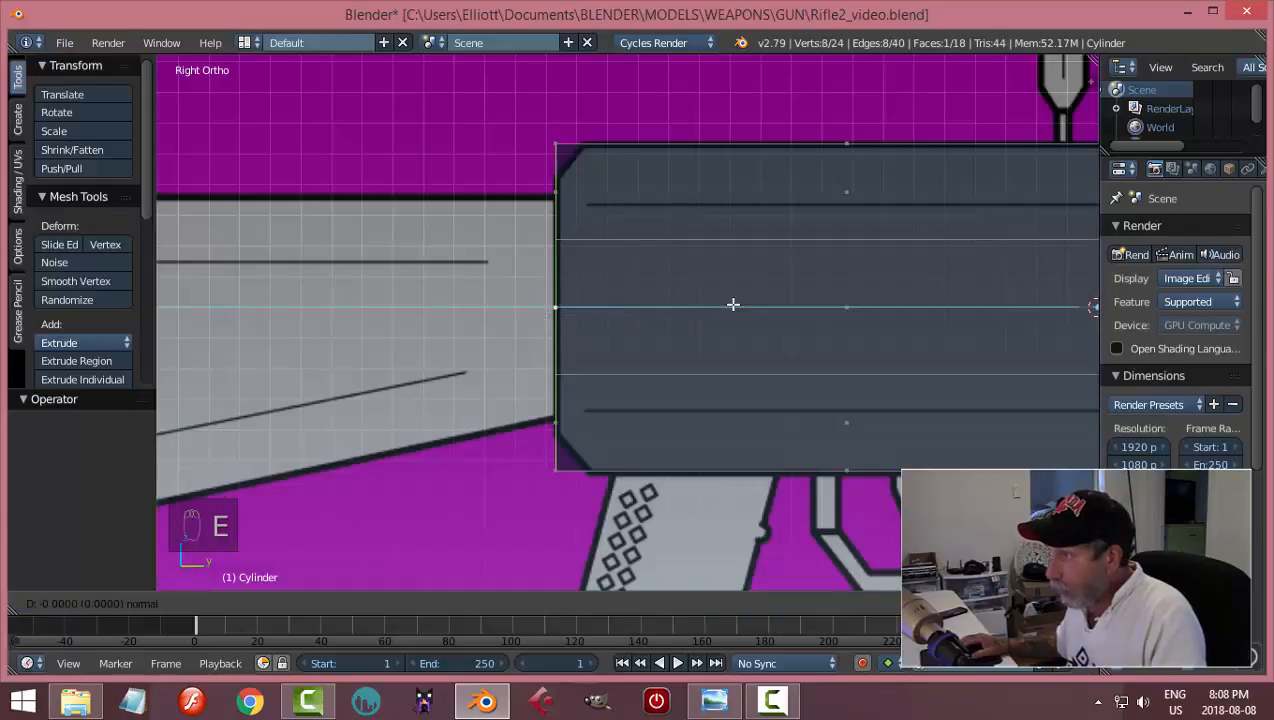
right_click(733, 304)
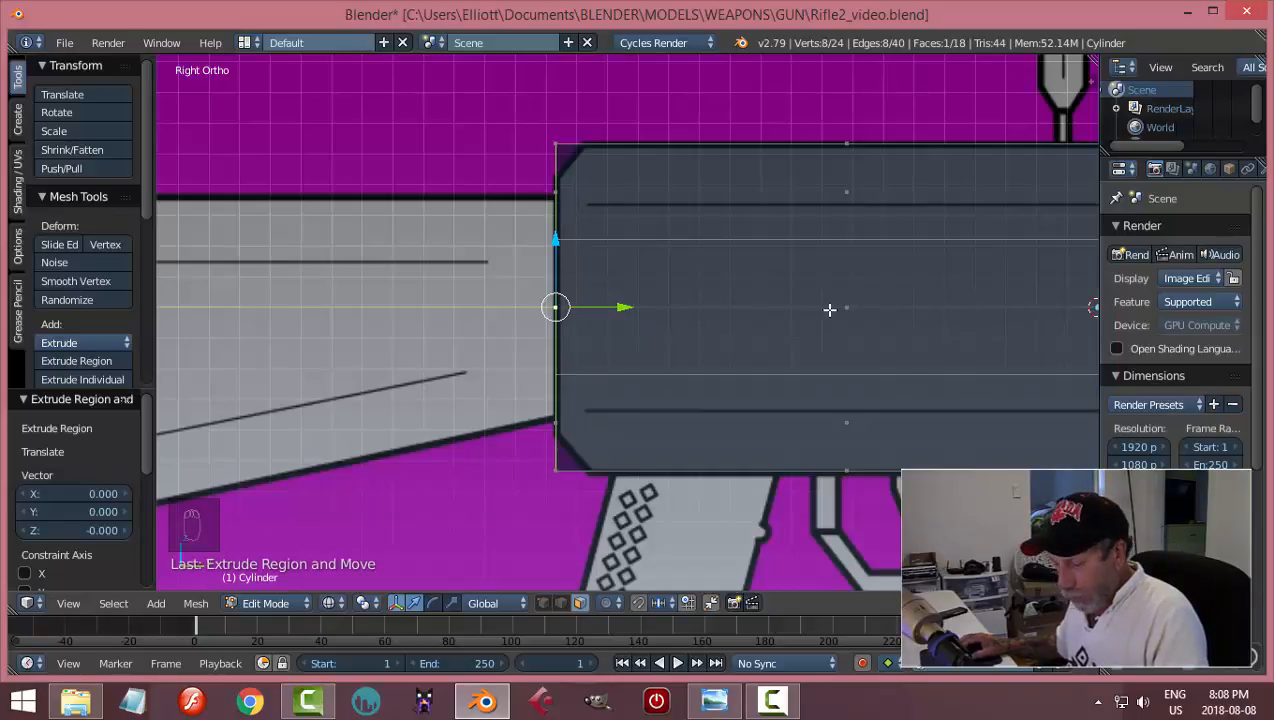
key(s)
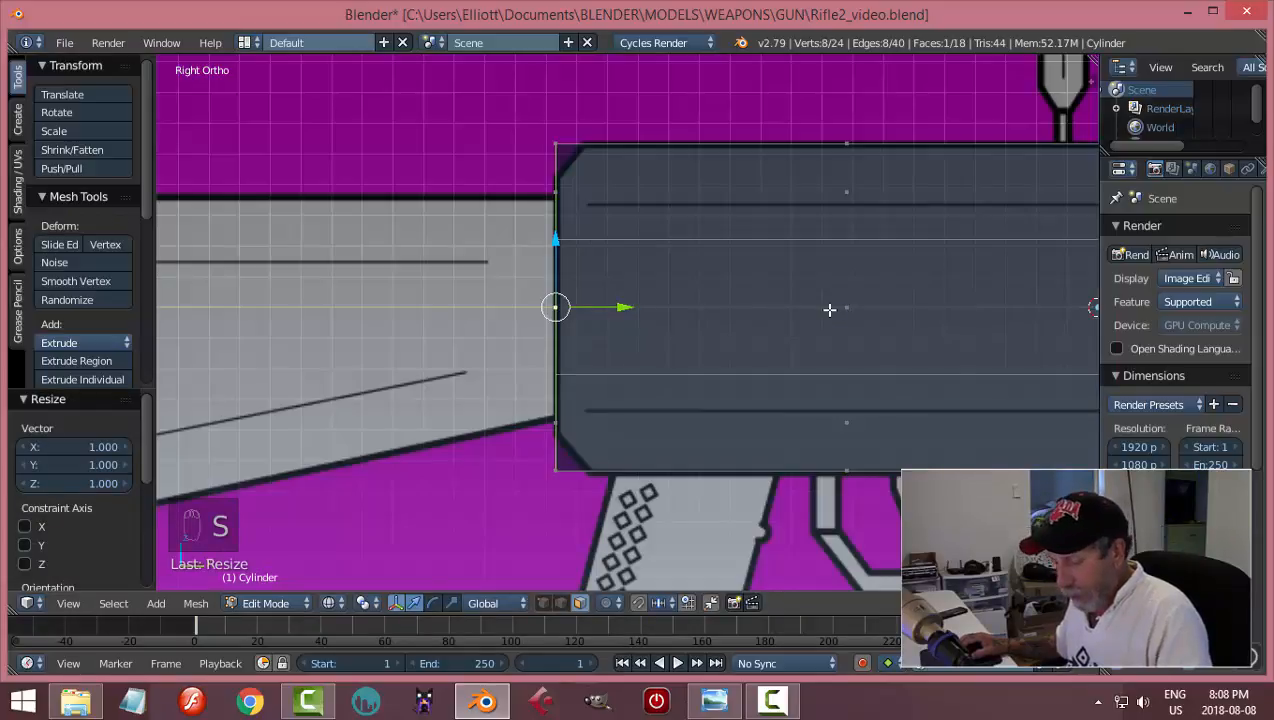
key(ctrl+z)
key(s)
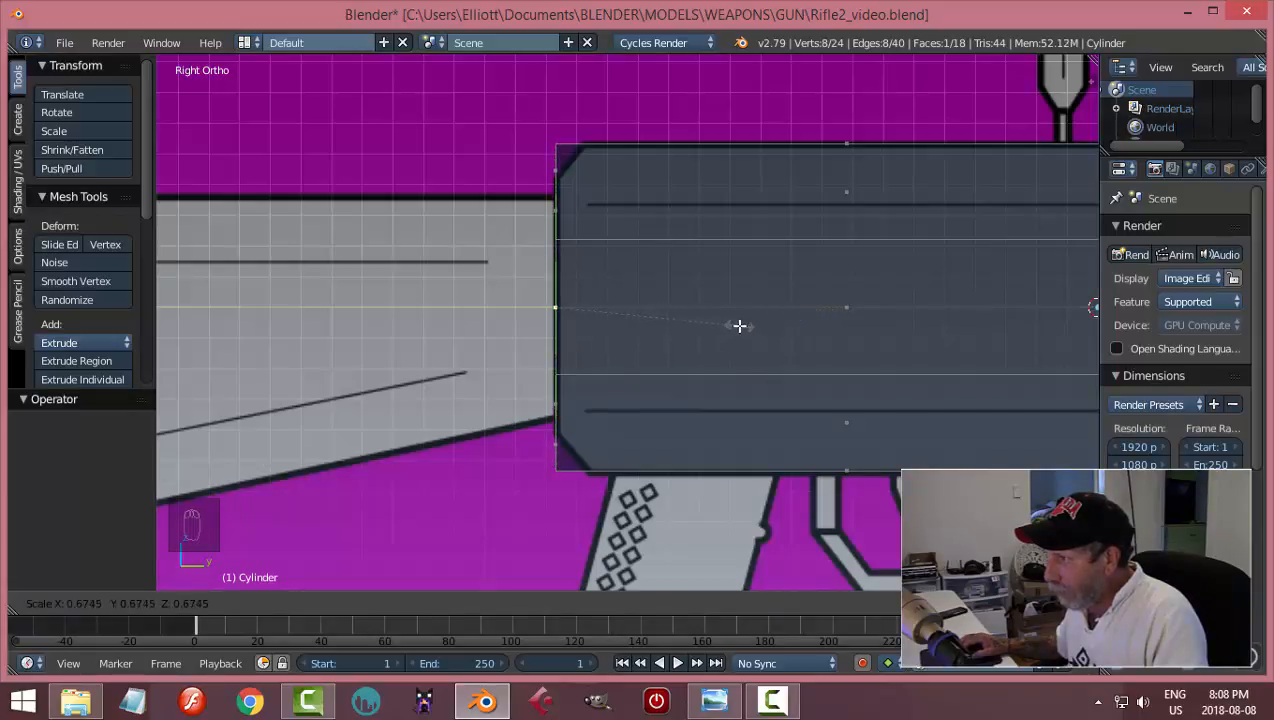
click(746, 330)
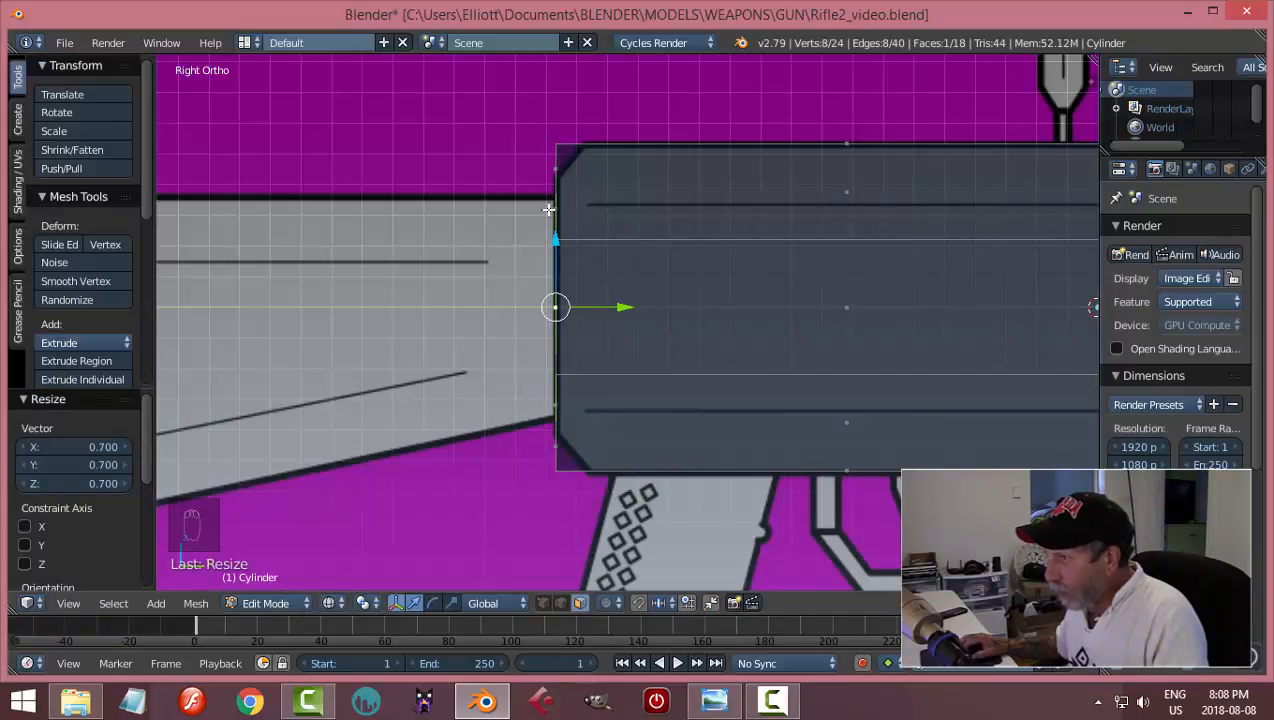
- Extrude the scaled rear face again and move it along Y by -0.471 and a further -2.683 to the stock's butt end
key(e)
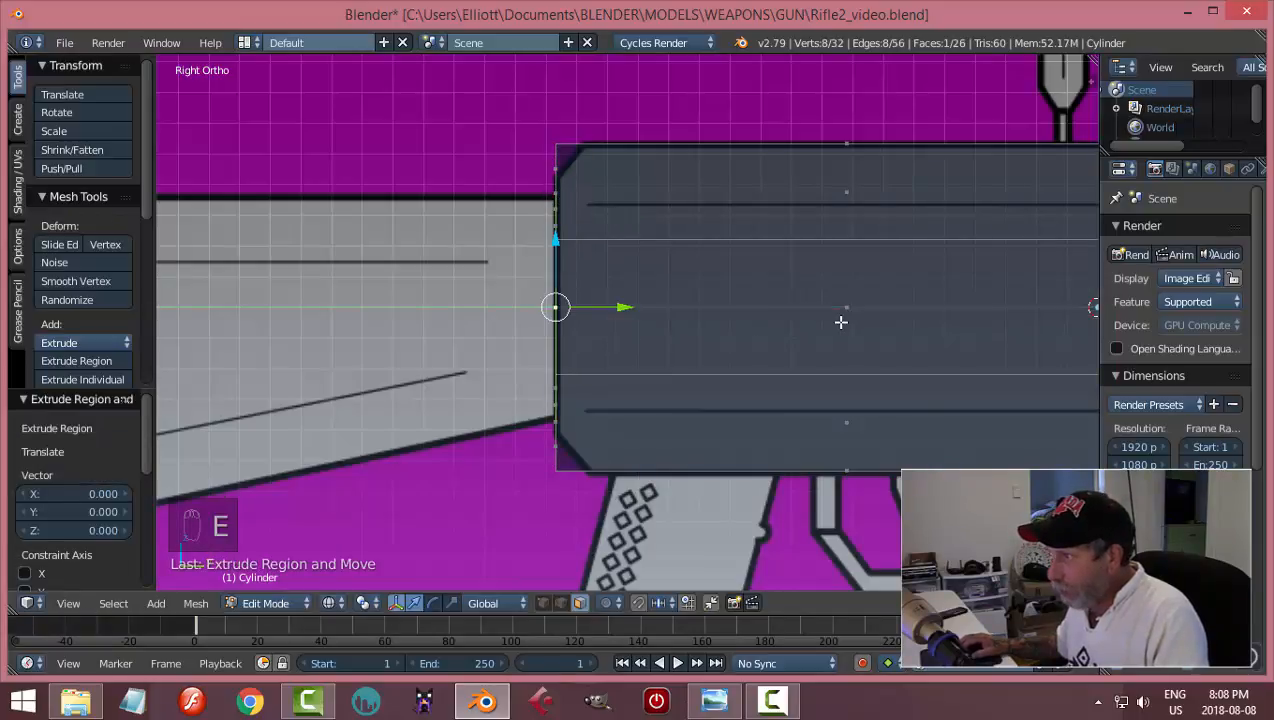
drag(637, 305, 490, 320)
scroll(498, 318, down, 3)
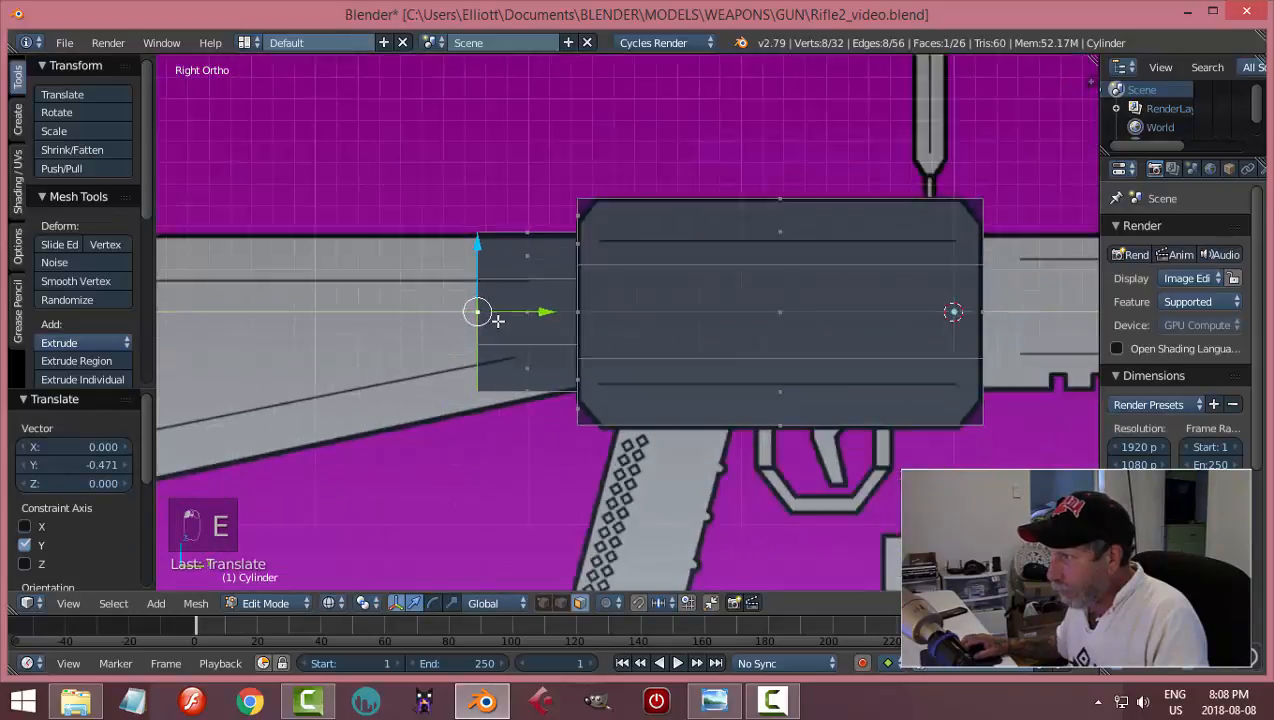
scroll(559, 318, down, 3)
drag(639, 315, 409, 324)
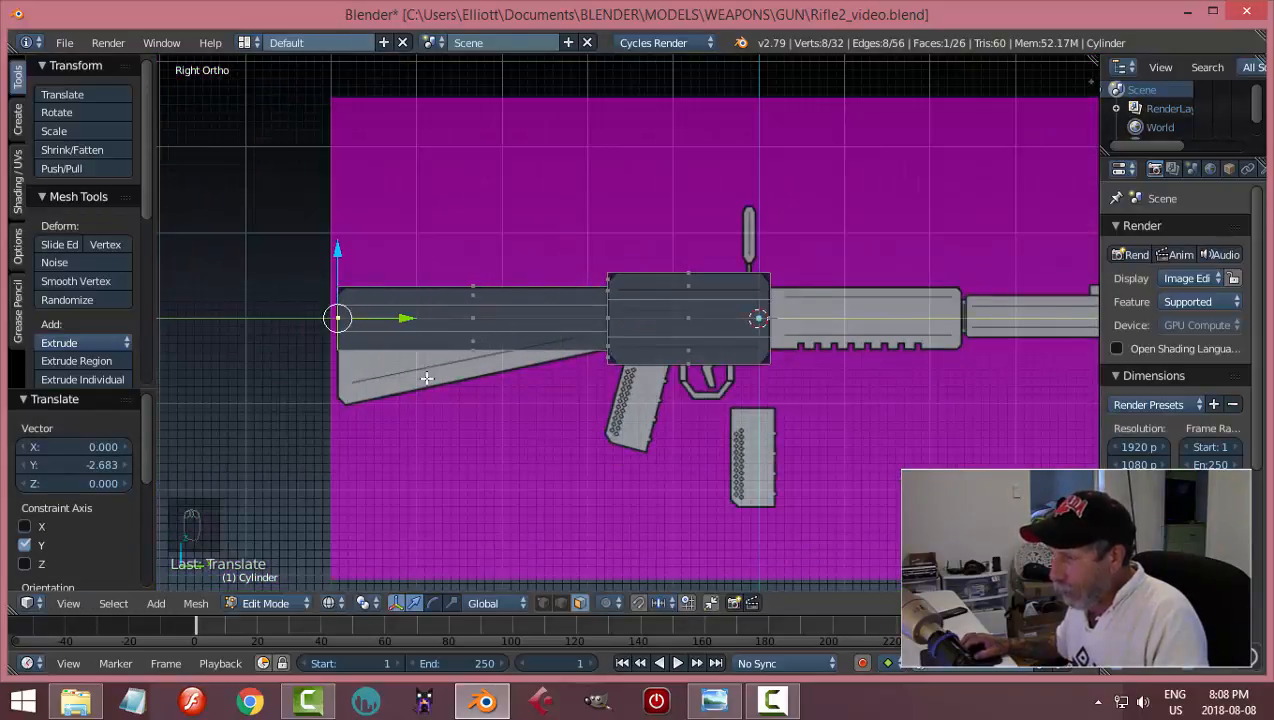
scroll(548, 336, up, 3)
shift+middle_drag(548, 336, 826, 234)
scroll(600, 306, up, 1)
shift+middle_drag(546, 299, 583, 336)
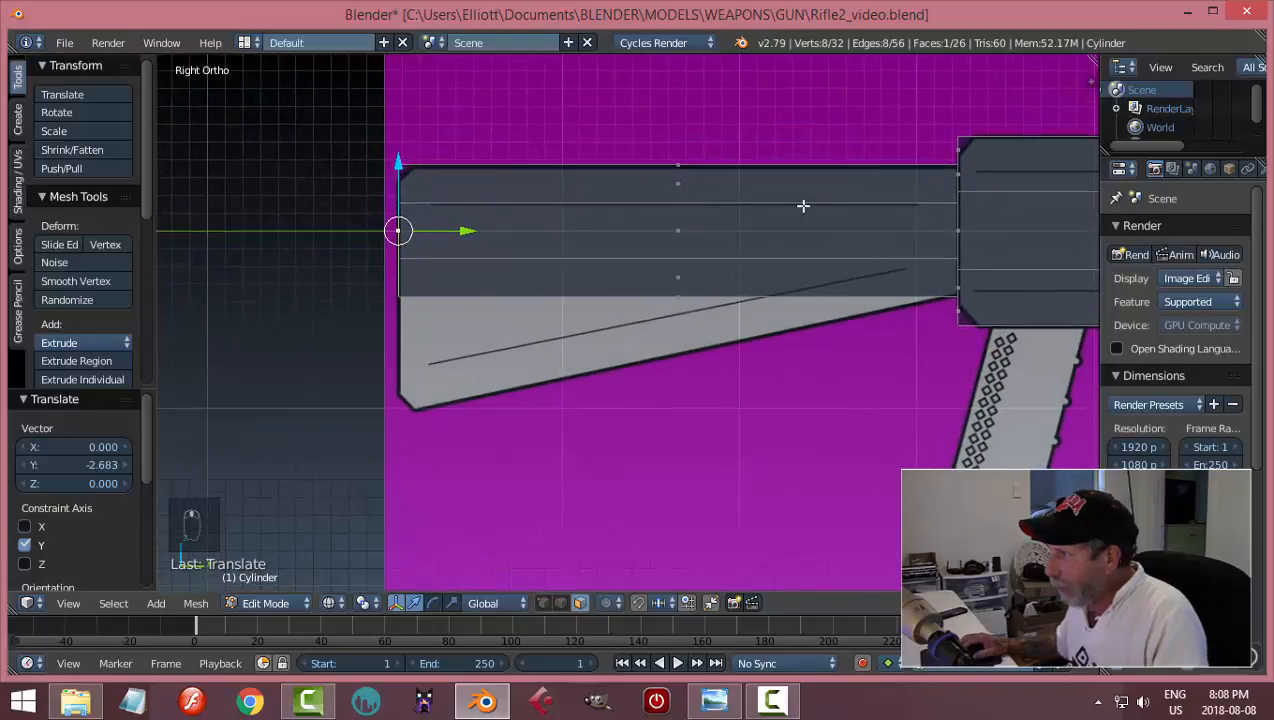
- In vertex select mode, move the four lower butt-end vertices -0.660 along Z to follow the stock's sloping underside
key(a)
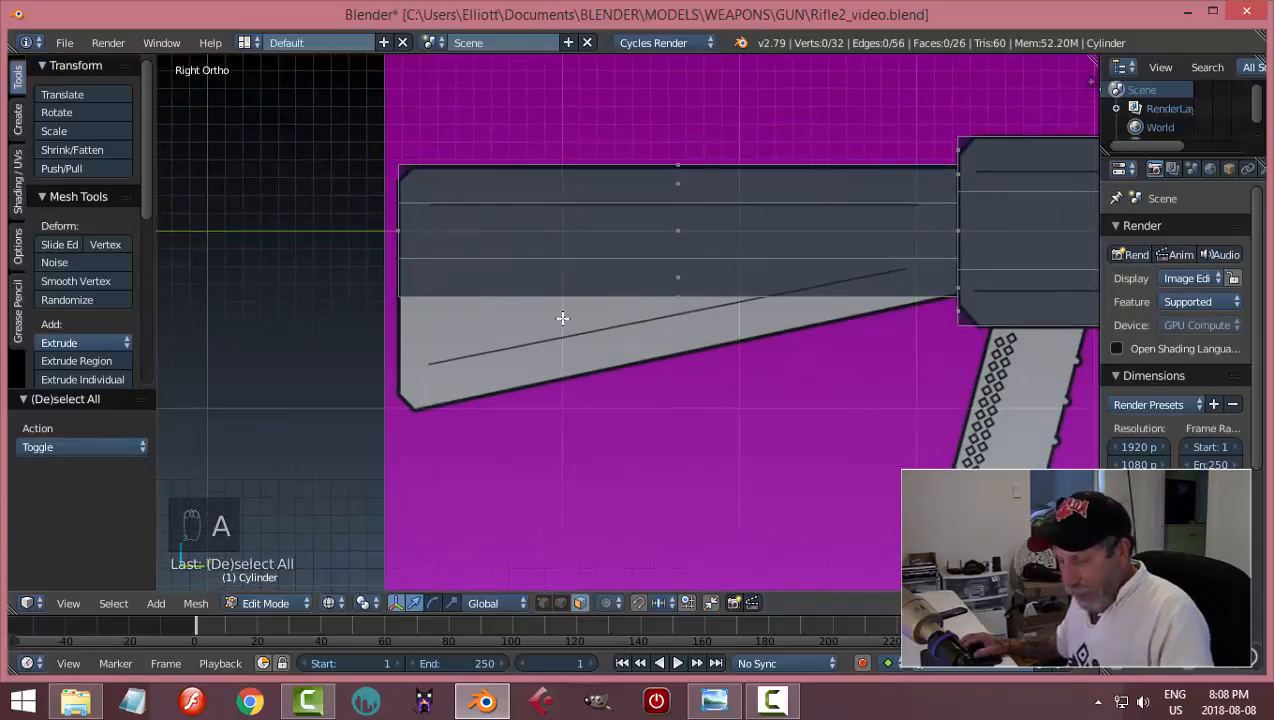
key(ctrl+Tab)
click(502, 280)
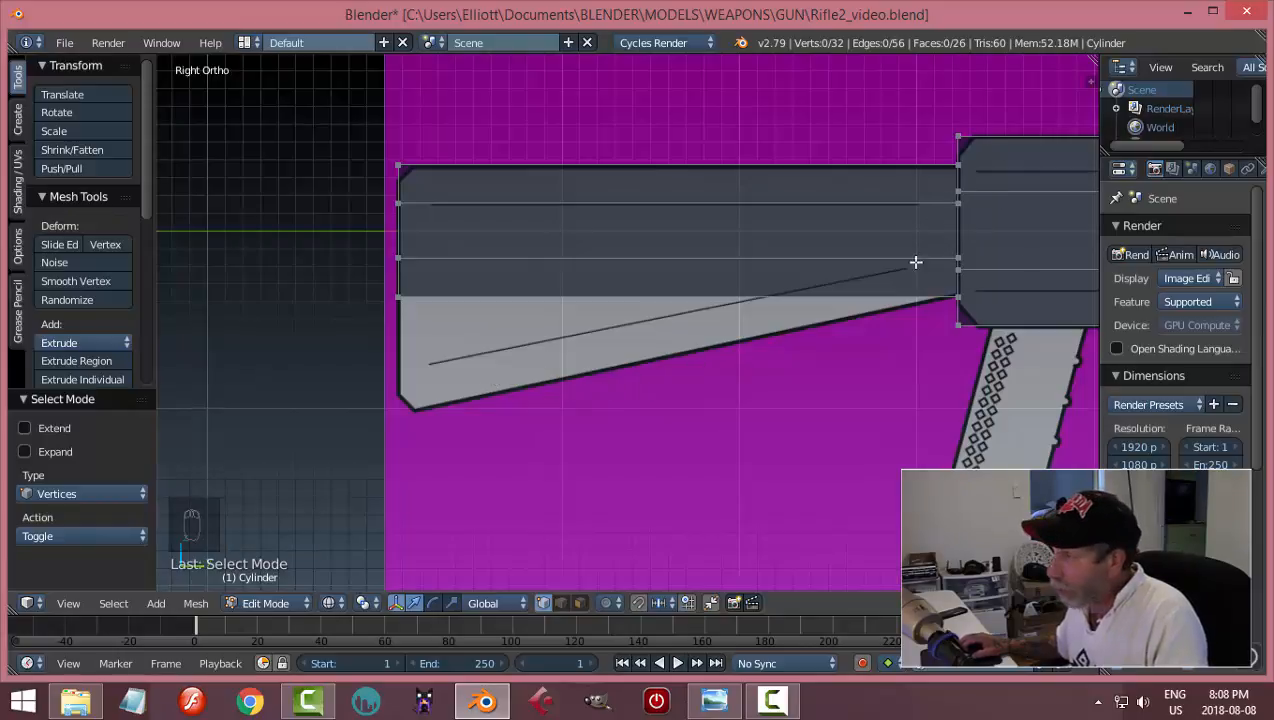
key(b)
drag(496, 360, 345, 237)
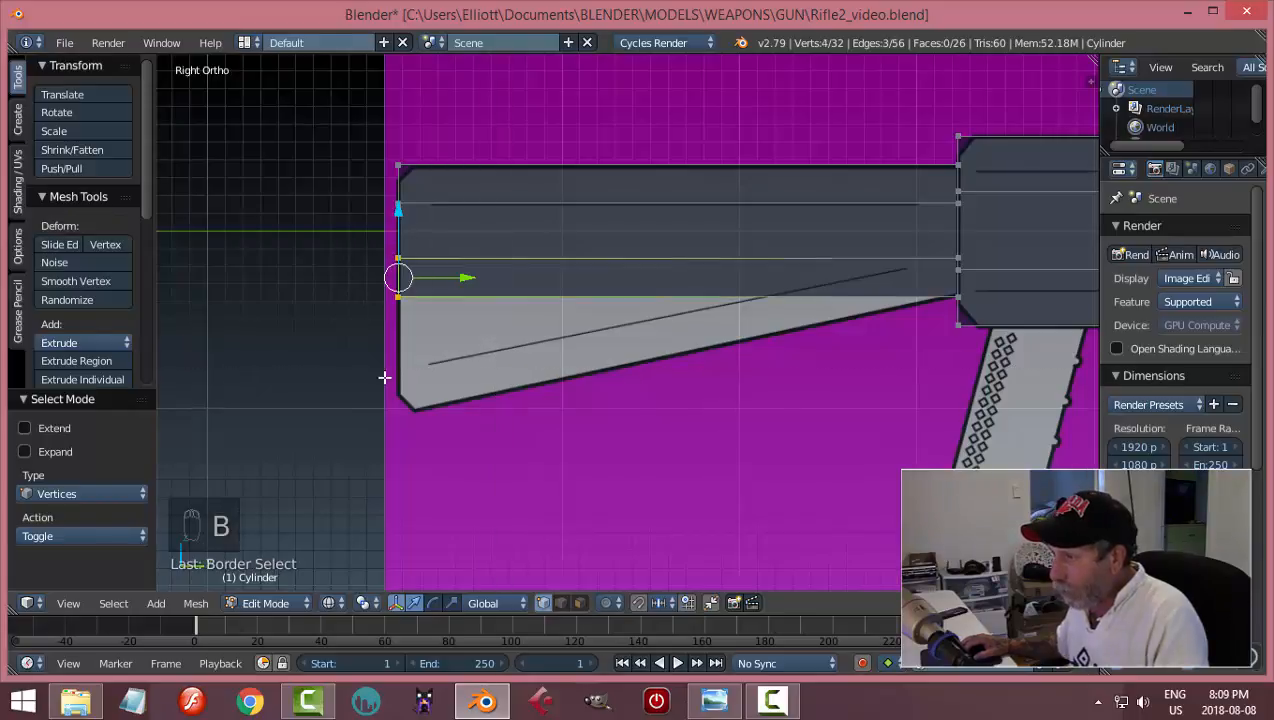
middle_drag(384, 377, 580, 370)
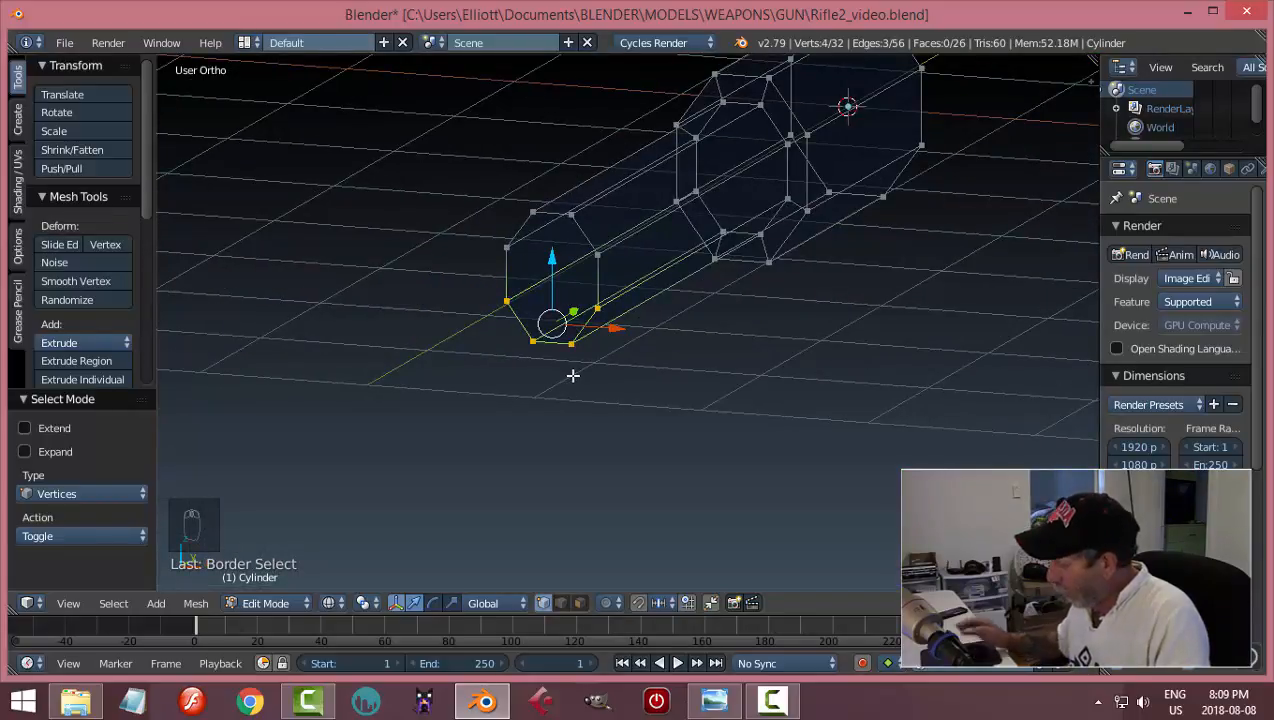
key(KP_3)
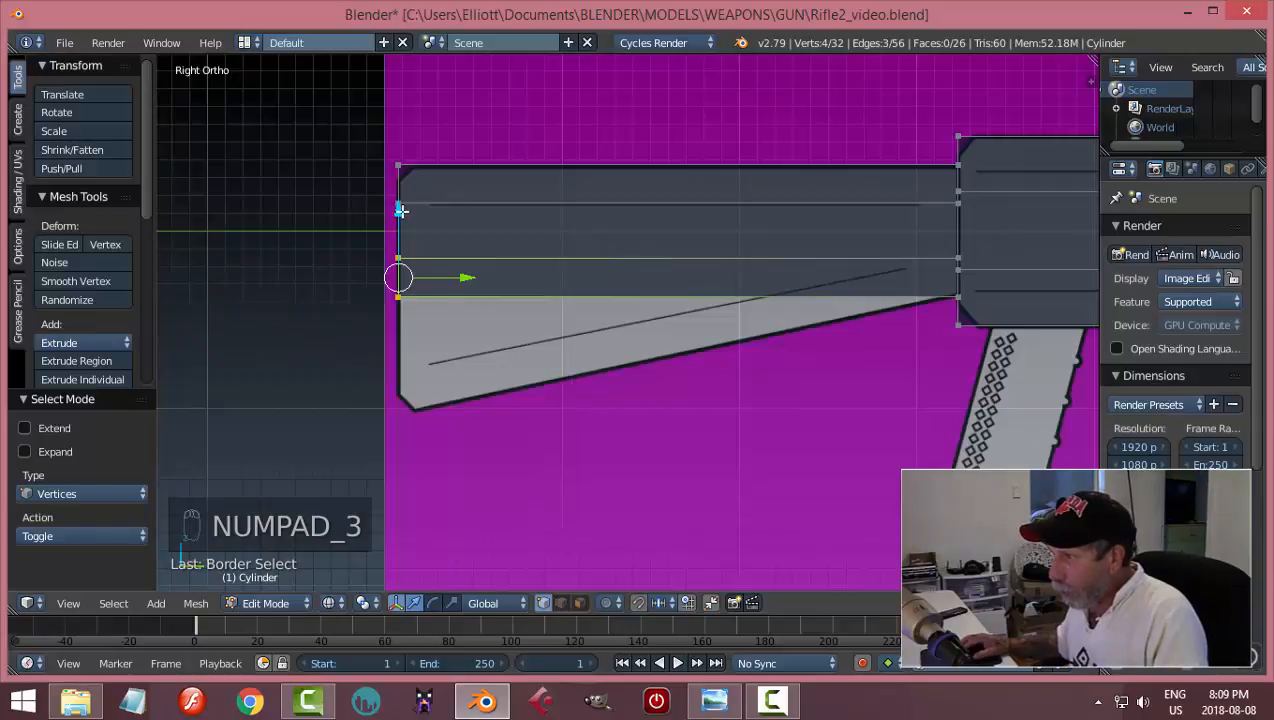
drag(399, 209, 404, 324)
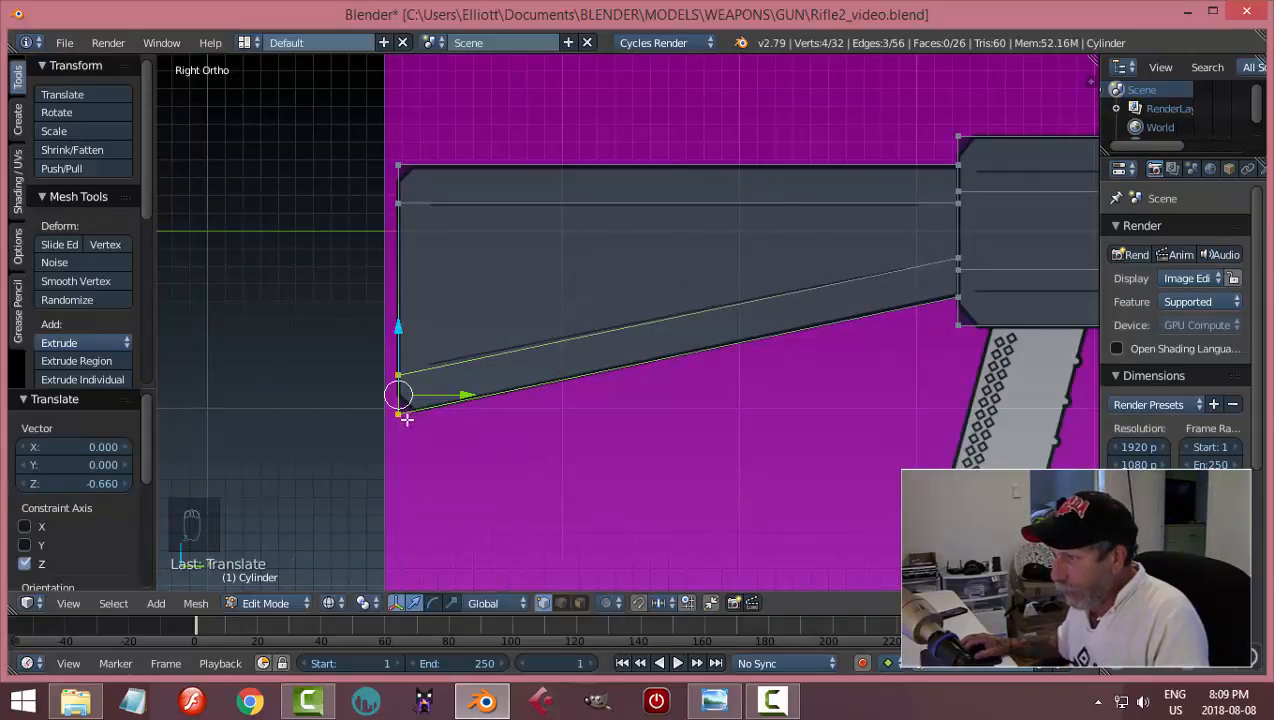
key(a)
- Examine the receiver and stock in solid shading from a 3D view, returning to wireframe and the right orthographic view
scroll(655, 434, down, 3)
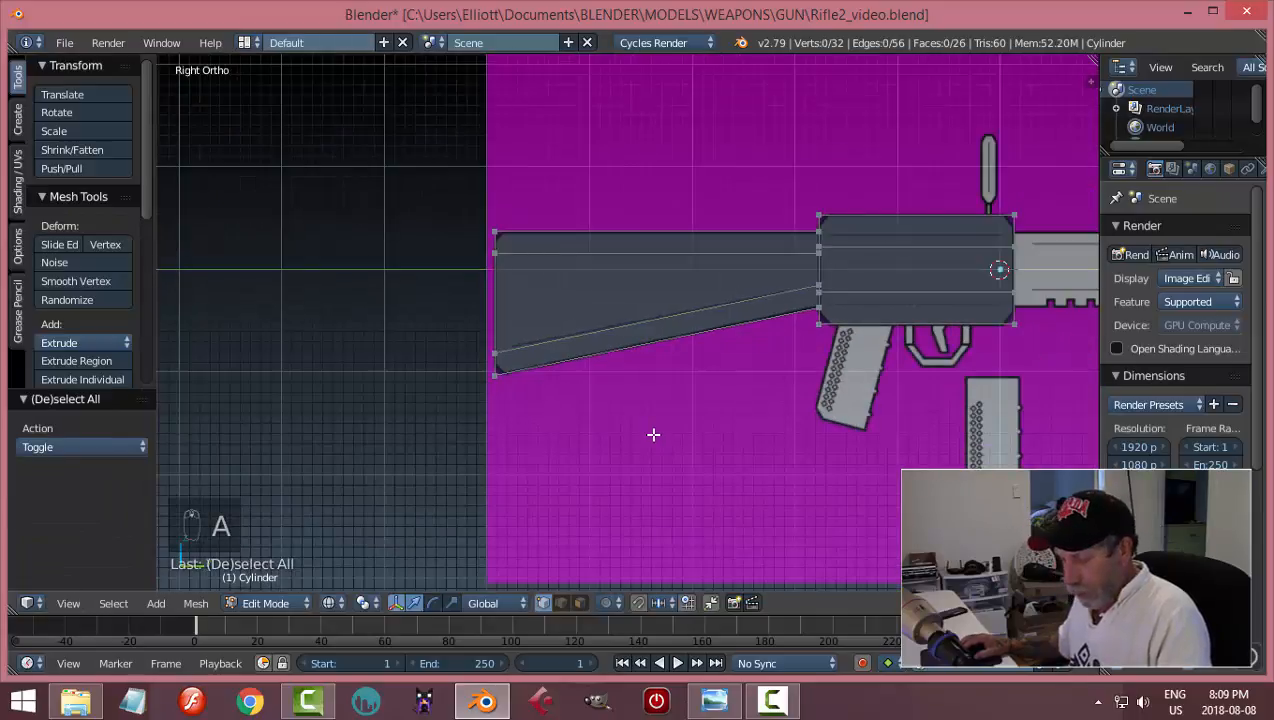
key(z)
click(688, 524)
mouse_move(659, 483)
middle_down()
mouse_move(839, 404)
mouse_move(941, 407)
mouse_move(580, 455)
mouse_move(691, 455)
mouse_move(629, 459)
mouse_move(759, 430)
mouse_move(617, 438)
middle_up()
key(KP_3)
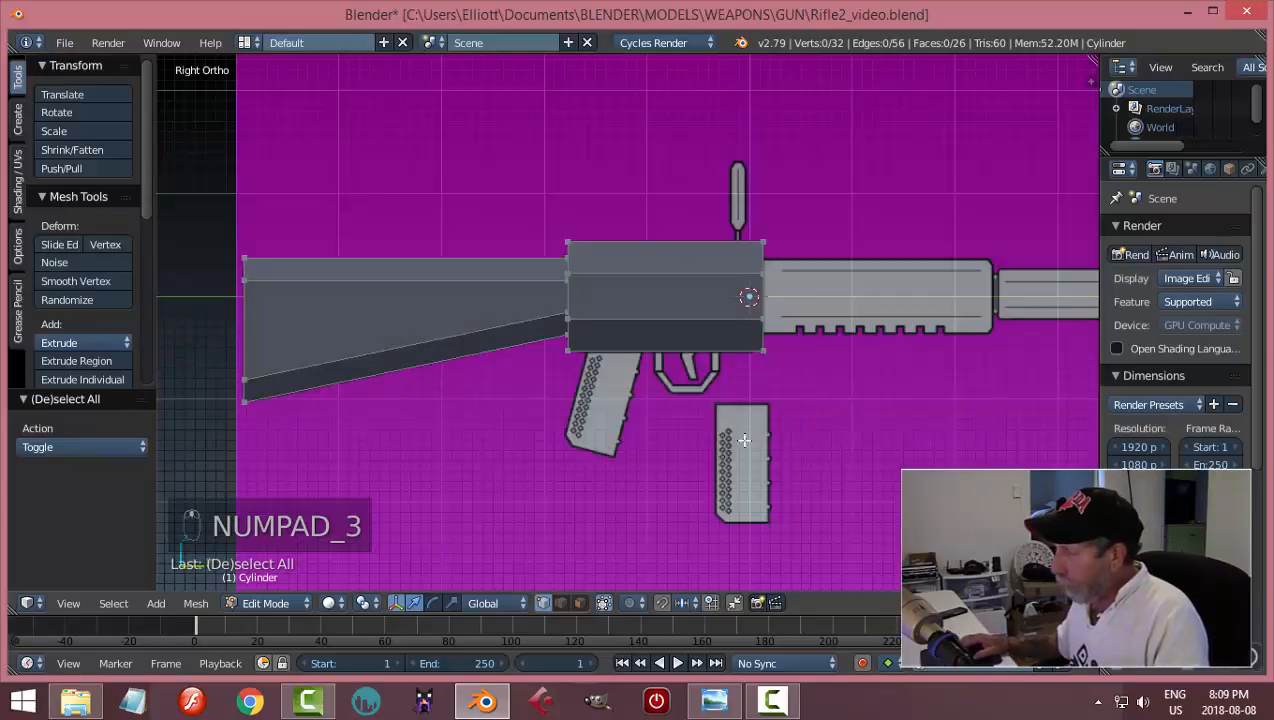
ctrl+scroll(793, 404, down, 4)
scroll(682, 410, up, 3)
key(z)
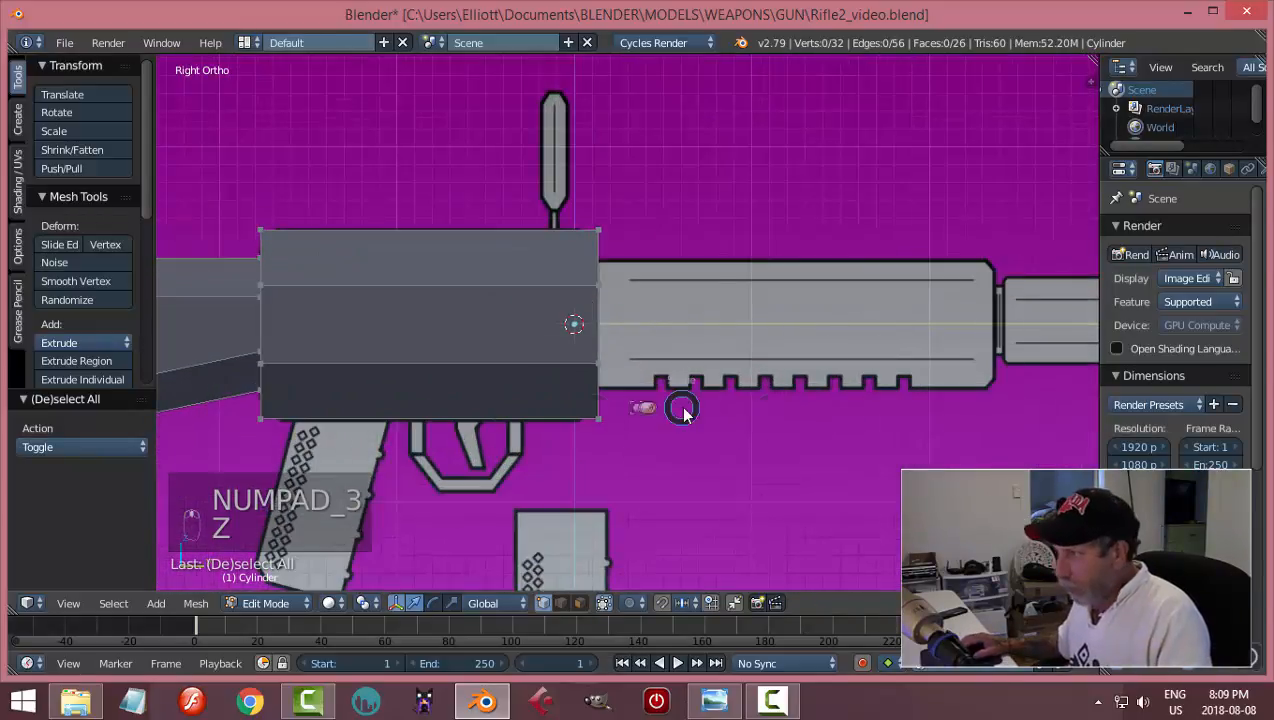
click(740, 408)
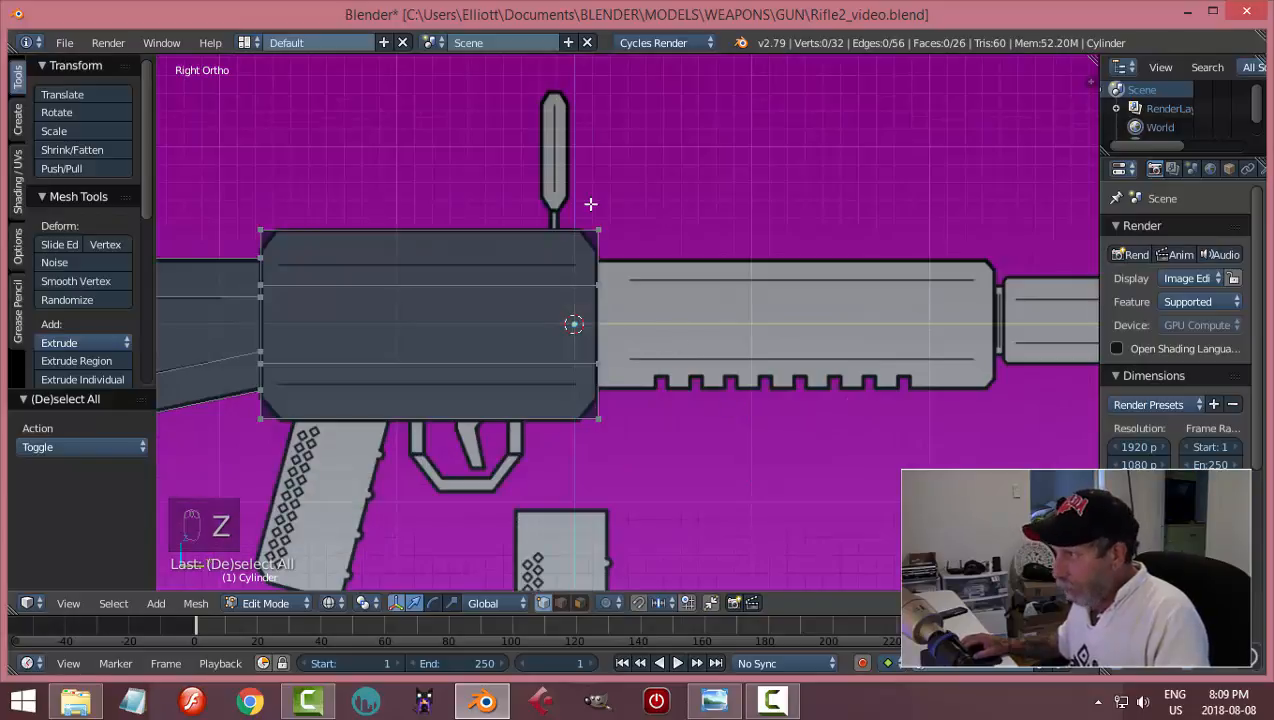
- Select the receiver's eight front-end vertices where it meets the handguard
key(b)
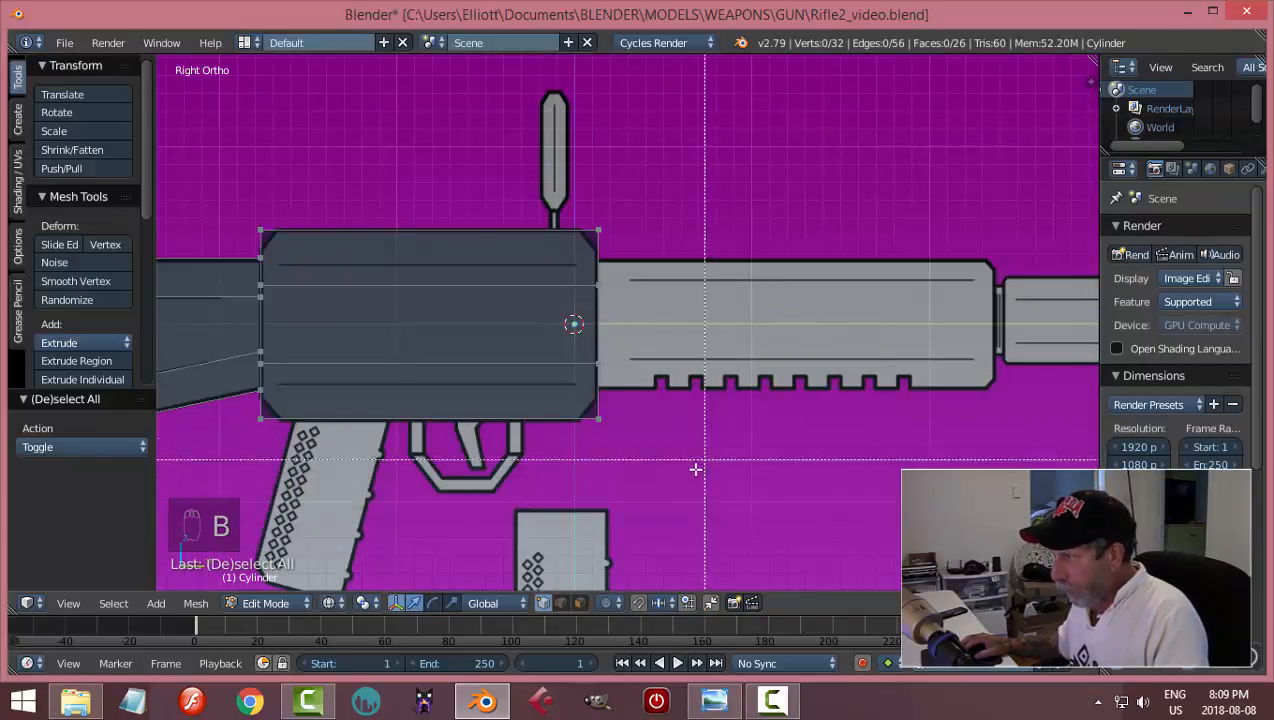
drag(690, 478, 568, 212)
scroll(729, 308, up, 2)
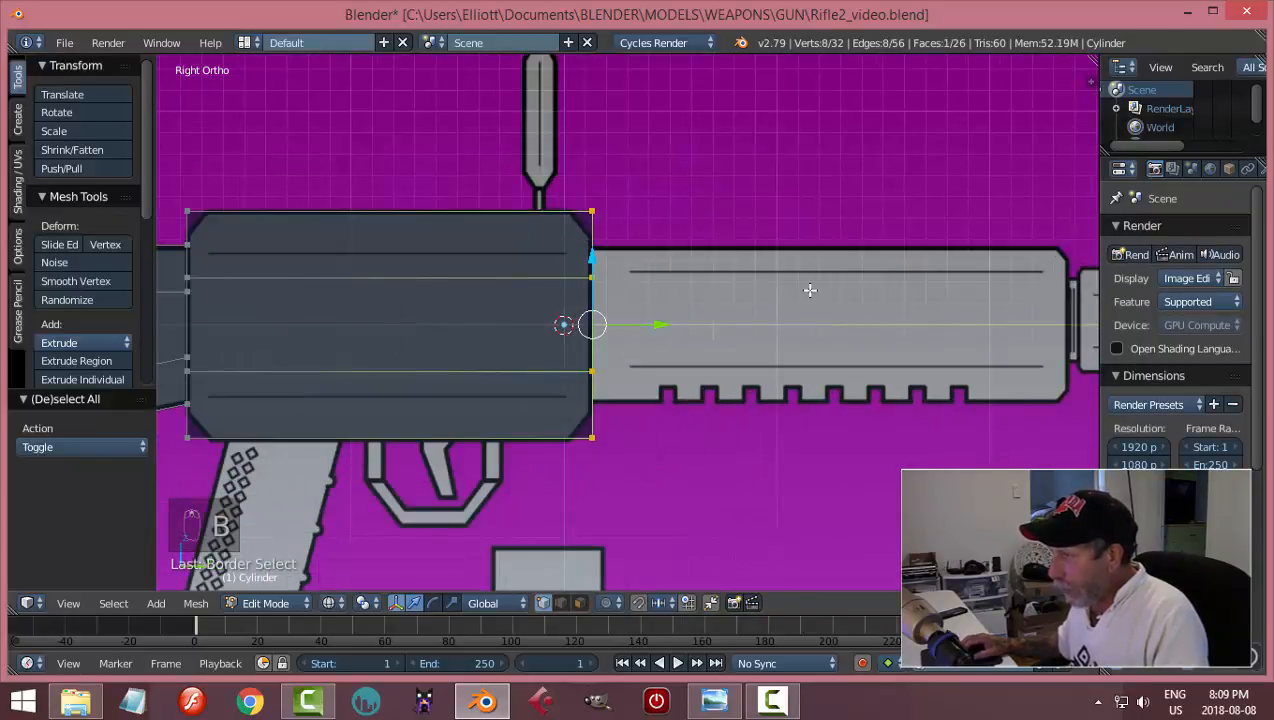
ctrl+scroll(805, 290, down, 2)
scroll(715, 306, up, 2)
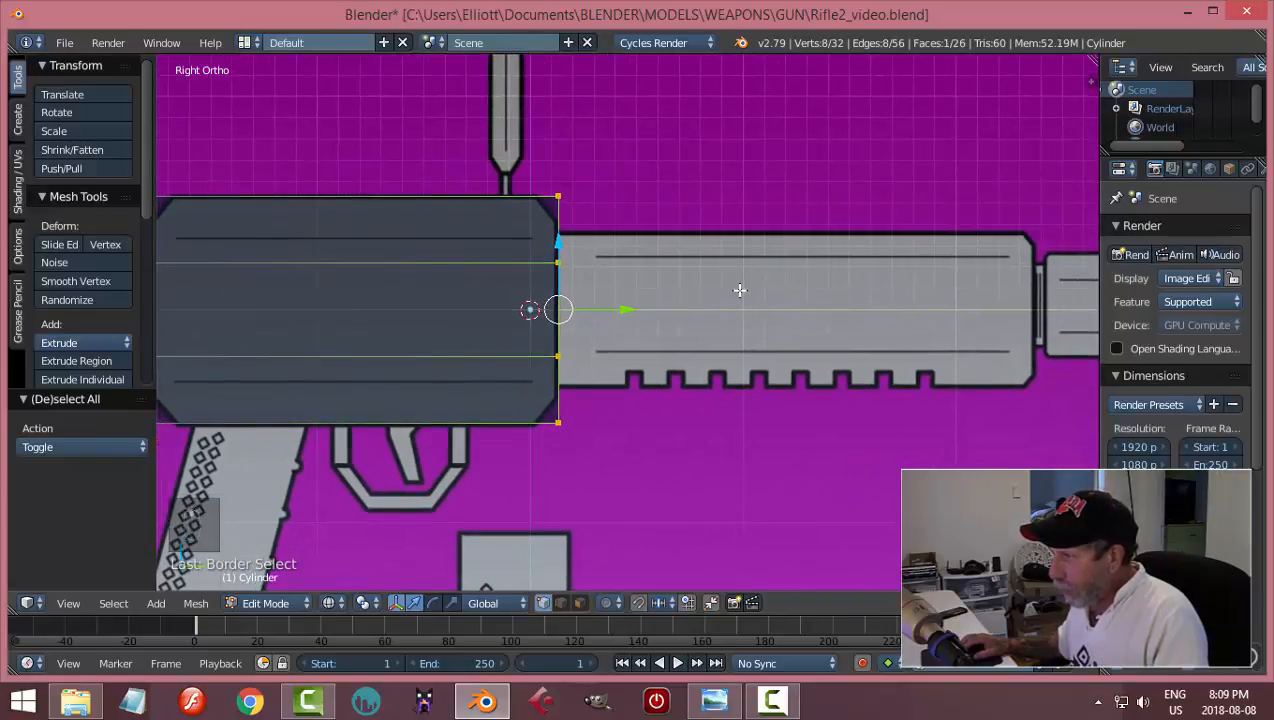
scroll(753, 301, down, 1)
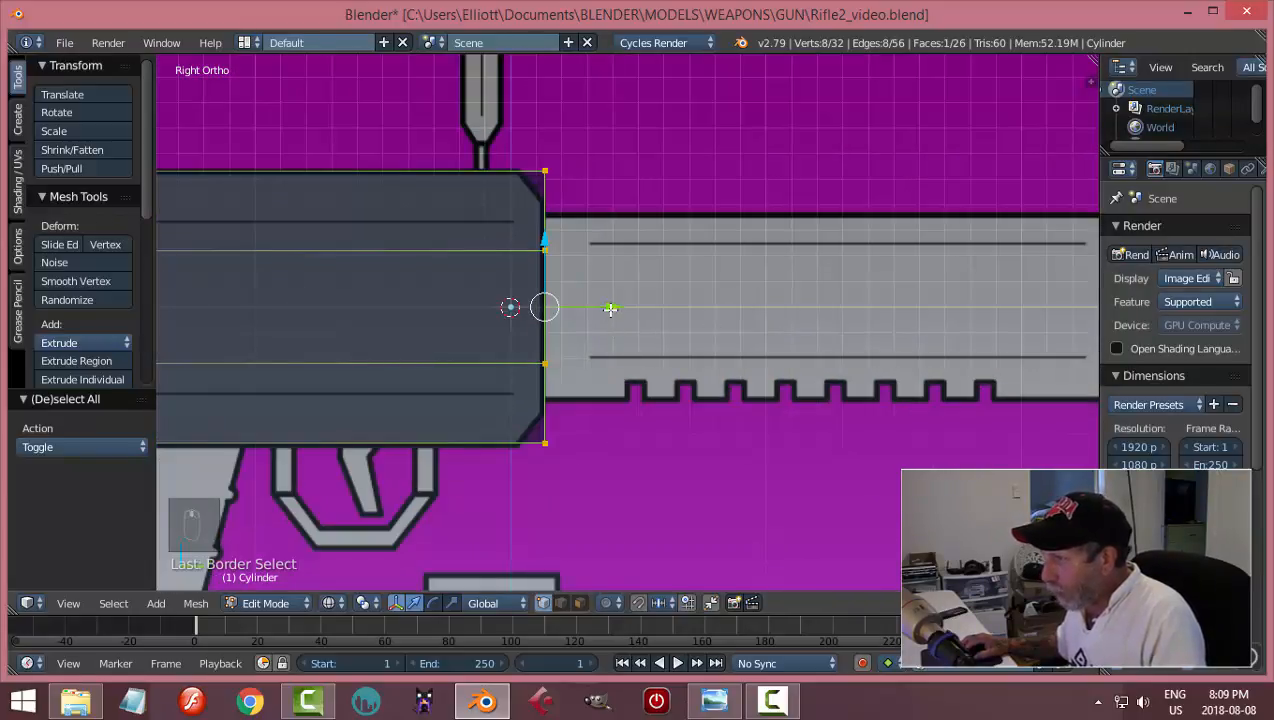
drag(610, 309, 672, 318)
key(ctrl+z)
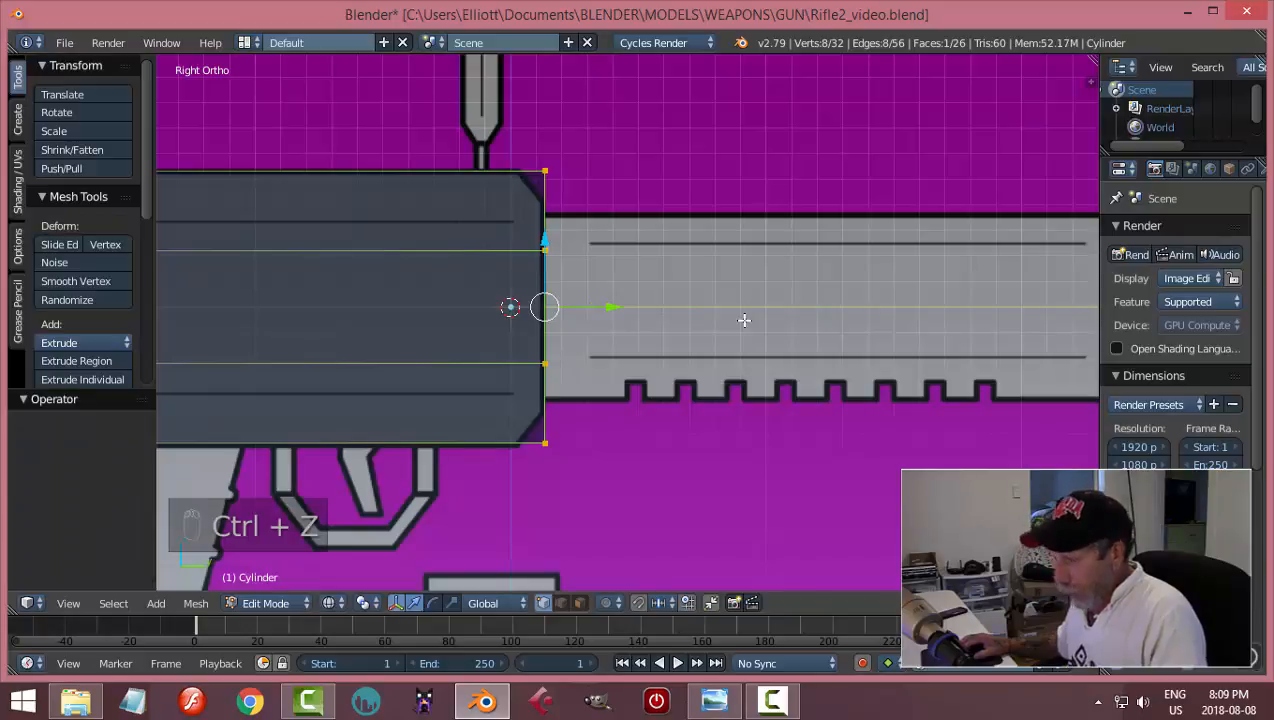
key(s)
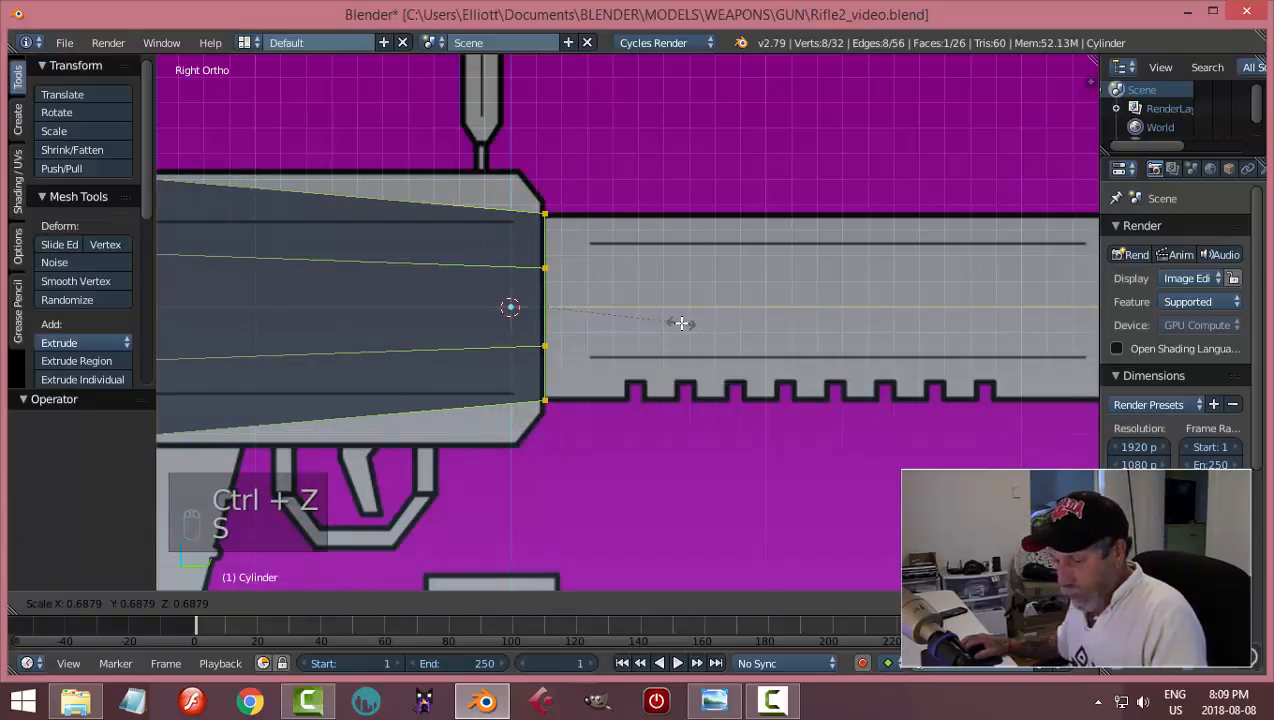
right_click(681, 323)
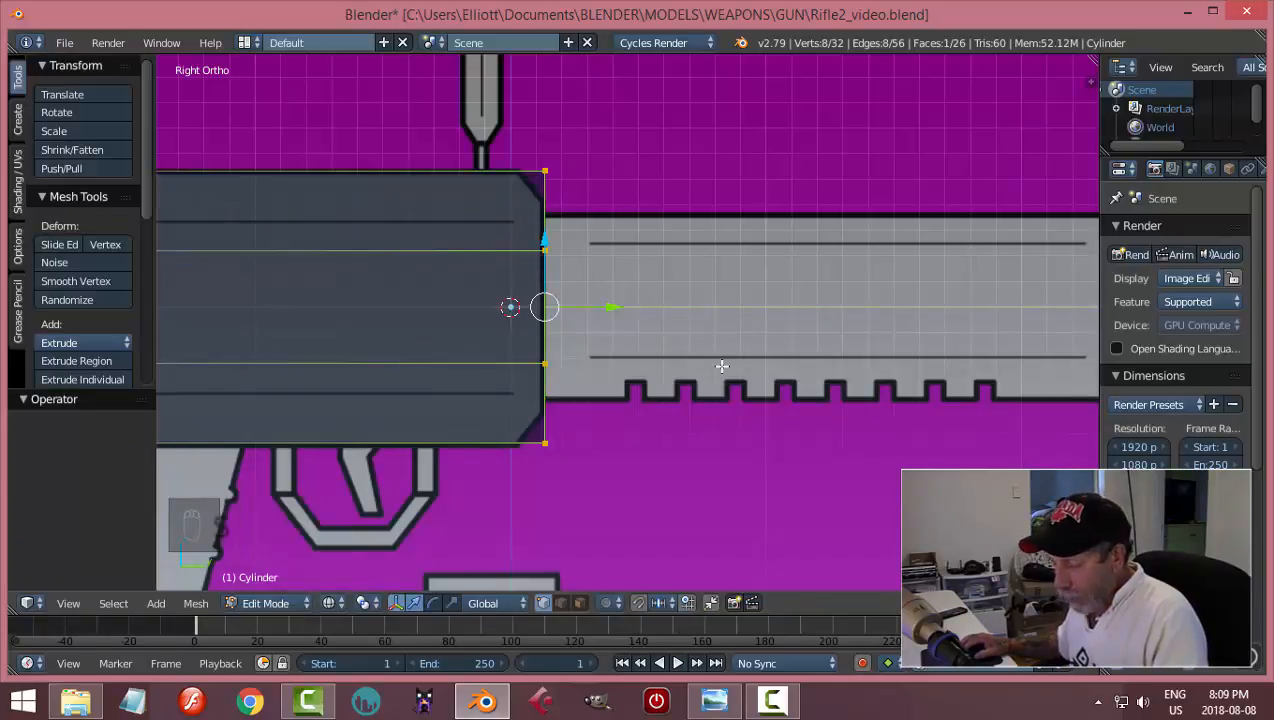
- Extrude the receiver's front end in place and scale the new ring to 0.666 to match the handguard's height
key(e)
right_click(725, 366)
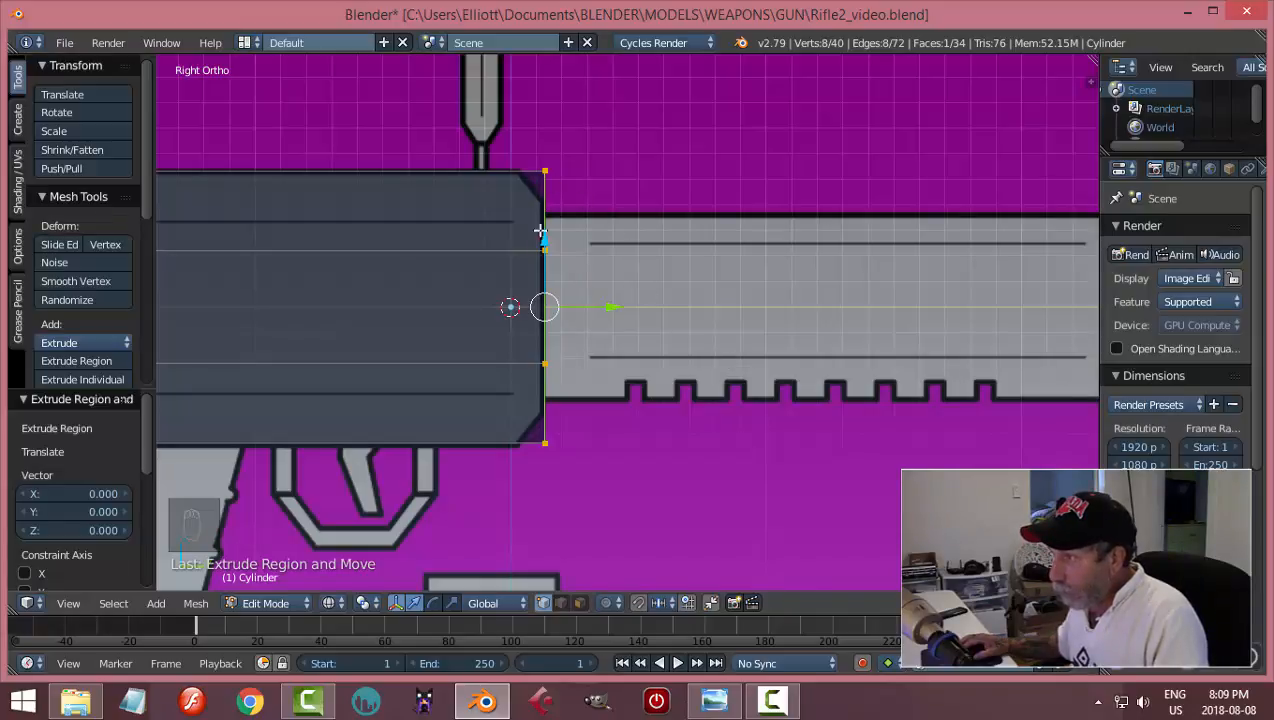
key(s)
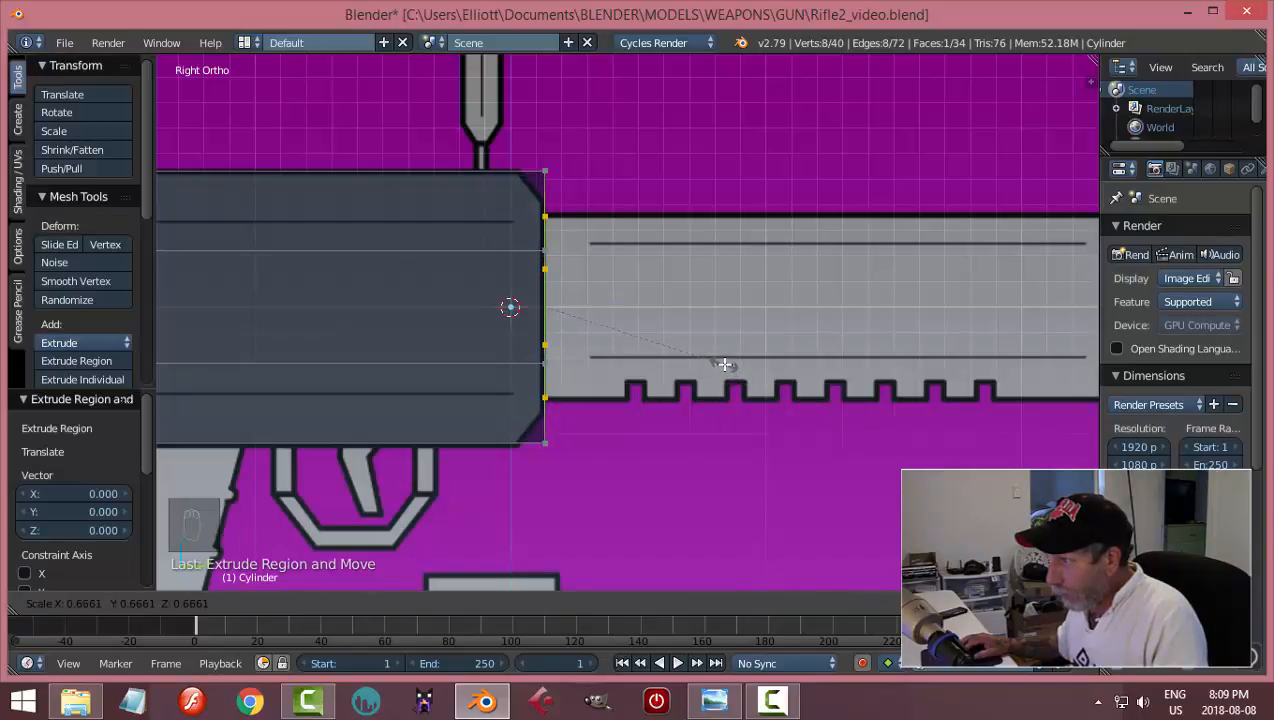
click(725, 365)
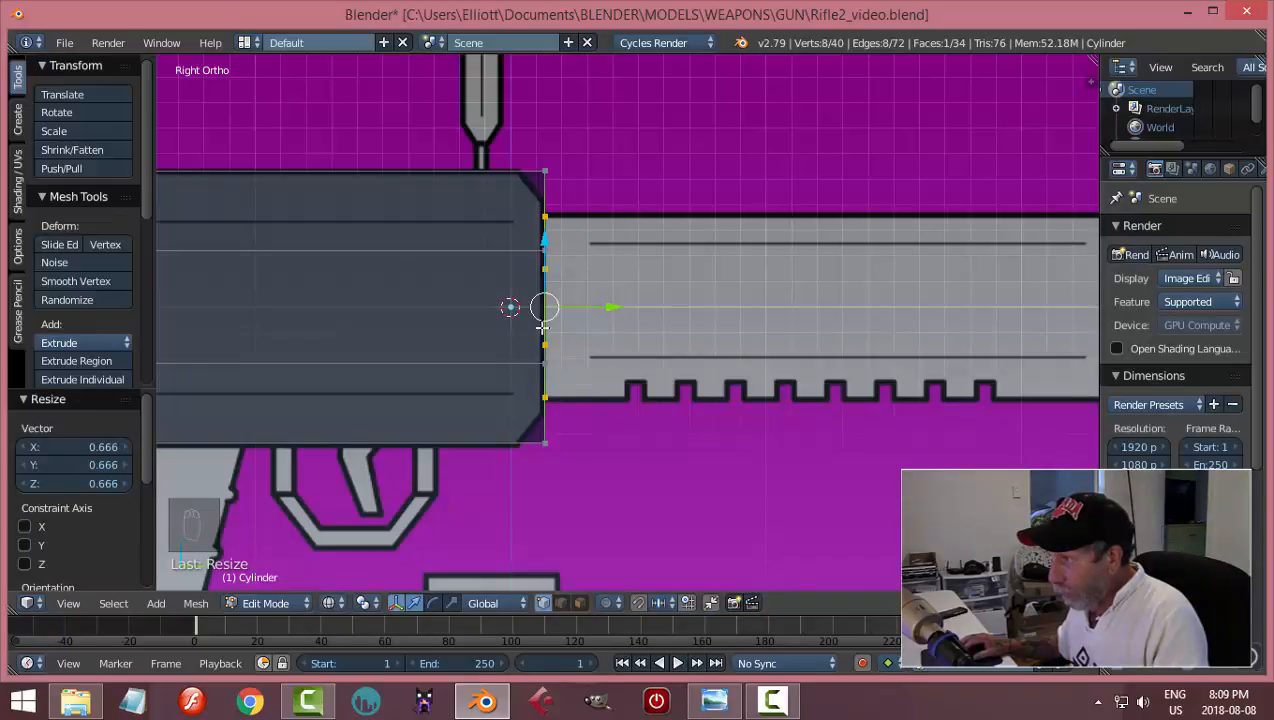
- Extrude the scaled ring 2.239 along Y to the handguard's front end and clear the selection
scroll(690, 398, down, 2)
ctrl+scroll(712, 402, down, 3)
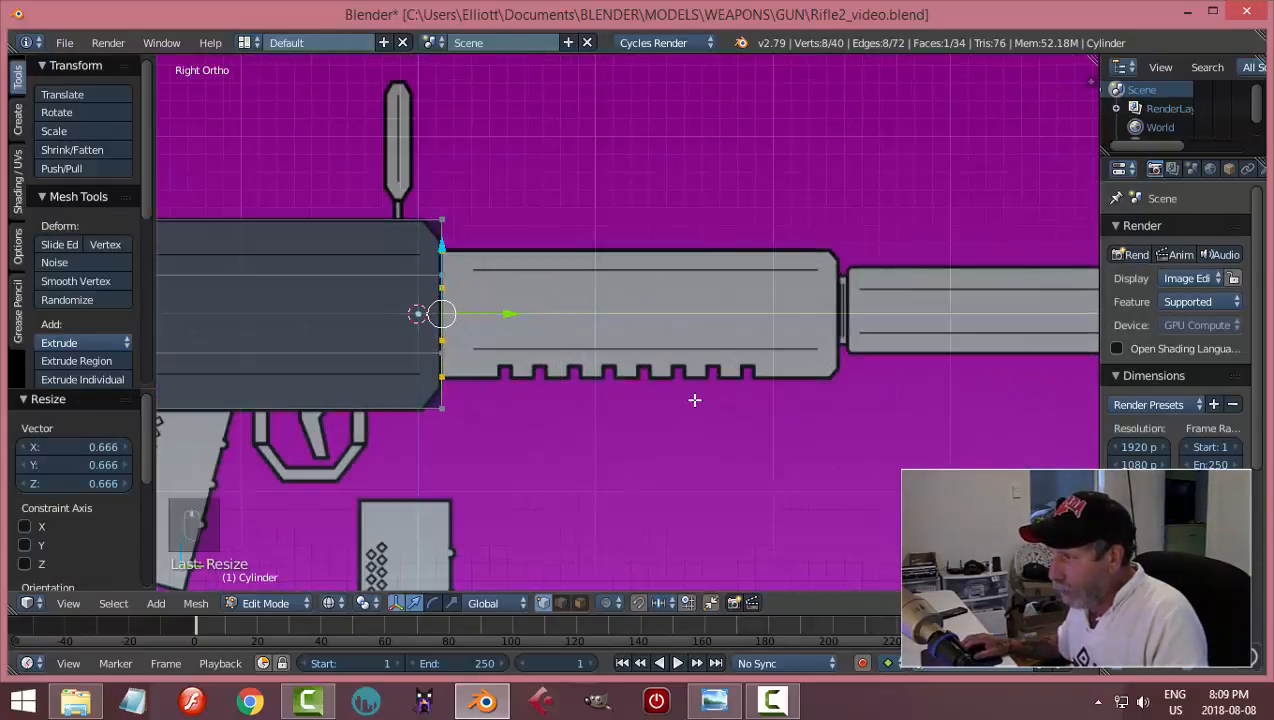
key(e)
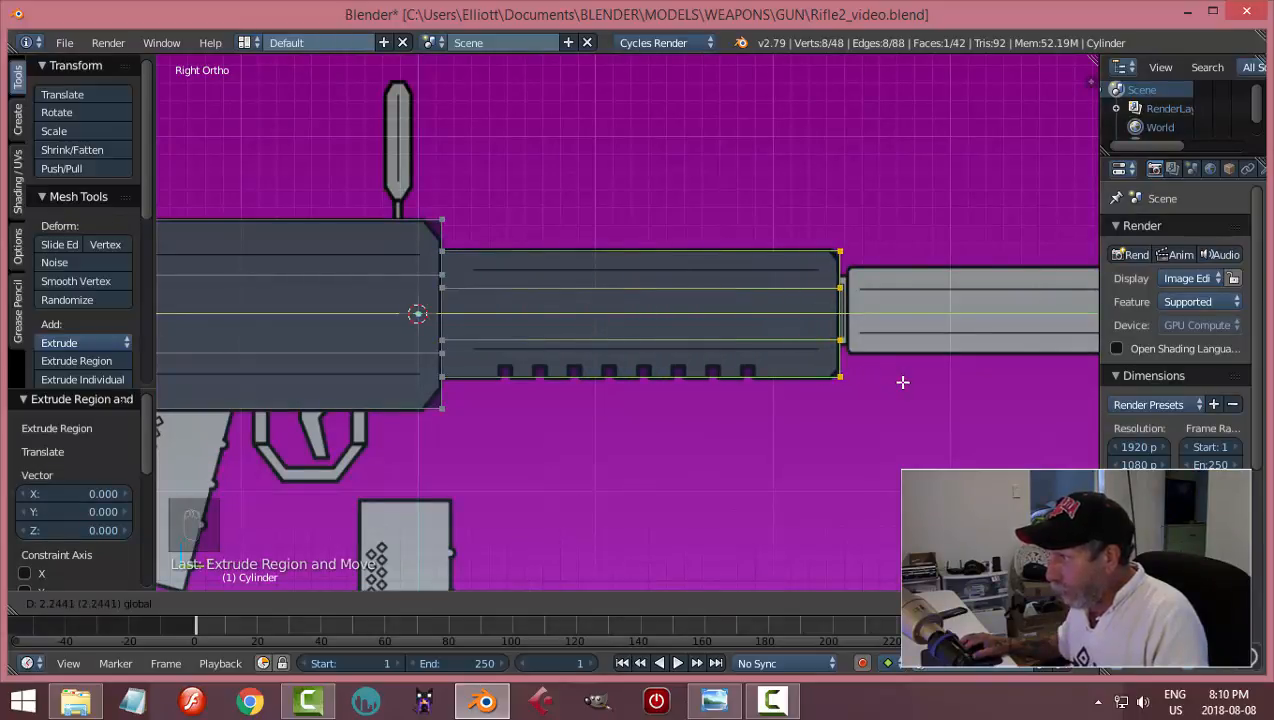
click(901, 379)
scroll(814, 403, down, 1)
shift+middle_drag(892, 405, 808, 415)
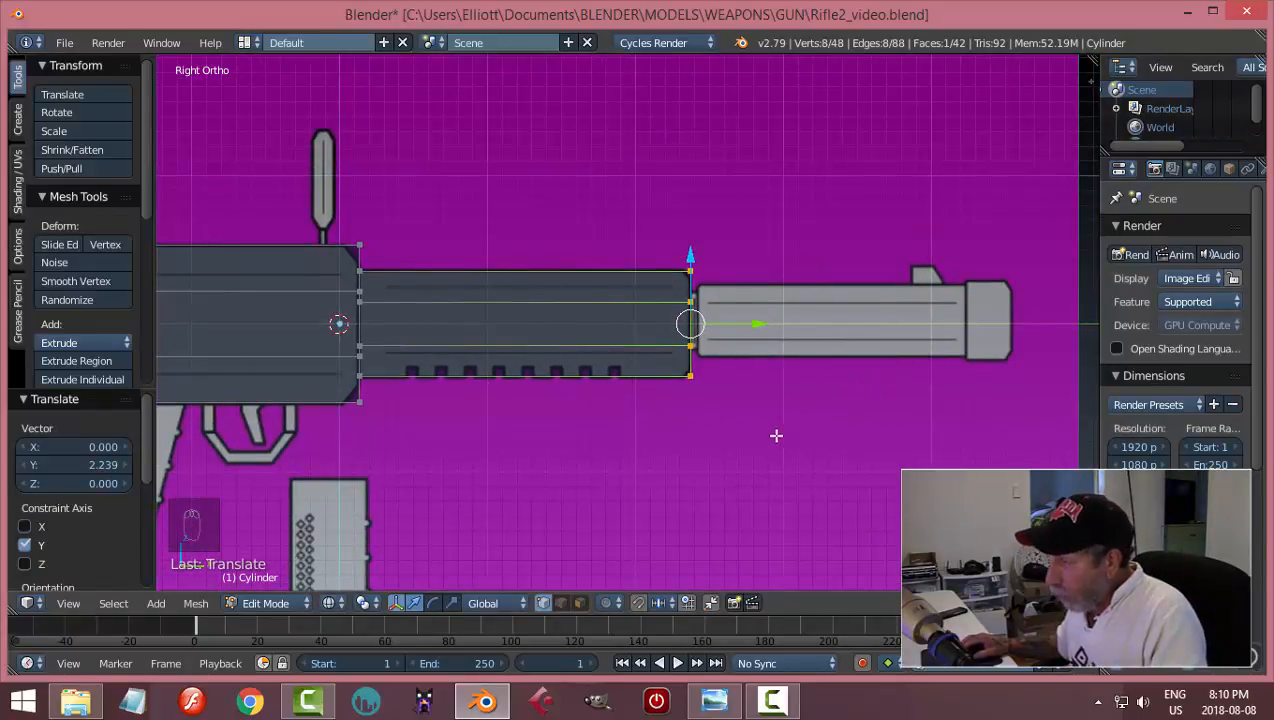
key(a)
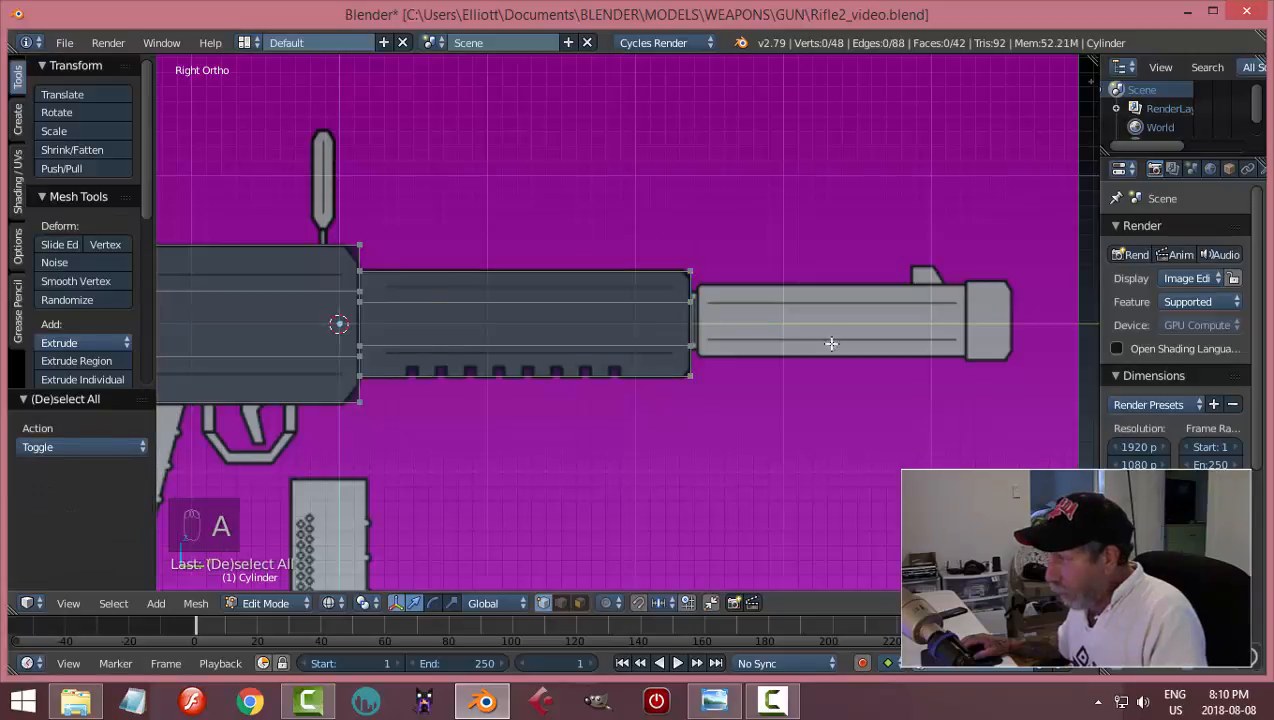
- In edge select mode, bevel the stock's butt-end edges by about 0.094 with one segment to match the reference's chamfered corners
scroll(464, 388, down, 3)
shift+middle_drag(673, 366, 701, 362)
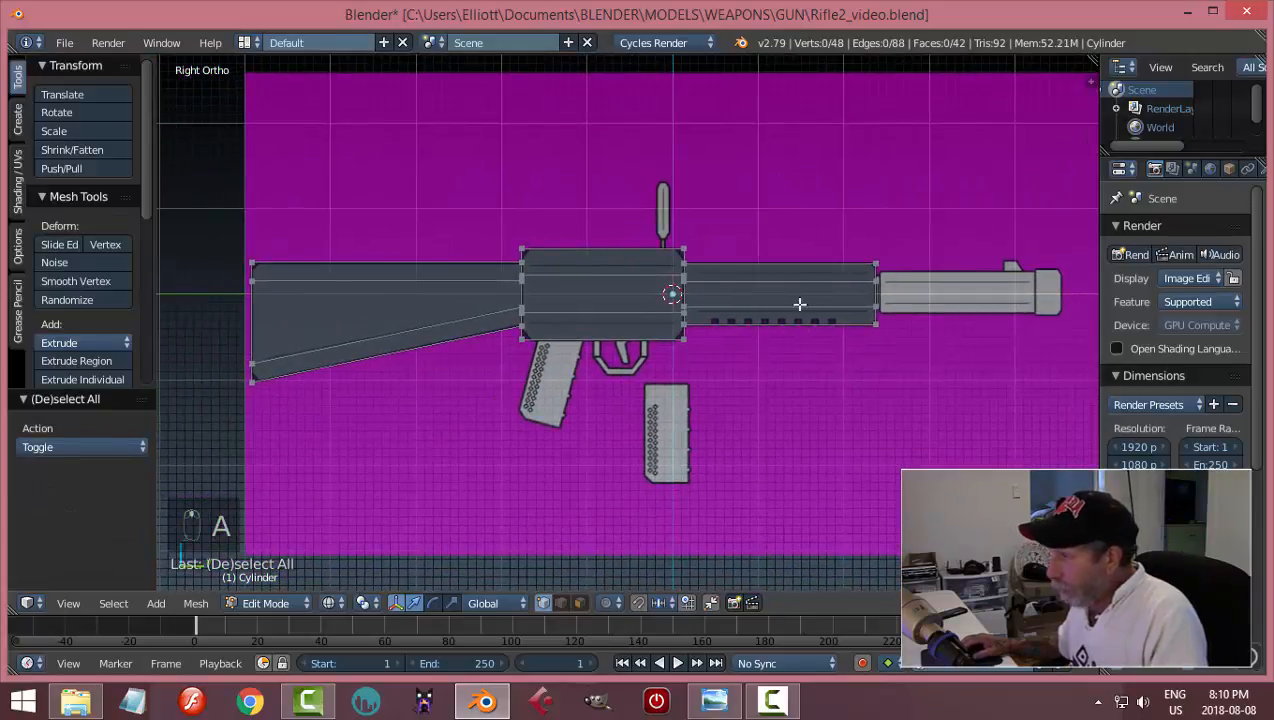
shift+middle_drag(526, 371, 651, 367)
scroll(625, 376, up, 1)
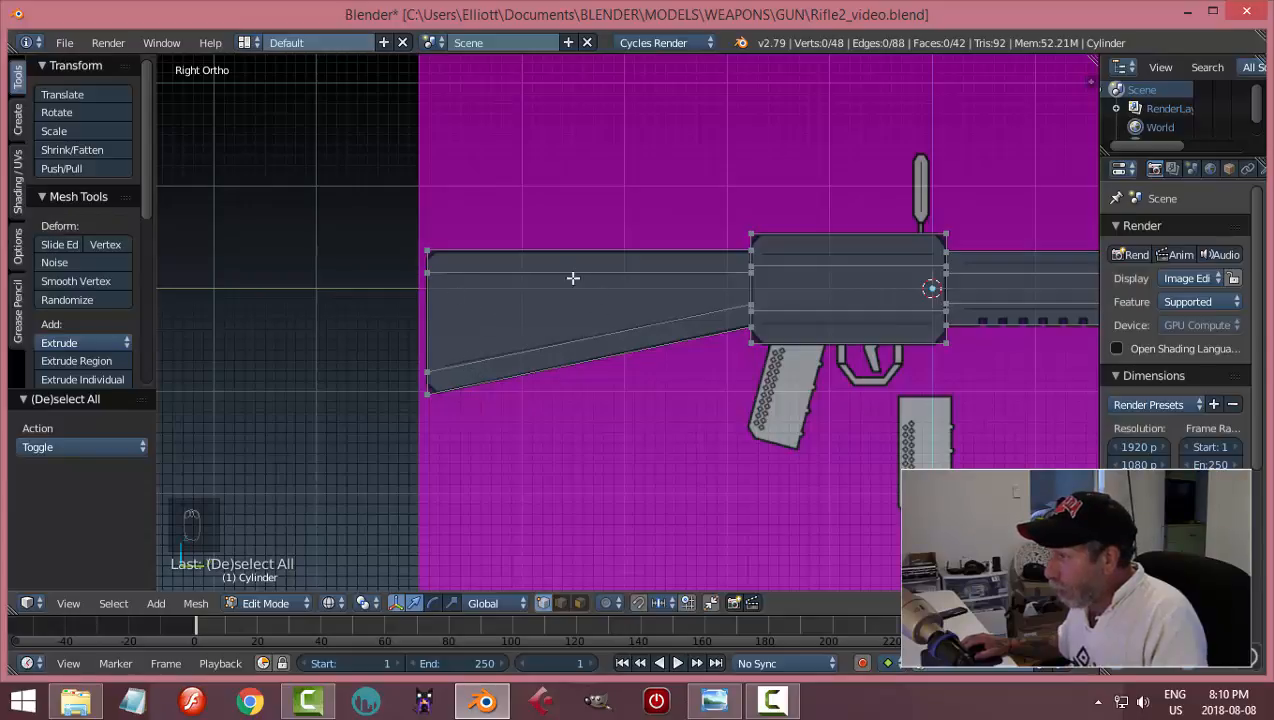
key(ctrl+Tab)
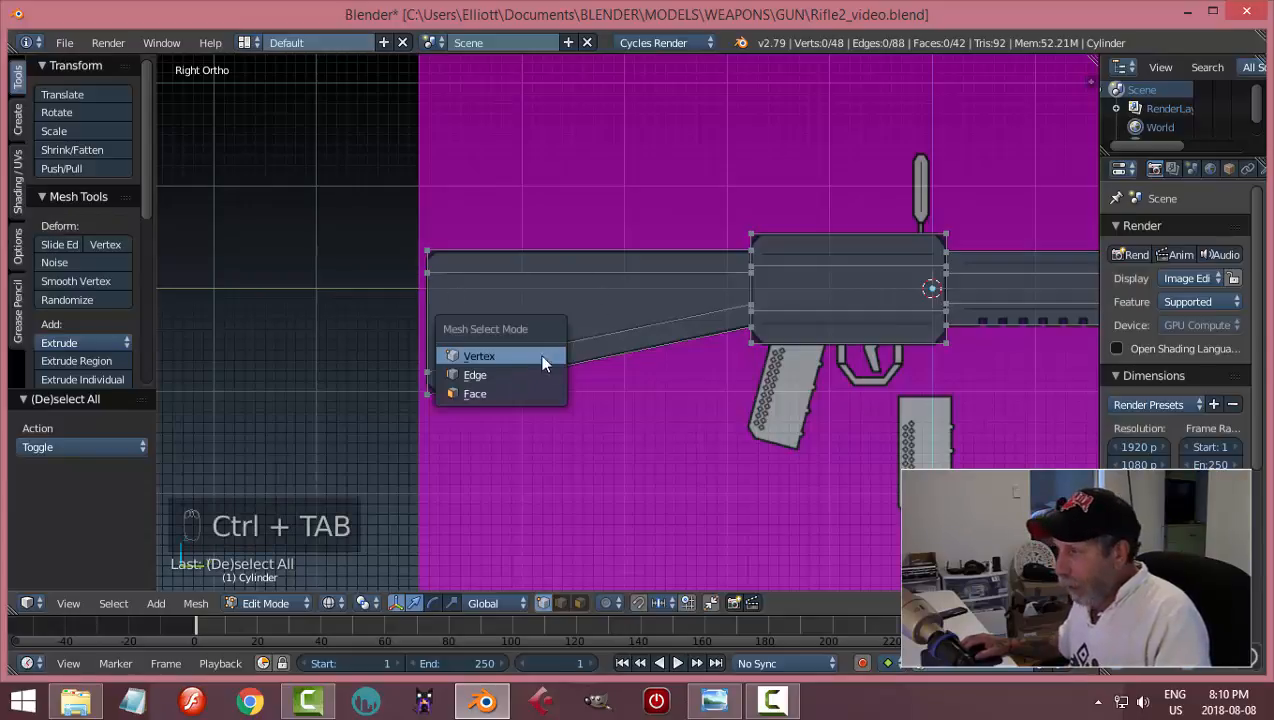
click(513, 378)
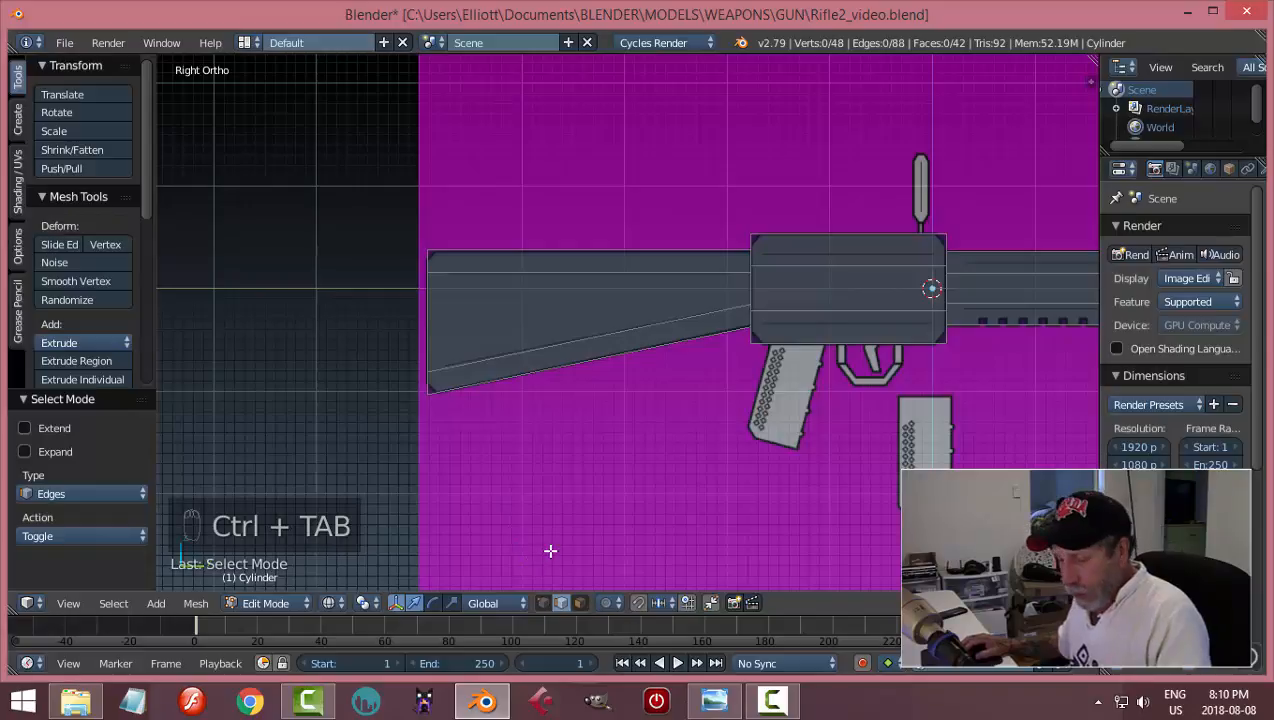
key(ctrl+Tab)
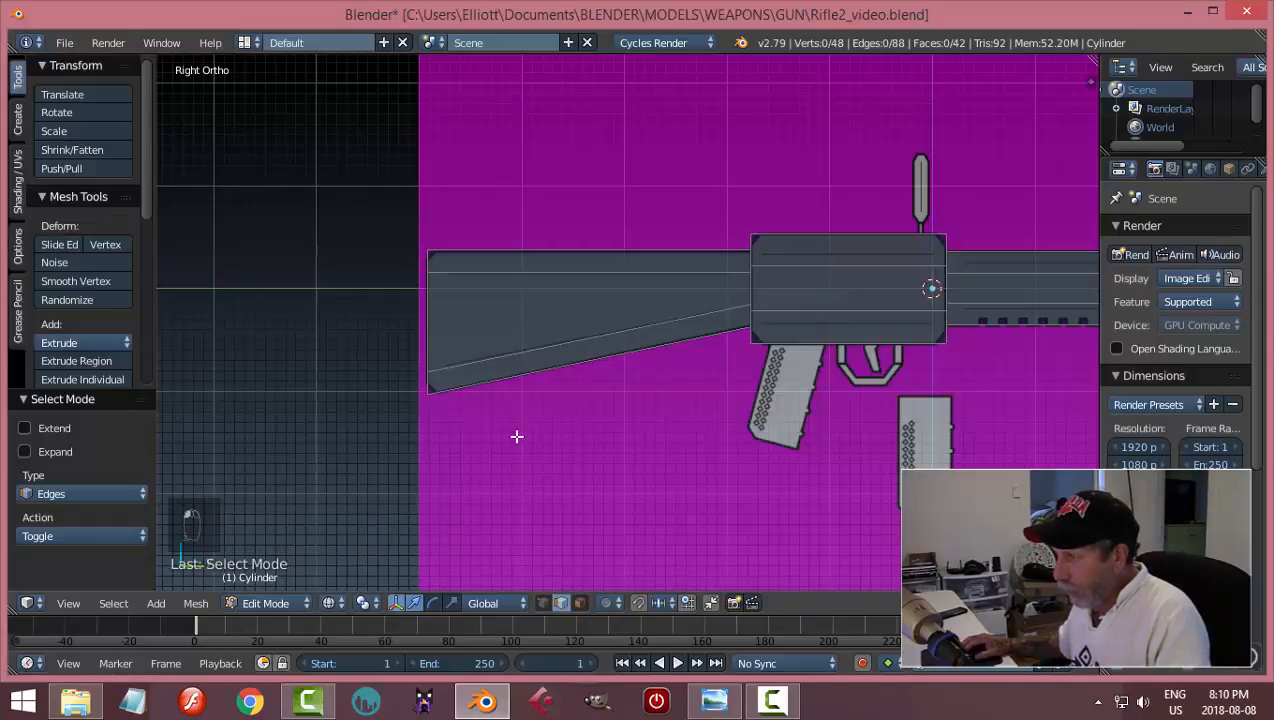
key(b)
drag(381, 222, 478, 442)
middle_drag(526, 483, 646, 441)
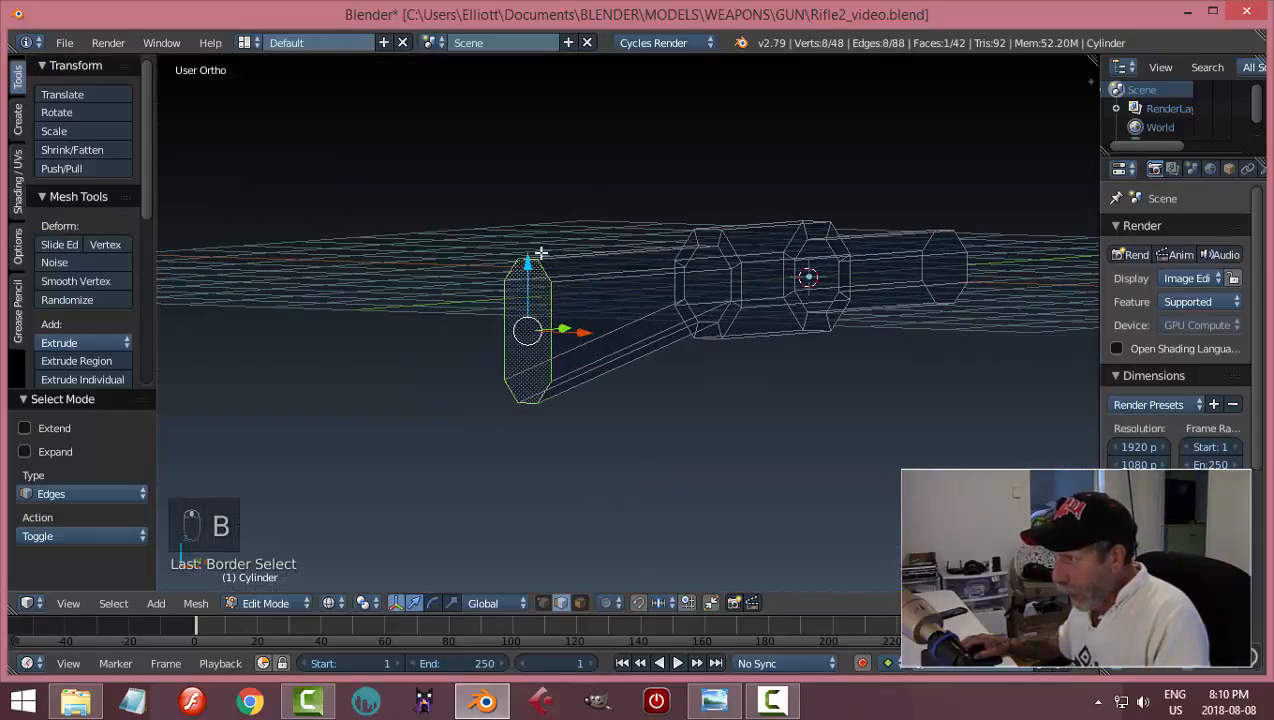
key(KP_3)
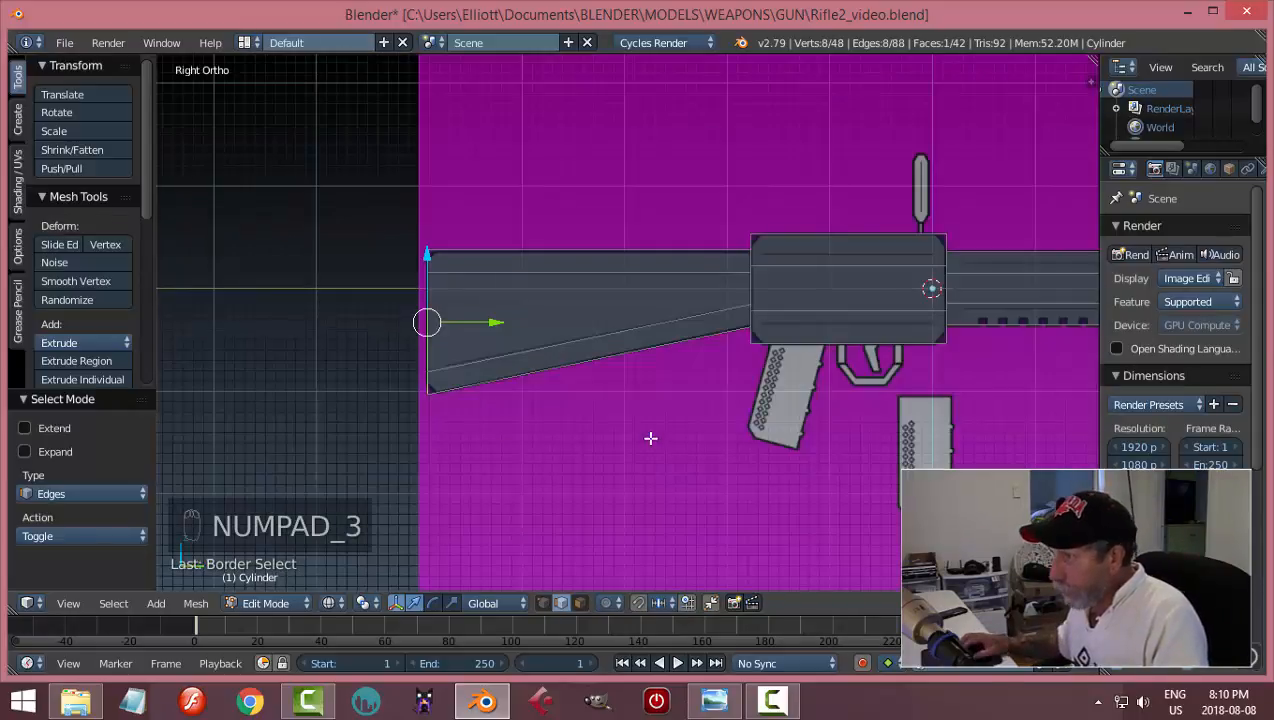
scroll(479, 367, up, 3)
shift+middle_drag(479, 367, 748, 404)
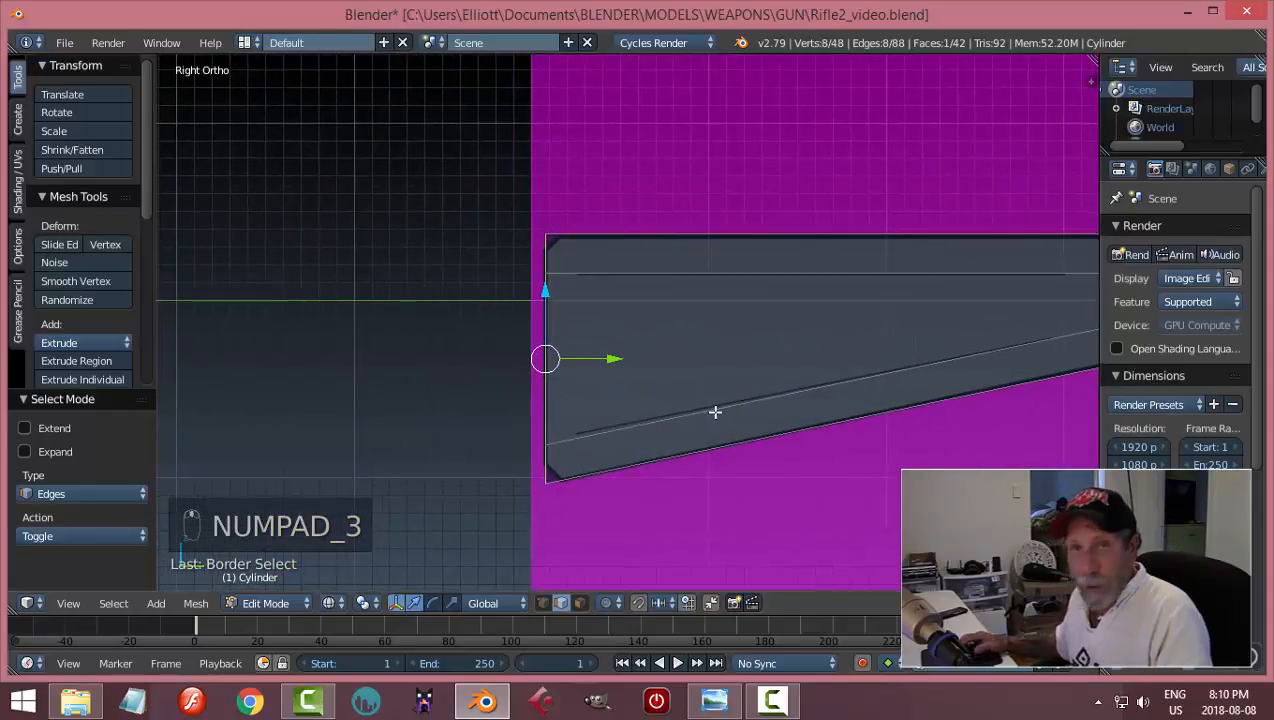
key(ctrl+b)
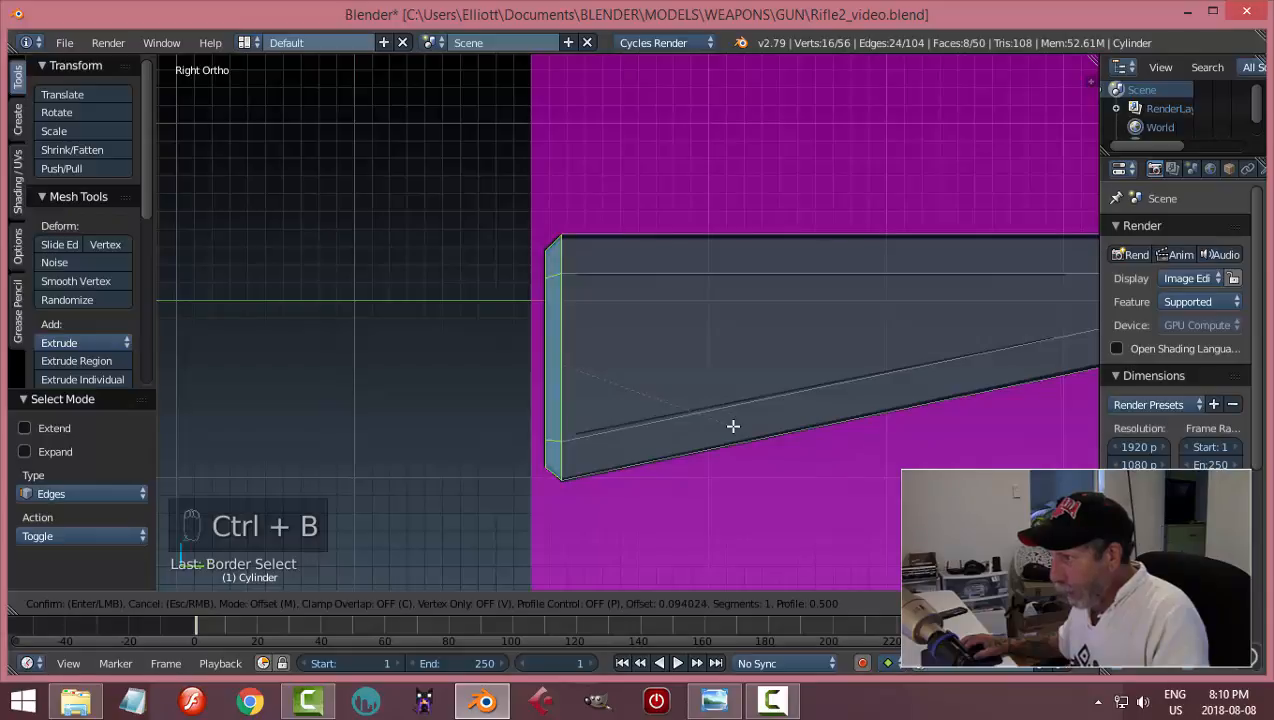
click(732, 426)
key(a)
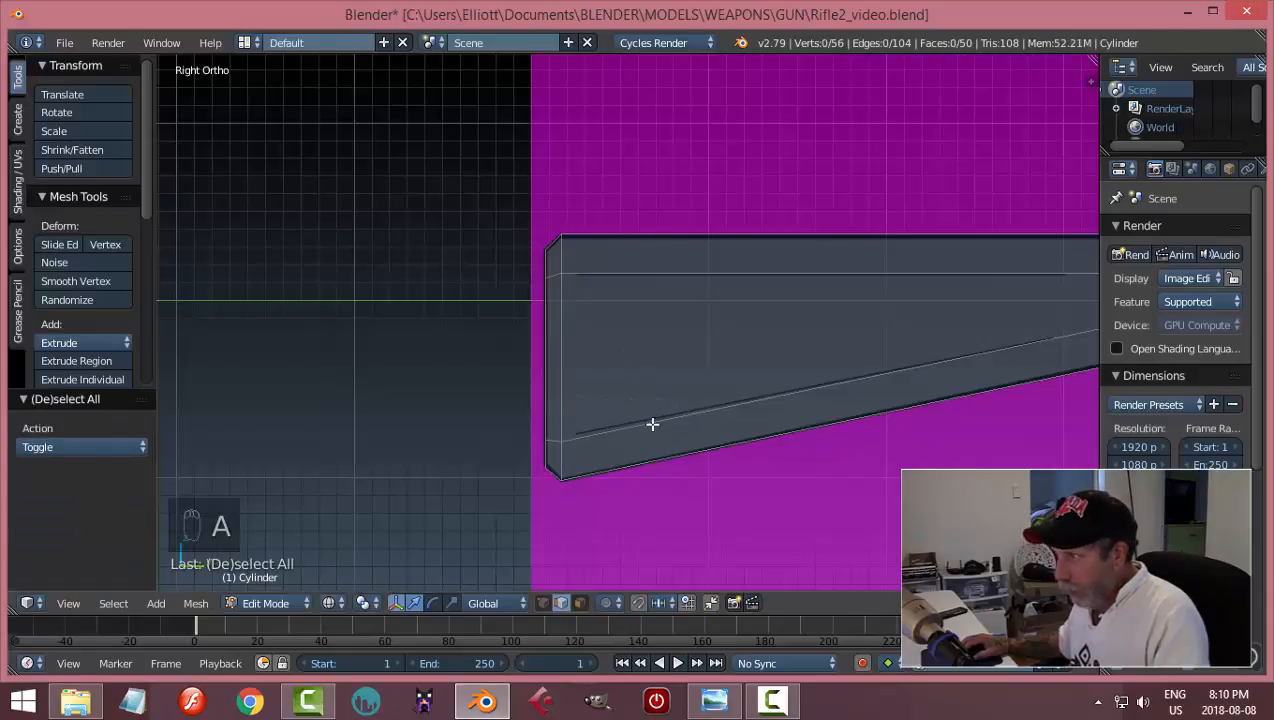
- Examine the rifle body in solid shading from several 3D angles, returning to wireframe and the right orthographic view
scroll(651, 421, down, 3)
middle_drag(651, 421, 731, 424)
key(z)
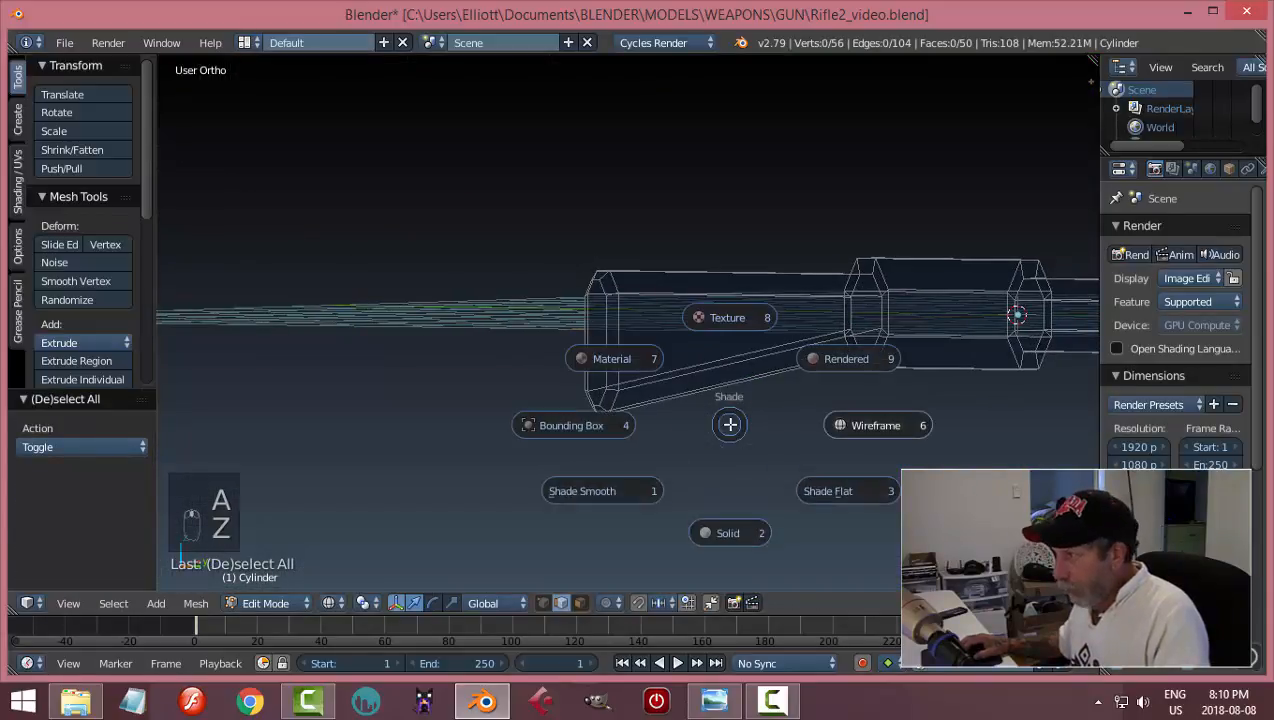
click(708, 545)
mouse_move(660, 449)
middle_down()
mouse_move(745, 469)
mouse_move(842, 382)
mouse_move(597, 467)
middle_up()
middle_drag(762, 429, 602, 471)
key(KP_3)
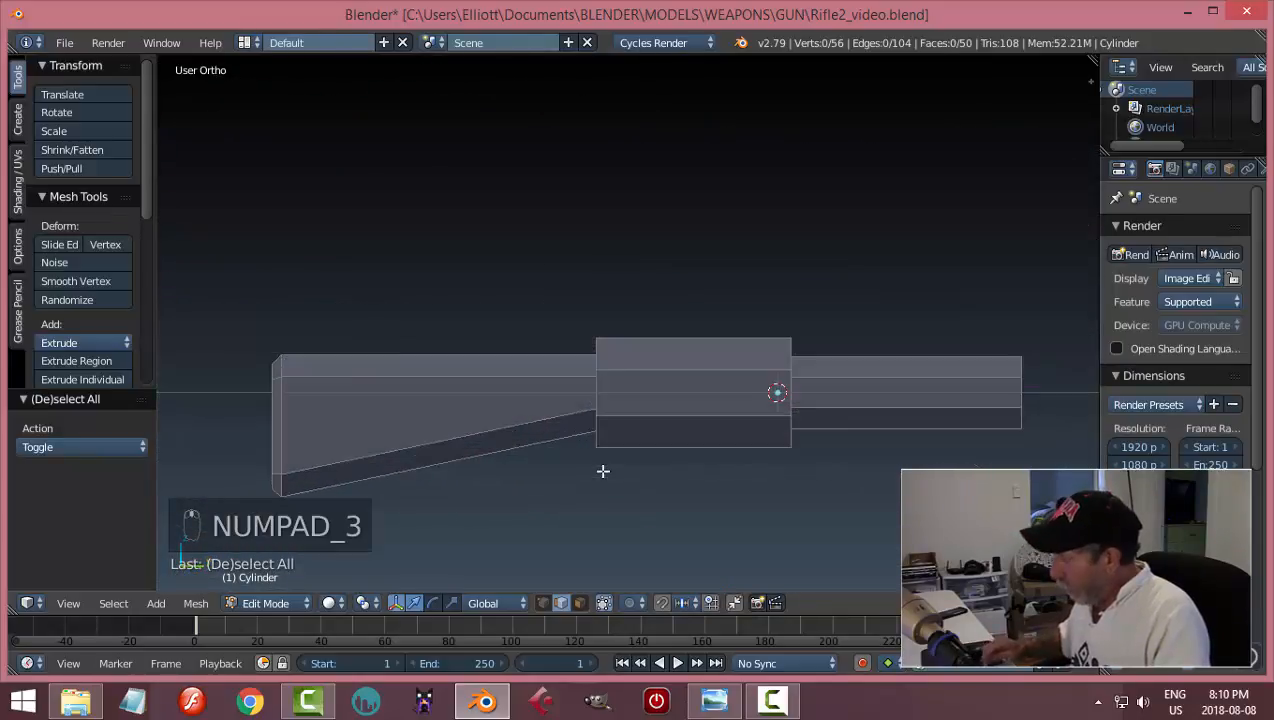
key(z)
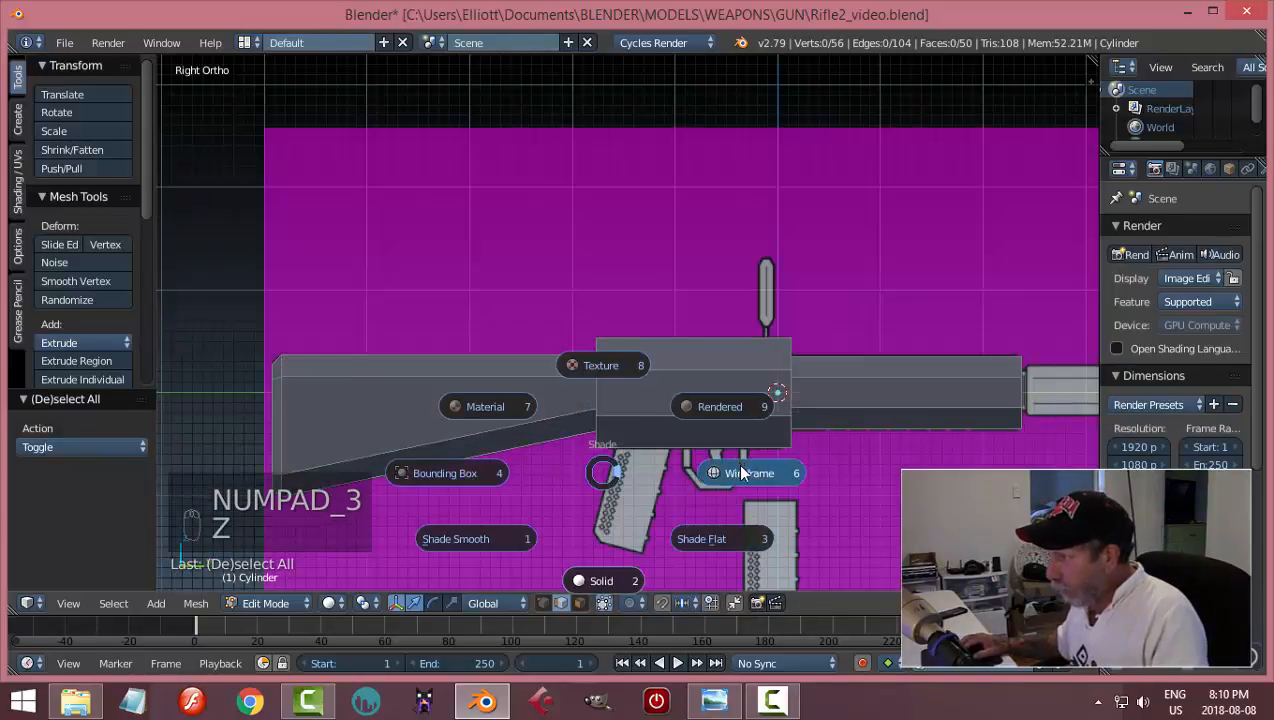
click(741, 473)
- Try a border selection of the edges at the receiver's rear end, inspect it from a 3D view, and clear it
scroll(694, 371, up, 5)
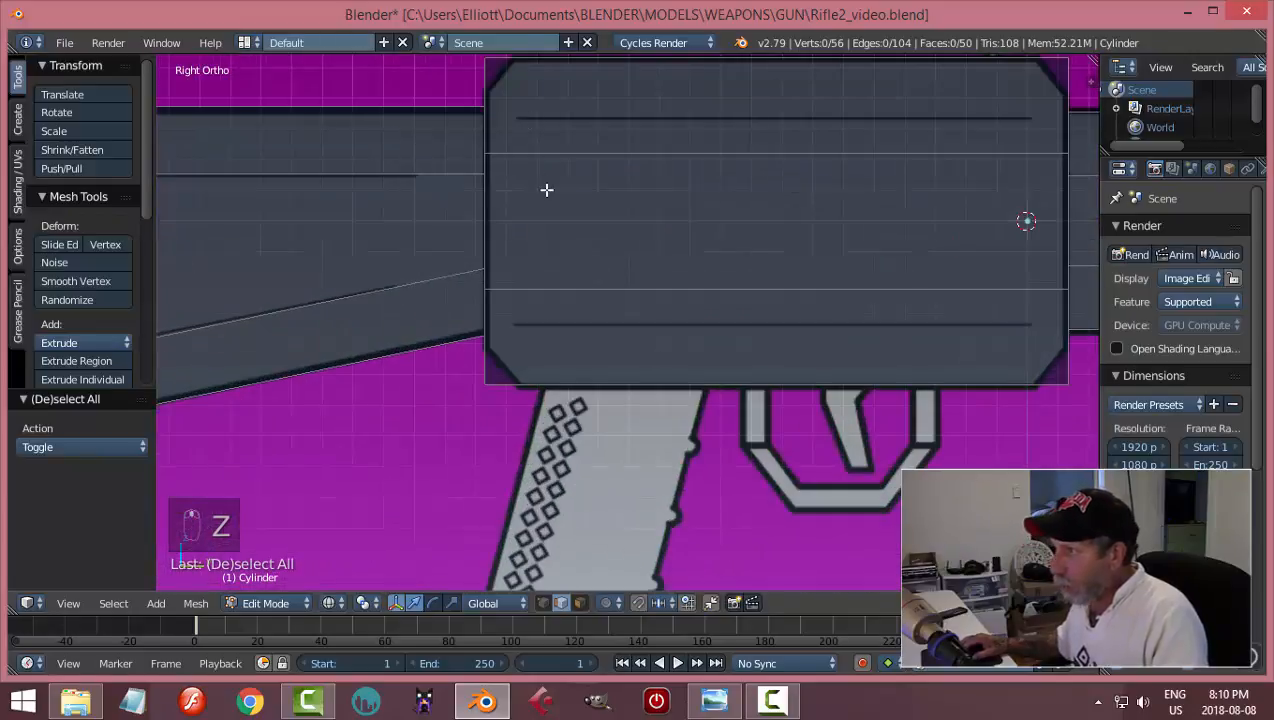
scroll(547, 189, down, 2)
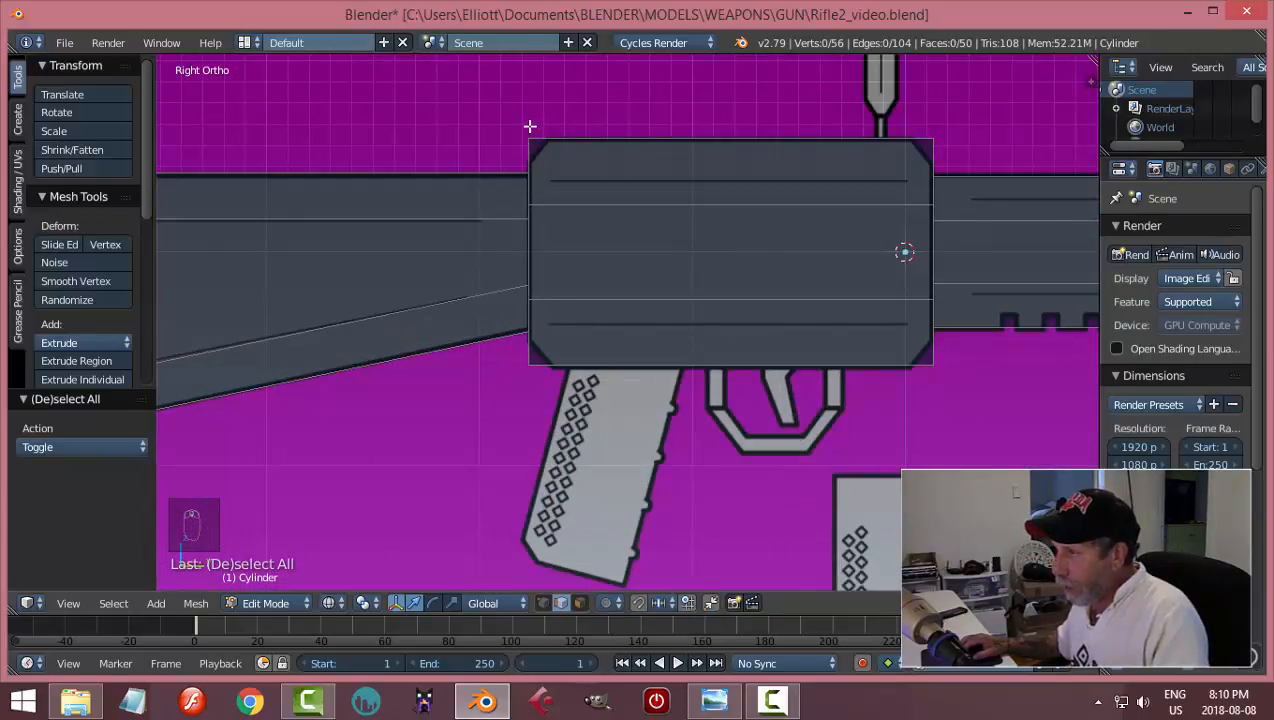
key(b)
drag(517, 109, 563, 405)
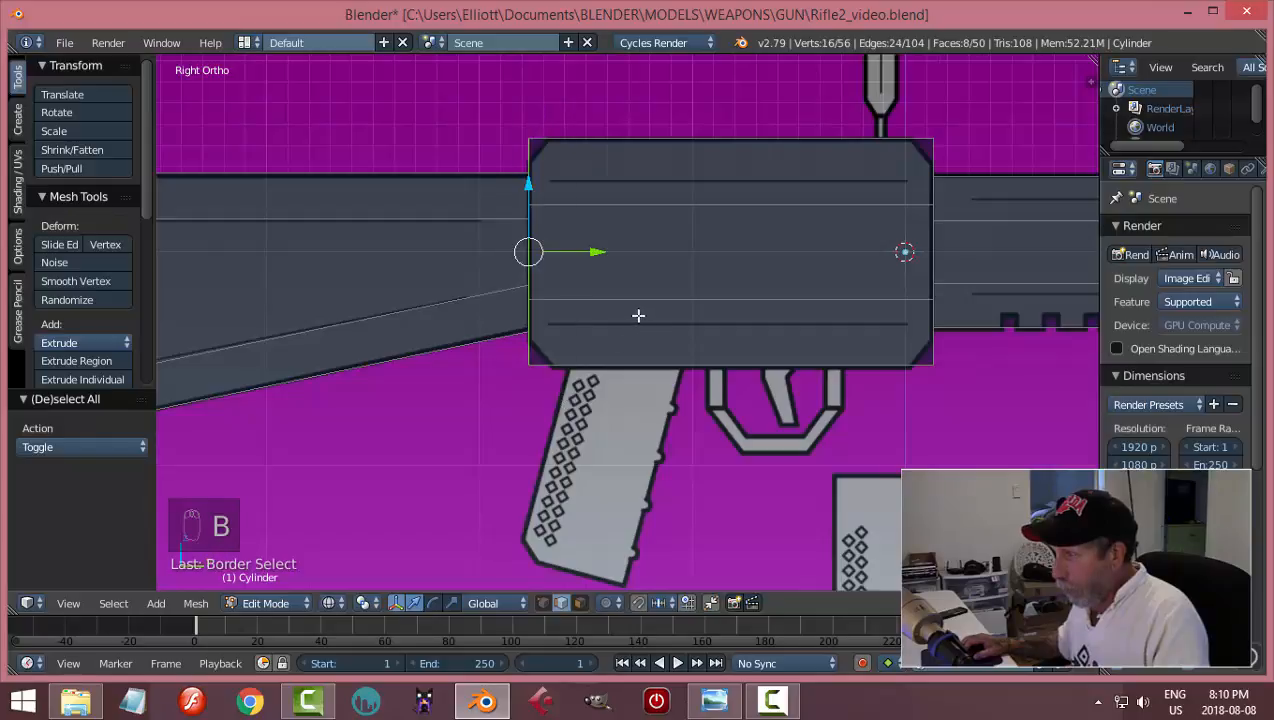
middle_drag(637, 316, 756, 336)
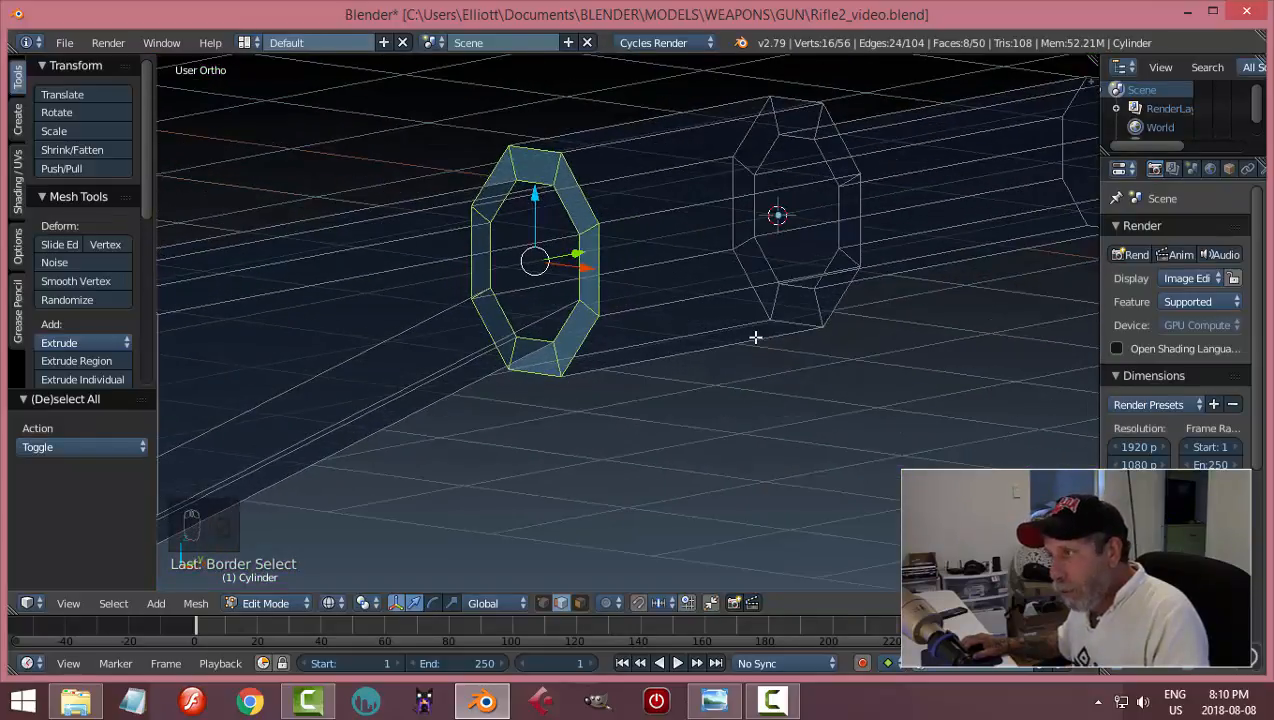
scroll(575, 237, up, 2)
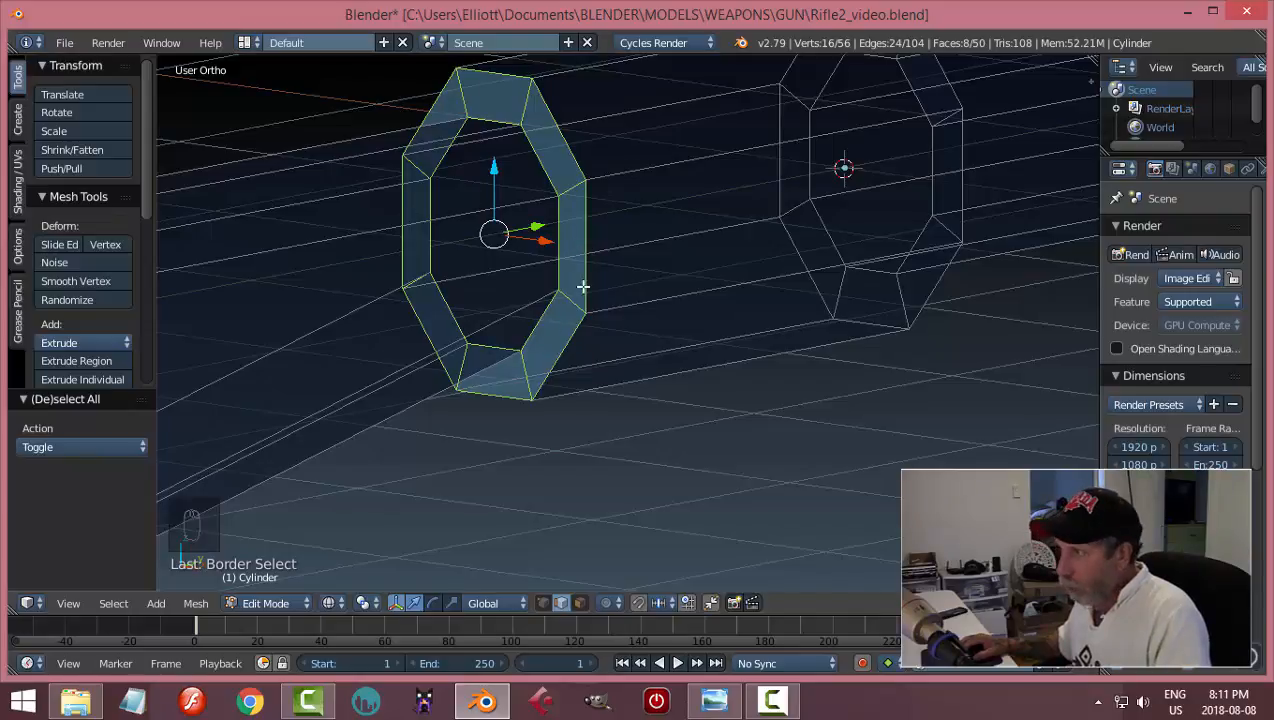
key(a)
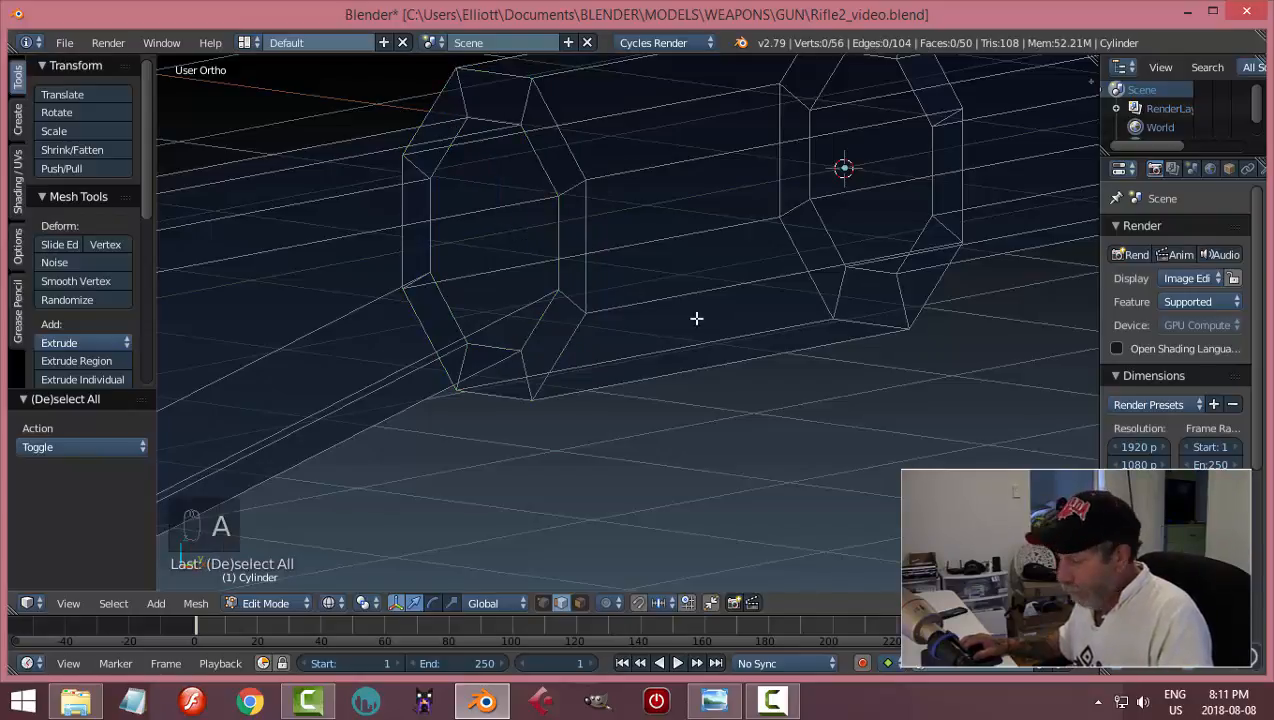
- In solid shading, try loop-selecting the receiver's outer rear edge ring from three different edges, clearing the selection after each
key(z)
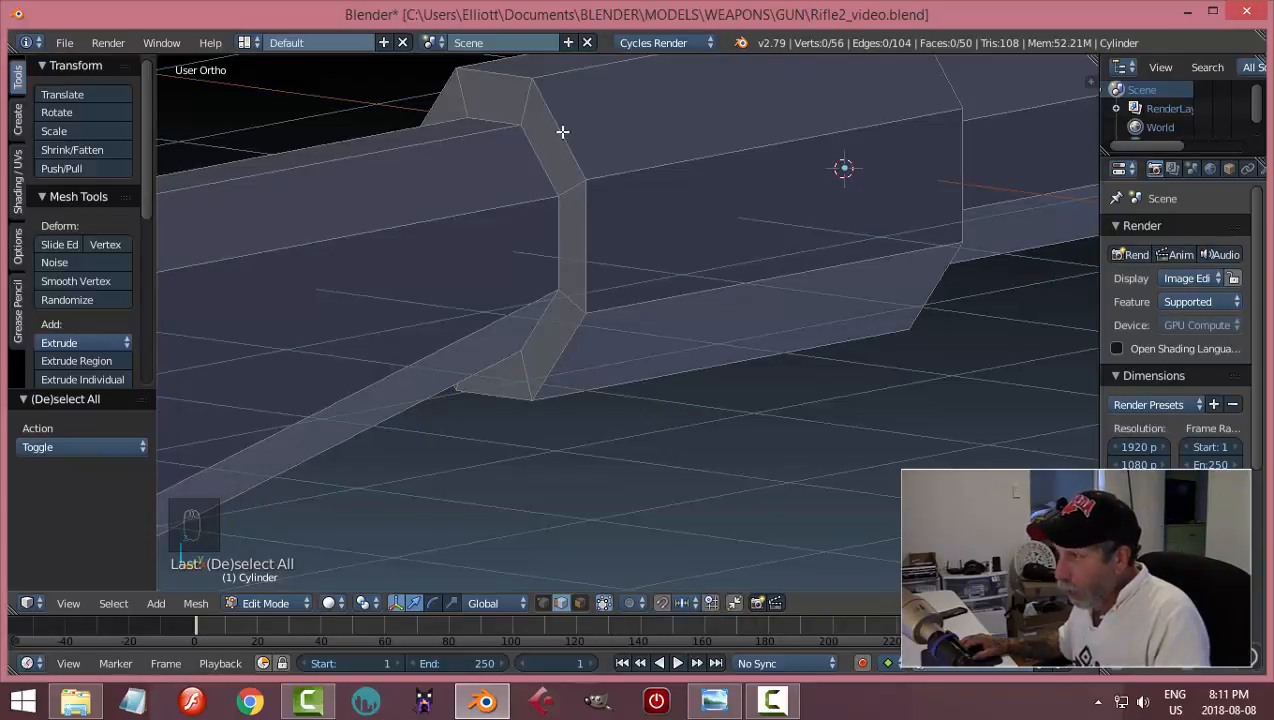
alt+right_click(566, 141)
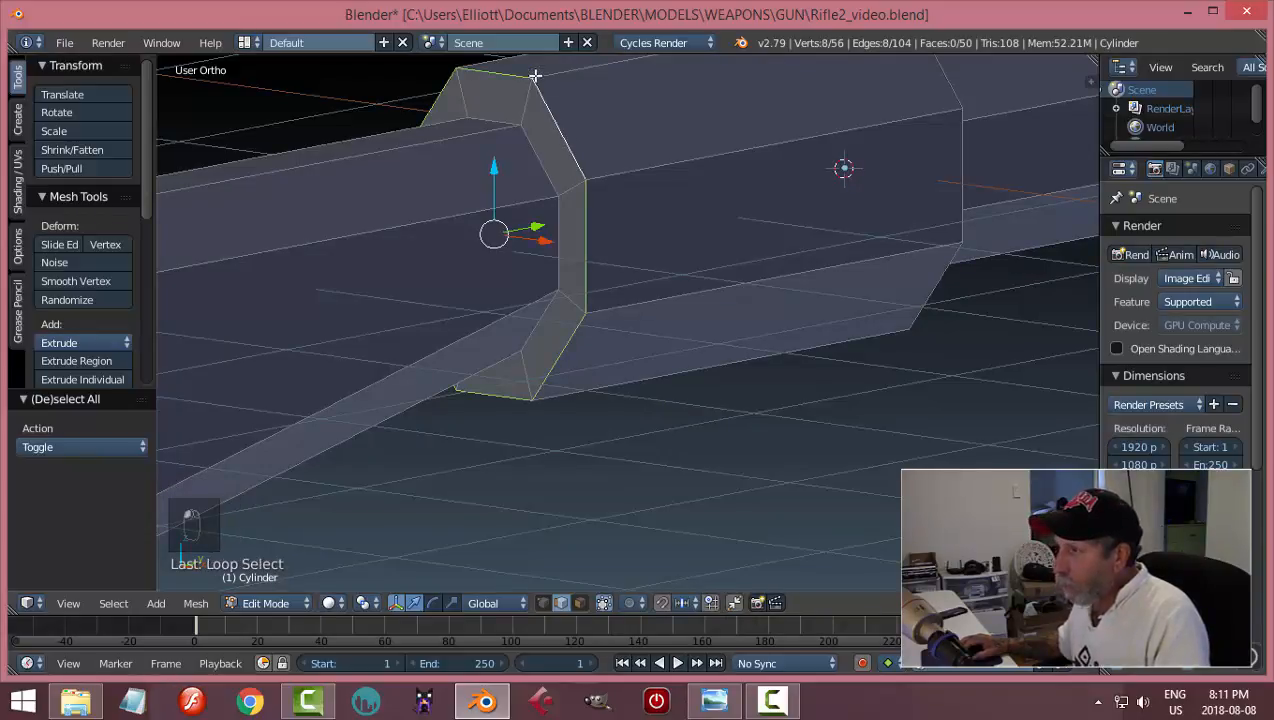
key(a)
alt+right_click(500, 73)
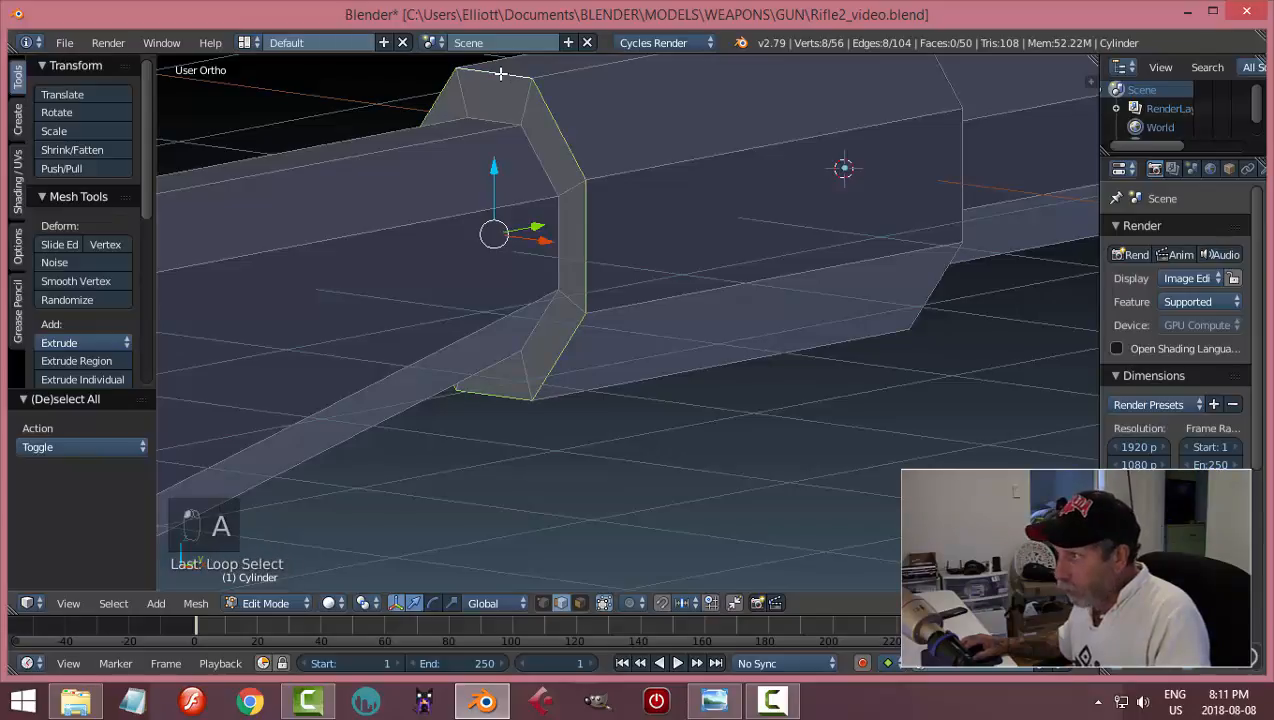
key(a)
alt+right_click(503, 395)
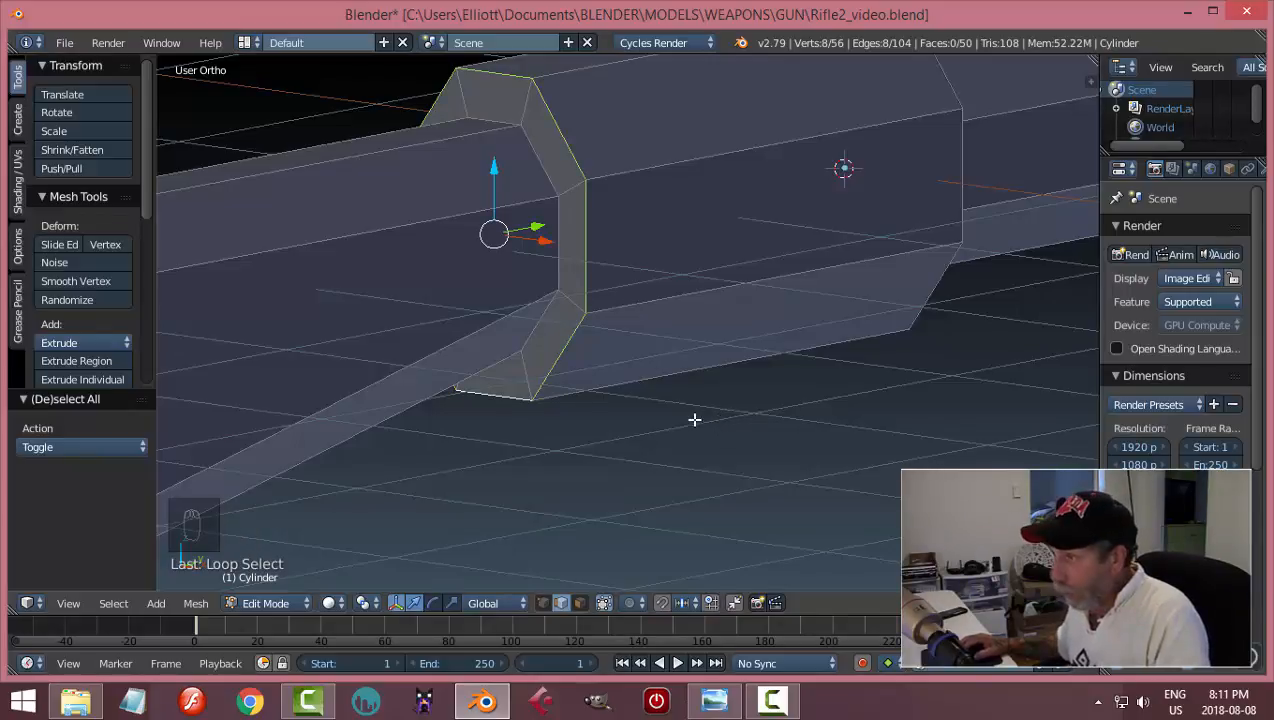
key(a)
- Try selecting the short connecting edges on the receiver's rear rim and a loop on its inner edge, ending with everything deselected
right_click(566, 182)
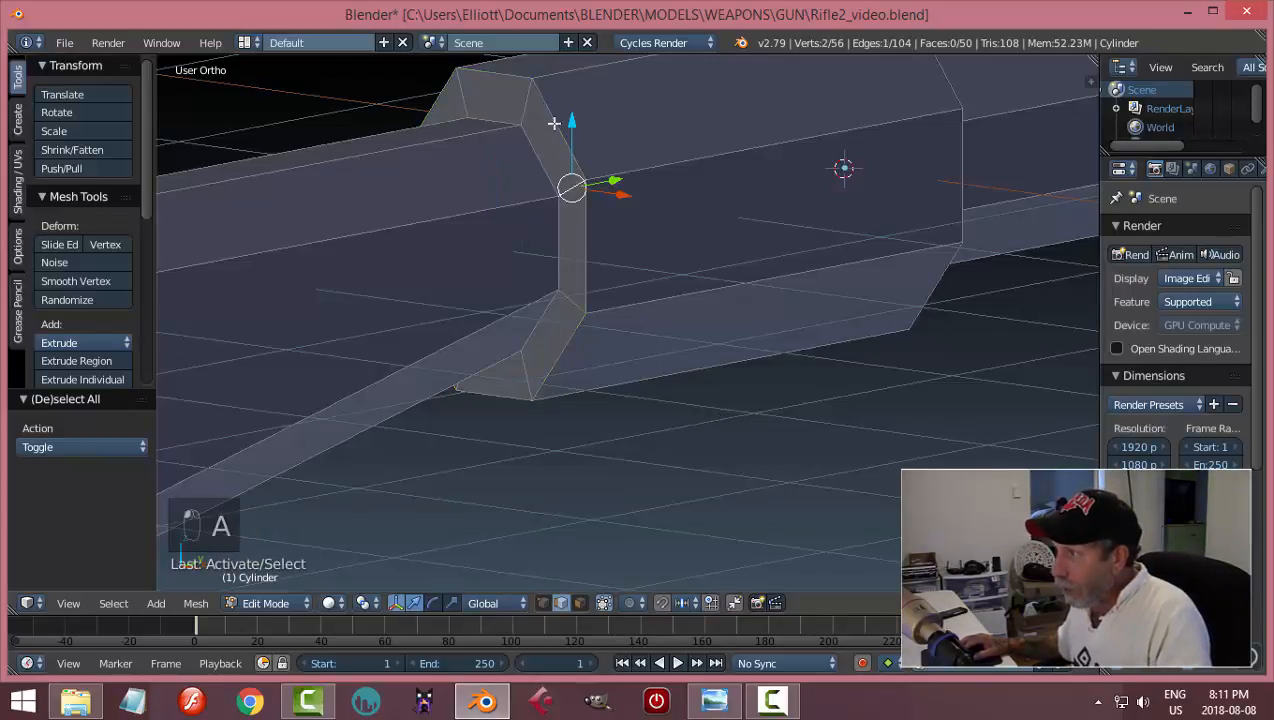
right_click(524, 103)
alt+right_click(536, 151)
key(a)
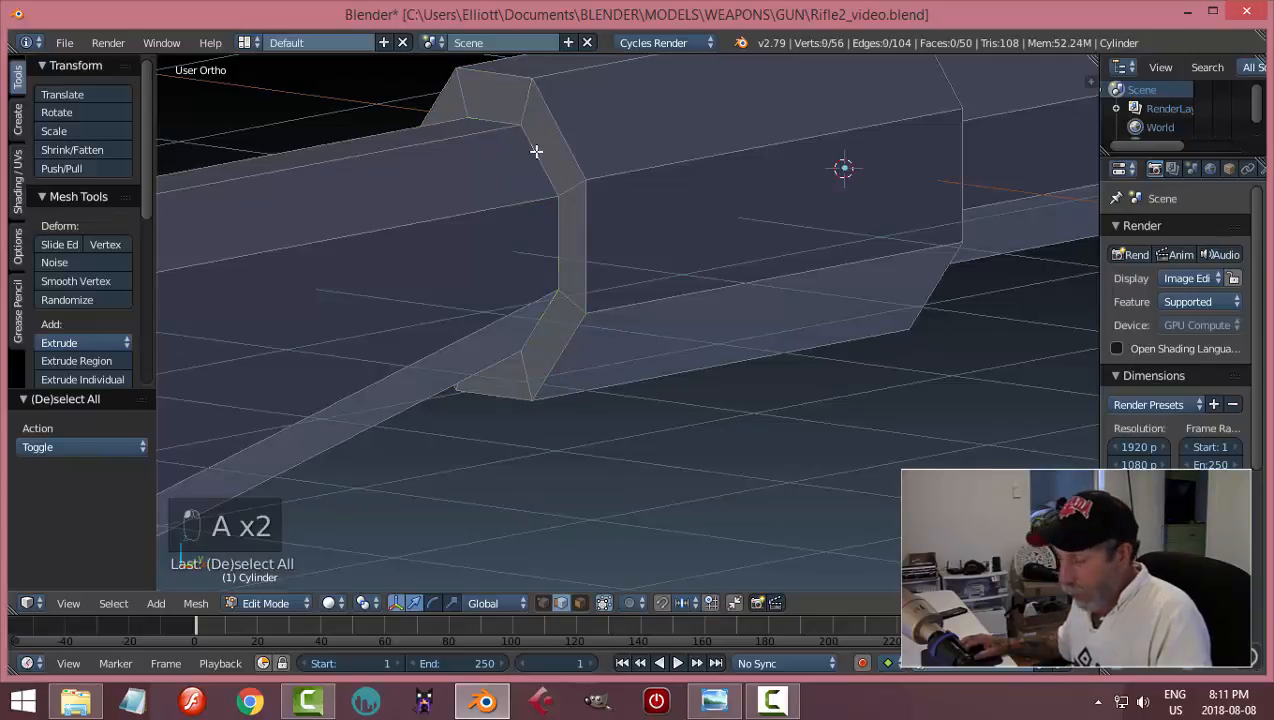
alt+right_click(536, 151)
mouse_move(651, 223)
middle_down()
mouse_move(631, 188)
mouse_move(648, 205)
middle_up()
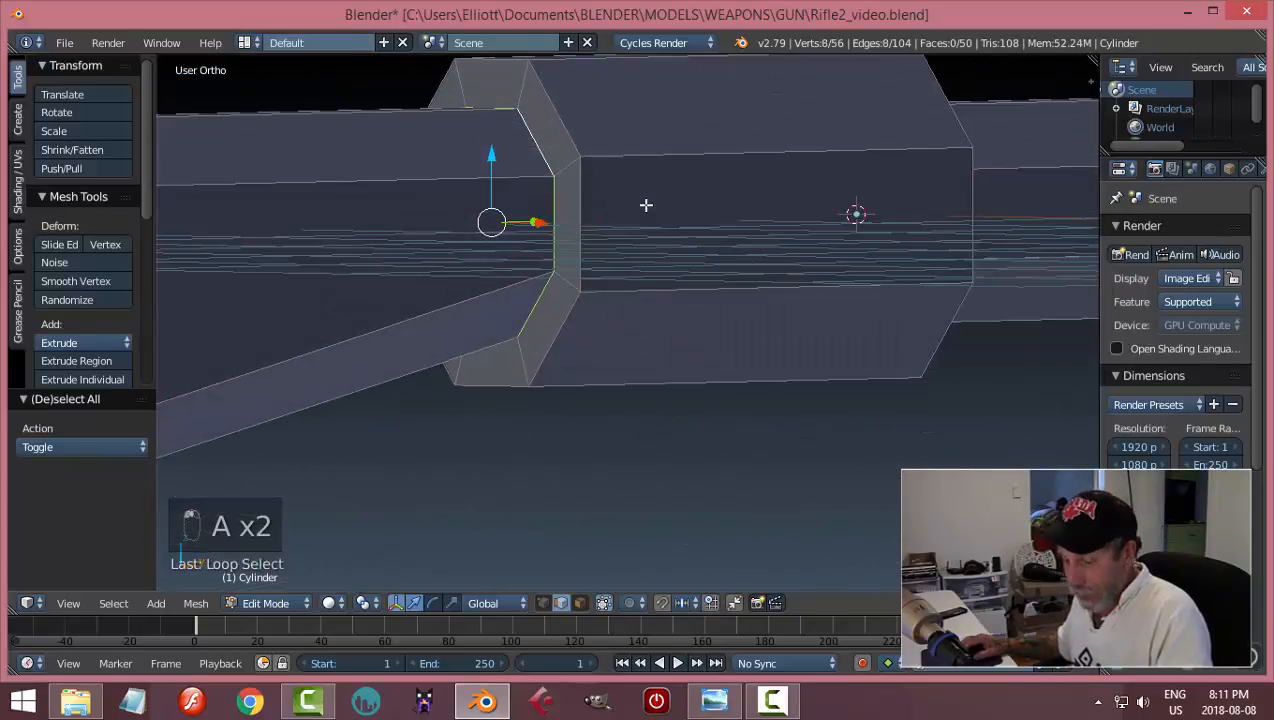
key(a)
- Bevel the receiver's outer rear edge ring with one segment to match the chamfered corners in the reference, and clear the selection
alt+right_click(583, 183)
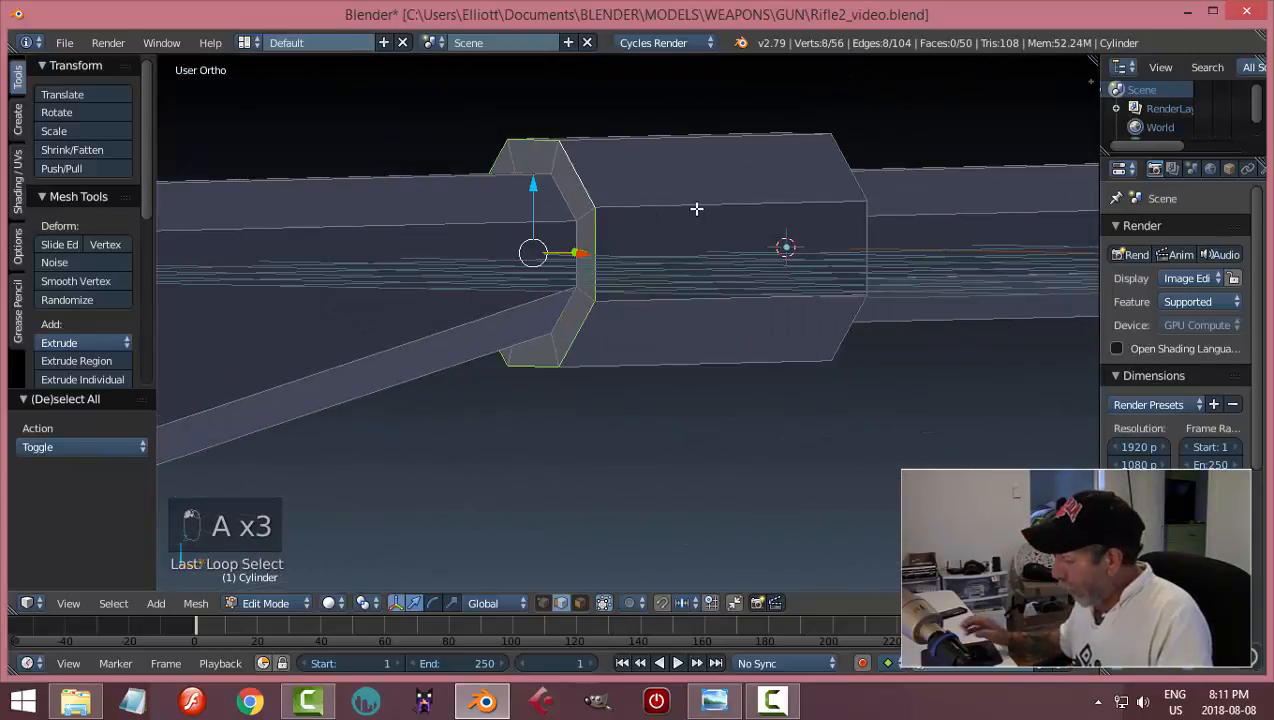
key(KP_3)
key(z)
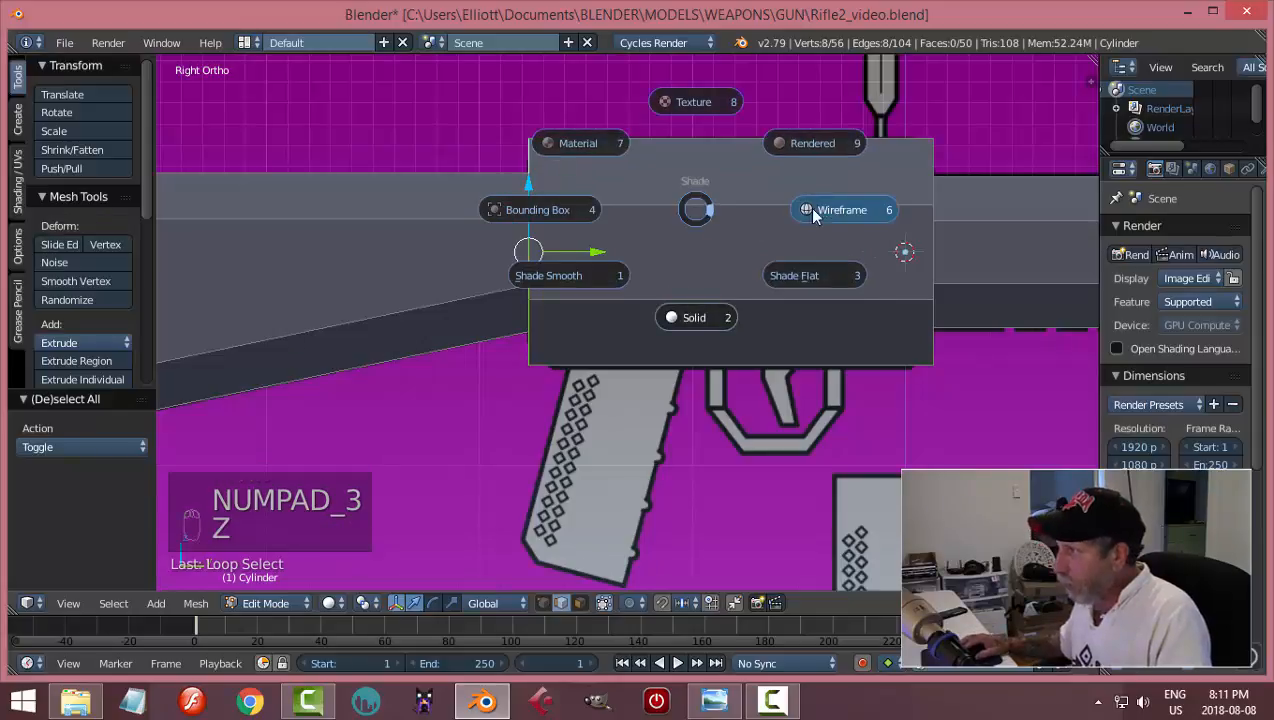
click(808, 207)
scroll(627, 299, up, 3)
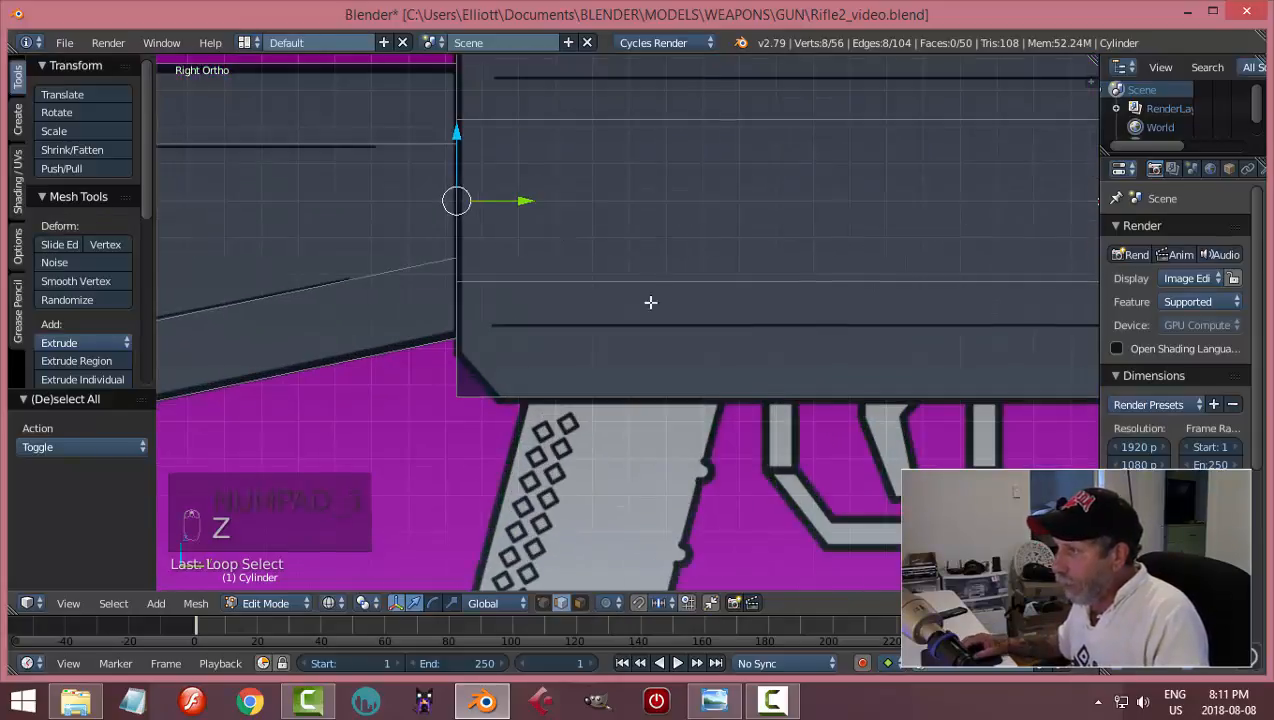
scroll(640, 300, down, 2)
key(ctrl+b)
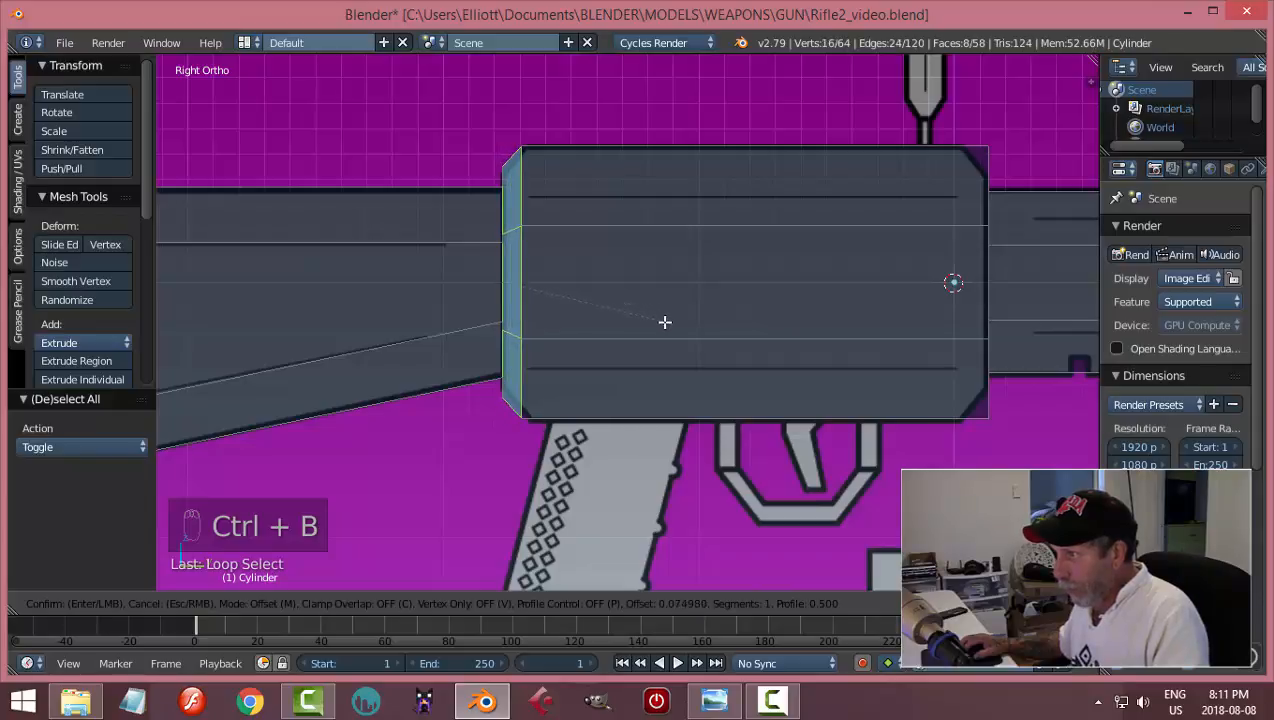
click(667, 324)
key(a)
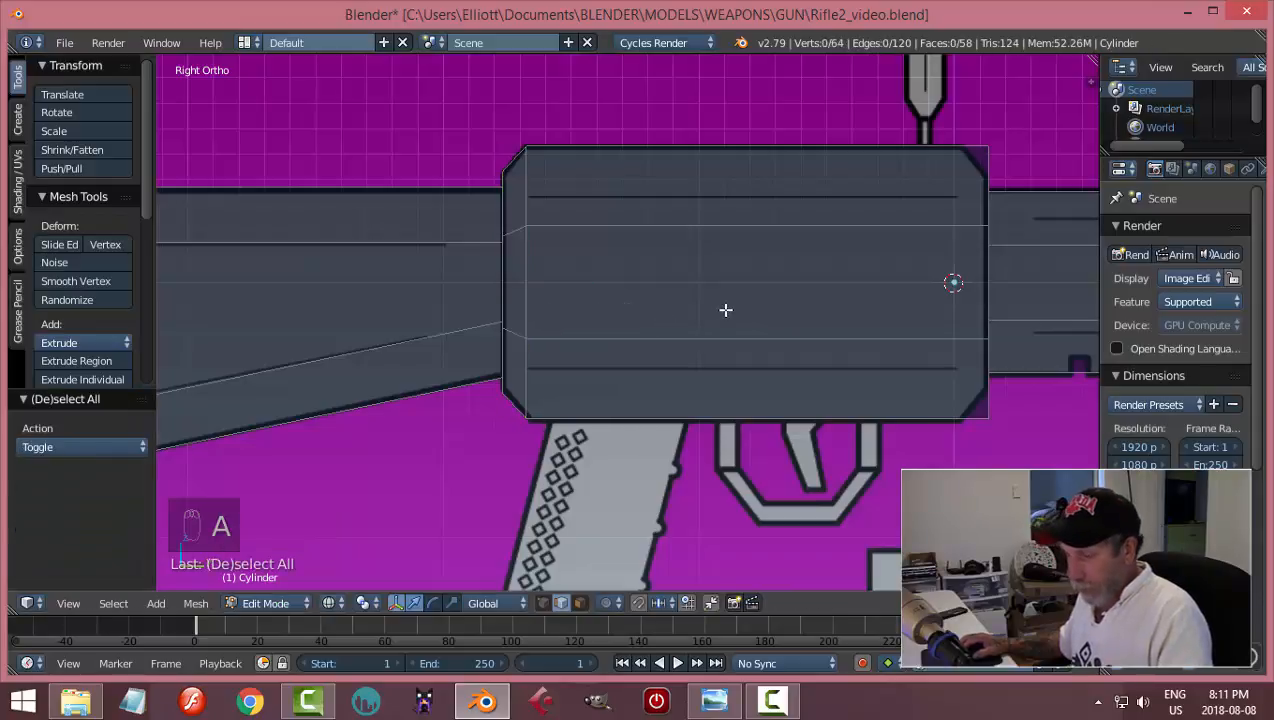
- Inspect the bevelled rear end in solid shading from a 3D angle, returning to wireframe in the right orthographic view
key(z)
click(726, 418)
mouse_move(726, 418)
middle_down()
mouse_move(643, 330)
mouse_move(742, 344)
mouse_move(810, 336)
mouse_move(525, 373)
mouse_move(822, 337)
middle_up()
key(KP_3)
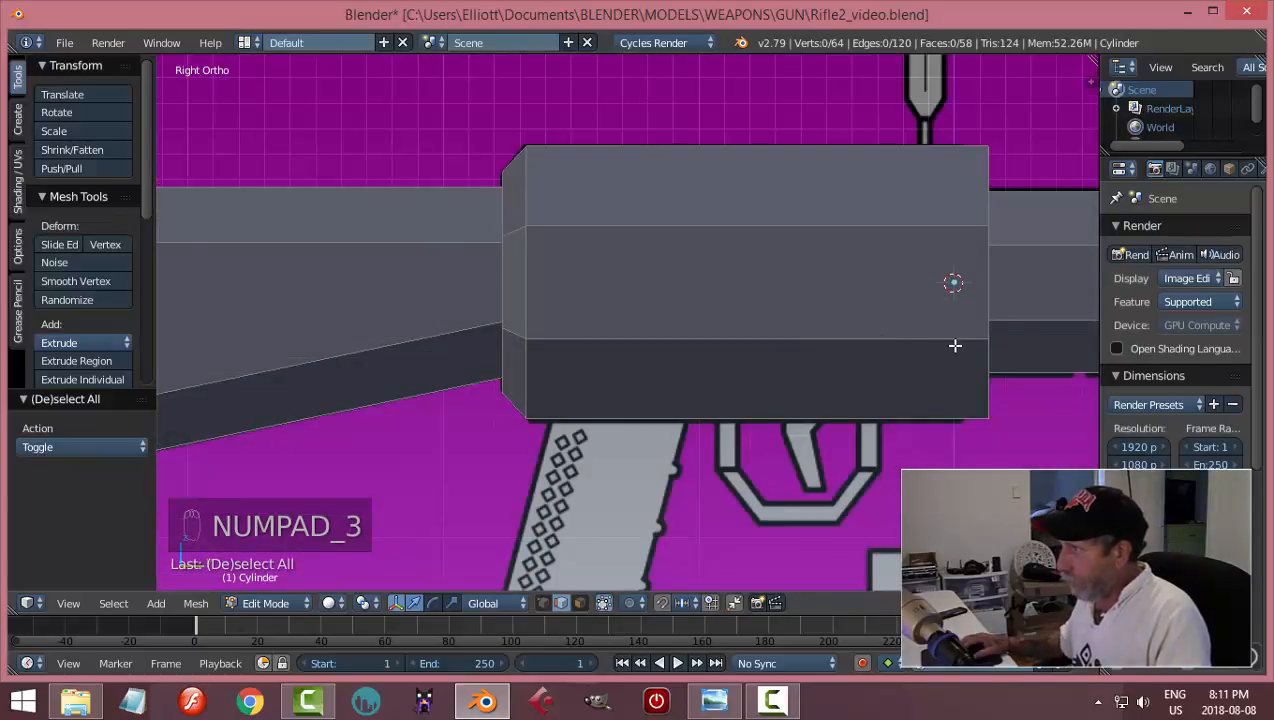
shift+middle_drag(953, 341, 659, 359)
key(z)
click(802, 361)
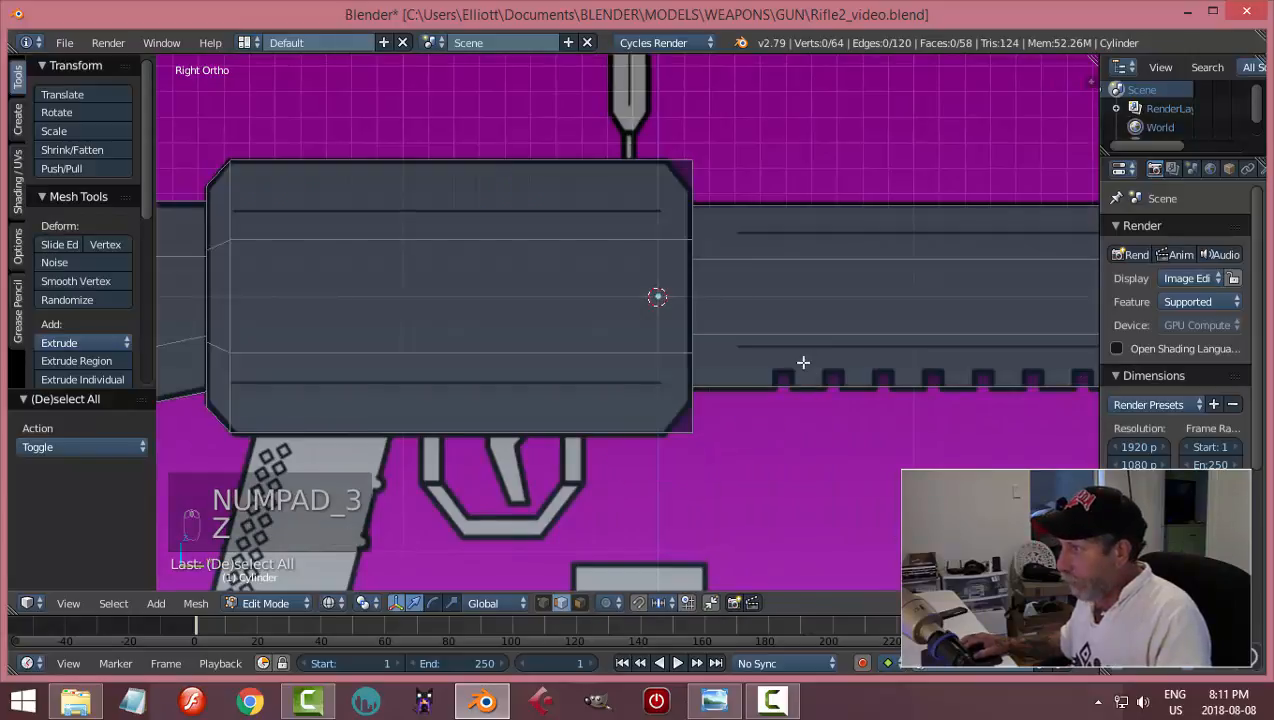
- Bevel the receiver's outer front edge ring with one segment to match the reference's chamfered front corners, and clear the selection
shift+middle_drag(800, 319, 685, 359)
scroll(685, 359, up, 2)
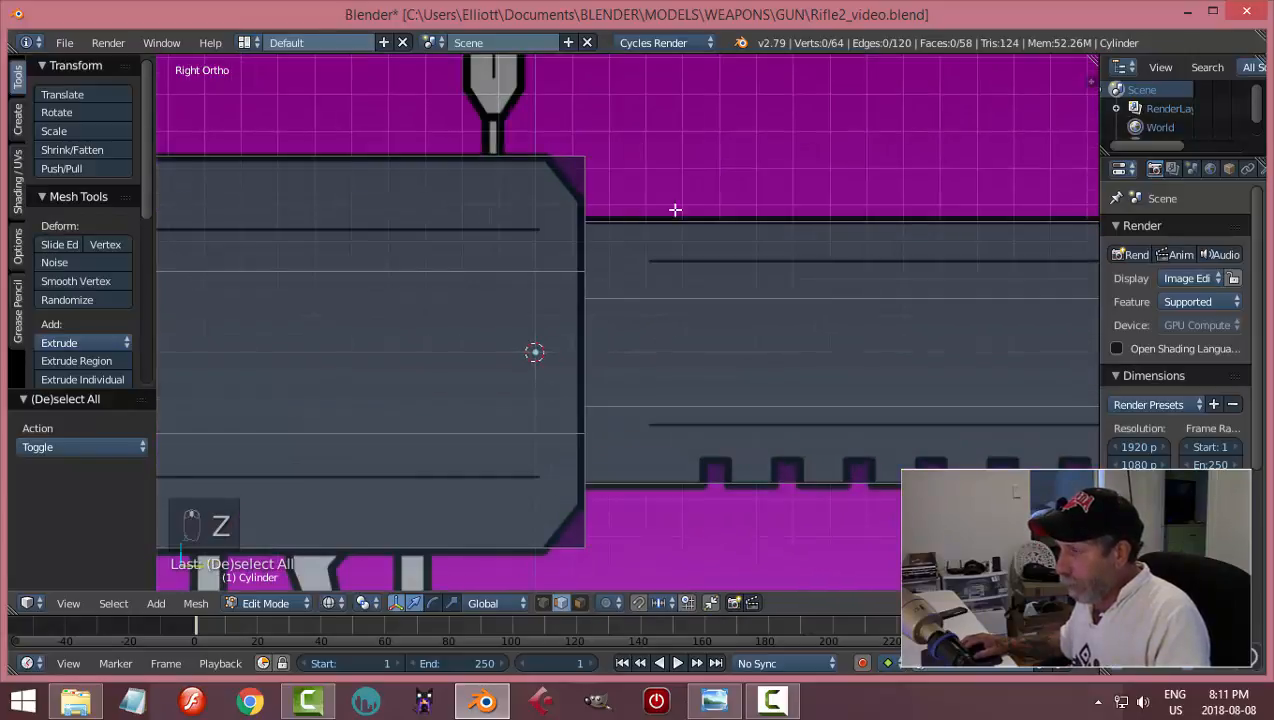
middle_drag(675, 209, 611, 154)
alt+click(610, 147)
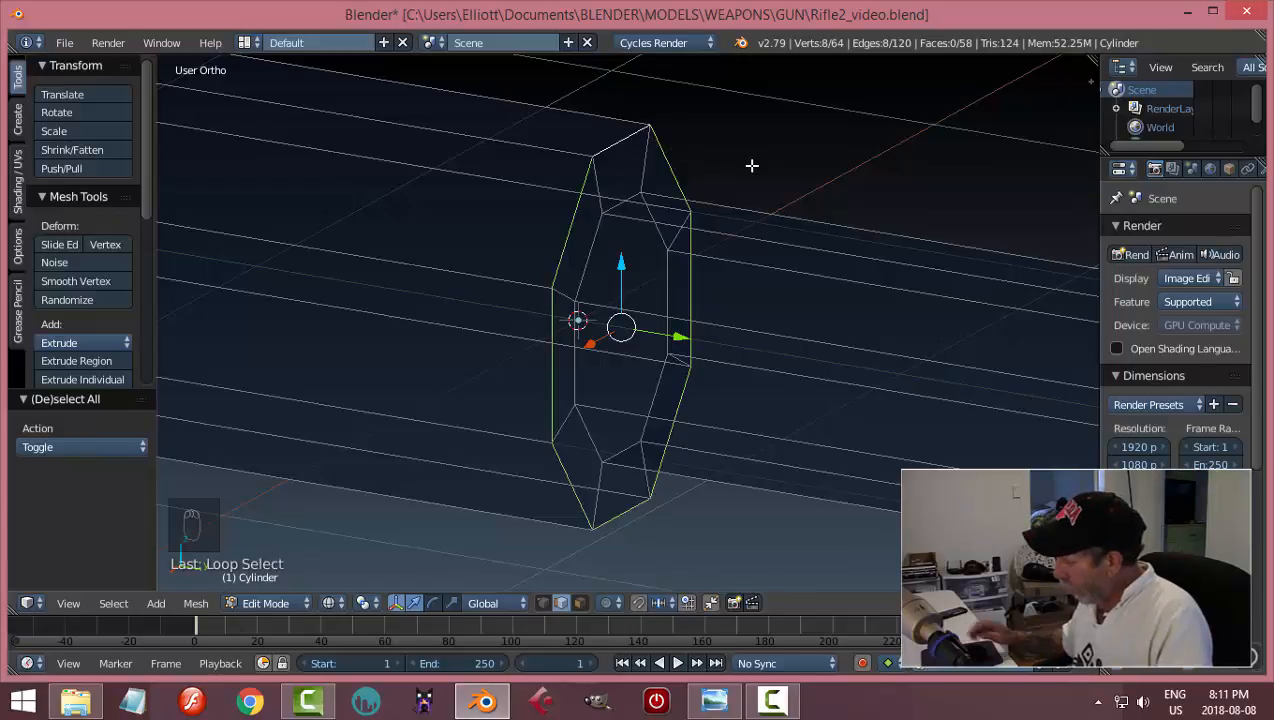
key(KP_3)
key(ctrl+b)
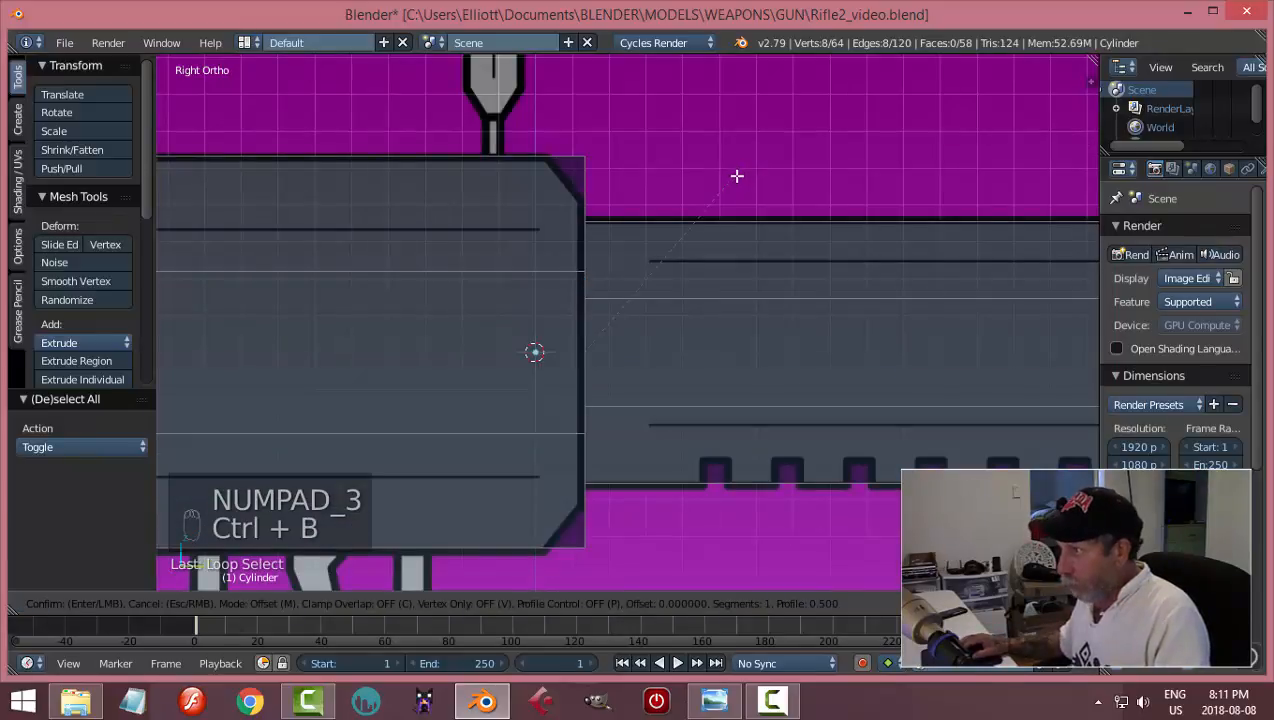
click(816, 199)
key(a)
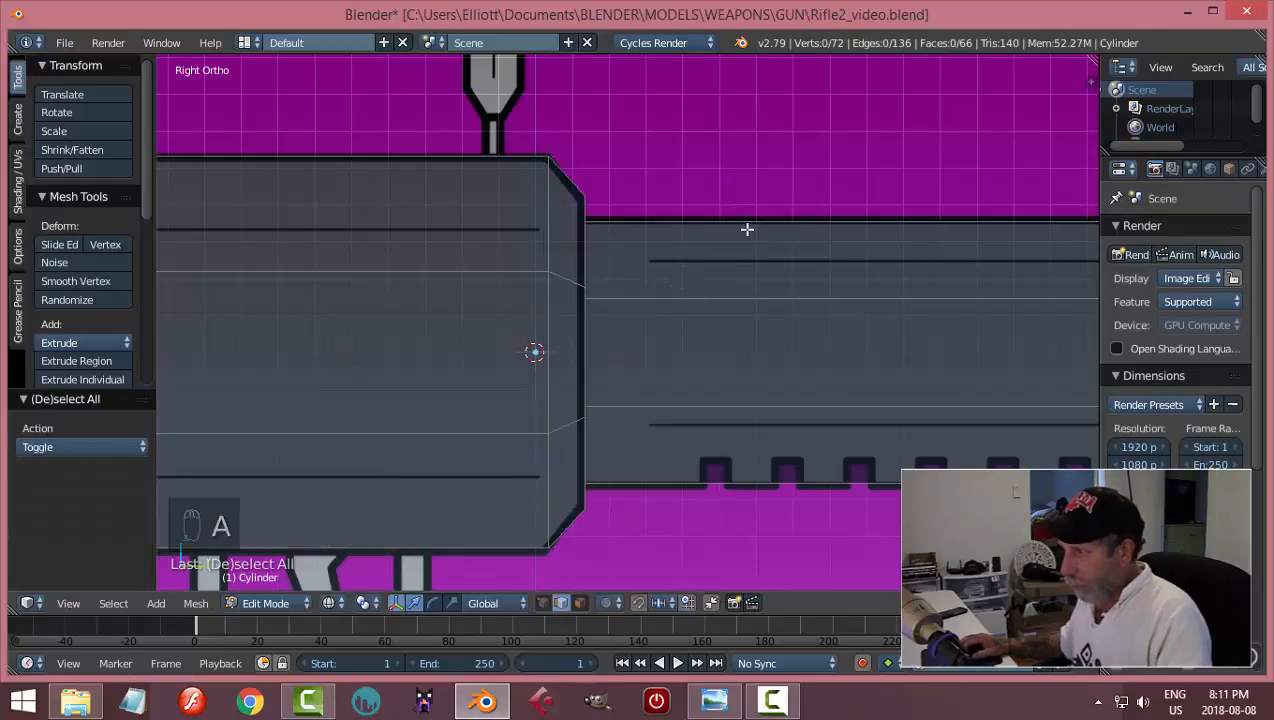
- Return to Object Mode and show the whole rifle body in solid shading from a 3D angle
key(Tab)
click(615, 234)
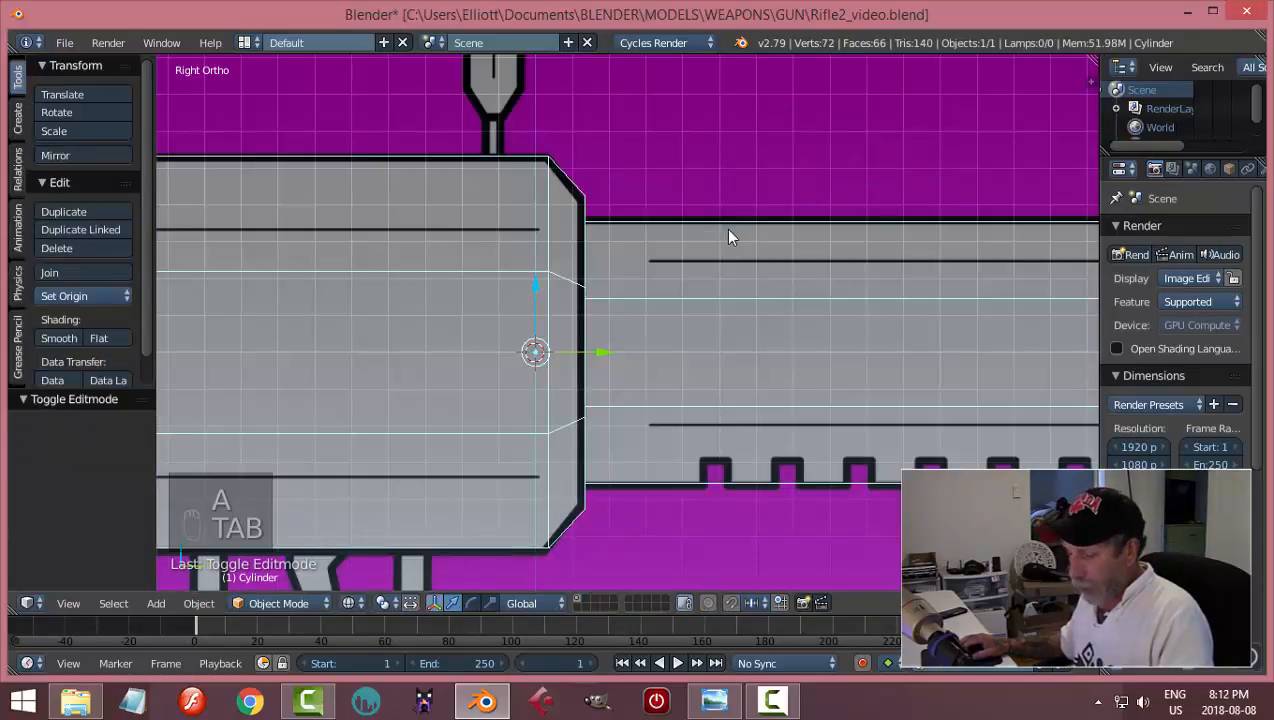
key(z)
click(719, 337)
middle_drag(790, 316, 745, 341)
scroll(775, 326, down, 4)
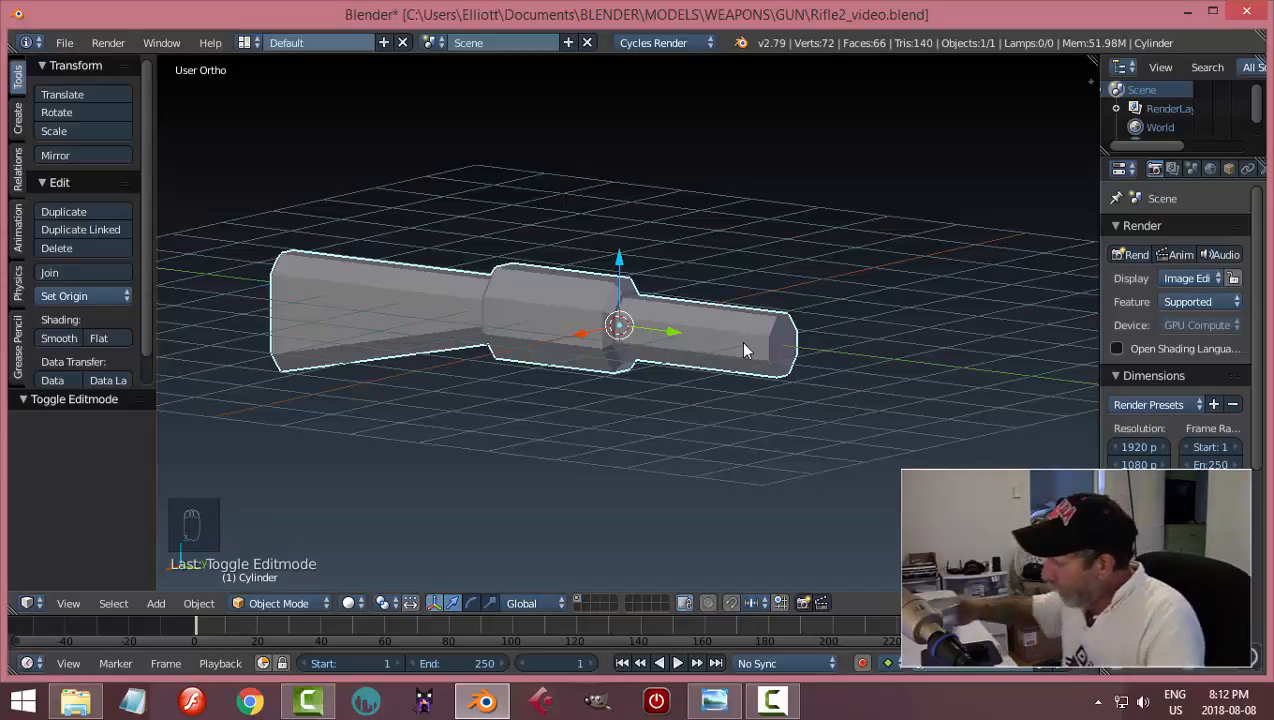
- Collapse the background image settings and turn off the grid floor in the viewport's display settings
key(n)
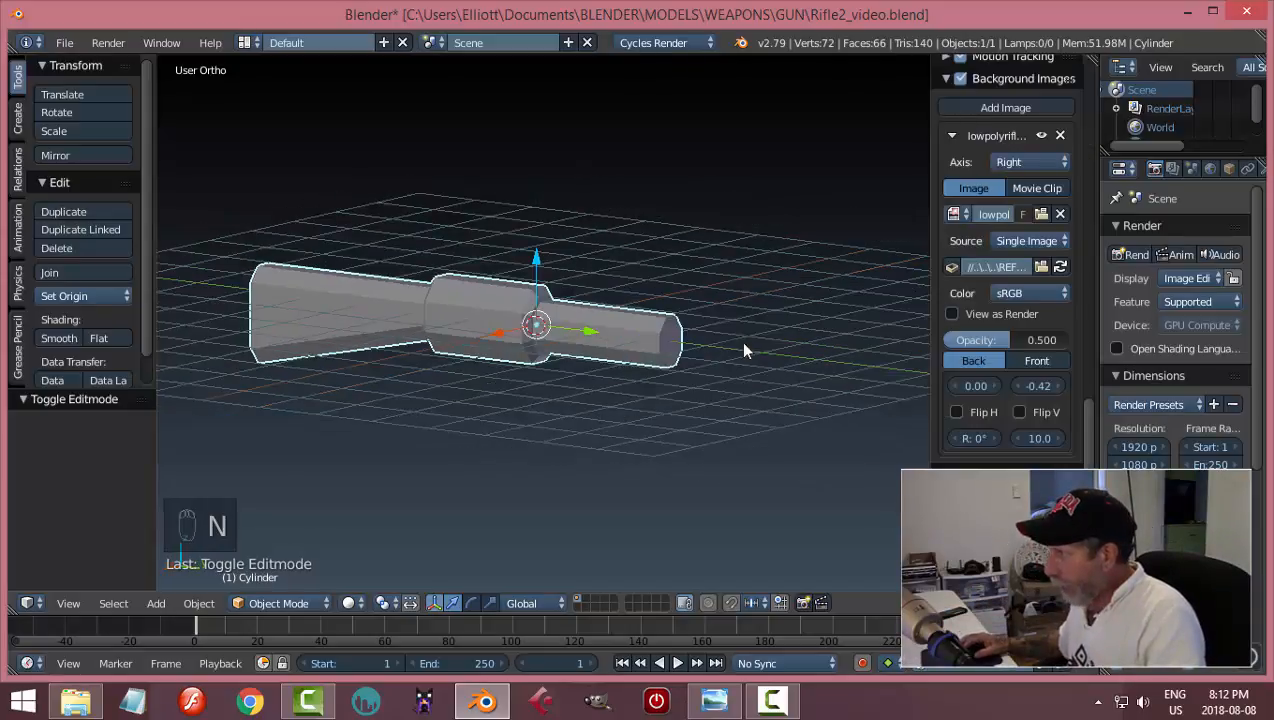
scroll(1036, 292, up, 4)
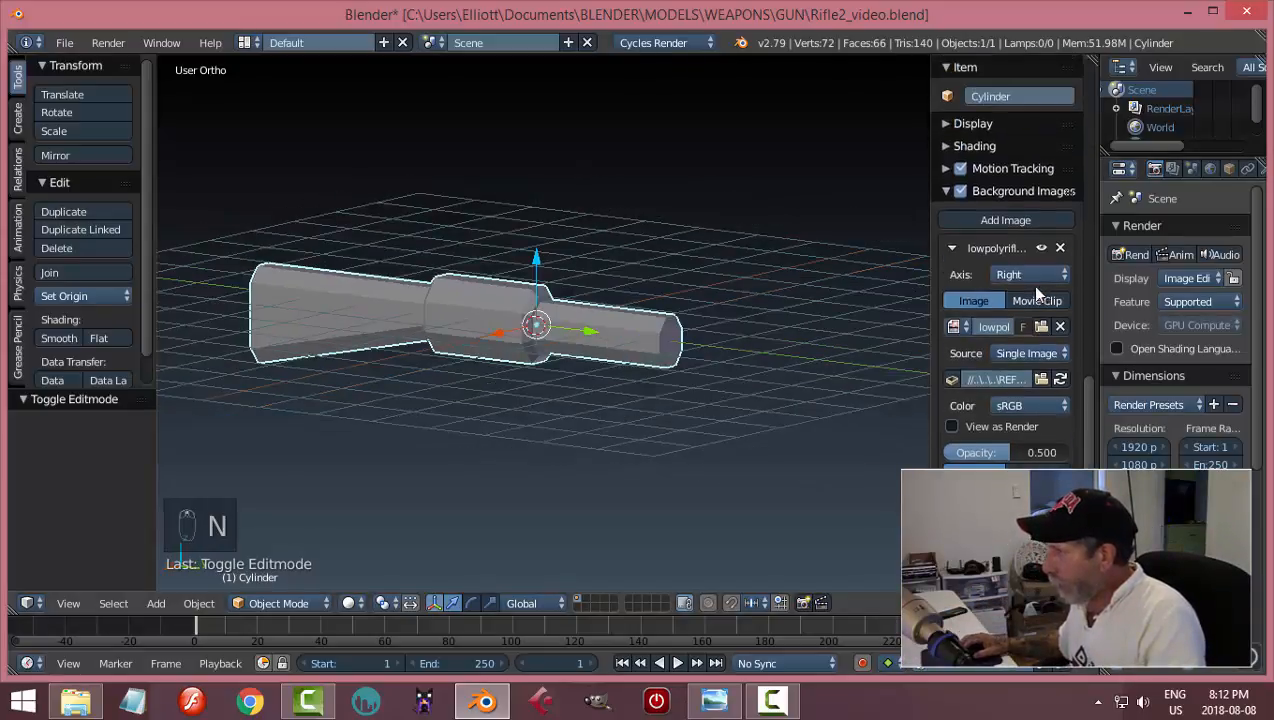
click(940, 191)
click(945, 123)
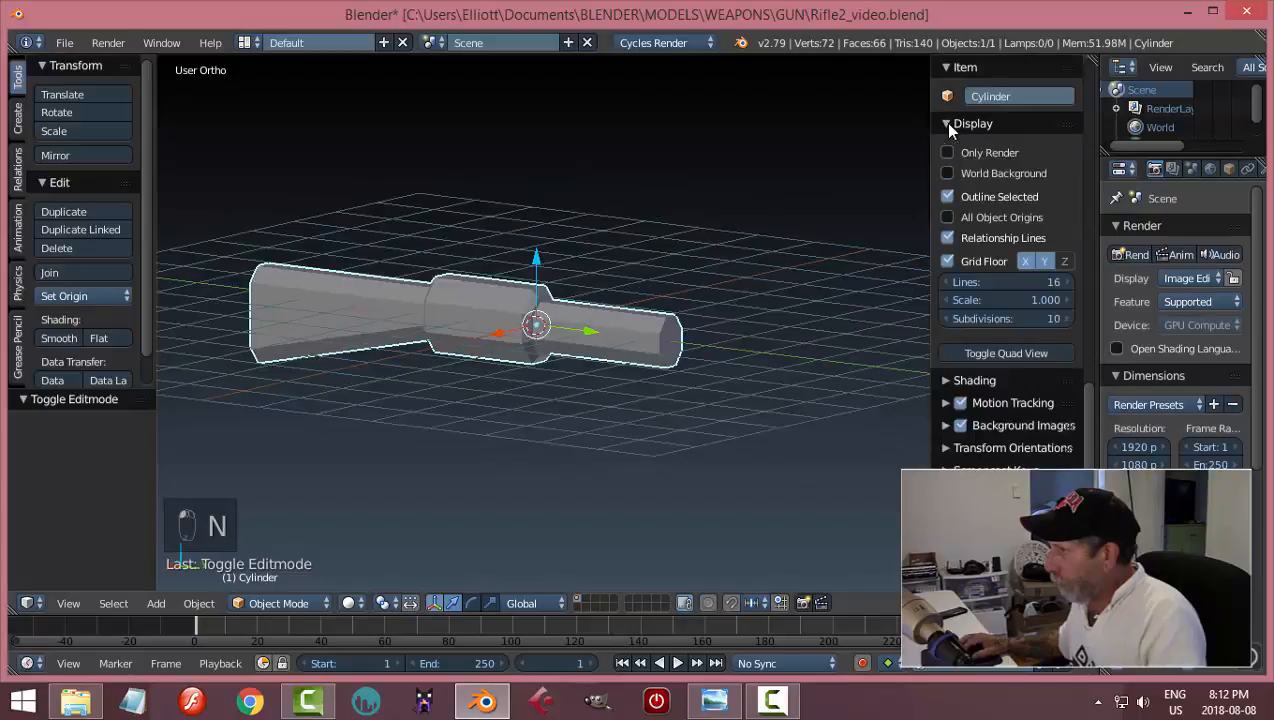
click(947, 261)
key(n)
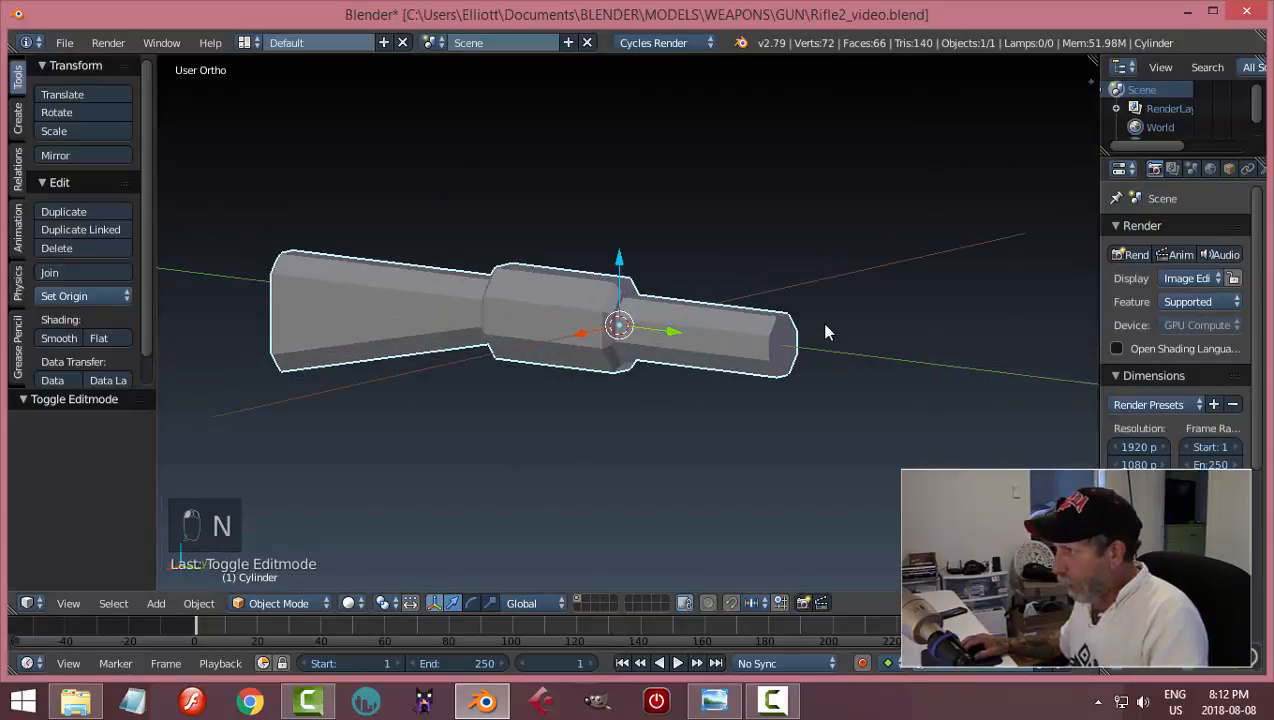
- Compare the handguard's front end with the barrel in the reference, and enter Edit Mode on the rifle body with face selection
middle_drag(820, 321, 631, 370)
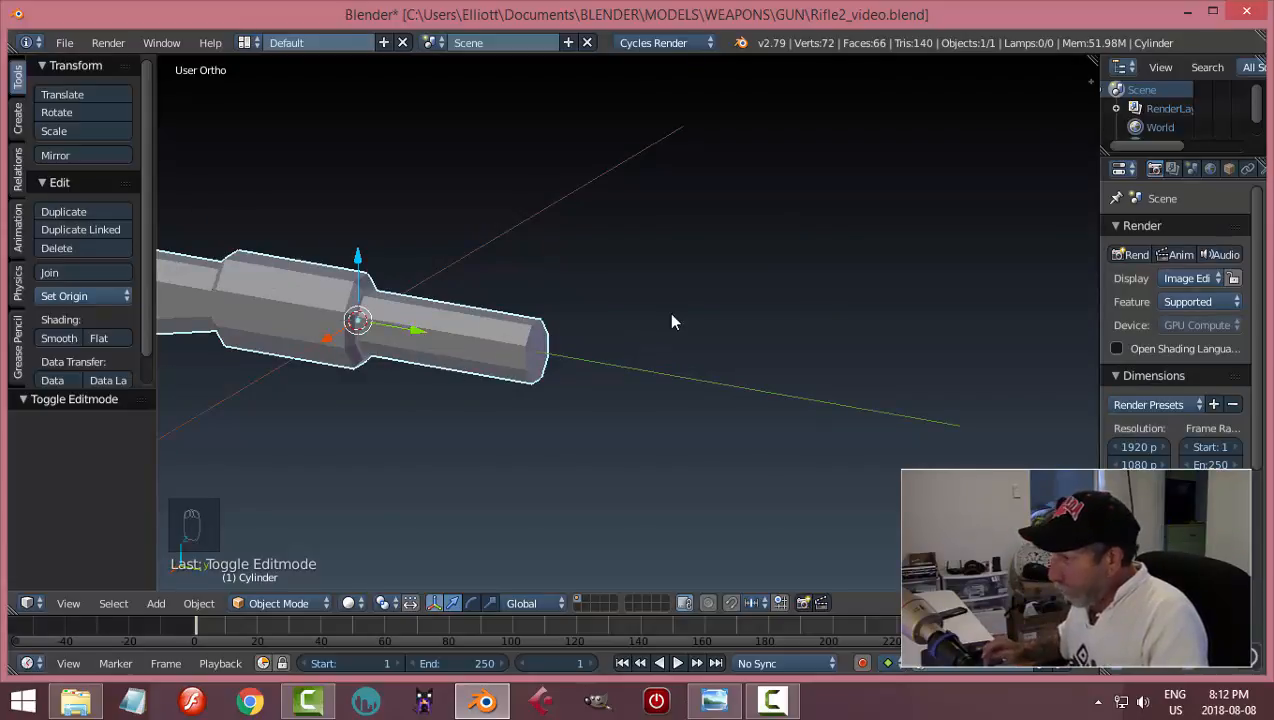
key(KP_3)
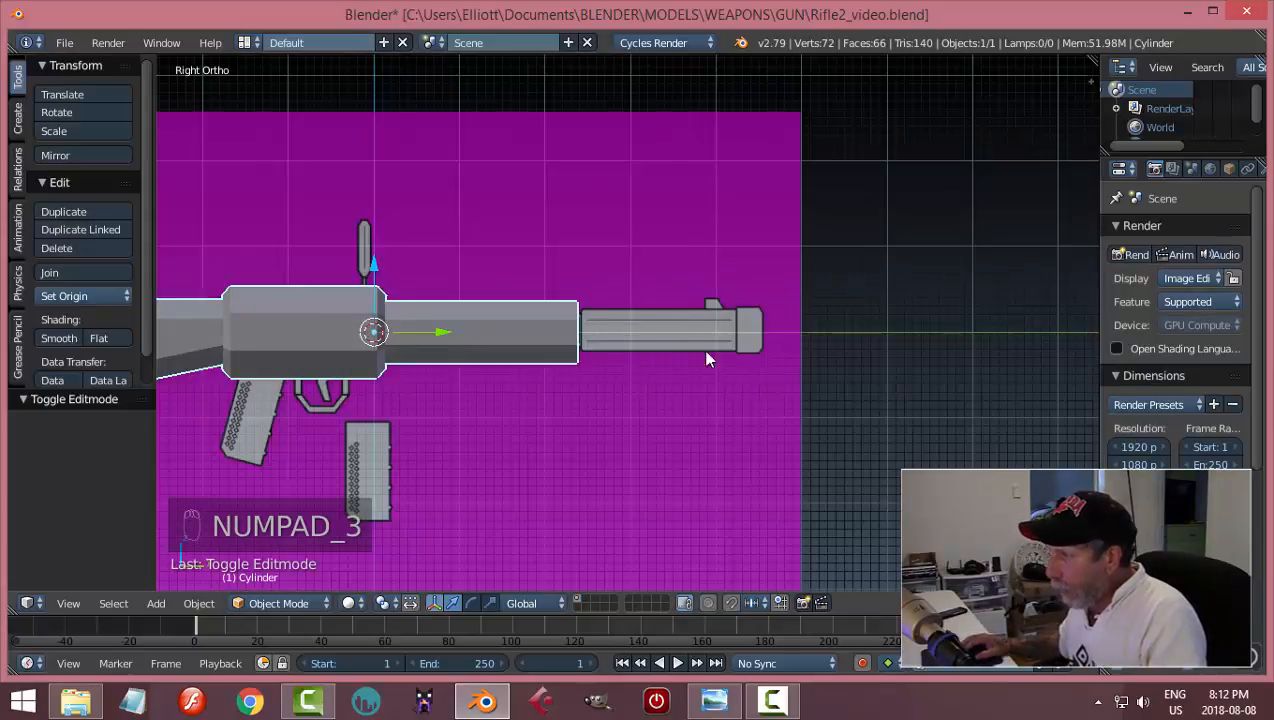
scroll(697, 337, up, 2)
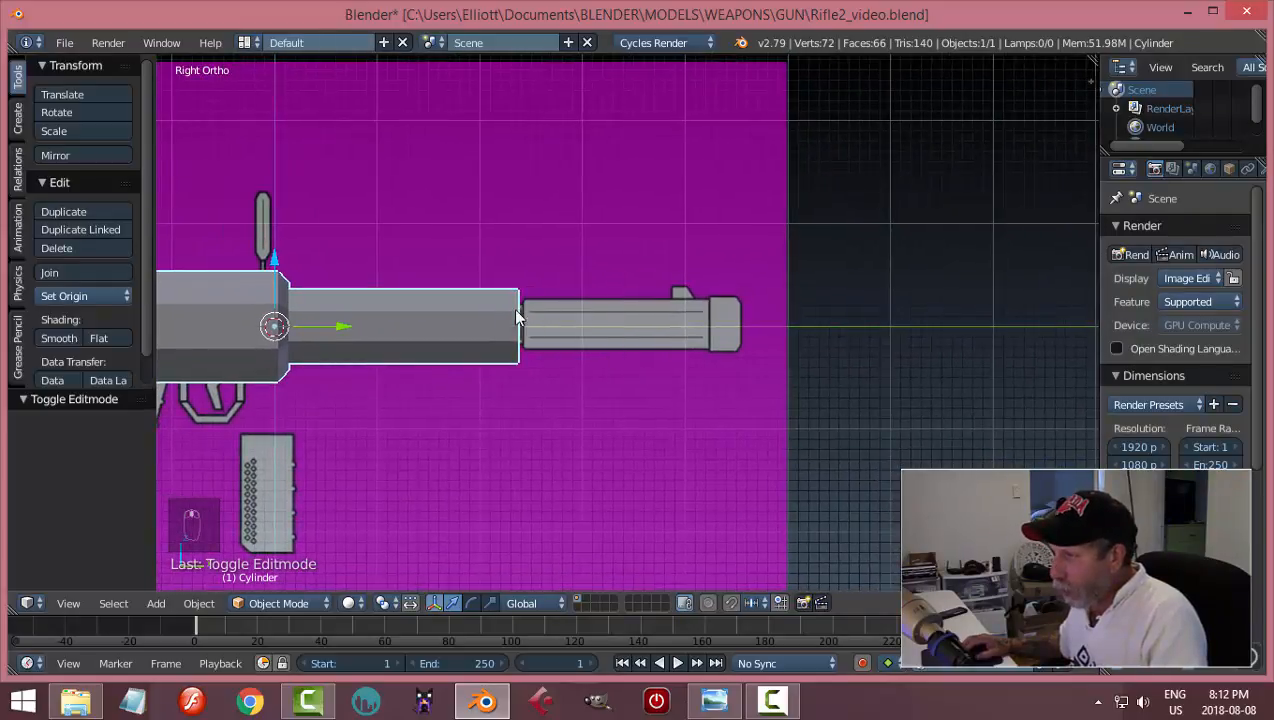
middle_drag(647, 337, 449, 336)
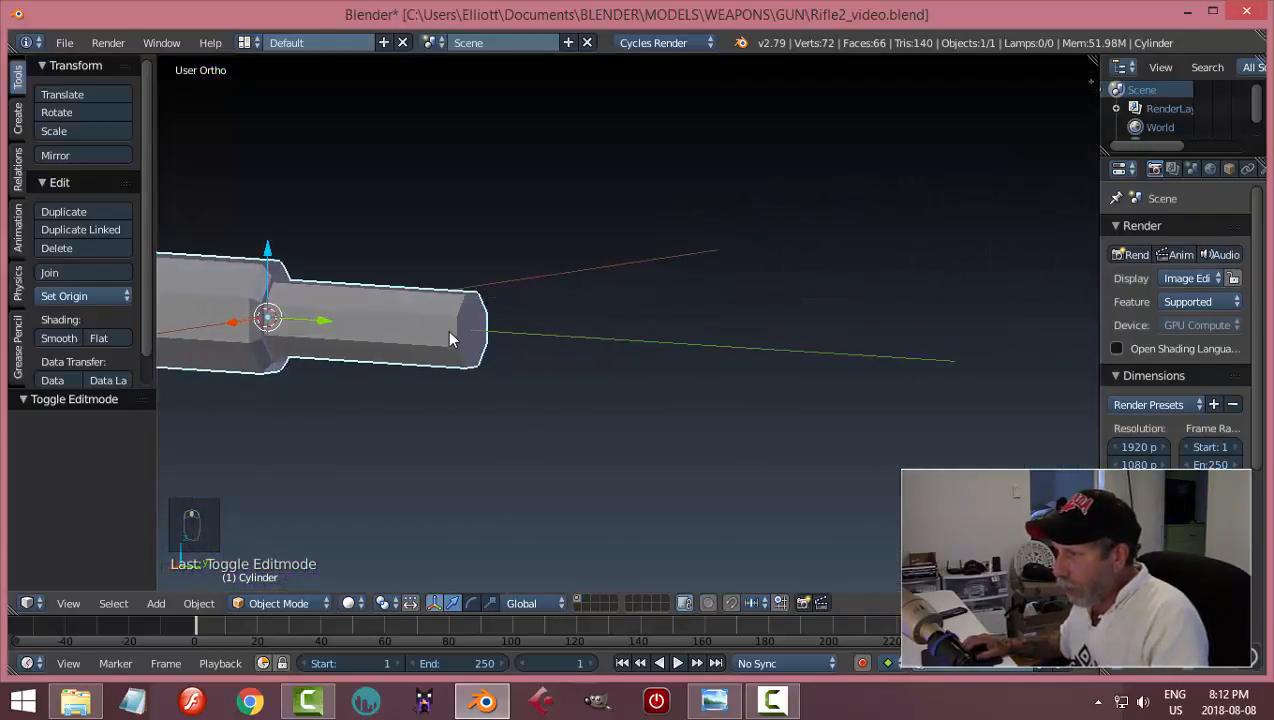
key(Tab)
click(575, 331)
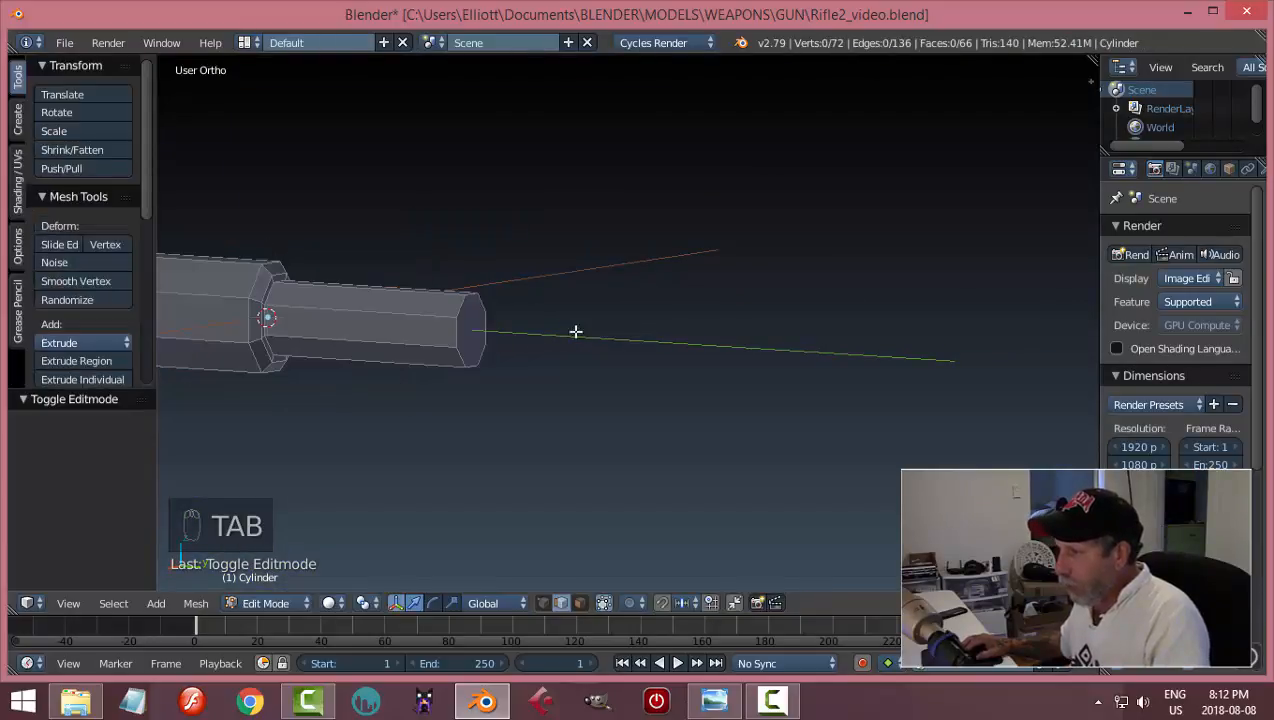
key(ctrl+Tab)
click(486, 372)
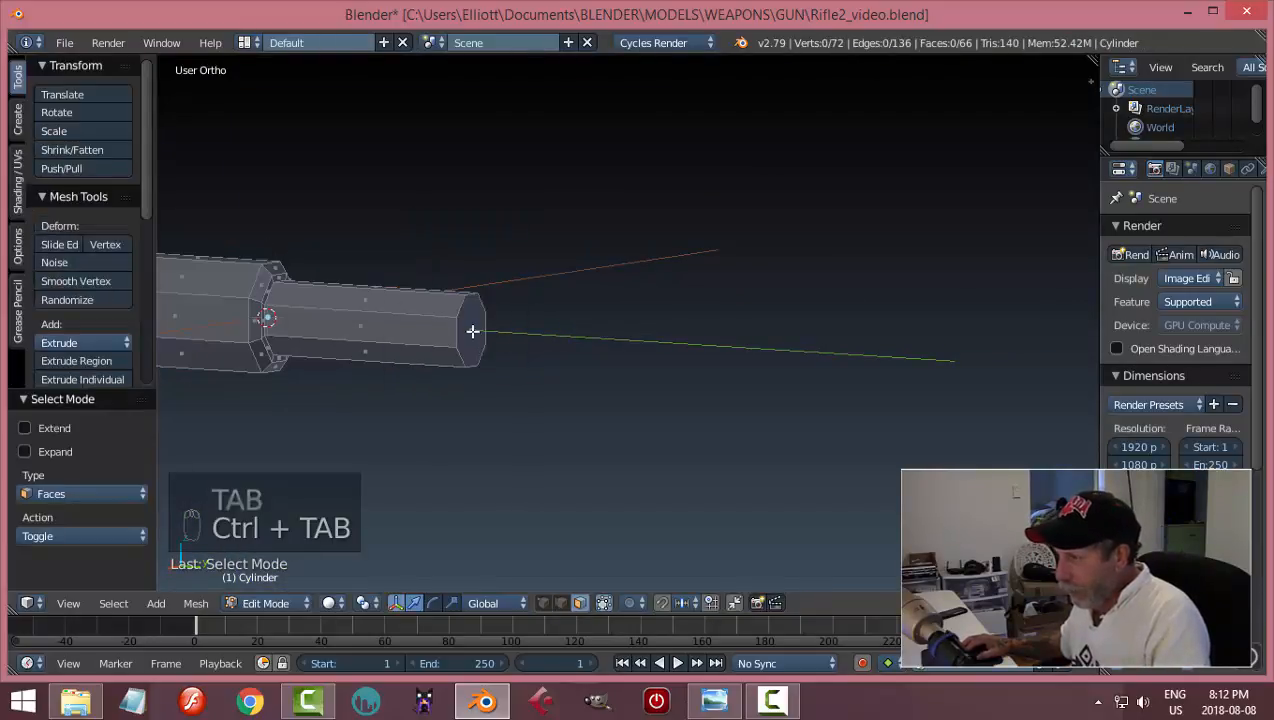
- Snap the 3D cursor to the handguard's front end face, clear the selection and return to Object Mode
right_click(473, 331)
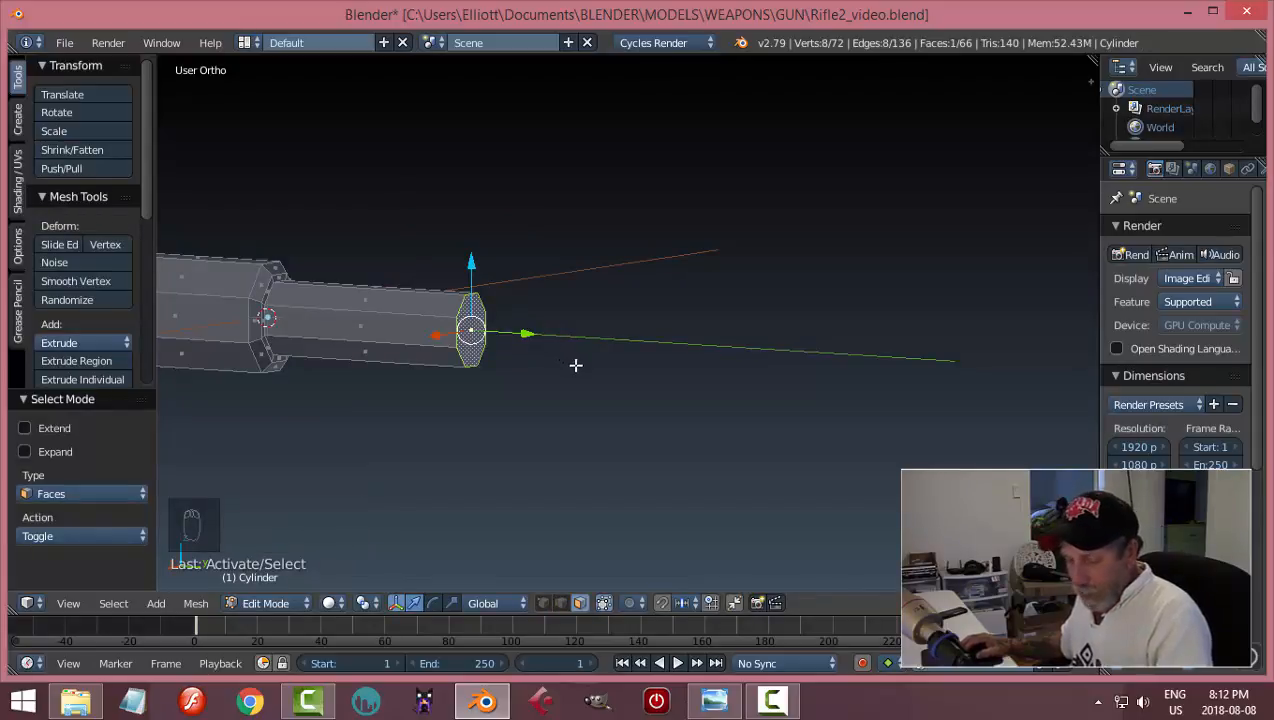
key(shift+s)
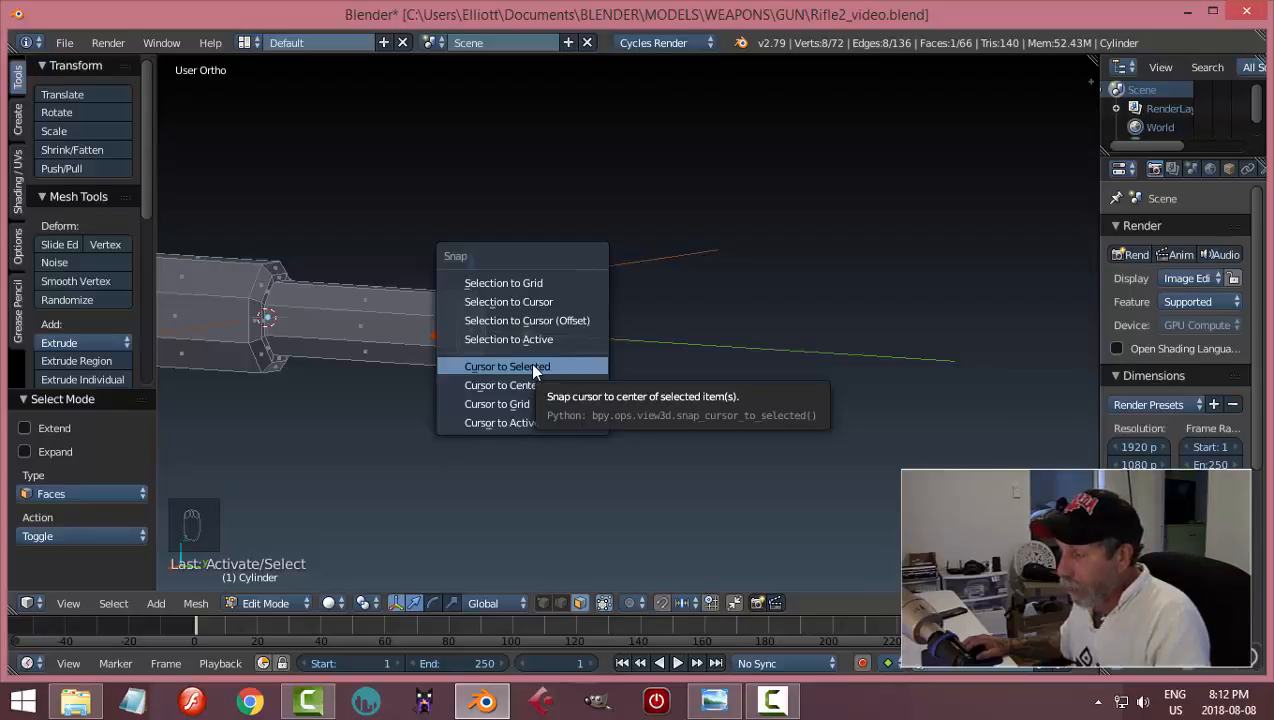
click(530, 366)
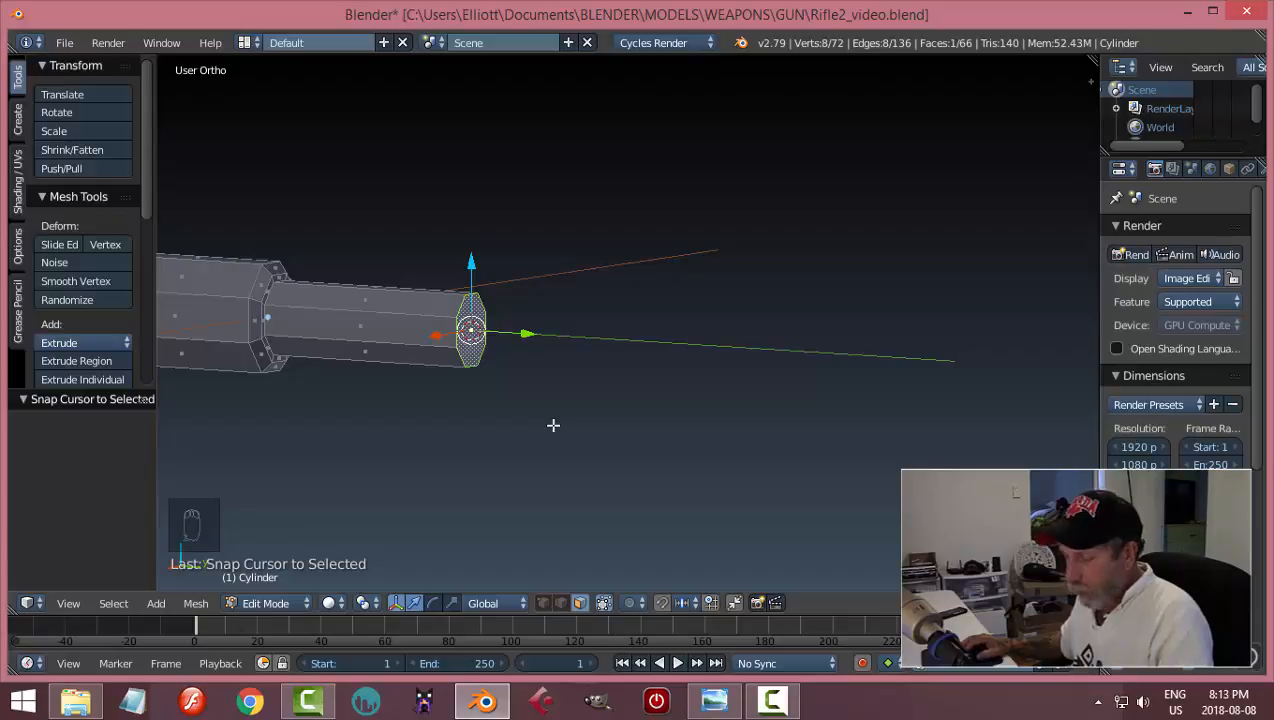
key(a)
key(Tab)
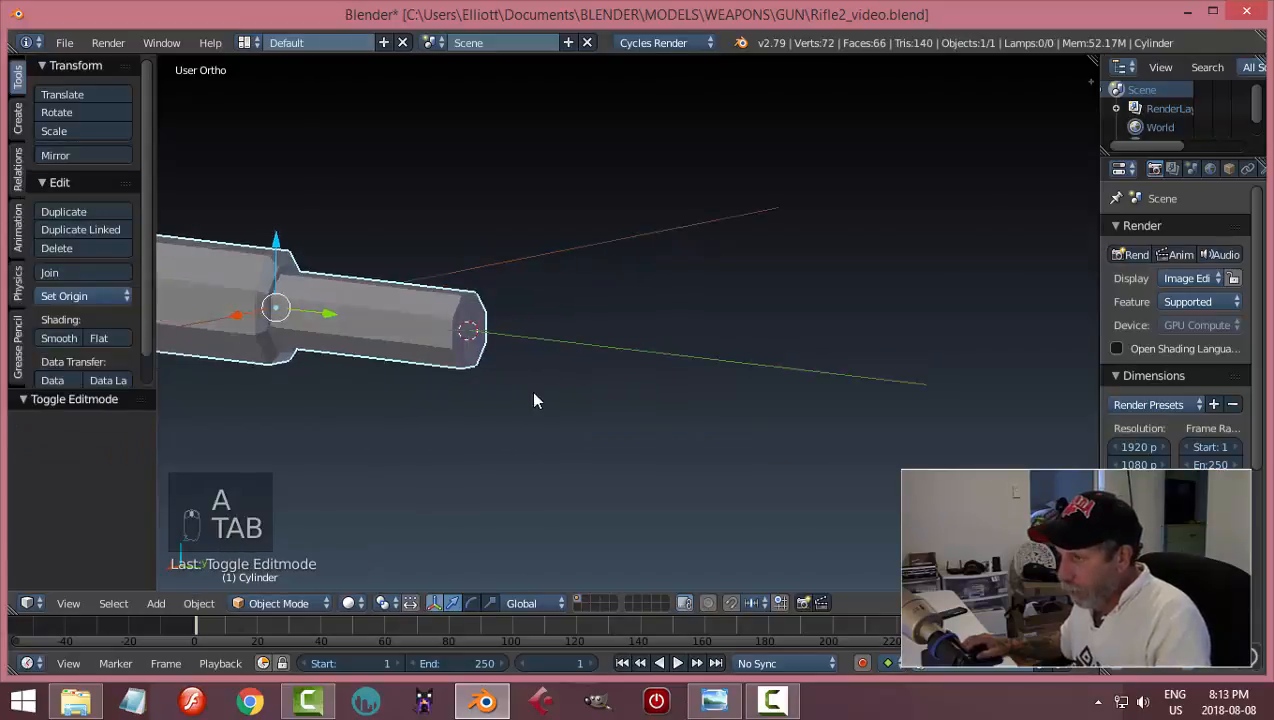
- Place the 3D cursor at several free spots around the rifle, ending beside the receiver, away from the body
middle_drag(534, 400, 567, 350)
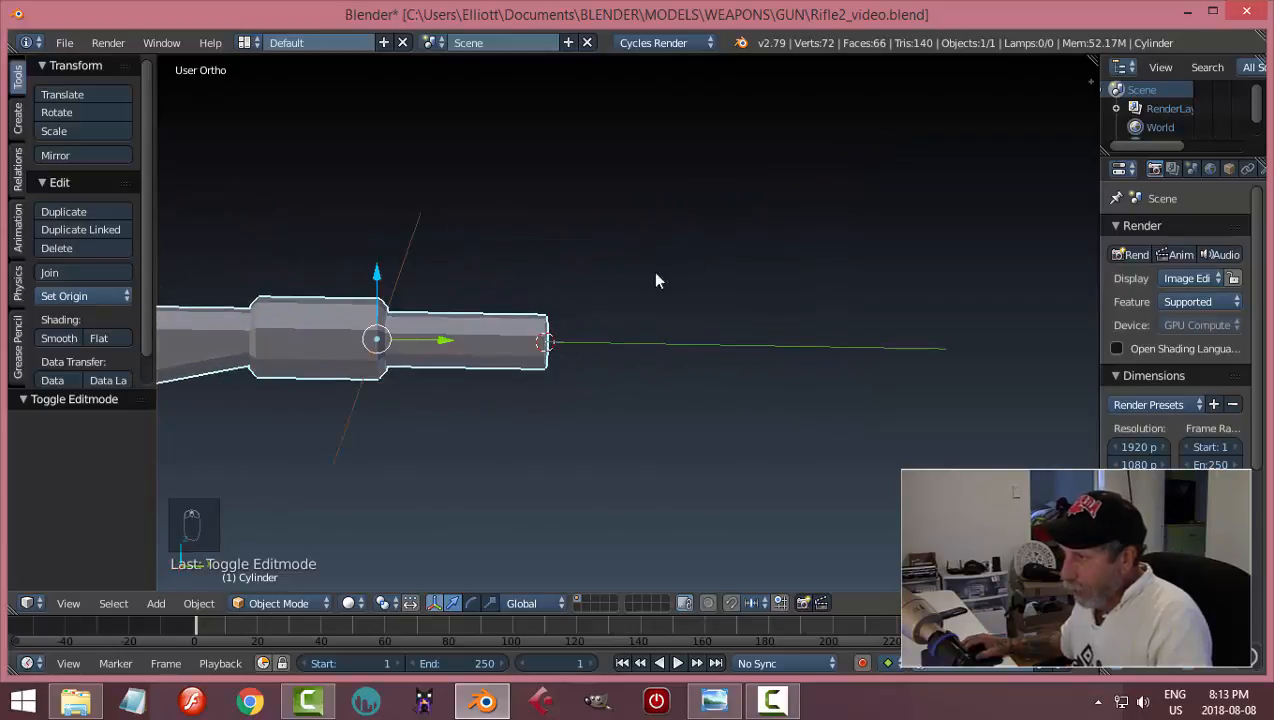
click(700, 241)
middle_drag(754, 420, 575, 433)
click(596, 167)
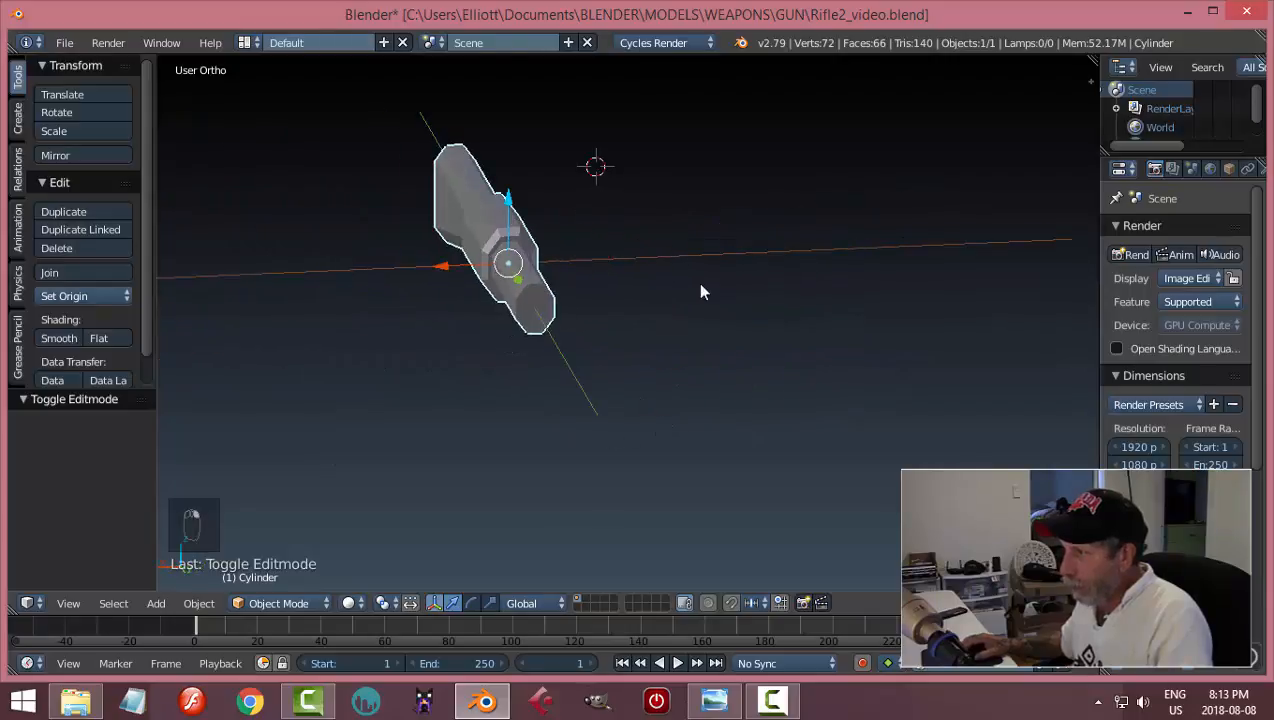
click(329, 315)
middle_drag(432, 441, 484, 452)
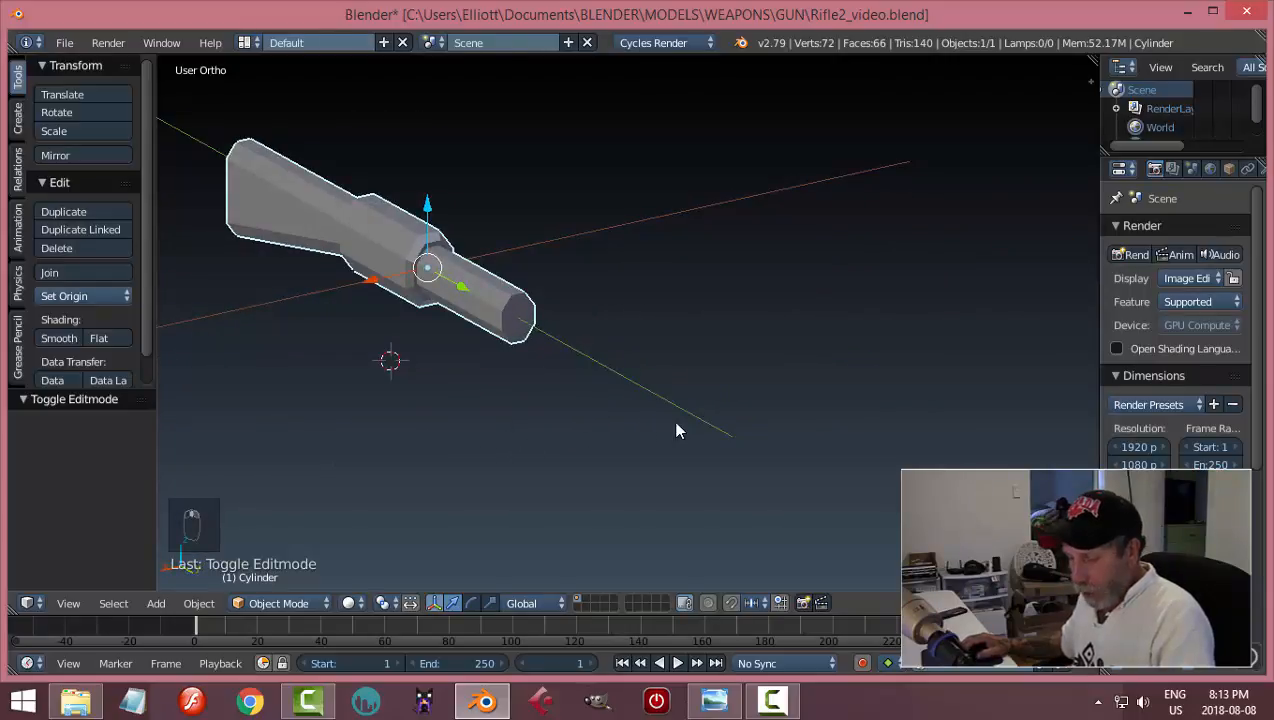
- Try adding an 8-vertex cylinder at the off-axis 3D cursor, and delete it
key(shift+a)
mouse_move(667, 386)
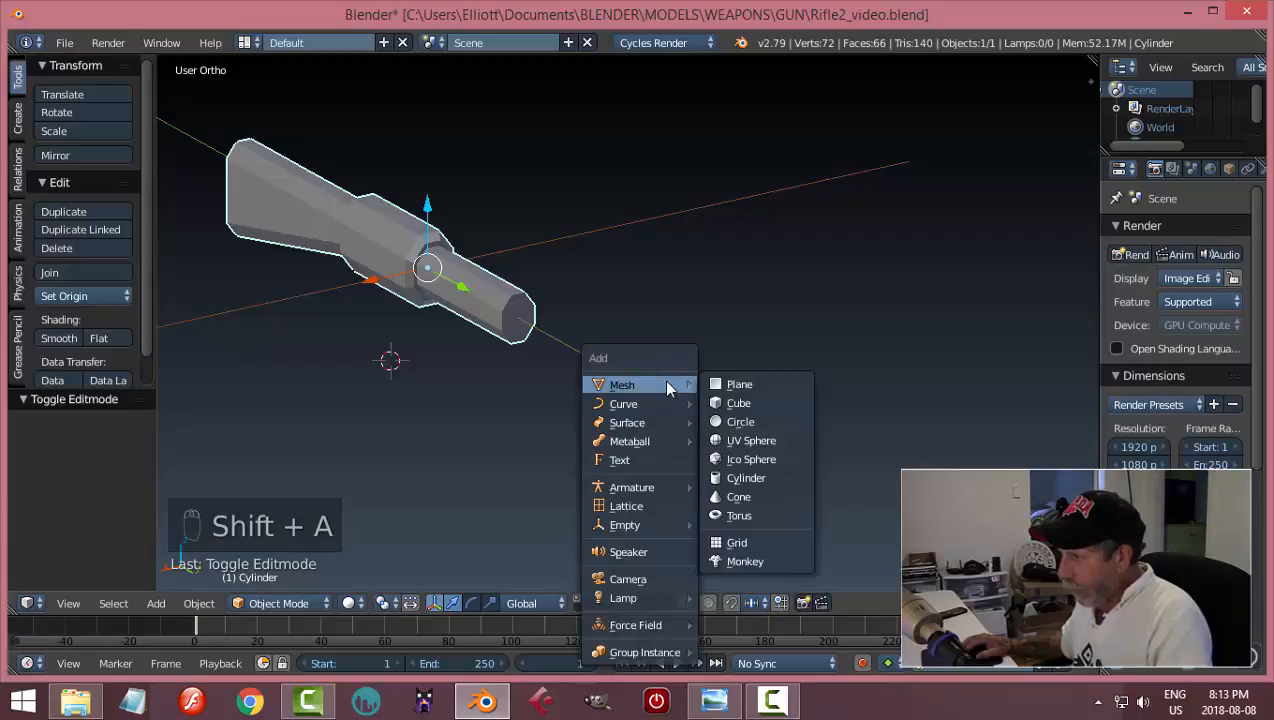
click(768, 476)
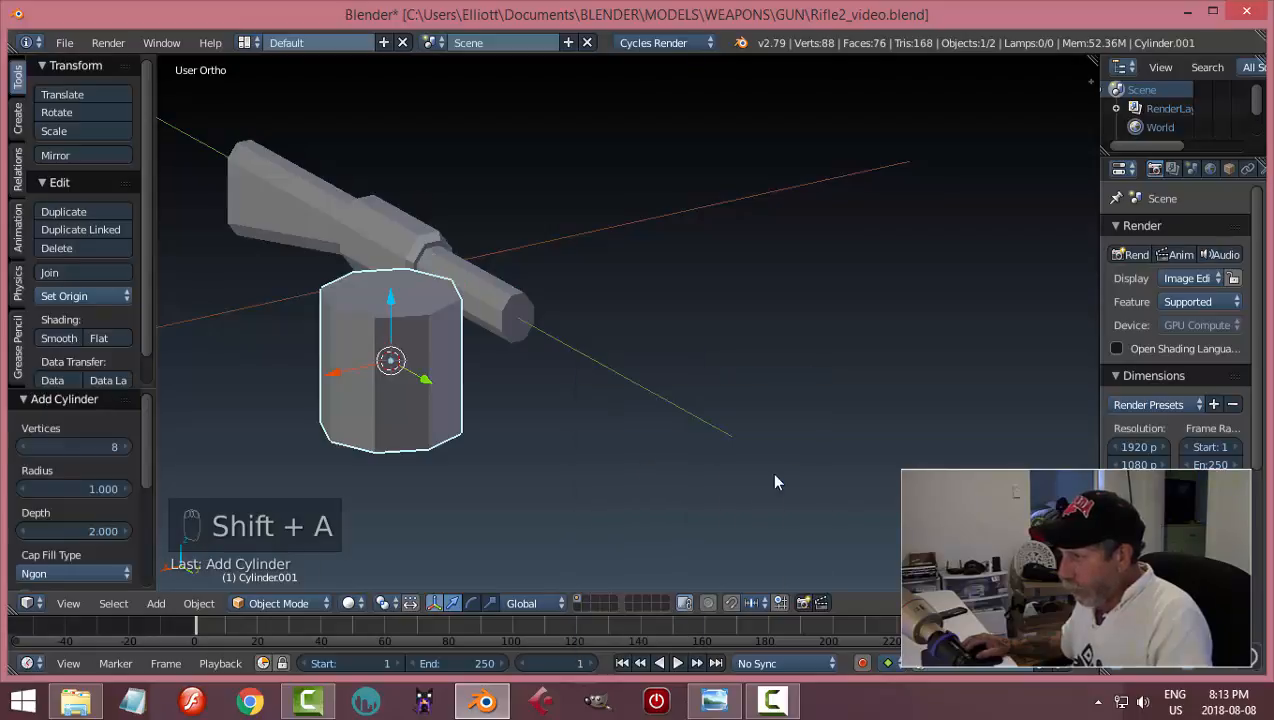
key(x)
click(571, 380)
- Snap the 3D cursor to the rifle handguard's front end face in Edit Mode, clear the selection and return to Object Mode
right_click(535, 330)
key(Tab)
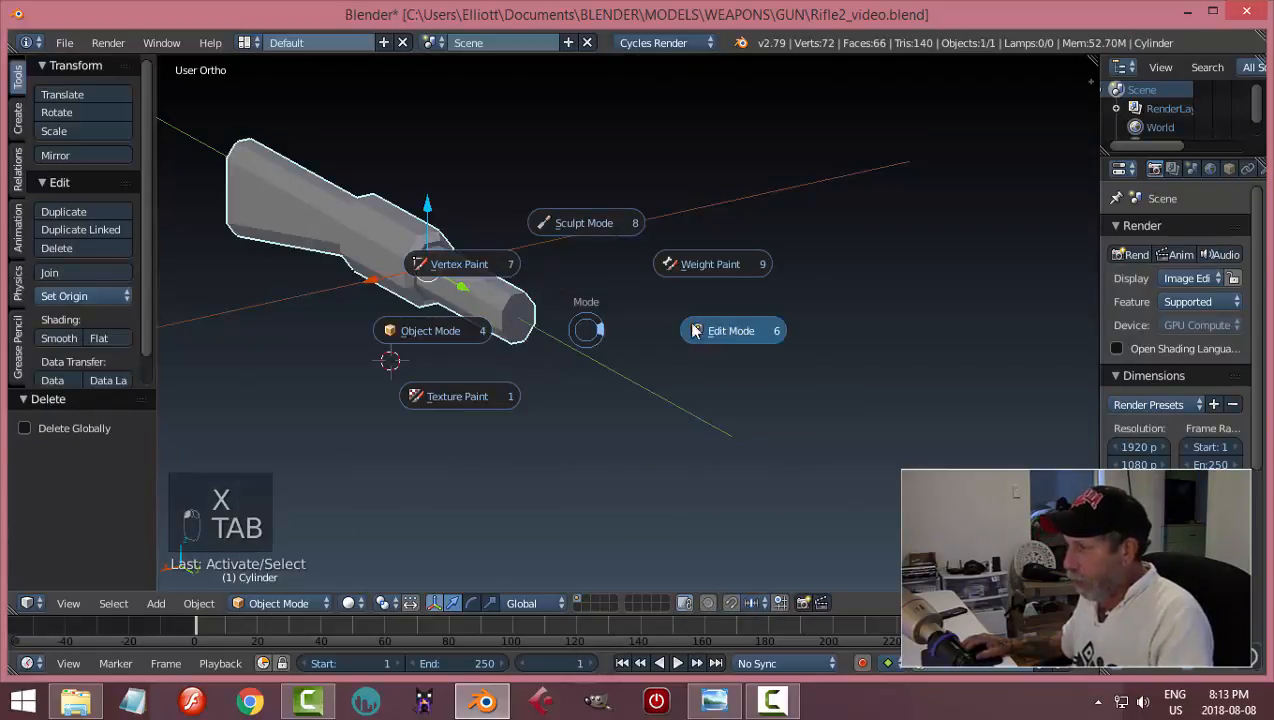
click(695, 331)
right_click(515, 314)
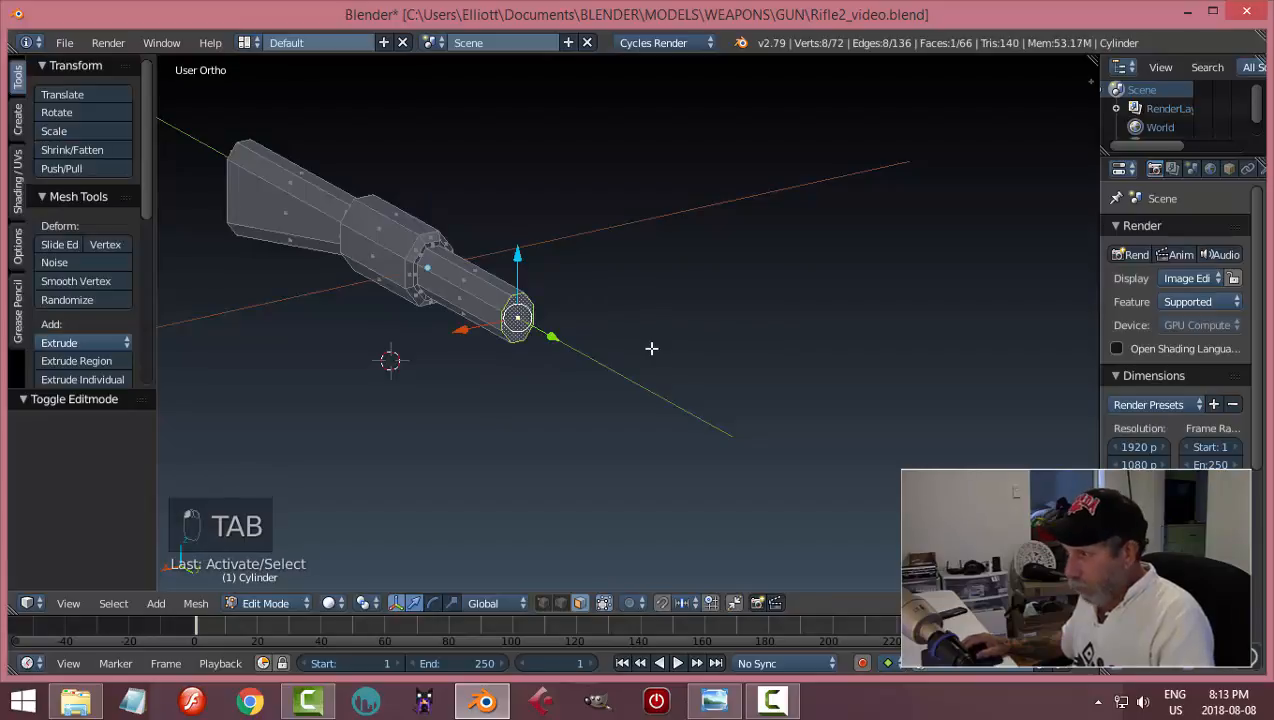
key(shift+s)
click(651, 349)
key(a)
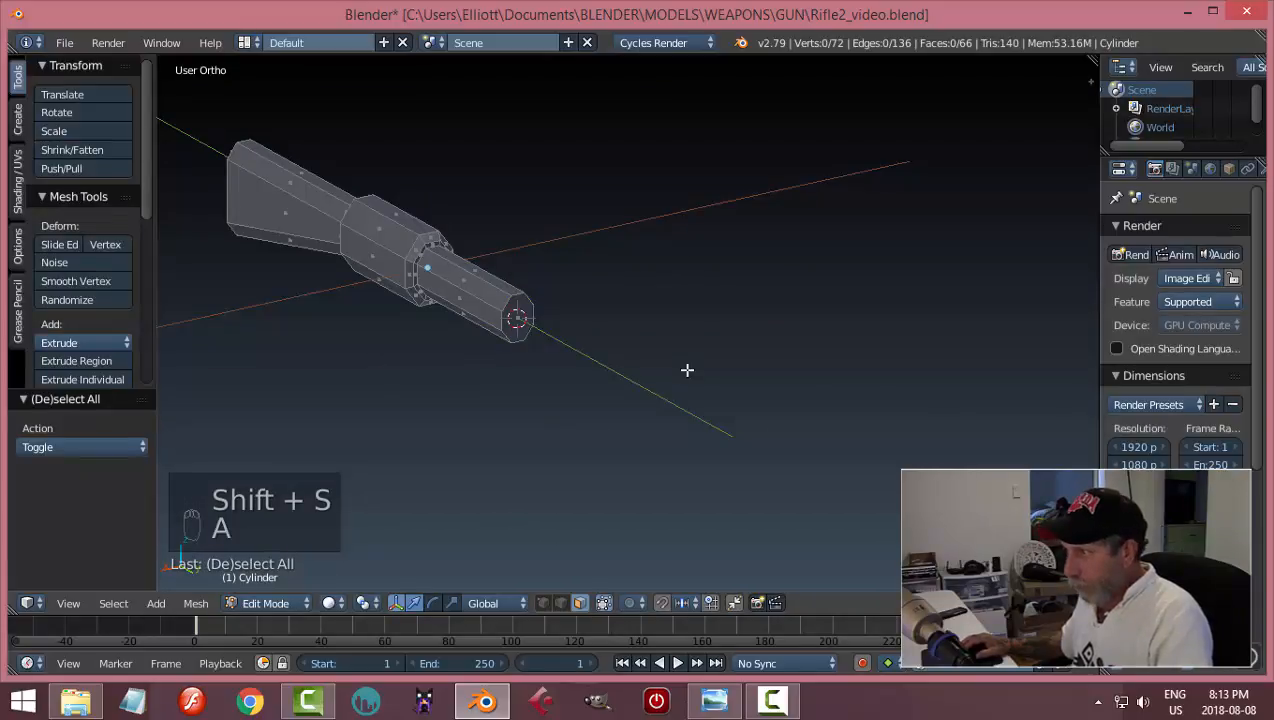
key(Tab)
click(526, 370)
- Add a mesh cylinder with 8 vertices at the 3D cursor on the handguard's front end
key(shift+a)
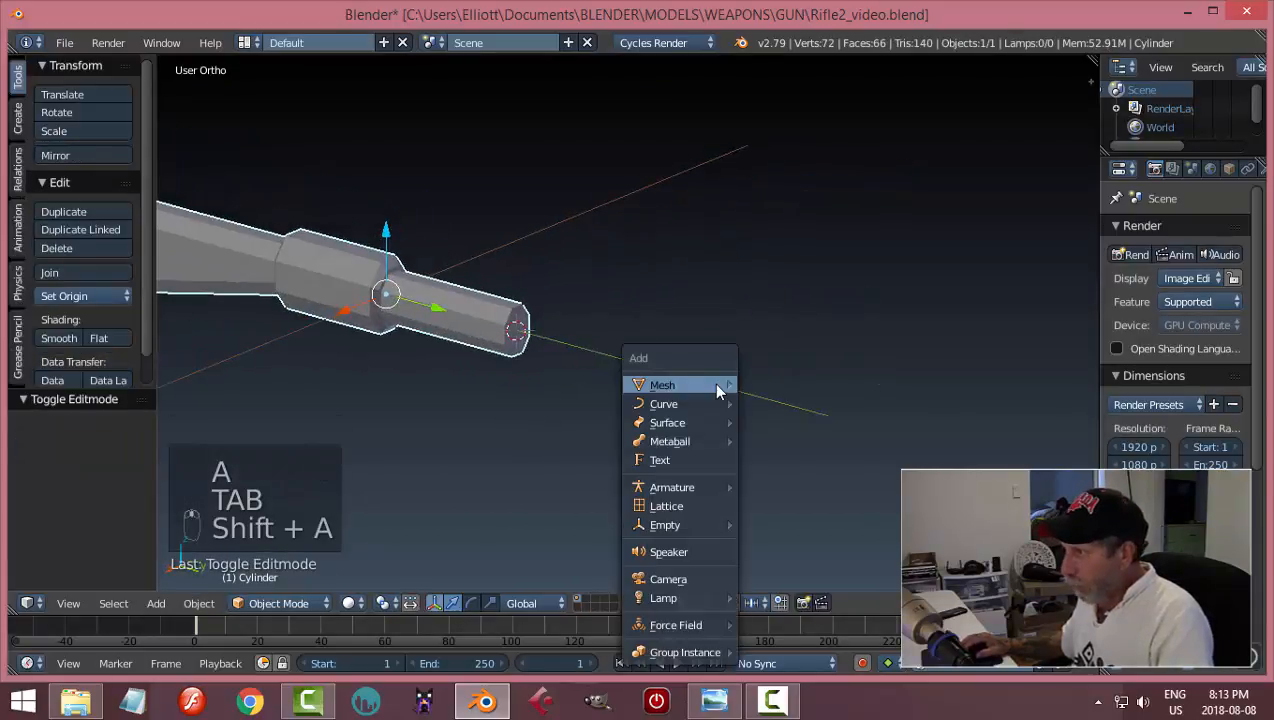
mouse_move(701, 384)
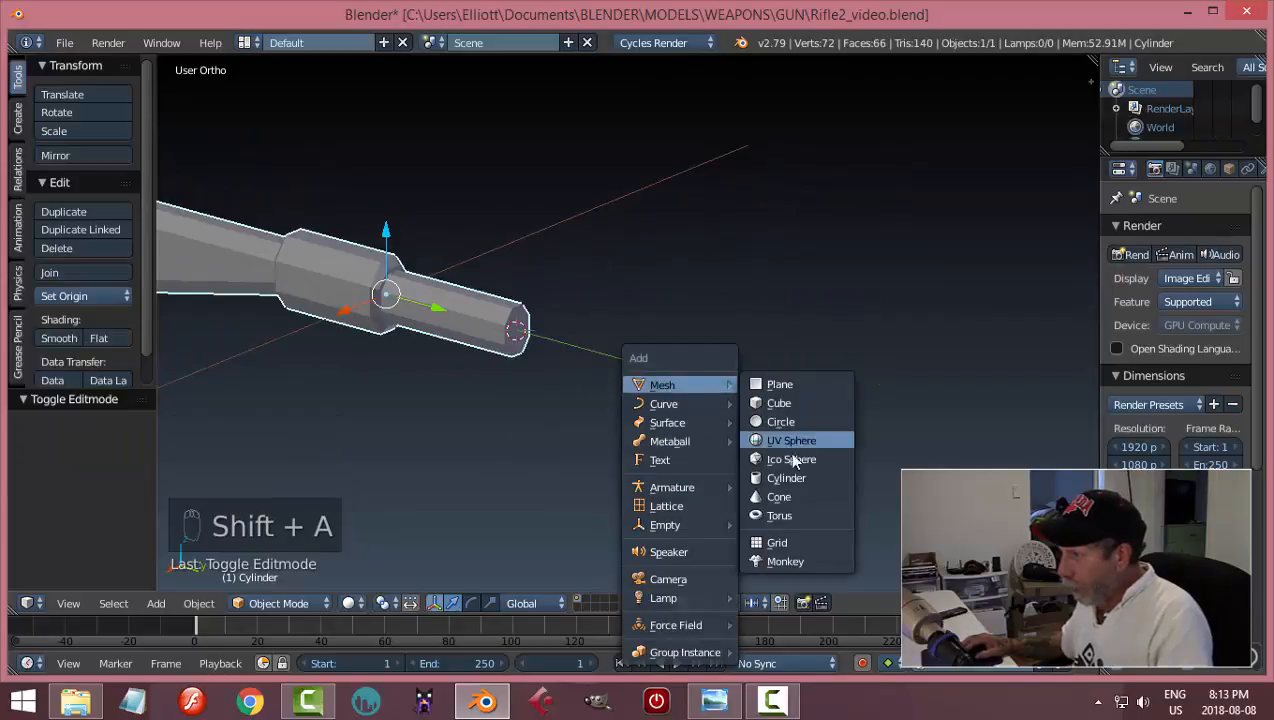
click(786, 478)
- Rotate the new cylinder 90° about the X axis and 22.5° about the Y axis
middle_drag(705, 427, 768, 385)
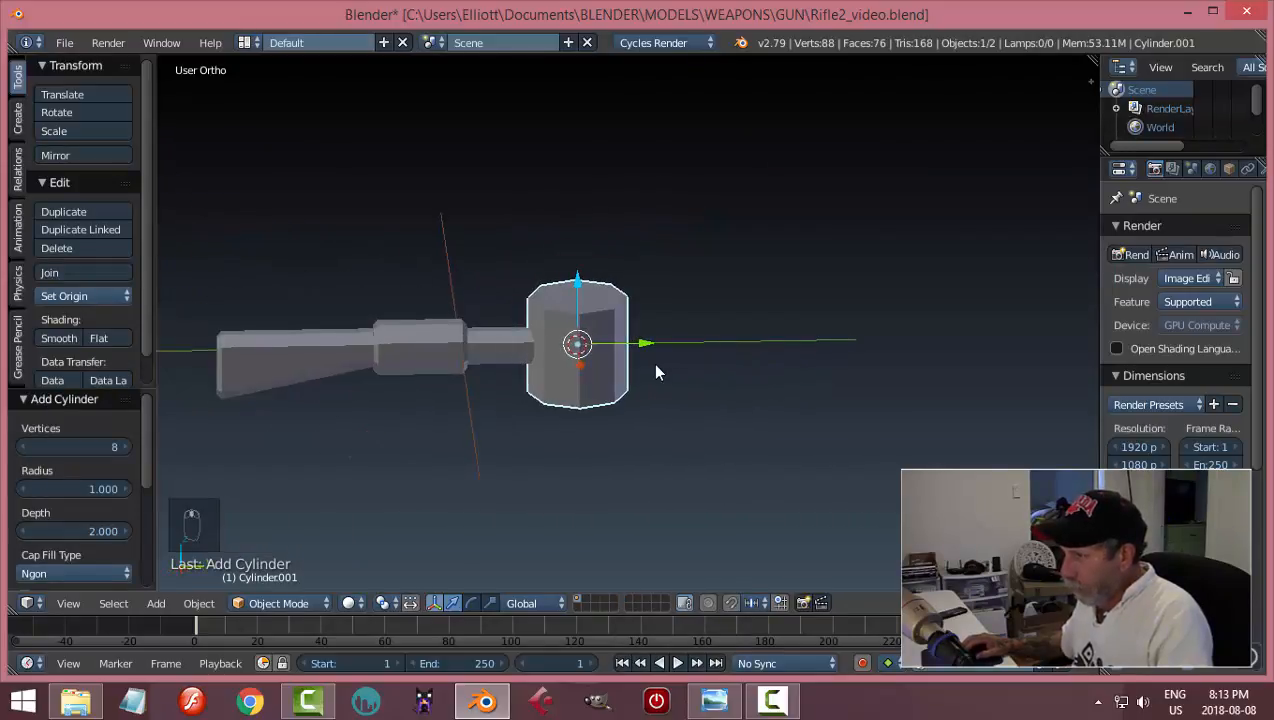
text(r)
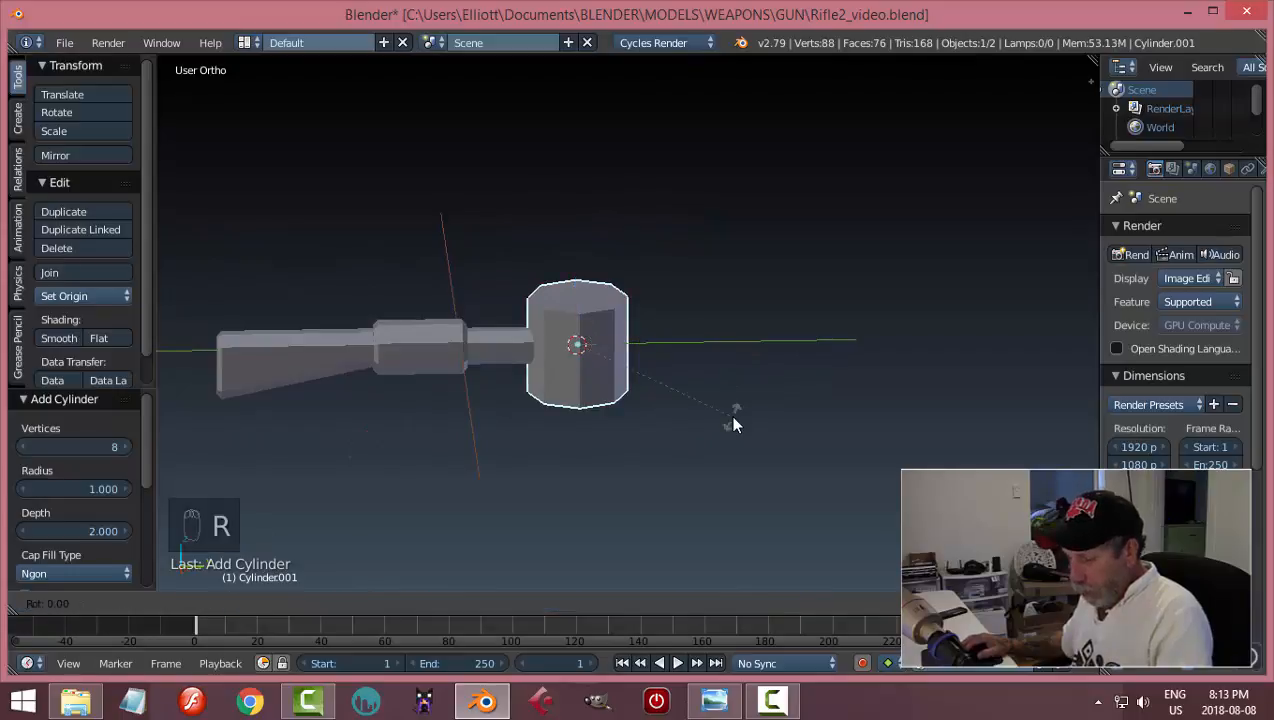
text(x90)
key(Return)
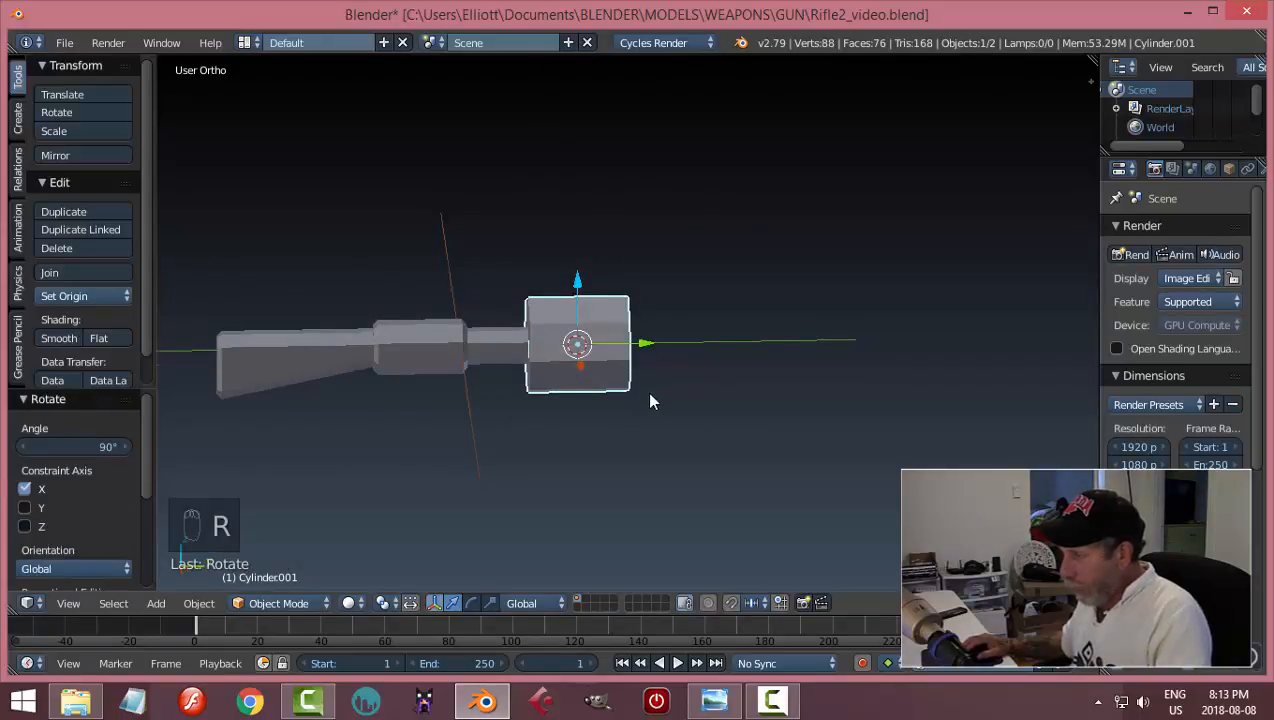
middle_drag(651, 401, 837, 377)
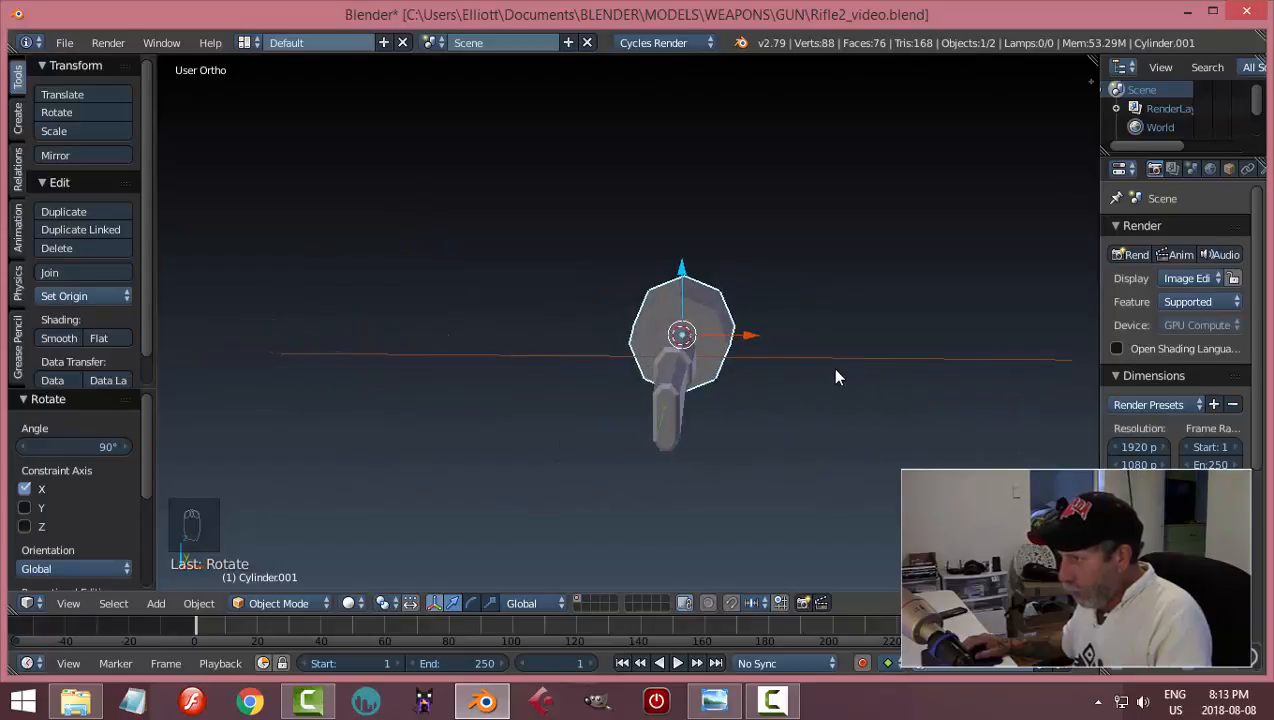
text(ry22)
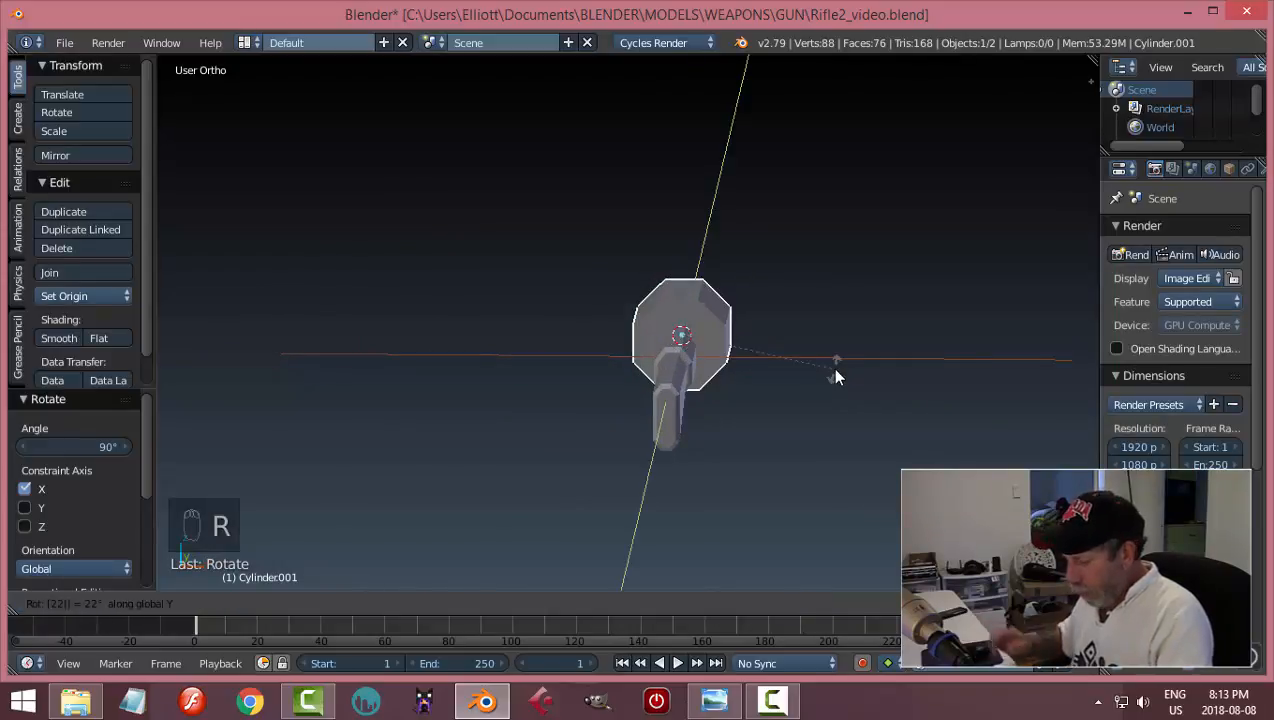
text(.5)
key(Return)
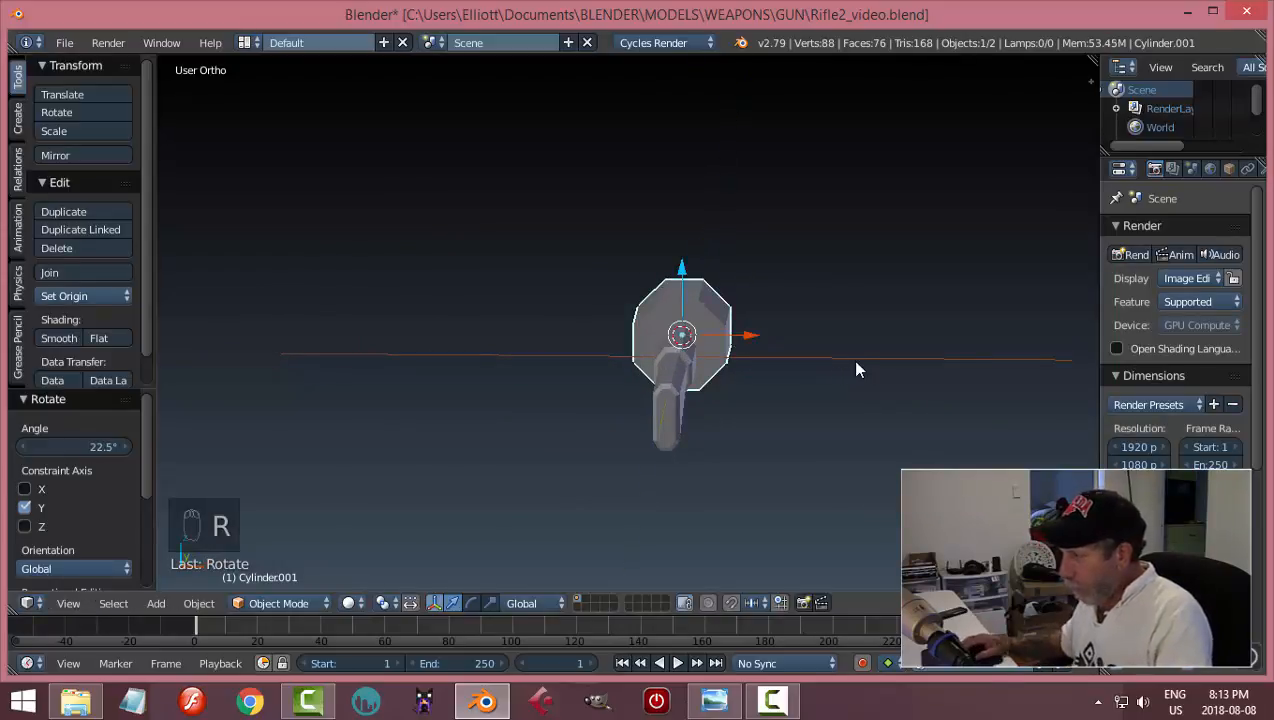
- Enter Edit Mode on the cylinder and display it in wireframe over the reference in the right orthographic view
middle_drag(851, 365, 638, 392)
scroll(685, 364, up, 3)
key(KP_3)
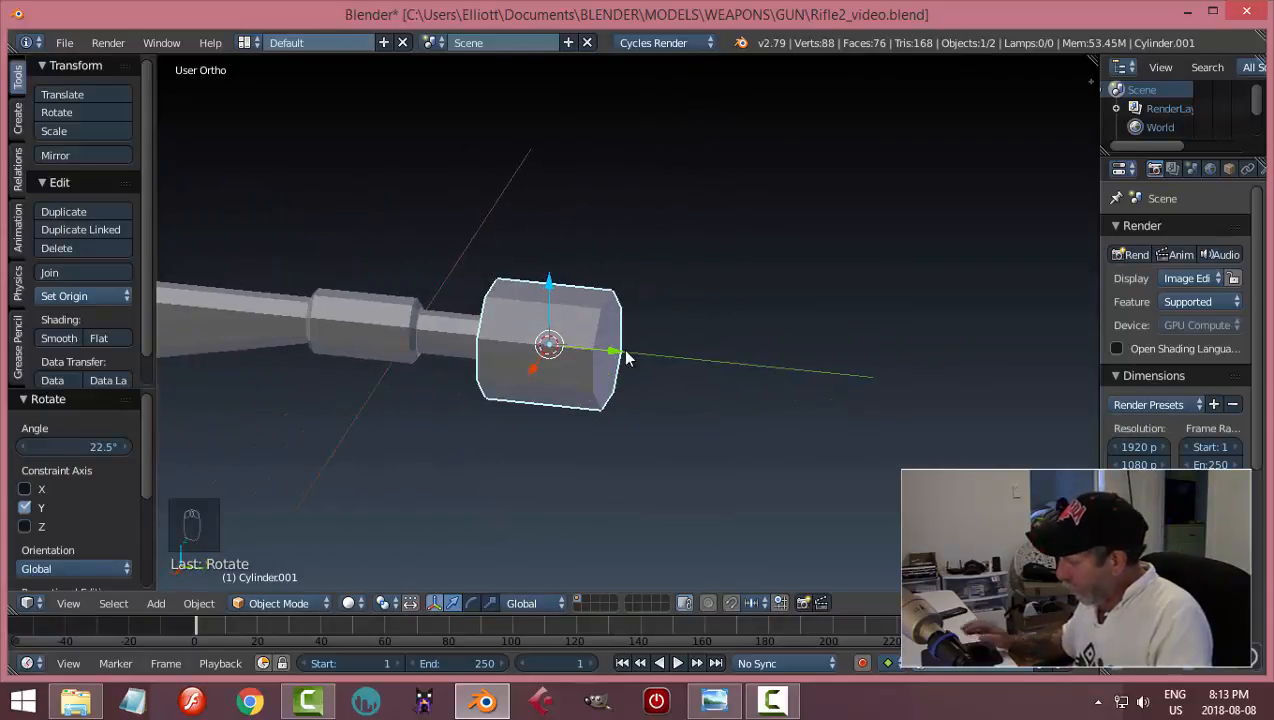
key(KP_2)
key(Tab)
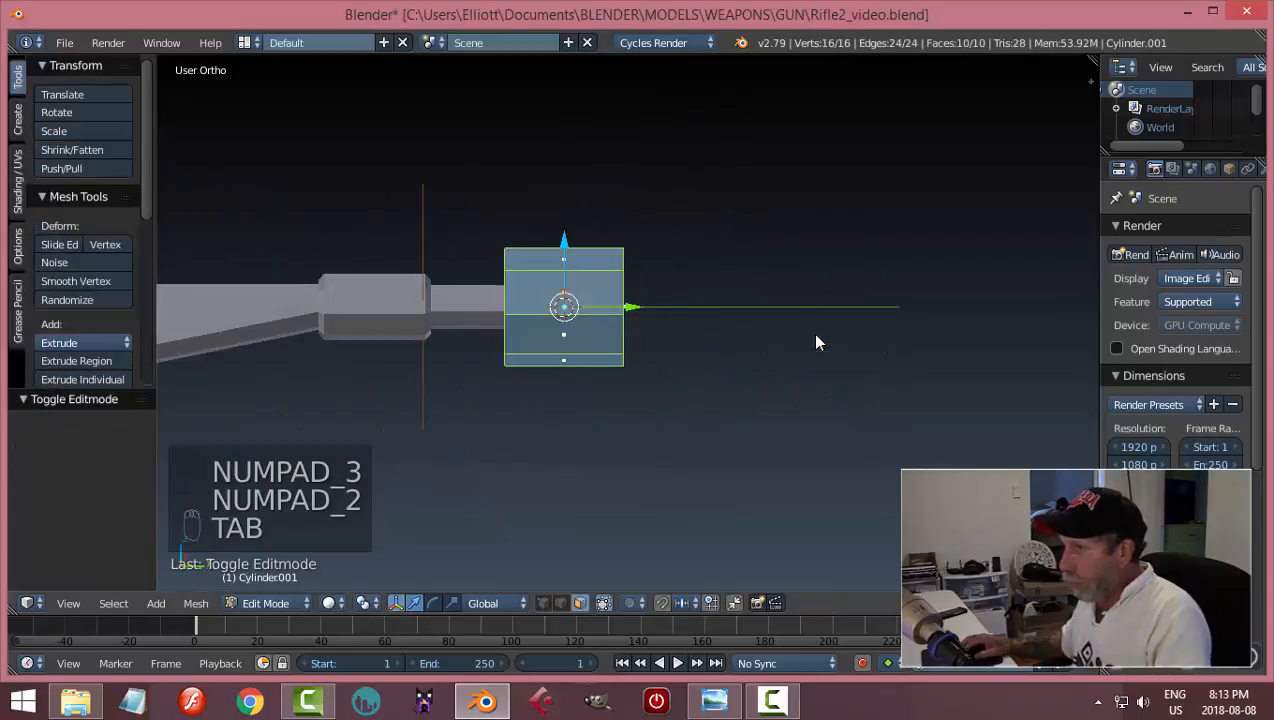
scroll(737, 356, up, 3)
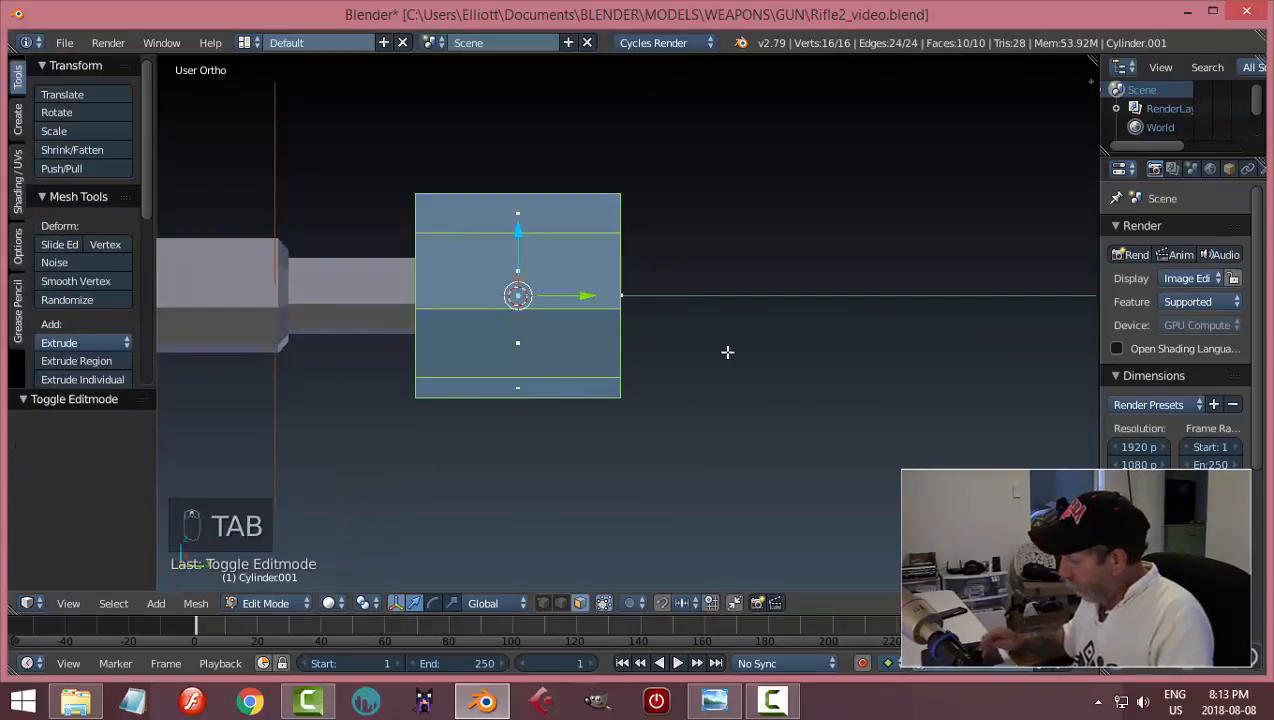
key(KP_5)
key(KP_3)
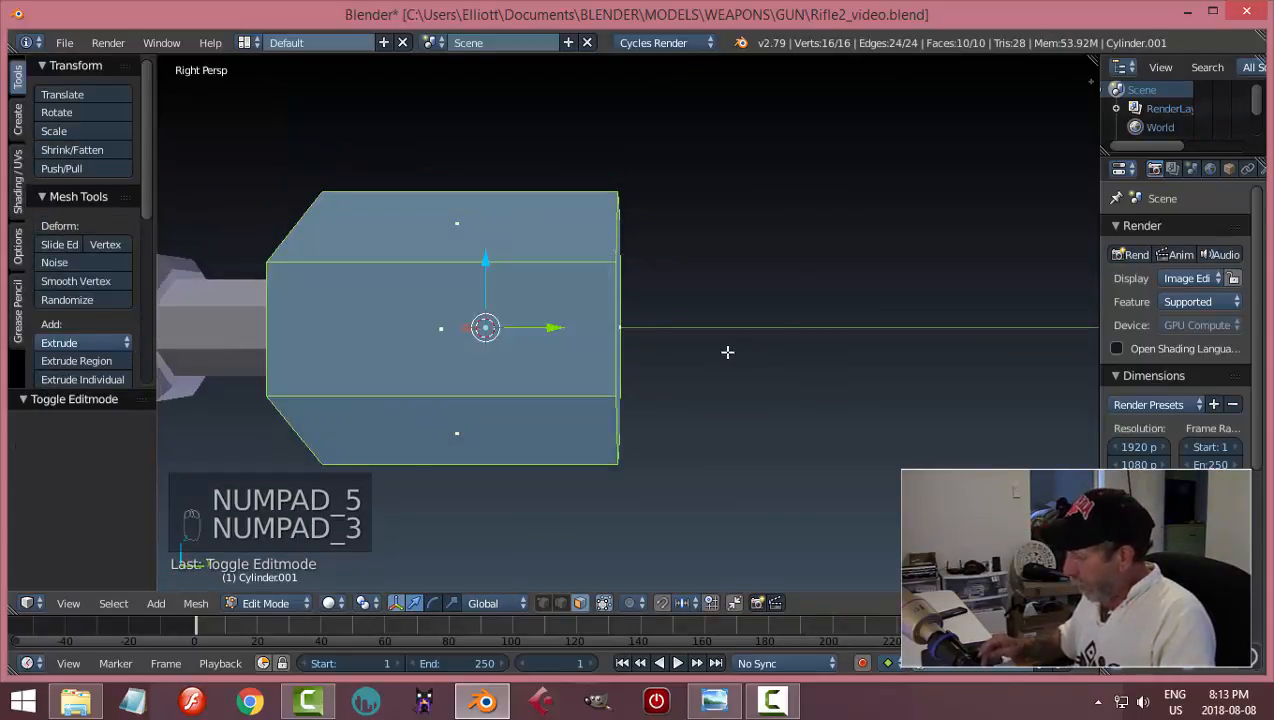
key(KP_5)
scroll(727, 351, down, 1)
scroll(683, 361, up, 1)
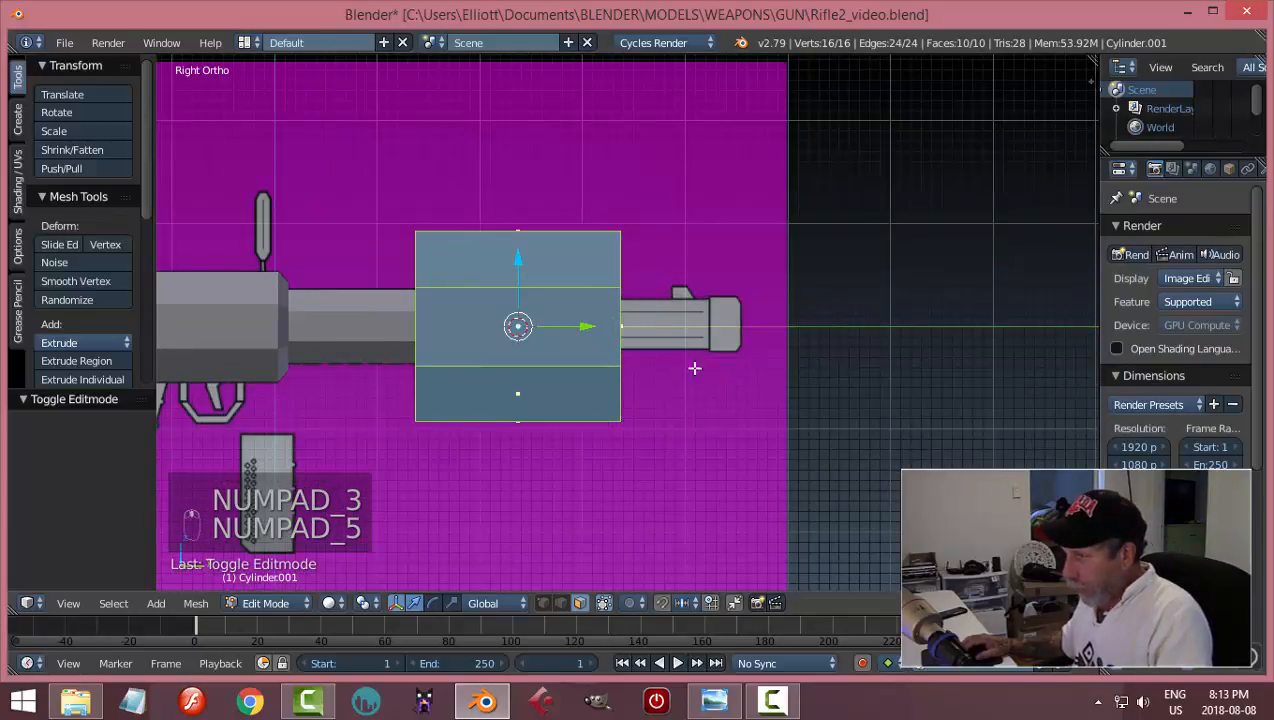
key(z)
click(870, 382)
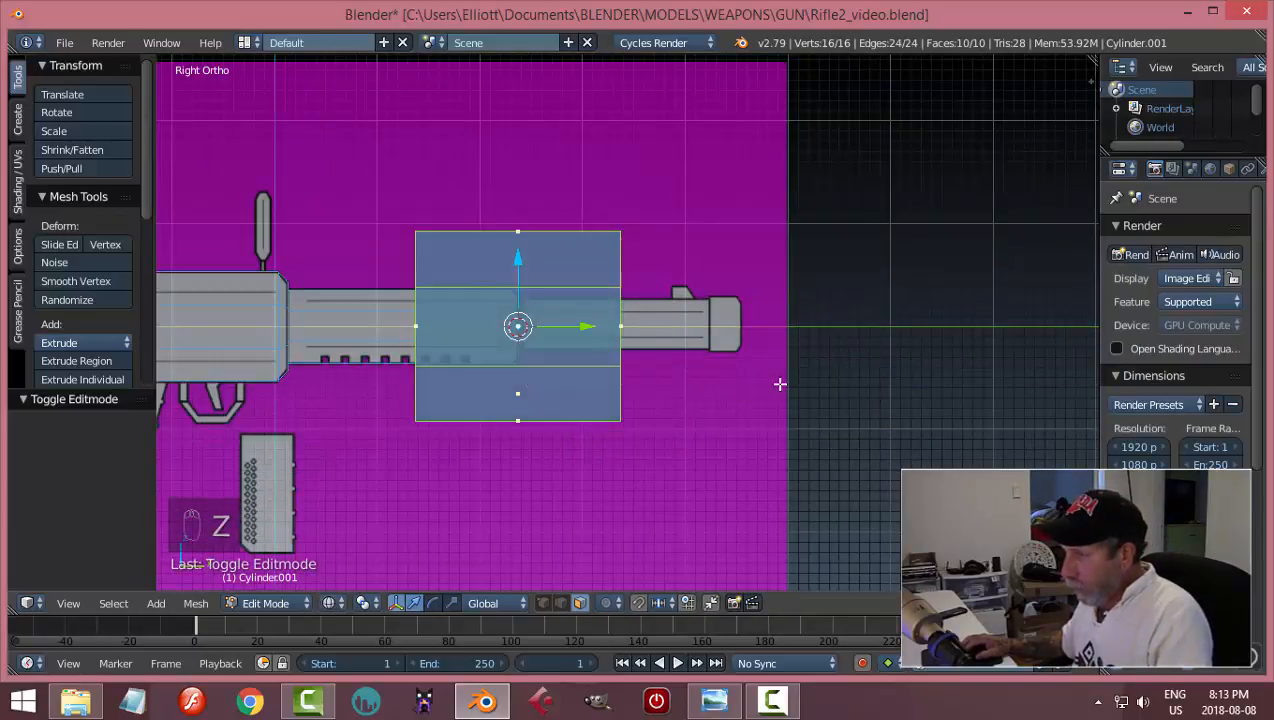
- Scale the cylinder uniformly to about 0.272 and move it about 0.739 forward along Y over the reference barrel
key(s)
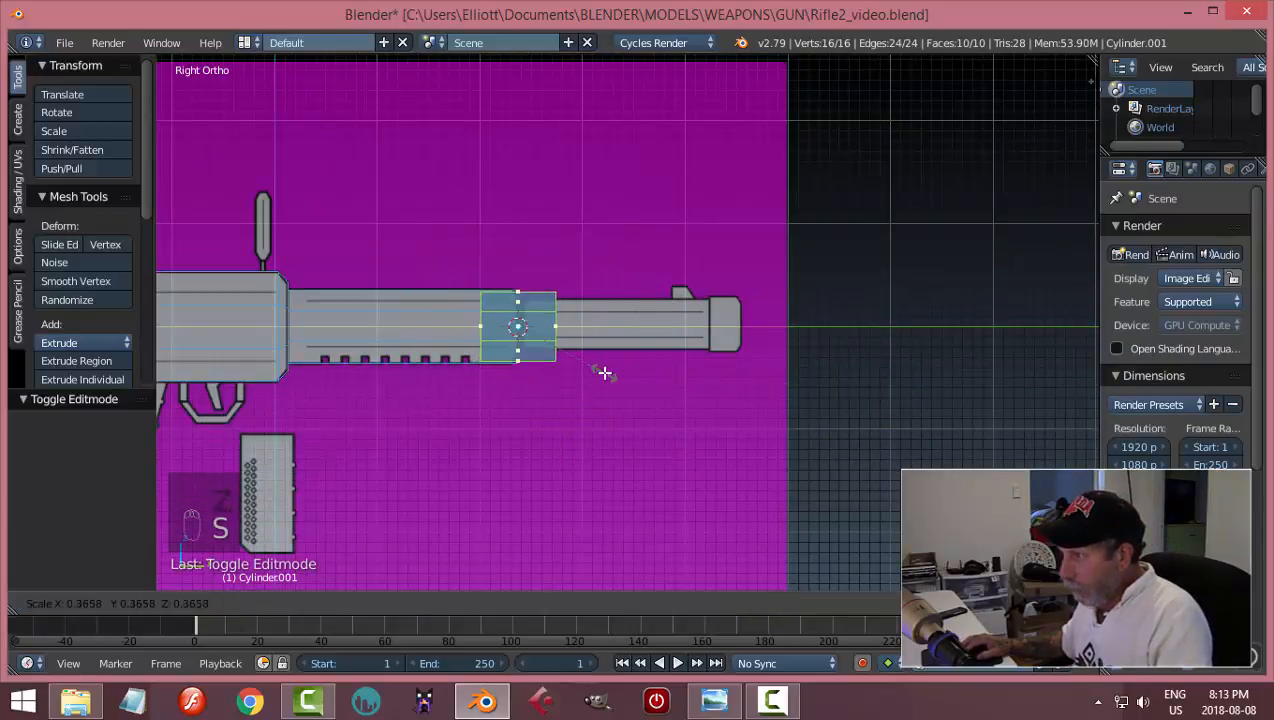
click(578, 368)
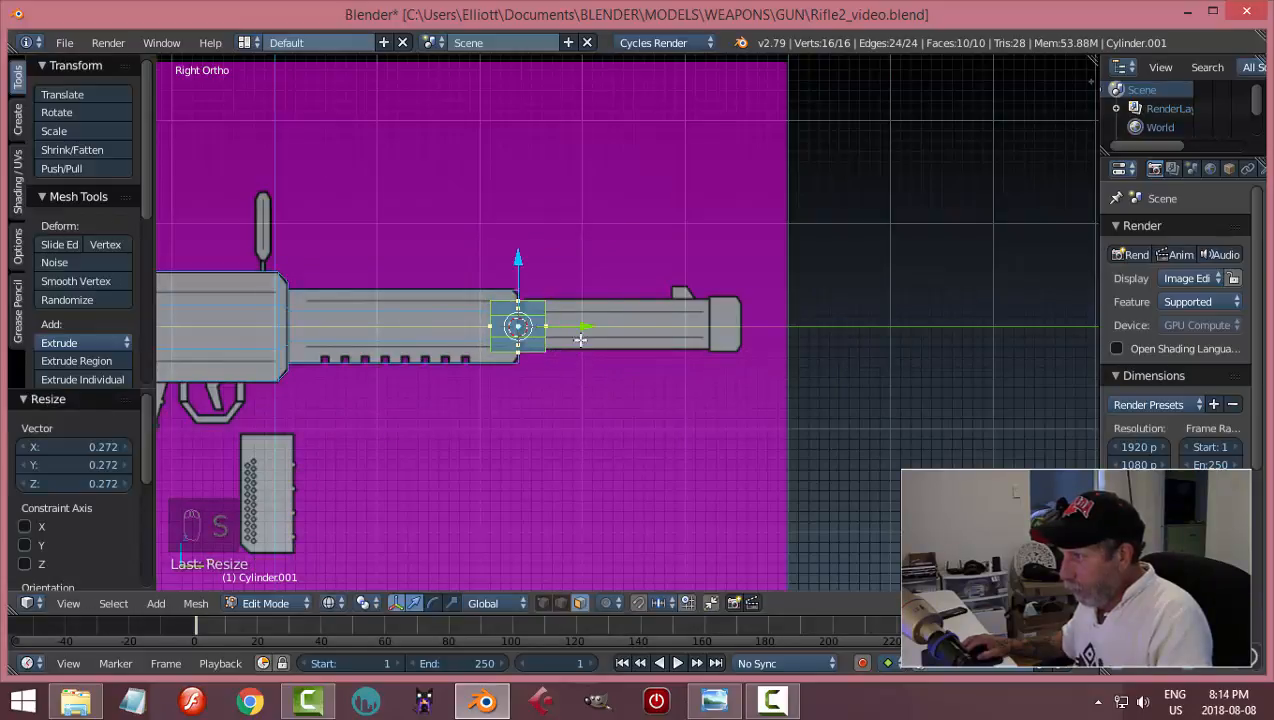
key(g)
click(655, 345)
- Raise the cylinder about 0.024 along Z and scale it along Y by about 2.562 to reach the barrel's rear edge
scroll(674, 376, up, 3)
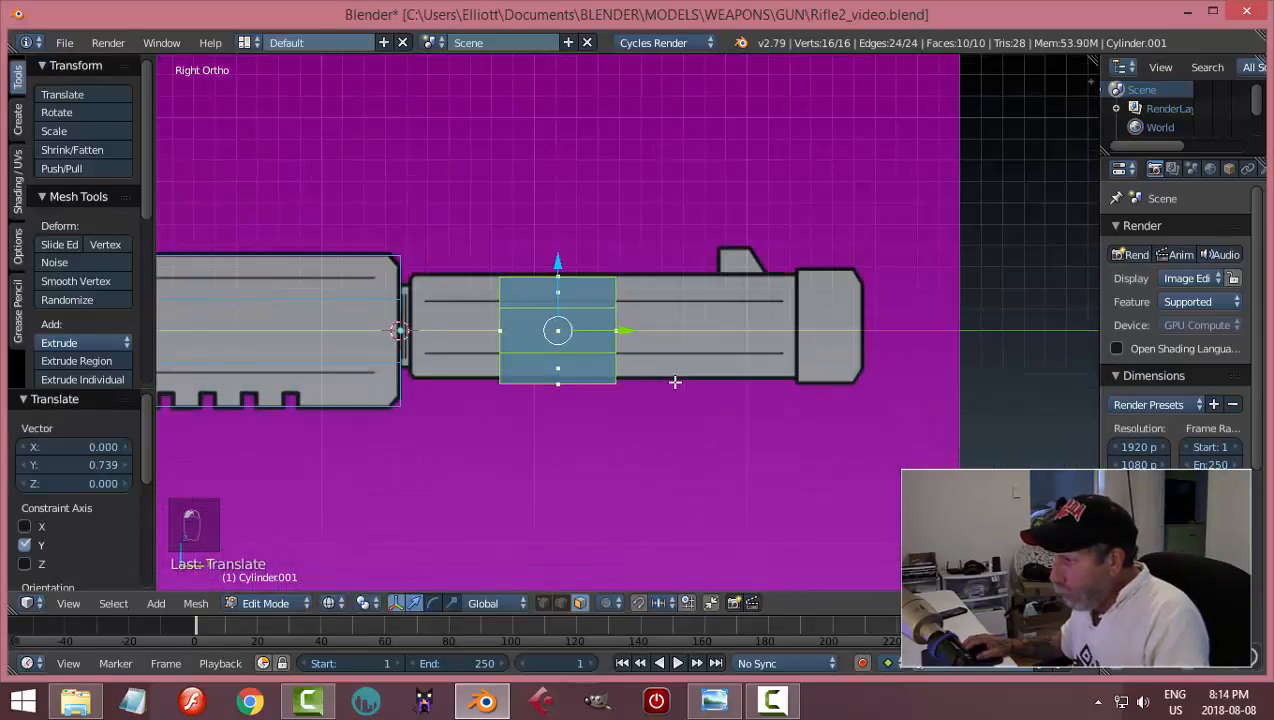
scroll(717, 366, up, 2)
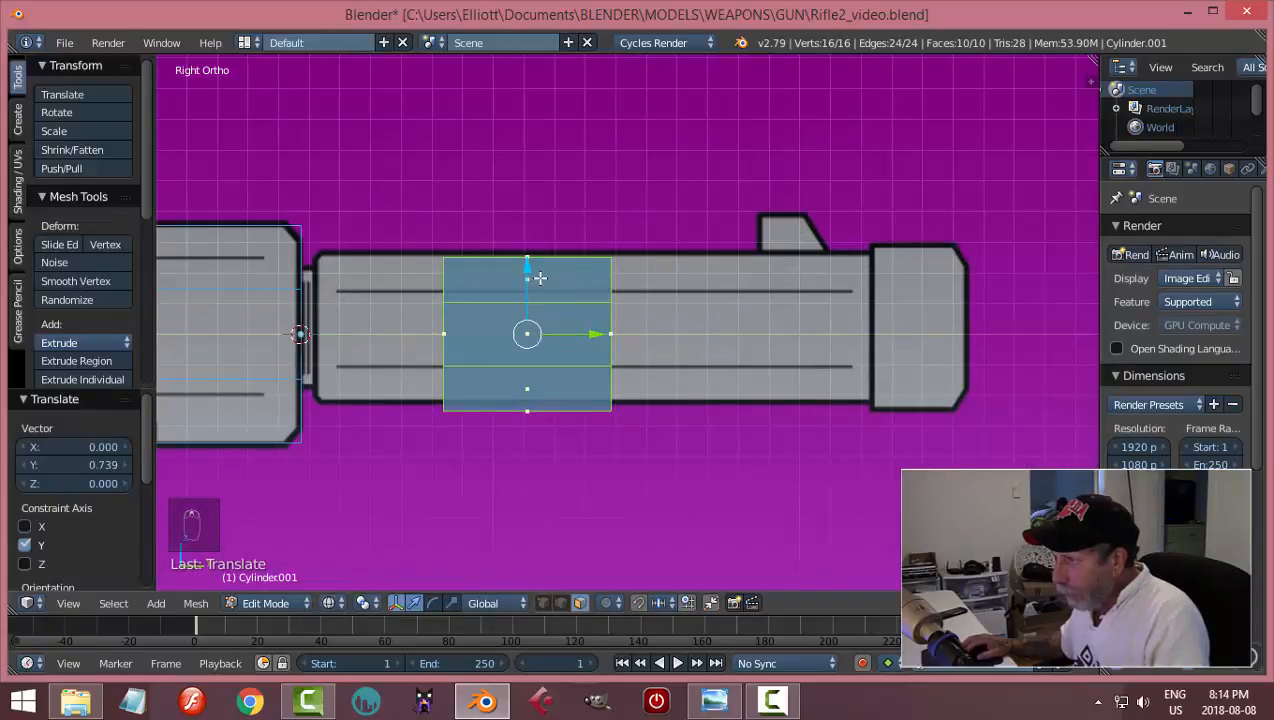
key(g)
key(z)
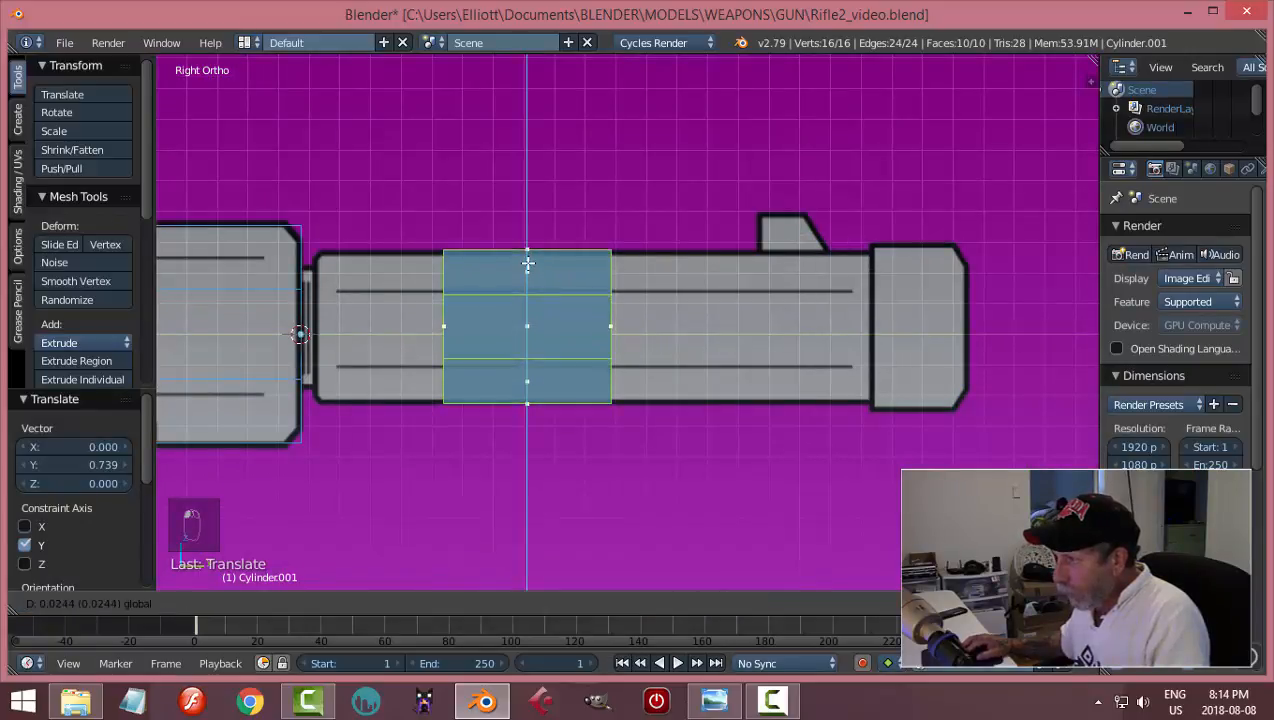
click(528, 263)
key(s)
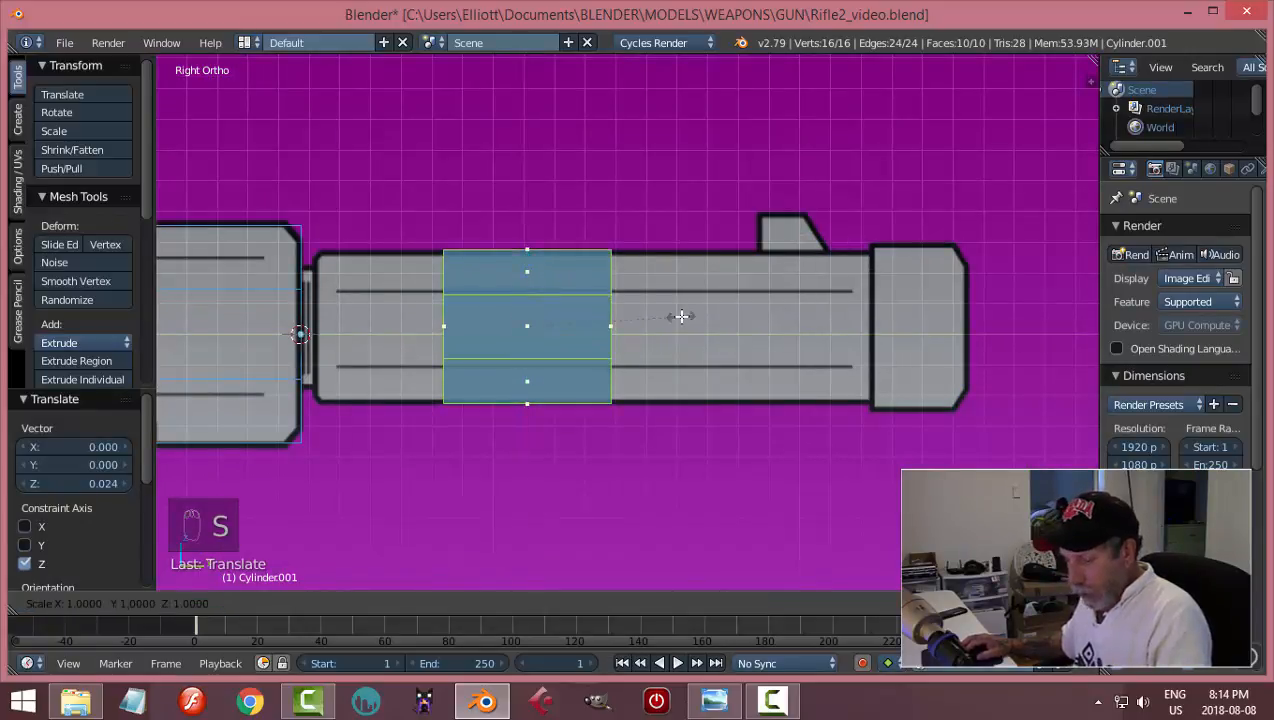
key(y)
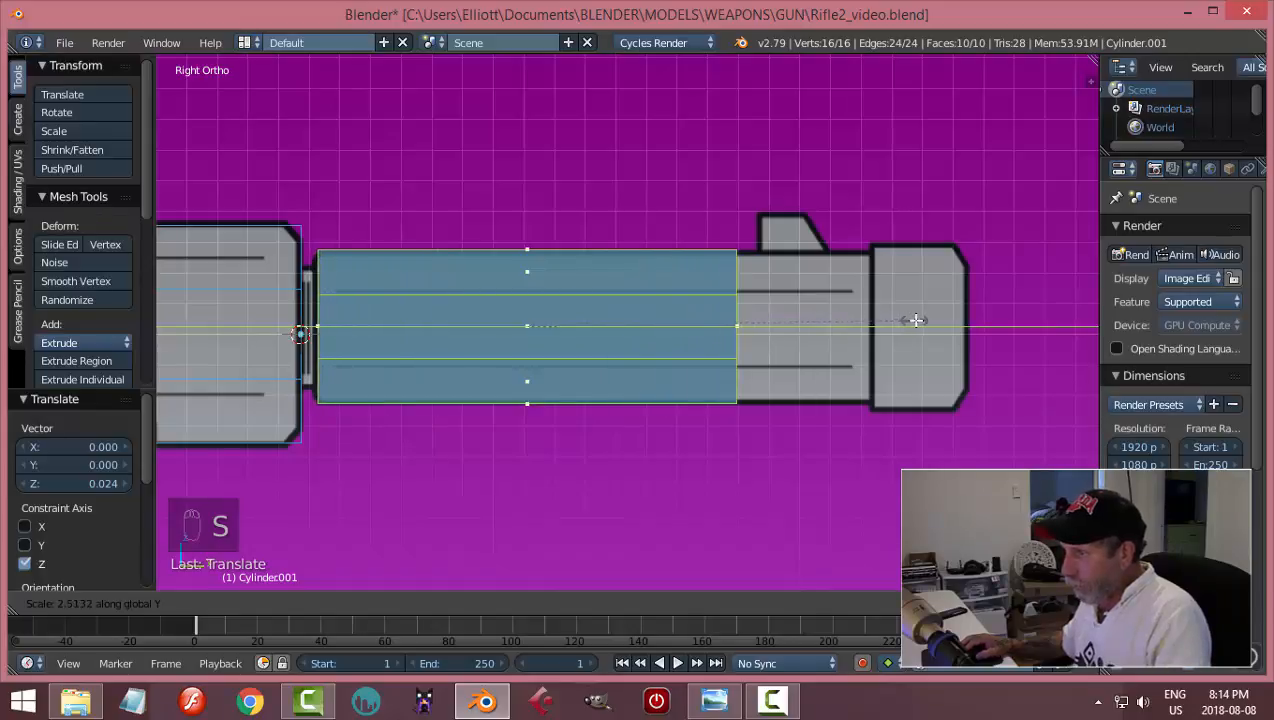
click(919, 321)
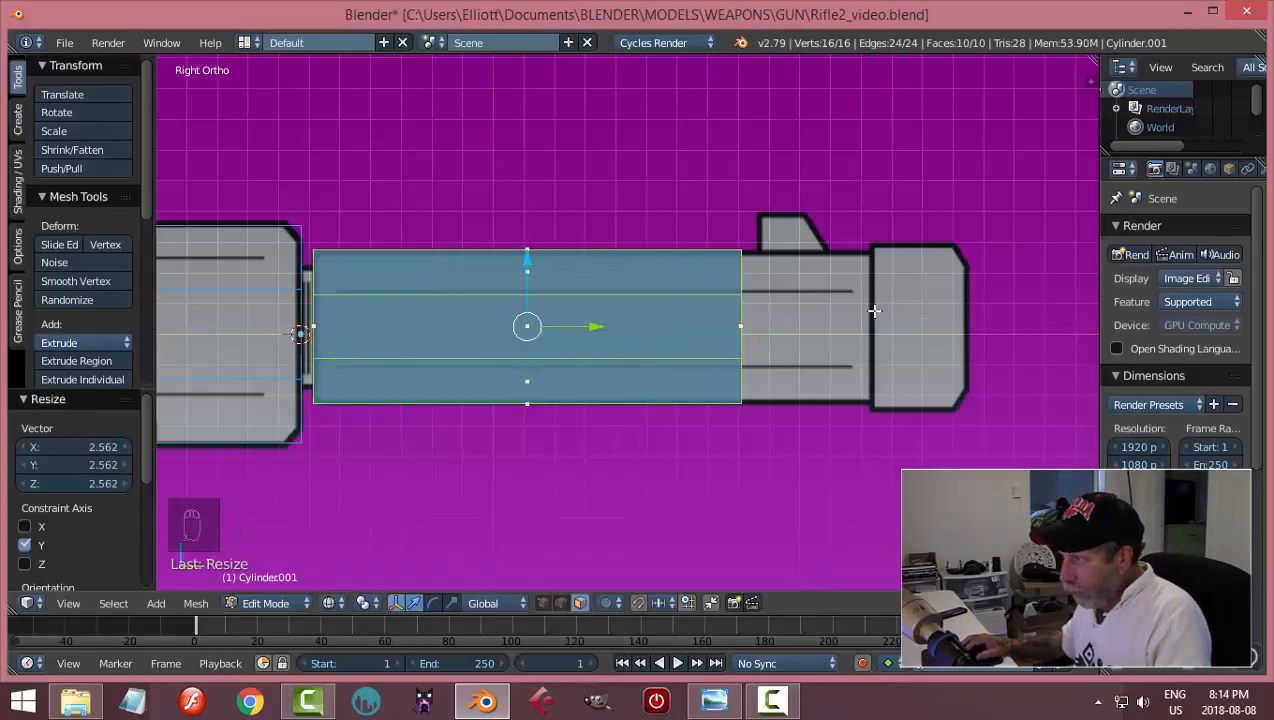
- Select the cylinder's front end face, move it along Y to the muzzle's front edge in the reference, and clear the selection
key(a)
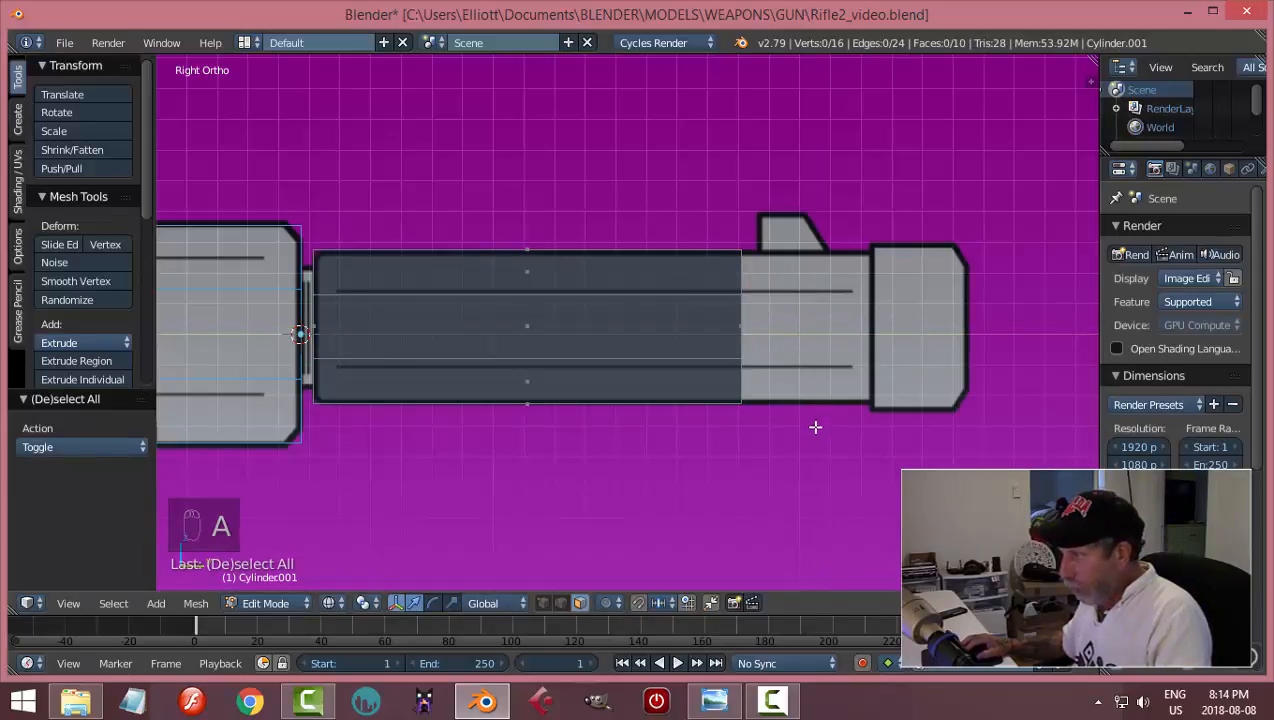
key(b)
drag(812, 444, 692, 198)
middle_drag(832, 361, 800, 372)
key(KP_3)
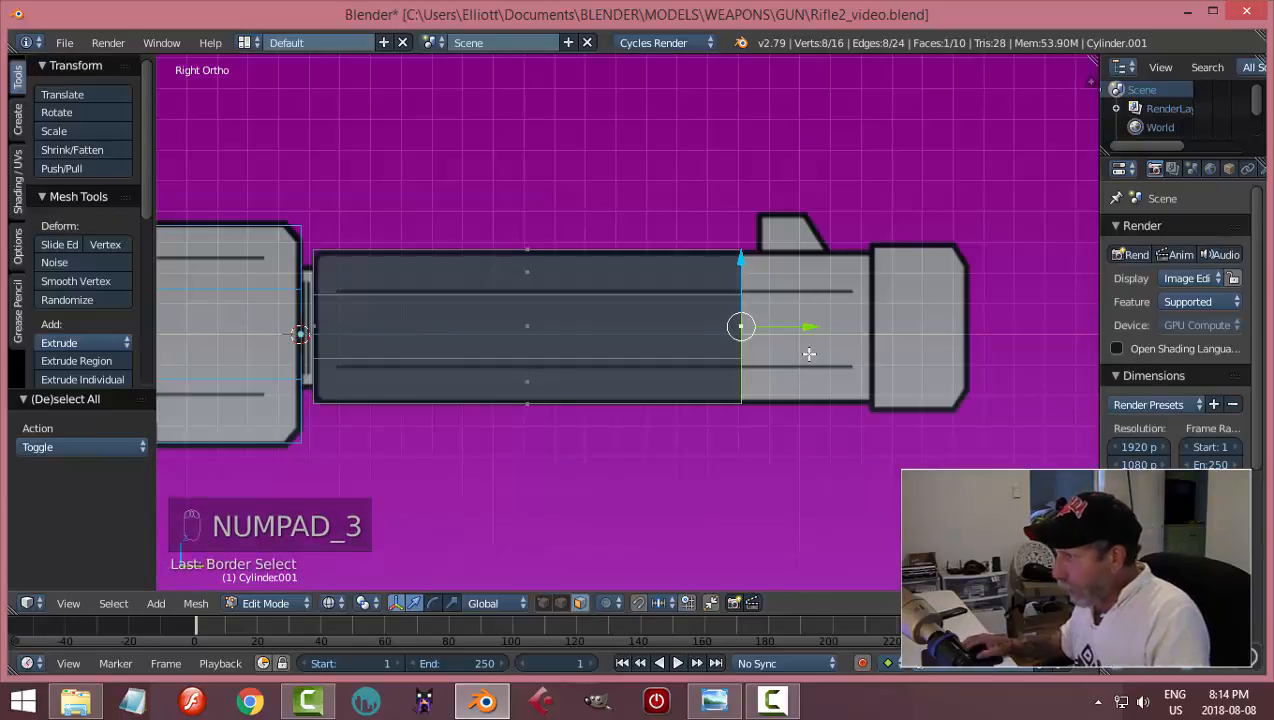
drag(815, 327, 1042, 369)
key(a)
- Compare the barrel cylinder with the reference's muzzle collar in solid and wireframe shading, and preview a loop cut around the barrel
scroll(921, 438, down, 2)
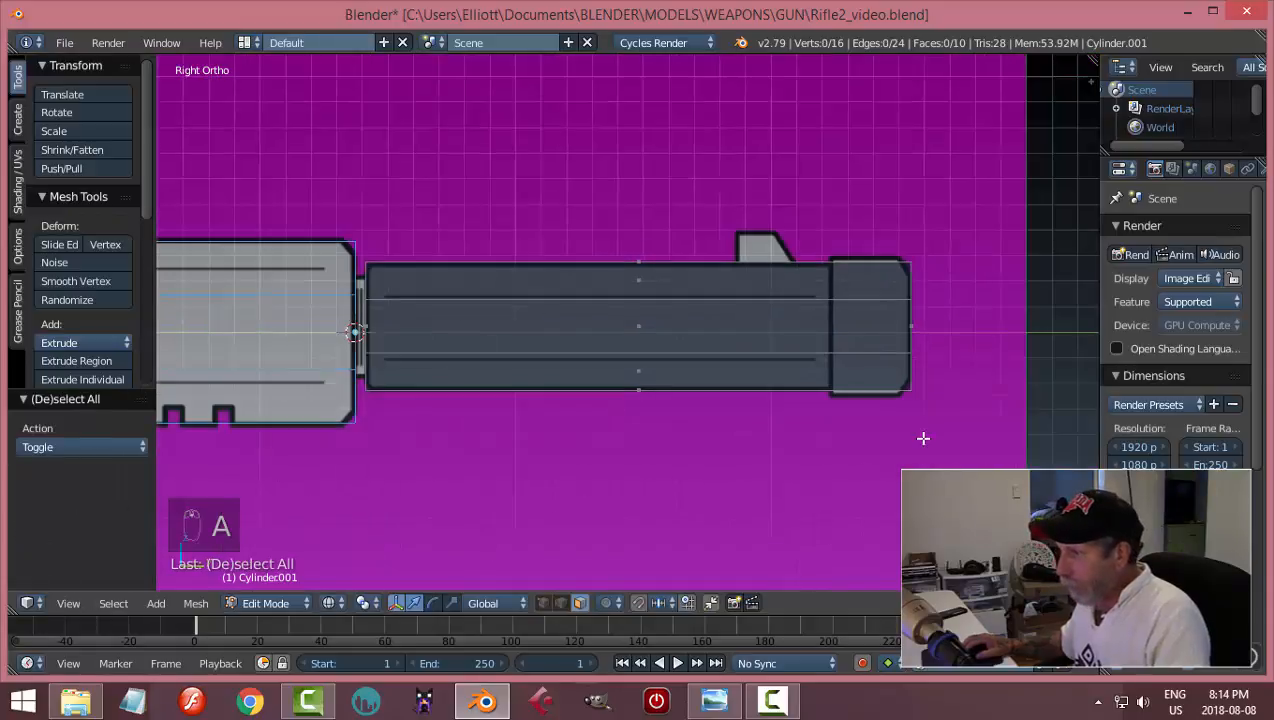
shift+middle_drag(861, 432, 740, 440)
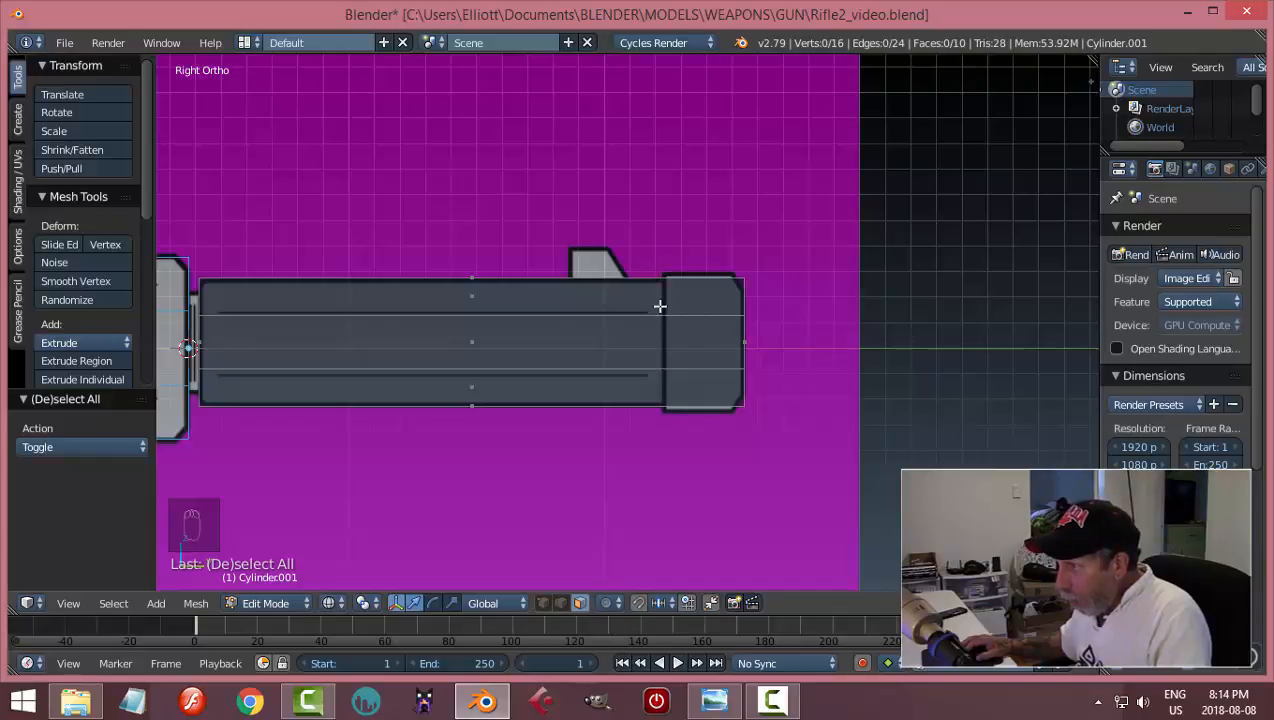
middle_drag(657, 307, 664, 357)
key(z)
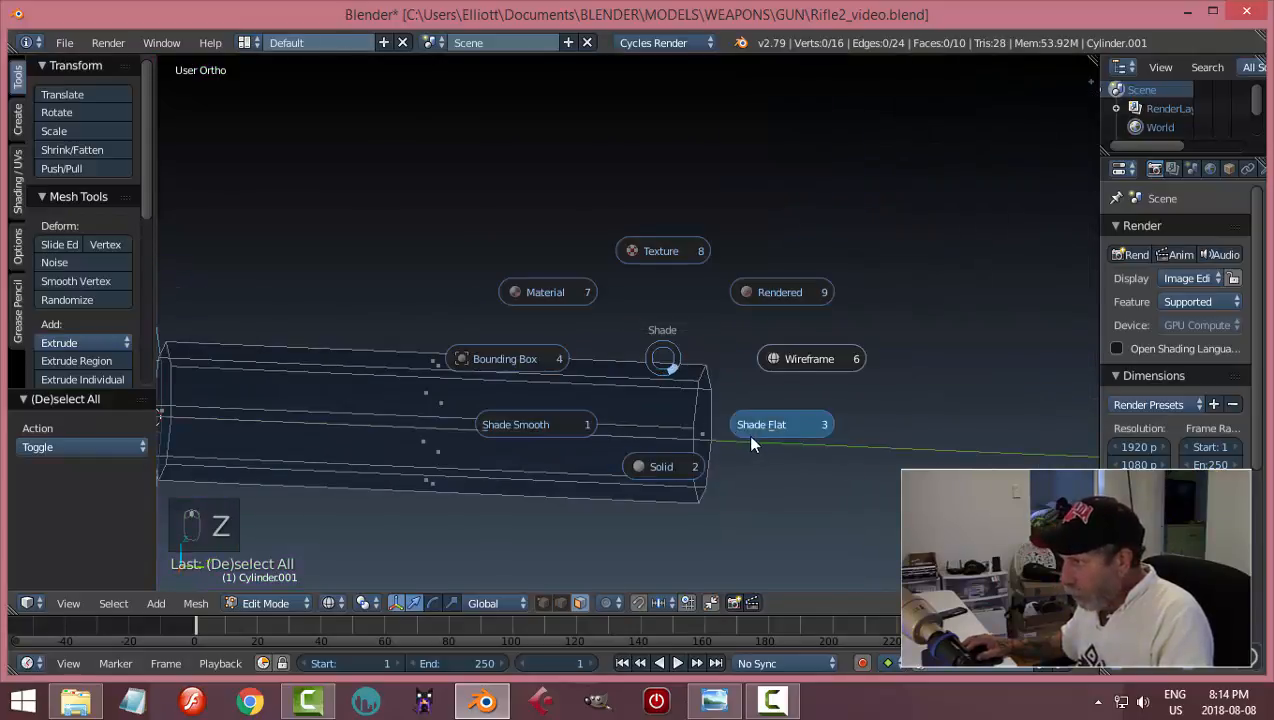
click(680, 455)
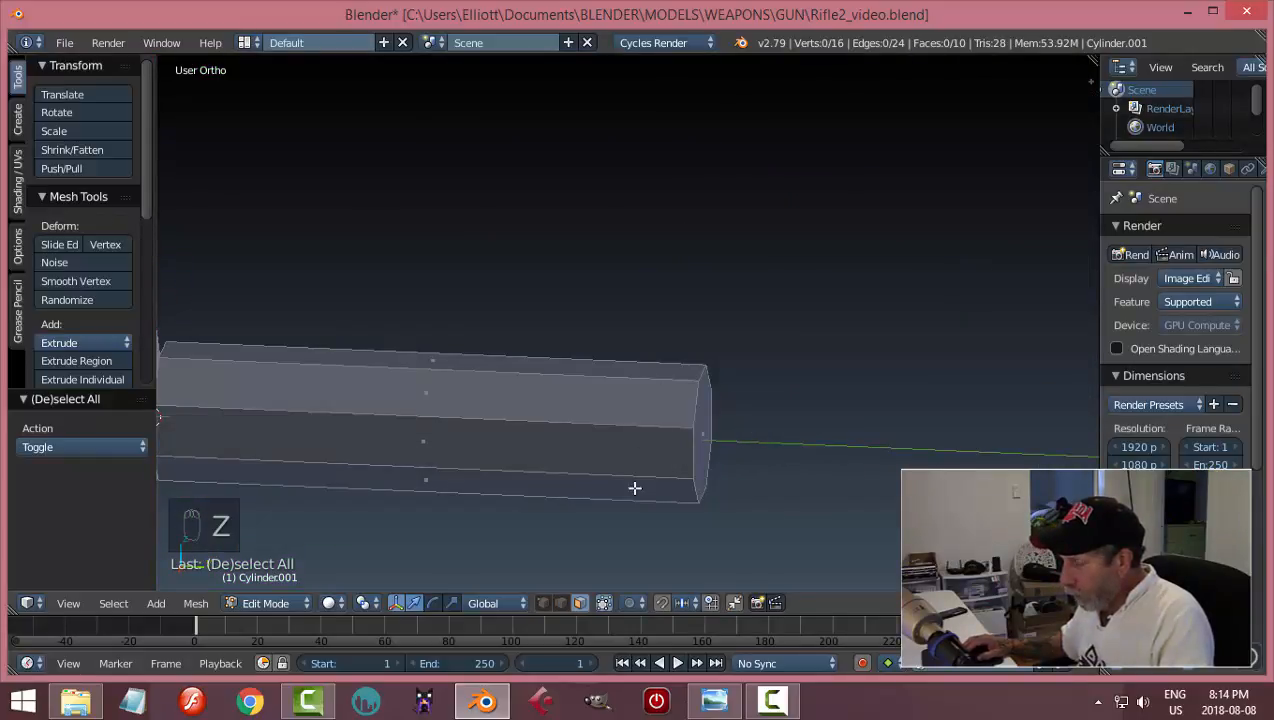
key(KP_3)
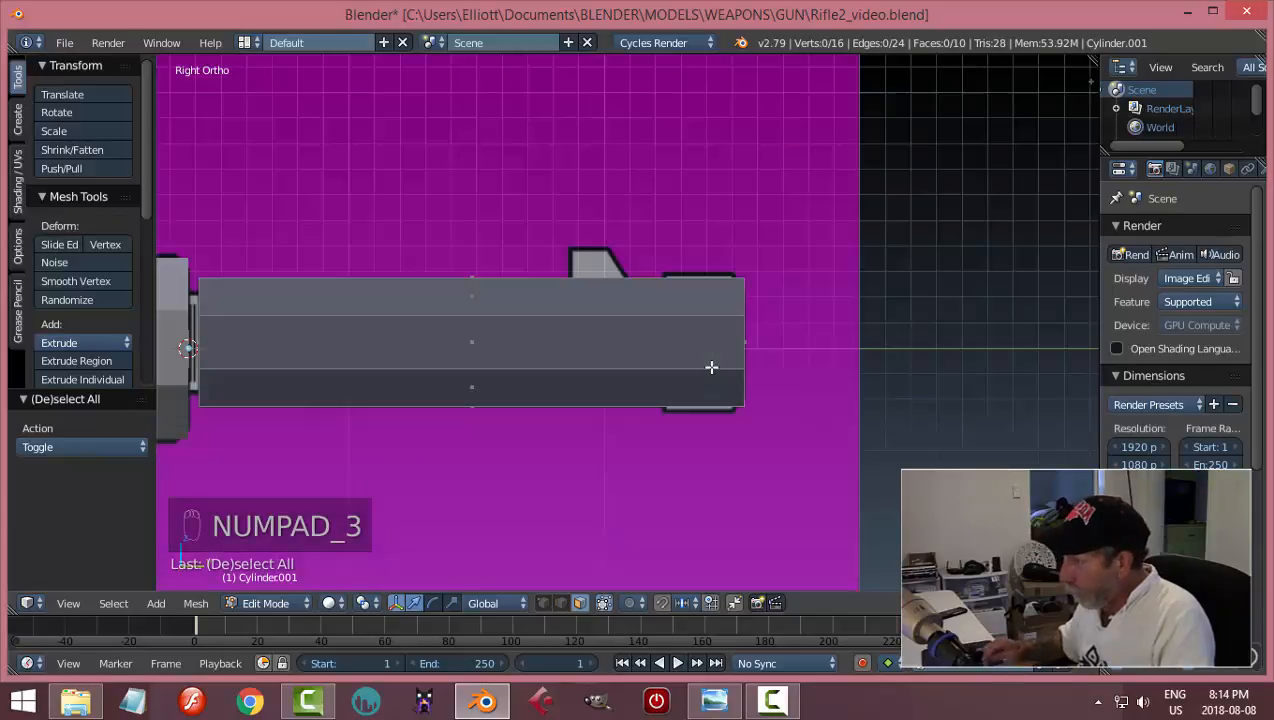
key(z)
click(835, 361)
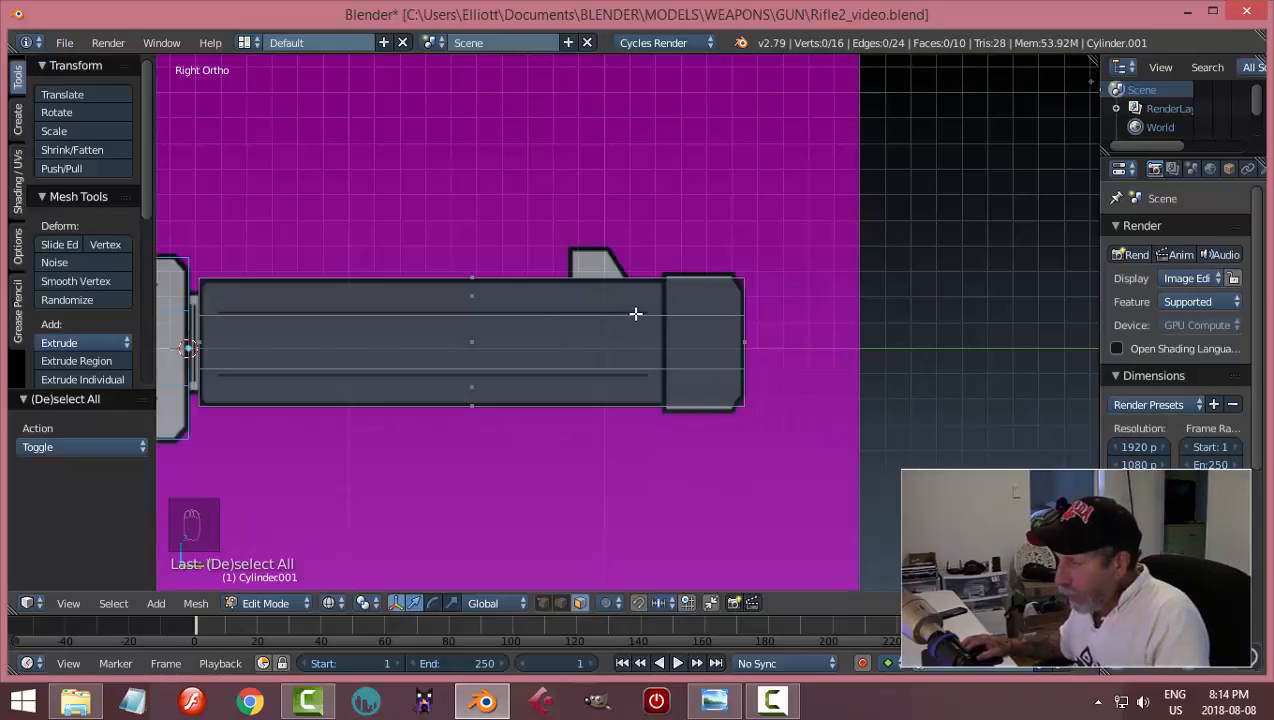
key(ctrl+r)
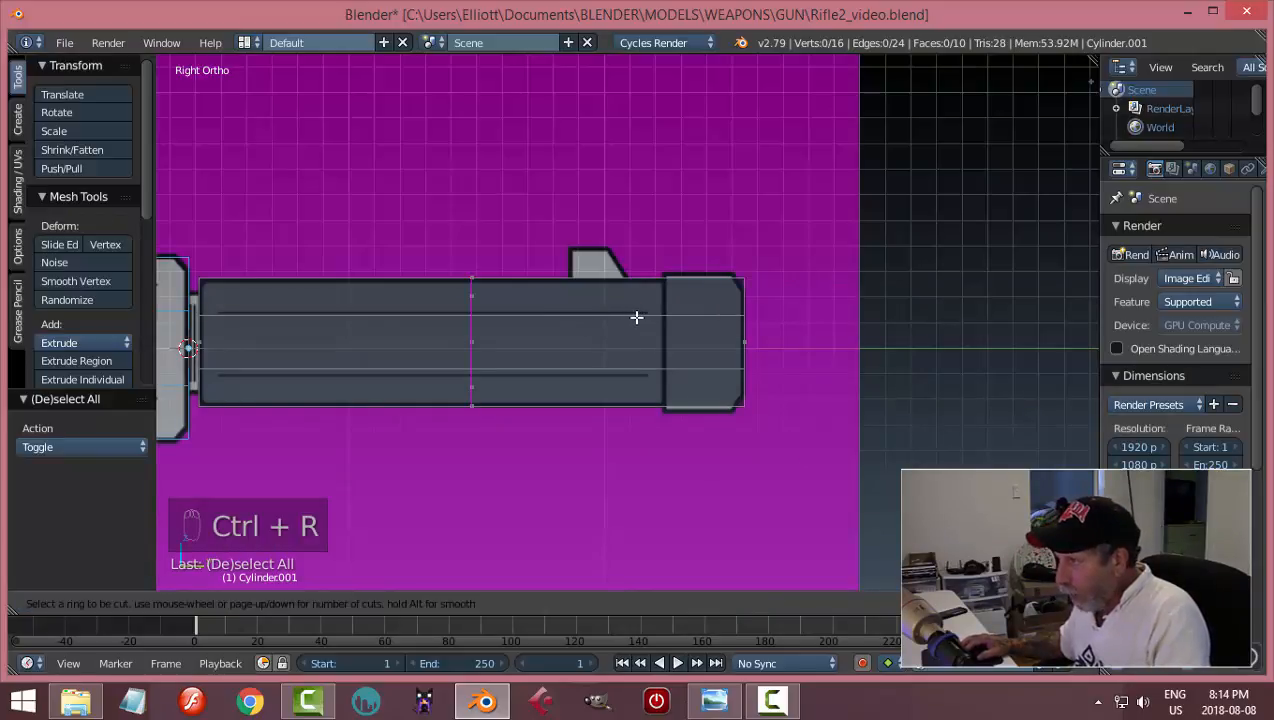
right_click(637, 318)
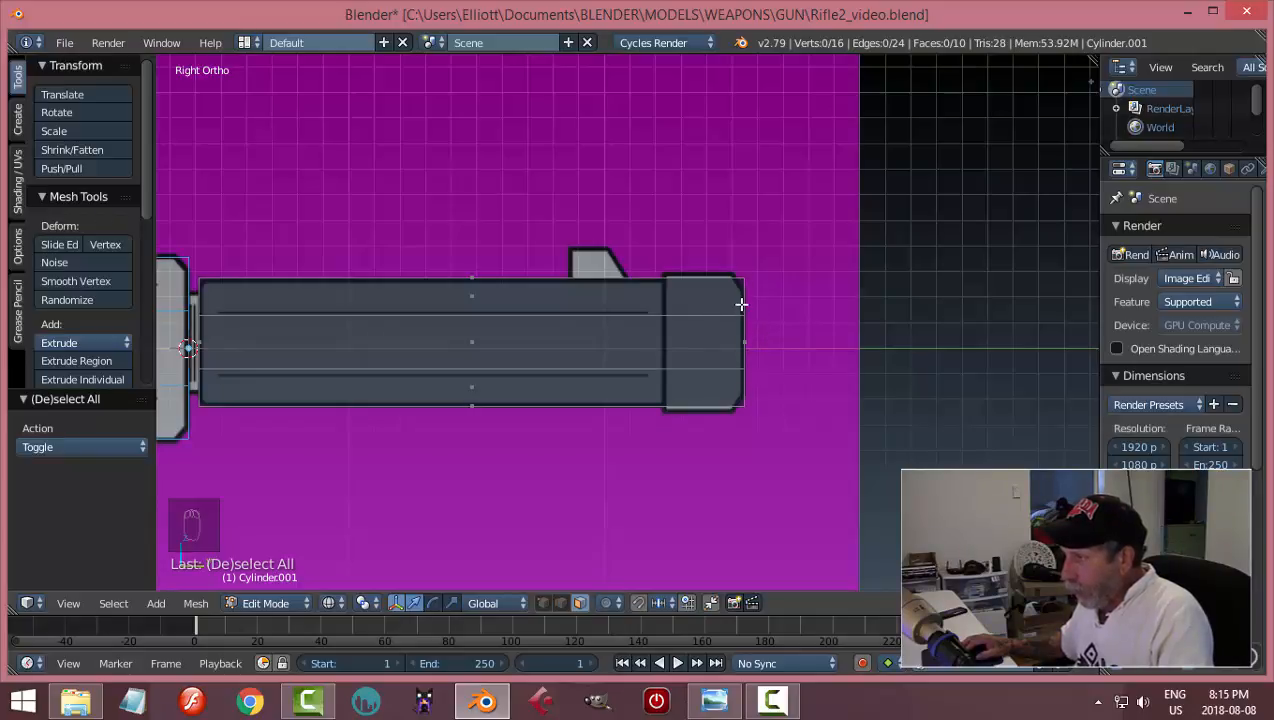
key(ctrl+r)
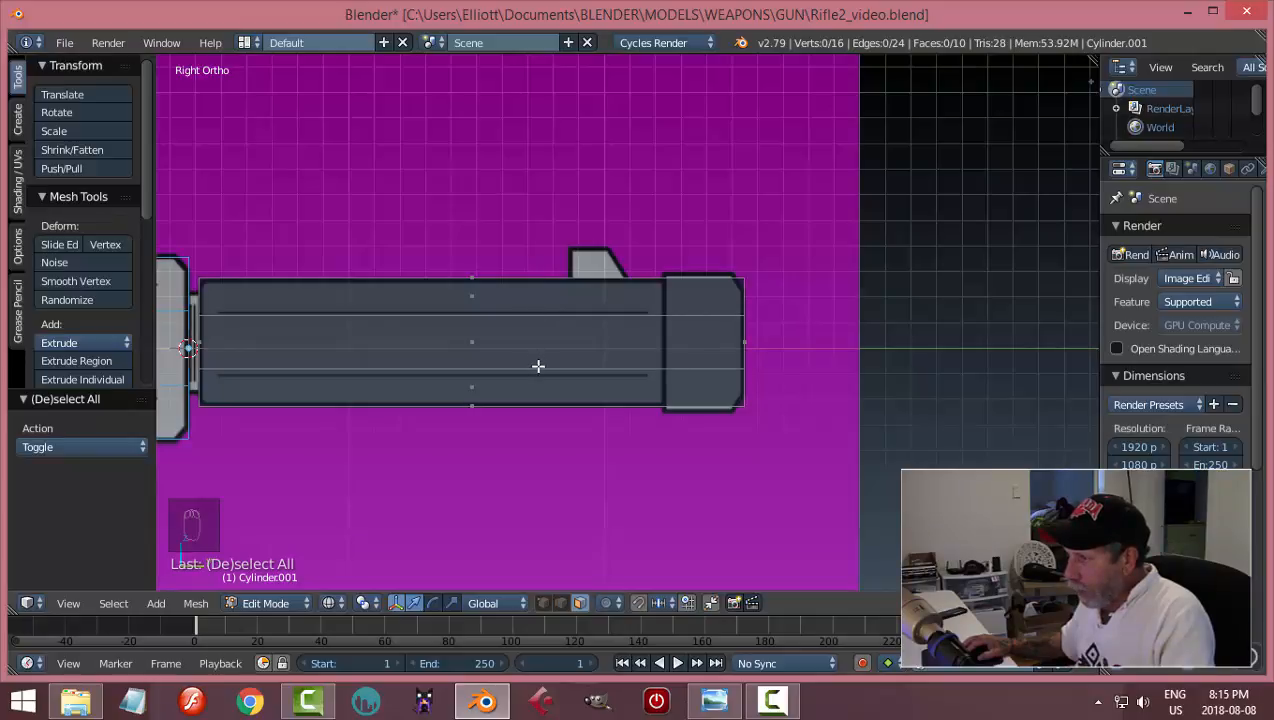
key(ctrl+r)
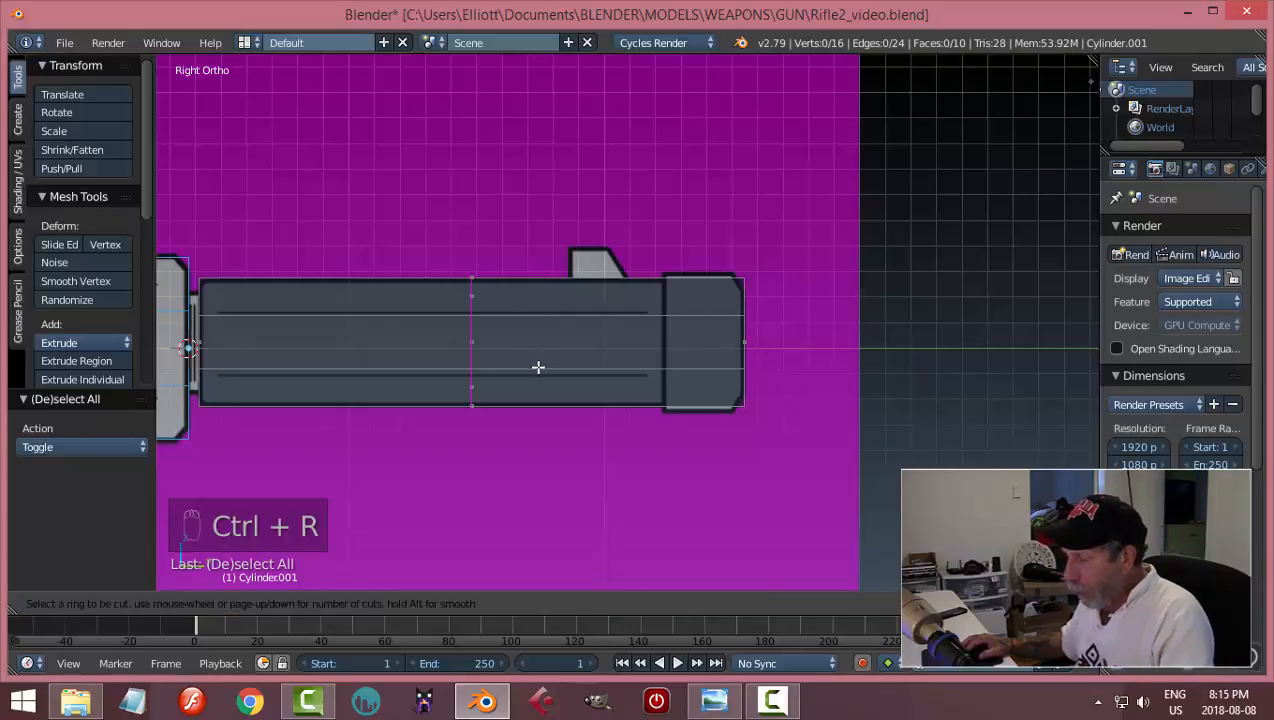
right_click(538, 367)
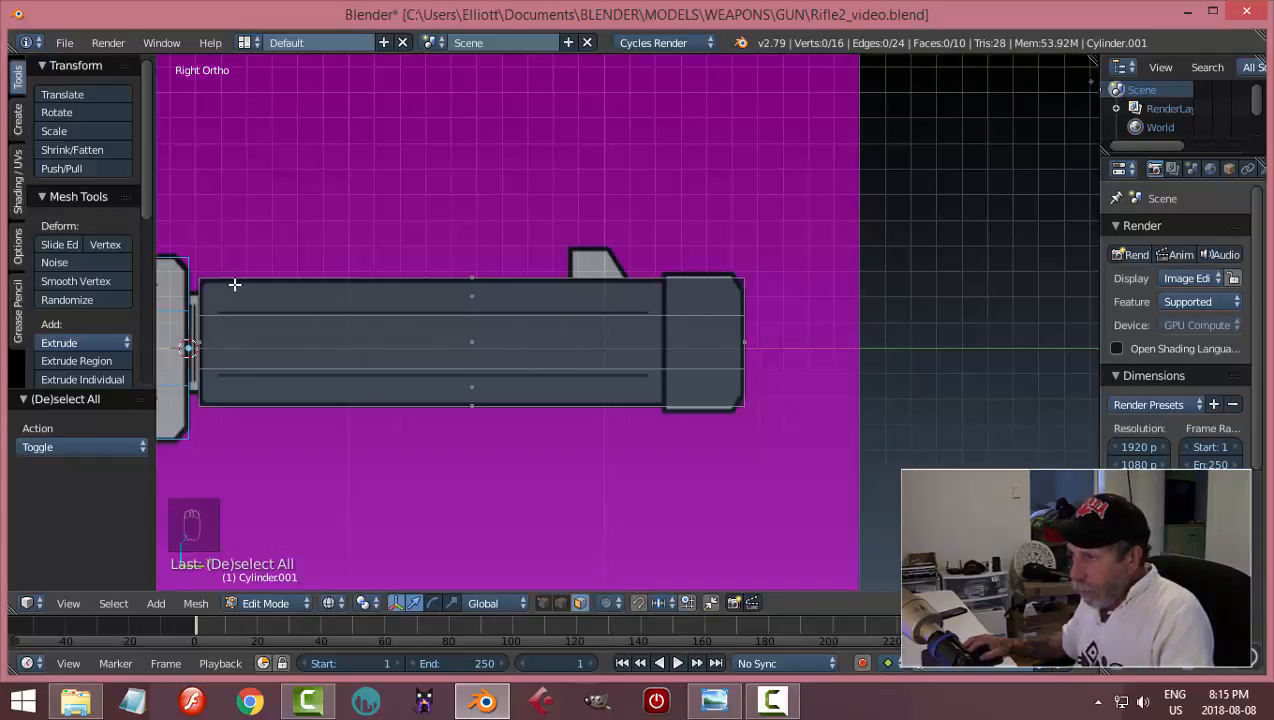
key(ctrl+r)
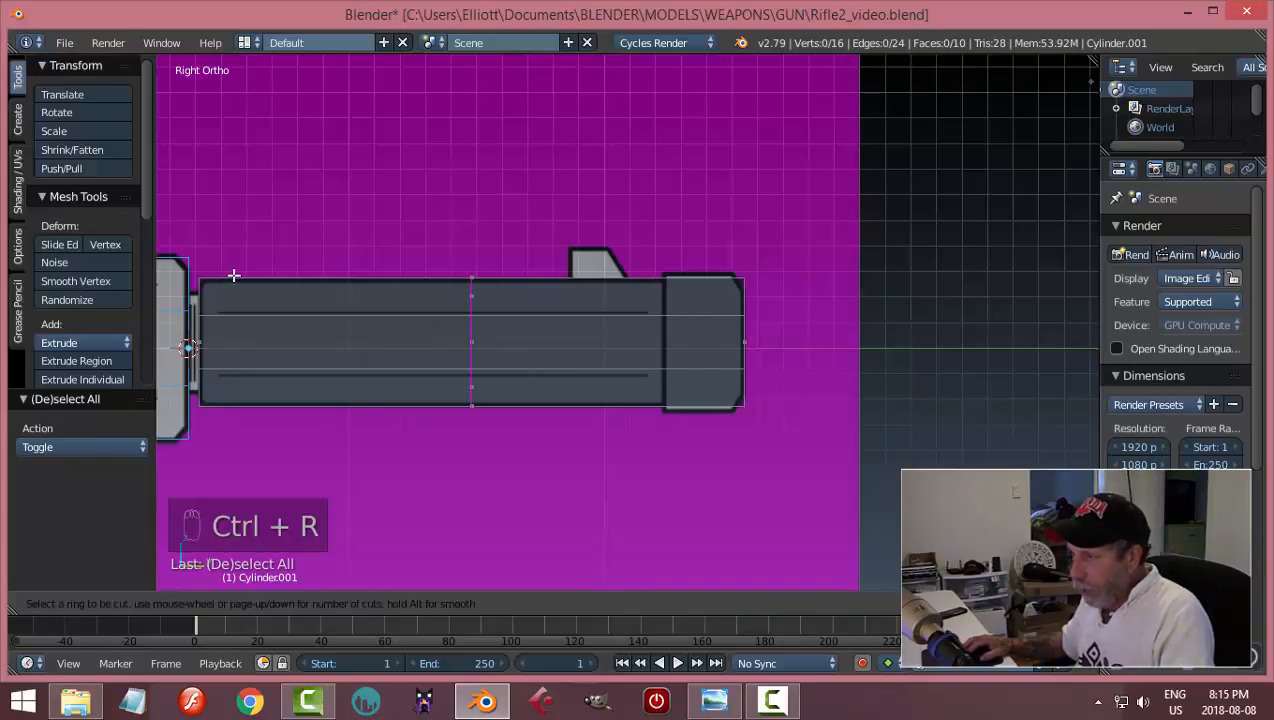
right_click(233, 275)
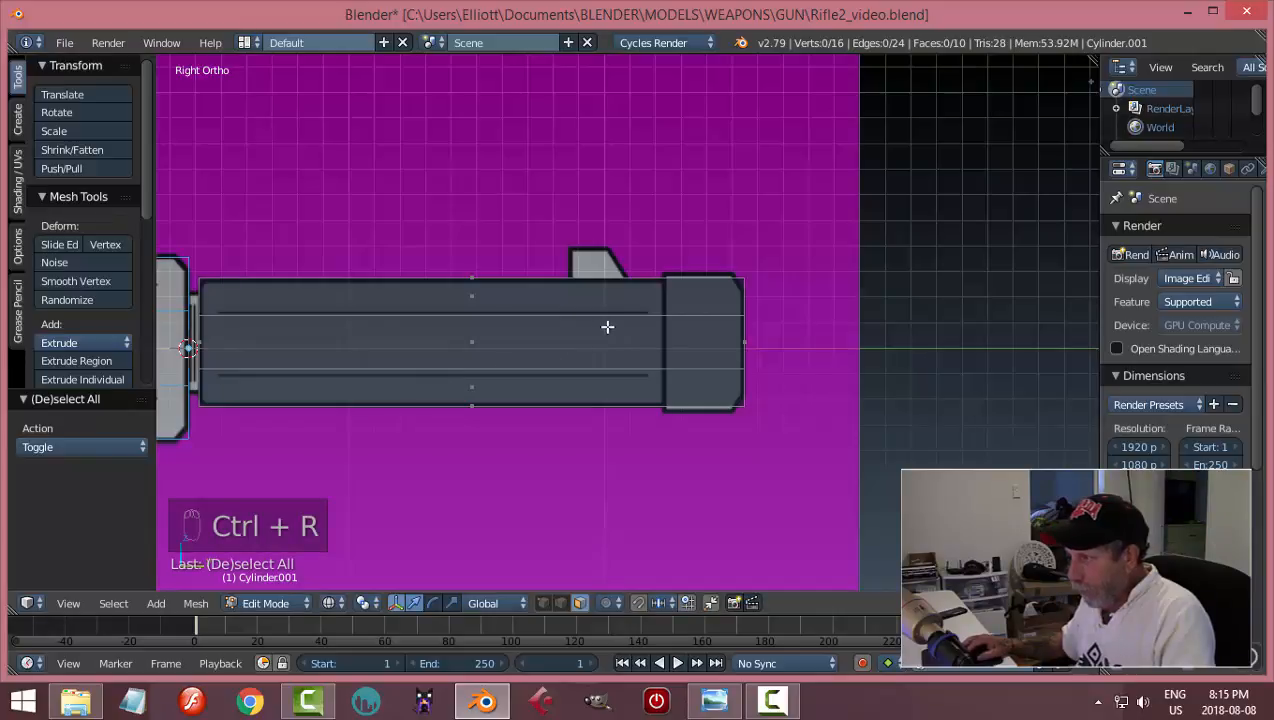
key(ctrl+r)
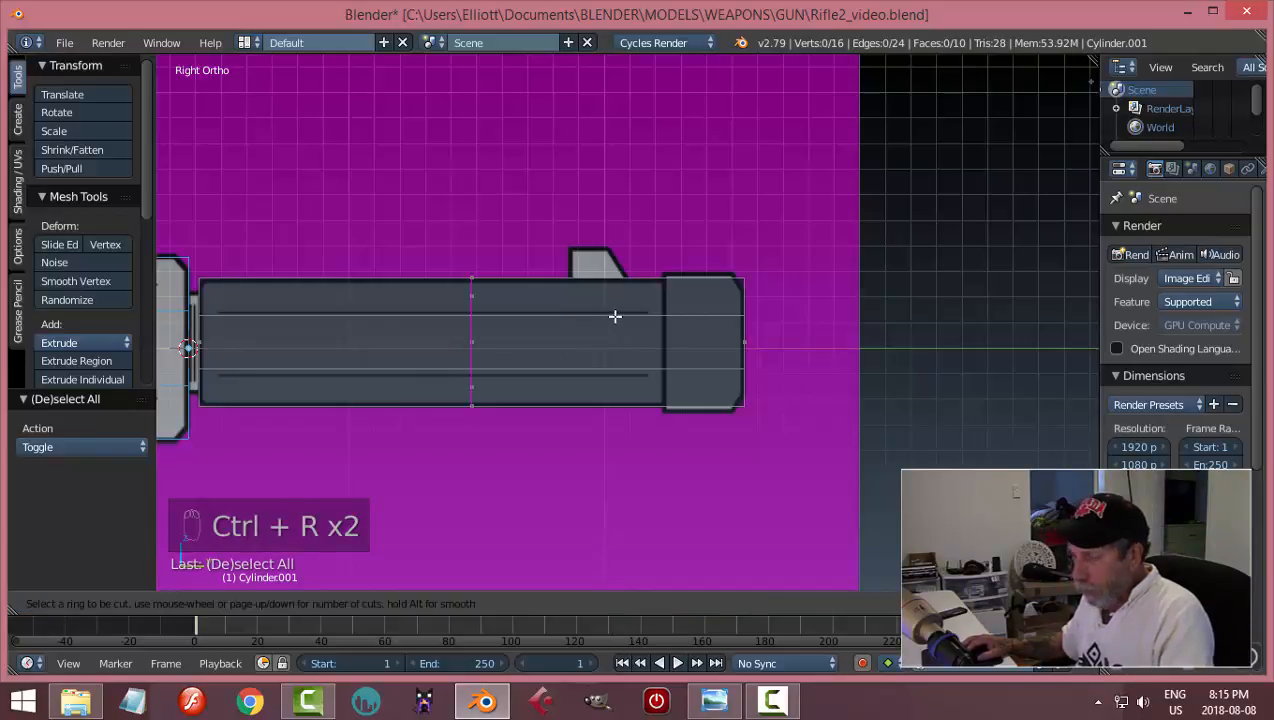
click(615, 316)
right_click(623, 353)
- Cut one edge loop around the barrel, slide it forward to the rear edge of the reference's muzzle collar, and clear the selection
middle_drag(623, 353, 529, 354)
key(KP_3)
scroll(623, 354, up, 3)
key(ctrl+r)
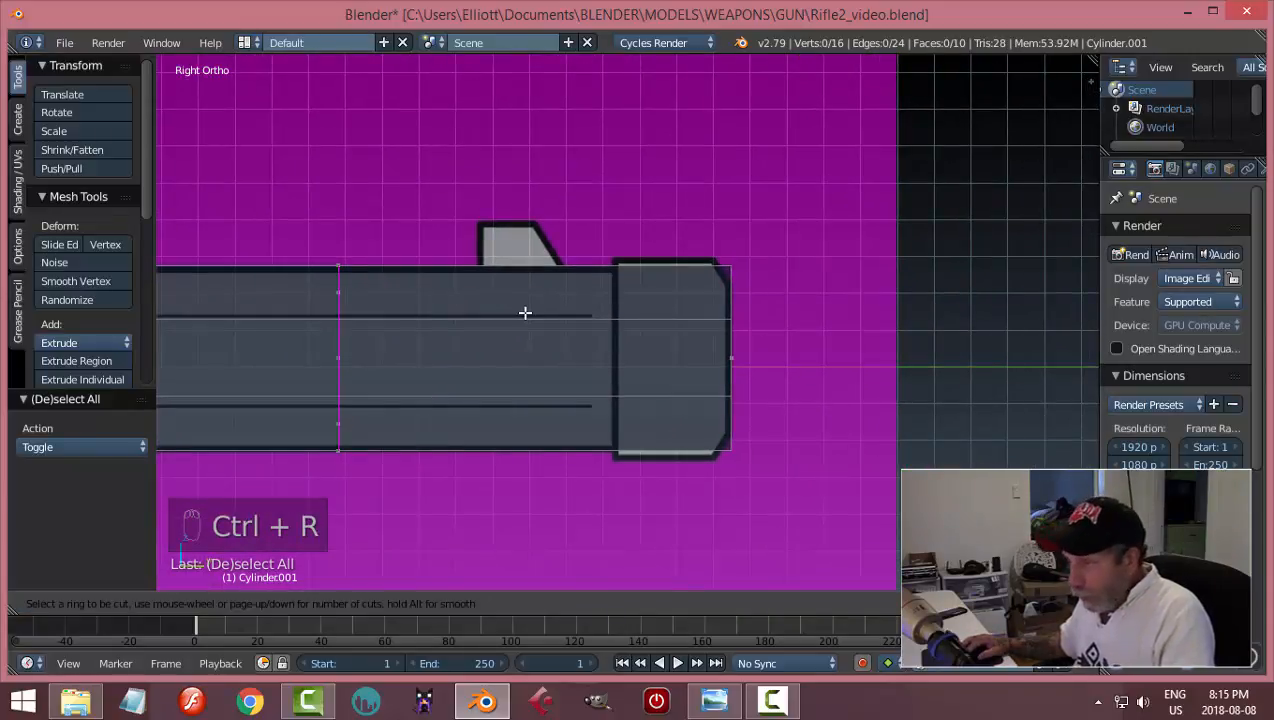
click(525, 313)
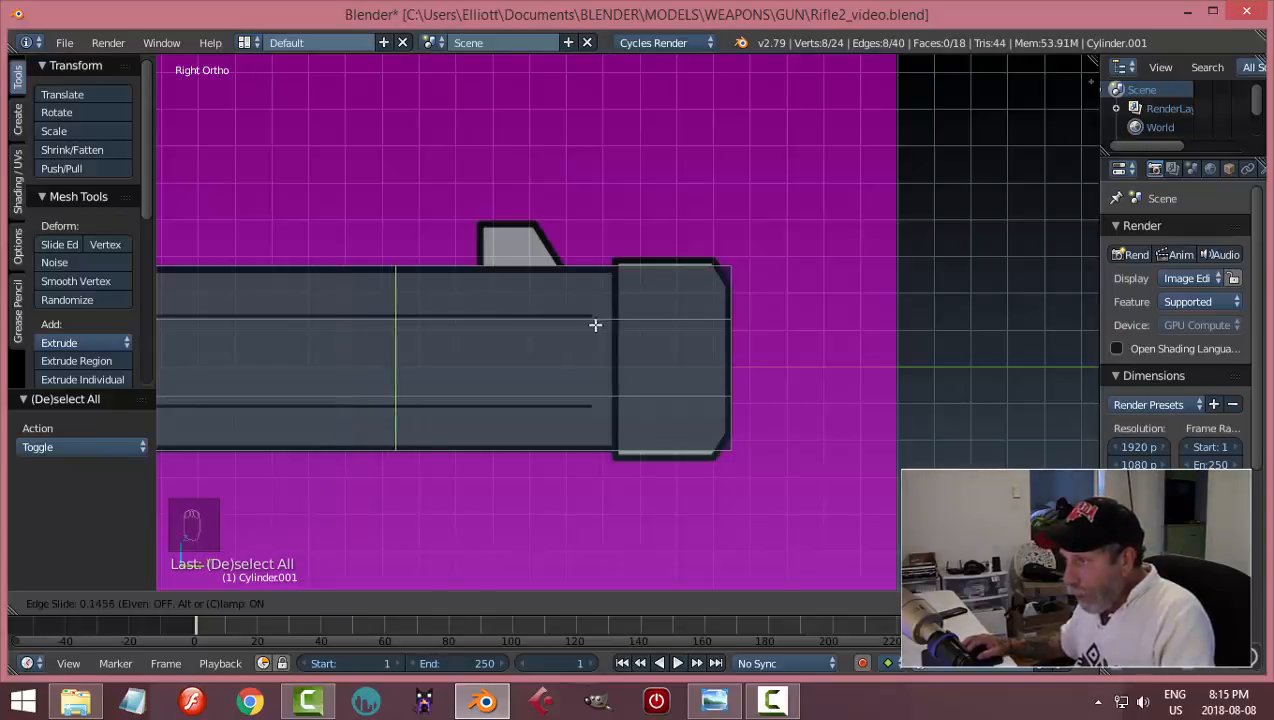
click(793, 348)
key(a)
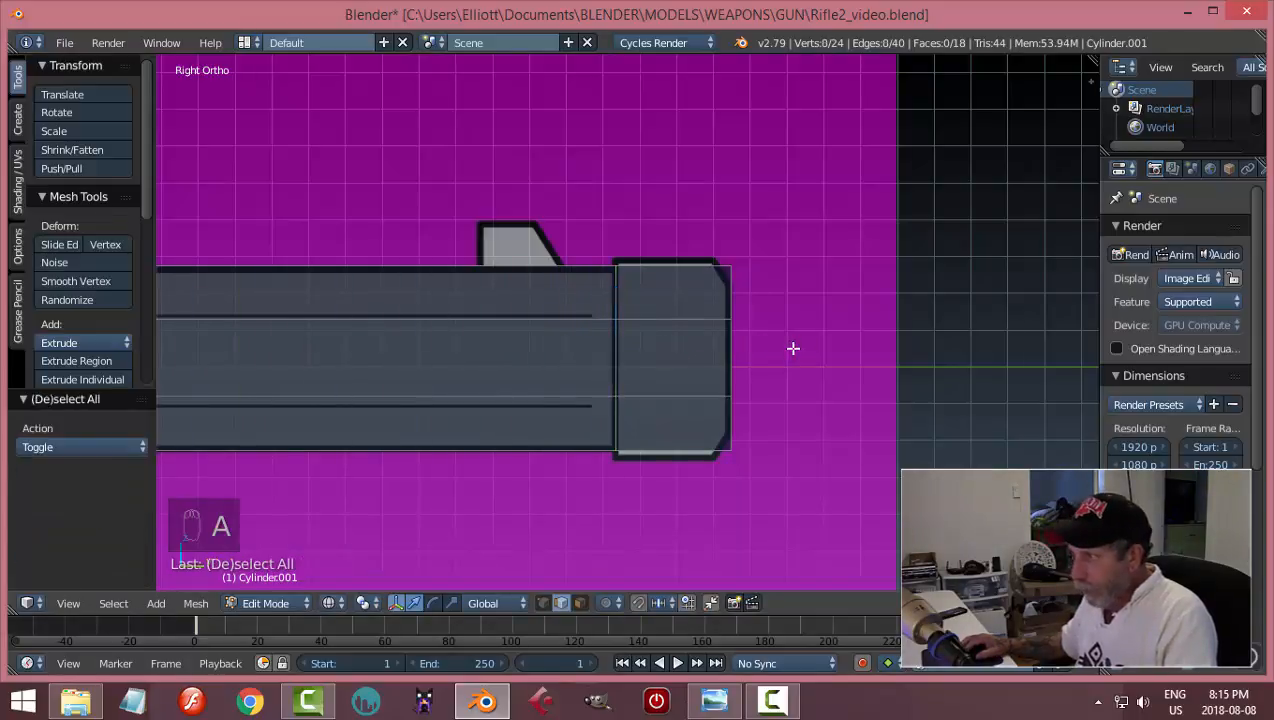
- Switch to solid shading and face selection, and examine the separate side faces on either side of the new edge loop
key(z)
click(790, 455)
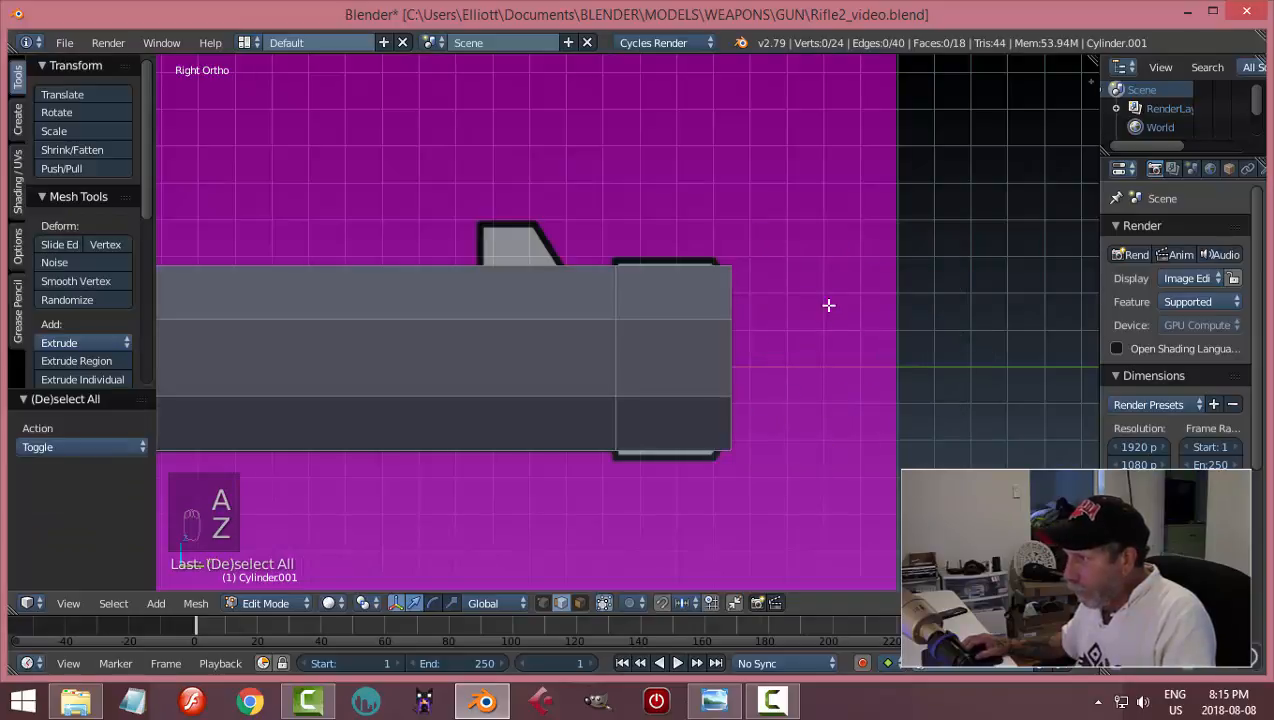
mouse_move(828, 304)
middle_down()
mouse_move(678, 348)
mouse_move(486, 327)
mouse_move(512, 259)
mouse_move(805, 332)
middle_up()
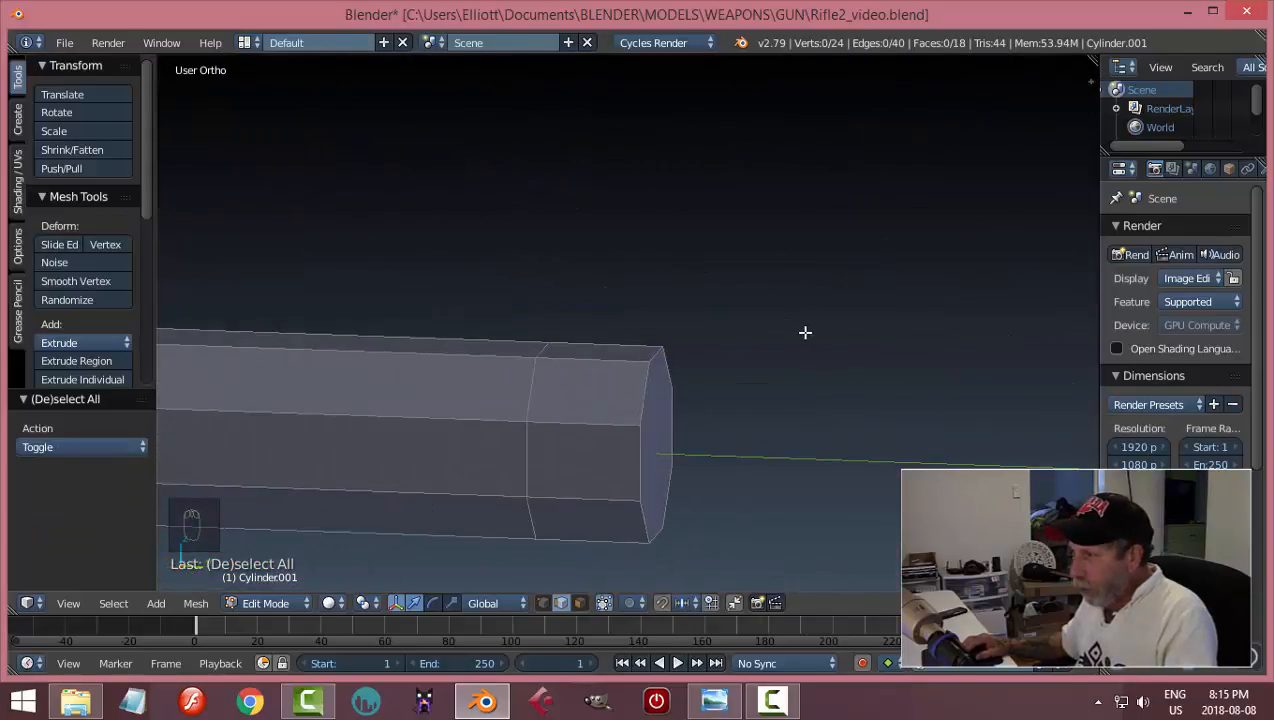
click(580, 602)
right_click(457, 378)
right_click(575, 392)
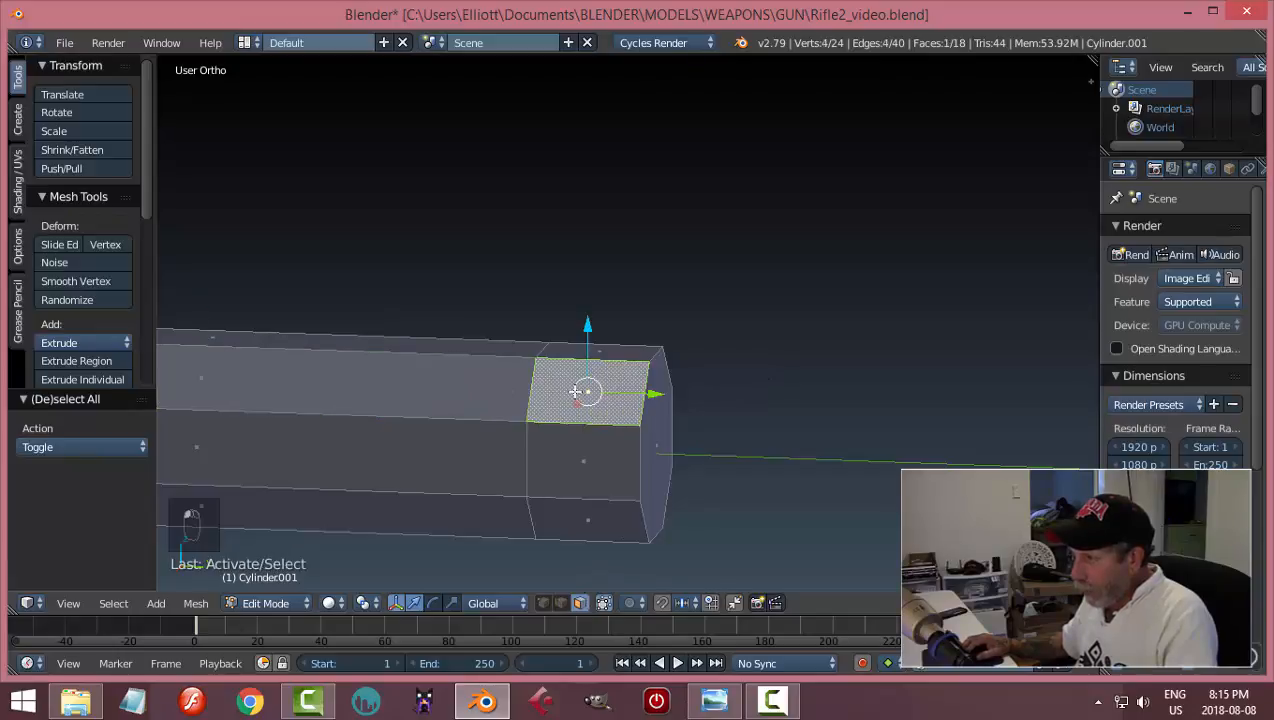
right_click(455, 438)
right_click(566, 446)
right_click(464, 511)
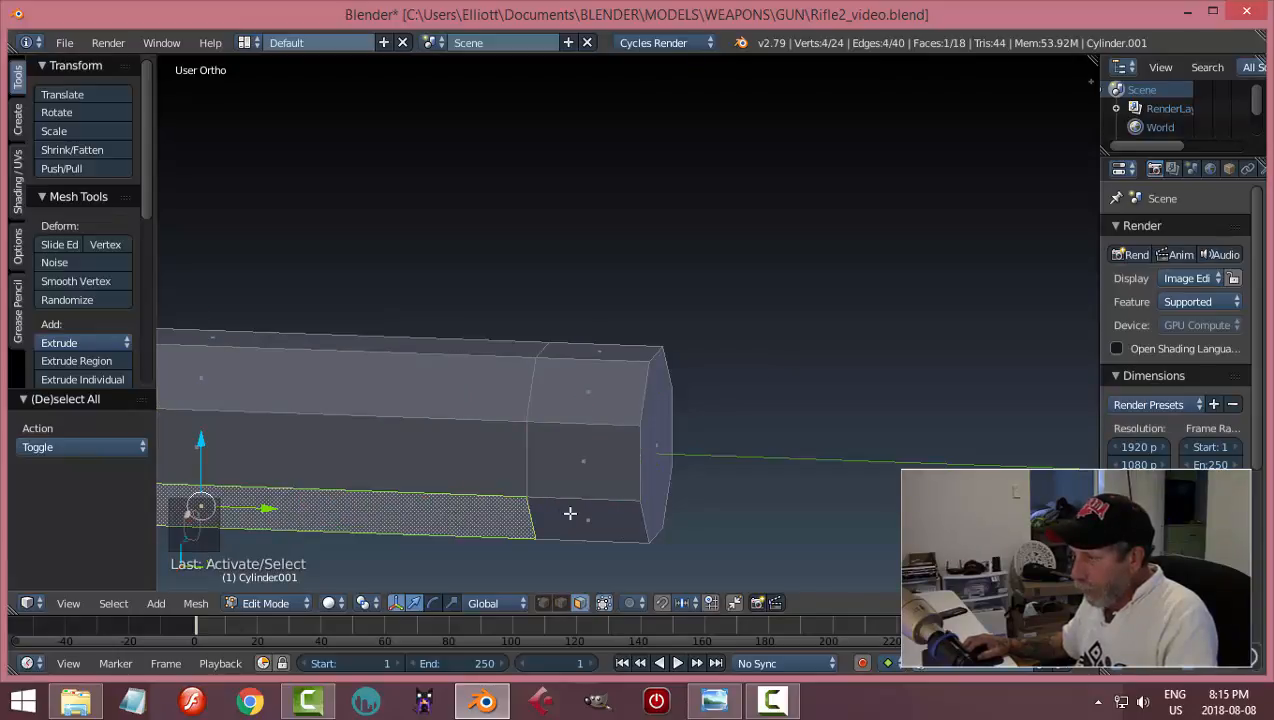
right_click(569, 515)
key(a)
scroll(744, 471, down, 1)
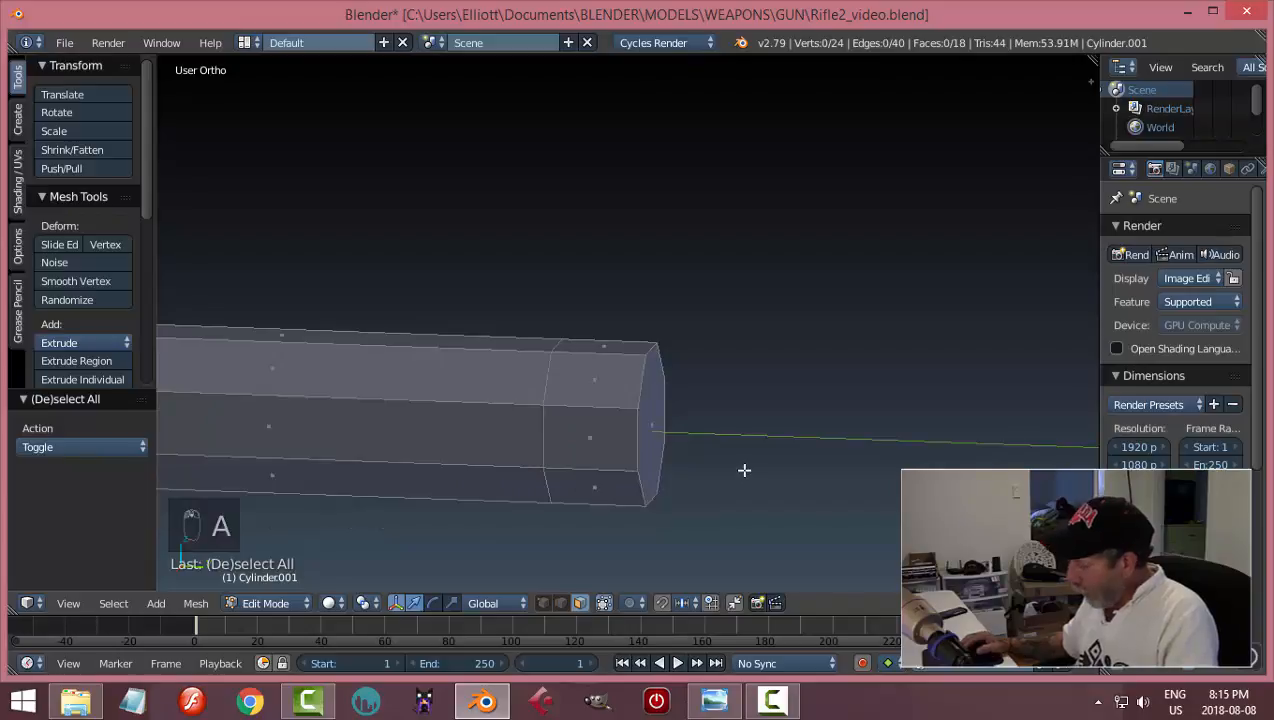
- Select five side faces of the muzzle collar one by one, and clear the selection
key(KP_3)
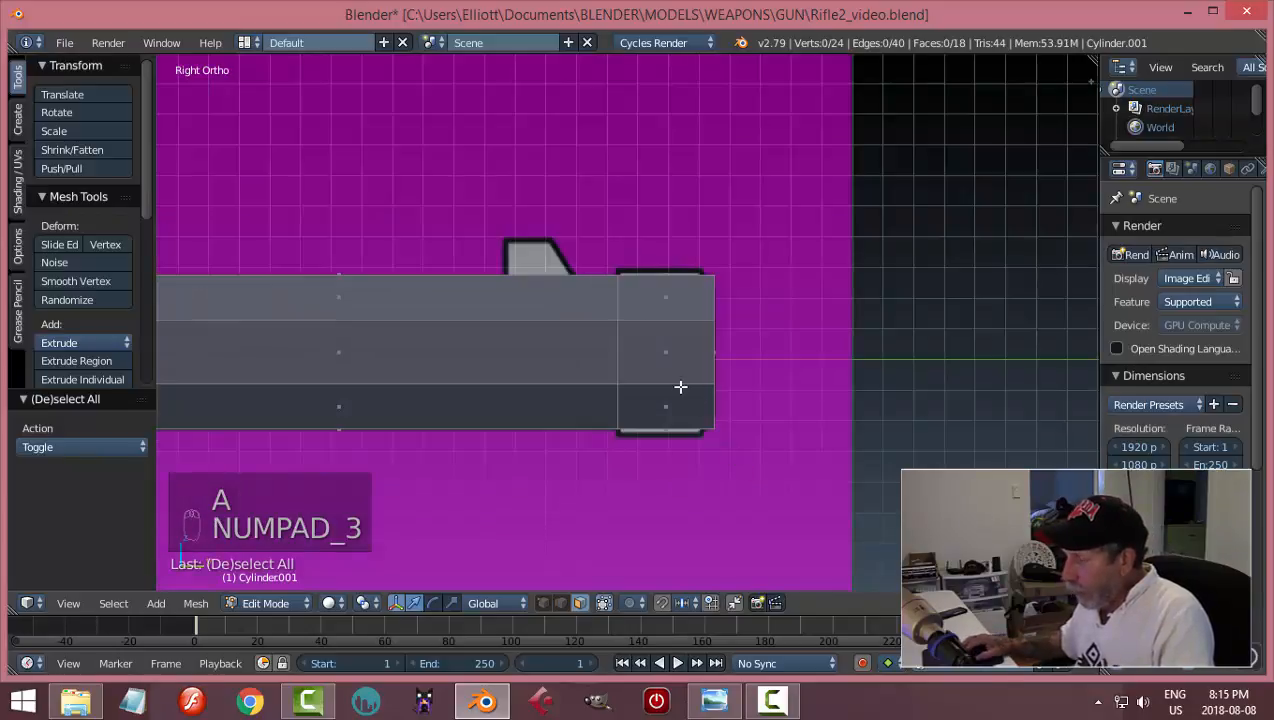
right_click(662, 296)
shift+right_click(654, 346)
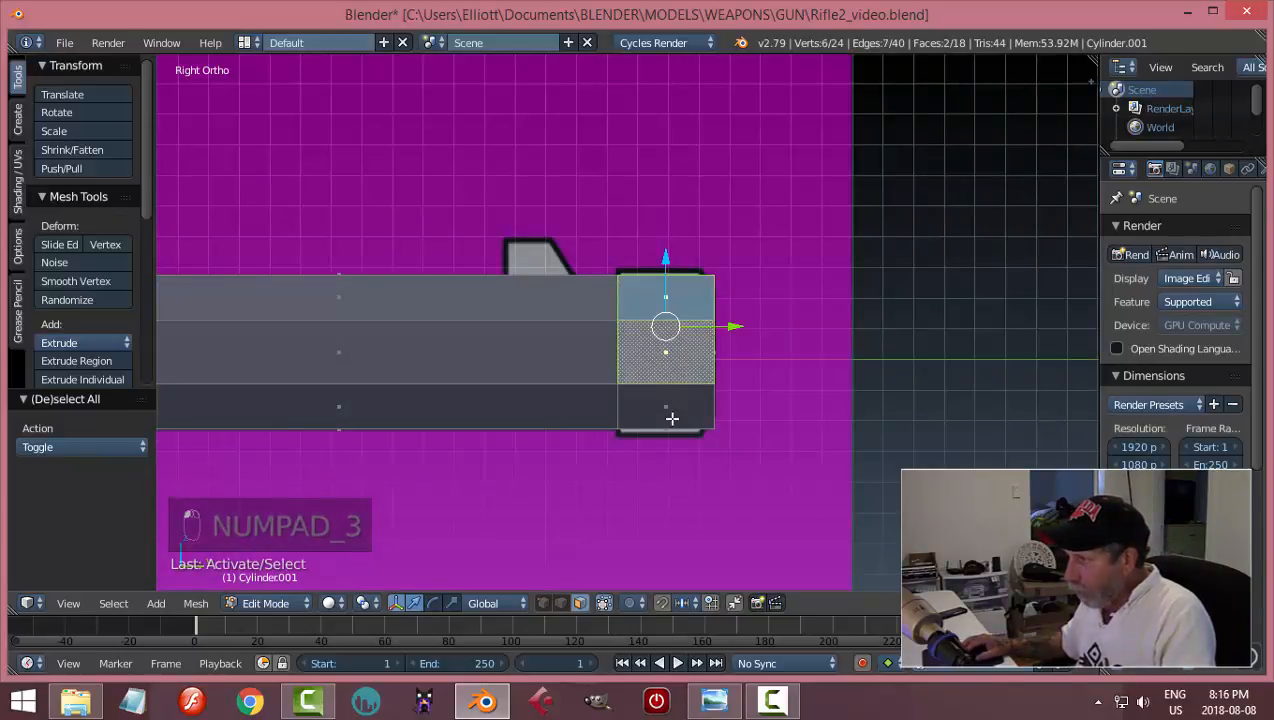
shift+right_click(668, 412)
middle_drag(668, 412, 335, 343)
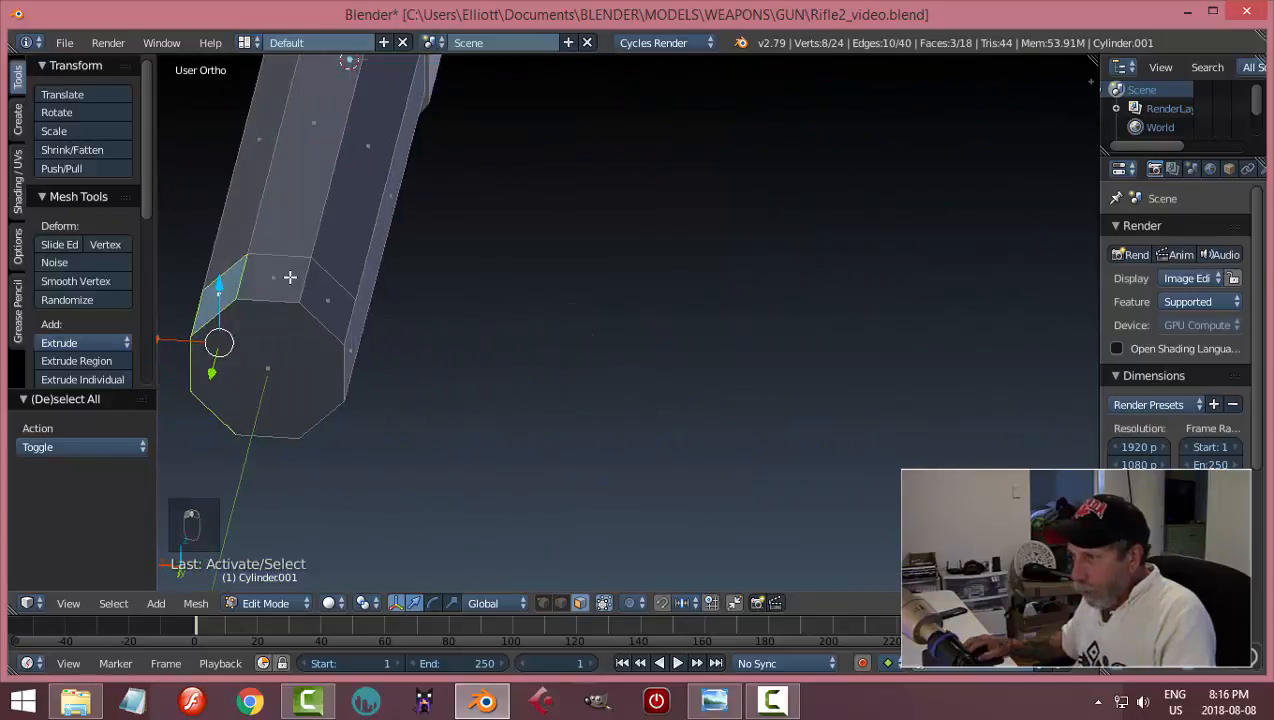
shift+right_click(290, 277)
shift+right_click(330, 308)
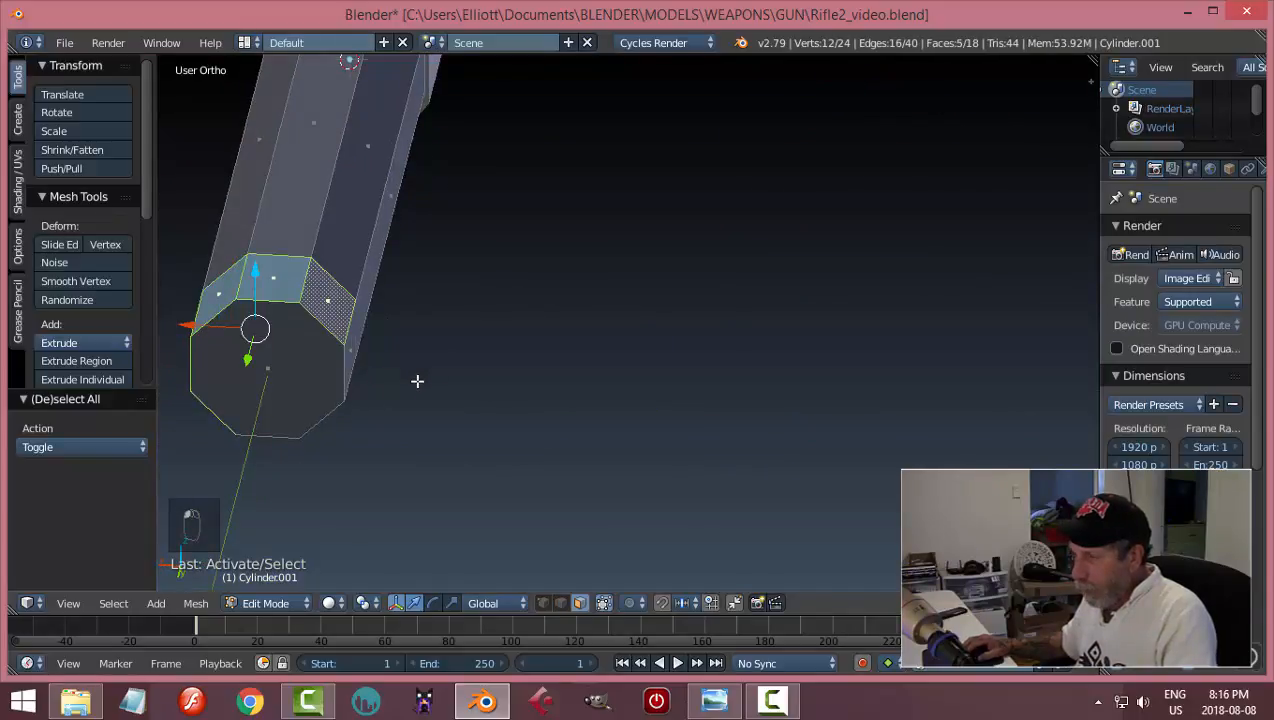
key(a)
- Select the whole ring of side faces on the muzzle collar and show it in wireframe over the reference in the right side view
middle_drag(417, 381, 686, 348)
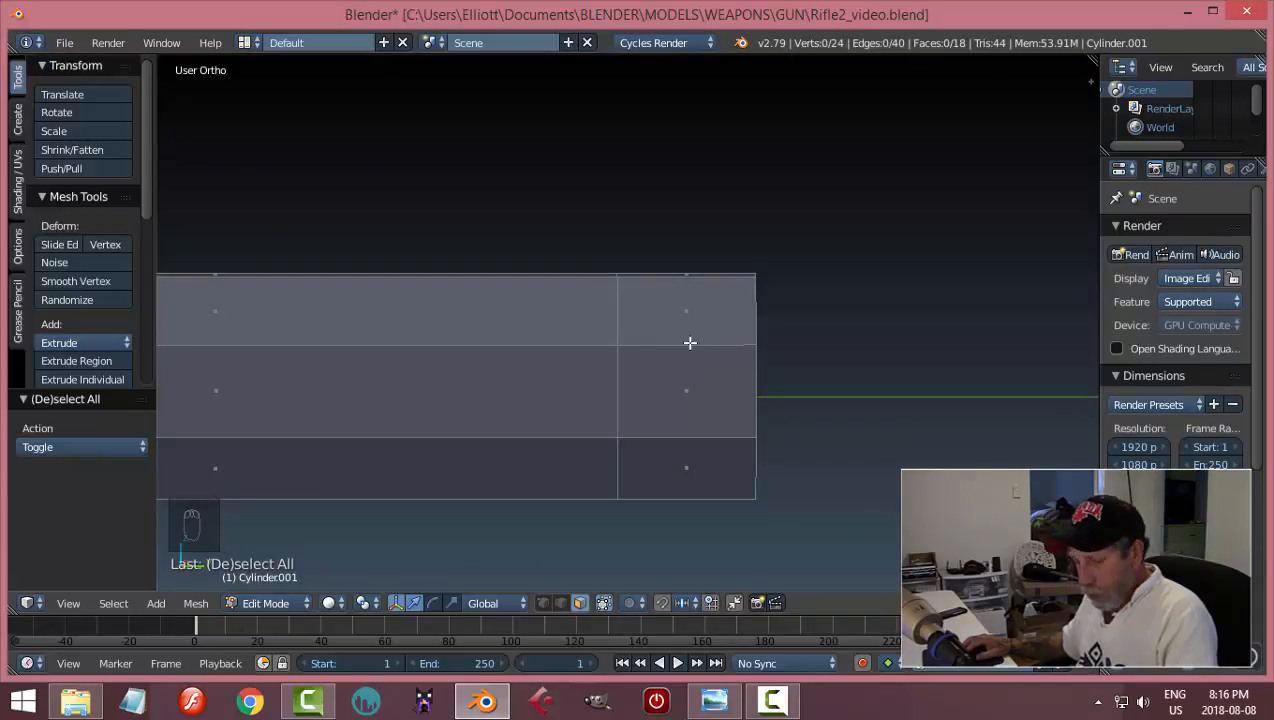
alt+right_click(690, 343)
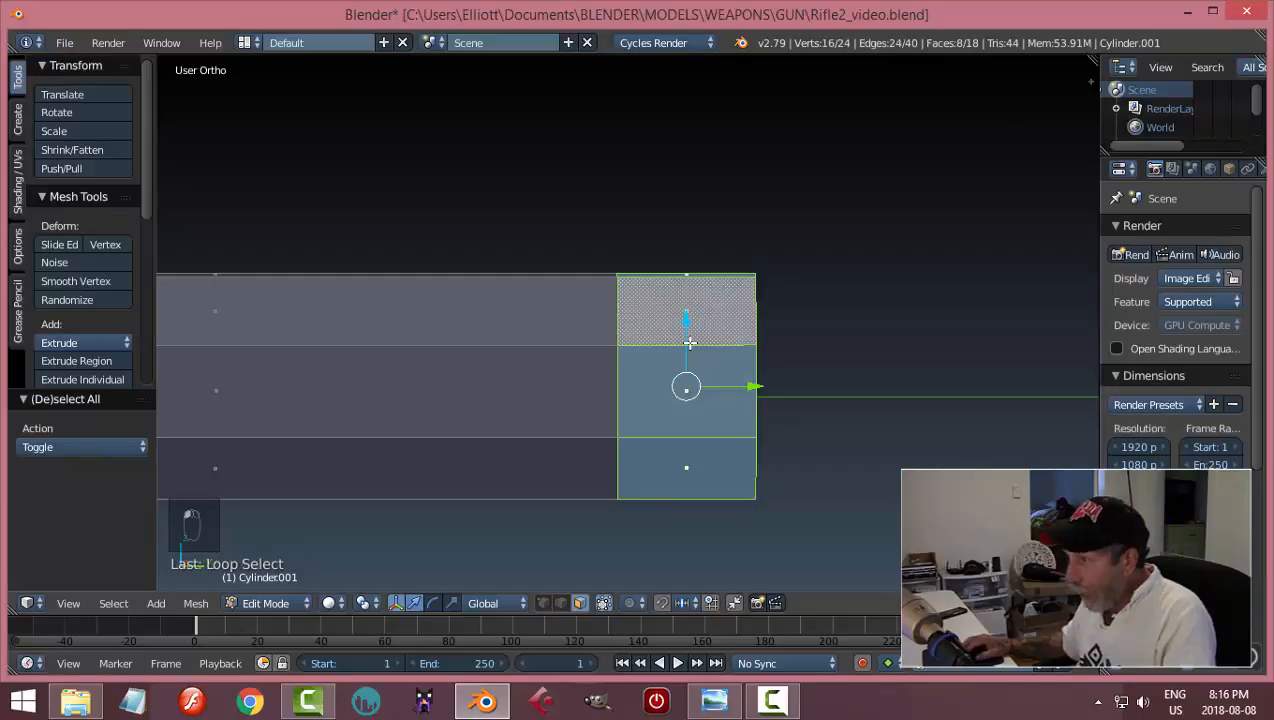
middle_drag(830, 334, 867, 364)
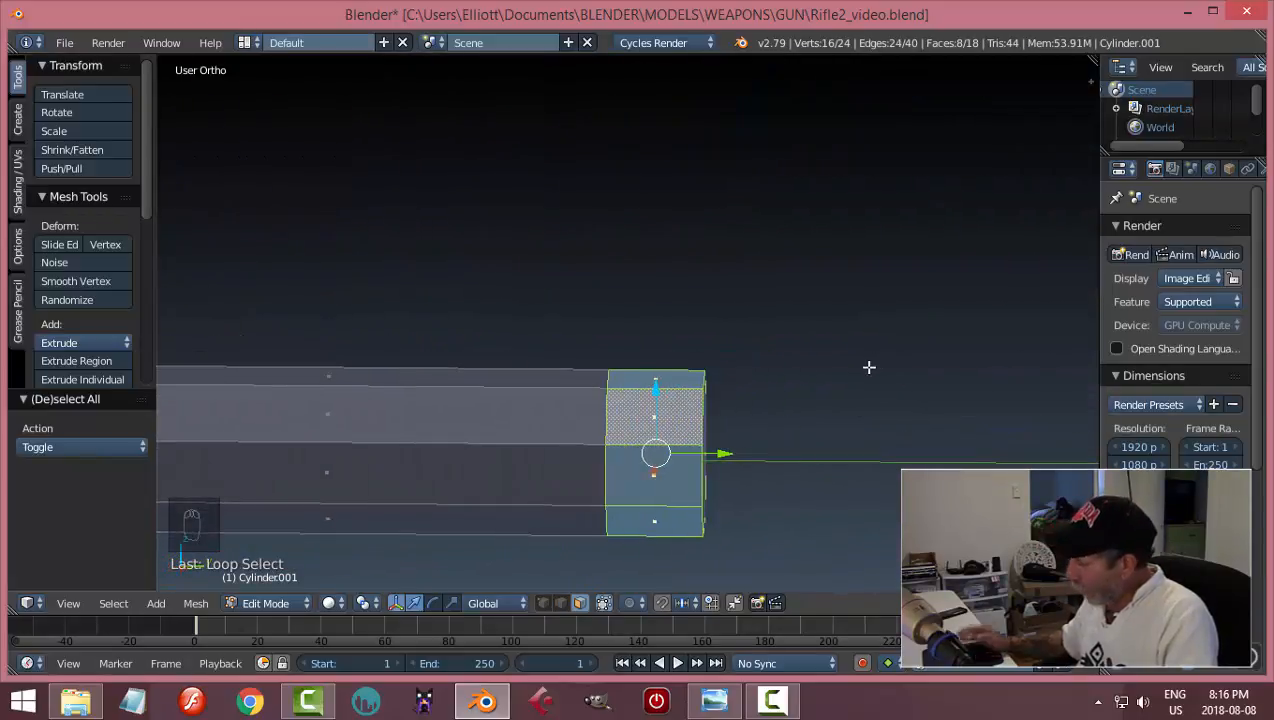
key(KP_3)
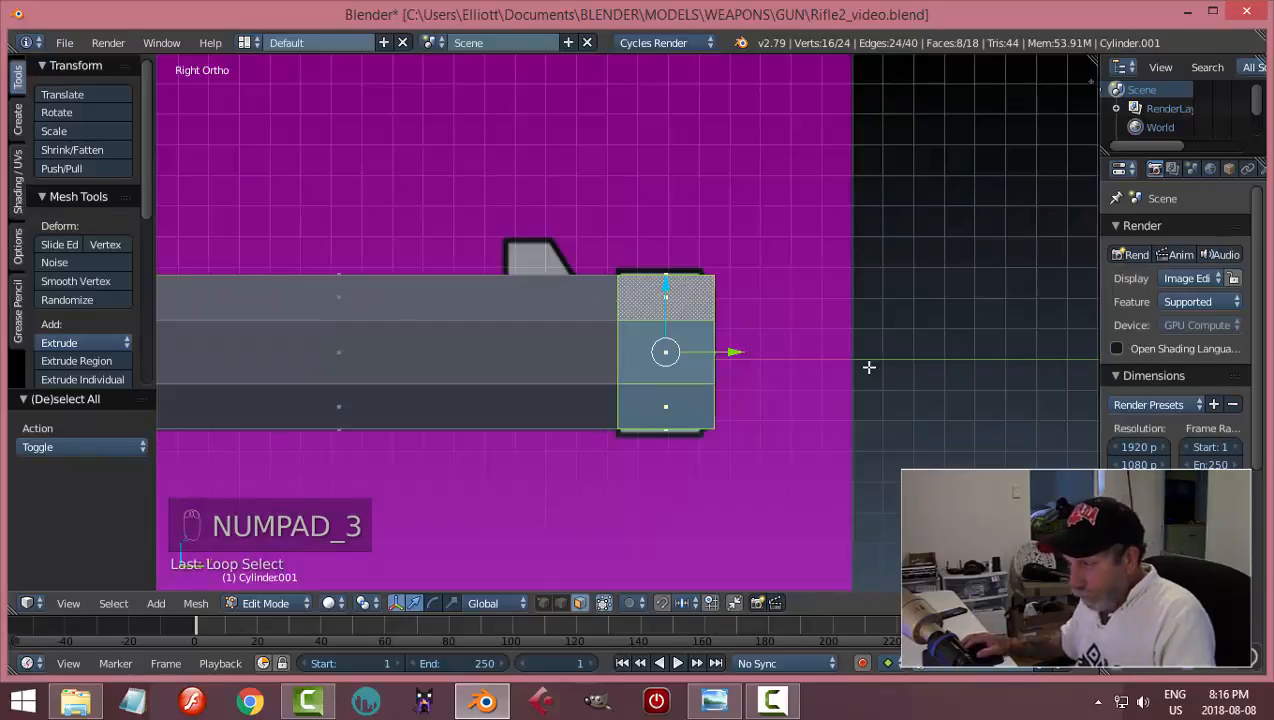
key(z)
click(1000, 368)
scroll(816, 378, up, 1)
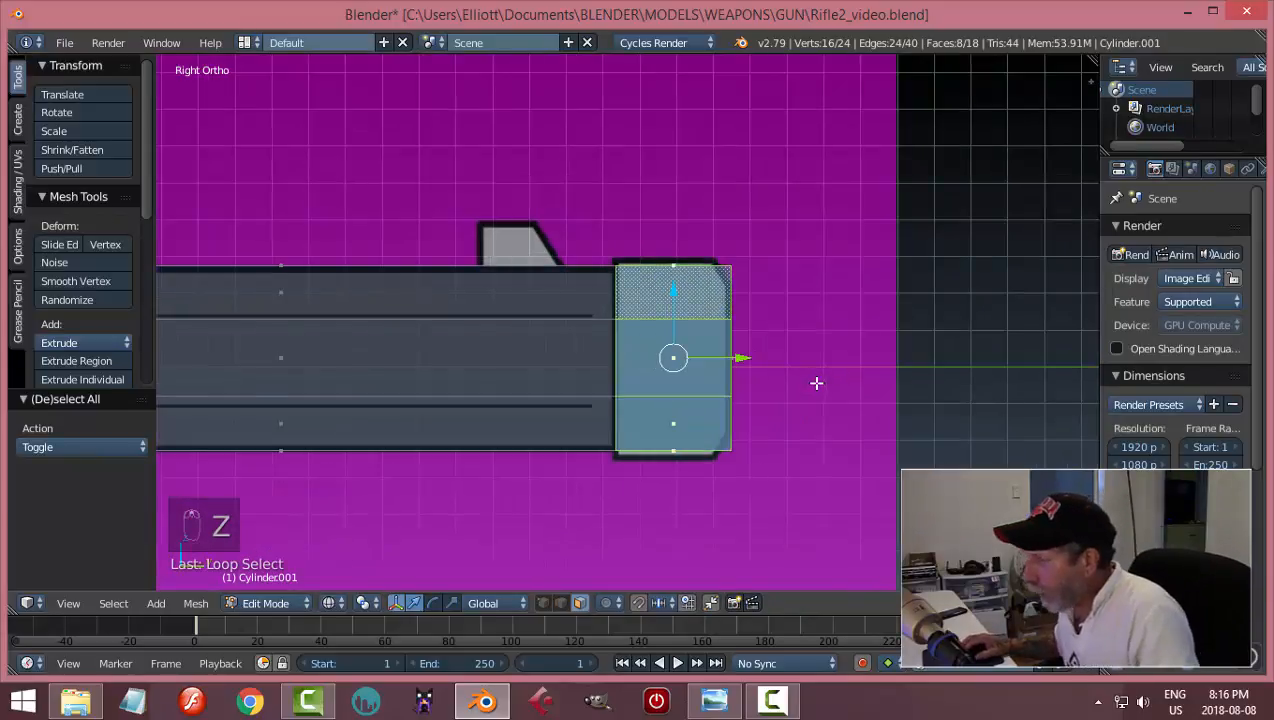
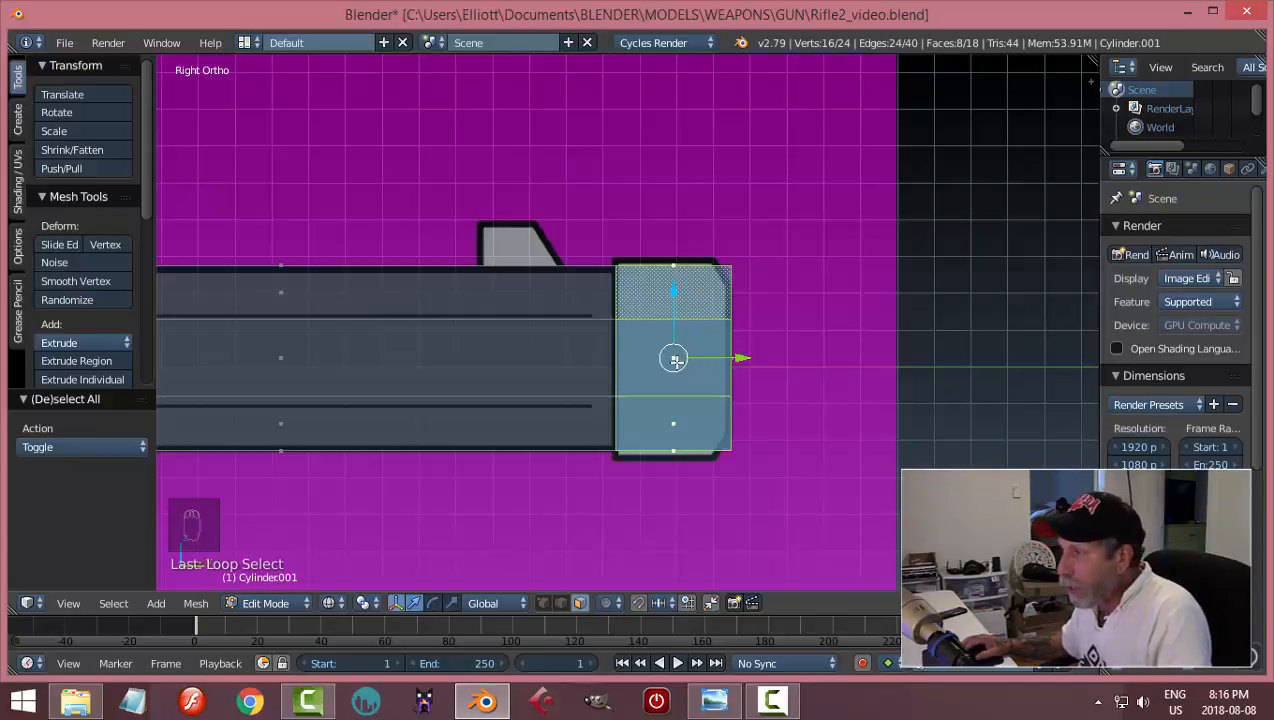
key(e)
right_click(814, 355)
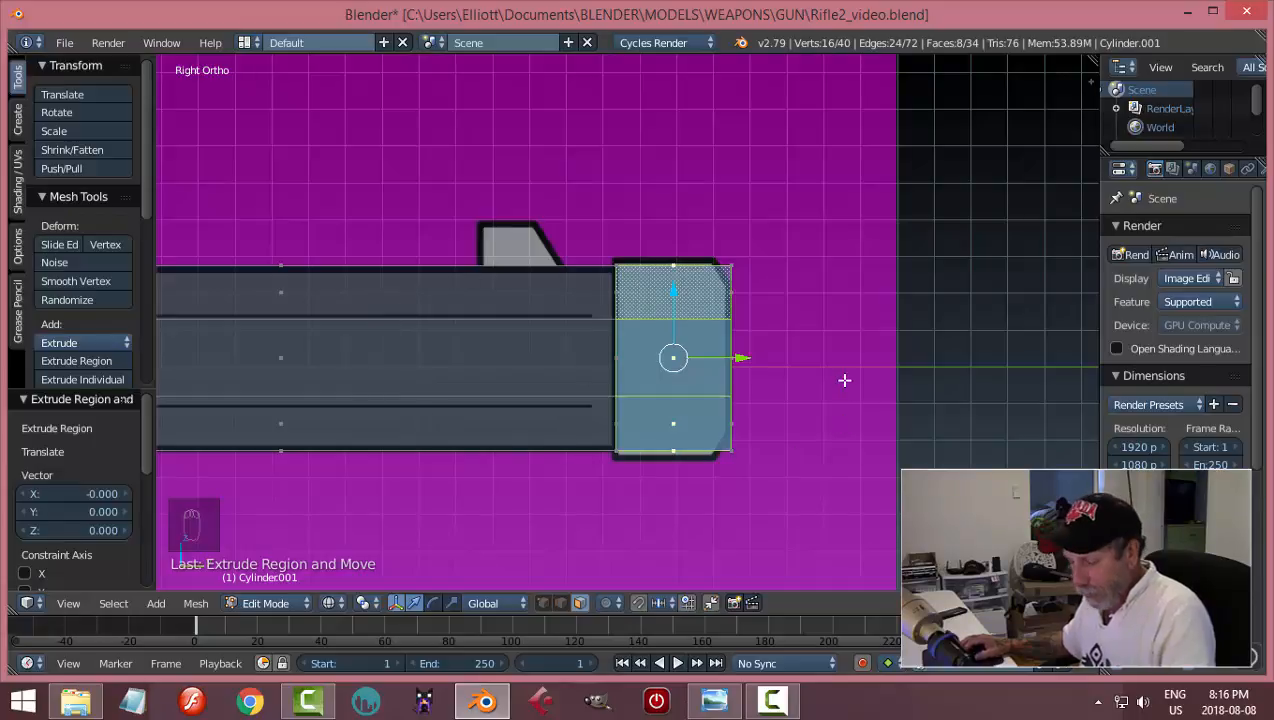
key(ctrl+z)
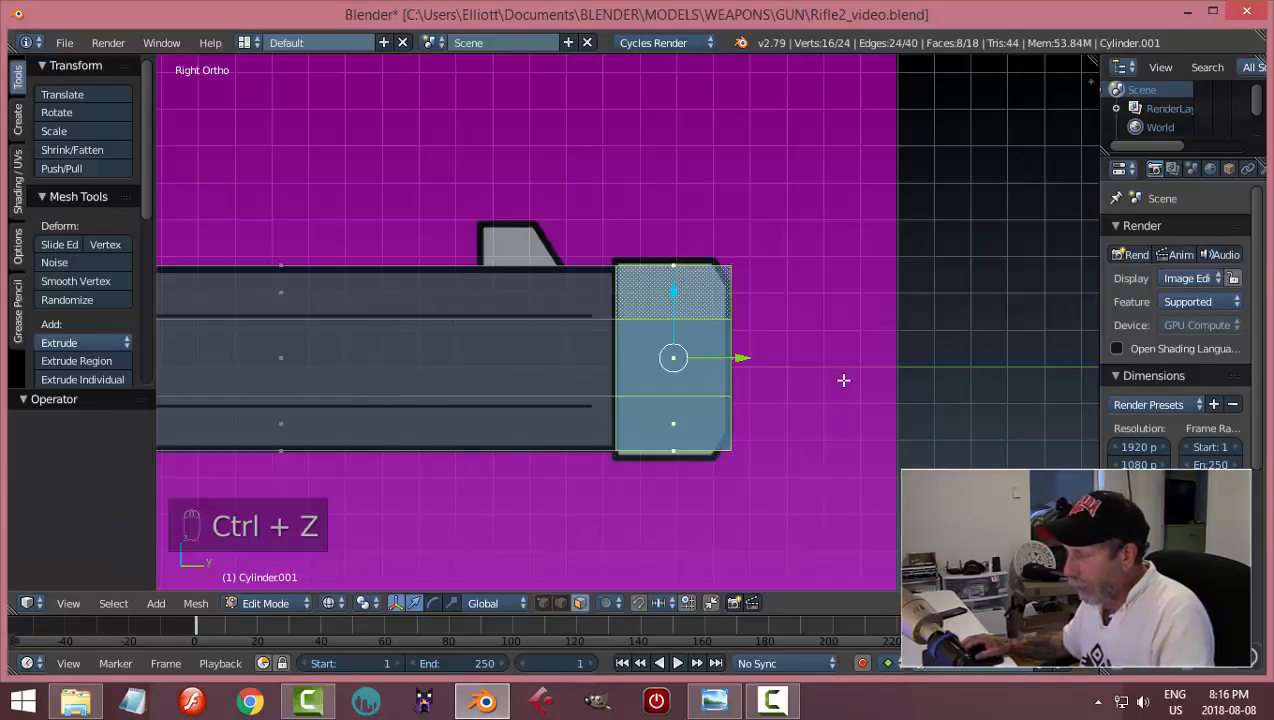
- Return to solid shading and try scaling up the collar's face ring without extruding it
middle_drag(843, 380, 749, 388)
key(z)
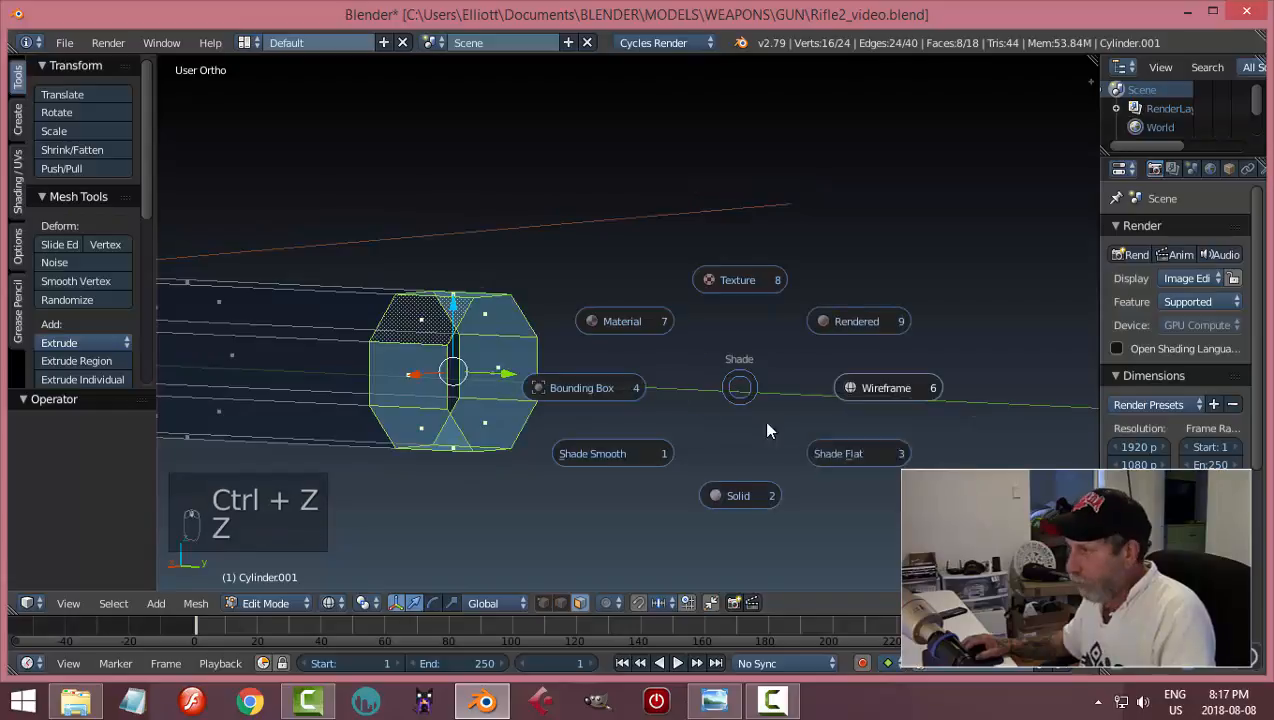
click(740, 495)
mouse_move(660, 384)
middle_down()
mouse_move(755, 398)
mouse_move(683, 421)
mouse_move(740, 417)
mouse_move(720, 418)
middle_up()
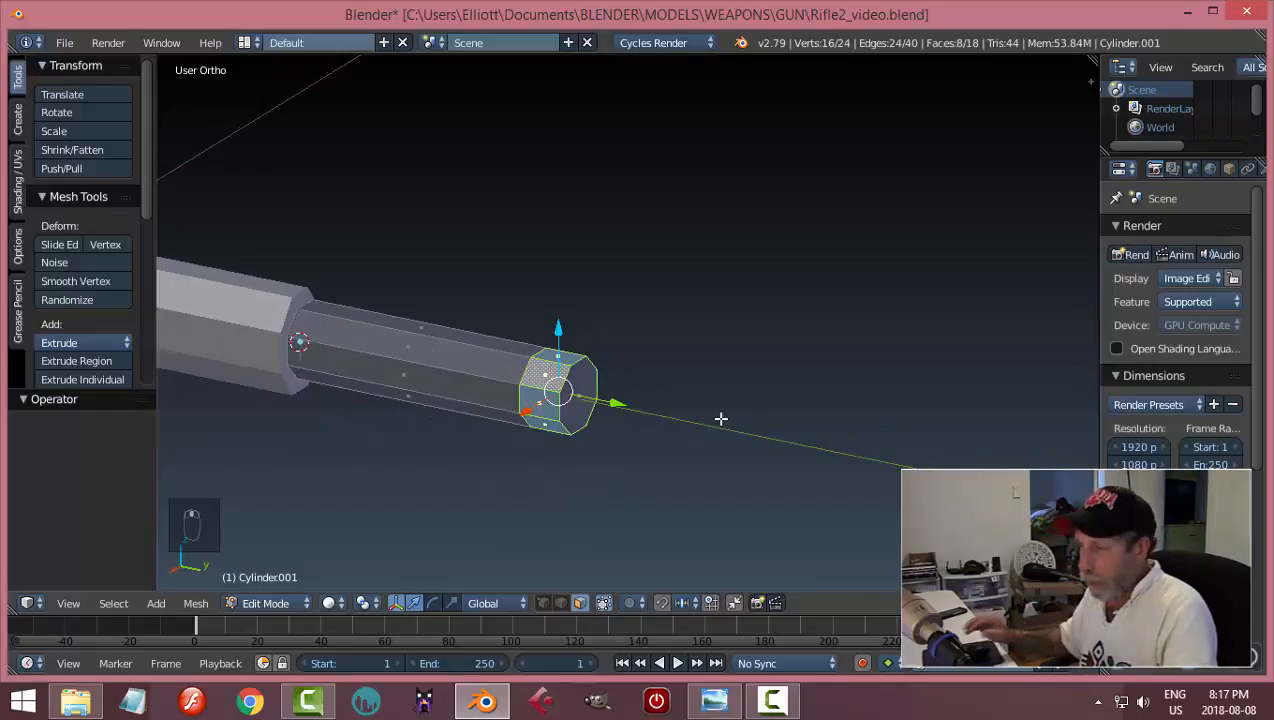
key(s)
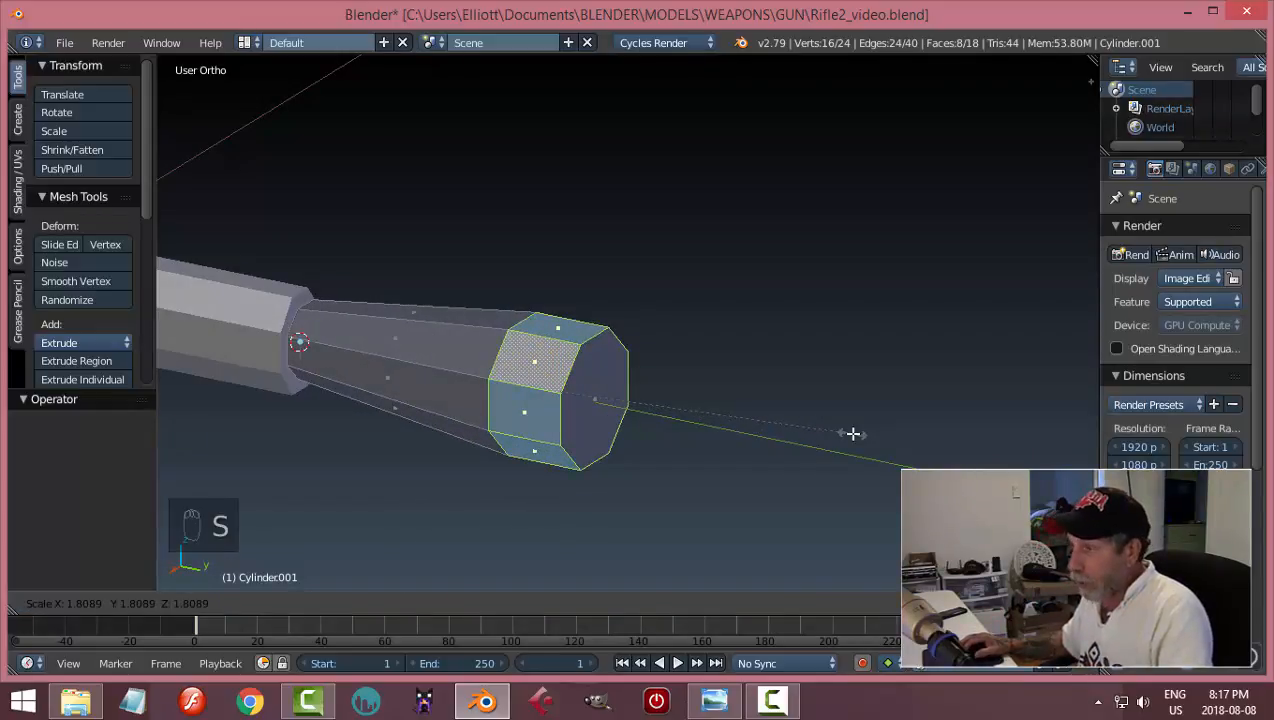
right_click(853, 433)
- Extrude the collar's ring of side faces in place with zero offset
middle_drag(720, 414, 756, 415)
scroll(780, 405, up, 2)
key(e)
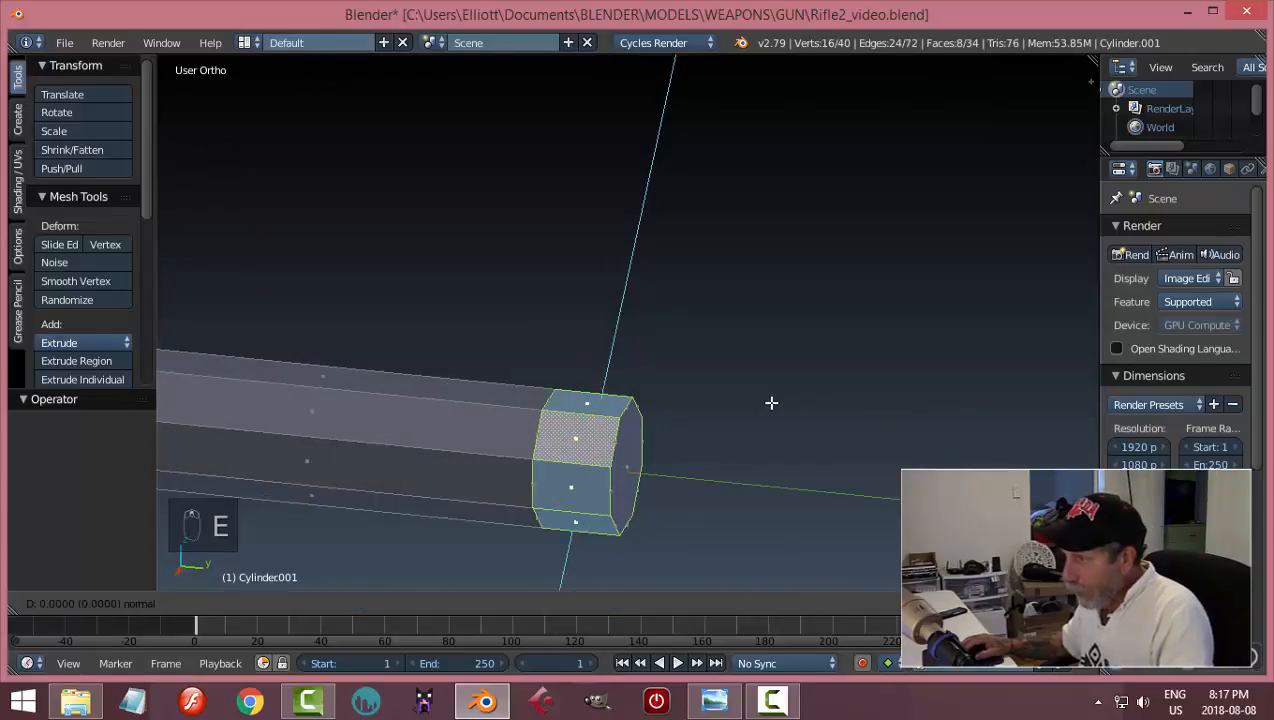
right_click(771, 402)
scroll(771, 401, down, 1)
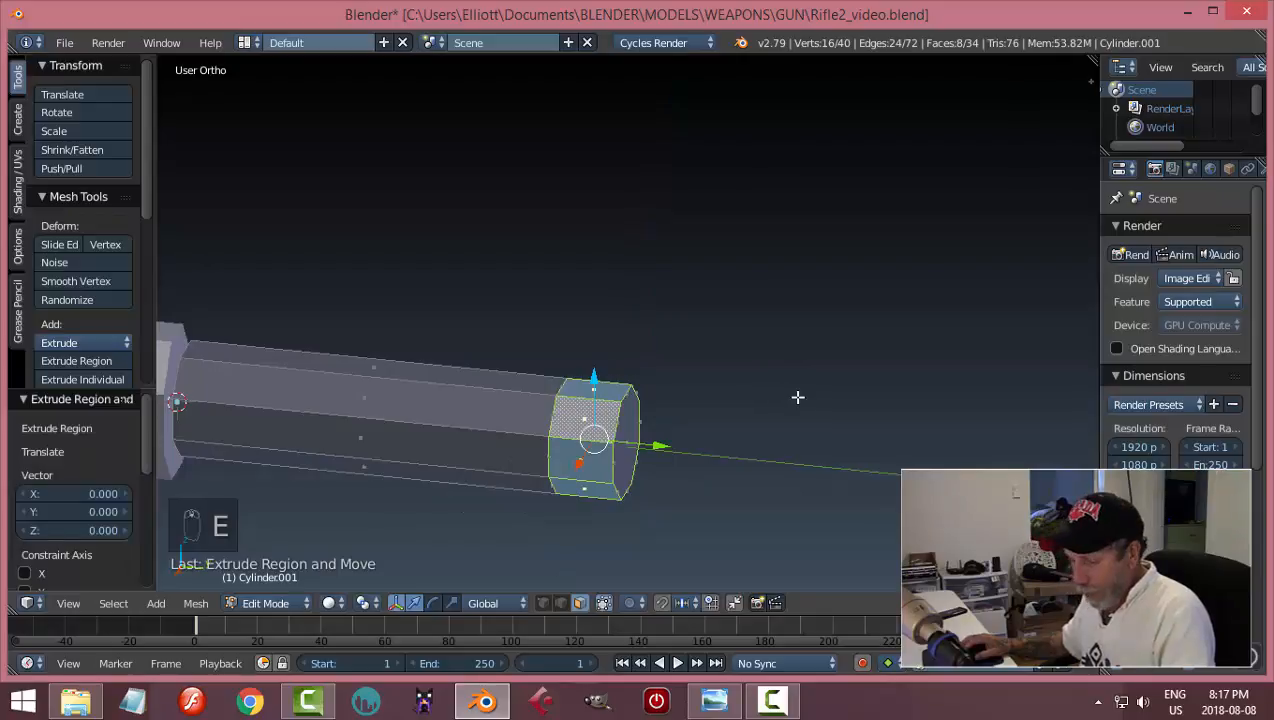
- Try scaling the extruded collar ring uniformly by about 1.221, inspect it from behind, and undo the scaling
key(s)
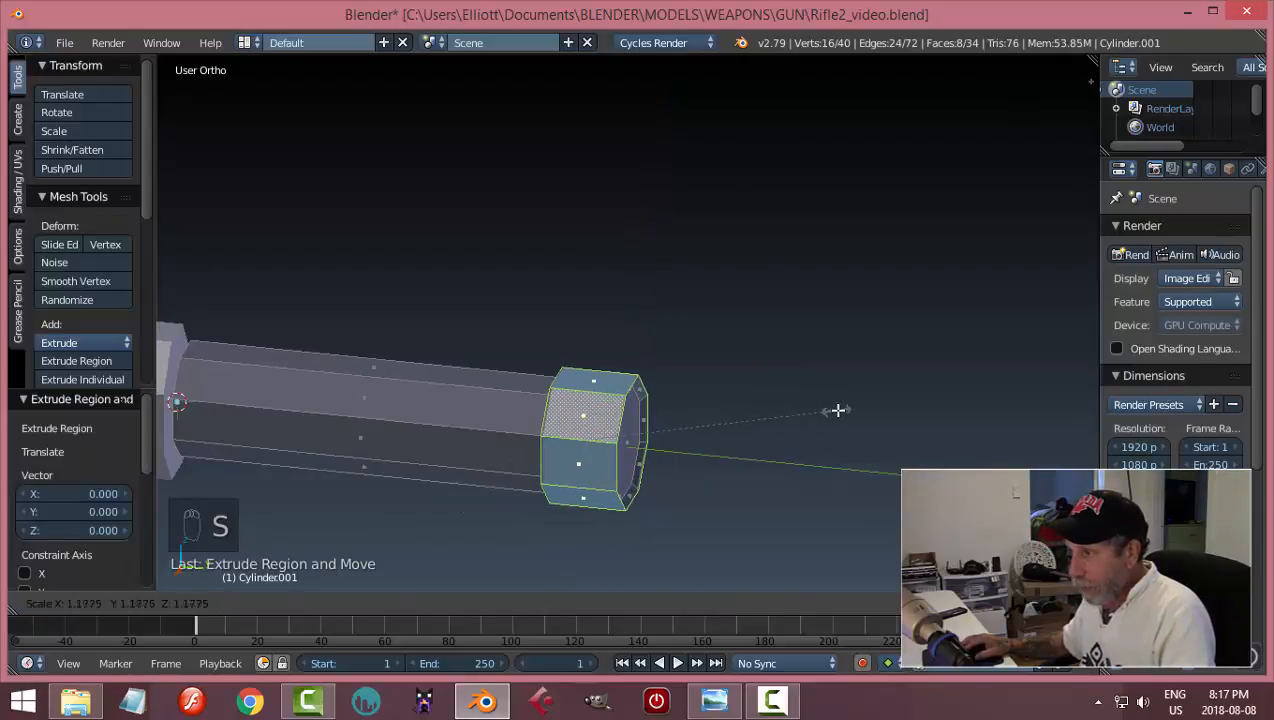
click(845, 414)
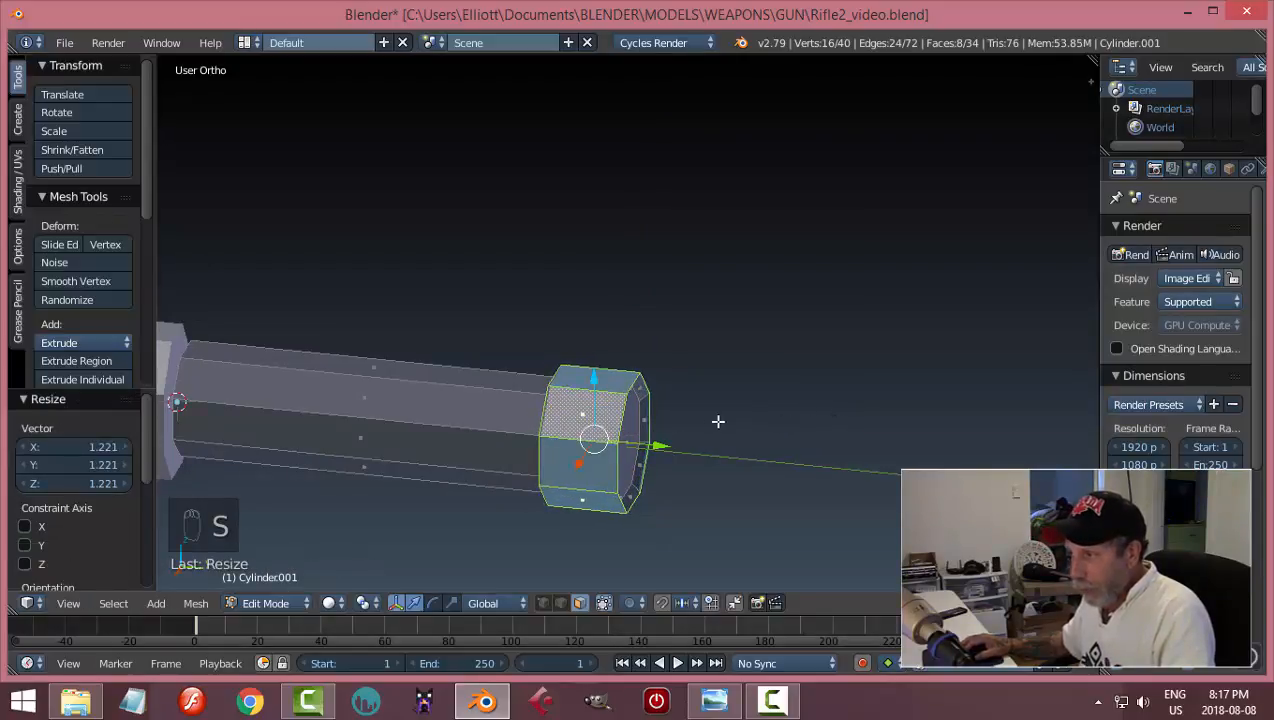
middle_drag(655, 404, 860, 393)
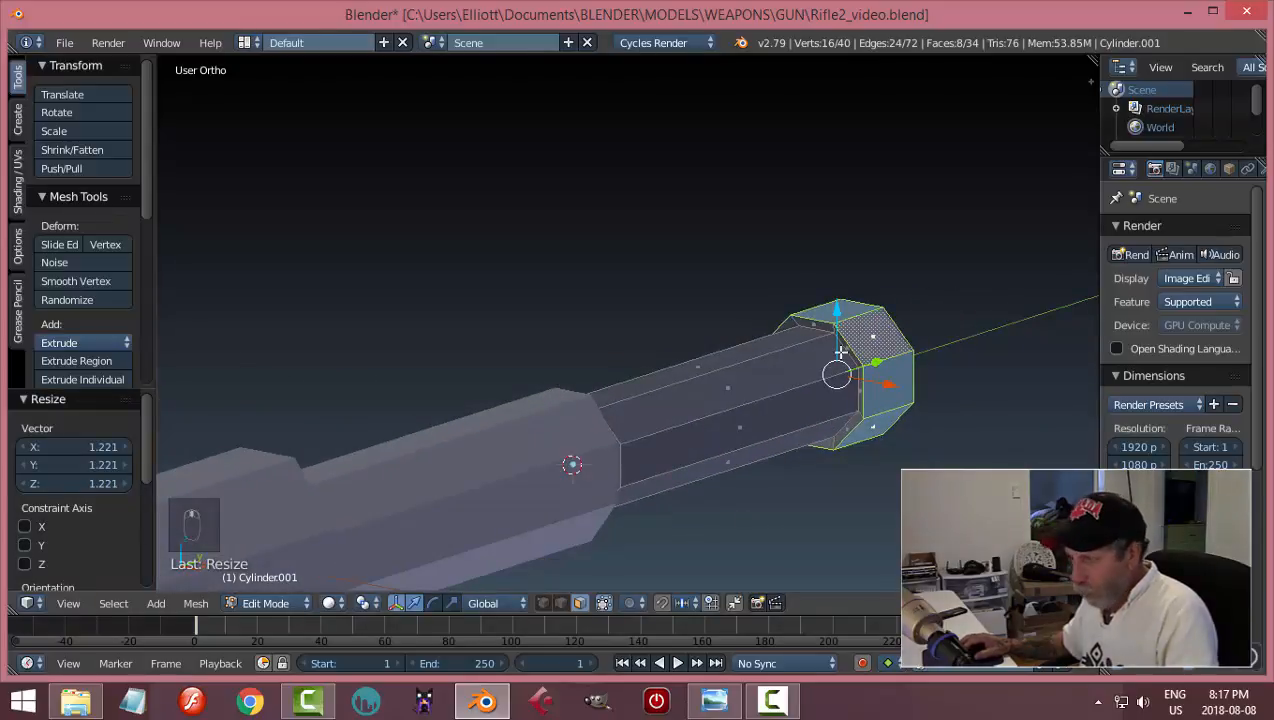
key(ctrl+z)
middle_drag(1008, 389, 779, 401)
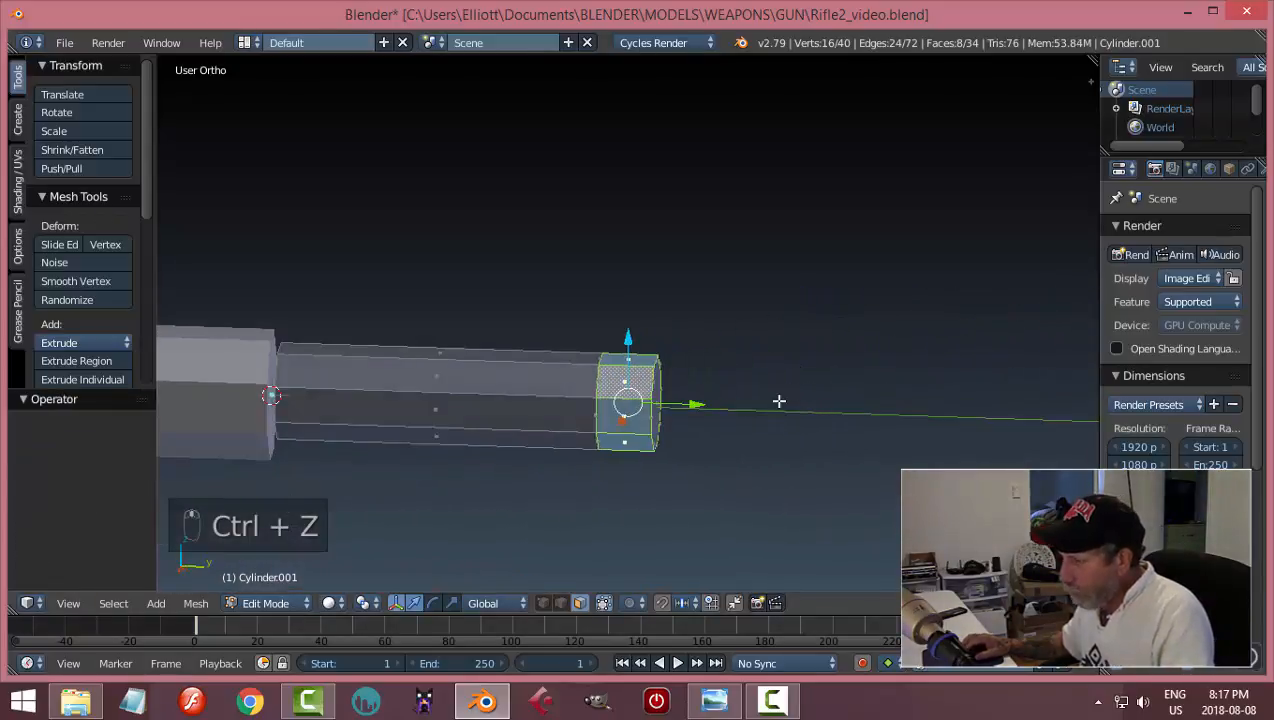
- Show the collar in wireframe over the reference in the right side view and scale its extruded ring to 1.093 in X and Z only
scroll(779, 401, up, 3)
scroll(711, 423, up, 1)
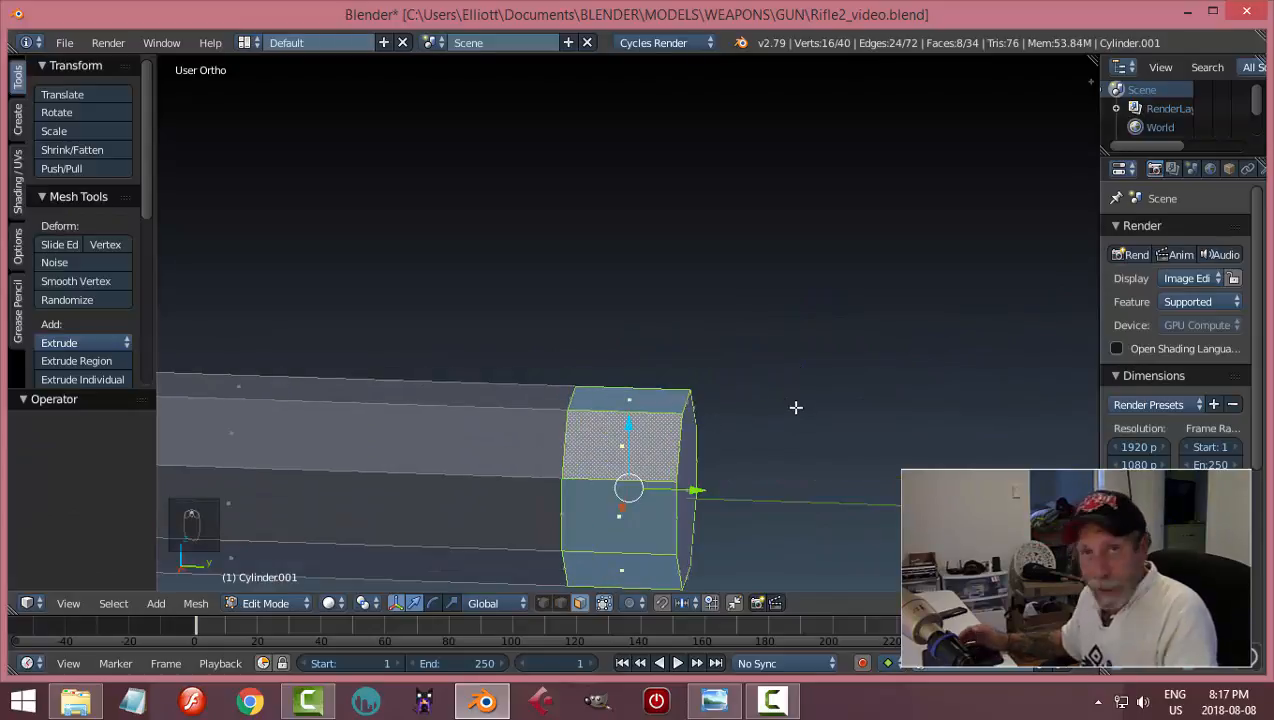
key(KP_3)
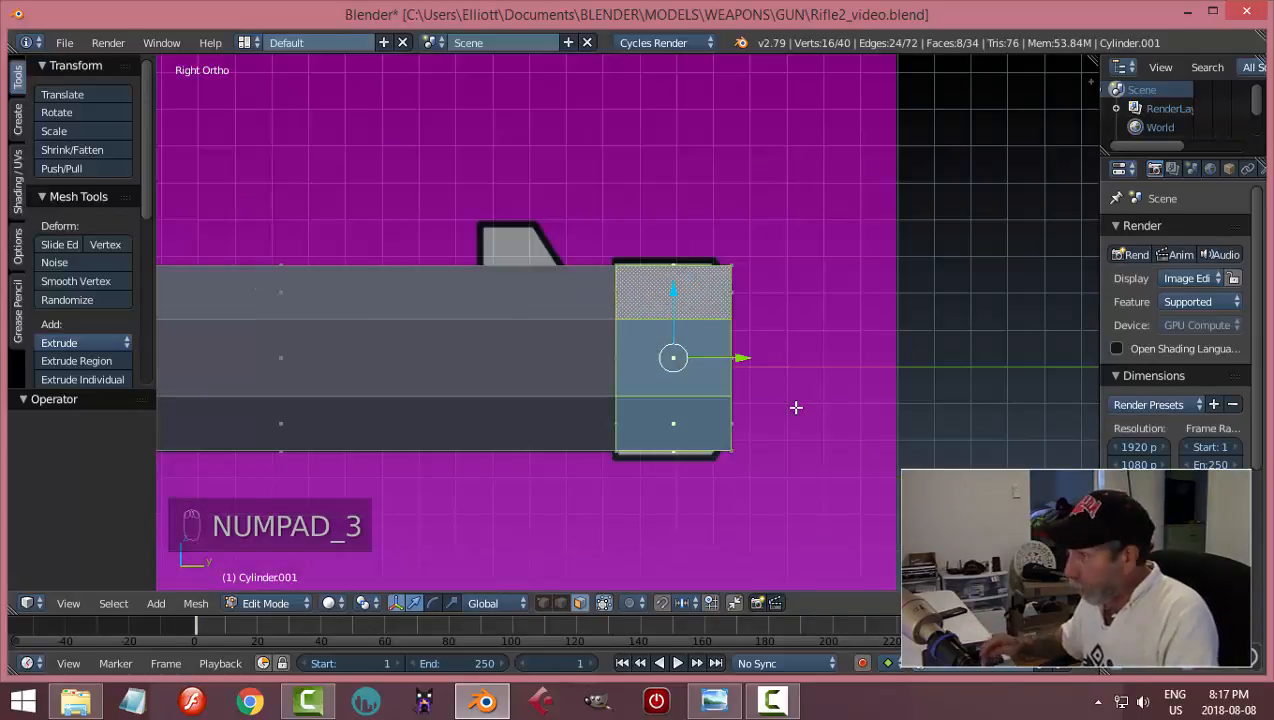
key(z)
click(904, 405)
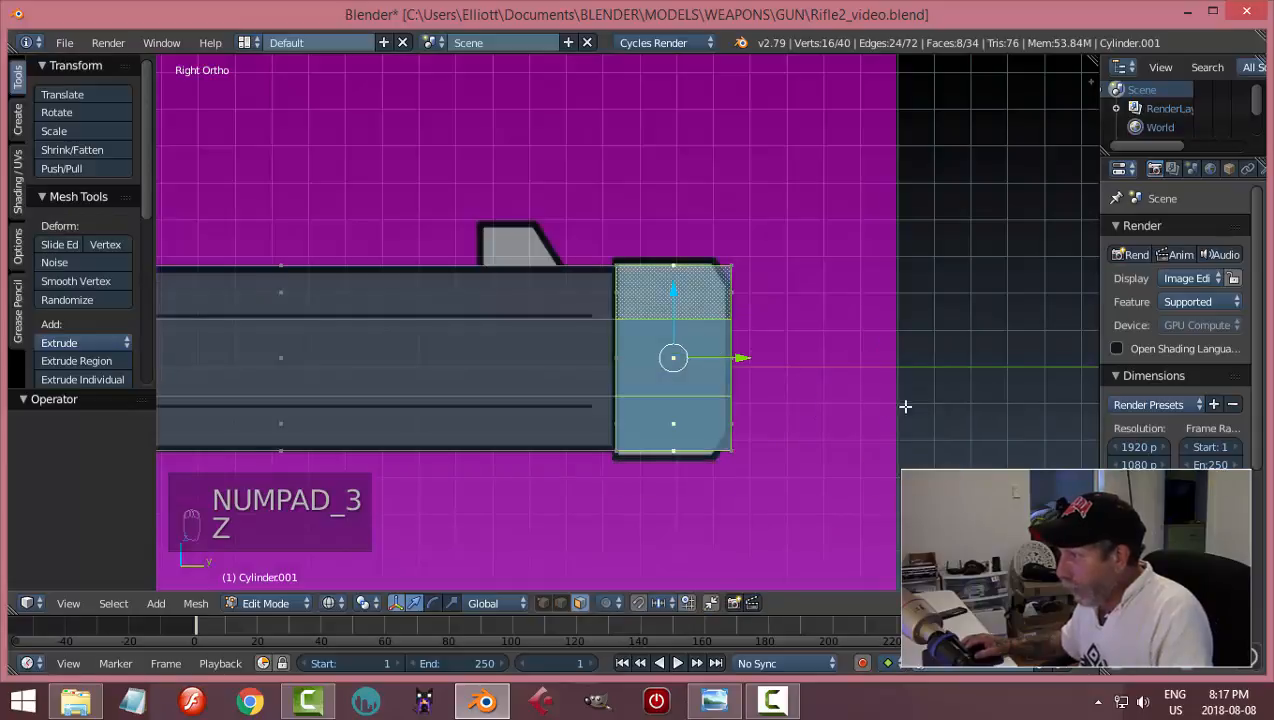
scroll(839, 410, up, 1)
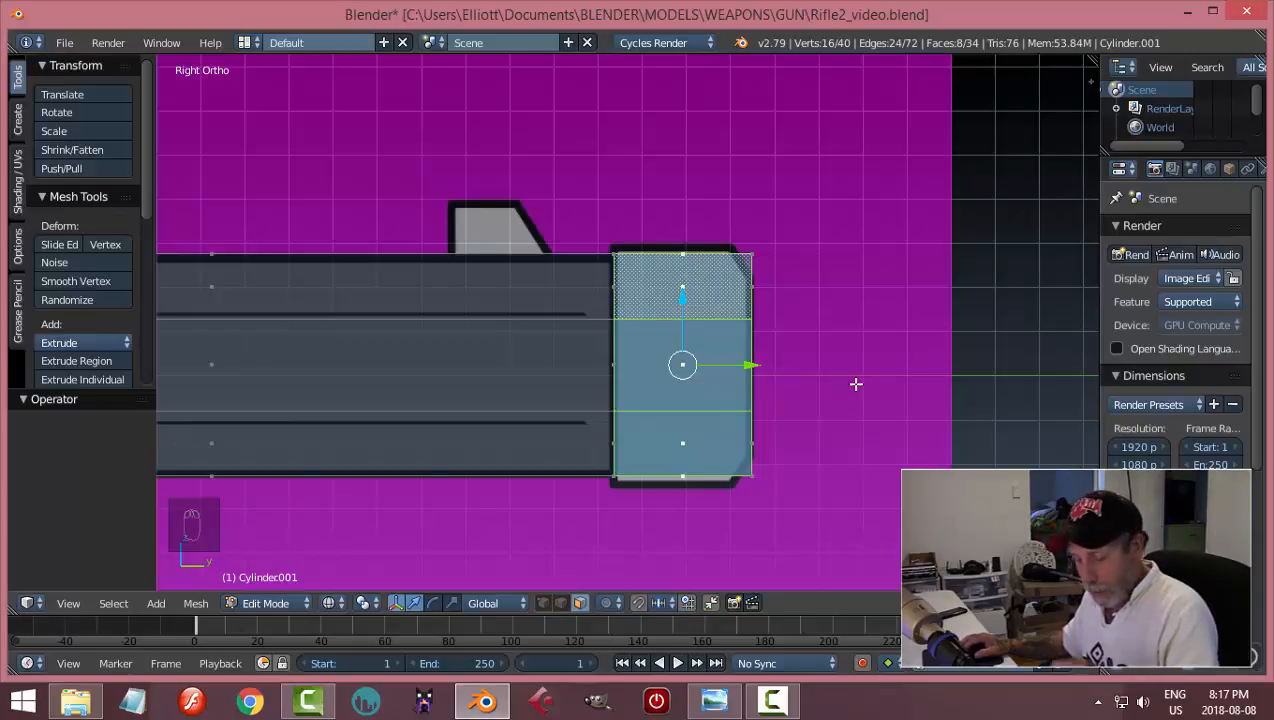
key(s)
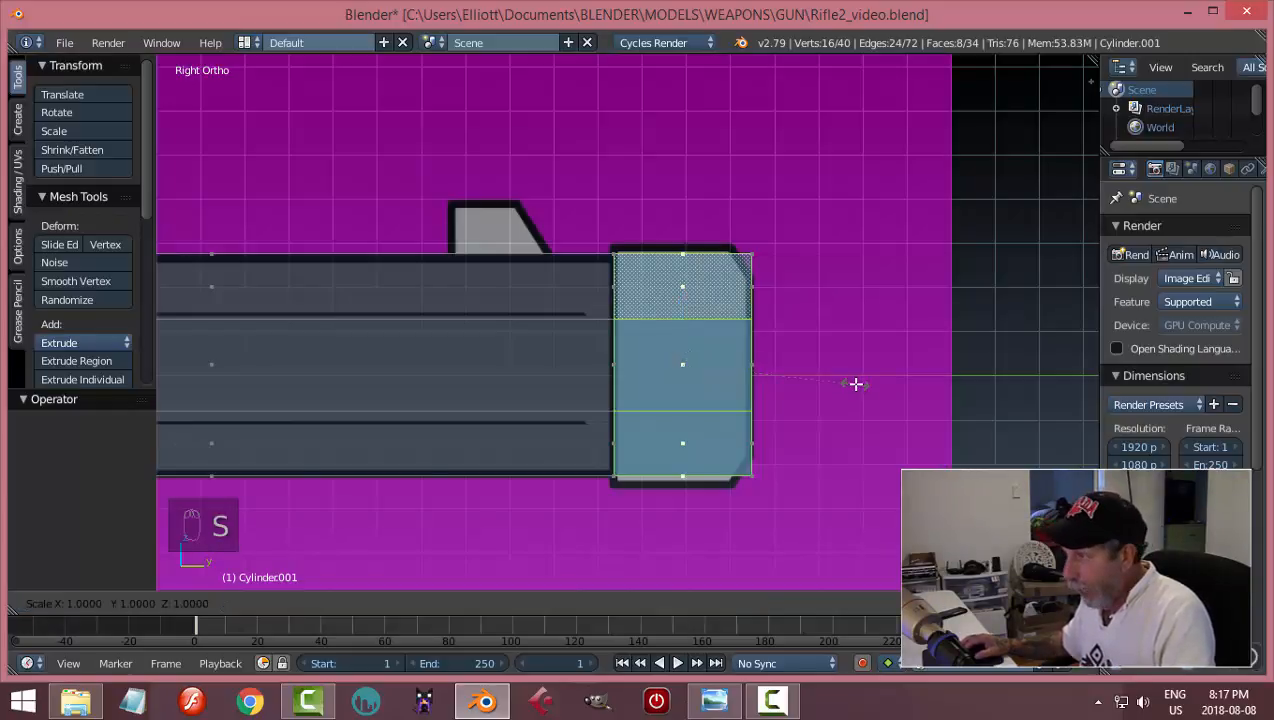
key(shift+y)
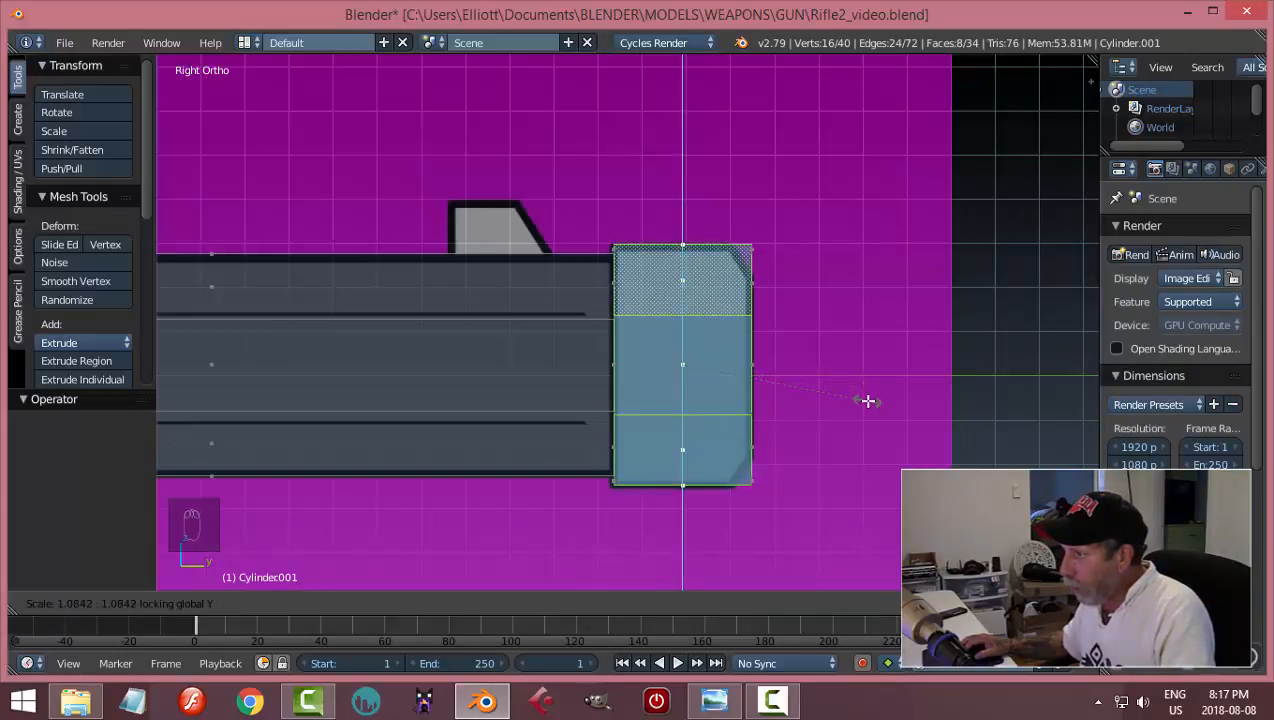
click(868, 403)
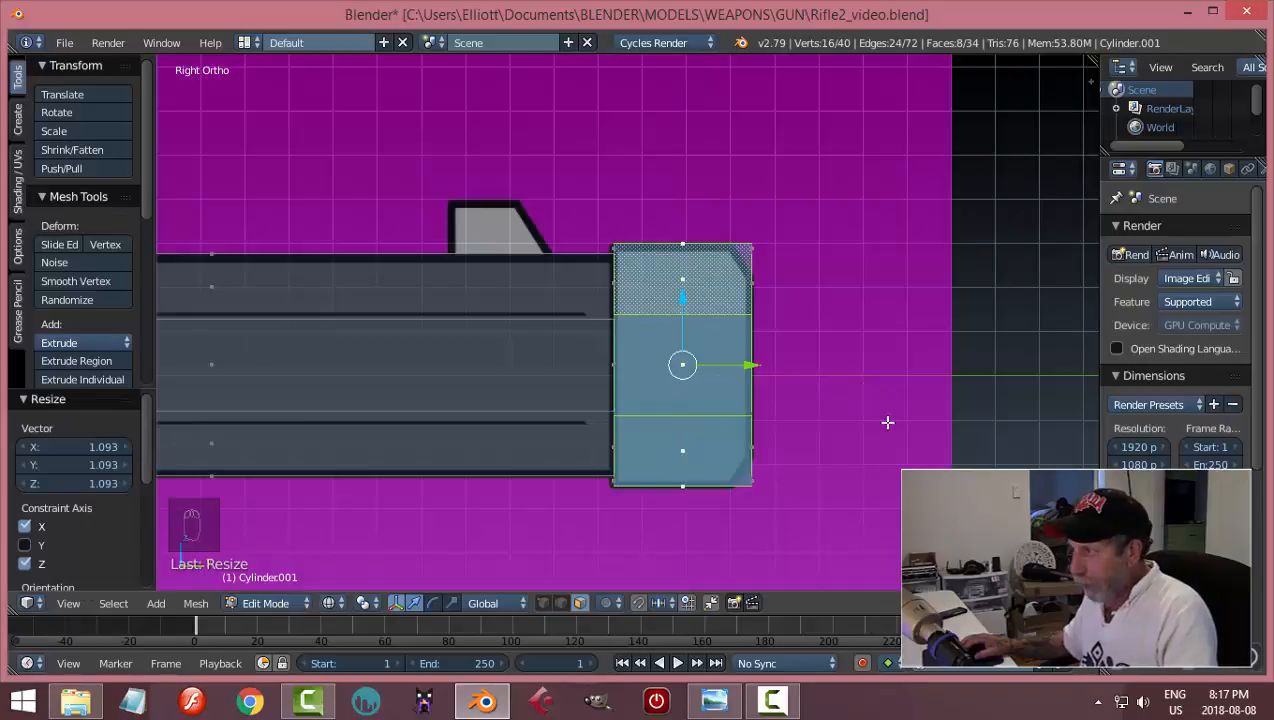
- Clear the selection, return to solid shading, and inspect the raised collar from the front and from behind
key(a)
key(z)
click(918, 428)
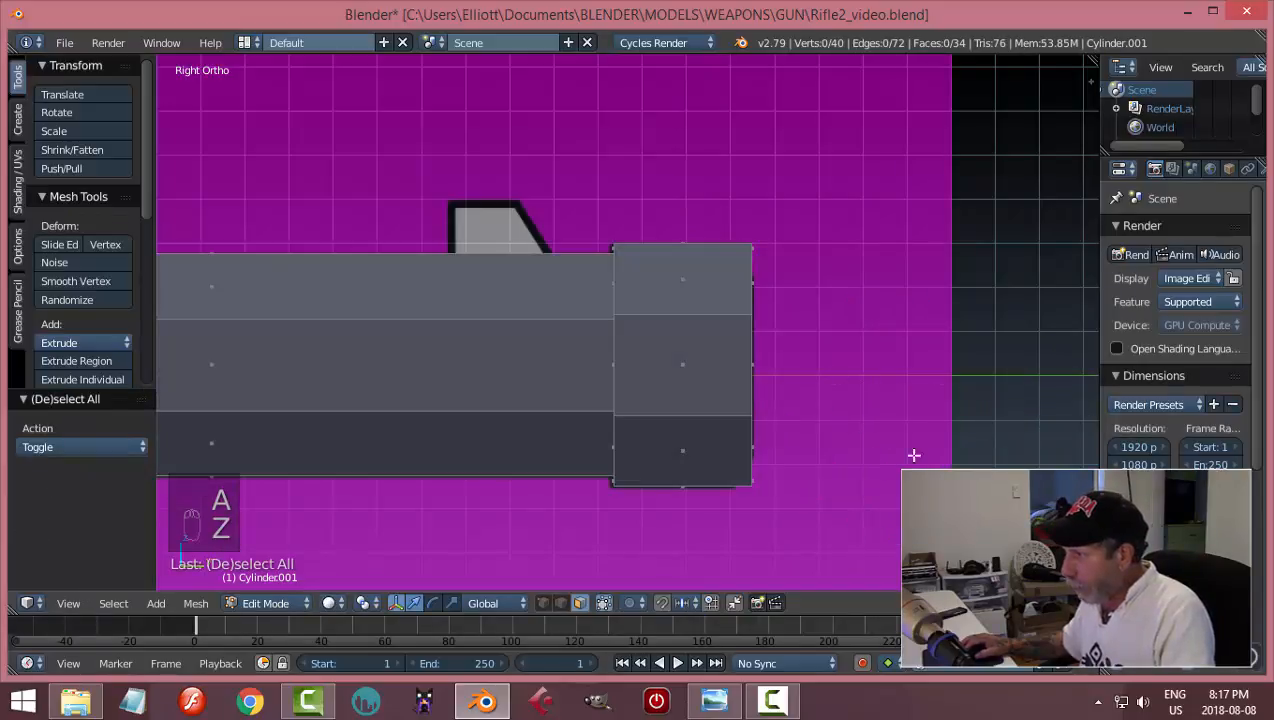
middle_drag(918, 428, 714, 429)
scroll(498, 364, up, 2)
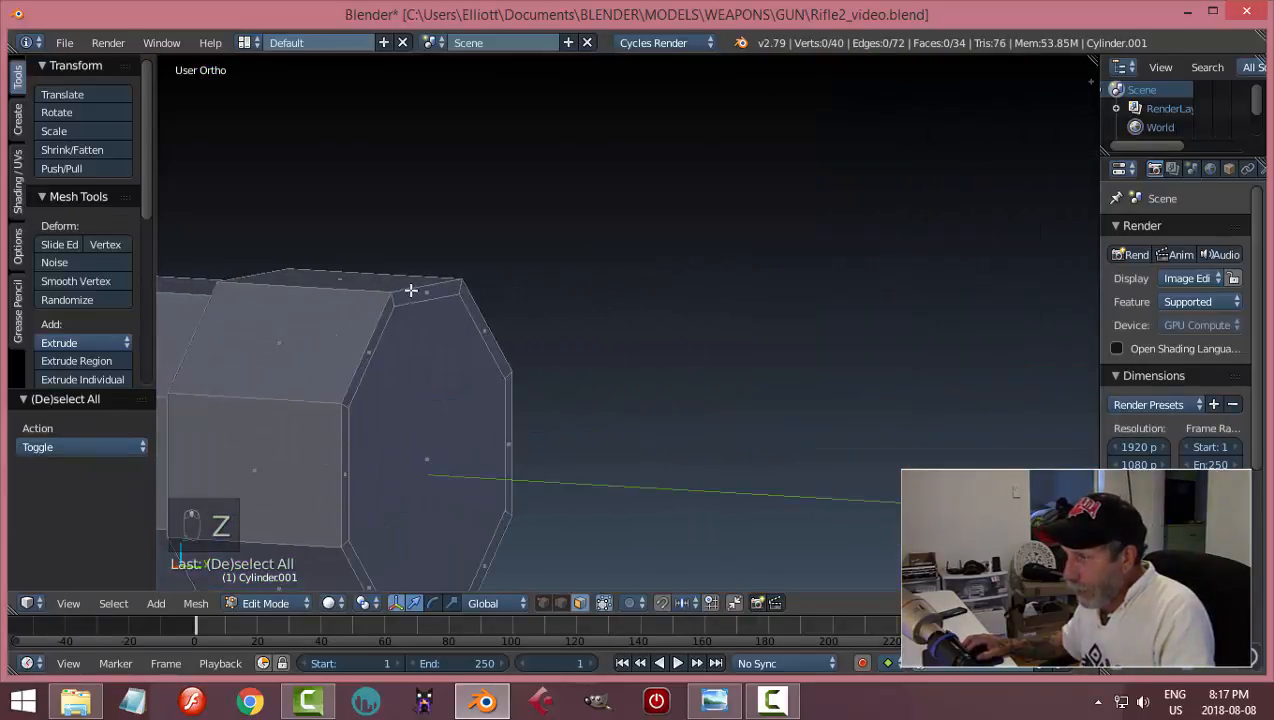
middle_drag(521, 333, 680, 364)
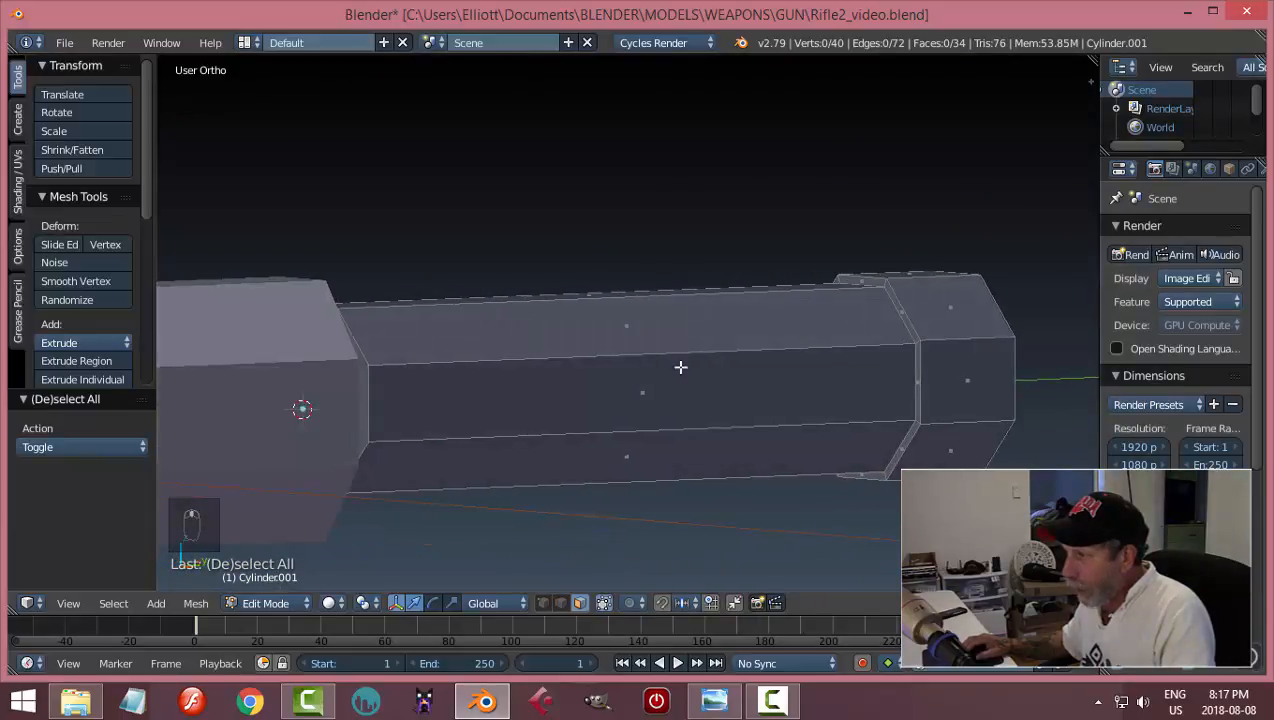
scroll(900, 331, down, 1)
middle_drag(900, 331, 703, 320)
- Select the octagonal end face of the muzzle and inset it by about 0.037
right_click(479, 357)
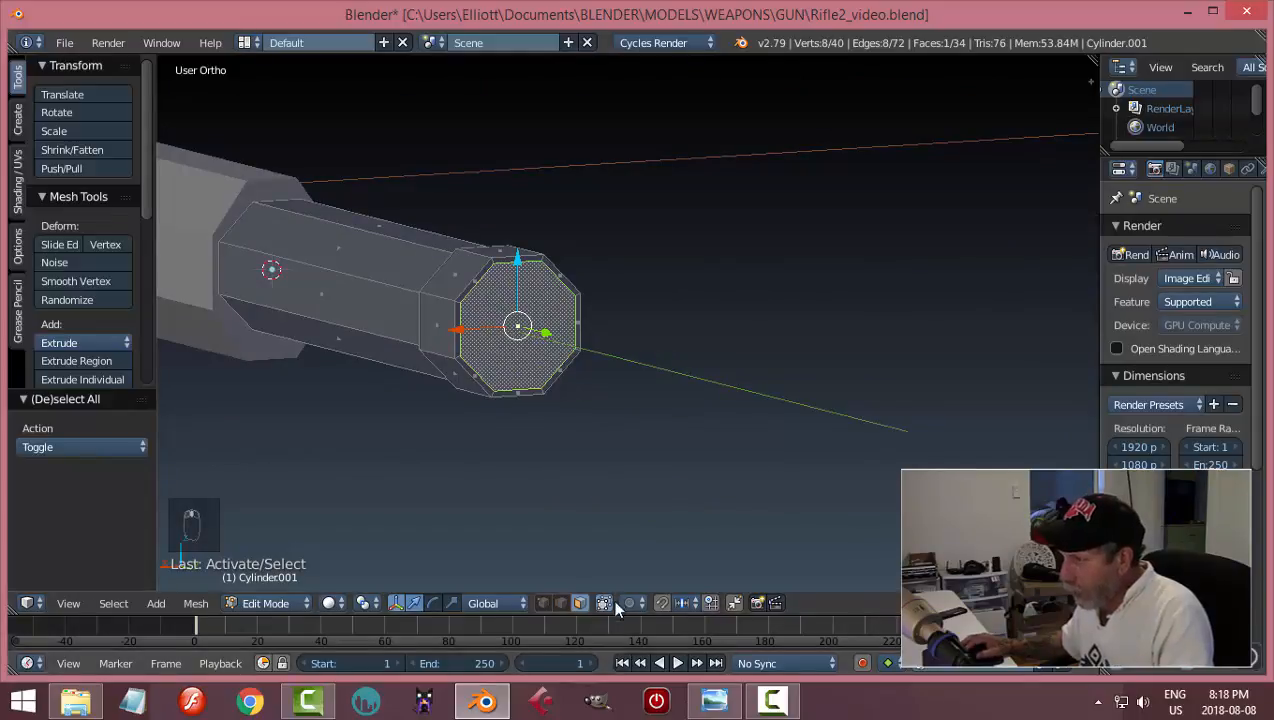
middle_drag(671, 483, 722, 398)
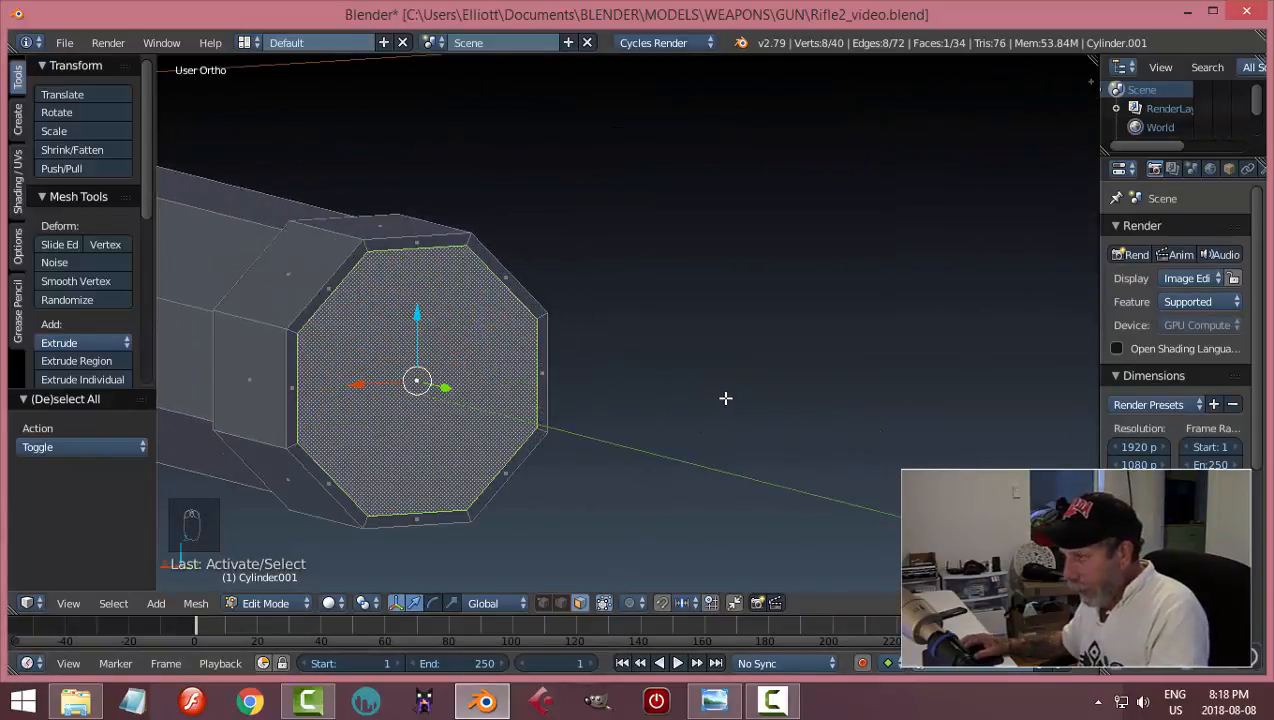
key(i)
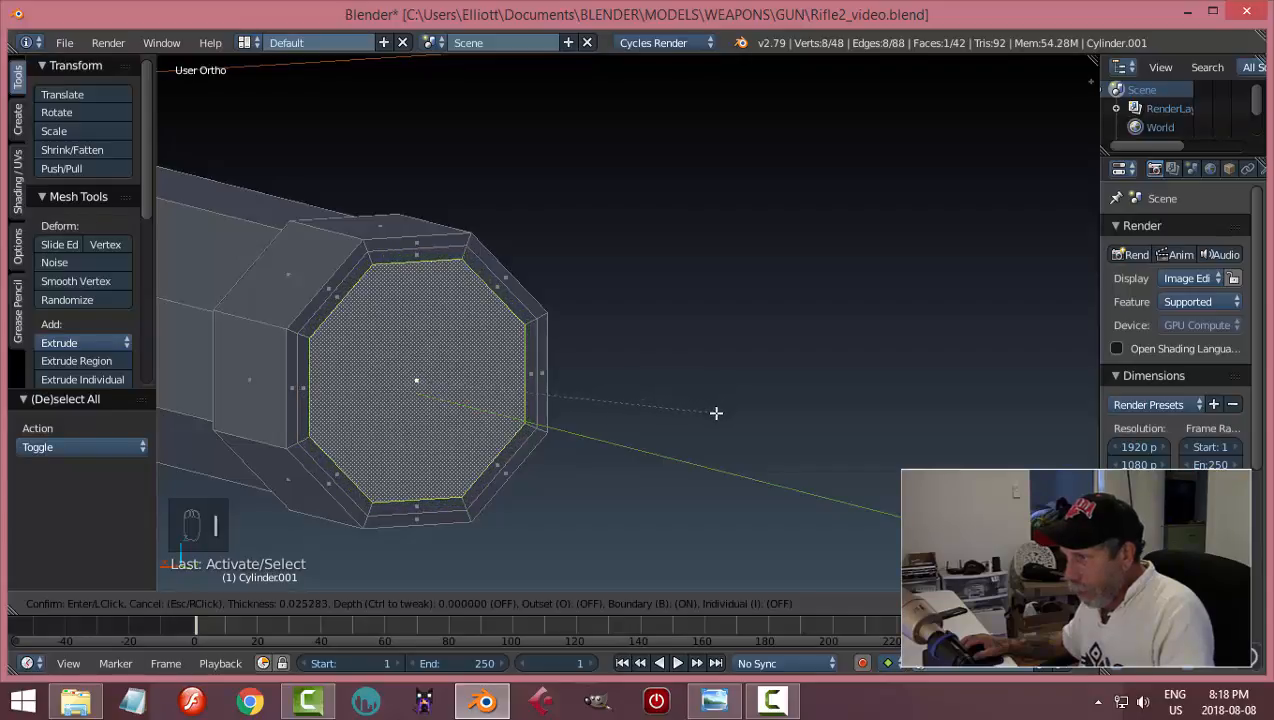
click(709, 415)
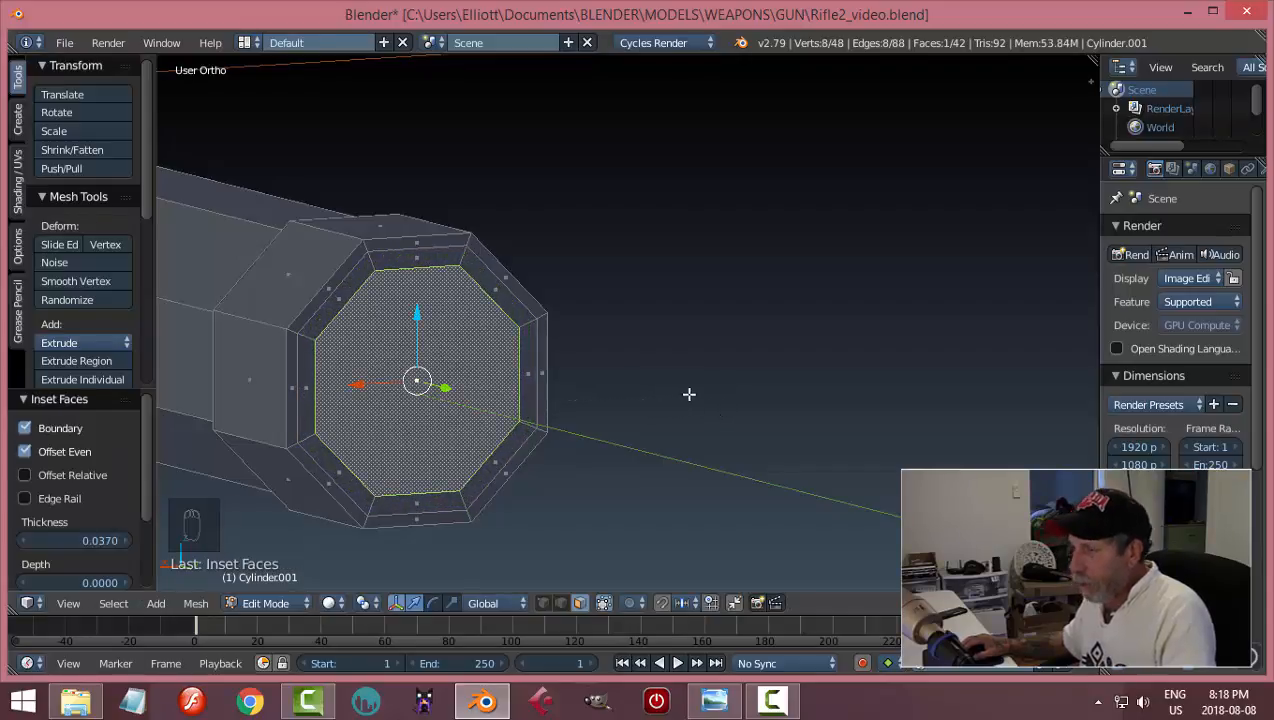
- Extrude the inset muzzle face and move it about -0.446 along Y to hollow out the bore
middle_drag(688, 394, 766, 396)
key(e)
right_click(766, 396)
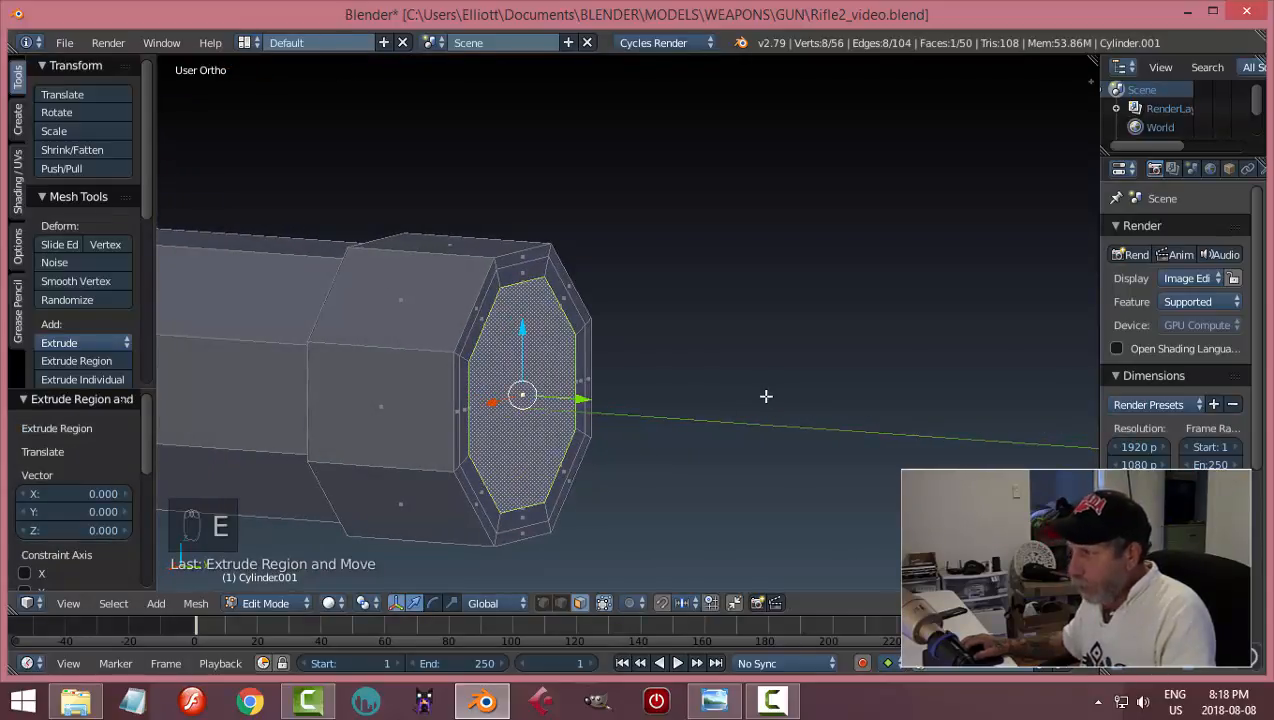
key(g)
key(y)
click(430, 399)
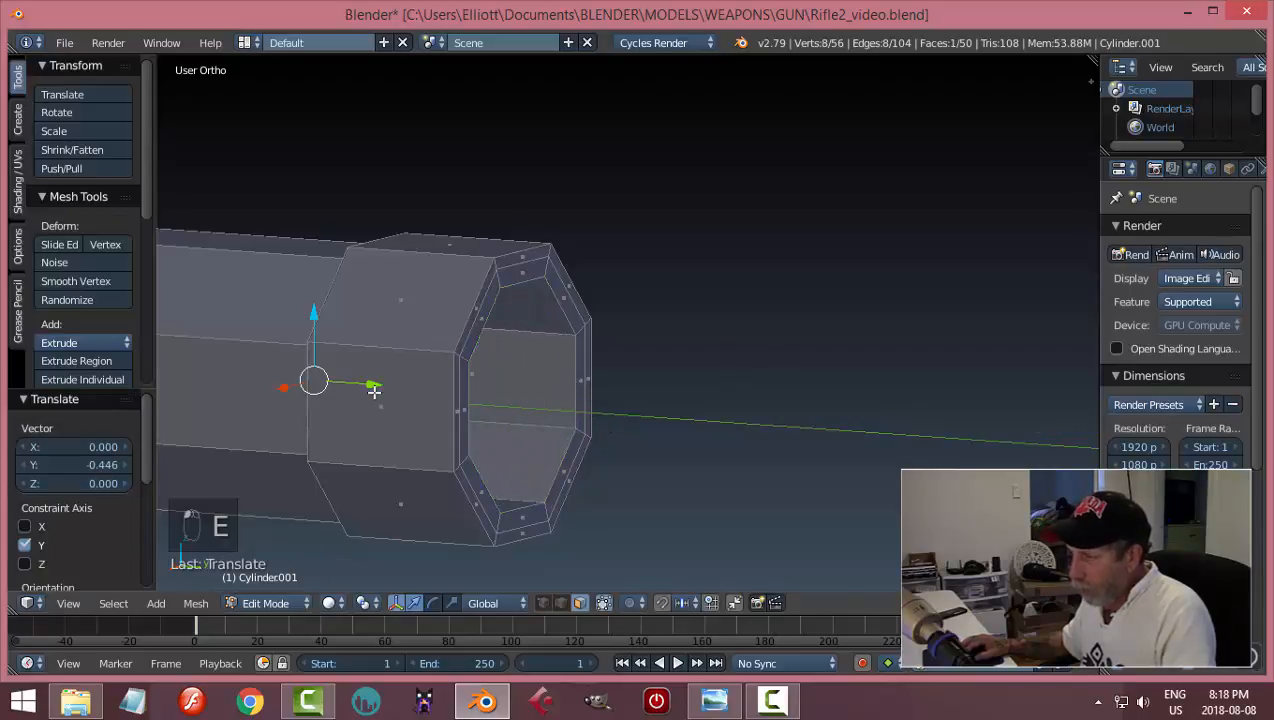
- In the right side wireframe view, move the bore's inner face a further -1.637 or so along Y, close to the barrel's rear end
middle_drag(430, 399, 428, 408)
key(KP_3)
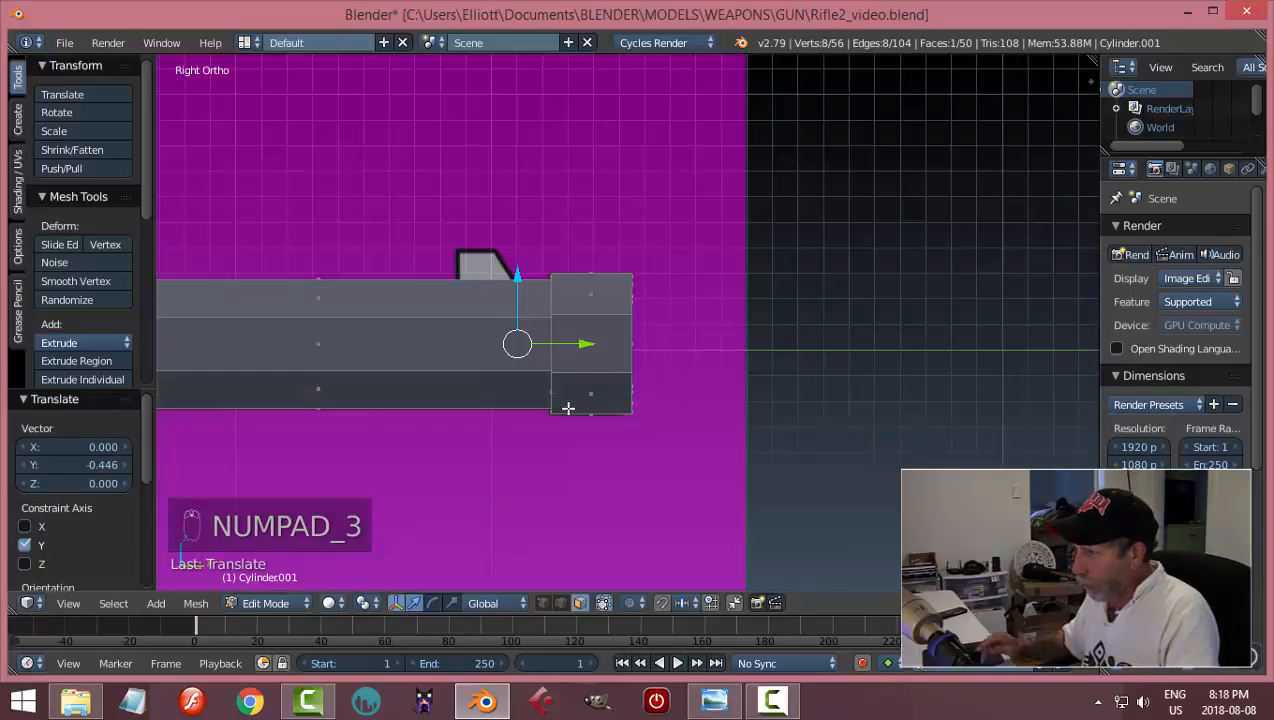
key(z)
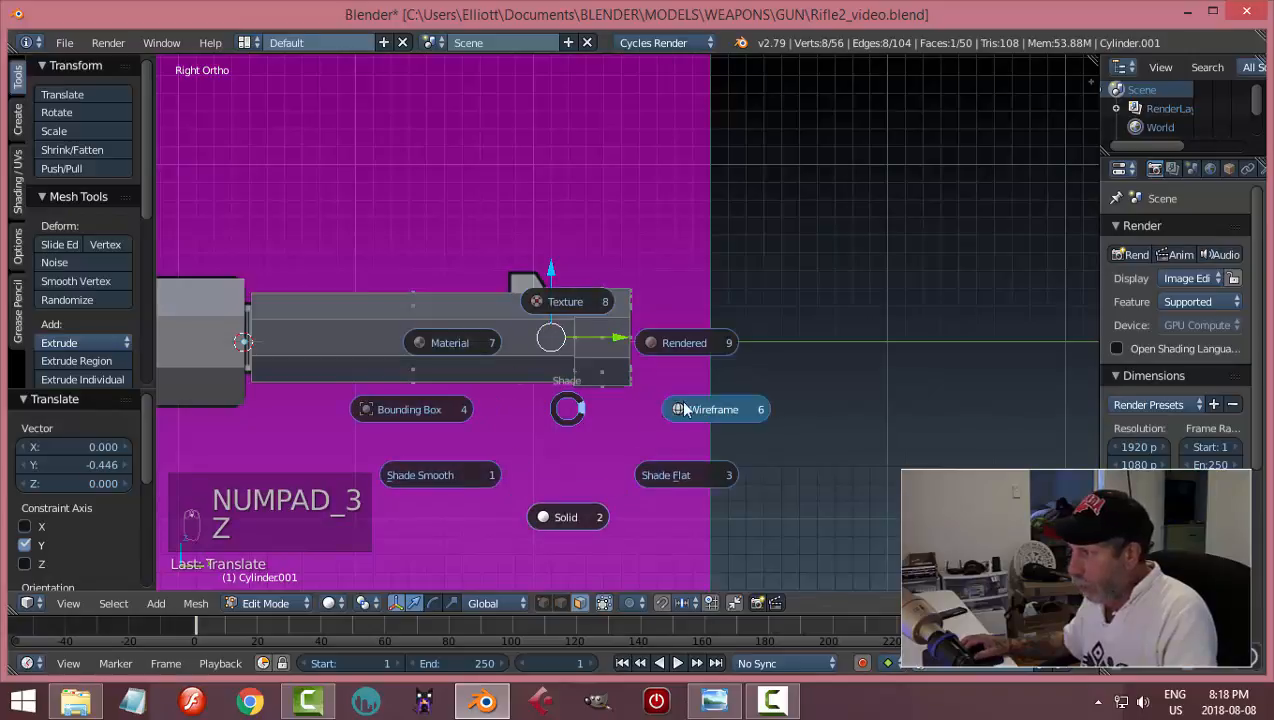
click(684, 406)
drag(617, 338, 325, 353)
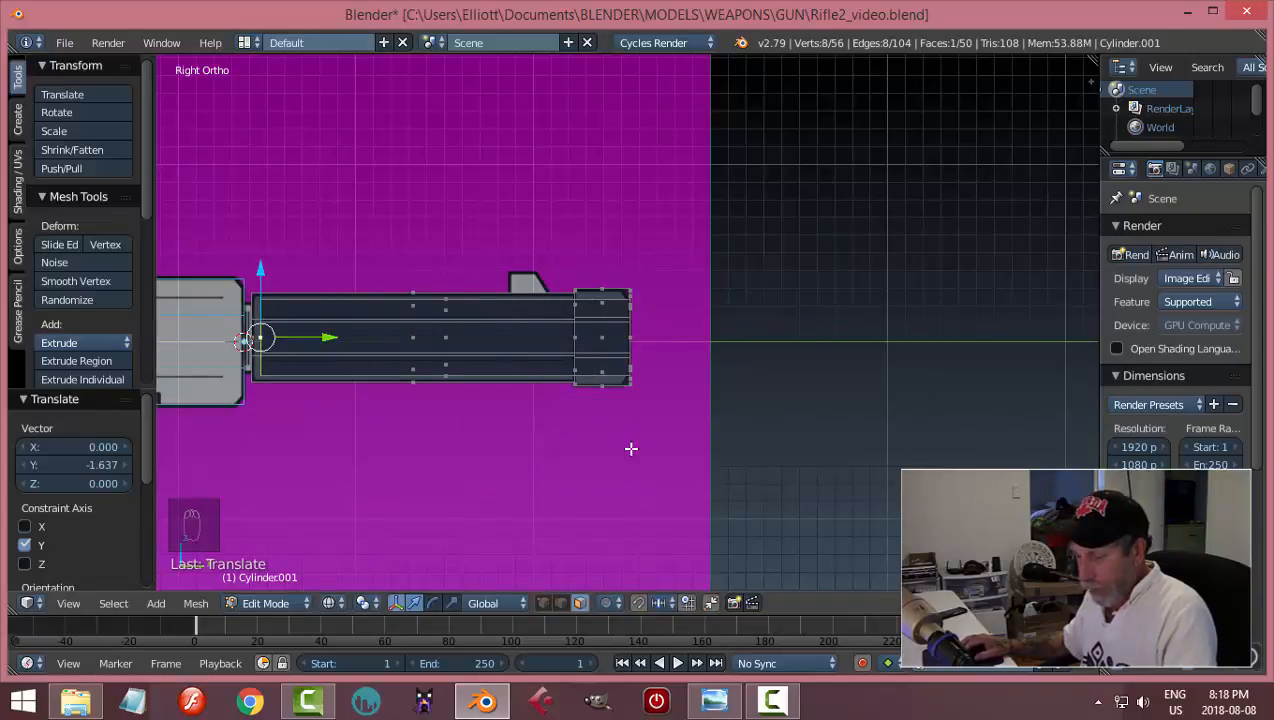
- Deselect the mesh, return to Object Mode, and view the finished barrel in solid shading
key(a)
key(Tab)
click(495, 453)
middle_drag(730, 414, 612, 432)
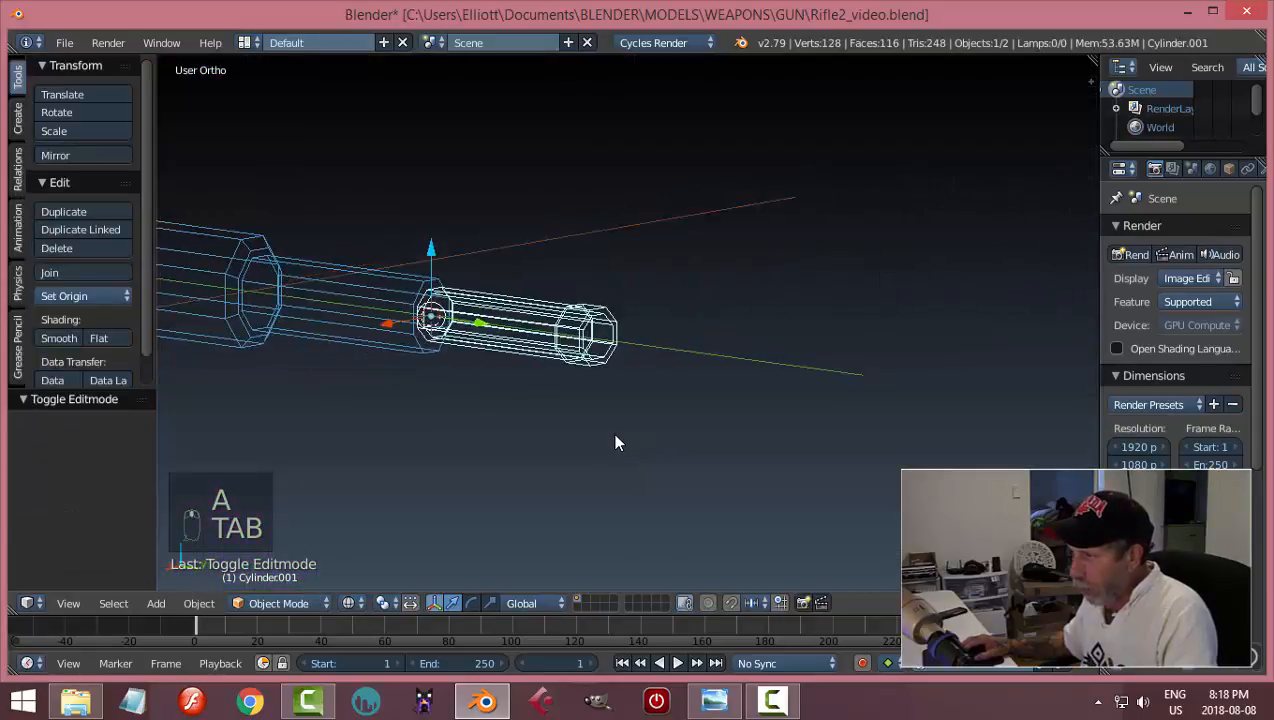
key(z)
click(648, 549)
middle_drag(759, 473, 680, 489)
scroll(659, 488, up, 3)
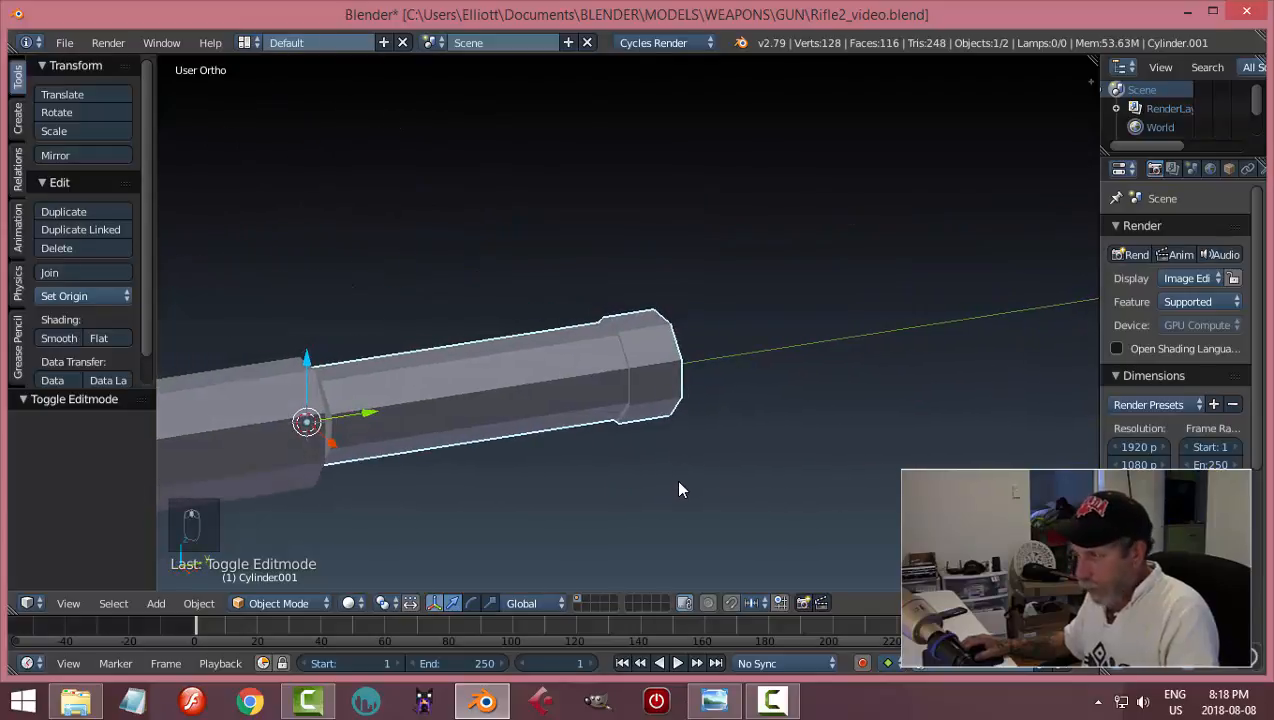
- Save the blend file over its existing version
key(ctrl+s)
click(675, 479)
- Examine the joint between the barrel and the larger cylinder behind it against the reference in the right side view
middle_drag(790, 460, 683, 427)
middle_drag(464, 415, 623, 432)
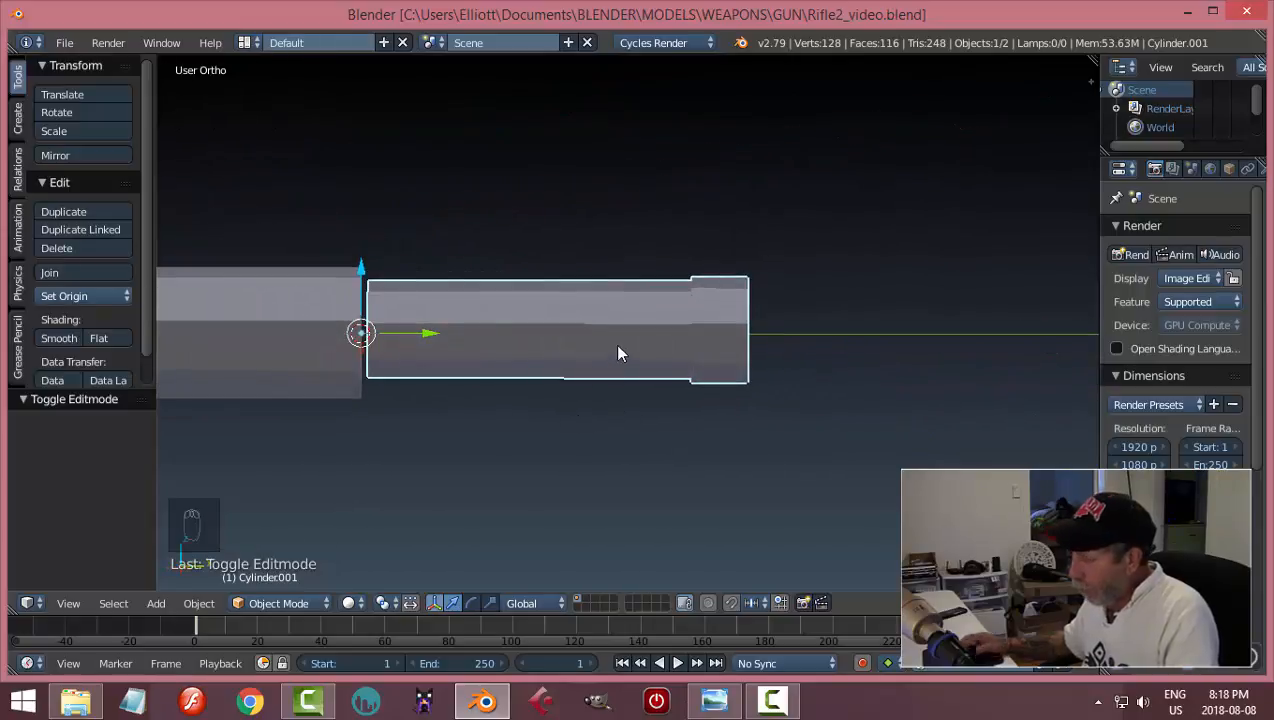
key(KP_3)
ctrl+scroll(586, 349, up, 2)
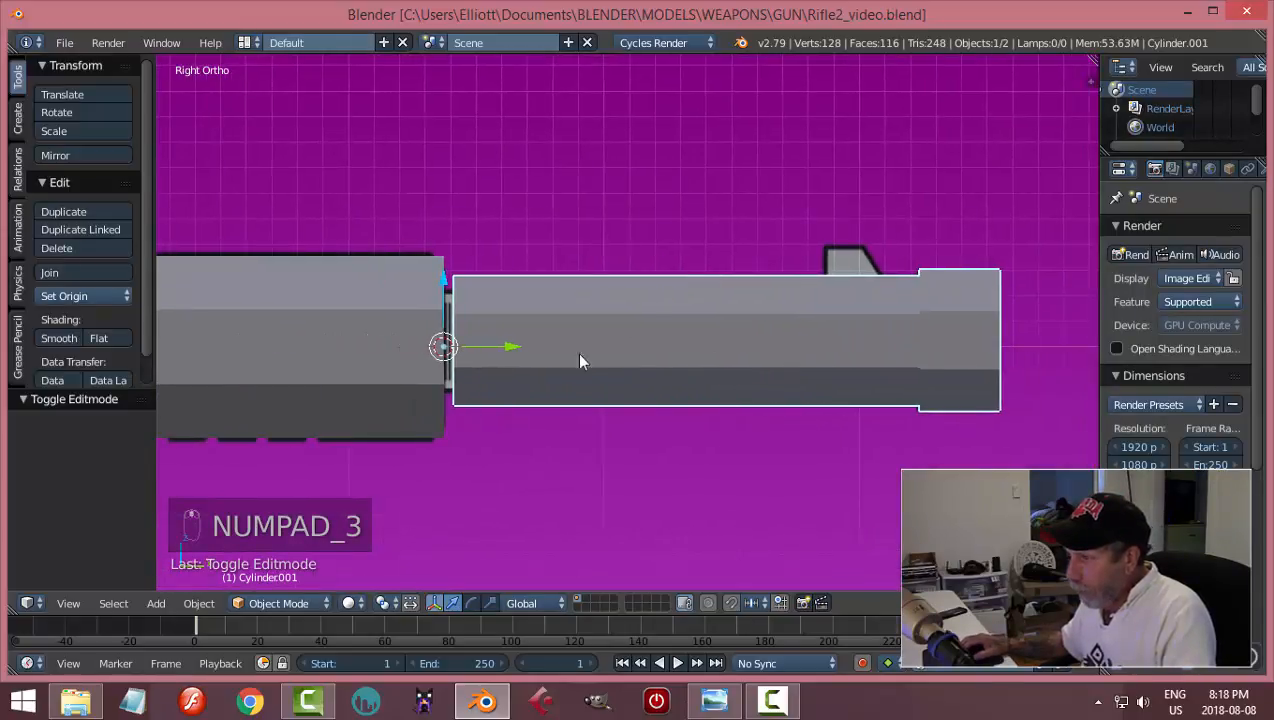
scroll(576, 351, up, 3)
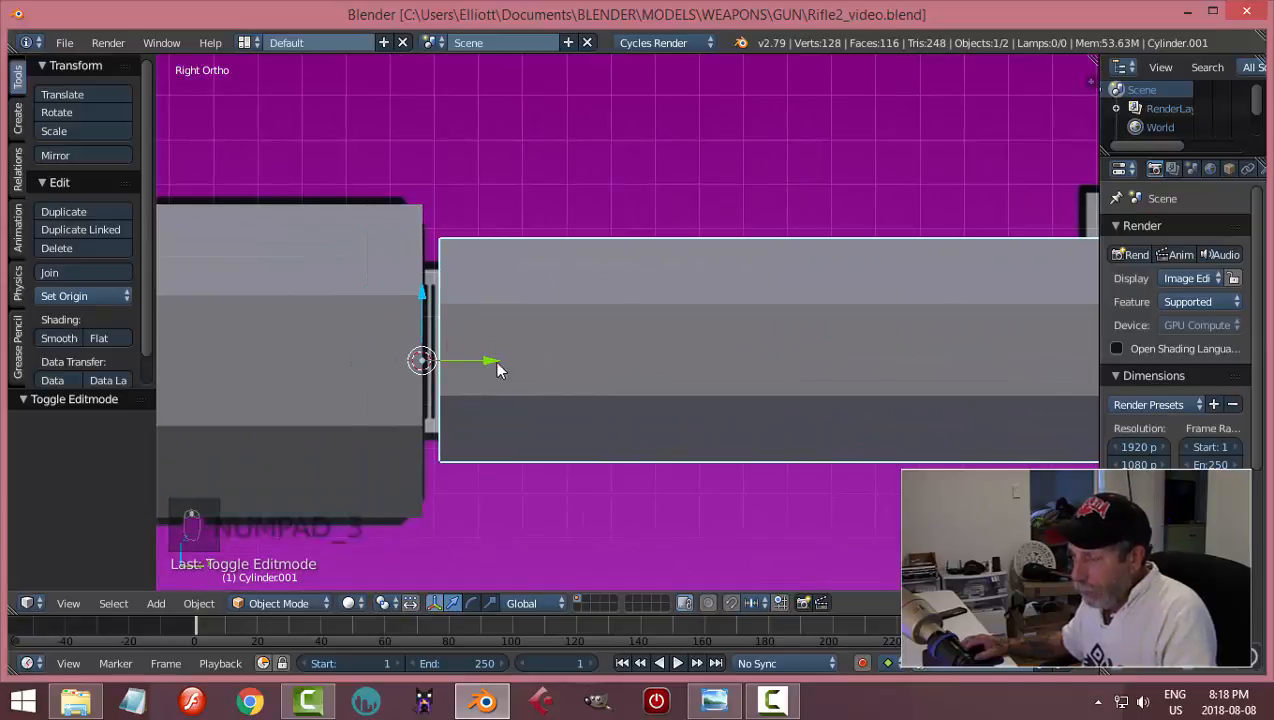
scroll(618, 361, down, 4)
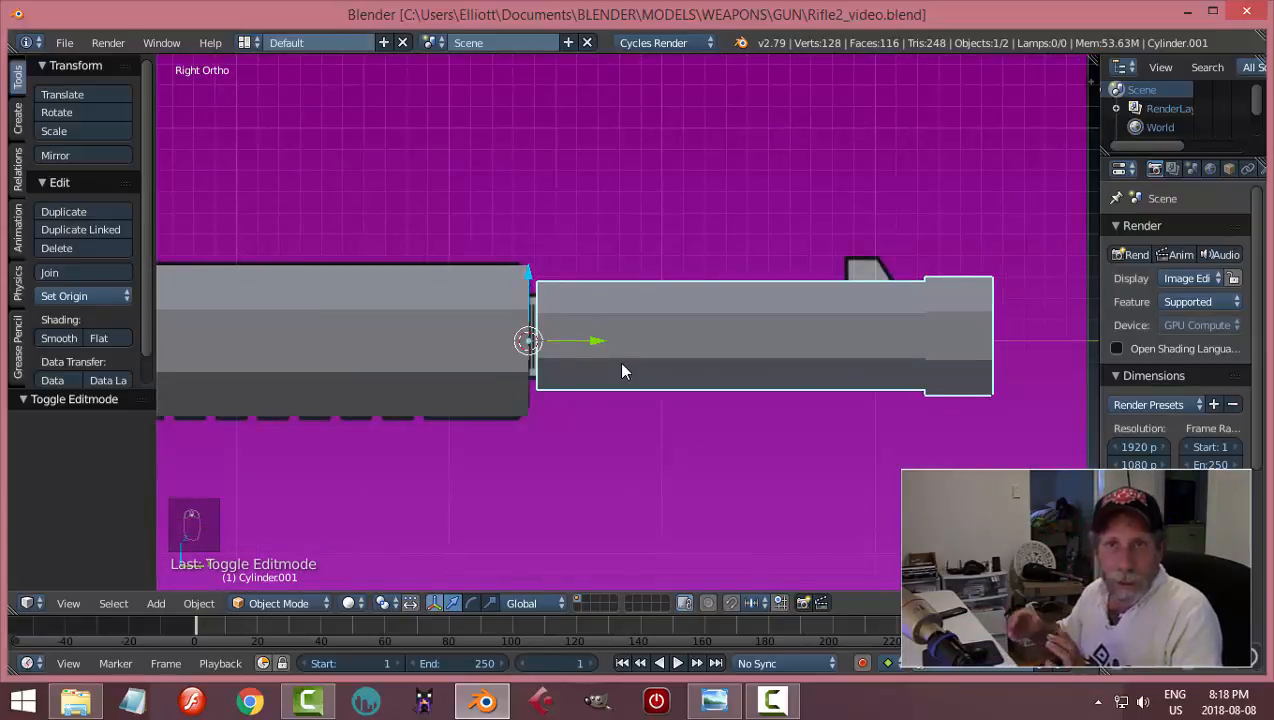
scroll(622, 371, up, 2)
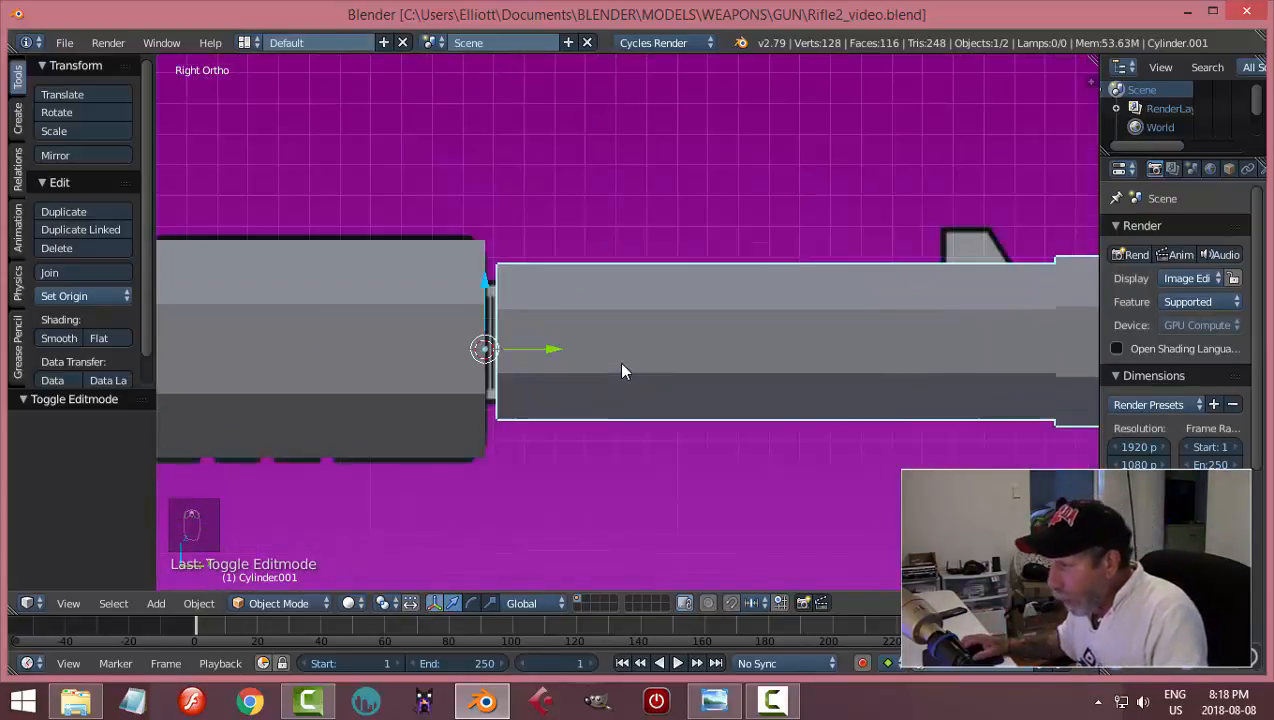
middle_drag(578, 368, 604, 378)
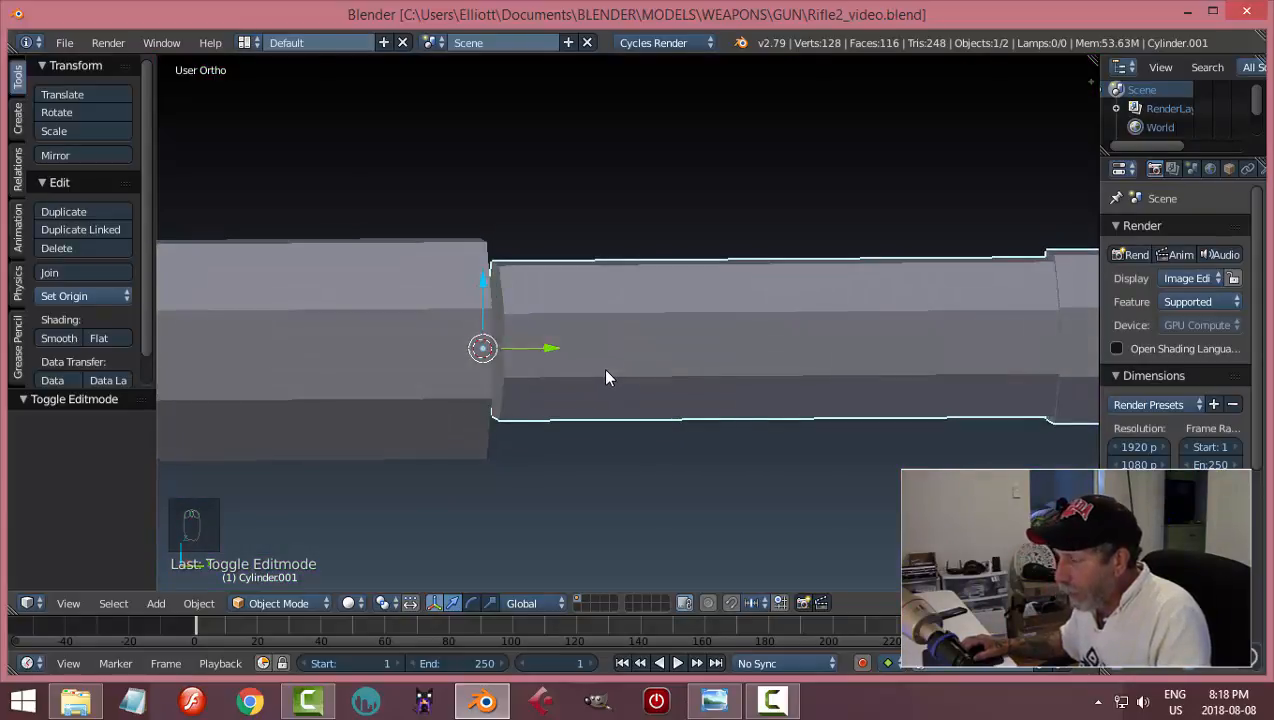
- Select the larger cylinder behind the barrel and hide it
right_click(384, 336)
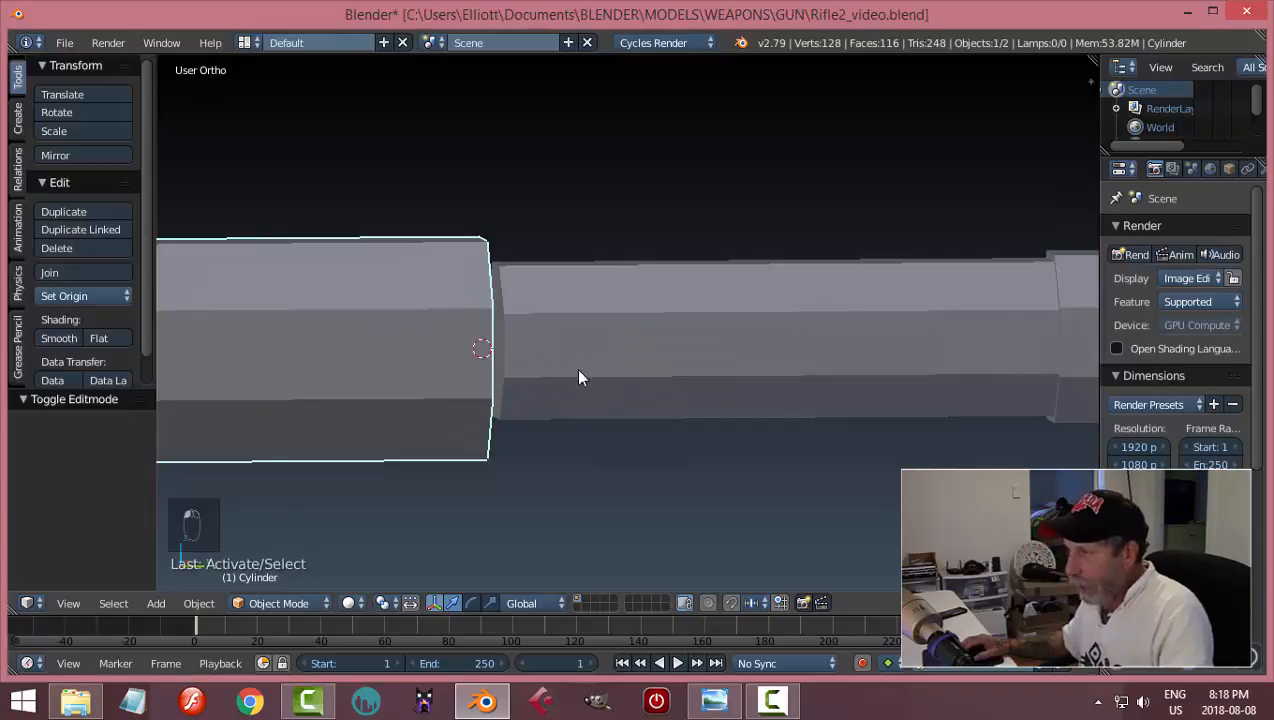
mouse_move(580, 375)
middle_down()
mouse_move(520, 375)
mouse_move(557, 356)
mouse_move(587, 389)
mouse_move(557, 384)
mouse_move(574, 392)
middle_up()
key(h)
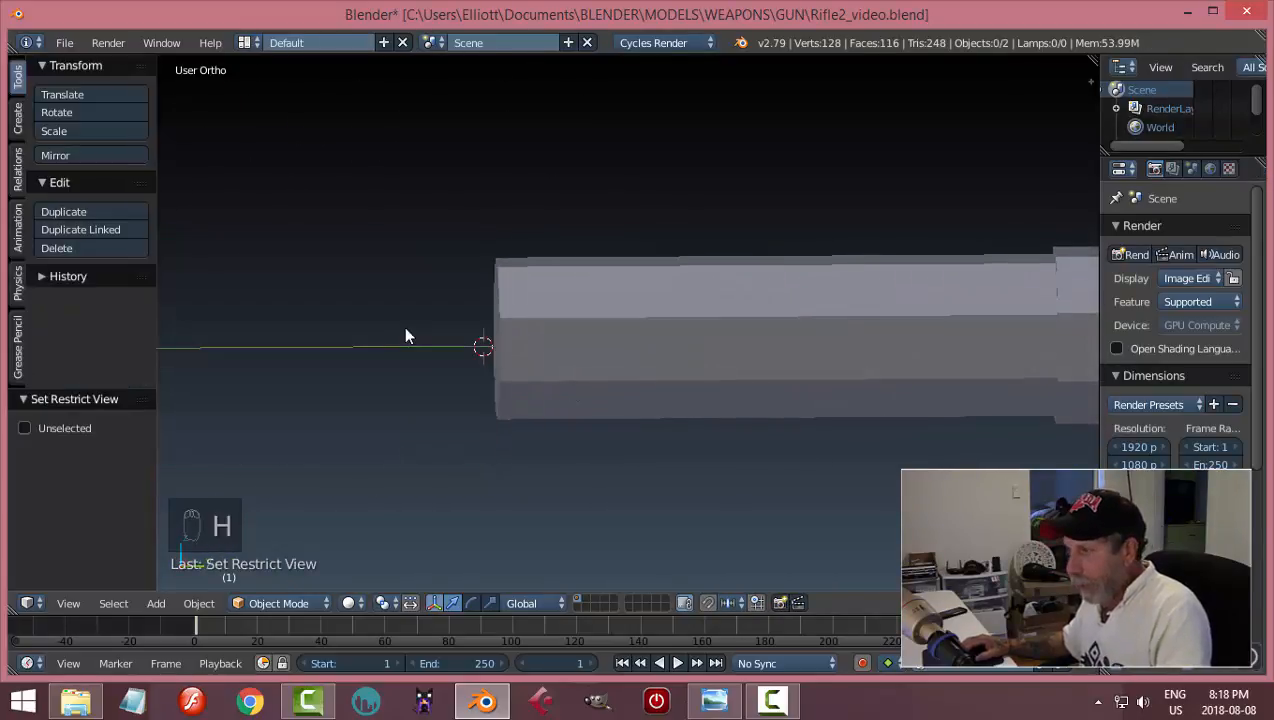
- Select the barrel and edit its mesh in edge select mode, with its rear end in view
middle_drag(405, 335, 577, 390)
right_click(688, 353)
key(Tab)
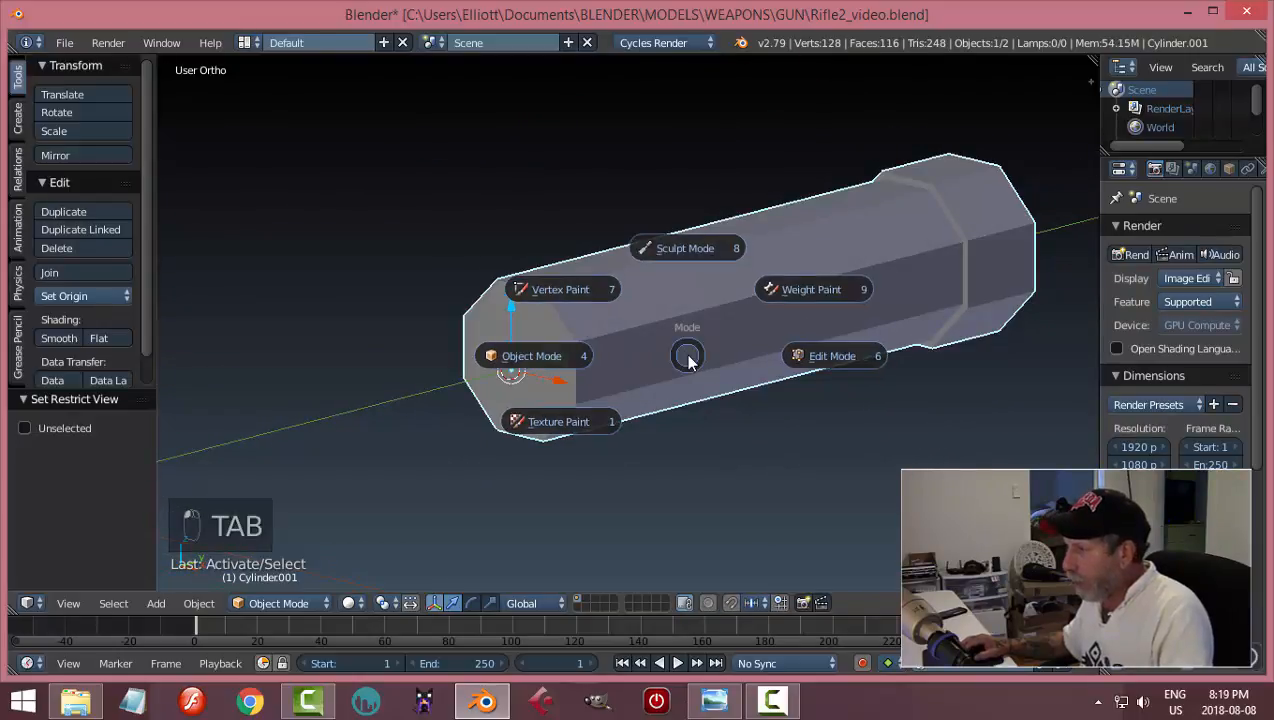
click(700, 355)
scroll(557, 347, up, 2)
key(ctrl+Tab)
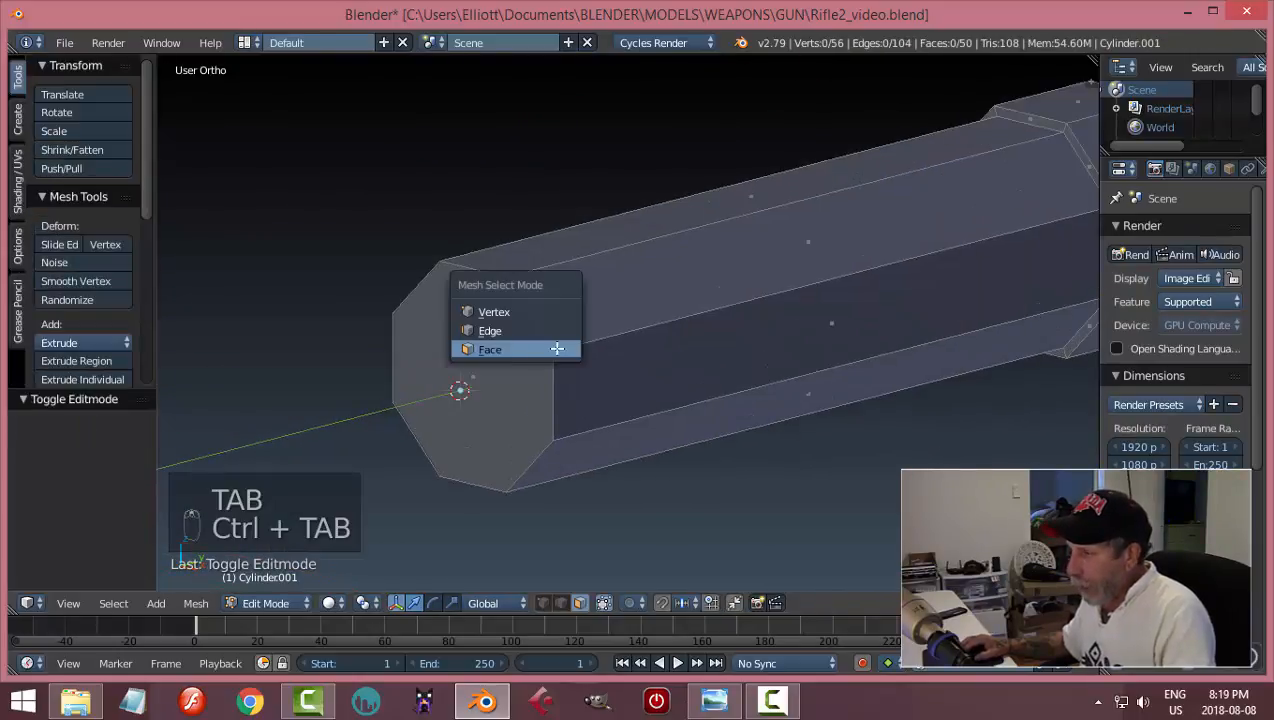
click(495, 330)
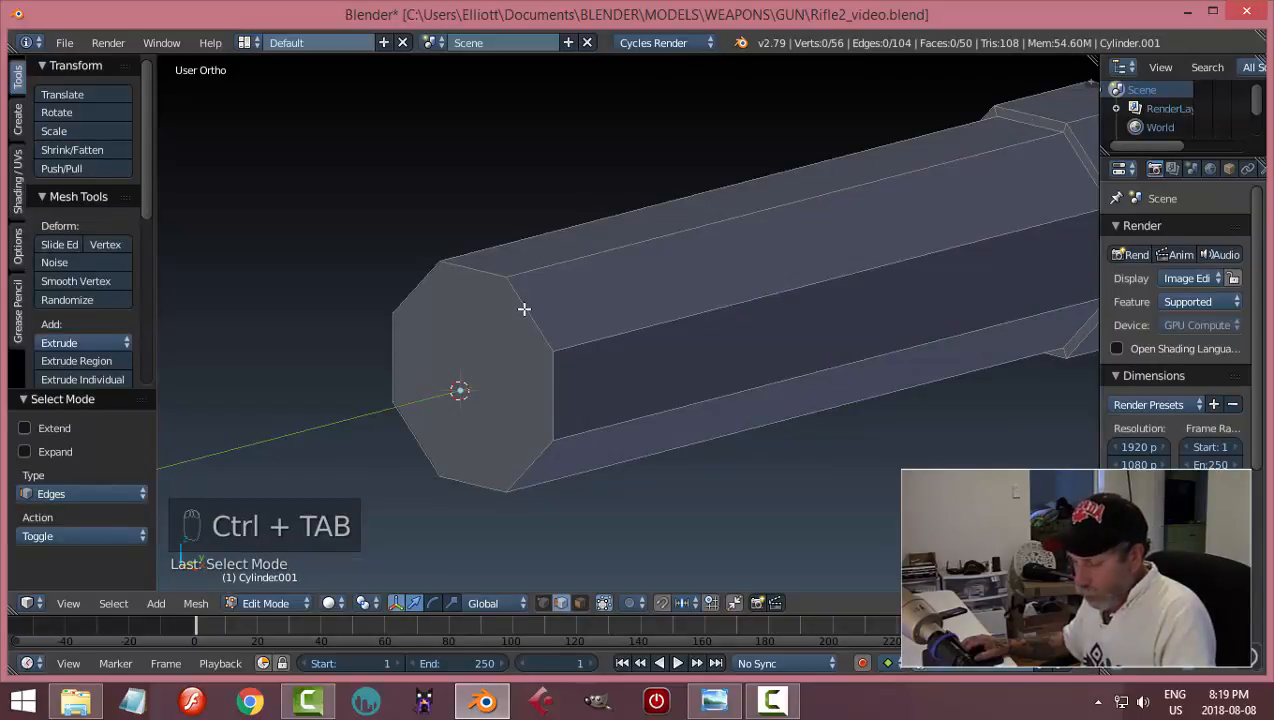
- Try a lengthwise edge loop selection on the barrel, clear it, and select the edge loop around the rear end
alt+right_click(524, 309)
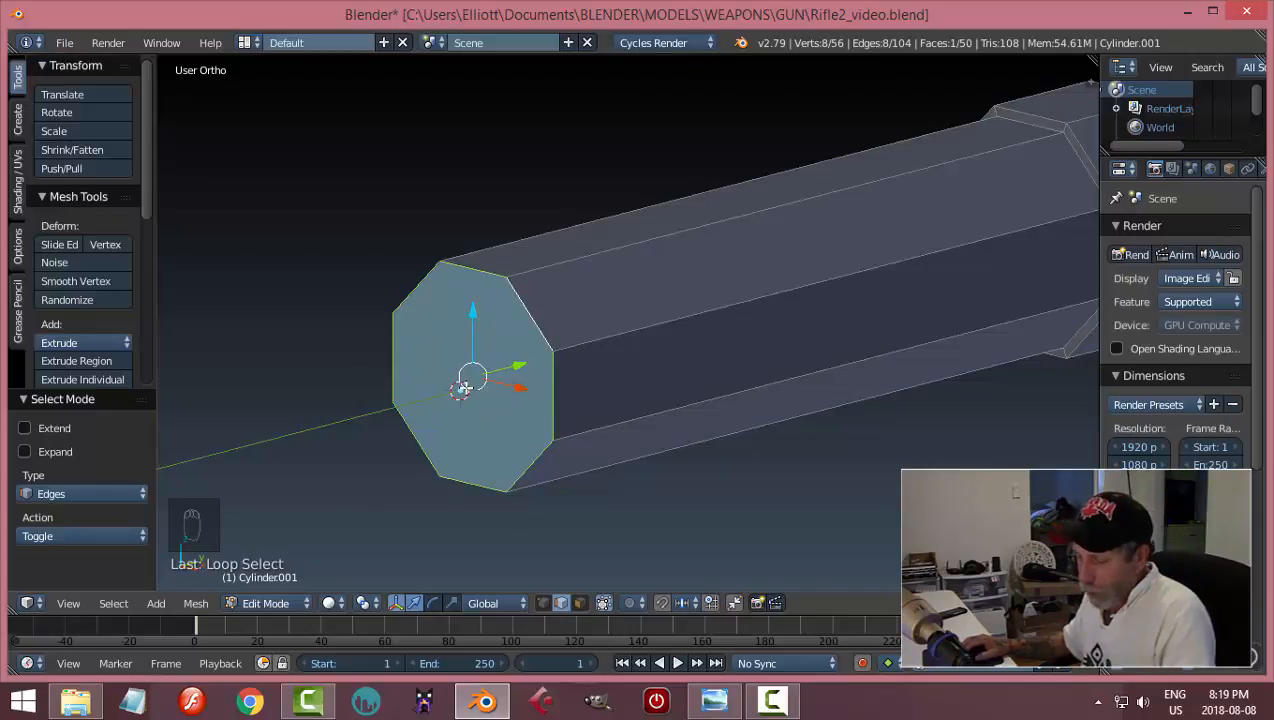
key(a)
alt+right_click(616, 249)
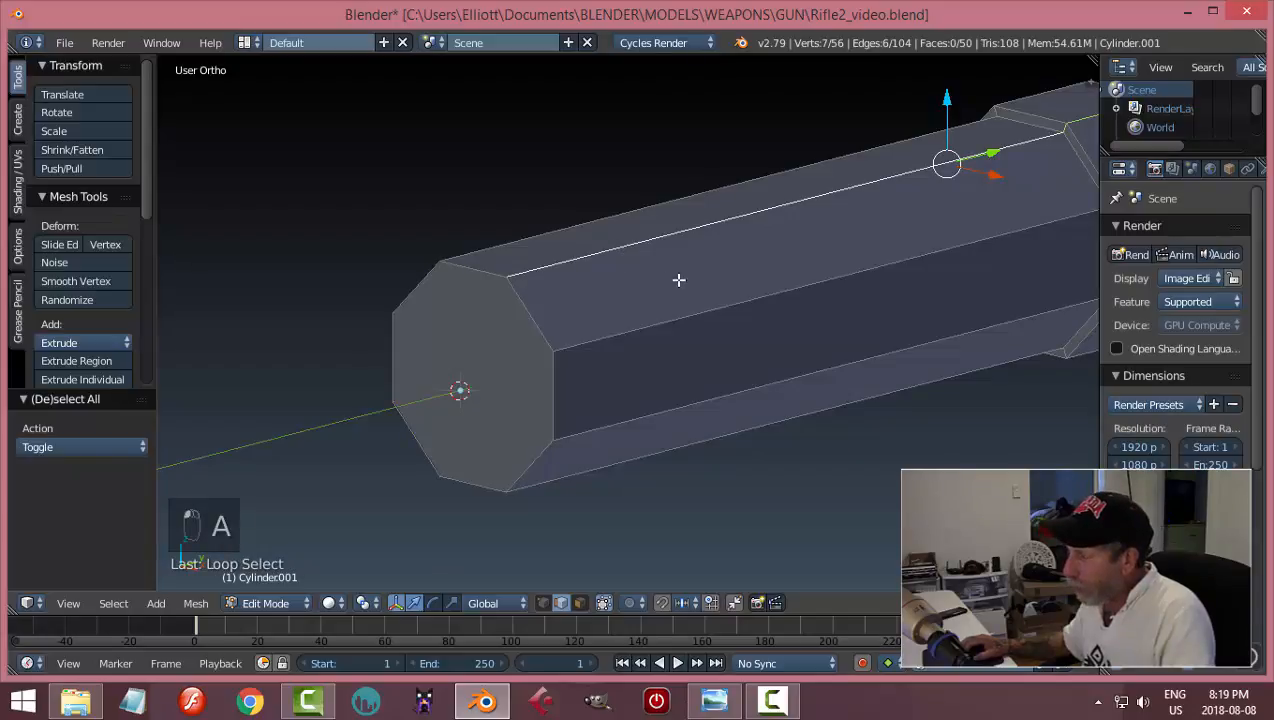
middle_drag(679, 280, 549, 322)
key(a)
alt+right_click(512, 295)
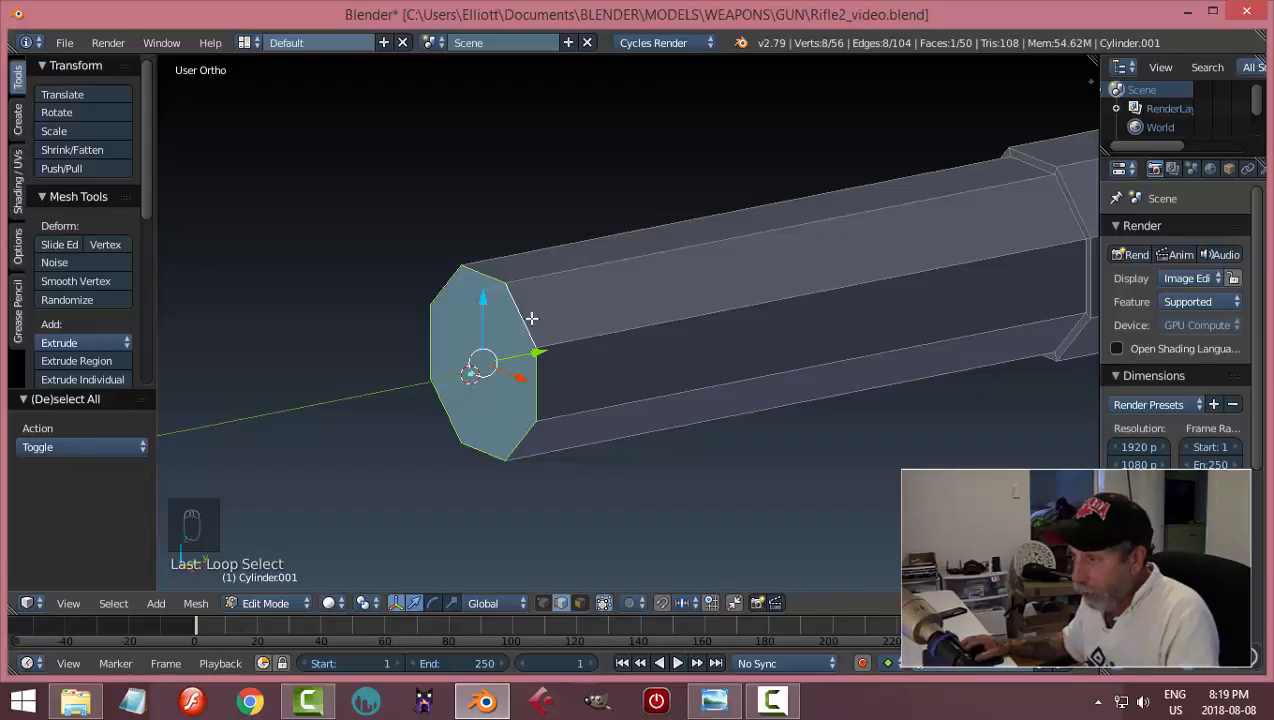
- Extrude the barrel's rear edge loop in place, working in wireframe in the right side view
key(KP_3)
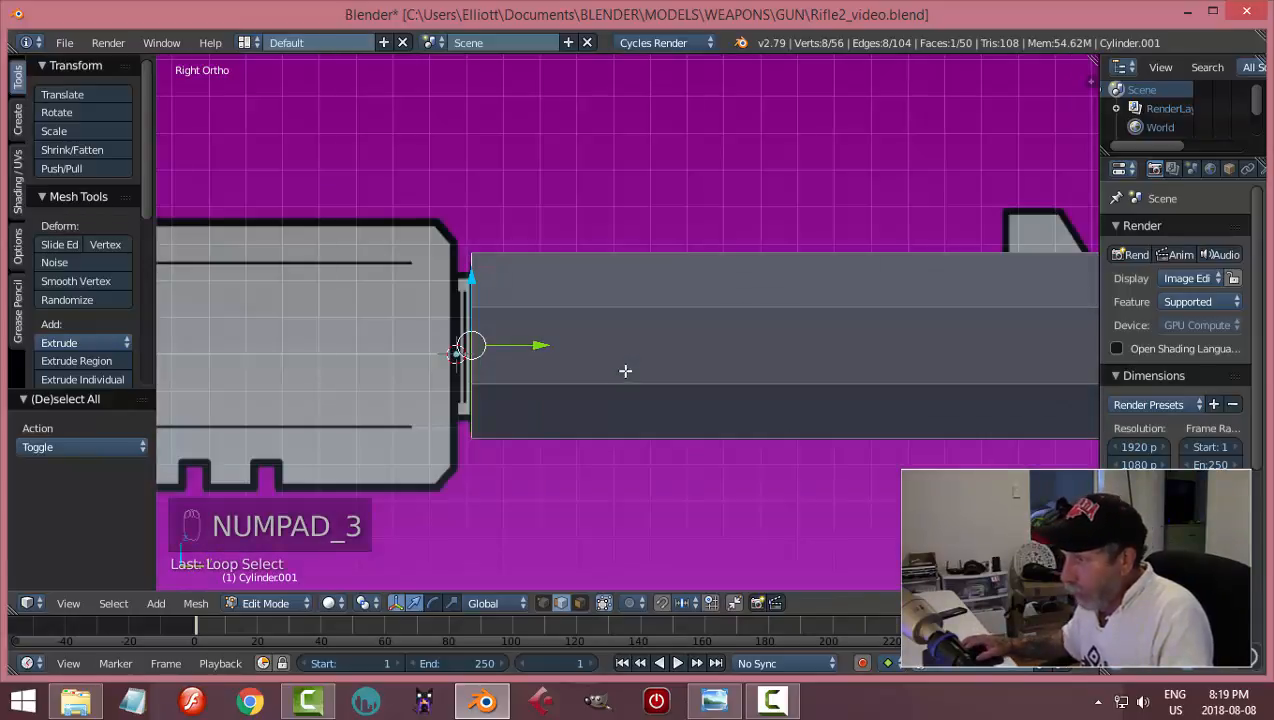
shift+middle_drag(568, 373, 680, 373)
scroll(690, 382, up, 3)
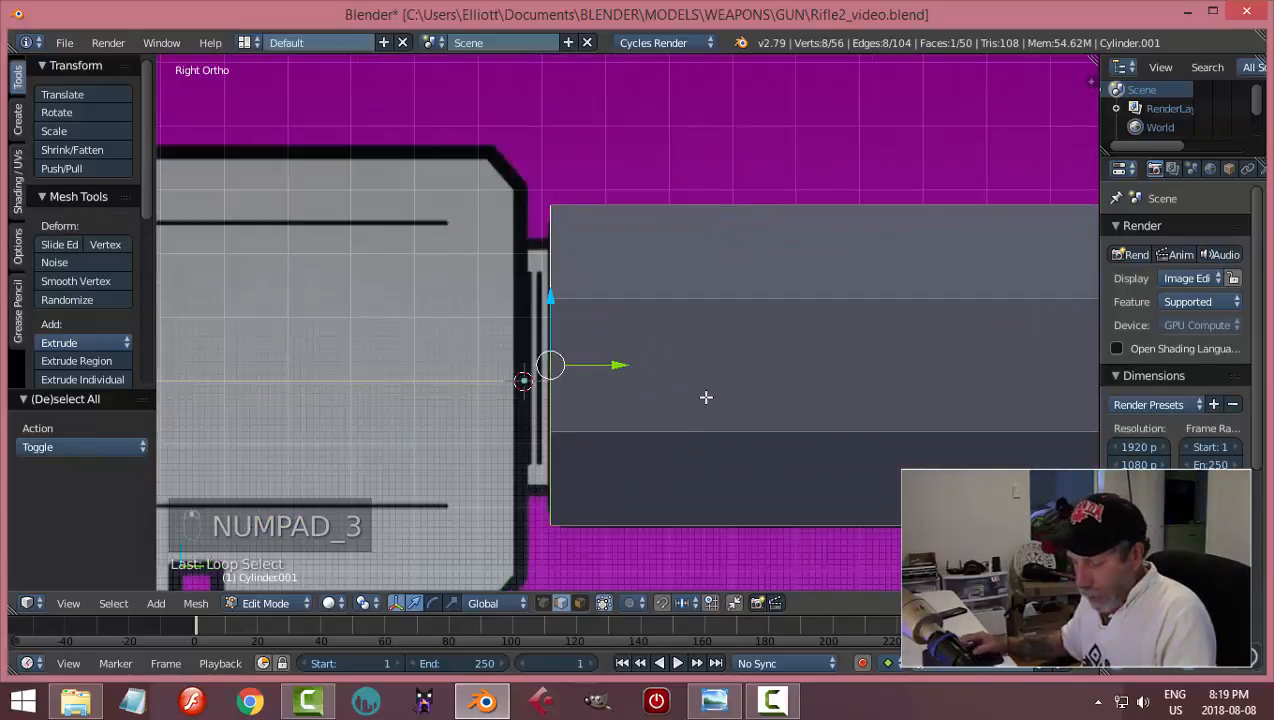
key(z)
click(797, 425)
scroll(597, 359, up, 4)
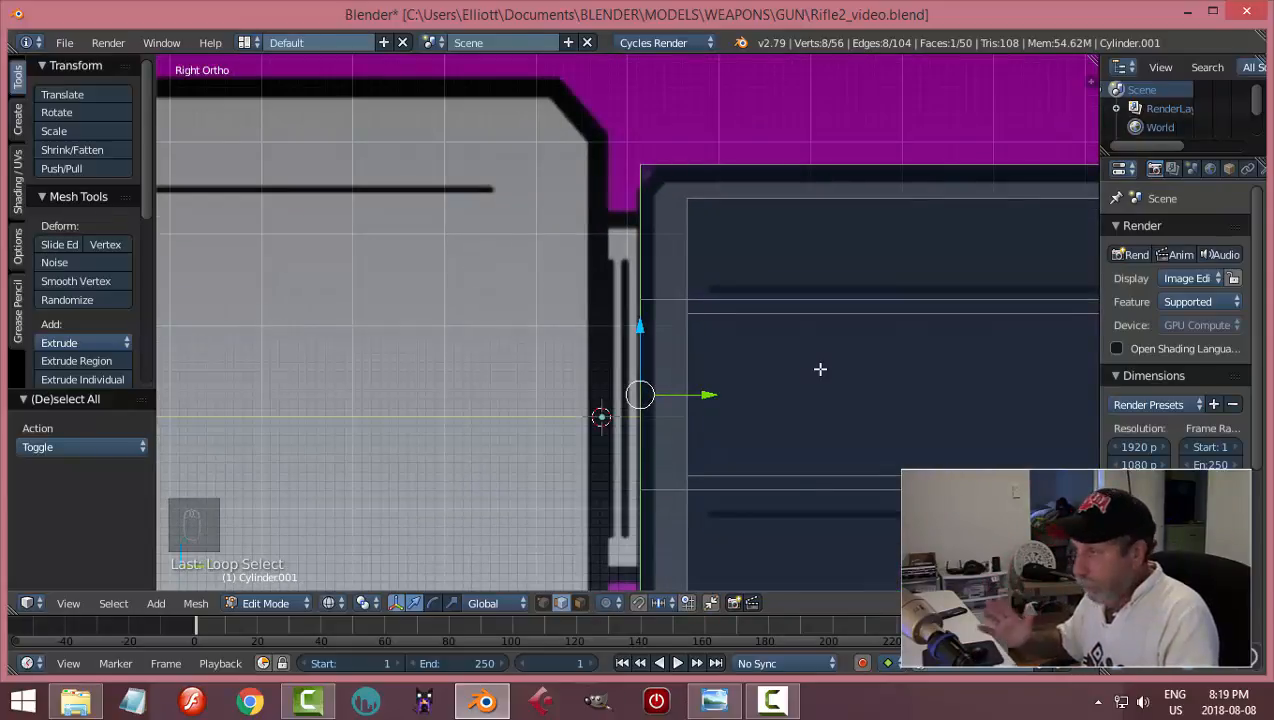
key(e)
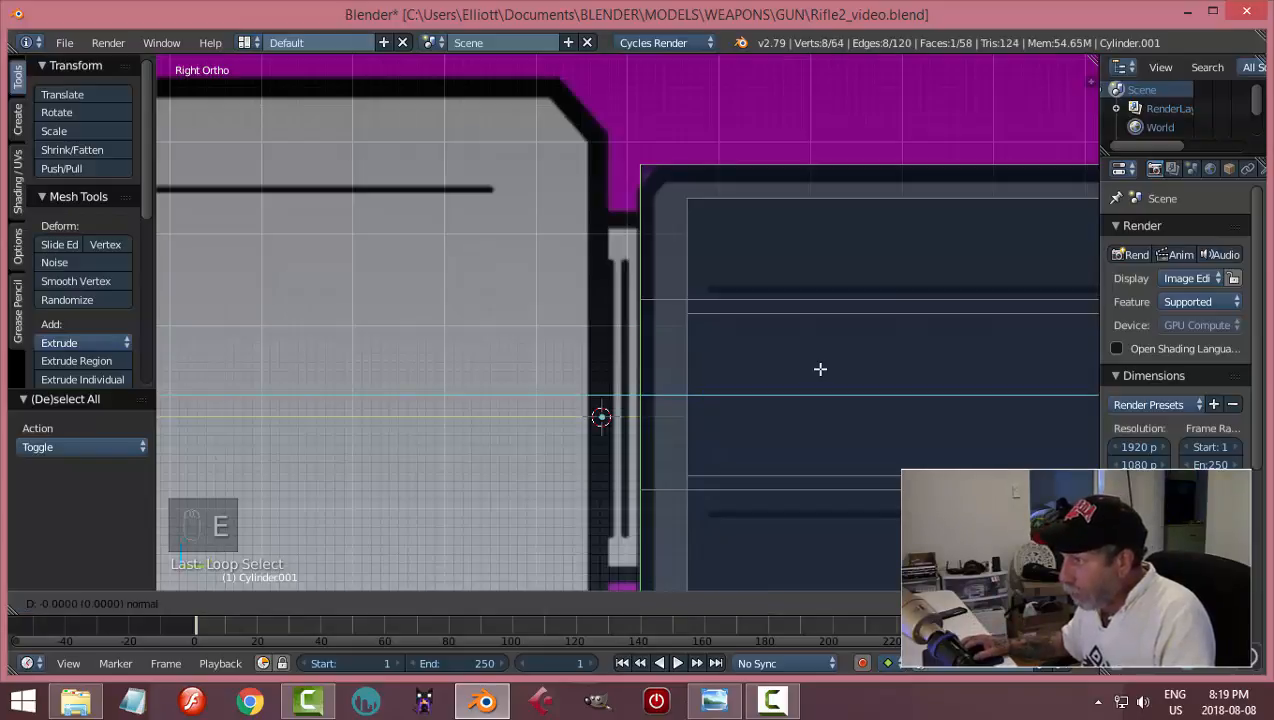
right_click(820, 369)
- Switch to vertex select mode, undo the lost selection, and switch again with the rear loop still selected
key(ctrl+Tab)
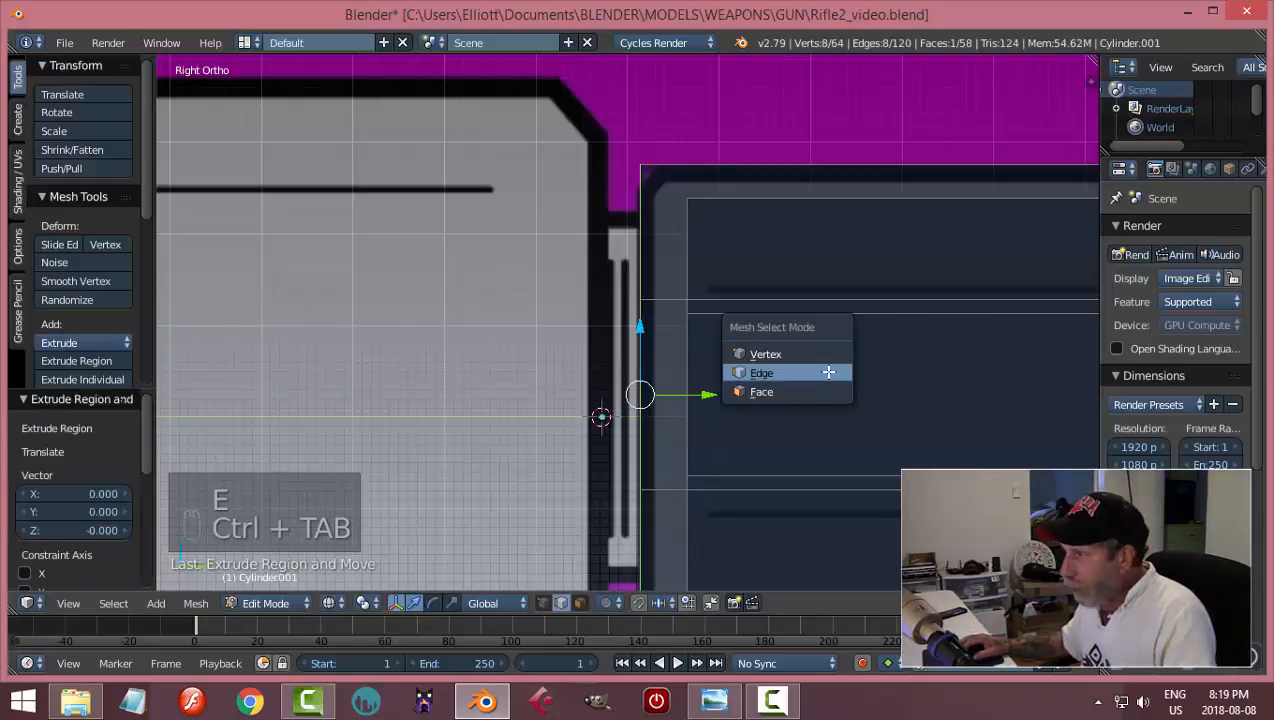
click(810, 350)
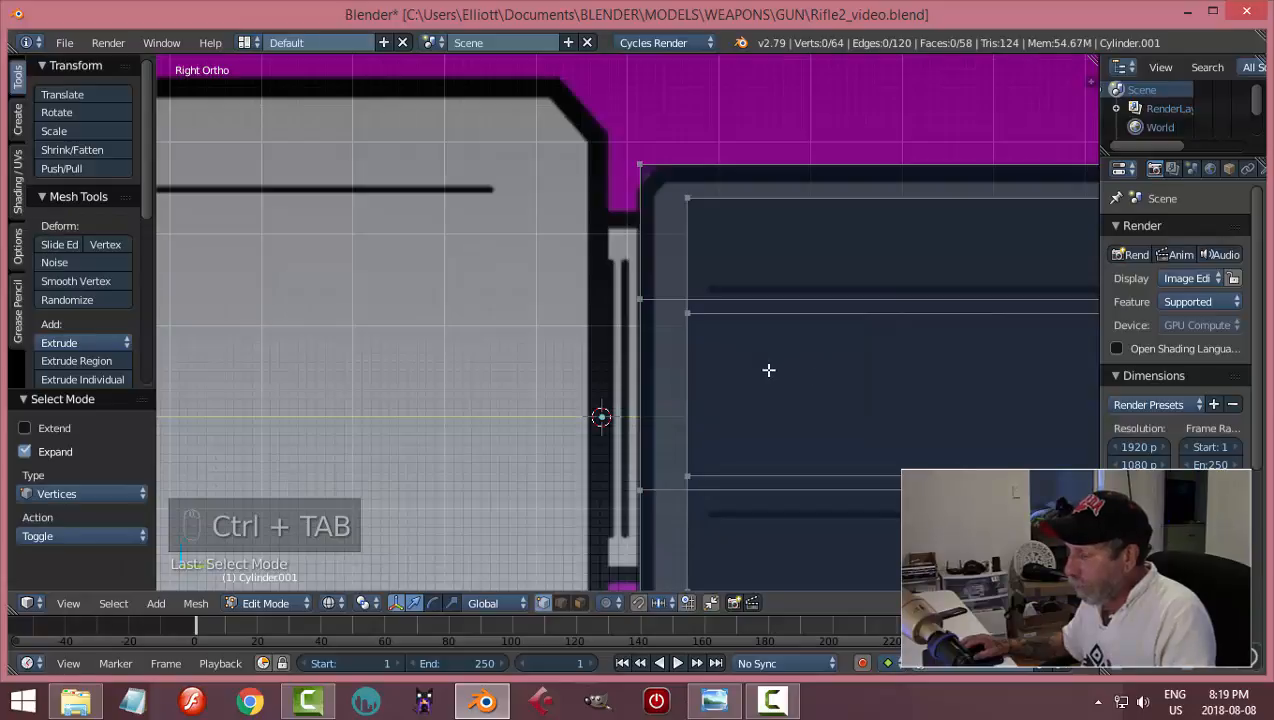
middle_drag(768, 370, 808, 373)
key(ctrl+z)
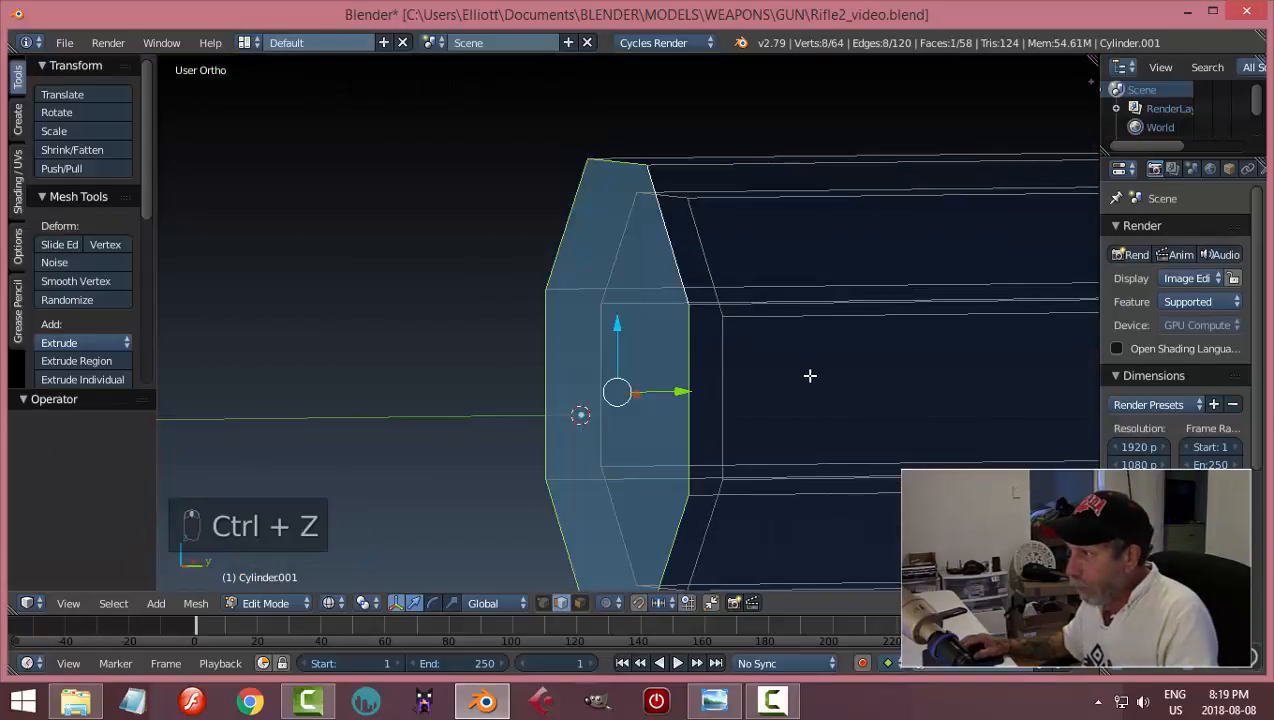
key(ctrl+Tab)
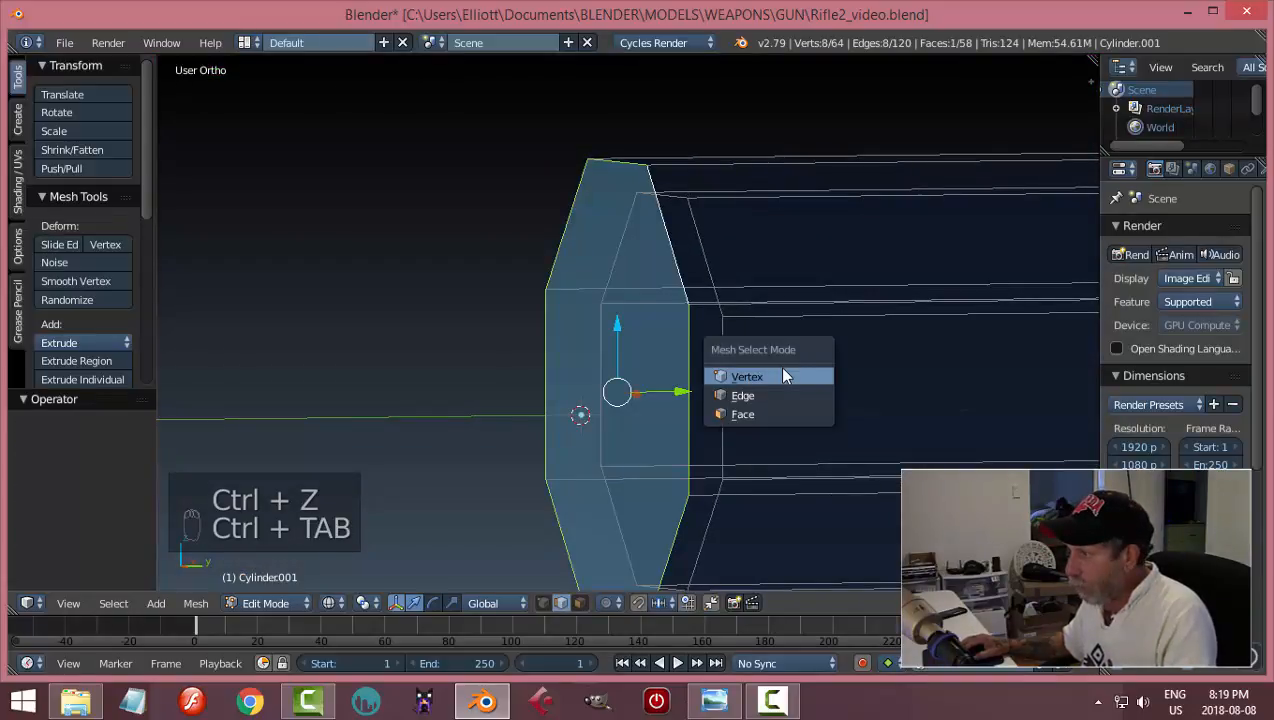
click(783, 376)
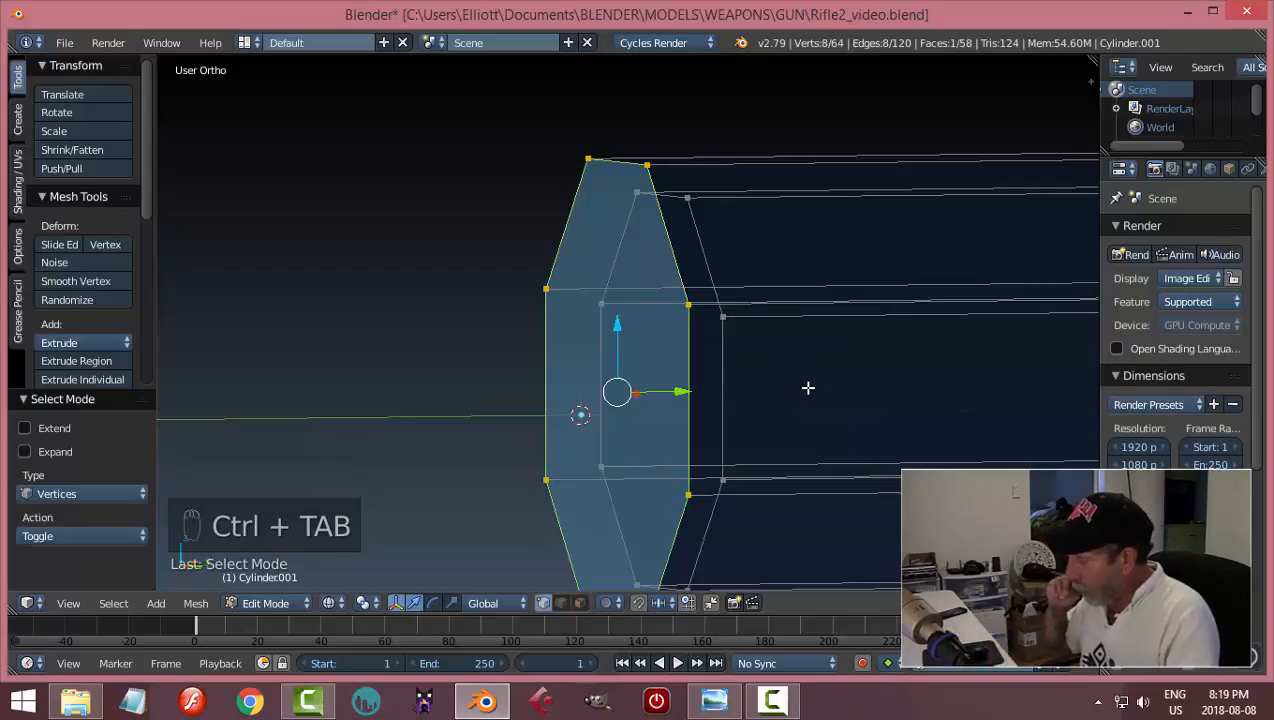
- Extrude the barrel's rear loop in place in the right side view and scale it to 0.768 to match the reference's narrower connector
key(KP_3)
key(e)
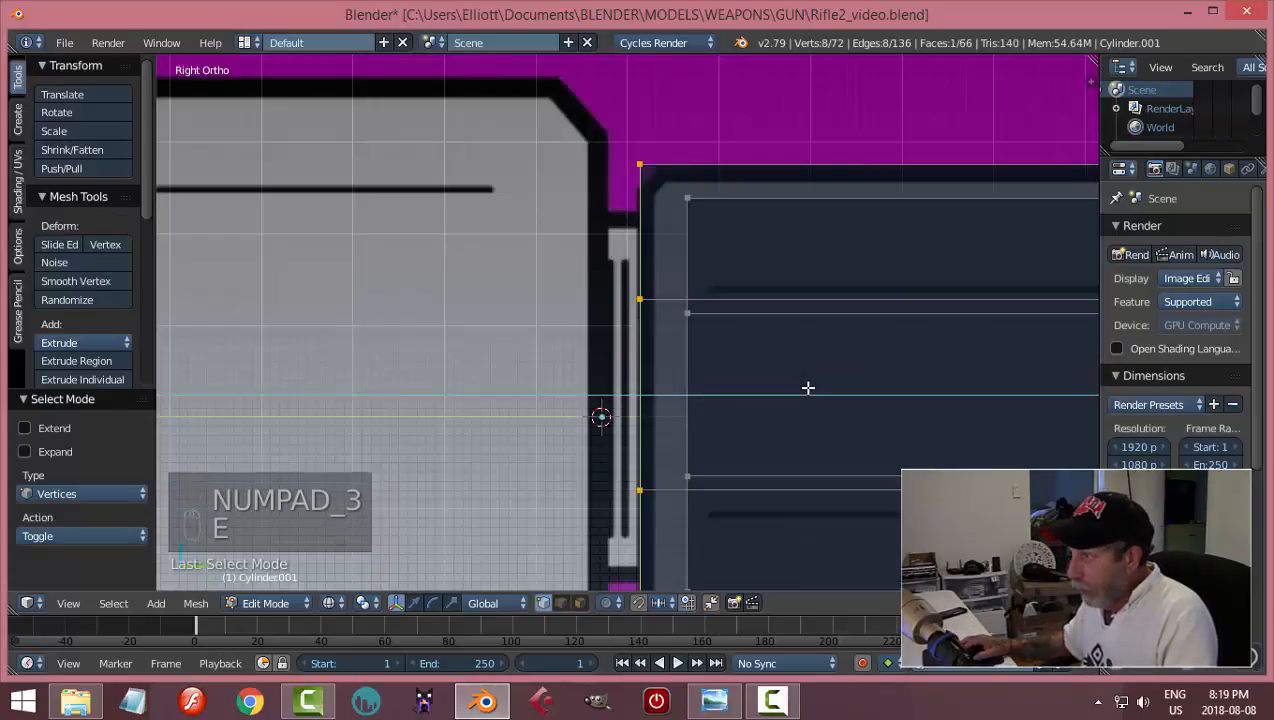
right_click(839, 400)
key(s)
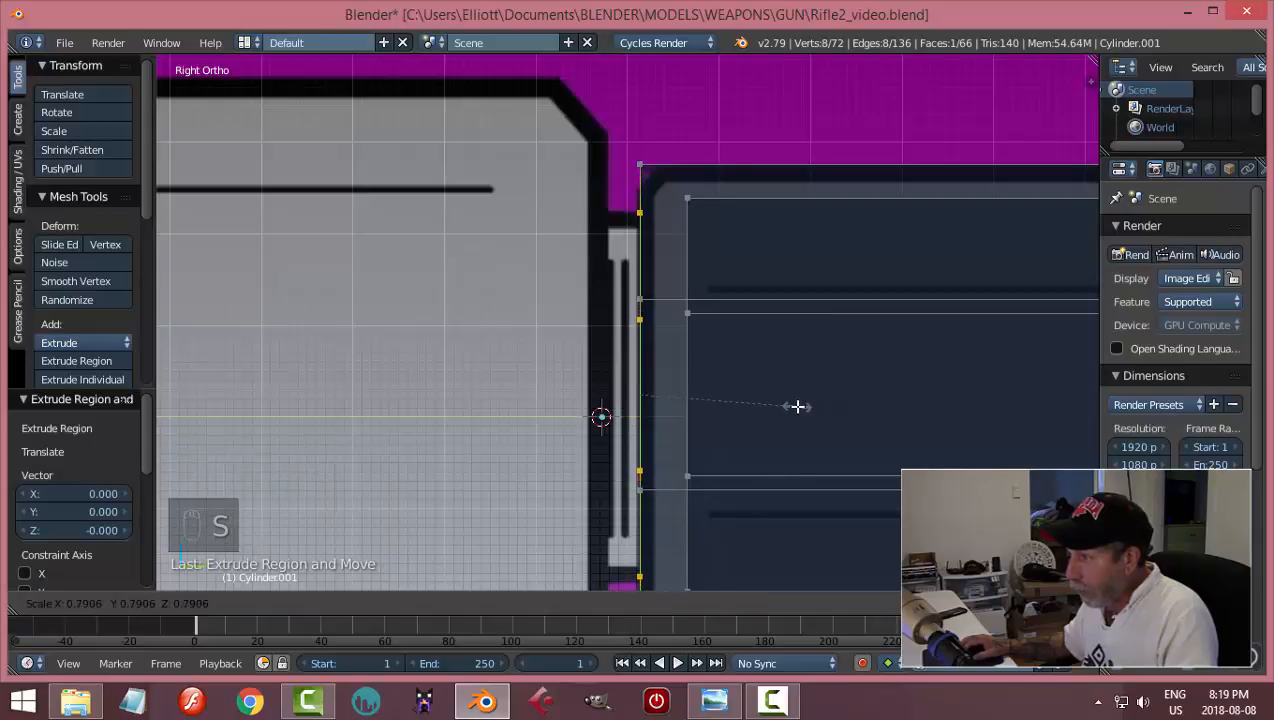
click(829, 415)
- Extrude the reduced rear loop and move it -0.053 along Y, clear the selection, and return to solid shading
key(e)
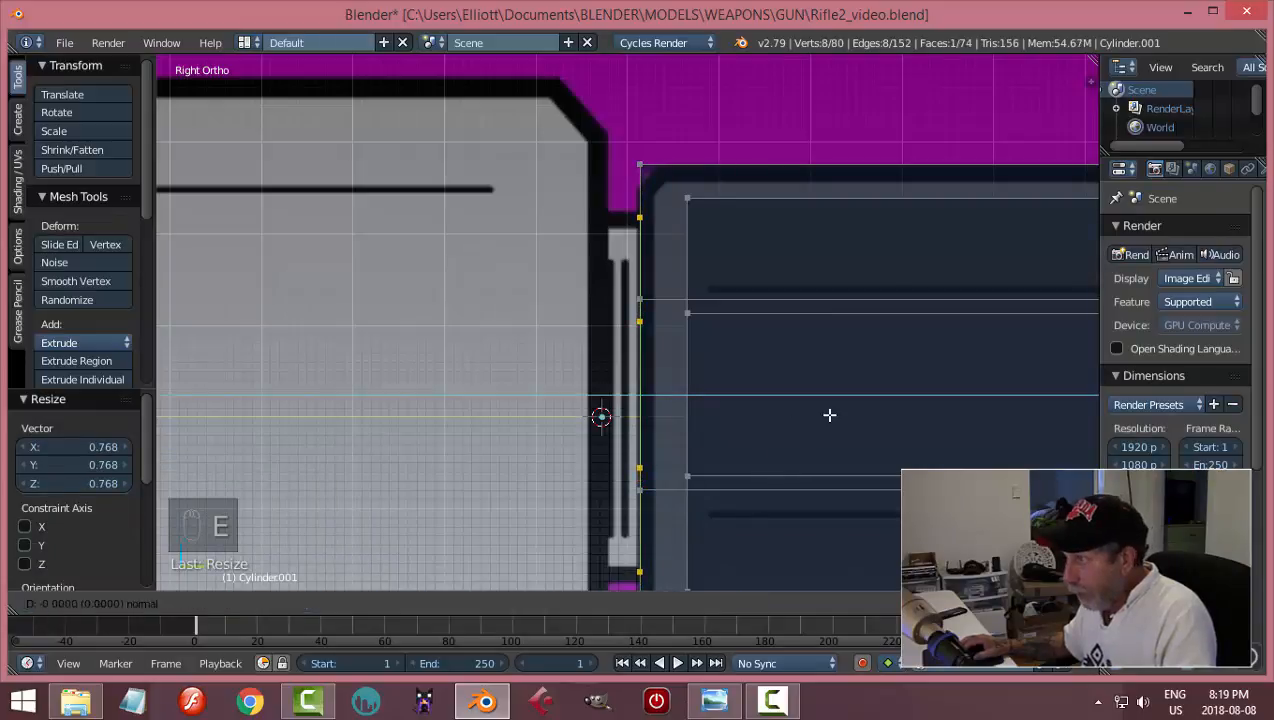
right_click(812, 415)
drag(718, 395, 671, 395)
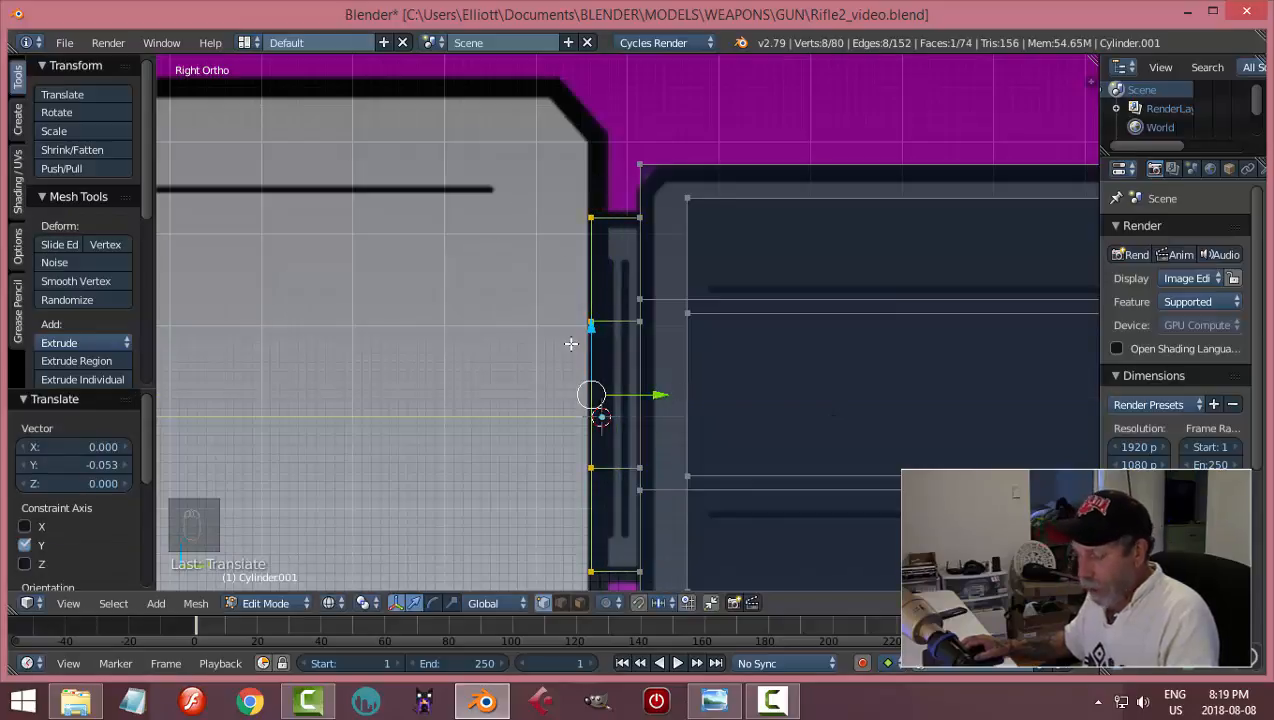
key(a)
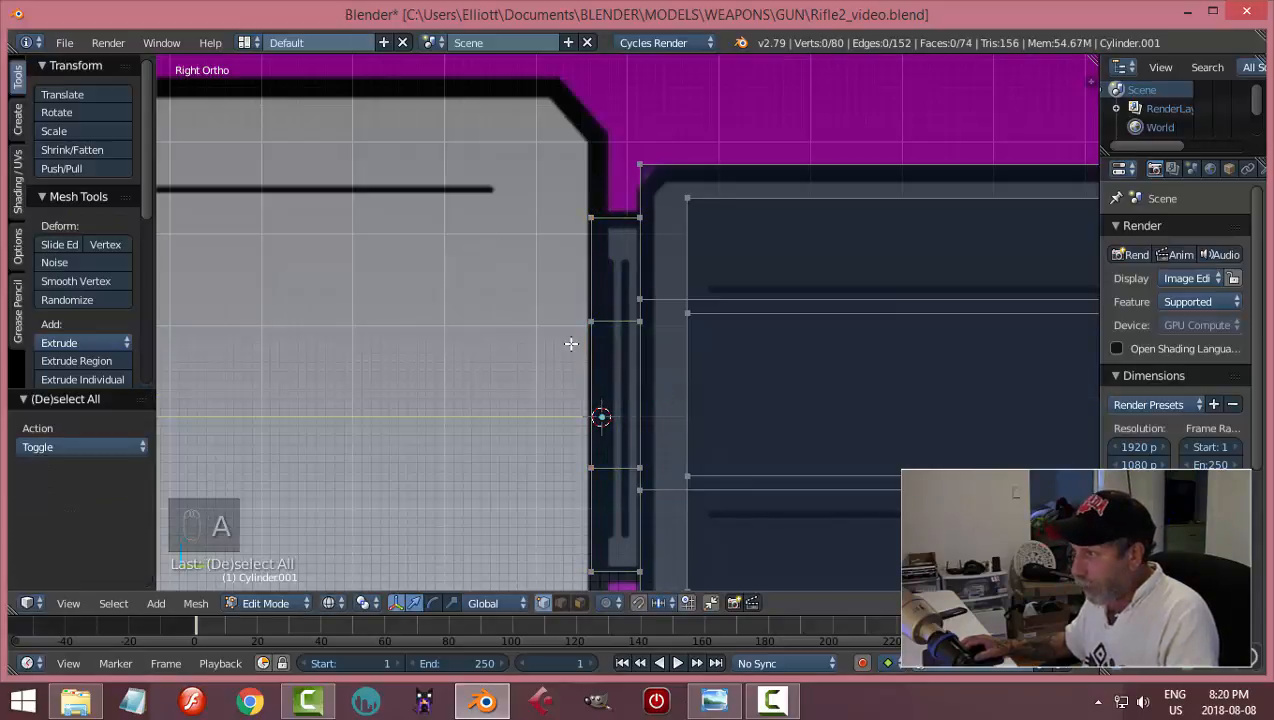
key(z)
click(560, 449)
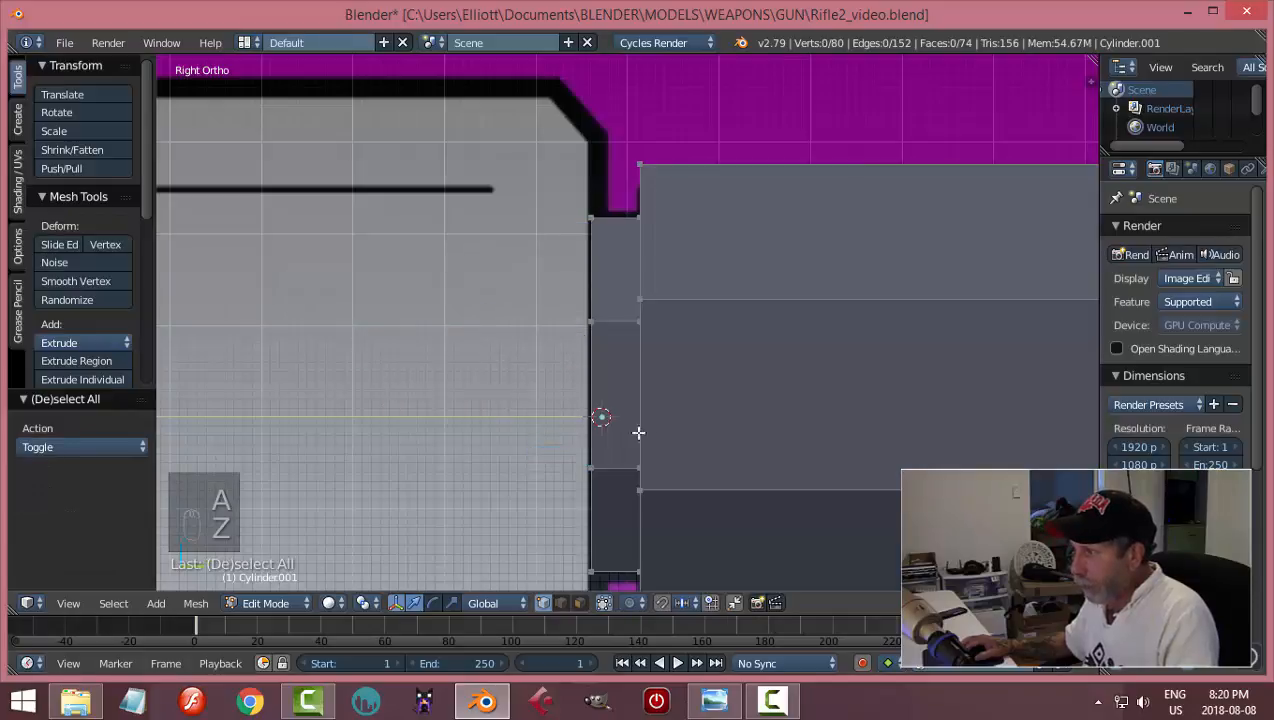
- Leave mesh editing and reveal the hidden larger cylinder behind the barrel
scroll(660, 410, down, 2)
middle_drag(691, 389, 680, 425)
key(Tab)
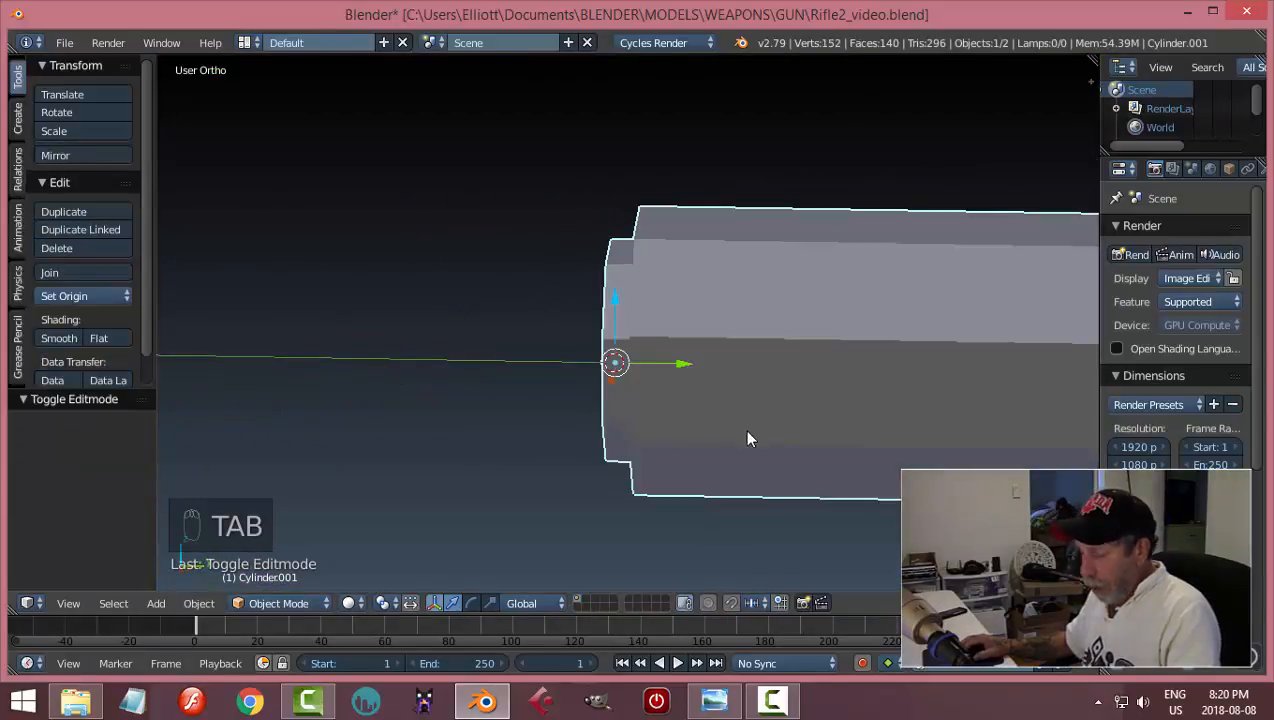
key(alt+h)
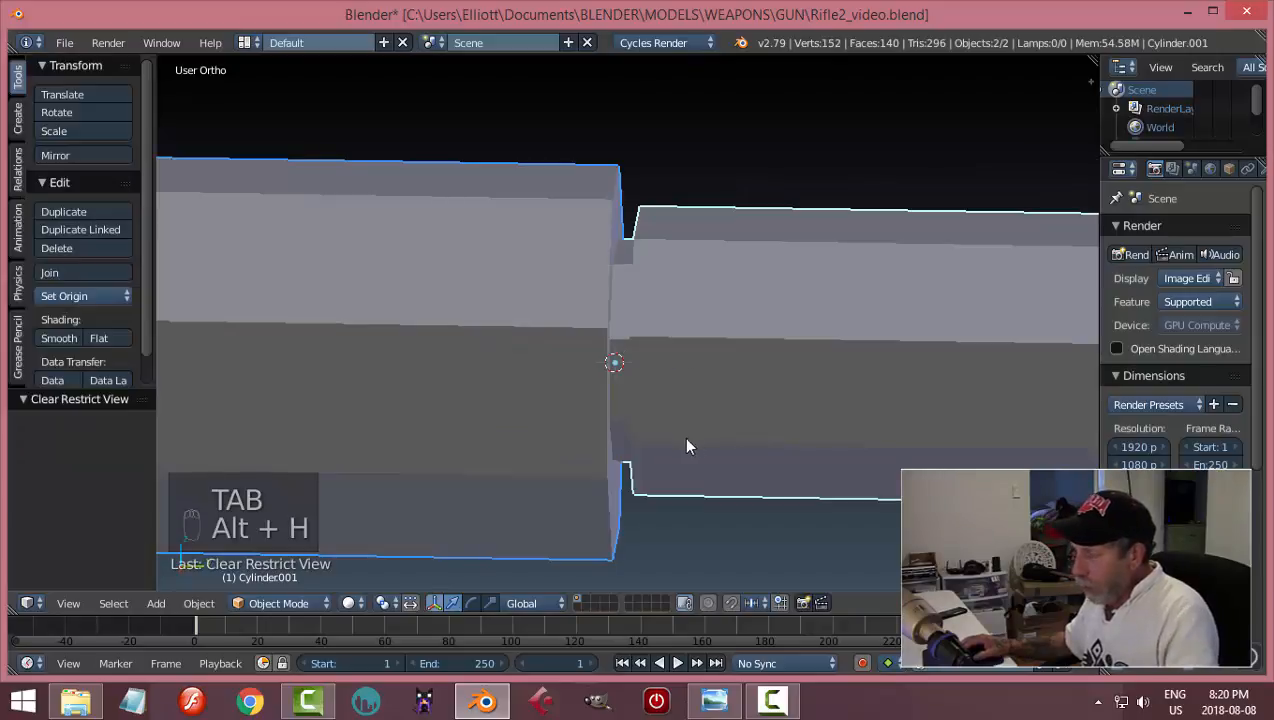
- Hide and reveal the larger cylinder, deselect everything, and examine its joint with the barrel in the right side view
key(a)
right_click(592, 353)
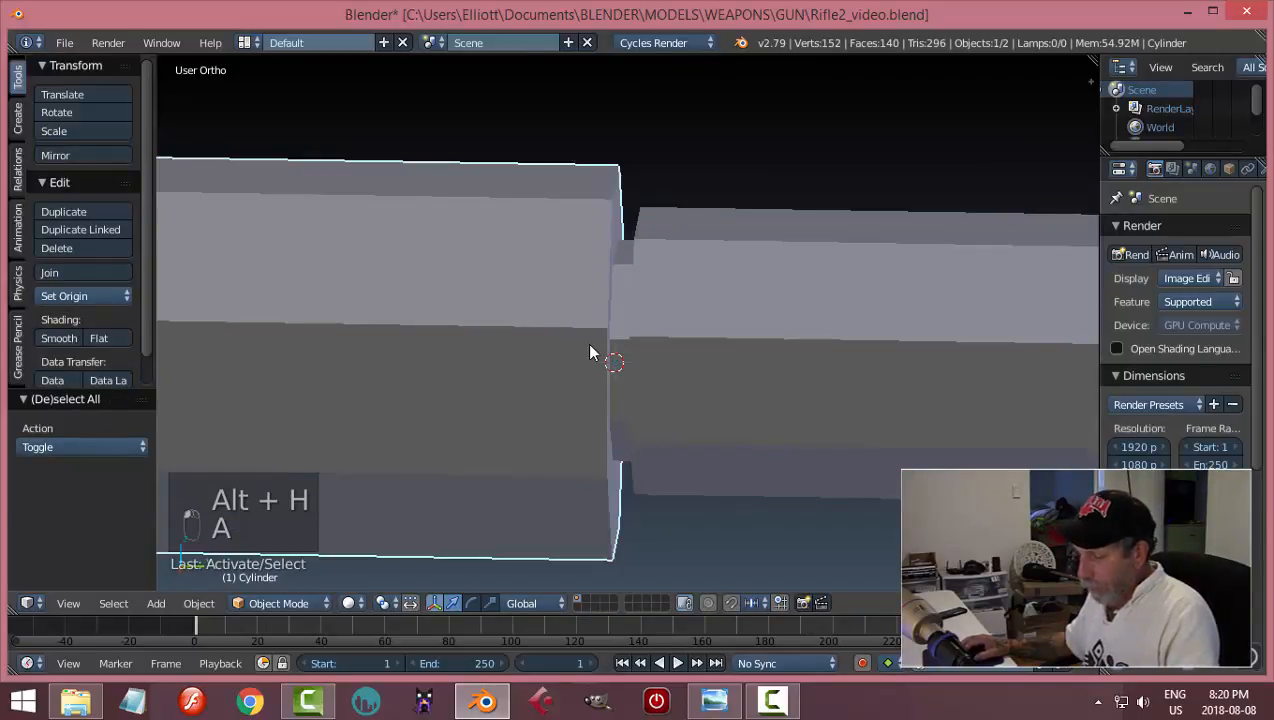
key(h)
key(alt+h)
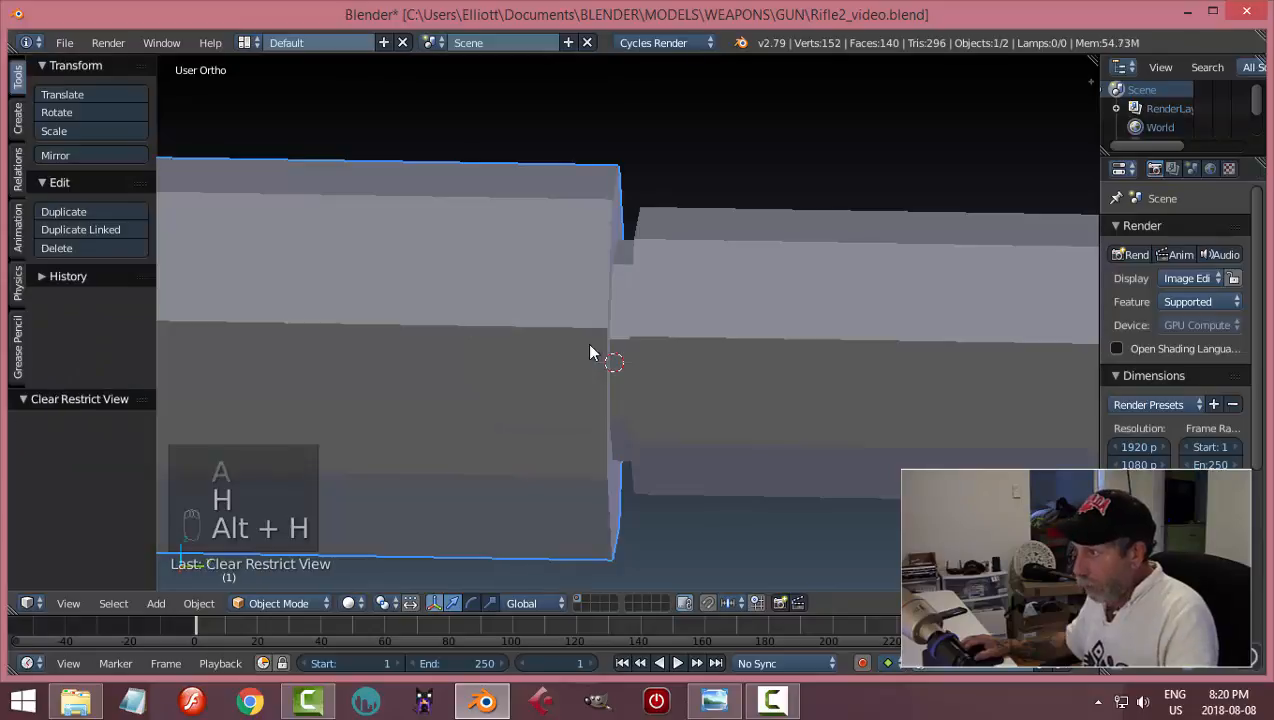
key(a)
middle_drag(652, 356, 691, 370)
key(KP_3)
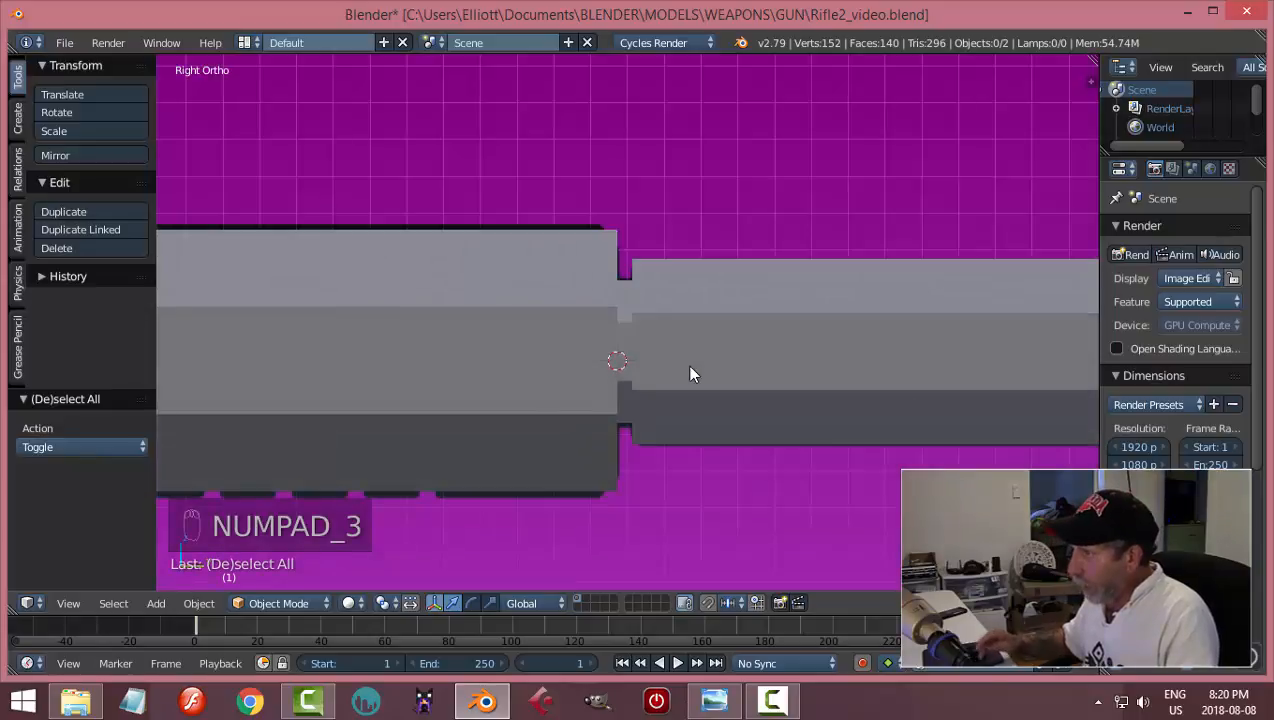
scroll(690, 373, up, 2)
- Select the barrel, edit its mesh in wireframe, and examine its rear corner against the chamfer in the reference
key(Tab)
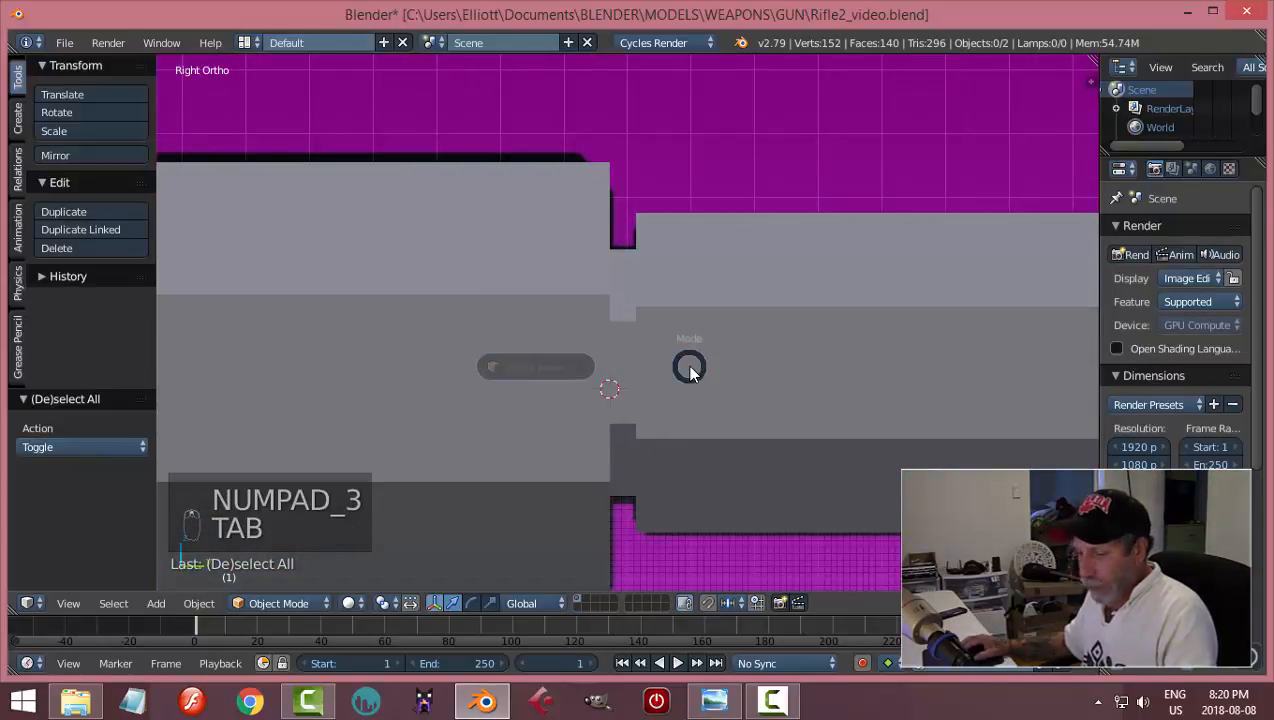
right_click(740, 350)
key(Tab)
click(821, 353)
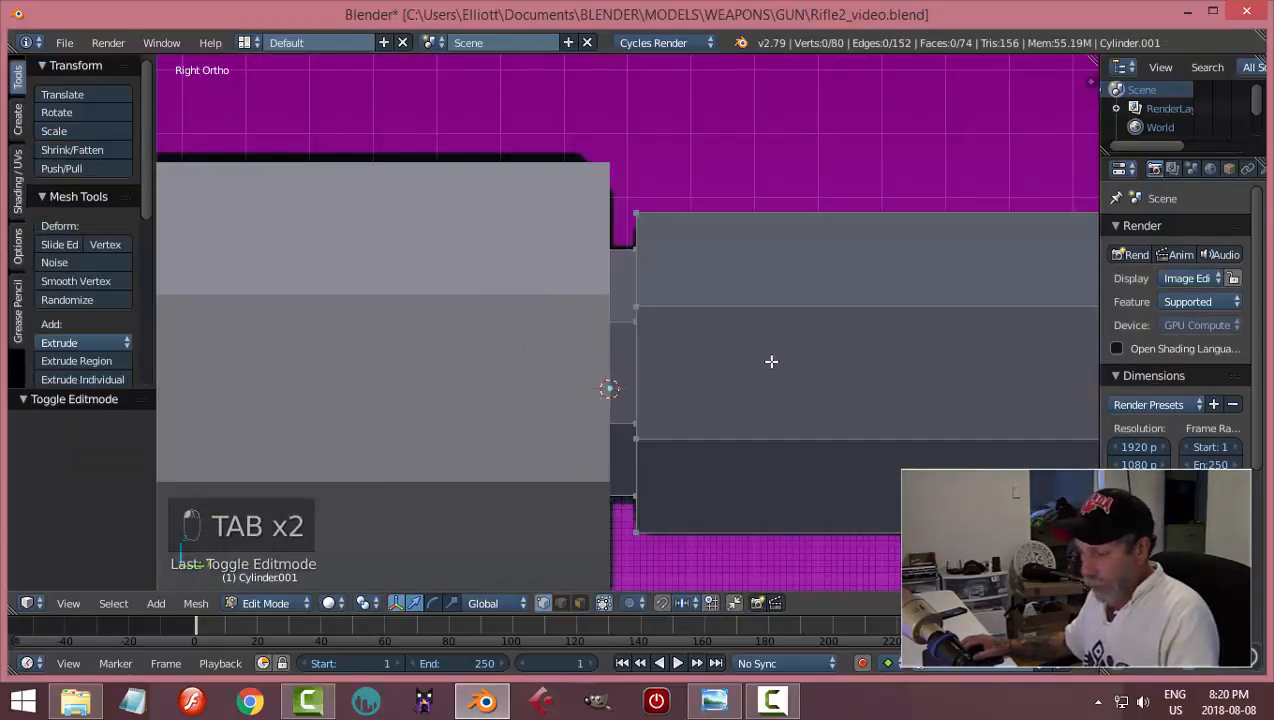
key(z)
click(900, 361)
scroll(740, 340, up, 2)
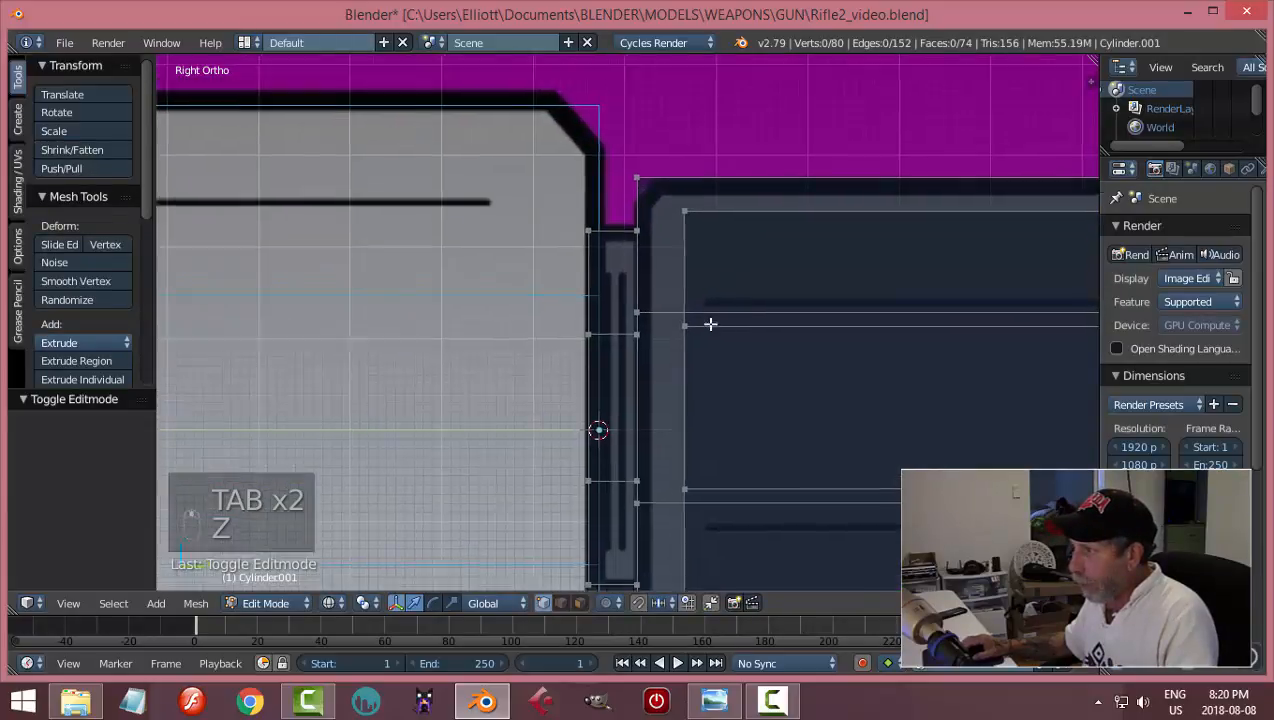
scroll(710, 324, up, 2)
scroll(673, 320, down, 3)
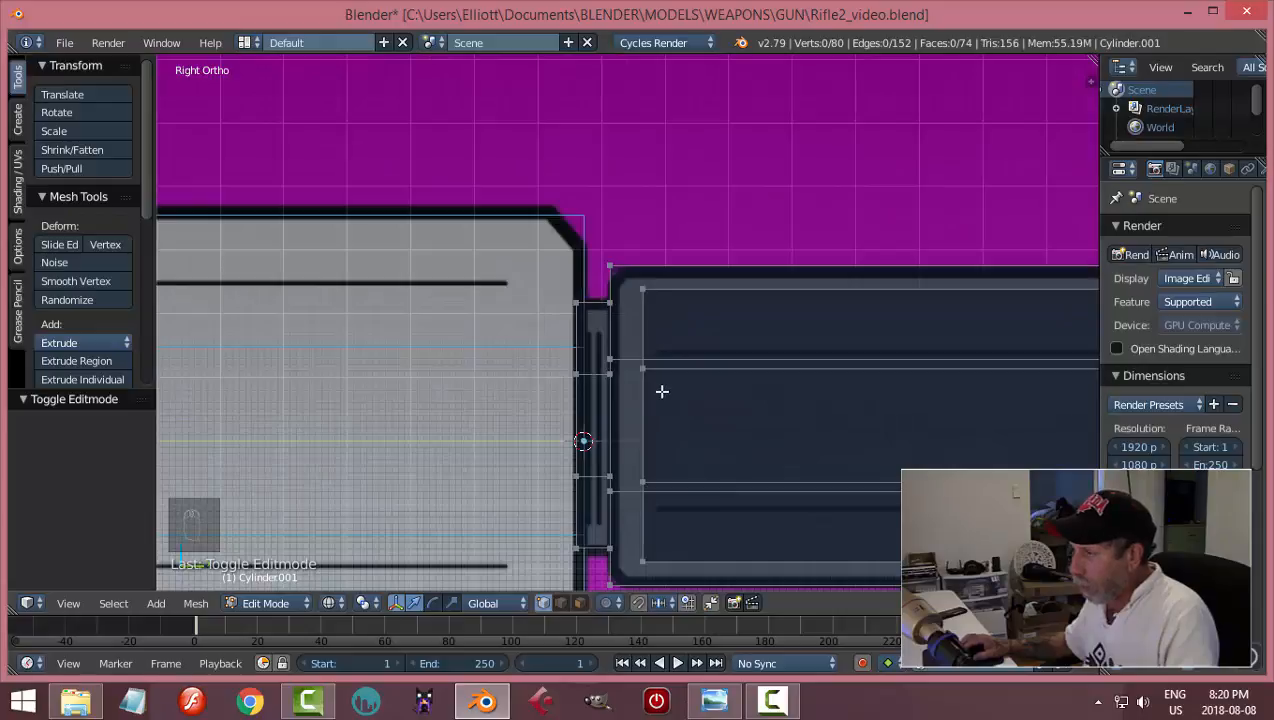
scroll(661, 391, up, 2)
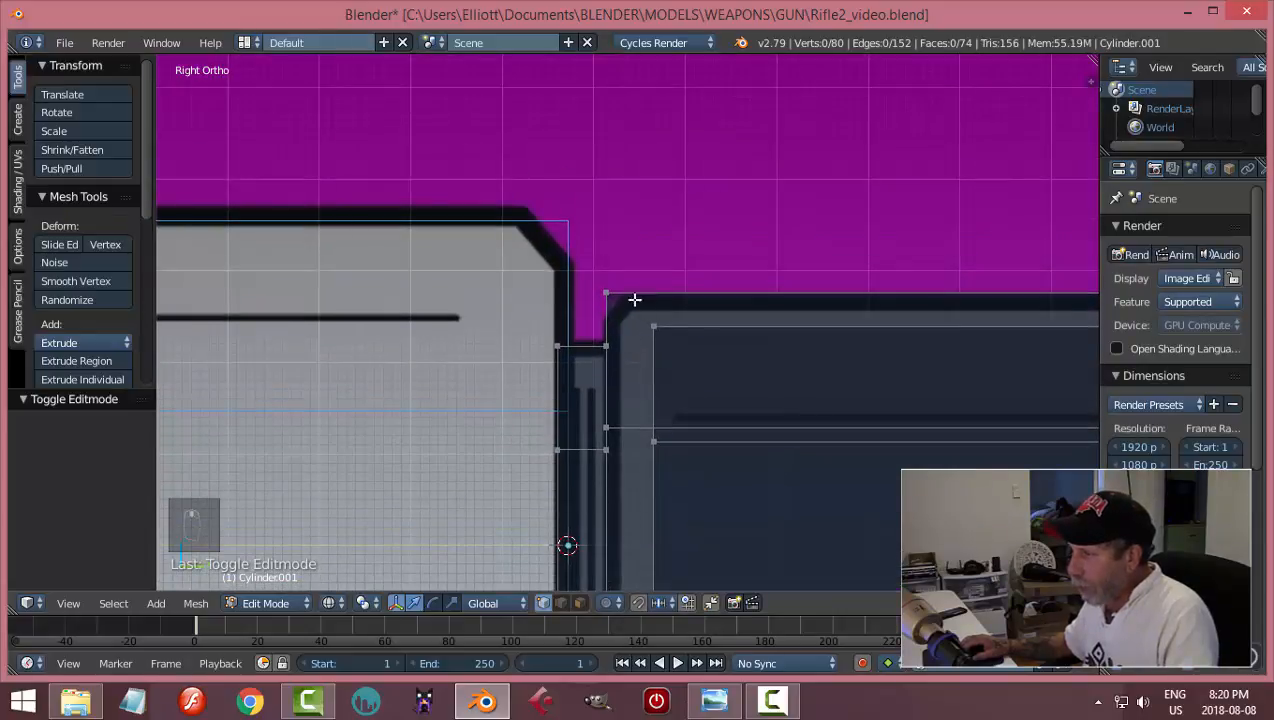
scroll(620, 343, down, 1)
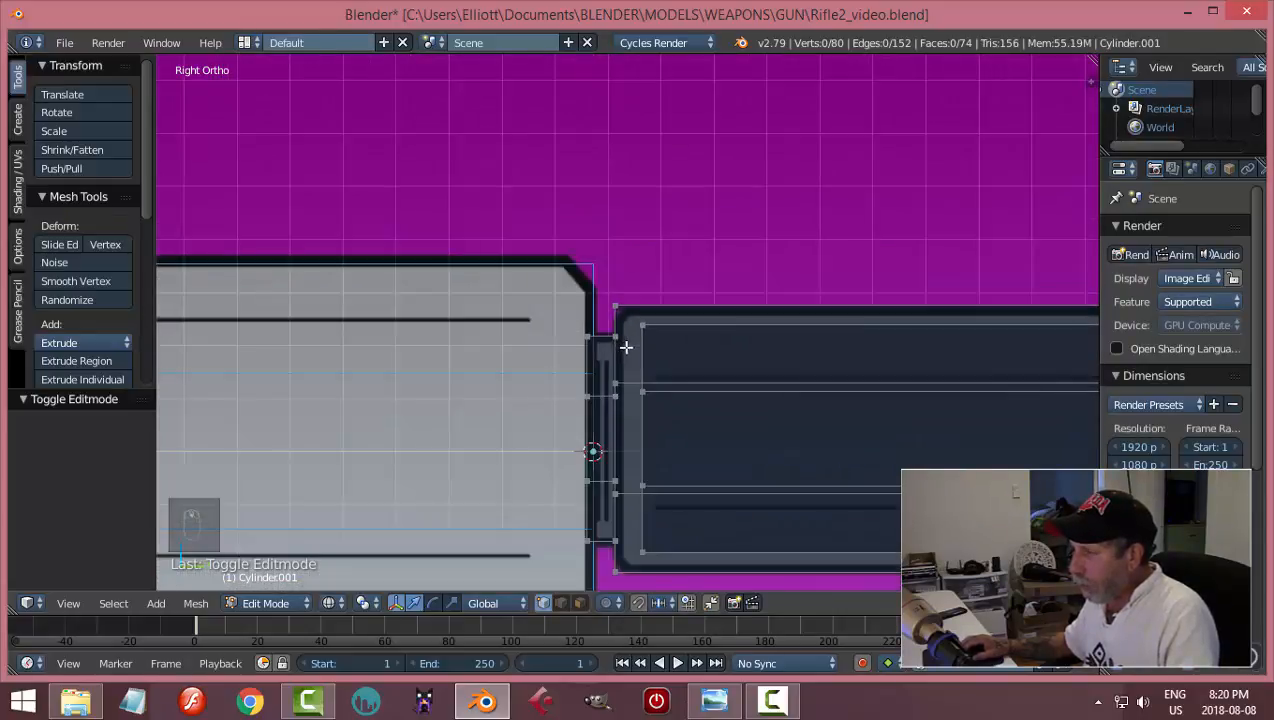
- Switch to edge select mode, try an edge loop selection at the barrel's stepped rear end, and clear it
key(z)
mouse_move(620, 343)
middle_down()
mouse_move(659, 375)
mouse_move(645, 340)
middle_up()
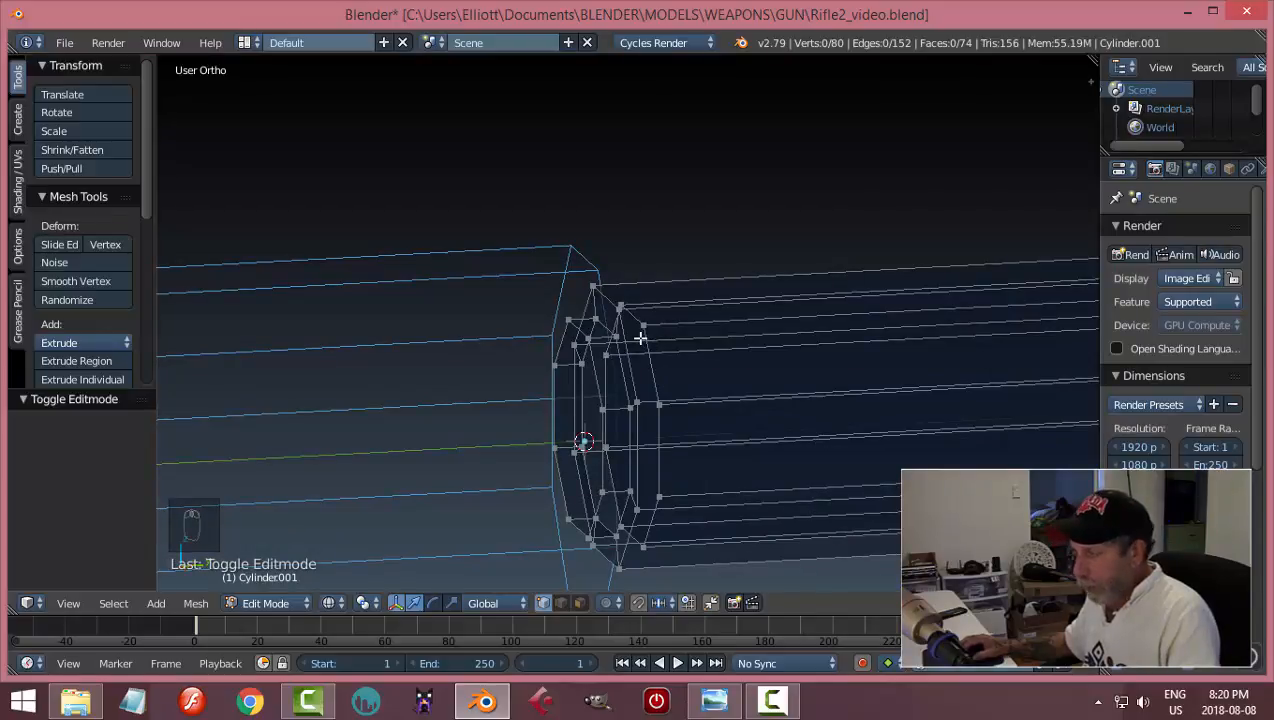
key(ctrl+Tab)
click(595, 356)
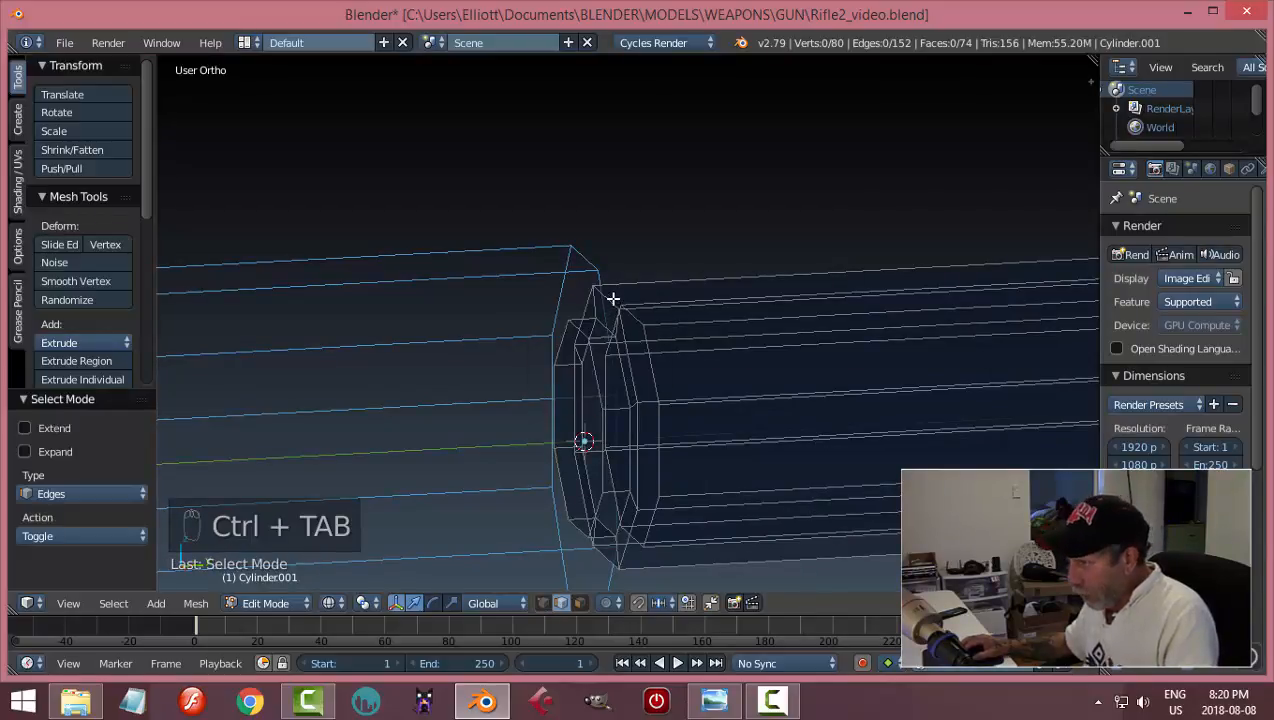
alt+right_click(612, 298)
mouse_move(673, 384)
middle_down()
mouse_move(697, 364)
mouse_move(620, 330)
mouse_move(635, 335)
mouse_move(603, 299)
mouse_move(620, 398)
mouse_move(628, 381)
mouse_move(691, 395)
mouse_move(734, 350)
mouse_move(708, 279)
mouse_move(654, 418)
mouse_move(667, 428)
middle_up()
key(a)
- Select the edge loop around the barrel's outer rear rim and show it in solid shading from the right side
scroll(697, 364, up, 2)
alt+right_click(600, 270)
key(z)
click(677, 422)
key(KP_3)
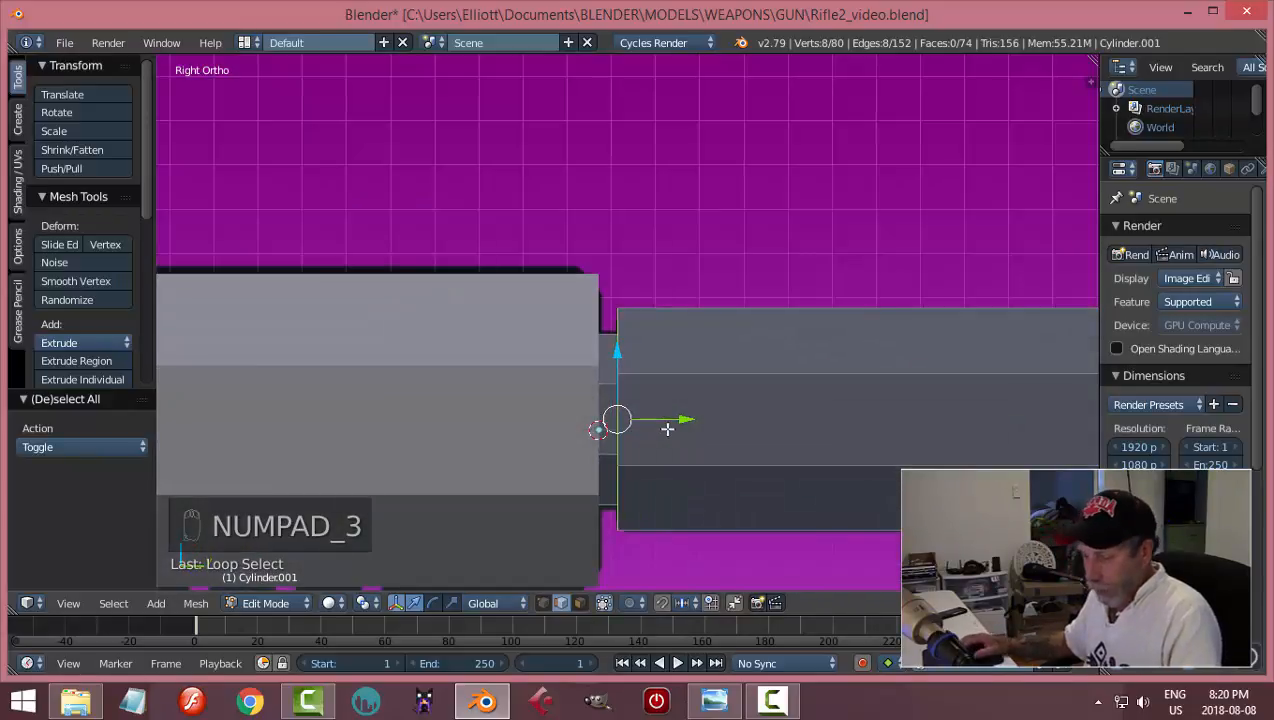
key(z)
click(708, 426)
scroll(708, 426, up, 3)
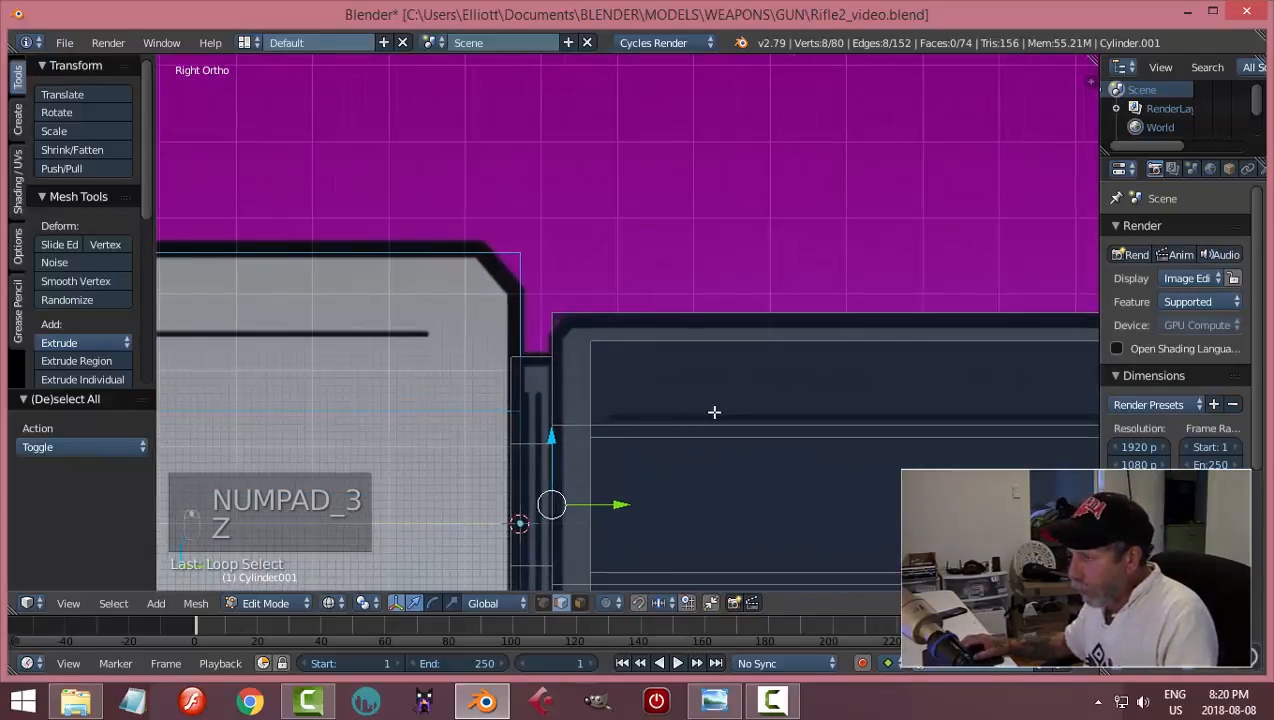
key(ctrl+b)
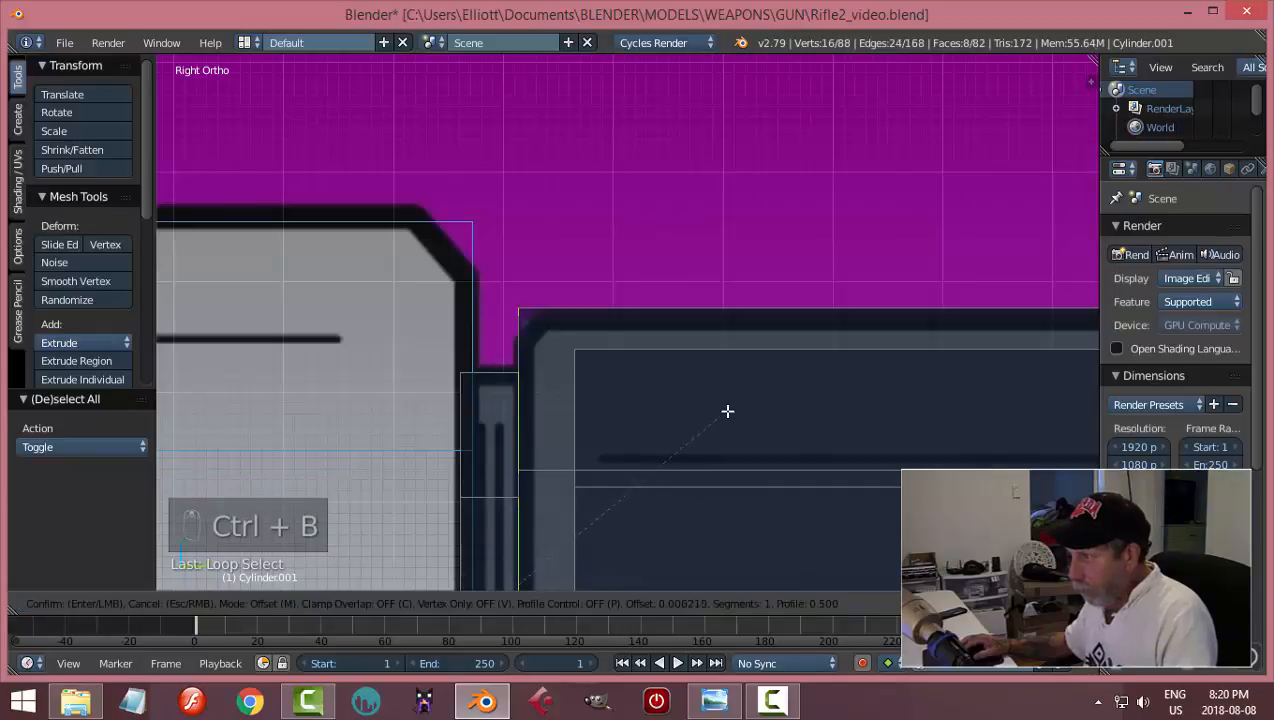
right_click(801, 381)
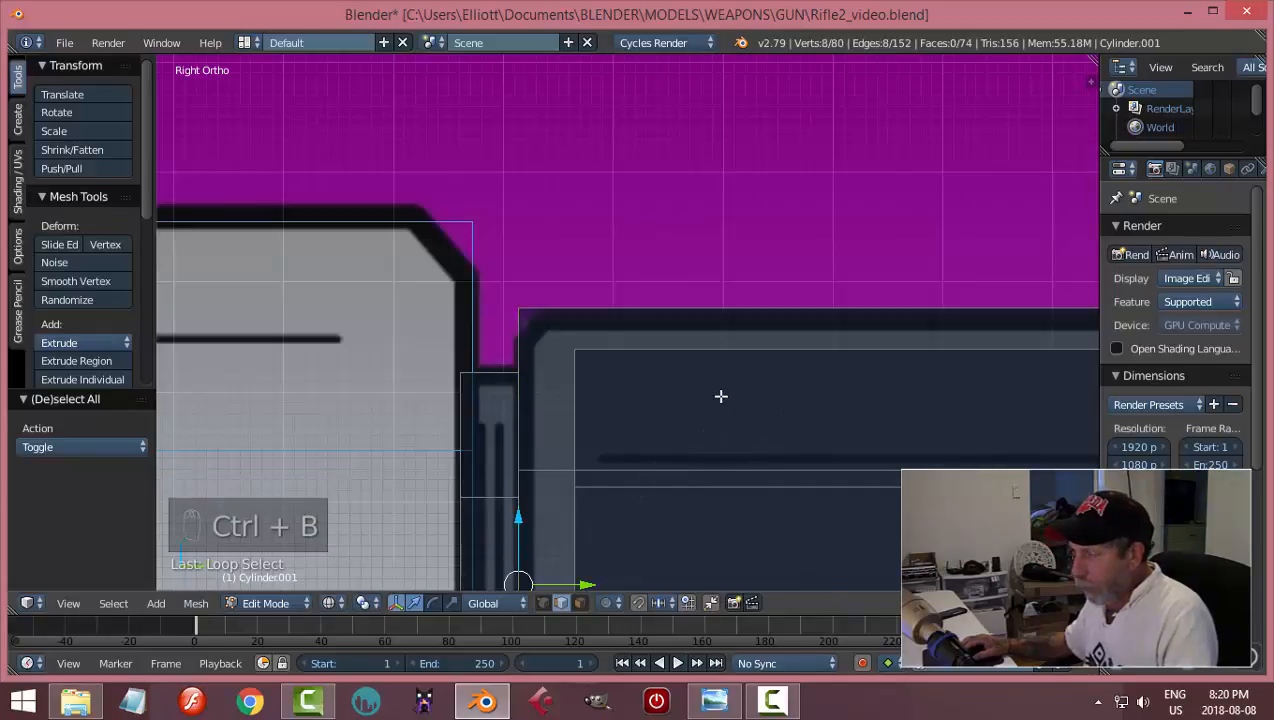
- Select the entire front barrel mesh, remove its doubled vertices in solid shading, and clear the selection
scroll(677, 407, down, 2)
mouse_move(677, 407)
middle_down()
mouse_move(731, 375)
mouse_move(747, 416)
mouse_move(734, 427)
mouse_move(663, 419)
mouse_move(684, 418)
middle_up()
key(a)
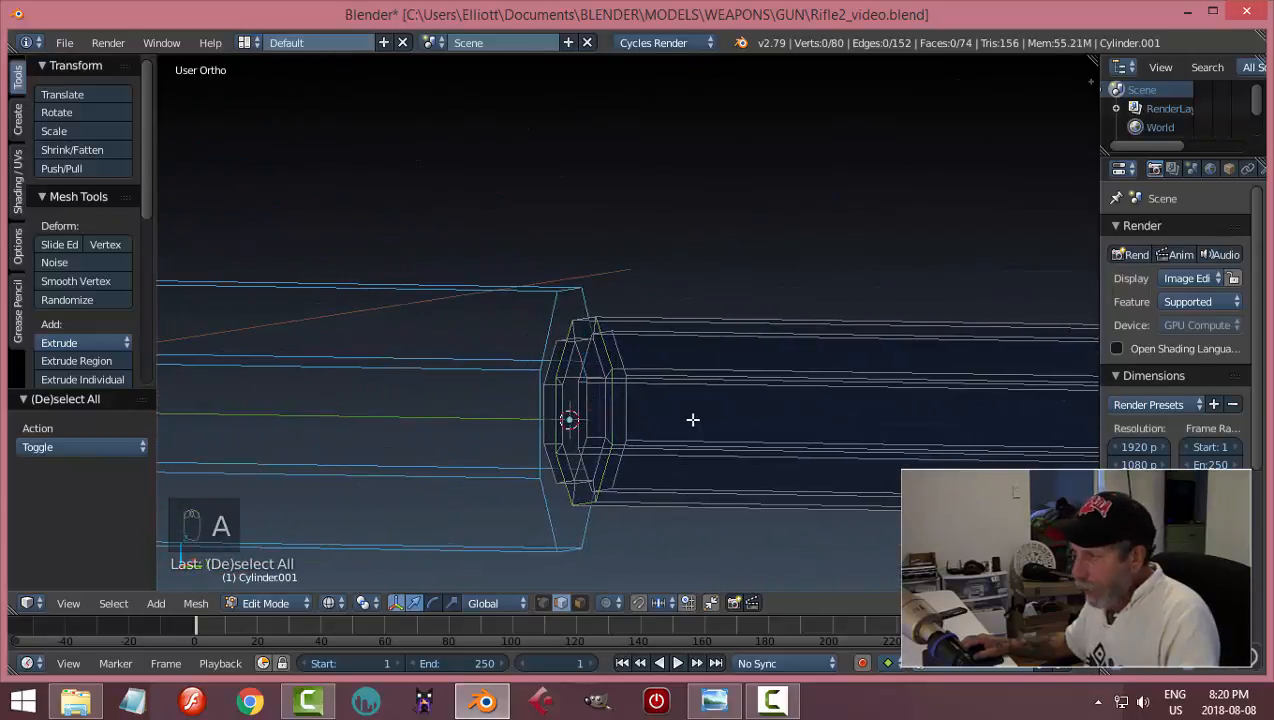
key(a)
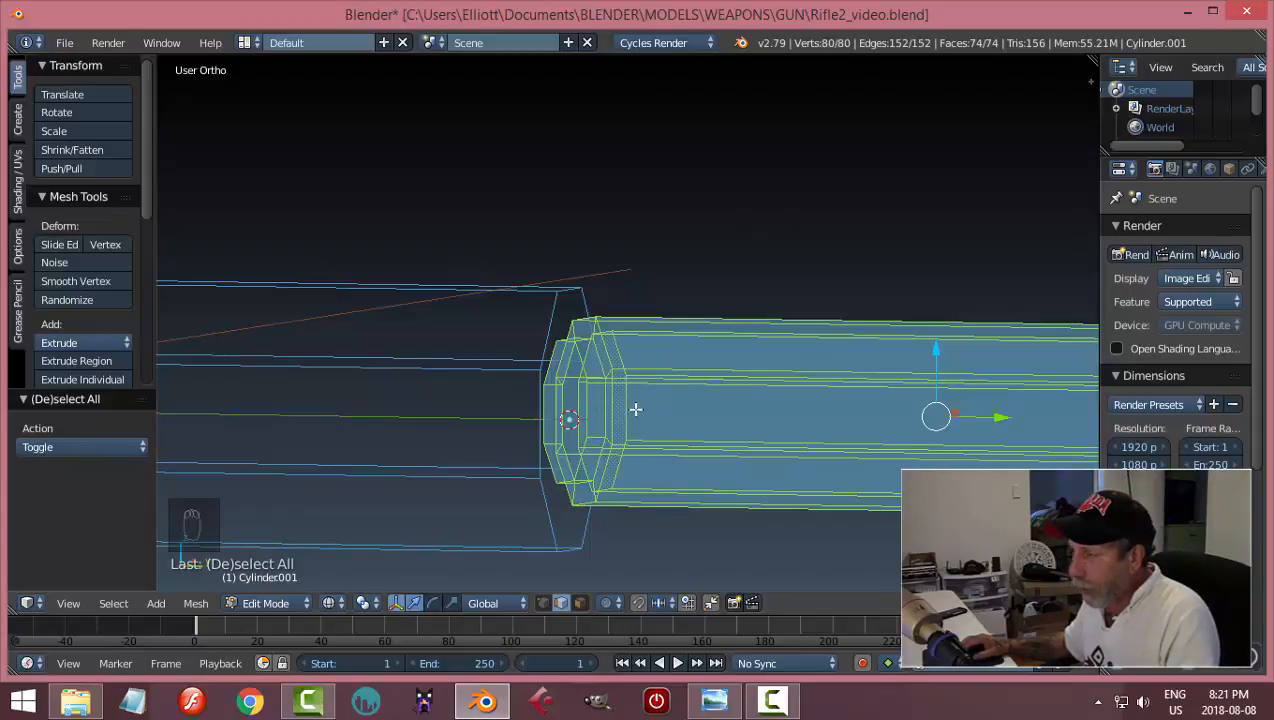
key(z)
click(694, 529)
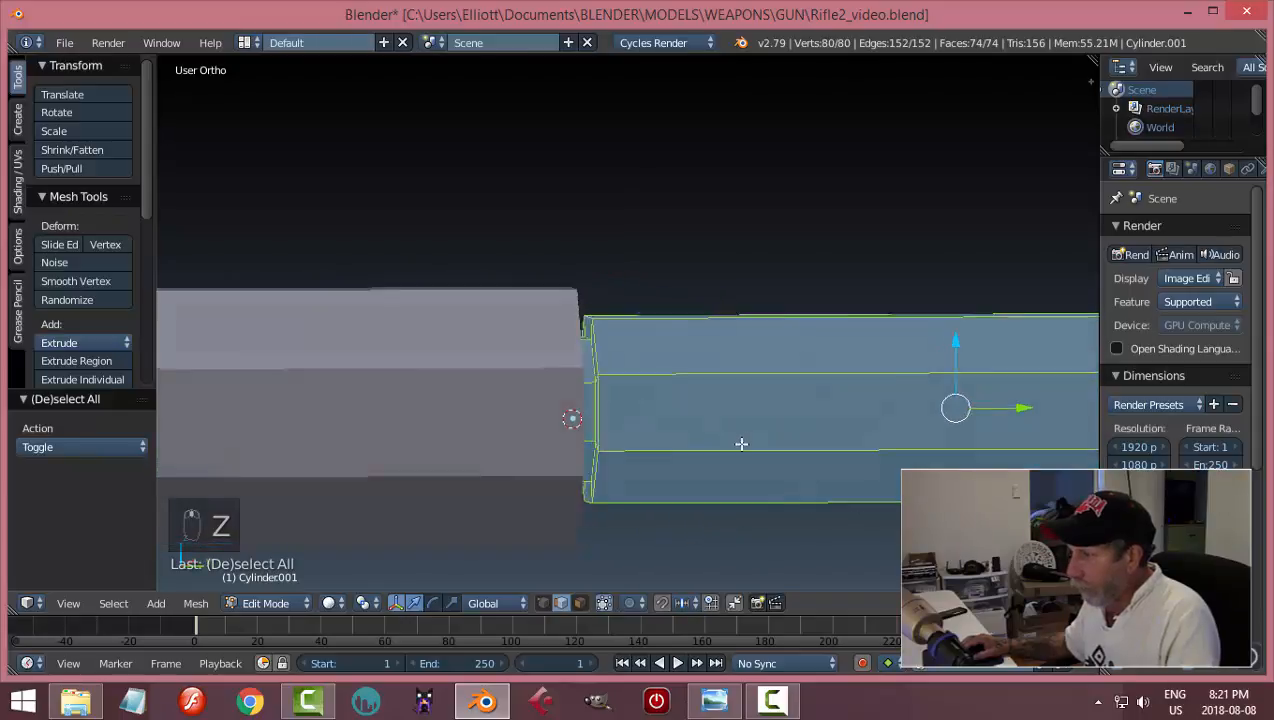
middle_drag(828, 457, 830, 455)
scroll(121, 281, down, 5)
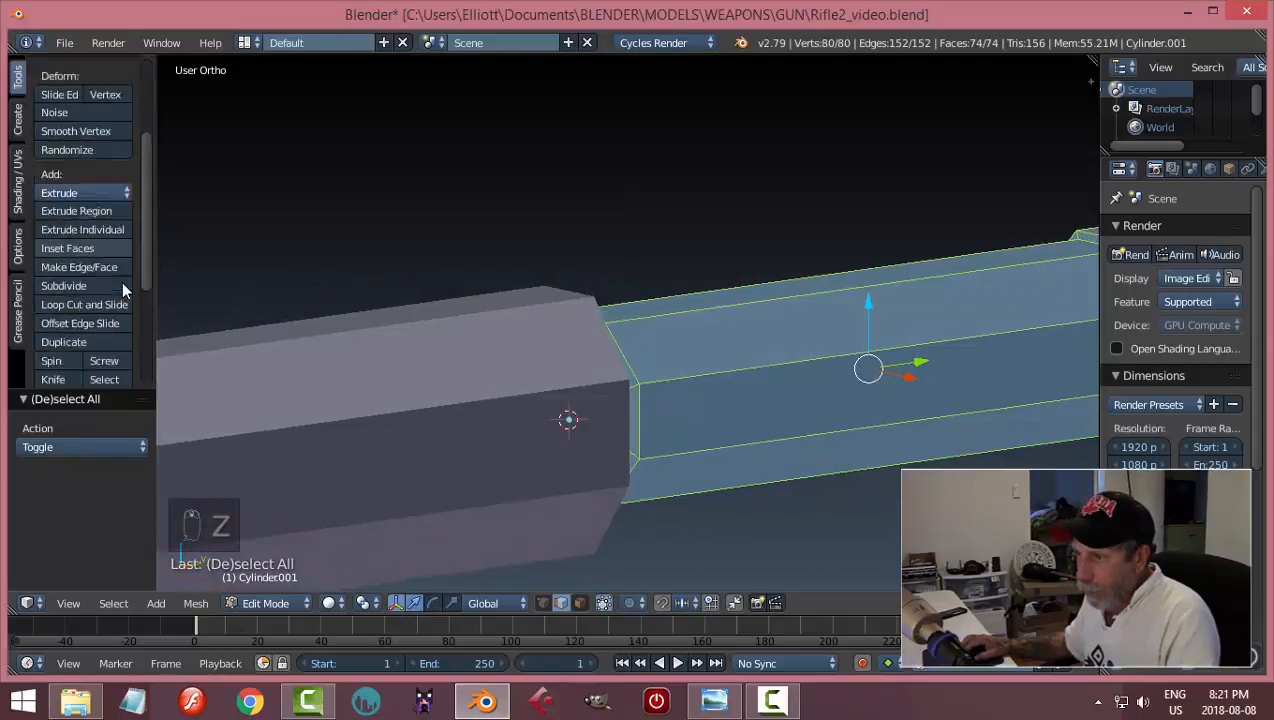
scroll(121, 283, up, 4)
scroll(121, 283, down, 6)
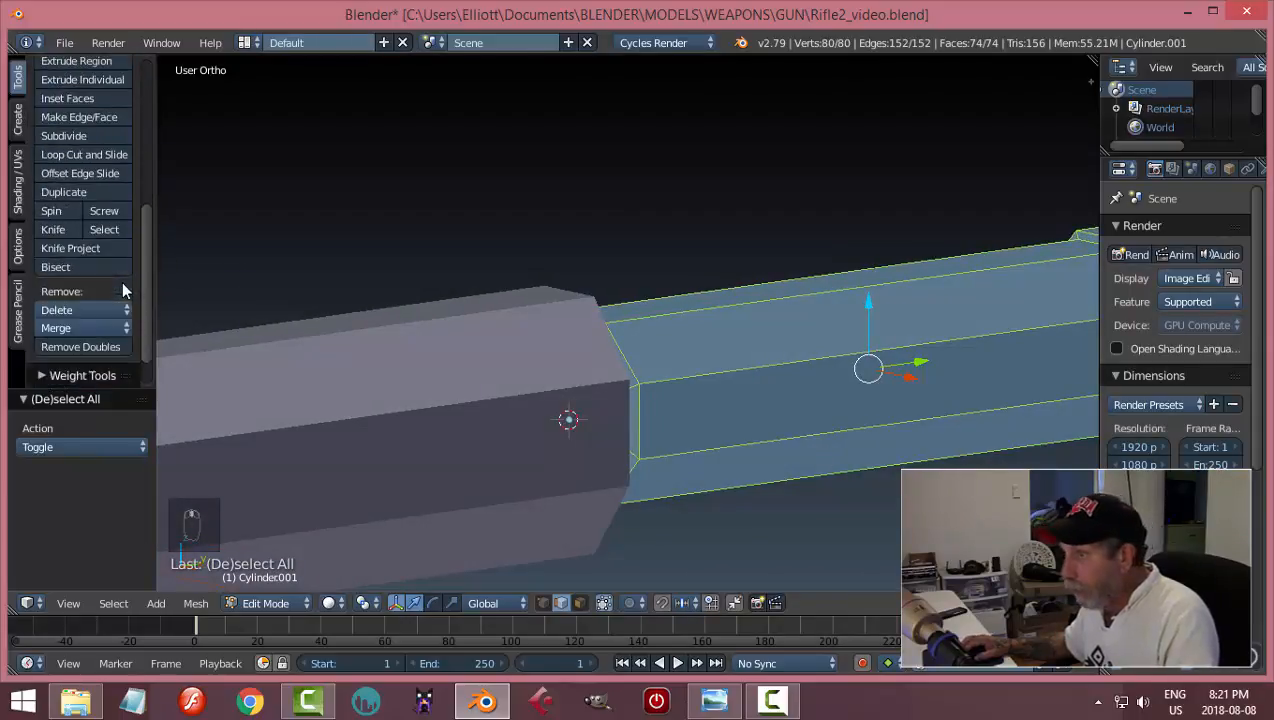
scroll(121, 246, down, 2)
click(98, 303)
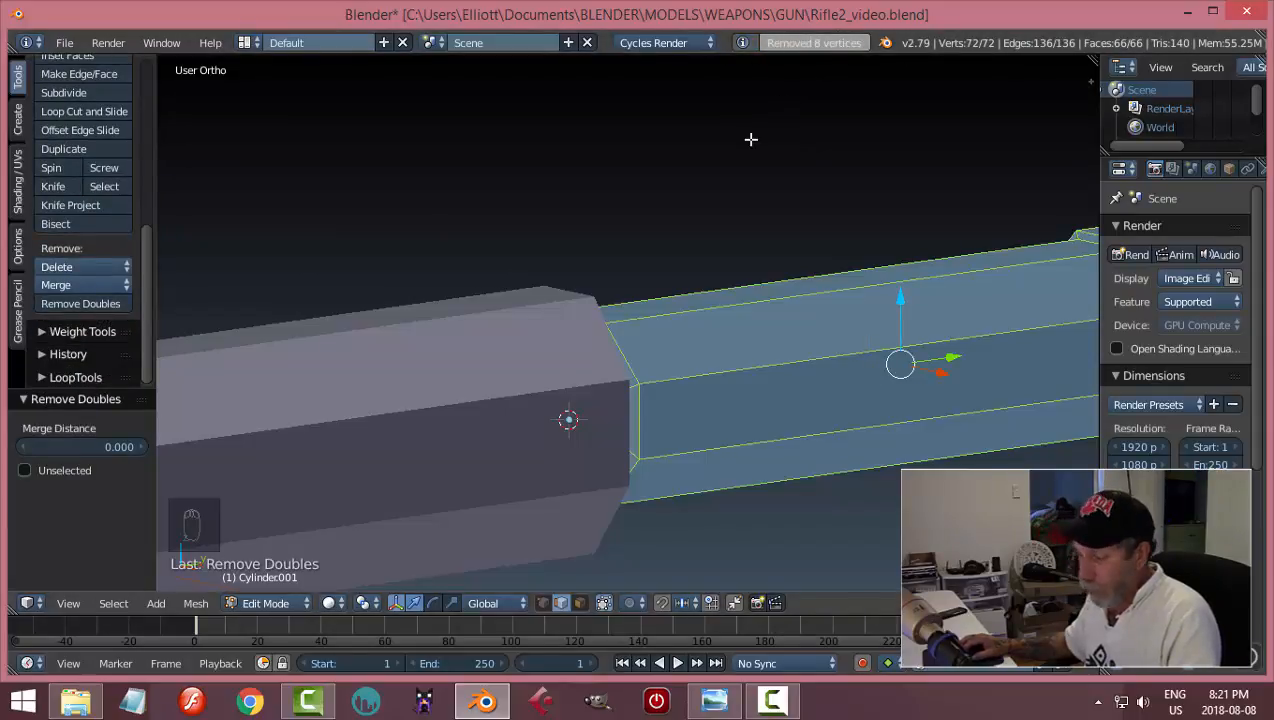
key(a)
- Bevel the outer edge loop at the front barrel's rear end by about 0.025, matching the chamfer in the reference drawing
middle_drag(768, 208, 706, 207)
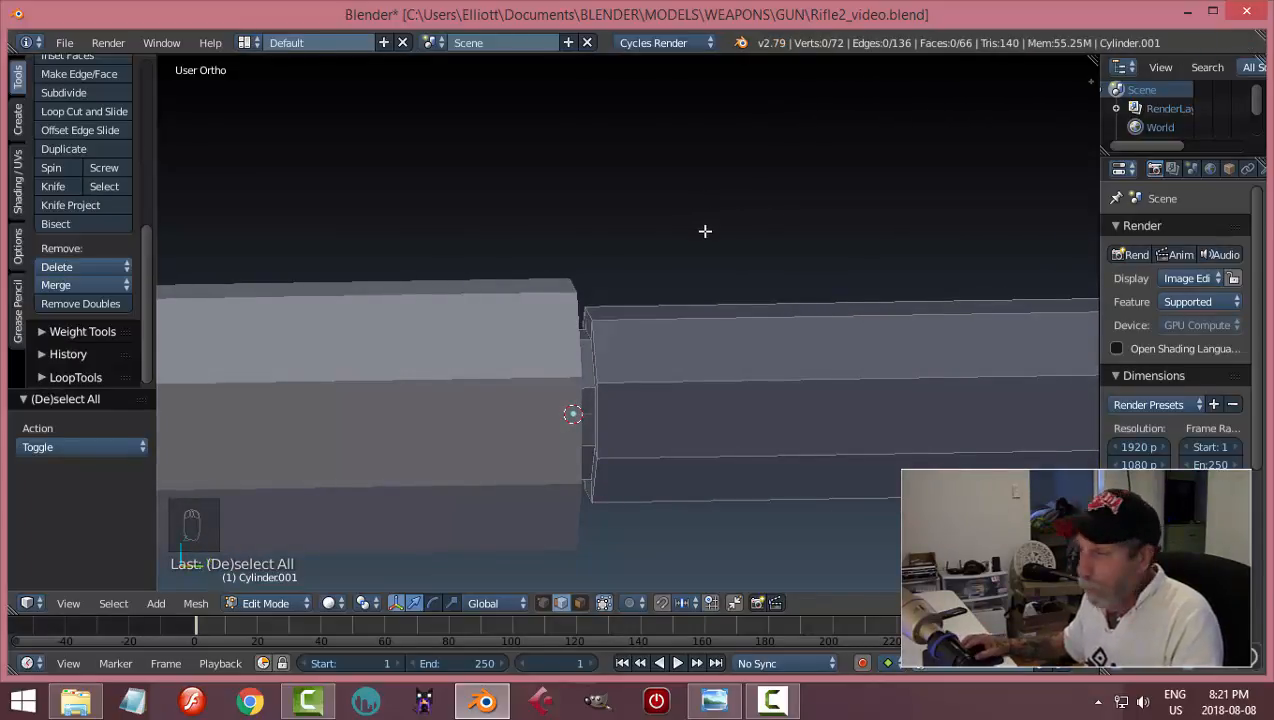
middle_drag(705, 231, 708, 309)
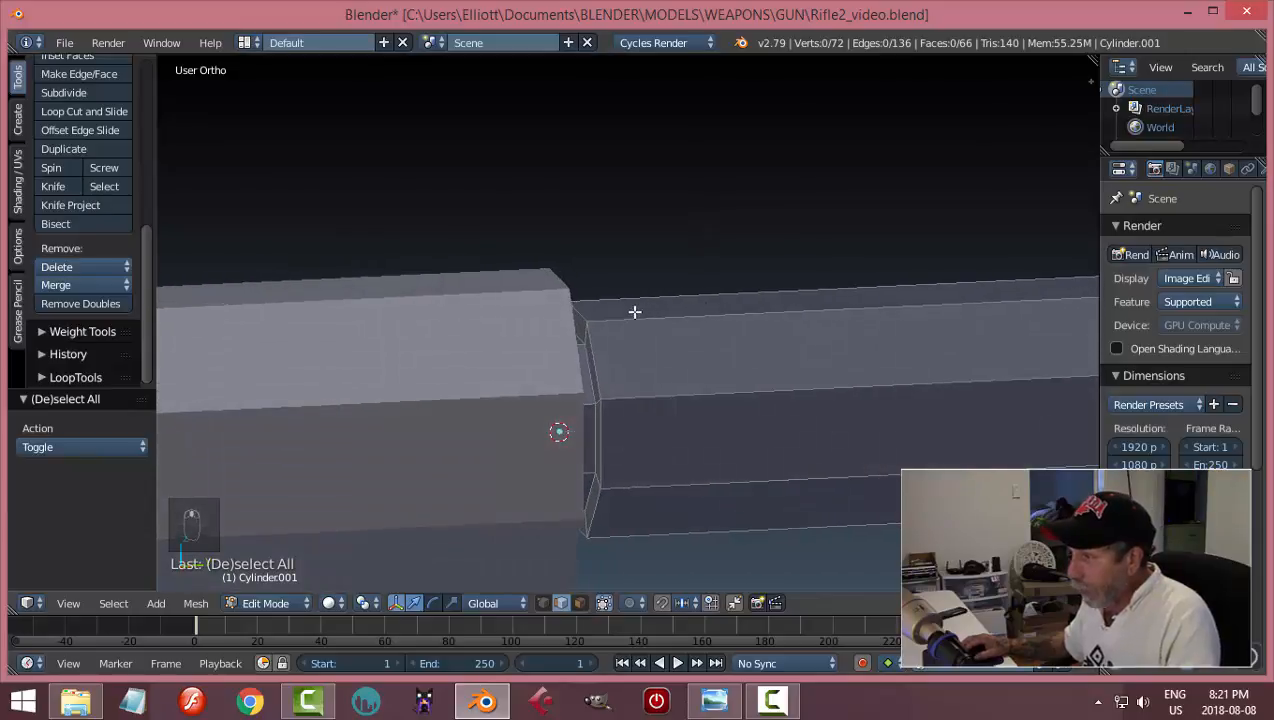
alt+right_click(595, 316)
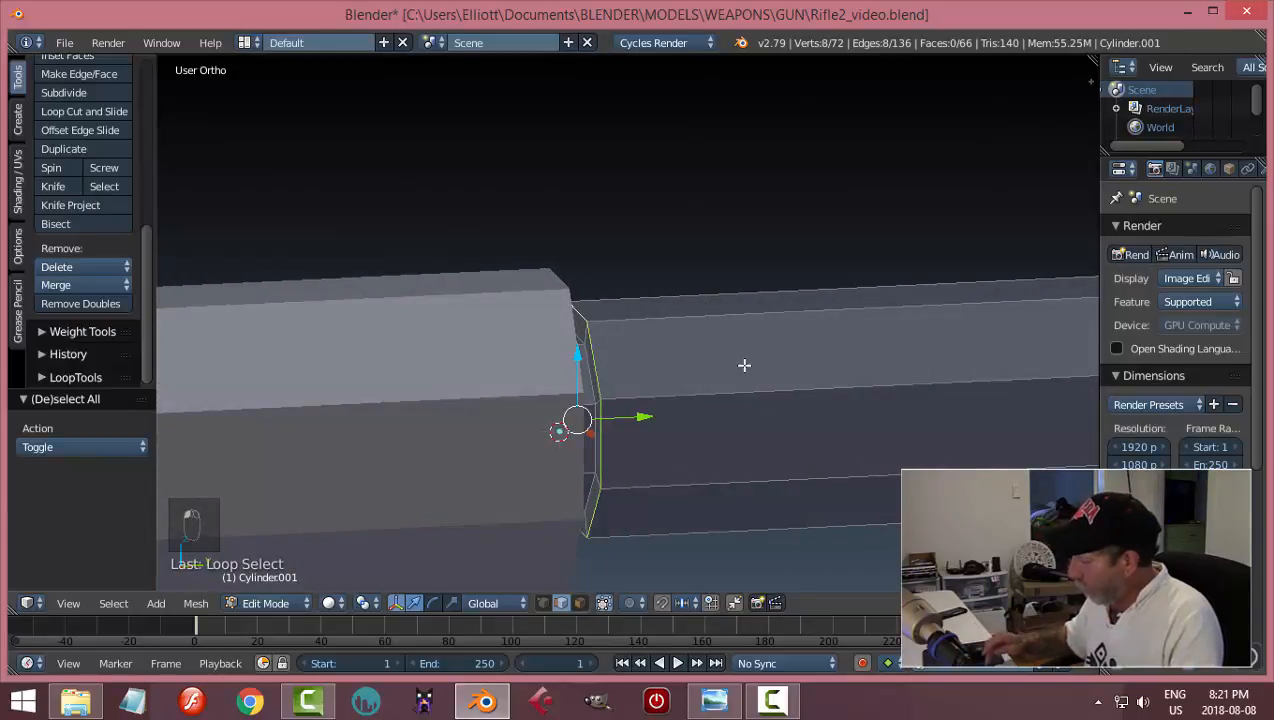
key(KP_3)
key(z)
click(802, 384)
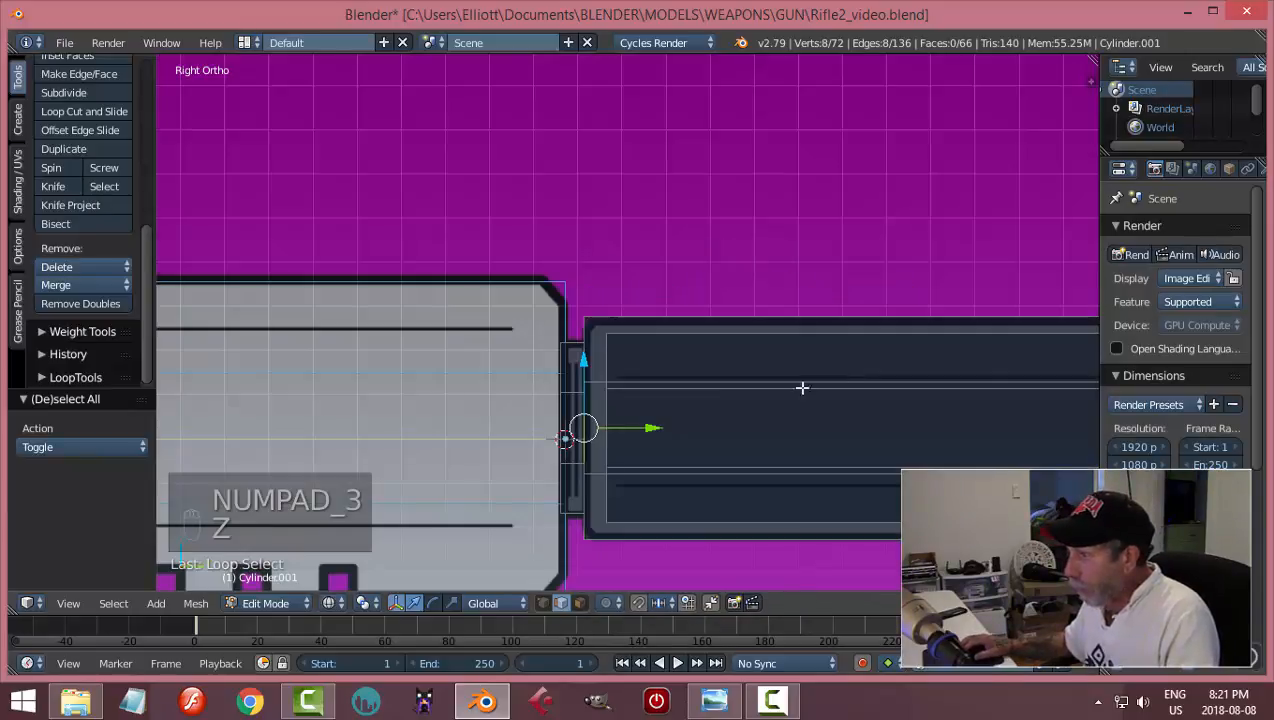
scroll(702, 402, up, 3)
key(ctrl+b)
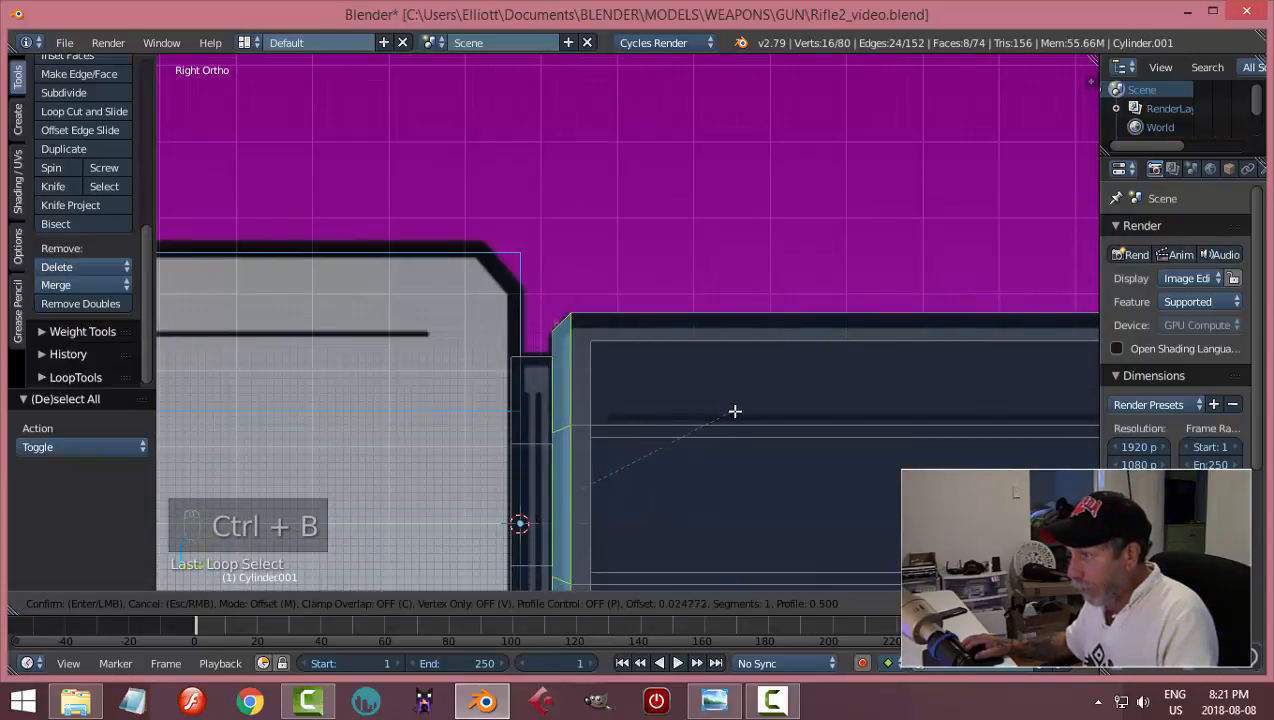
click(725, 391)
- Clear the selection, return the front barrel to Object Mode, and switch the viewport to solid shading
key(a)
scroll(725, 391, down, 2)
key(Tab)
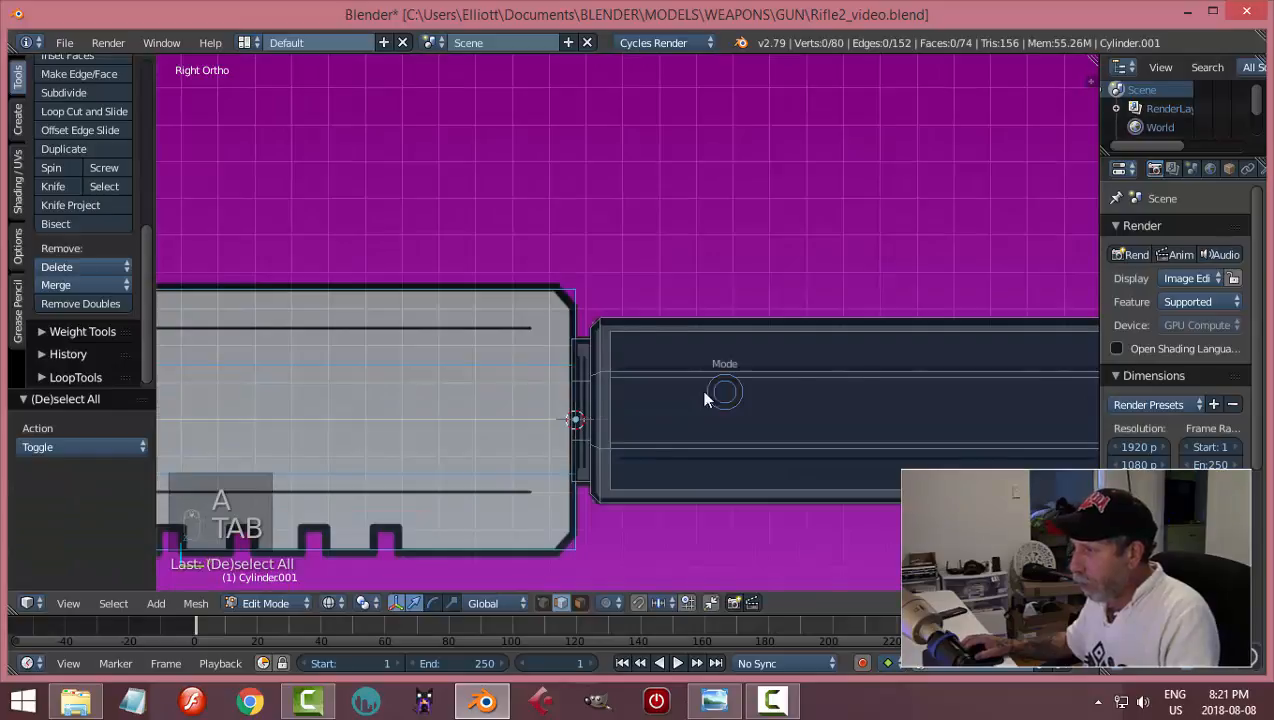
click(656, 389)
key(z)
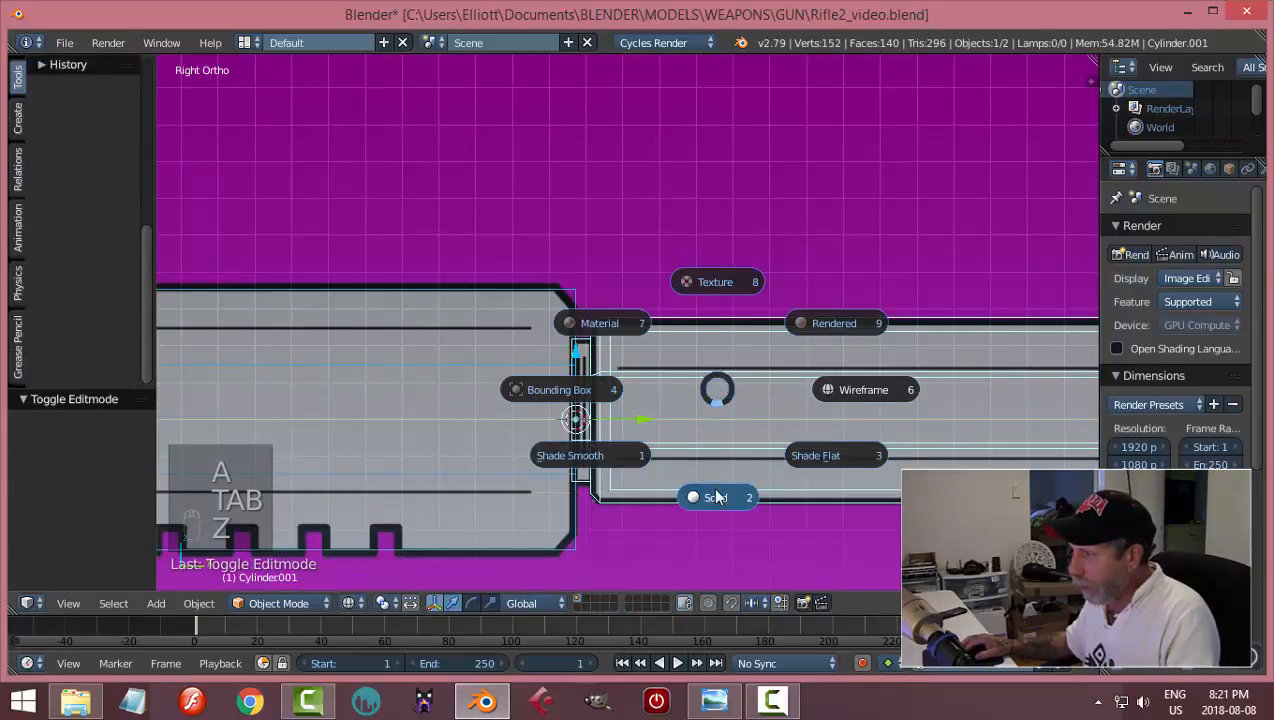
click(711, 422)
- Bevel the two outer edge loops at the front and rear of the barrel's muzzle collar by about 0.017
mouse_move(713, 419)
middle_down()
mouse_move(605, 435)
mouse_move(791, 347)
mouse_move(808, 401)
mouse_move(773, 398)
mouse_move(734, 424)
mouse_move(636, 414)
mouse_move(757, 425)
mouse_move(896, 404)
mouse_move(625, 438)
mouse_move(607, 384)
mouse_move(790, 440)
mouse_move(748, 418)
middle_up()
scroll(756, 421, down, 4)
scroll(805, 415, up, 5)
scroll(745, 415, up, 2)
right_click(802, 415)
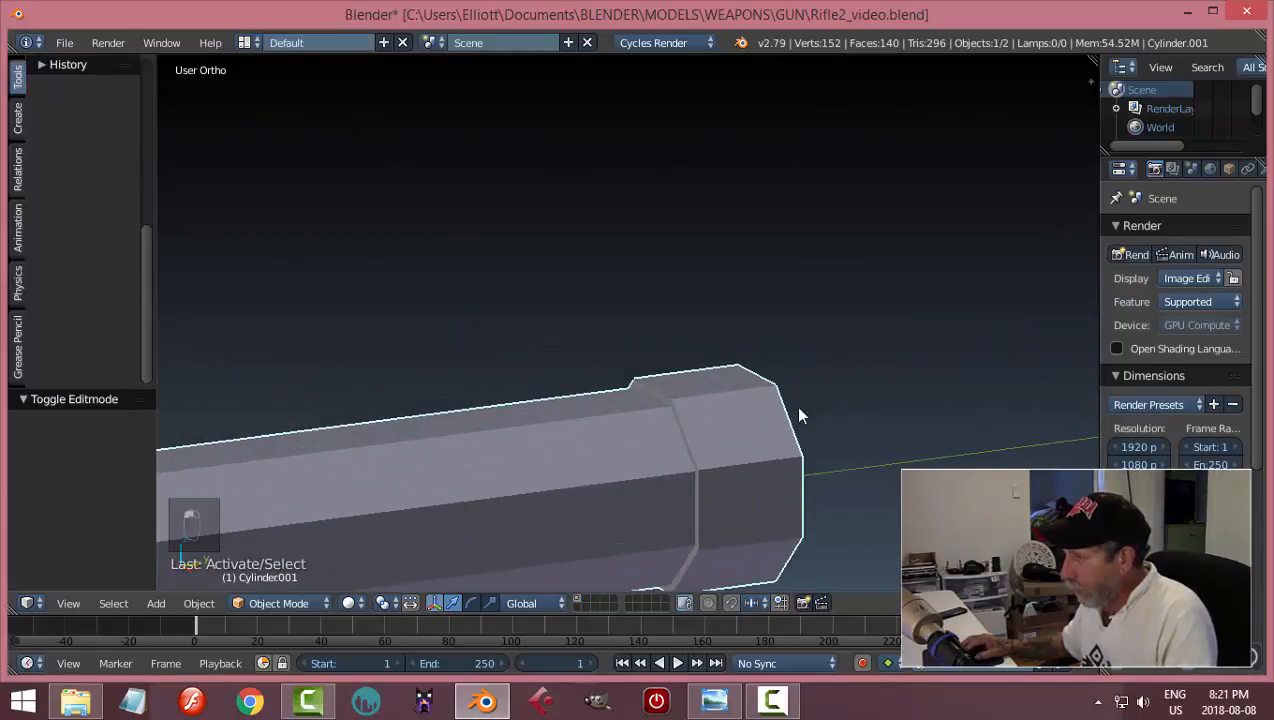
key(Tab)
click(937, 405)
middle_drag(937, 405, 704, 443)
alt+right_click(687, 438)
alt+shift+right_click(780, 414)
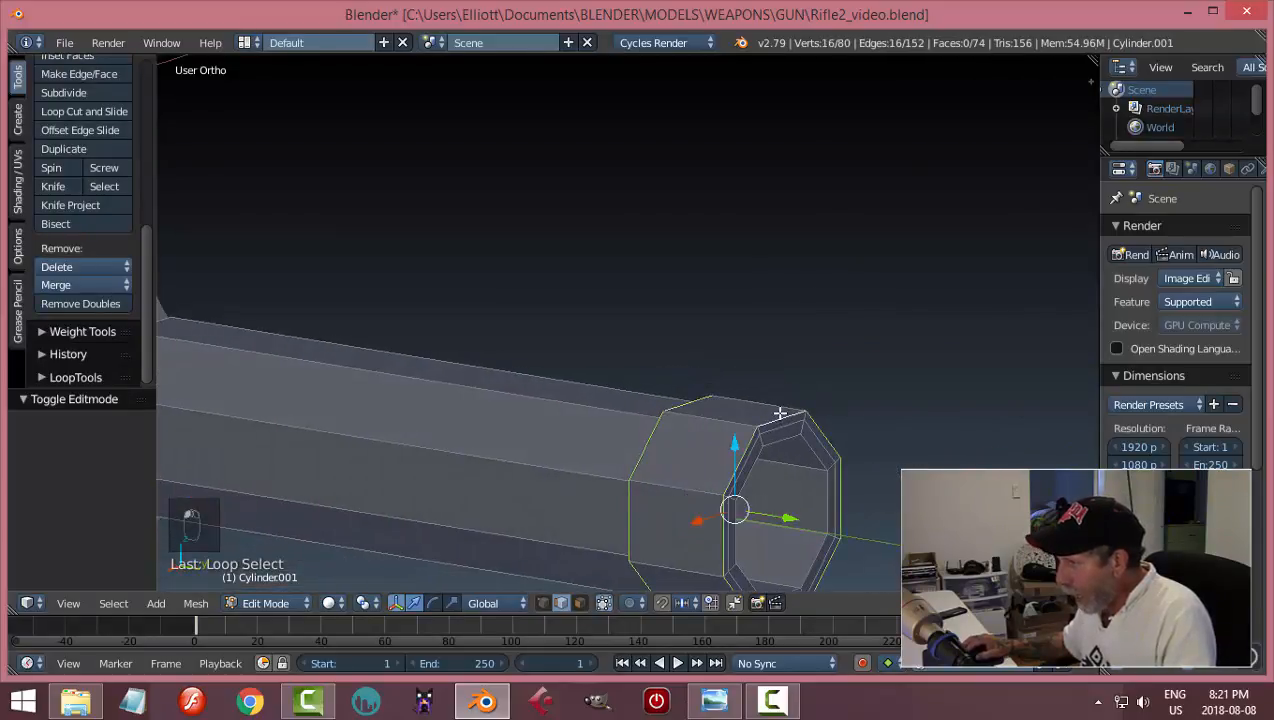
middle_drag(824, 483, 685, 375)
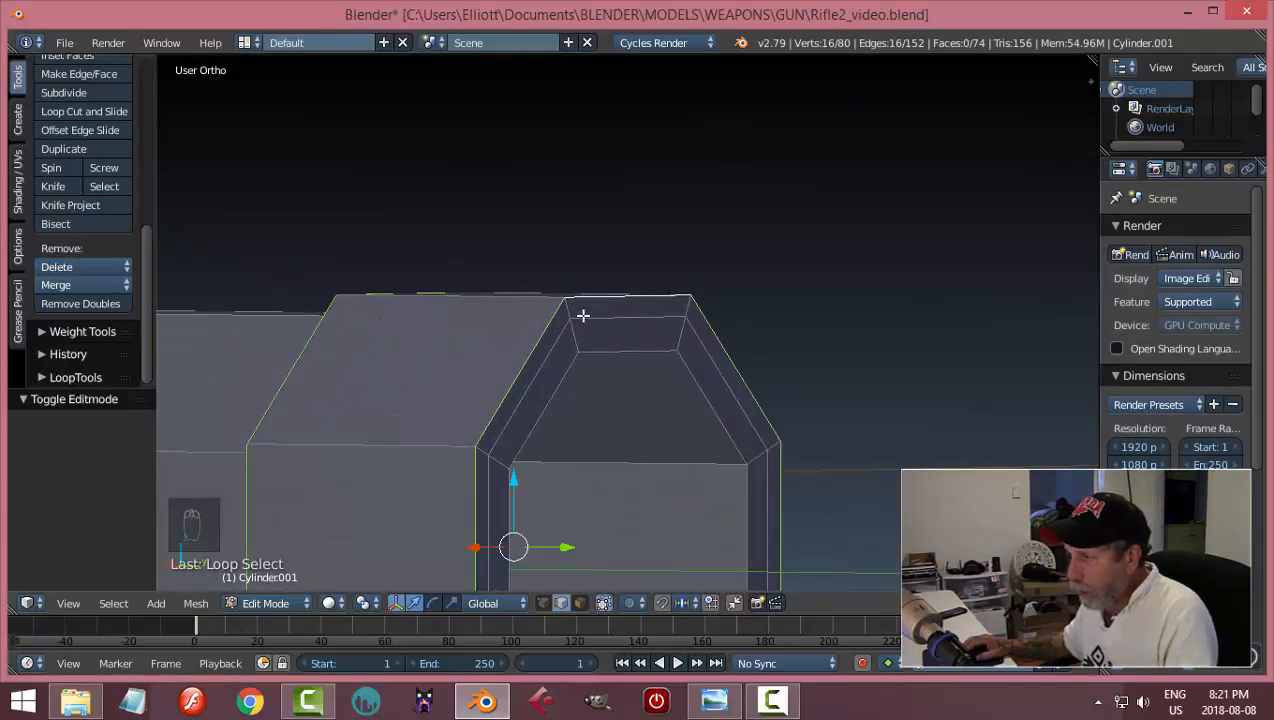
middle_drag(484, 341, 610, 342)
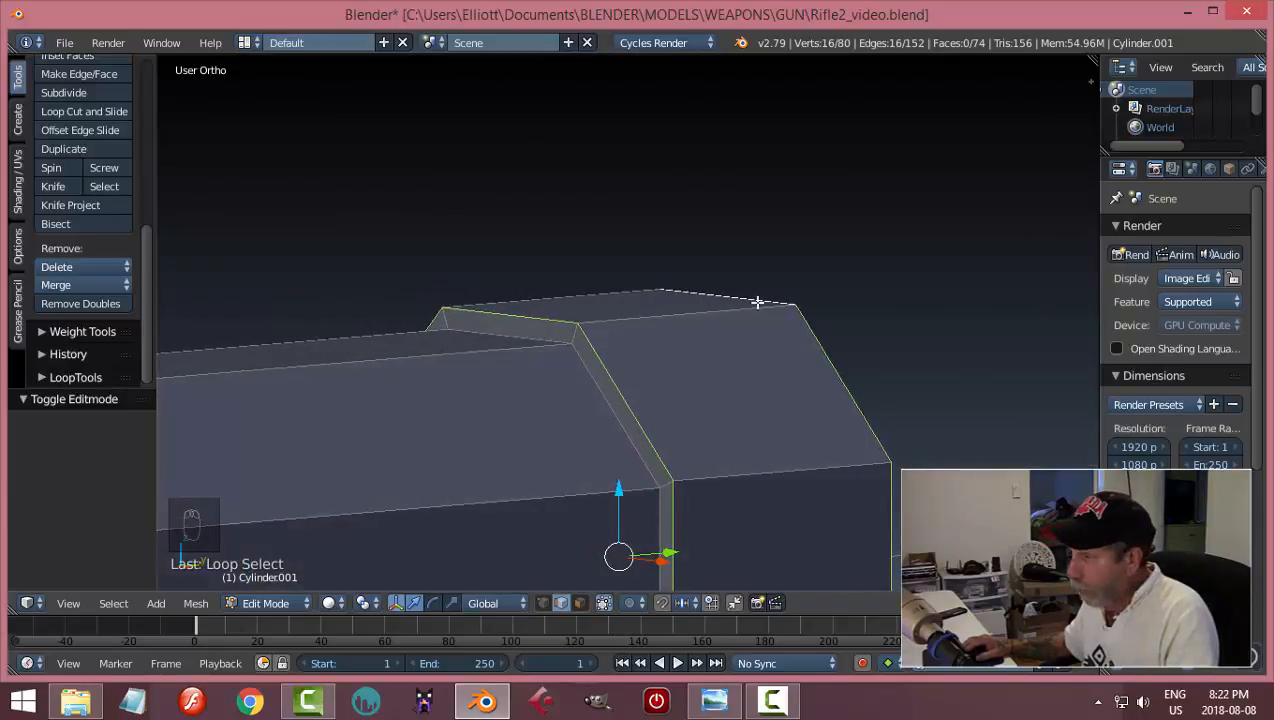
middle_drag(849, 372, 691, 374)
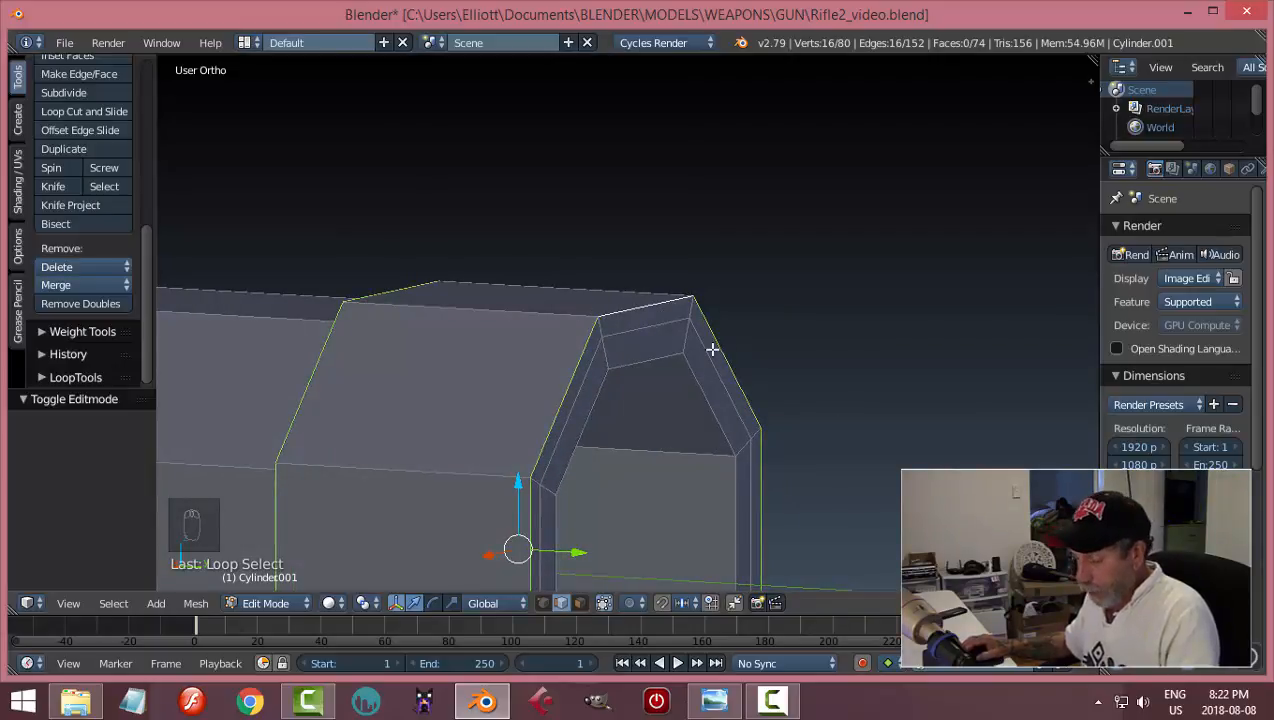
key(ctrl+b)
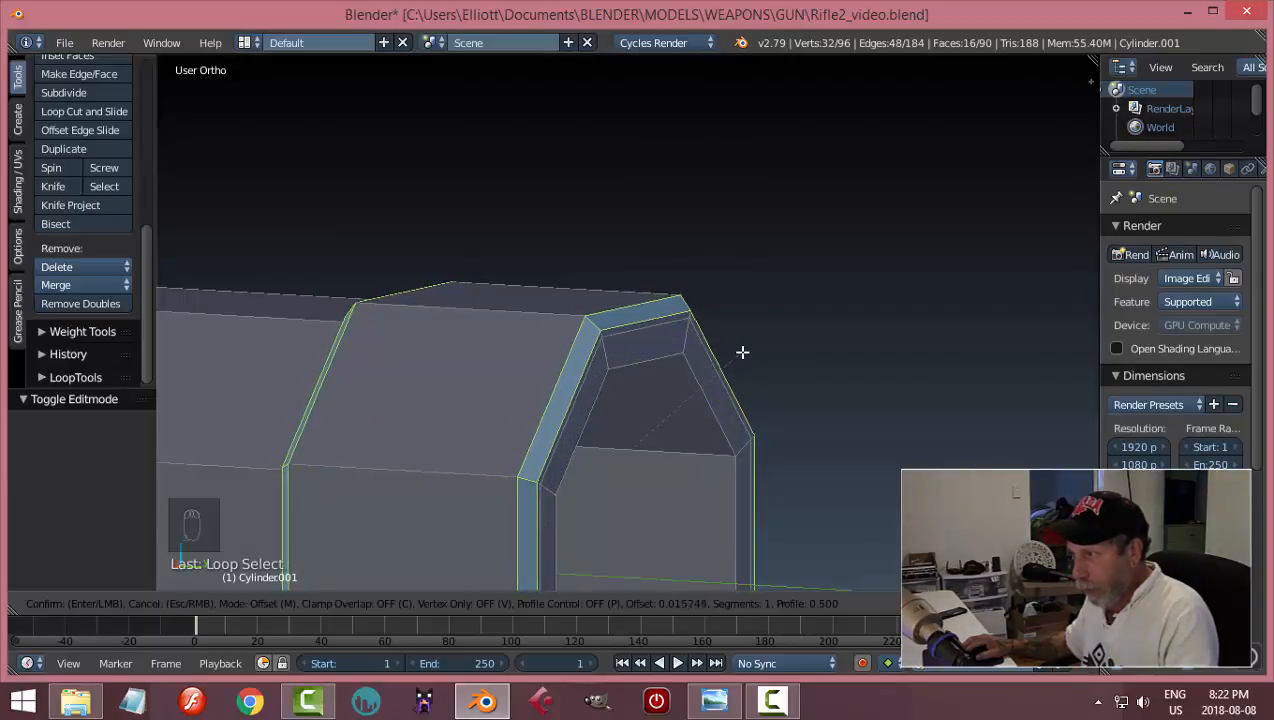
click(742, 352)
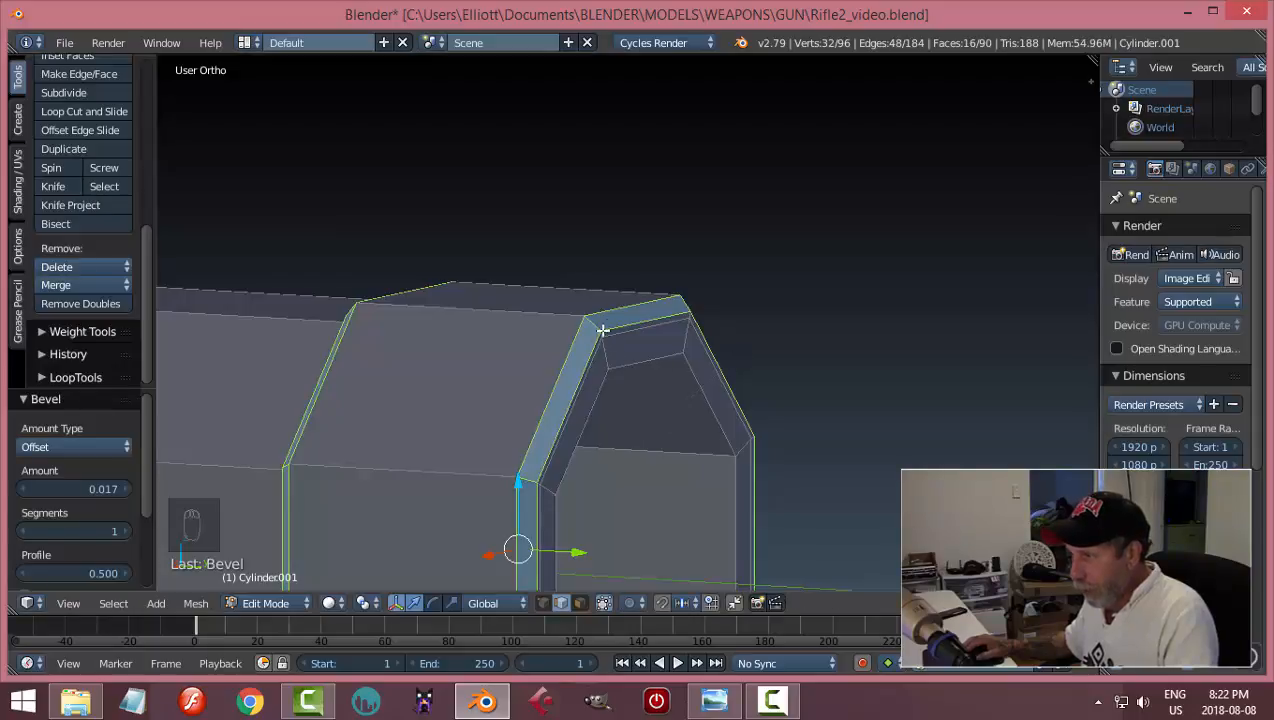
- Clear the selection, leave Edit Mode on the front barrel, and save the file
scroll(639, 349, up, 4)
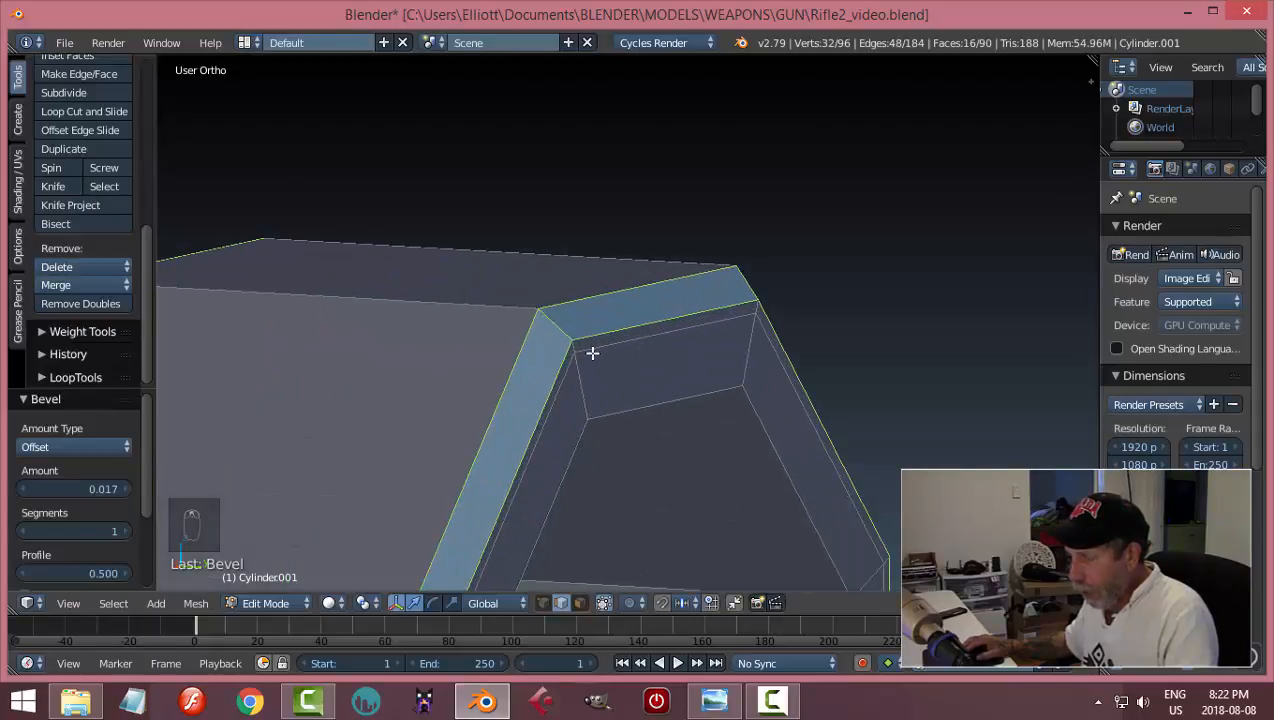
scroll(592, 353, down, 4)
middle_drag(458, 364, 623, 352)
scroll(635, 366, up, 3)
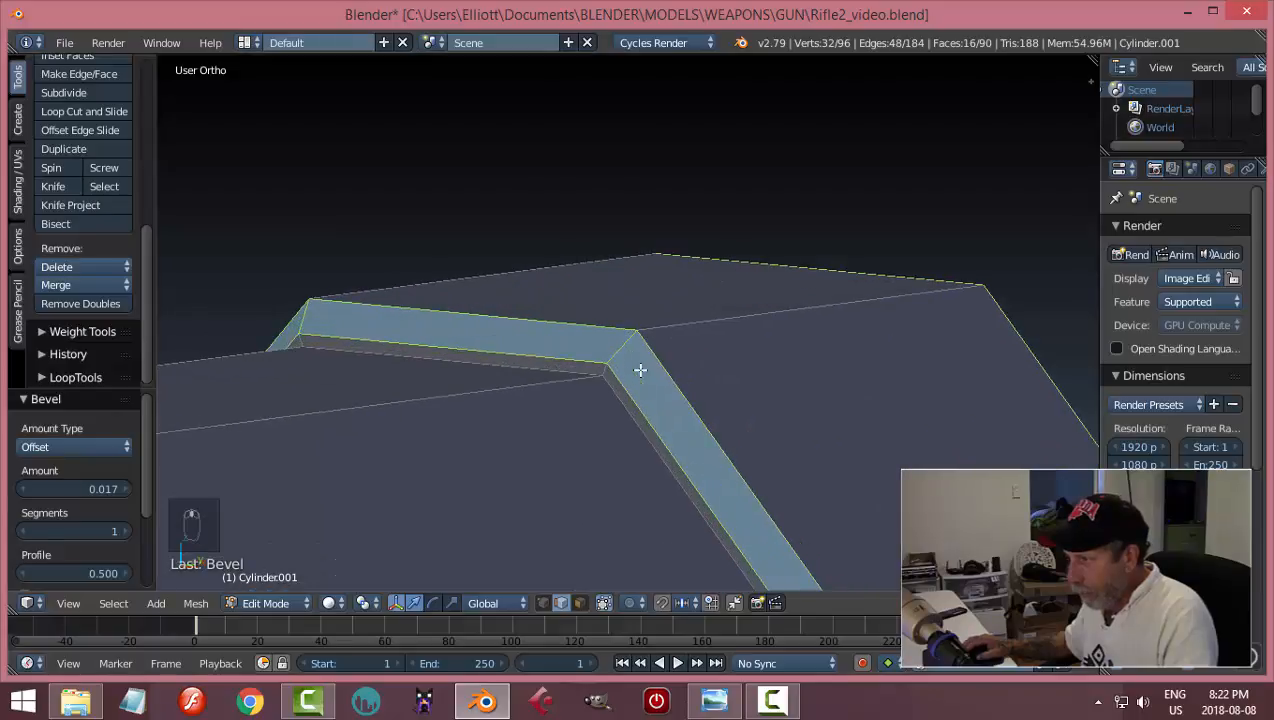
scroll(753, 367, down, 4)
mouse_move(753, 367)
middle_down()
mouse_move(549, 367)
mouse_move(614, 330)
mouse_move(668, 361)
mouse_move(611, 340)
mouse_move(660, 307)
mouse_move(816, 344)
mouse_move(884, 384)
mouse_move(957, 364)
mouse_move(899, 392)
mouse_move(697, 354)
mouse_move(748, 361)
middle_up()
key(a)
scroll(694, 370, down, 2)
key(Tab)
scroll(704, 377, up, 3)
shift+middle_drag(506, 370, 678, 381)
key(ctrl+s)
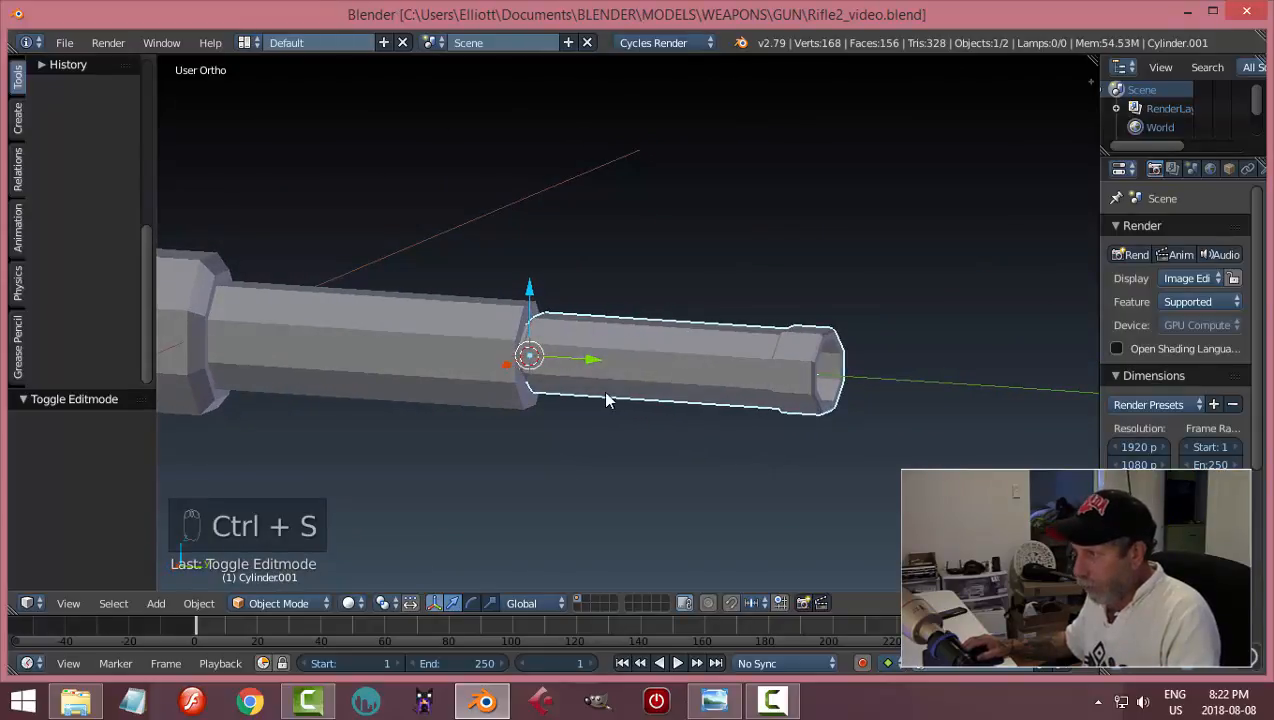
- Open the main rifle body in Edit Mode, shown in wireframe from the right over the handguard's reference notches
middle_drag(606, 398, 616, 400)
key(KP_3)
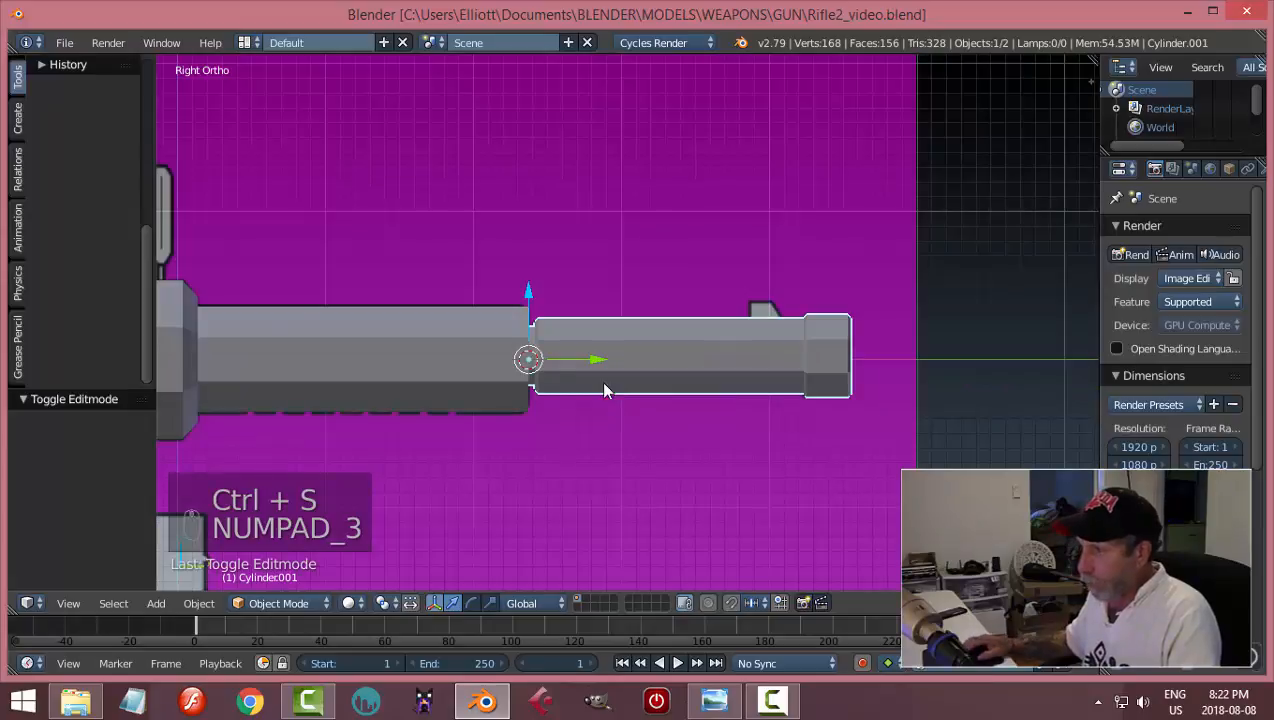
scroll(600, 380, down, 4)
shift+middle_drag(473, 398, 615, 392)
scroll(654, 393, up, 3)
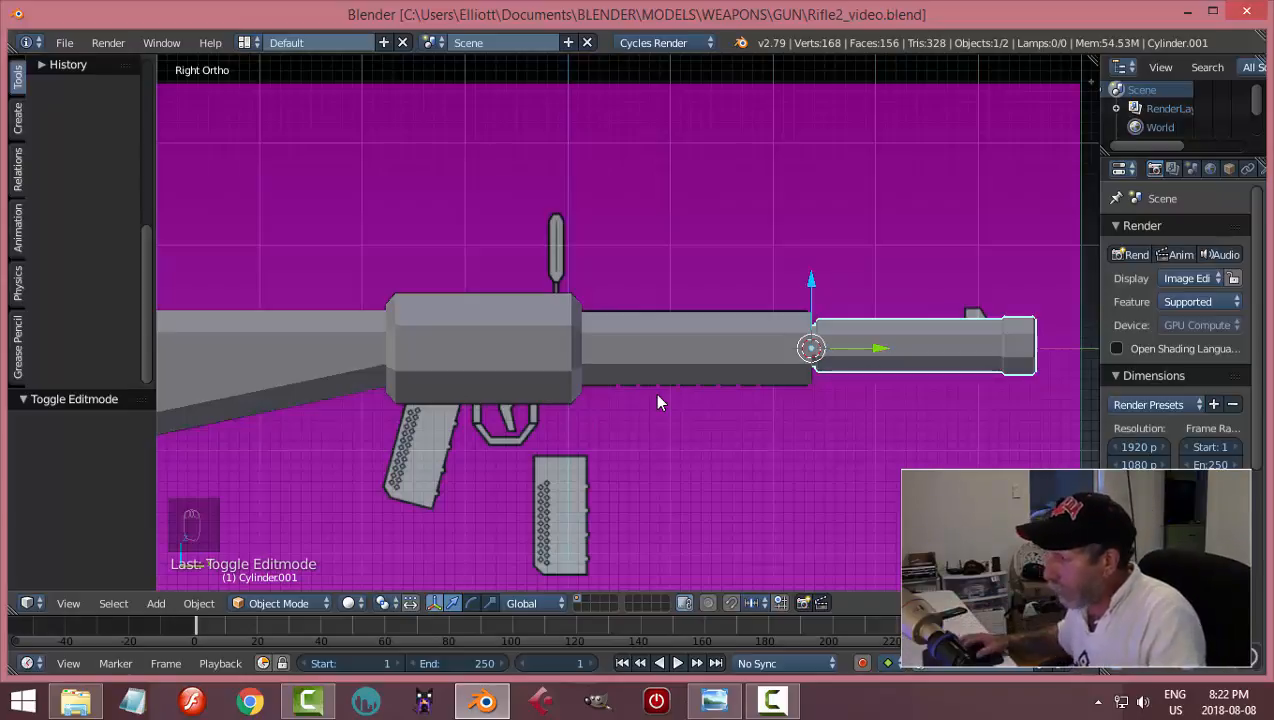
right_click(694, 365)
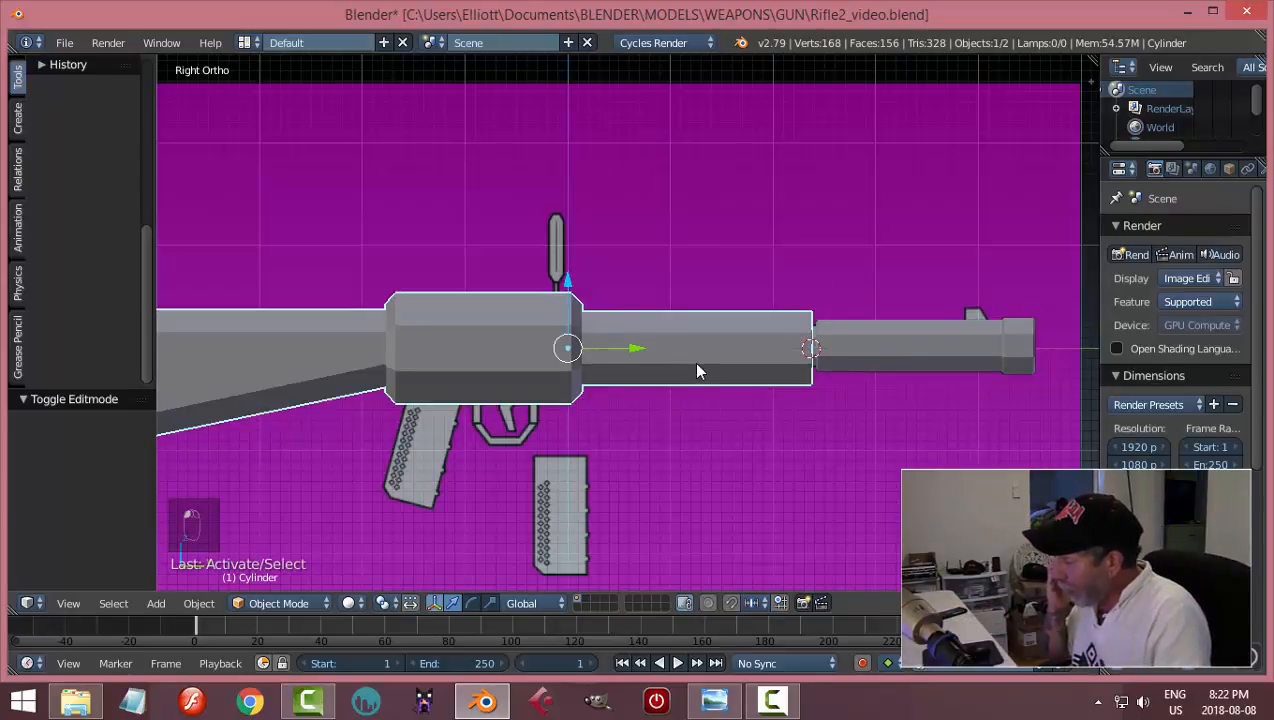
key(Tab)
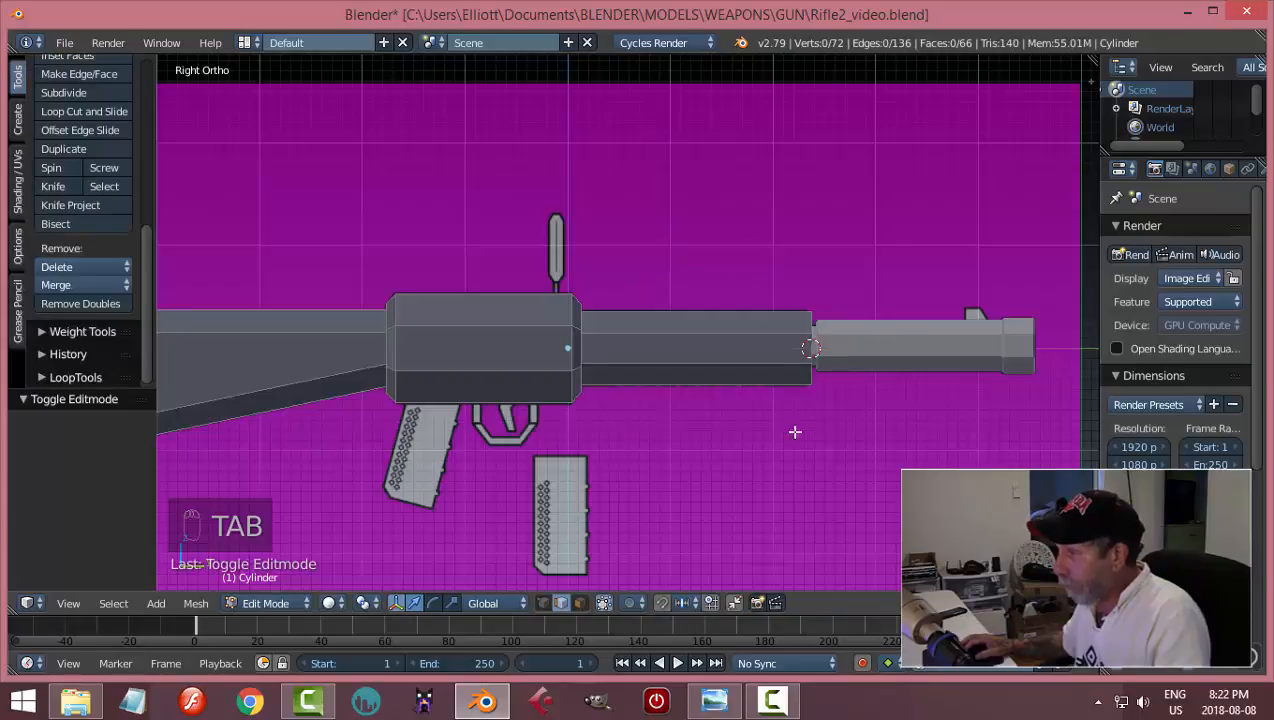
scroll(794, 431, up, 4)
key(z)
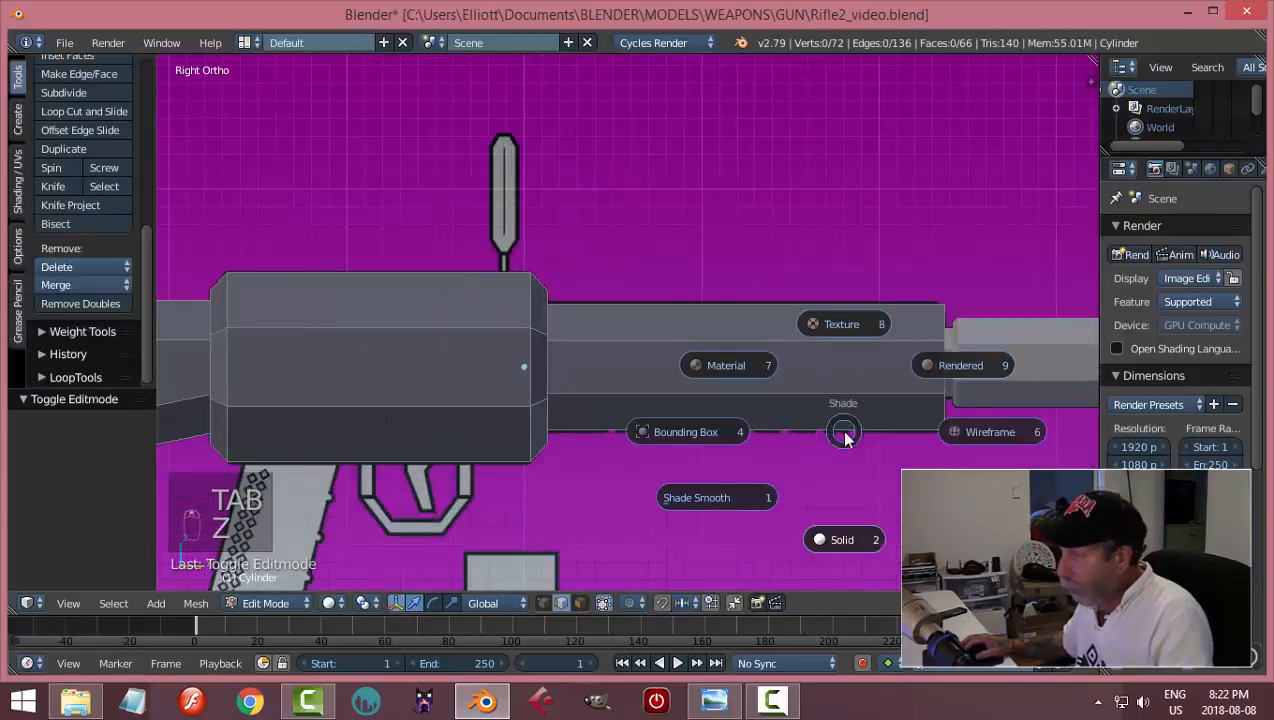
click(992, 431)
scroll(770, 437, up, 2)
ctrl+scroll(770, 437, down, 3)
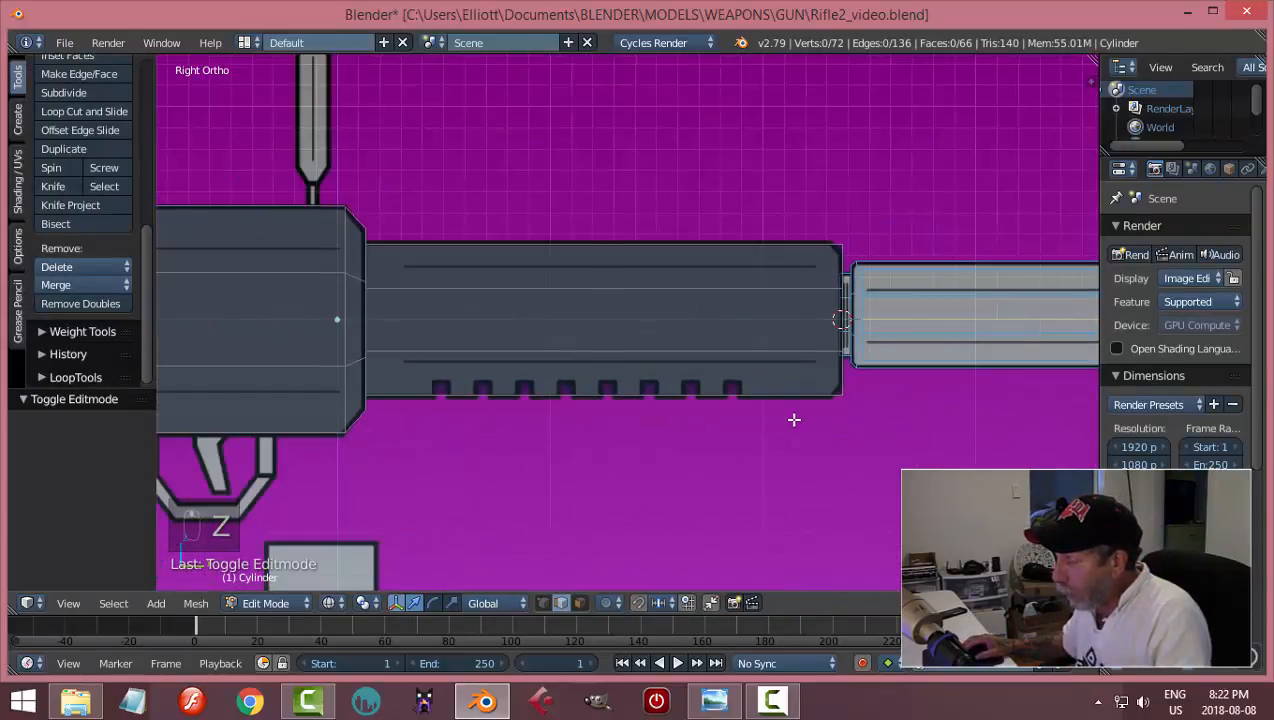
shift+middle_drag(794, 419, 825, 414)
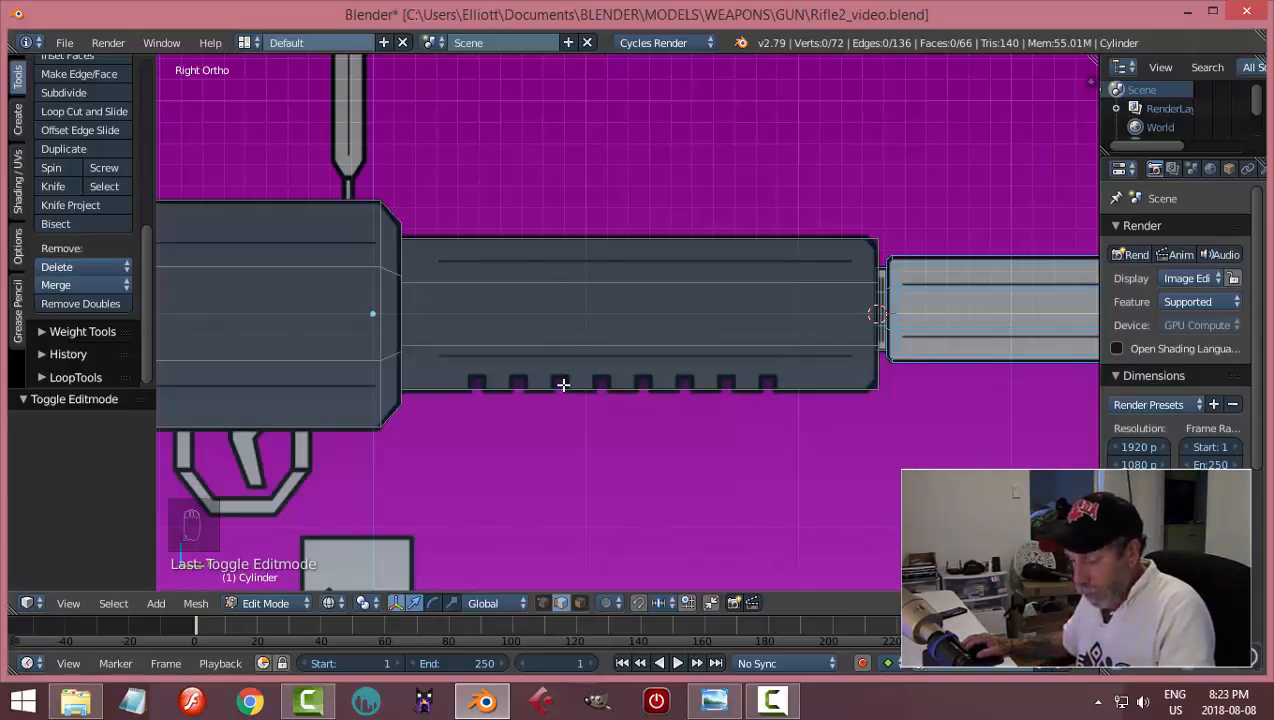
- Add eight evenly spaced loop cuts across the length of the handguard section and clear the selection
key(ctrl+r)
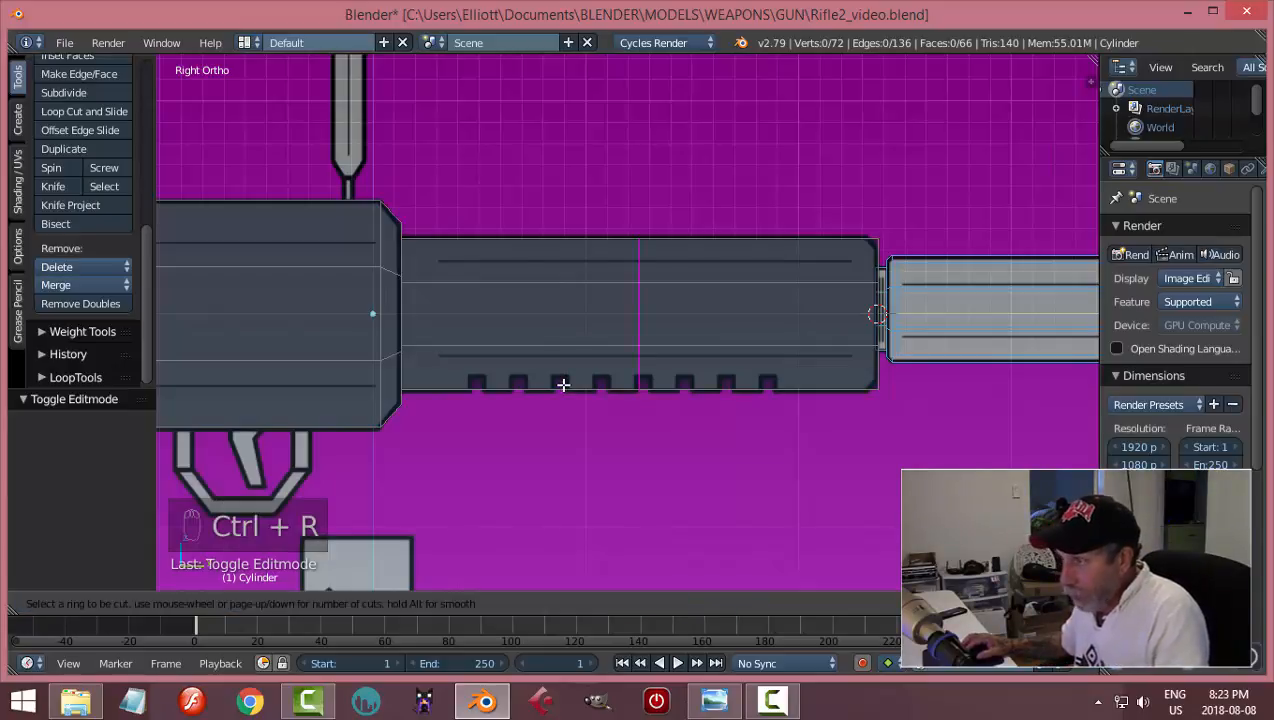
scroll(563, 385, up, 1)
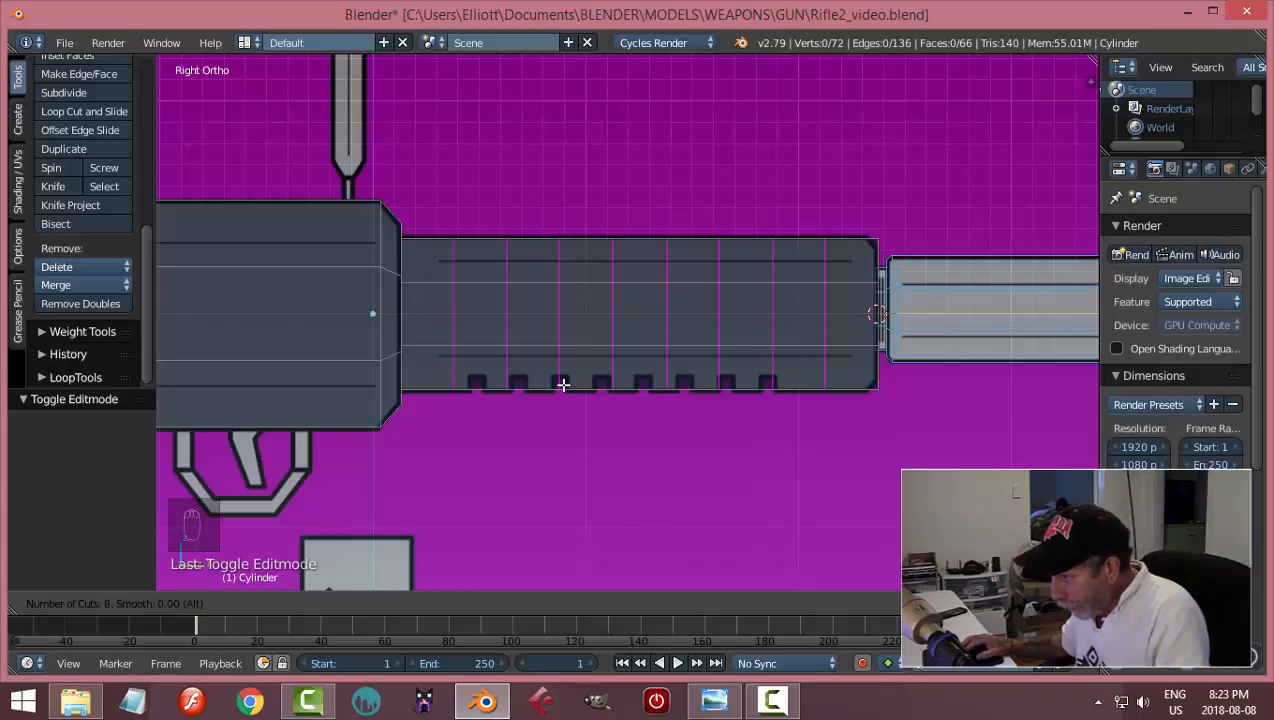
click(563, 385)
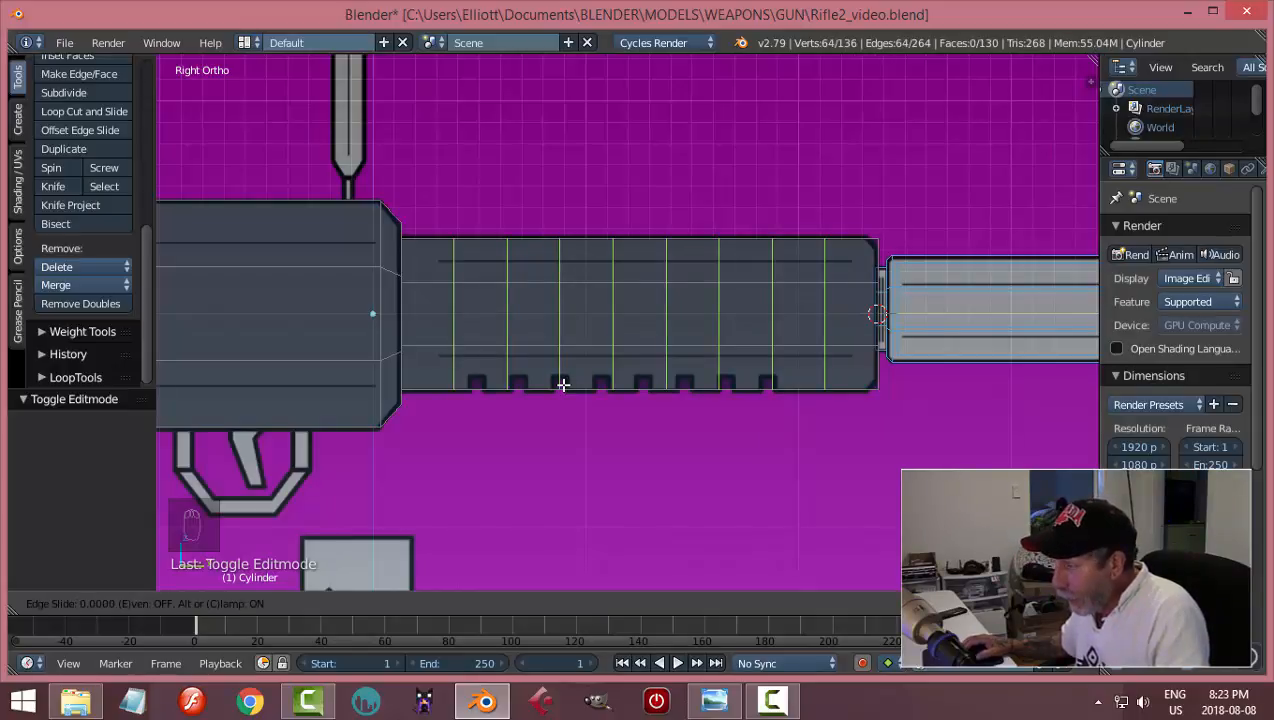
click(563, 385)
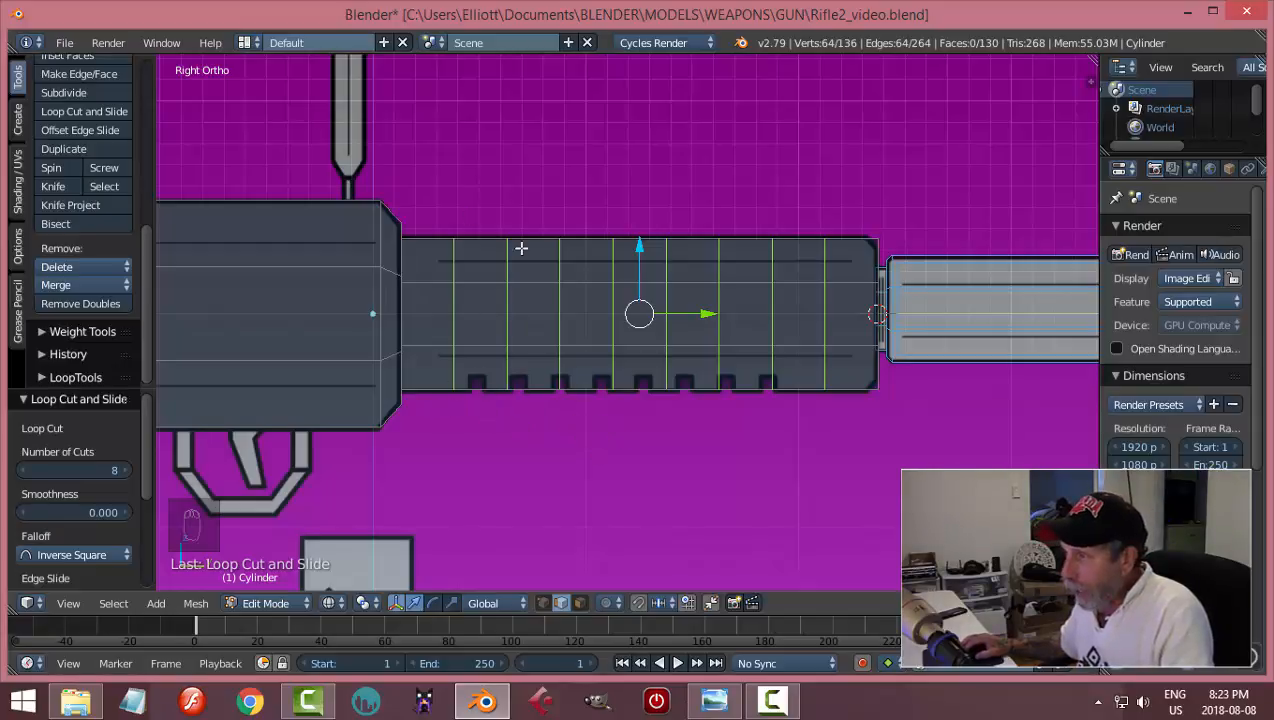
key(a)
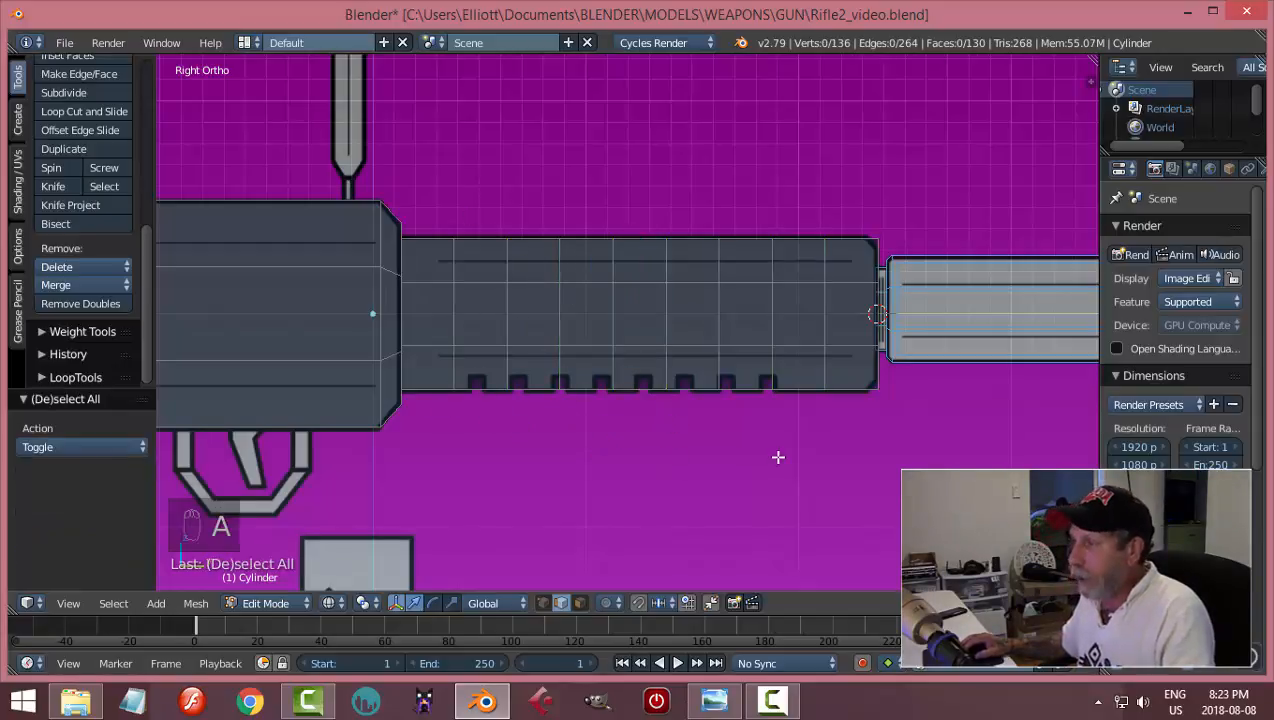
- Select all eight new edge loops around the handguard and bevel them by about 0.056 with one segment
mouse_move(790, 442)
middle_down()
mouse_move(753, 407)
mouse_move(792, 447)
middle_up()
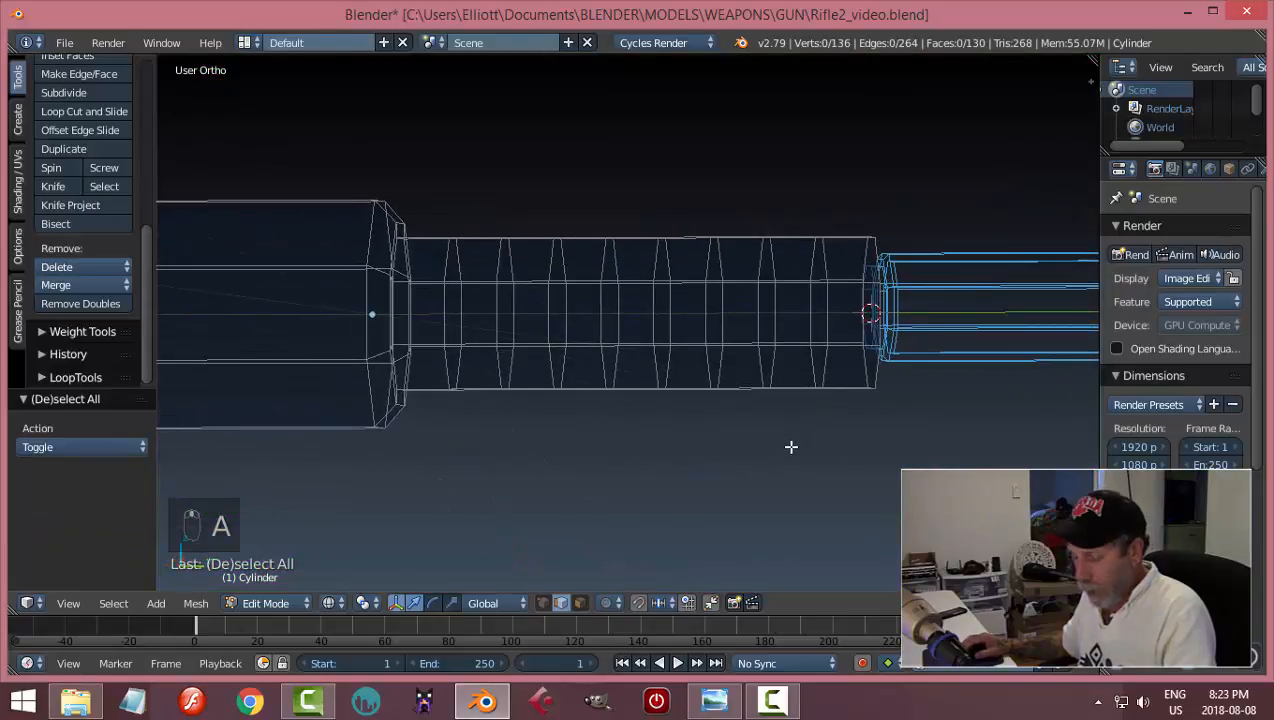
key(KP_3)
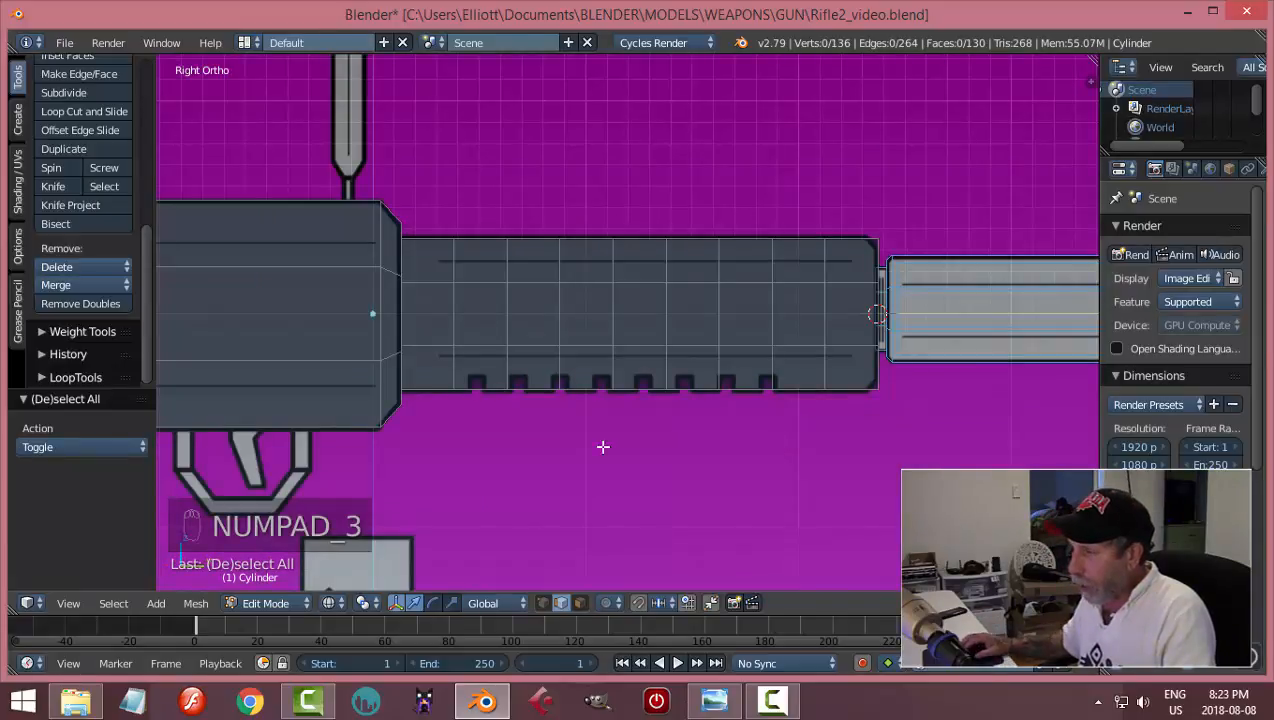
scroll(470, 395, up, 1)
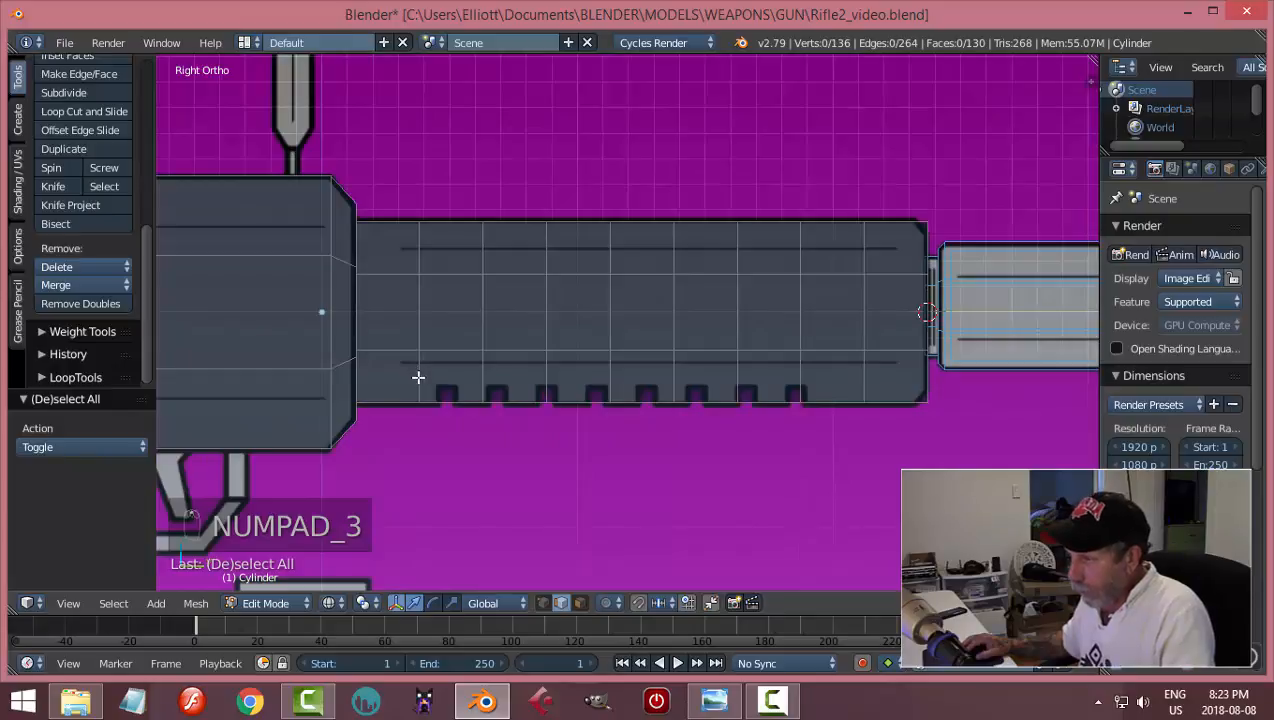
alt+right_click(418, 377)
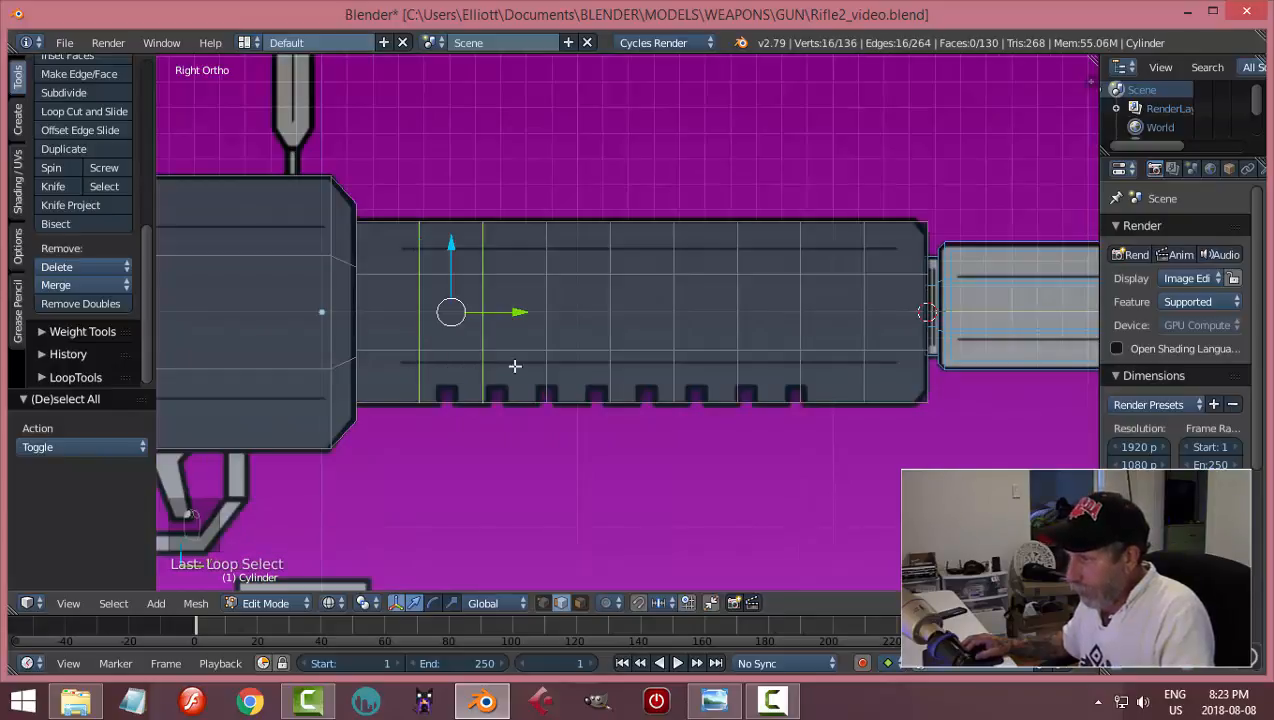
alt+shift+right_click(546, 372)
alt+shift+right_click(612, 367)
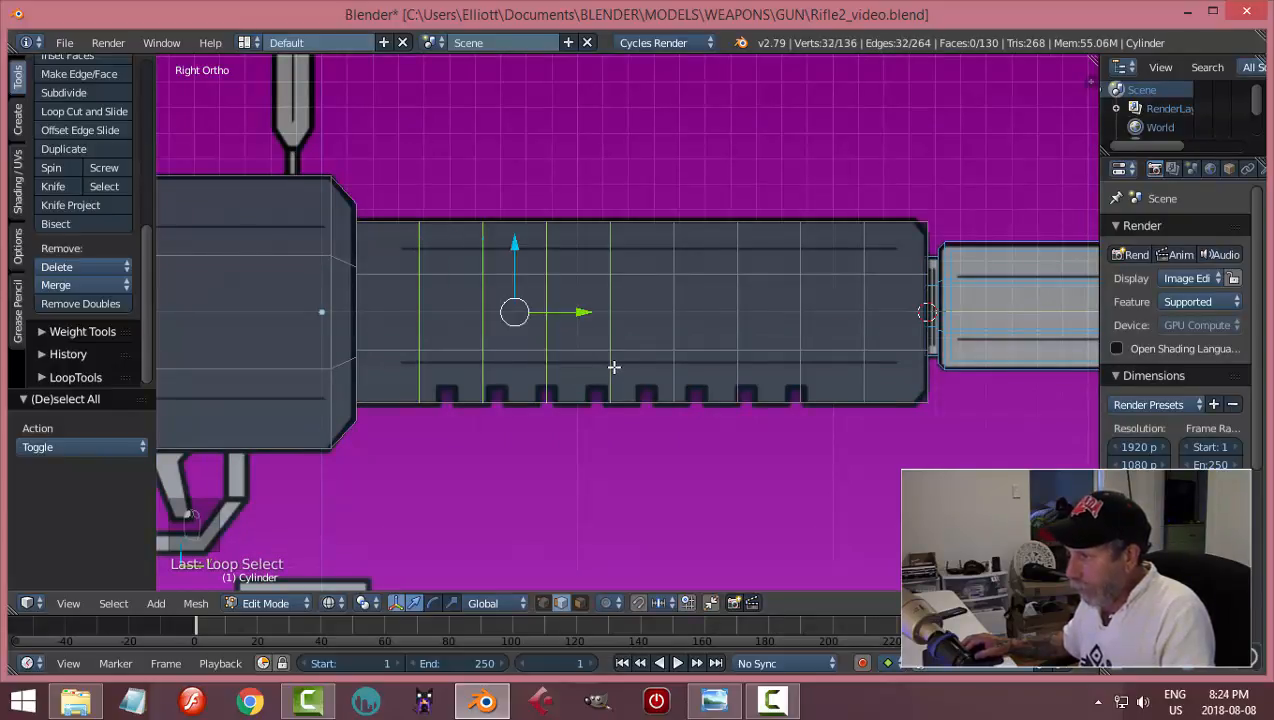
alt+shift+right_click(675, 366)
alt+shift+right_click(733, 366)
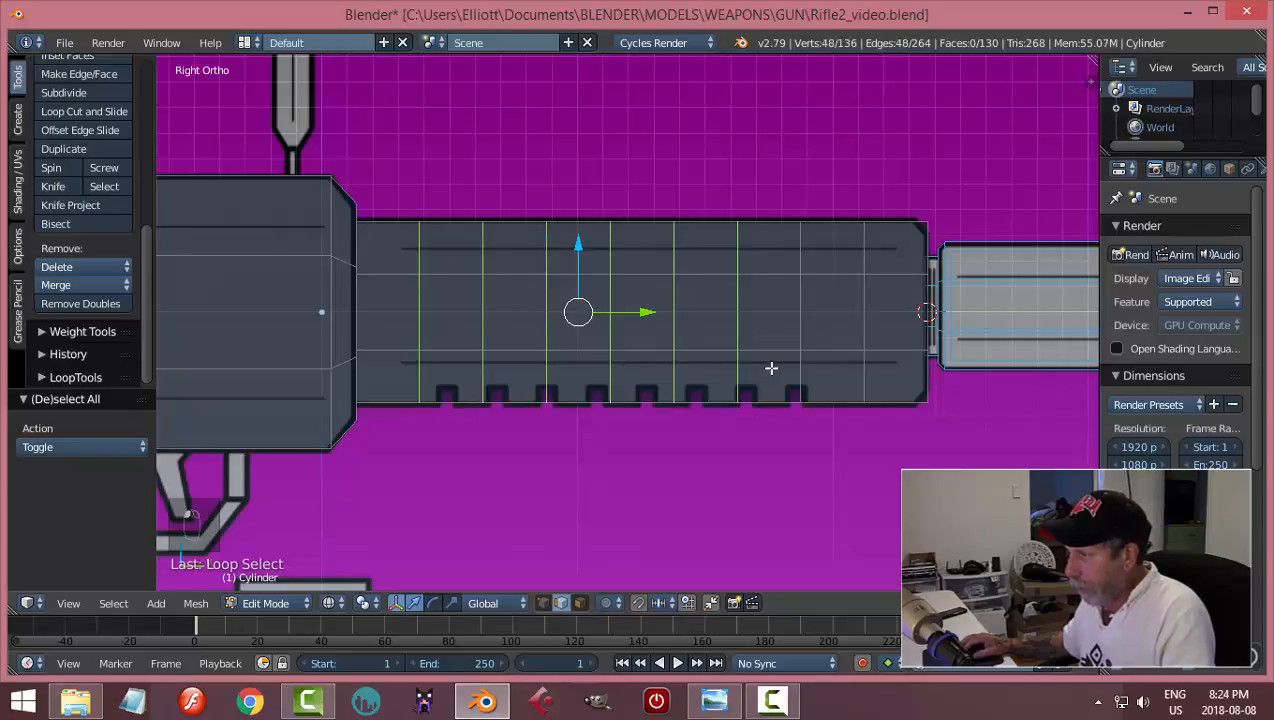
alt+shift+right_click(800, 368)
alt+shift+right_click(864, 373)
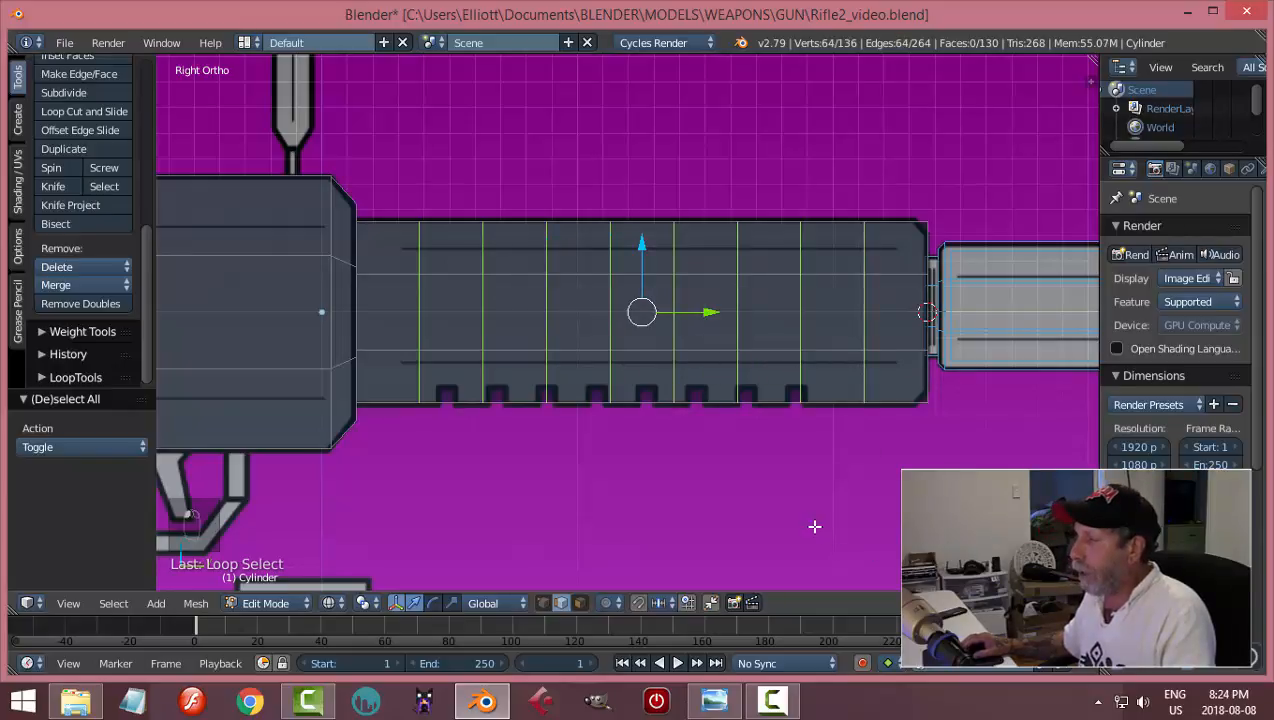
shift+middle_drag(791, 493, 730, 471)
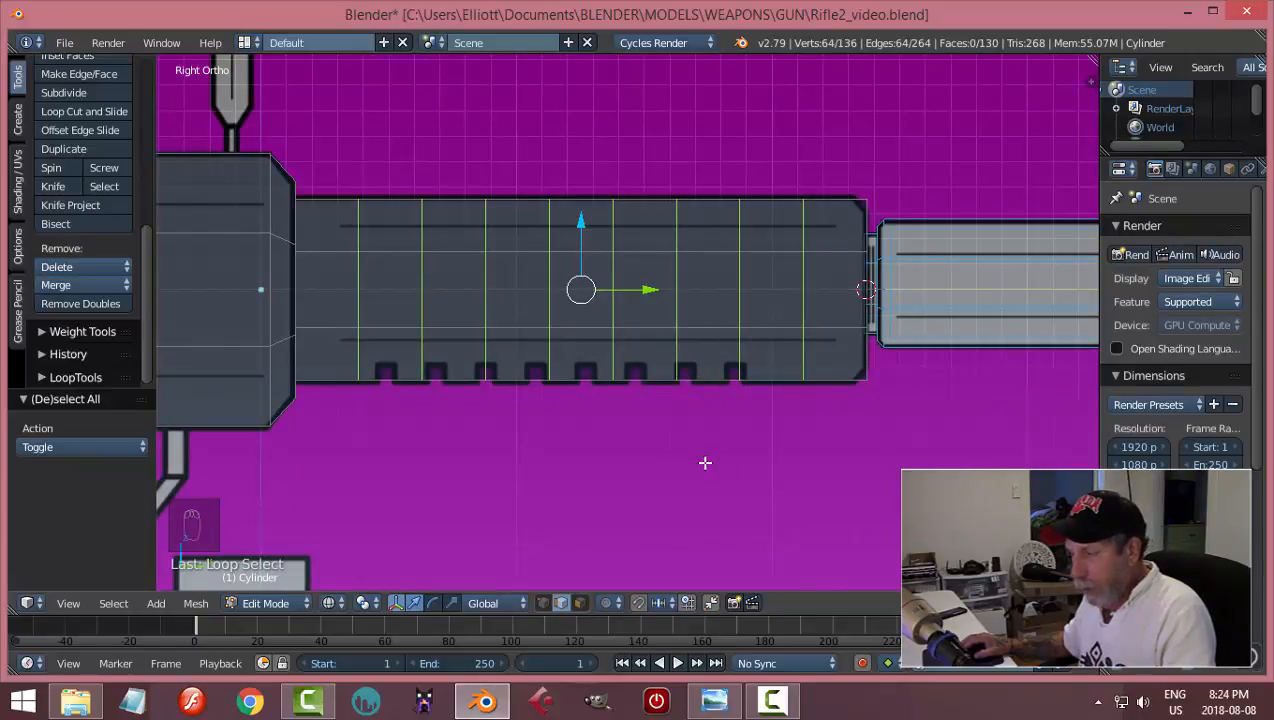
key(ctrl+b)
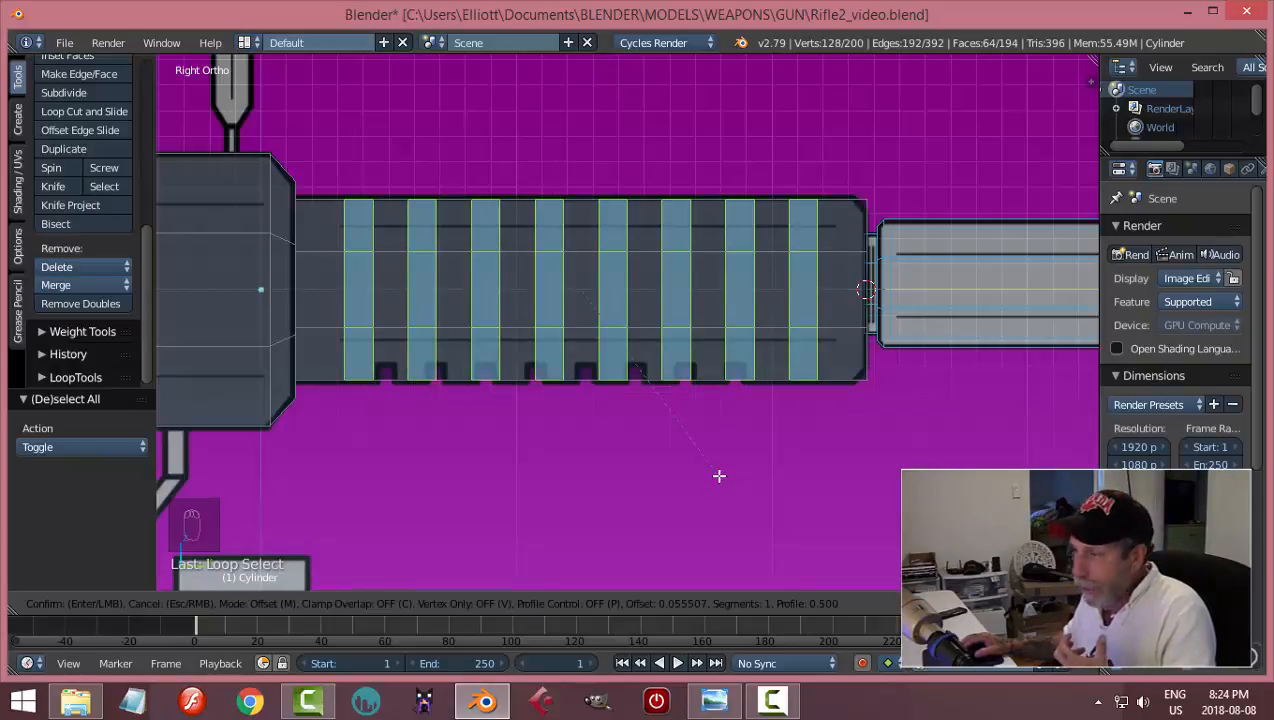
click(719, 476)
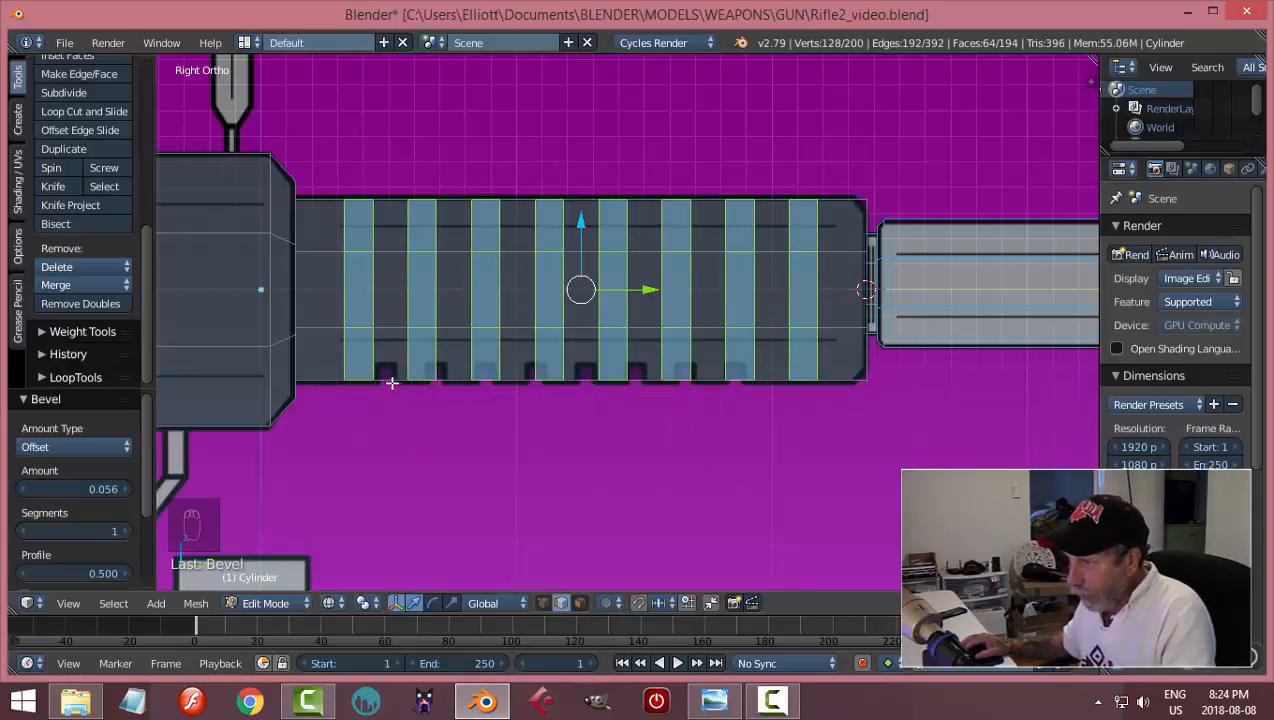
- Compare the beveled bands with the reference notches, clear the selection, and switch the viewport to solid shading
scroll(355, 421, up, 3)
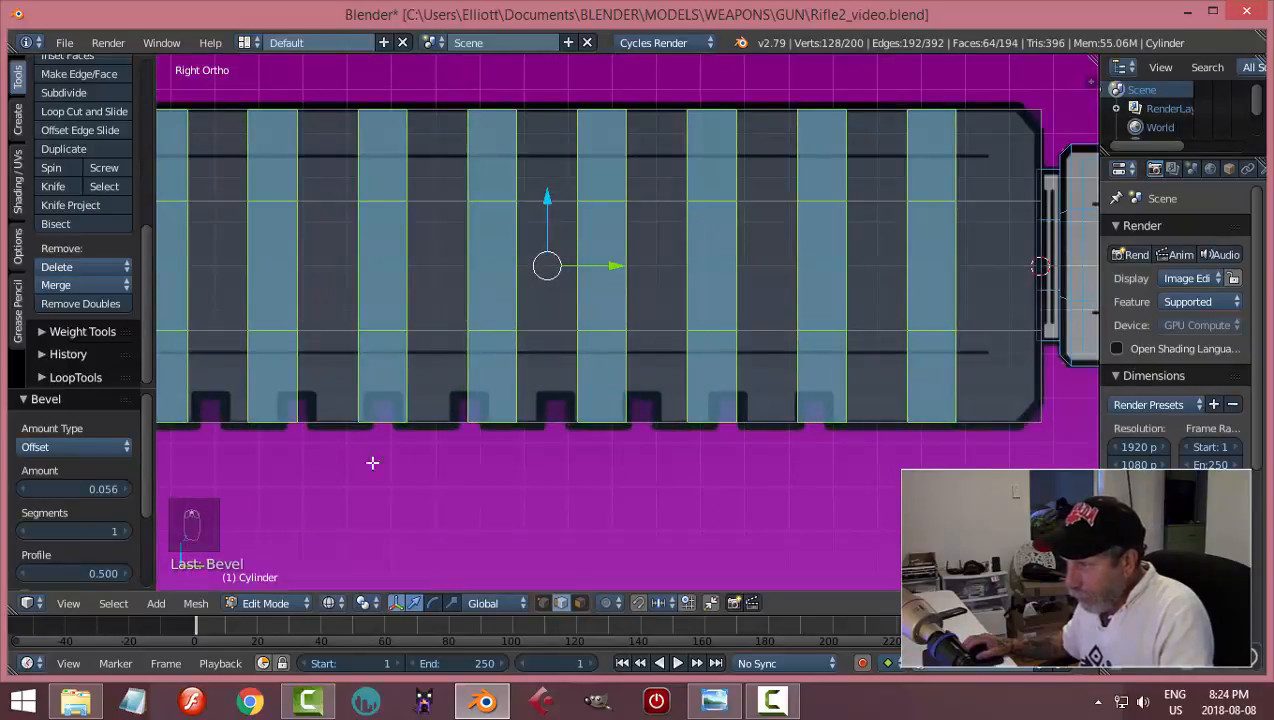
ctrl+scroll(370, 450, up, 3)
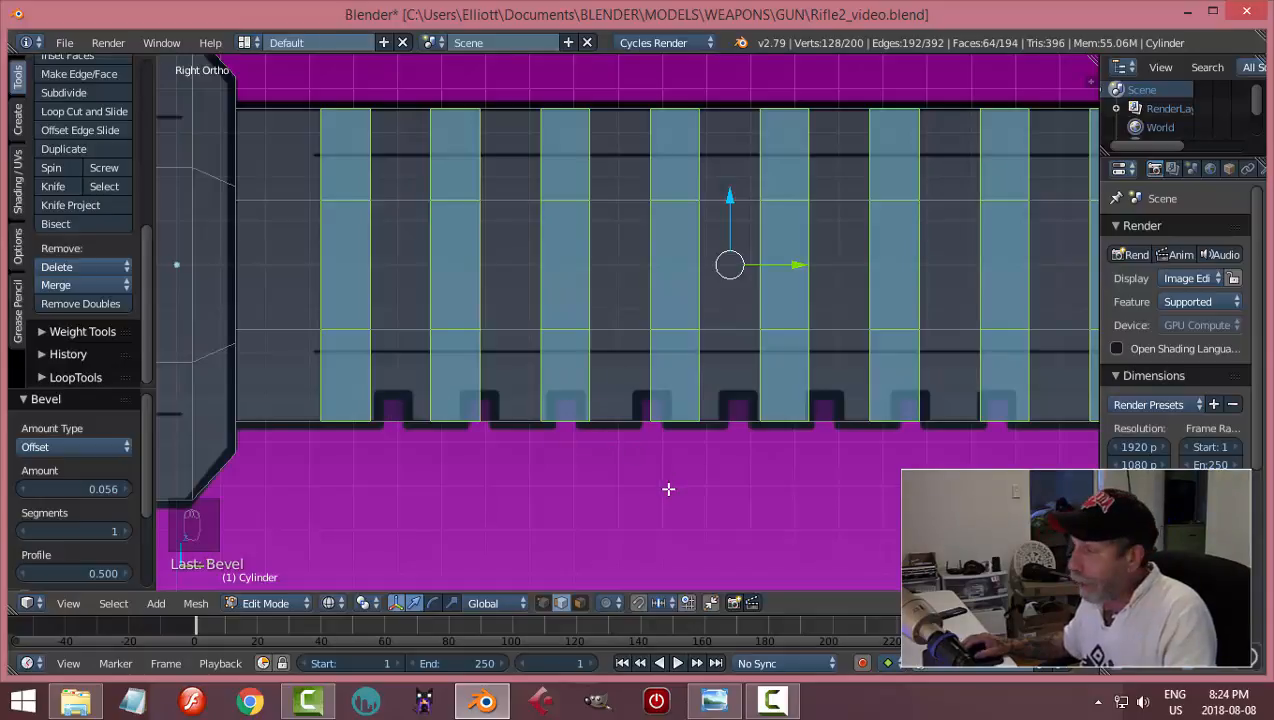
scroll(668, 489, down, 2)
scroll(820, 471, down, 1)
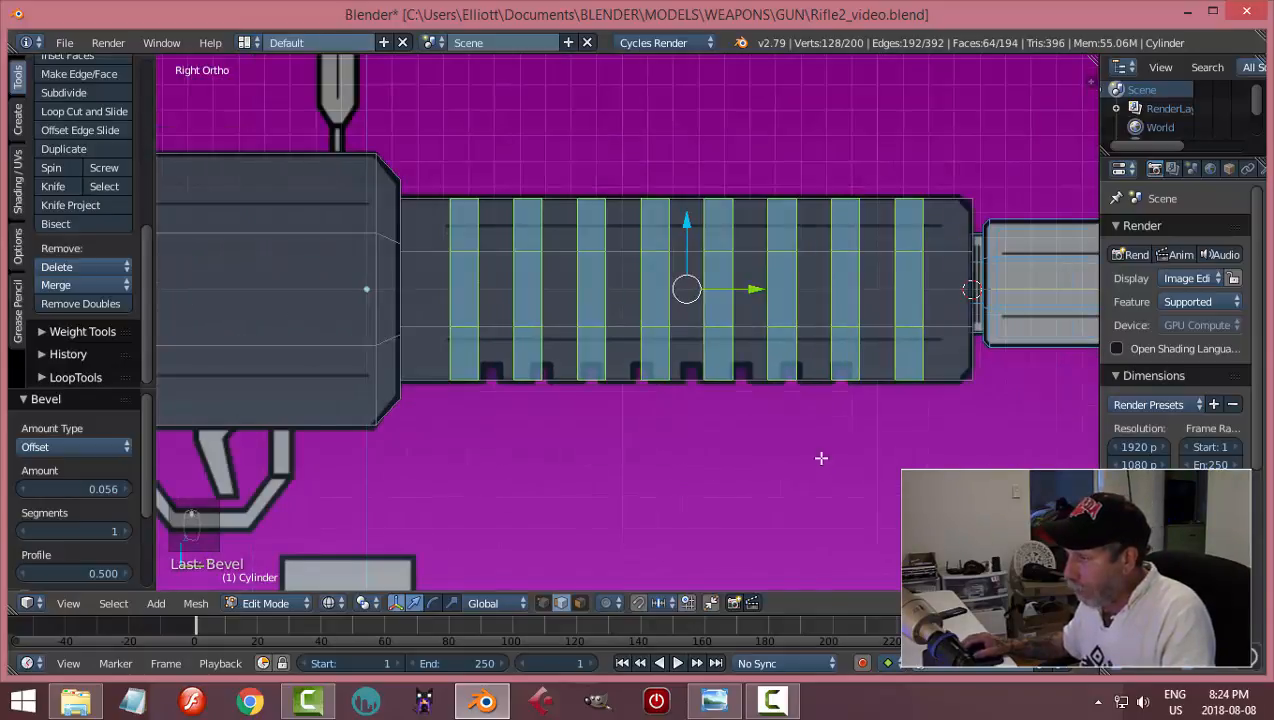
shift+middle_drag(819, 469, 710, 466)
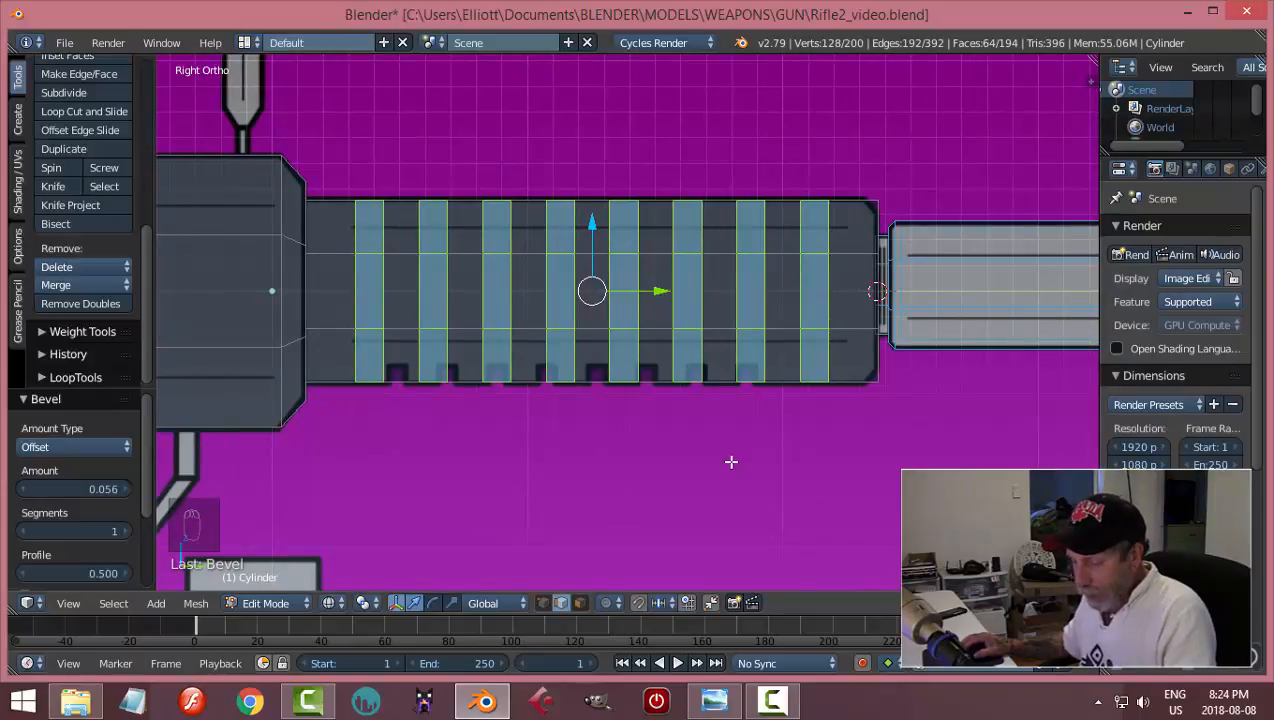
key(a)
scroll(733, 464, down, 1)
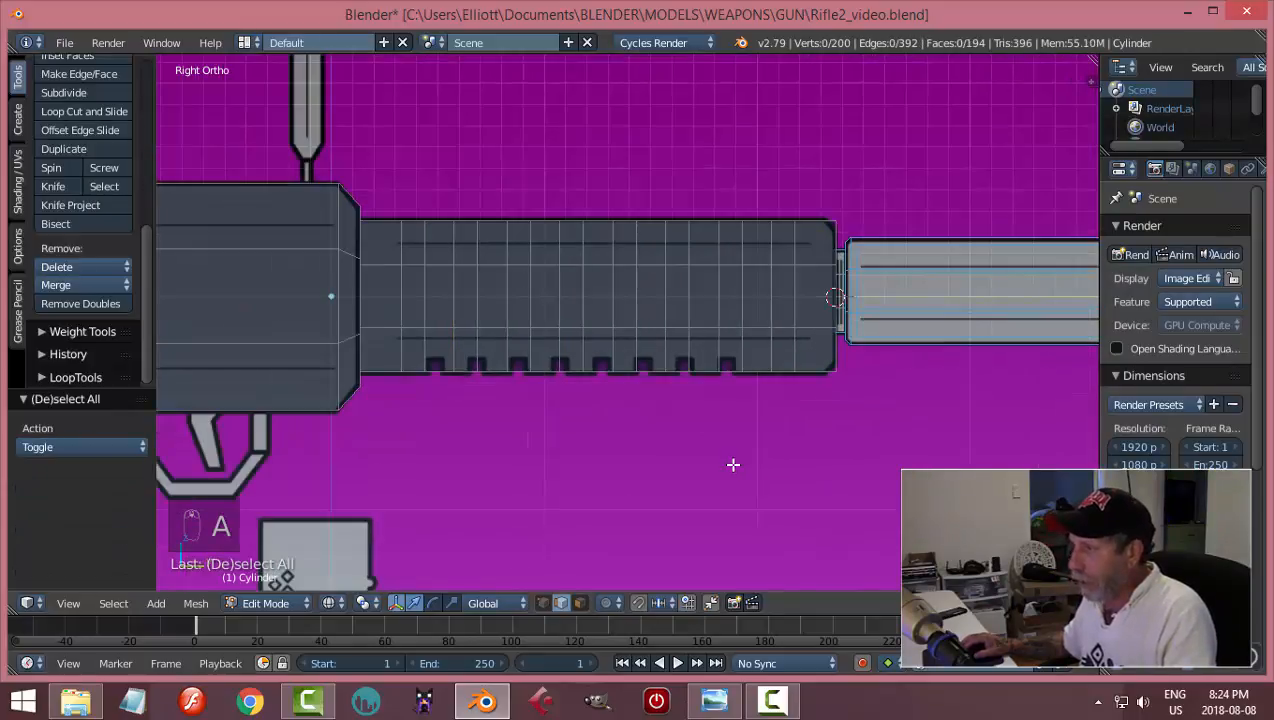
key(z)
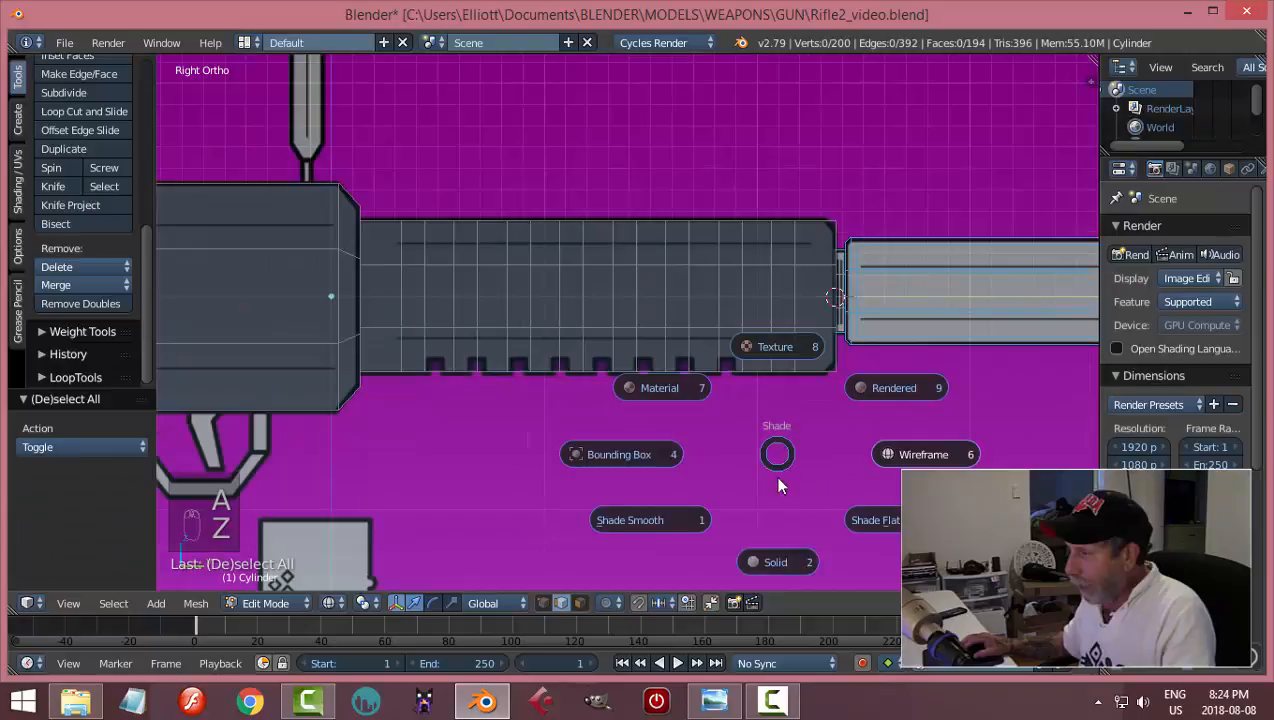
click(760, 561)
- Add one centred lengthwise loop cut along the handguard's lower angled facet on the right side, and clear the selection
middle_drag(754, 435, 703, 452)
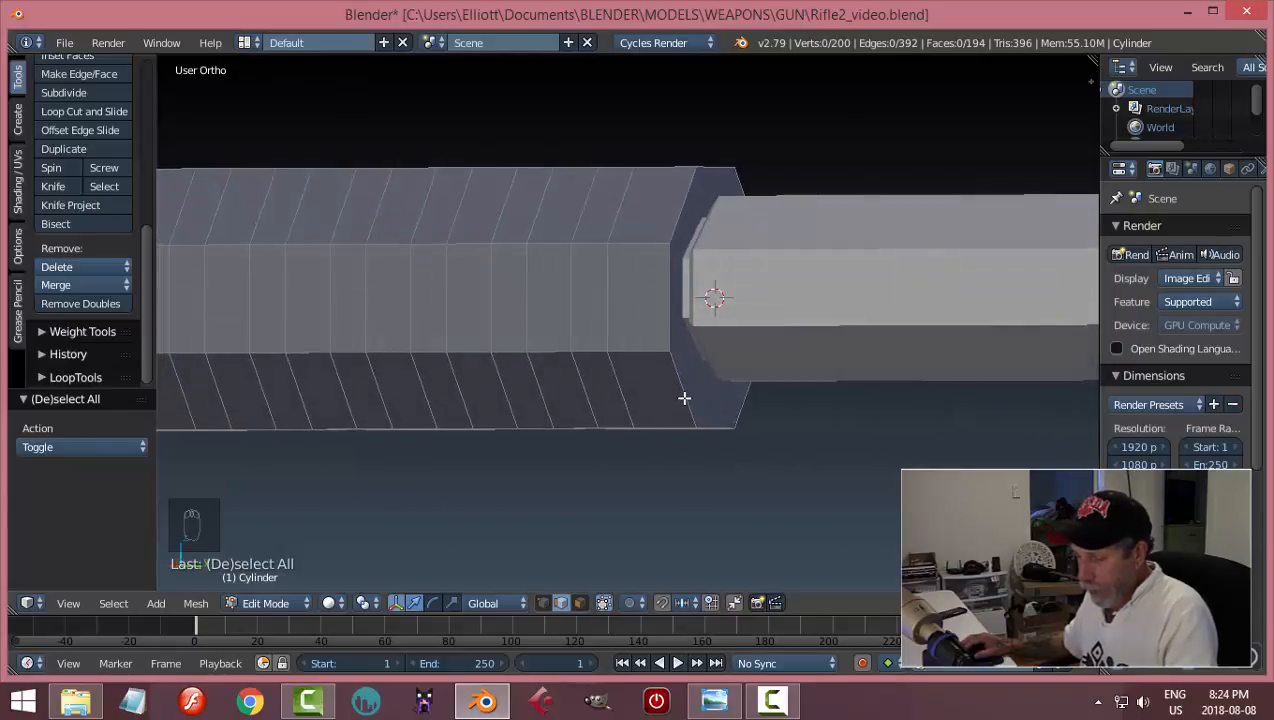
key(ctrl+r)
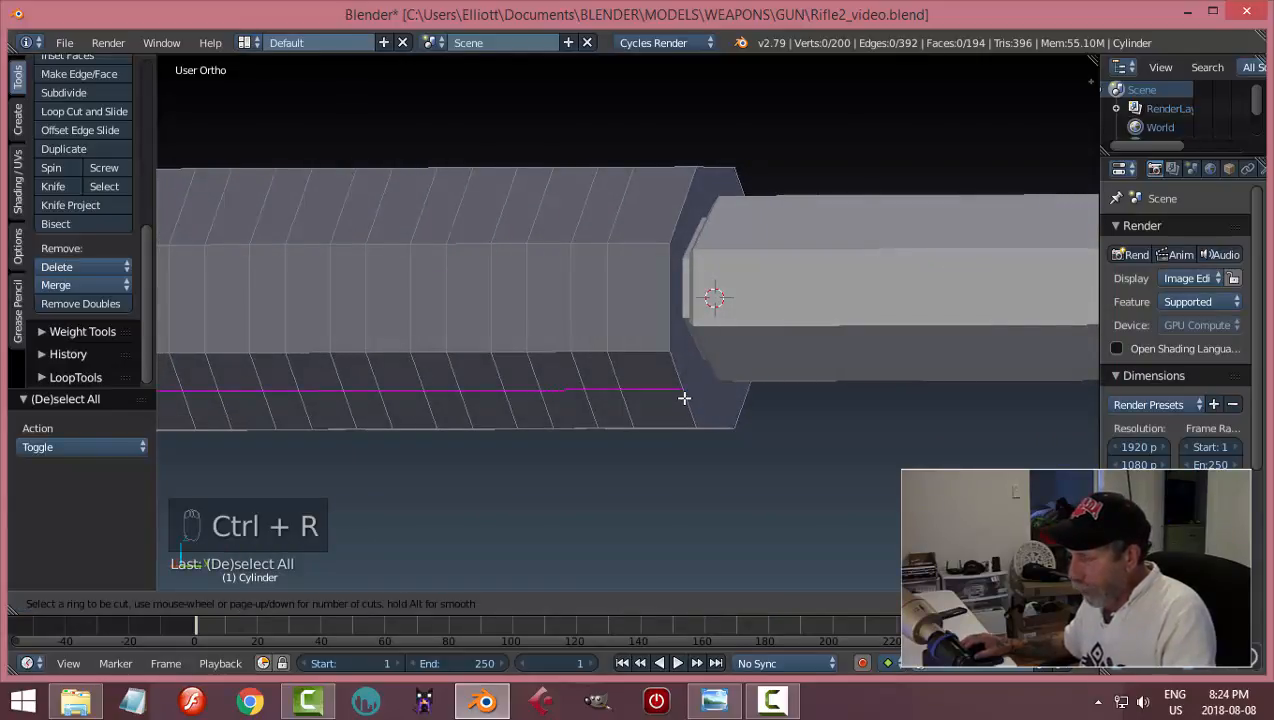
right_click(684, 397)
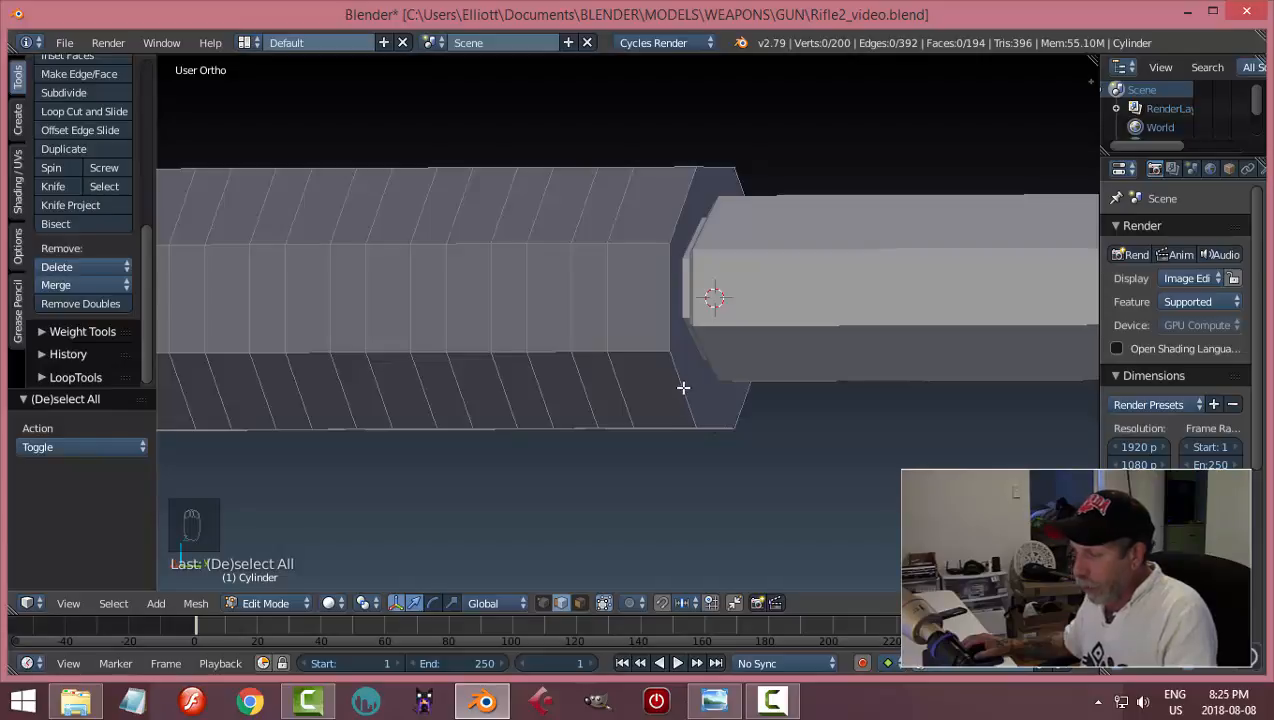
key(ctrl+r)
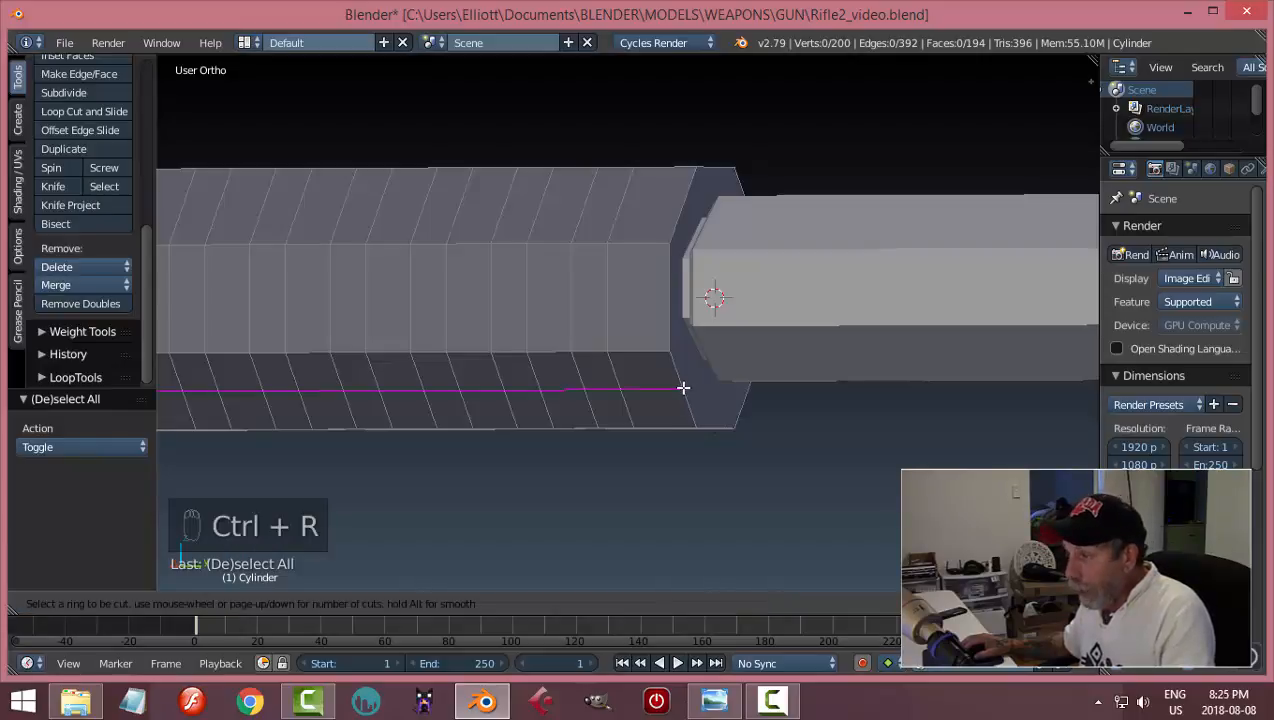
click(683, 387)
right_click(683, 387)
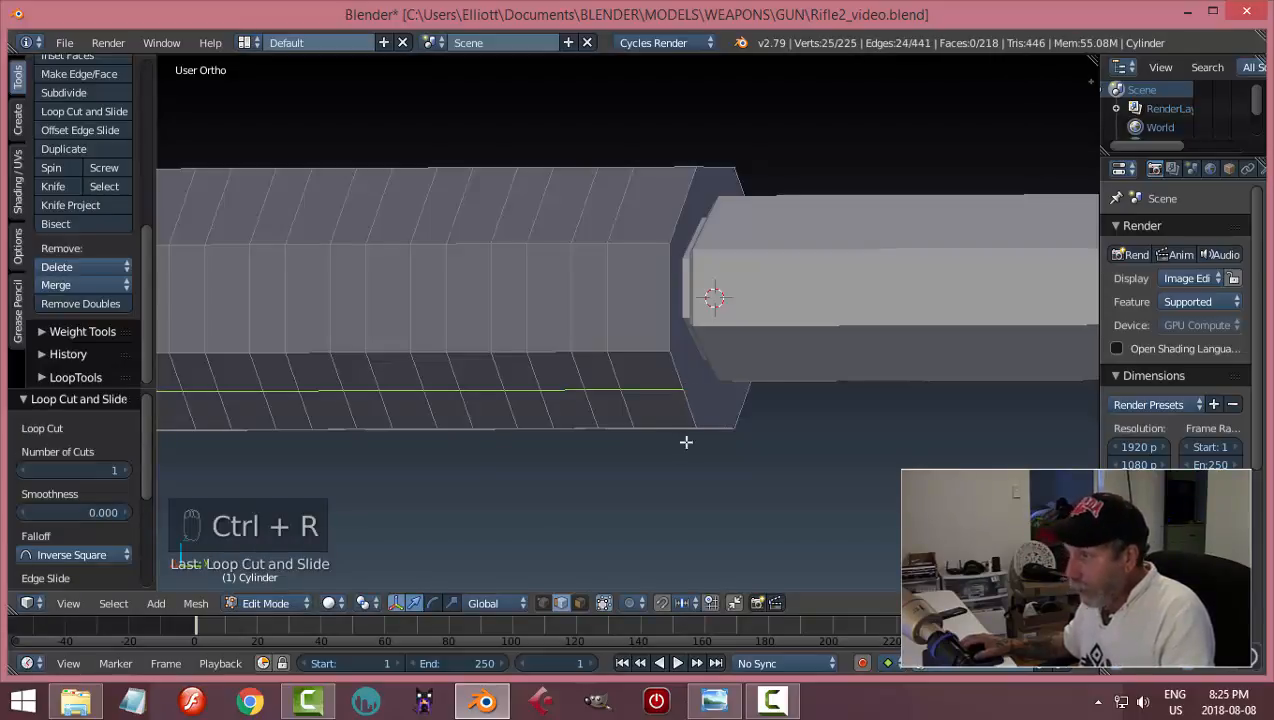
key(a)
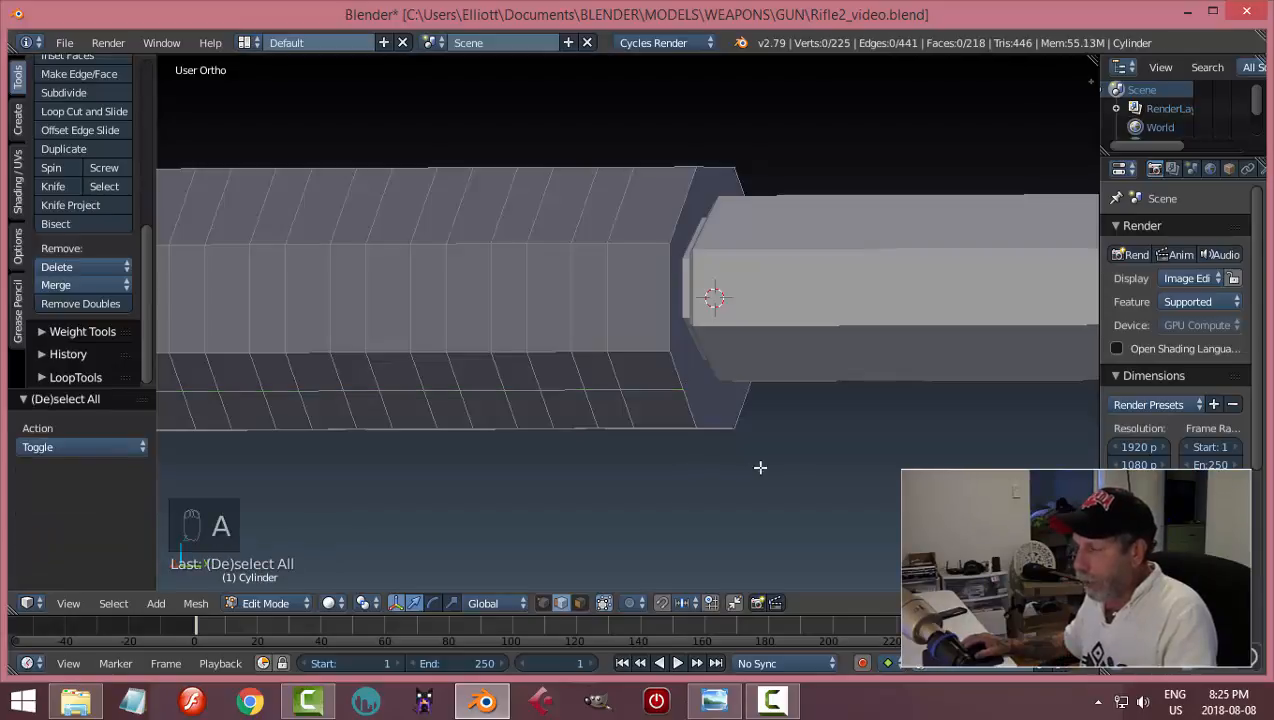
- Add a matching centred lengthwise loop cut along the lower angled facet on the handguard's opposite side, and clear the selection
middle_drag(891, 460, 657, 455)
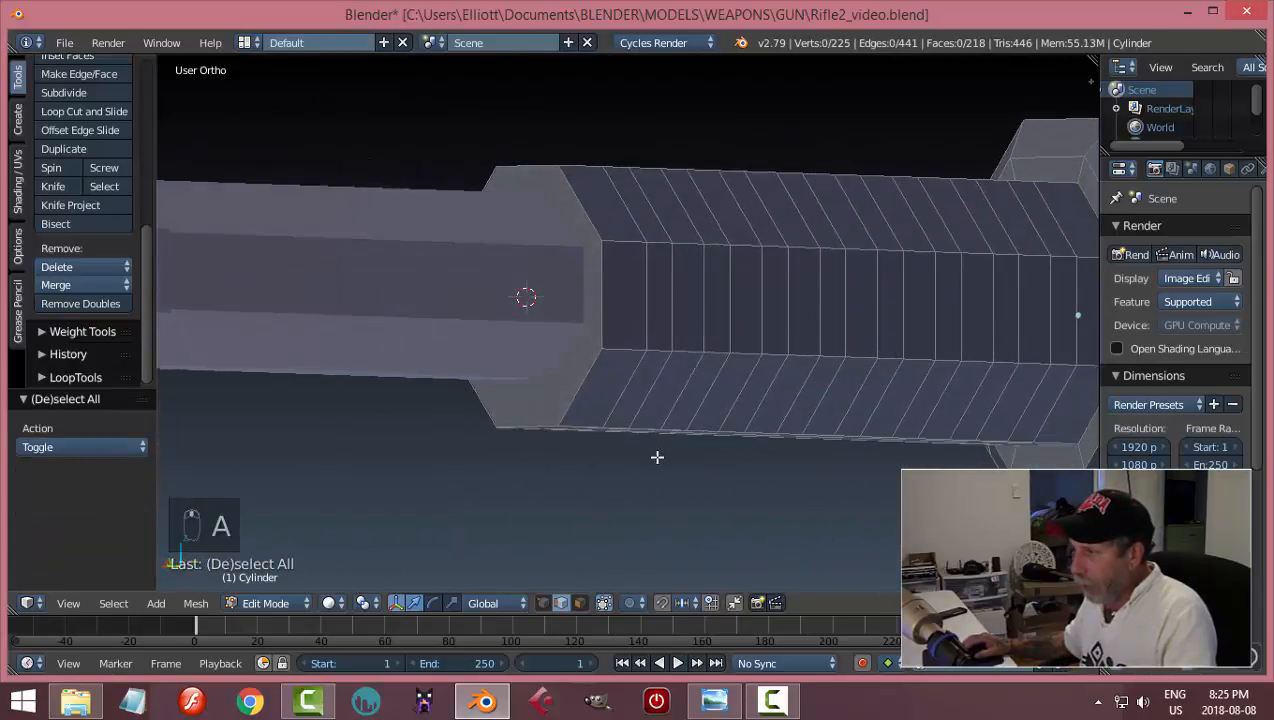
key(ctrl+r)
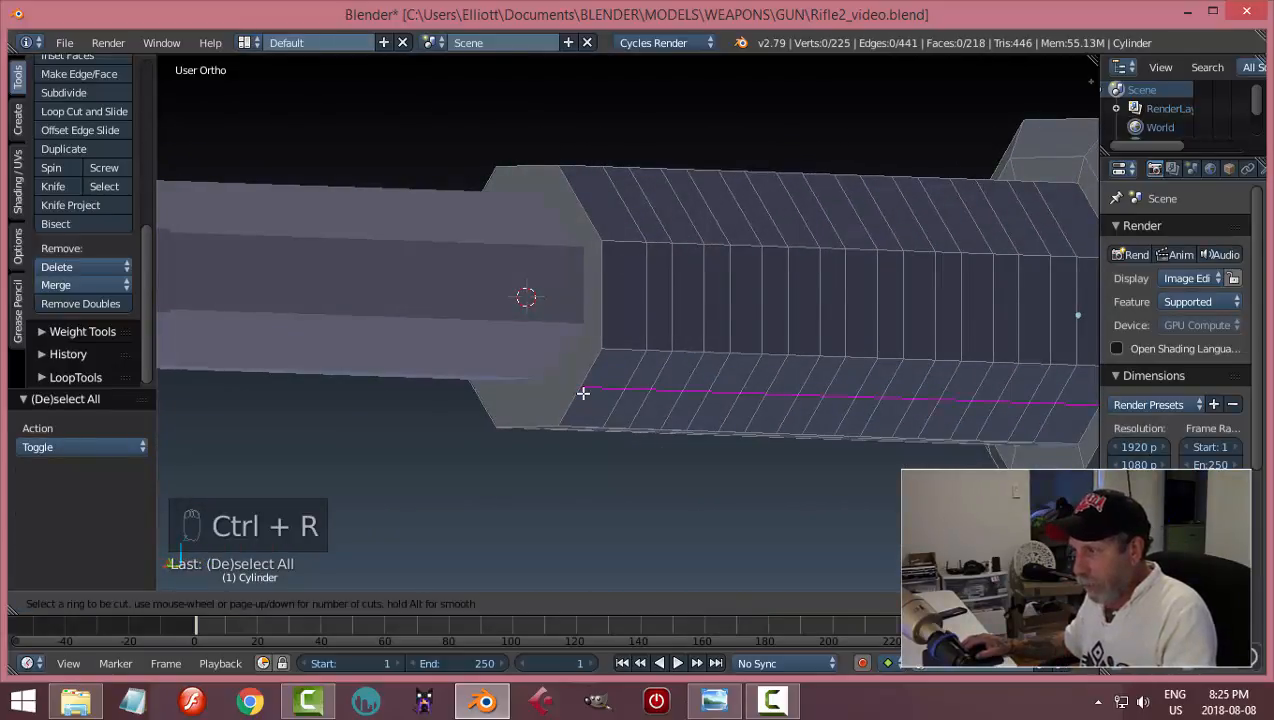
click(583, 393)
right_click(583, 393)
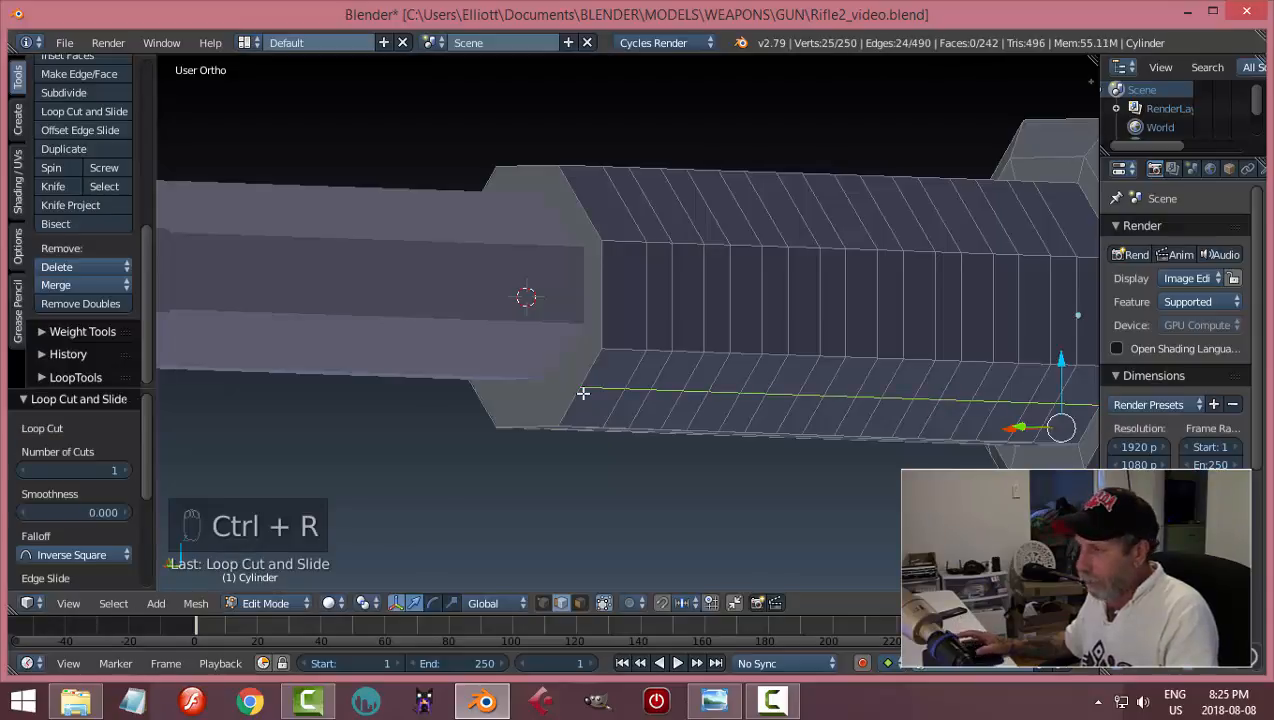
key(a)
- Switch to face select mode and show the handguard in wireframe from the right over the reference notches
middle_drag(620, 438, 896, 404)
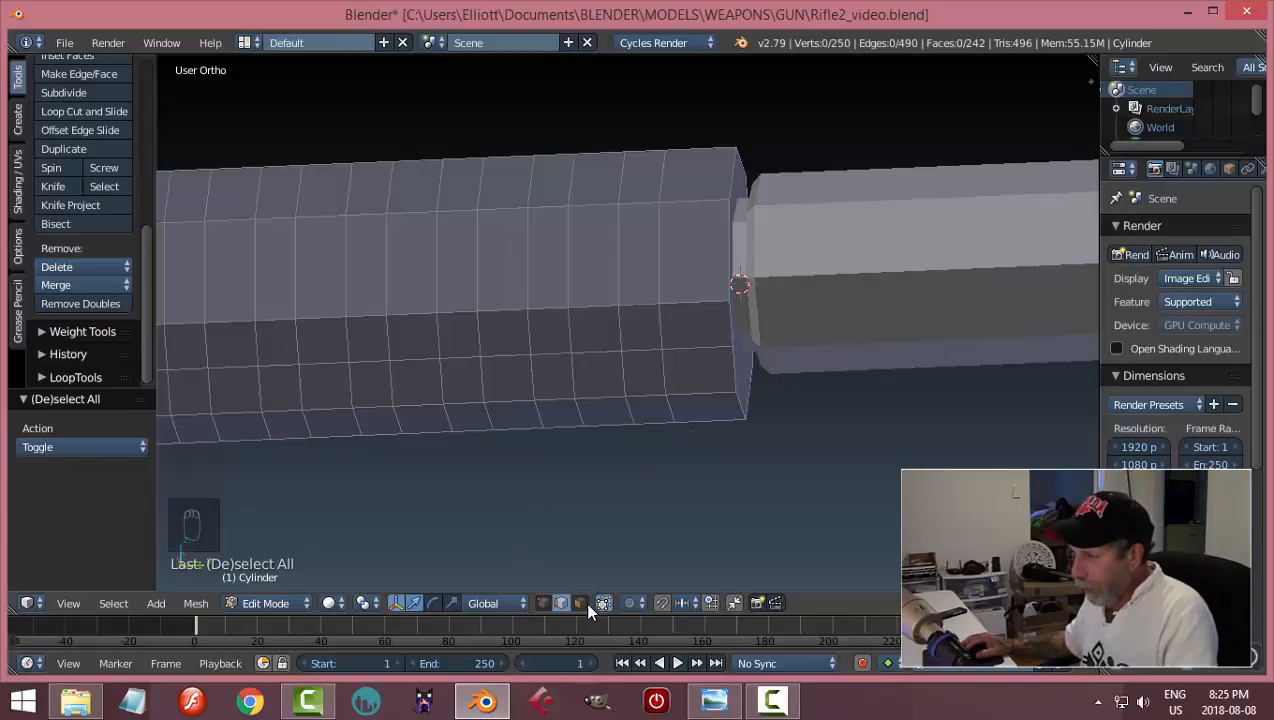
middle_drag(731, 444, 592, 415)
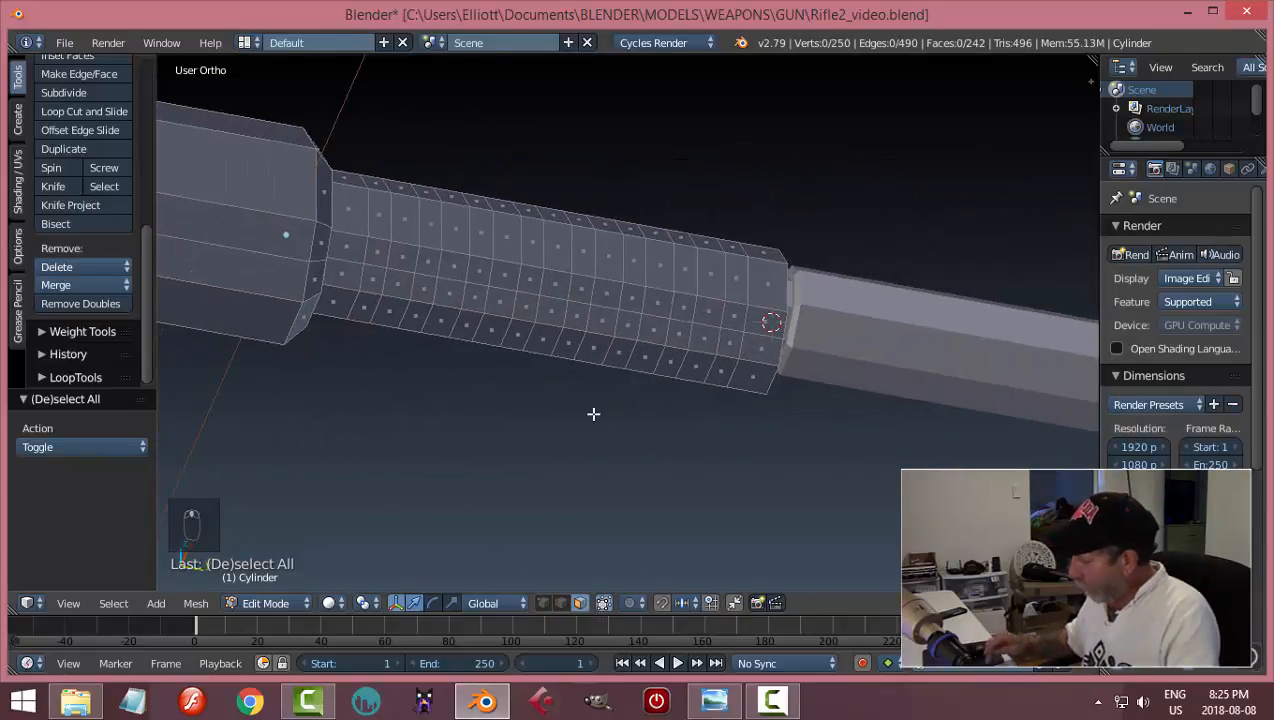
key(KP_3)
key(z)
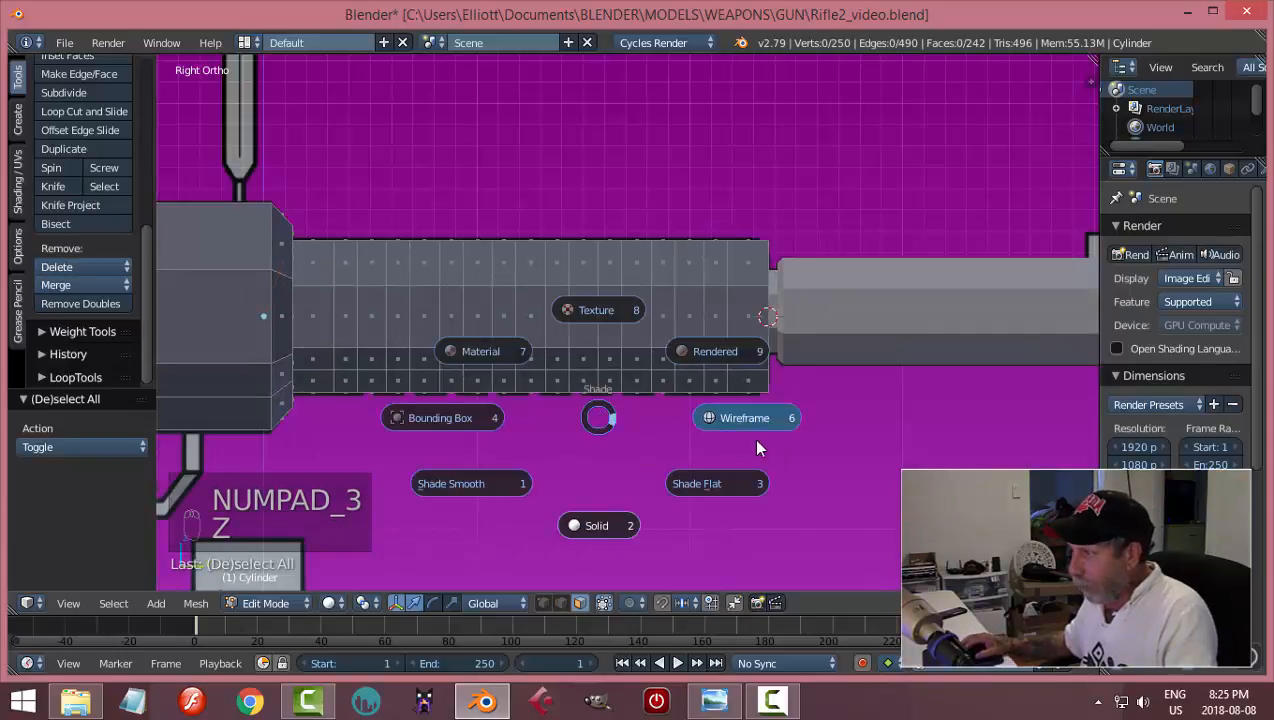
click(665, 433)
scroll(443, 432, up, 2)
shift+middle_drag(443, 432, 577, 432)
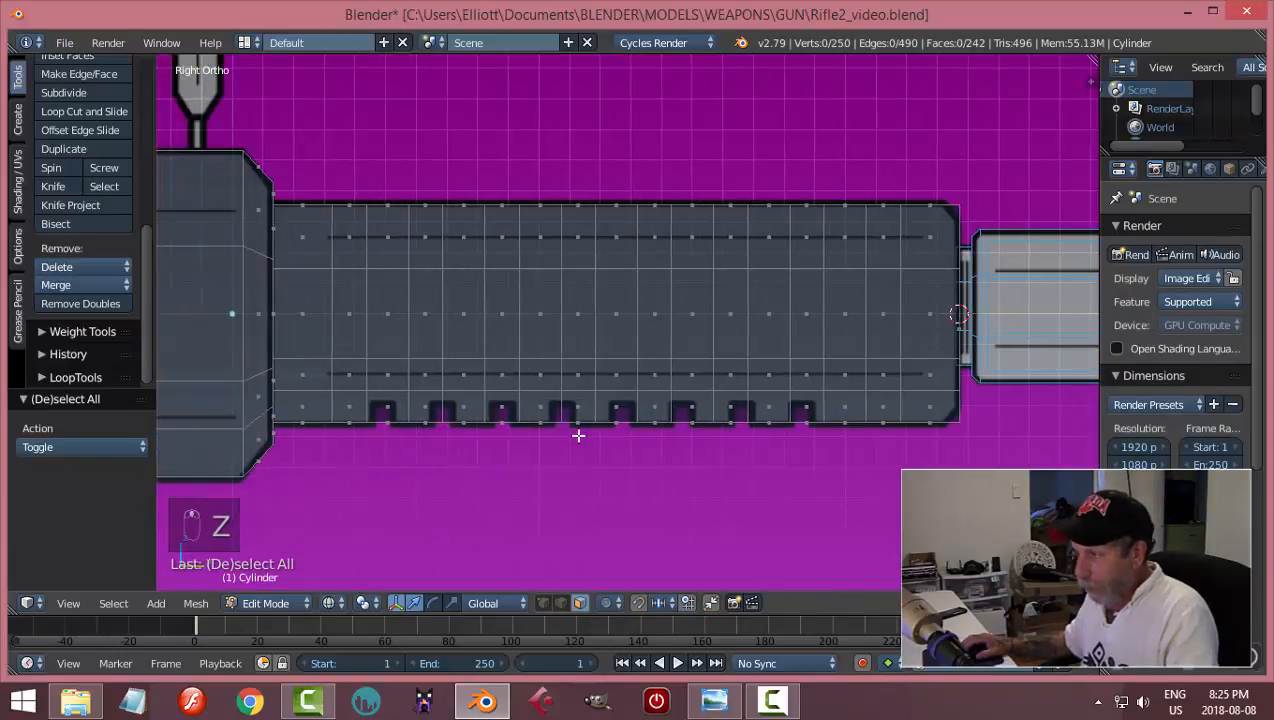
- Return the viewport to solid shading with a close view of the handguard's lower rows of faces
key(z)
click(566, 543)
scroll(395, 461, up, 3)
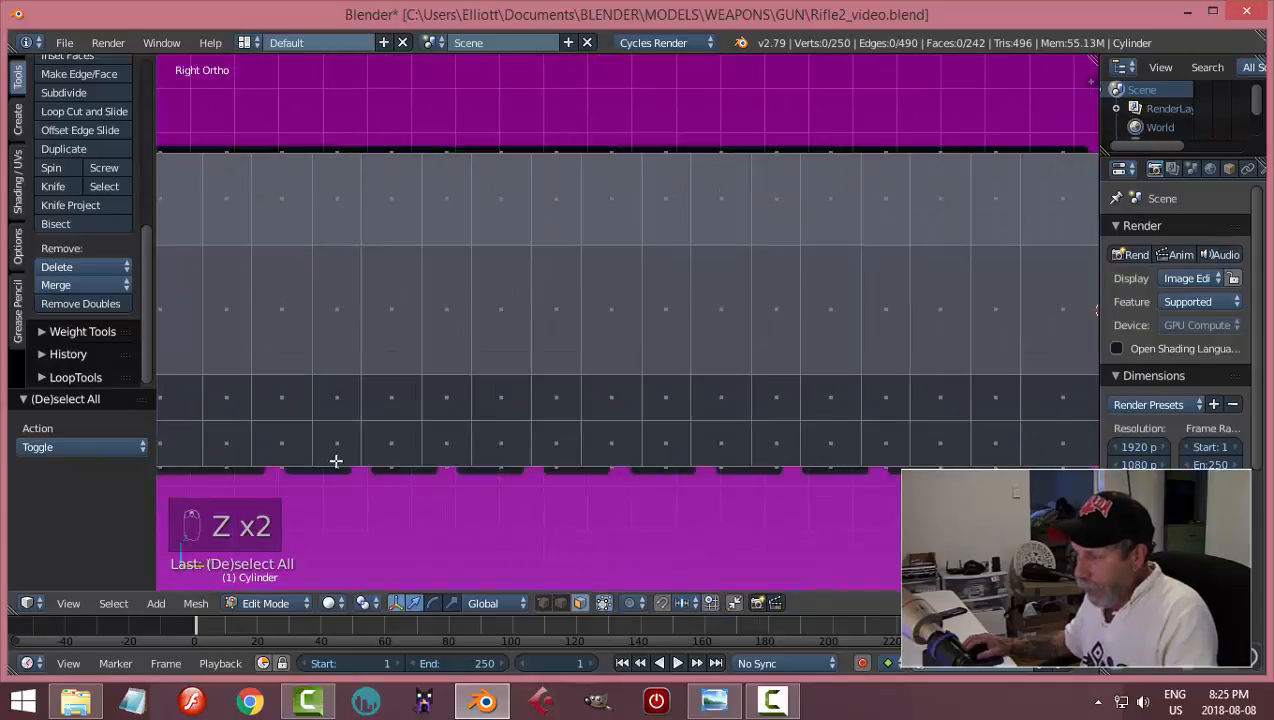
- Select the three lower faces of the handguard's second segment from the receiver end, spanning both lower facets and the underside
scroll(384, 461, down, 2)
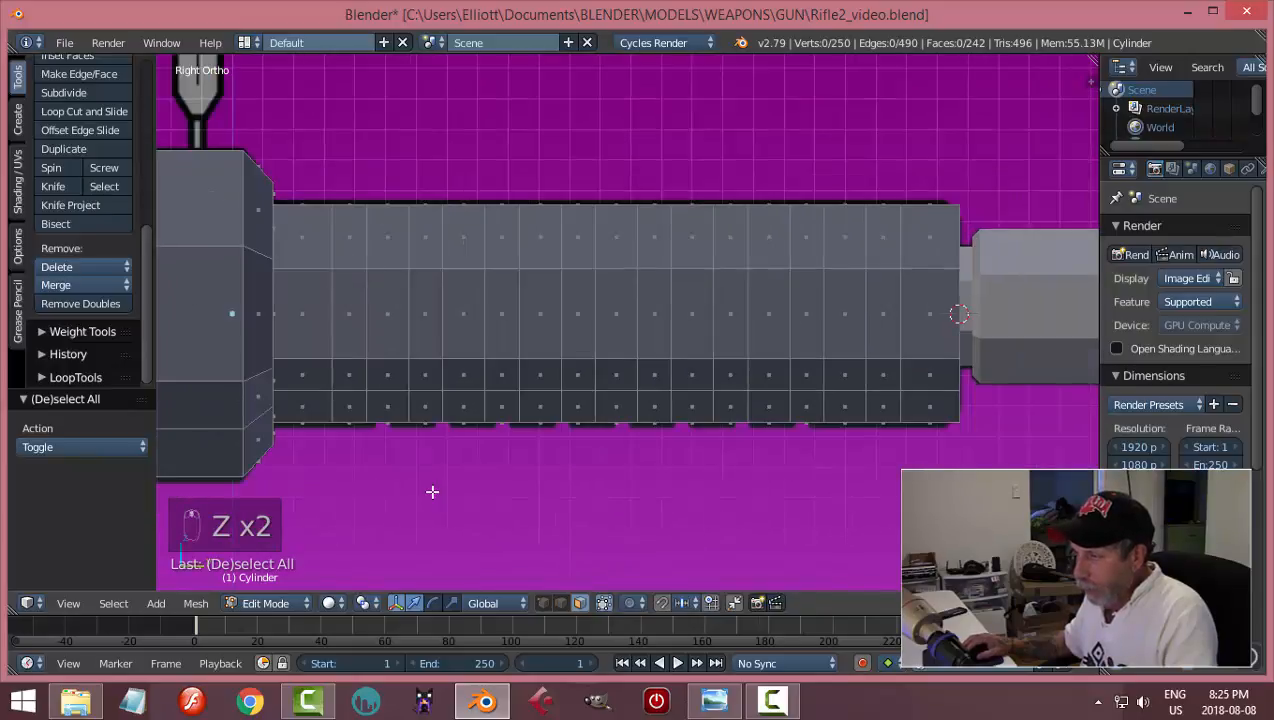
click(345, 407)
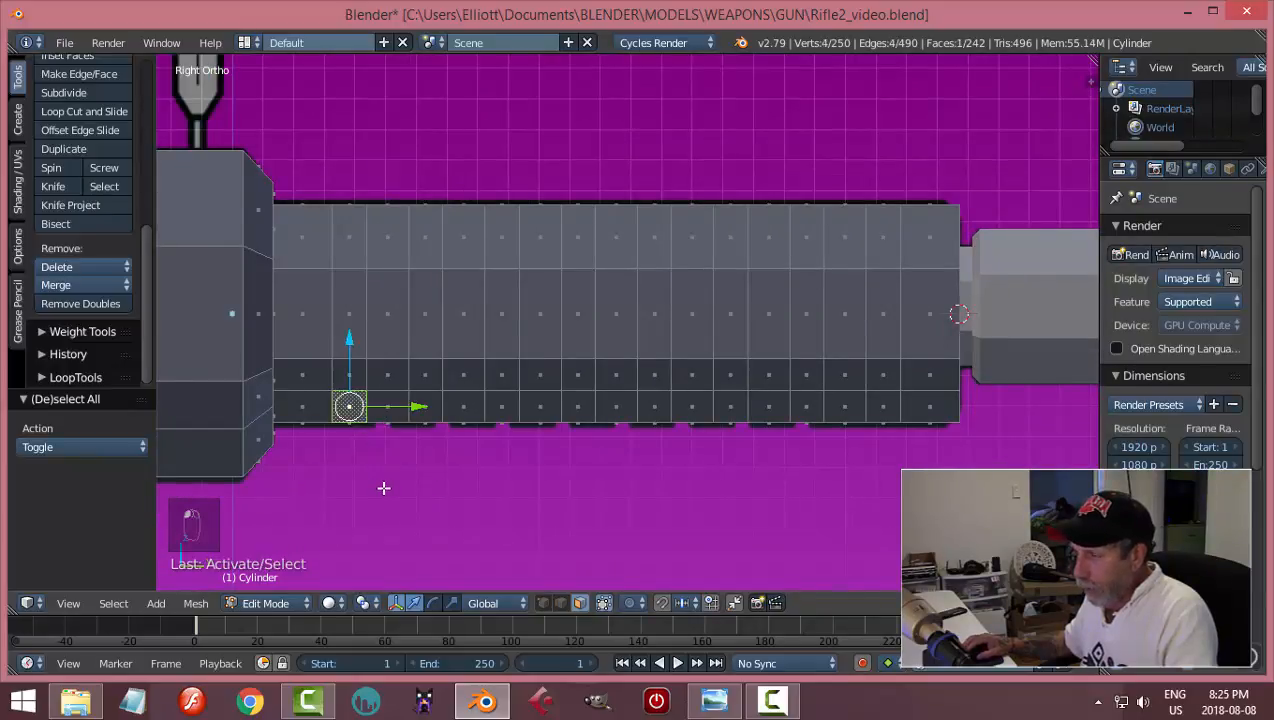
middle_drag(384, 486, 381, 301)
shift+right_click(357, 288)
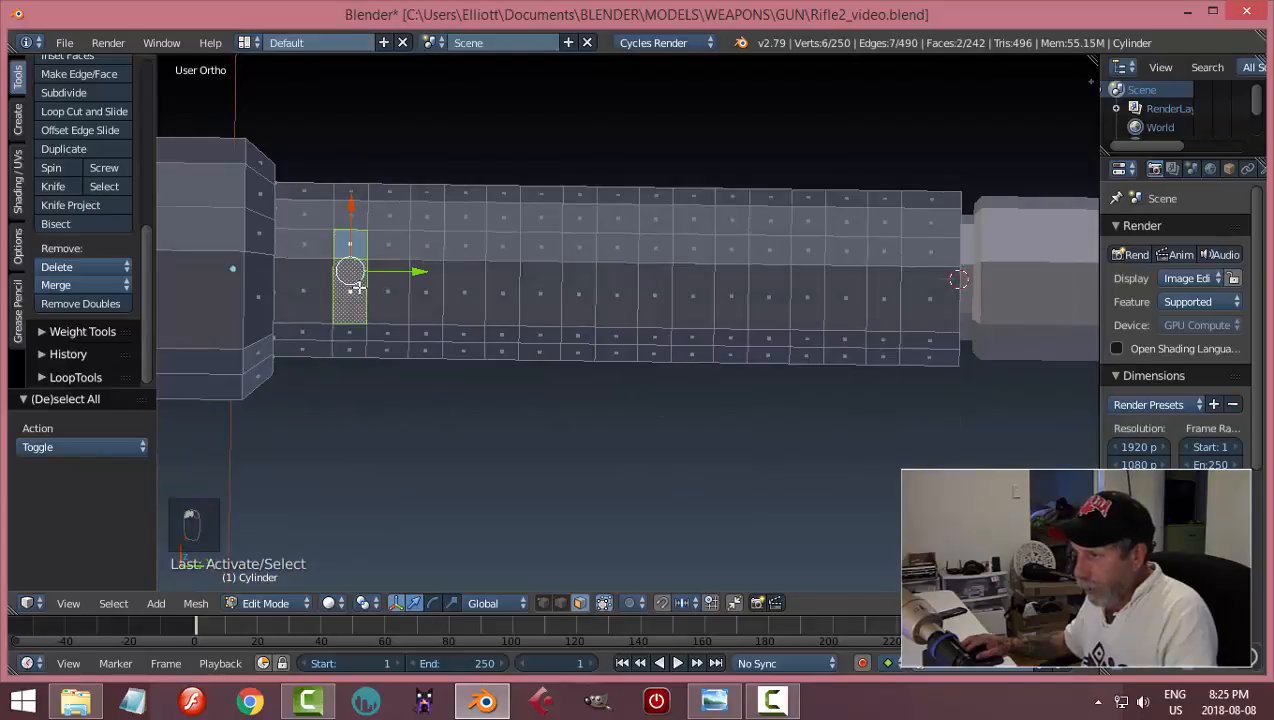
shift+right_click(342, 337)
middle_drag(437, 336, 433, 447)
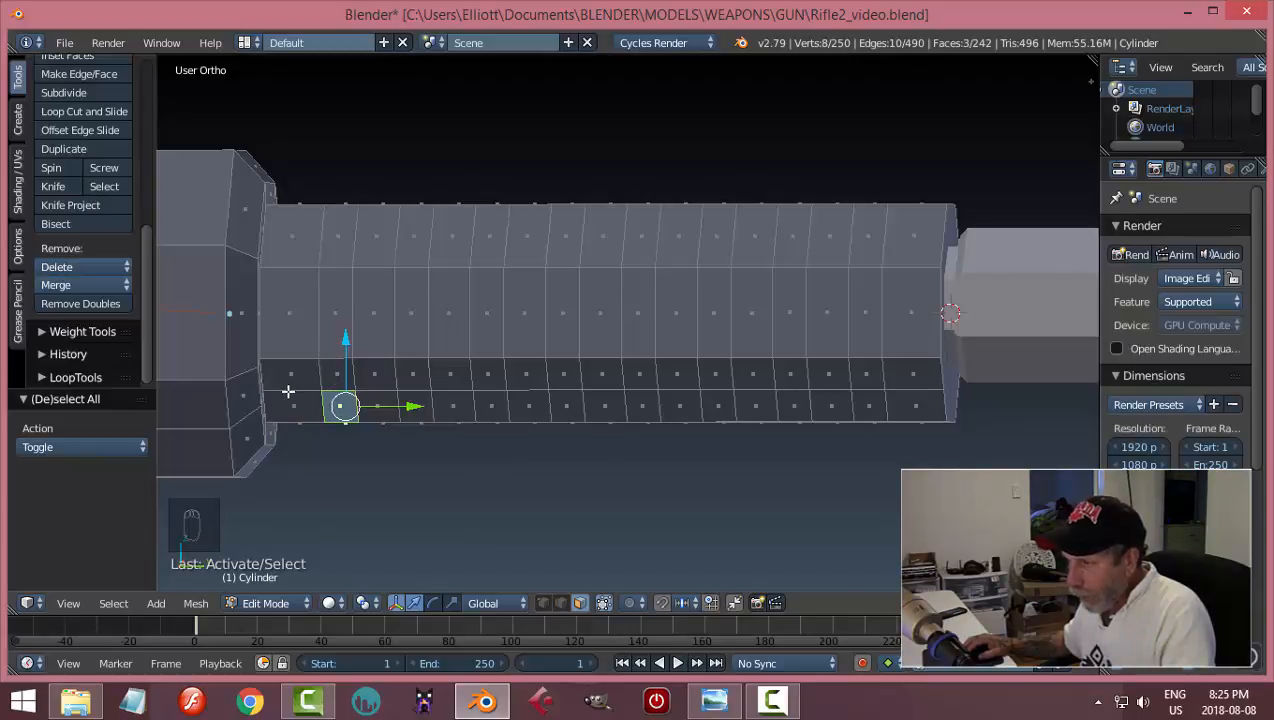
- Add the next alternate segment's three lower faces to the selection, leaving one unselected segment between the two strips
shift+right_click(420, 398)
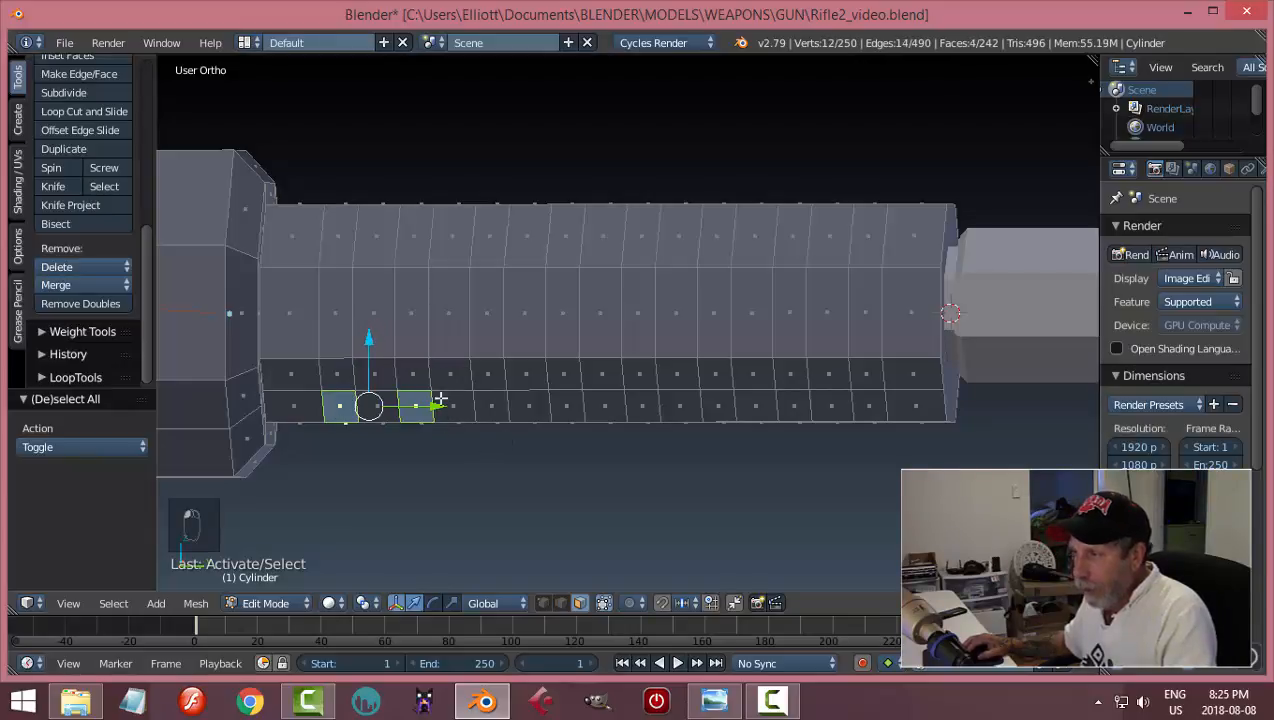
middle_drag(489, 484, 412, 344)
shift+right_click(414, 348)
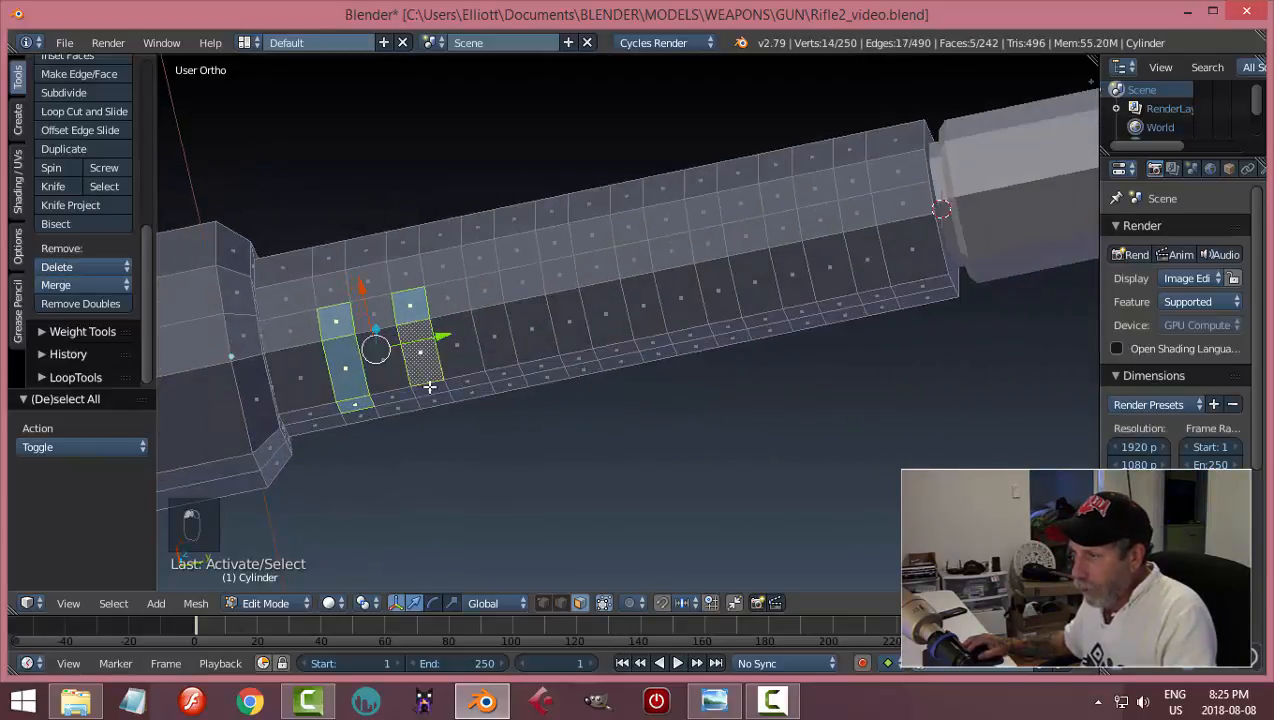
shift+right_click(429, 387)
- Extend the face selection with the third and fourth alternate three-face strips around the handguard's underside
shift+right_click(500, 373)
shift+right_click(494, 336)
shift+right_click(485, 291)
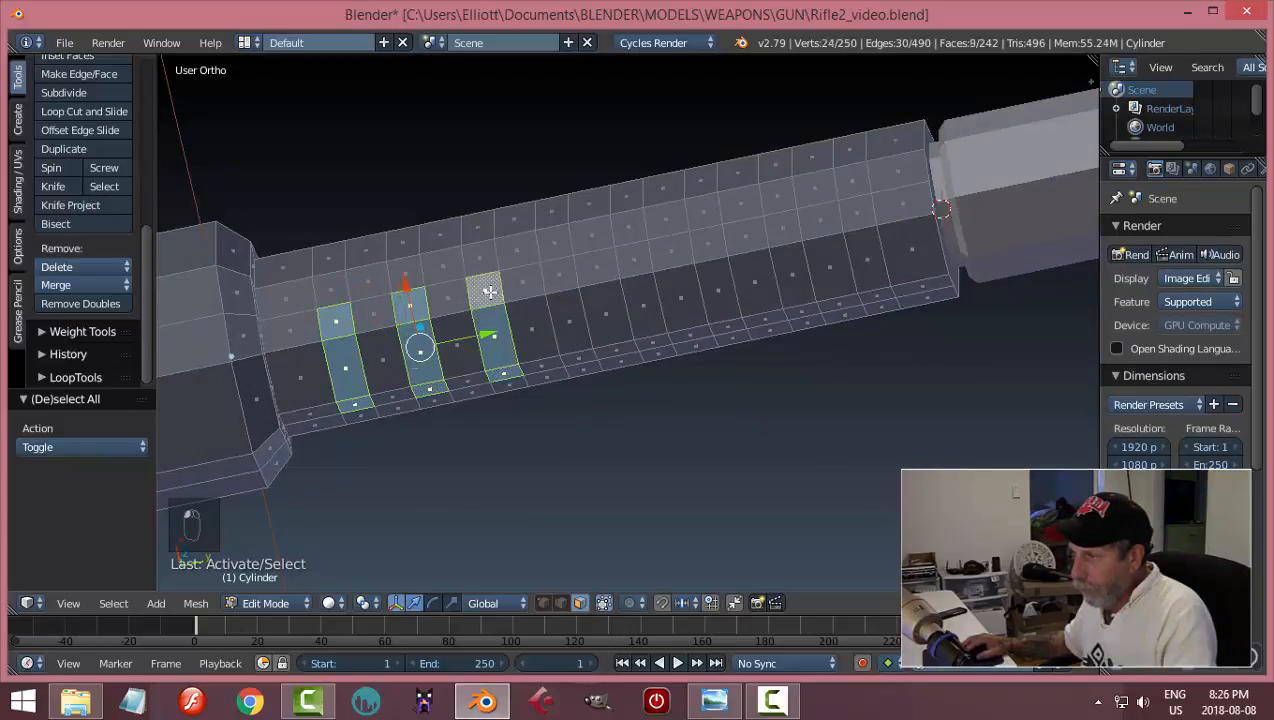
shift+right_click(558, 276)
shift+right_click(573, 315)
shift+right_click(580, 355)
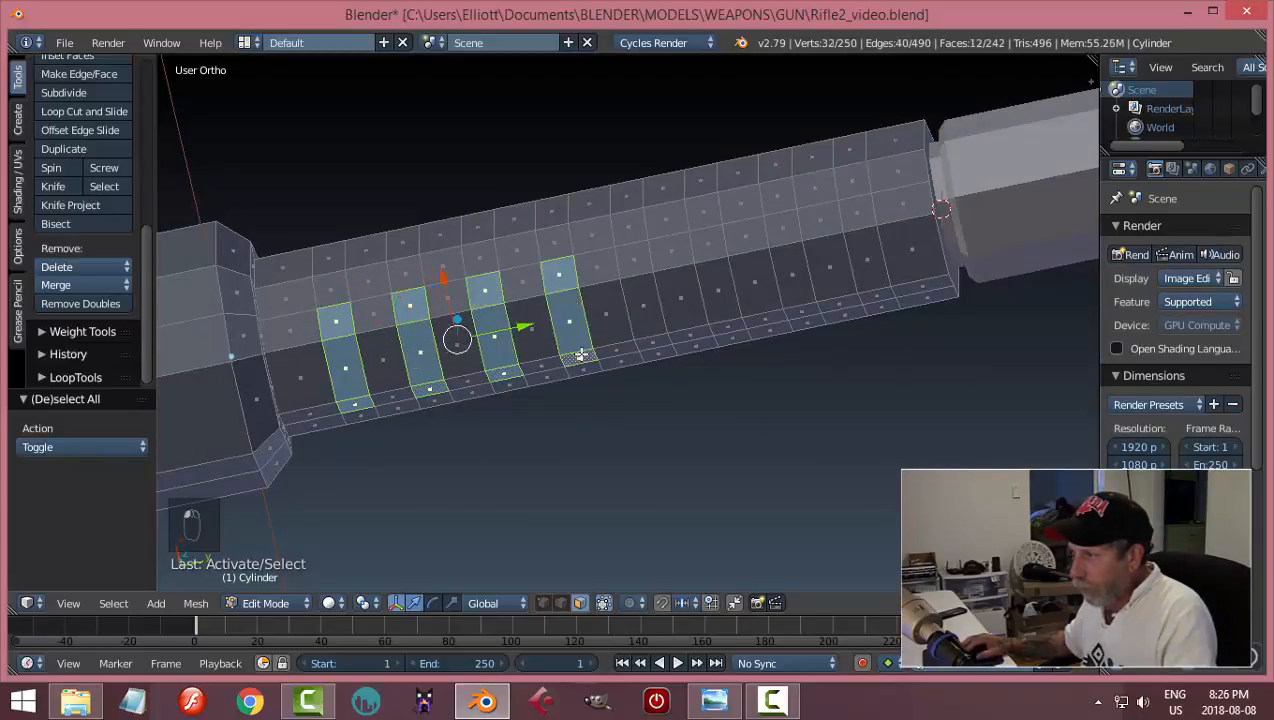
- Add the fifth and sixth alternate three-face strips to the selection, undoing the stray face picked beside the fifth strip
shift+right_click(646, 345)
shift+right_click(644, 306)
shift+right_click(634, 262)
shift+right_click(658, 256)
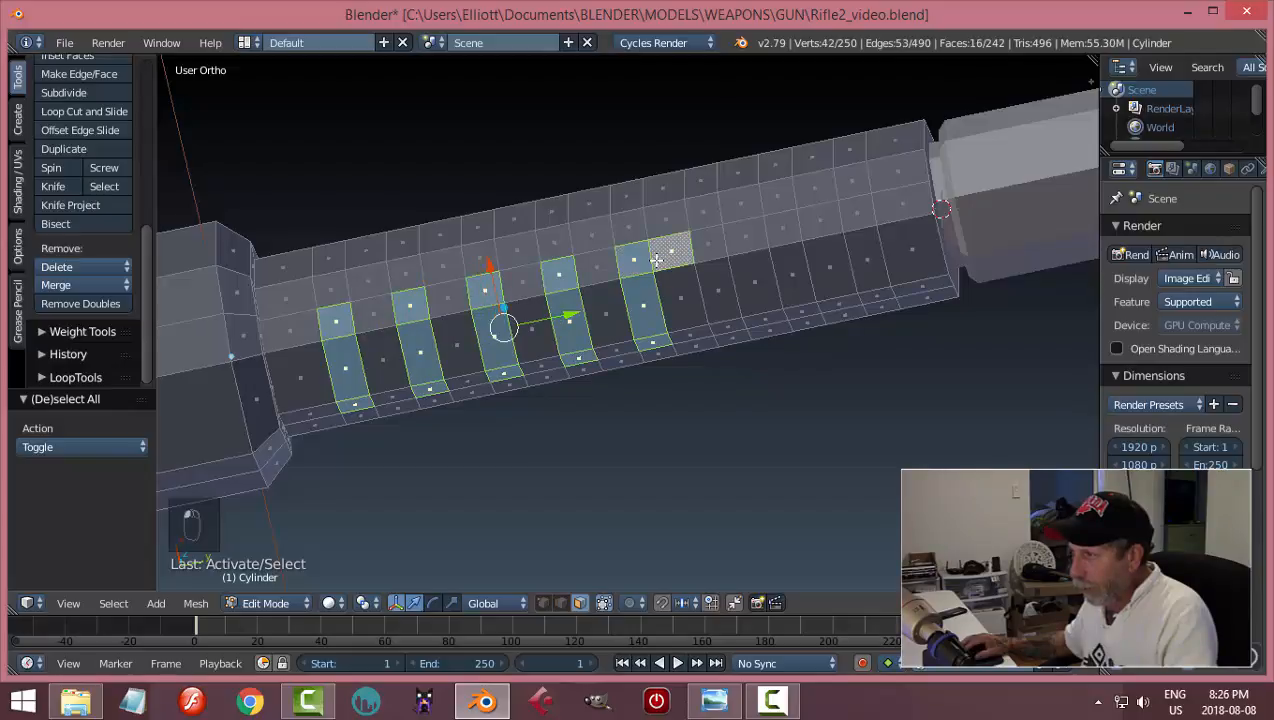
key(ctrl+z)
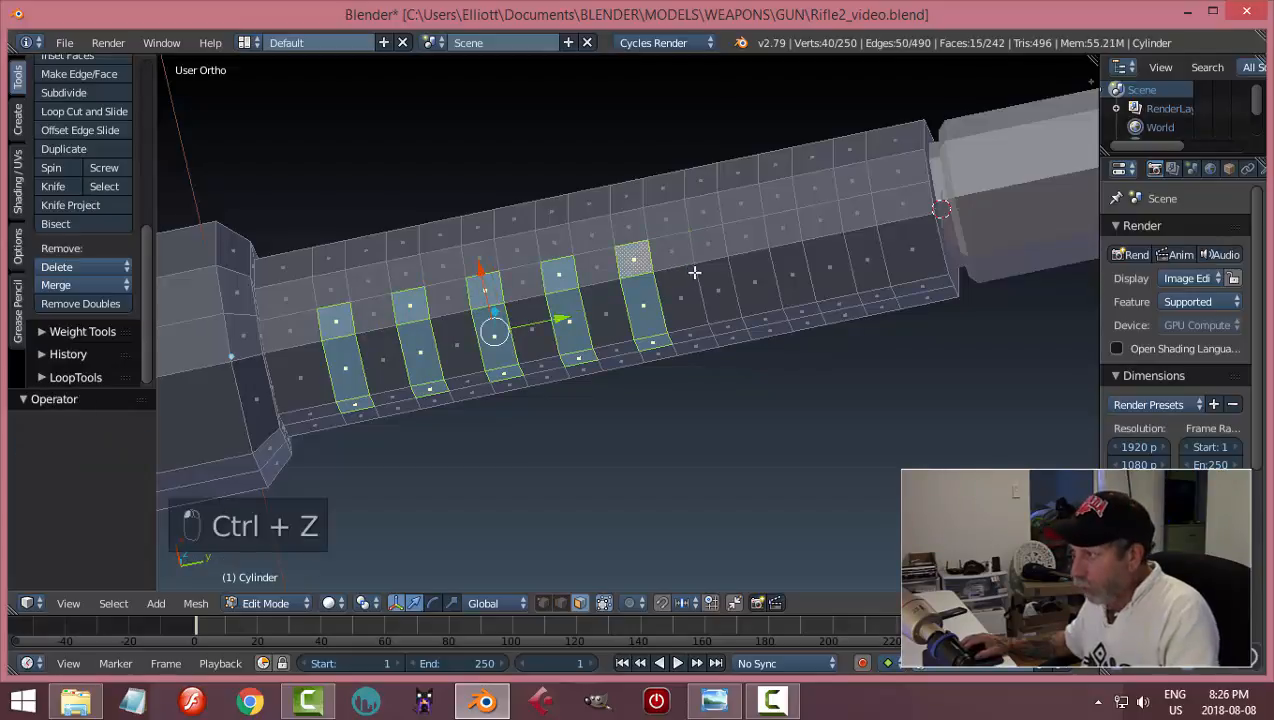
shift+right_click(730, 328)
shift+right_click(716, 288)
shift+right_click(706, 243)
- Add the seventh and eighth alternate three-face strips toward the handguard's barrel end to the selection
shift+right_click(780, 229)
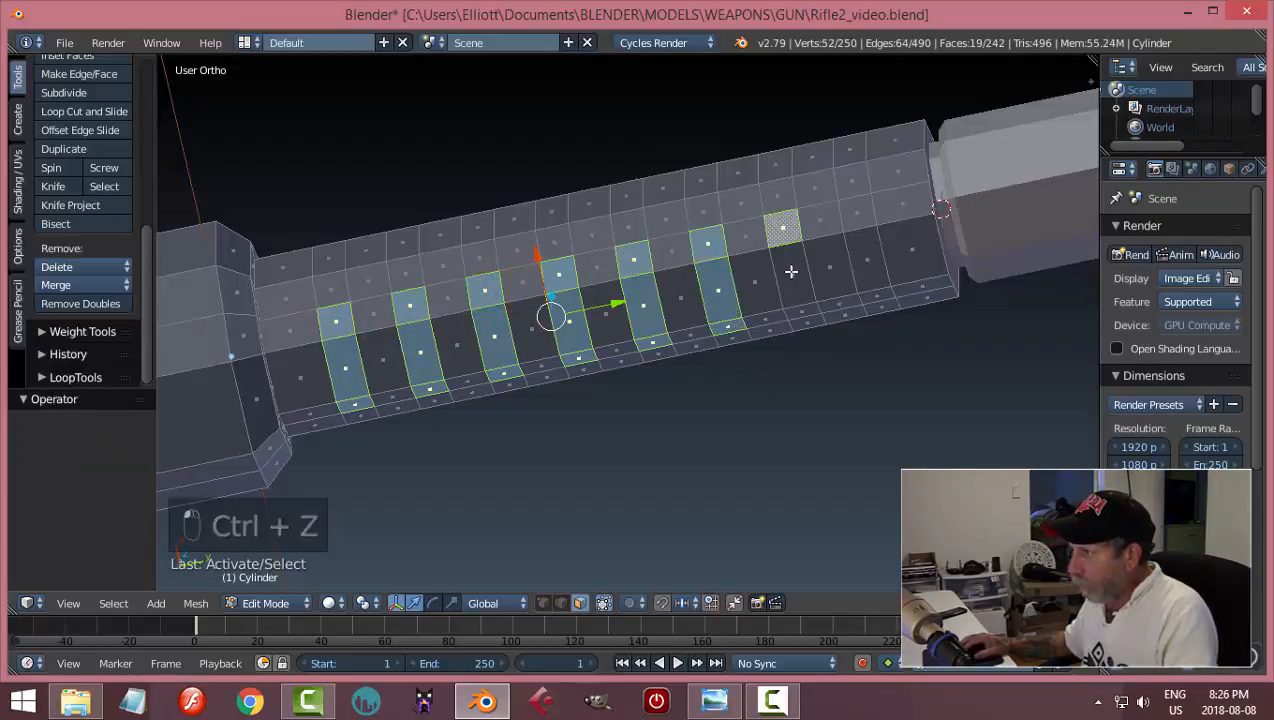
shift+right_click(791, 272)
shift+right_click(802, 311)
shift+right_click(872, 298)
shift+right_click(867, 262)
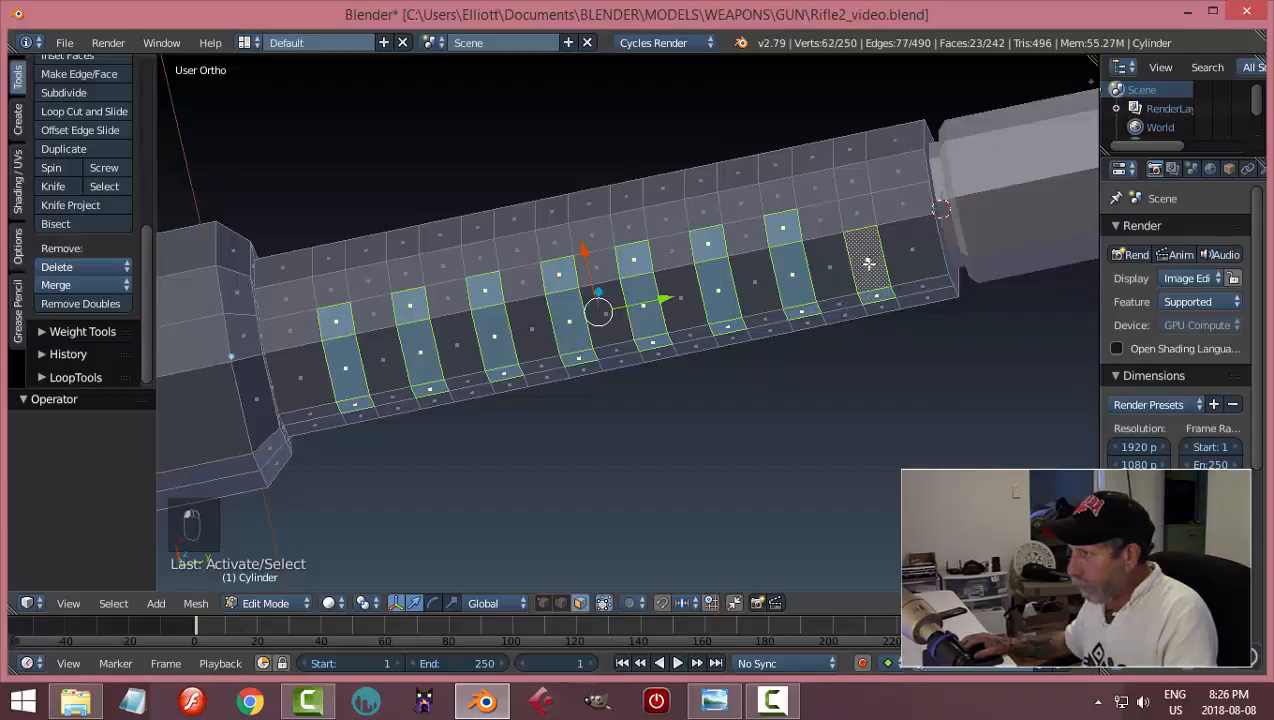
shift+right_click(858, 213)
- Extrude the eight selected strips in place and sink them inward with Shrink/Fatten at an offset of 0.037
scroll(695, 280, down, 3)
middle_drag(691, 276, 662, 427)
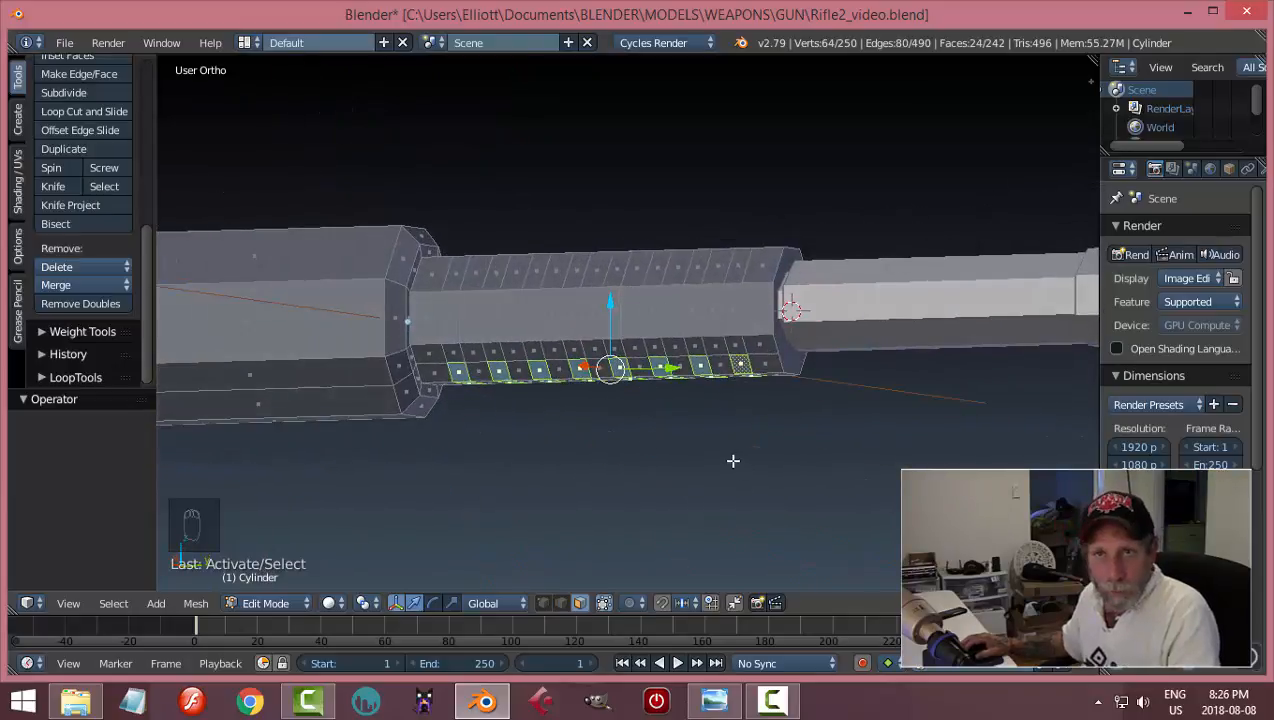
middle_drag(623, 456, 615, 413)
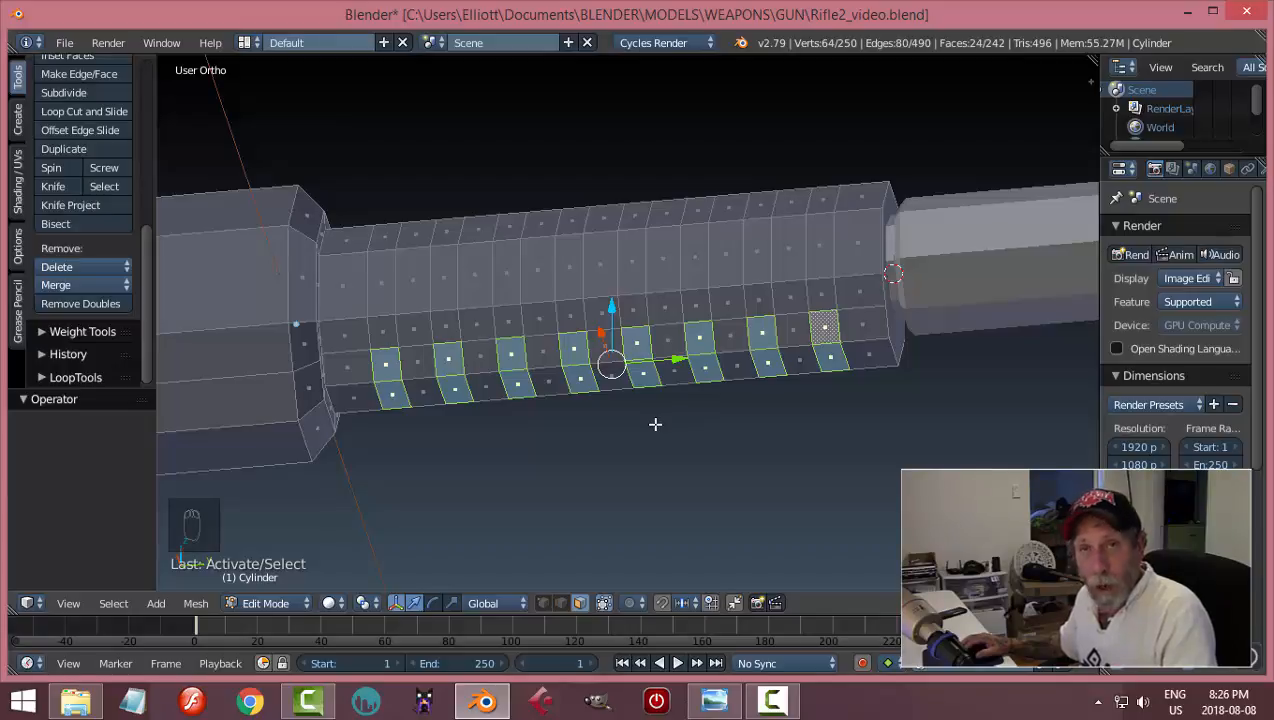
middle_drag(640, 427, 642, 466)
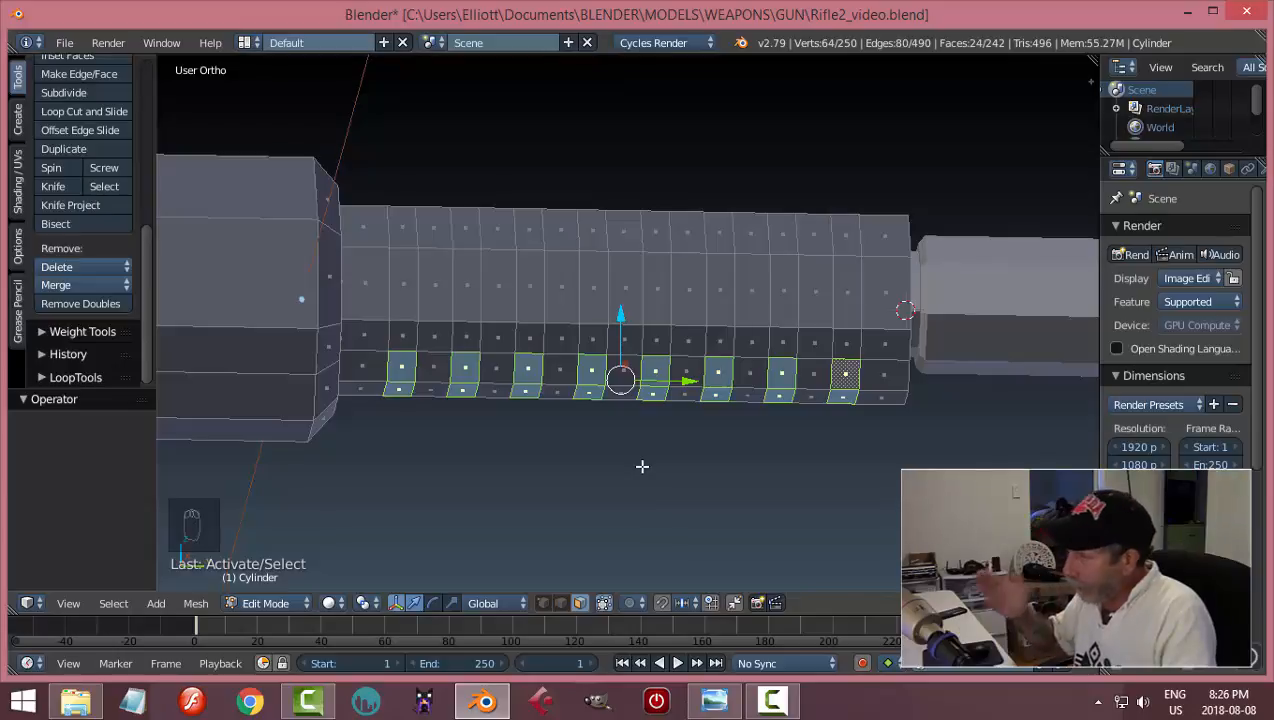
middle_drag(705, 464, 616, 505)
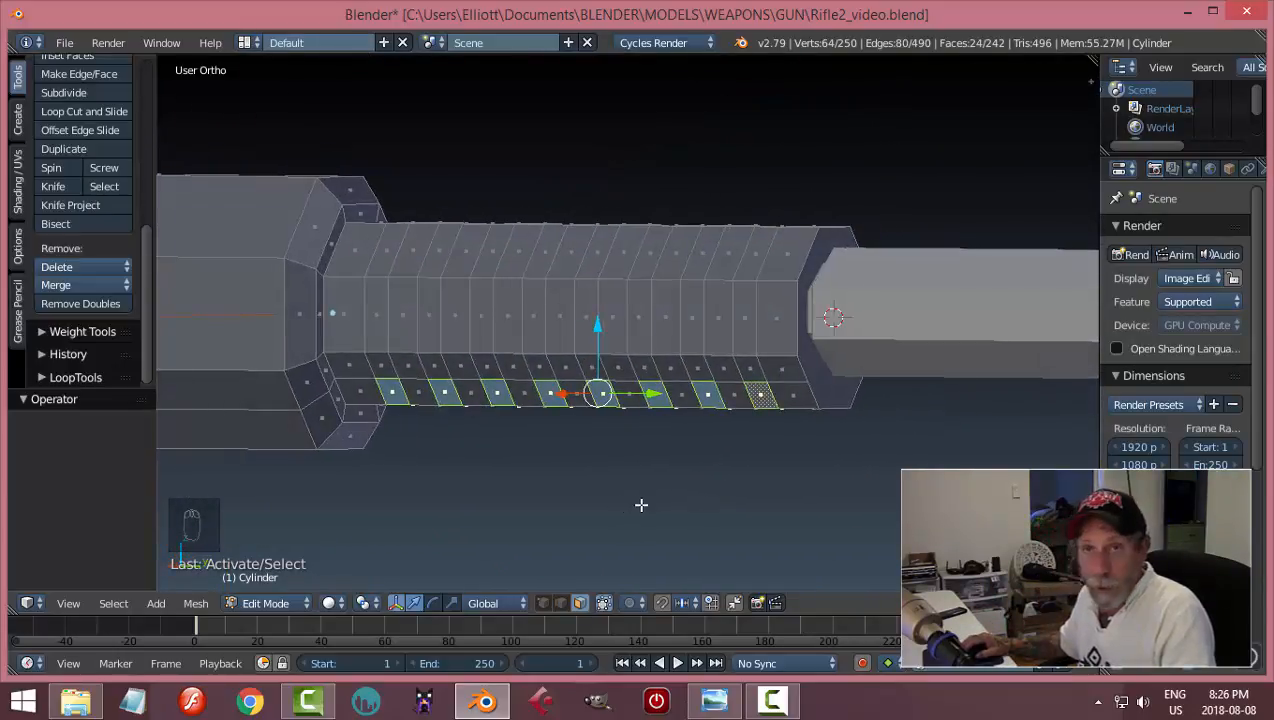
key(e)
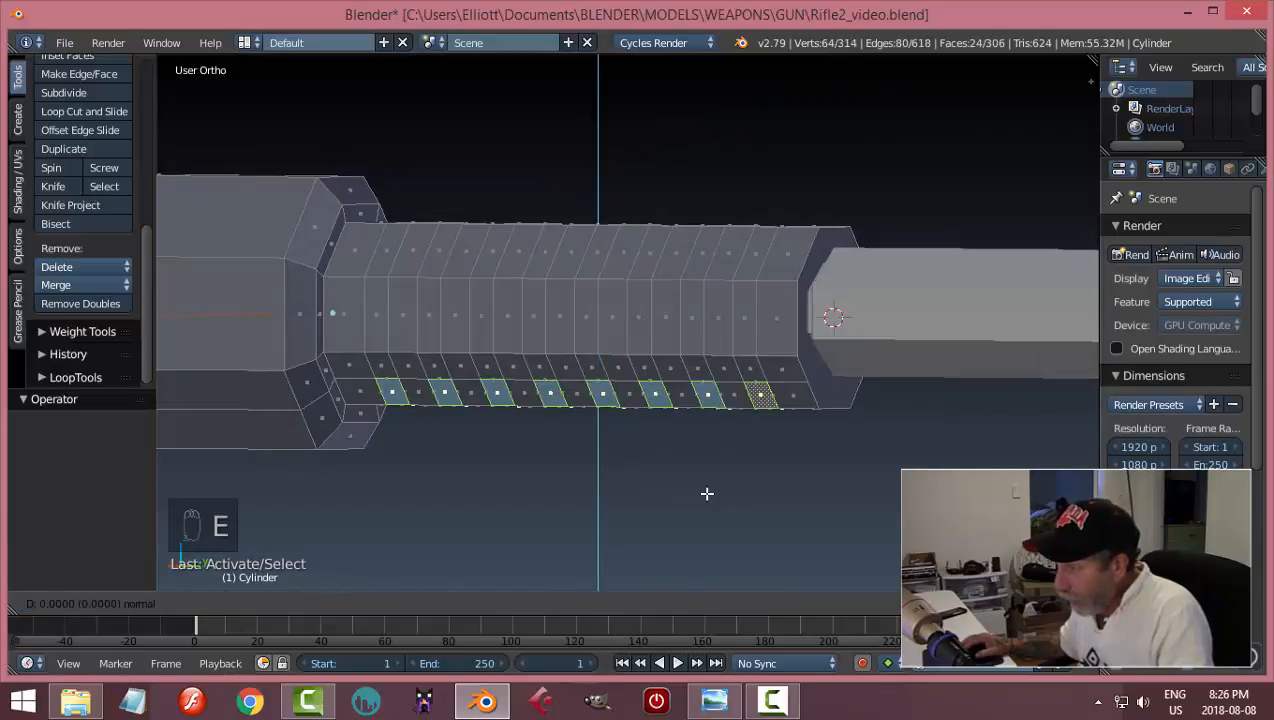
right_click(707, 493)
scroll(711, 493, up, 1)
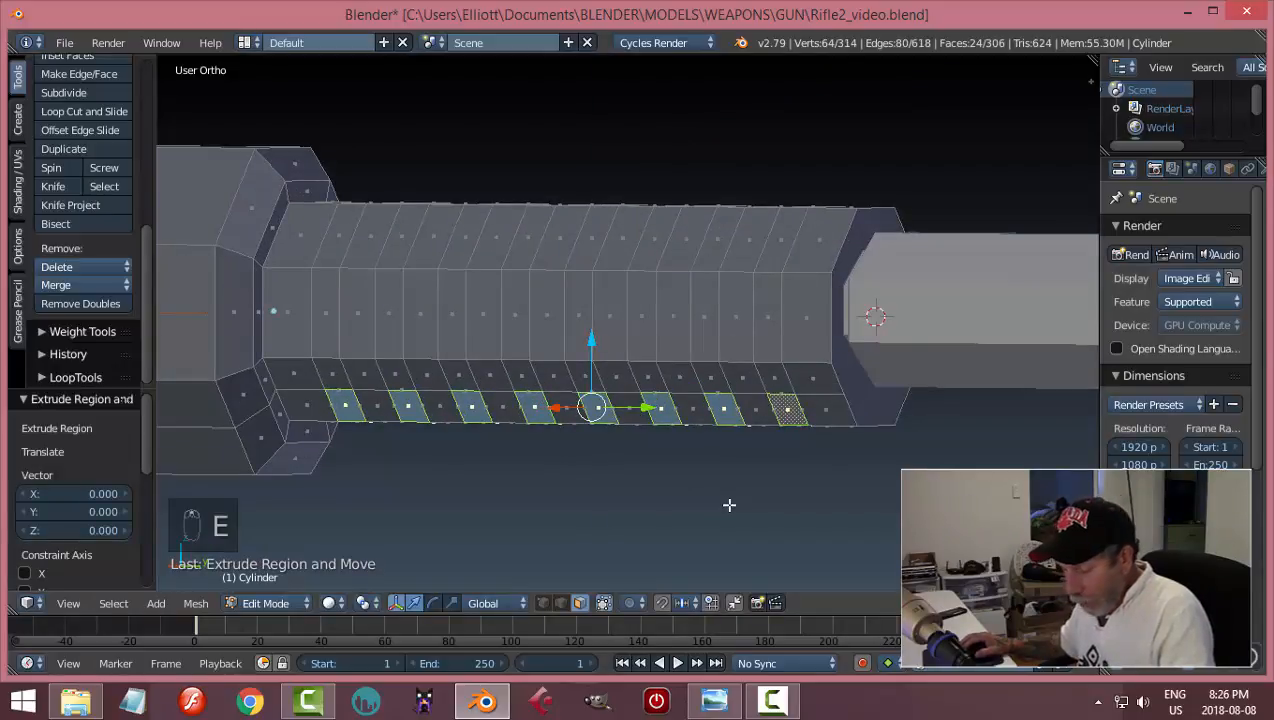
key(alt+s)
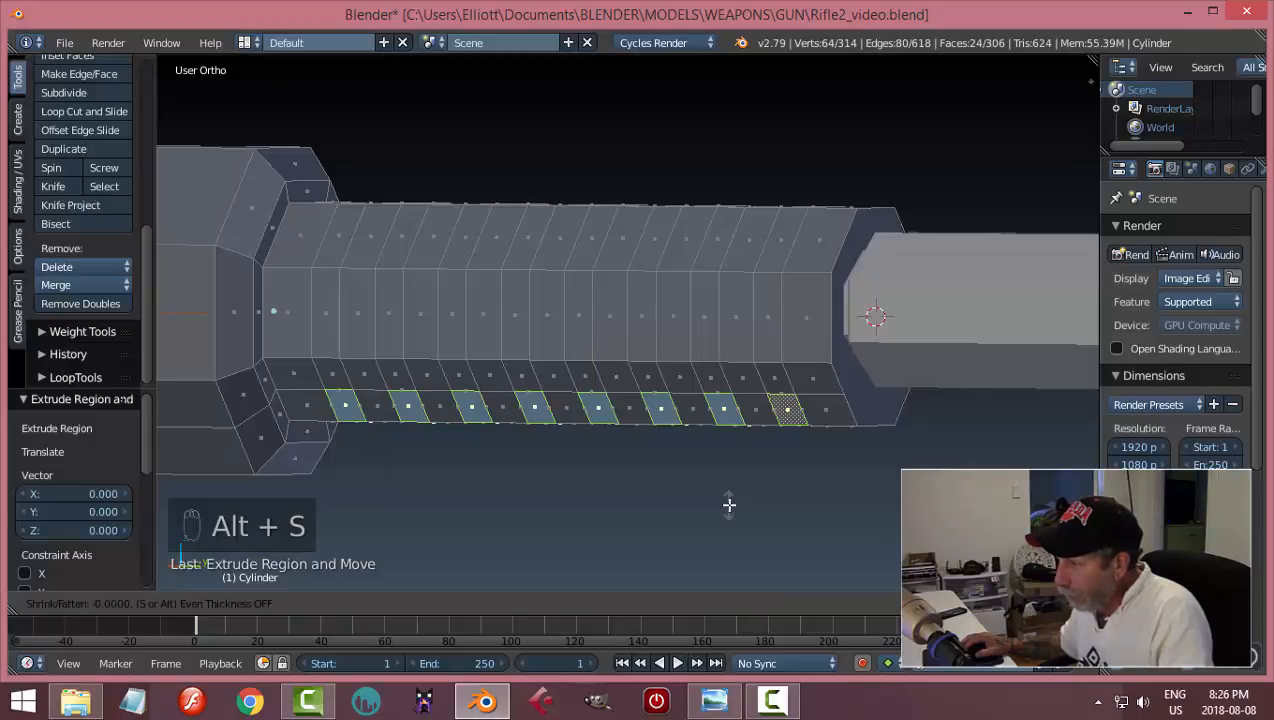
click(729, 499)
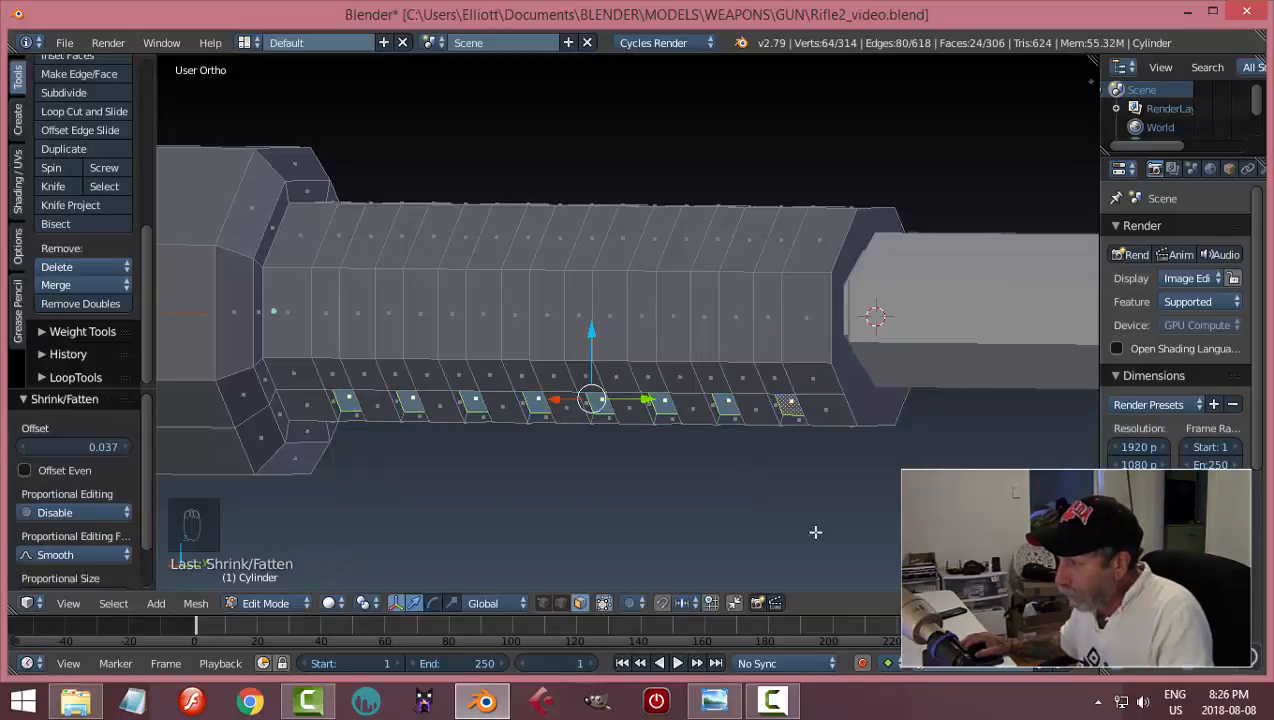
- Check the recessed notches in Object Mode, return to Edit Mode with the handguard's underside in view, and clear the selection
middle_drag(729, 499, 711, 401)
key(Tab)
click(679, 531)
key(Tab)
click(832, 396)
middle_drag(832, 396, 676, 414)
middle_drag(423, 455, 466, 451)
key(a)
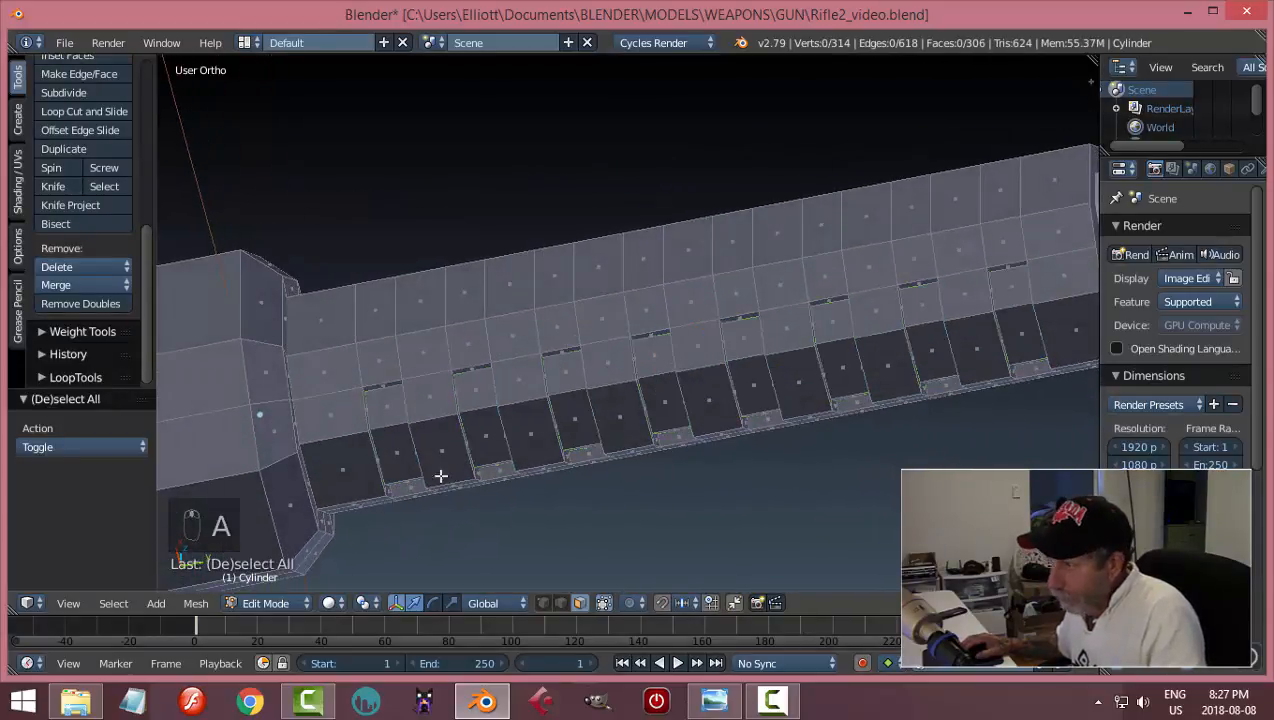
- Select the three recessed floor faces in each of the first two notches at the handguard's receiver end
right_click(384, 403)
shift+right_click(393, 447)
middle_drag(464, 501, 432, 520)
shift+right_click(432, 441)
shift+right_click(515, 411)
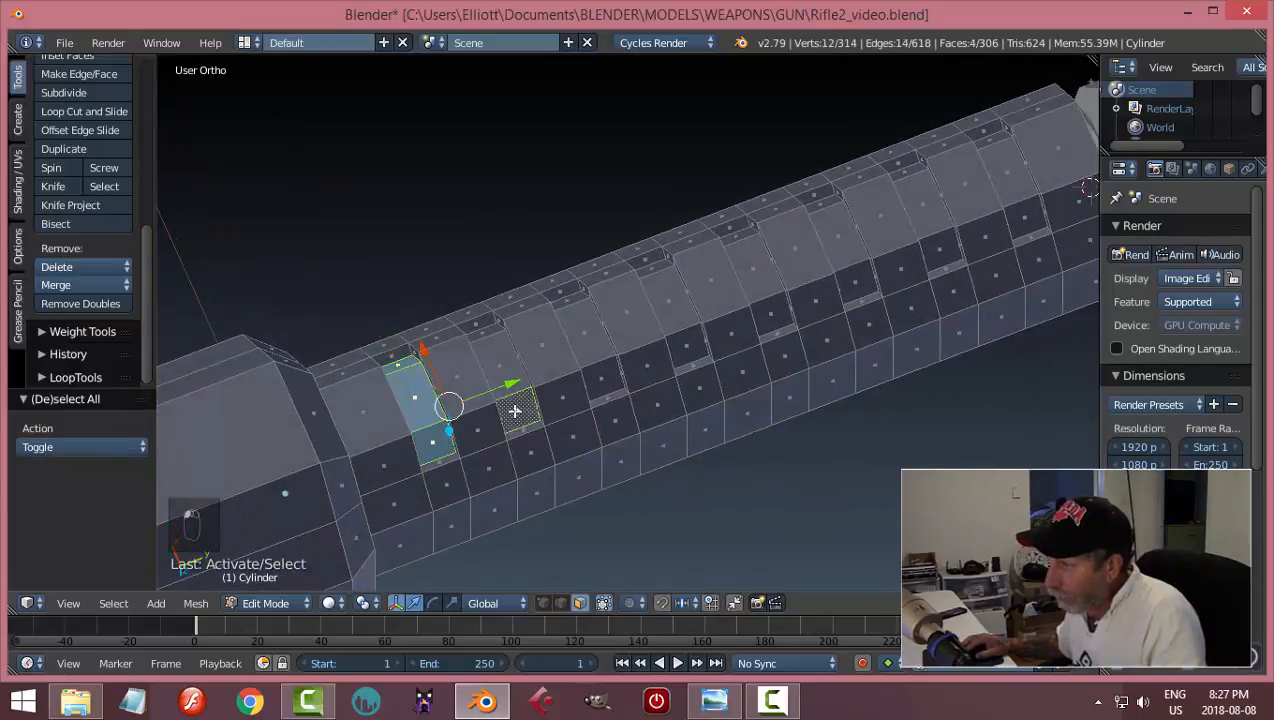
shift+right_click(492, 354)
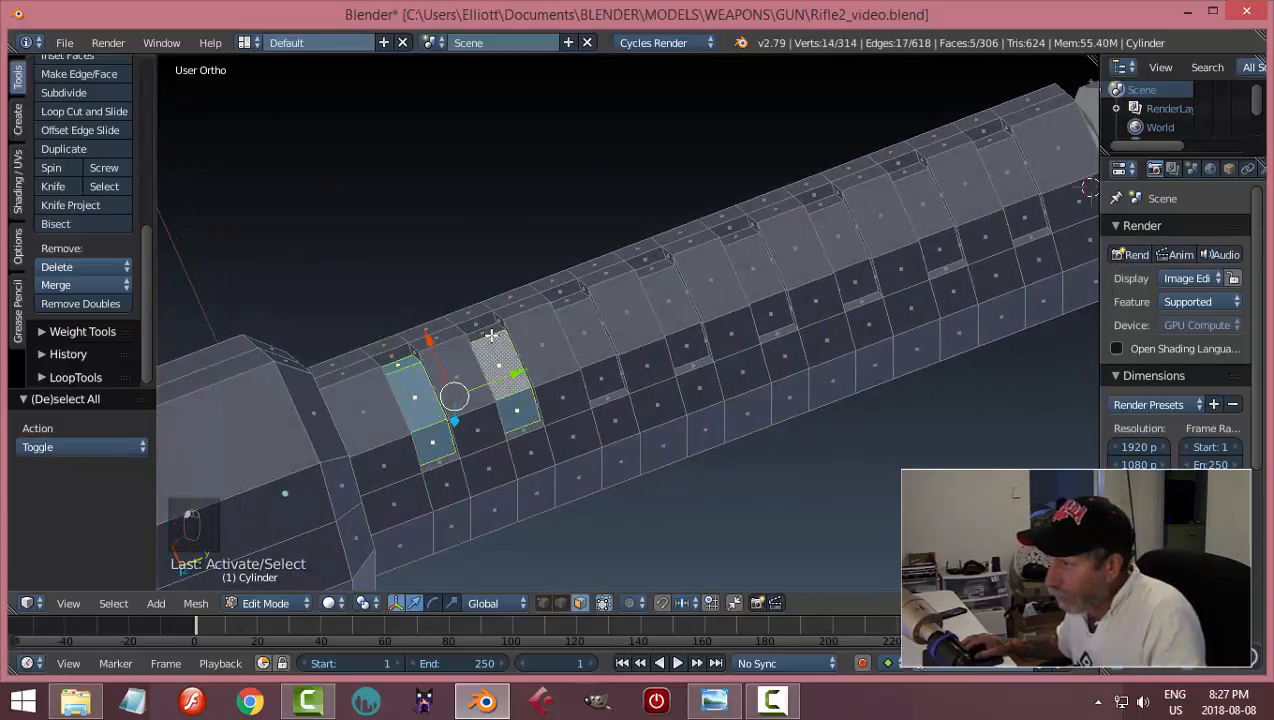
shift+right_click(493, 332)
- Add the three floor faces of both the third and fourth notches to the selection
middle_drag(593, 369, 560, 342)
shift+right_click(560, 342)
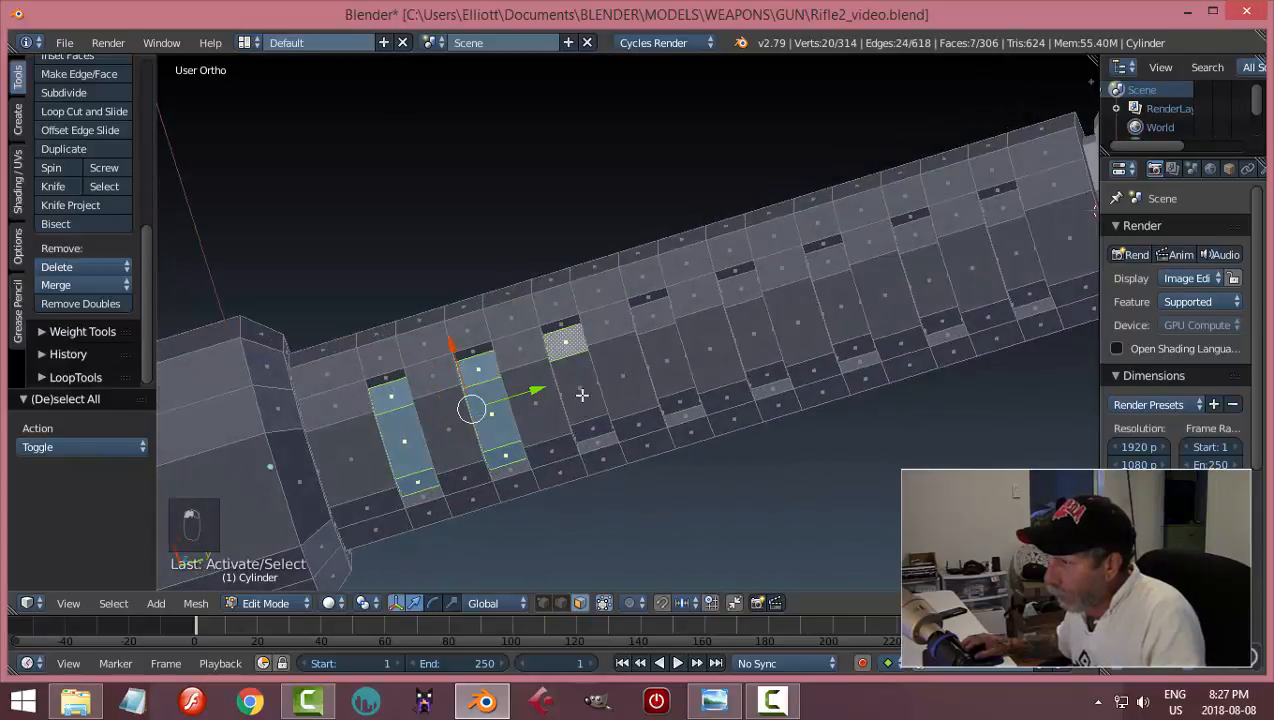
shift+right_click(582, 395)
shift+right_click(594, 432)
shift+right_click(681, 401)
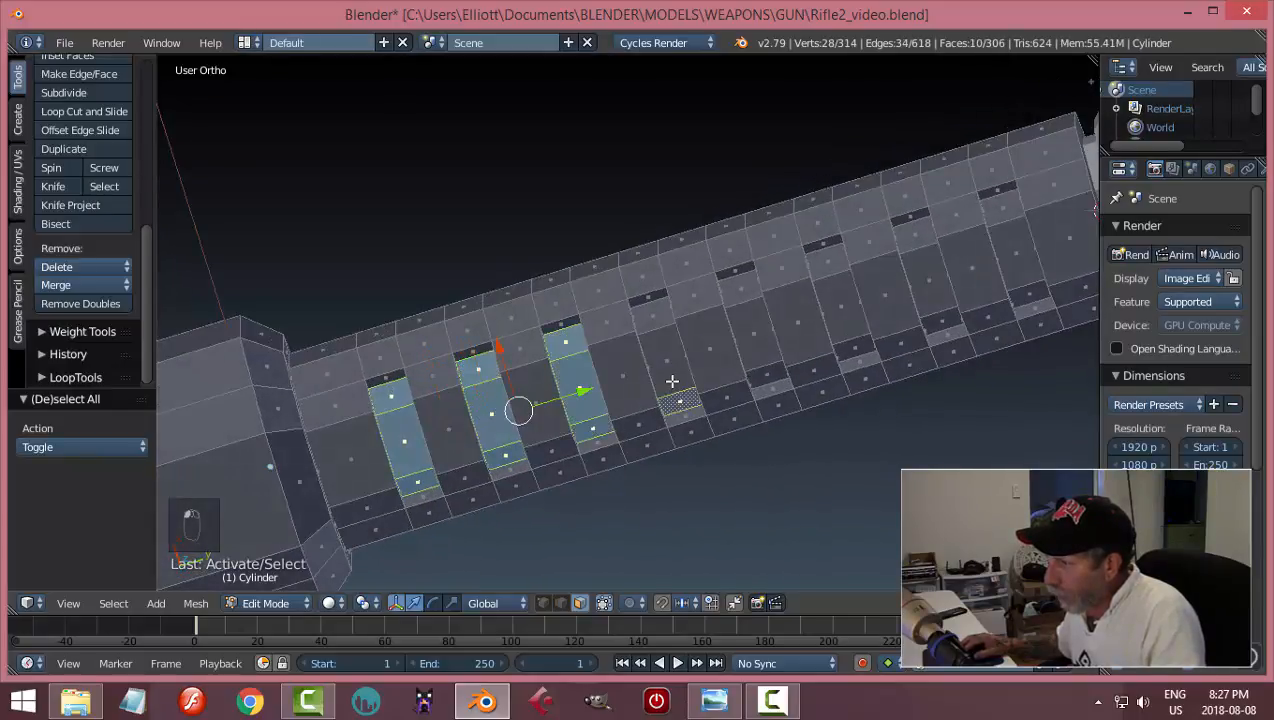
shift+right_click(672, 381)
shift+right_click(651, 318)
- Add the three floor faces of both the fifth and sixth notches to the selection
shift+right_click(745, 288)
shift+right_click(751, 333)
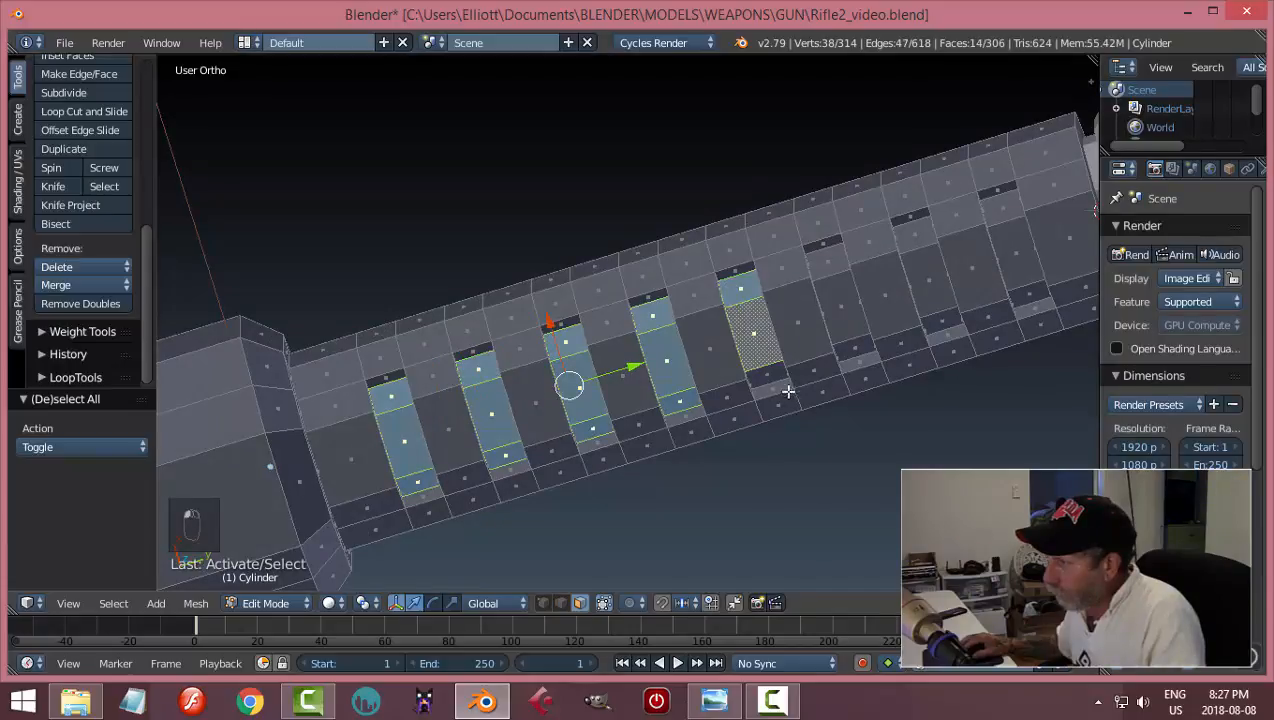
shift+right_click(770, 370)
shift+right_click(856, 347)
shift+right_click(838, 303)
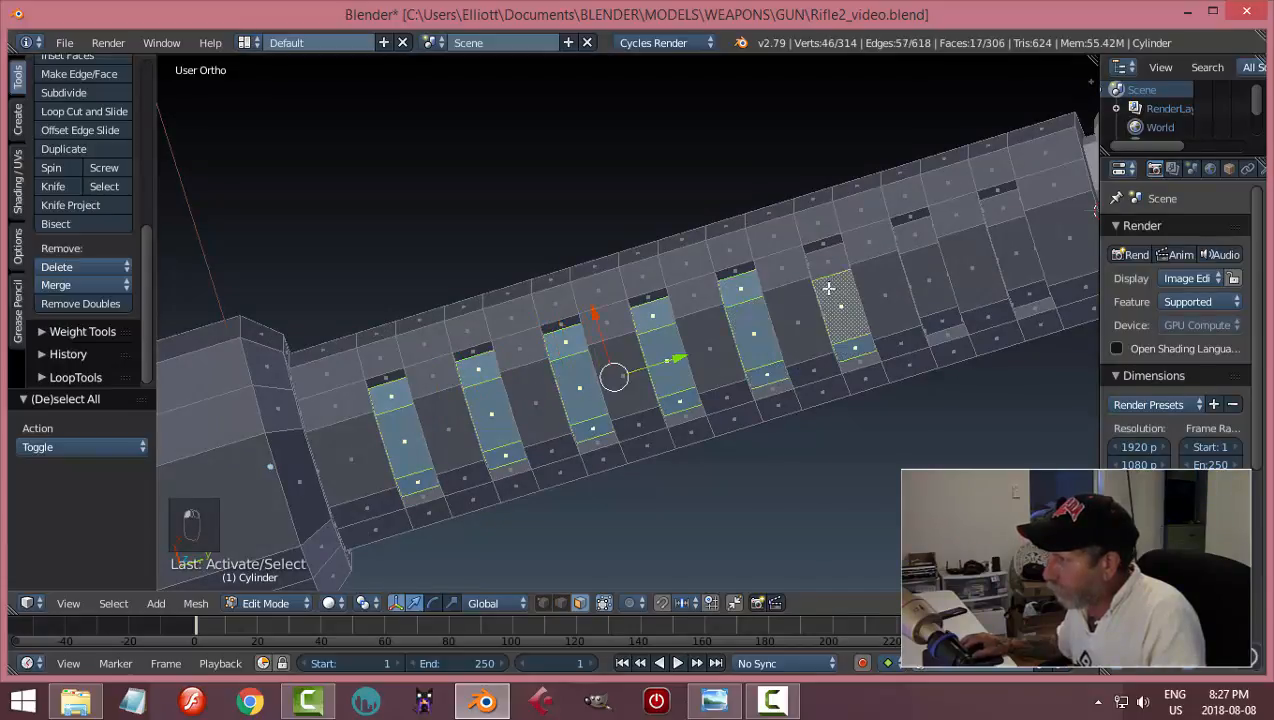
shift+right_click(827, 264)
- Complete the floor selection with the three recessed faces in each of the last two notches near the barrel
shift+right_click(910, 245)
shift+right_click(930, 289)
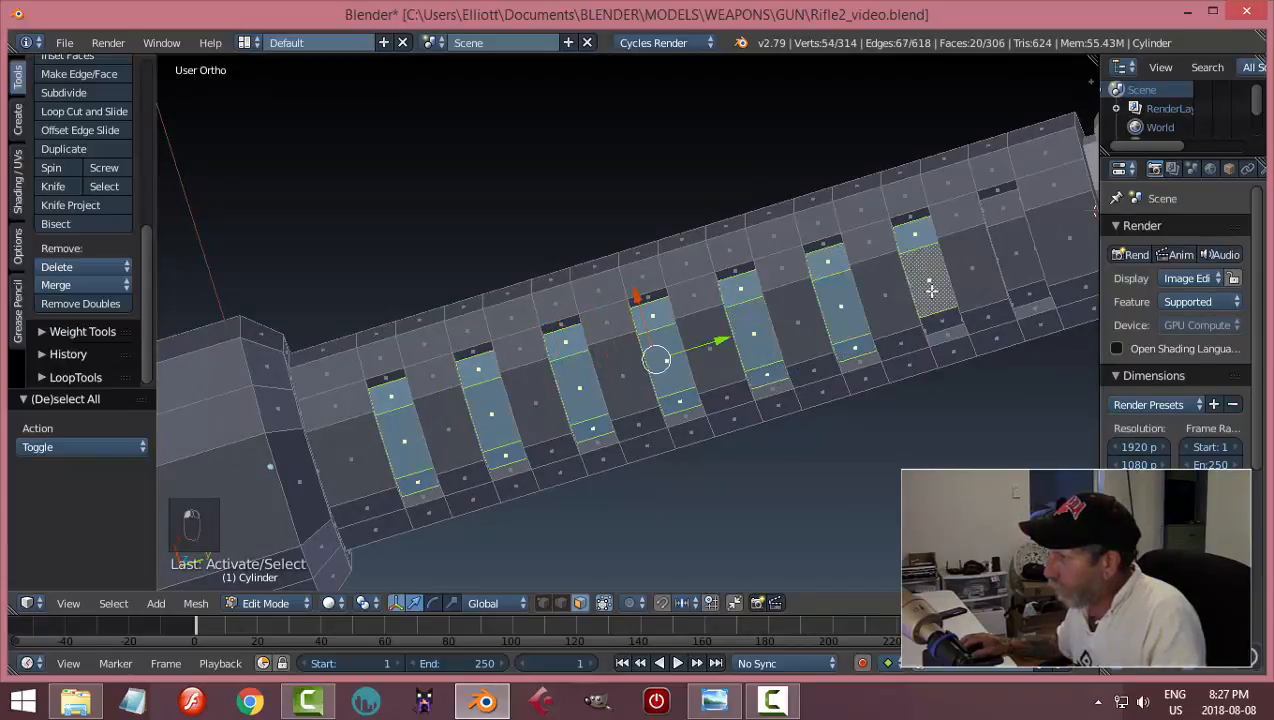
shift+right_click(936, 322)
shift+right_click(1024, 298)
shift+right_click(1017, 262)
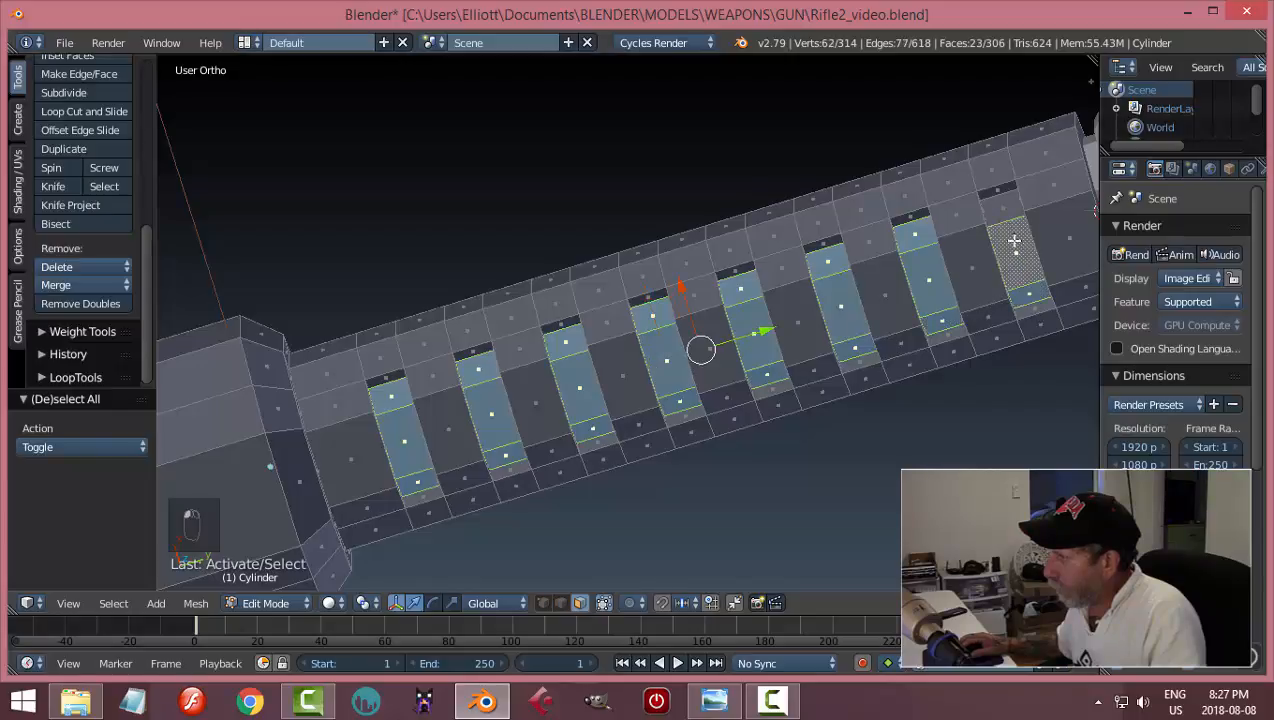
shift+right_click(998, 210)
- Examine the selected notch floors and their side walls up close from several angles along the handguard's underside
middle_drag(998, 210, 643, 452)
scroll(643, 452, up, 6)
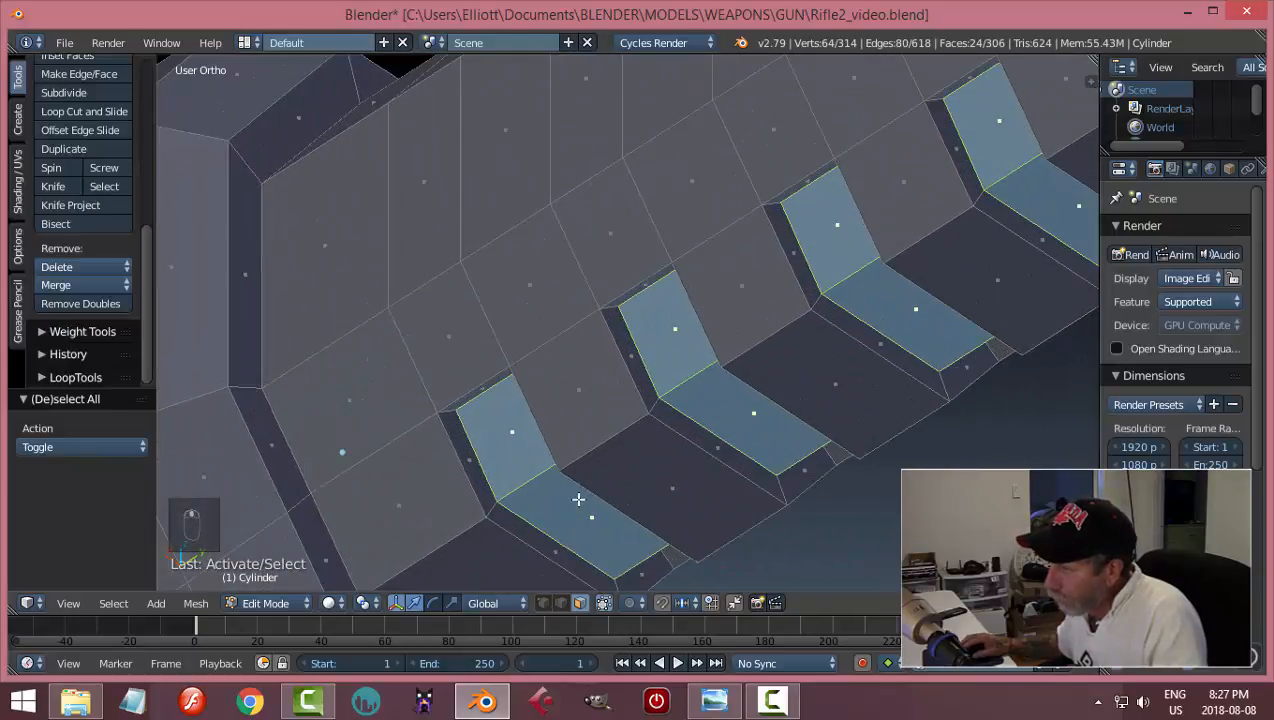
middle_drag(636, 360, 551, 359)
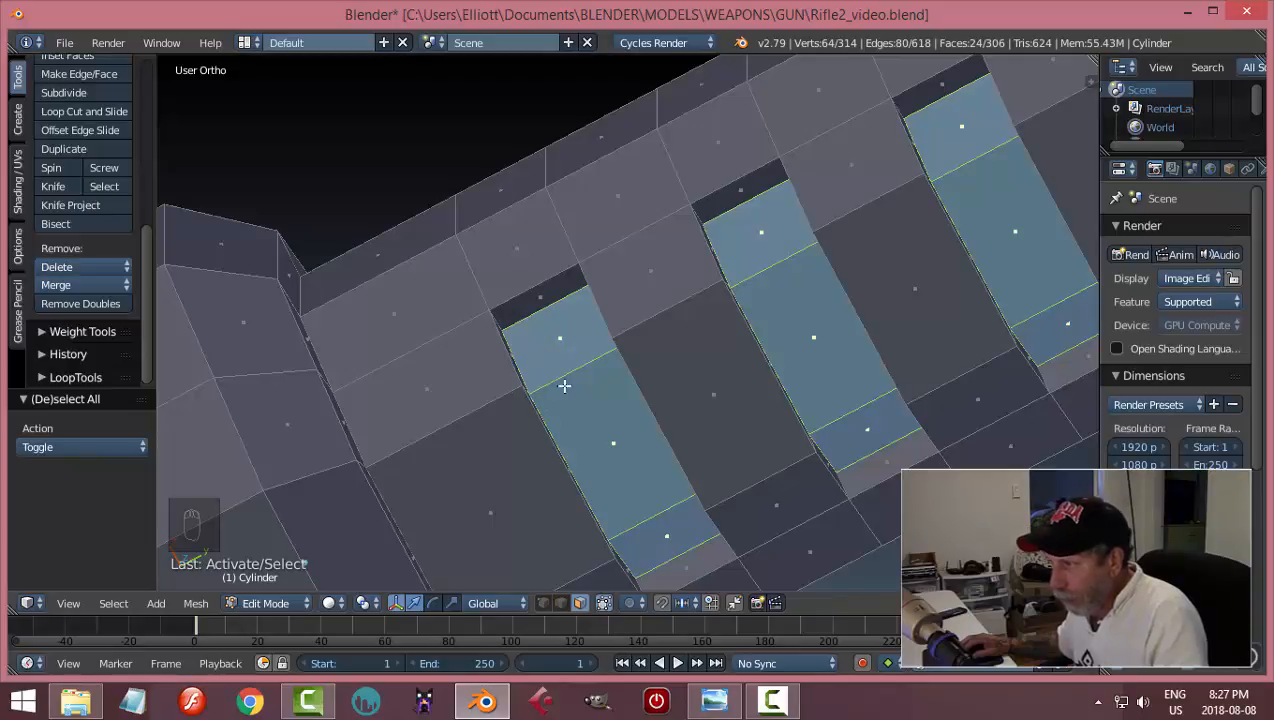
middle_drag(610, 388, 623, 444)
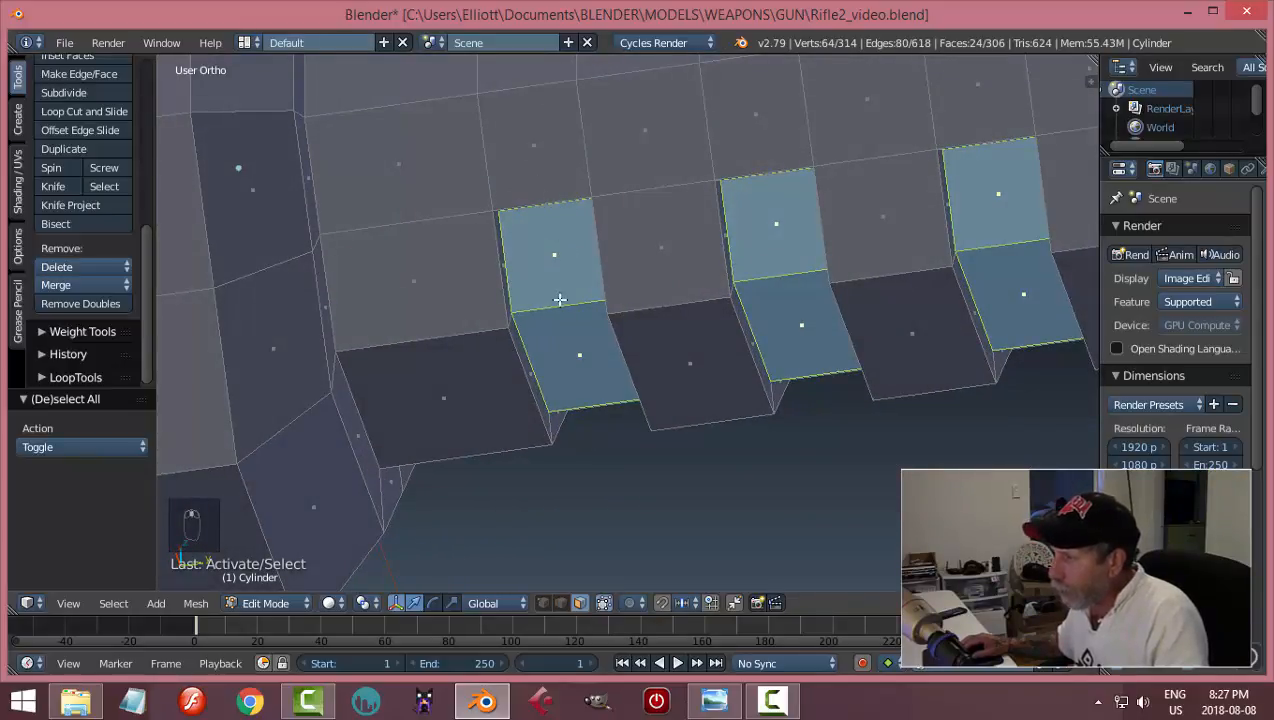
middle_drag(560, 299, 558, 236)
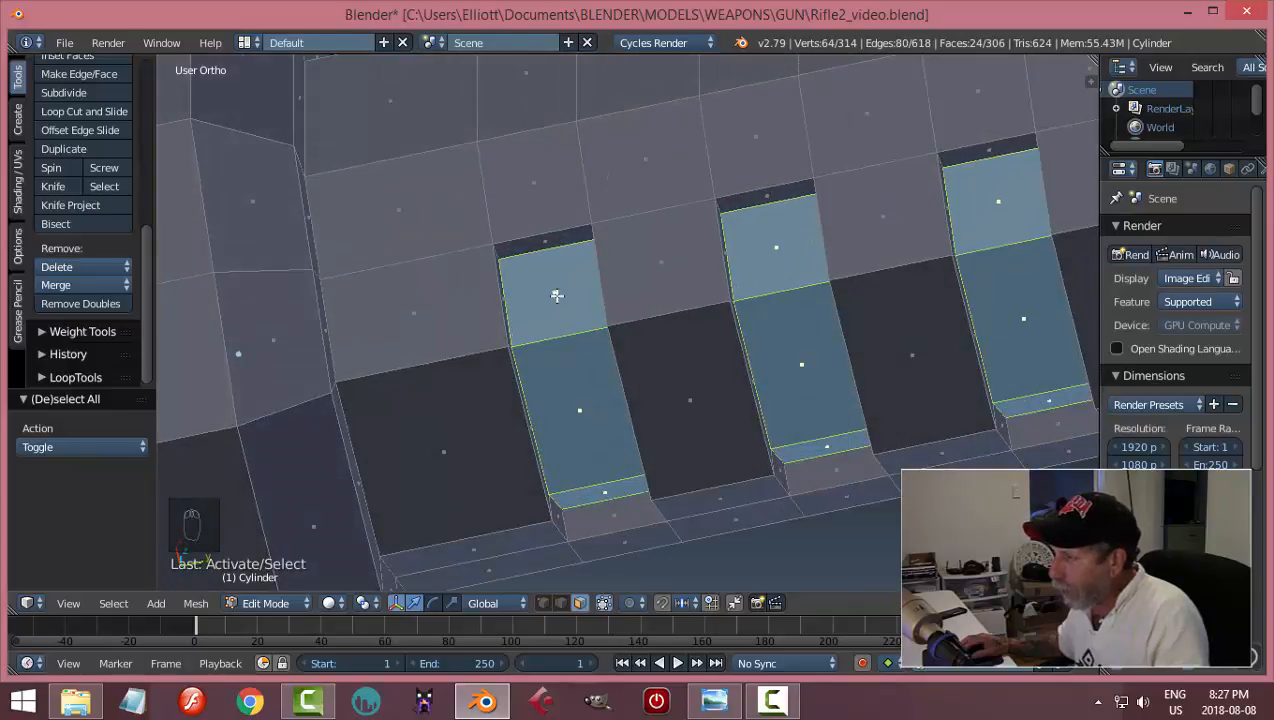
middle_drag(557, 296, 634, 380)
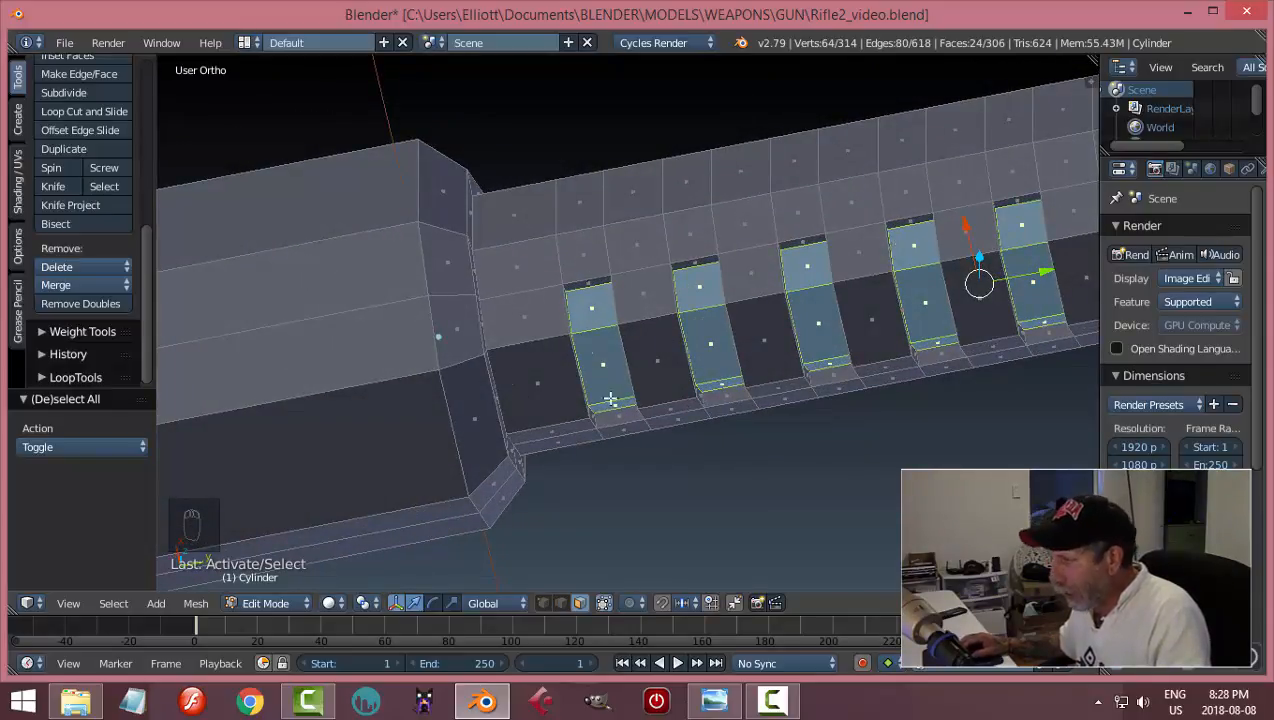
scroll(722, 413, down, 3)
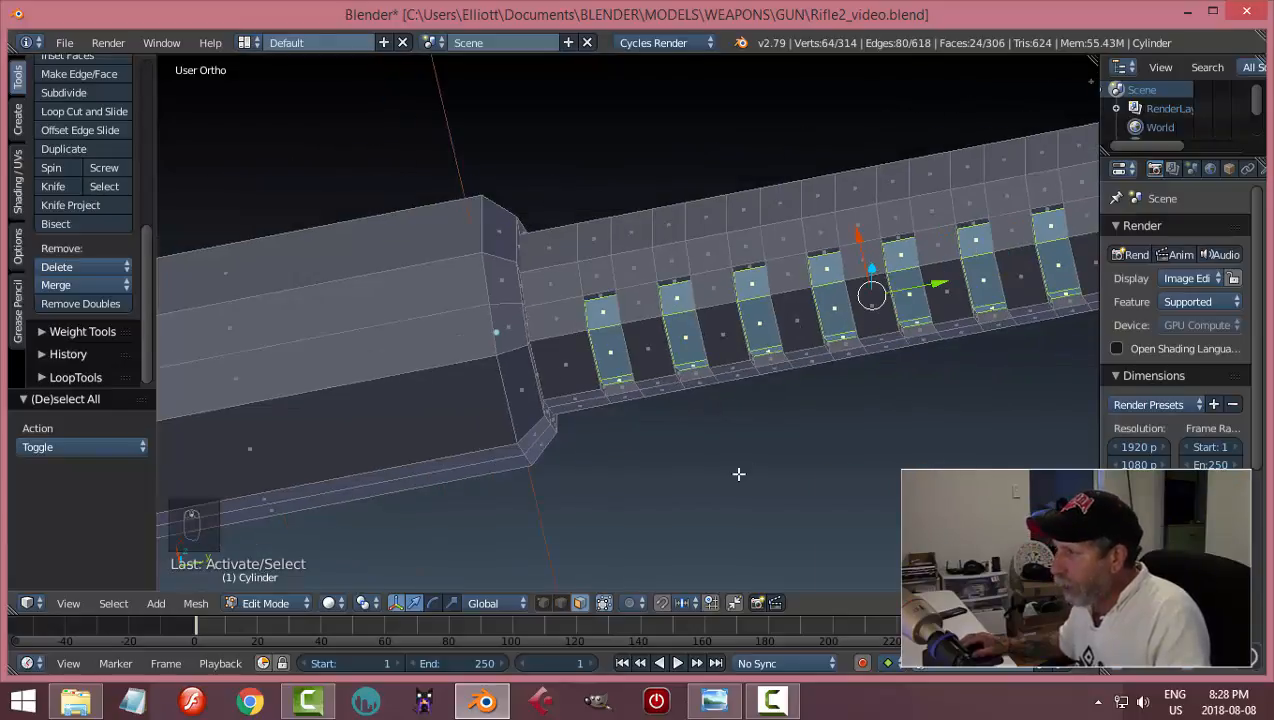
- Switch the scaling pivot for the selected notch floors to Individual Origins
middle_drag(739, 475, 389, 568)
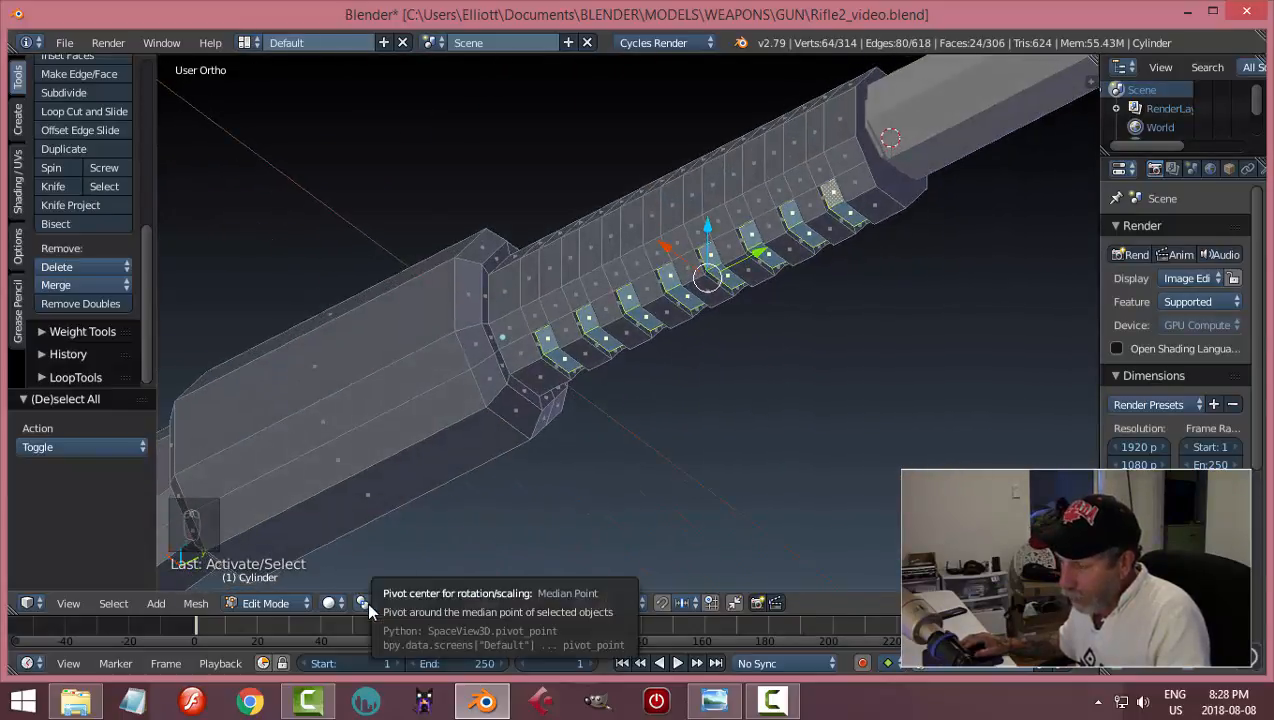
click(367, 603)
click(390, 519)
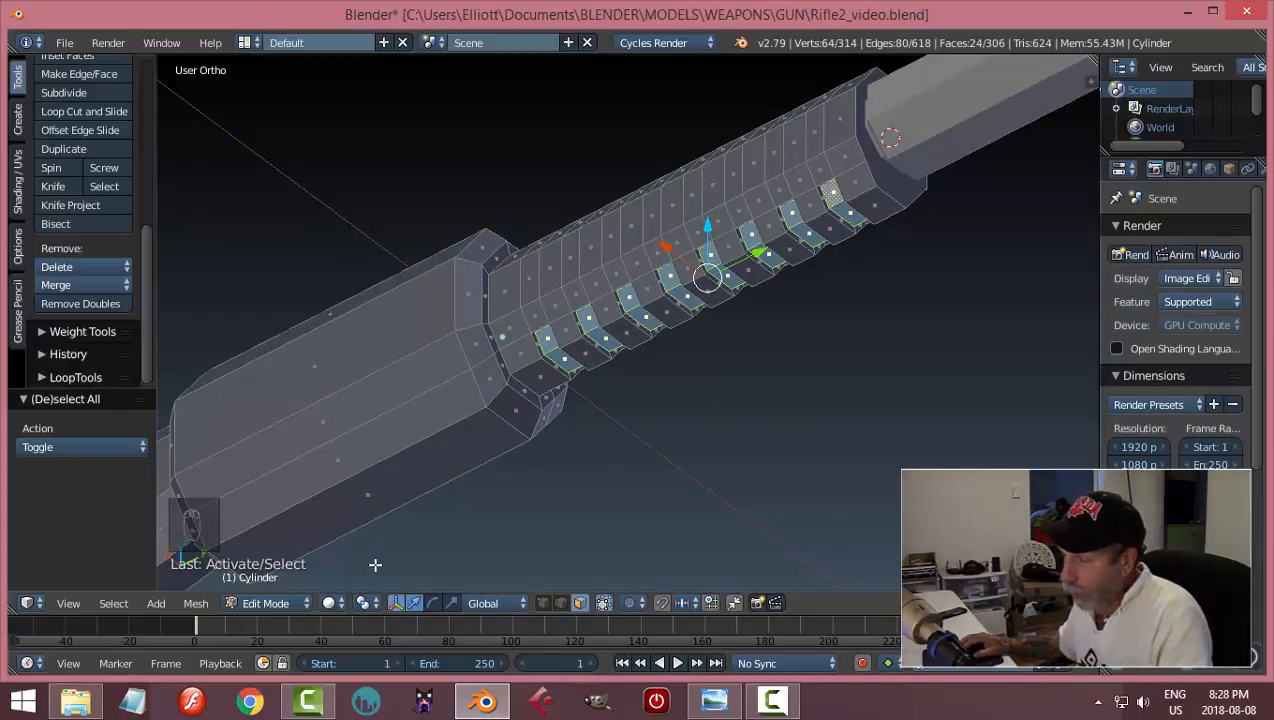
click(368, 603)
click(393, 540)
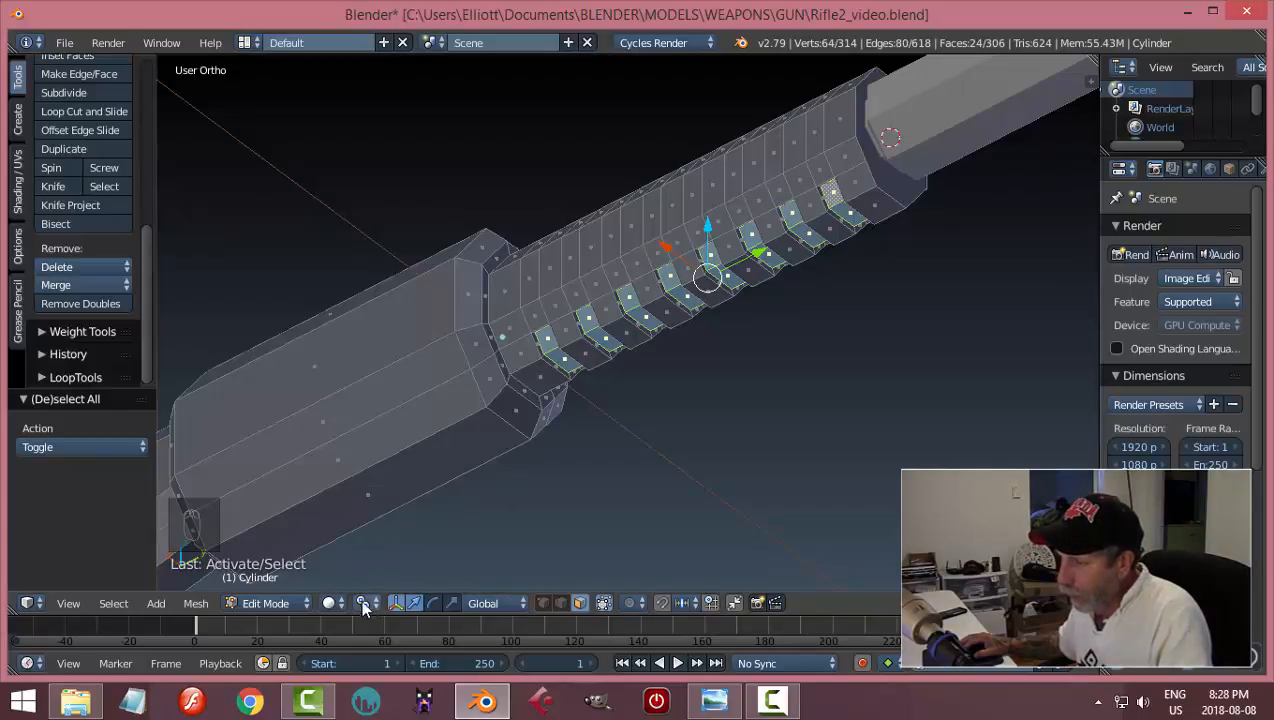
scroll(592, 455, up, 2)
middle_drag(611, 482, 617, 436)
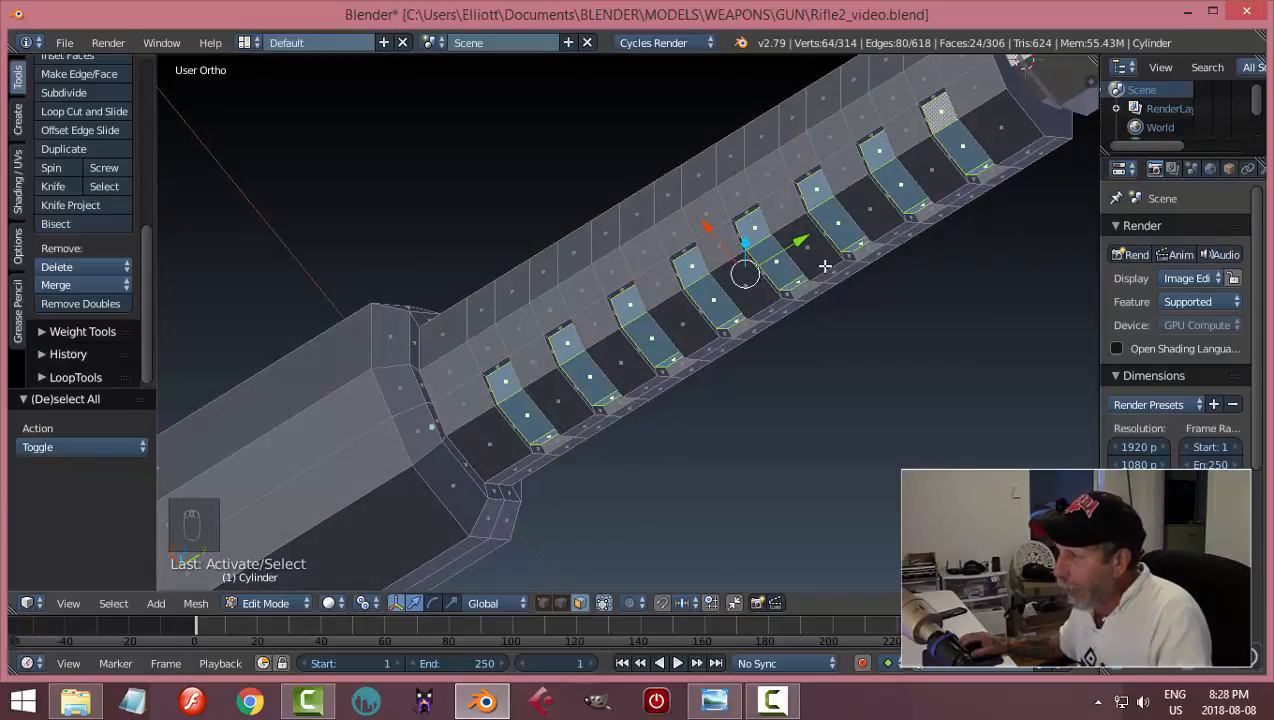
- Set the pivot to Median Point and scale the selected notch floors along X to about 0.772
click(367, 603)
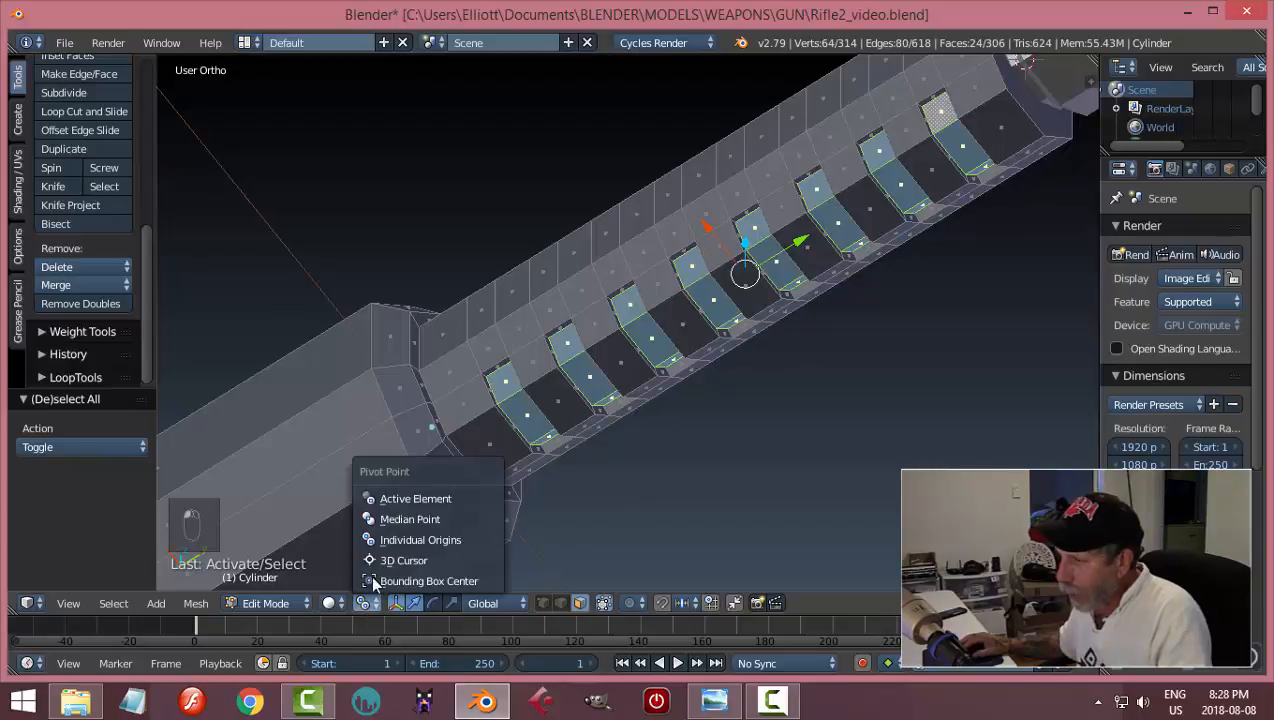
click(397, 519)
middle_drag(620, 555, 696, 481)
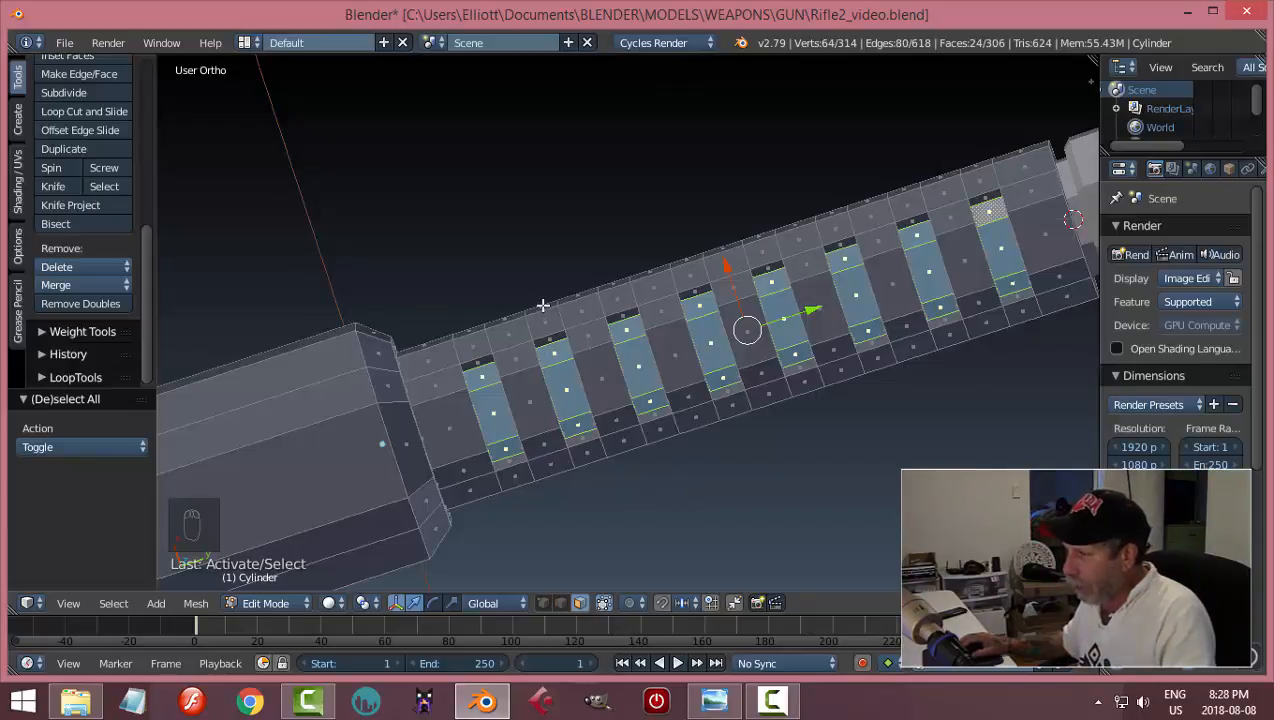
mouse_move(774, 512)
middle_down()
mouse_move(773, 464)
mouse_move(788, 513)
middle_up()
key(s)
key(x)
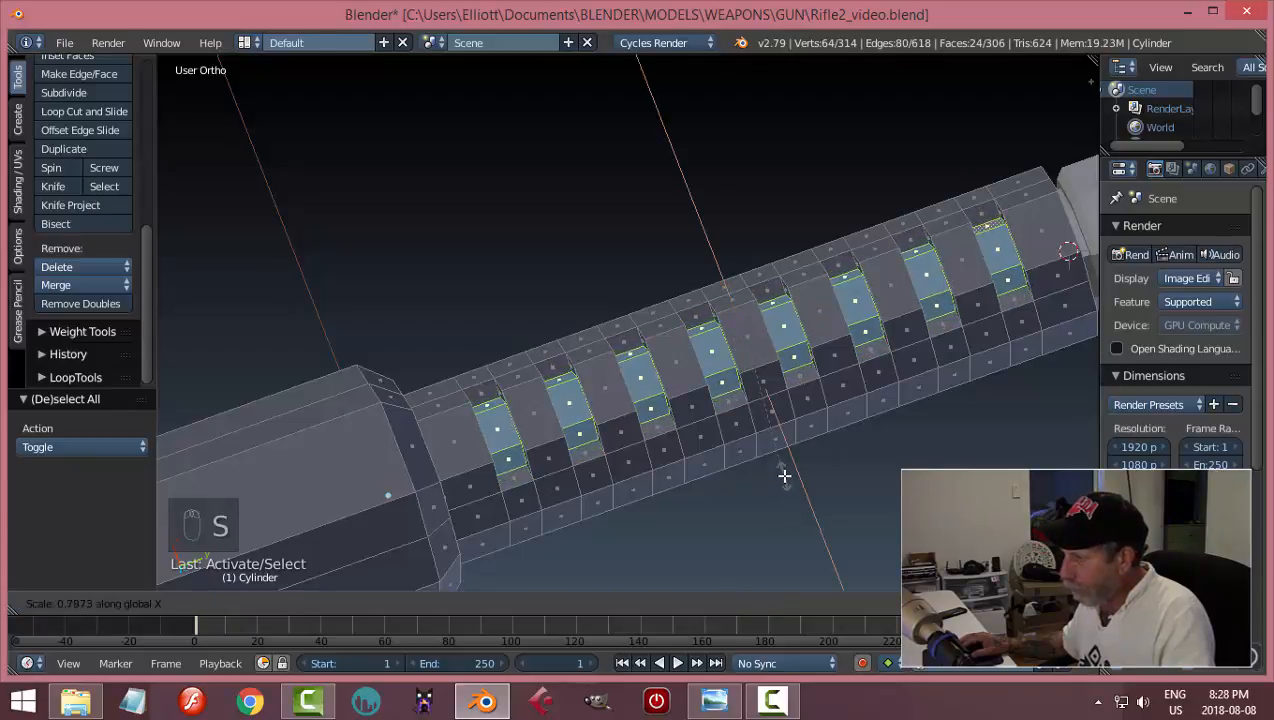
click(785, 473)
- Try to scale the notch floors along Y to about 0.693 around their shared median point, and undo the scaling
middle_drag(676, 414, 659, 545)
scroll(649, 378, up, 2)
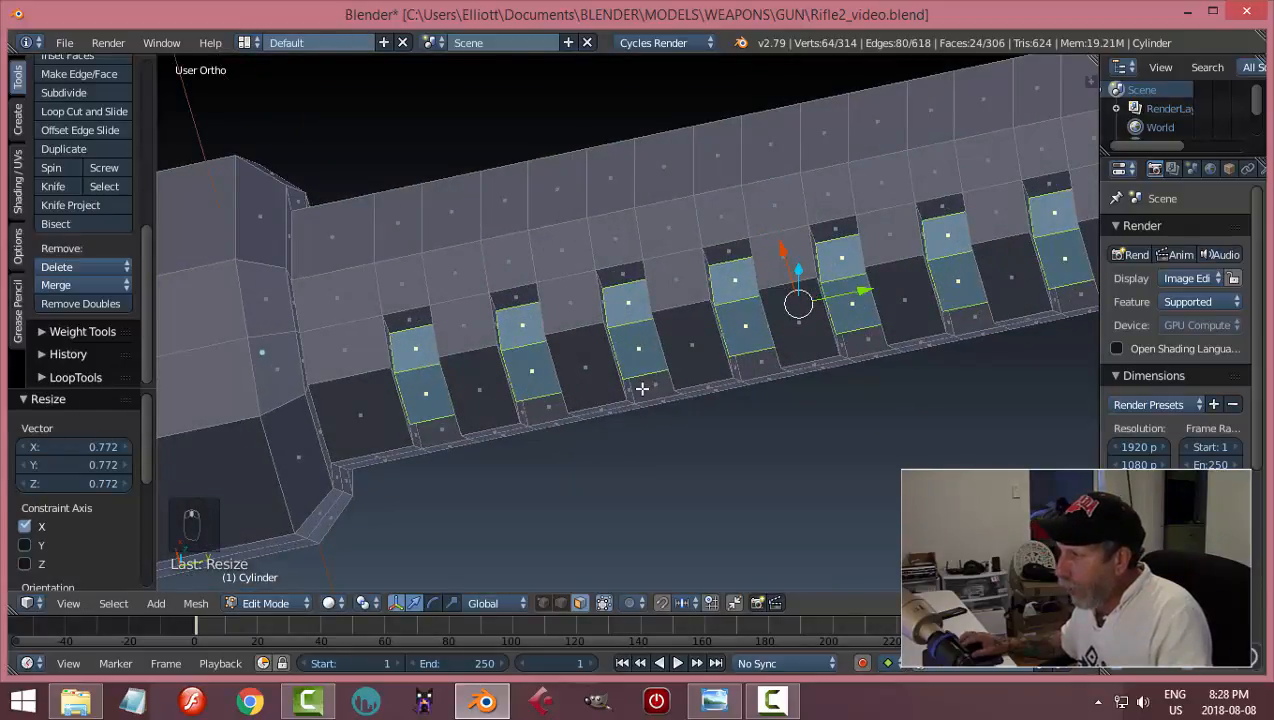
scroll(636, 370, up, 2)
middle_drag(631, 358, 813, 452)
middle_drag(629, 438, 313, 512)
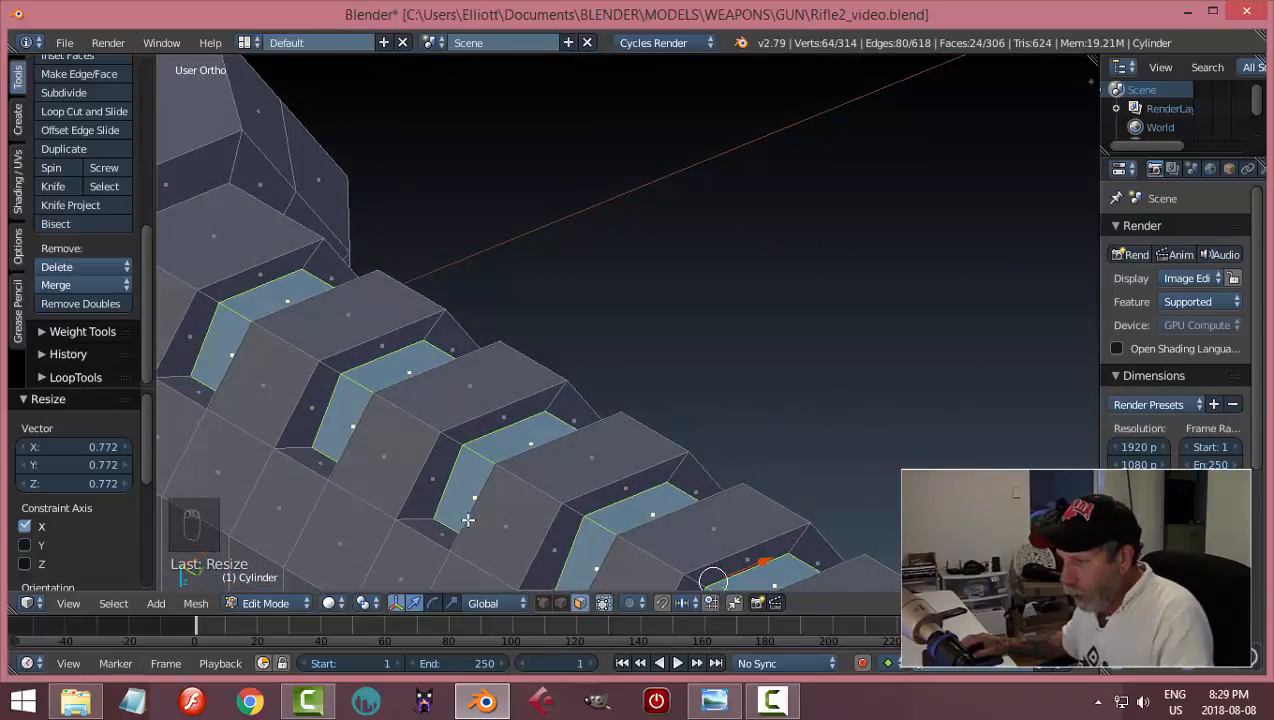
middle_drag(467, 519, 823, 511)
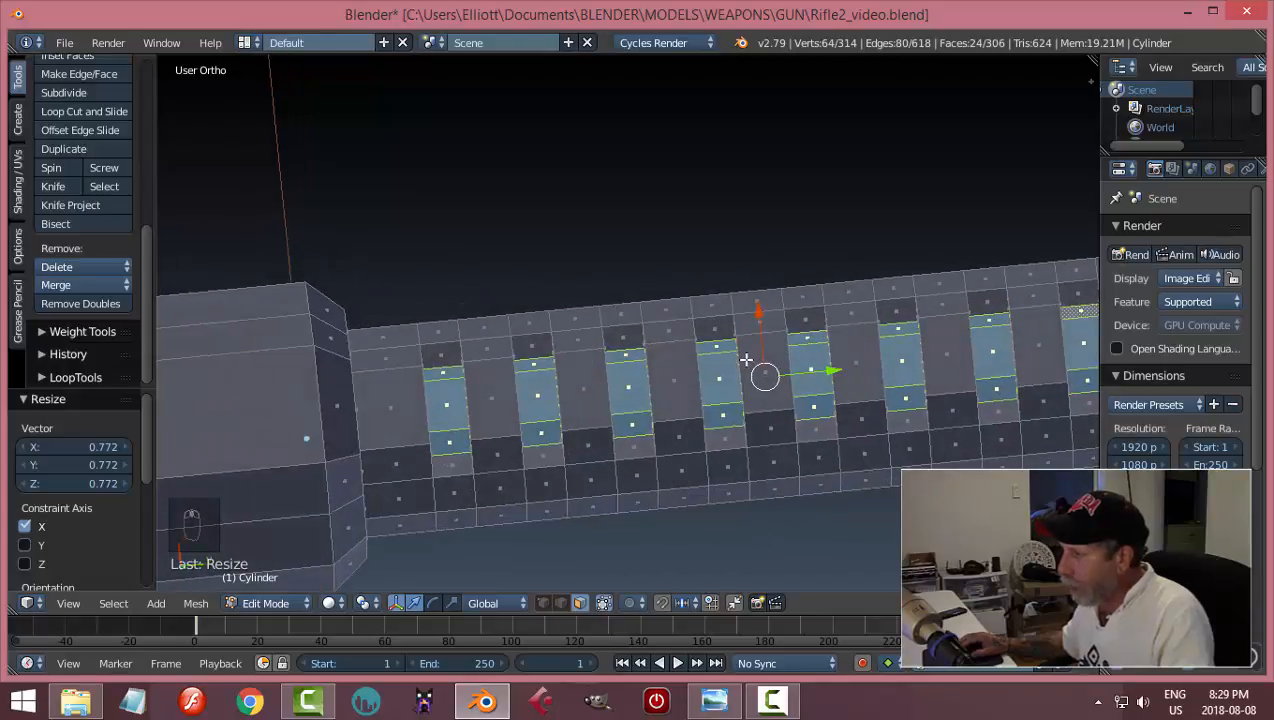
middle_drag(757, 468, 649, 403)
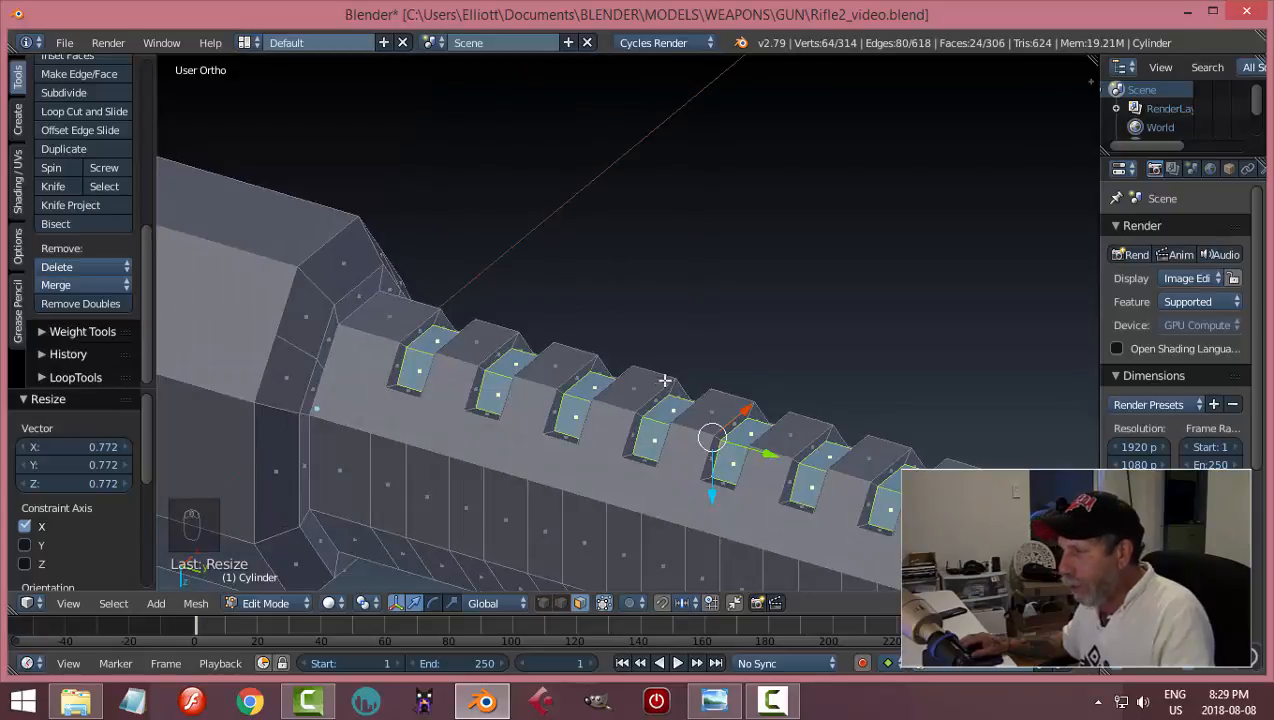
key(s)
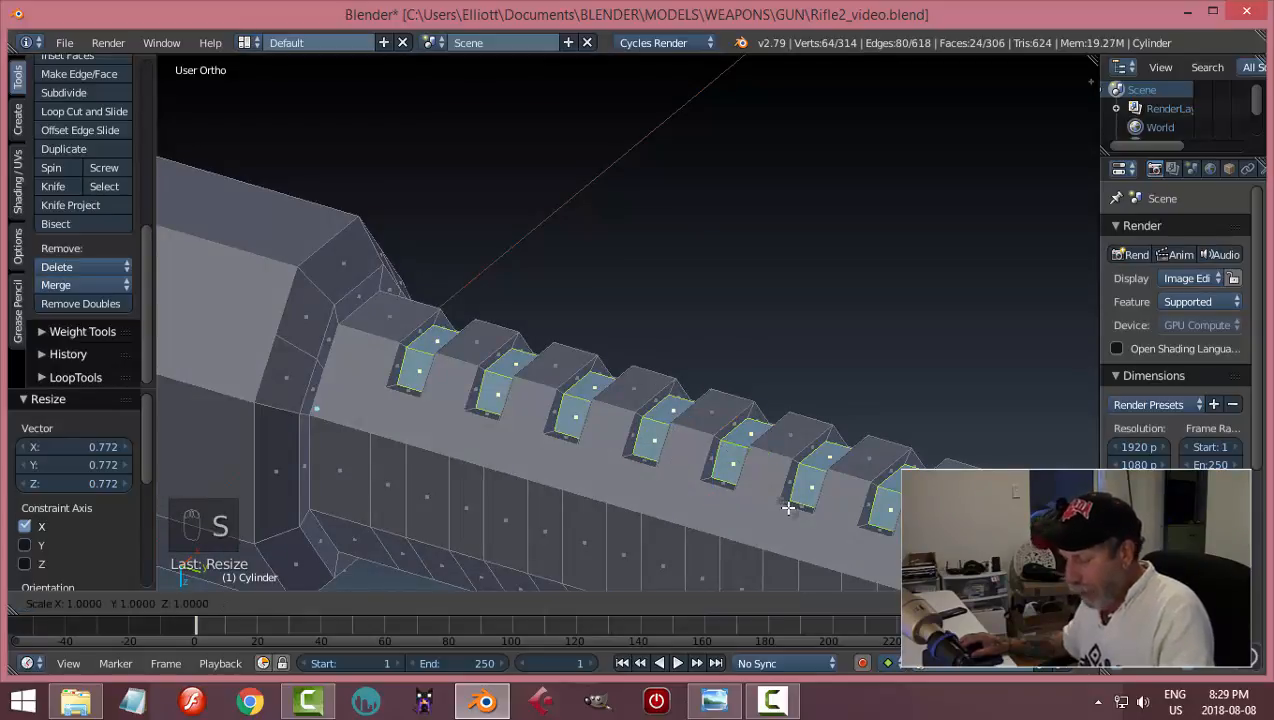
key(y)
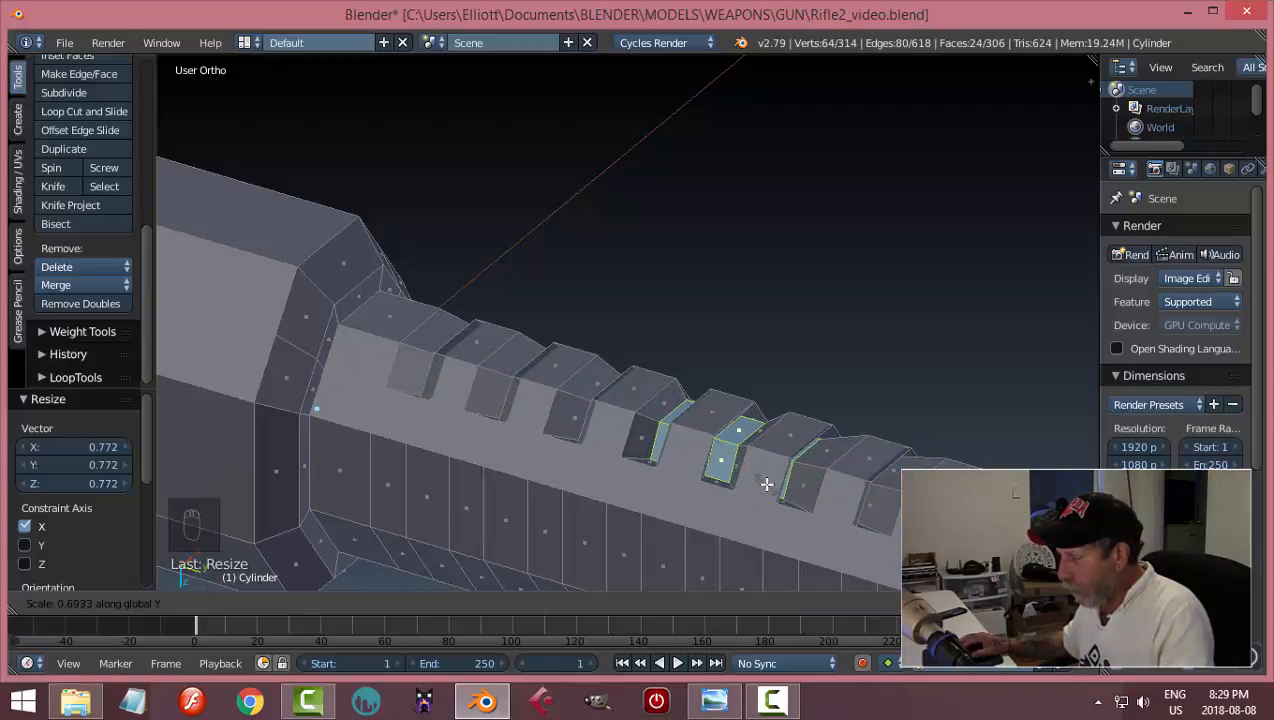
click(766, 484)
middle_drag(762, 484, 801, 497)
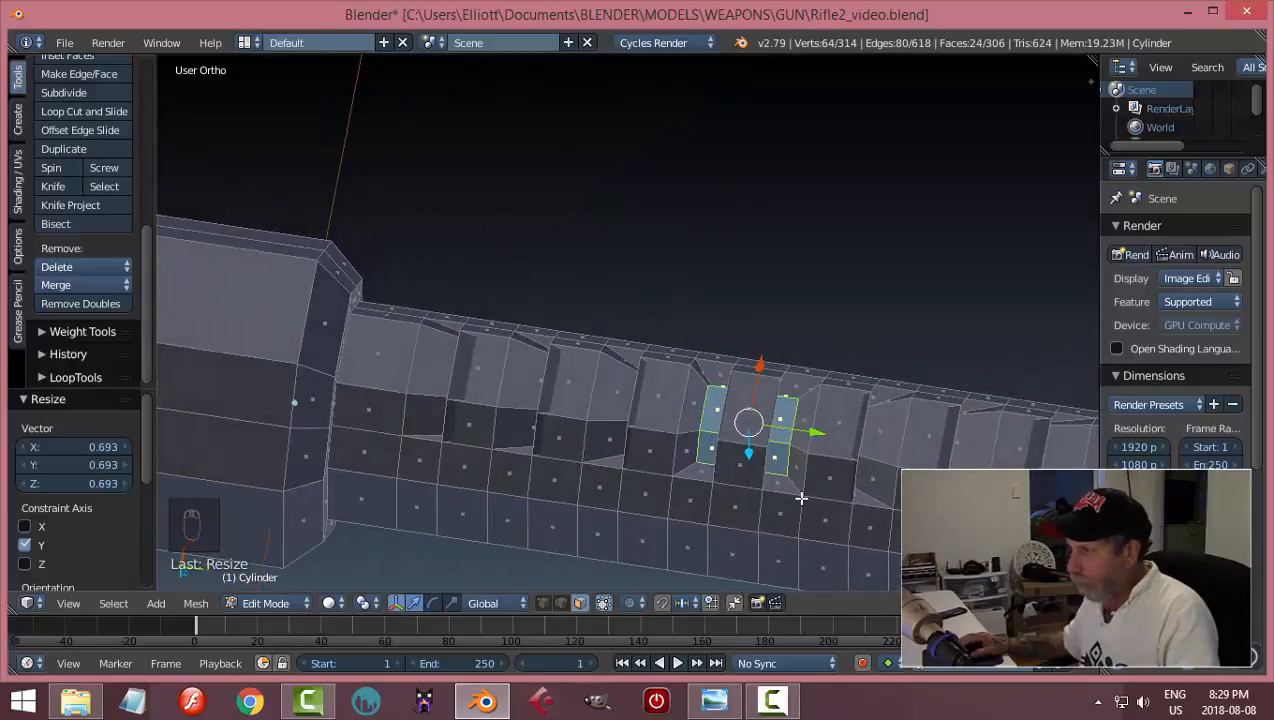
key(ctrl+z)
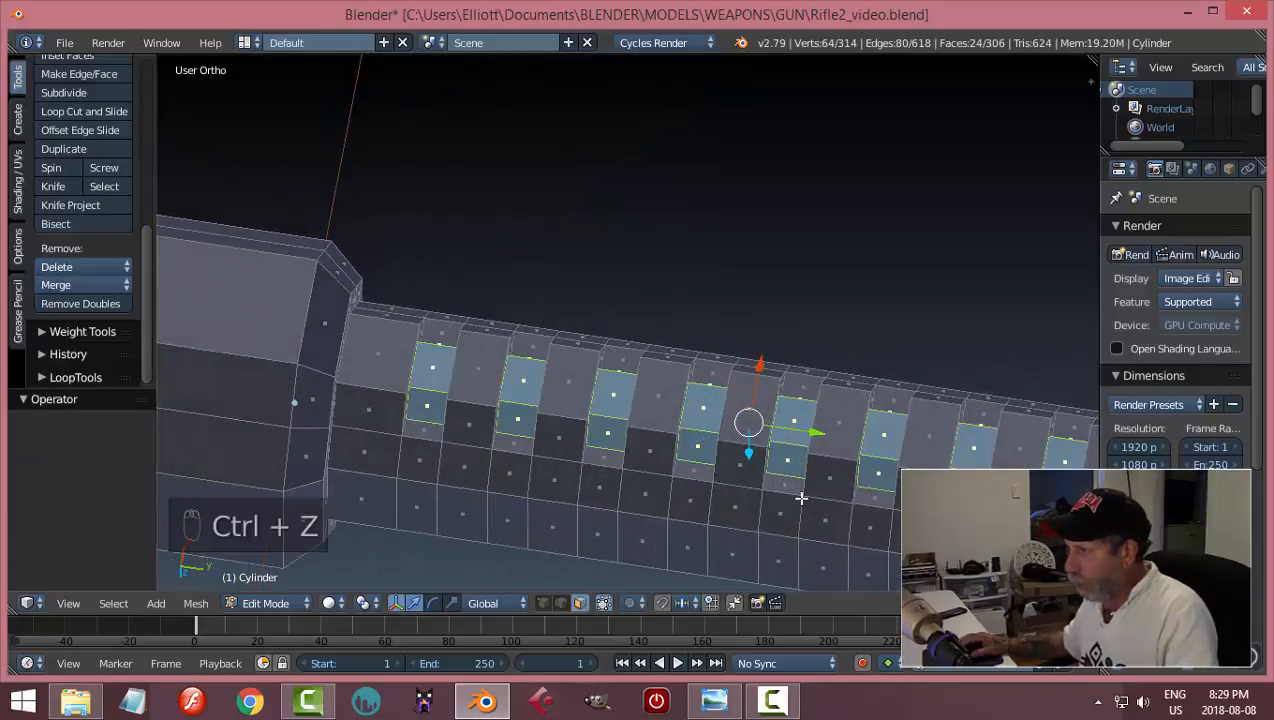
- Set the pivot to Individual Origins and scale each notch floor along Y to about 0.488, giving the notches sloped side walls
click(367, 605)
click(420, 543)
middle_drag(782, 503, 817, 495)
key(s)
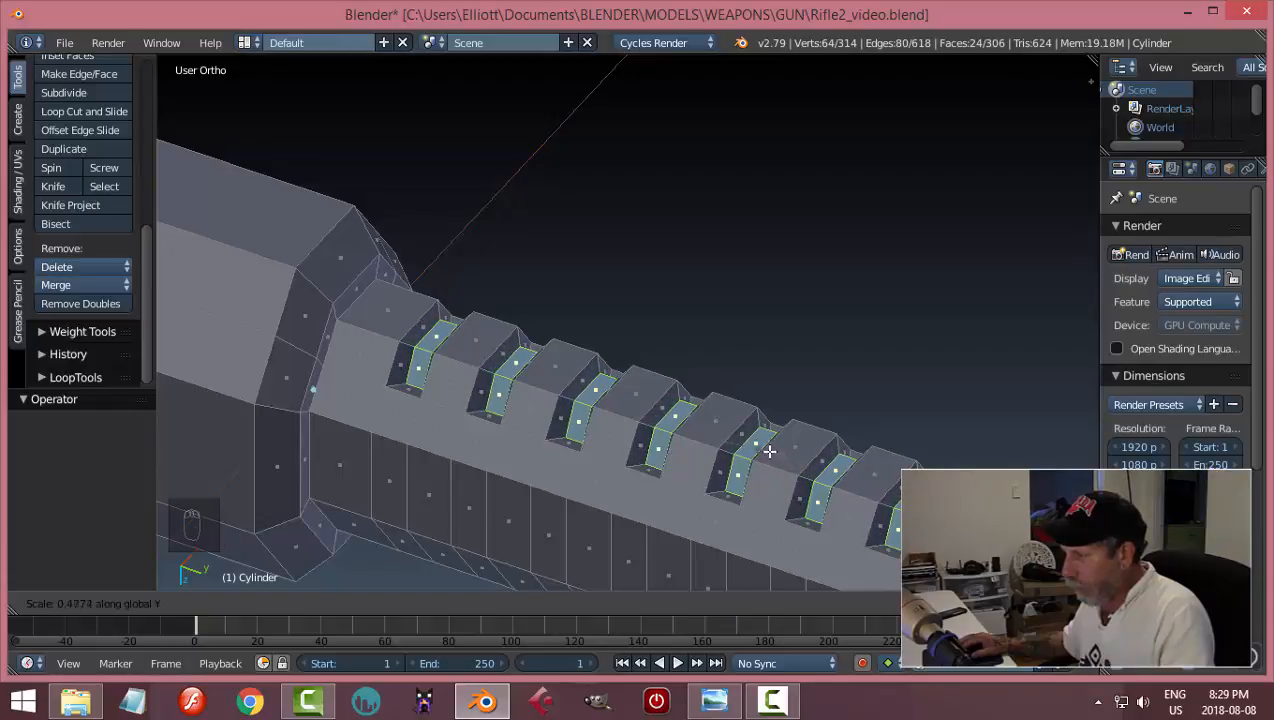
click(769, 456)
mouse_move(769, 458)
middle_down()
mouse_move(775, 525)
mouse_move(764, 483)
middle_up()
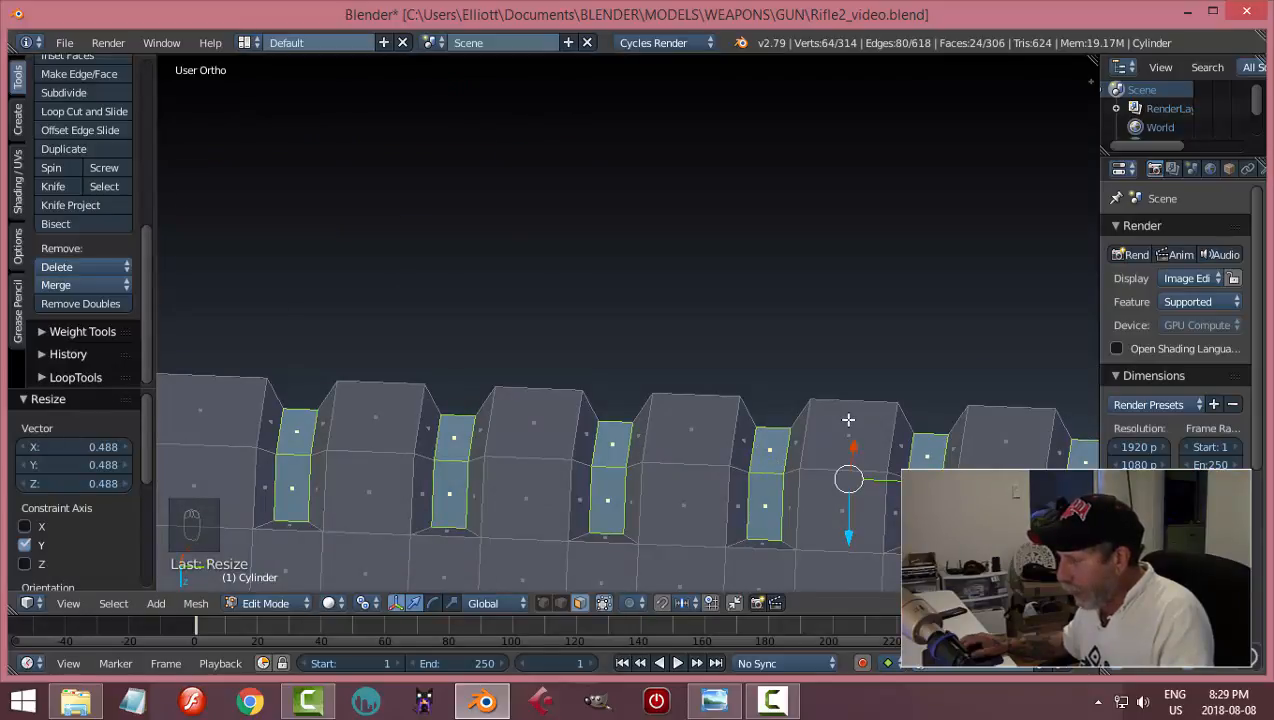
middle_drag(847, 428, 838, 455)
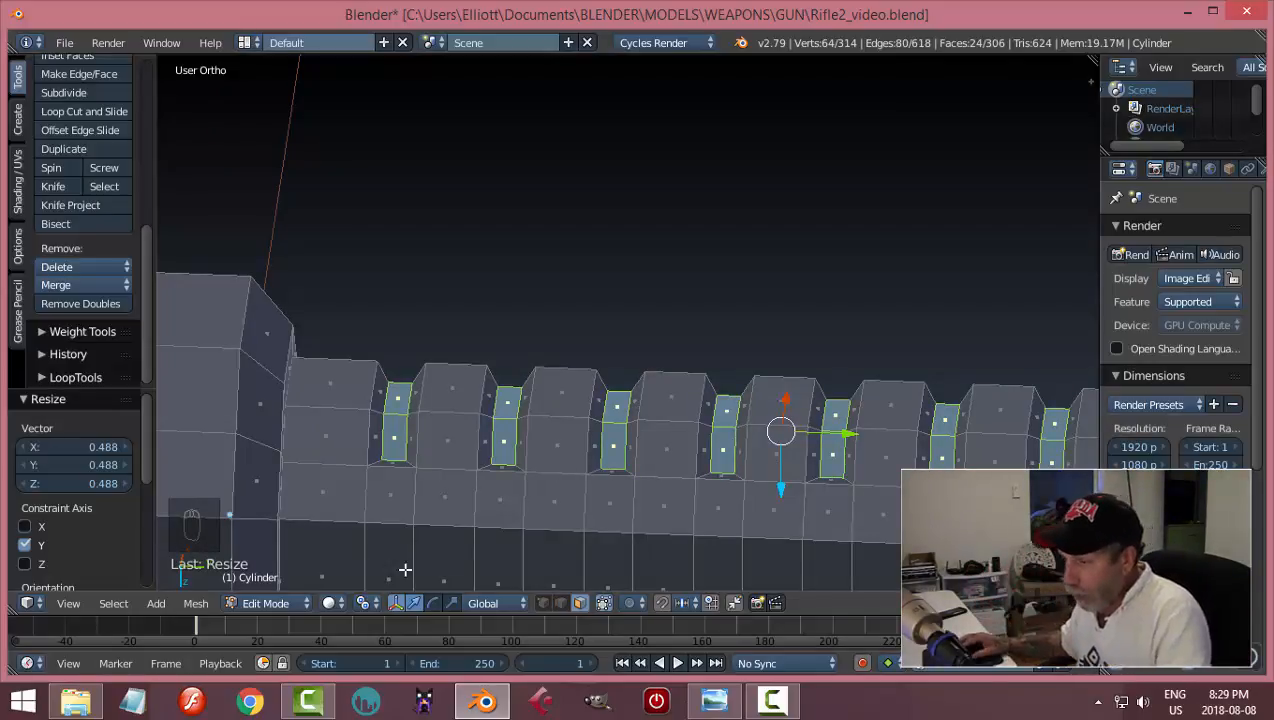
- Restore the pivot to Median Point, deselect the notch floors and return to Object Mode
click(362, 603)
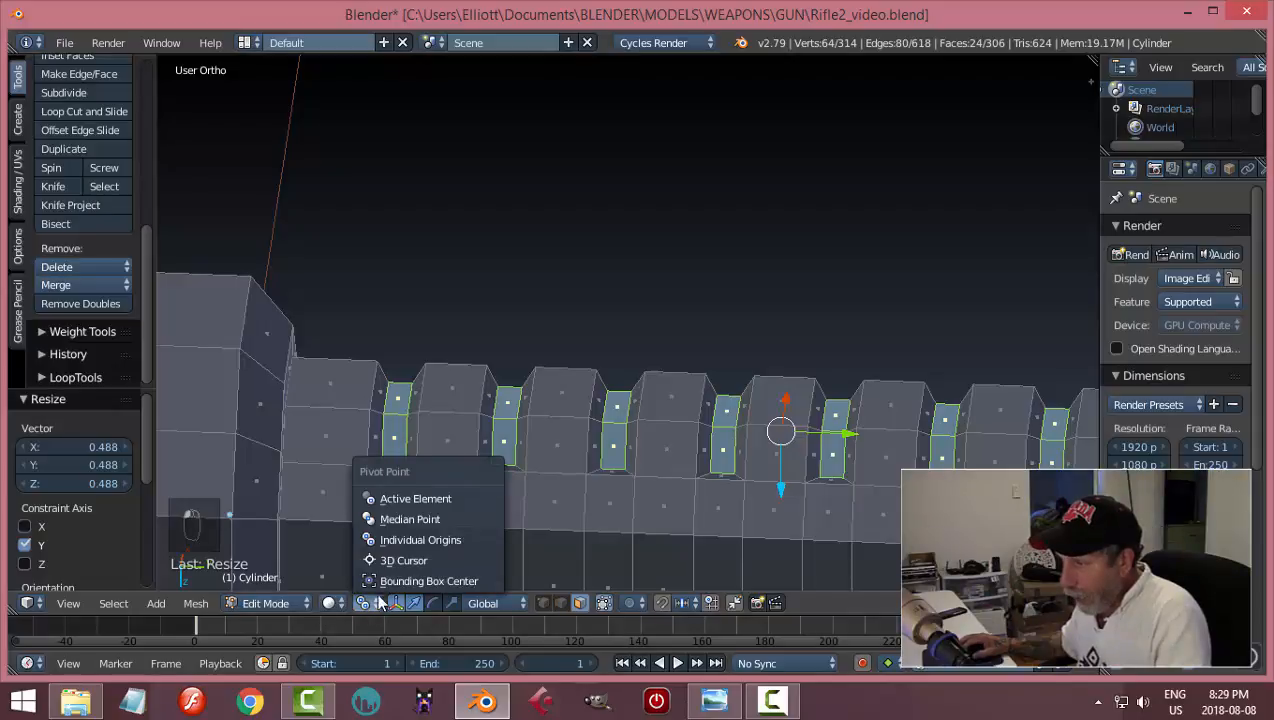
click(396, 520)
scroll(741, 331, down, 3)
middle_drag(741, 331, 711, 430)
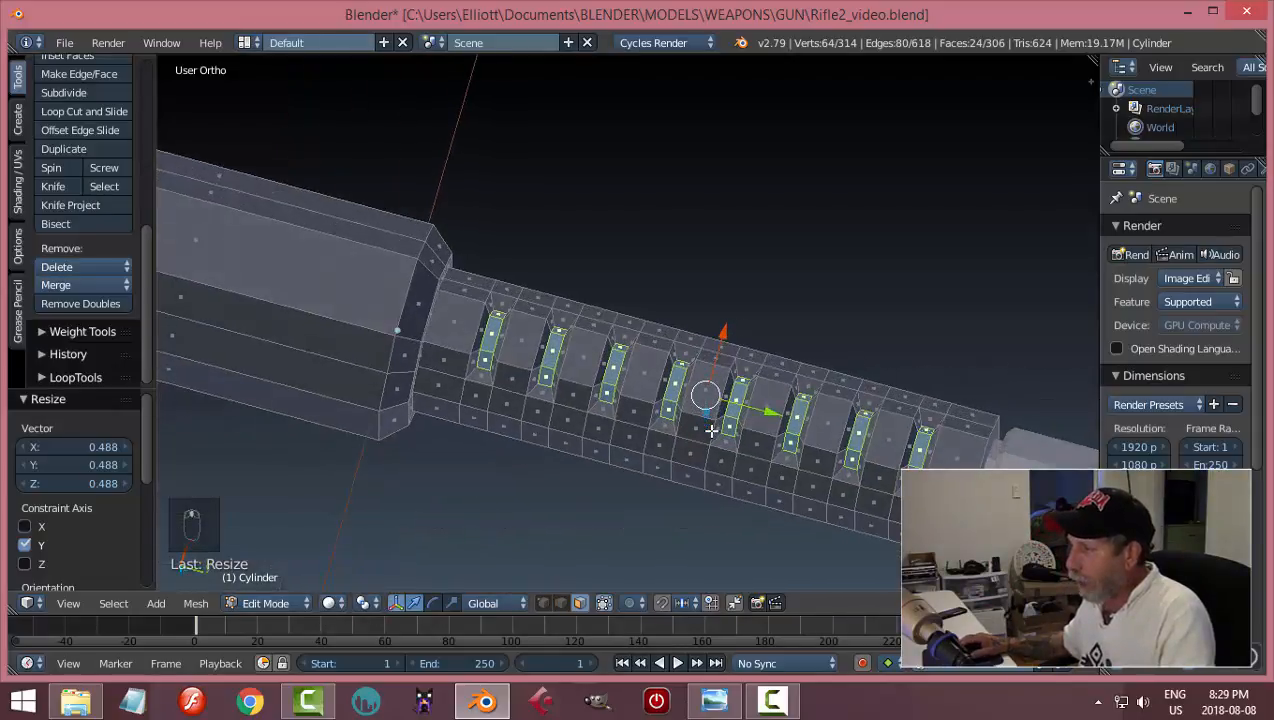
key(a)
key(Tab)
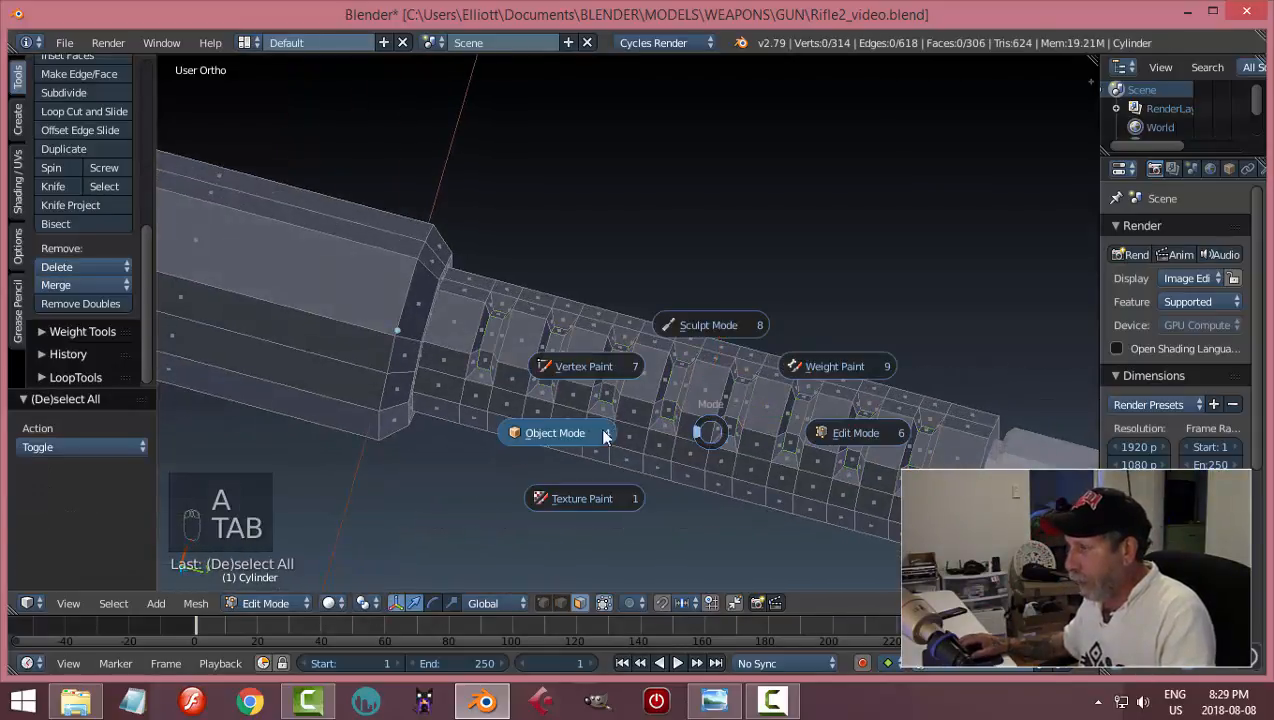
- Turn on Ambient Occlusion in the viewport shading to bring out the handguard's notches
scroll(688, 307, down, 3)
middle_drag(688, 307, 698, 453)
scroll(698, 453, up, 8)
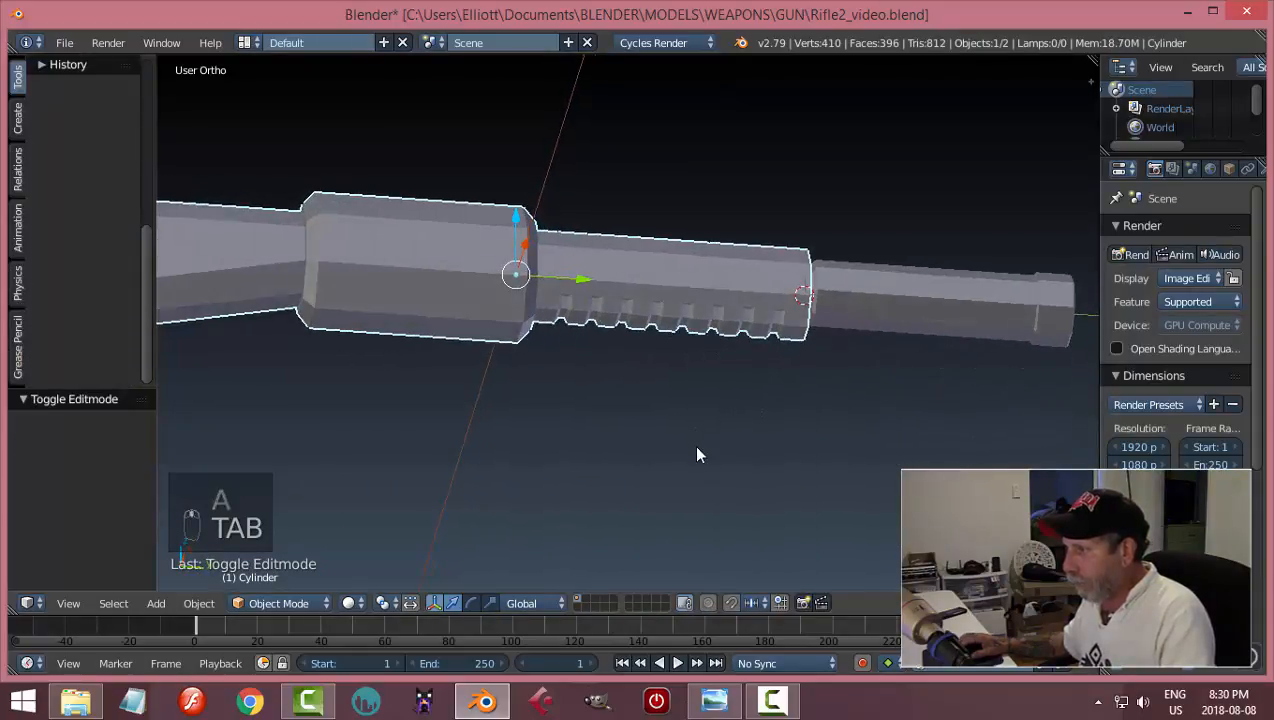
scroll(748, 290, down, 3)
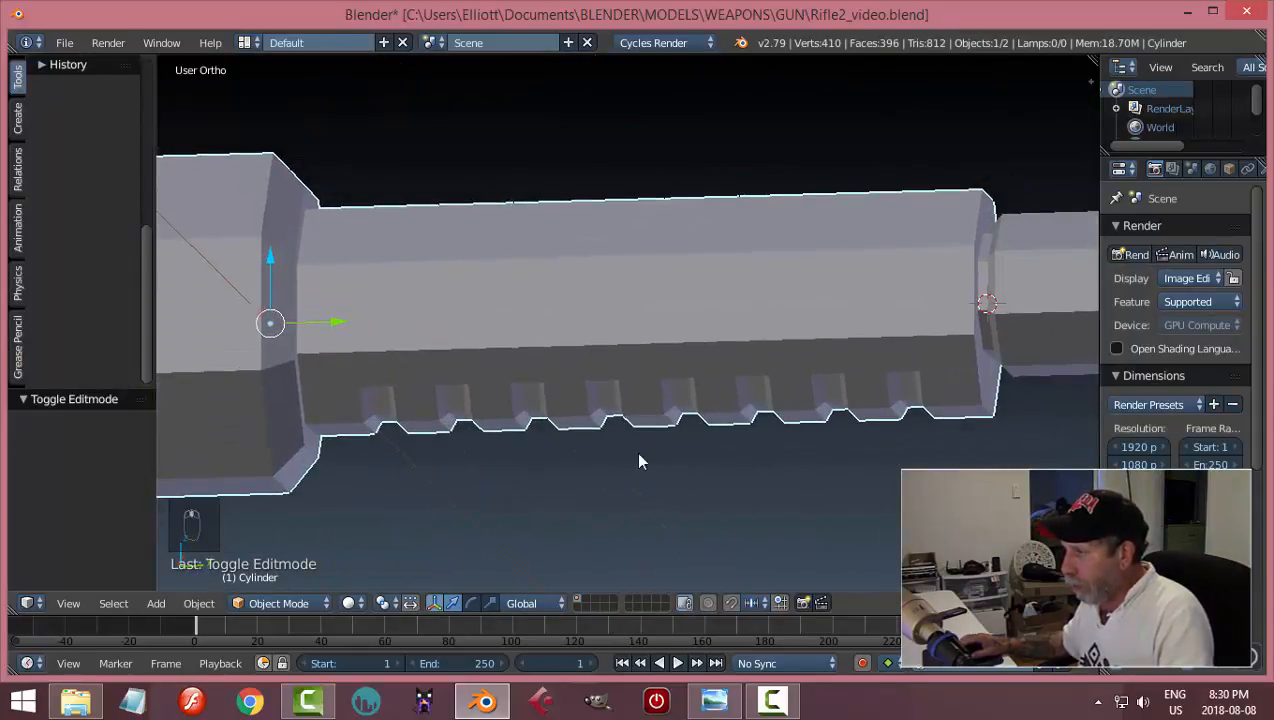
middle_drag(640, 458, 557, 390)
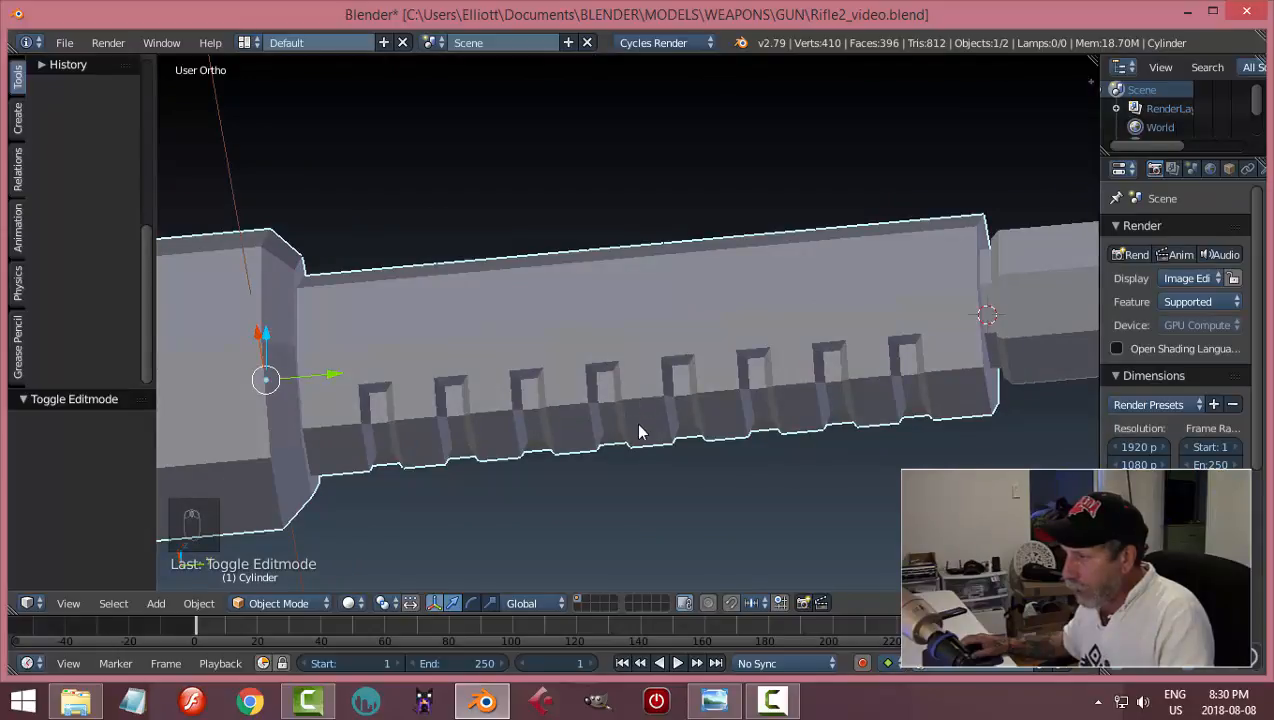
mouse_move(640, 432)
middle_down()
mouse_move(674, 370)
mouse_move(680, 426)
mouse_move(660, 426)
middle_up()
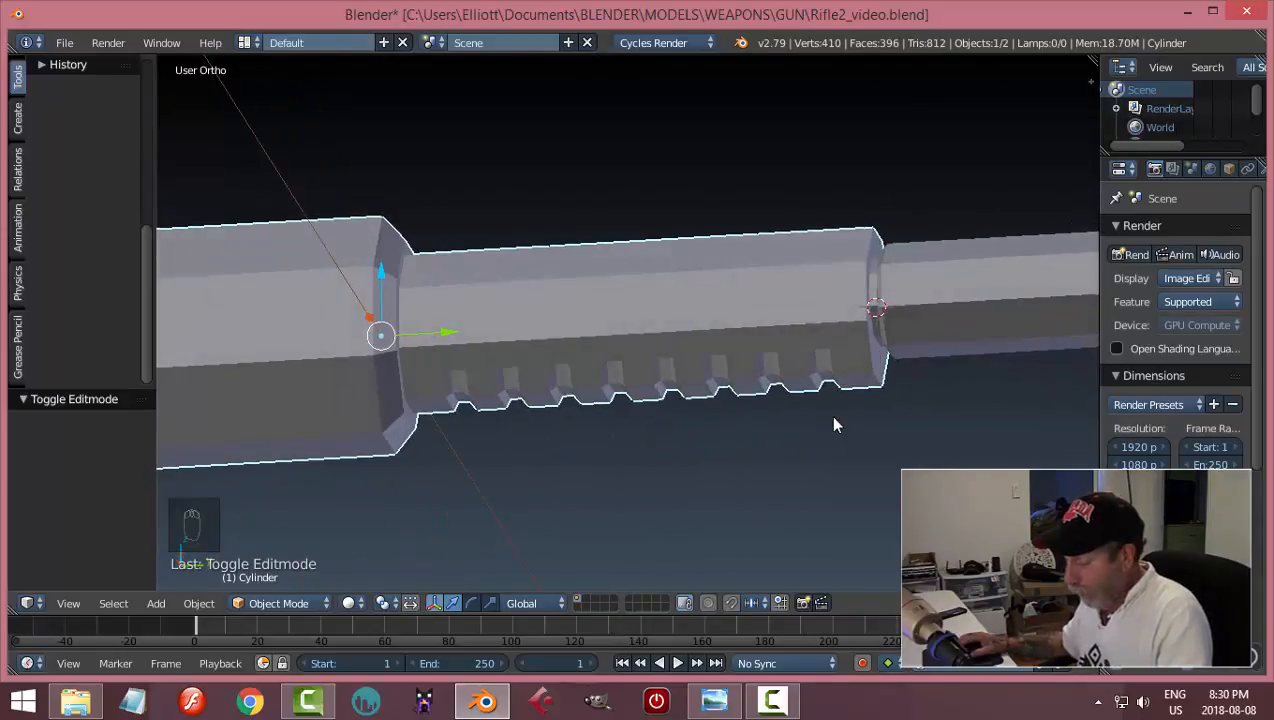
key(n)
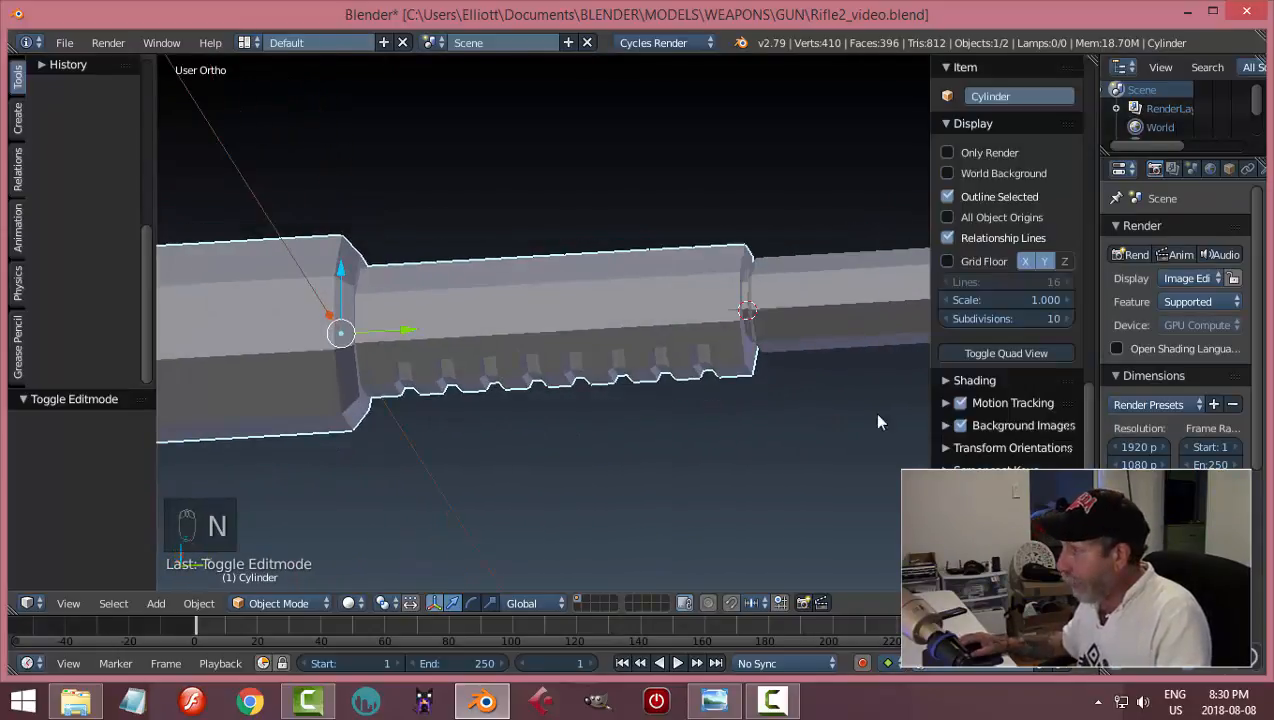
click(947, 123)
click(942, 145)
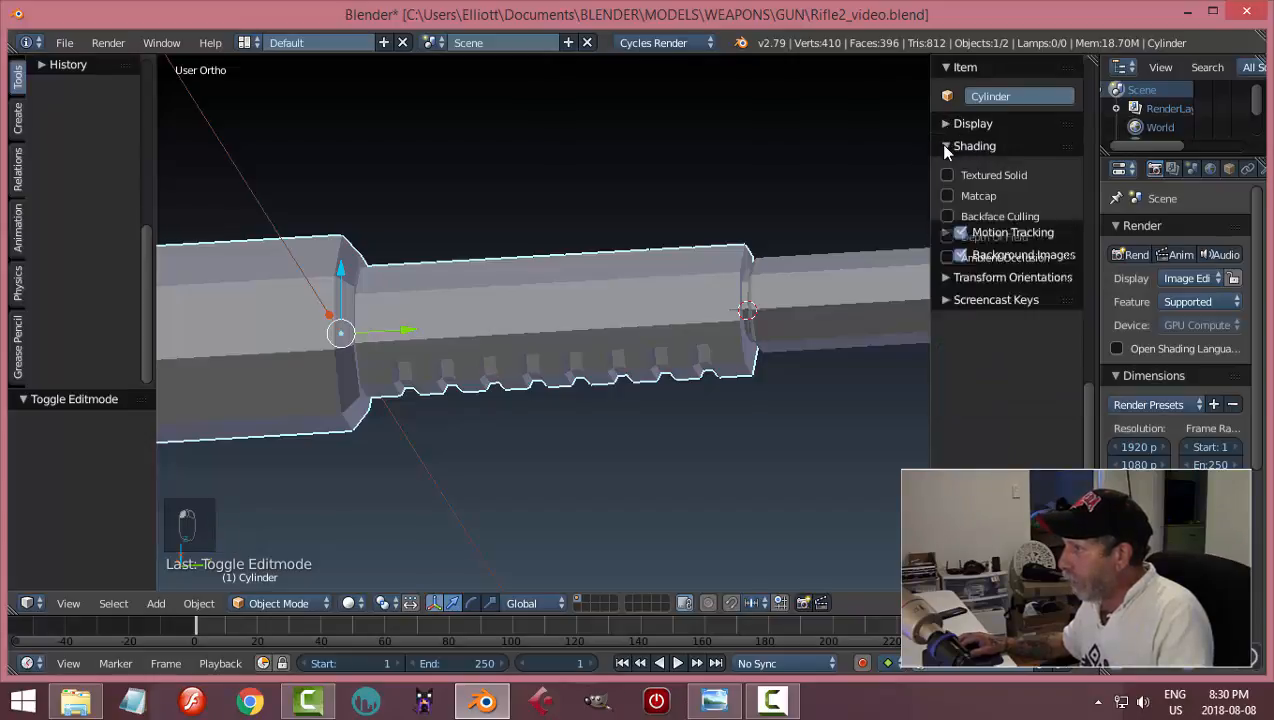
click(976, 257)
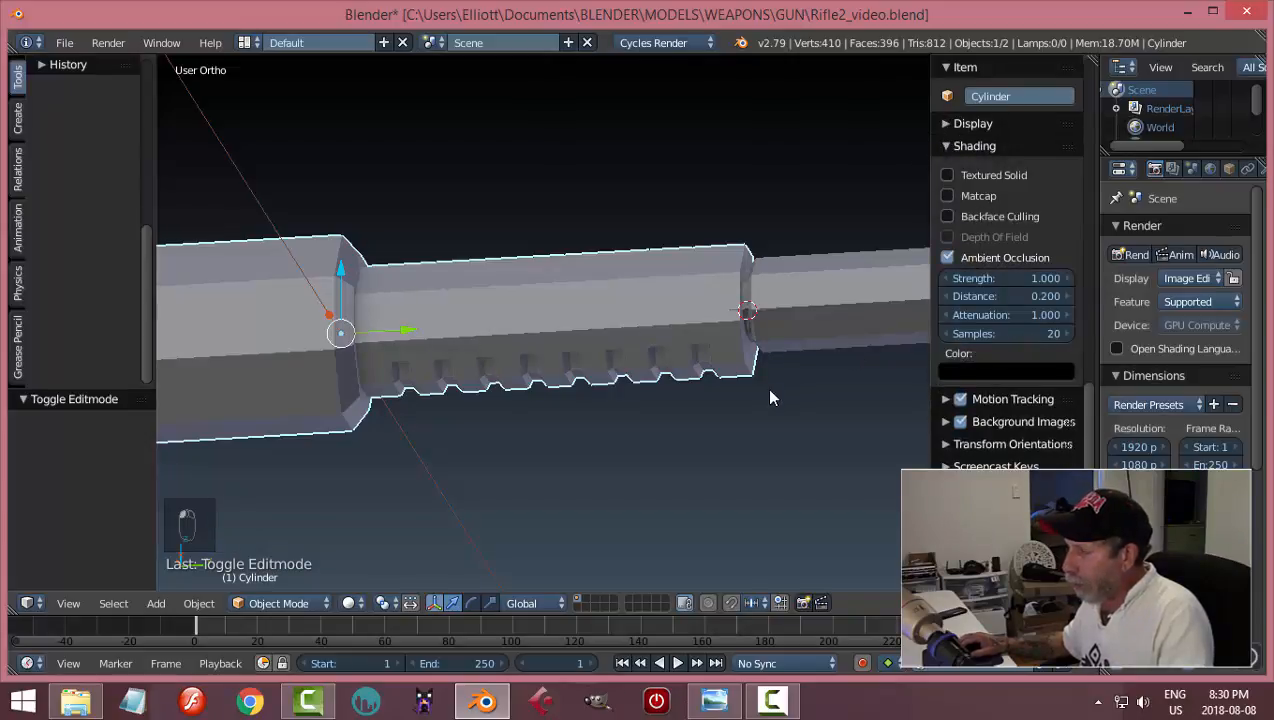
key(n)
- Enter Edit Mode on the handguard with edge selection and select the edge loop around its barrel-side end
middle_drag(762, 398, 674, 340)
scroll(796, 405, up, 2)
right_click(724, 340)
key(Tab)
key(ctrl+Tab)
click(648, 340)
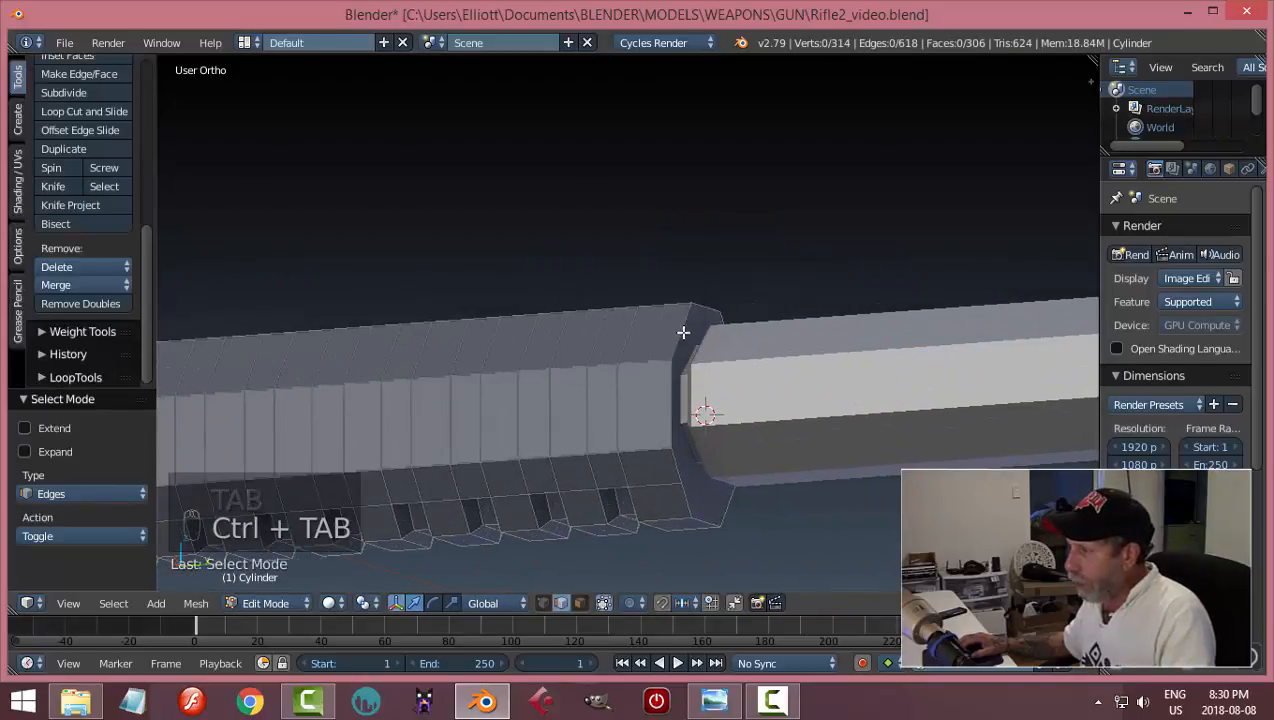
alt+right_click(683, 327)
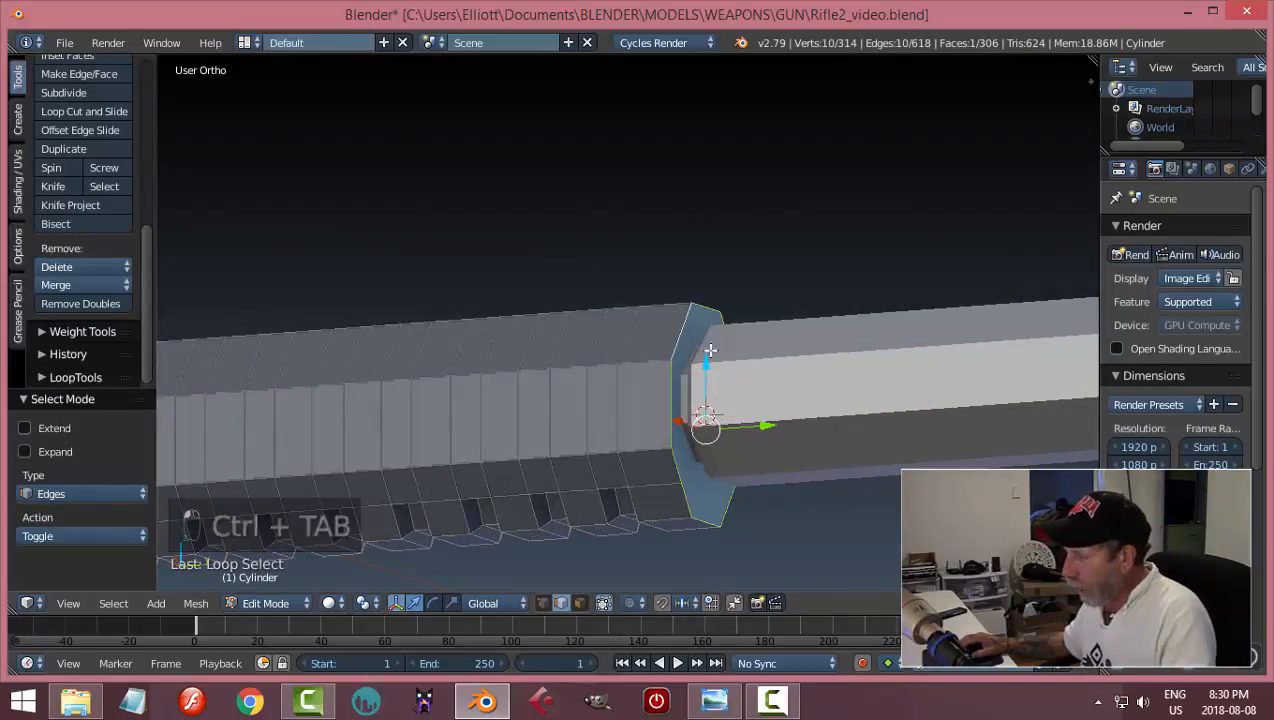
- In the right wireframe view, bevel the end loop with one segment, about 0.04 wide, to match the drawing's chamfered corners
key(KP_3)
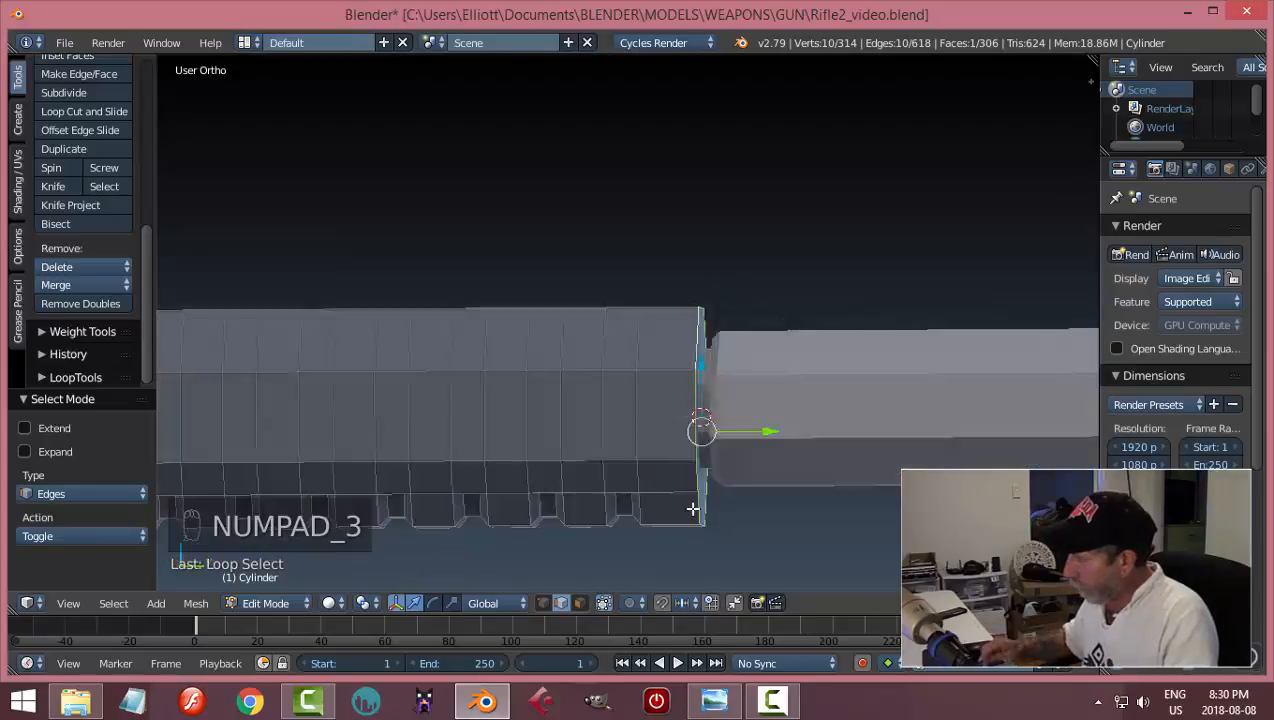
key(z)
click(775, 524)
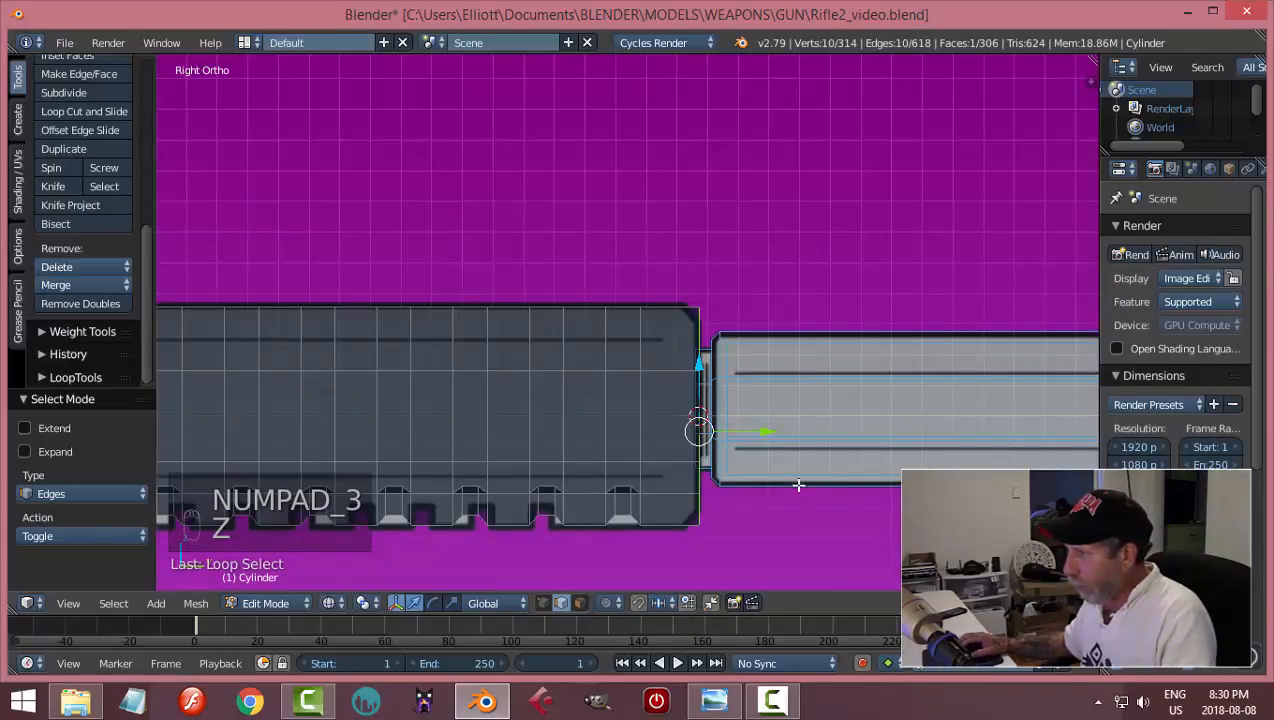
scroll(774, 417, up, 3)
key(ctrl+b)
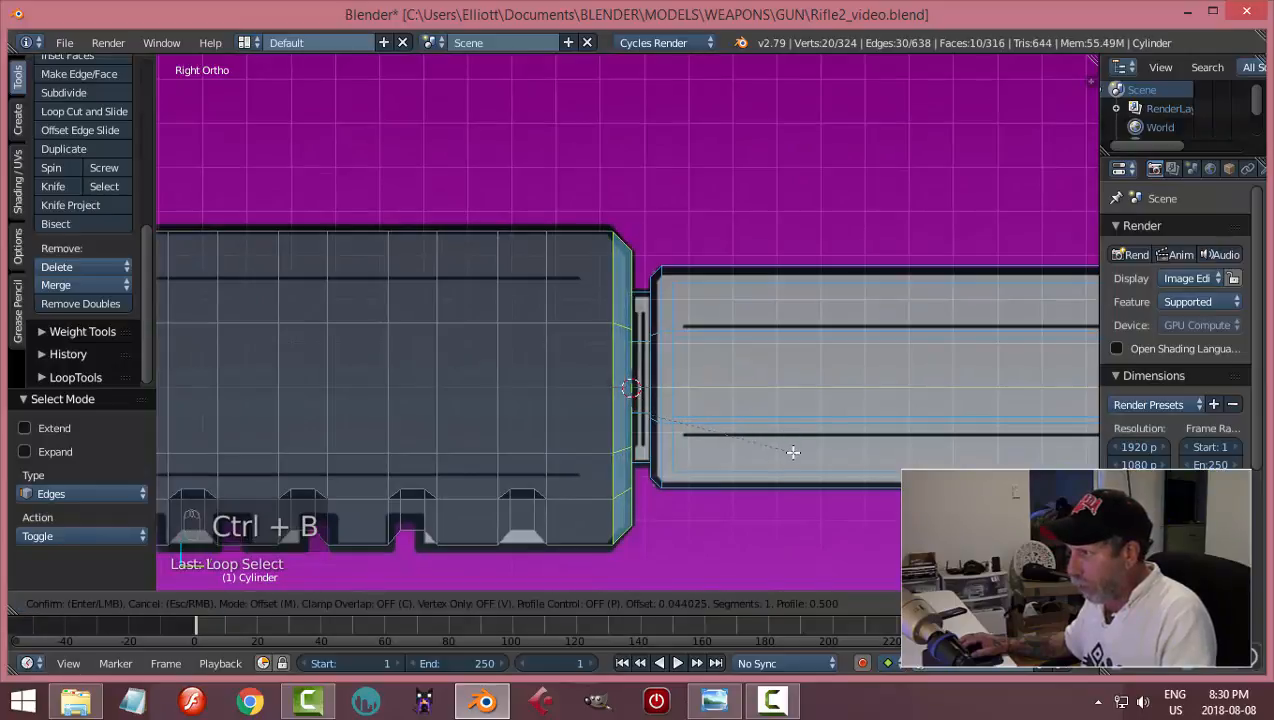
click(775, 446)
- Deselect the bevelled end, return to Object Mode and switch the viewport back to solid shading
key(a)
key(Tab)
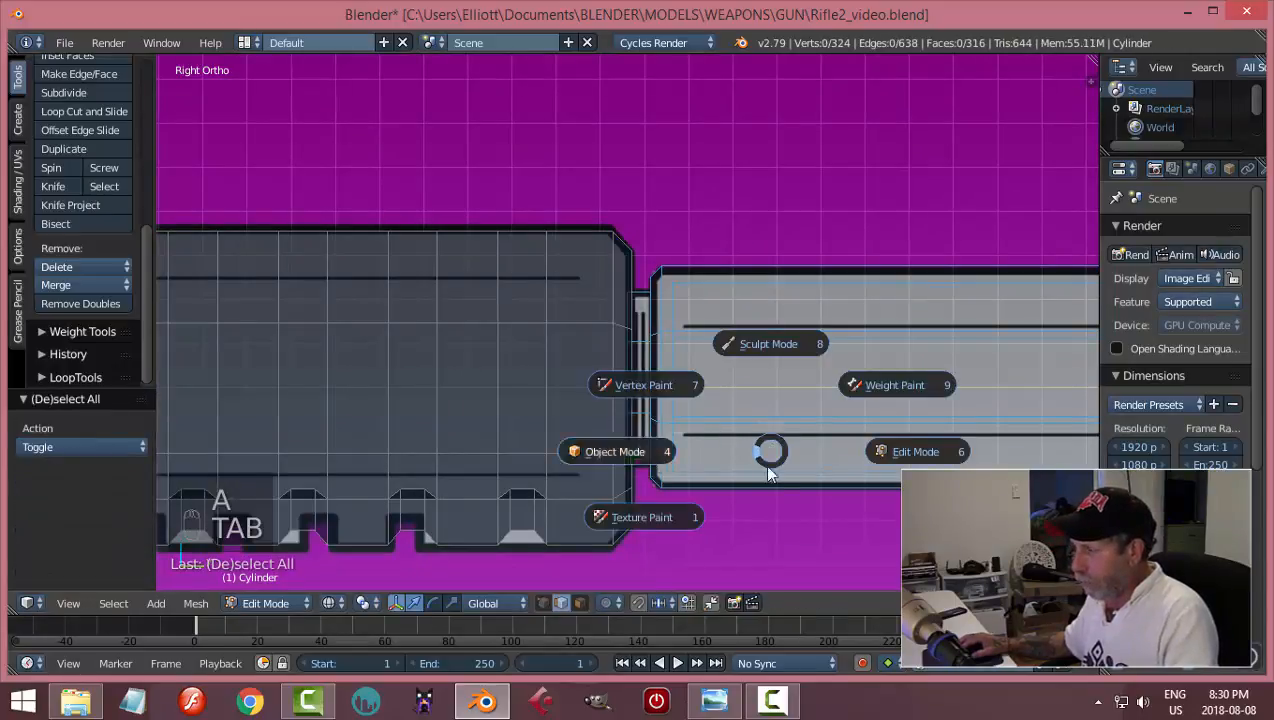
click(754, 454)
key(z)
click(766, 580)
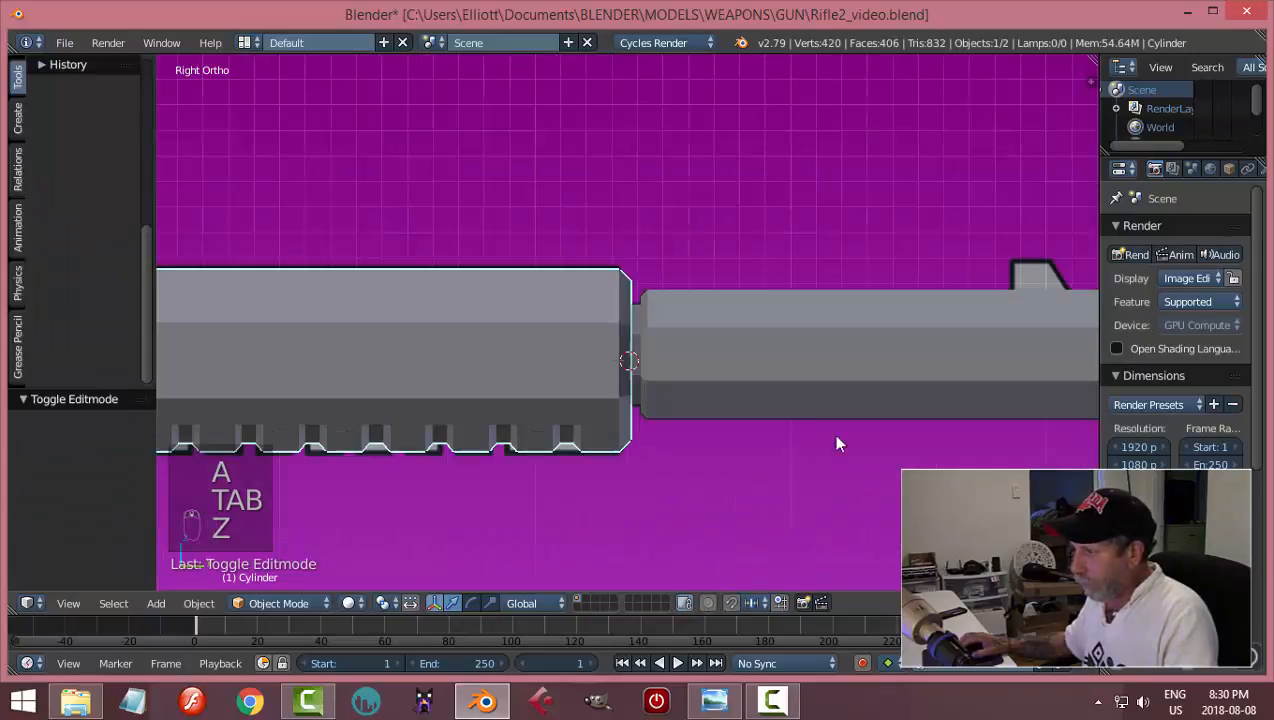
- Deselect the handguard and examine the whole rifle, then the barrel and front sight in the right view
mouse_move(832, 433)
middle_down()
mouse_move(740, 430)
mouse_move(628, 458)
mouse_move(711, 361)
mouse_move(819, 373)
mouse_move(701, 428)
middle_up()
key(a)
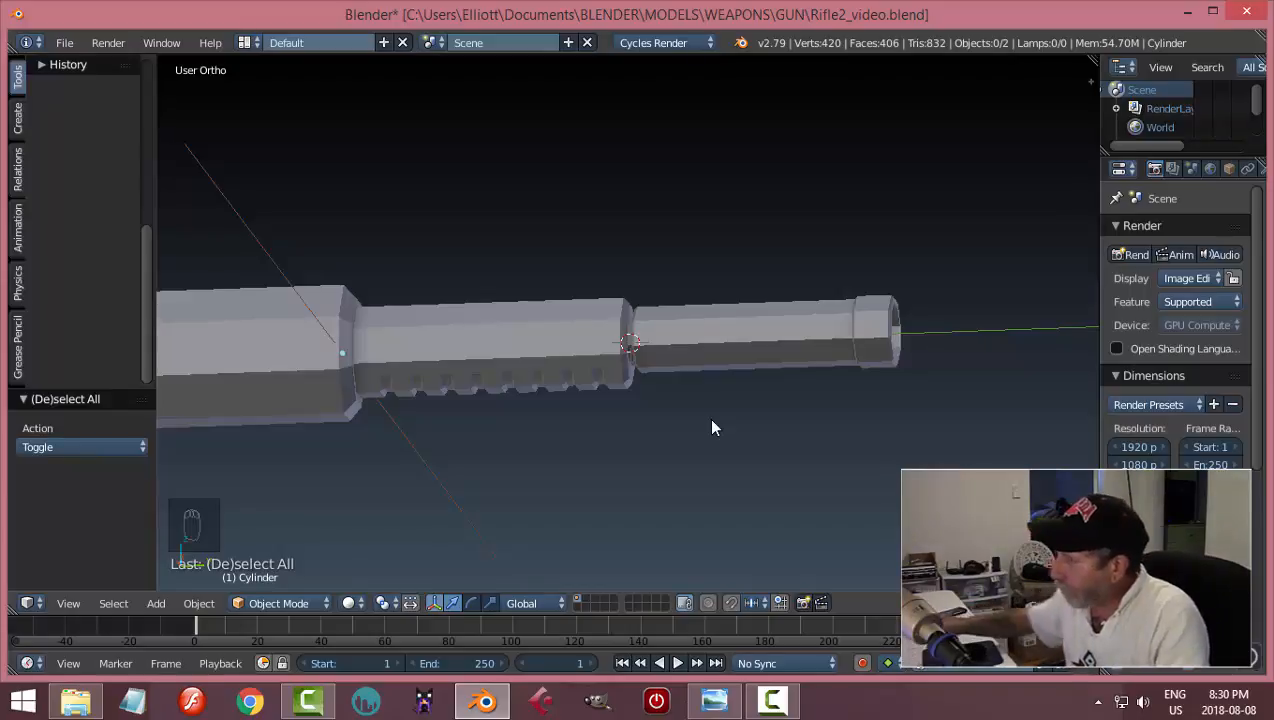
scroll(718, 425, down, 3)
key(KP_3)
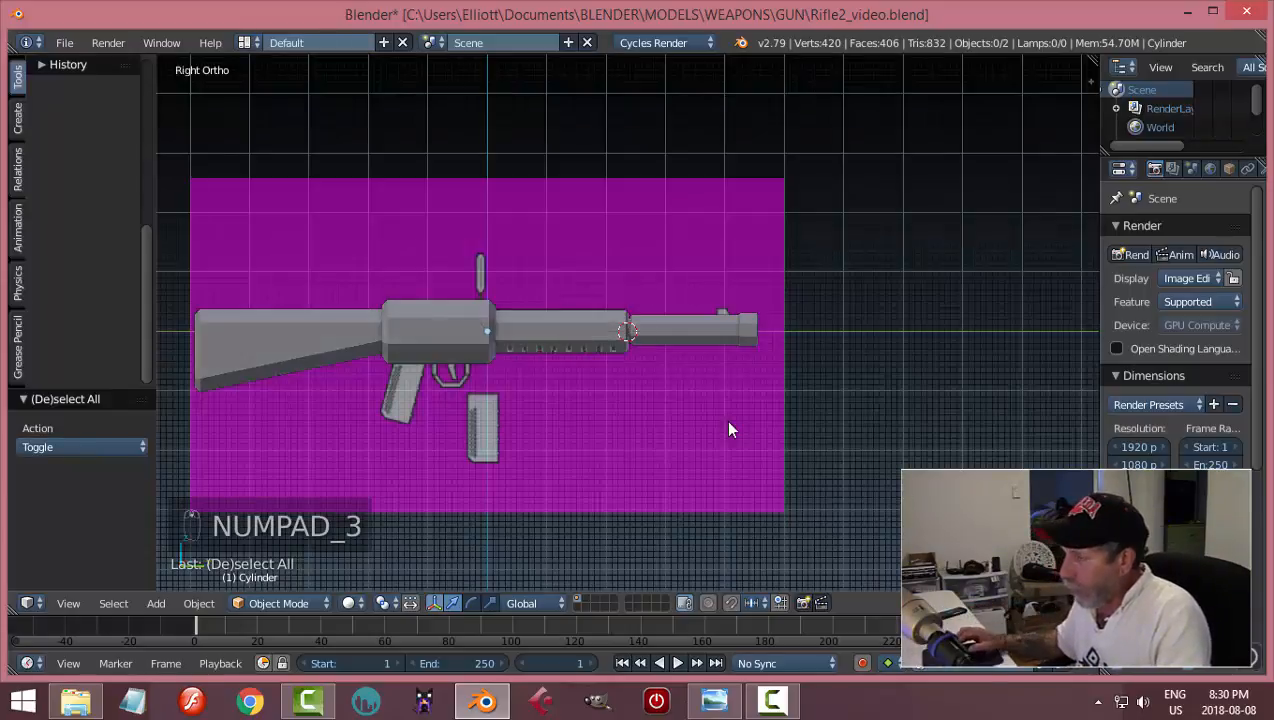
scroll(728, 429, up, 2)
scroll(731, 427, down, 1)
scroll(677, 421, up, 2)
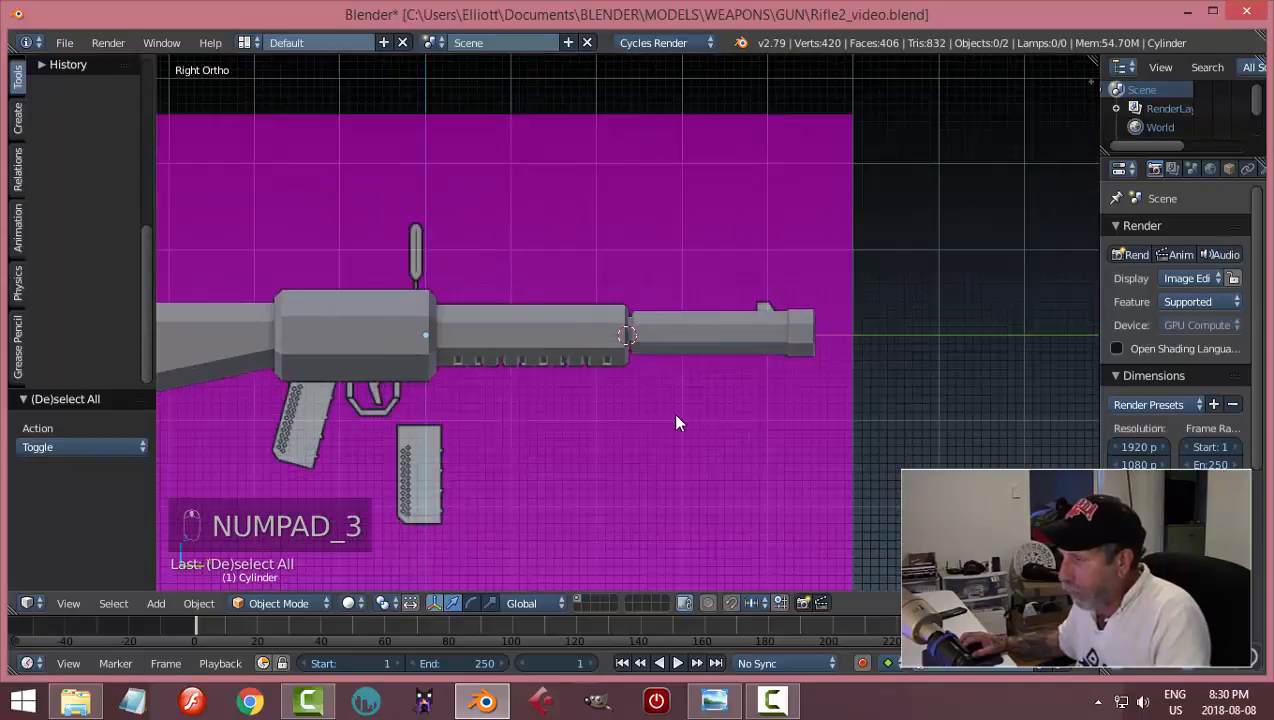
shift+middle_drag(594, 418, 560, 418)
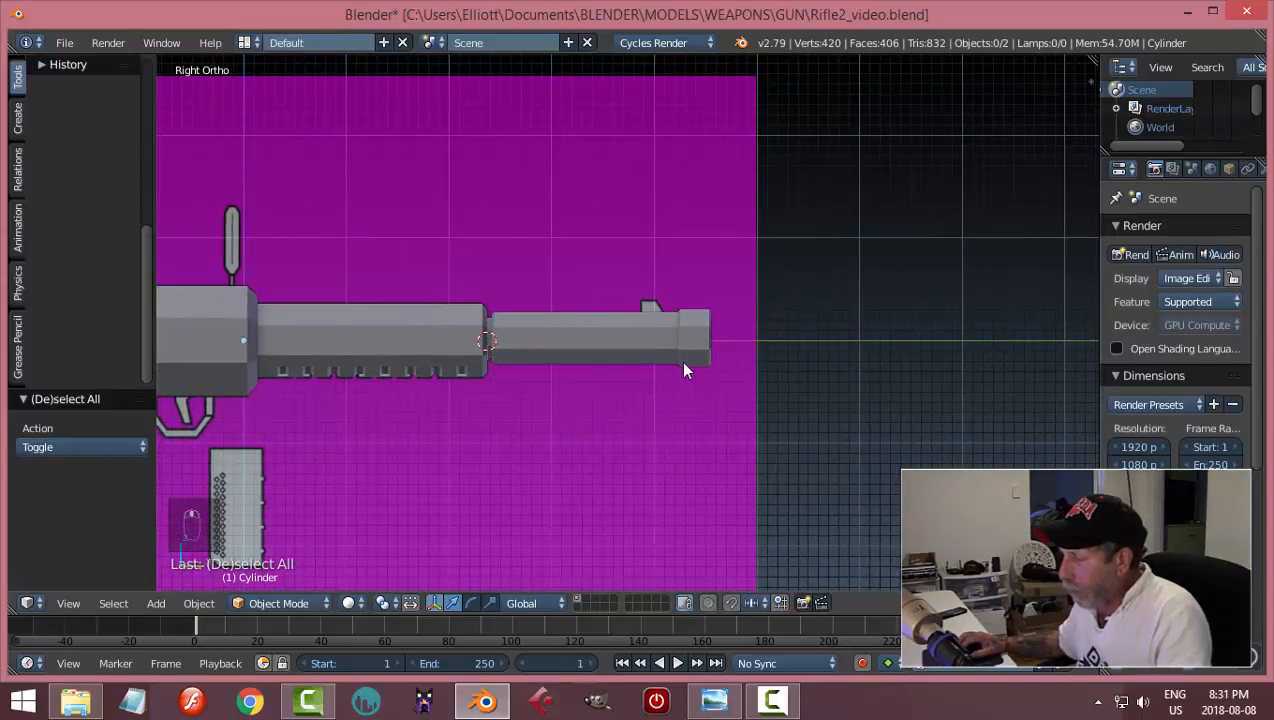
scroll(680, 356, up, 1)
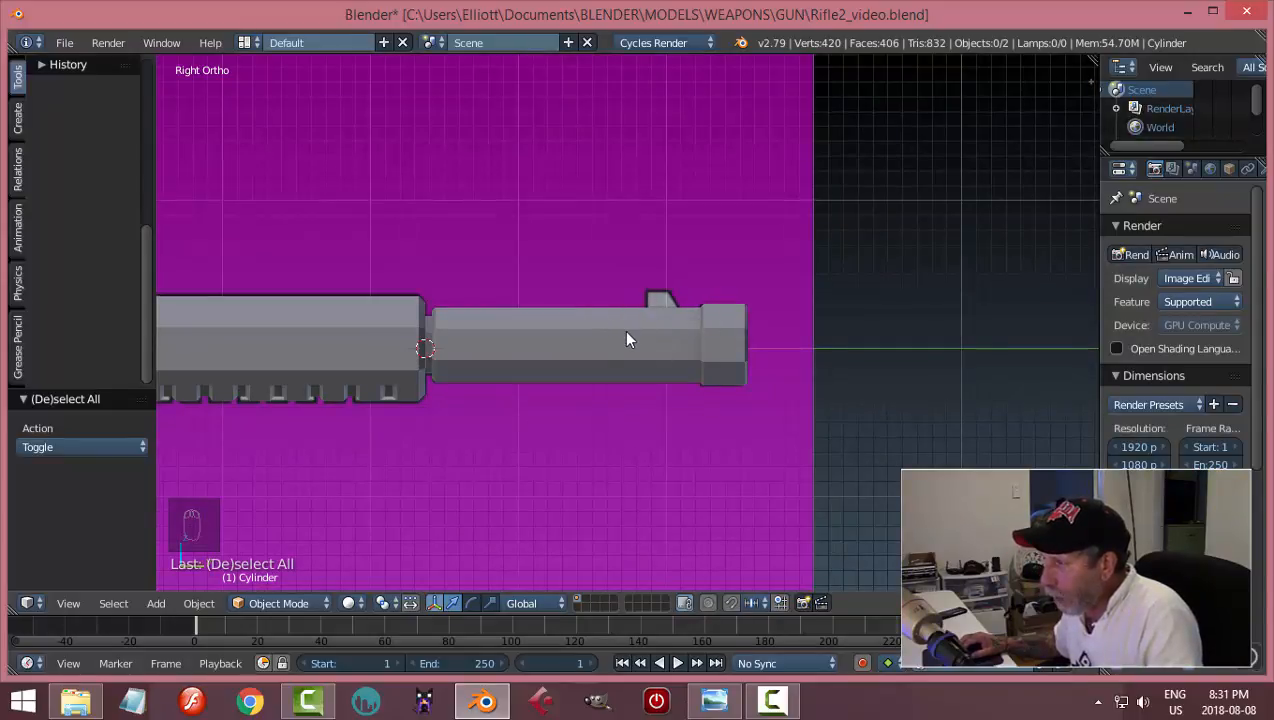
- Snap the 3D cursor to the centre of the barrel's top face using face selection, deselect it and return to Object Mode
middle_drag(626, 340, 683, 351)
right_click(637, 296)
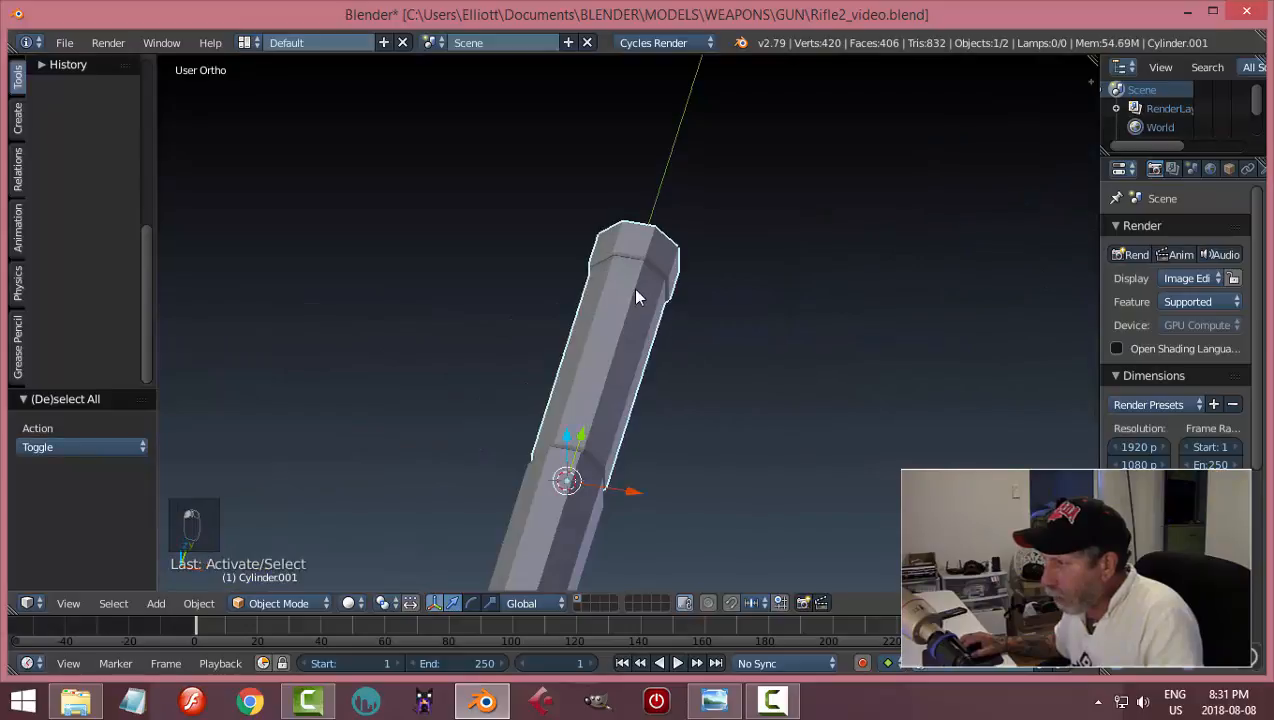
key(Tab)
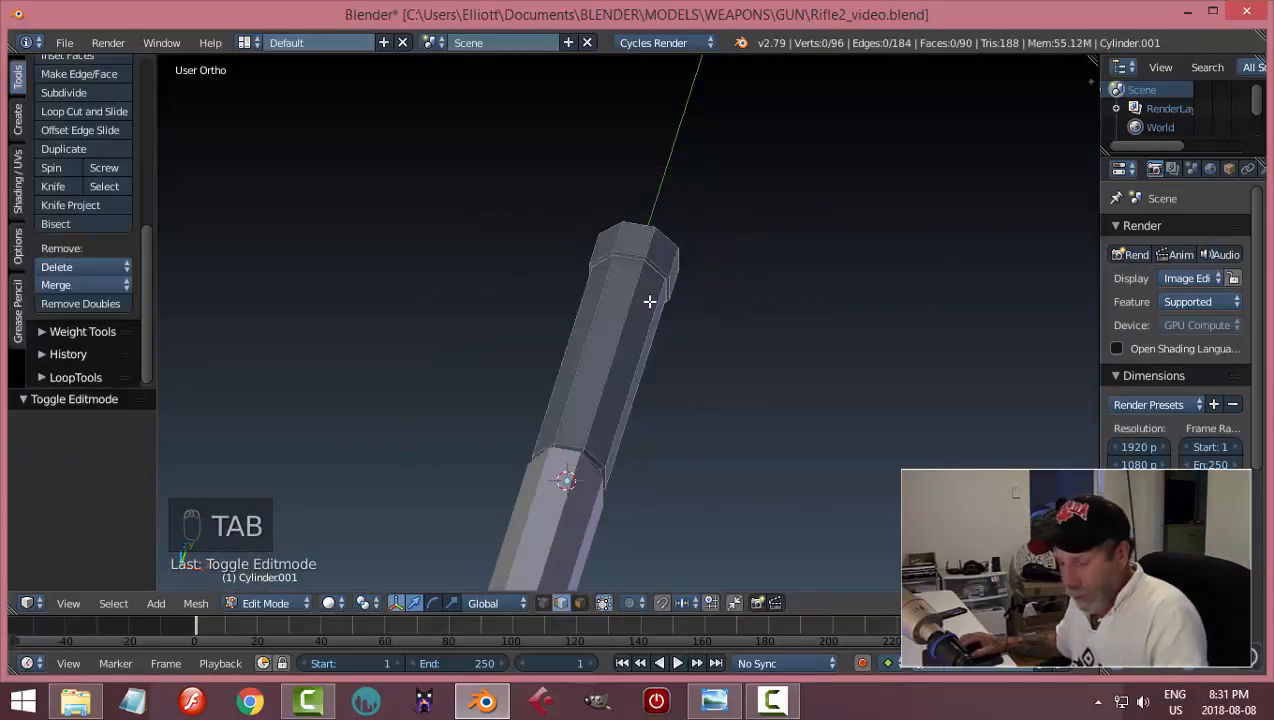
key(ctrl+Tab)
click(600, 320)
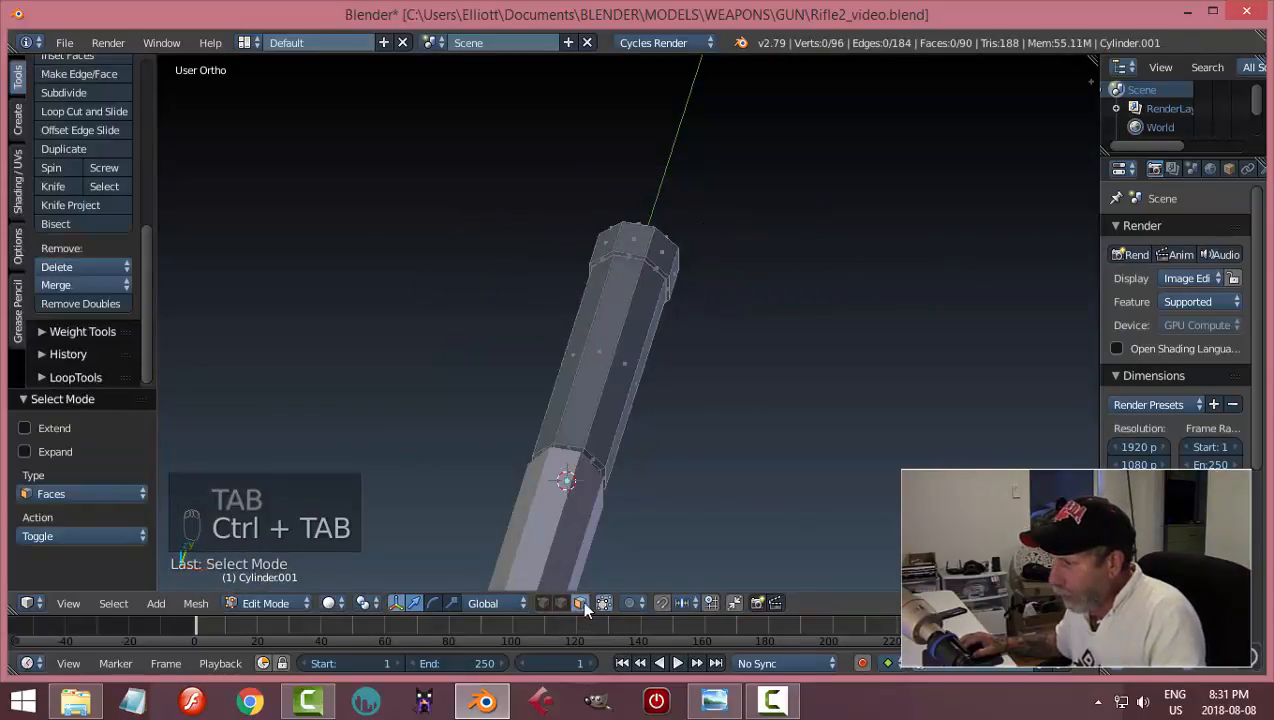
right_click(615, 310)
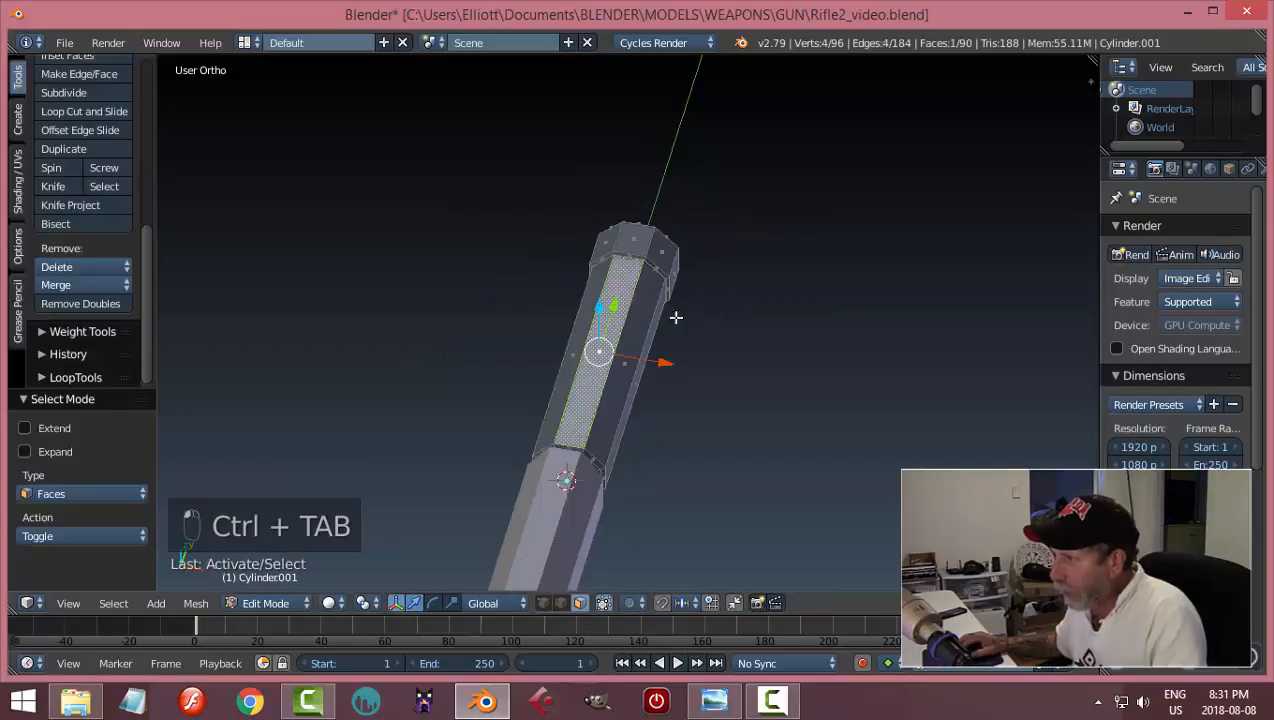
key(shift+s)
click(776, 407)
key(a)
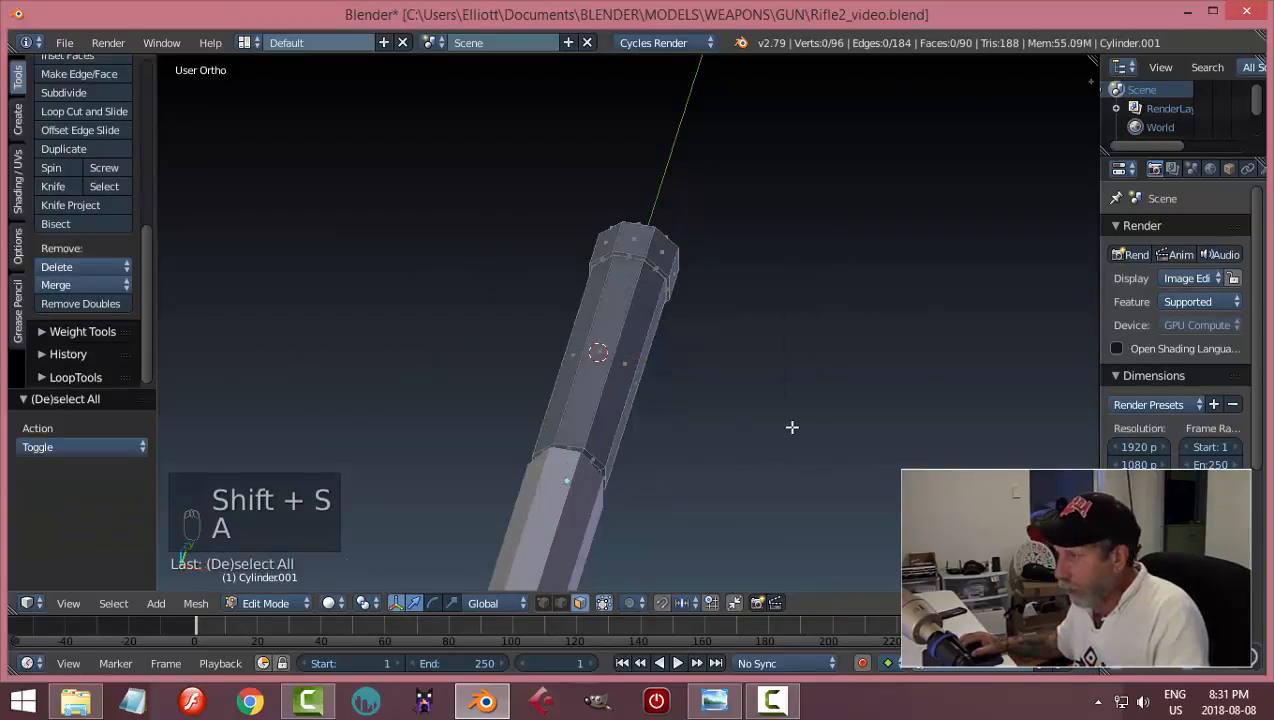
key(Tab)
- In the right view, add a cube at the 3D cursor and enter Edit Mode with wireframe display
middle_drag(819, 413, 652, 356)
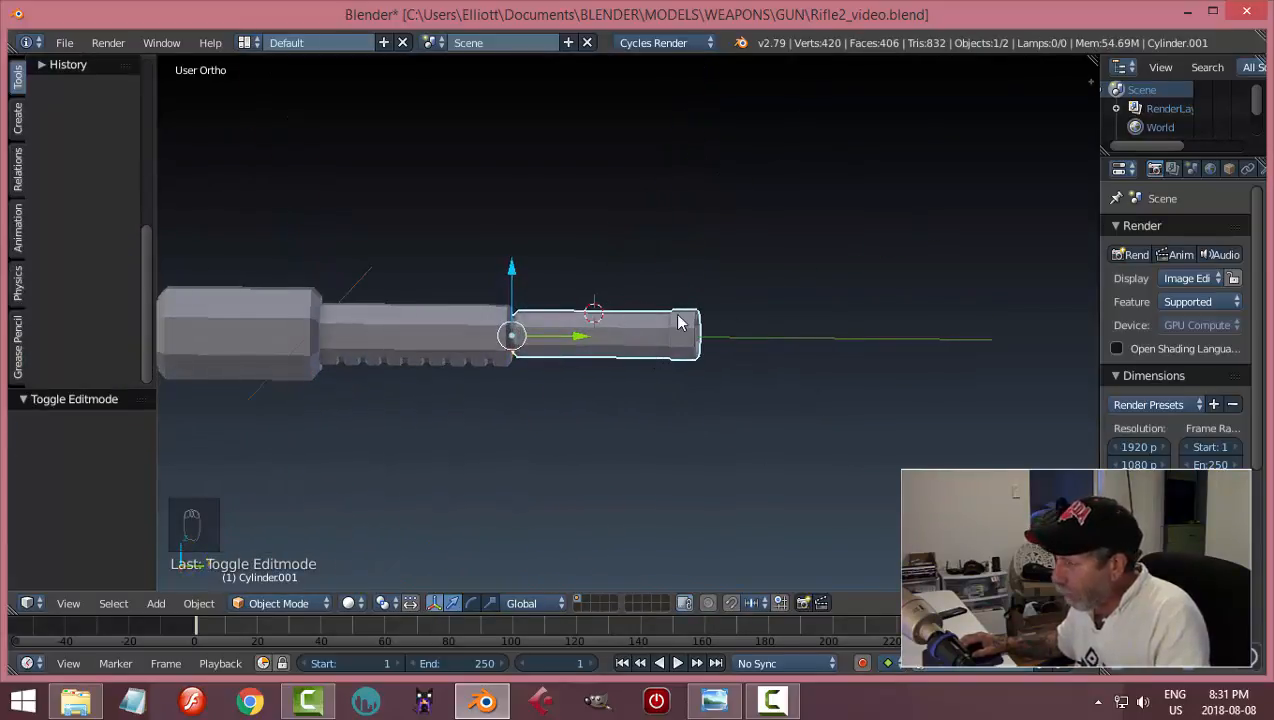
key(KP_3)
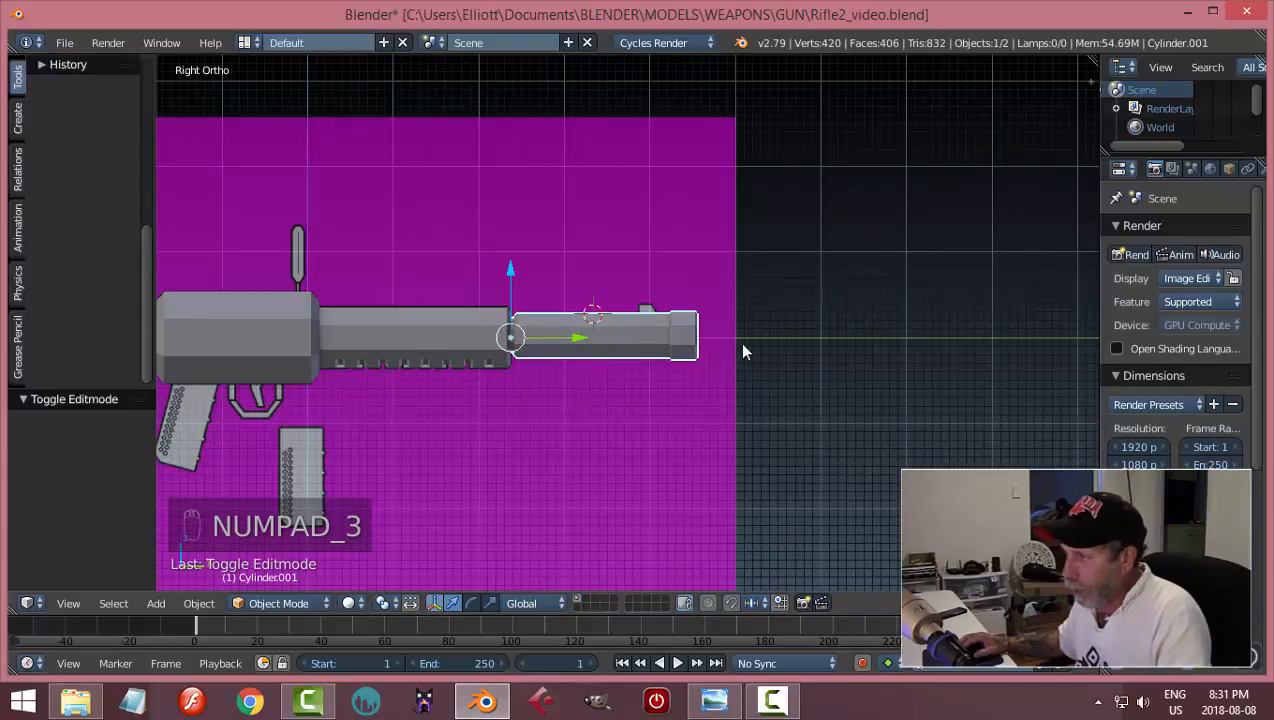
key(shift+a)
mouse_move(742, 355)
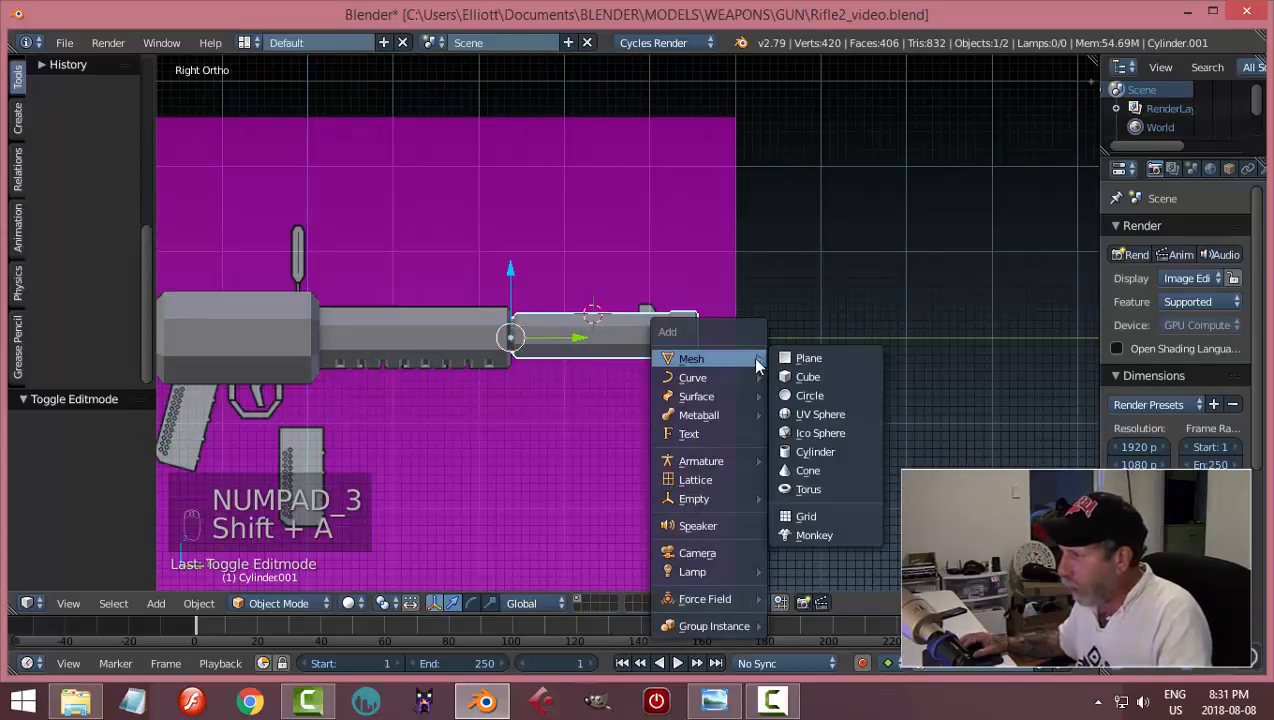
click(815, 374)
key(Tab)
click(994, 378)
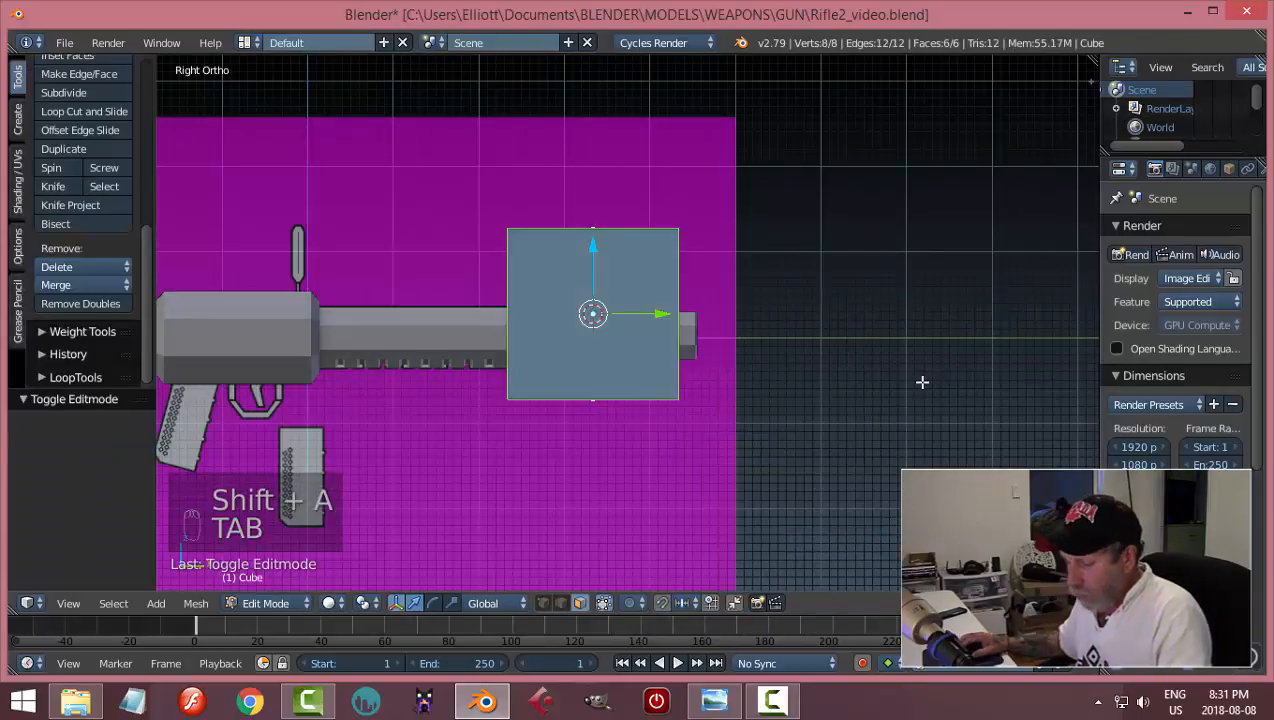
key(z)
click(1014, 389)
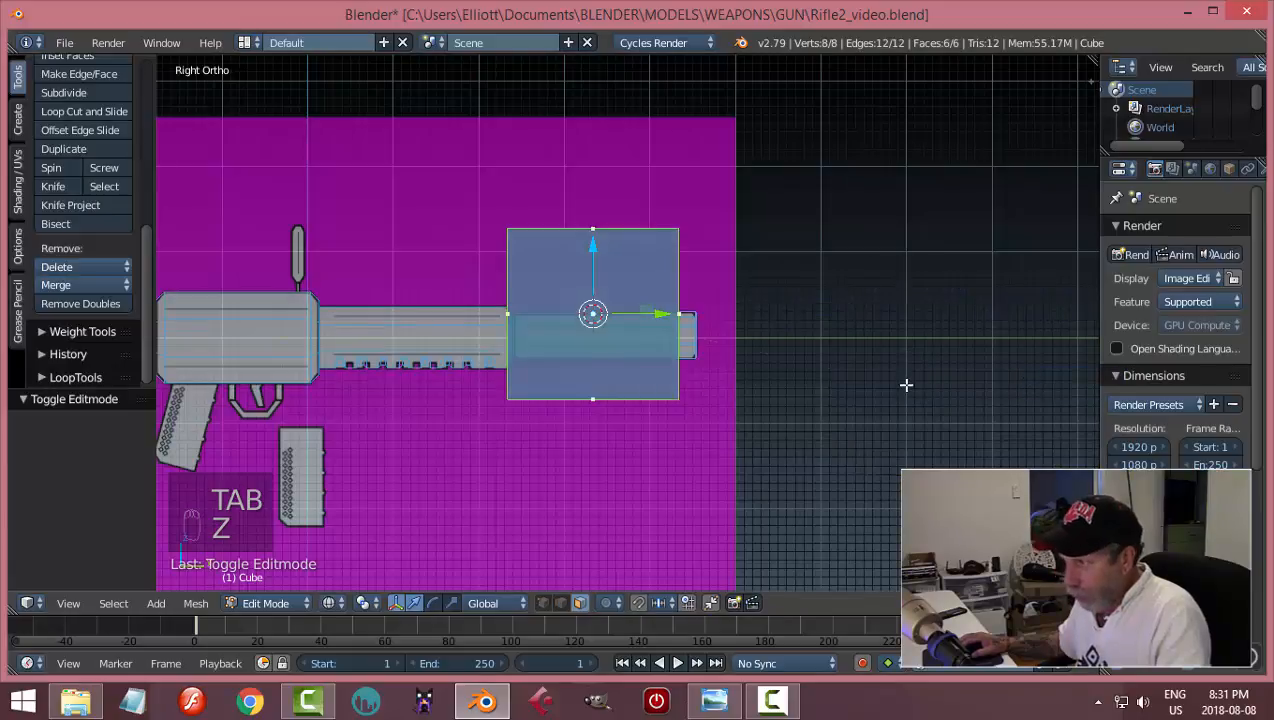
- Scale the cube to 0.2 and move it about 0.639 along Y onto the drawing's front sight
key(s)
click(660, 341)
scroll(704, 362, up, 6)
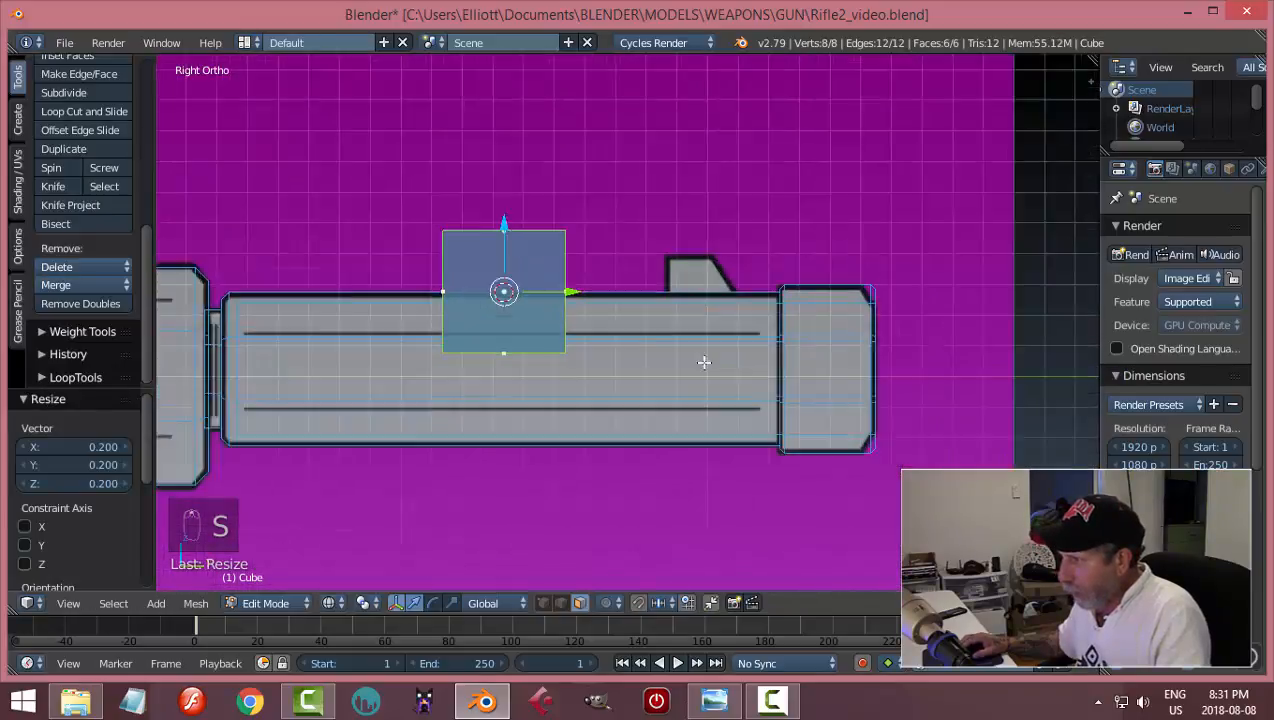
scroll(704, 362, up, 2)
key(g)
key(y)
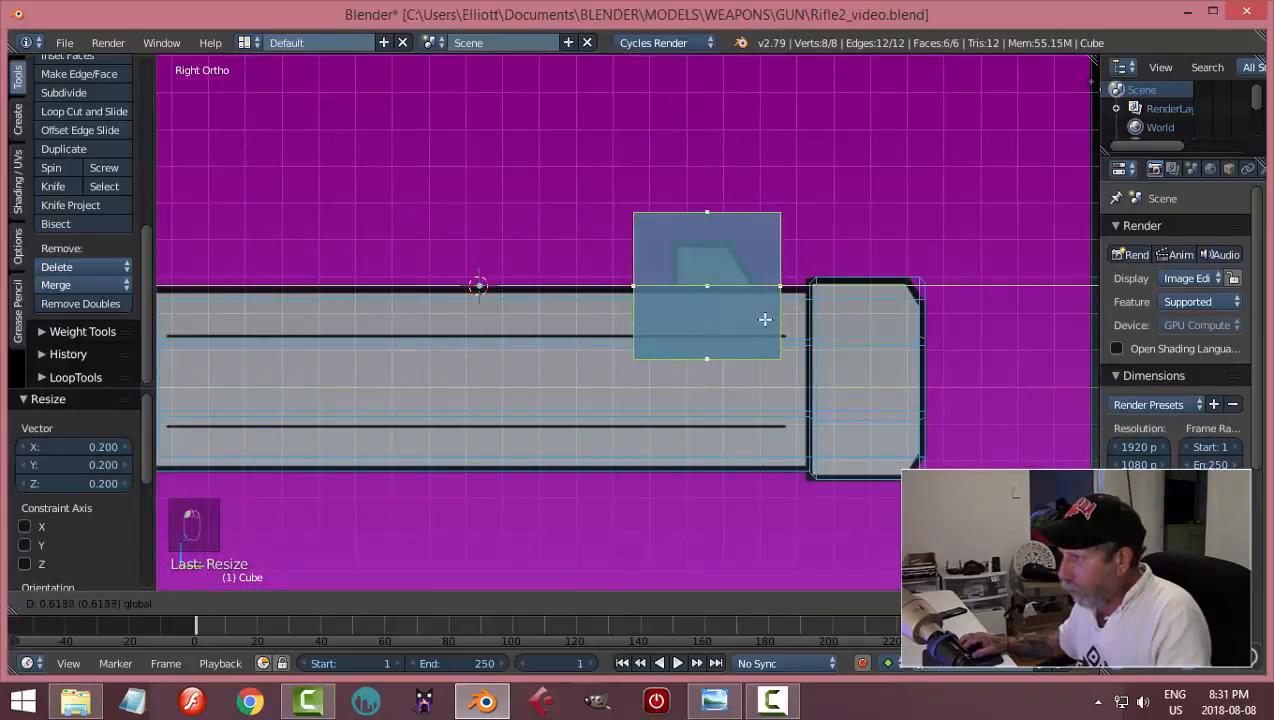
click(770, 318)
- Scale the cube down further to about the front sight's length and nudge it 0.005 along Y to align its back edge
key(s)
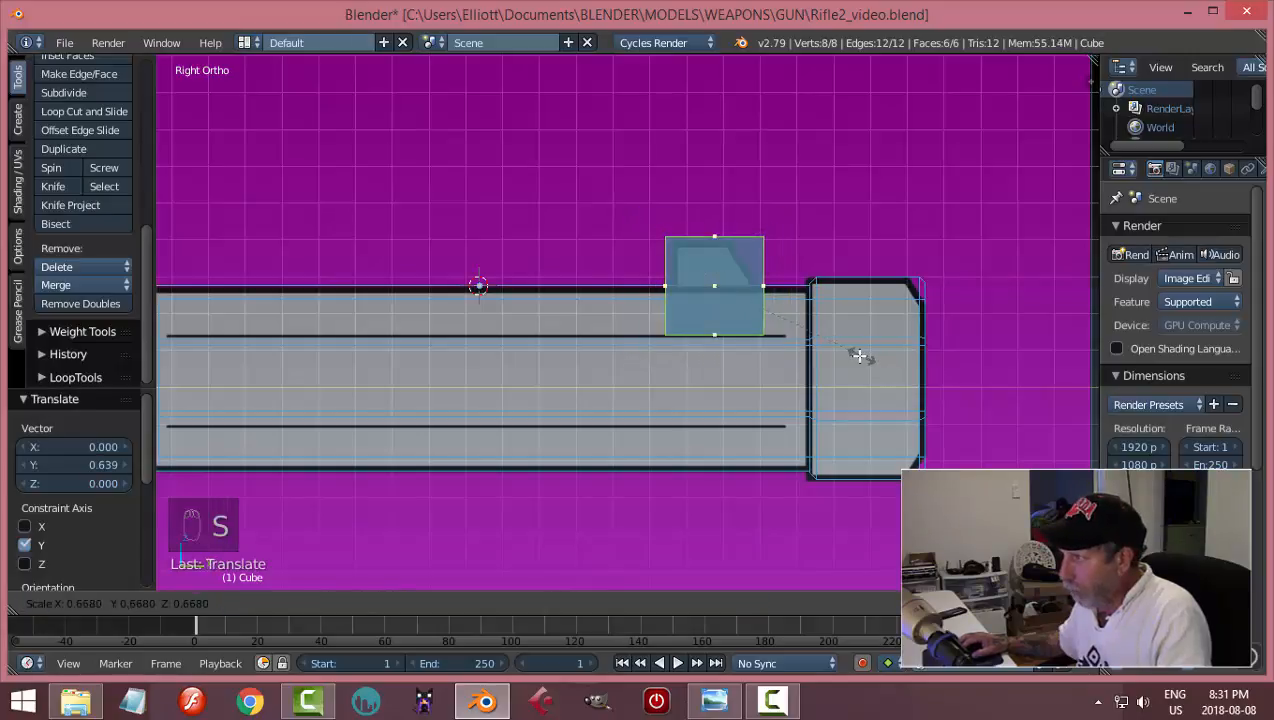
click(852, 354)
drag(777, 288, 779, 288)
shift+middle_drag(856, 317, 751, 358)
scroll(749, 360, up, 7)
scroll(746, 362, down, 2)
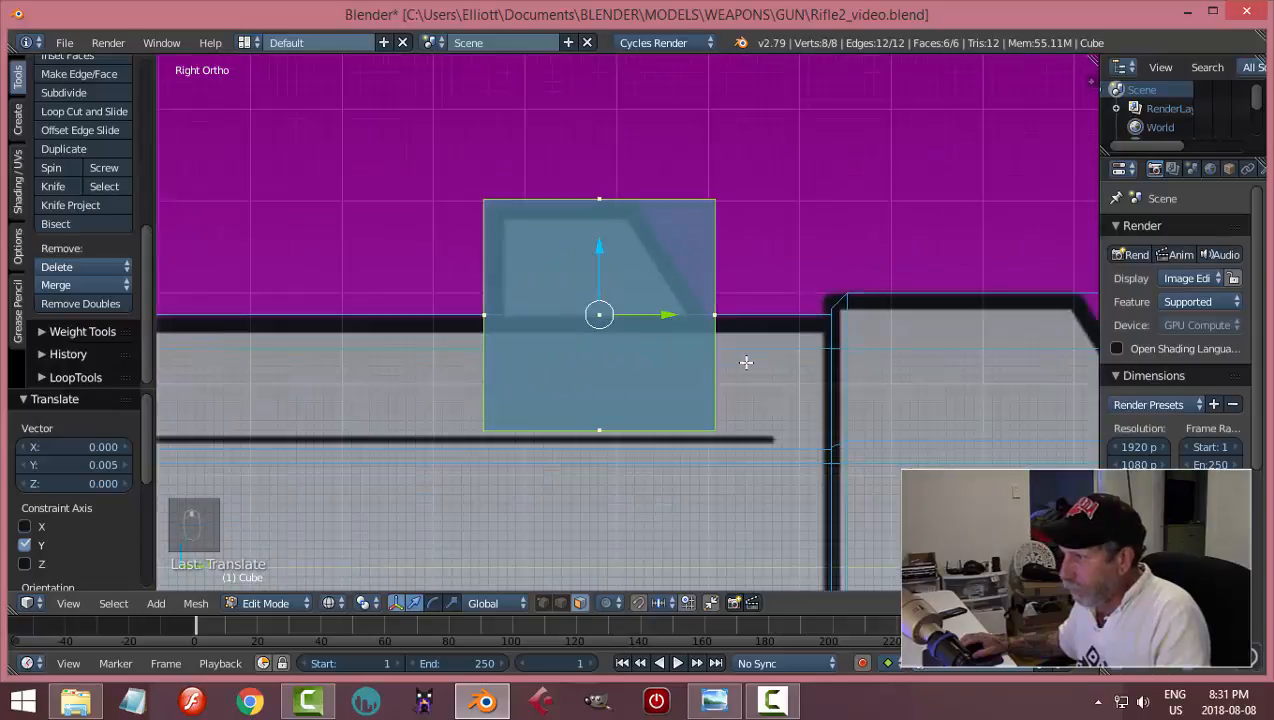
- Select the cube's bottom face and raise it about 0.105 along Z to sit just inside the barrel's top outline
key(a)
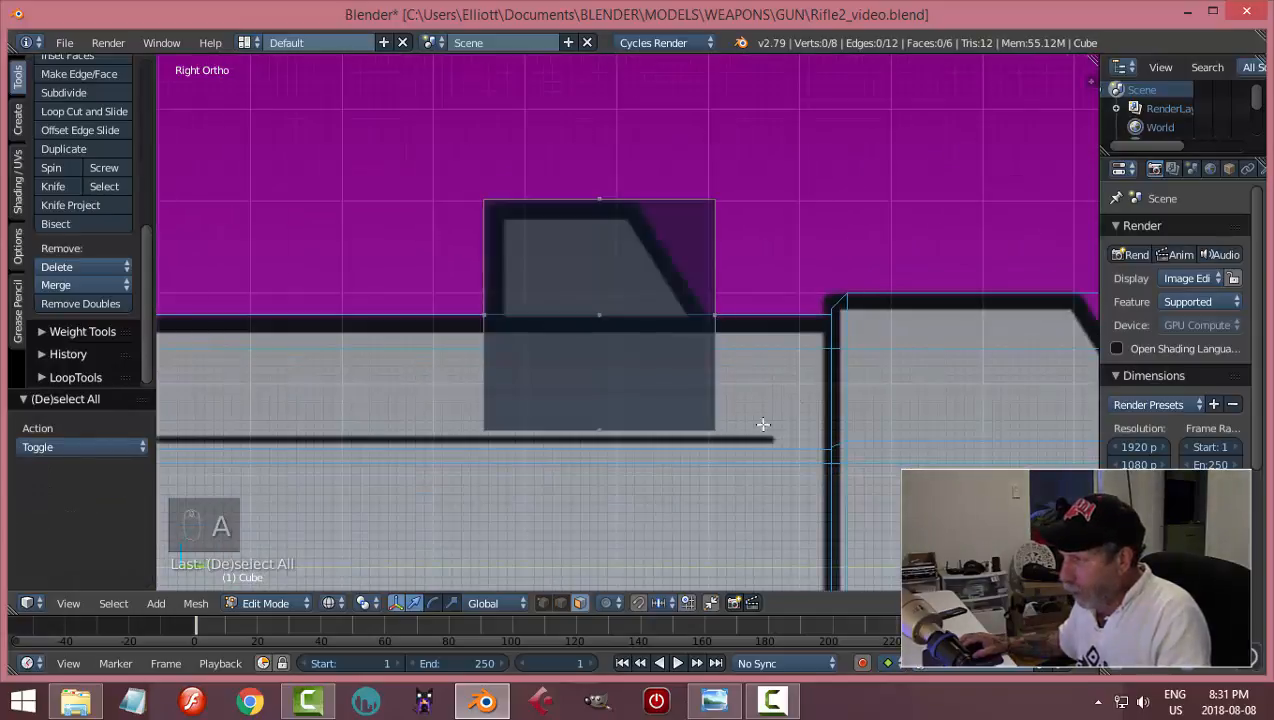
key(b)
drag(778, 495, 380, 375)
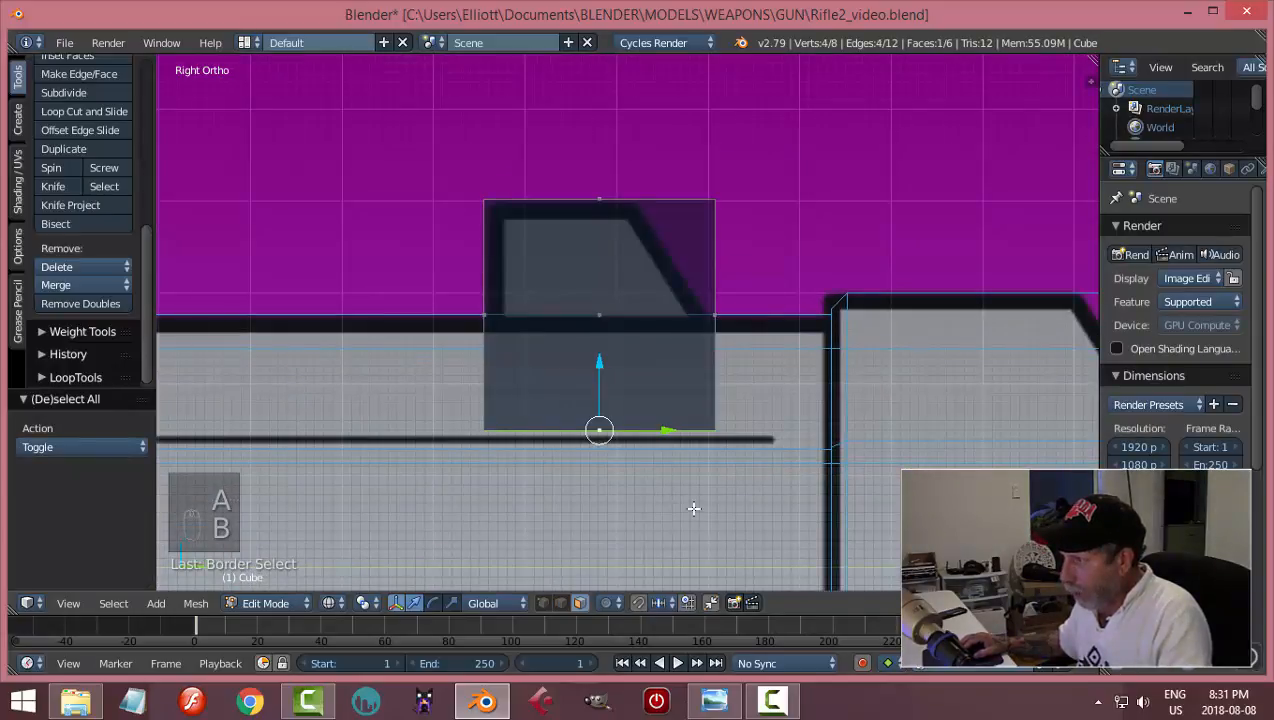
middle_drag(694, 508, 683, 388)
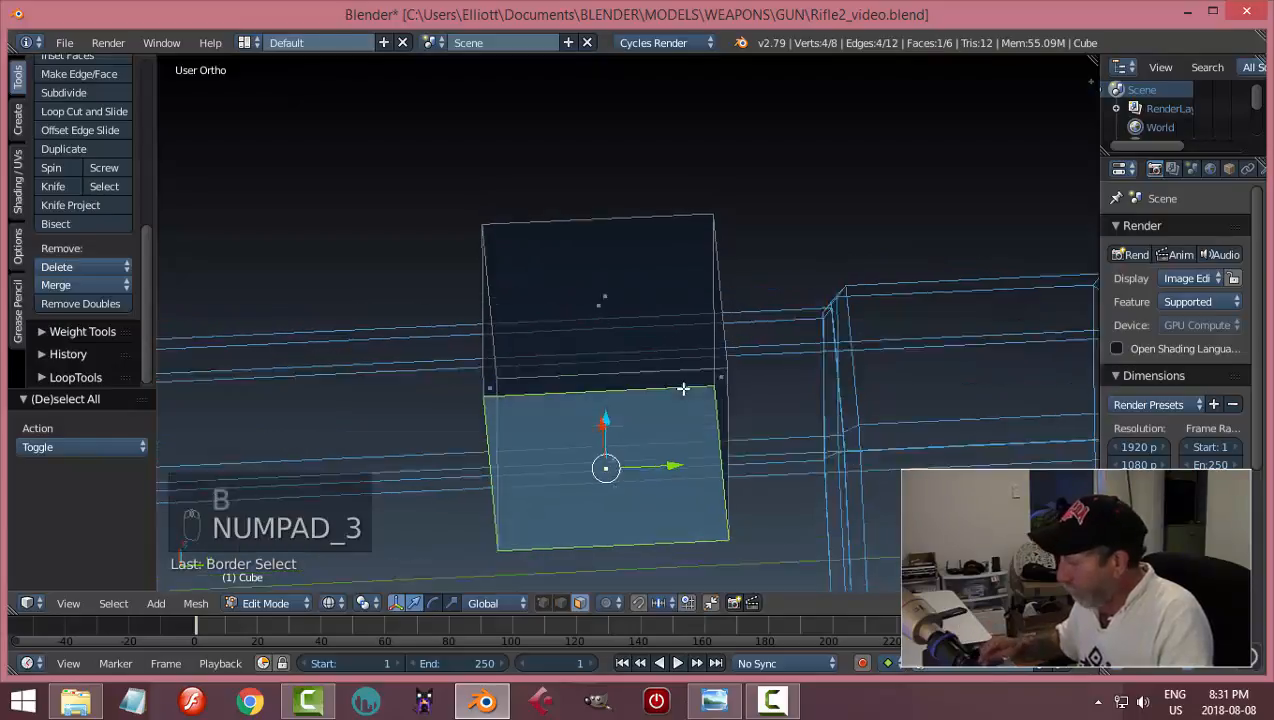
key(KP_3)
drag(601, 362, 620, 265)
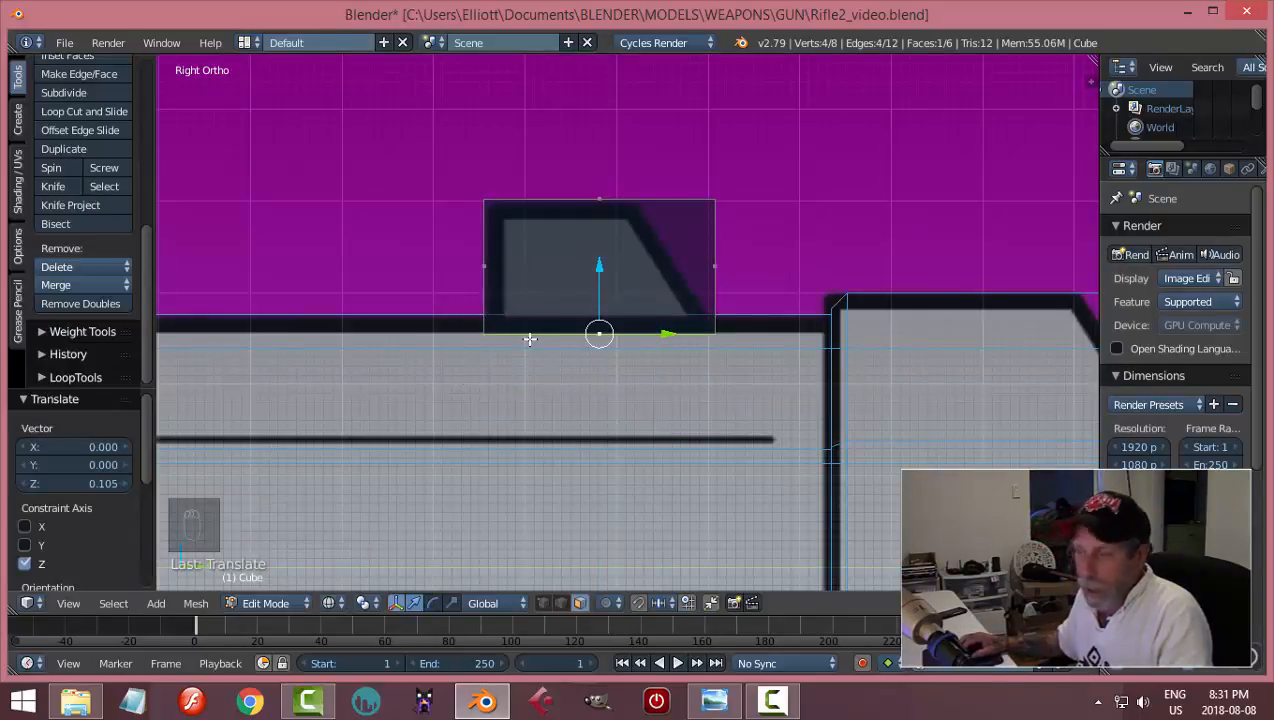
- Select the cube's muzzle-side face, shift it about -0.007 along Y to match the sight's base, and deselect it
key(a)
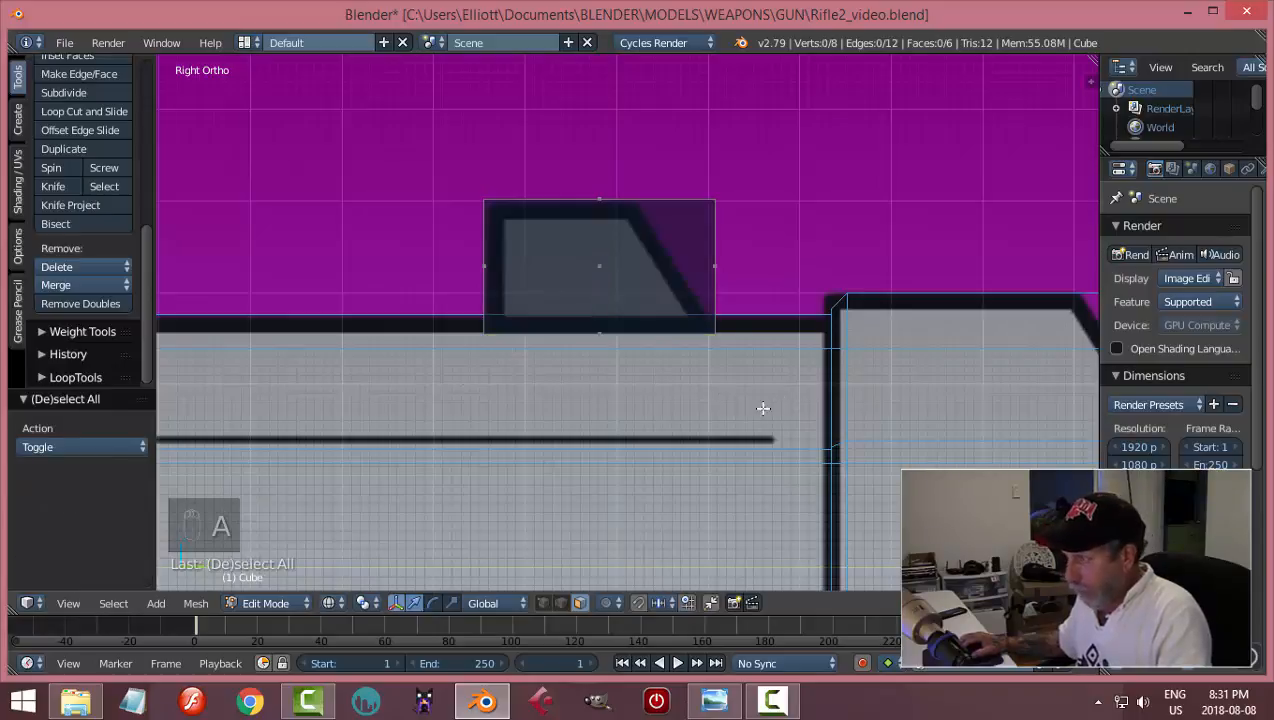
key(b)
drag(760, 334, 688, 160)
drag(785, 267, 780, 267)
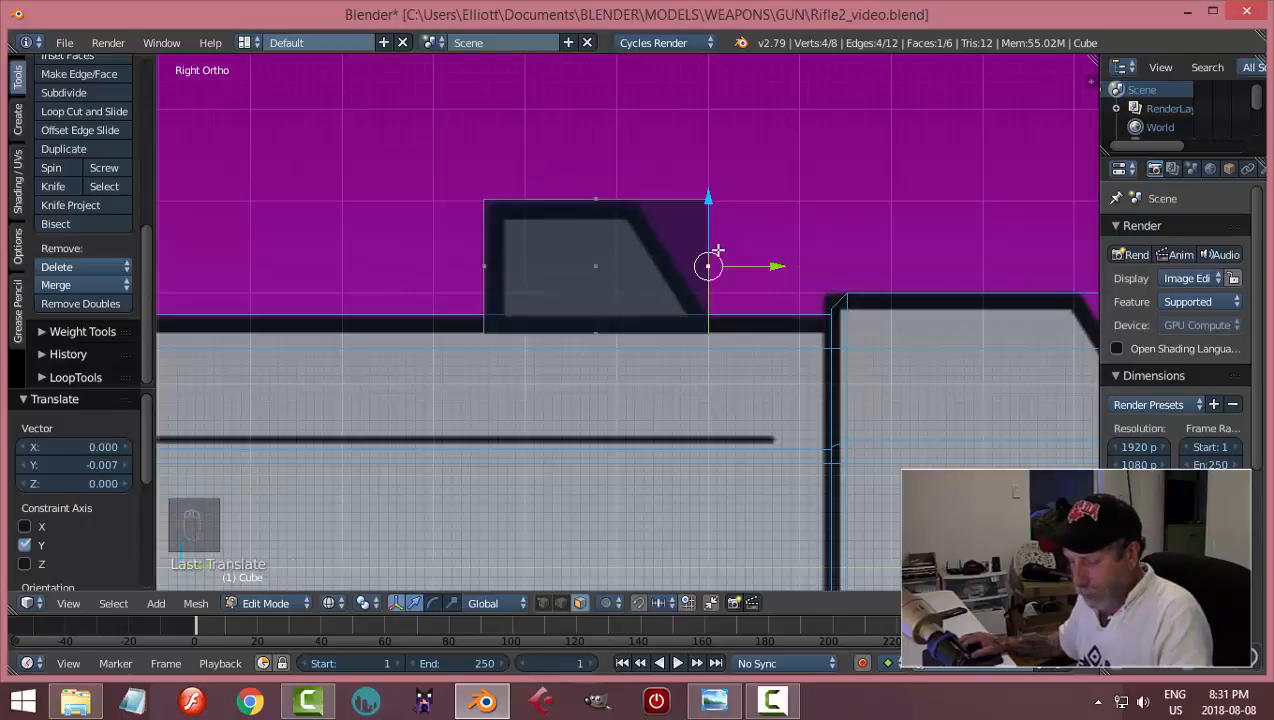
key(a)
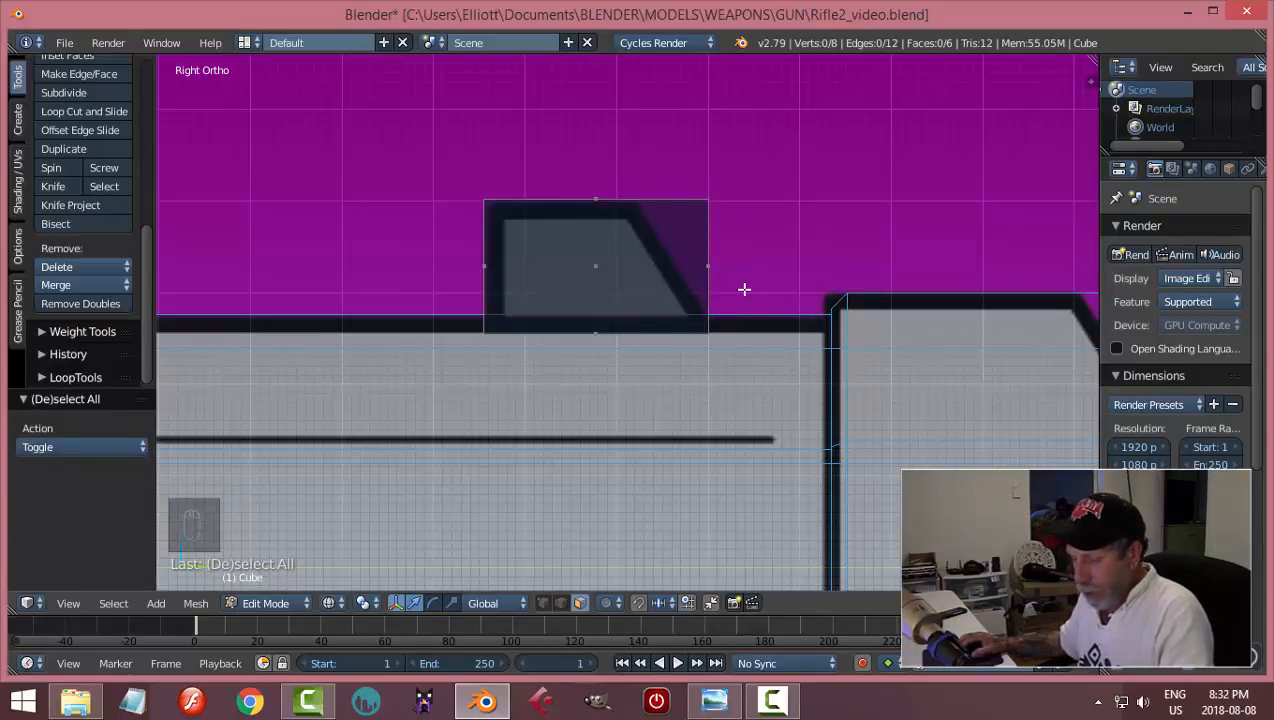
- Select the whole sight block and narrow it in the front view, scaling along X by about 0.272 and again by 0.836
key(a)
key(KP_1)
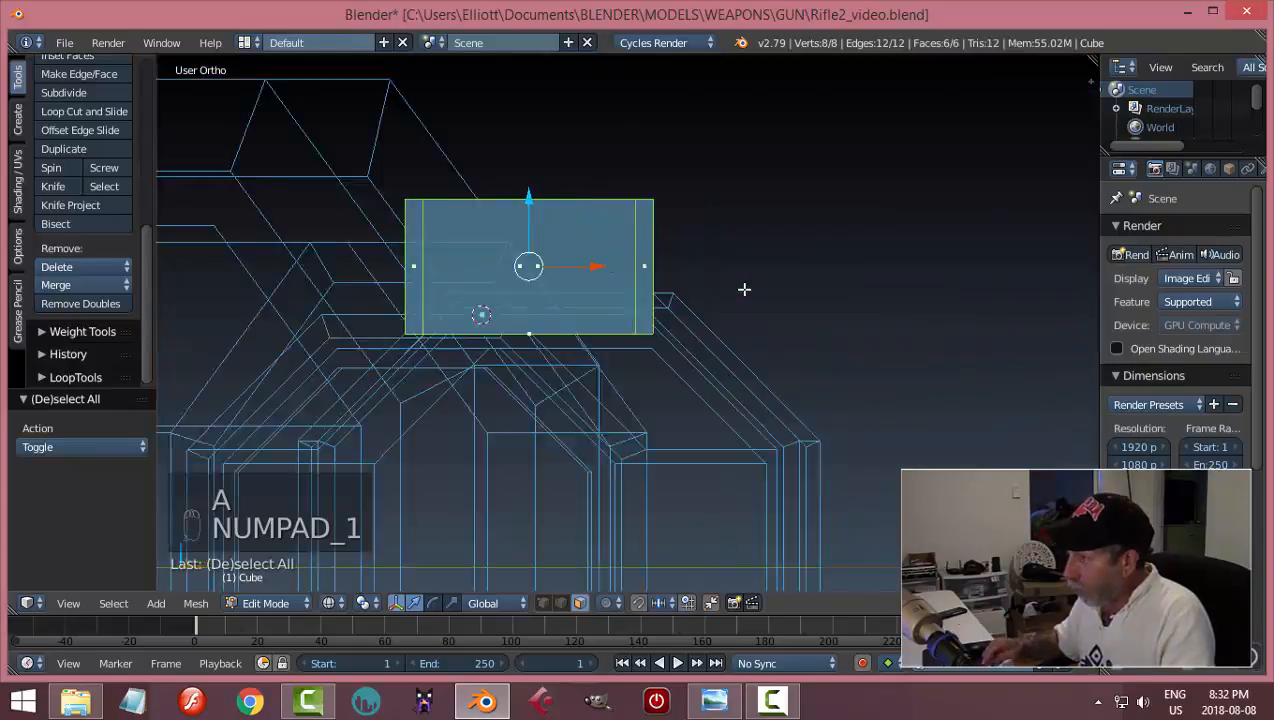
scroll(744, 289, down, 5)
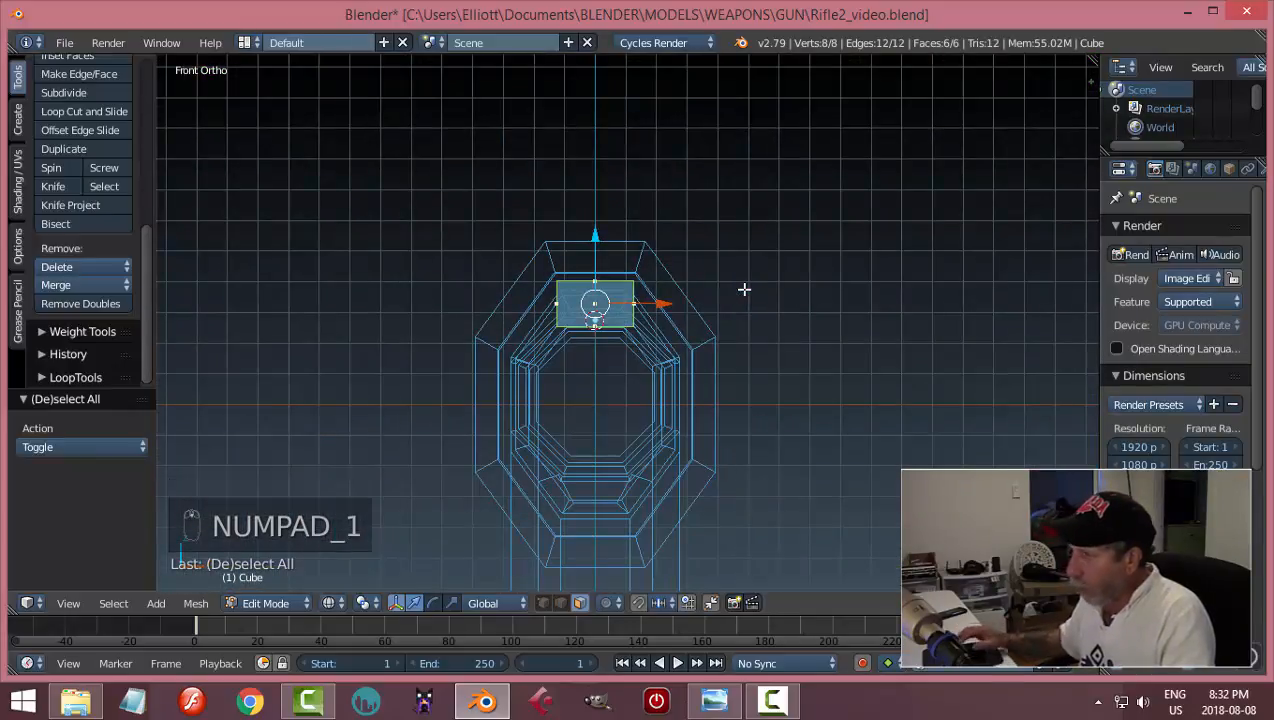
scroll(731, 330, up, 2)
scroll(707, 326, up, 1)
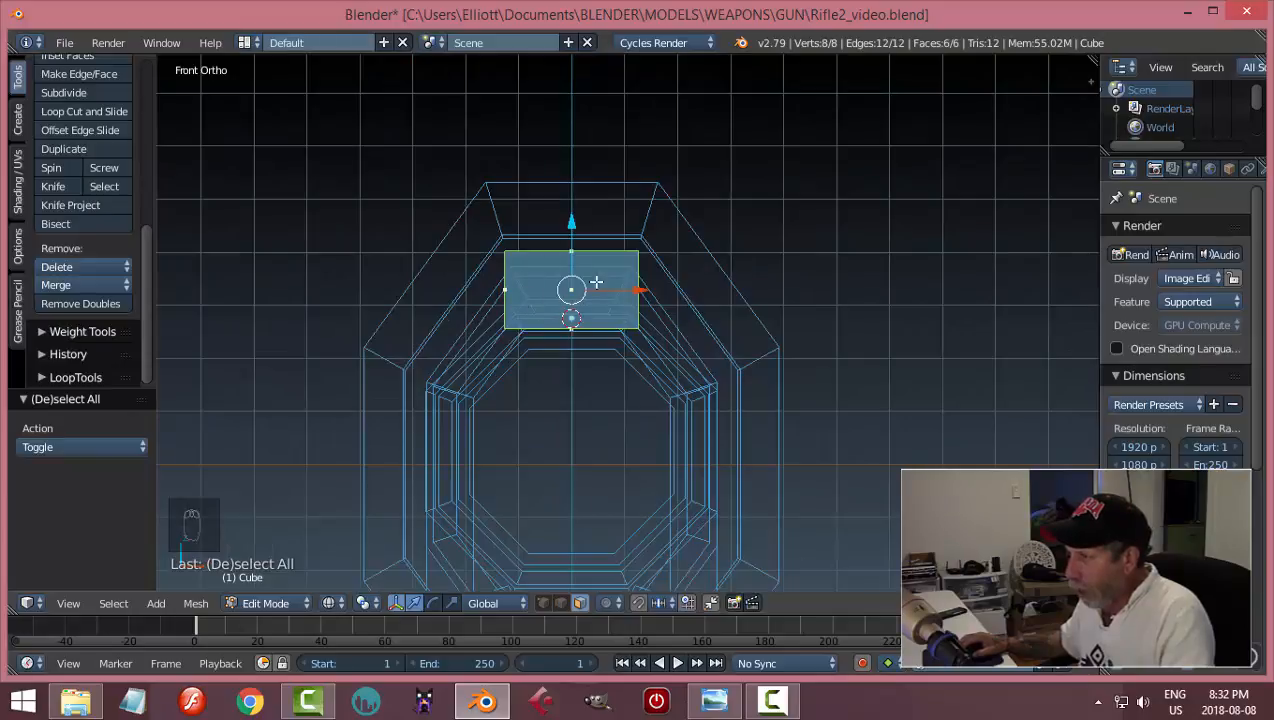
key(s)
key(x)
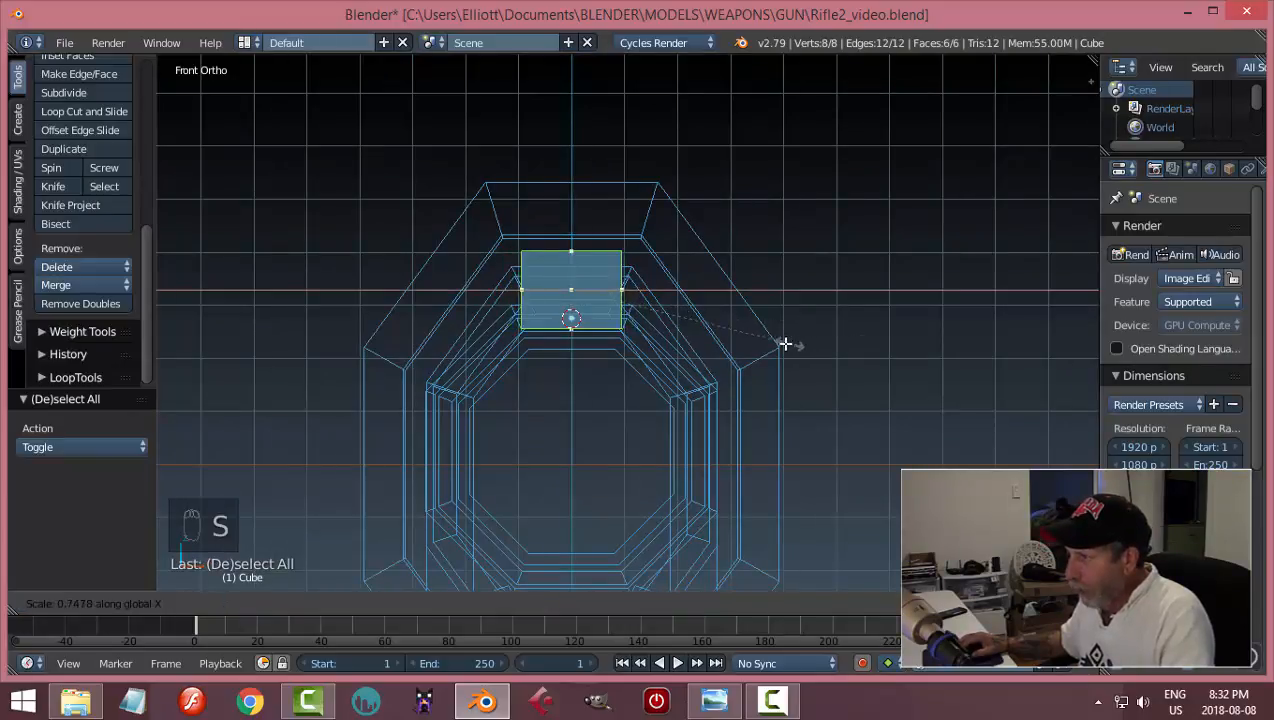
click(624, 353)
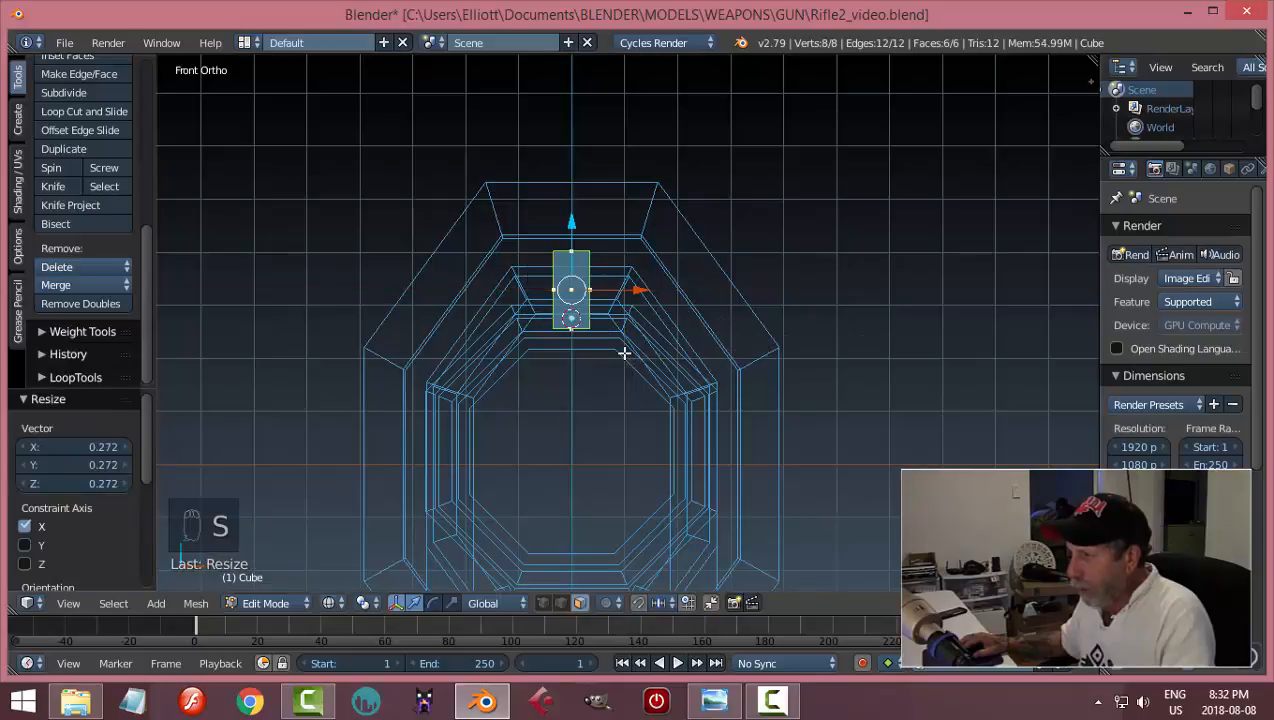
key(s)
key(x)
click(598, 302)
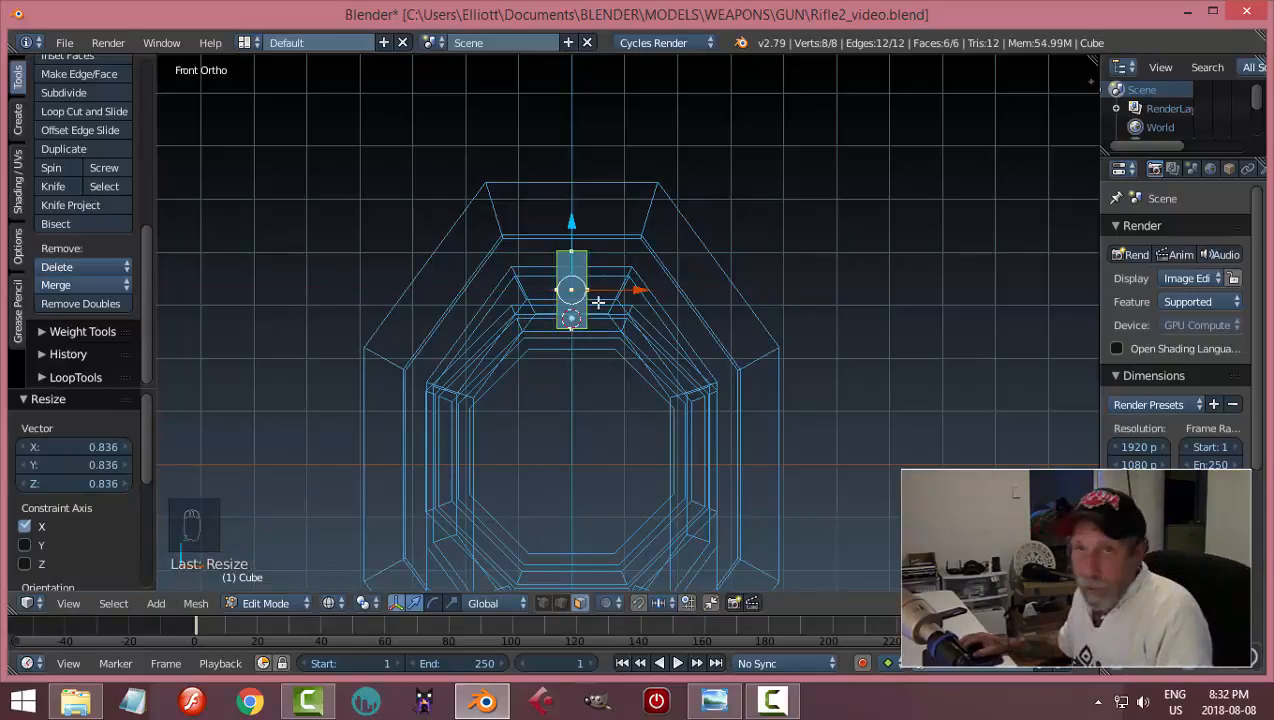
- Slope the sight's muzzle side by selecting its two upper front vertices and moving them -0.082 along Y
middle_drag(765, 361, 562, 300)
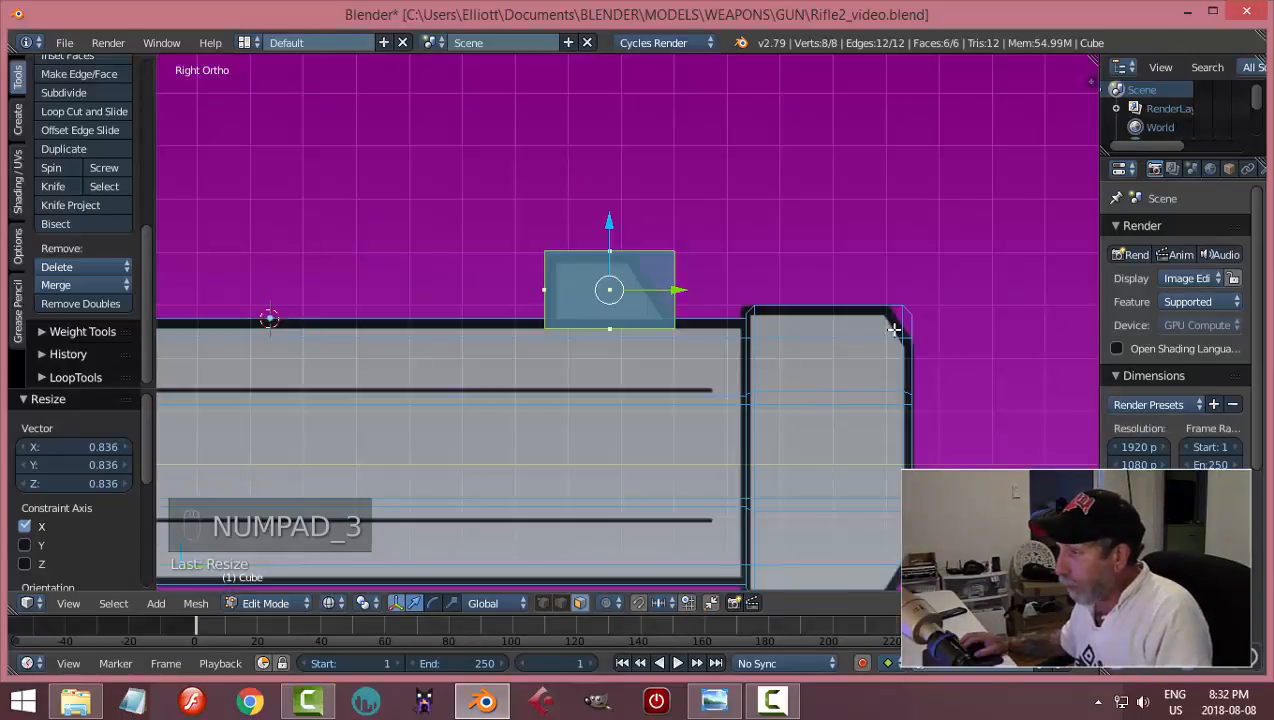
key(a)
key(a)
scroll(748, 331, up, 2)
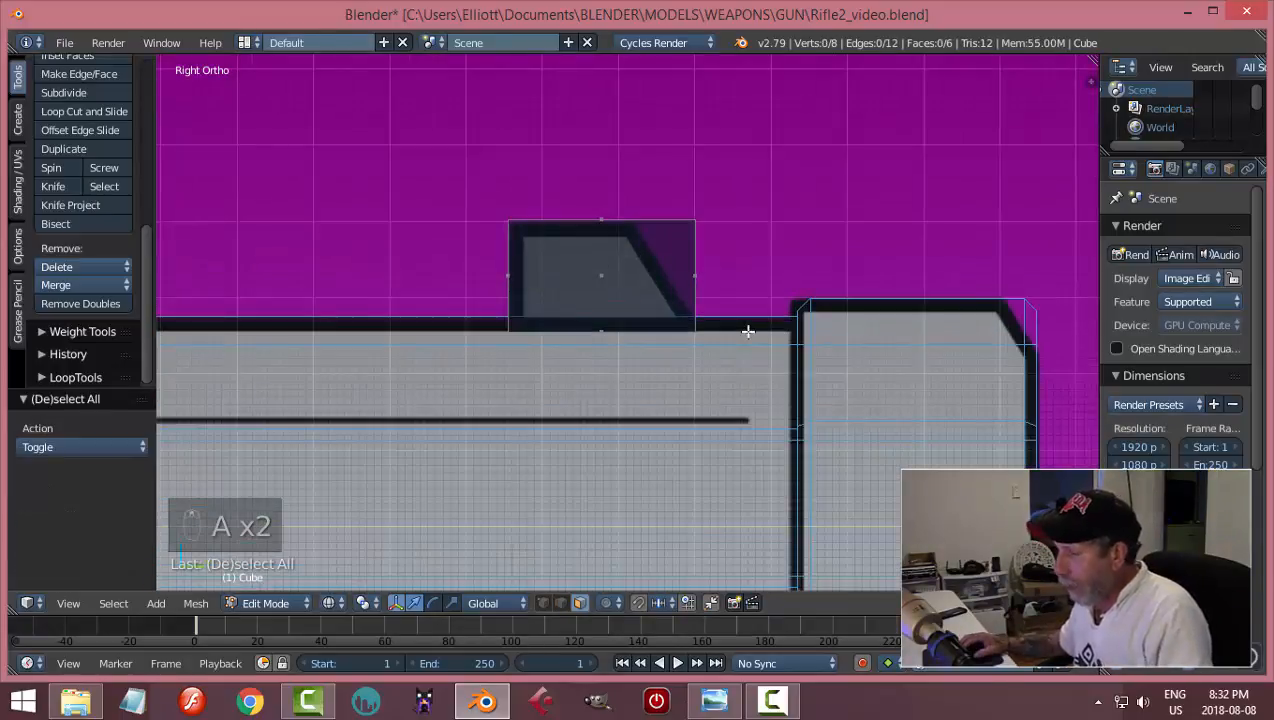
click(547, 603)
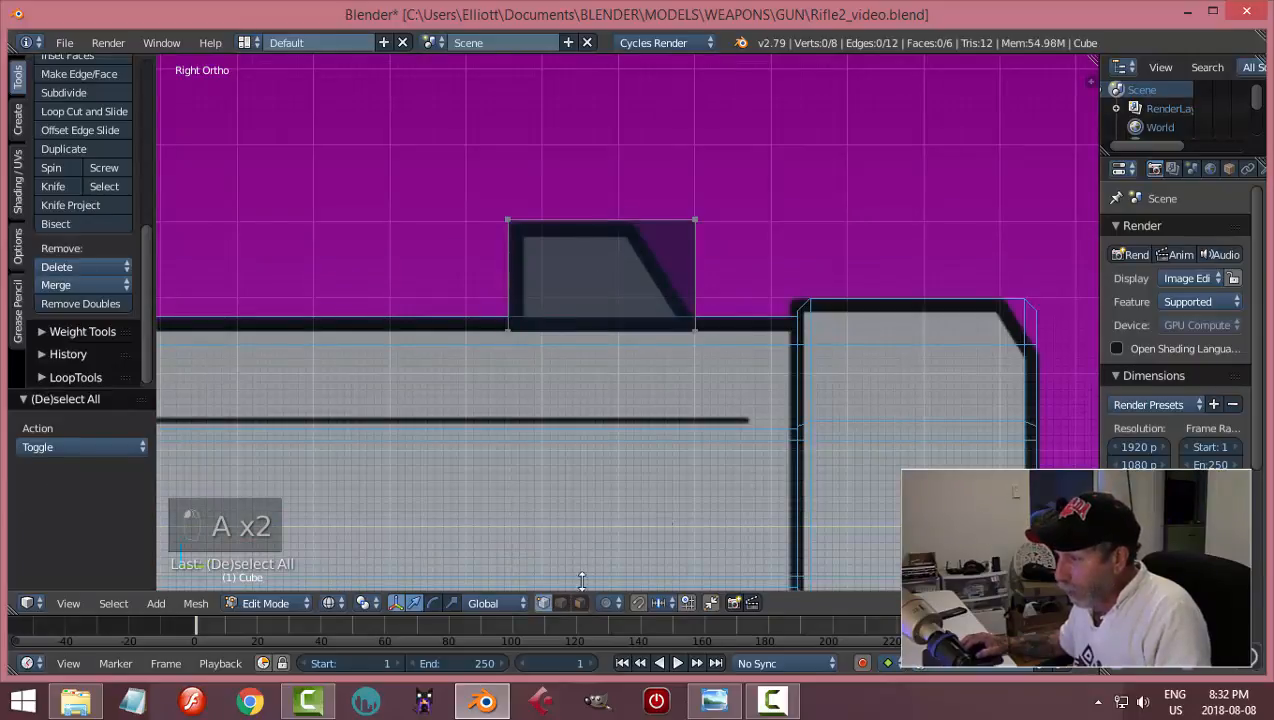
key(b)
drag(640, 157, 753, 270)
middle_drag(811, 279, 764, 305)
key(KP_3)
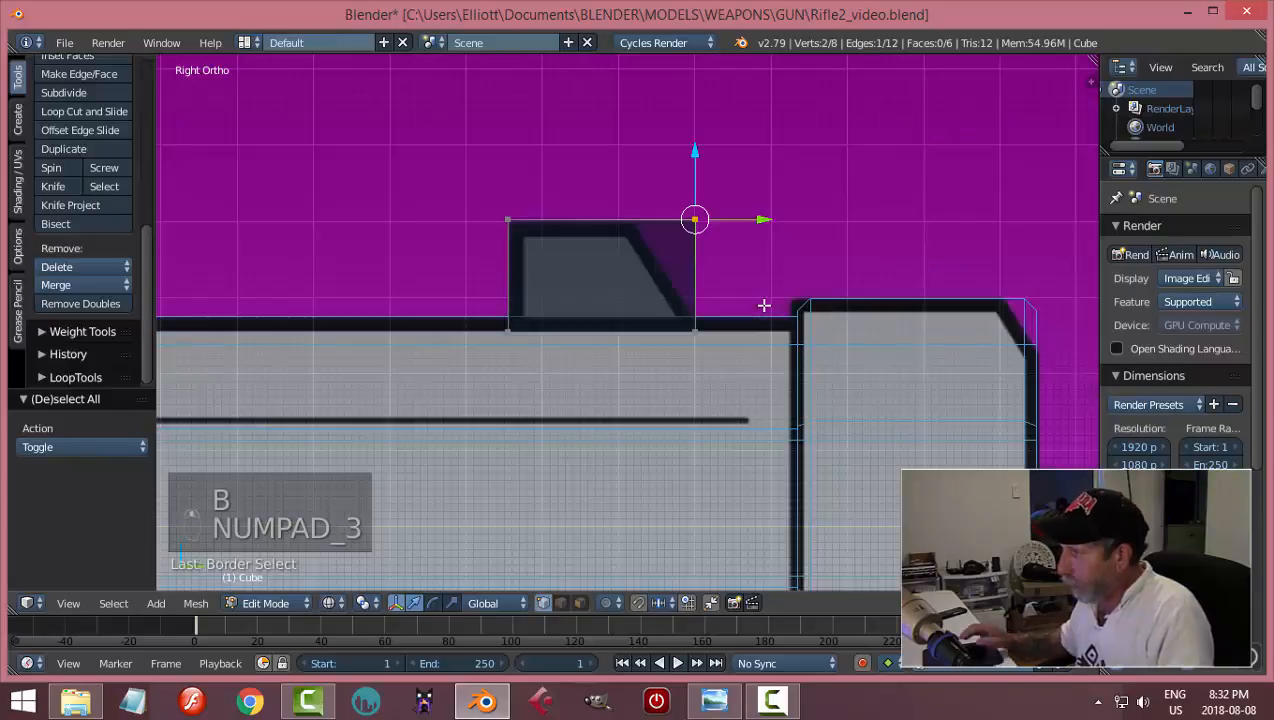
drag(775, 221, 711, 230)
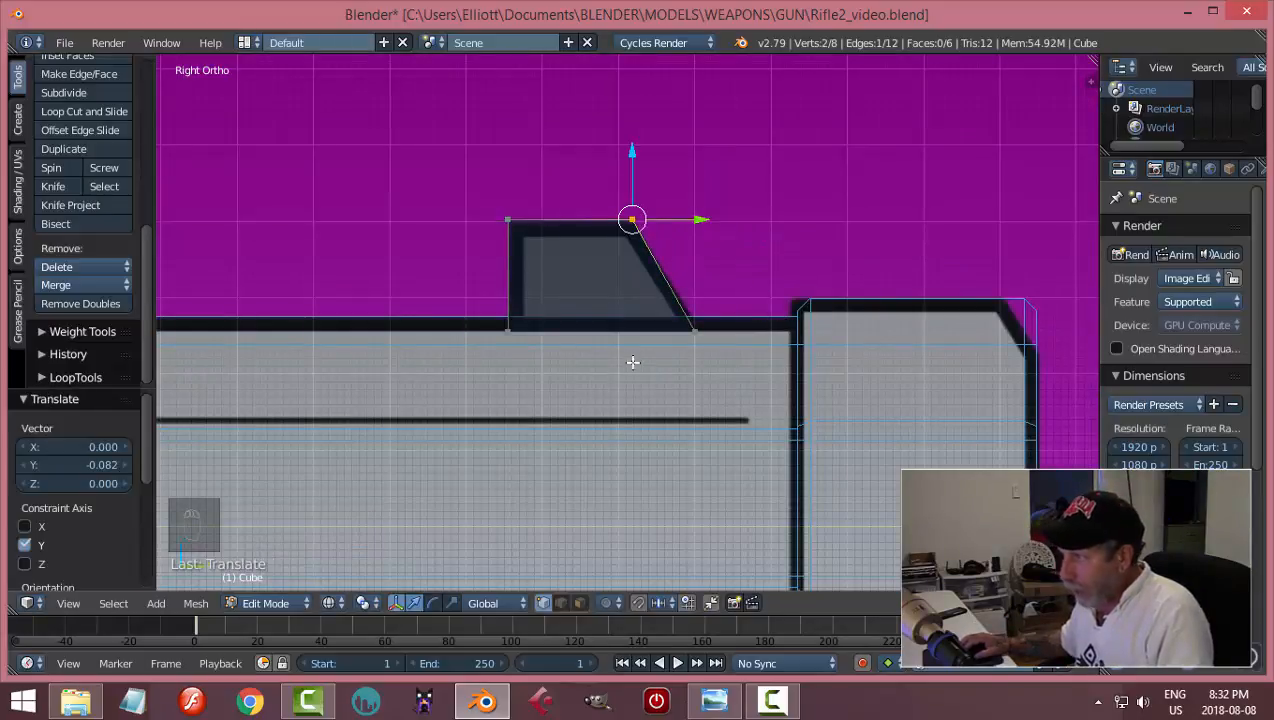
- Shift the sight's lower muzzle-side vertices slightly forward along Y to match the drawing, deselect, and show solid shading
key(a)
key(b)
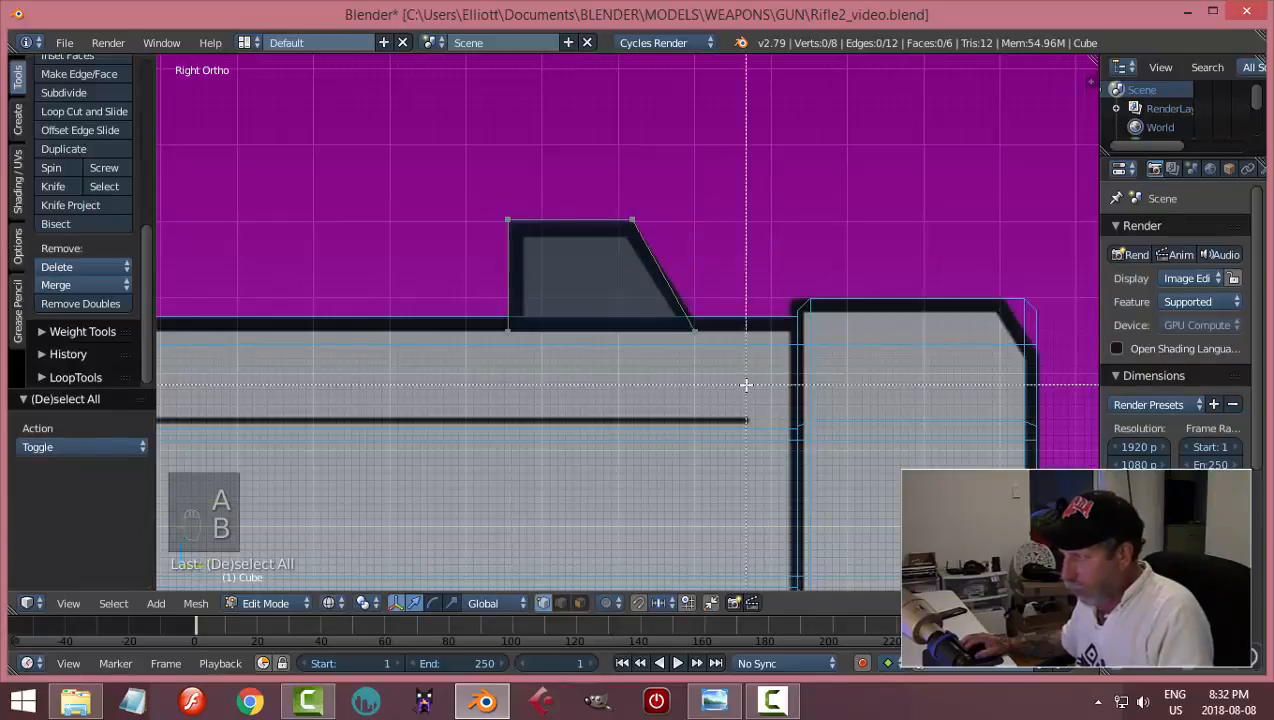
mouse_move(745, 342)
mouse_down()
mouse_move(674, 293)
mouse_move(770, 334)
mouse_up()
key(a)
key(z)
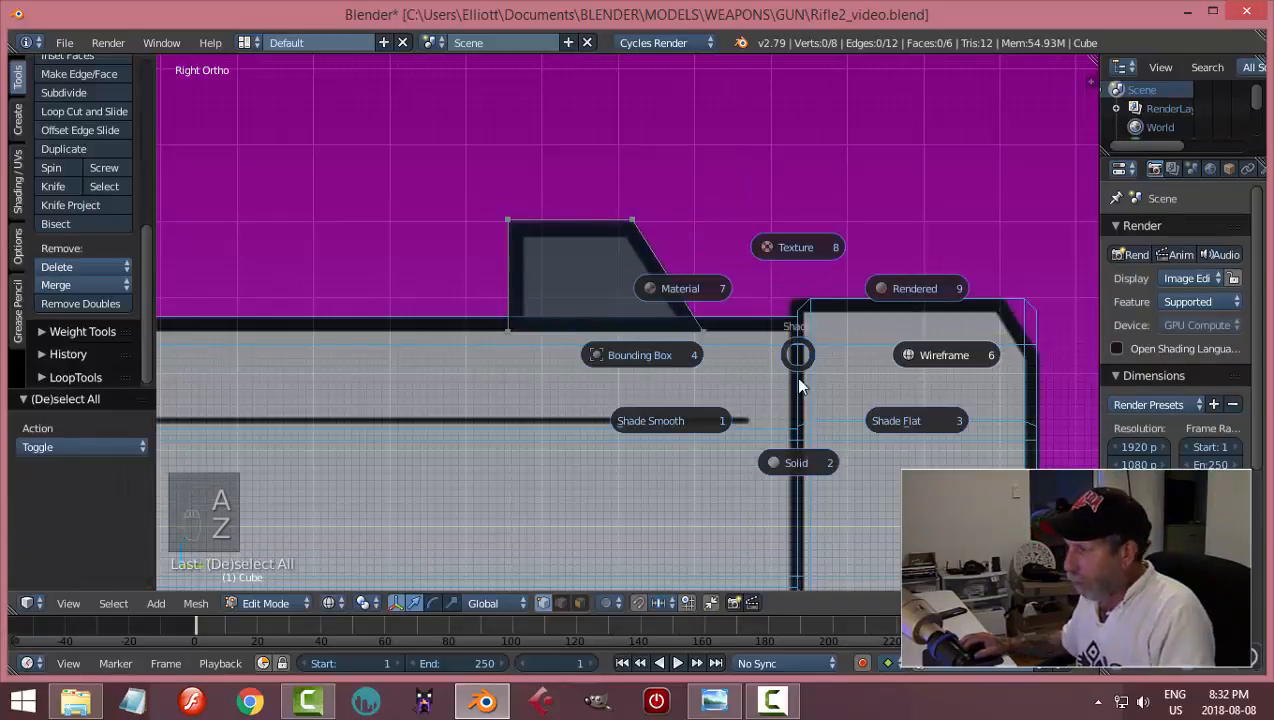
click(796, 462)
mouse_move(797, 440)
middle_down()
mouse_move(799, 276)
mouse_move(586, 296)
mouse_move(713, 229)
mouse_move(759, 290)
mouse_move(788, 373)
mouse_move(809, 322)
middle_up()
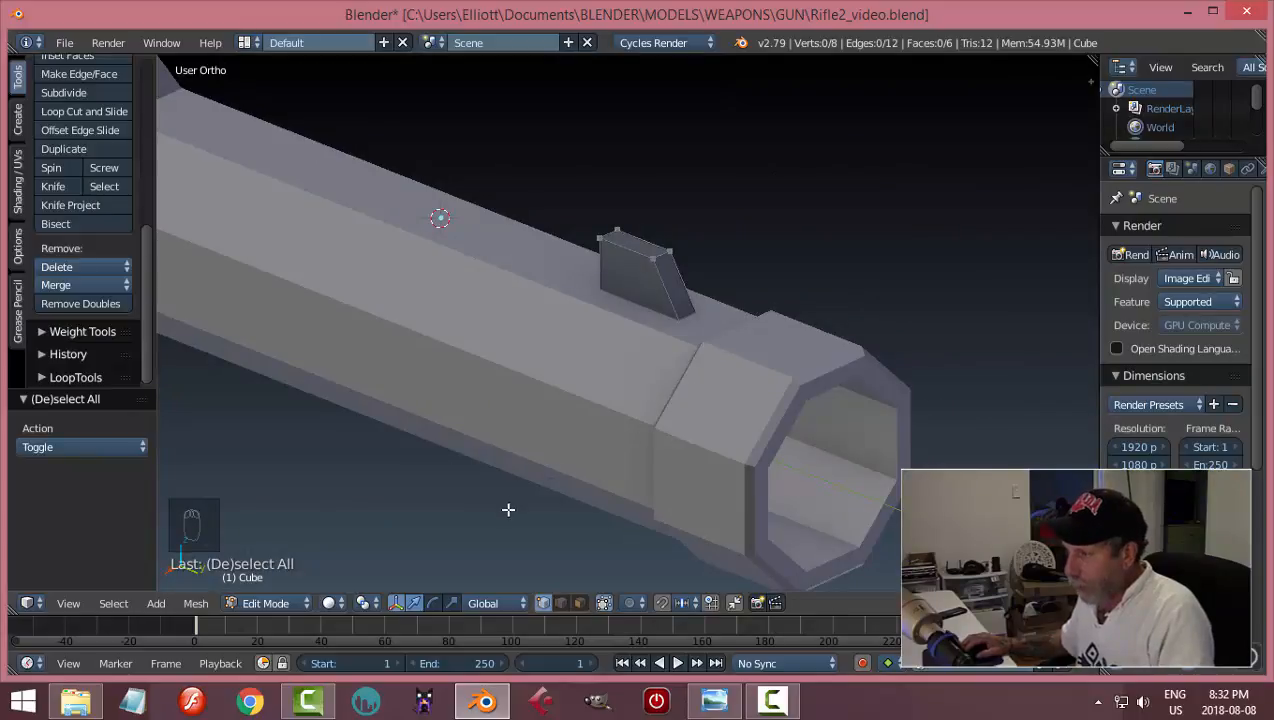
- Bevel the sight's top, sloped and rear vertical edges on both sides by 0.011 with one segment
click(561, 603)
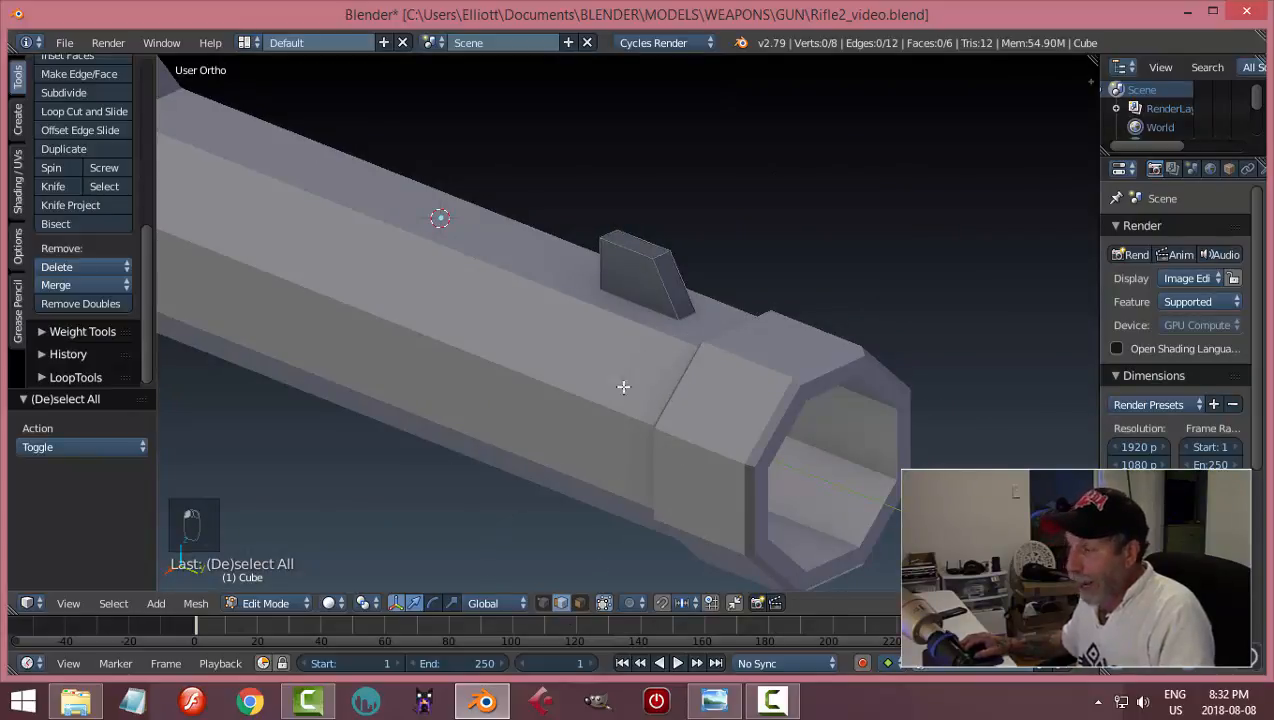
middle_drag(654, 406, 679, 418)
scroll(685, 360, up, 2)
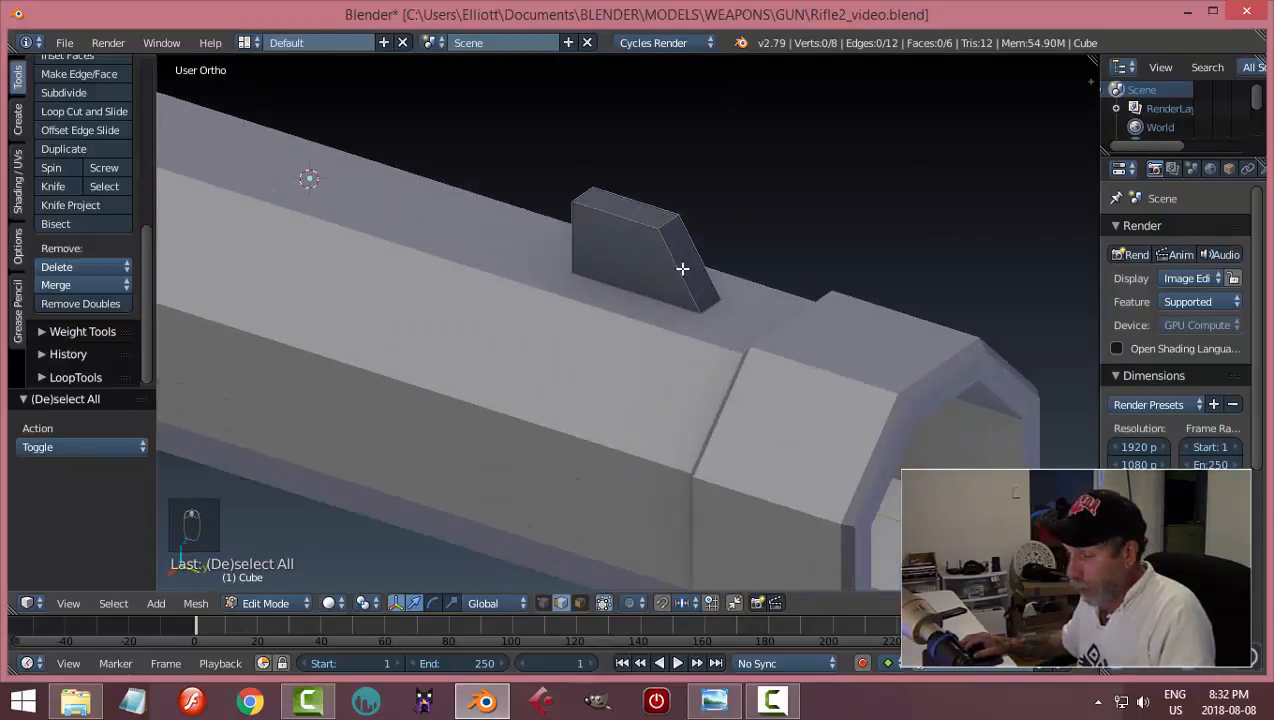
click(682, 268)
shift+click(603, 213)
shift+click(570, 226)
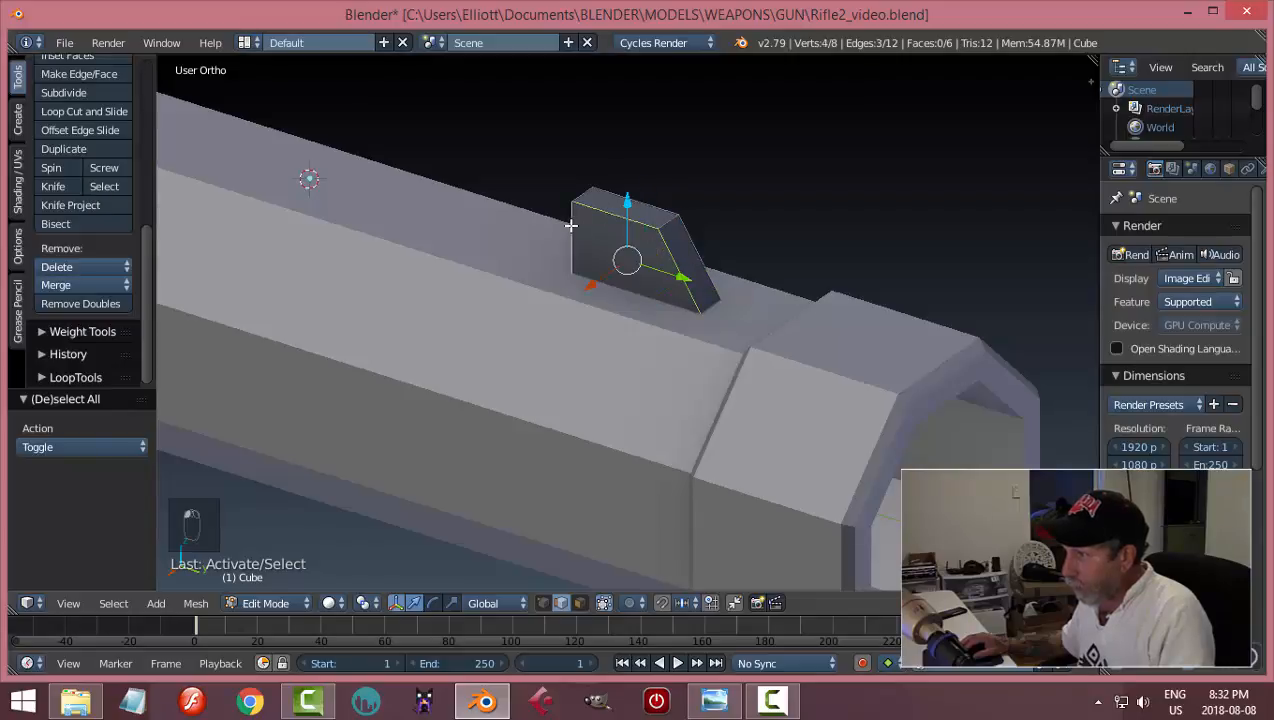
middle_drag(688, 300, 607, 332)
shift+click(619, 334)
shift+click(756, 285)
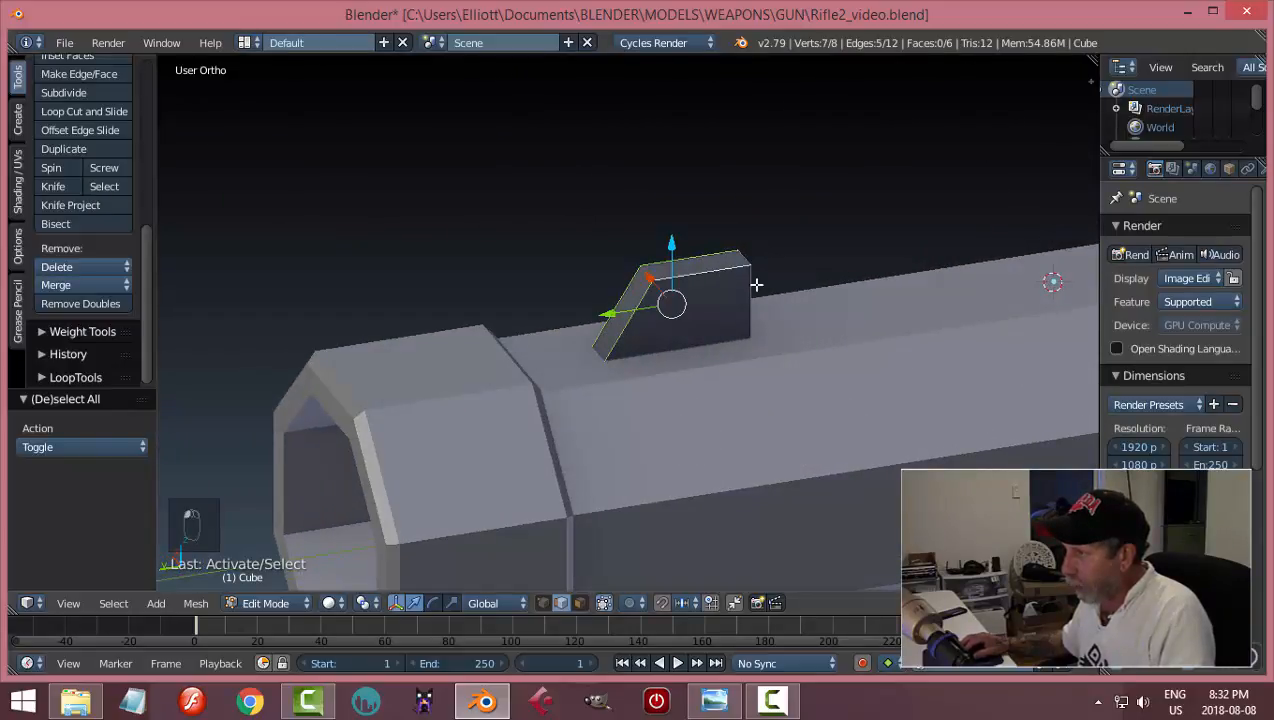
shift+click(752, 290)
middle_drag(752, 290, 738, 290)
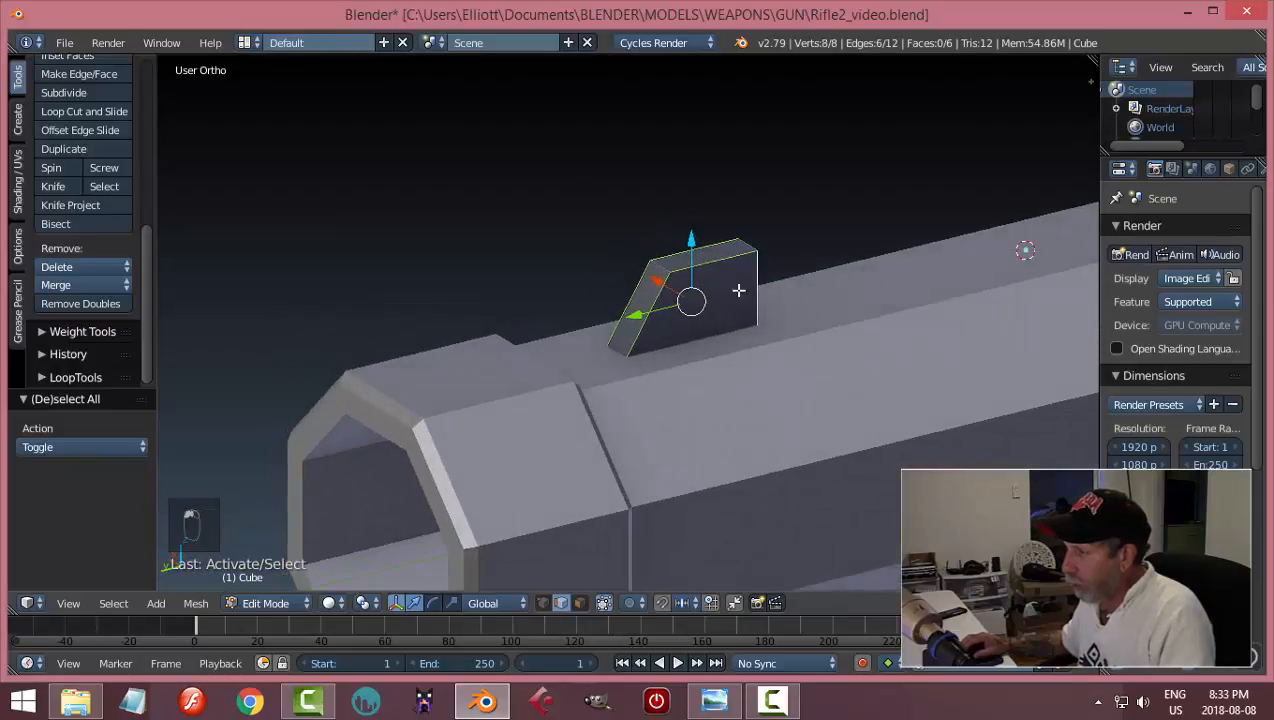
key(ctrl+b)
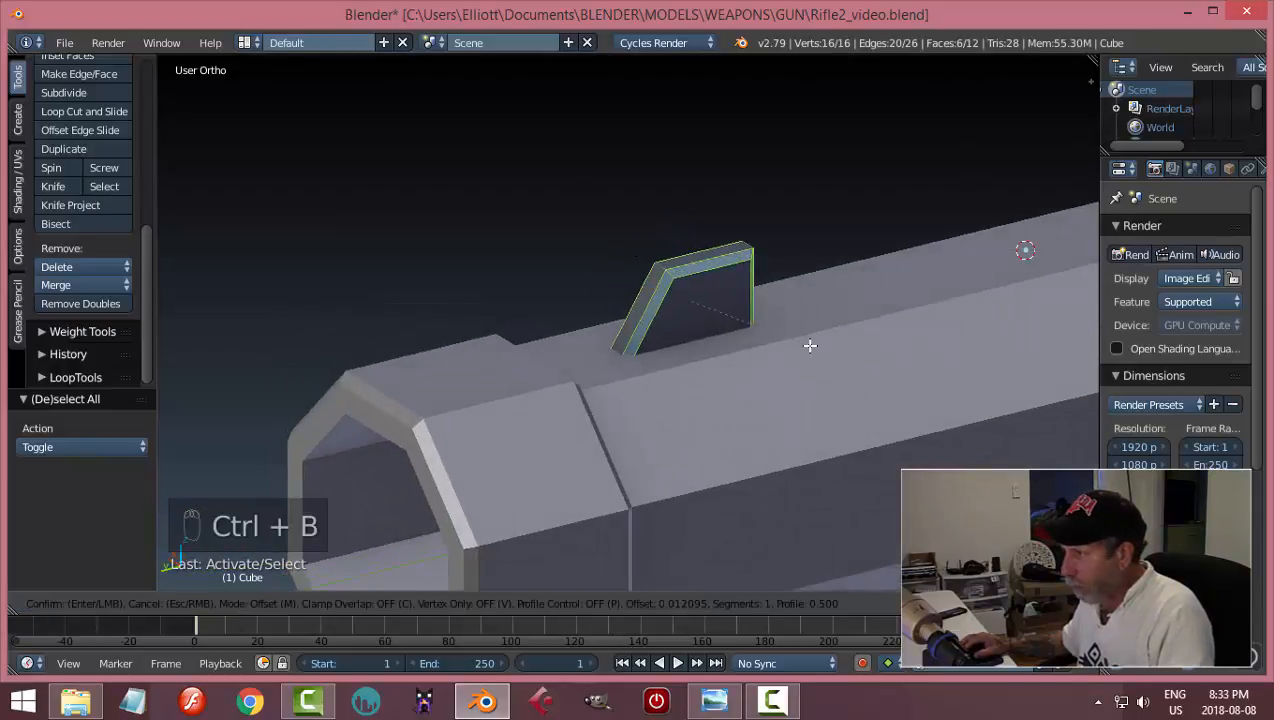
click(855, 346)
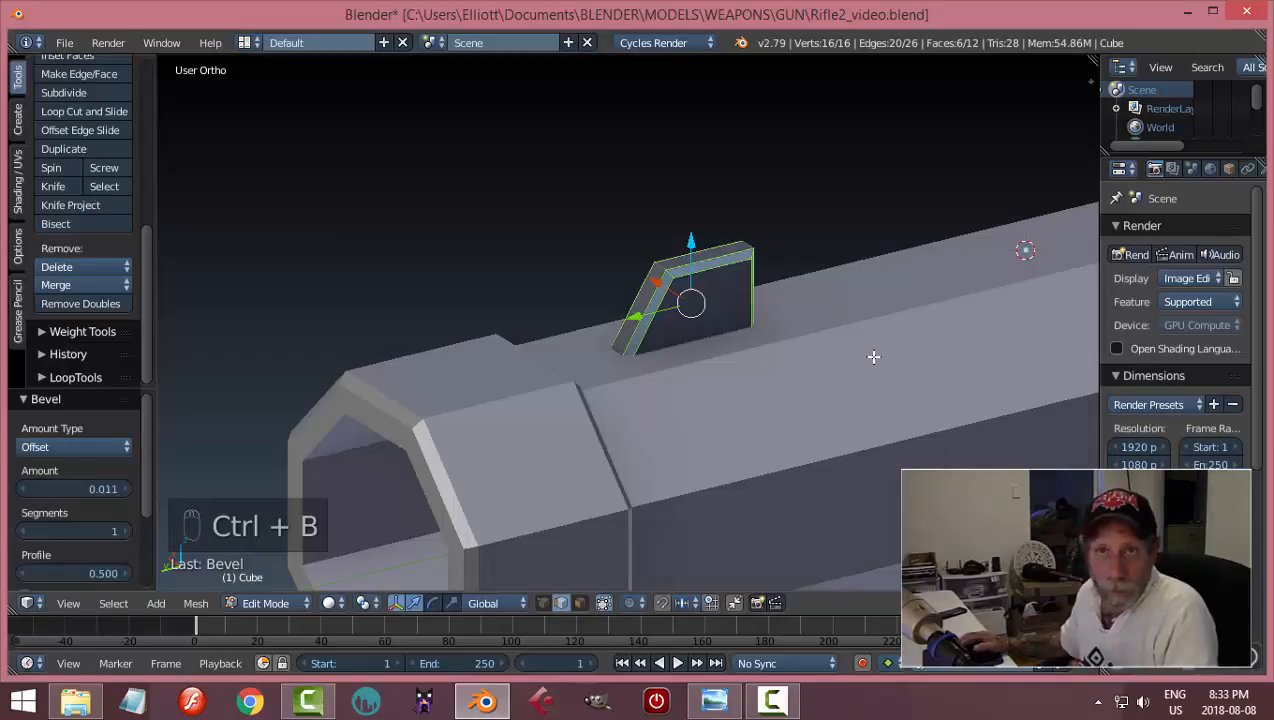
key(a)
- Return the front sight to Object Mode, deselect everything, and save the file
key(Tab)
click(707, 370)
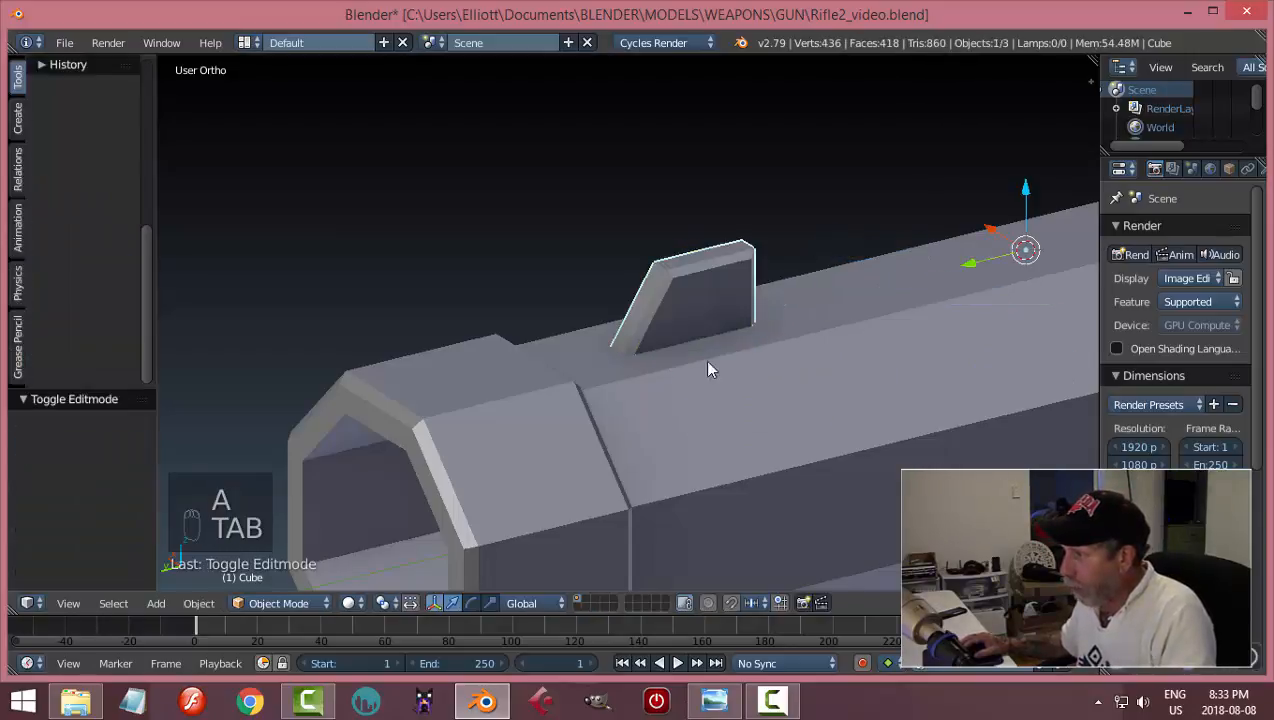
middle_drag(707, 370, 1047, 364)
key(a)
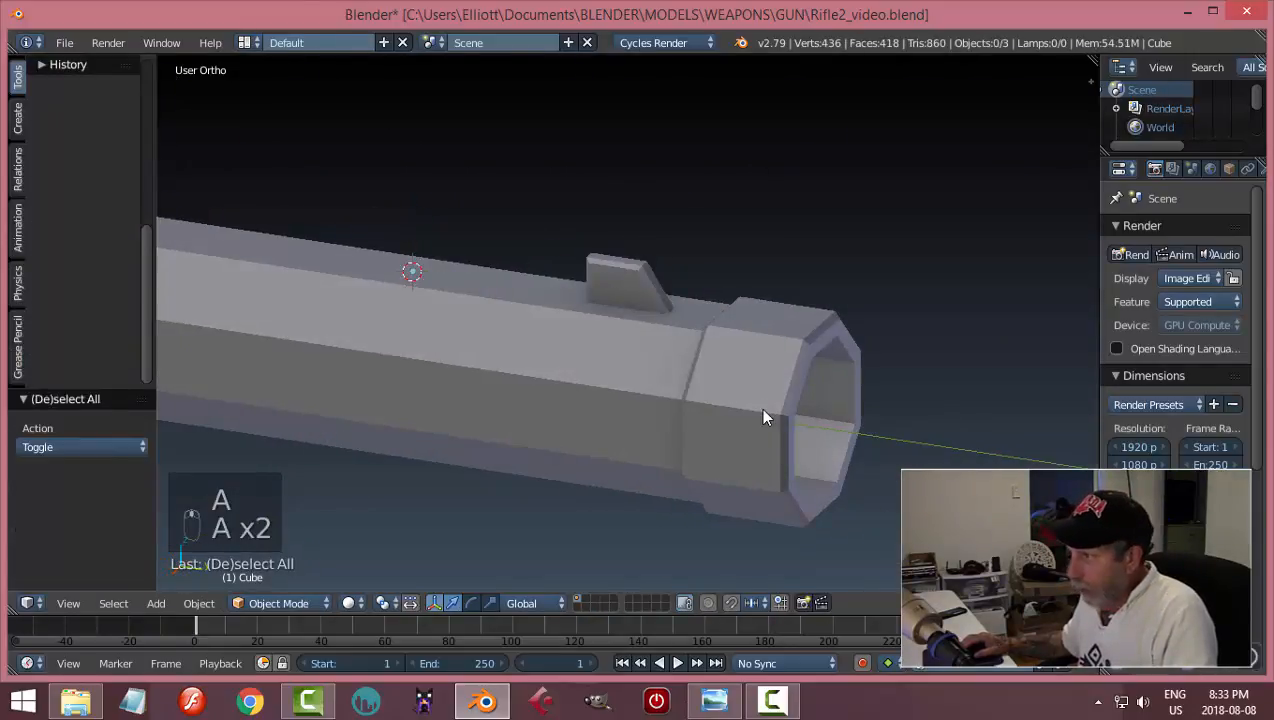
middle_drag(763, 418, 818, 277)
key(ctrl+s)
middle_drag(663, 395, 840, 177)
- Join the front sight to the barrel object and save the file
right_click(924, 310)
shift+right_click(764, 263)
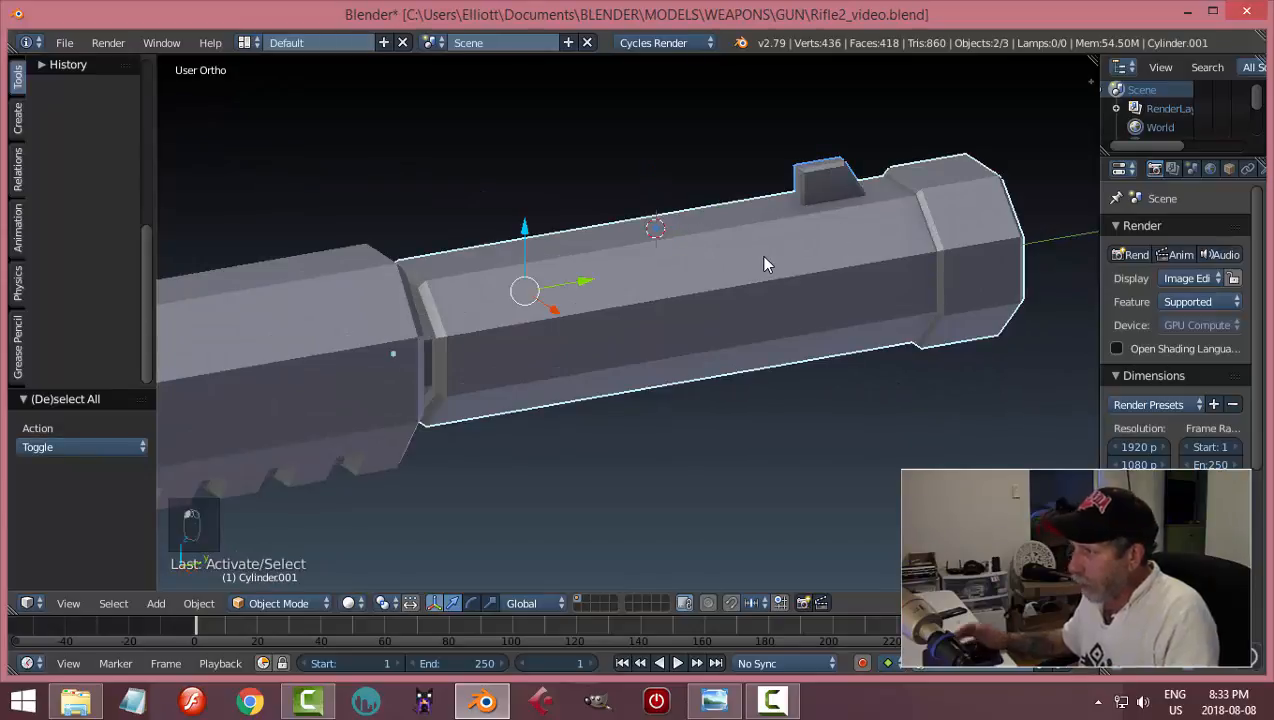
key(ctrl+j)
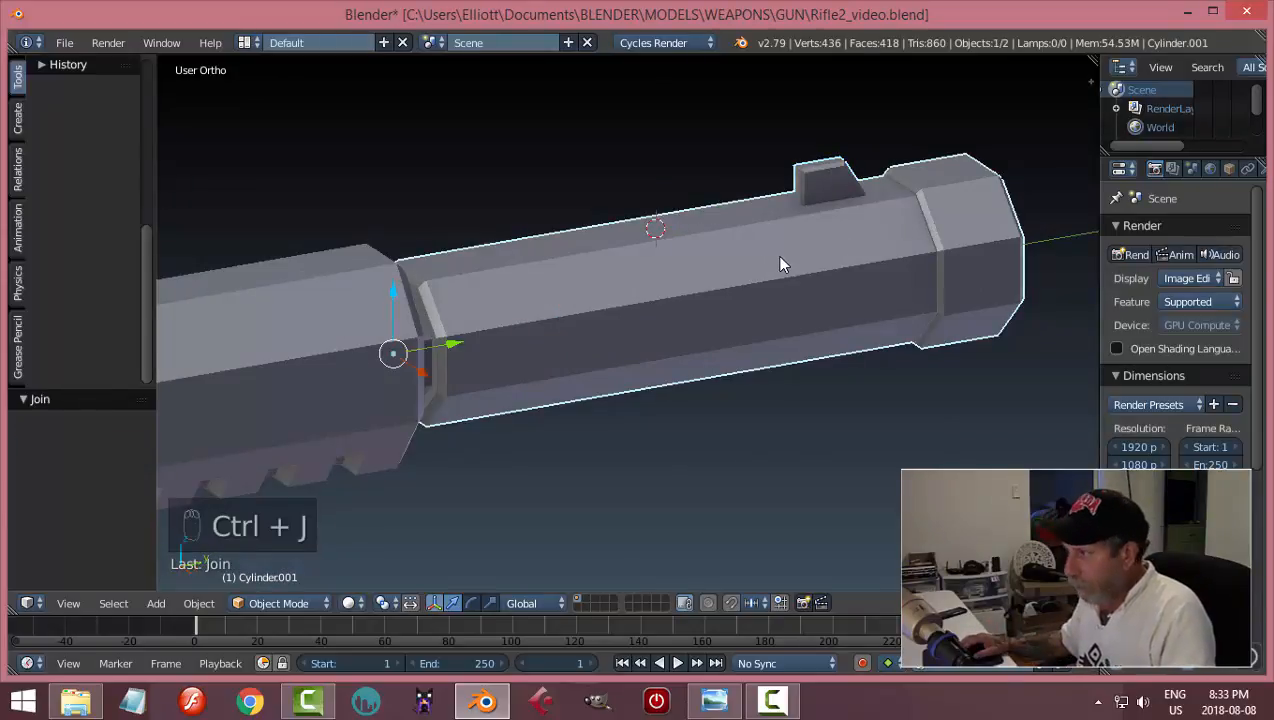
key(a)
middle_drag(775, 255, 762, 285)
key(ctrl+s)
- Select the main rifle body with the receiver and handguard and open it in Edit Mode
key(KP_3)
shift+middle_drag(625, 307, 652, 363)
scroll(553, 241, up, 2)
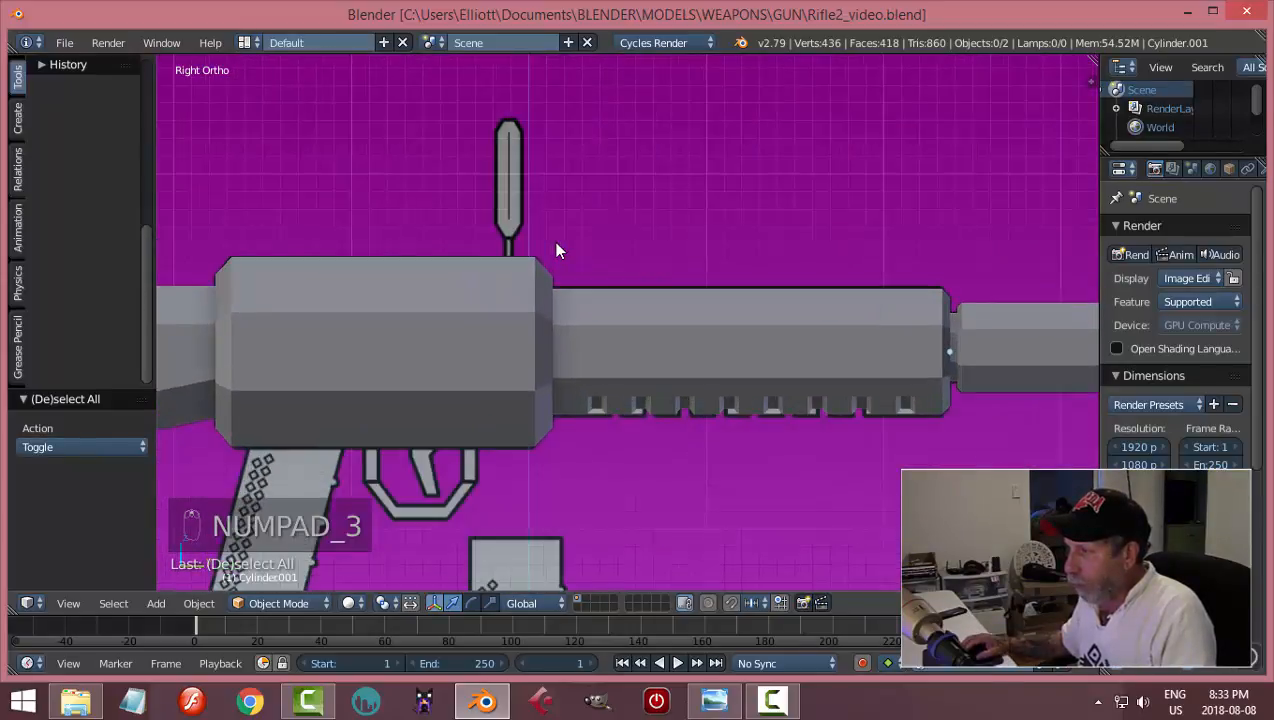
scroll(553, 241, down, 3)
scroll(642, 270, up, 1)
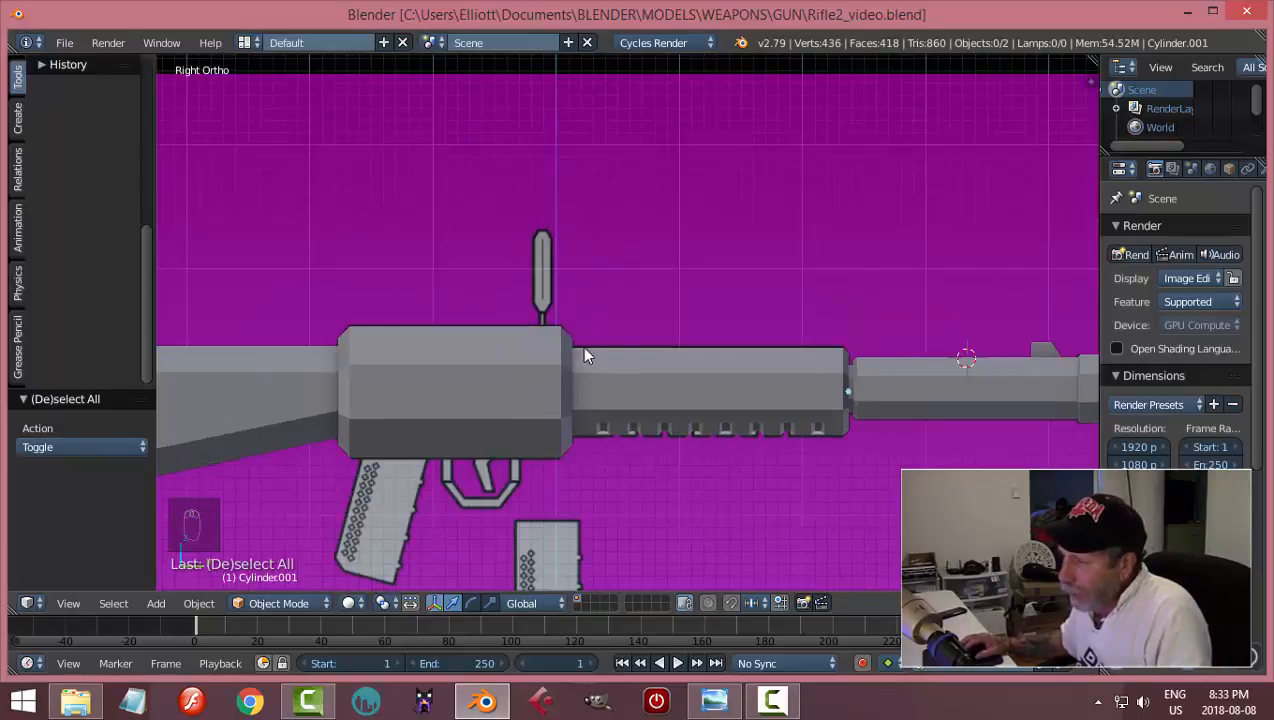
middle_drag(559, 346, 553, 315)
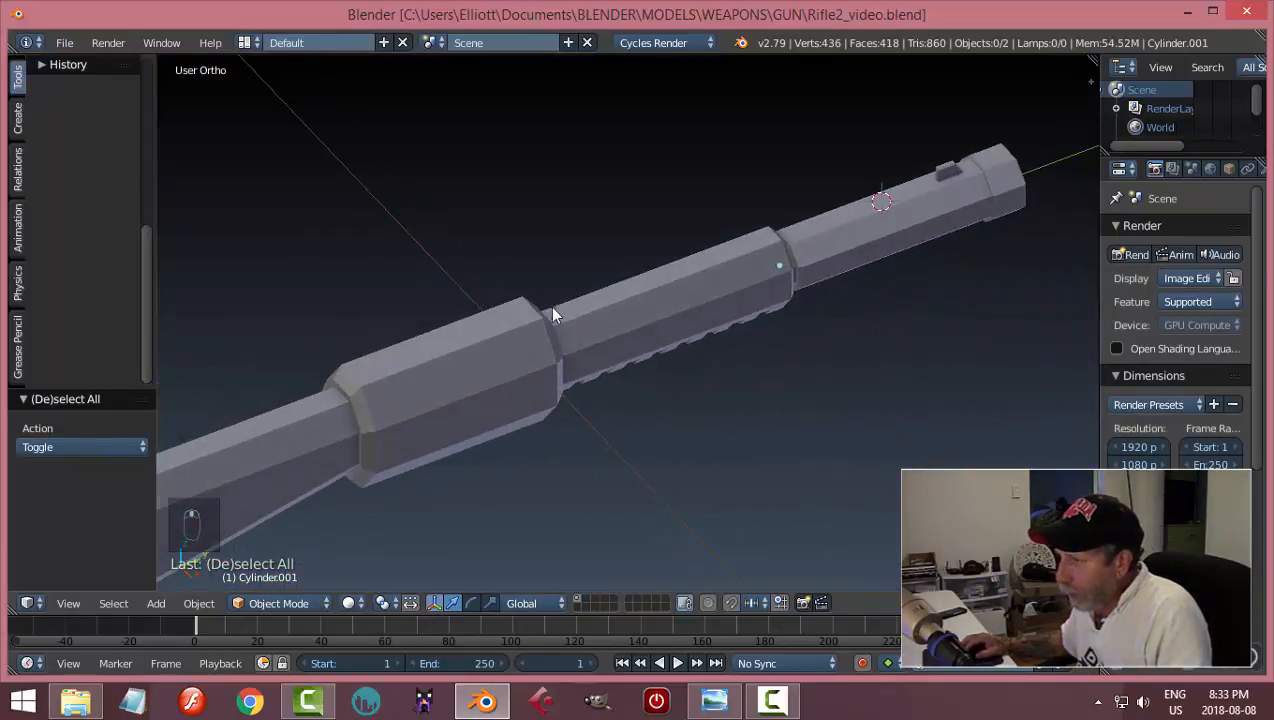
right_click(513, 333)
key(Tab)
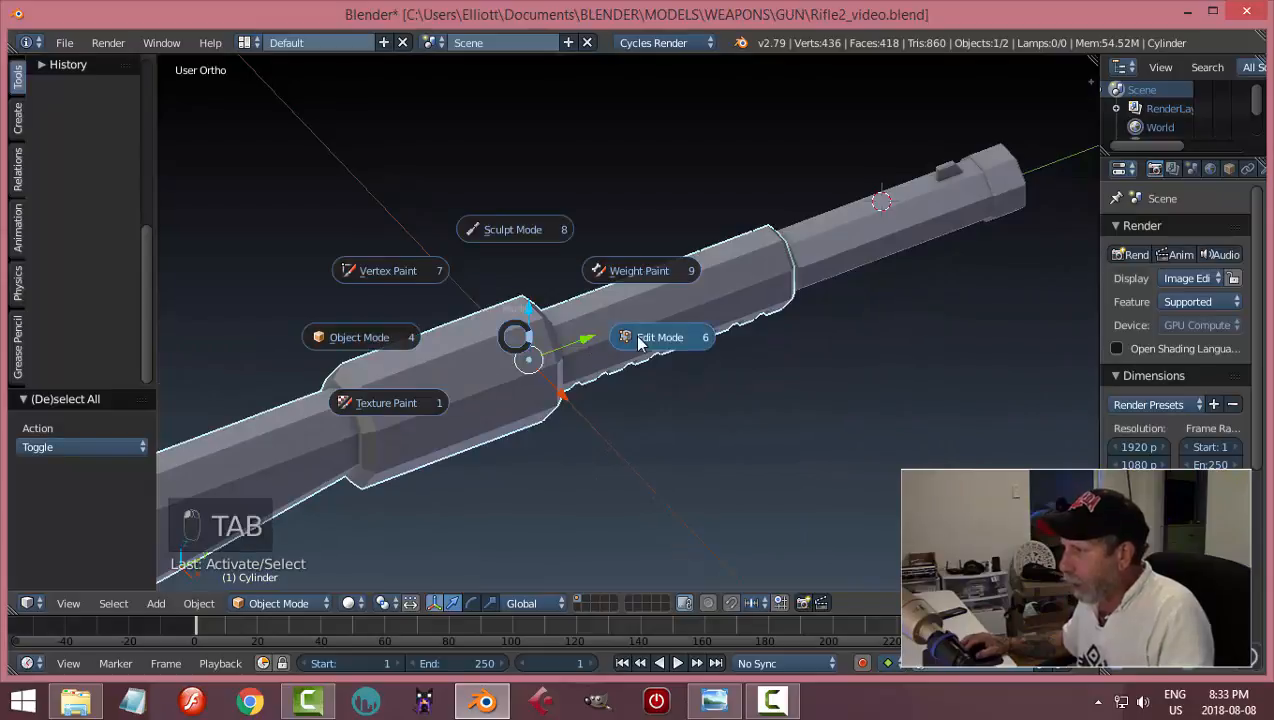
key(ctrl+Tab)
click(468, 338)
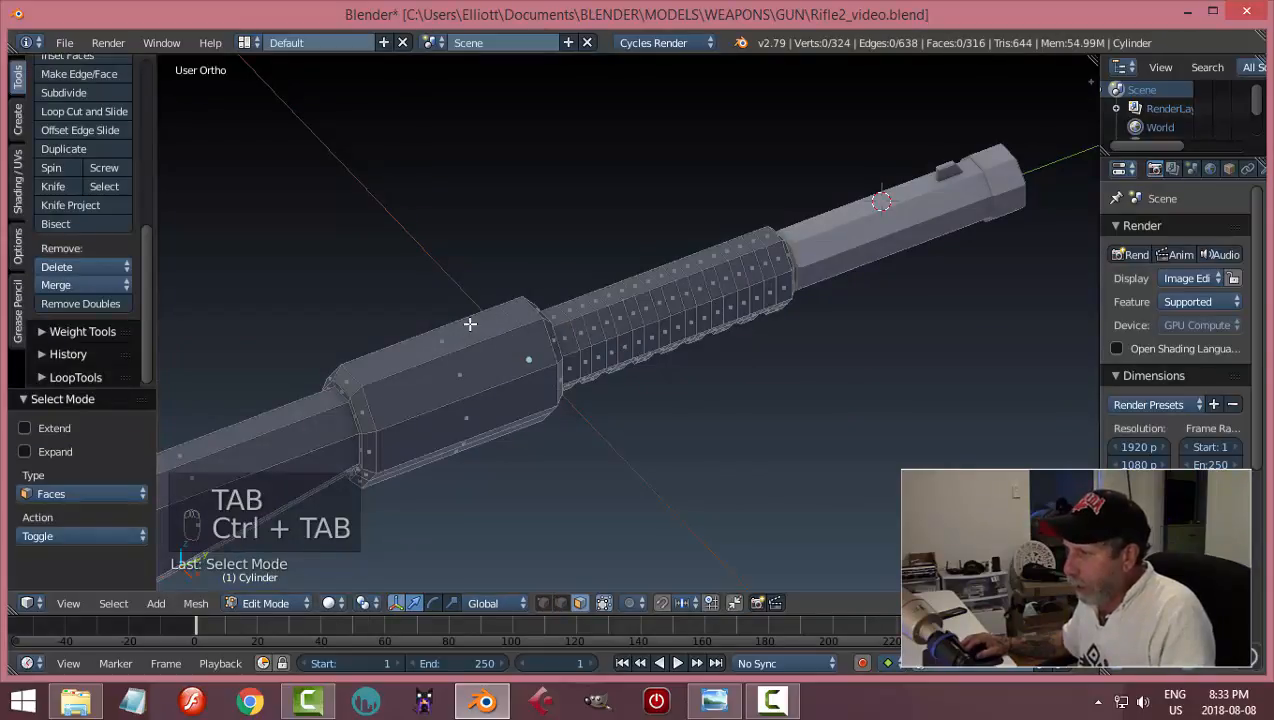
right_click(466, 334)
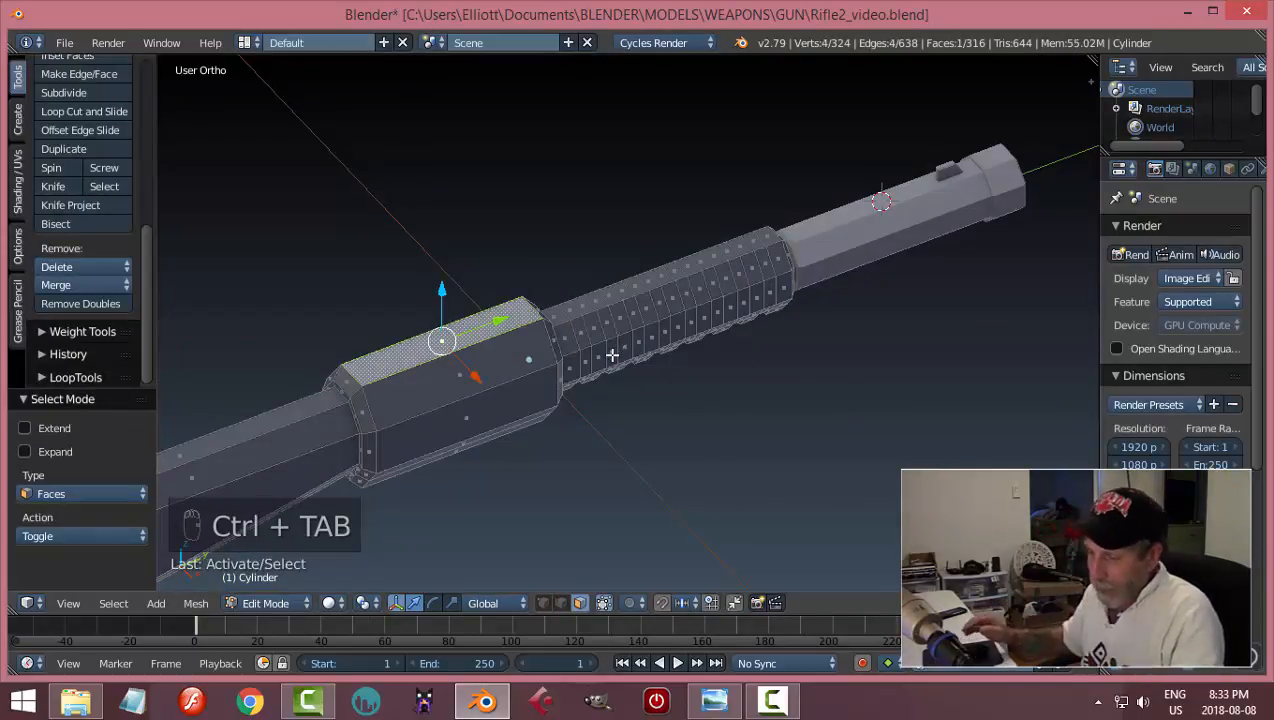
key(a)
- Set the rifle body's mesh selection to edges
scroll(612, 355, up, 3)
key(ctrl+Tab)
click(555, 336)
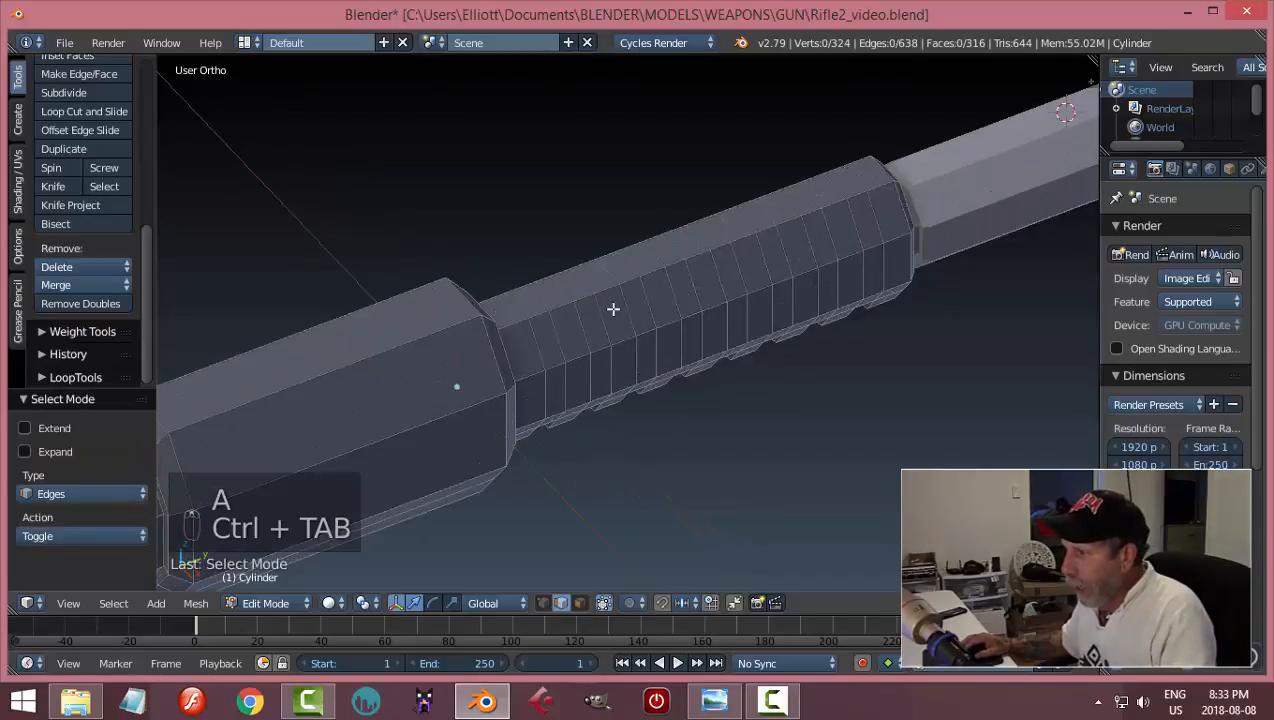
- Snap the 3D cursor to the receiver's top front edge and compare it with the rear sight in the side view
middle_drag(612, 307, 525, 290)
right_click(502, 242)
middle_drag(691, 353, 637, 330)
key(shift+s)
click(636, 328)
scroll(649, 346, down, 2)
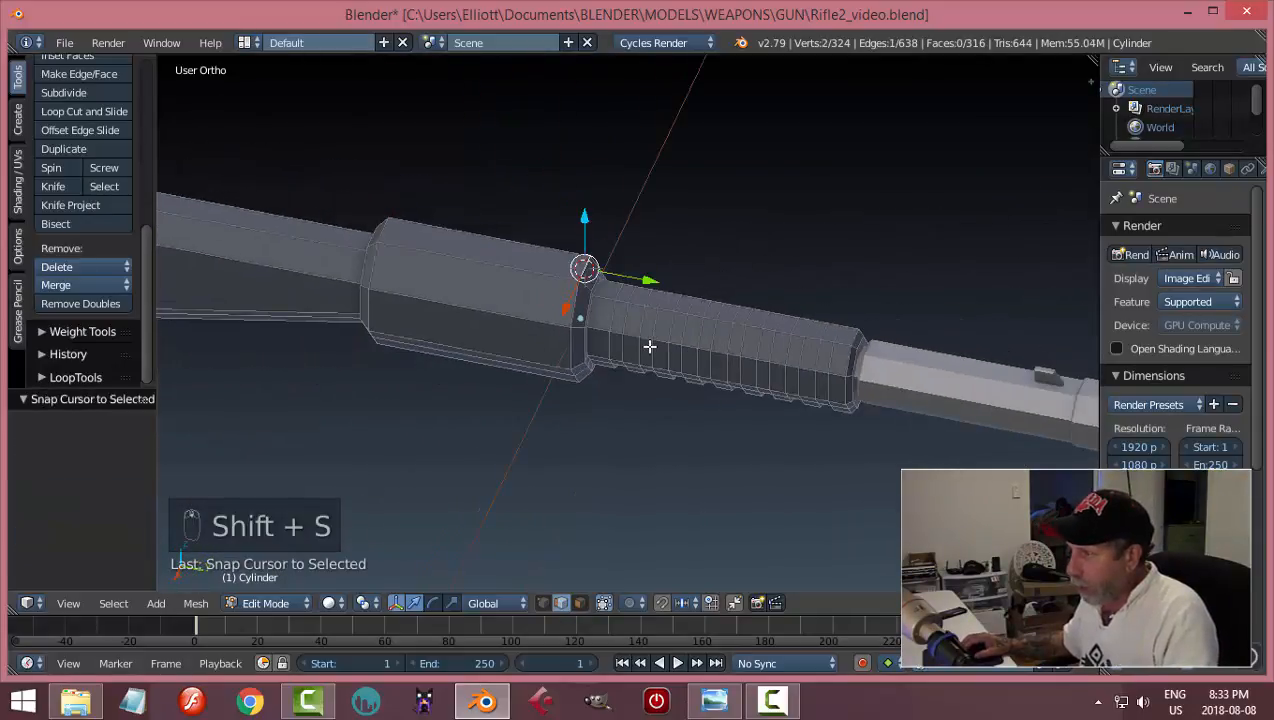
key(KP_3)
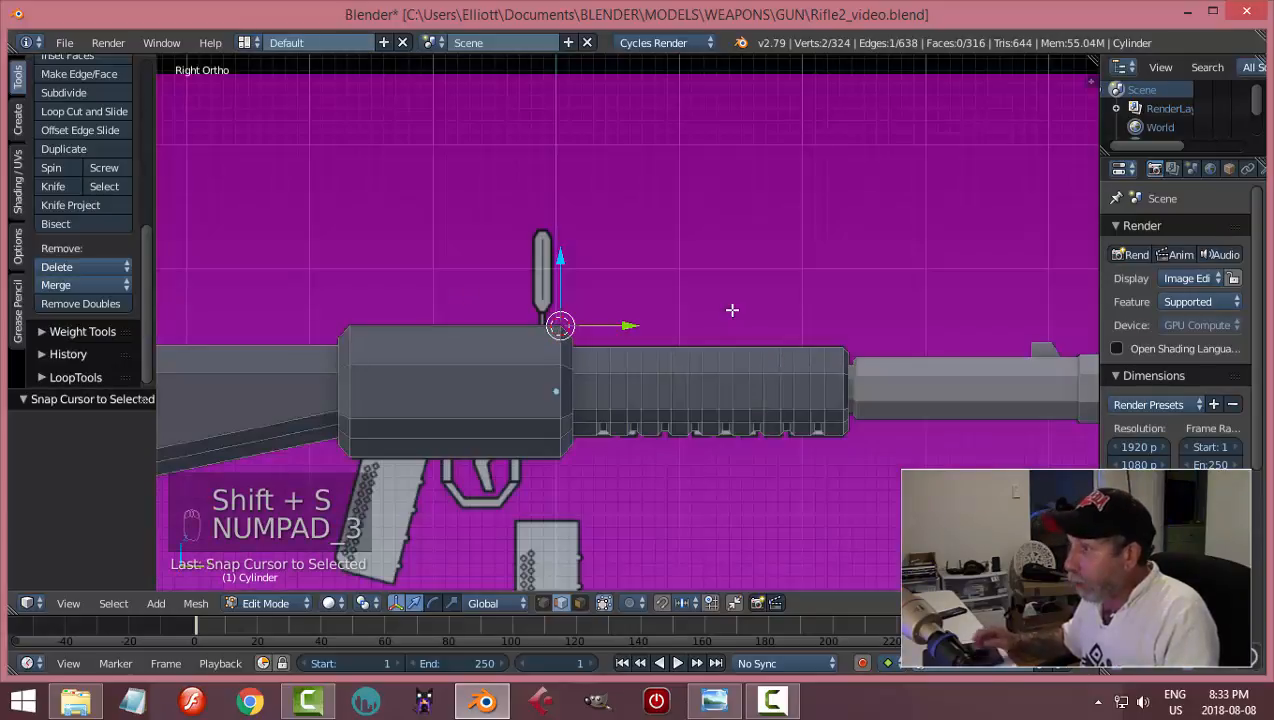
scroll(711, 319, up, 4)
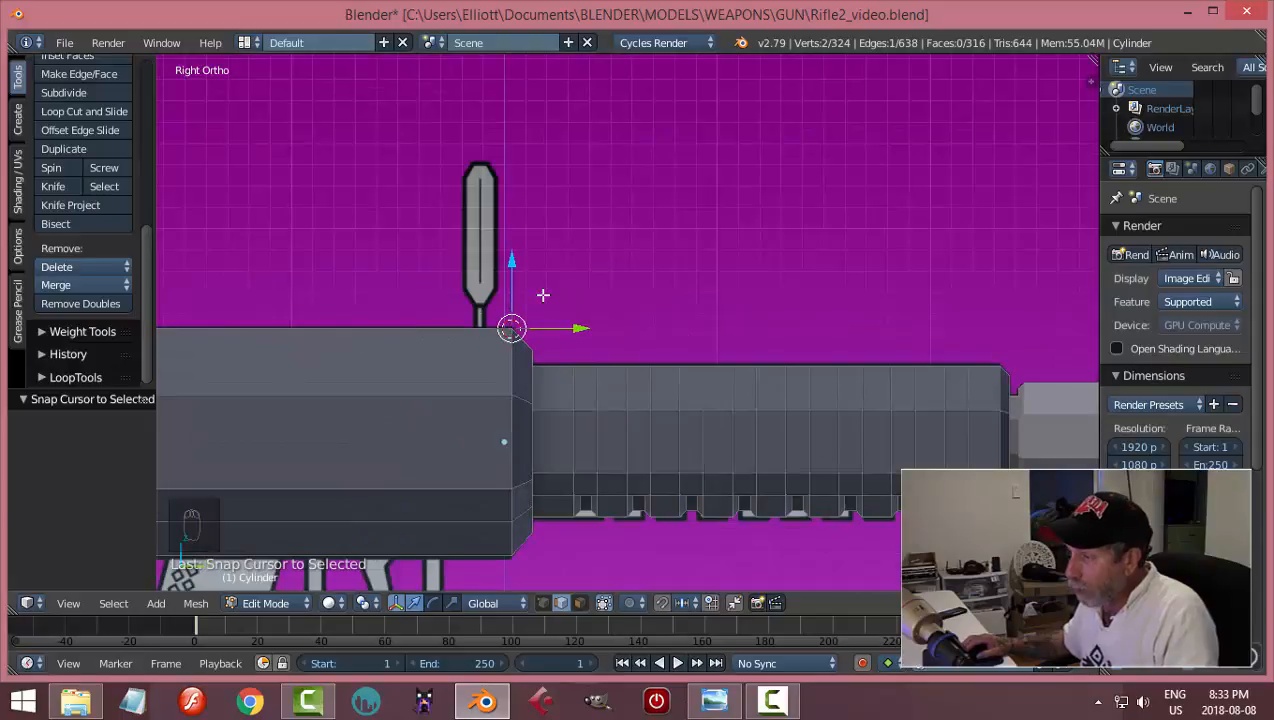
- Snap the 3D cursor to the centre of the receiver's top face using its two long top edges, then deselect them
middle_drag(543, 295, 559, 362)
key(a)
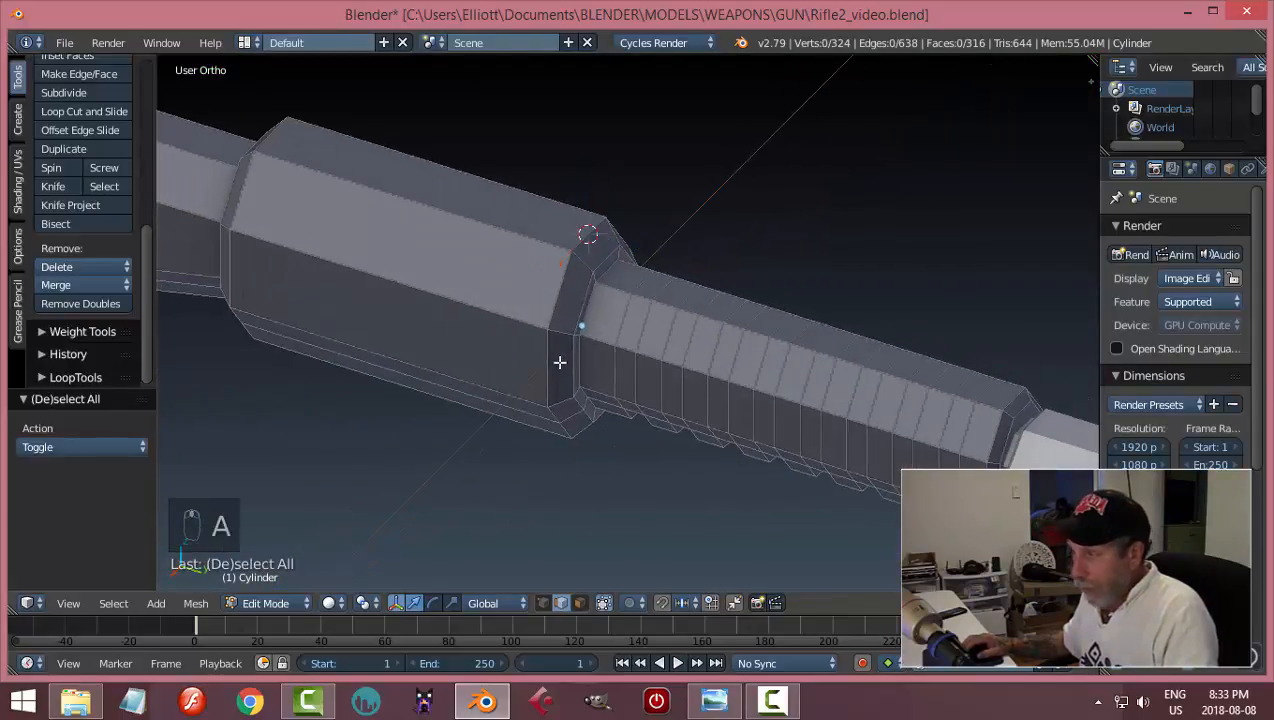
right_click(520, 189)
shift+right_click(482, 221)
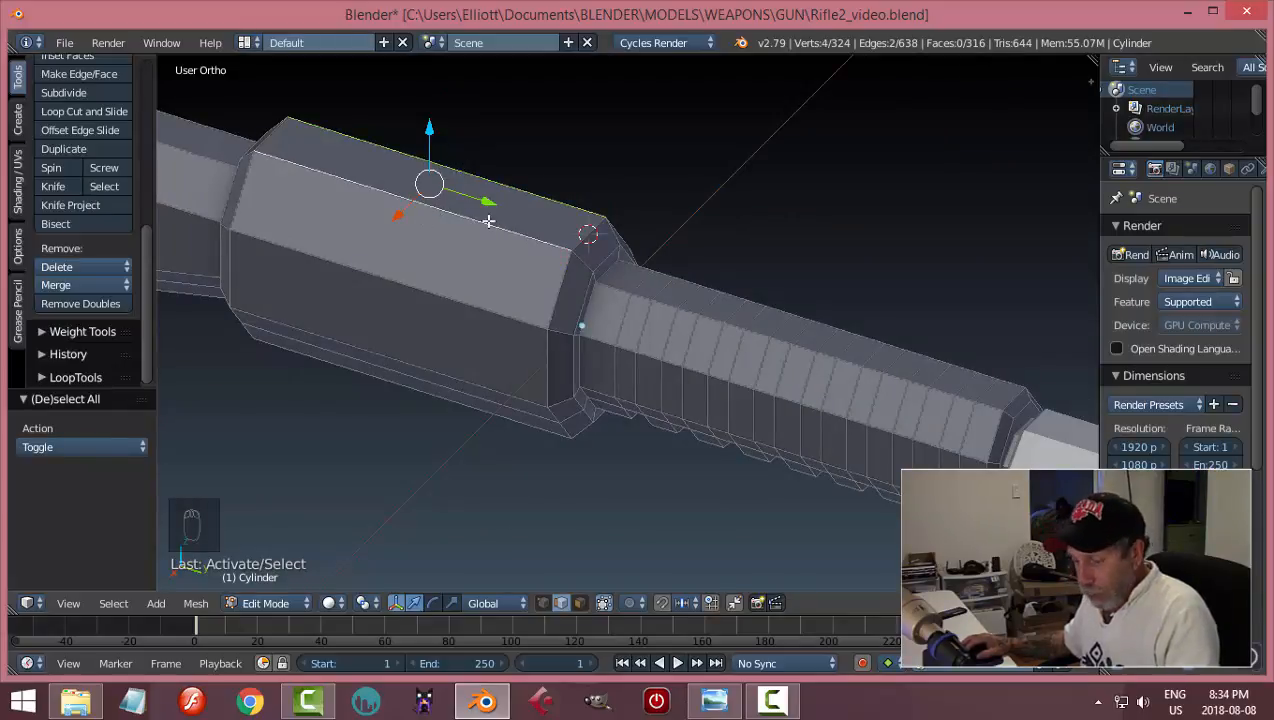
key(shift+s)
click(488, 220)
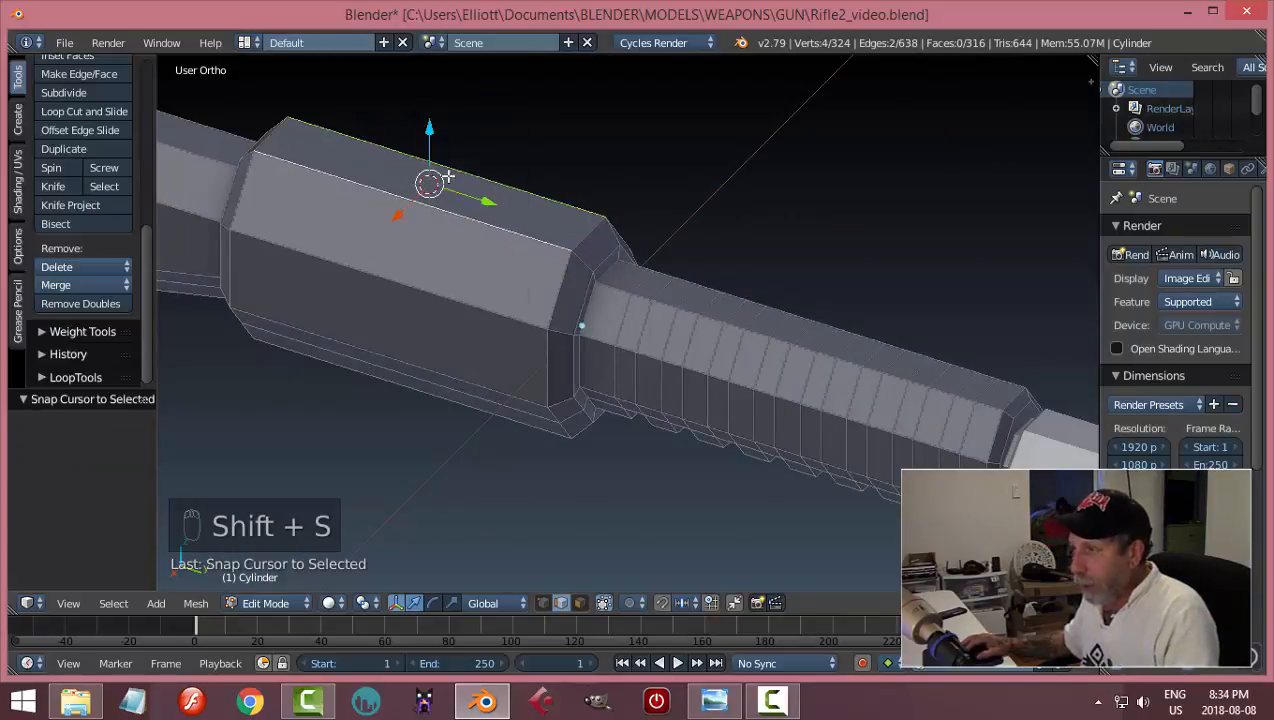
key(a)
- Try to snap the 3D cursor midway between the receiver's top front edge and a top edge of the handguard
middle_drag(600, 321, 565, 302)
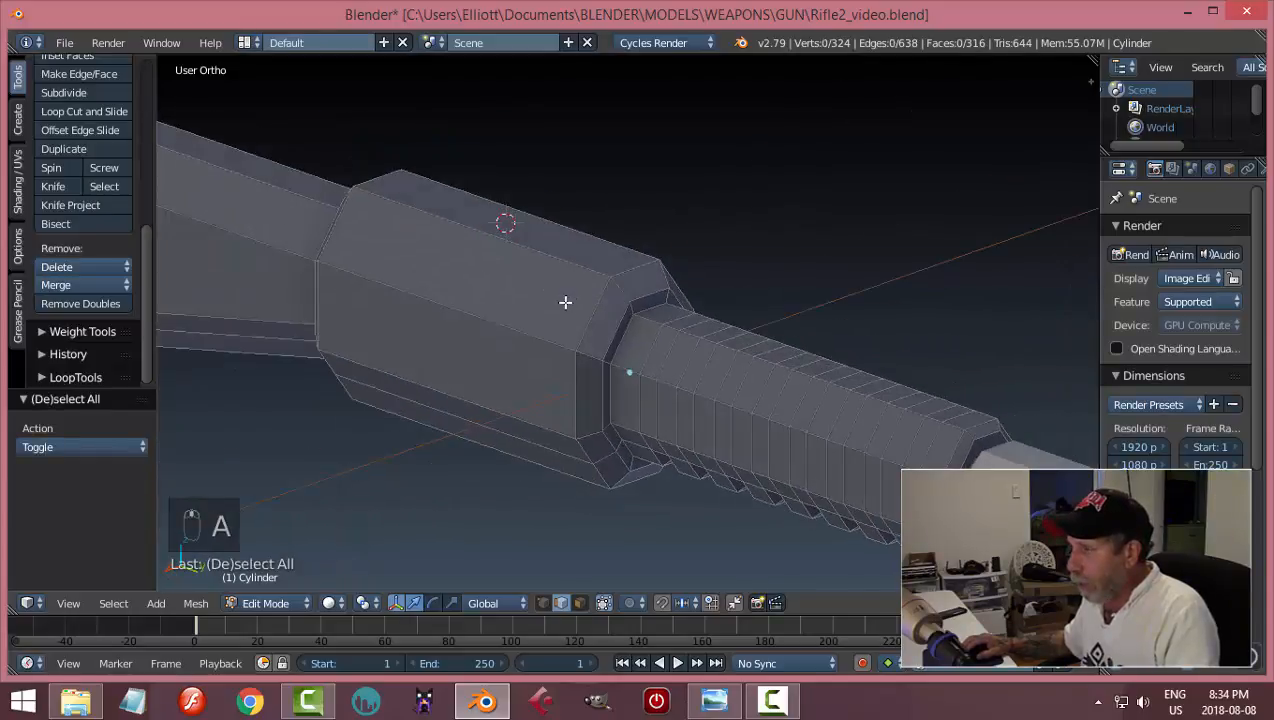
right_click(635, 264)
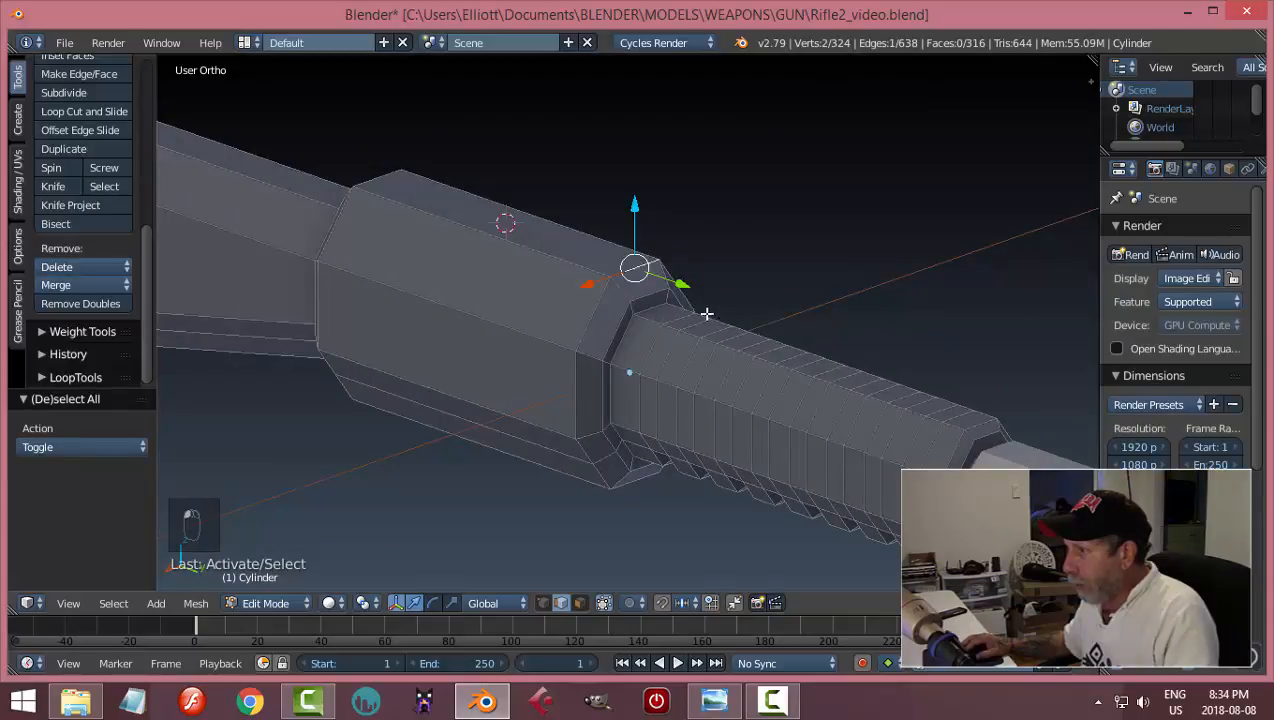
shift+right_click(729, 338)
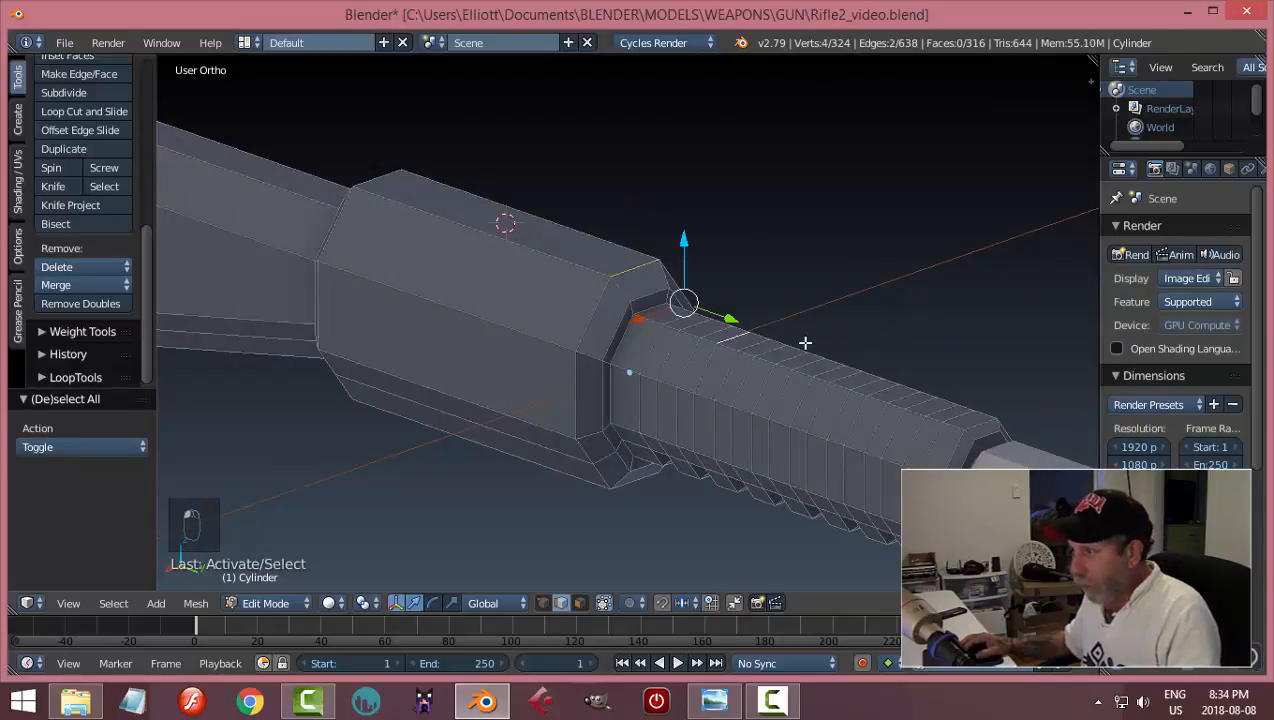
key(shift+s)
click(780, 343)
middle_drag(687, 320, 571, 251)
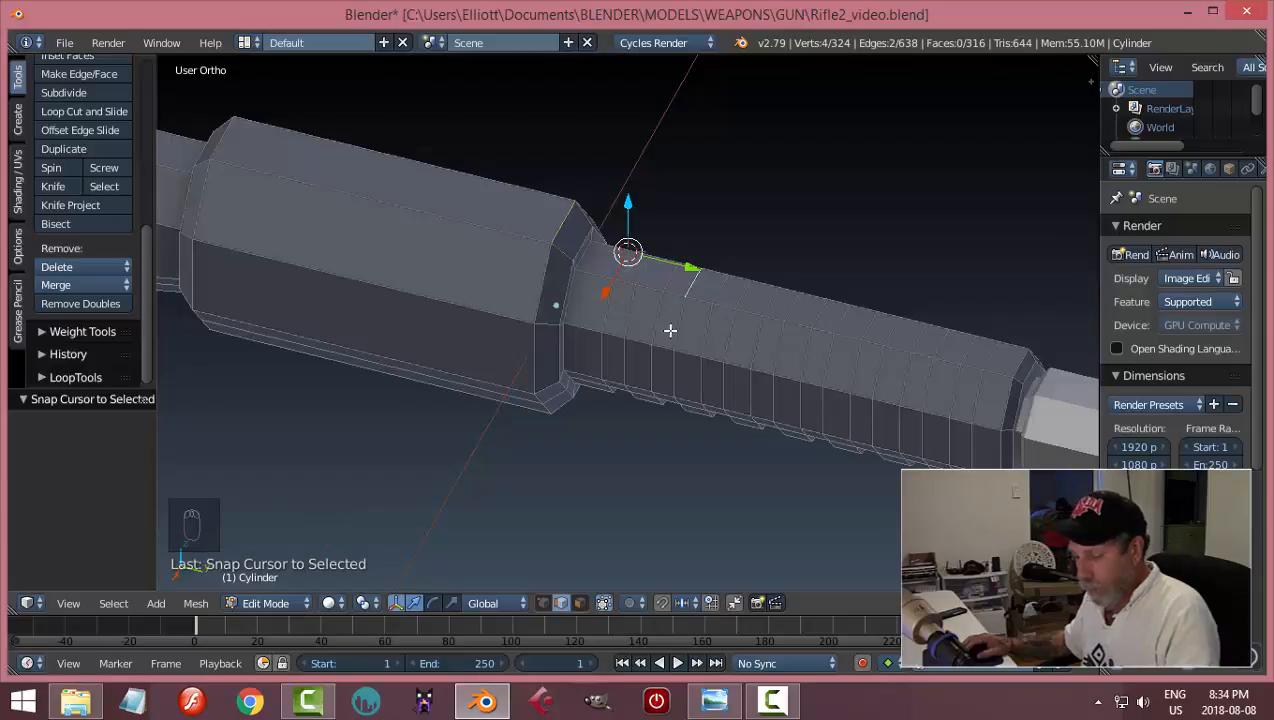
- Snap the 3D cursor to the centre of the receiver's top front edge and return the rifle body to Object Mode
key(a)
right_click(572, 226)
key(shift+s)
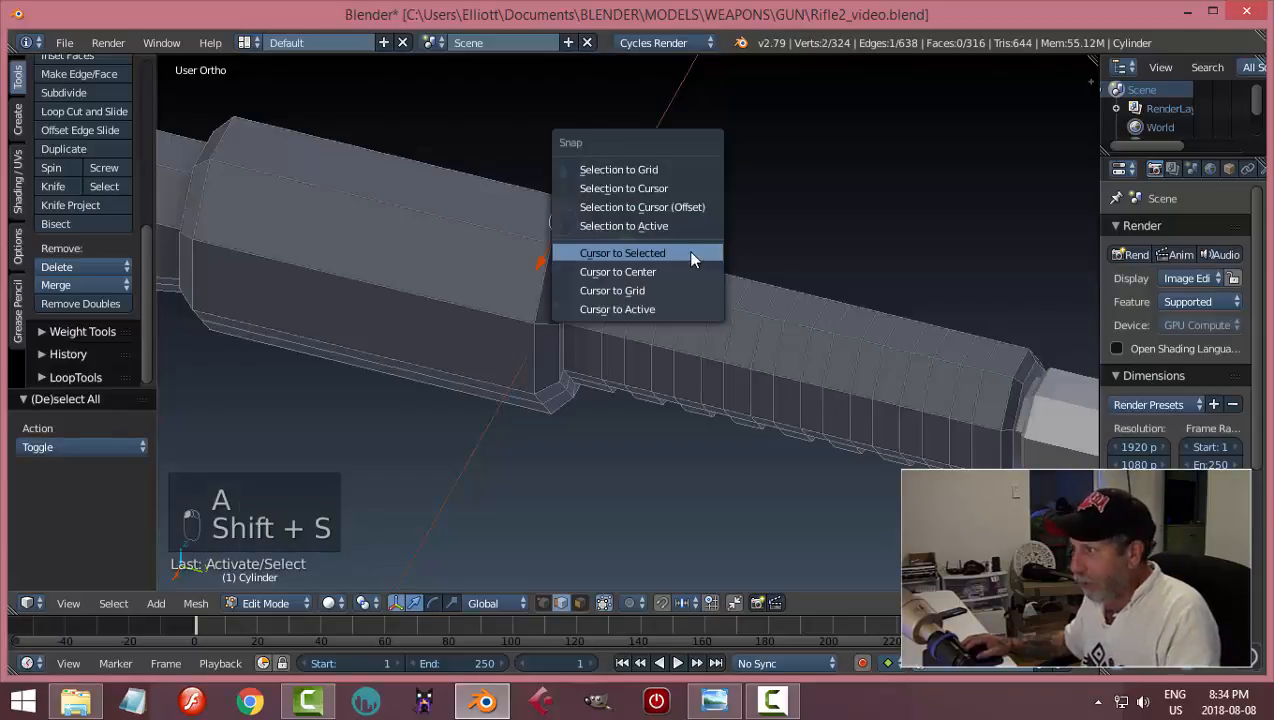
click(691, 251)
key(a)
key(Tab)
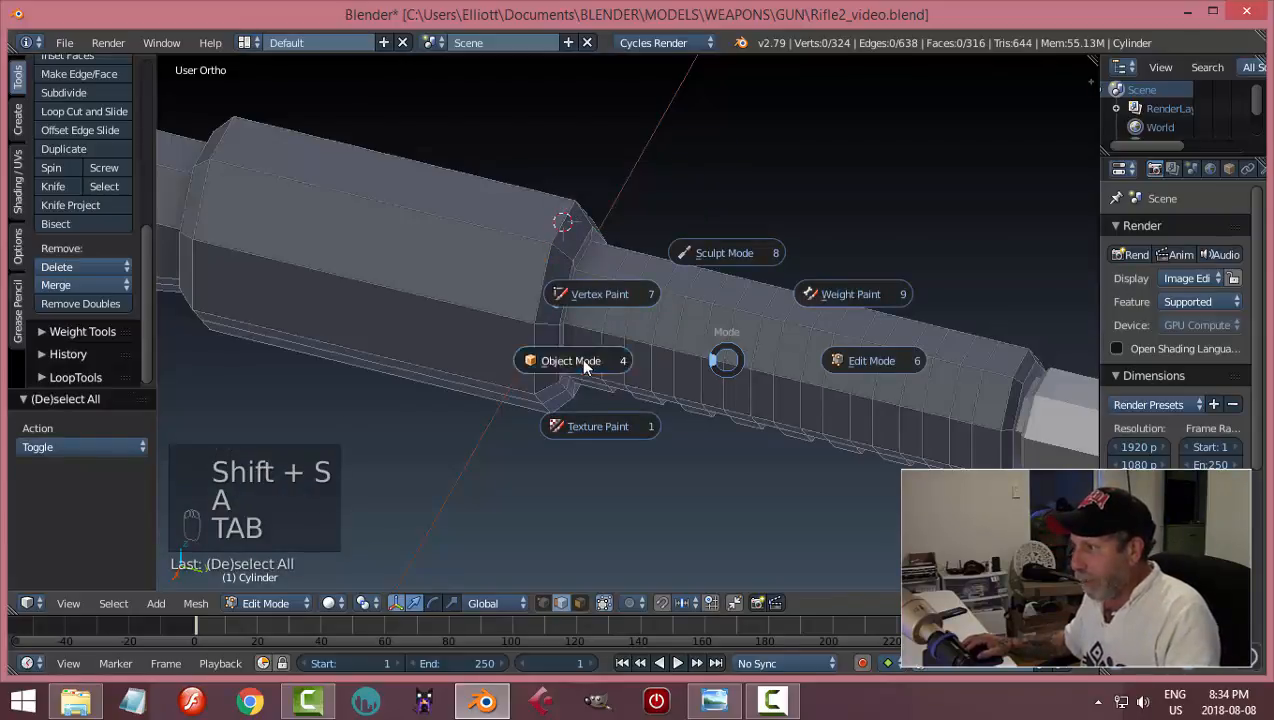
click(569, 361)
- Add a circle mesh with 8 vertices at the 3D cursor for the rear sight
middle_drag(569, 361, 638, 348)
key(KP_3)
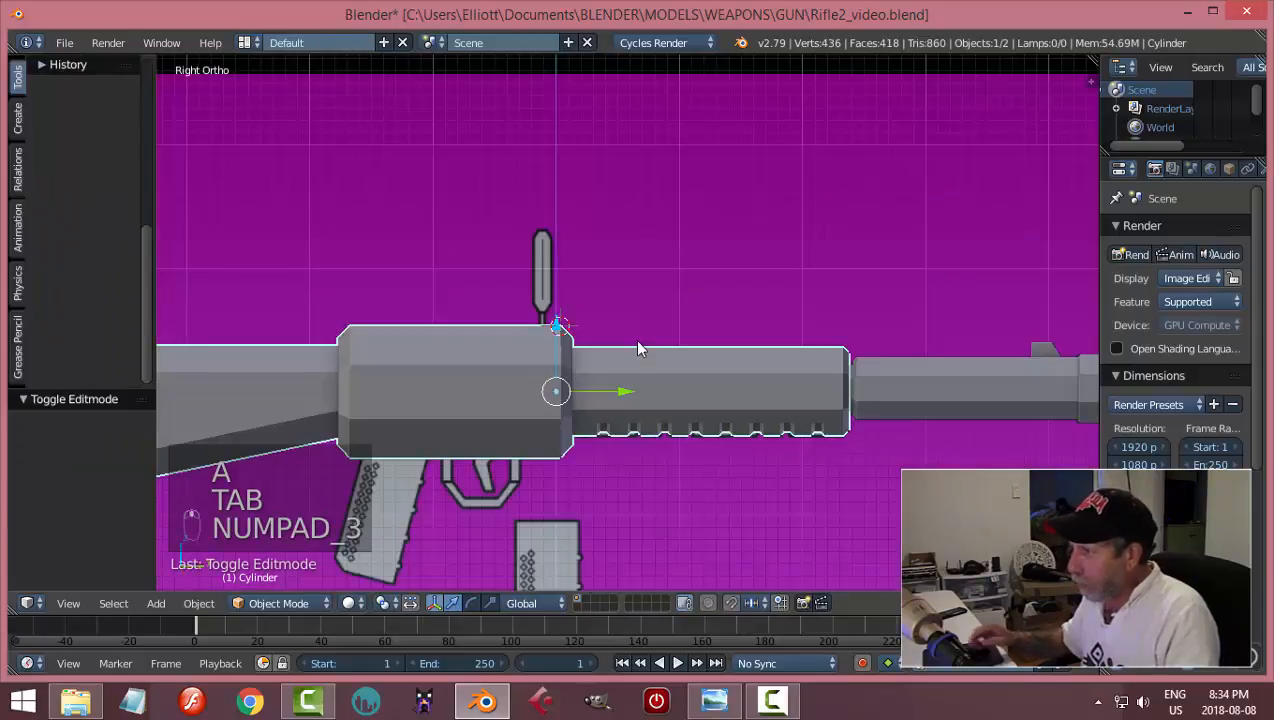
scroll(645, 340, up, 2)
shift+middle_drag(494, 233, 572, 276)
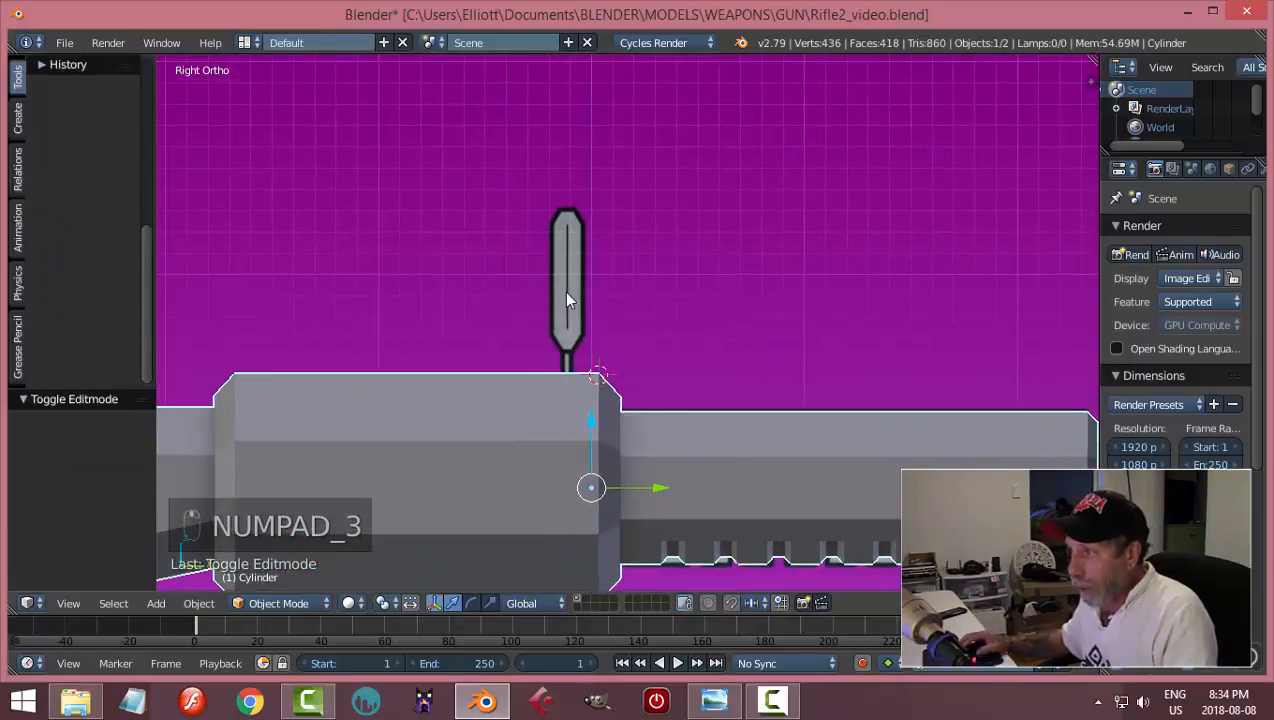
key(shift+a)
mouse_move(633, 262)
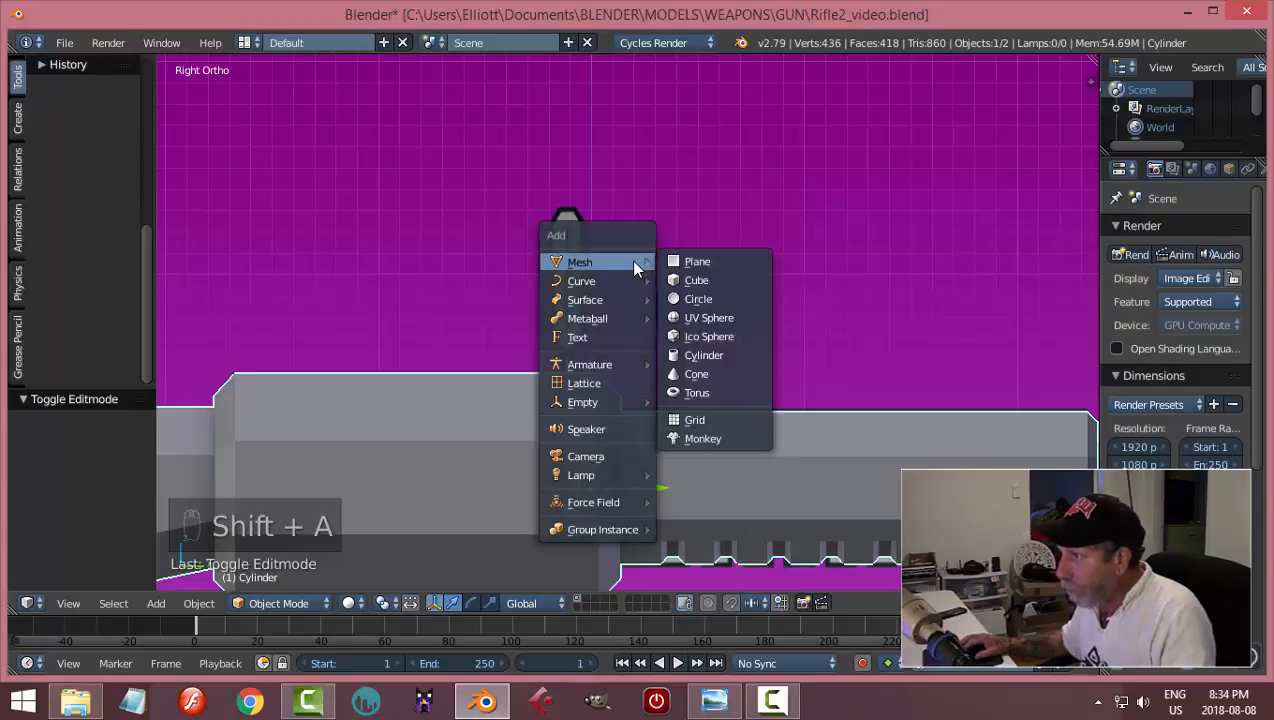
click(692, 298)
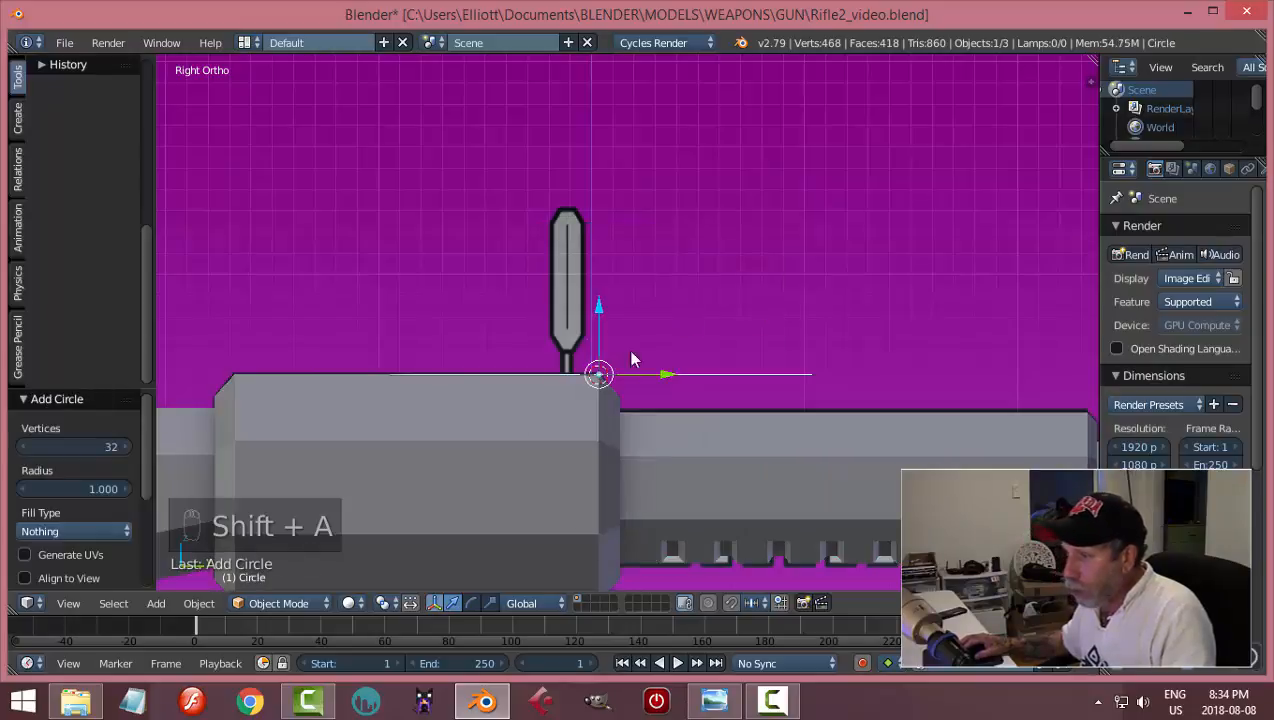
click(93, 446)
text(8)
key(Return)
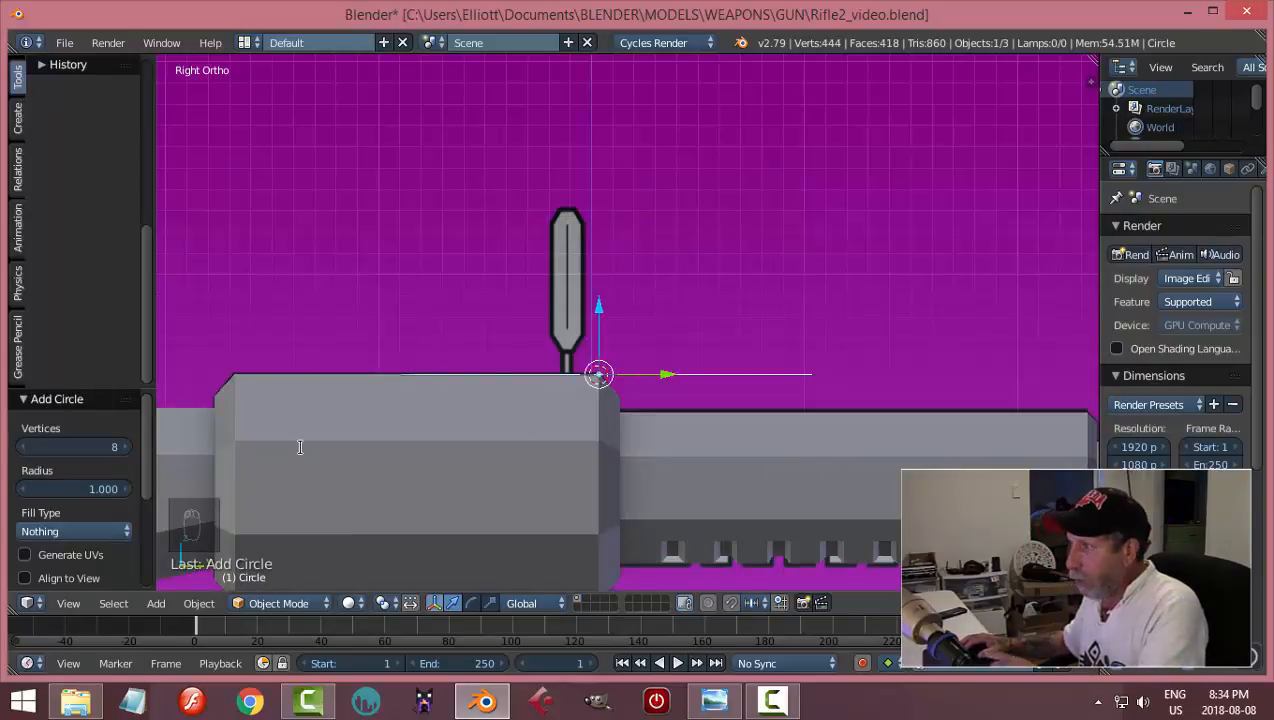
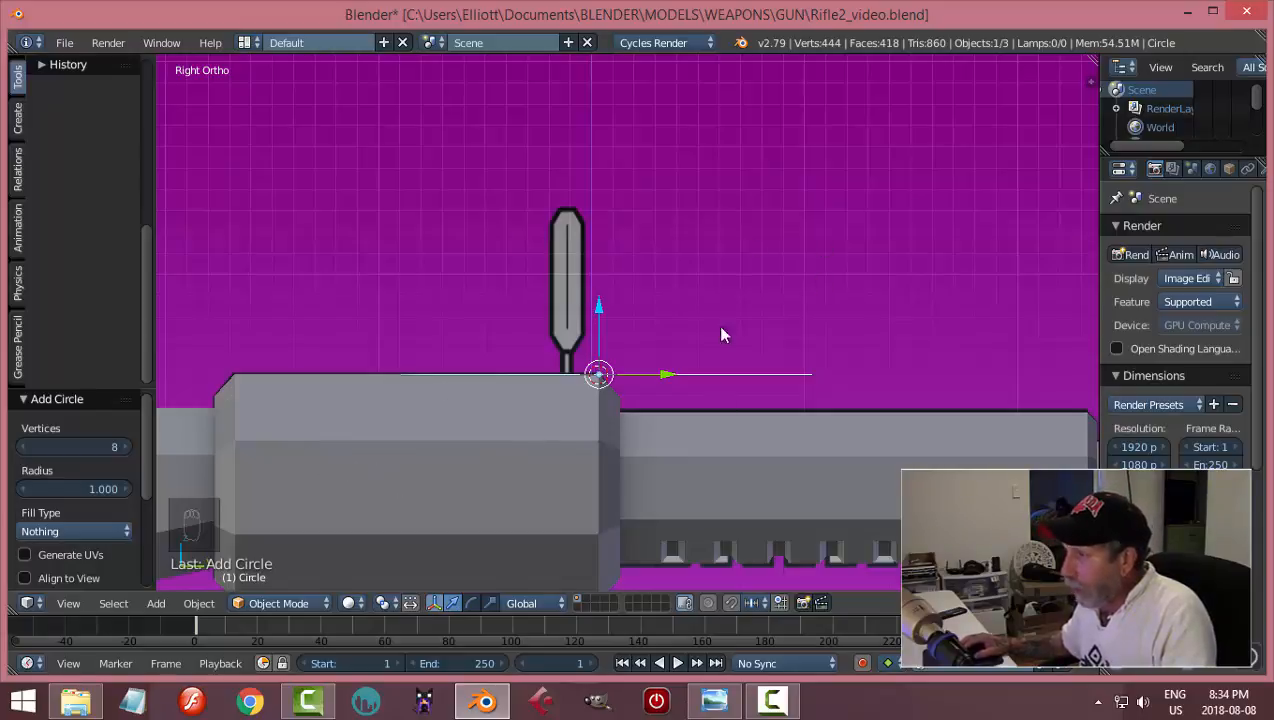
- Rotate the circle 90° about the X axis so it stands upright and open it in Edit Mode
middle_drag(703, 375, 676, 427)
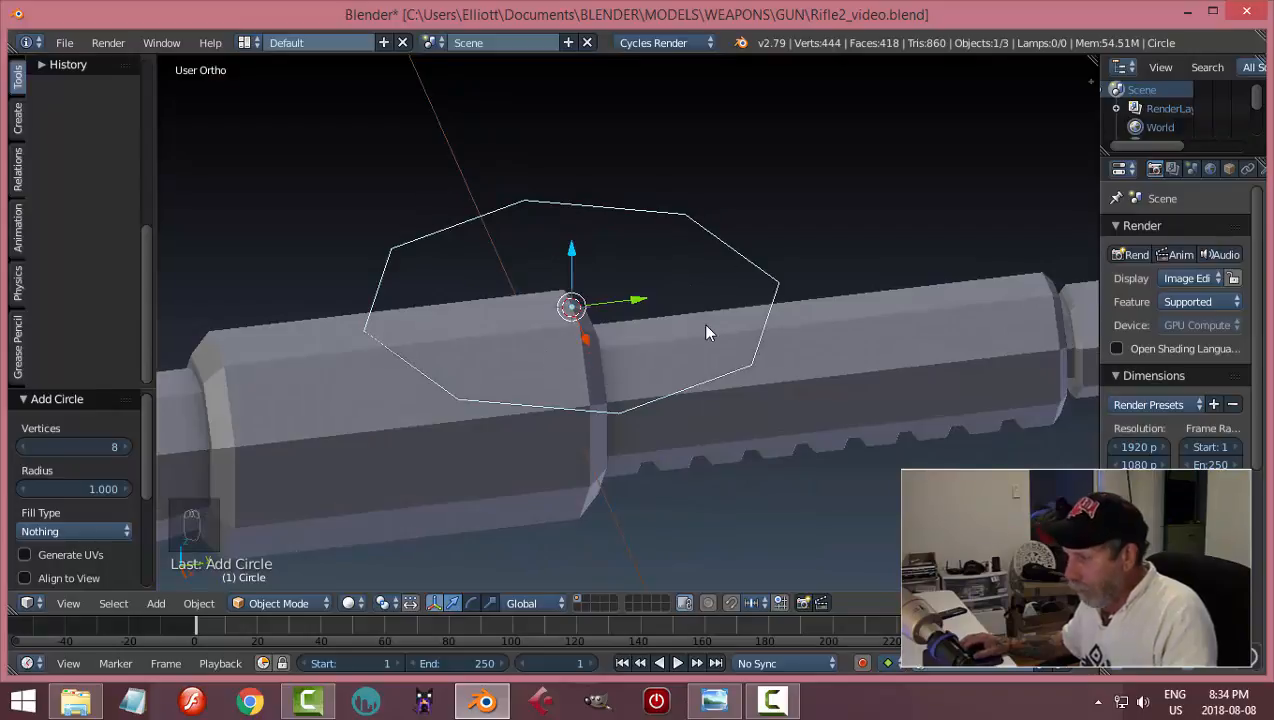
text(rx)
text(90)
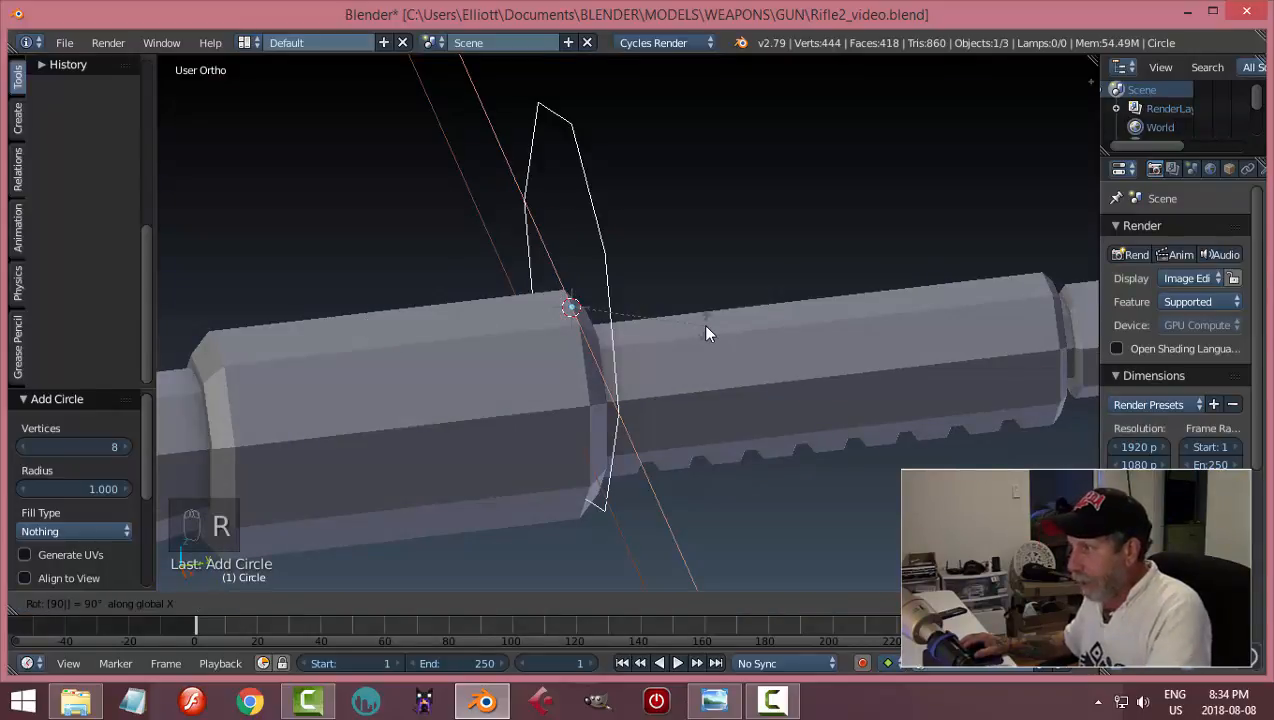
key(Return)
key(Tab)
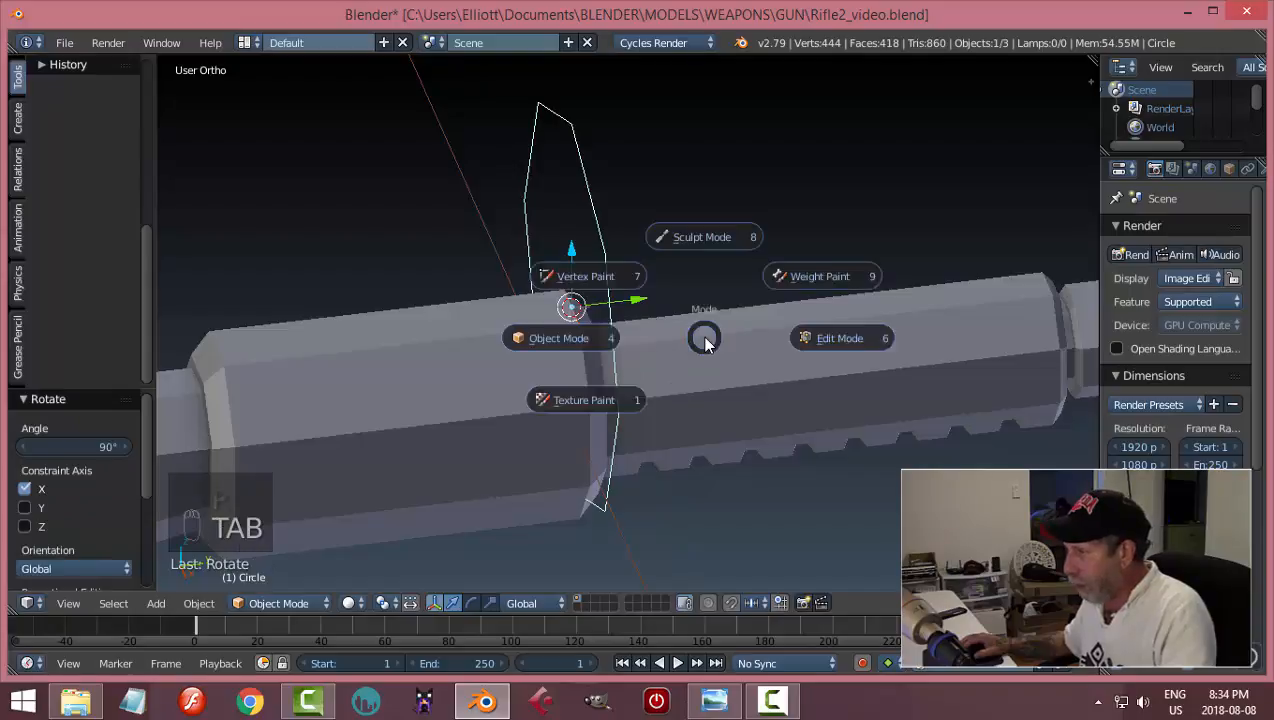
click(826, 336)
- Scale the circle to 0.290 and move it -0.145 along Y onto the reference rear sight's centreline
key(KP_3)
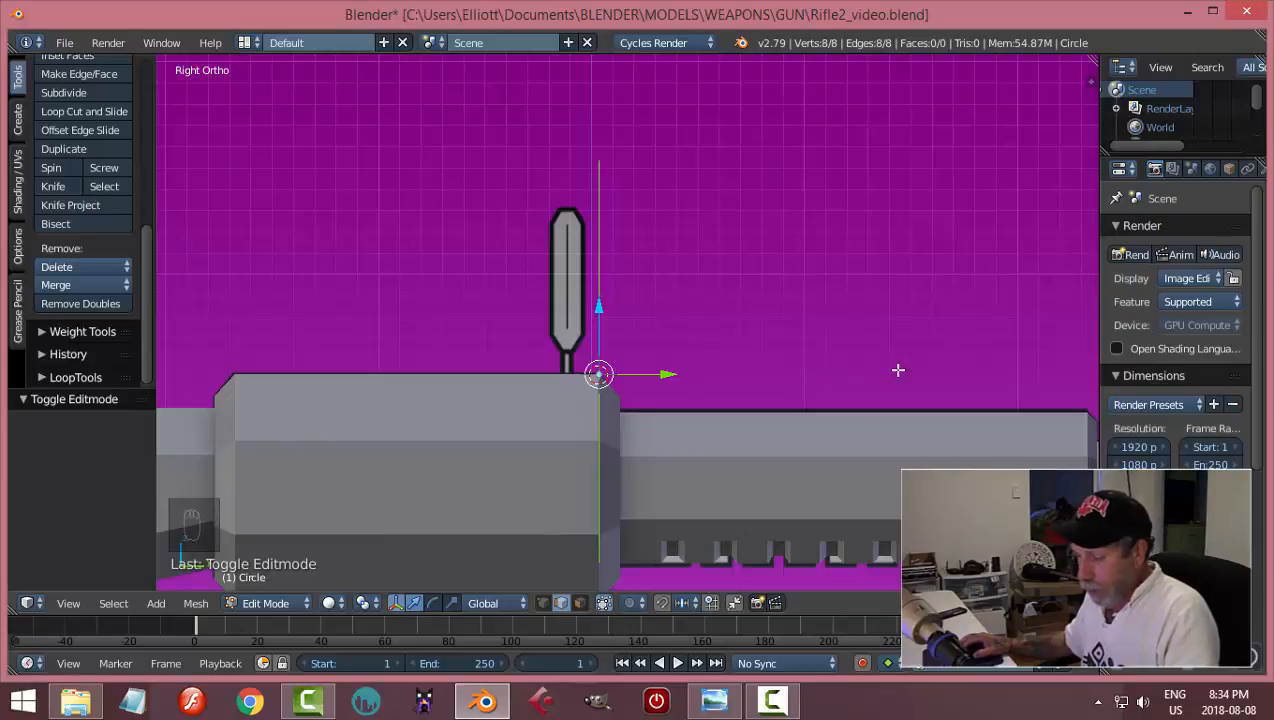
key(s)
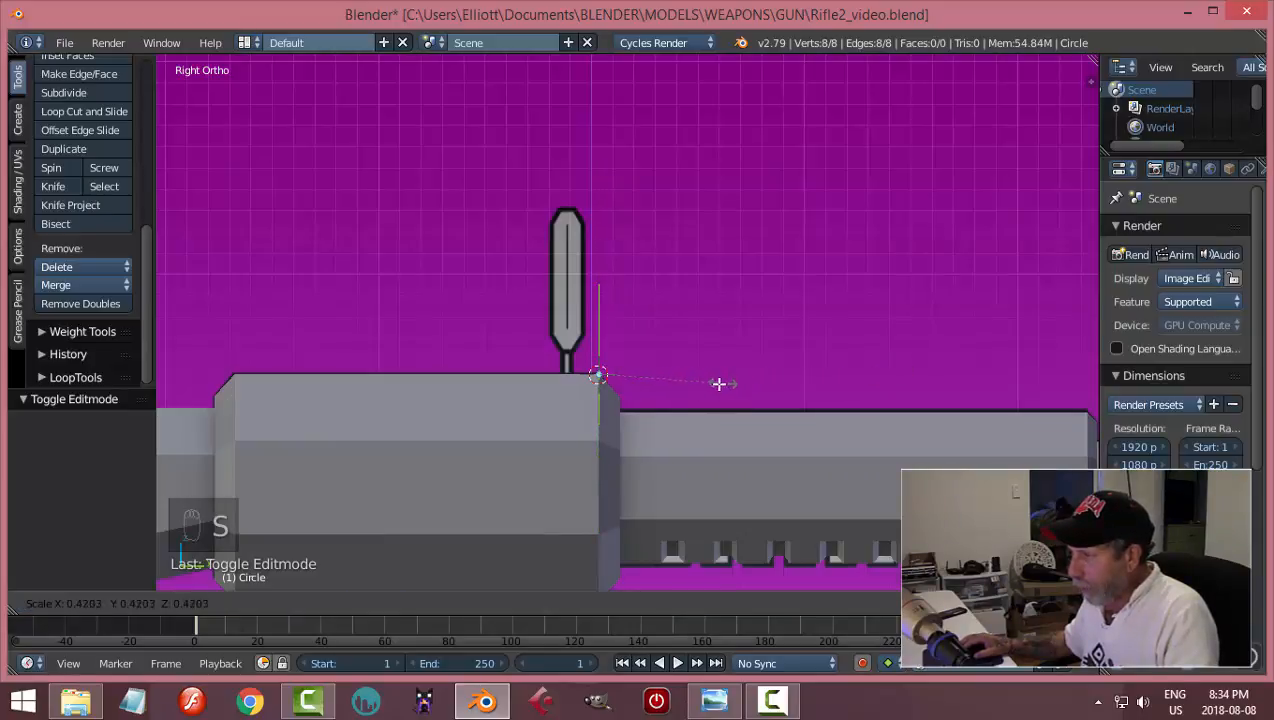
click(685, 385)
key(g)
key(y)
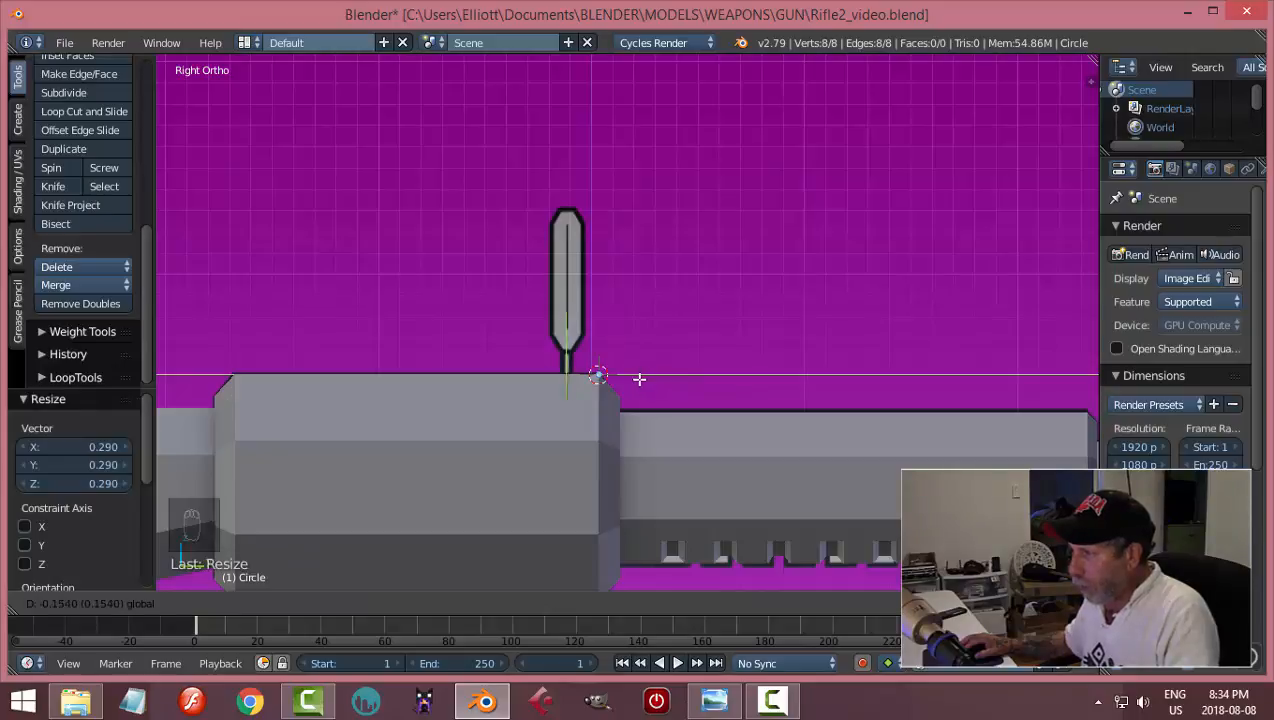
click(639, 379)
- Raise the circle along Z onto the reference sight's body and scale it by 1.127
scroll(612, 358, up, 4)
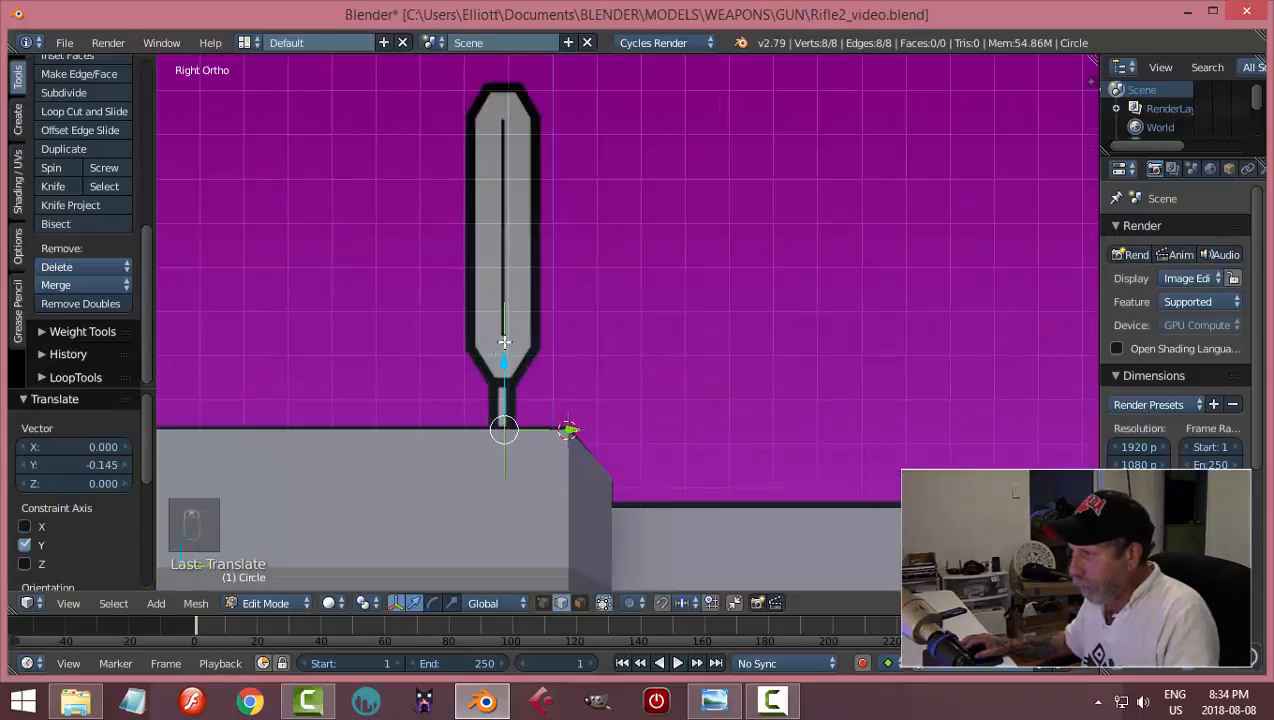
drag(501, 361, 506, 143)
click(506, 114)
middle_drag(506, 114, 736, 273)
key(s)
click(700, 273)
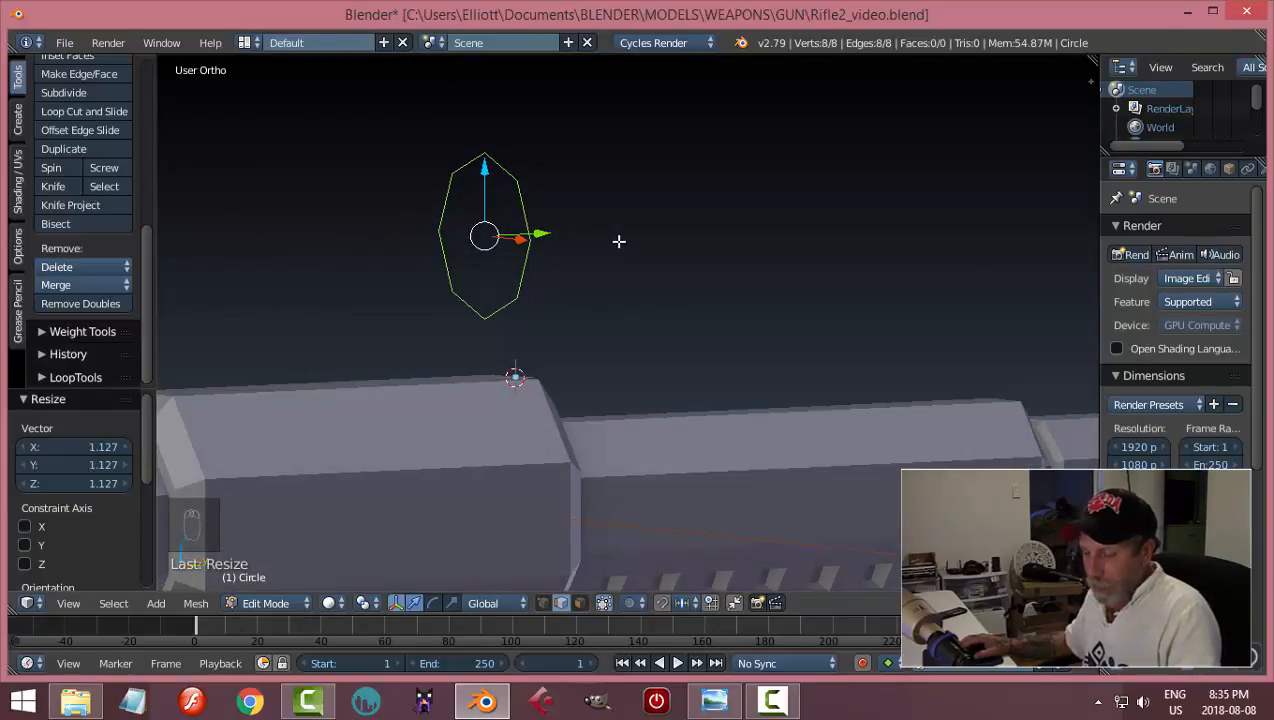
- Set the mesh selection to vertices, then extrude the circle in place and scale the copy to 0.763 to form a flat ring
middle_drag(617, 239, 627, 257)
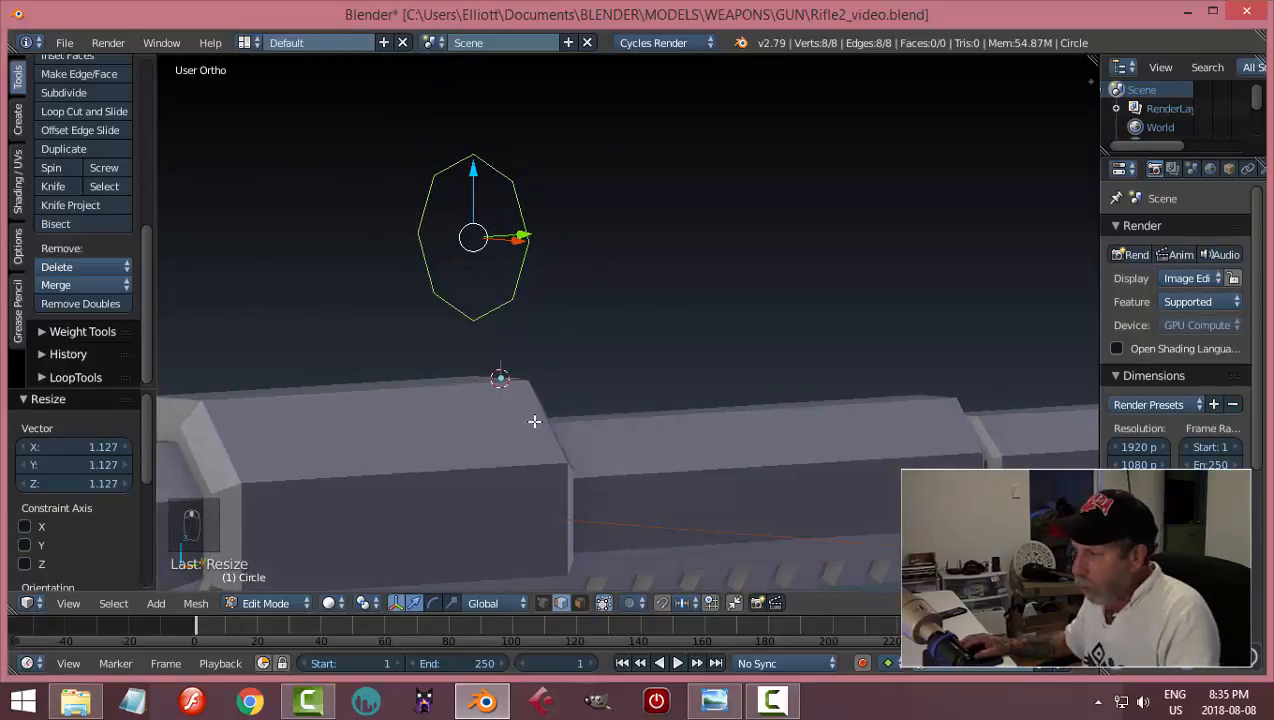
click(543, 603)
middle_drag(687, 294, 662, 322)
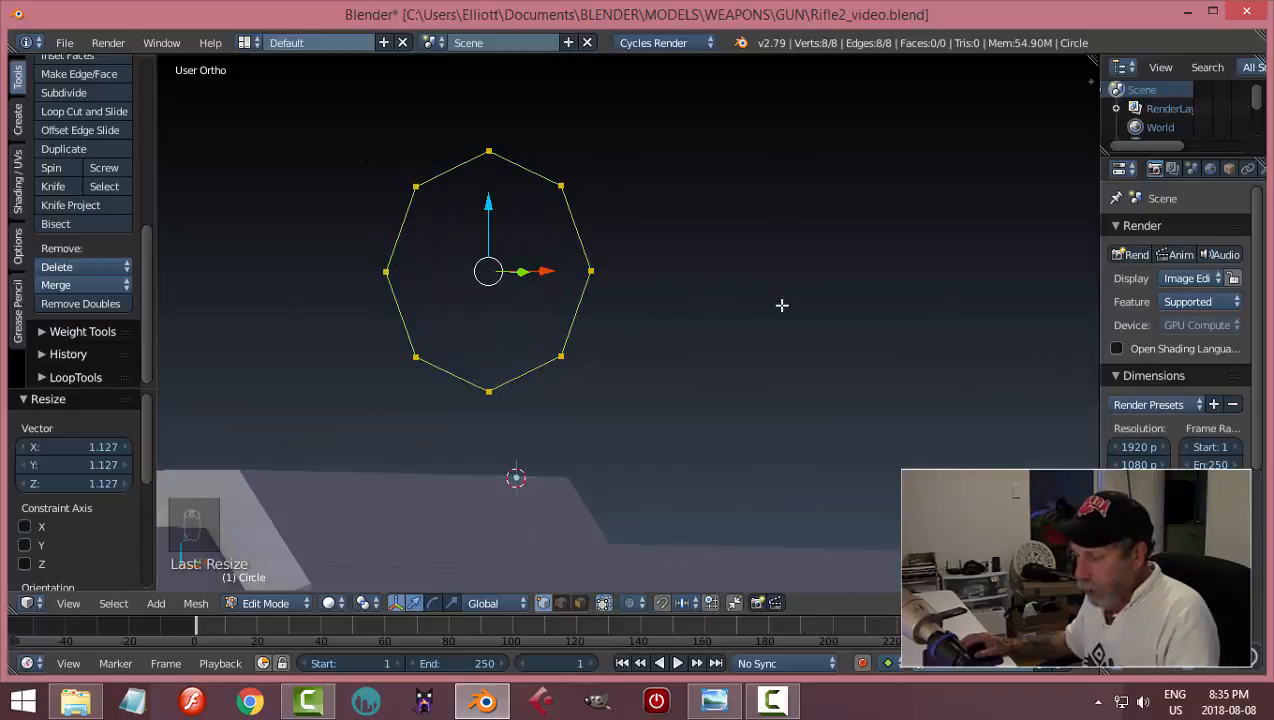
key(e)
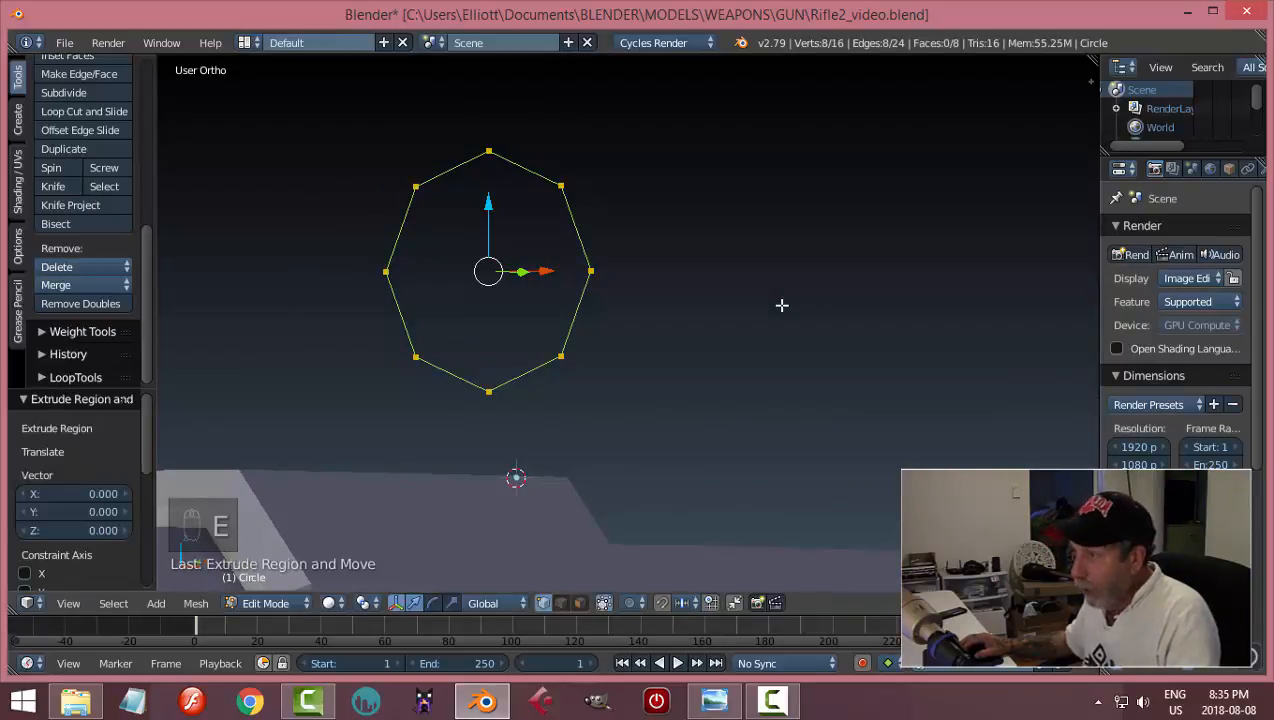
key(s)
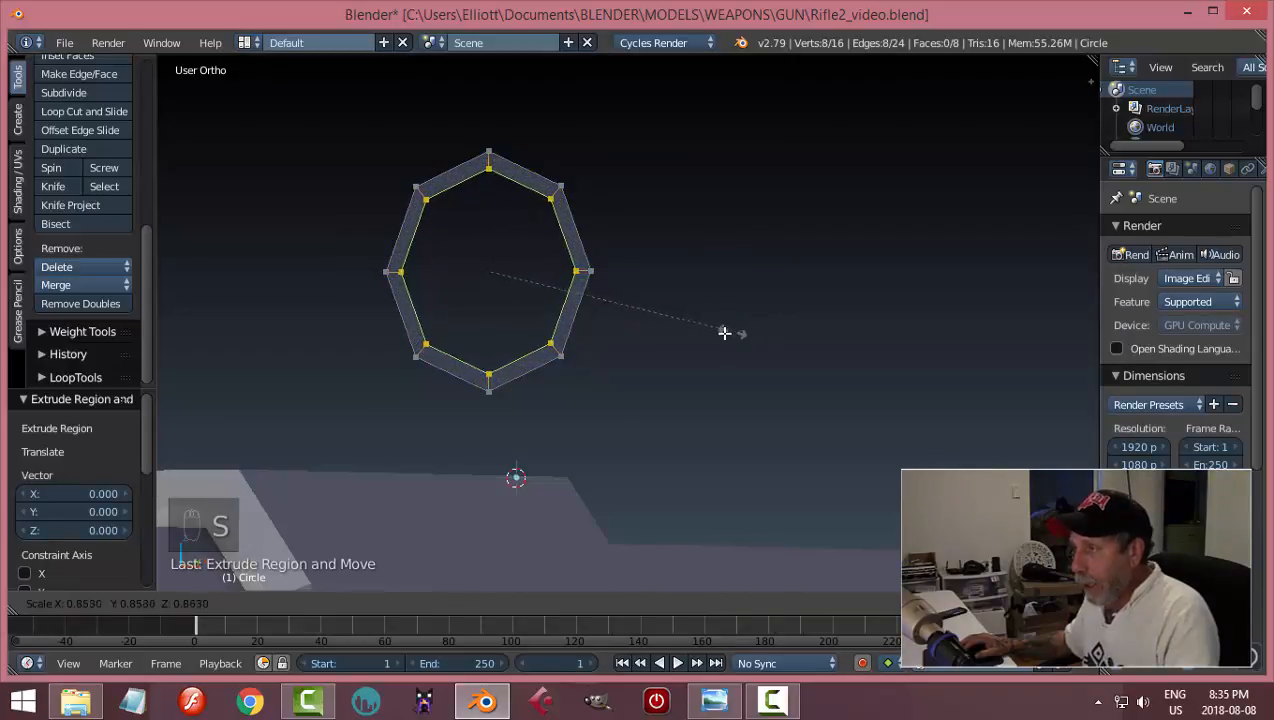
click(703, 337)
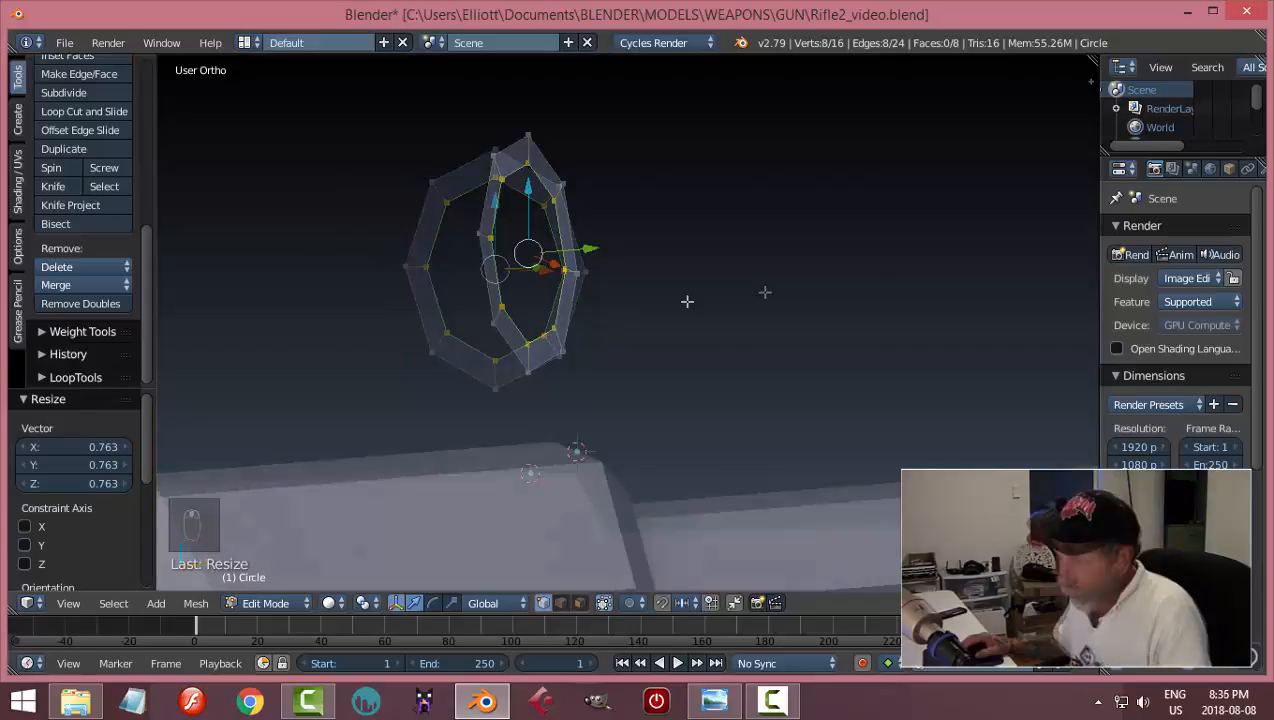
- Extrude the whole flat ring forward along Y to the front edge of the reference sight, then deselect it
key(a)
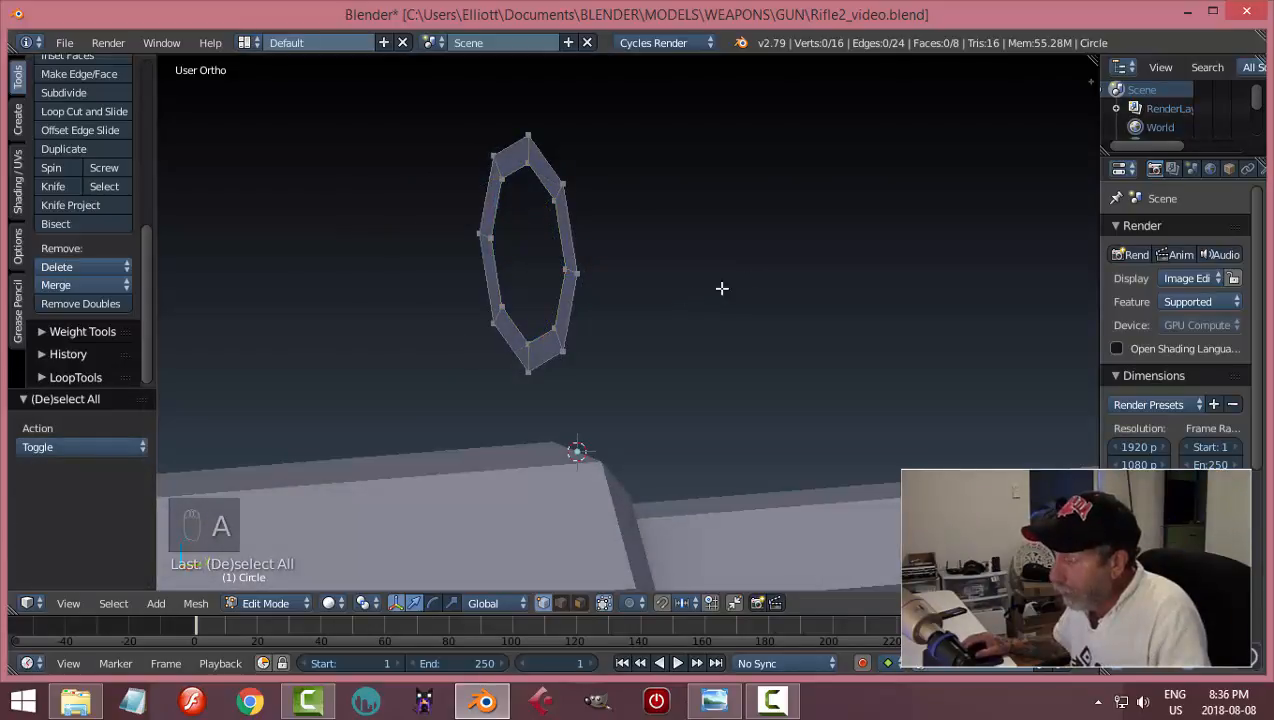
middle_drag(720, 284, 782, 270)
key(a)
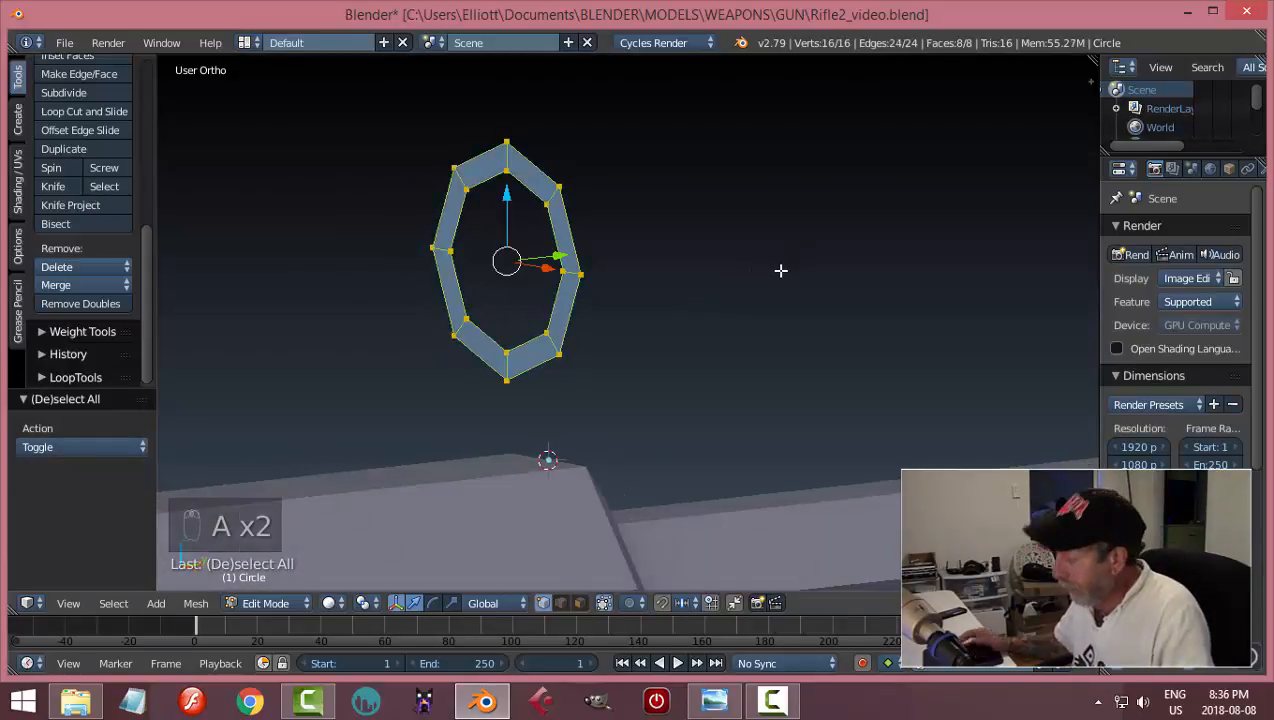
key(KP_3)
scroll(781, 270, up, 2)
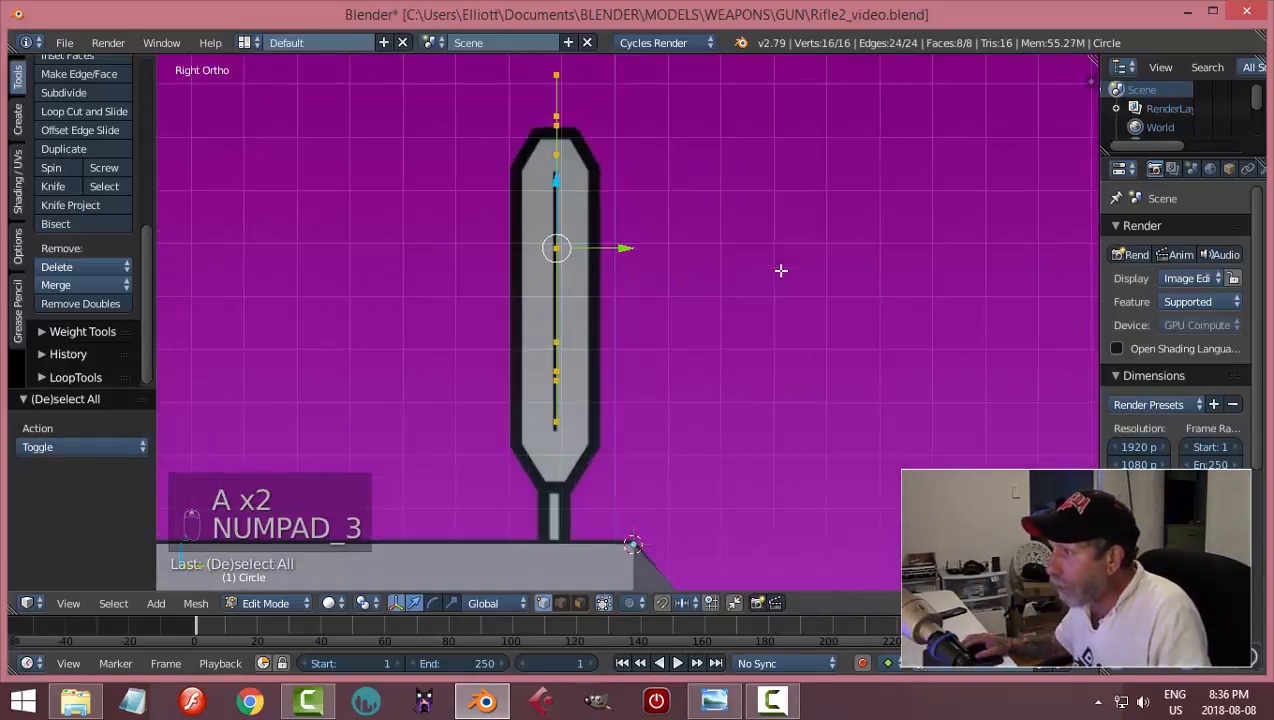
shift+middle_drag(734, 276, 714, 330)
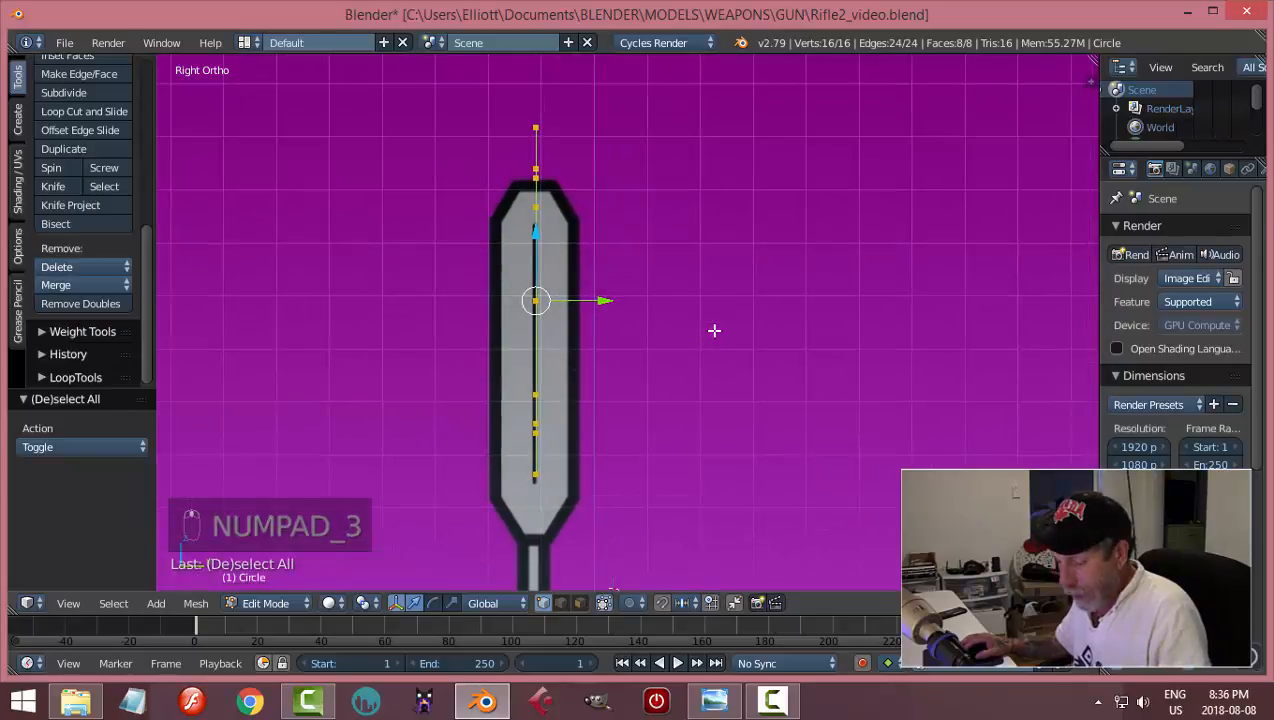
key(e)
click(714, 330)
drag(597, 301, 645, 305)
key(a)
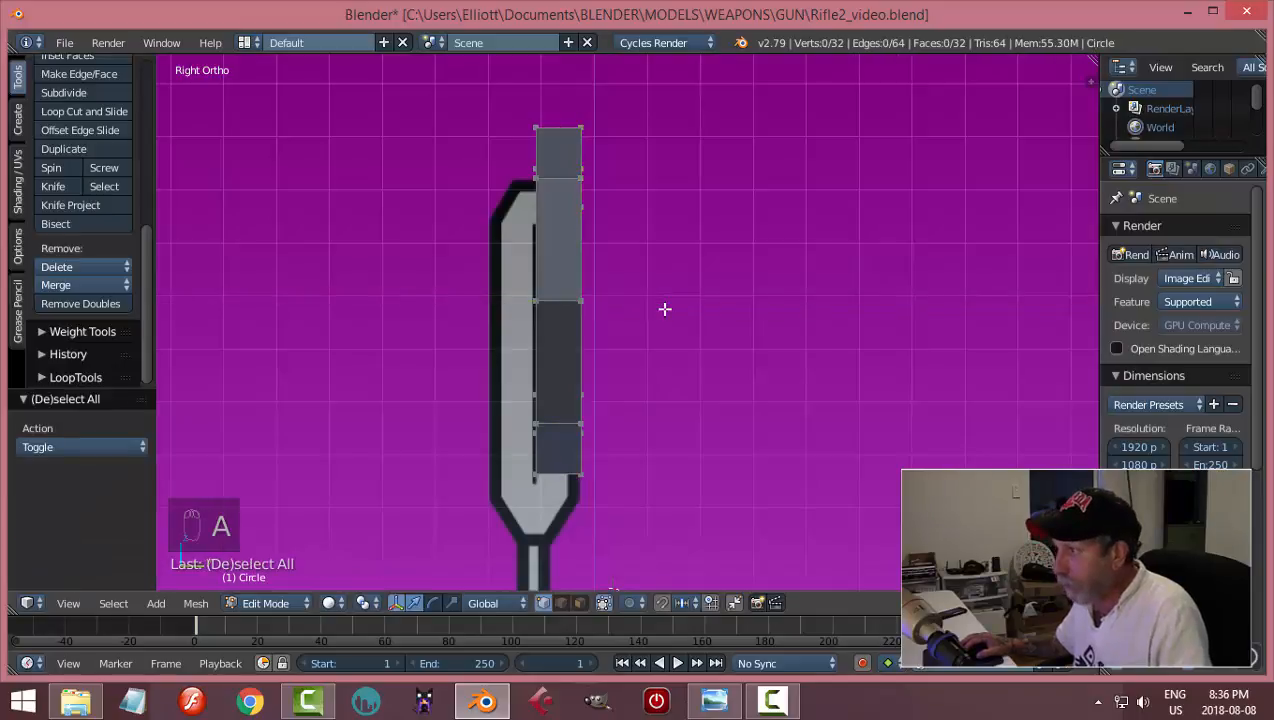
- In wireframe display, select the ring's rear vertices and move them back along Y to the reference sight's rear edge
middle_drag(680, 307, 747, 311)
key(KP_3)
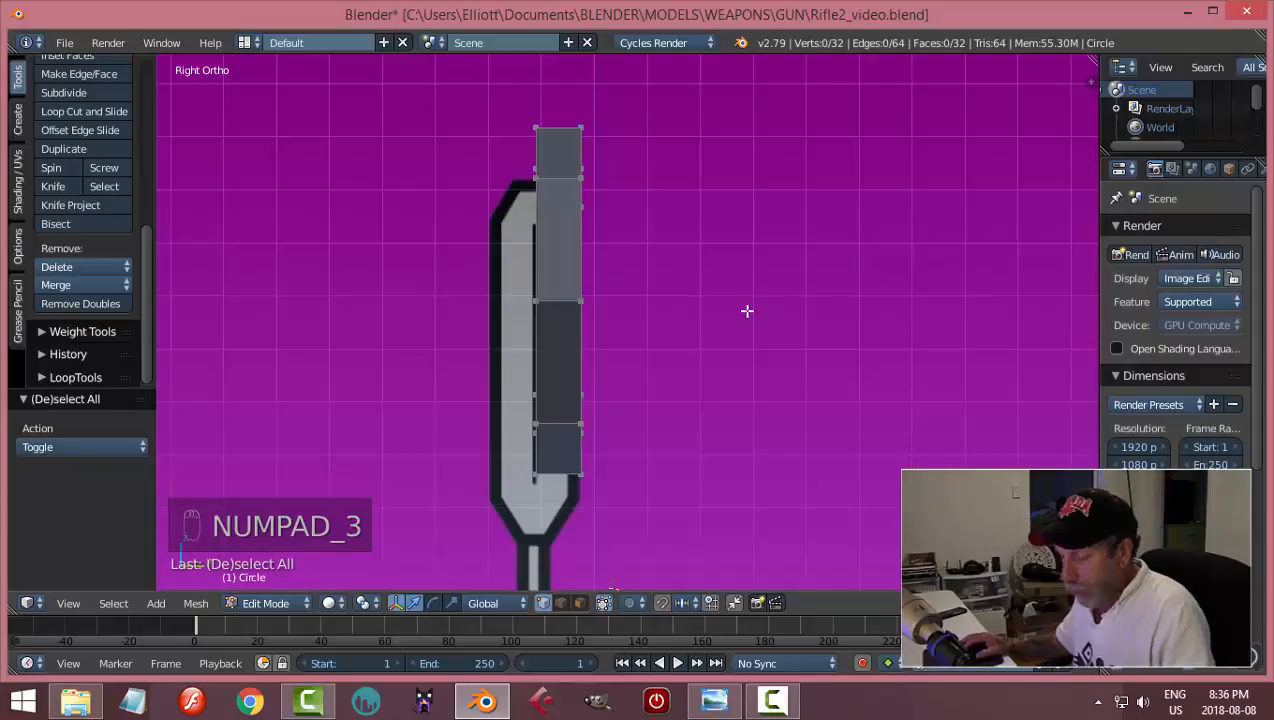
key(z)
click(863, 328)
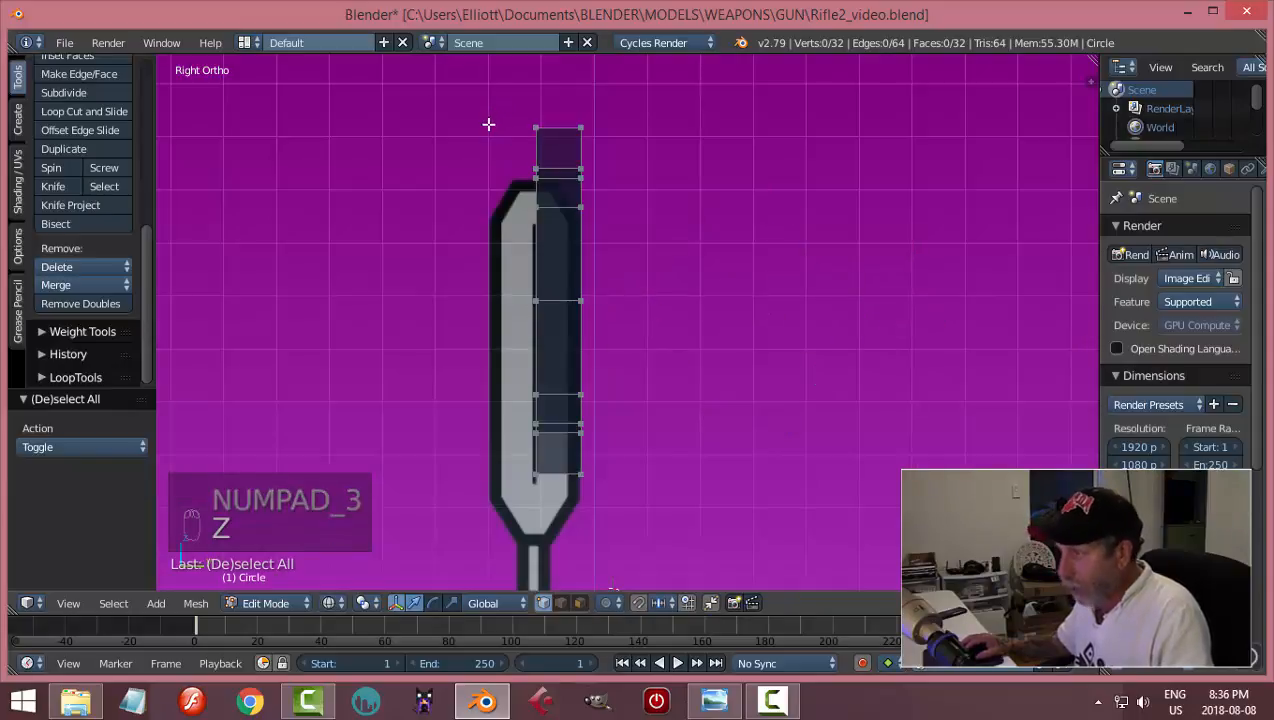
key(b)
drag(480, 83, 556, 495)
middle_drag(589, 506, 788, 347)
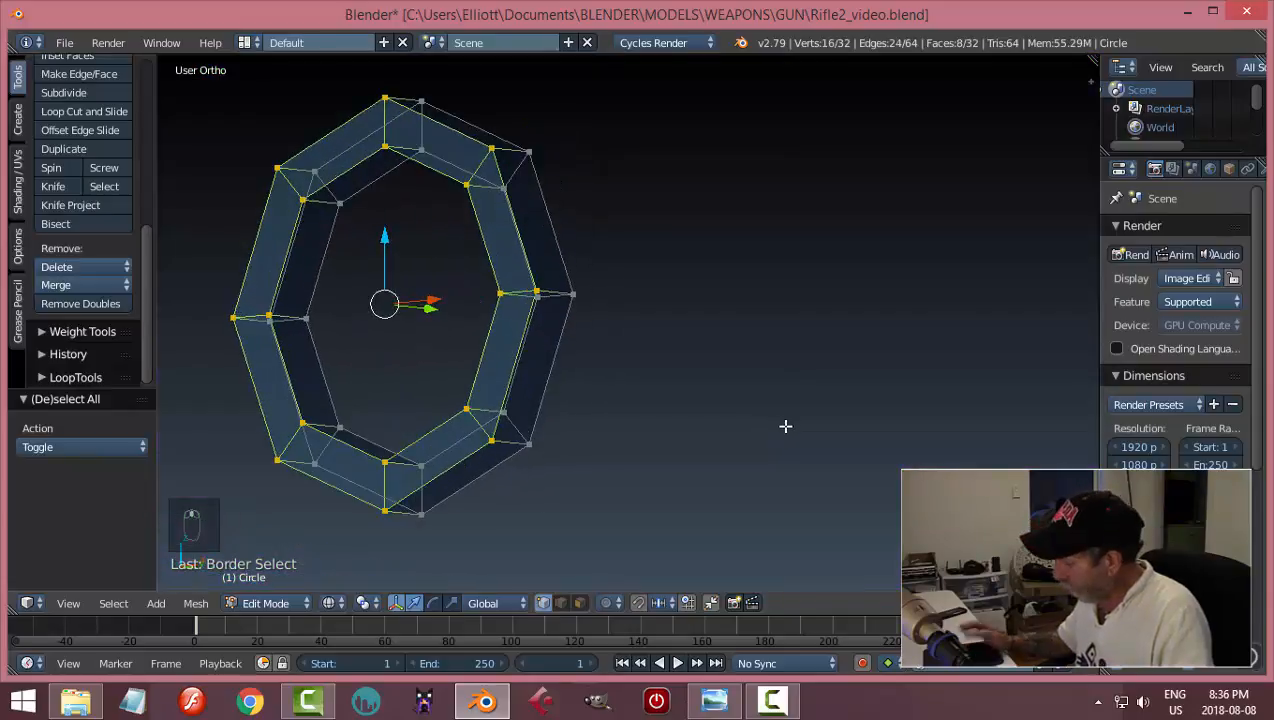
key(KP_3)
drag(586, 298, 532, 304)
scroll(720, 357, down, 4)
- Select the whole sight ring and lower it -0.107 along Z onto the reference sight
key(a)
key(a)
key(a)
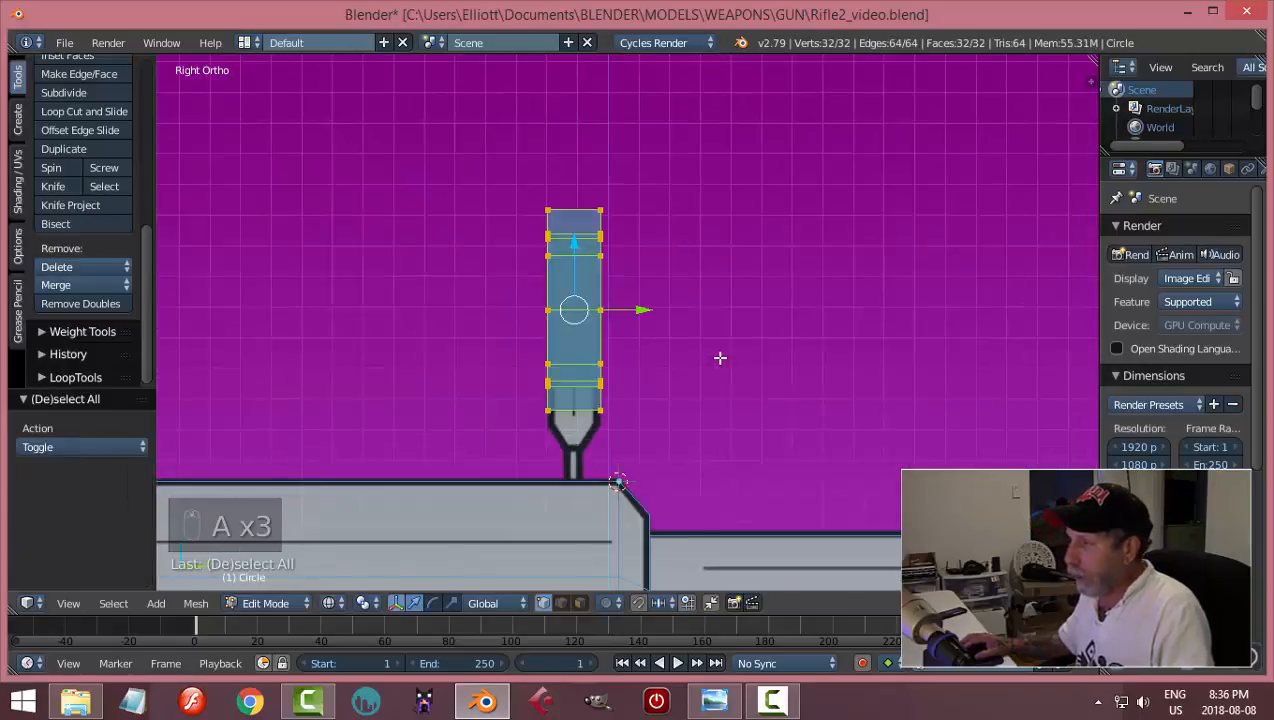
drag(583, 250, 583, 279)
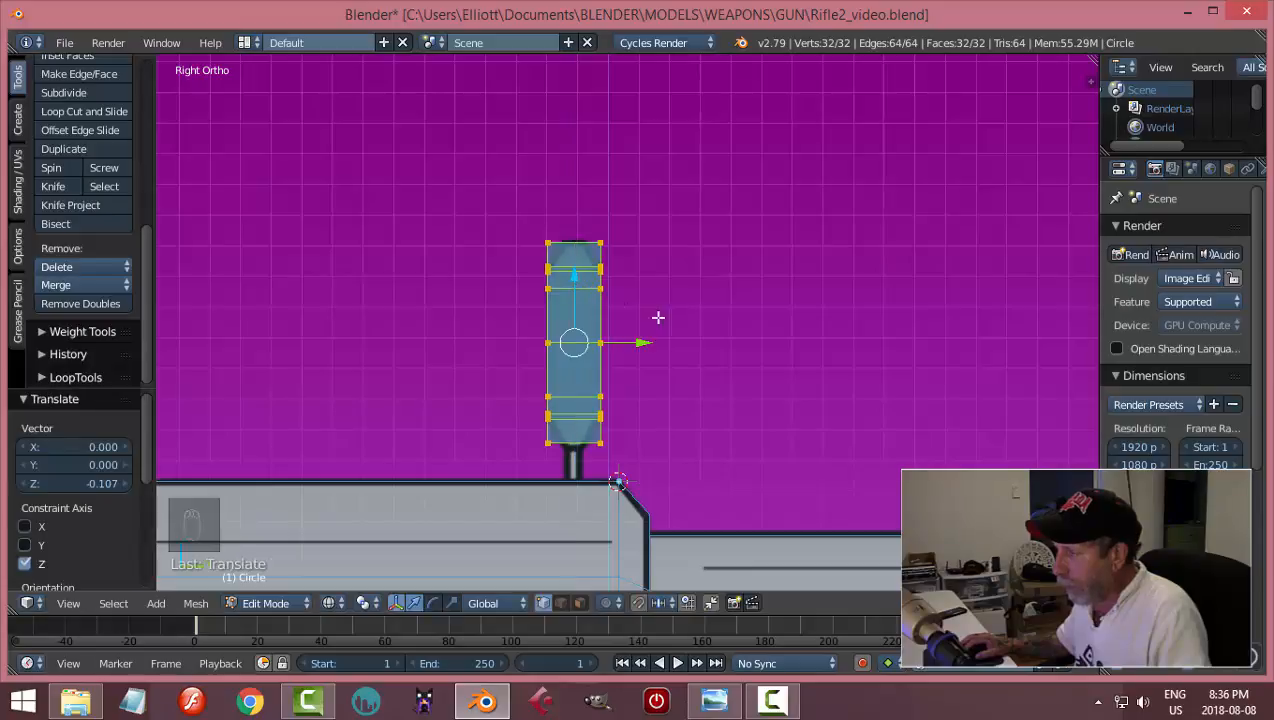
- Deselect the sight ring's mesh, return to Object Mode, and switch the display back to solid shading
scroll(737, 331, up, 2)
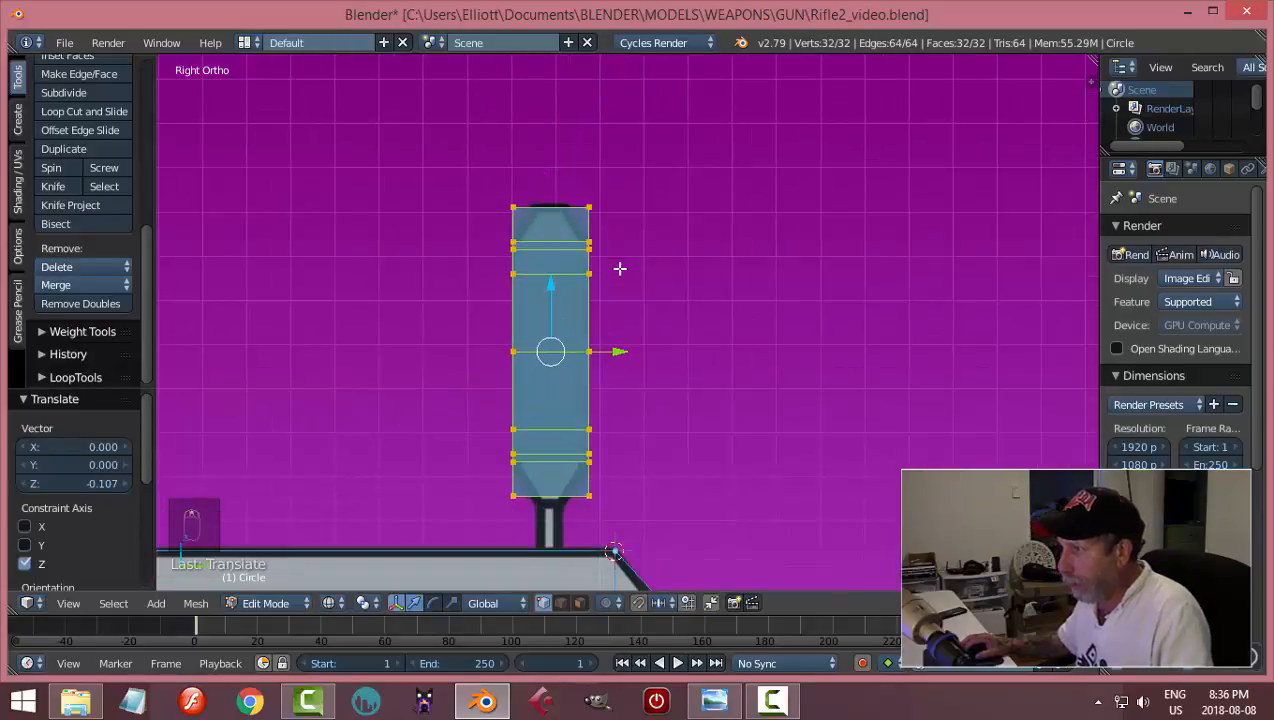
key(a)
middle_drag(657, 327, 779, 353)
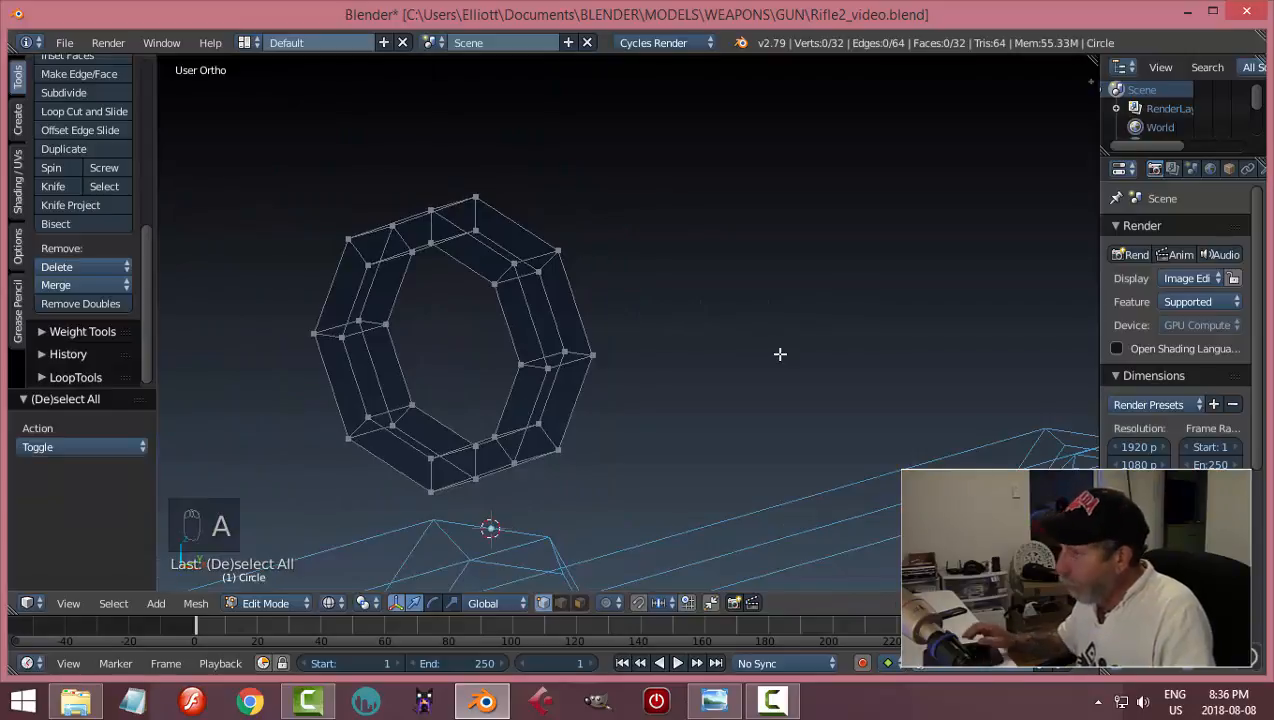
key(Tab)
click(617, 358)
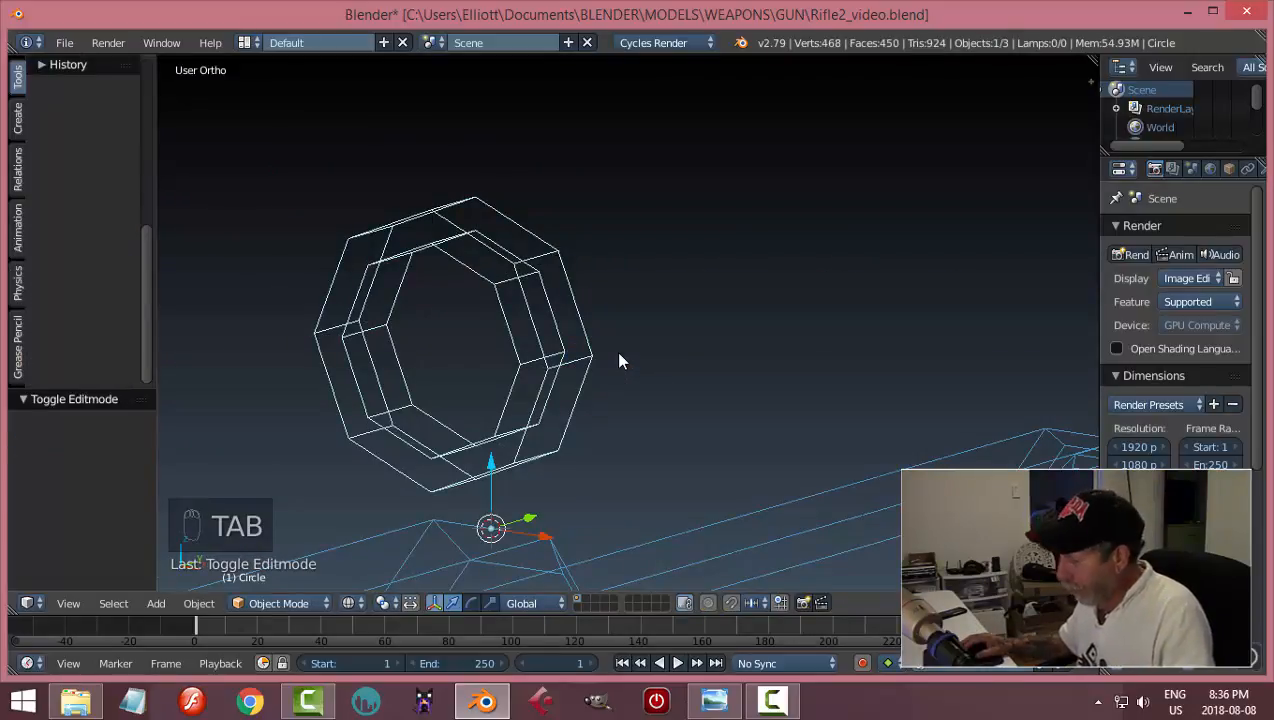
key(z)
click(623, 456)
mouse_move(623, 456)
middle_down()
mouse_move(660, 392)
mouse_move(687, 397)
mouse_move(674, 375)
mouse_move(452, 247)
middle_up()
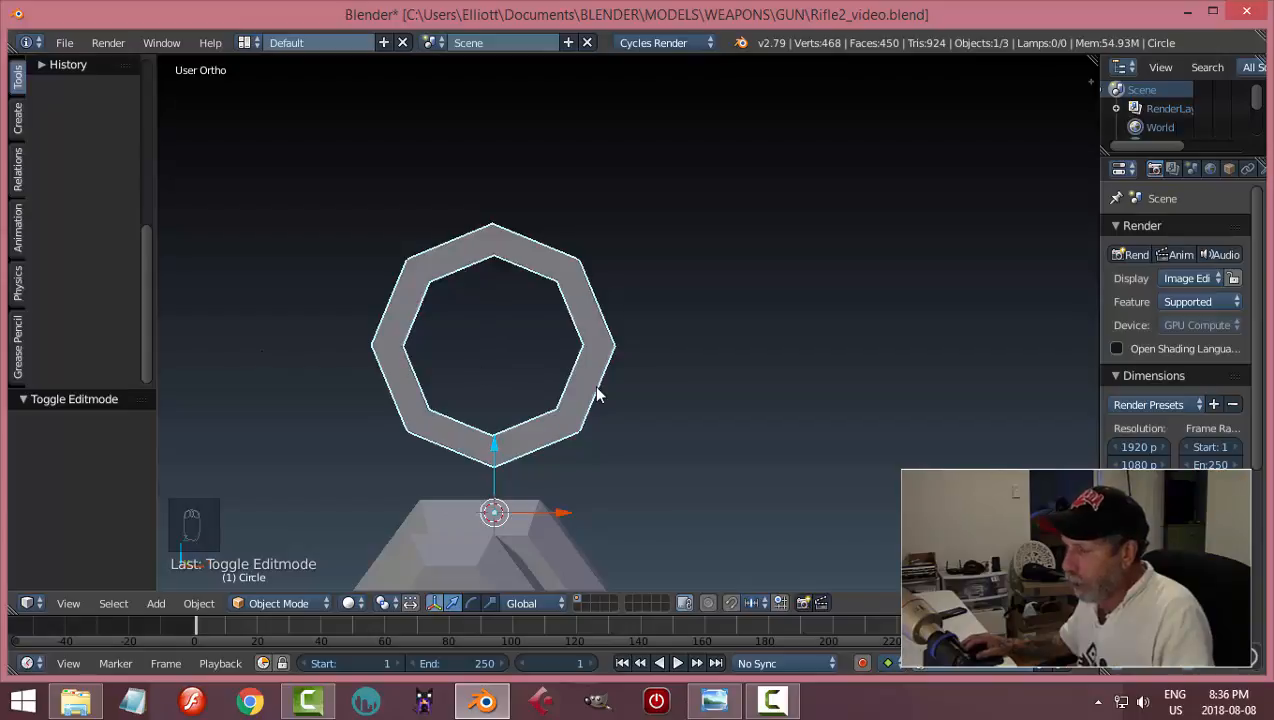
- Set the sight ring's origin to its geometry and snap the 3D cursor to the selected ring
middle_drag(608, 403, 427, 455)
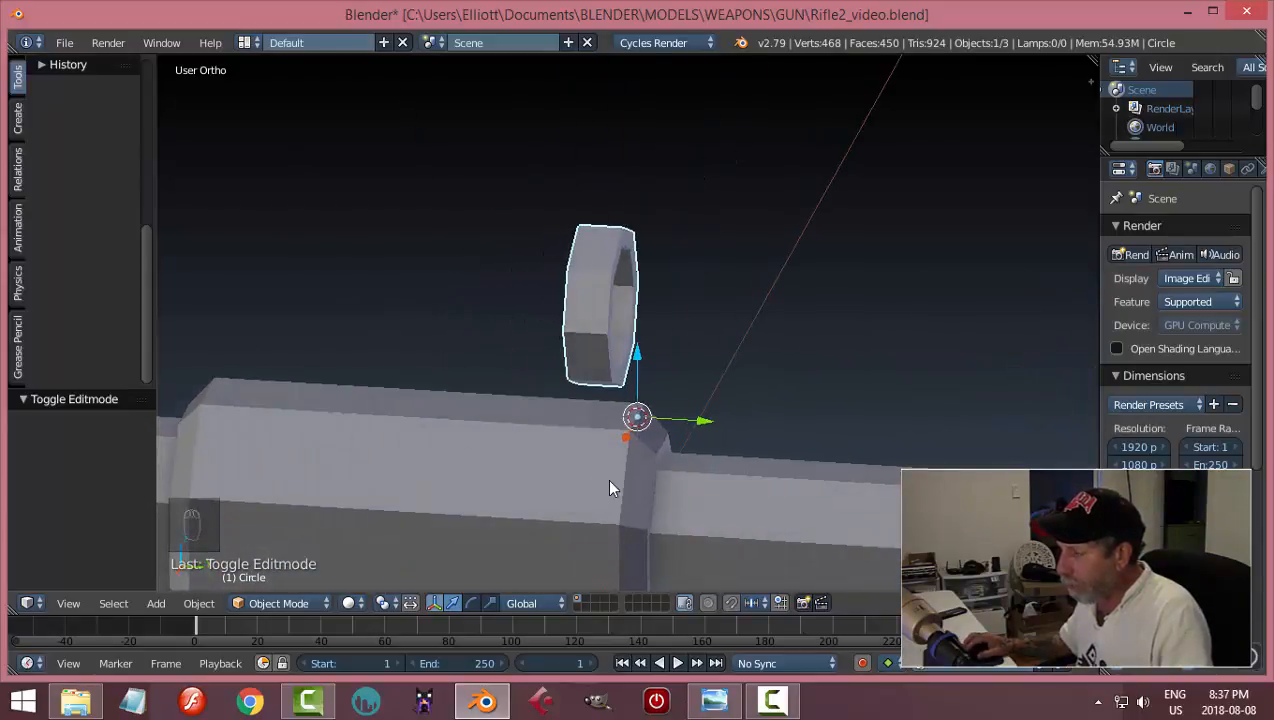
scroll(660, 470, up, 2)
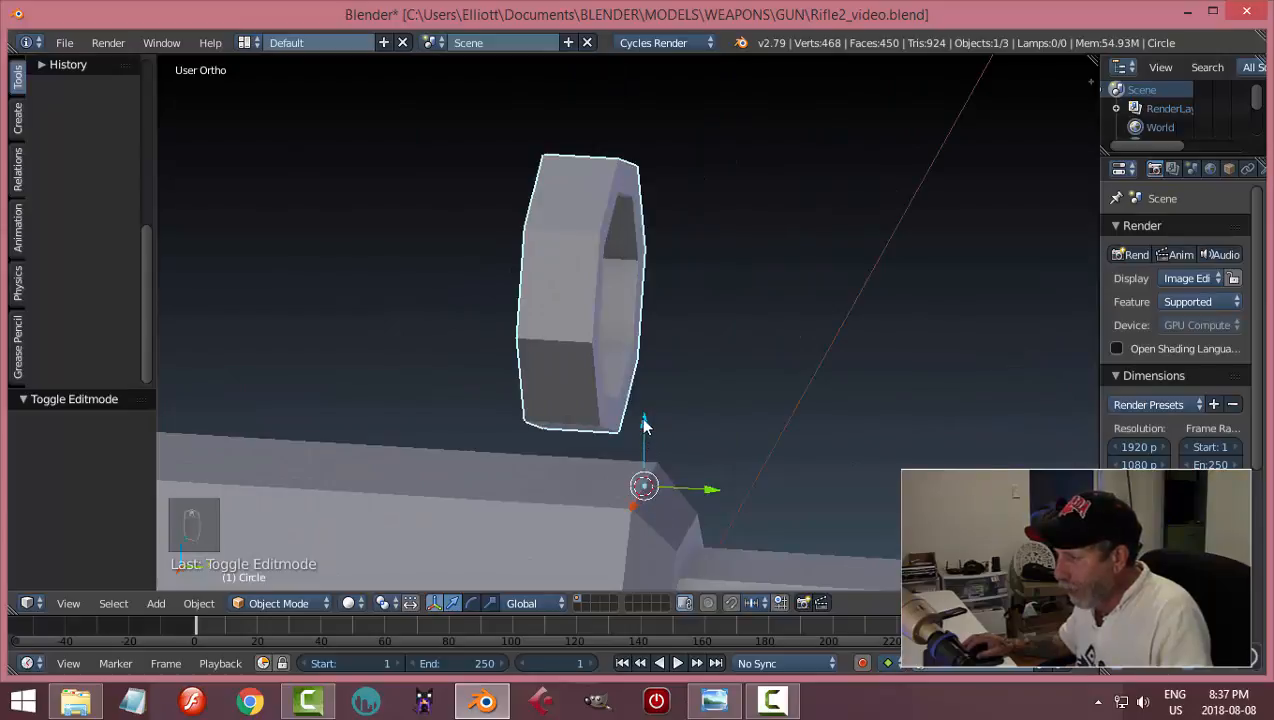
middle_drag(668, 497, 635, 492)
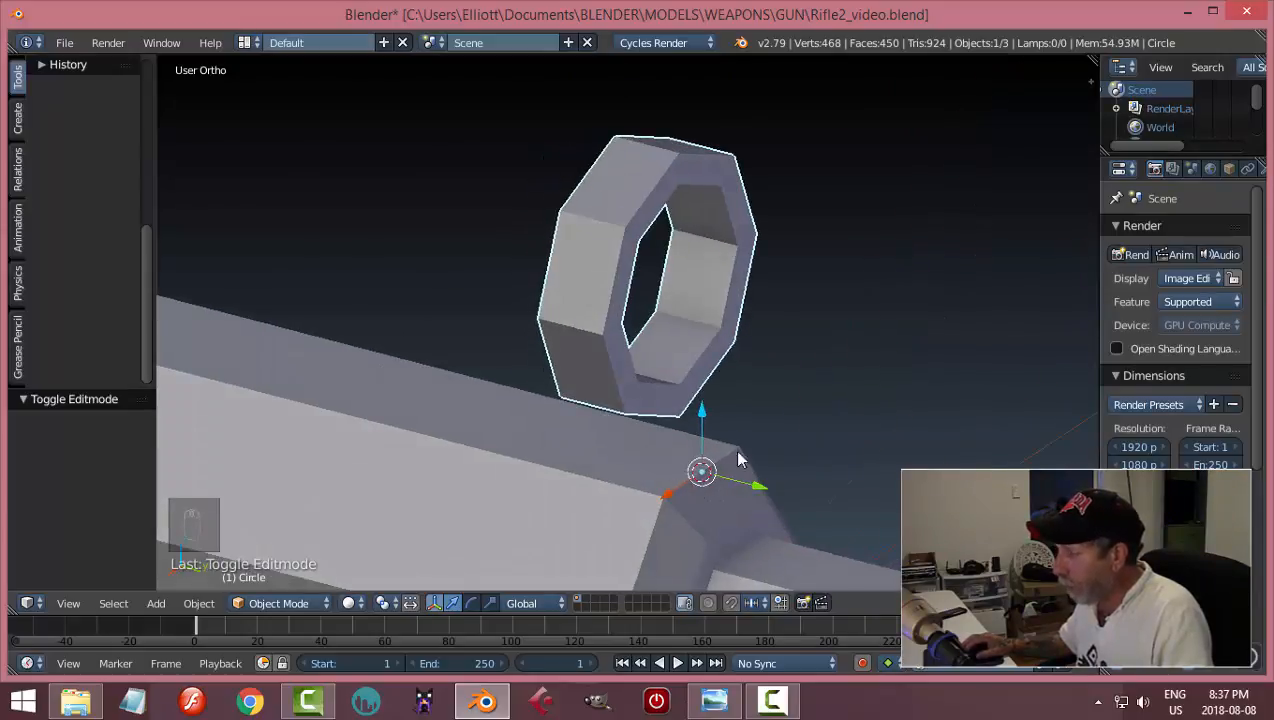
middle_drag(752, 468, 800, 464)
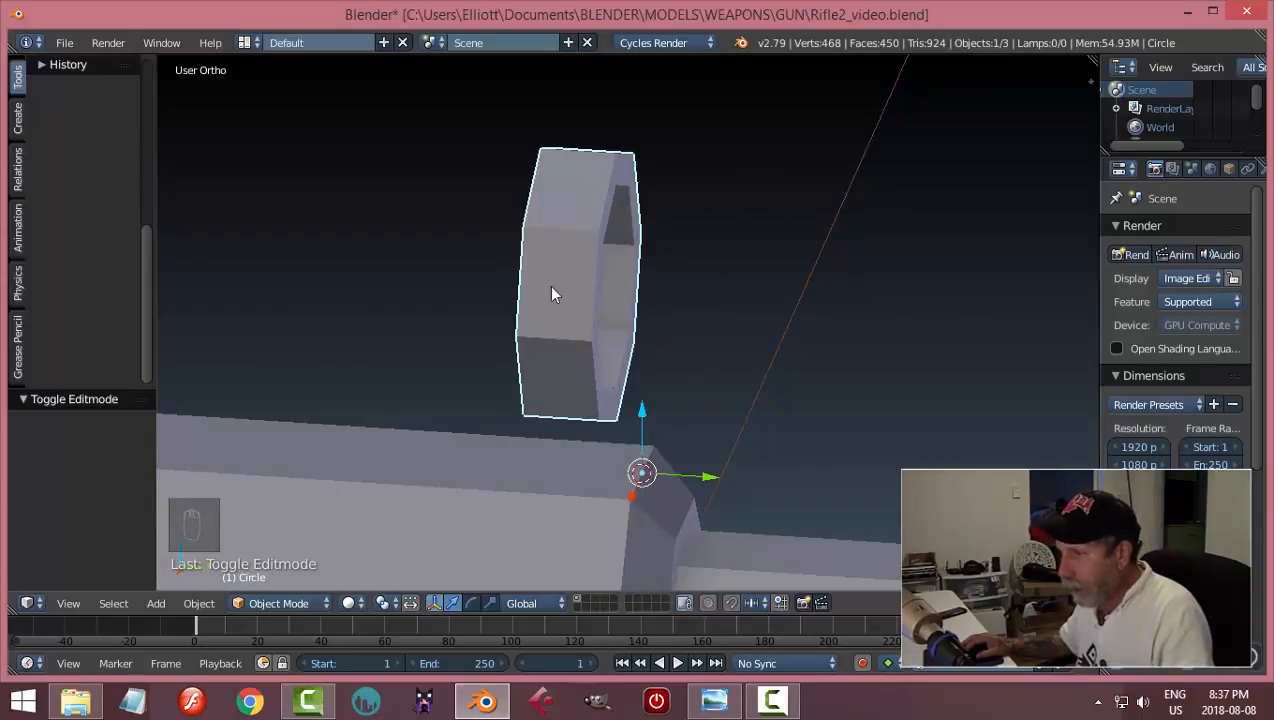
scroll(93, 288, up, 8)
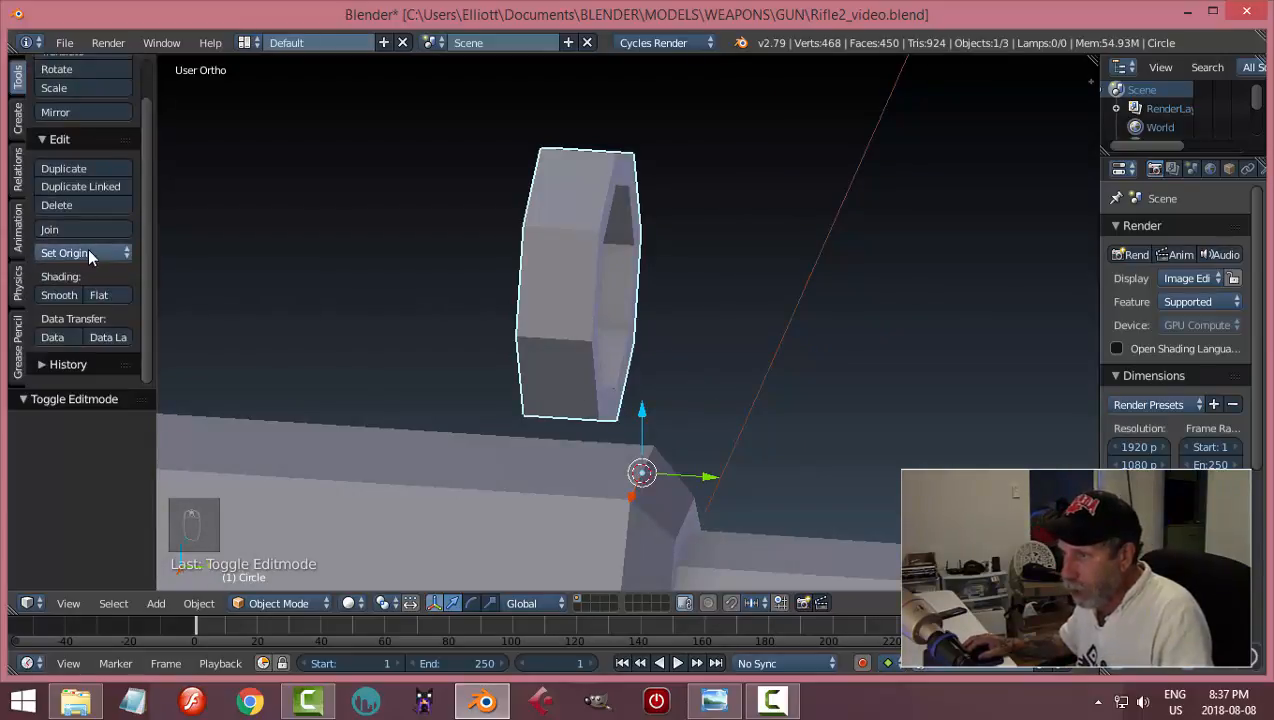
click(88, 254)
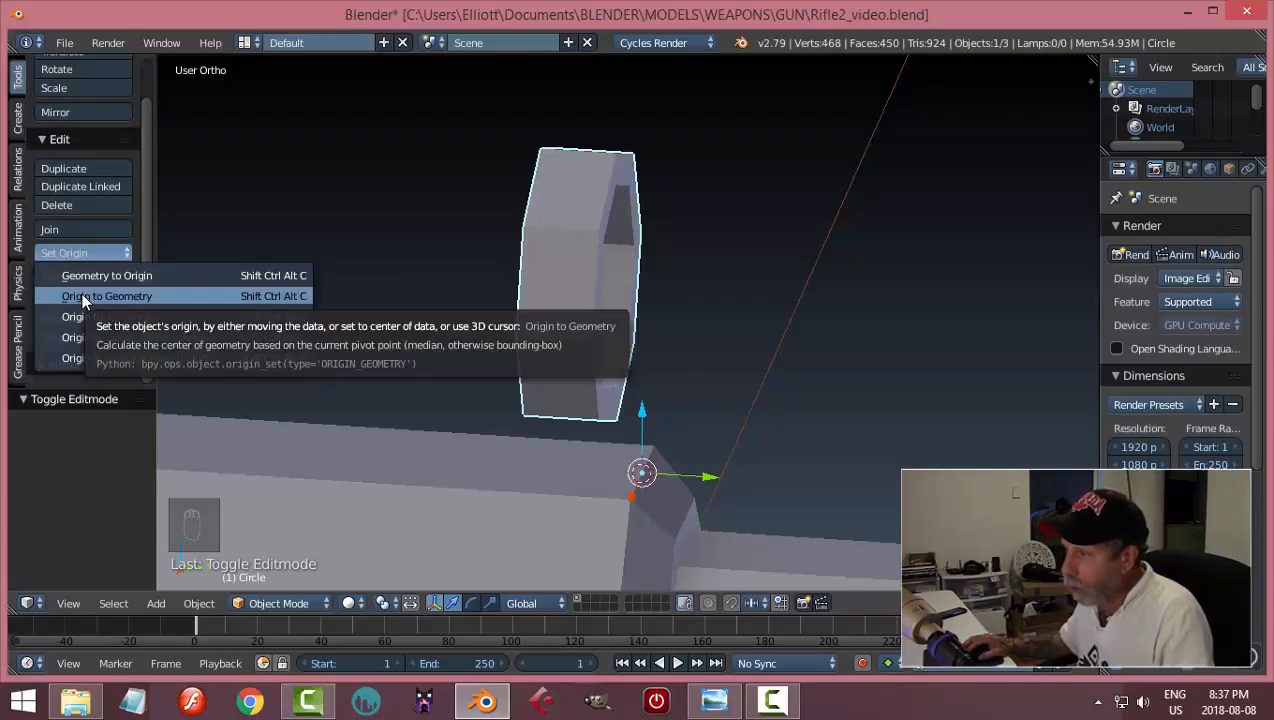
click(82, 296)
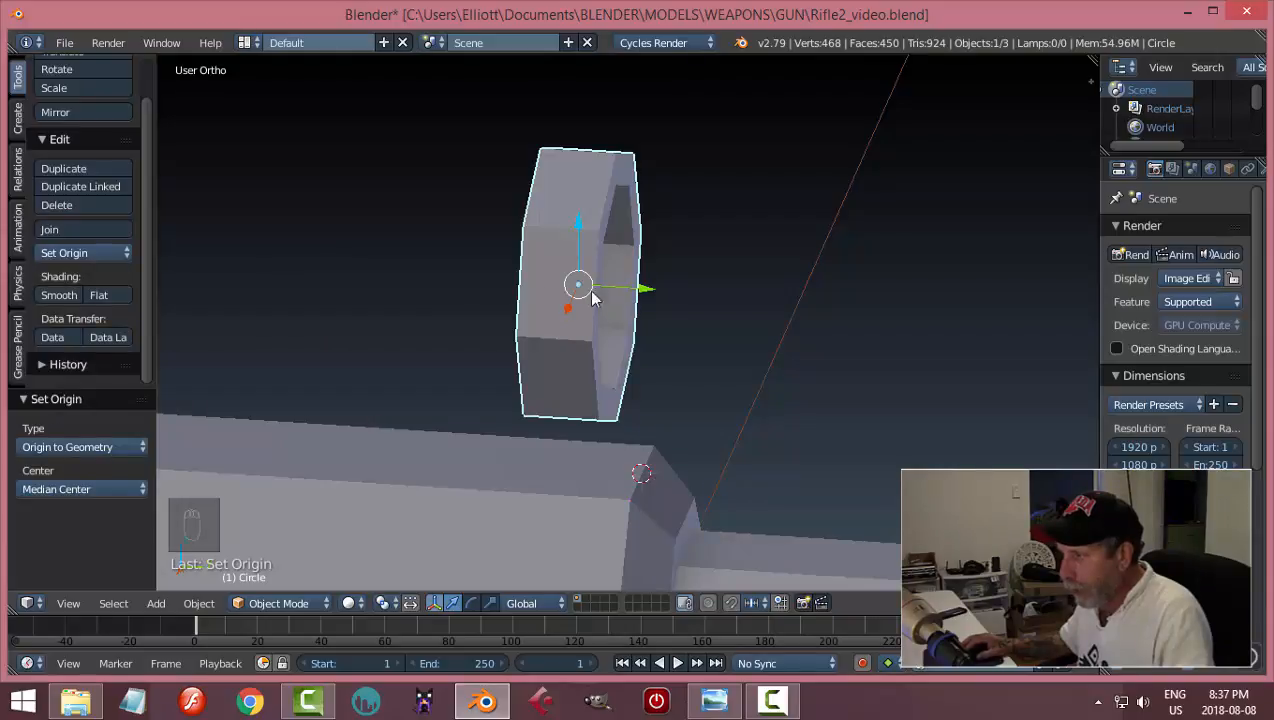
key(shift+s)
click(724, 372)
- Rotate the sight ring 22.5° about the global Y axis
middle_drag(742, 390, 486, 328)
middle_drag(562, 384, 610, 390)
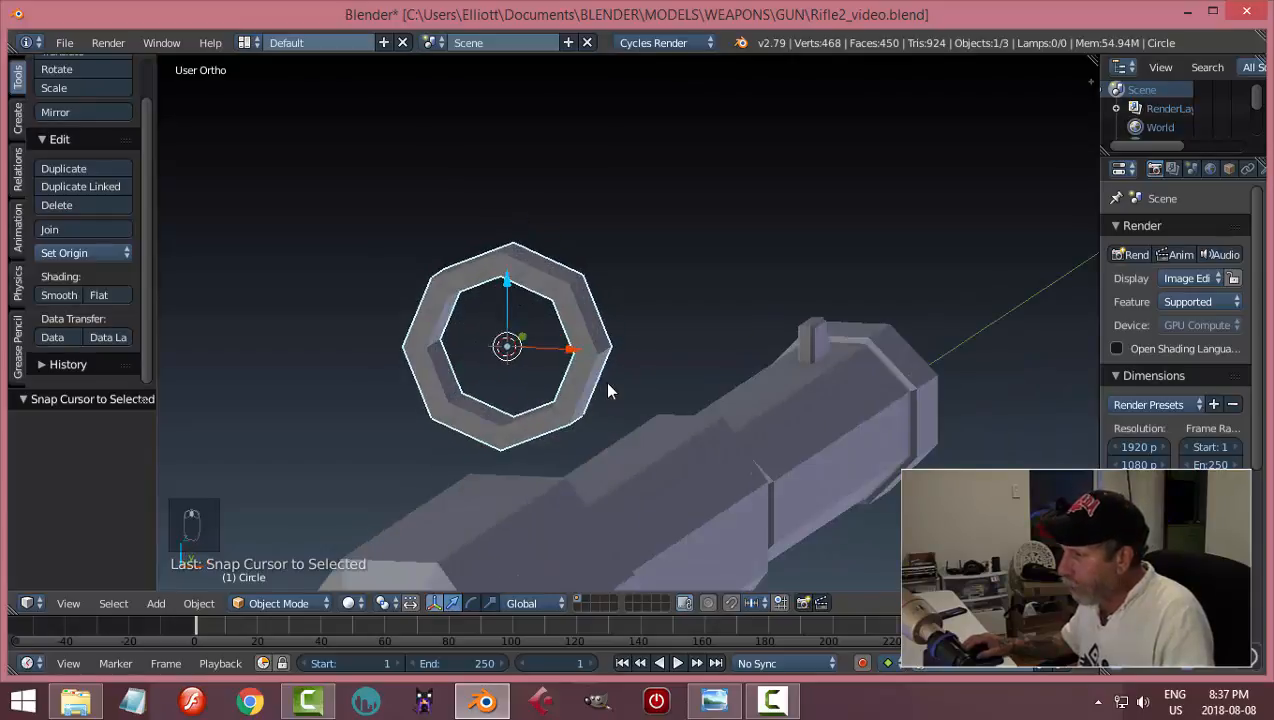
text(ry22)
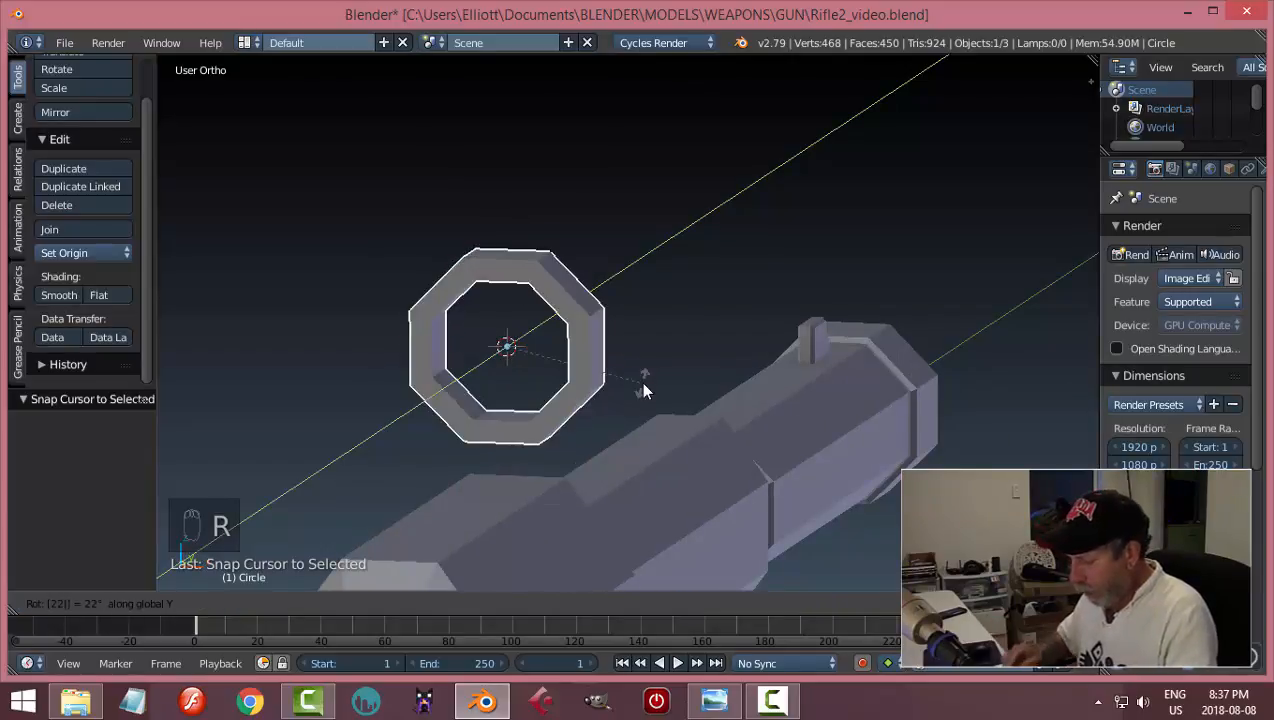
text(.5)
key(Return)
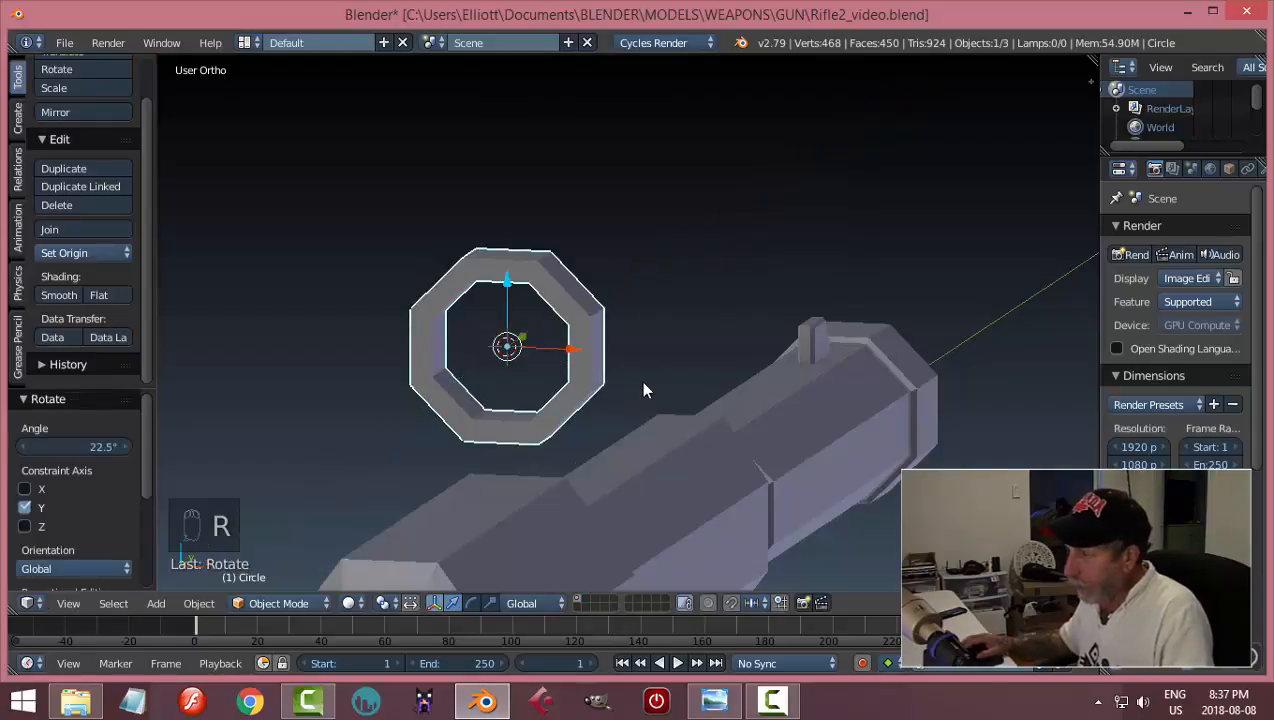
- In the right view, scale the whole ring mesh to 0.774 along Y within the reference sight's outline, then deselect it
middle_drag(643, 389, 593, 362)
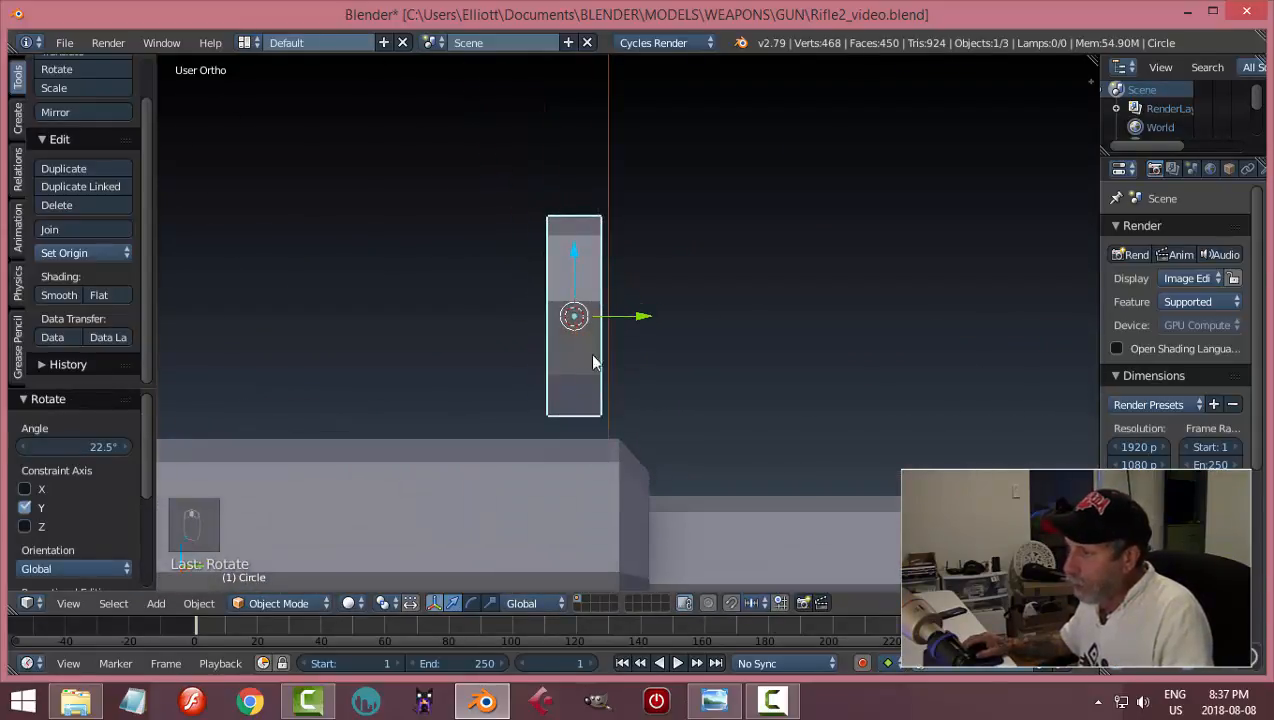
key(KP_3)
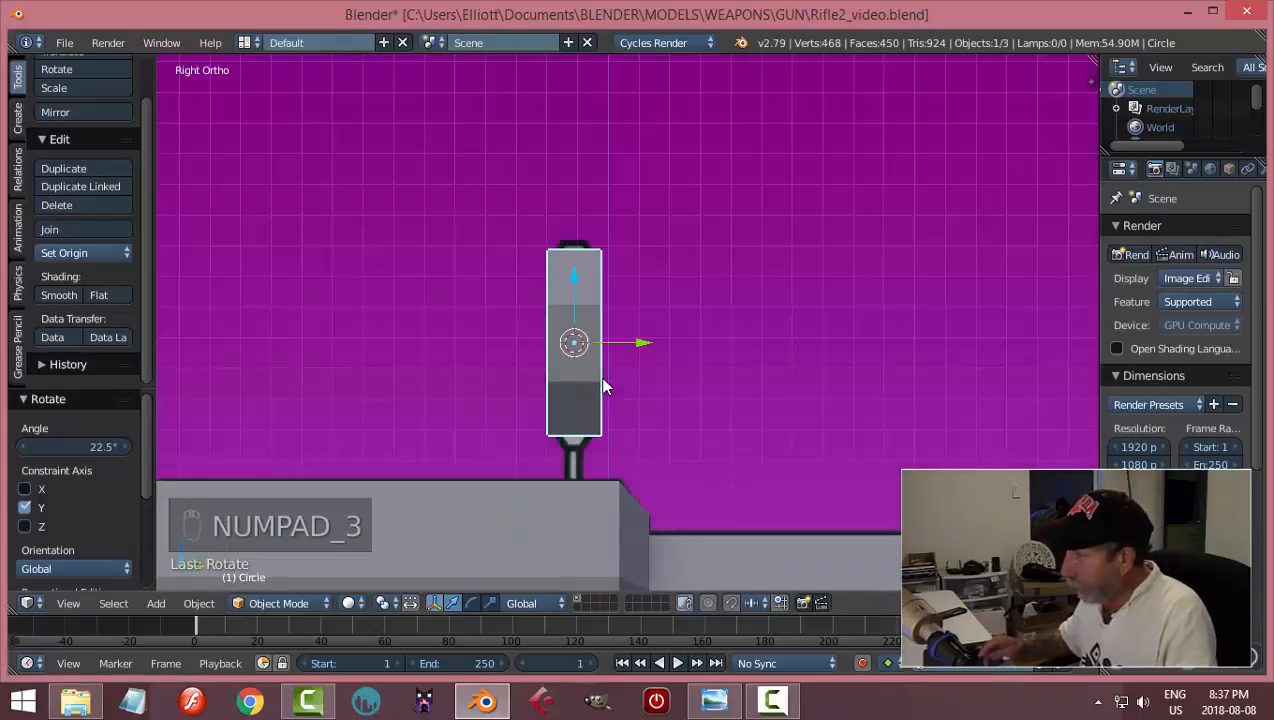
key(Tab)
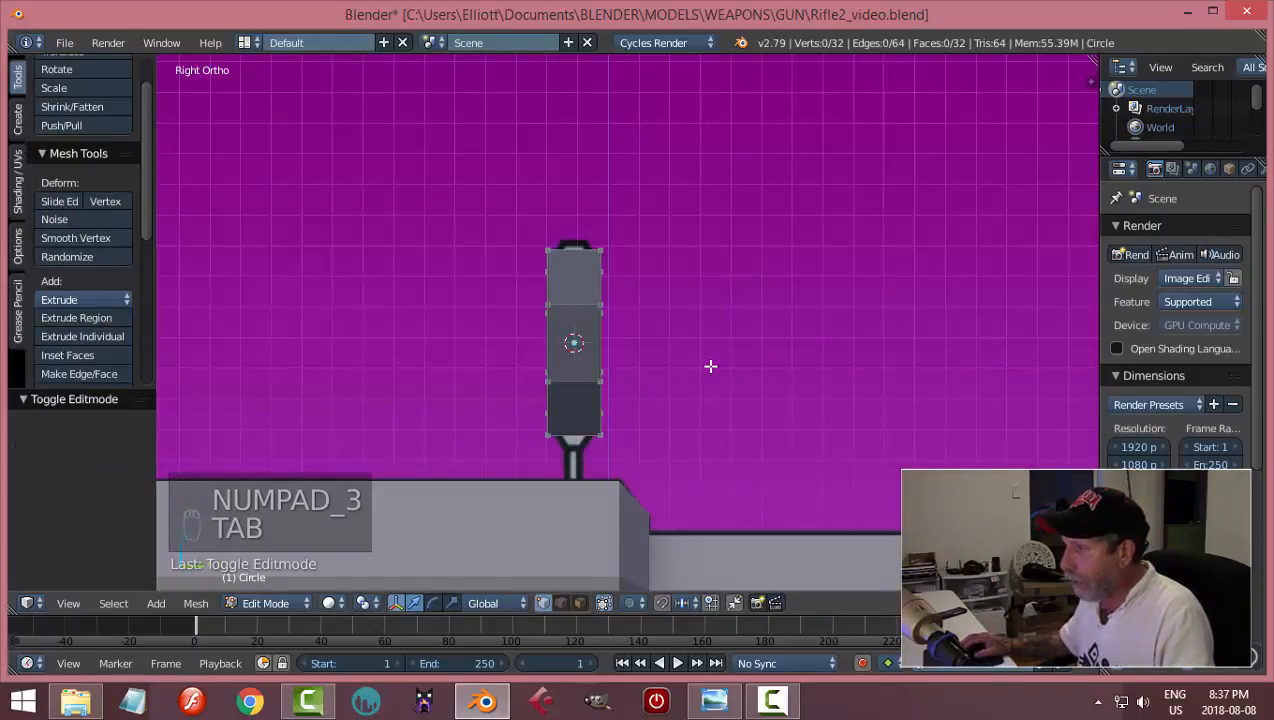
key(a)
key(a)
scroll(709, 366, up, 2)
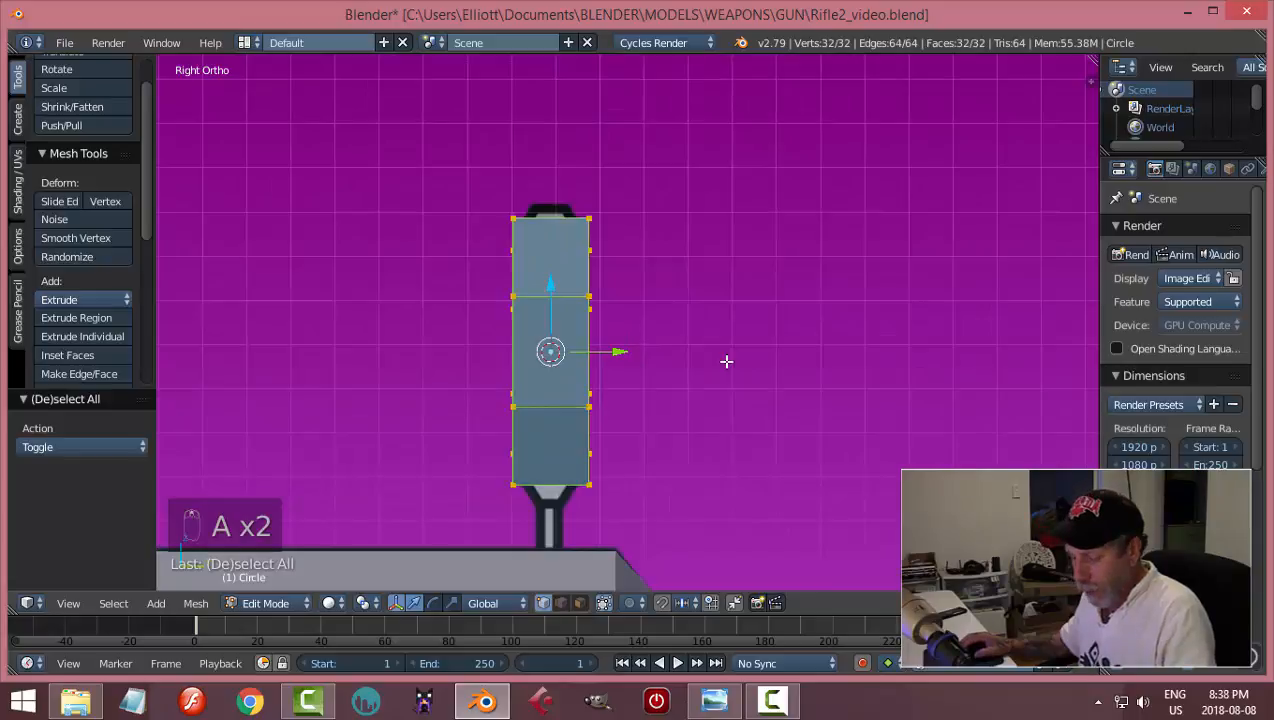
key(s)
middle_click(722, 361)
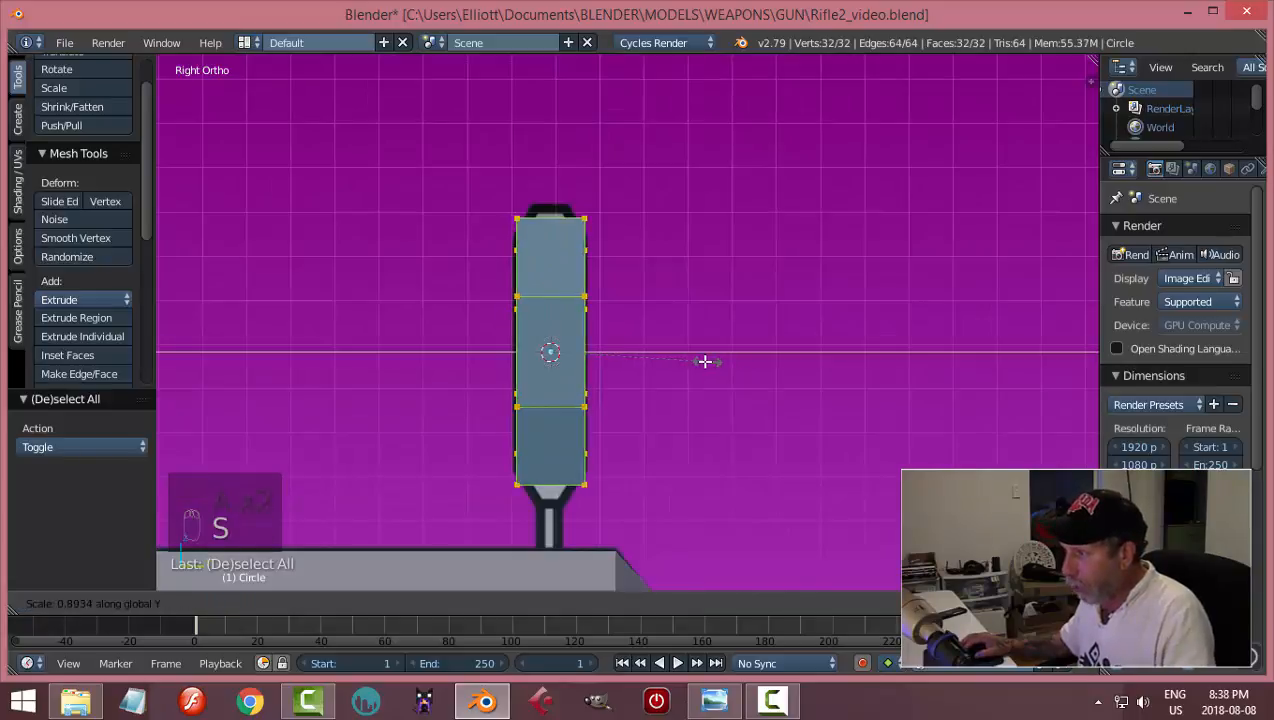
click(686, 367)
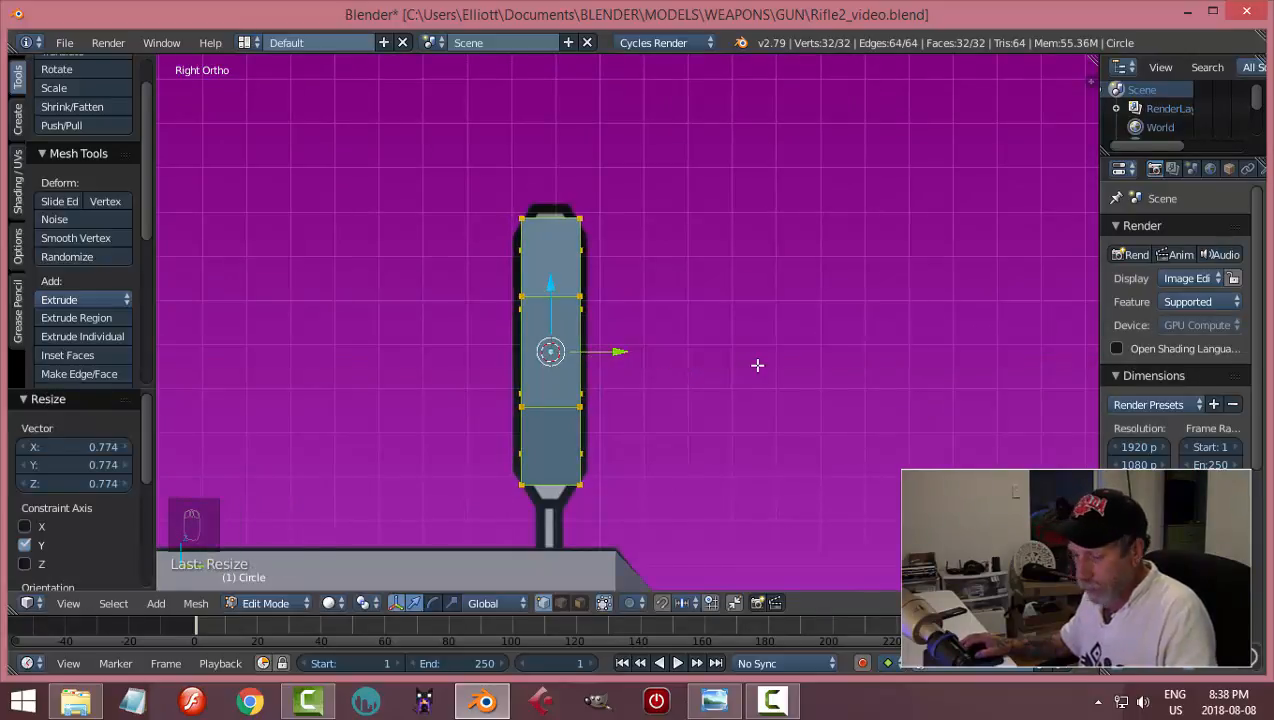
key(a)
- Bevel the outer and inner edge loops on both sides of the sight ring by about 0.02, then deselect them
scroll(648, 358, down, 3)
middle_drag(648, 358, 455, 258)
key(ctrl+Tab)
click(597, 338)
scroll(648, 367, up, 2)
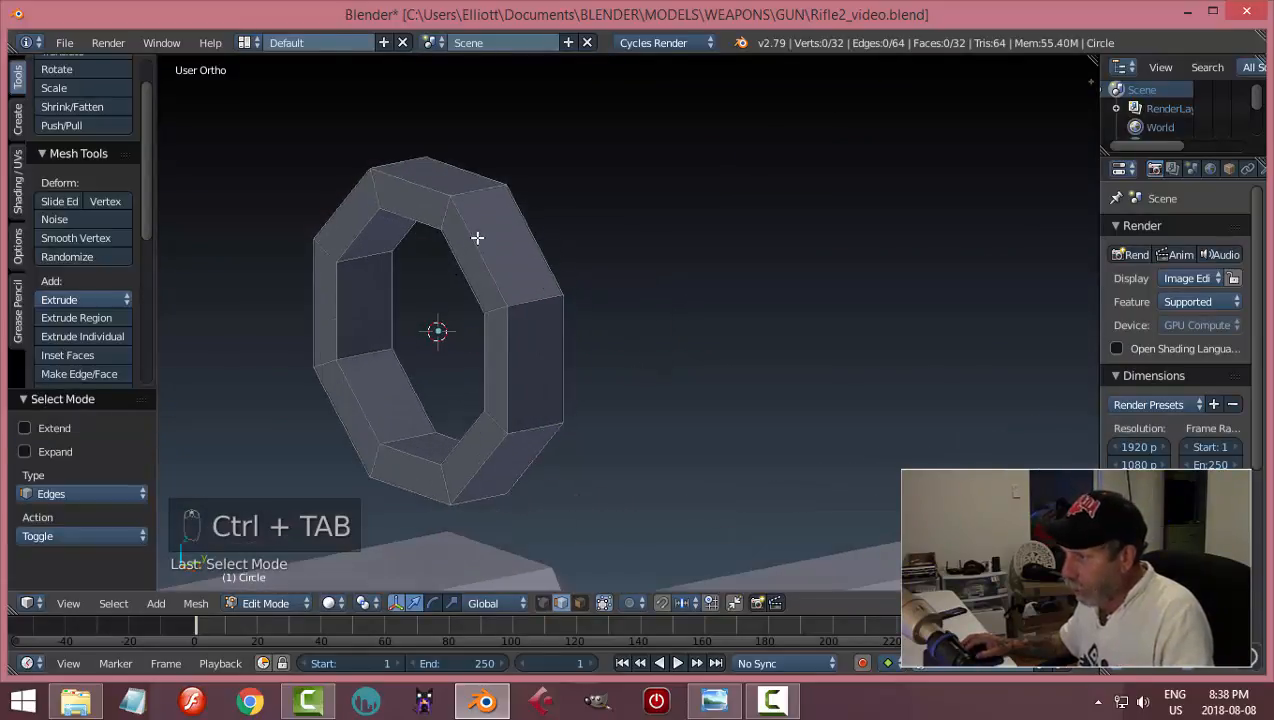
alt+right_click(477, 237)
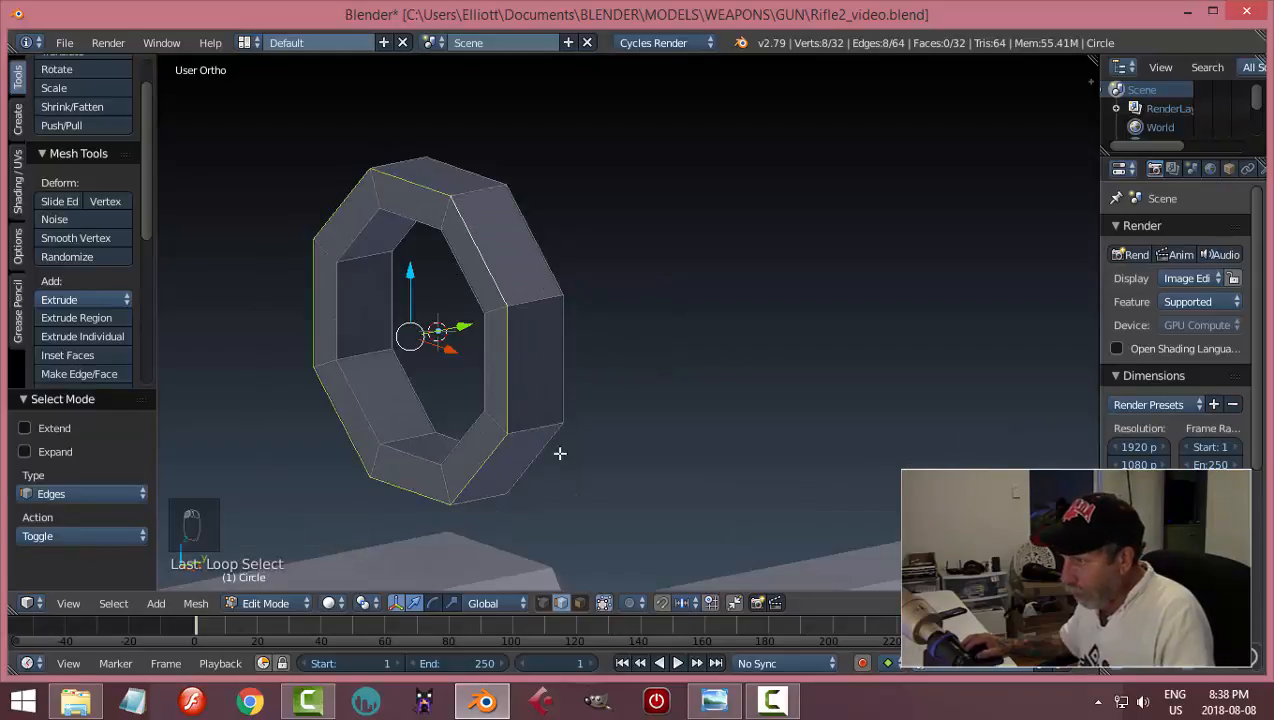
alt+shift+right_click(405, 218)
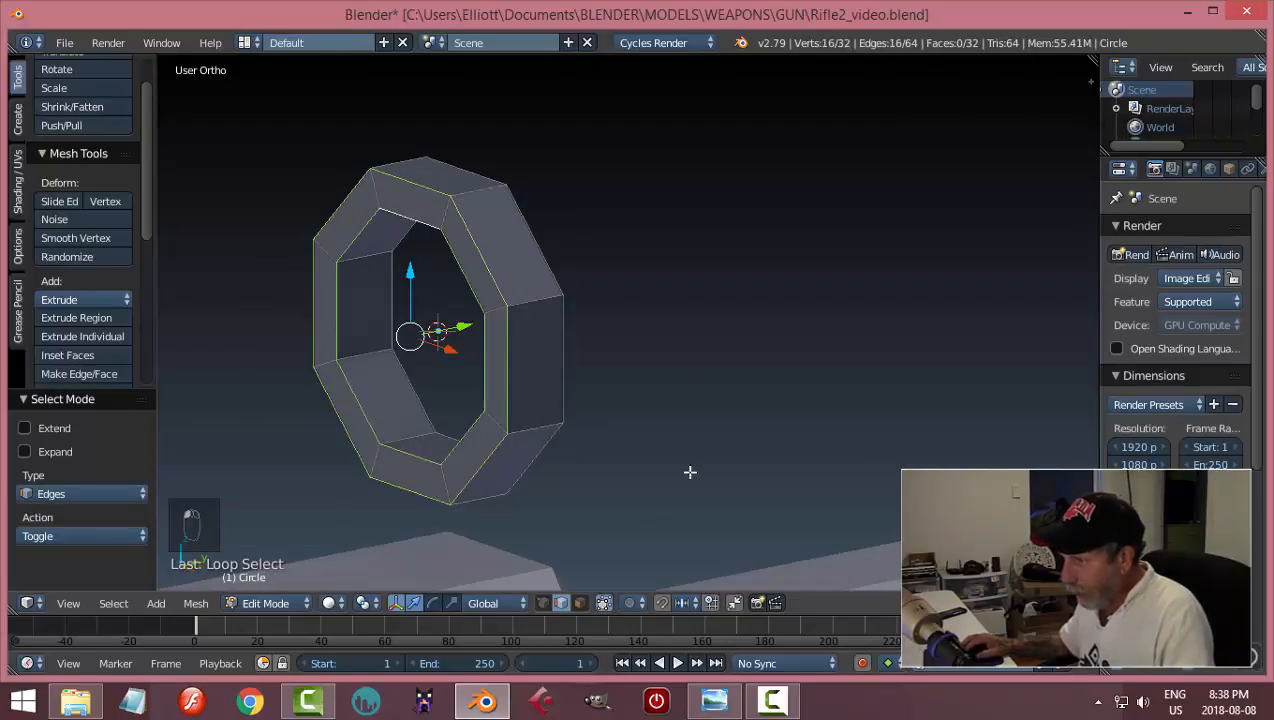
middle_drag(666, 417, 616, 304)
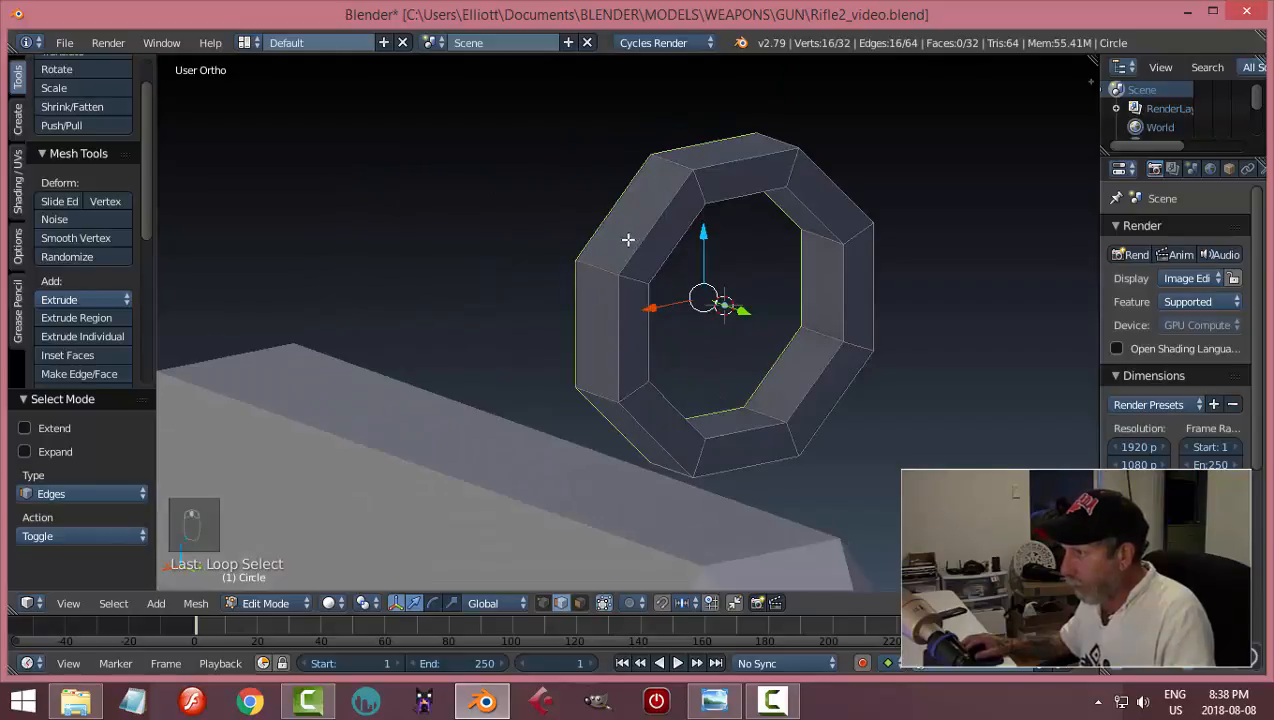
alt+shift+right_click(668, 232)
alt+shift+right_click(677, 235)
middle_drag(520, 381, 748, 390)
key(ctrl+b)
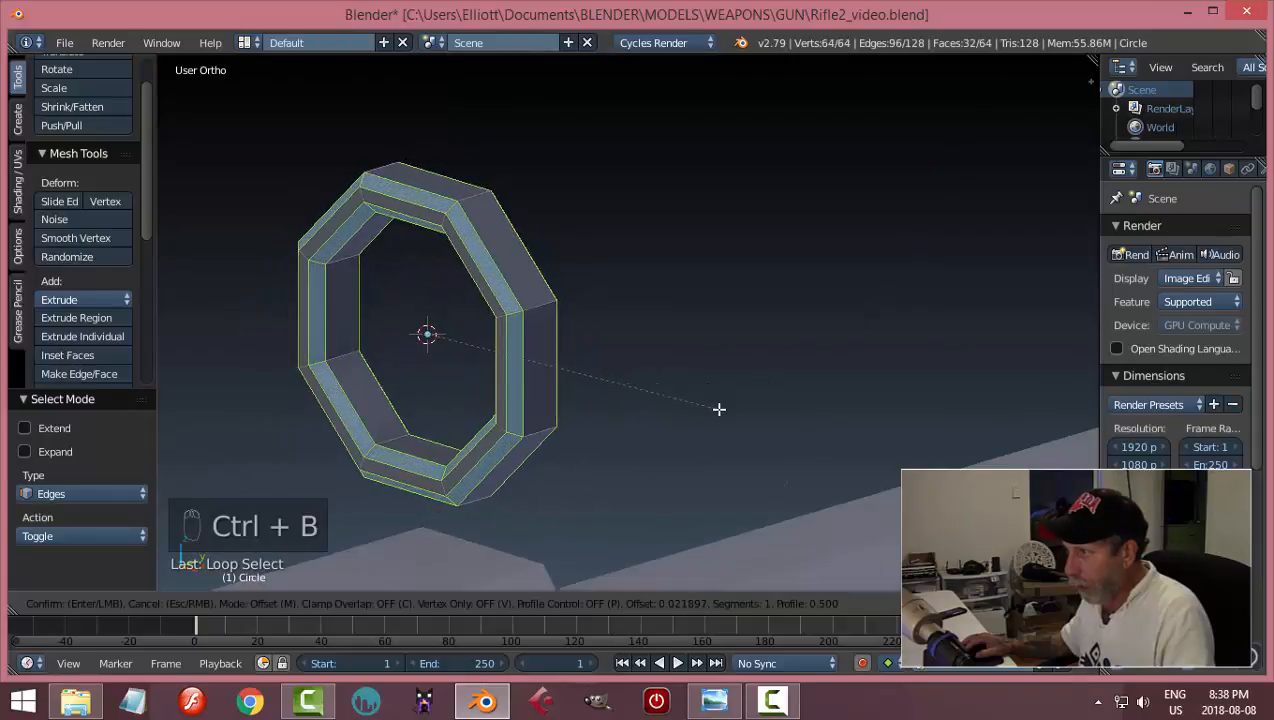
click(717, 408)
key(a)
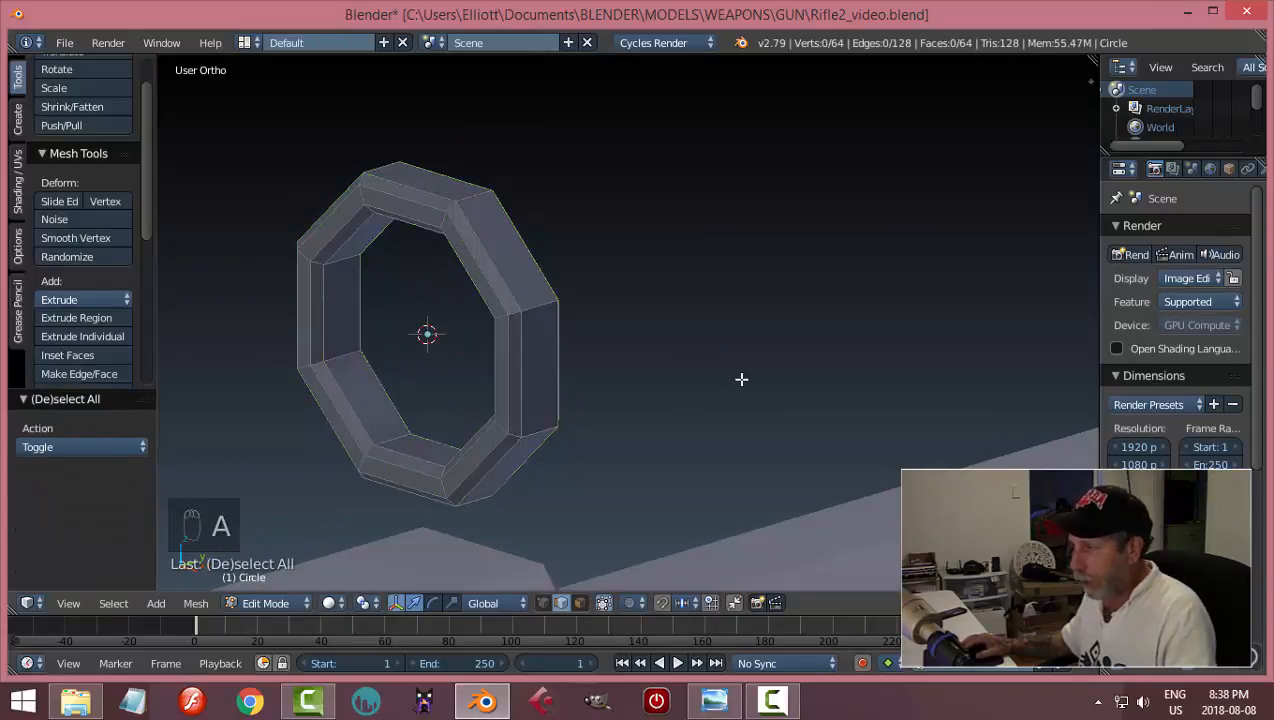
- Return to Object Mode and examine the bevelled sight ring from several angles above the receiver
key(Tab)
click(628, 392)
scroll(744, 363, down, 3)
middle_drag(744, 363, 768, 392)
scroll(768, 392, up, 2)
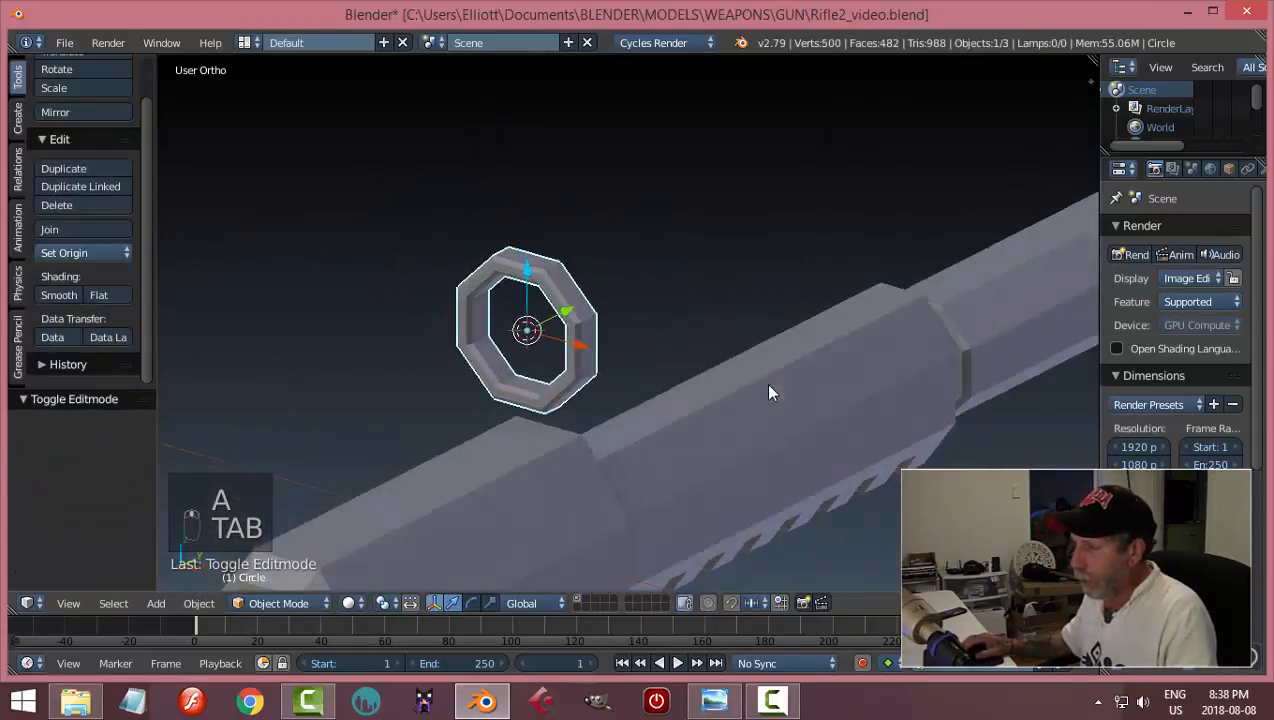
scroll(740, 434, down, 2)
mouse_move(740, 434)
middle_down()
mouse_move(694, 378)
mouse_move(754, 434)
middle_up()
scroll(603, 435, up, 3)
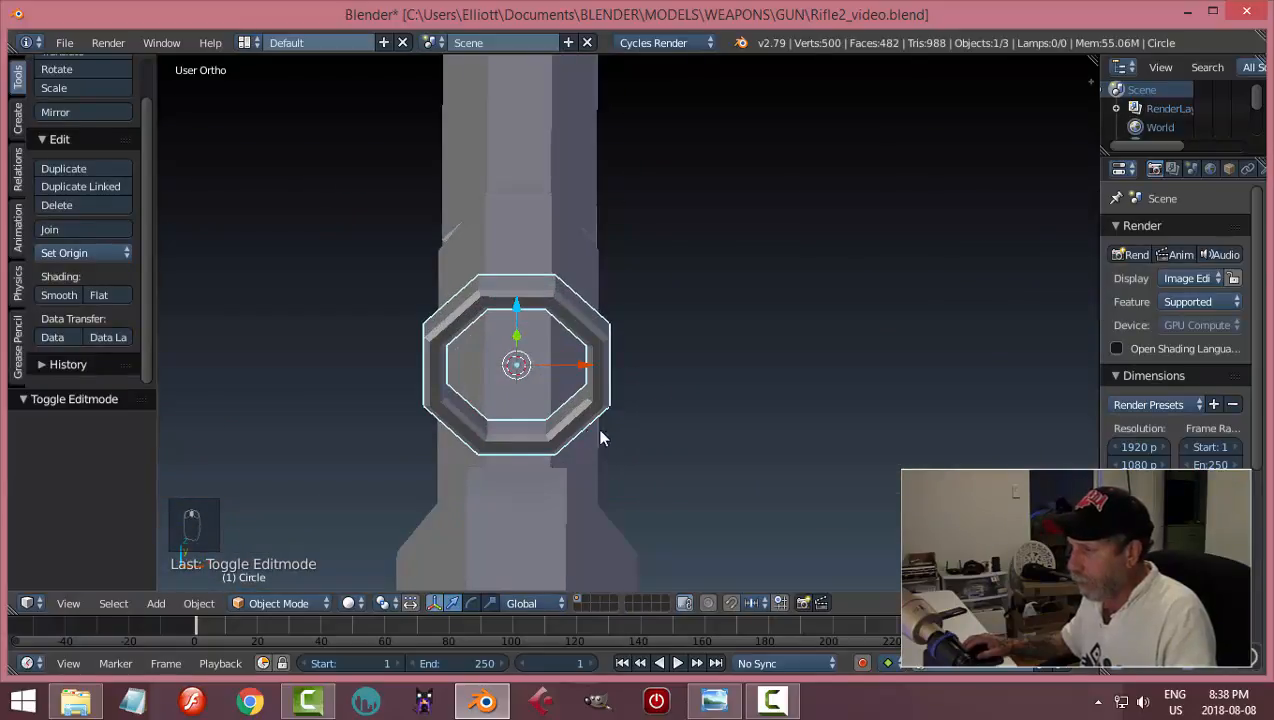
- Switch the mesh selection to faces and inset the bottom face inside the sight ring by 0.0186
middle_drag(586, 418, 617, 392)
key(Tab)
click(560, 427)
scroll(532, 447, up, 2)
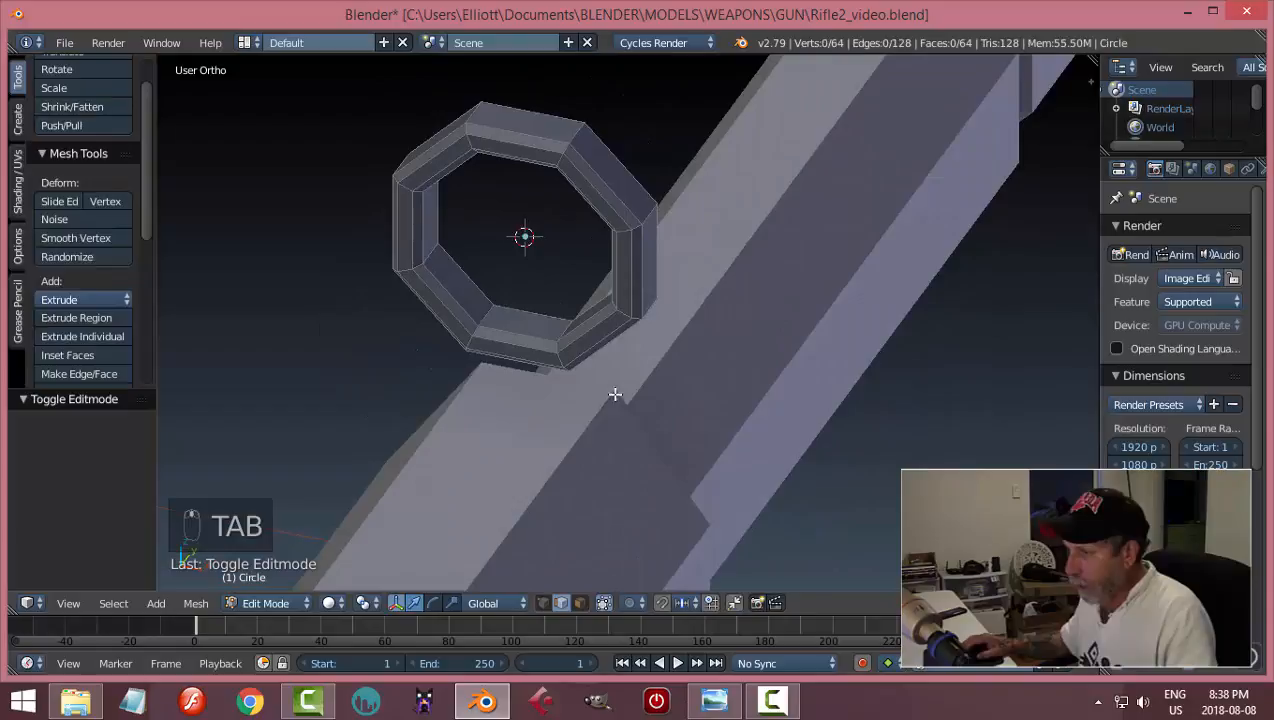
click(580, 604)
right_click(538, 338)
middle_drag(538, 338, 780, 372)
scroll(609, 458, up, 2)
key(i)
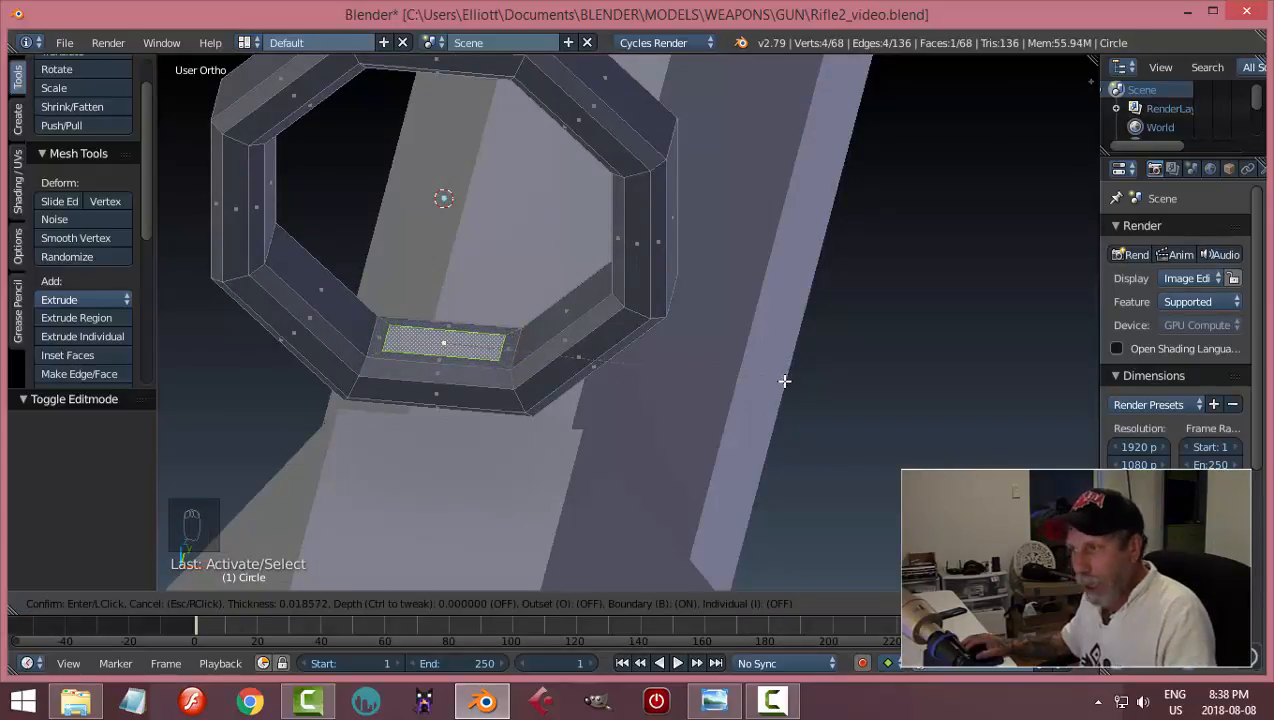
click(784, 380)
- Extrude the inset face upward 0.095 along Z to start the sight post
middle_drag(616, 450, 620, 406)
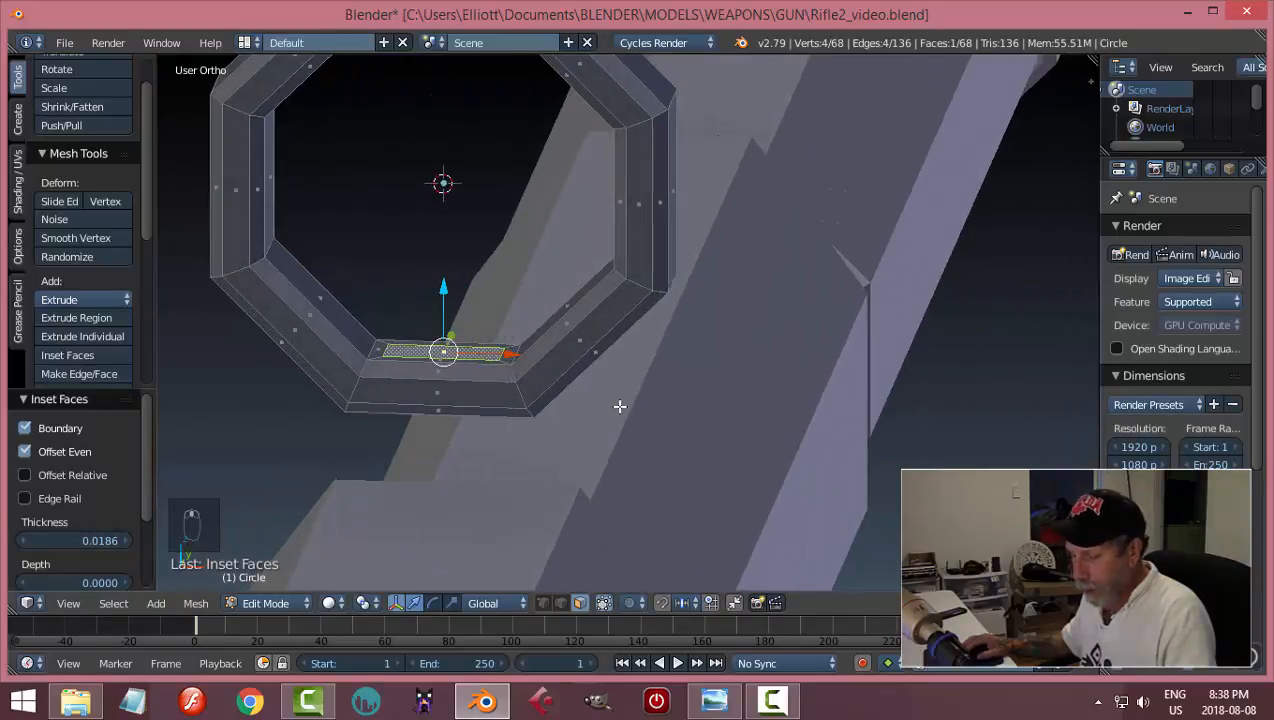
key(e)
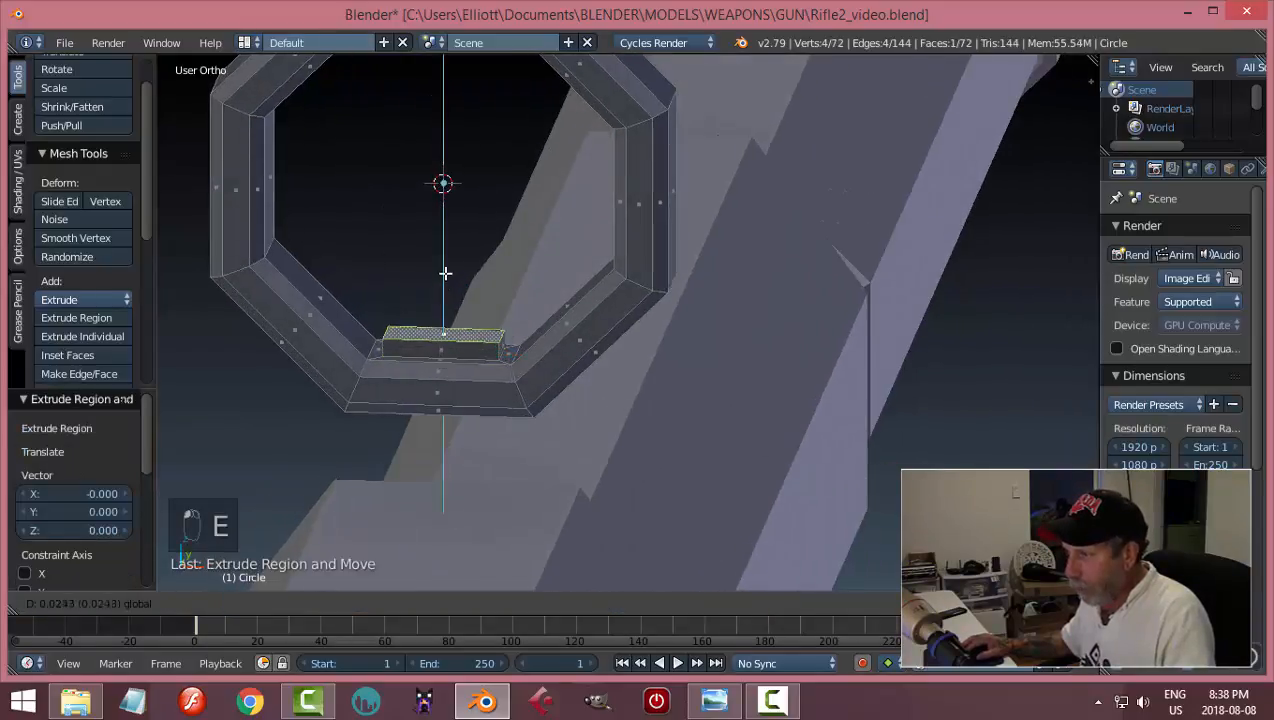
click(445, 225)
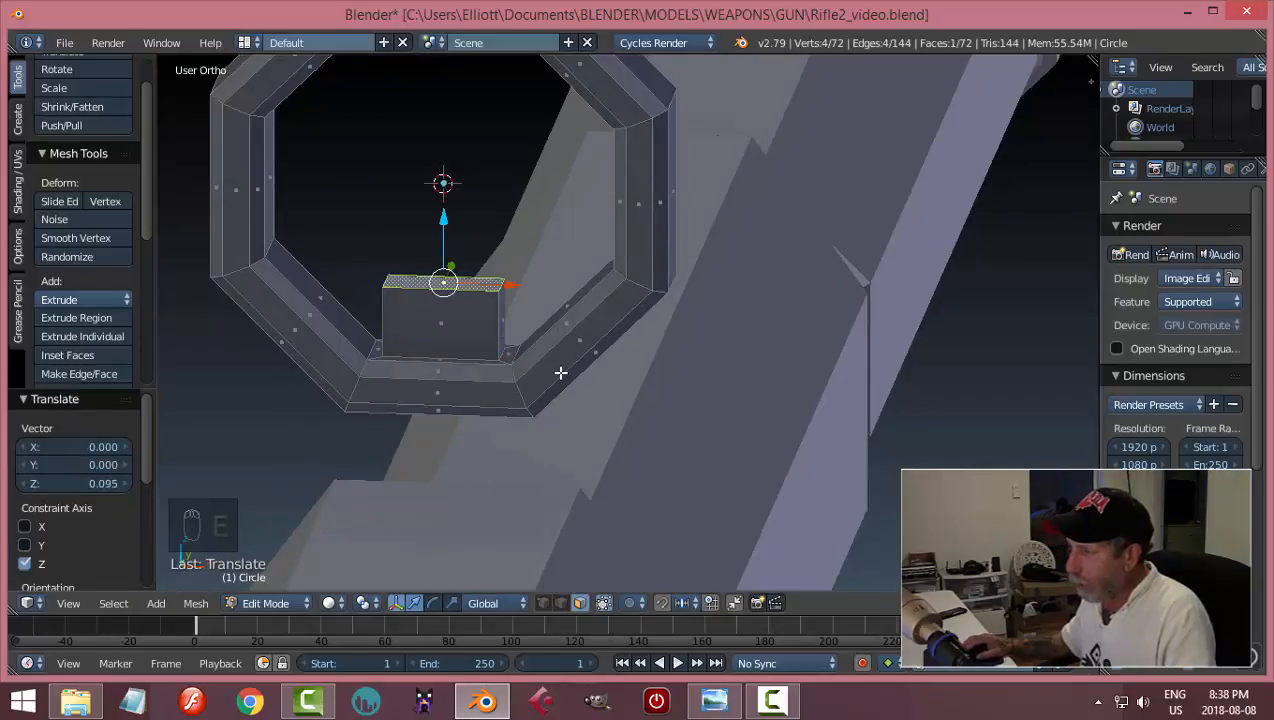
- Narrow the post's top face along X to taper the sight post, then deselect everything
key(s)
key(x)
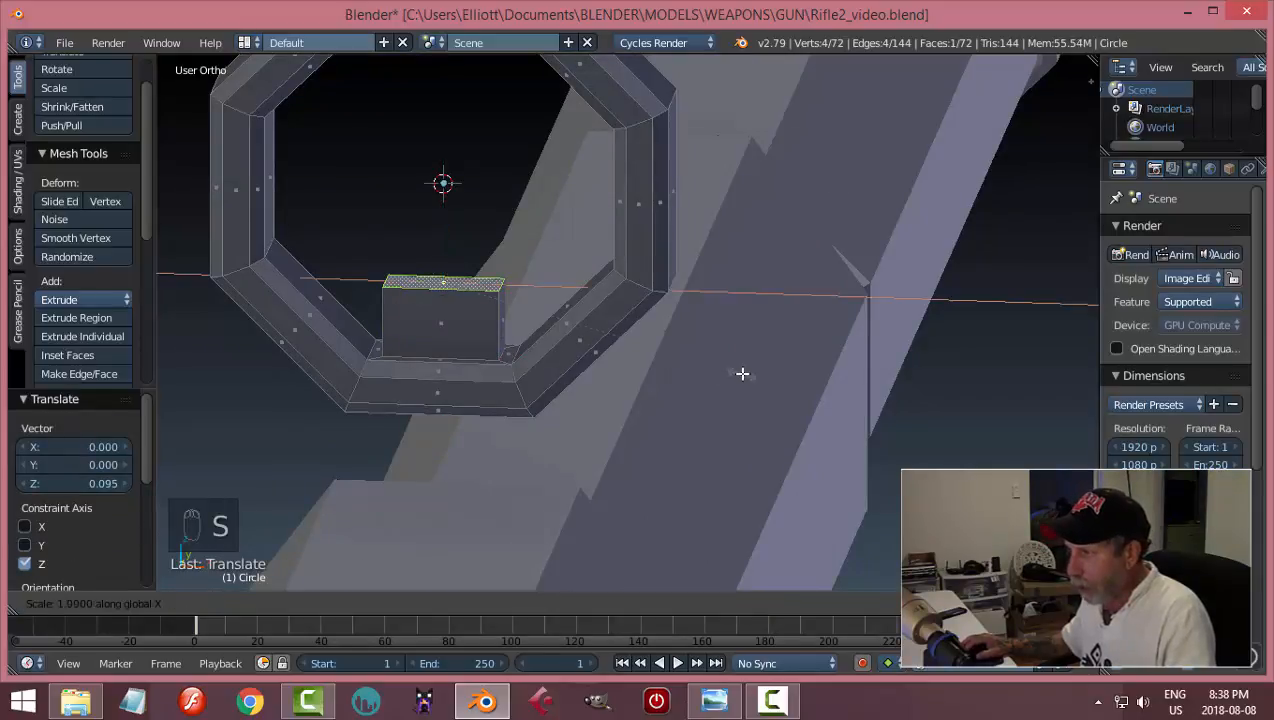
click(515, 377)
key(a)
scroll(669, 401, down, 4)
middle_drag(520, 418, 600, 430)
scroll(600, 405, up, 3)
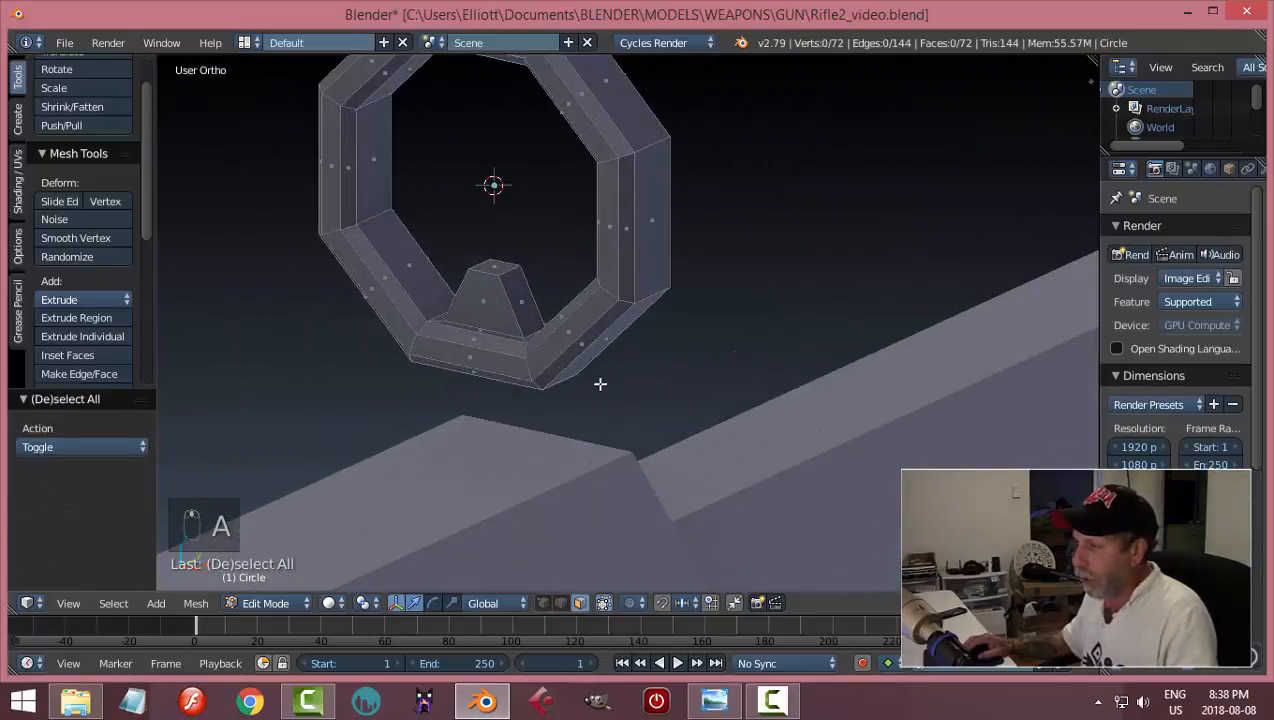
- Bevel the four slanted side edges of the tapered sight post by about 0.009 with one segment, then deselect everything
middle_drag(600, 381, 568, 357)
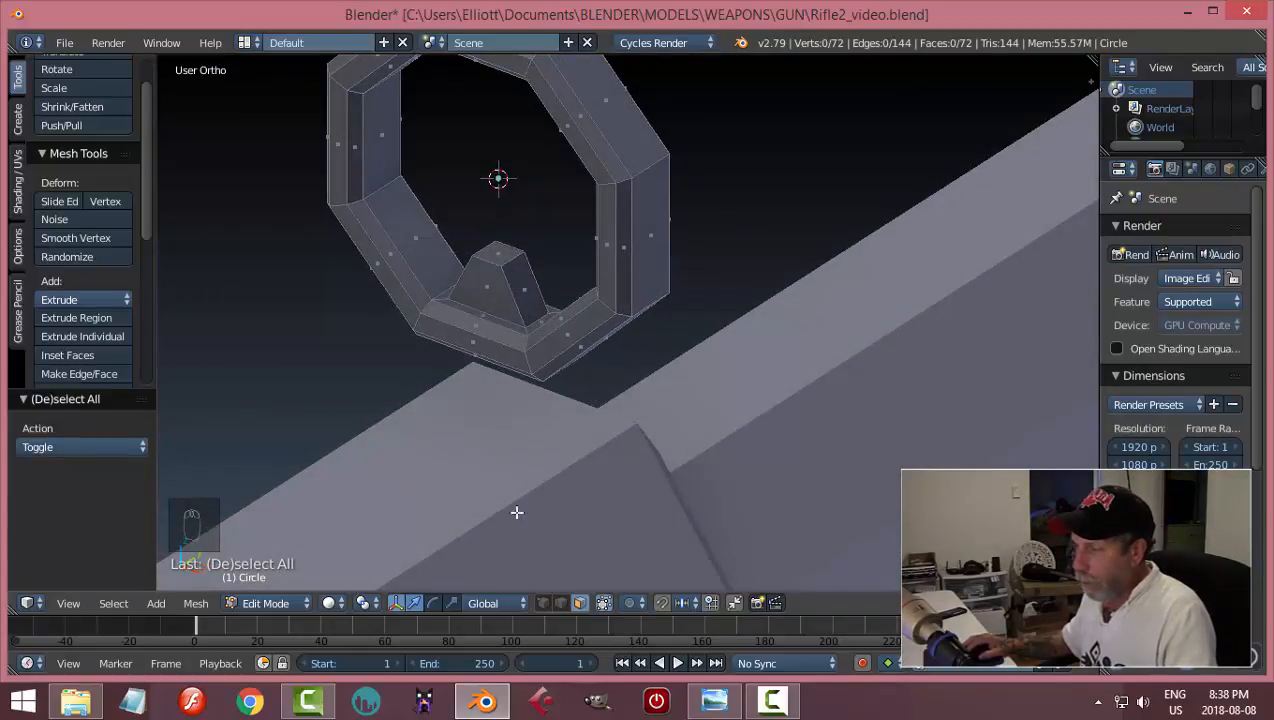
click(561, 603)
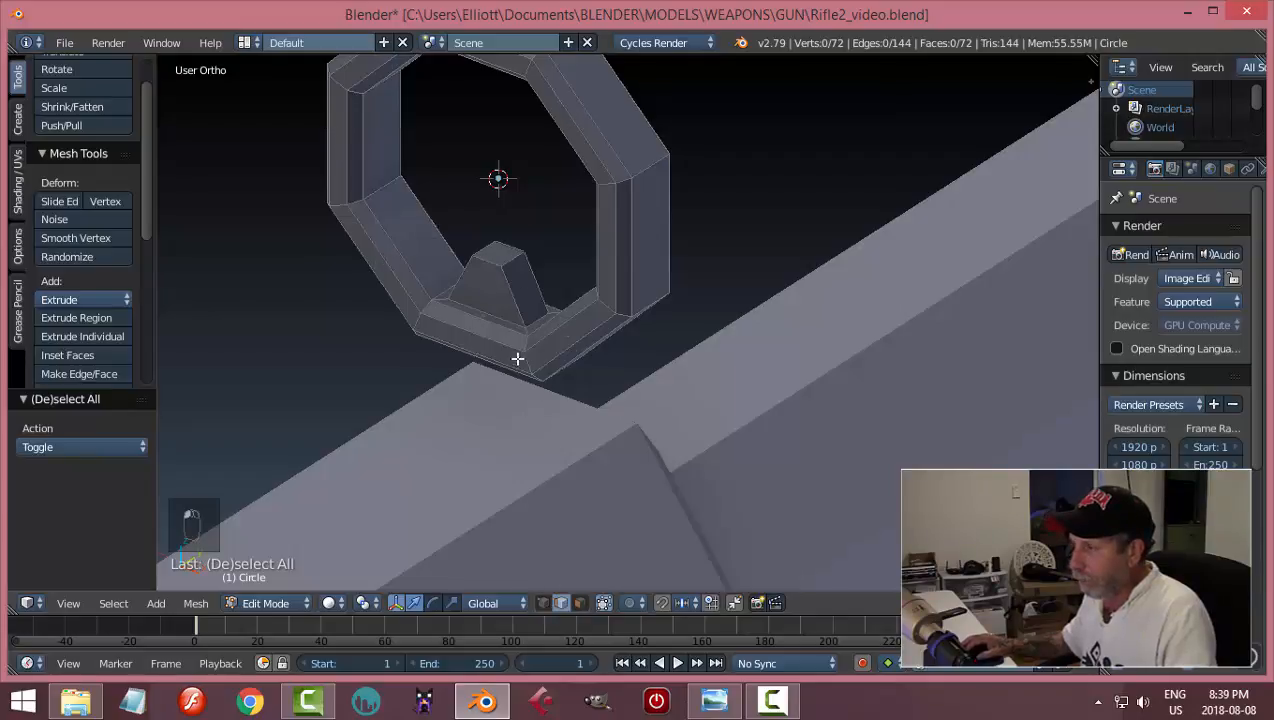
right_click(511, 290)
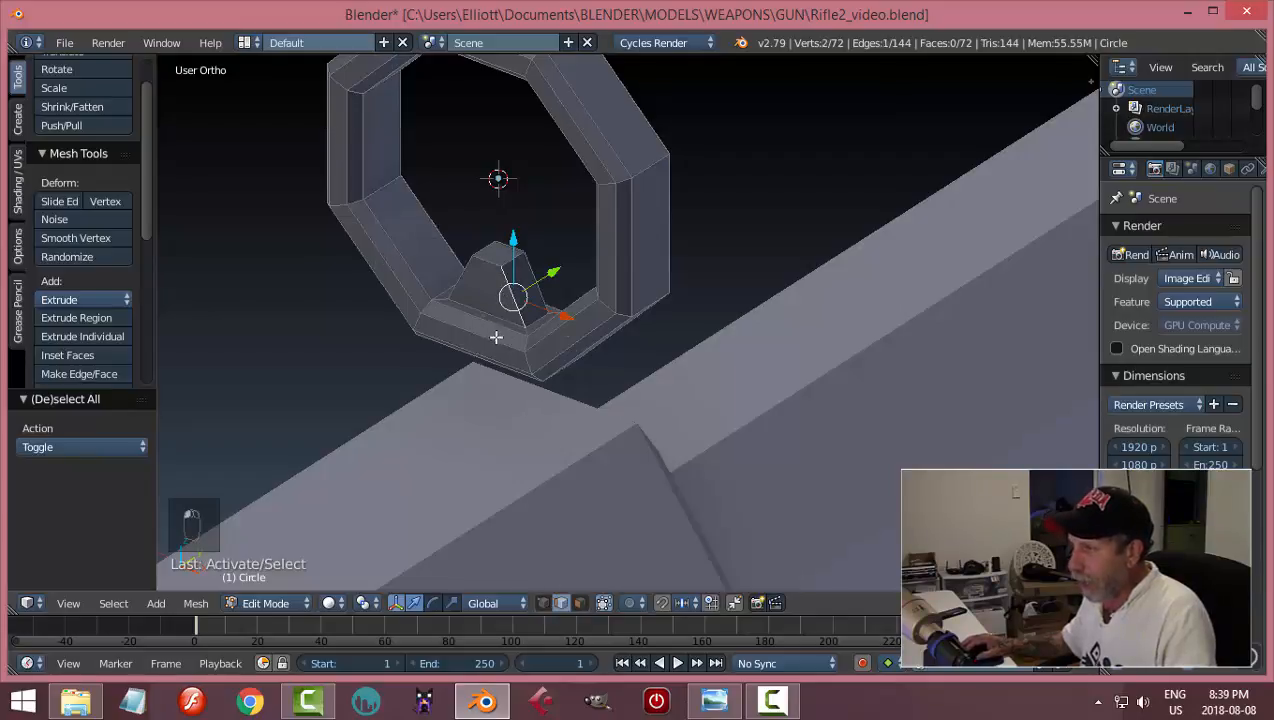
shift+right_click(463, 275)
middle_drag(697, 355, 600, 352)
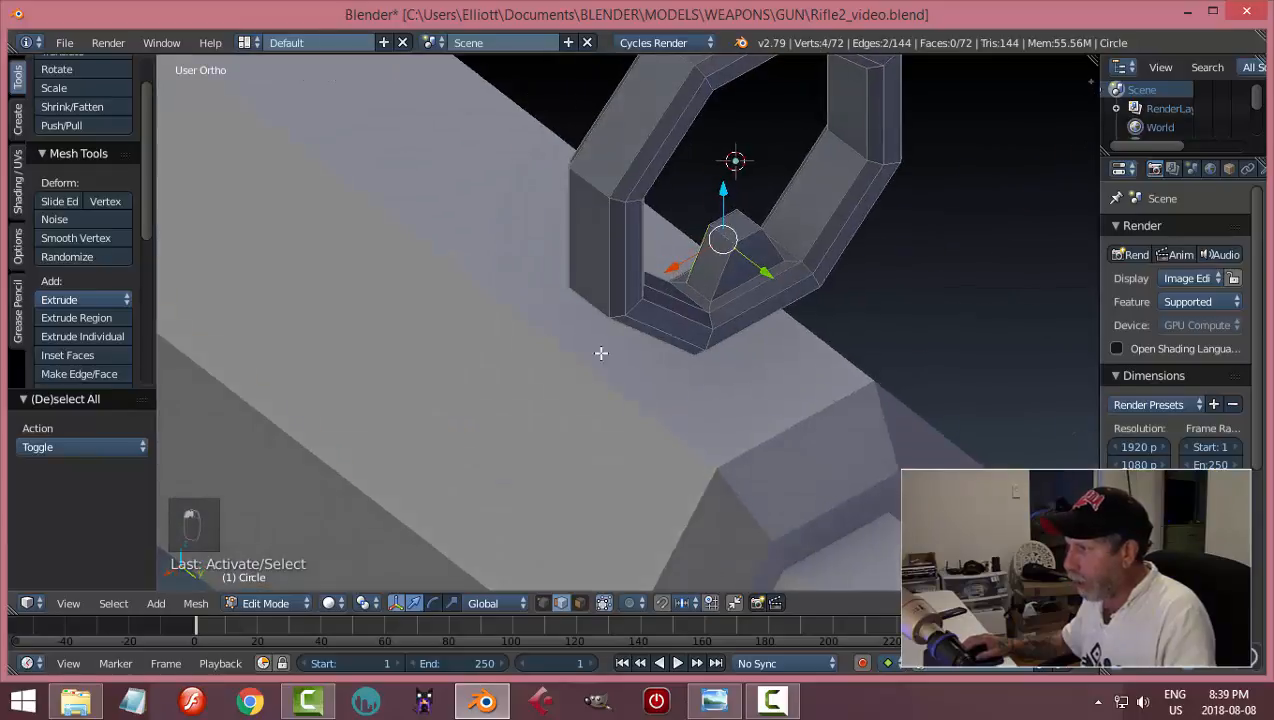
shift+right_click(718, 273)
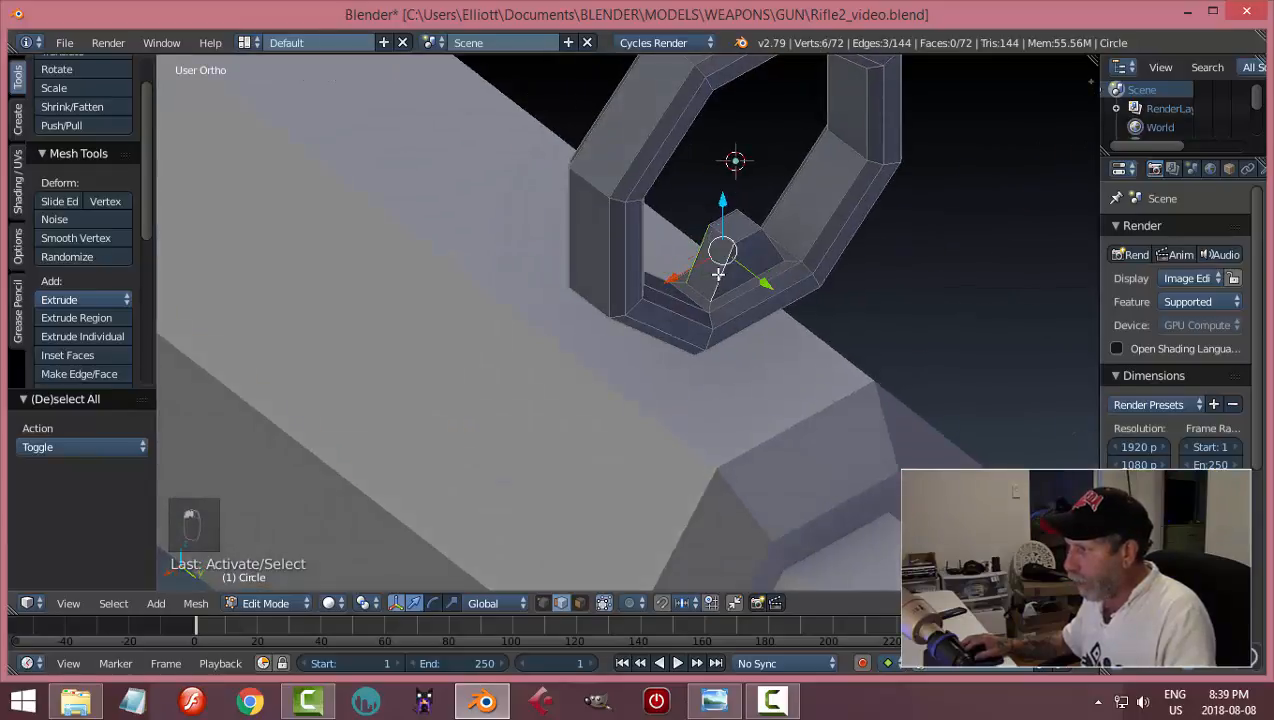
shift+right_click(769, 240)
middle_drag(899, 364, 608, 347)
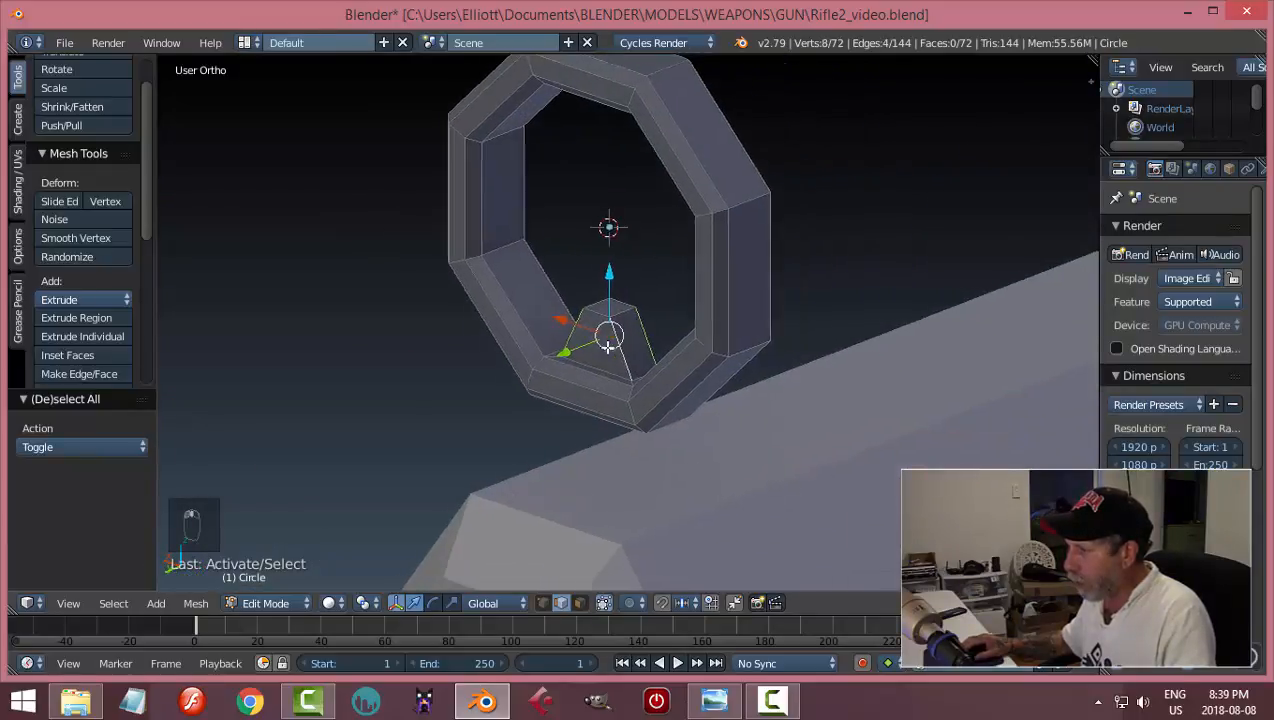
scroll(607, 347, up, 3)
key(ctrl+b)
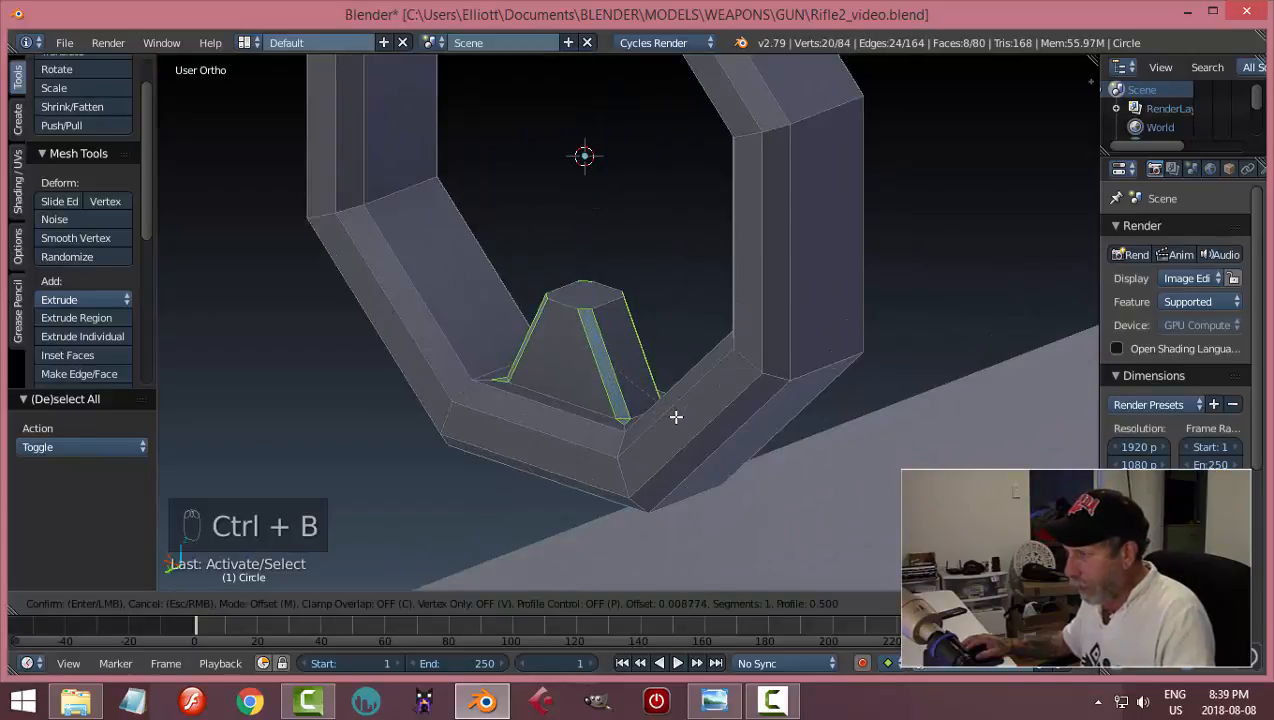
click(676, 416)
middle_drag(395, 429, 436, 483)
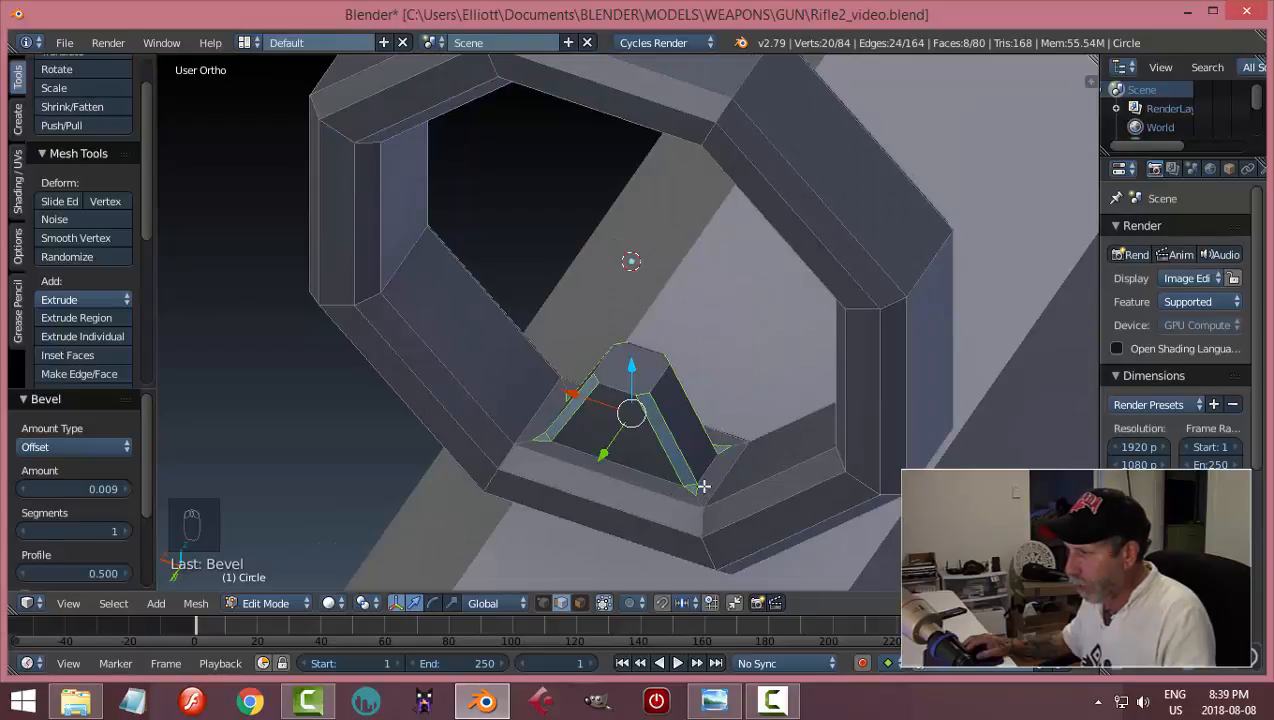
key(a)
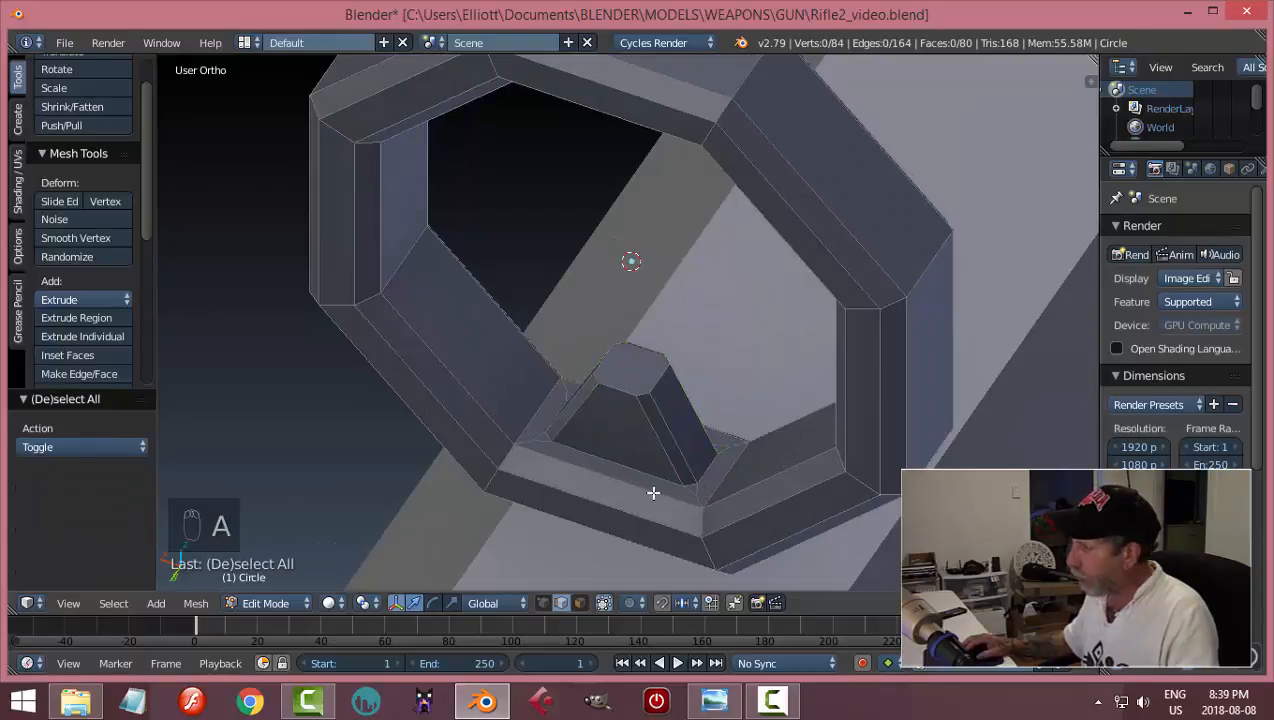
- Bevel the edge loop around the sight post's top face by about 0.009, then deselect everything
alt+right_click(627, 391)
middle_drag(700, 463, 702, 388)
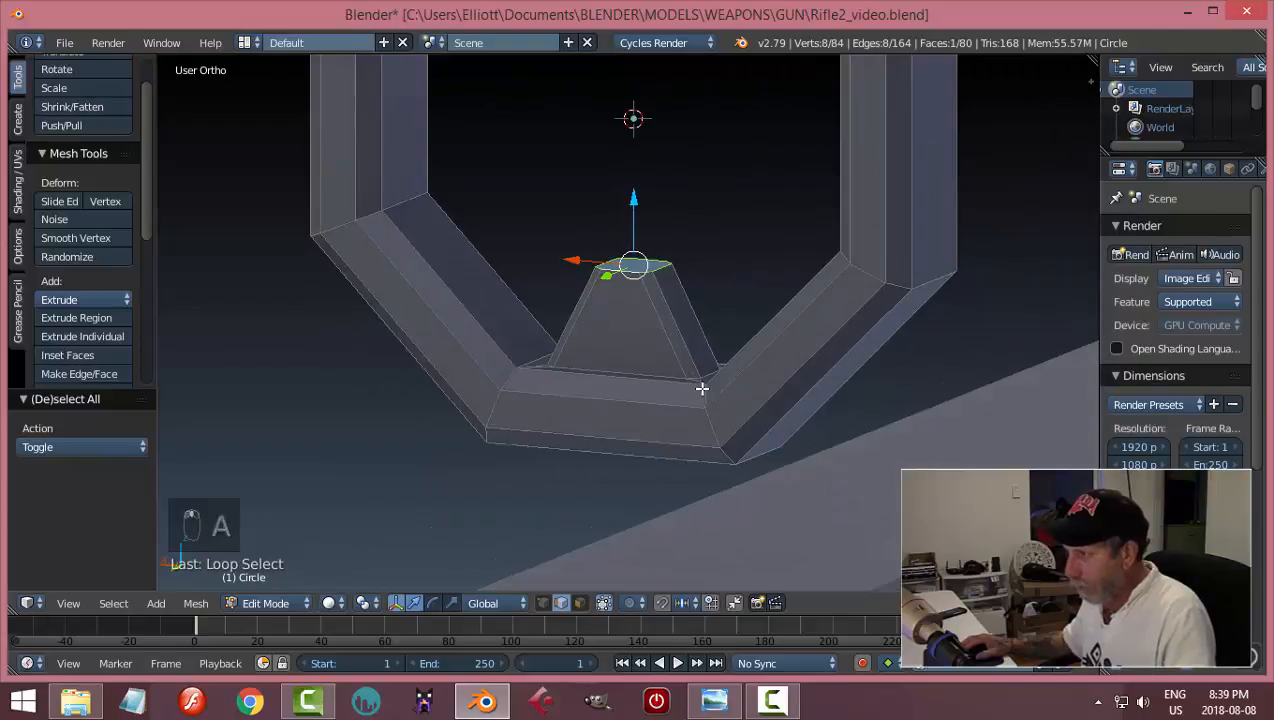
key(ctrl+b)
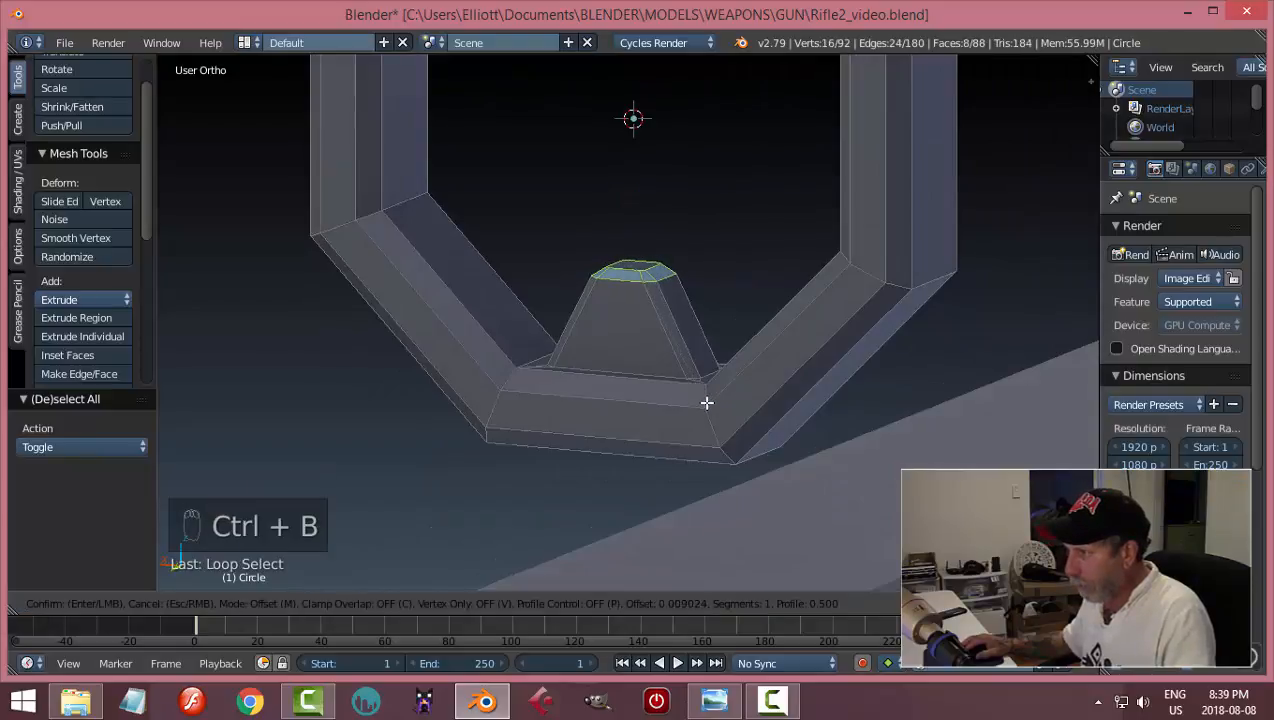
click(706, 402)
key(a)
- Return to Object Mode and lower the ring sight 0.044 along Z against the reference in right orthographic view
key(Tab)
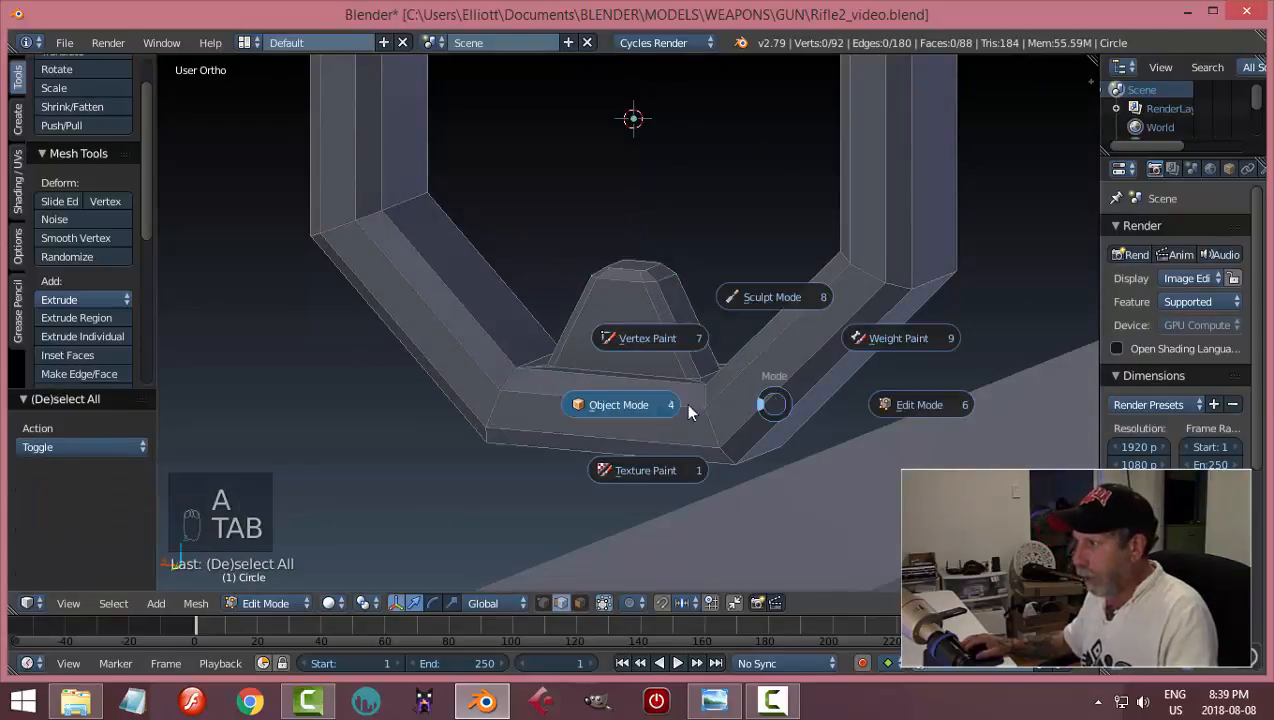
scroll(800, 413, down, 4)
middle_drag(813, 398, 463, 393)
key(KP_3)
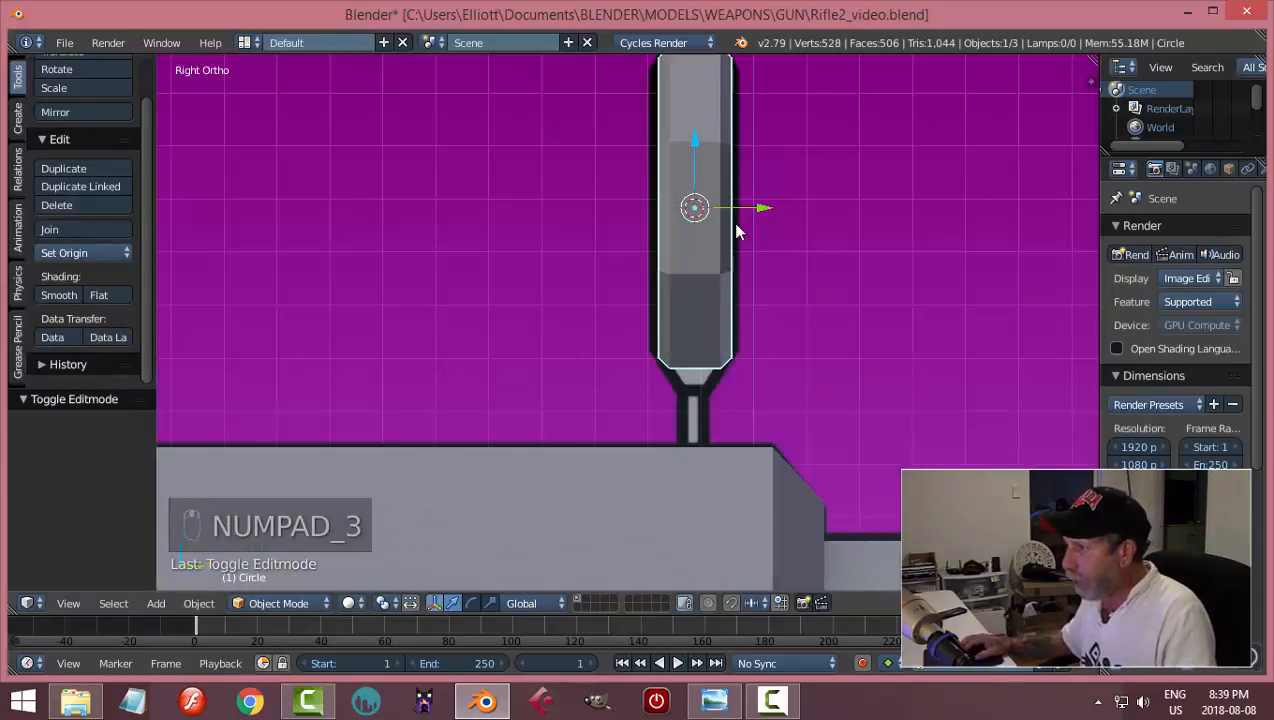
drag(695, 140, 692, 165)
scroll(752, 200, down, 3)
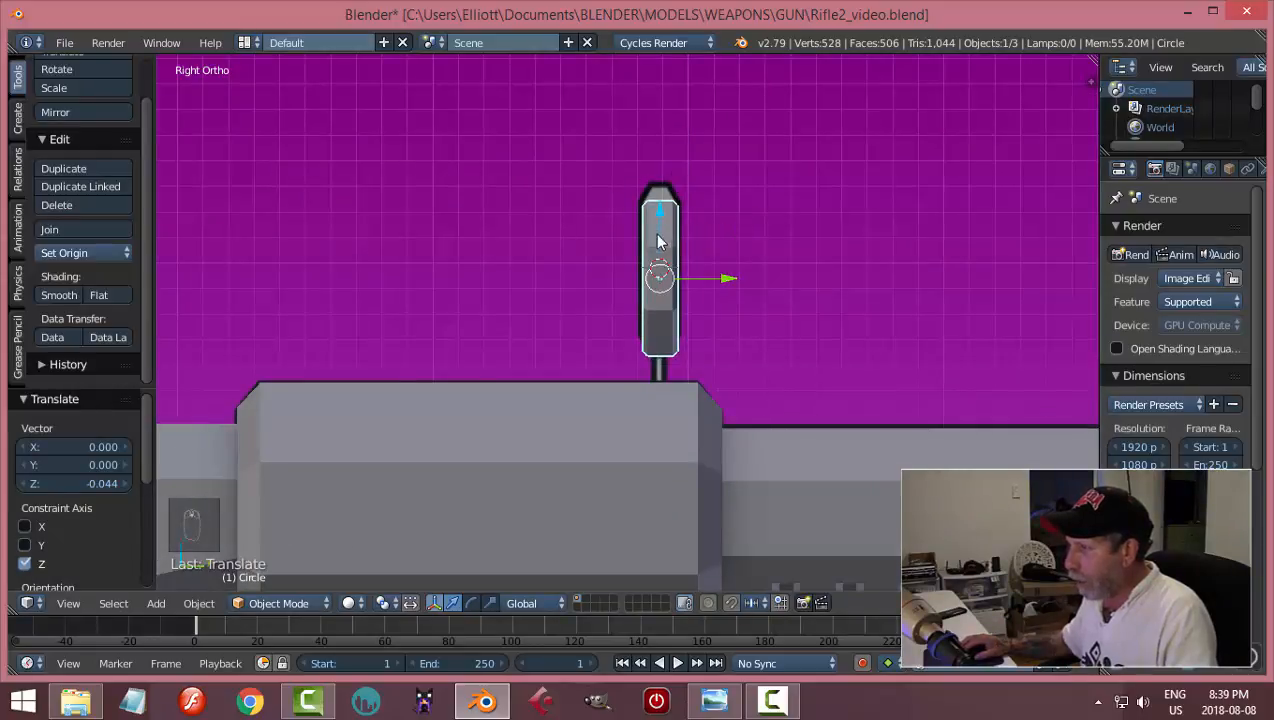
scroll(660, 250, up, 3)
scroll(677, 268, down, 3)
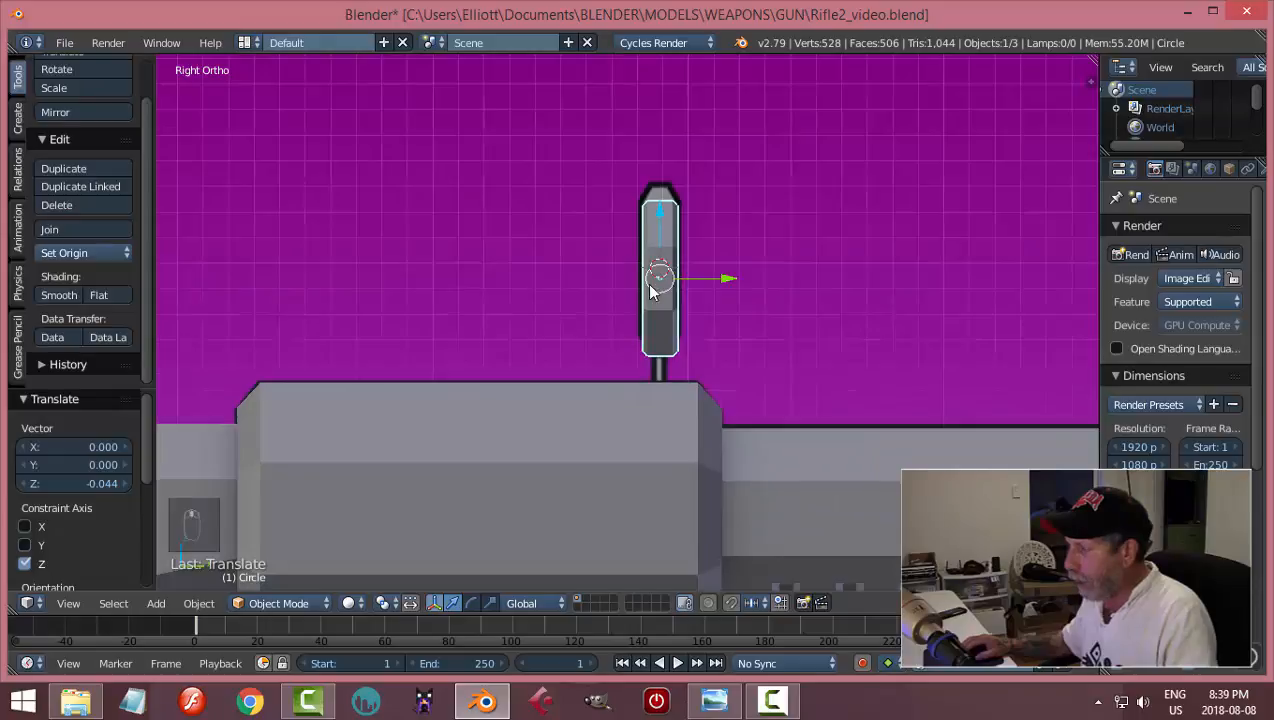
middle_drag(650, 290, 691, 373)
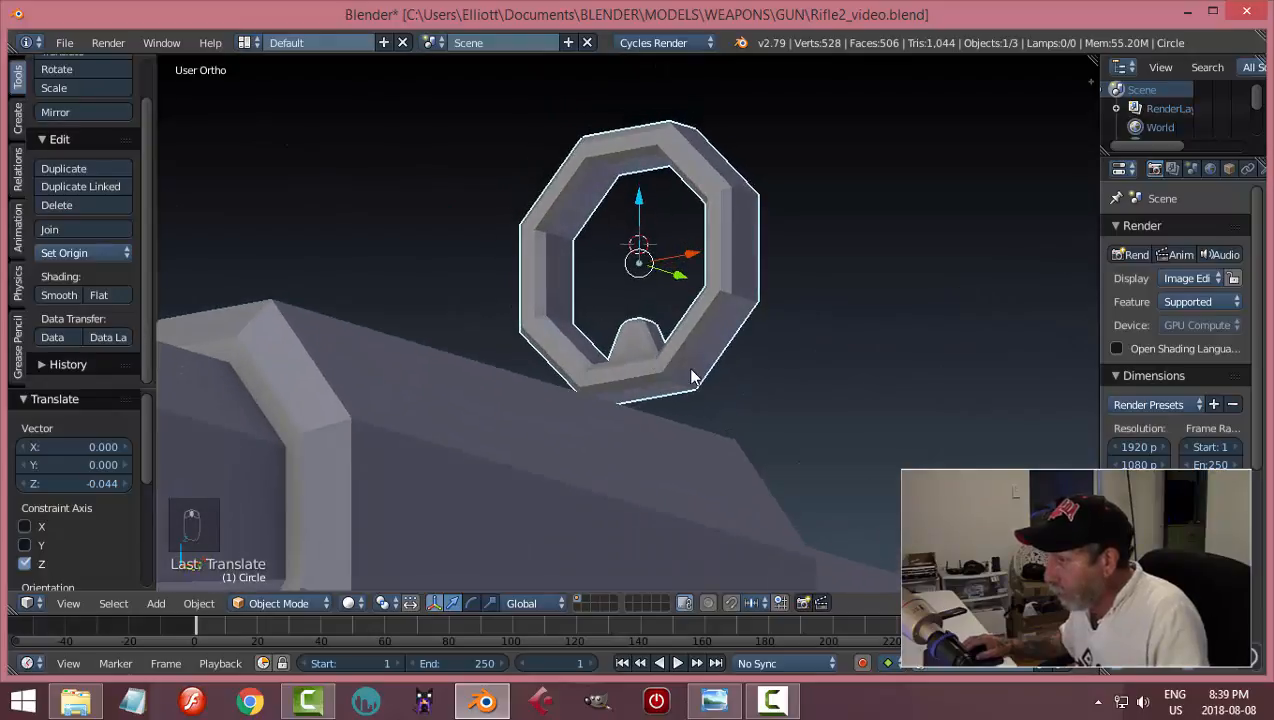
- Edit the sight mesh in face selection and inset the ring's bottom outer face by 0.0208
key(Tab)
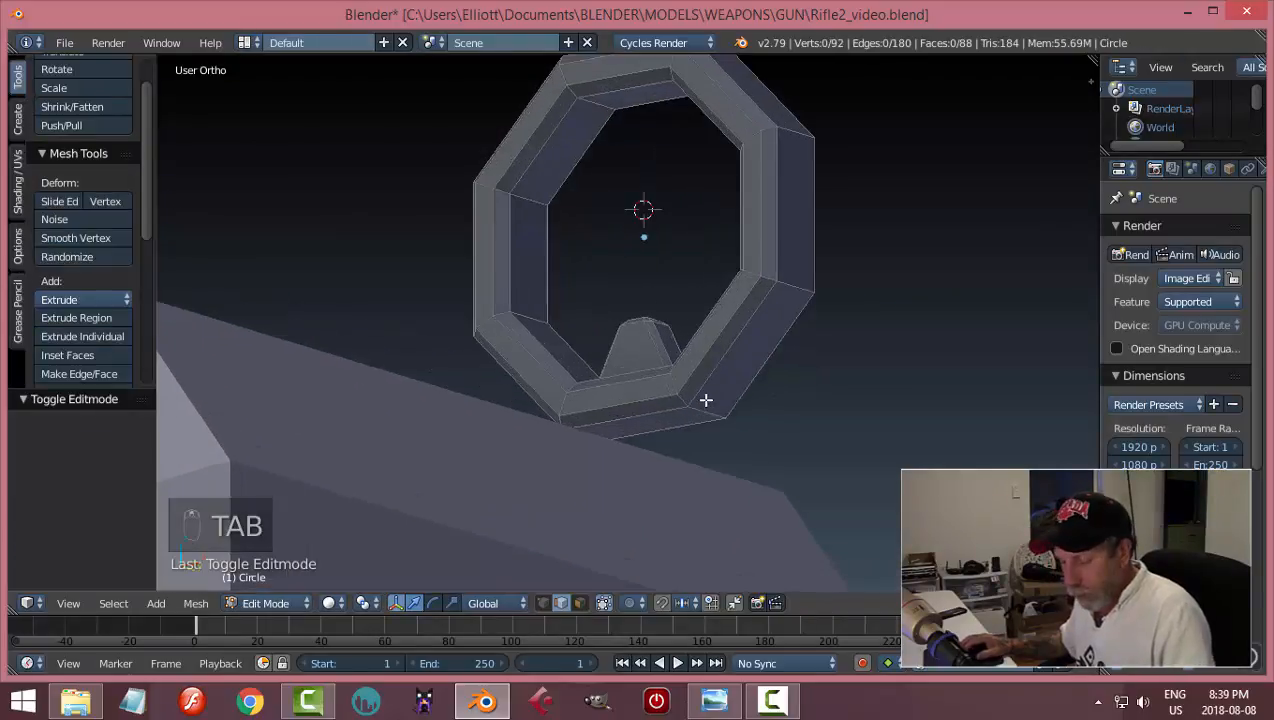
key(ctrl+Tab)
click(640, 418)
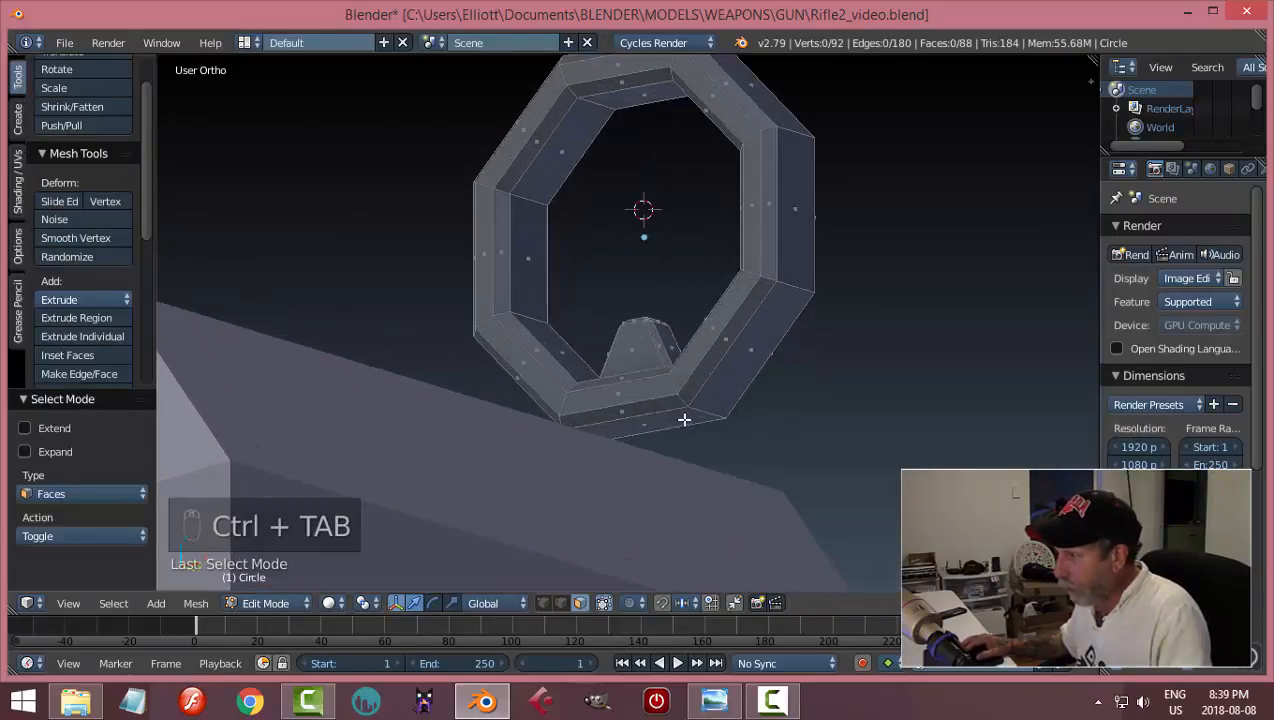
right_click(682, 418)
middle_drag(773, 404, 773, 413)
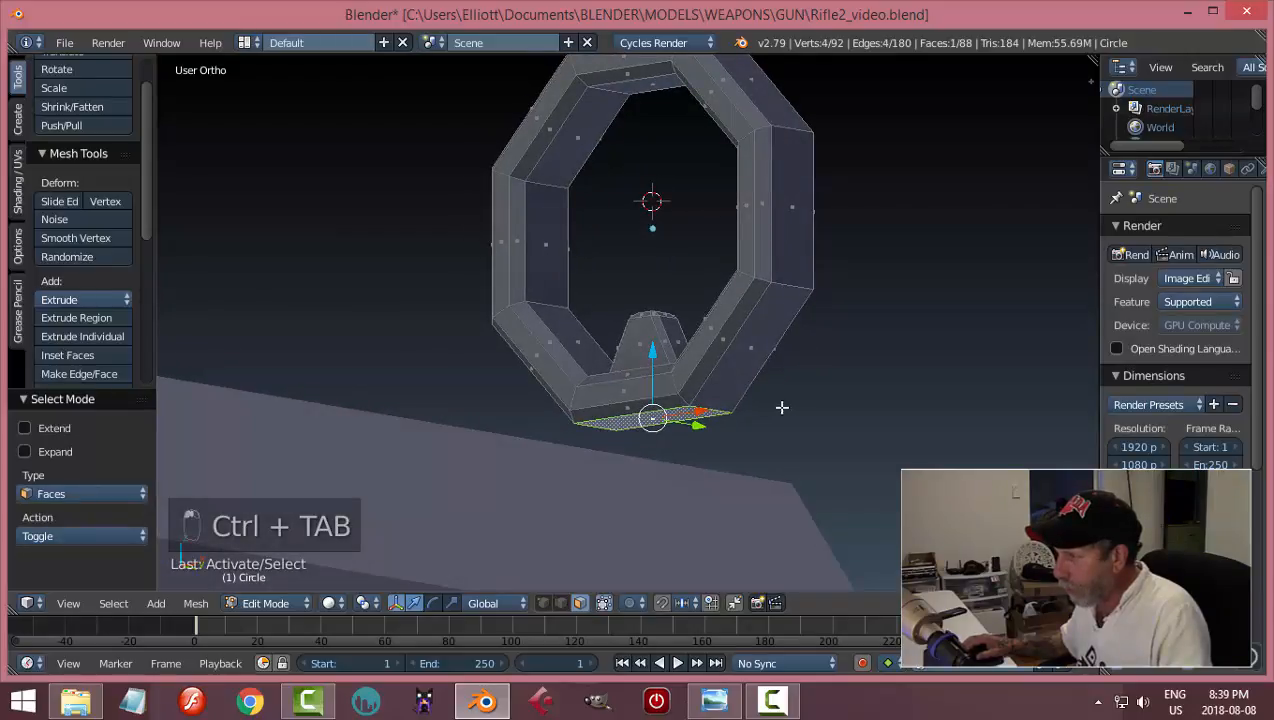
middle_drag(890, 384, 925, 374)
key(i)
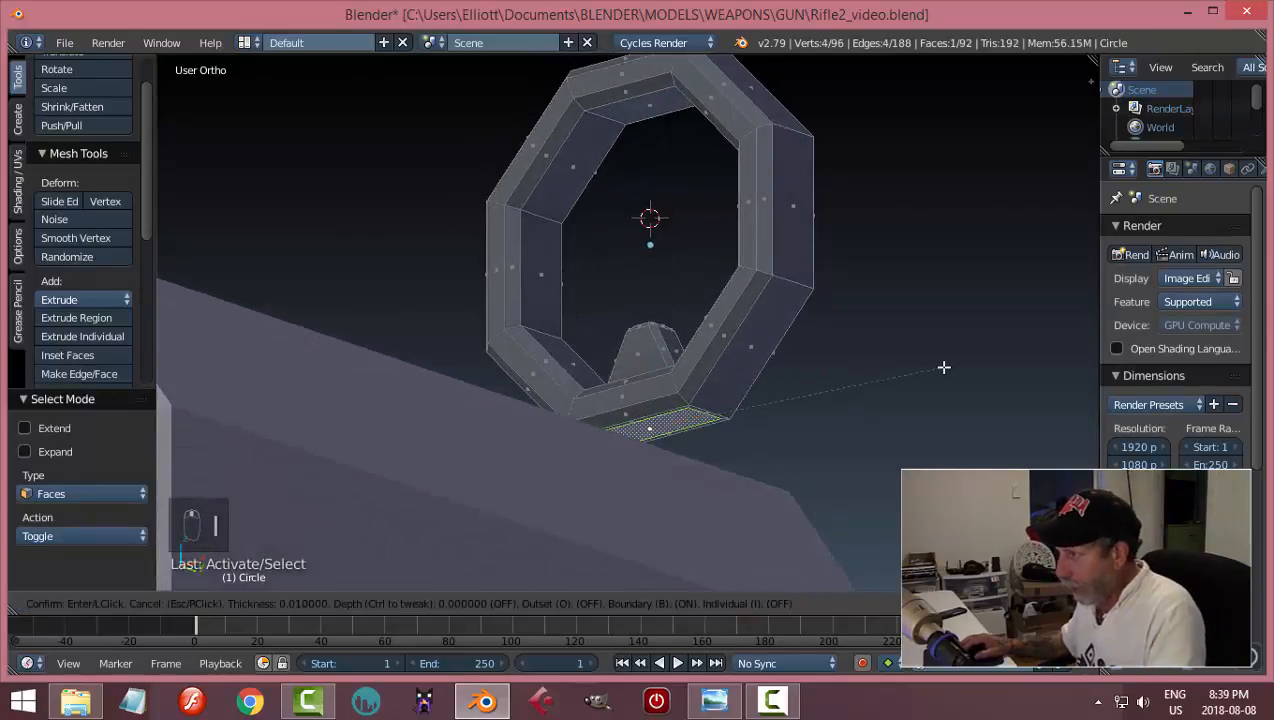
click(939, 379)
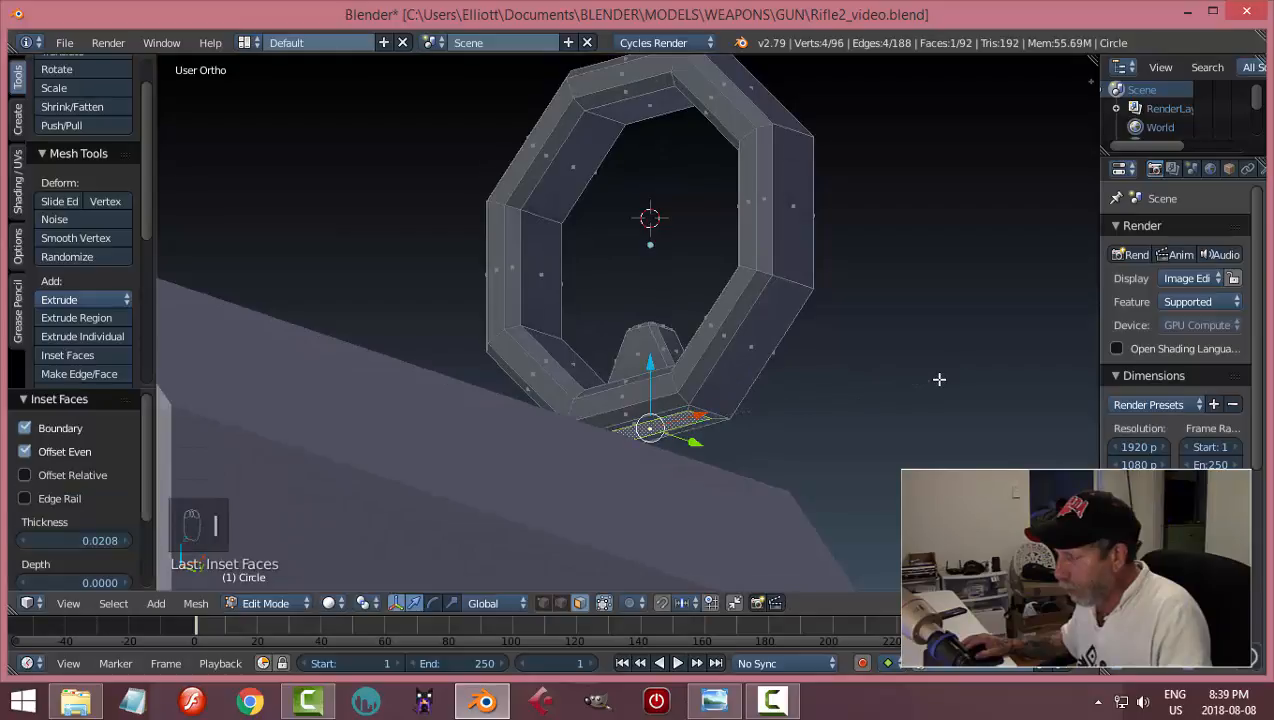
- Scale the inset face on the ring's underside to 0.492 along X
middle_drag(939, 379, 853, 403)
key(s)
key(x)
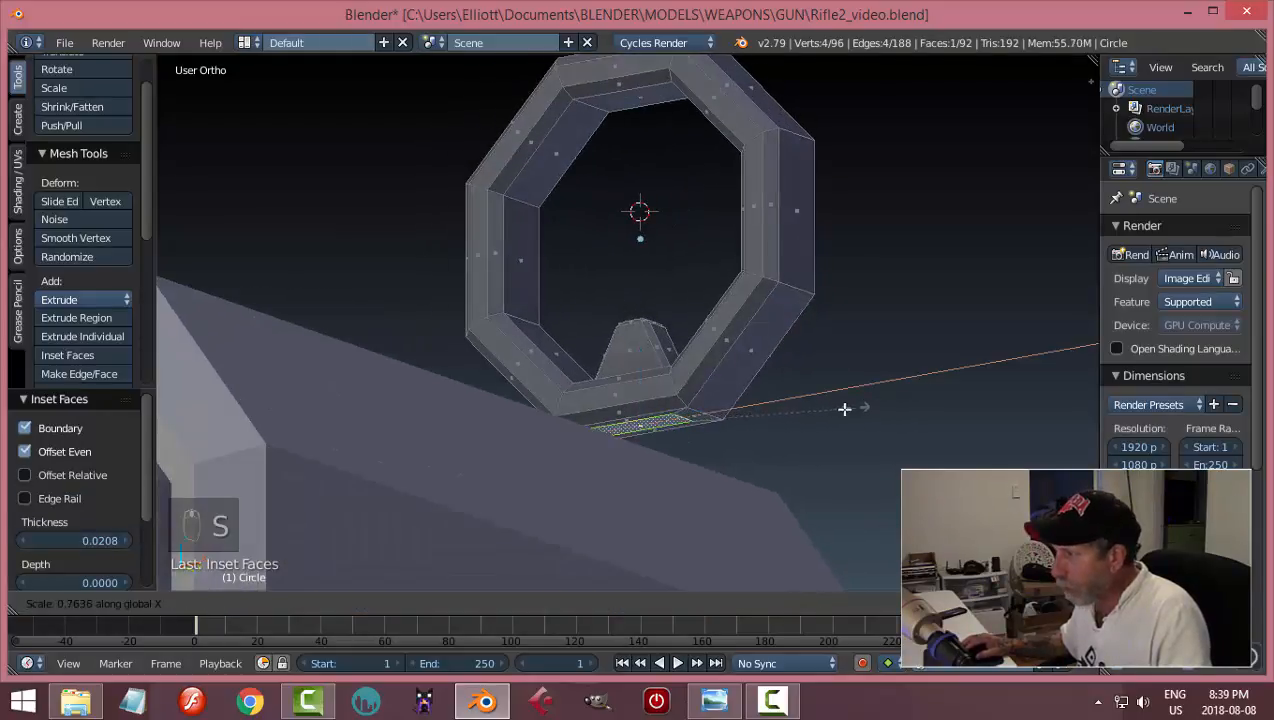
click(773, 427)
- Extrude the narrowed face 0.119 downward along Z to form the mounting stem, then deselect everything
middle_drag(776, 427, 785, 372)
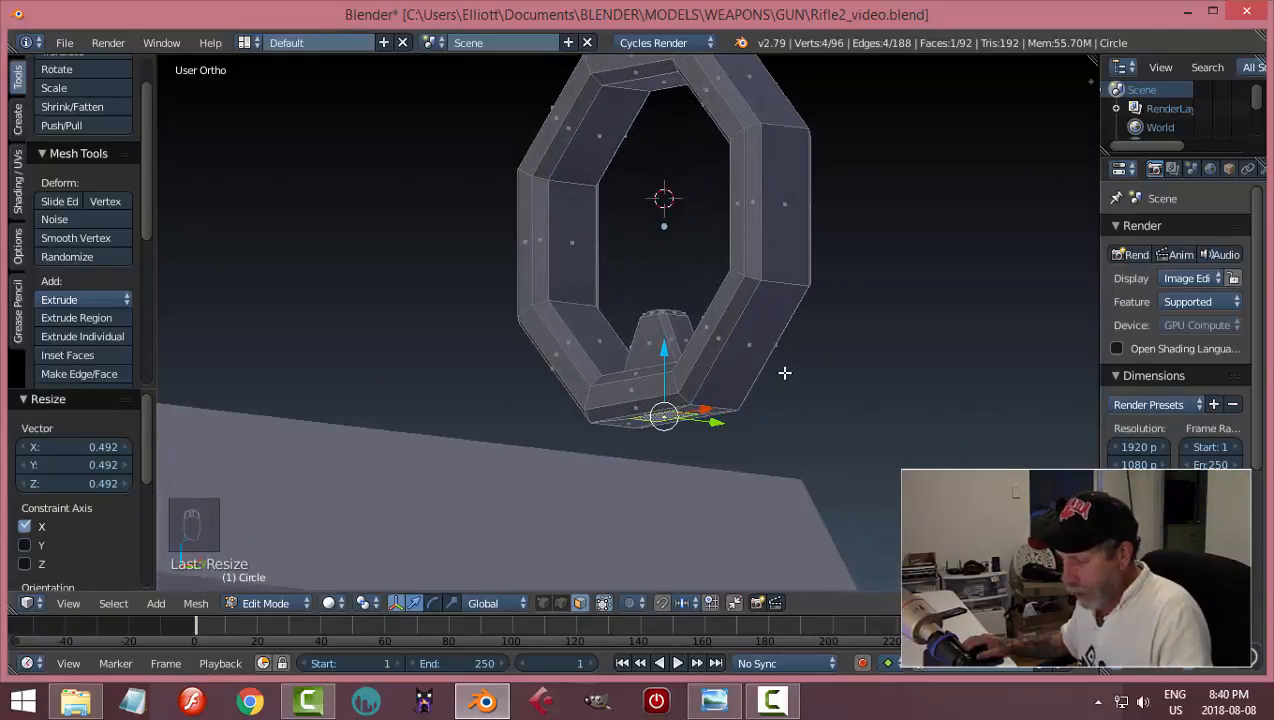
key(e)
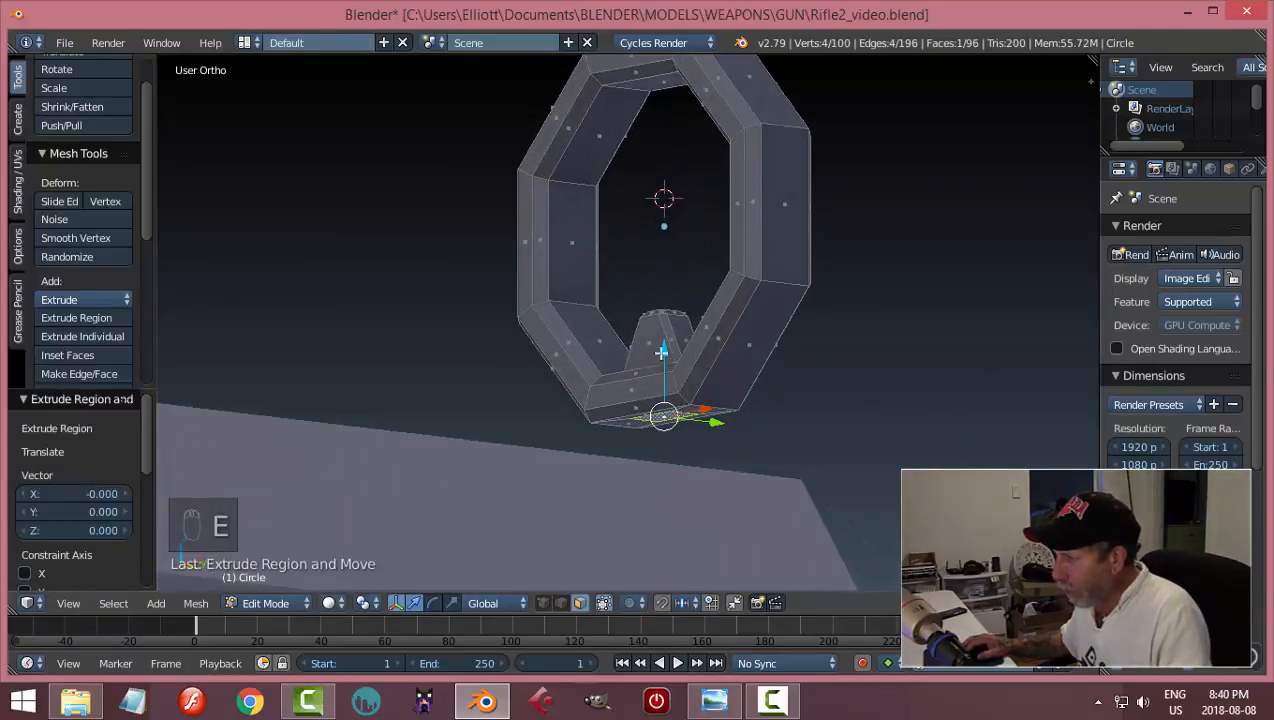
drag(666, 347, 916, 378)
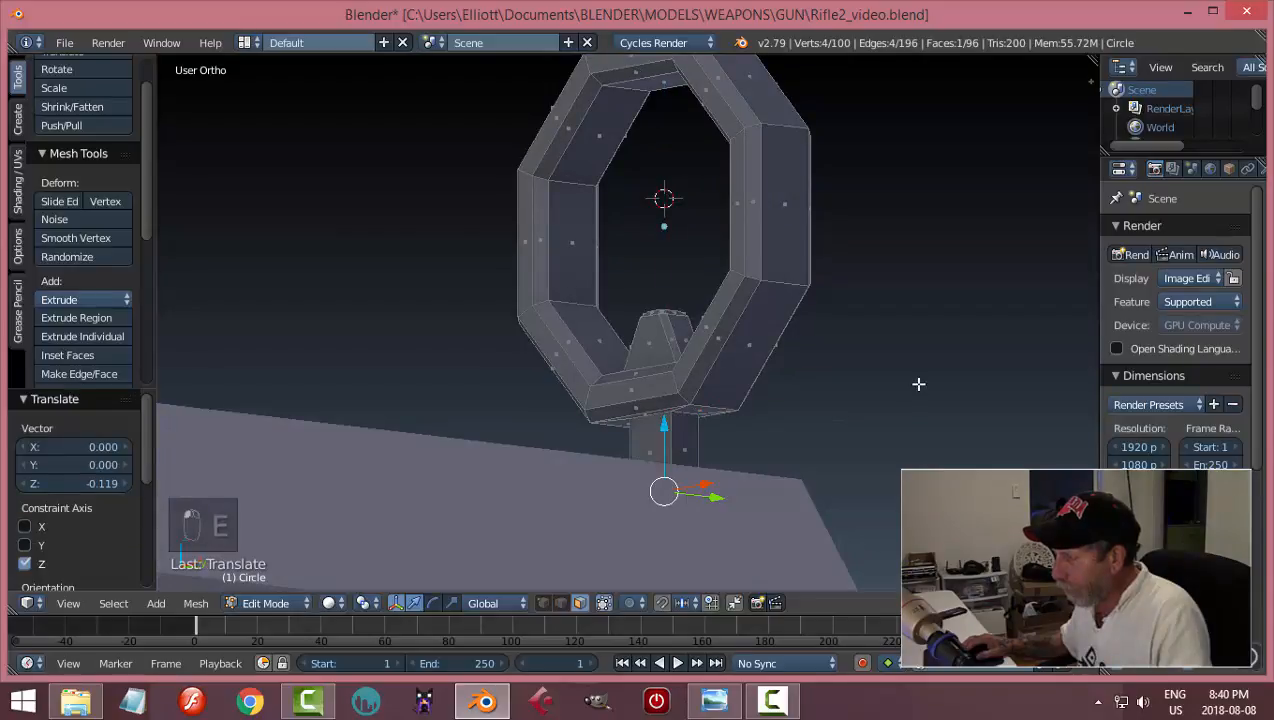
middle_drag(916, 378, 907, 424)
scroll(868, 435, up, 2)
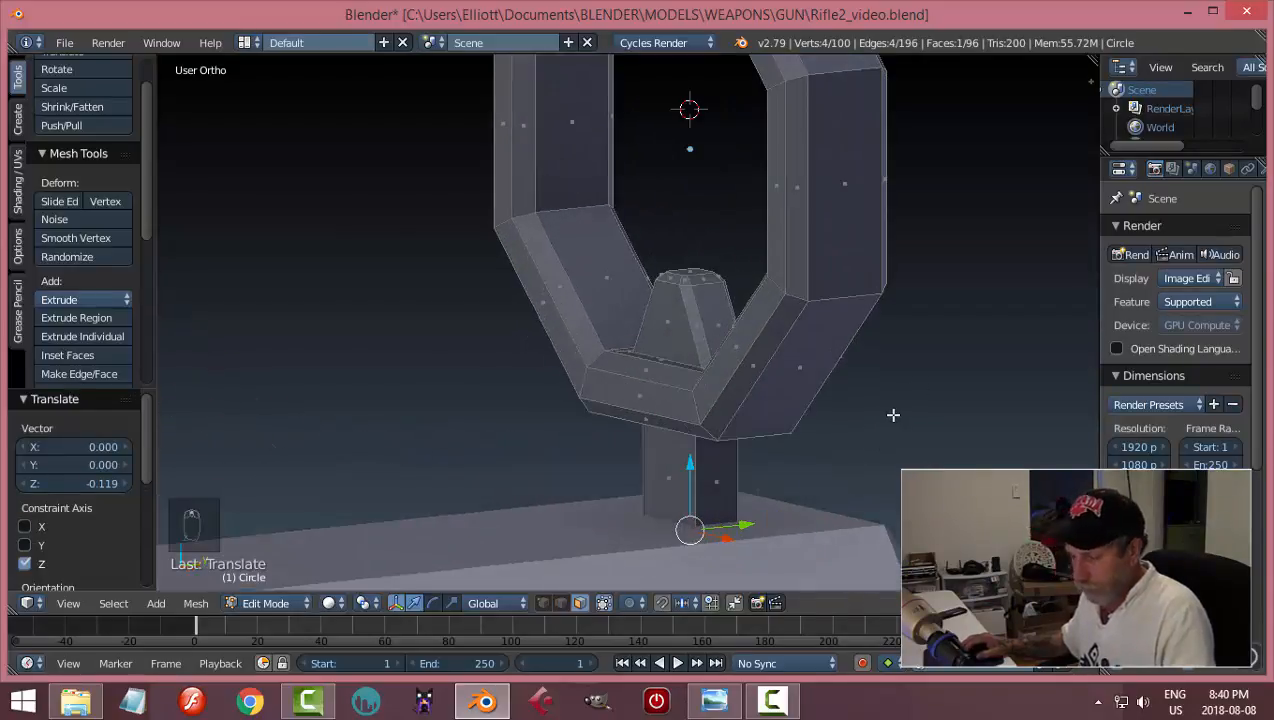
key(a)
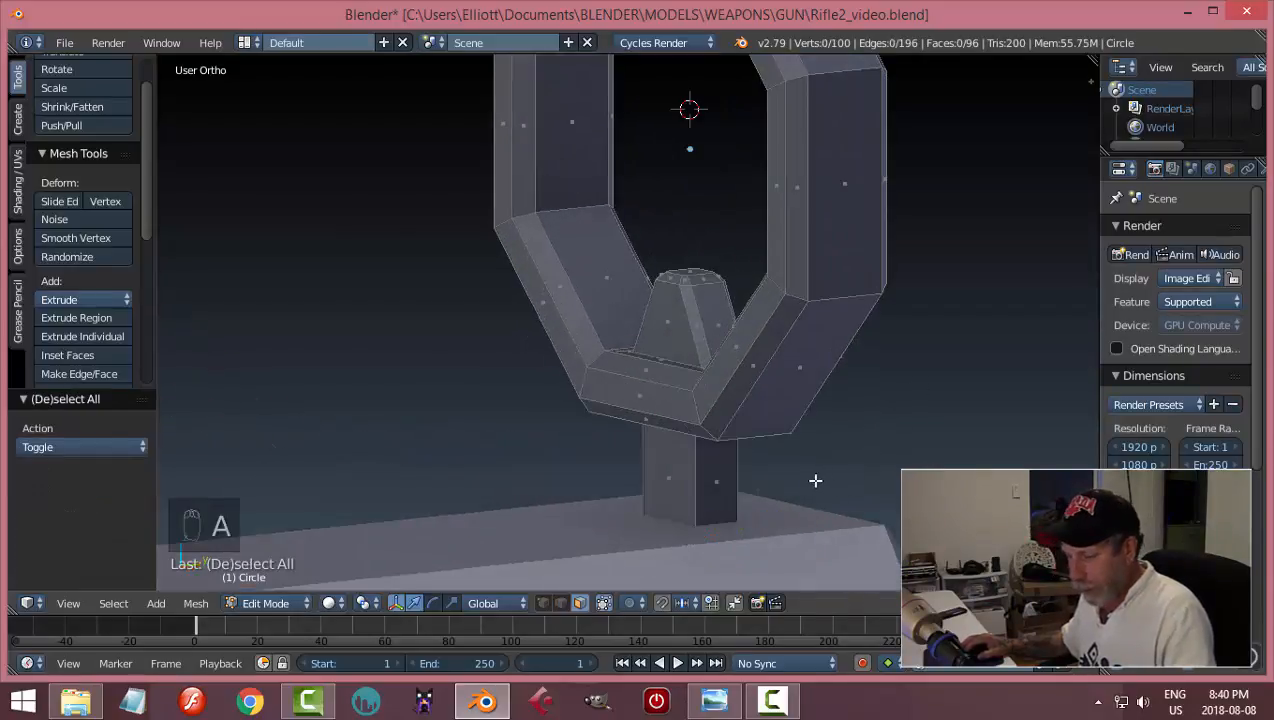
- Switch to edge selection and bevel the stem's four vertical edges by 0.013 with one segment, then deselect everything
key(ctrl+Tab)
click(752, 461)
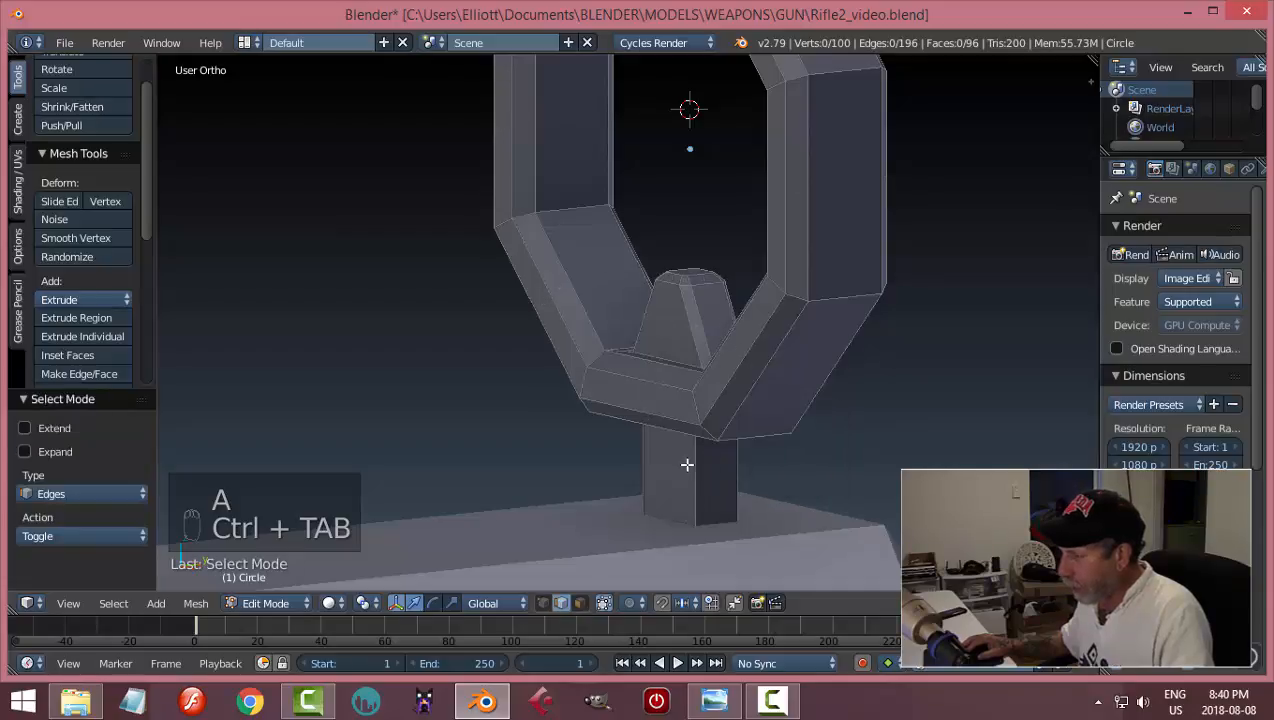
right_click(693, 471)
shift+right_click(645, 462)
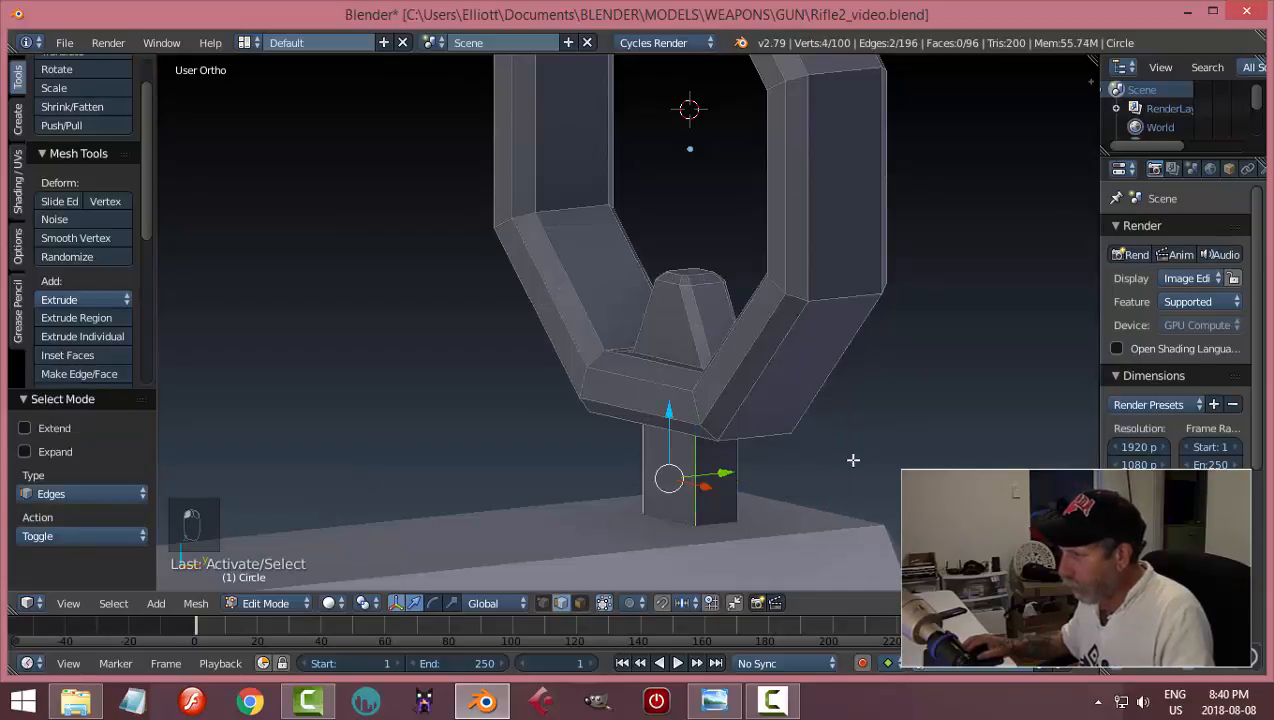
middle_drag(648, 460, 754, 485)
shift+right_click(738, 530)
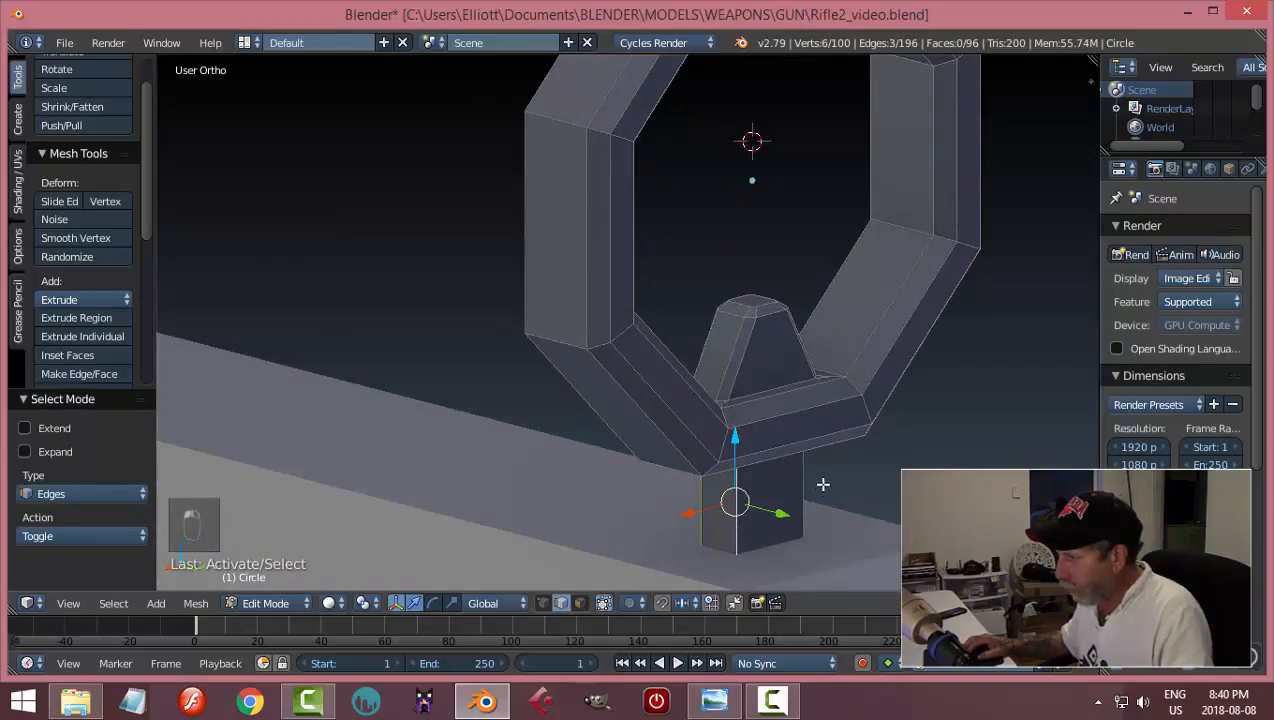
shift+right_click(806, 476)
middle_drag(864, 508, 836, 453)
key(ctrl+b)
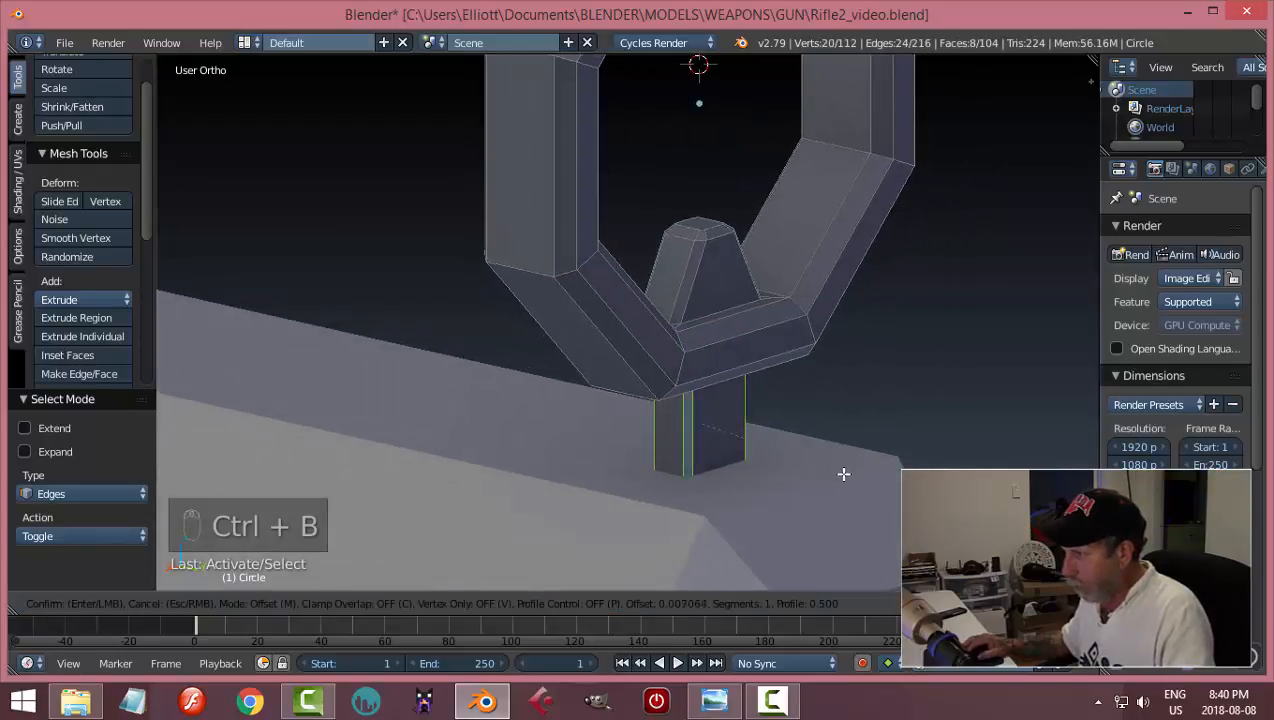
click(845, 476)
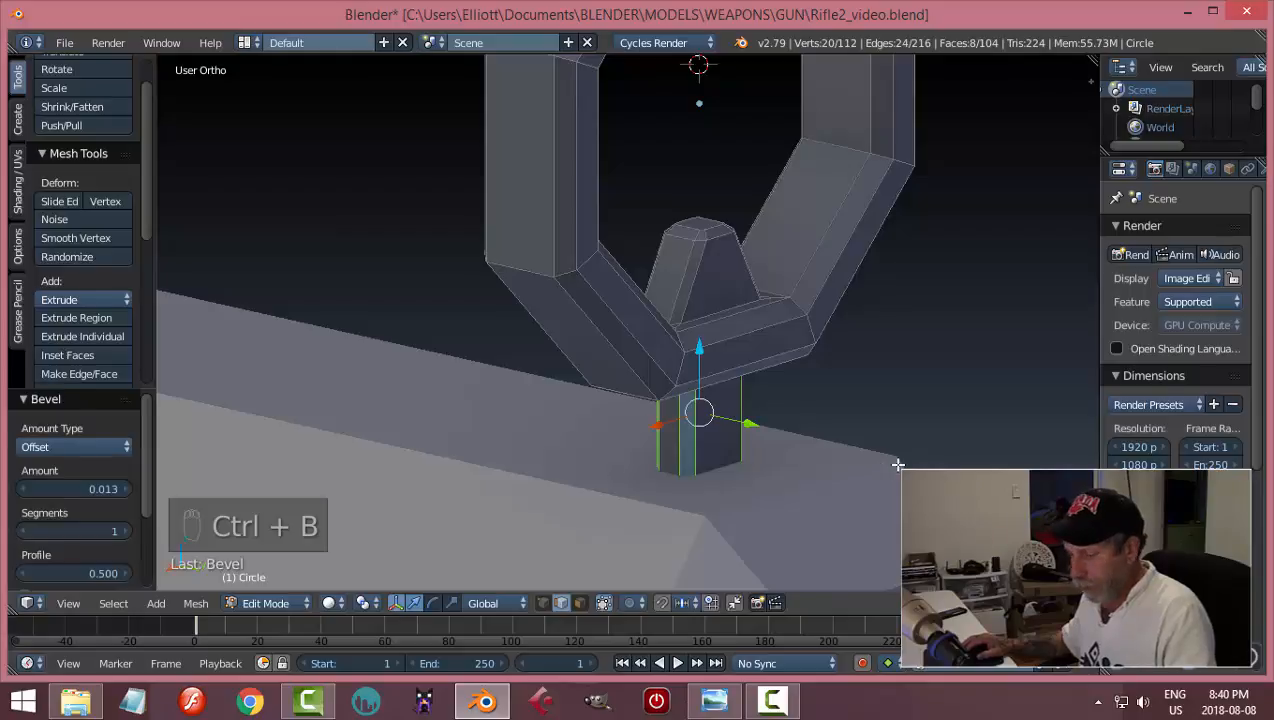
key(a)
- Return to Object Mode, lower the sight along Z towards the receiver, and compare it with the reference in right orthographic view
key(Tab)
click(809, 451)
middle_drag(809, 451, 628, 183)
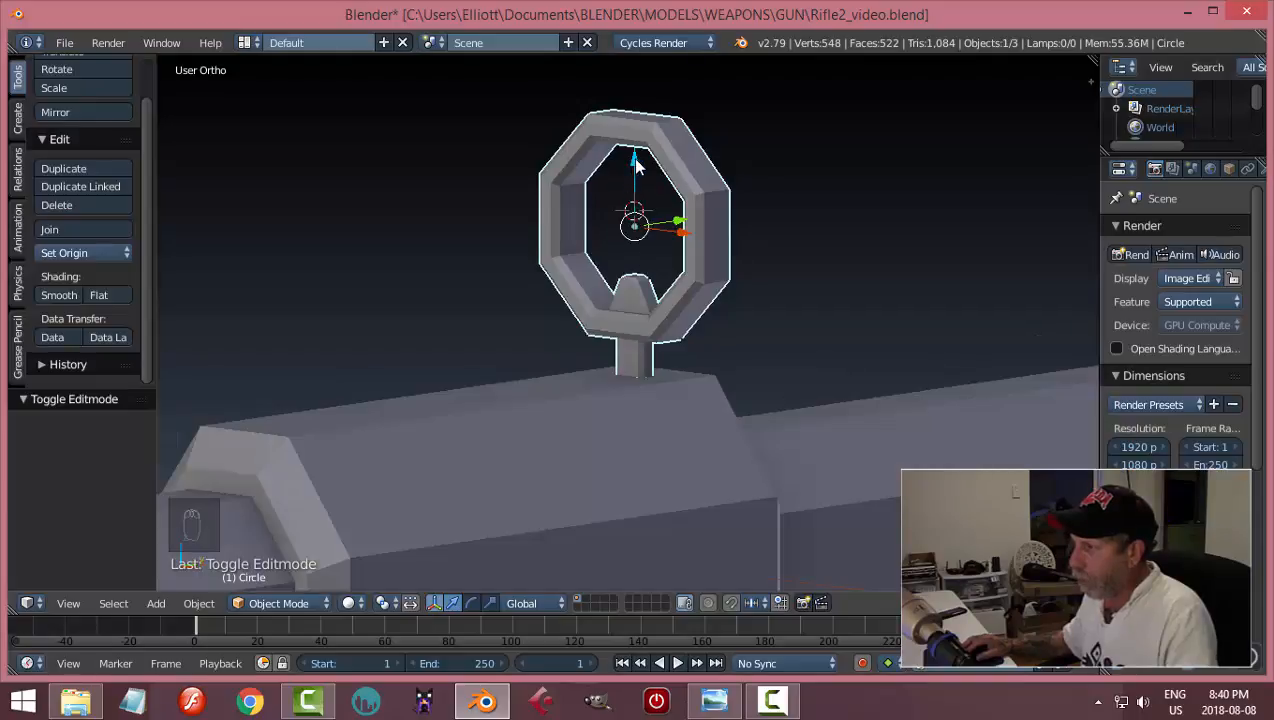
drag(637, 165, 642, 192)
key(a)
scroll(683, 275, down, 3)
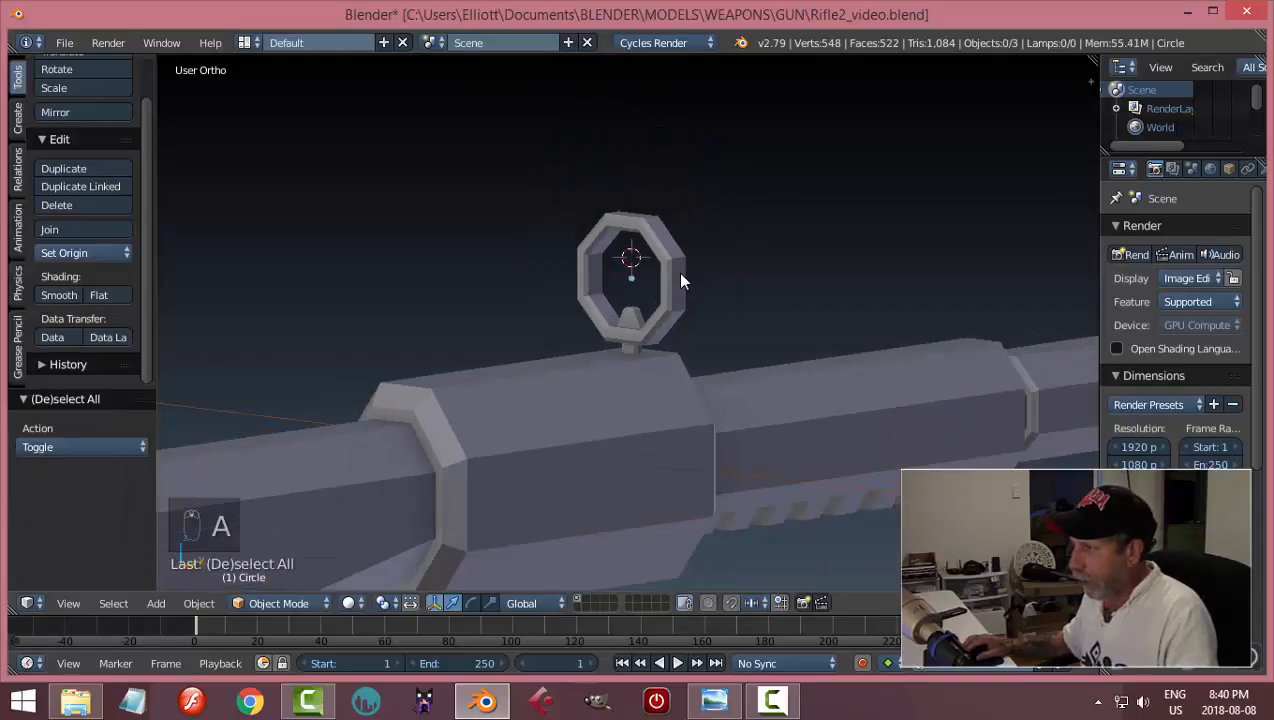
key(KP_3)
scroll(680, 282, up, 2)
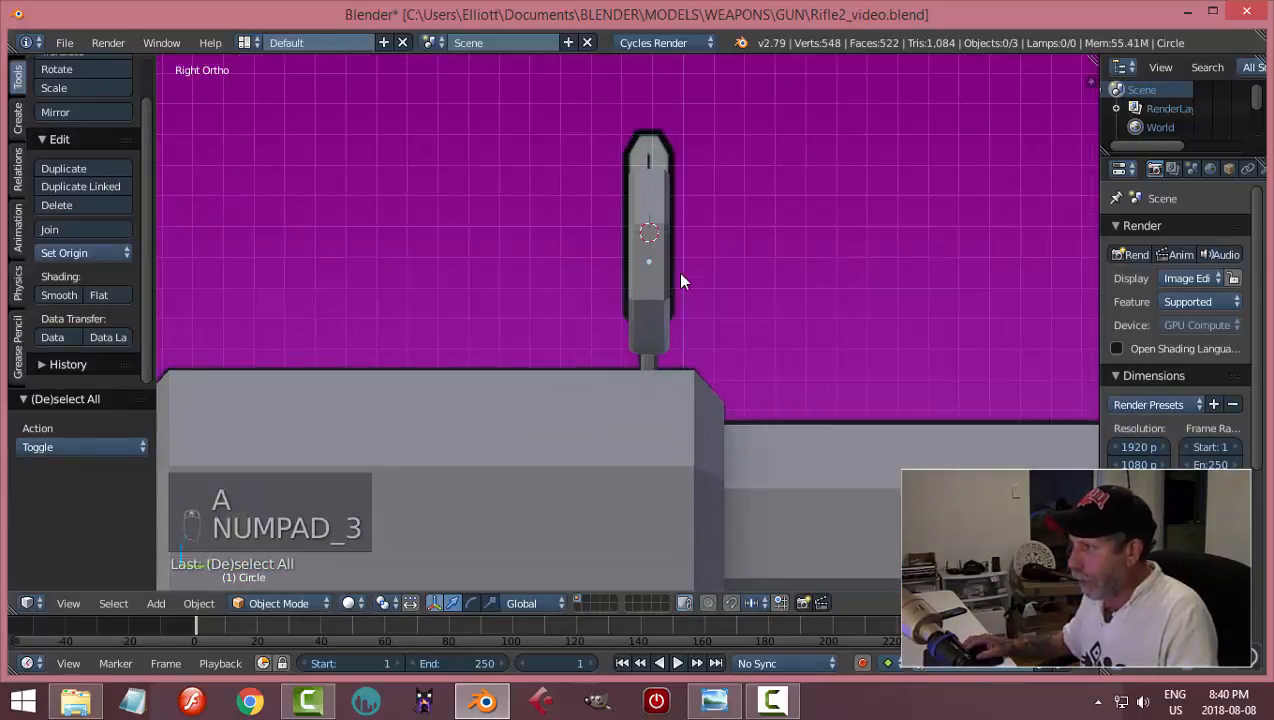
- Save the rifle file with the ring sight in place
middle_drag(680, 281, 763, 328)
key(ctrl+s)
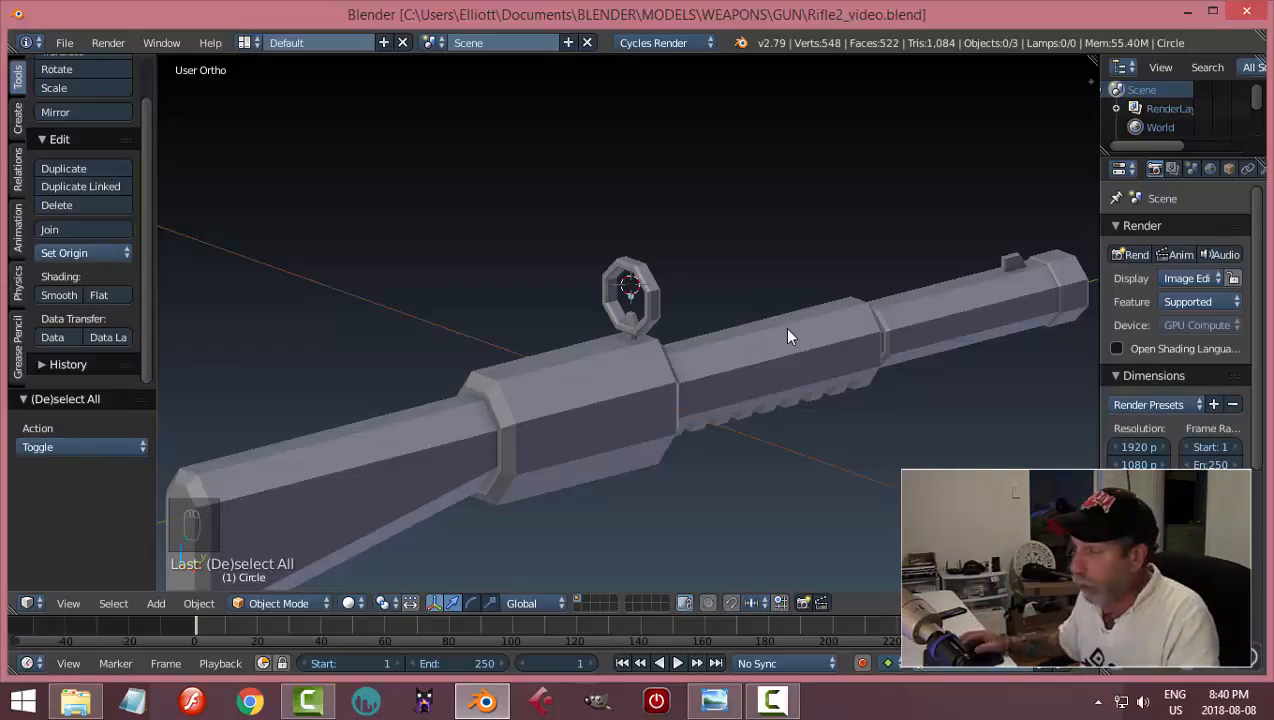
middle_drag(815, 378, 825, 349)
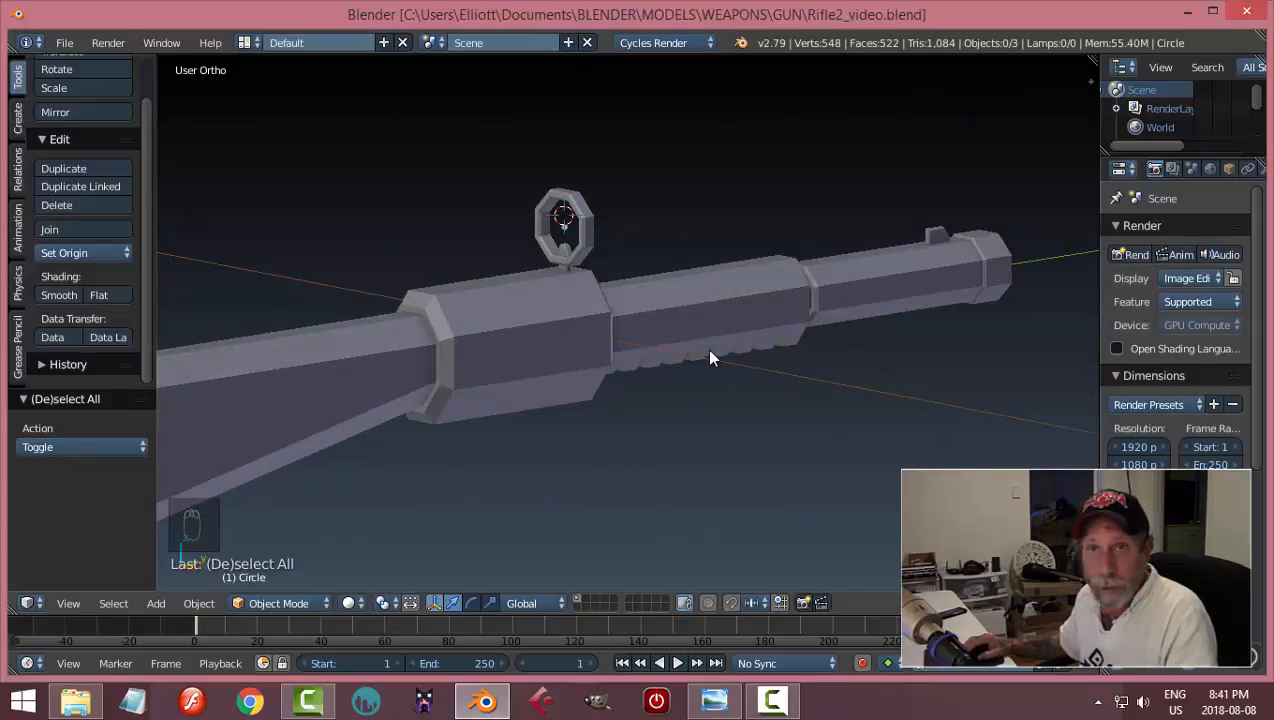
middle_drag(702, 364, 755, 361)
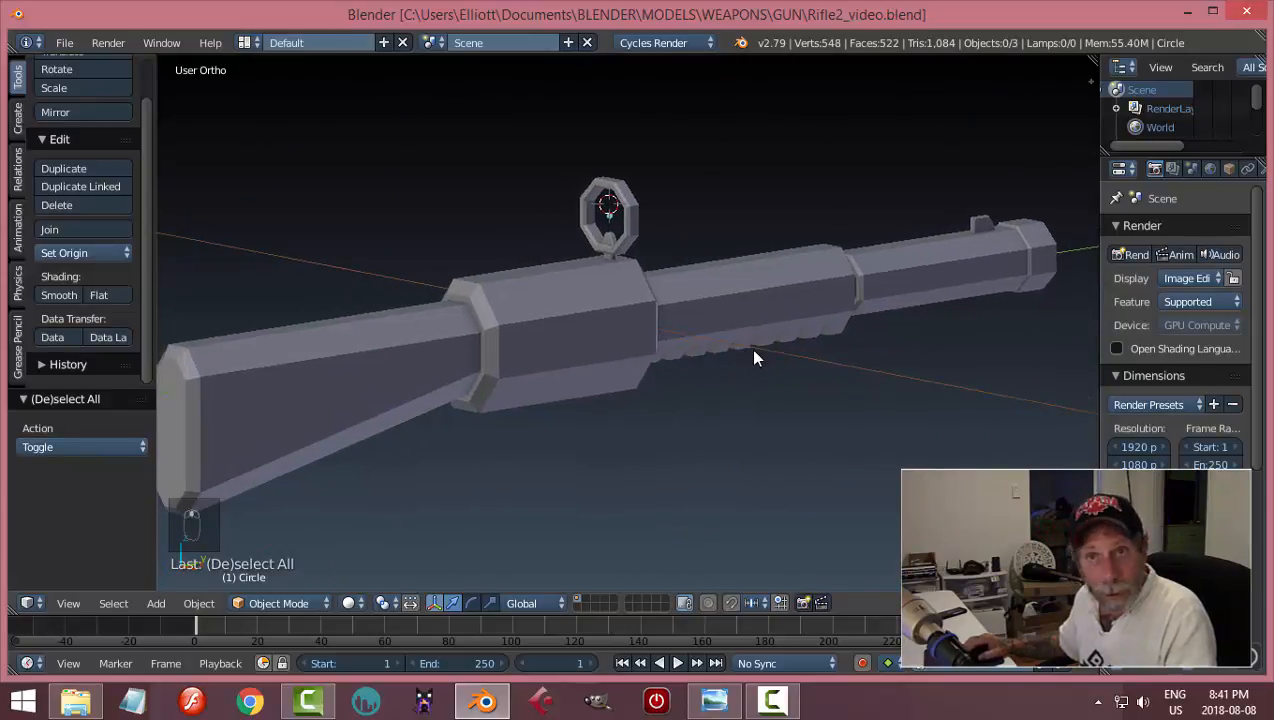
- Place the 3D cursor at the reference trigger in right orthographic view
key(KP_3)
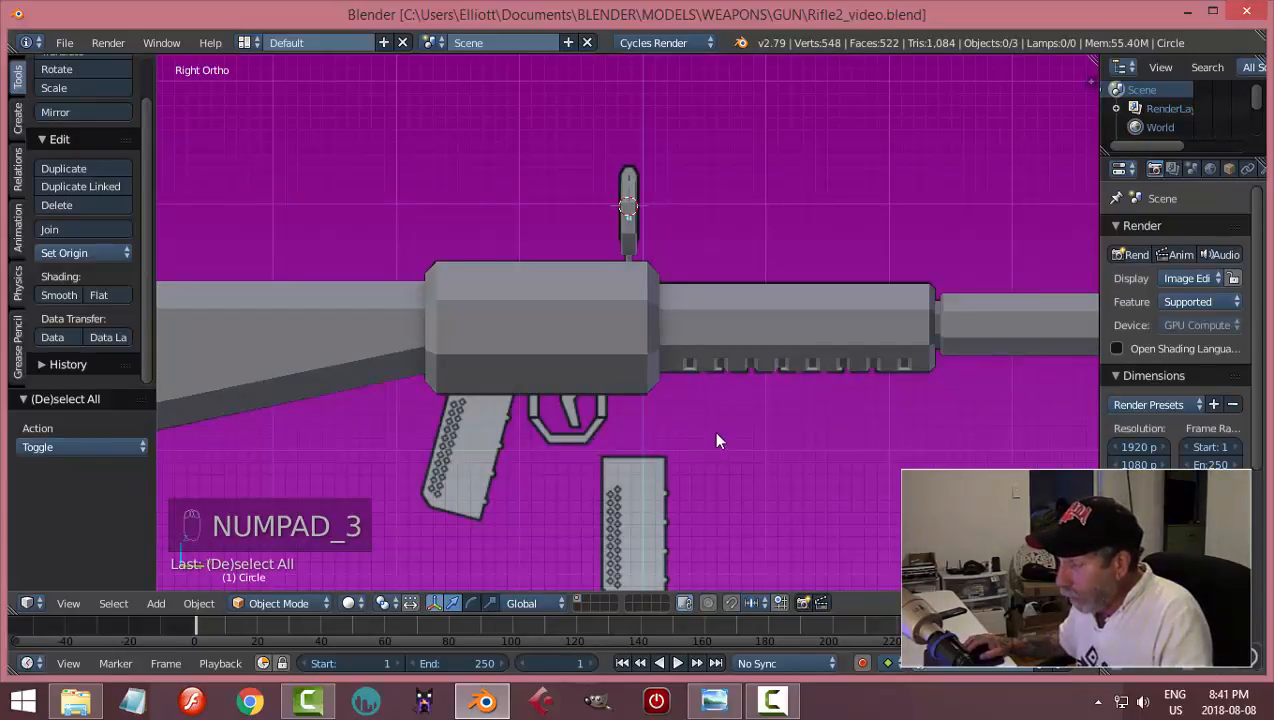
click(563, 405)
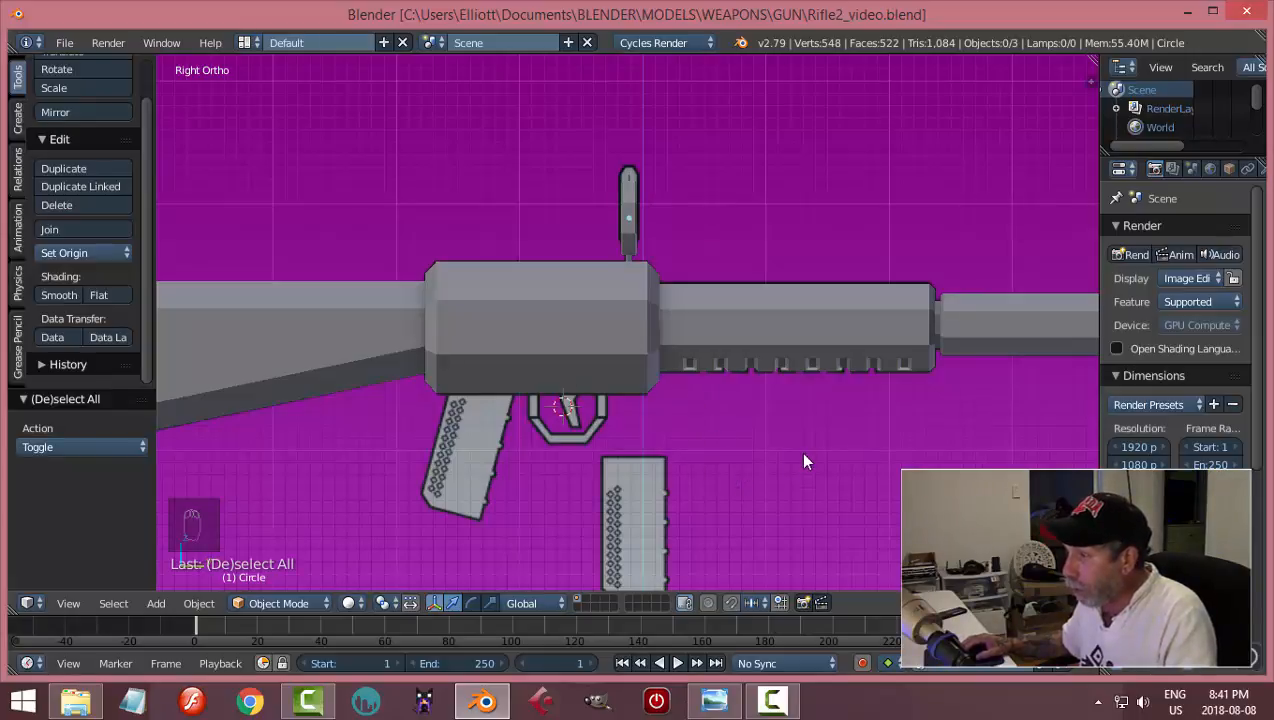
middle_drag(805, 461, 682, 384)
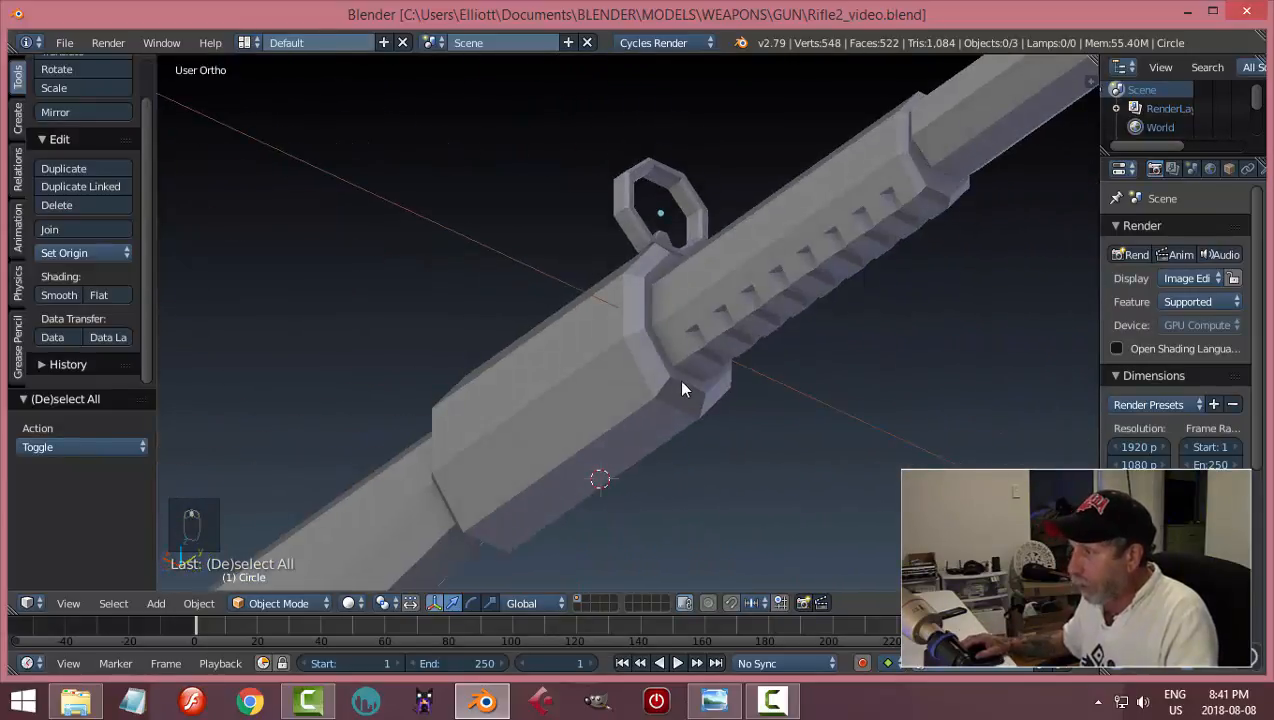
key(Tab)
click(870, 418)
key(ctrl+Tab)
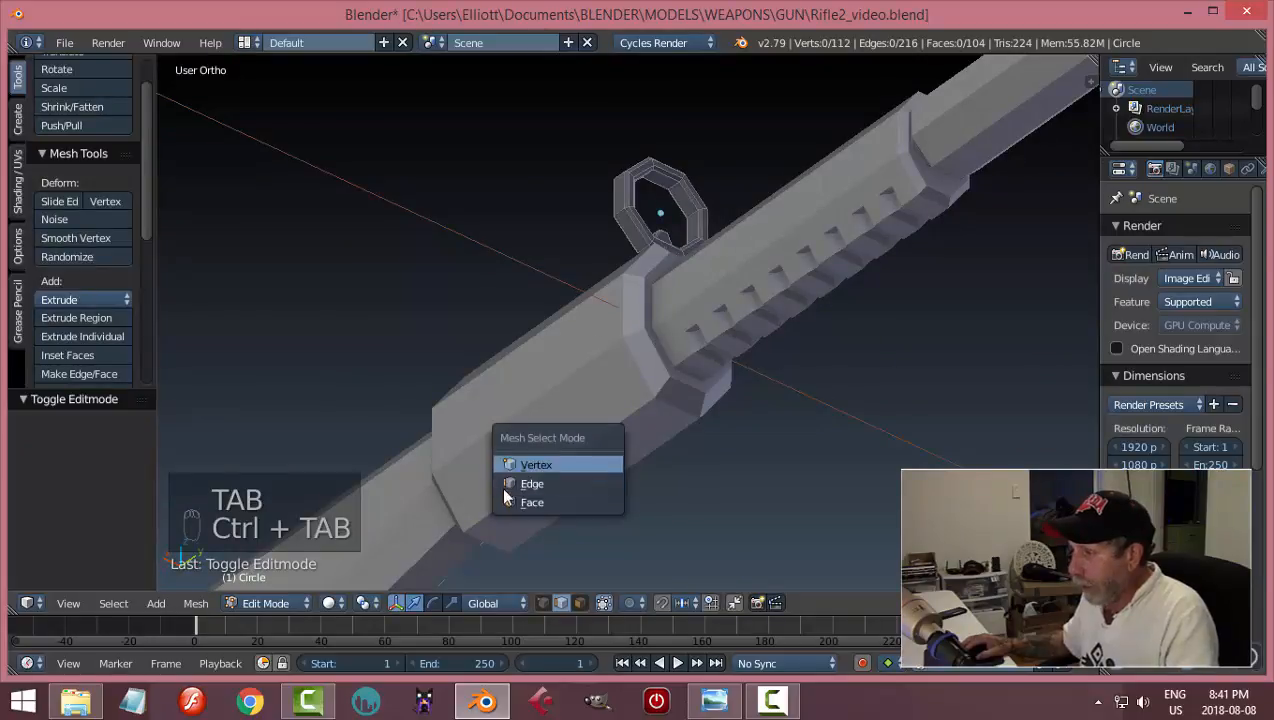
click(513, 502)
key(Tab)
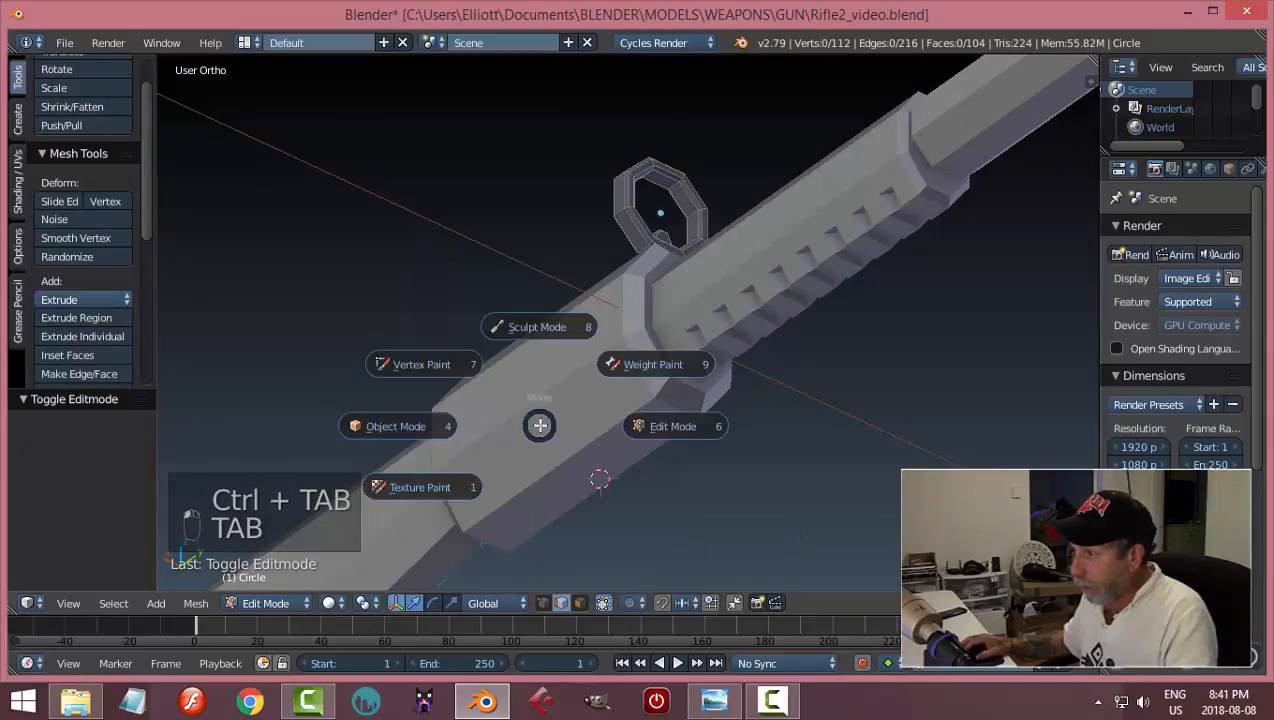
click(470, 424)
- Select the rifle body, enter Edit Mode and switch to face selection
right_click(538, 385)
key(Tab)
click(744, 491)
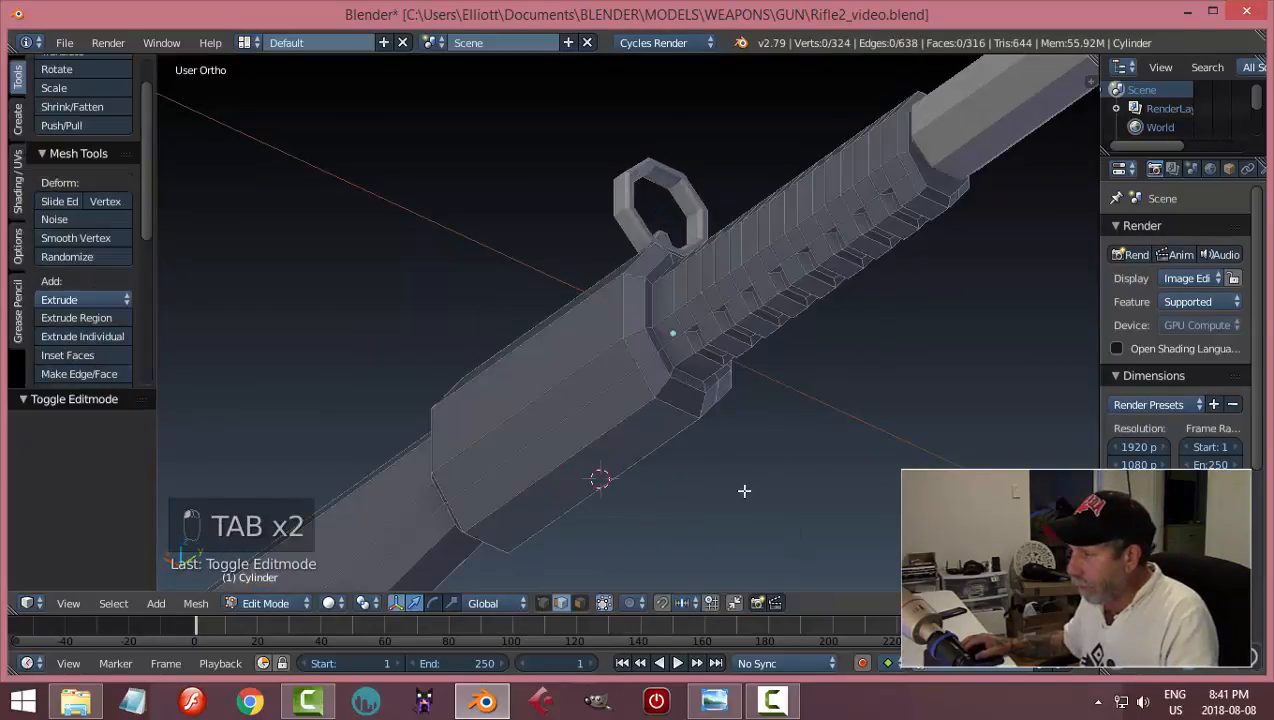
middle_drag(662, 487, 605, 485)
key(ctrl+Tab)
click(605, 478)
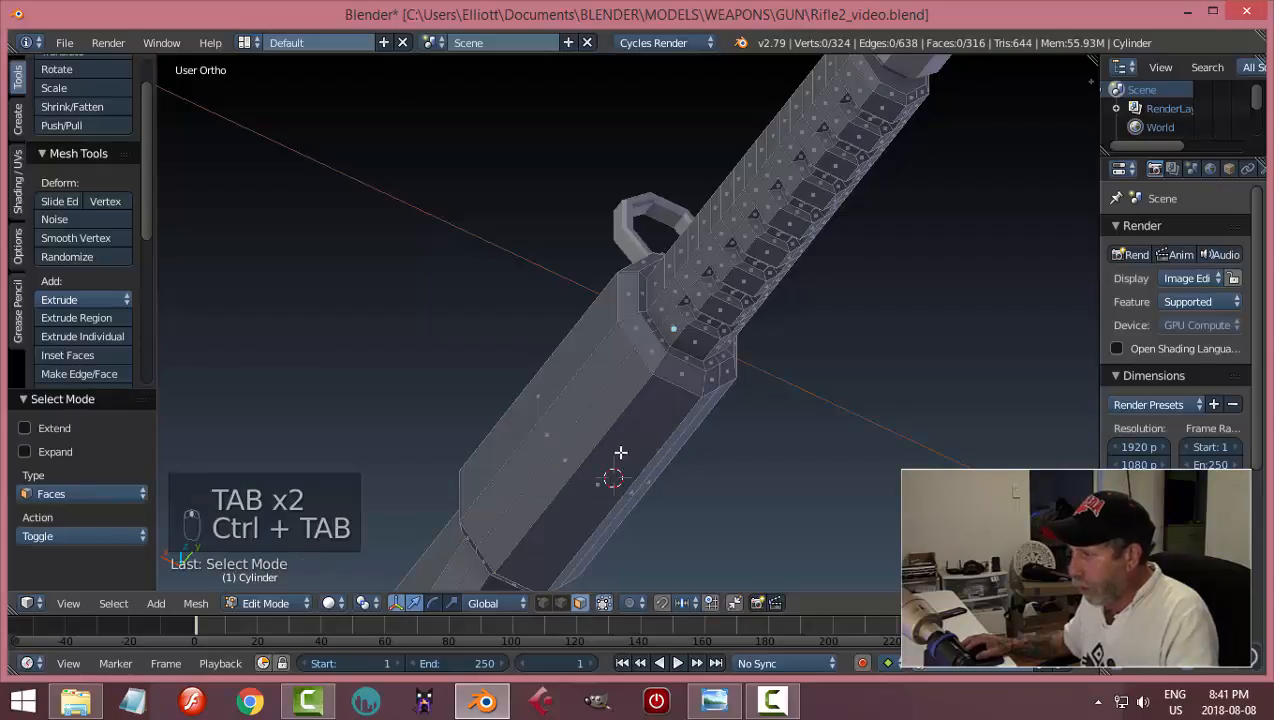
- Snap the 3D cursor to the receiver's underside face, then deselect everything and return to Object Mode
right_click(620, 449)
key(shift+s)
click(710, 463)
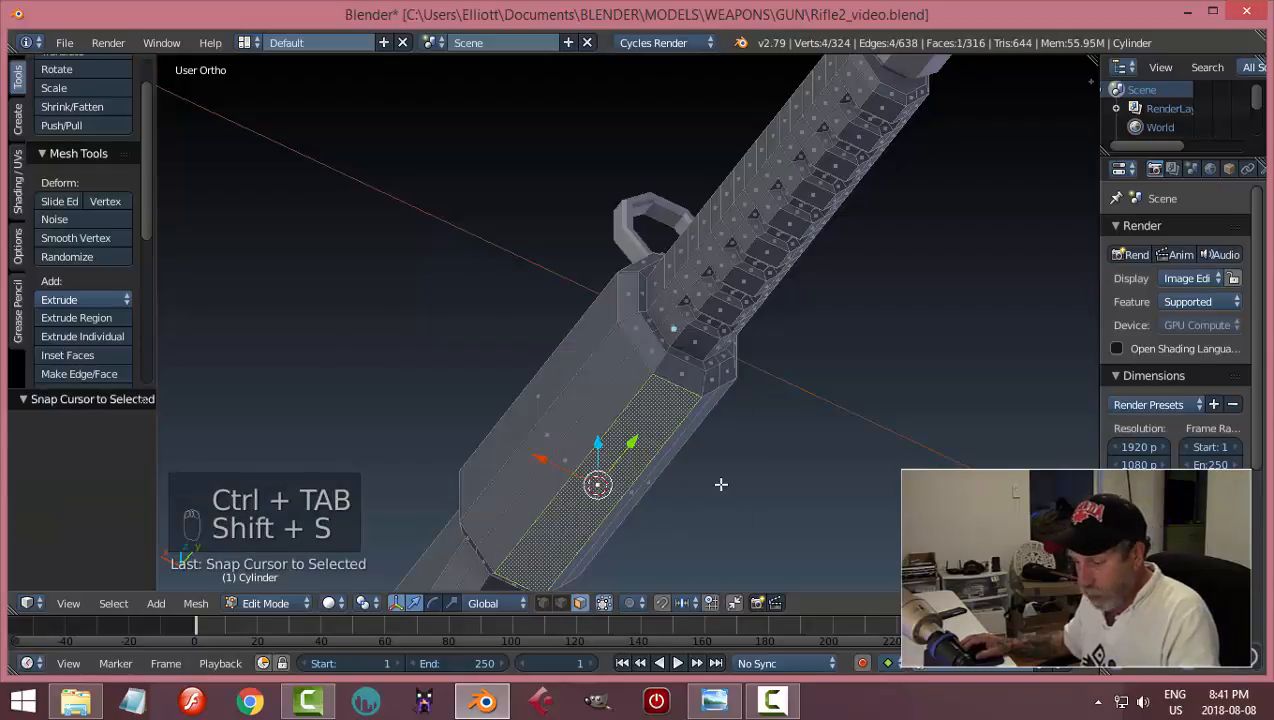
key(a)
key(Tab)
click(578, 487)
- Add an eight-vertex mesh circle at the 3D cursor beneath the receiver, working in right orthographic view
middle_drag(640, 490, 734, 520)
key(KP_3)
scroll(717, 544, up, 5)
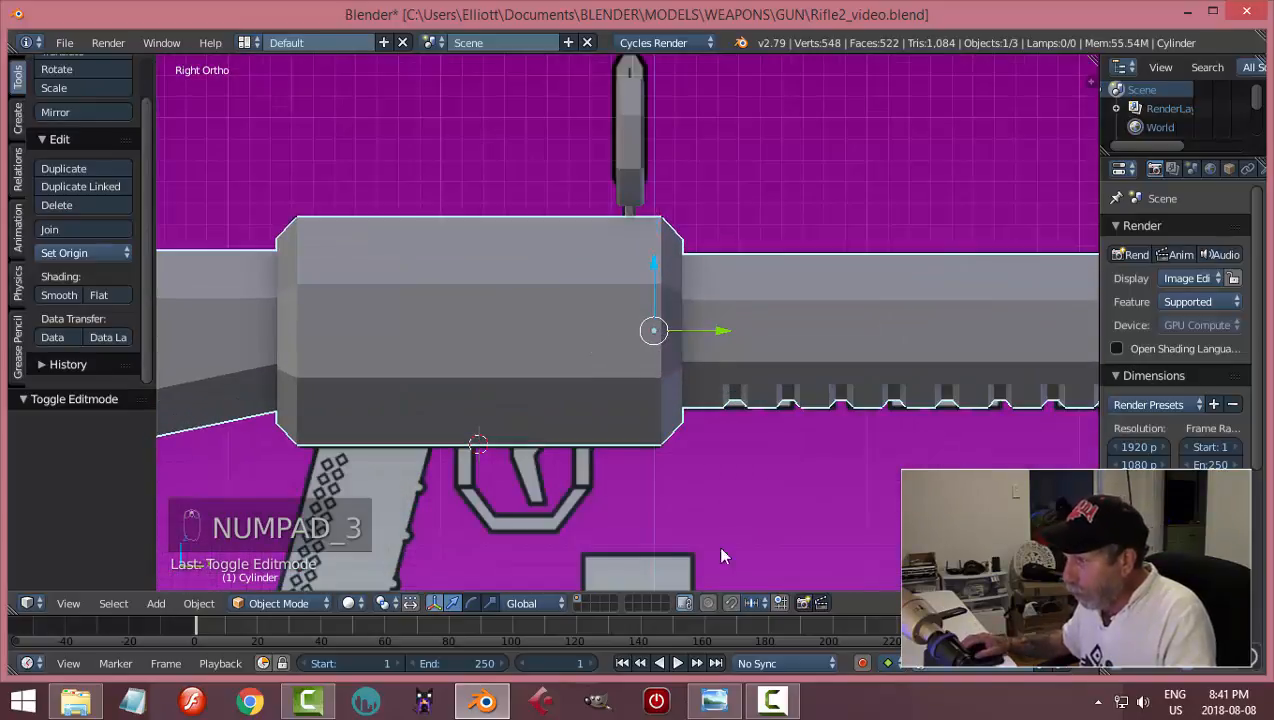
shift+scroll(627, 440, down, 1)
scroll(627, 440, up, 2)
scroll(628, 440, down, 1)
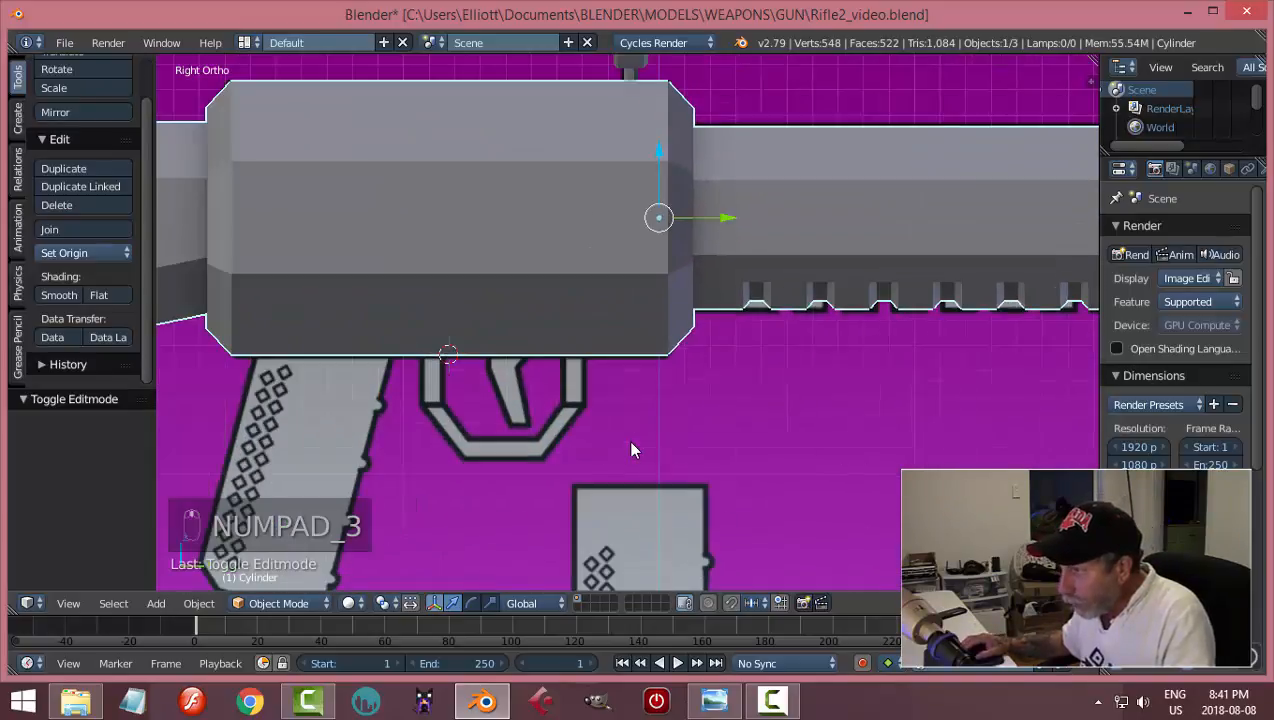
shift+scroll(590, 424, down, 1)
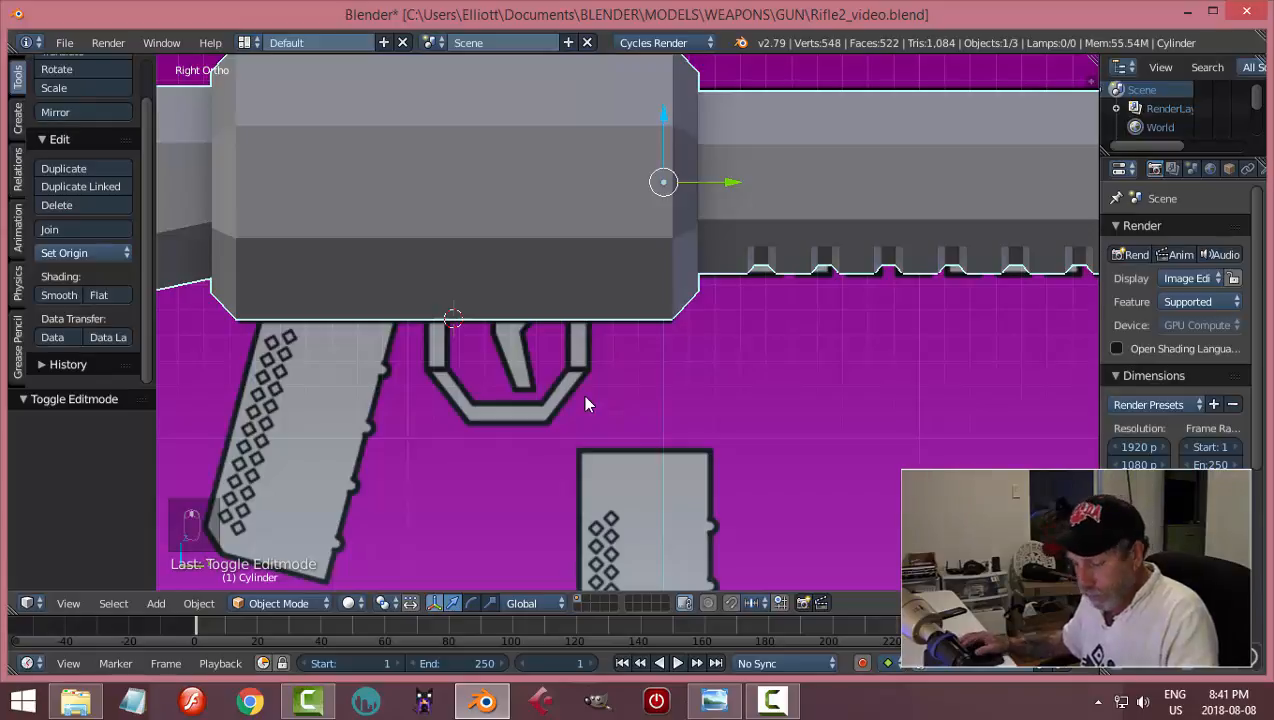
key(shift+a)
mouse_move(563, 385)
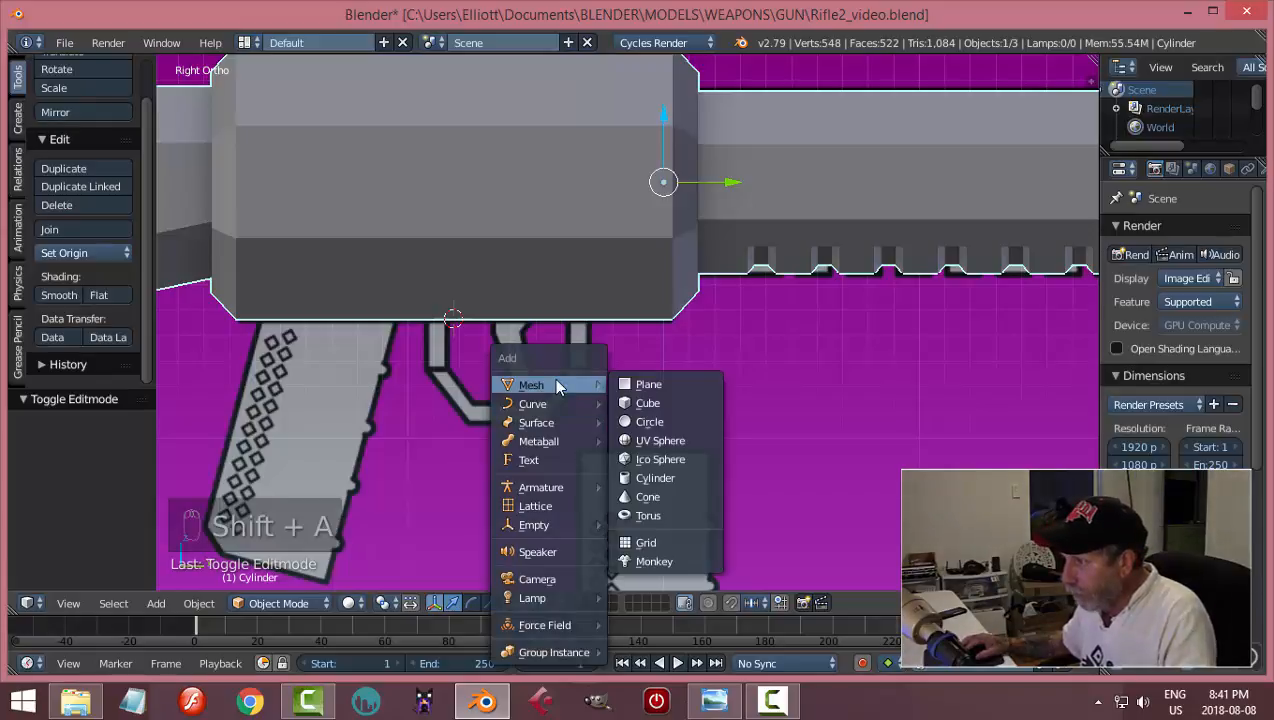
click(667, 424)
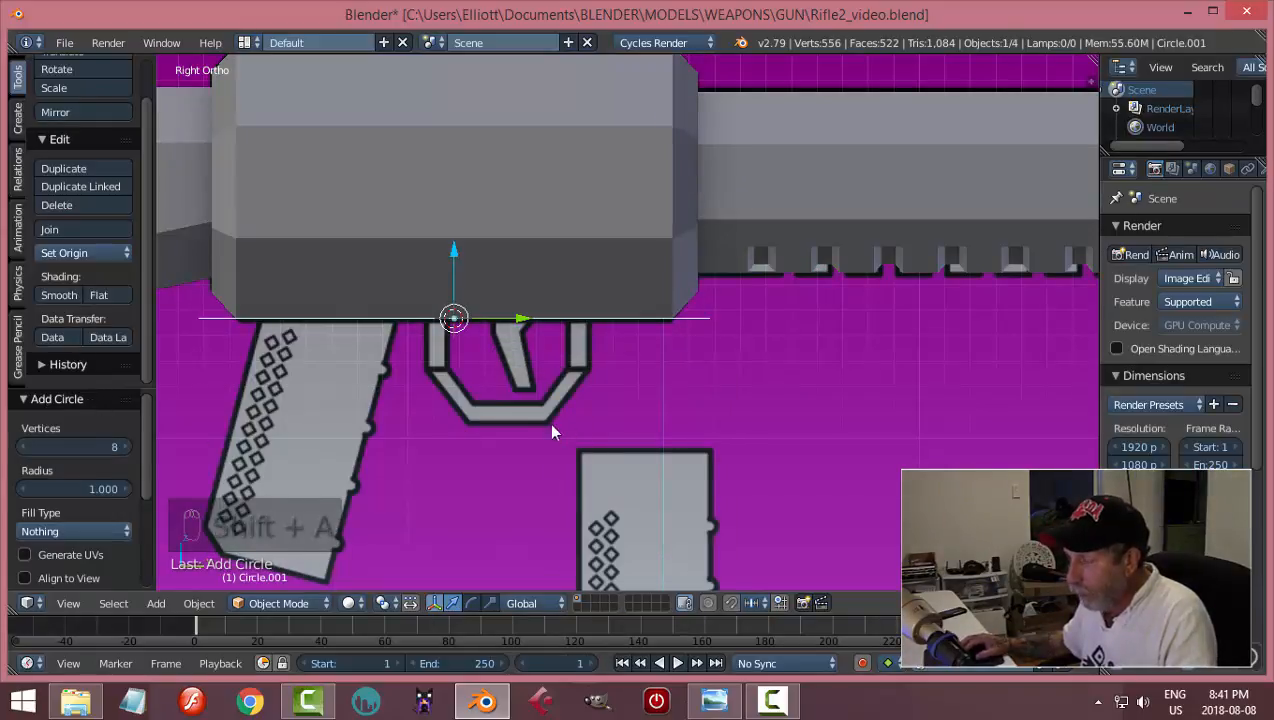
- Rotate the new circle 90° around the Y axis
scroll(624, 395, down, 2)
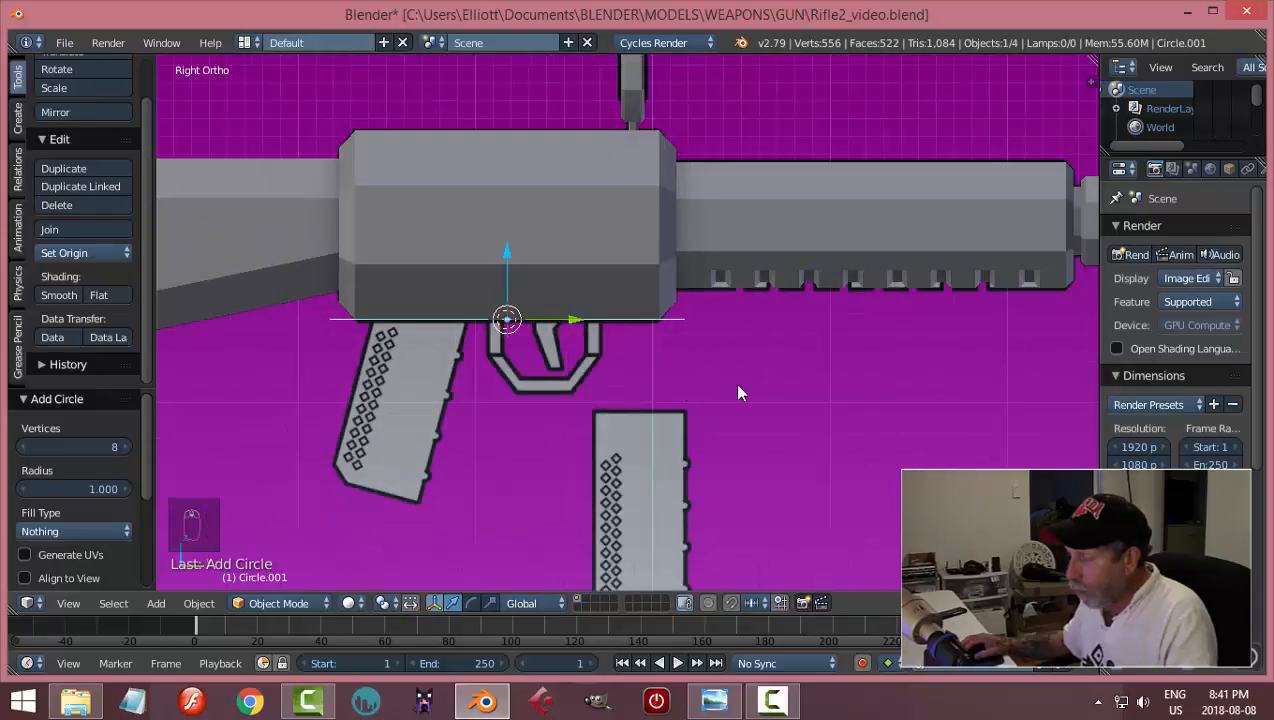
text(ry)
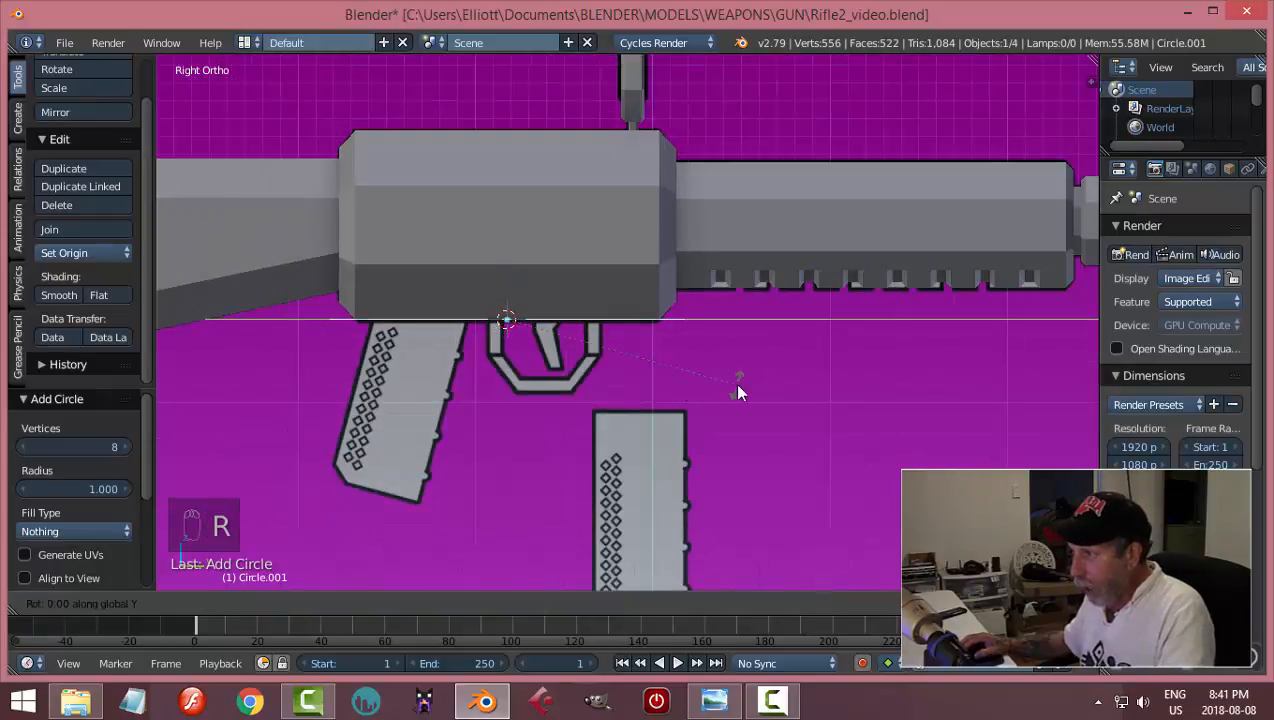
text(90)
key(Return)
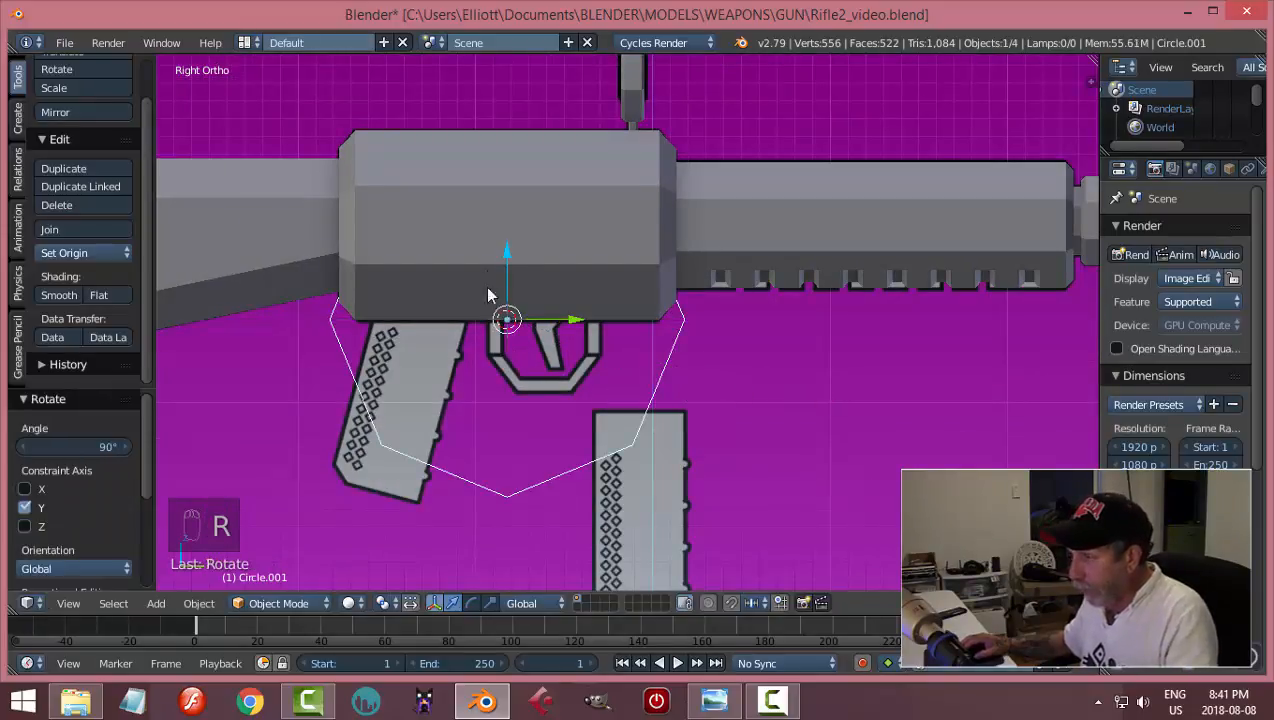
- In Edit Mode, scale the circle to 0.456 and move it 0.253 along Y towards the reference trigger guard
scroll(700, 452, down, 1)
key(Tab)
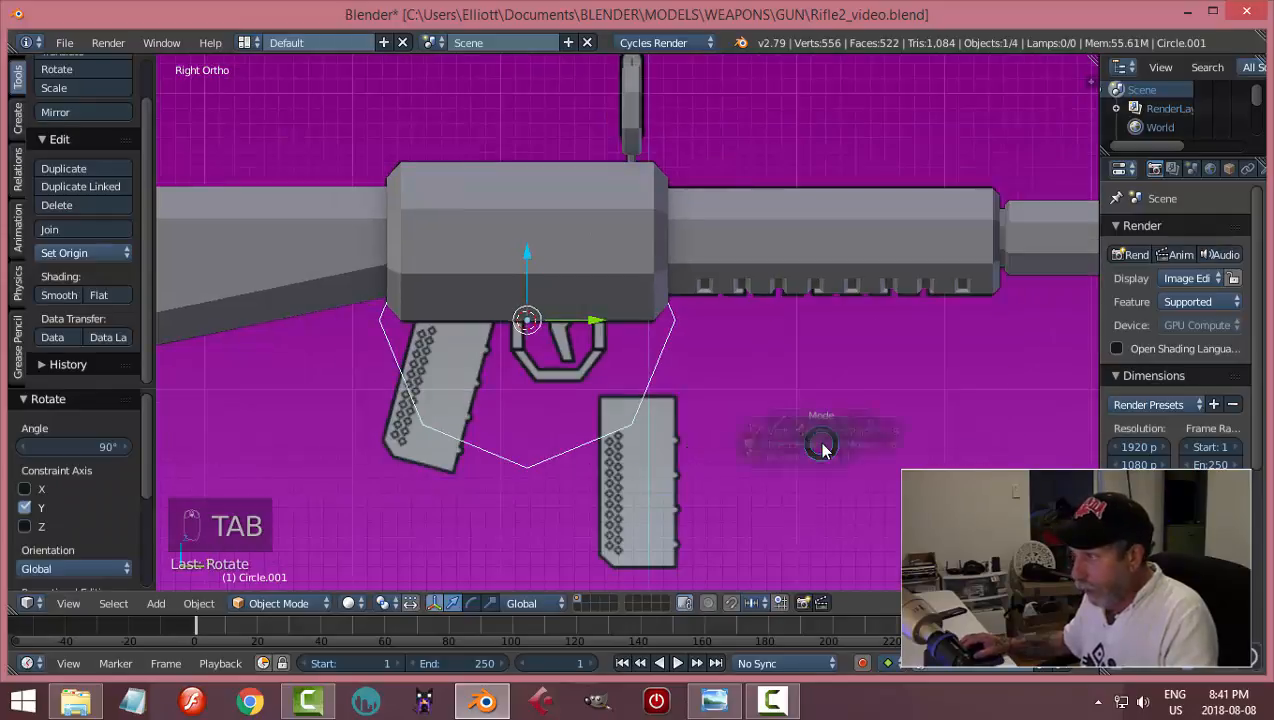
key(s)
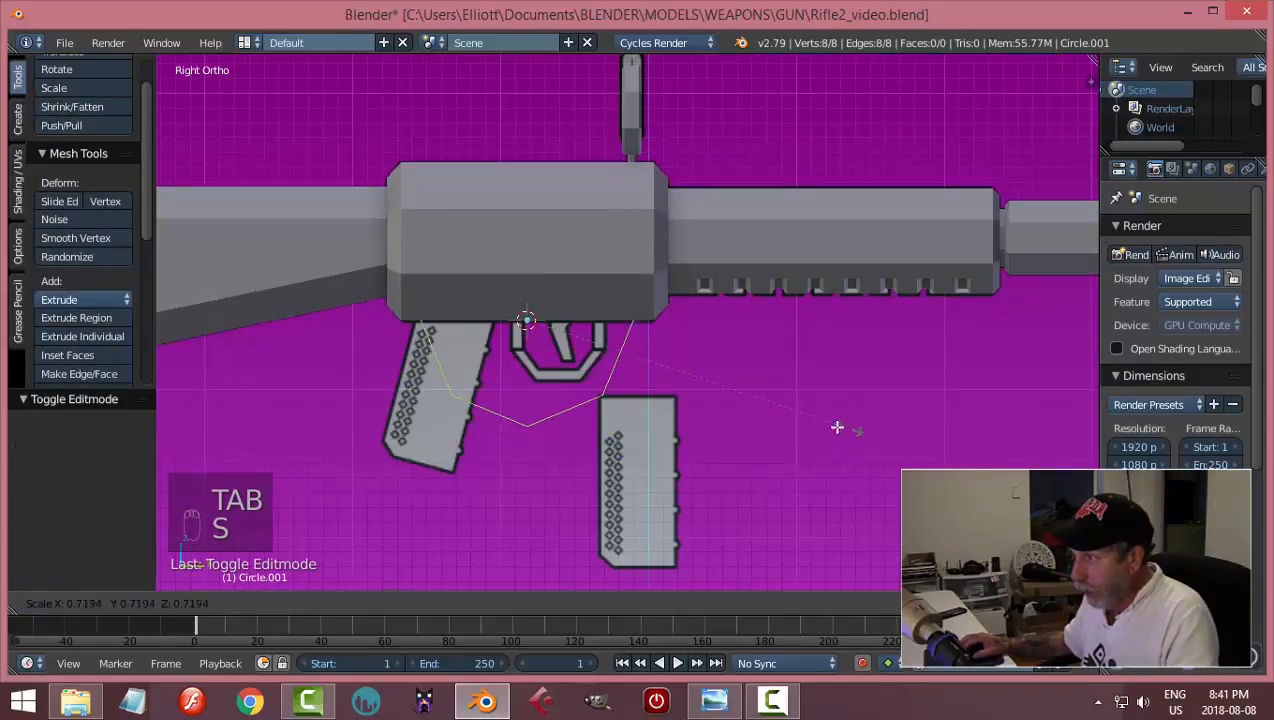
click(592, 361)
key(g)
key(y)
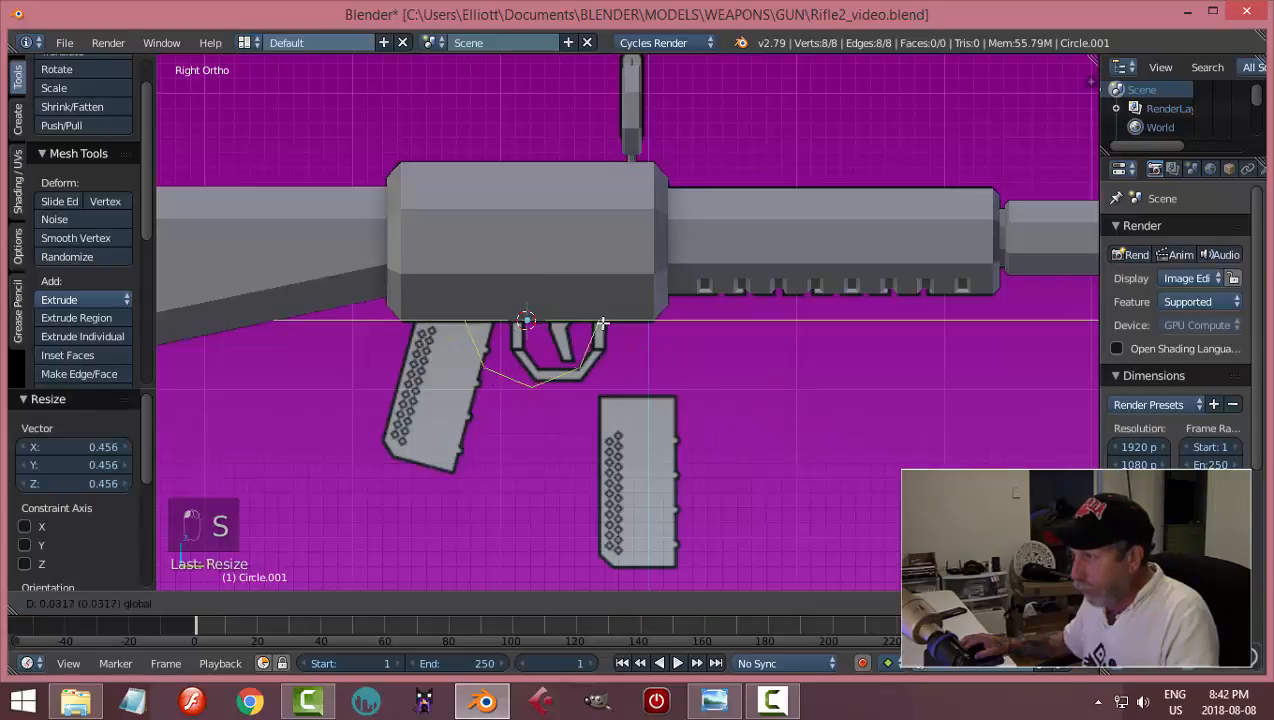
click(660, 339)
- Scale the circle by 0.855 and move it -0.033 along Y to centre it on the trigger guard
key(s)
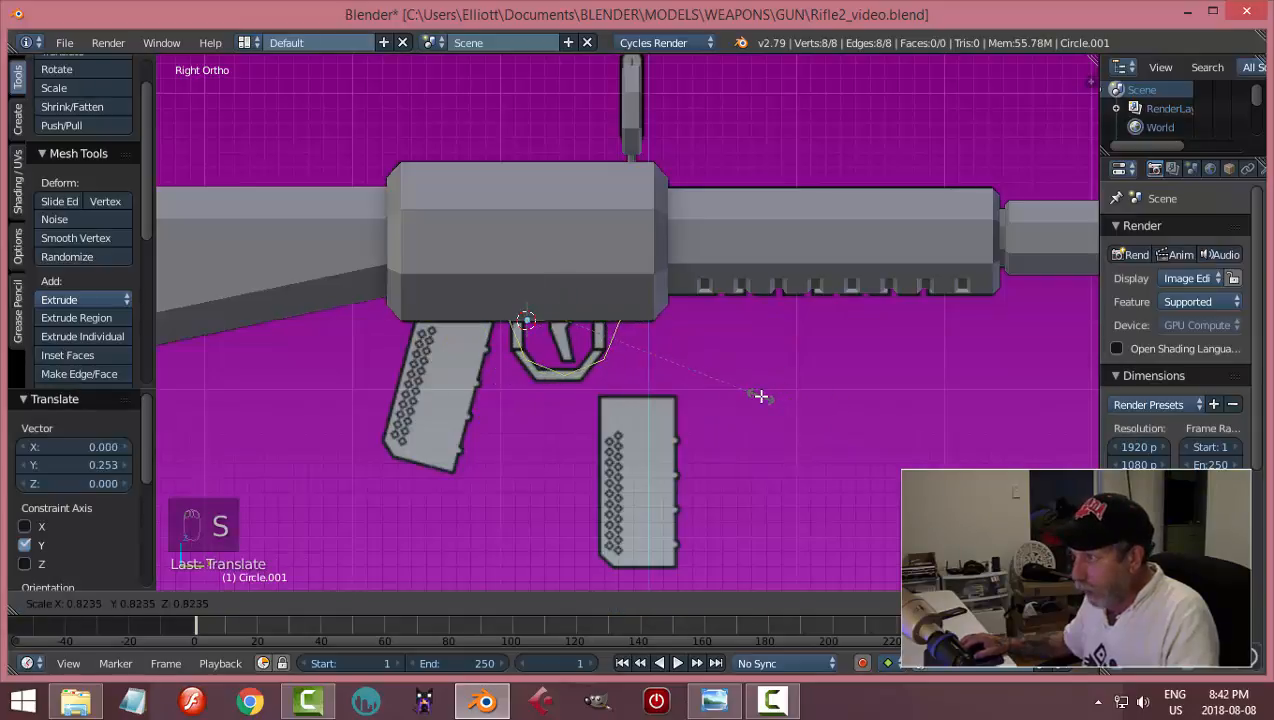
click(685, 429)
scroll(603, 426, up, 3)
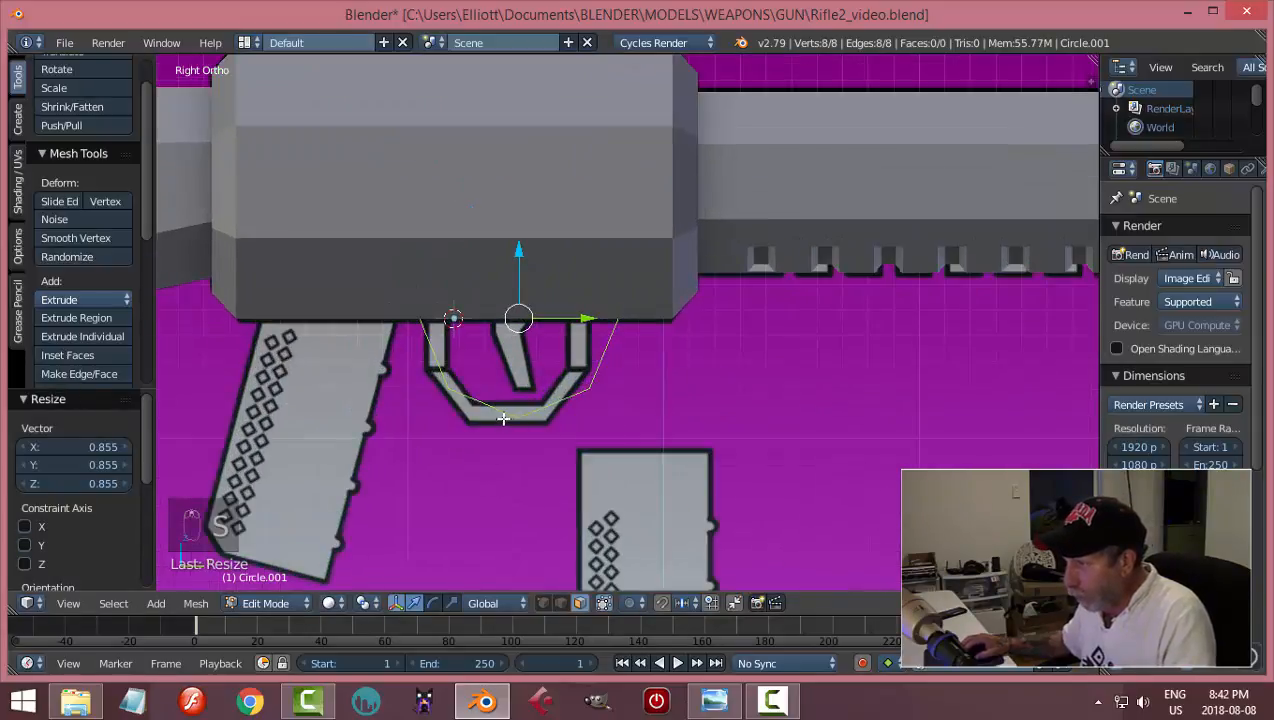
key(g)
key(y)
click(646, 351)
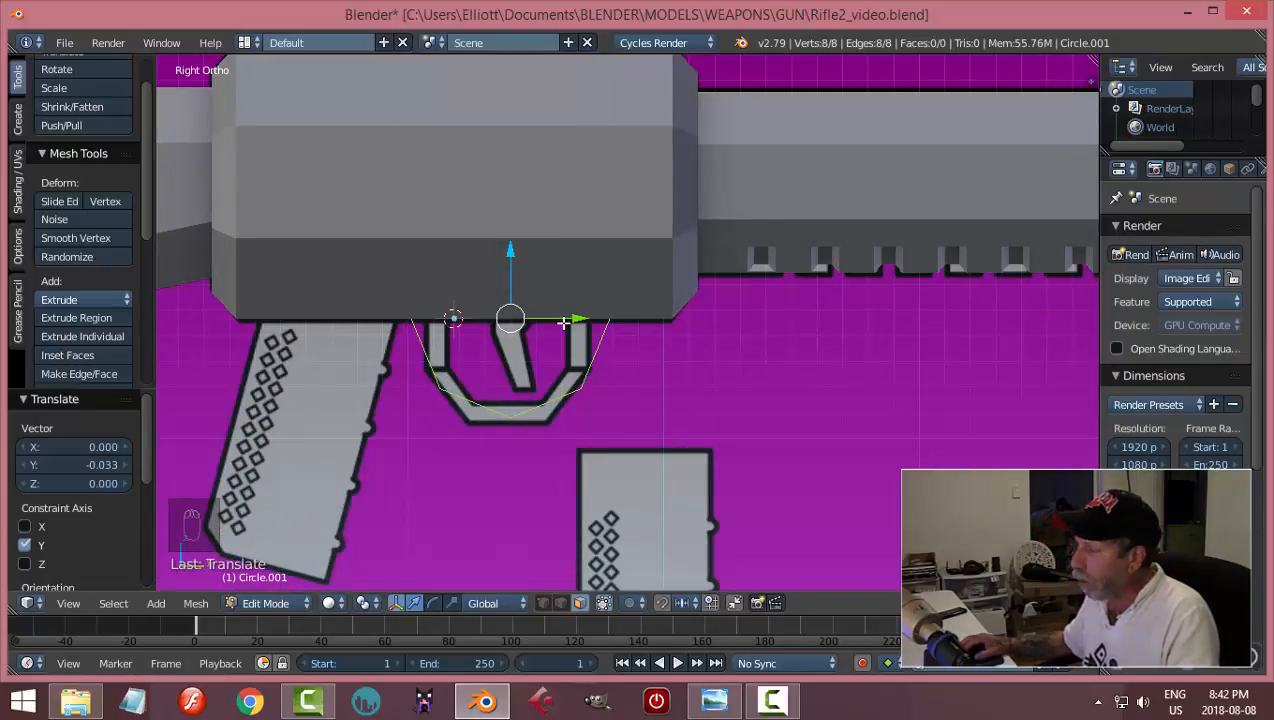
- Rotate the circle 22.5° around the X axis so its lowest edge lies flat
middle_drag(760, 426, 629, 397)
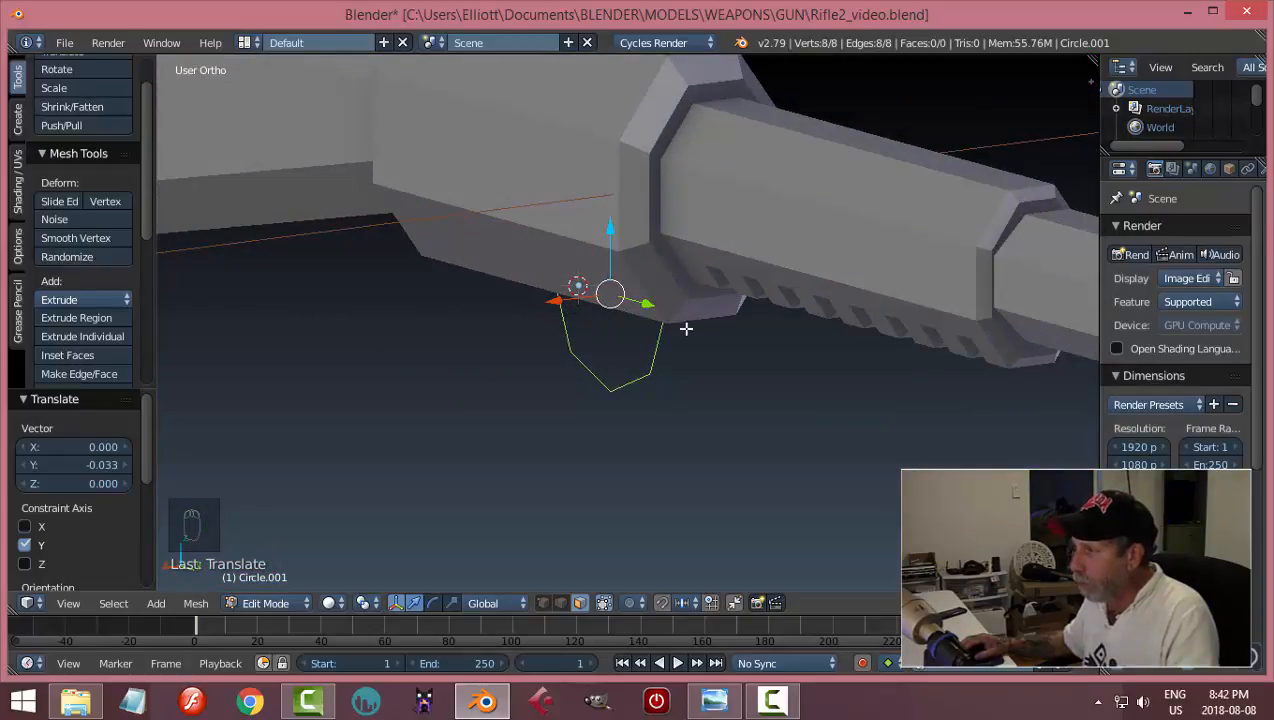
text(rx)
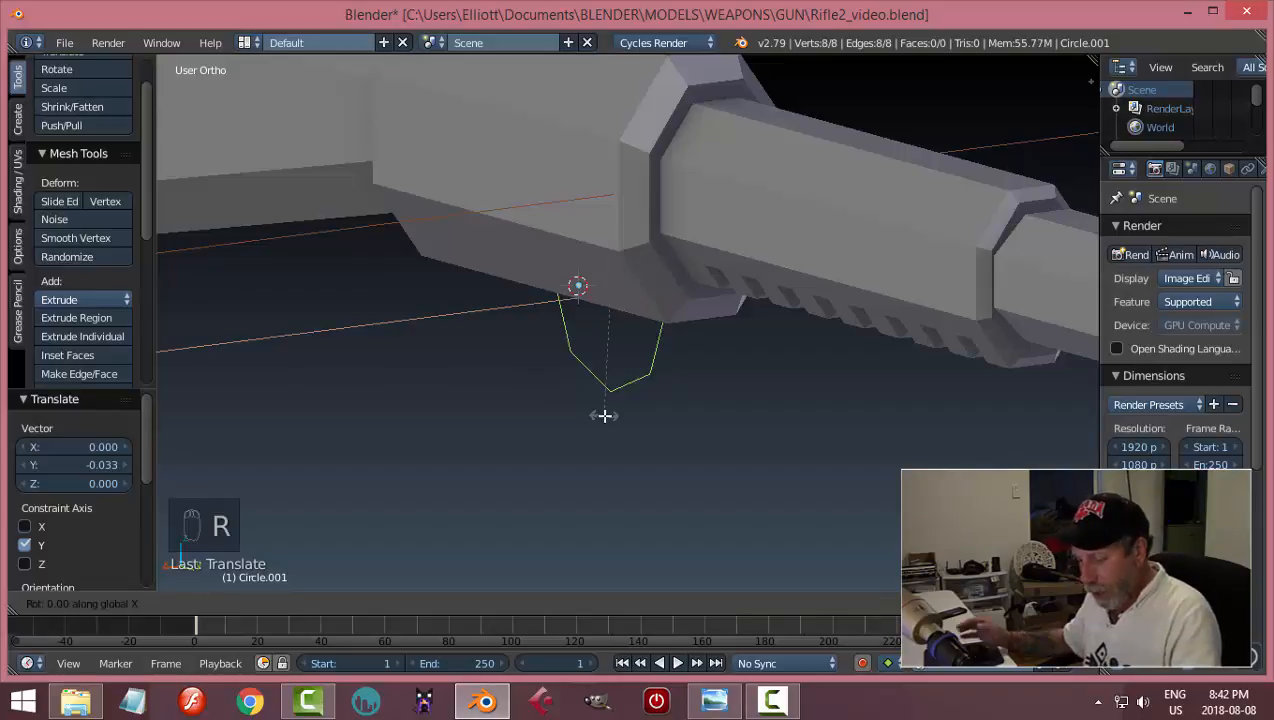
text(22.5)
key(Return)
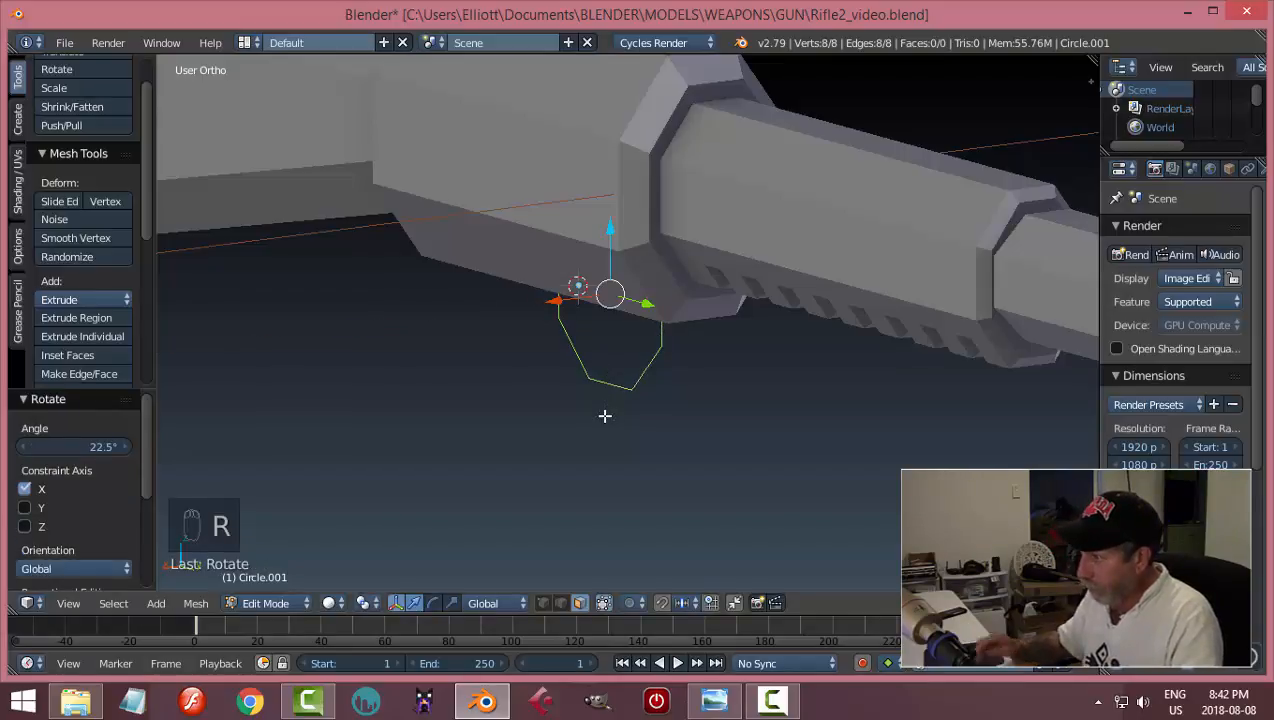
- Move the circle -0.069 along Z to meet the bottom of the reference trigger guard
key(KP_3)
scroll(590, 430, up, 2)
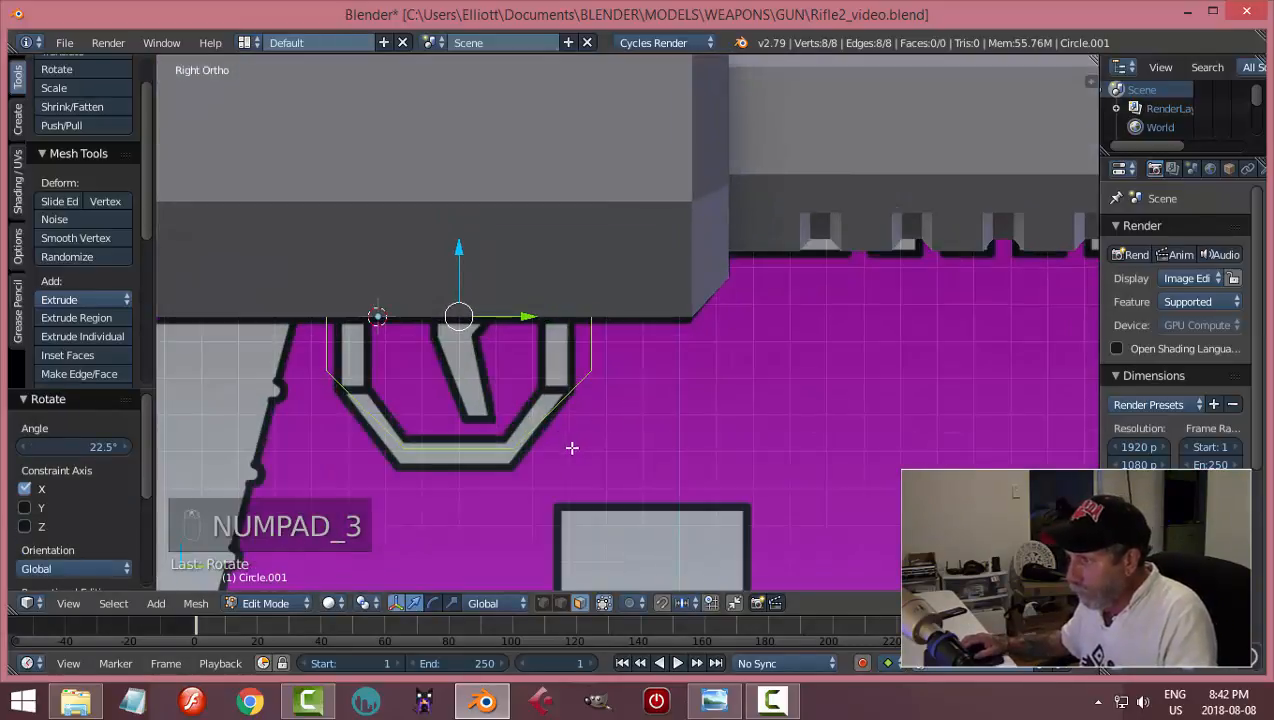
drag(456, 265, 459, 283)
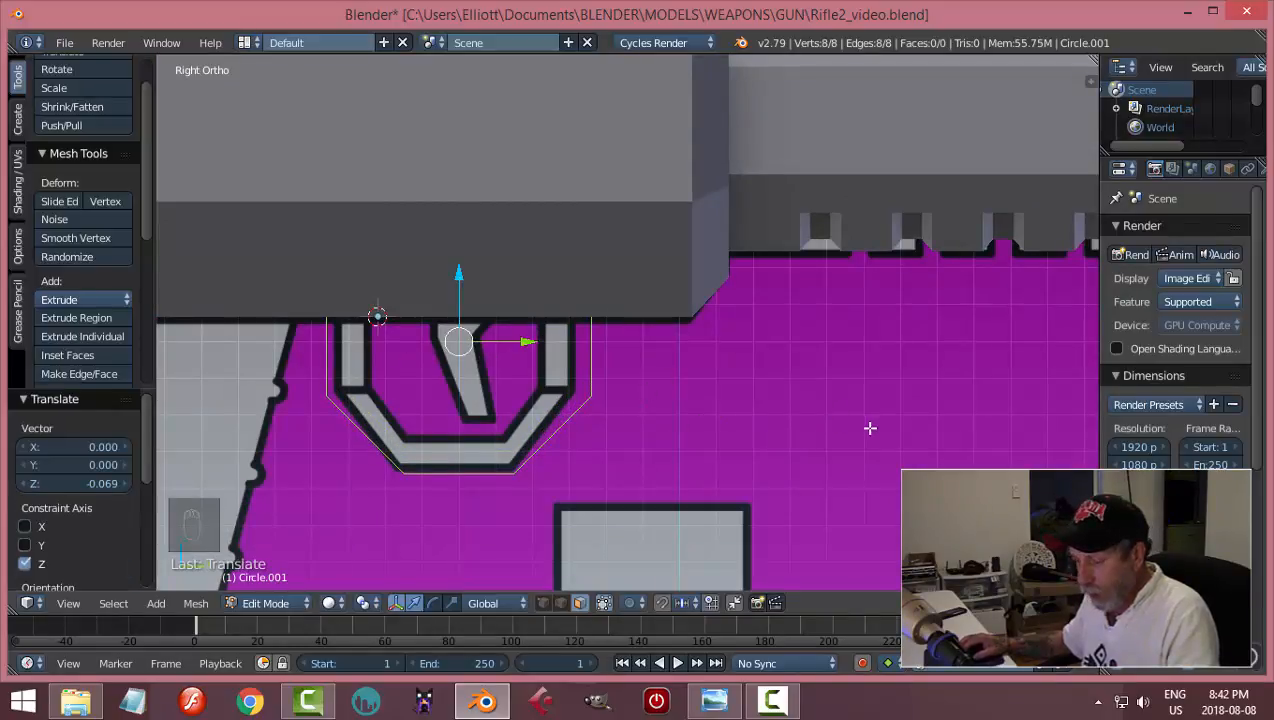
- Scale the circle by about 0.894 along Y, then nudge it along Y and 0.008 along Z to fit the guard's outline
key(s)
key(y)
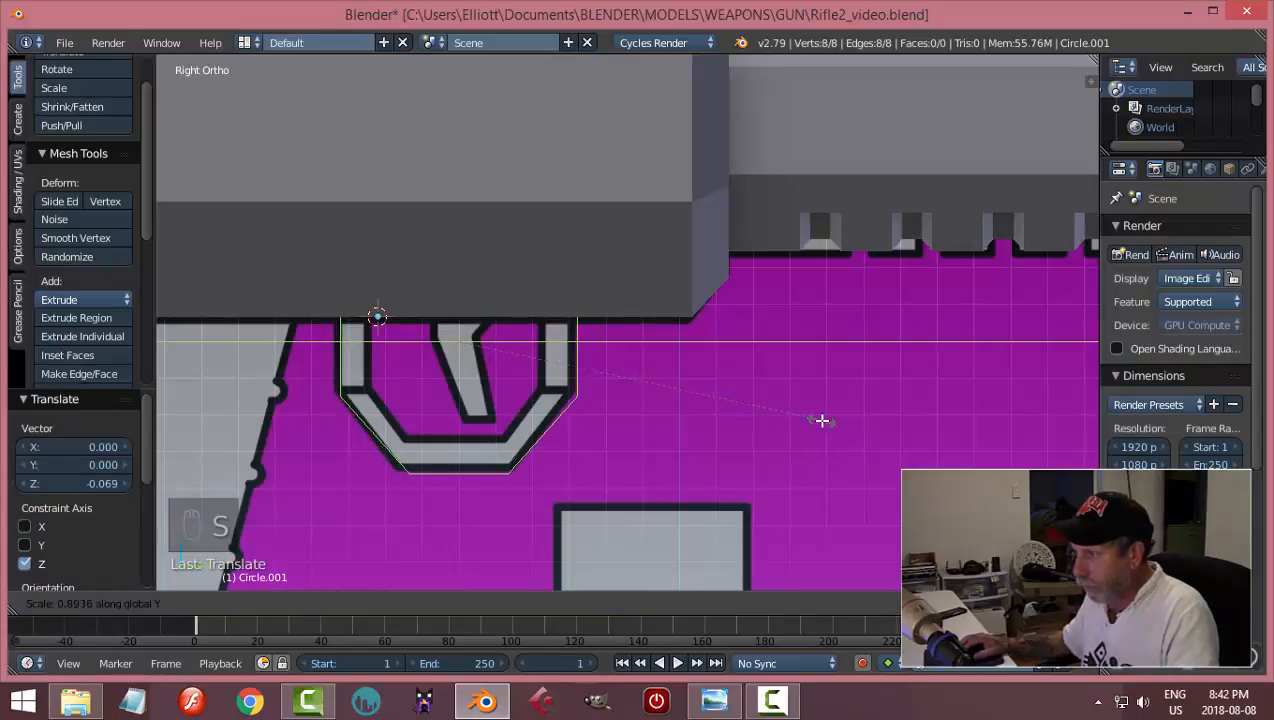
click(822, 420)
drag(529, 345, 527, 348)
drag(455, 292, 455, 284)
middle_drag(745, 373, 565, 355)
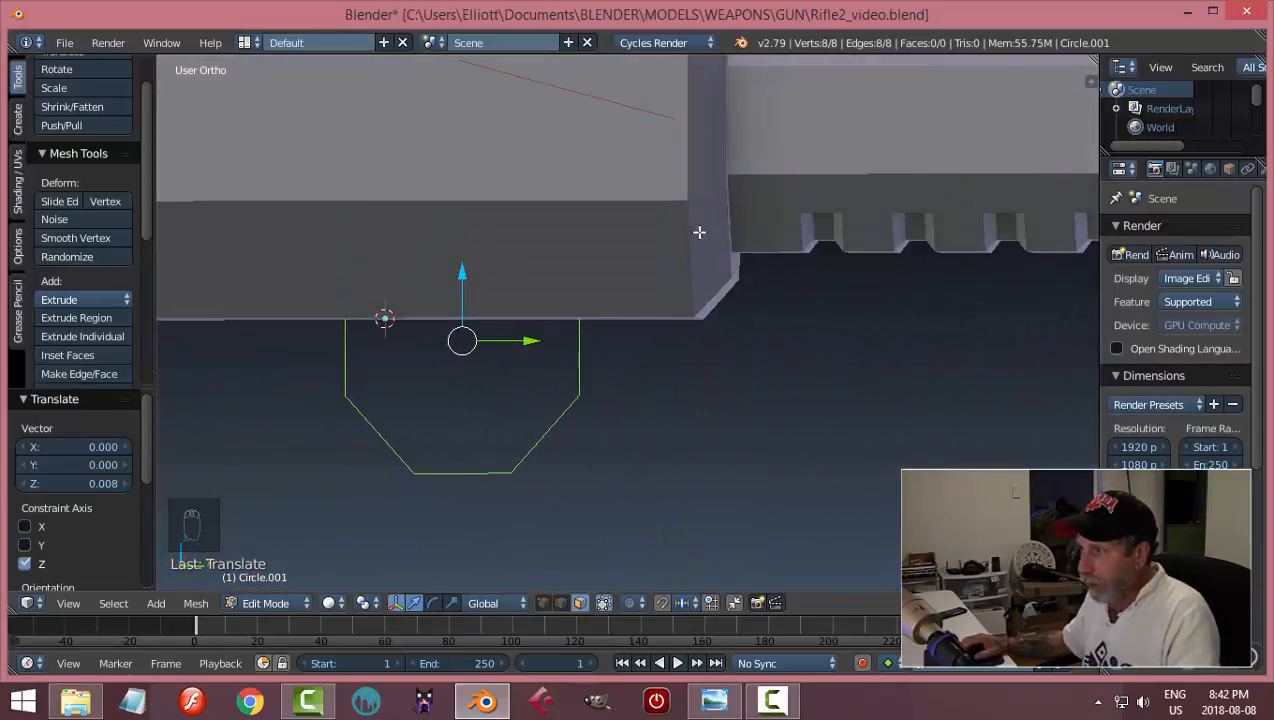
- In vertex select mode, extrude the half-octagon trigger guard outline and scale the new vertices inward to 0.715
middle_drag(769, 352, 792, 422)
key(ctrl+Tab)
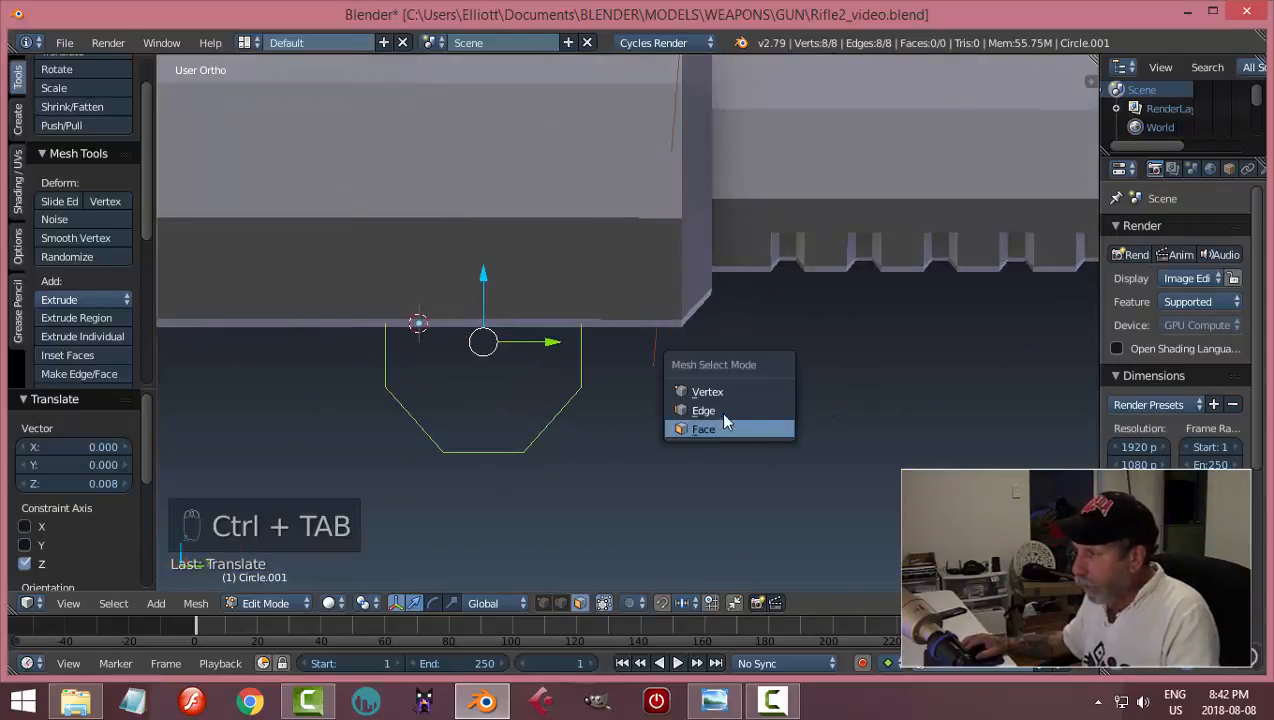
click(712, 390)
middle_drag(706, 447, 782, 464)
key(e)
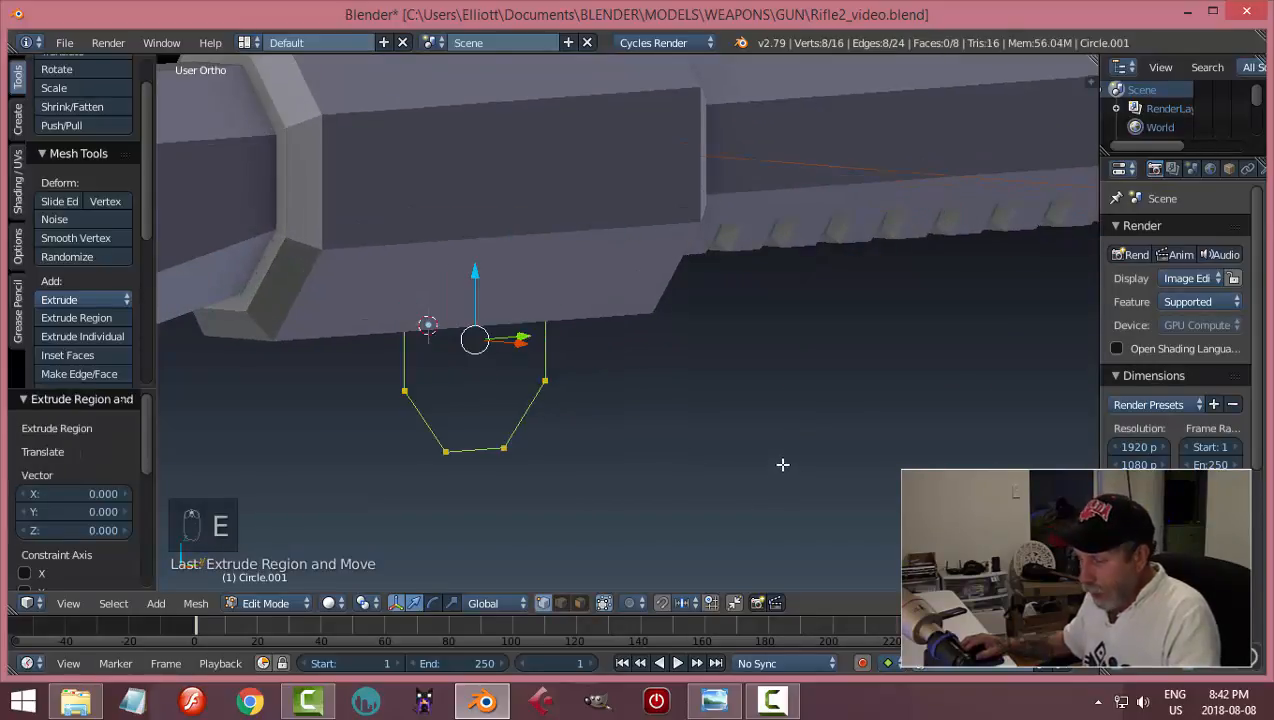
key(s)
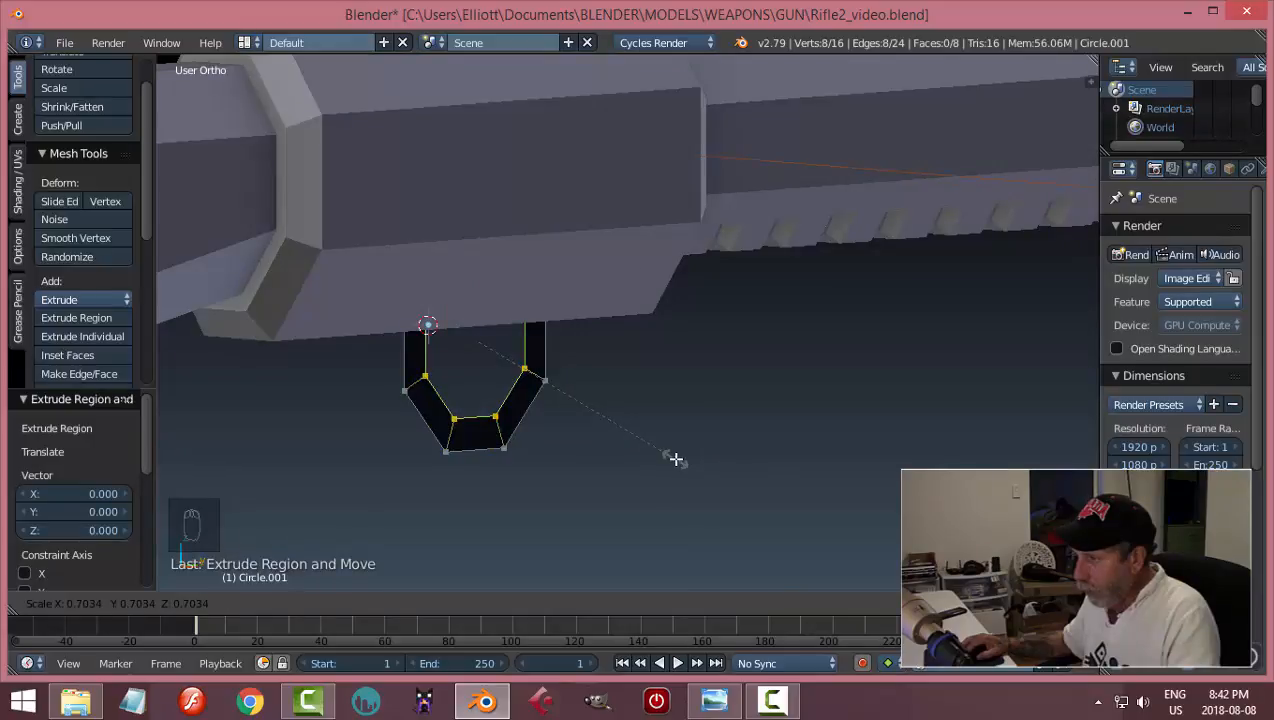
click(678, 462)
- Scale the guard's inner vertices by 1.04 to match the reference image in the side view
key(KP_3)
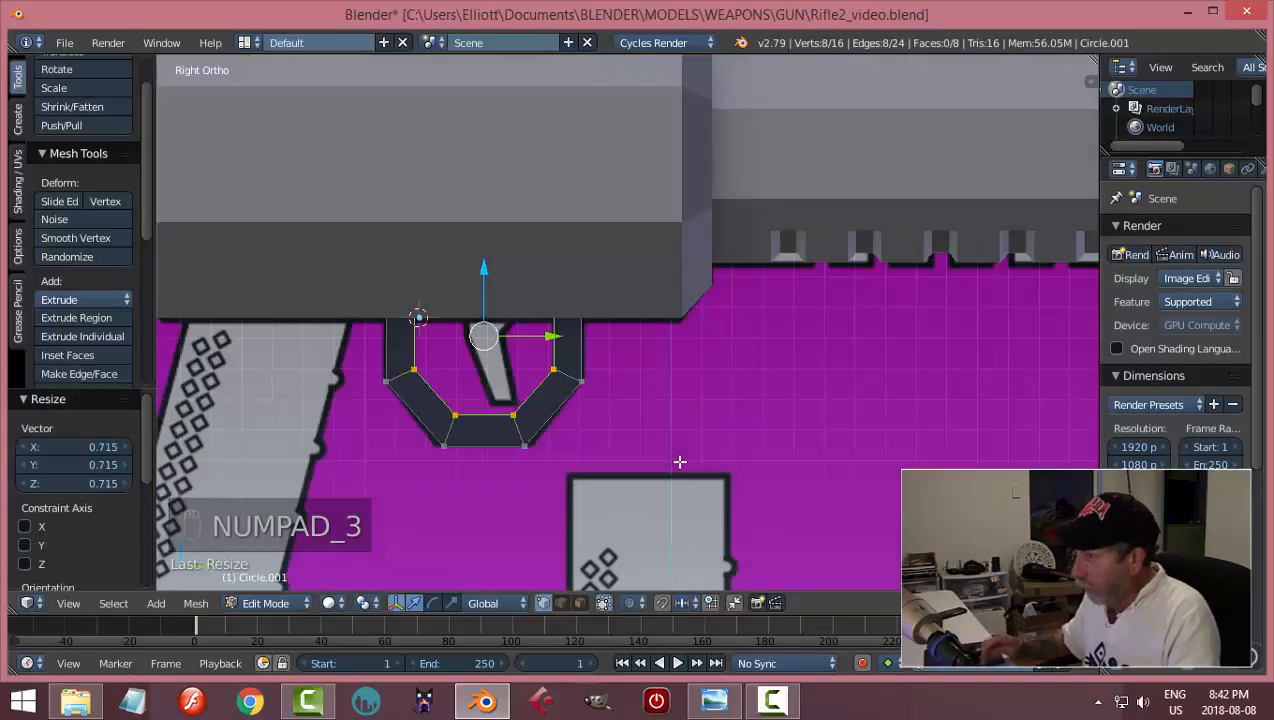
key(s)
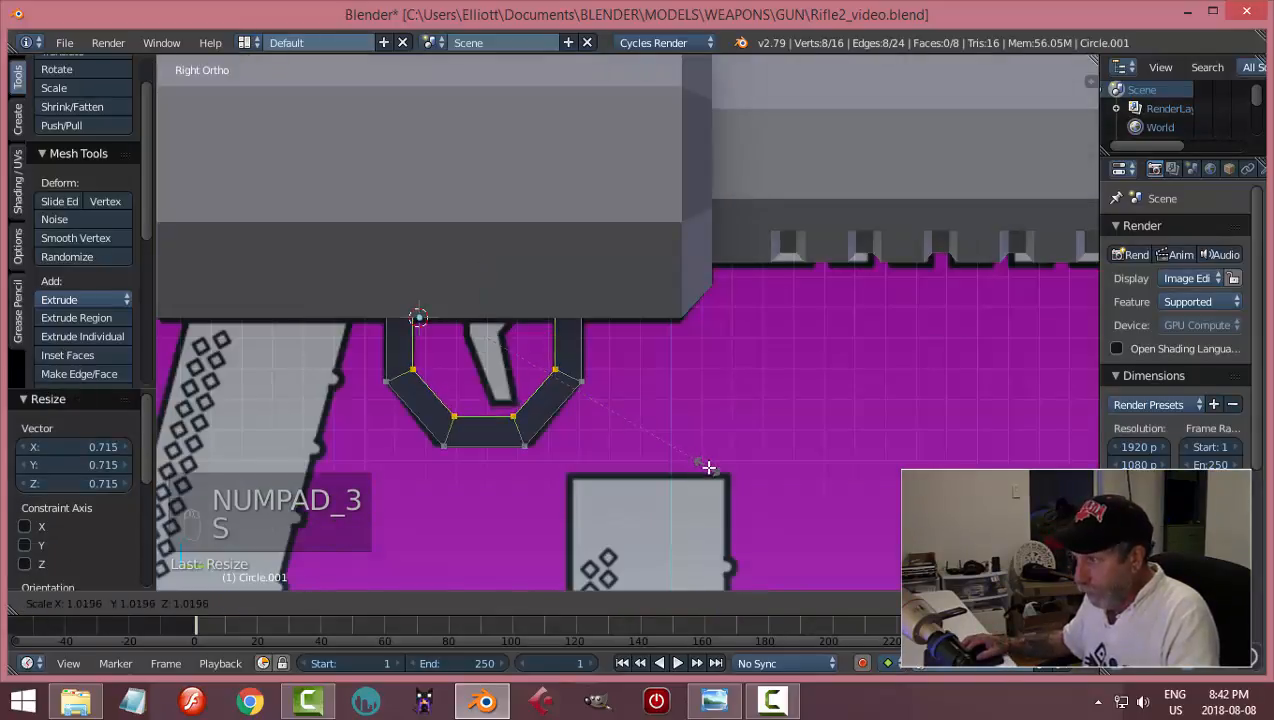
click(710, 470)
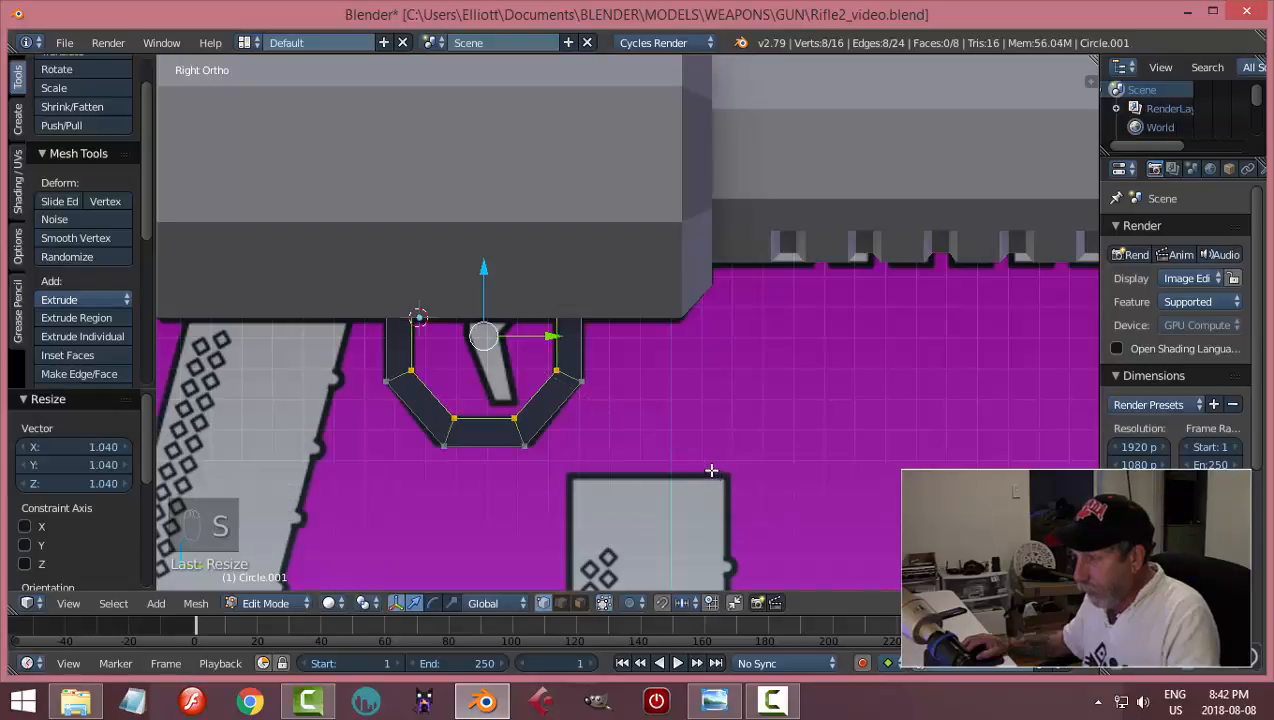
- Select the whole trigger guard profile and extrude it 0.070 along X to give it thickness
middle_drag(714, 469, 618, 503)
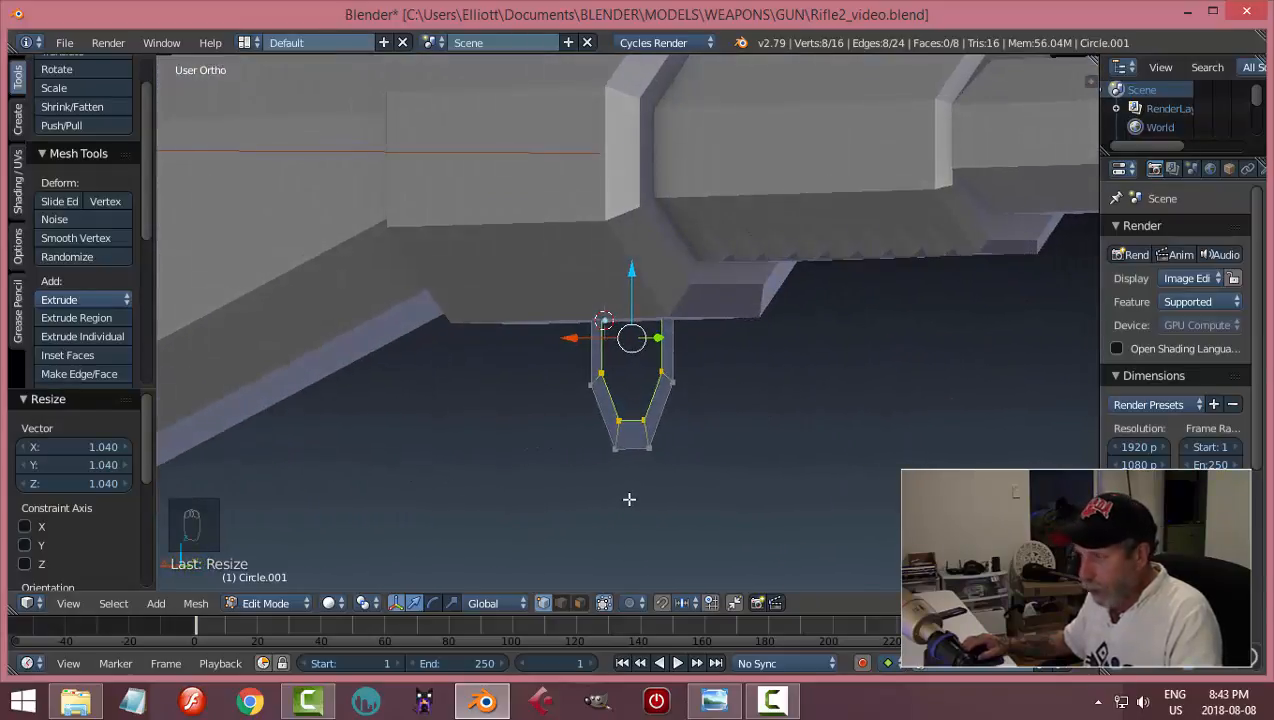
key(a)
key(a)
key(a)
key(KP_3)
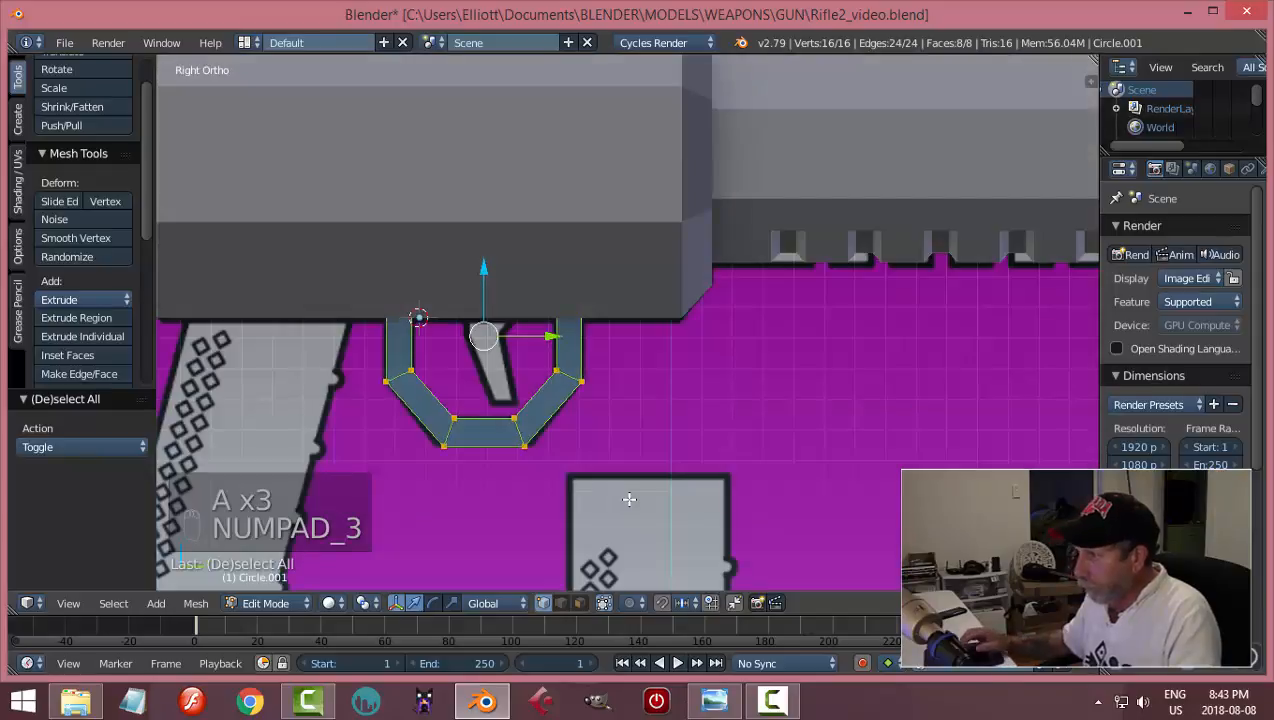
key(KP_1)
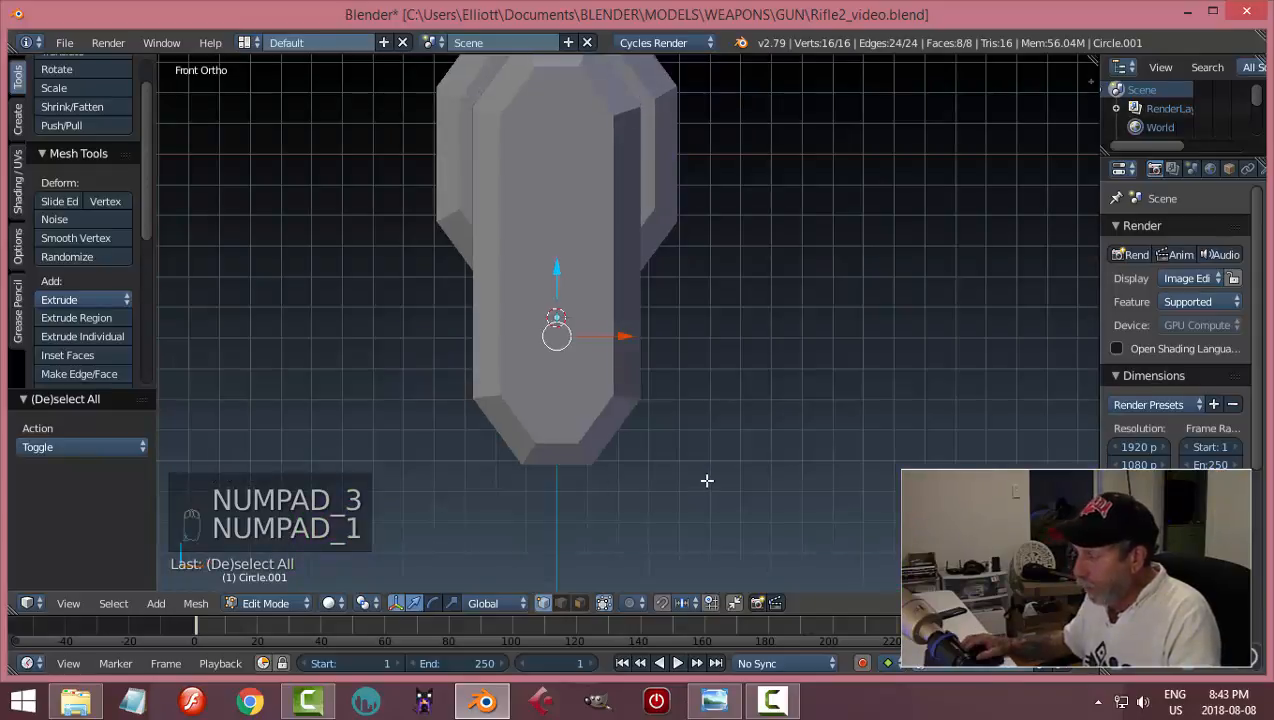
middle_drag(642, 481, 507, 409)
middle_drag(612, 450, 620, 438)
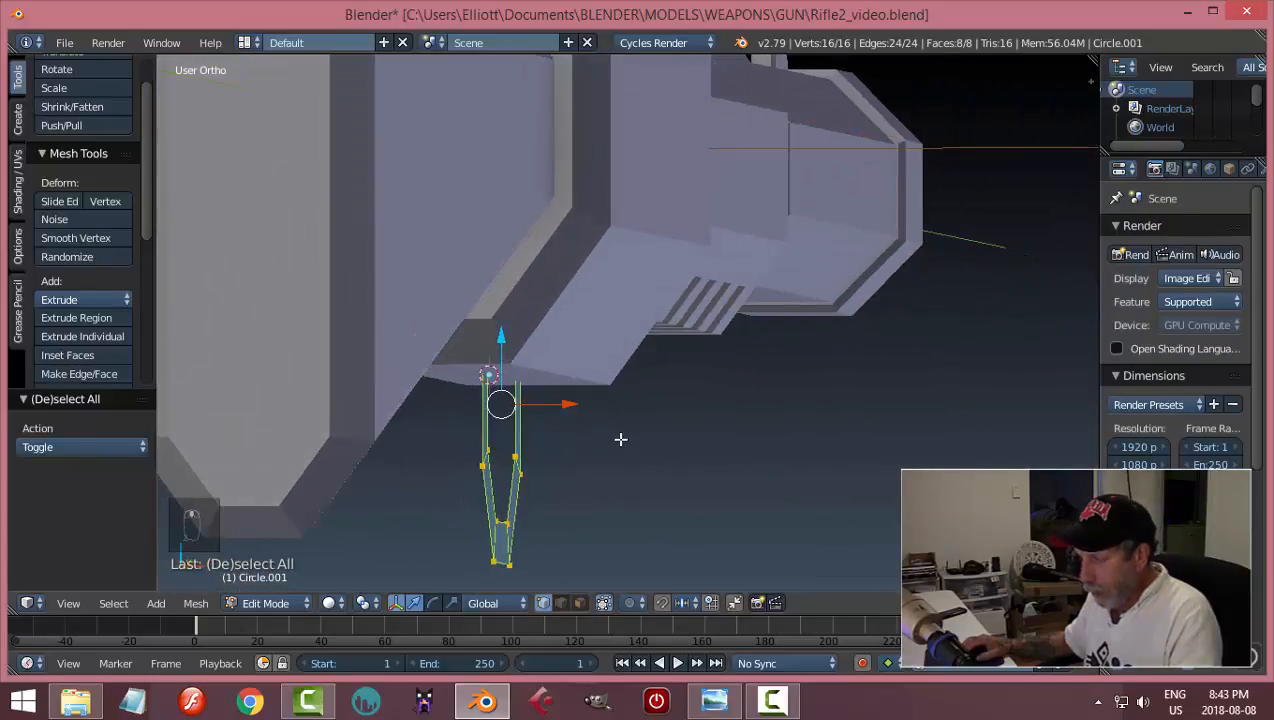
key(e)
right_click(575, 425)
drag(569, 405, 603, 436)
middle_drag(603, 436, 727, 512)
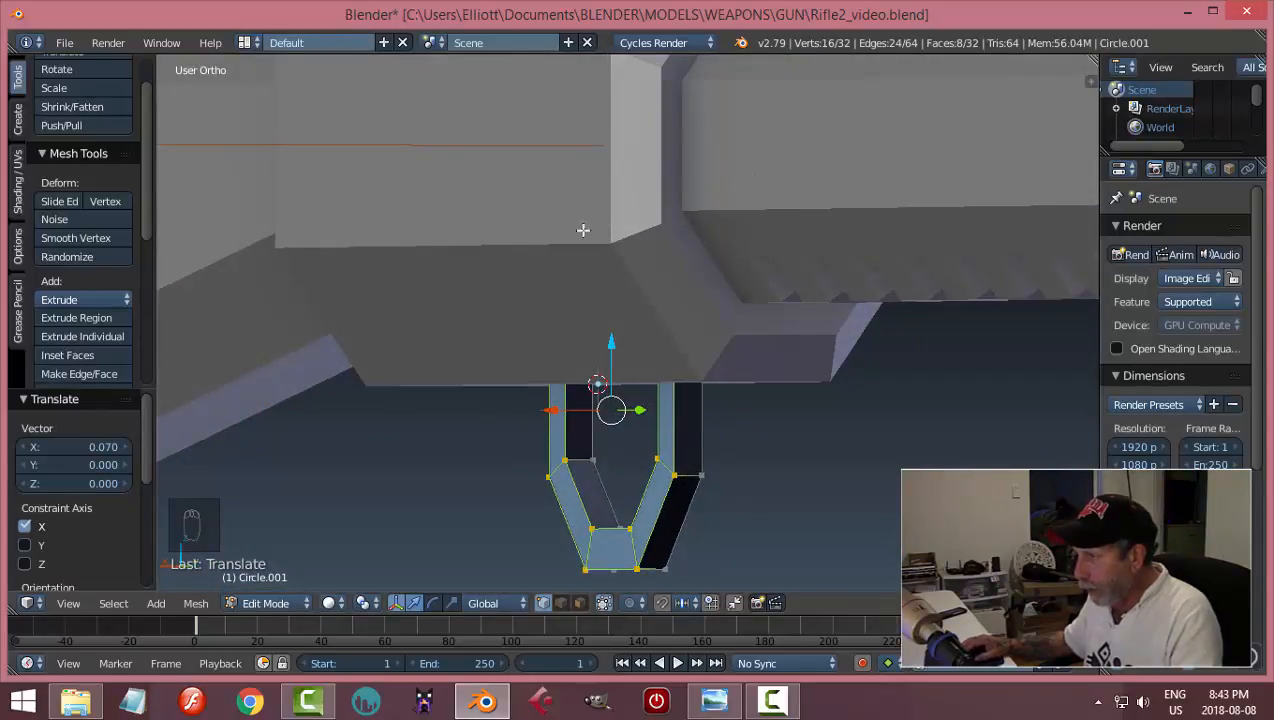
- Select the entire guard mesh, recalculate its normals to the outside and deselect everything
middle_drag(760, 407, 803, 447)
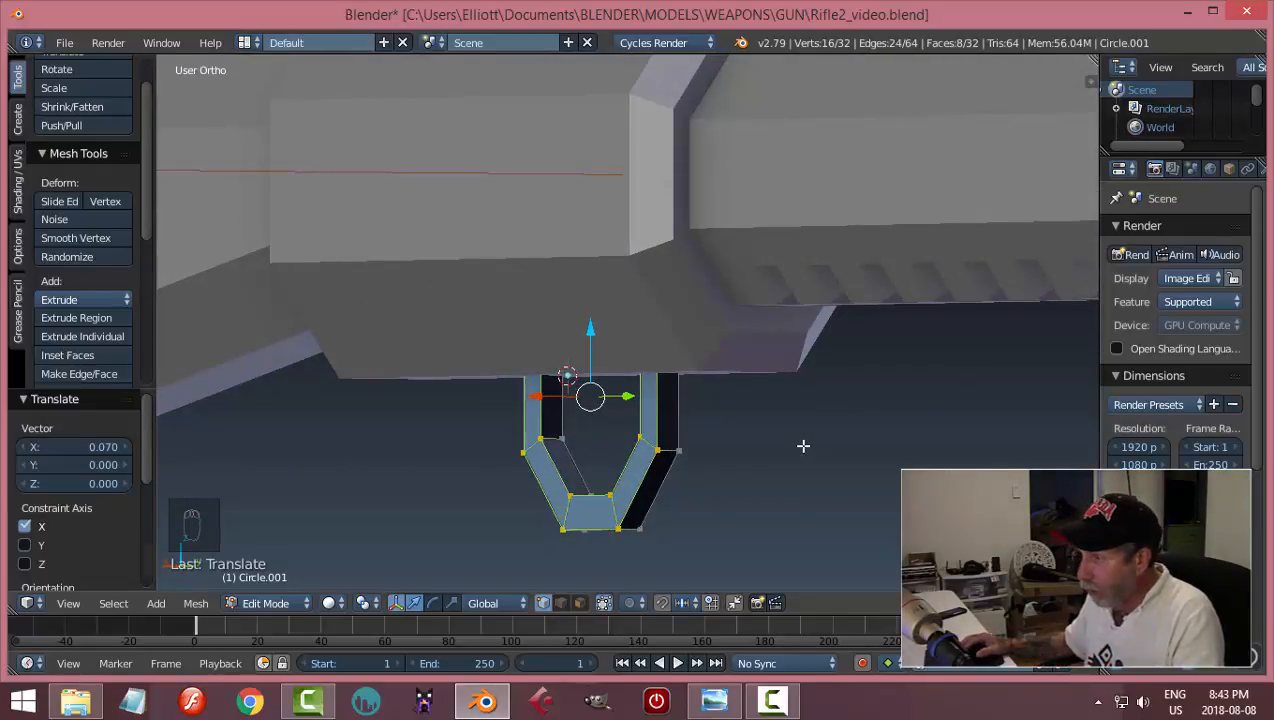
key(a)
key(a)
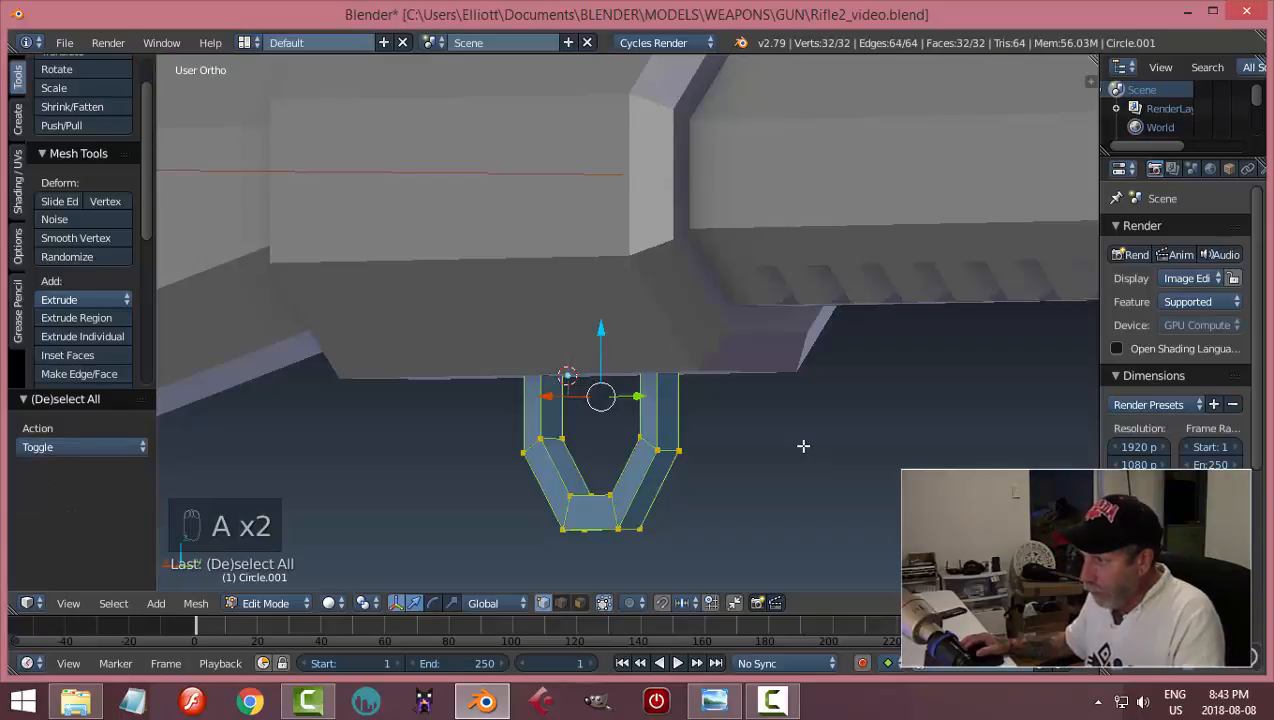
key(a)
key(a)
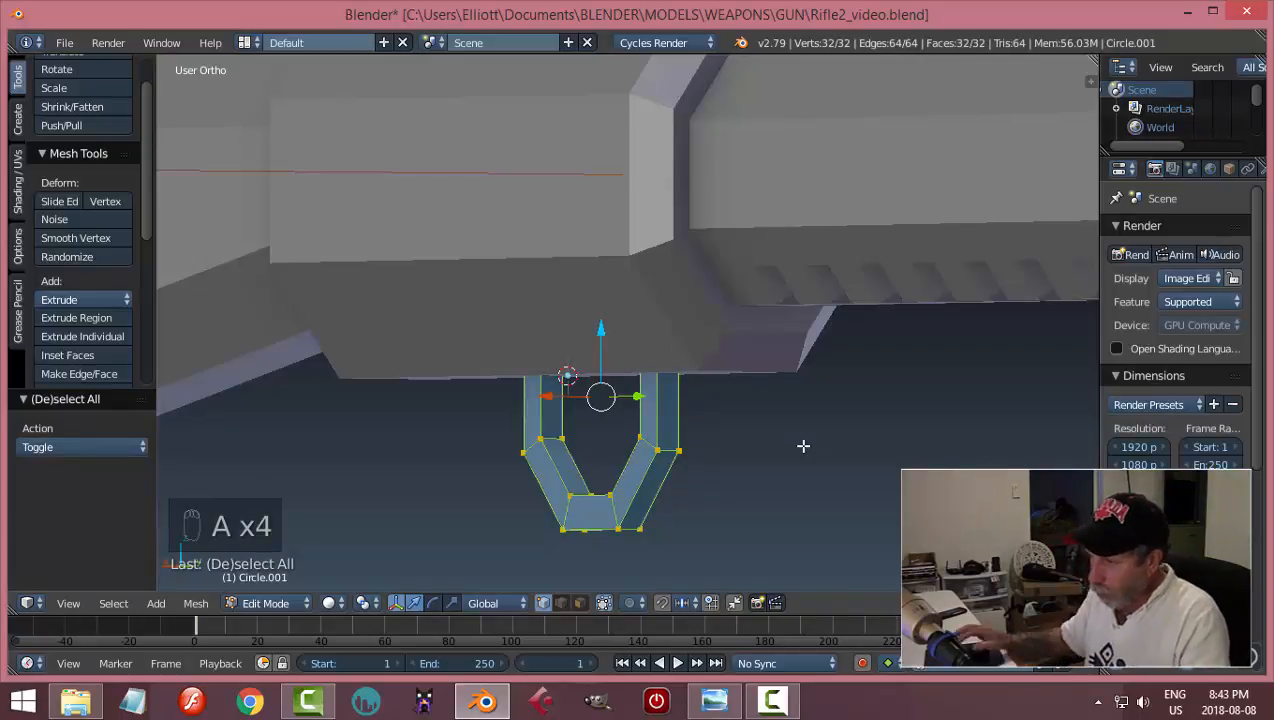
click(195, 603)
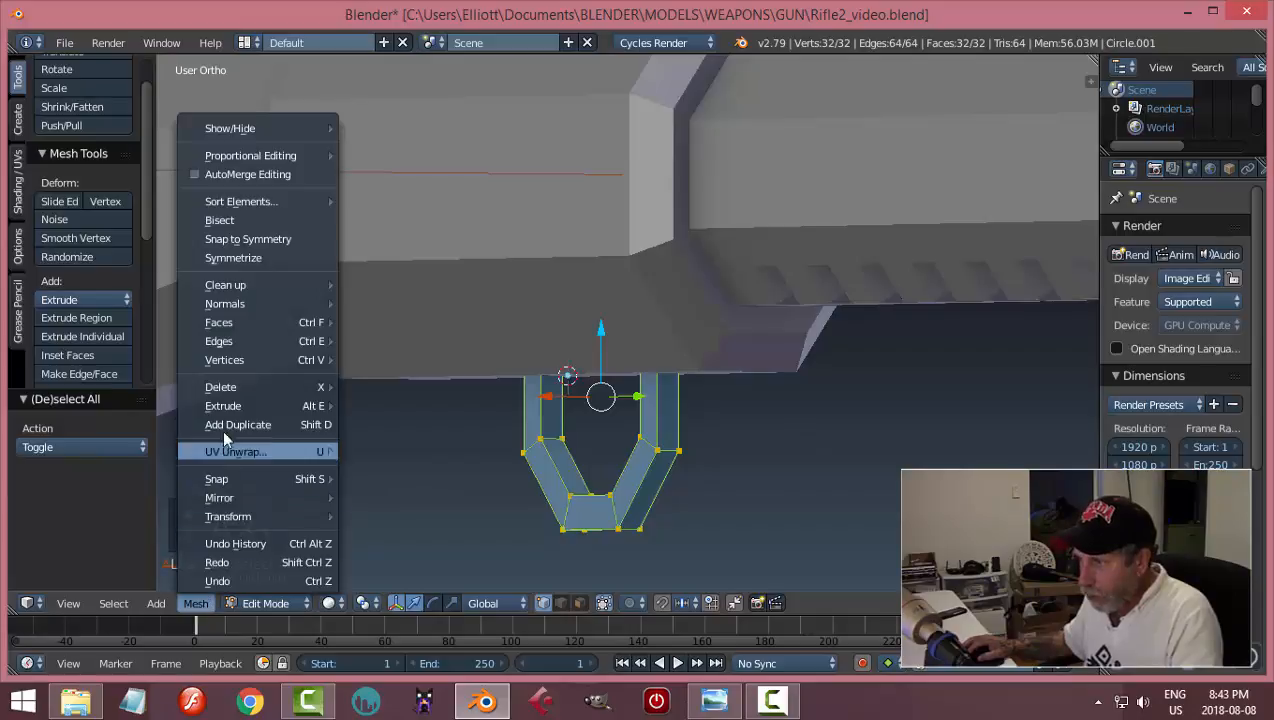
mouse_move(228, 304)
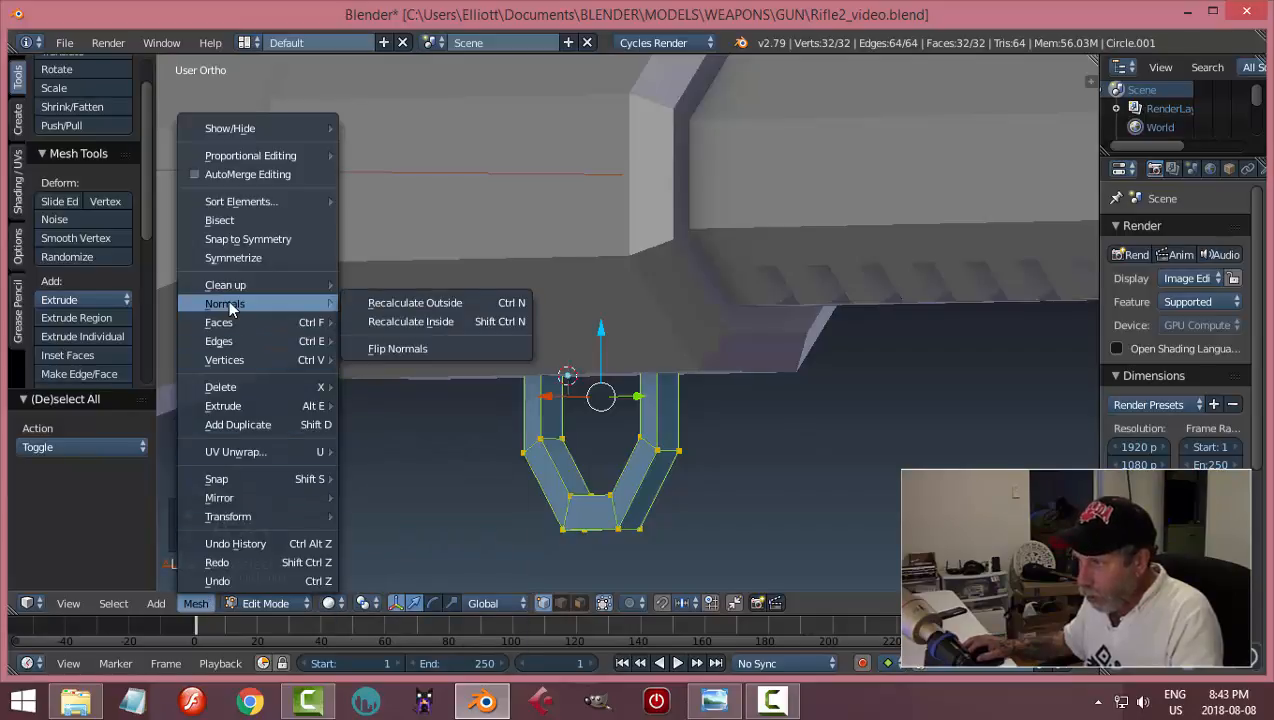
click(404, 304)
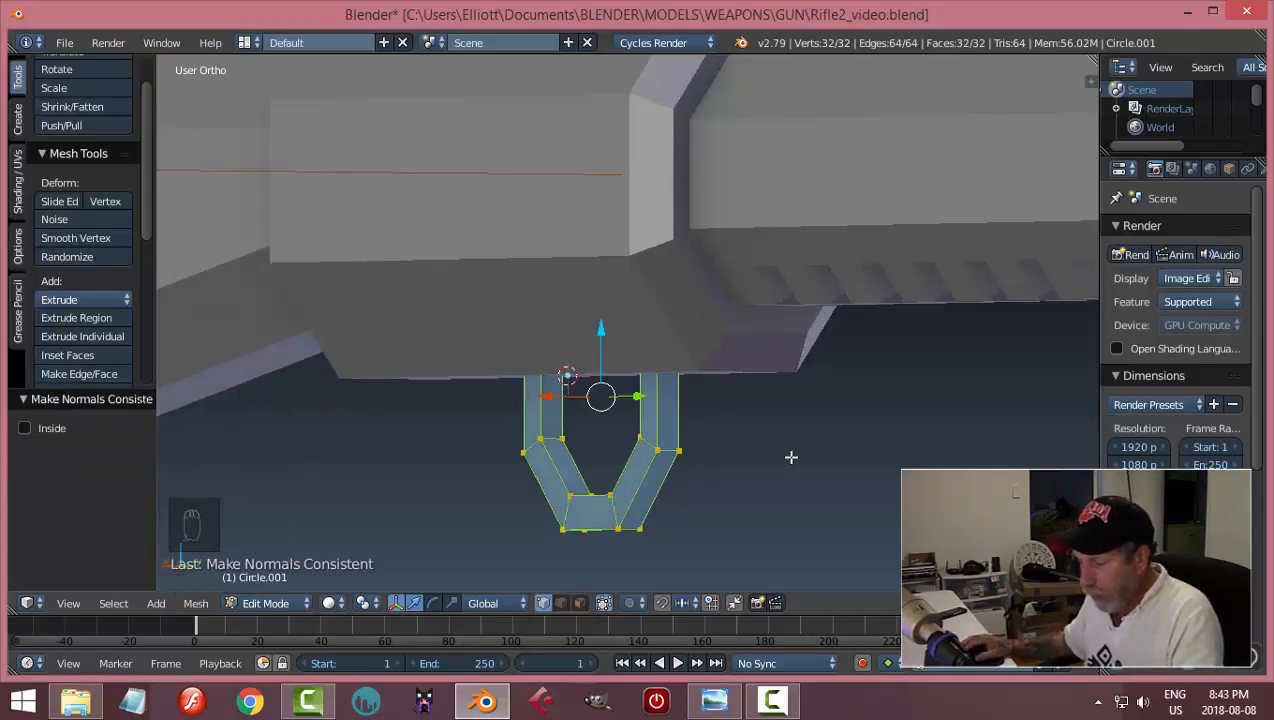
key(a)
- Select the whole guard mesh and move it -0.036 along X to centre it under the rifle body
middle_drag(791, 457, 672, 400)
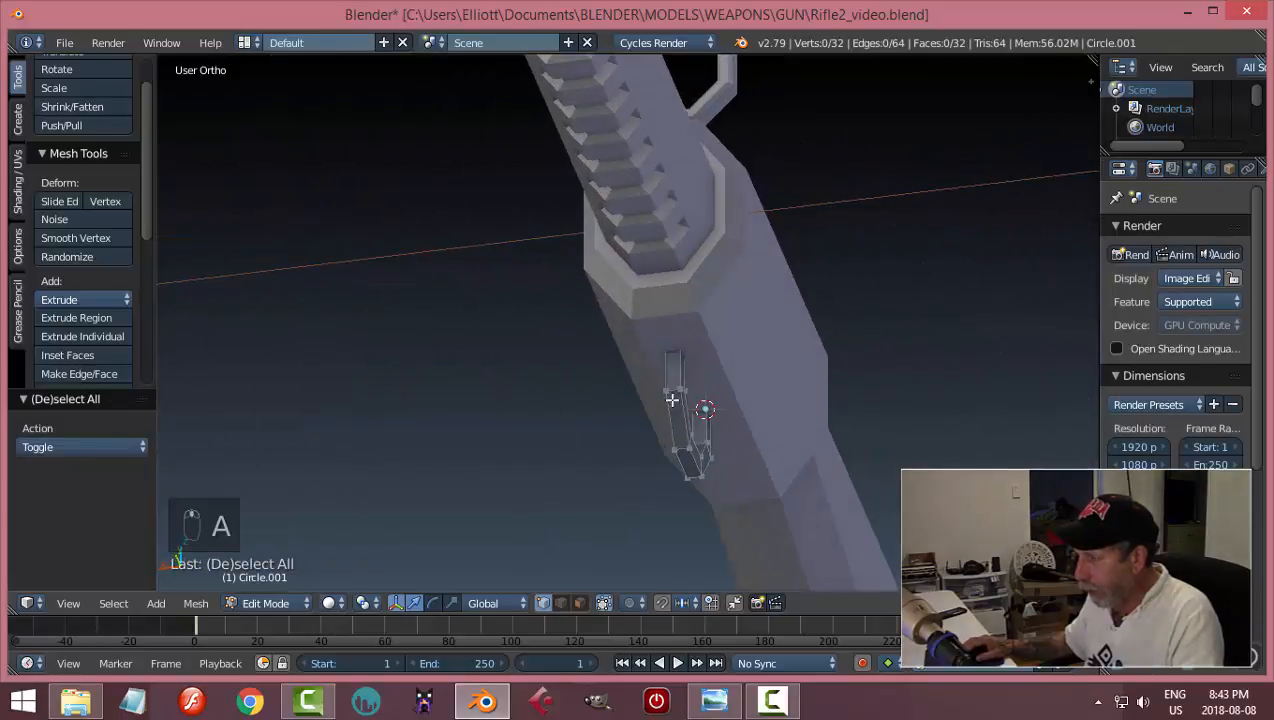
key(a)
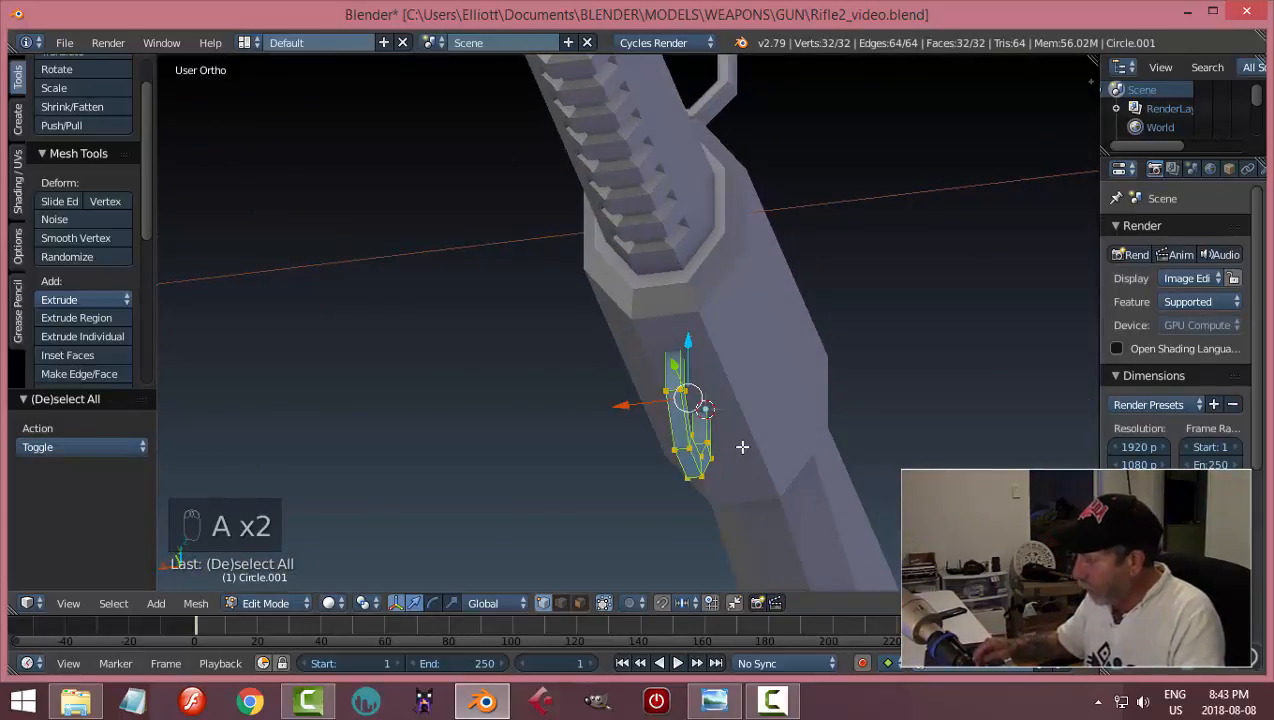
key(KP_7)
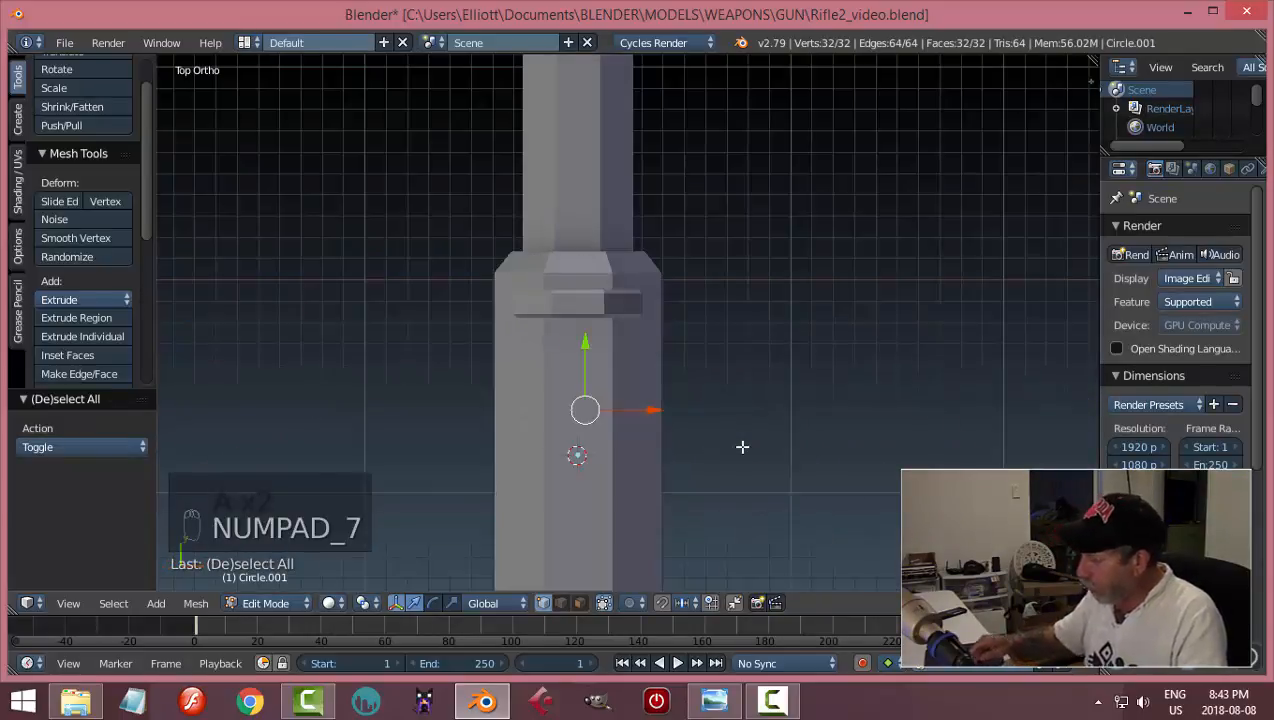
key(ctrl+KP_7)
scroll(755, 465, up, 3)
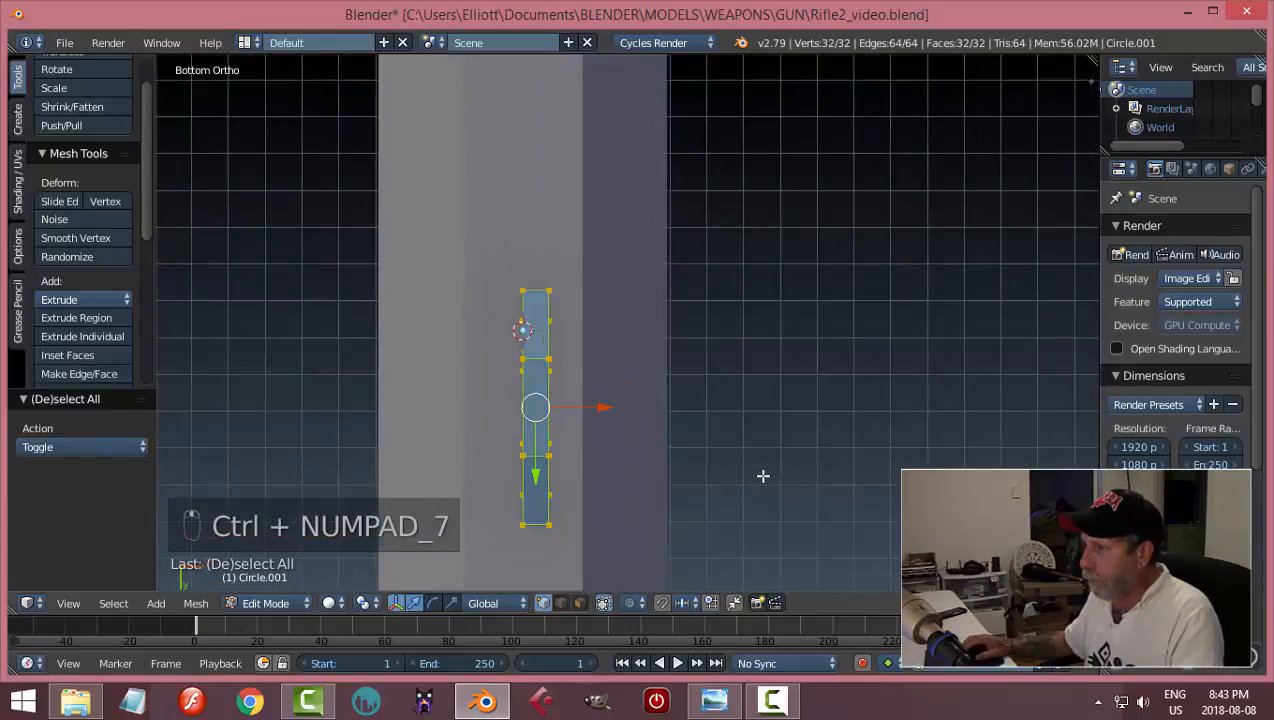
drag(601, 410, 590, 407)
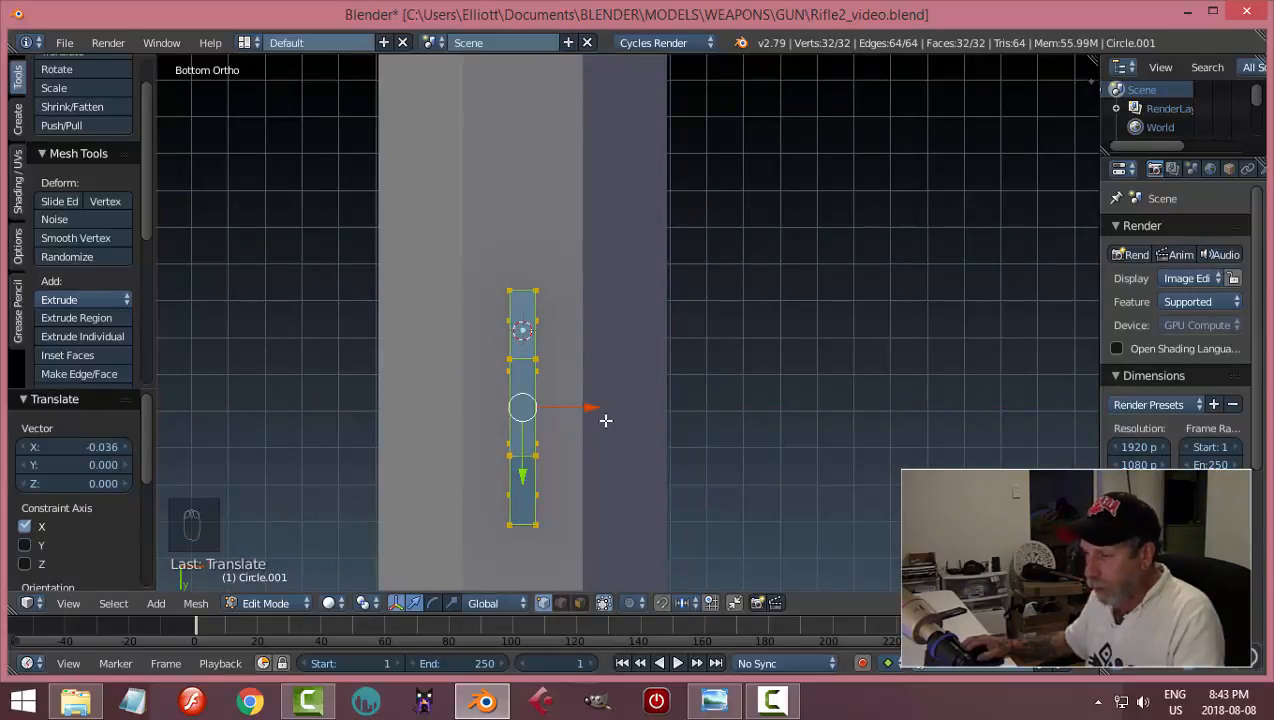
- Leave mesh editing and set the trigger guard's origin to its geometry
key(Tab)
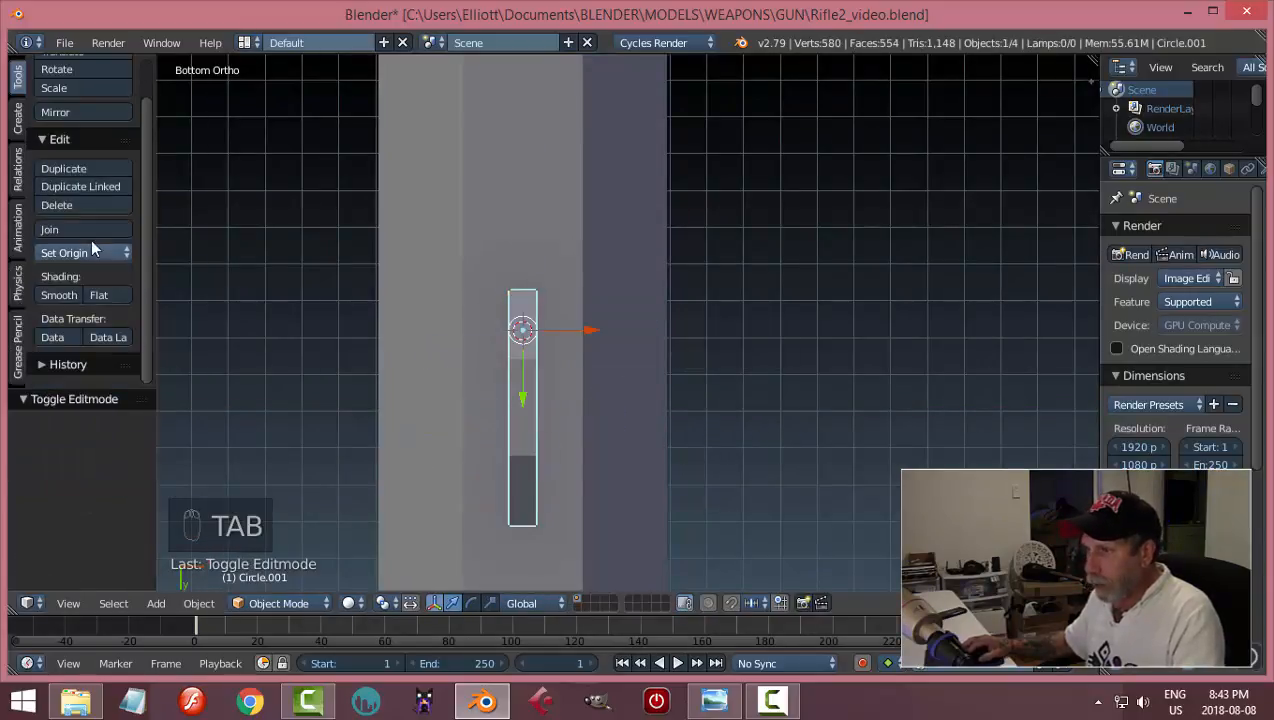
click(86, 253)
click(97, 289)
- Bevel the guard's four long inner and outer edge loops with an offset of about 0.014 and one segment, then return to Object Mode
middle_drag(612, 355, 648, 514)
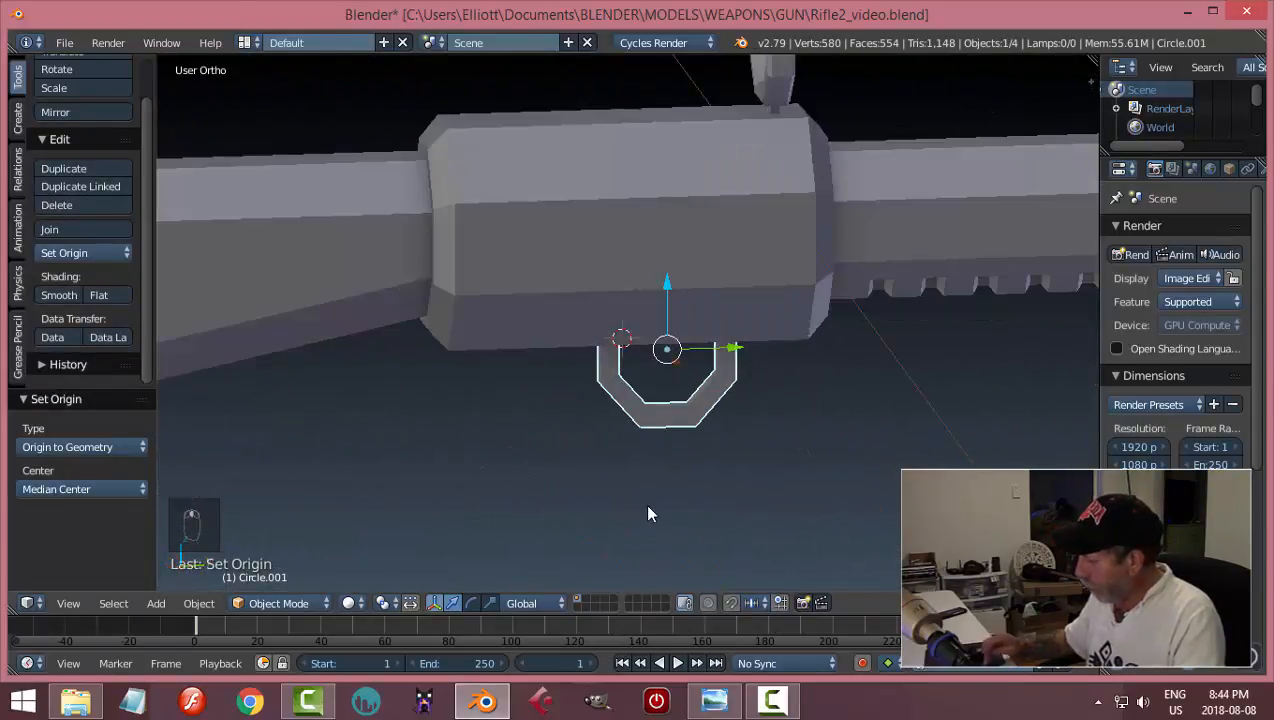
key(KP_3)
scroll(648, 514, up, 5)
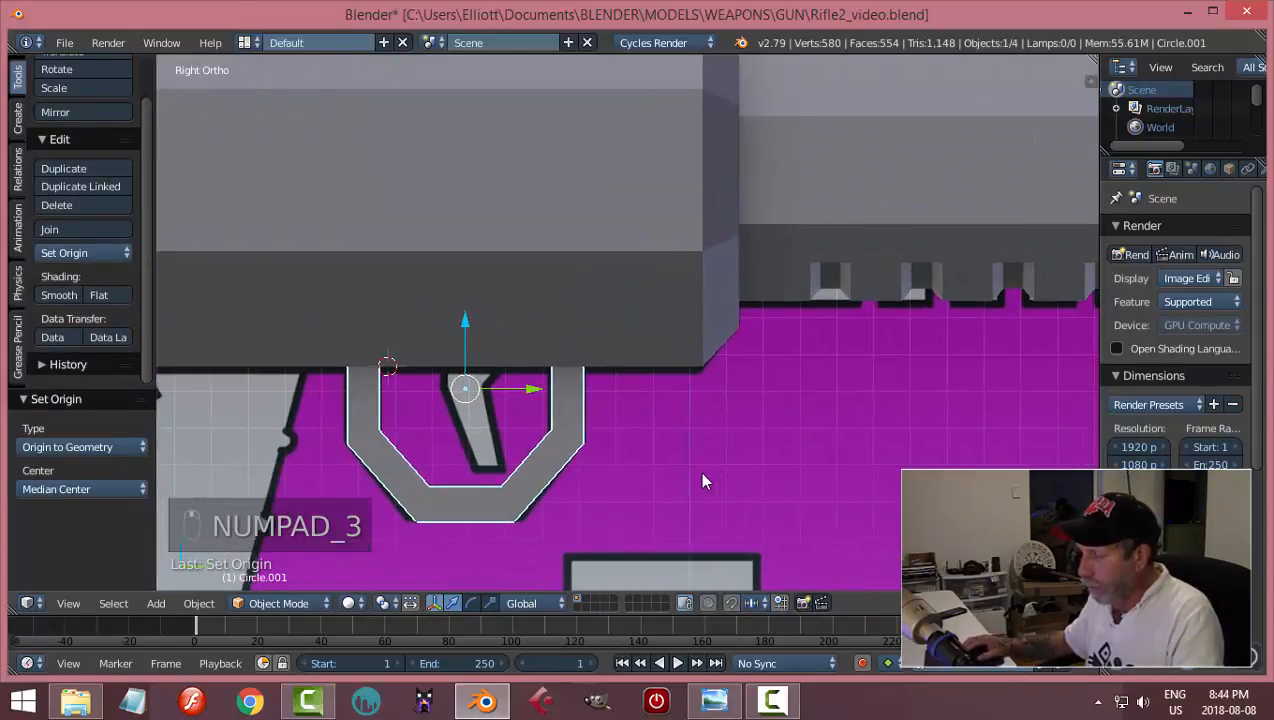
middle_drag(703, 482, 674, 472)
key(Tab)
key(a)
key(a)
key(ctrl+Tab)
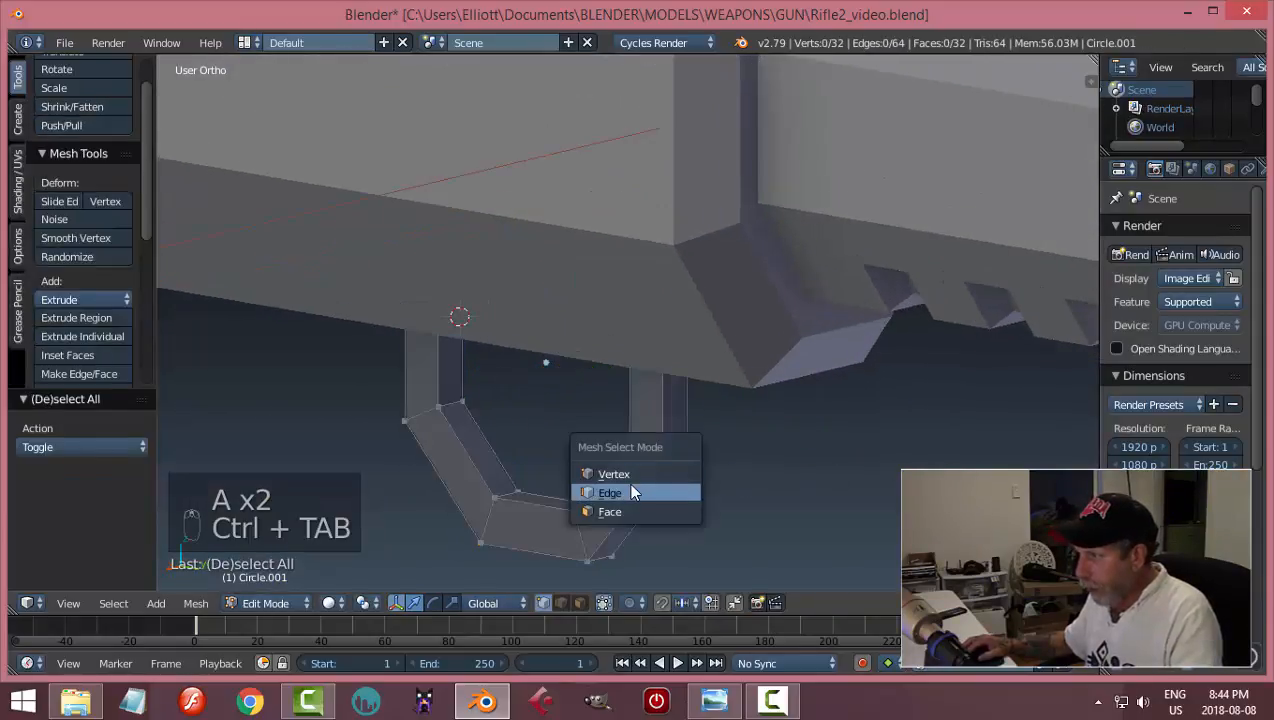
click(632, 492)
alt+right_click(632, 392)
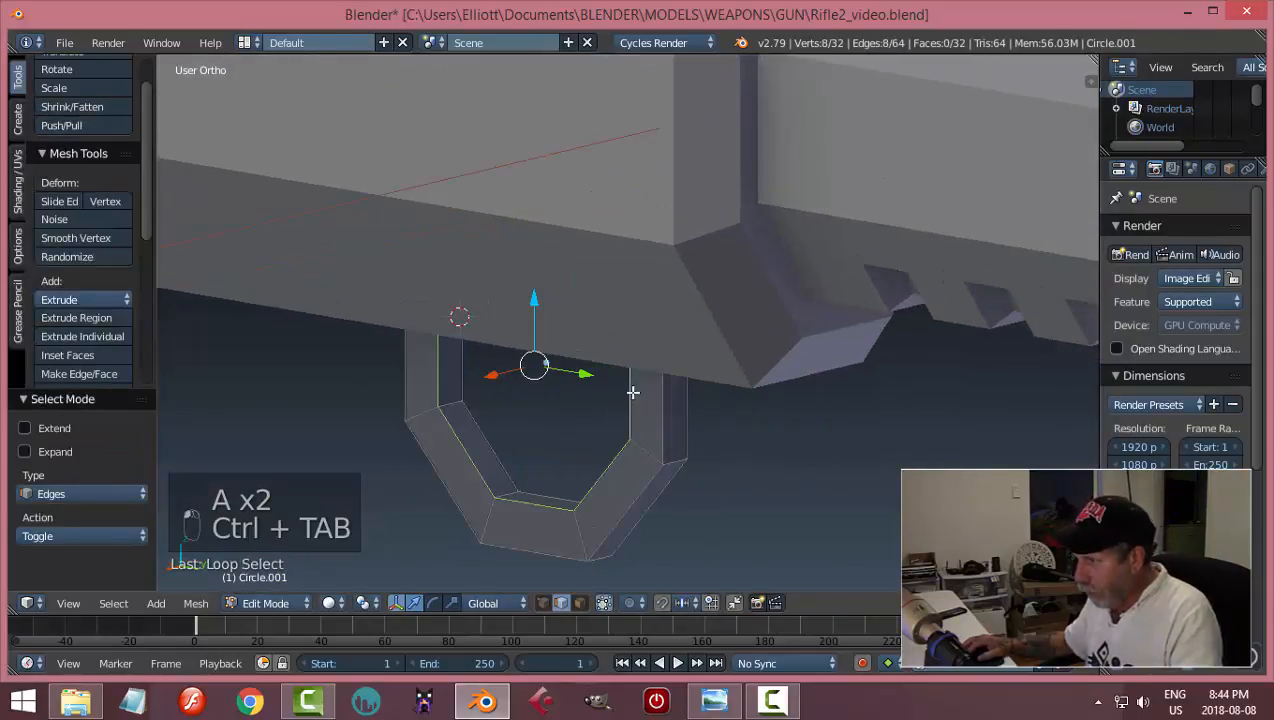
alt+shift+right_click(623, 516)
middle_drag(797, 495, 606, 503)
alt+shift+right_click(792, 467)
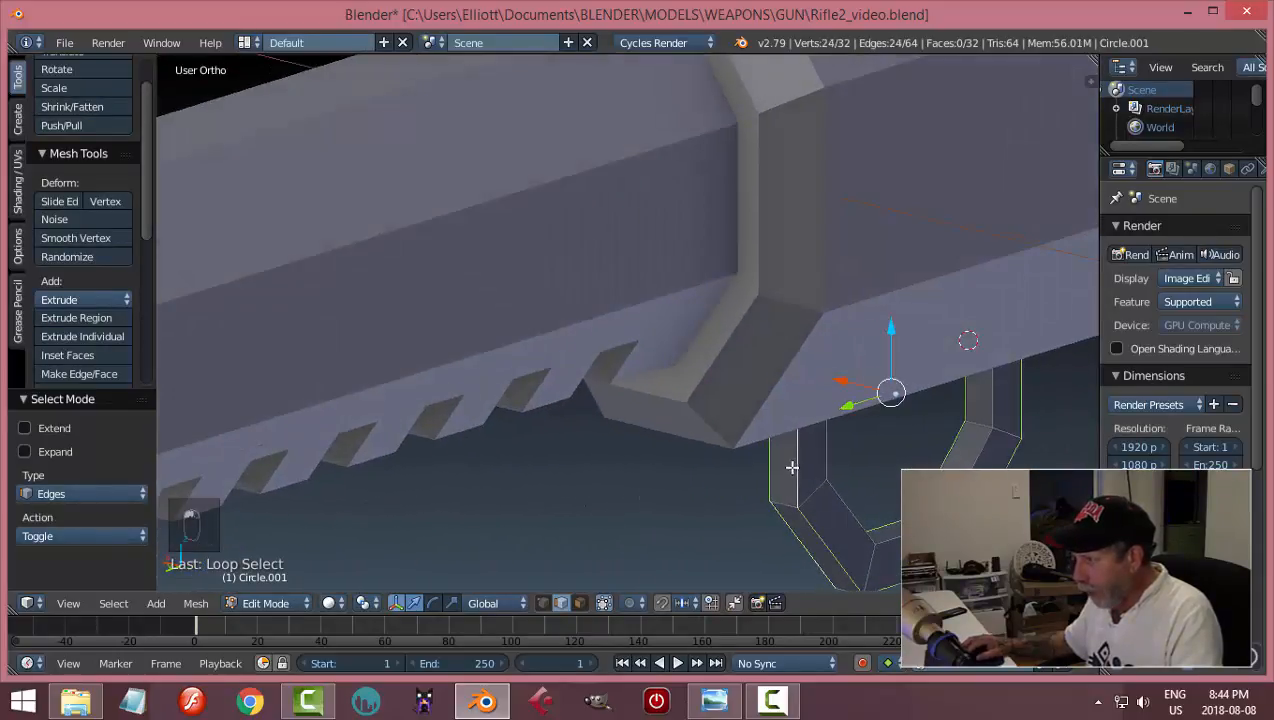
alt+shift+right_click(820, 447)
shift+middle_drag(892, 509, 722, 380)
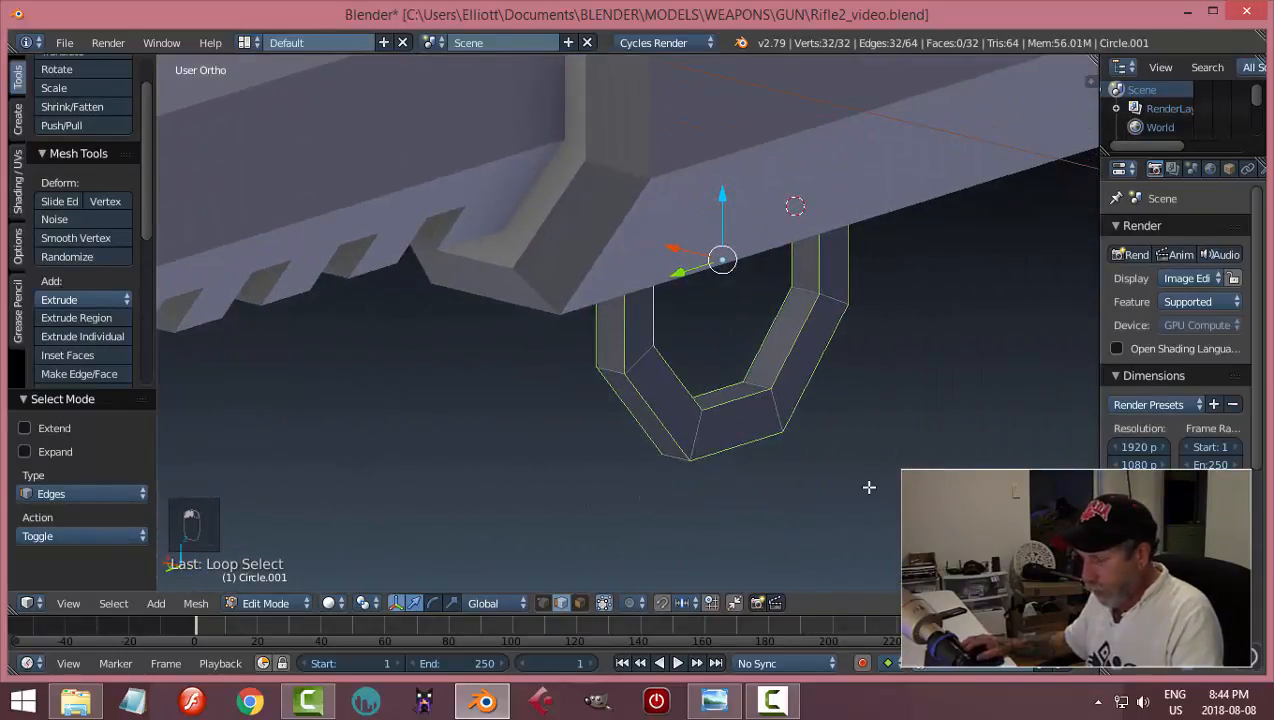
key(ctrl+b)
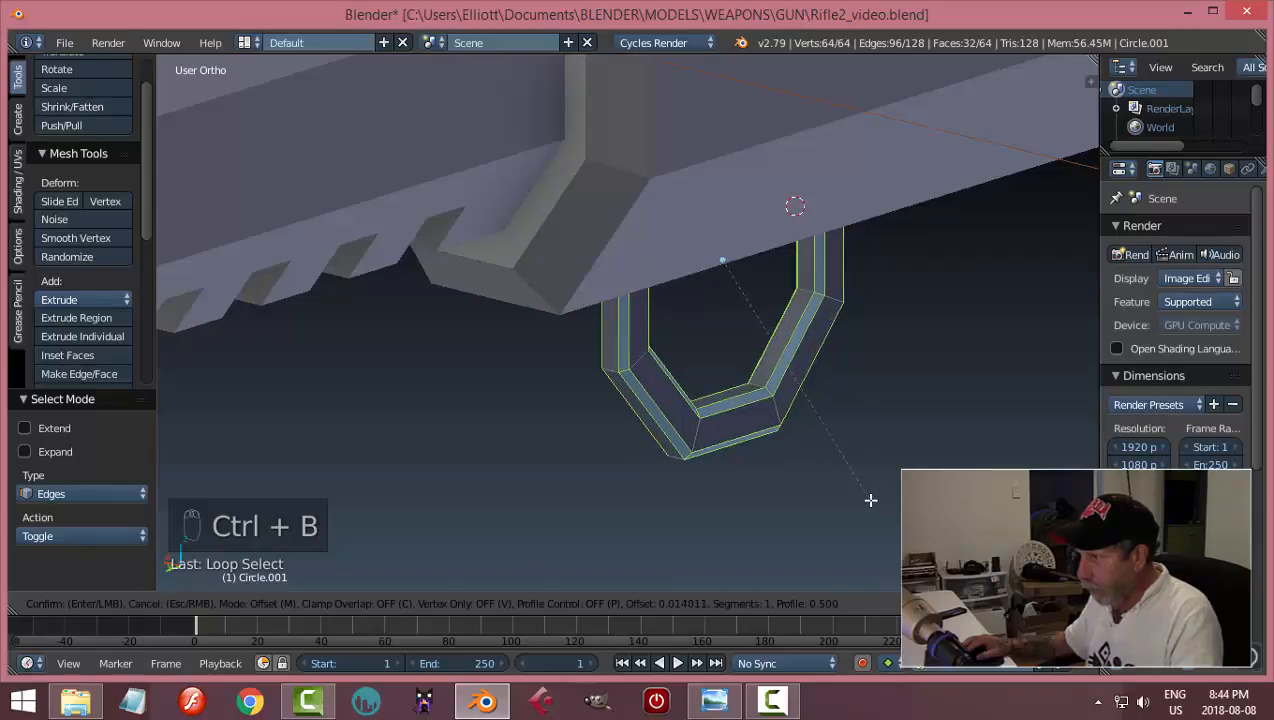
click(871, 500)
key(a)
key(Tab)
click(759, 511)
scroll(526, 415, down, 3)
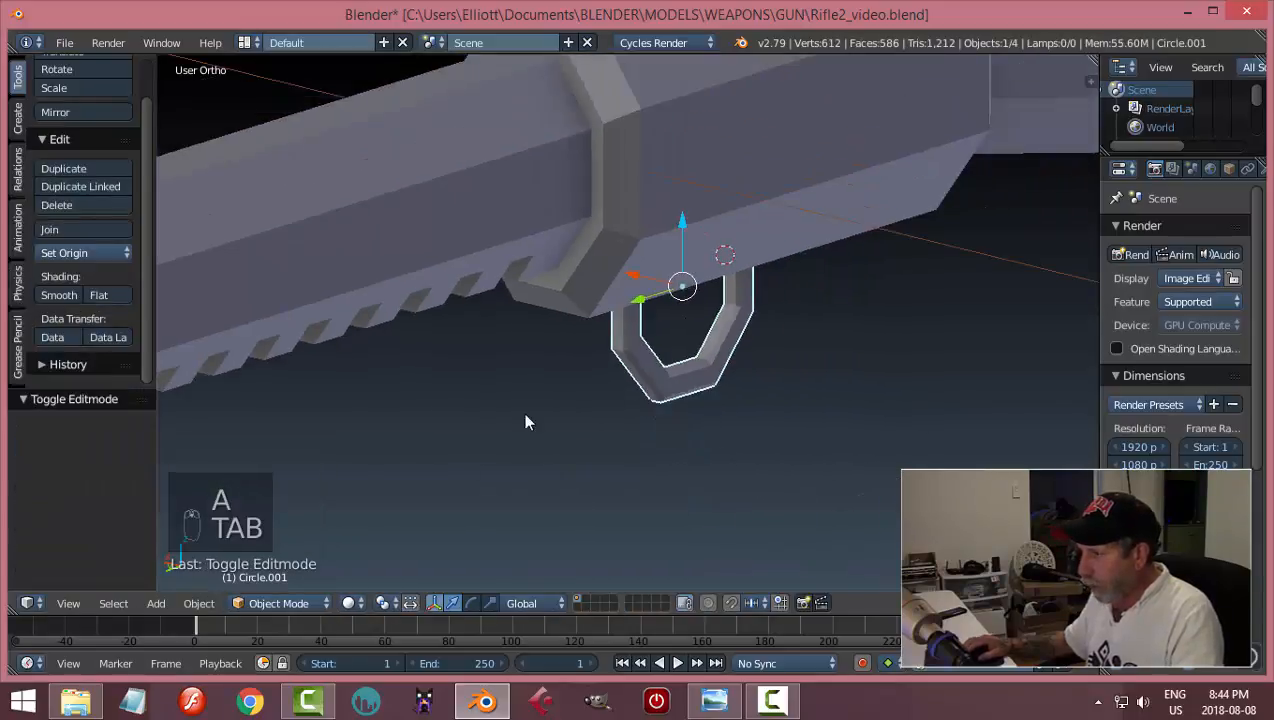
- In the side view, select the trigger guard and snap the 3D cursor to its origin
middle_drag(526, 422, 813, 432)
key(KP_3)
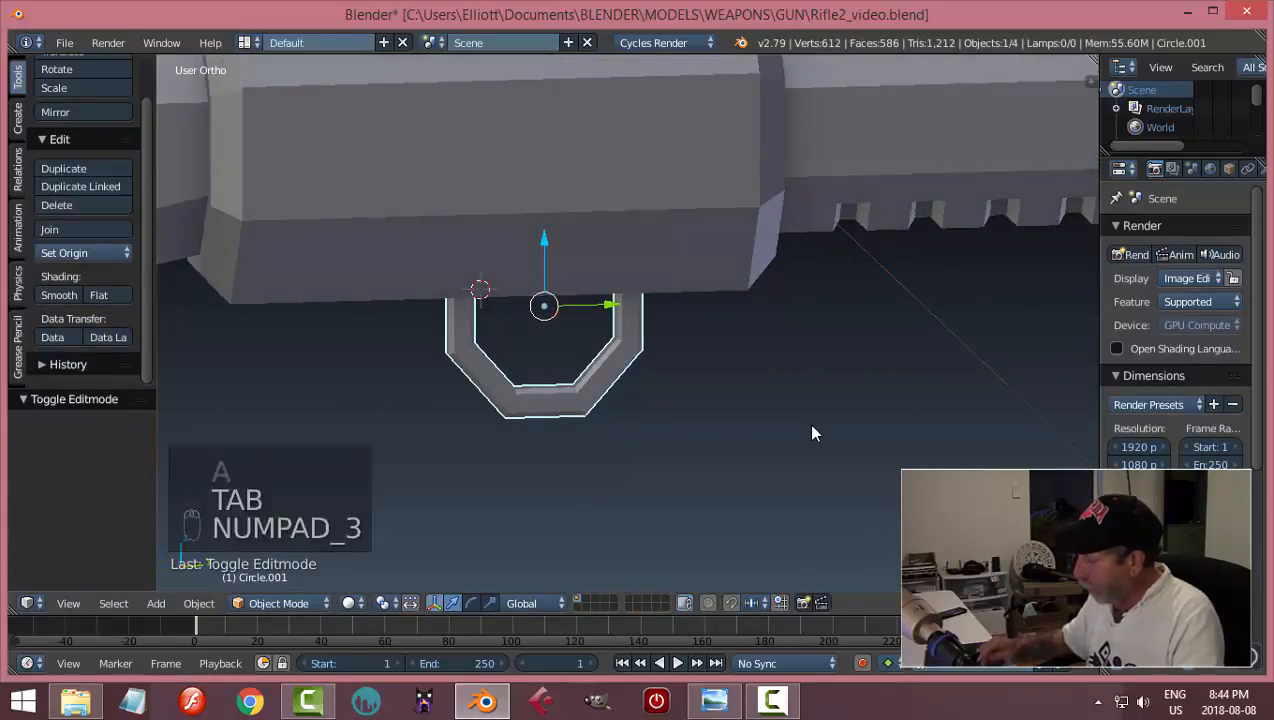
scroll(735, 428, up, 2)
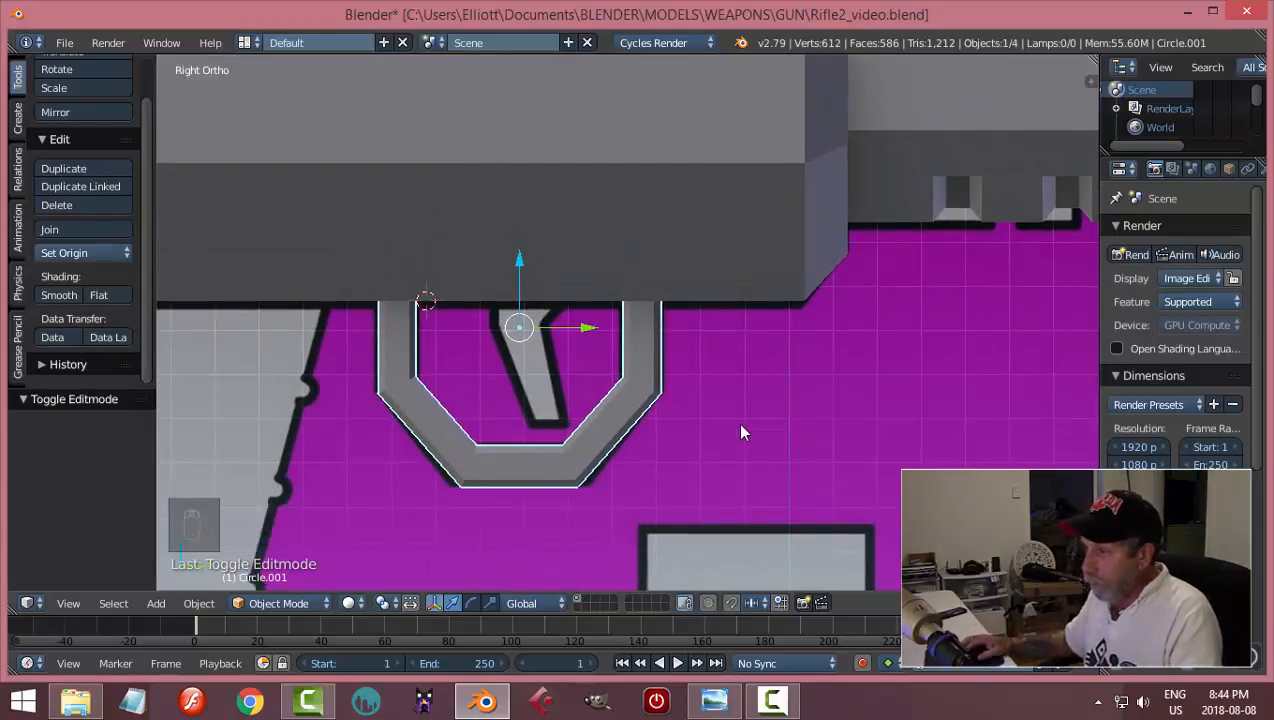
right_click(594, 422)
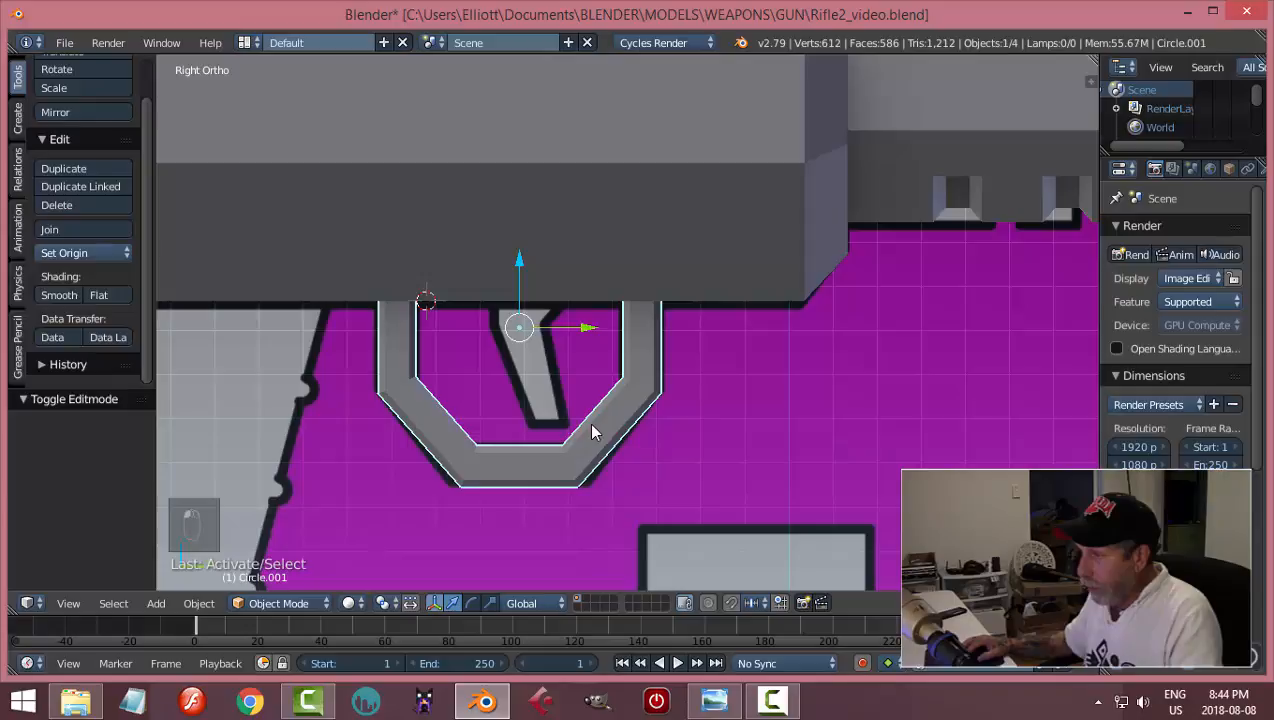
key(shift+s)
click(700, 446)
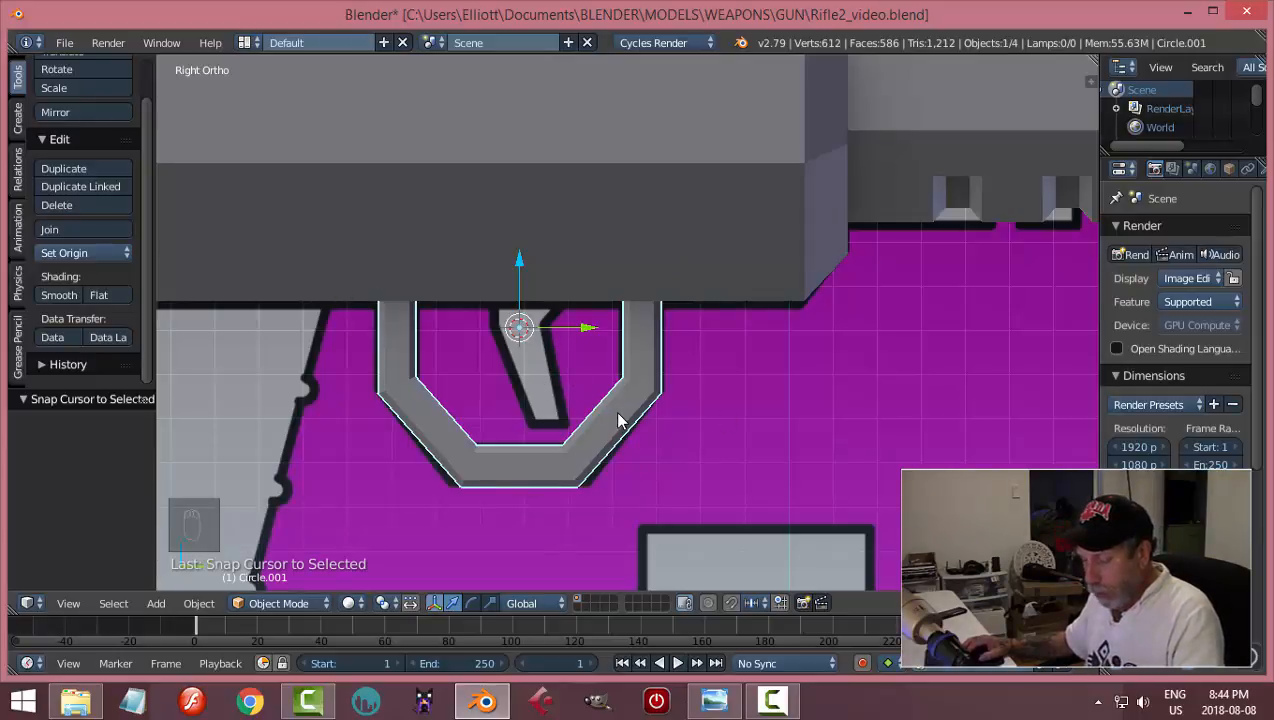
- Add a cube at the 3D cursor, scale its mesh to 0.116 in Edit Mode and switch to wireframe display
key(shift+a)
mouse_move(614, 381)
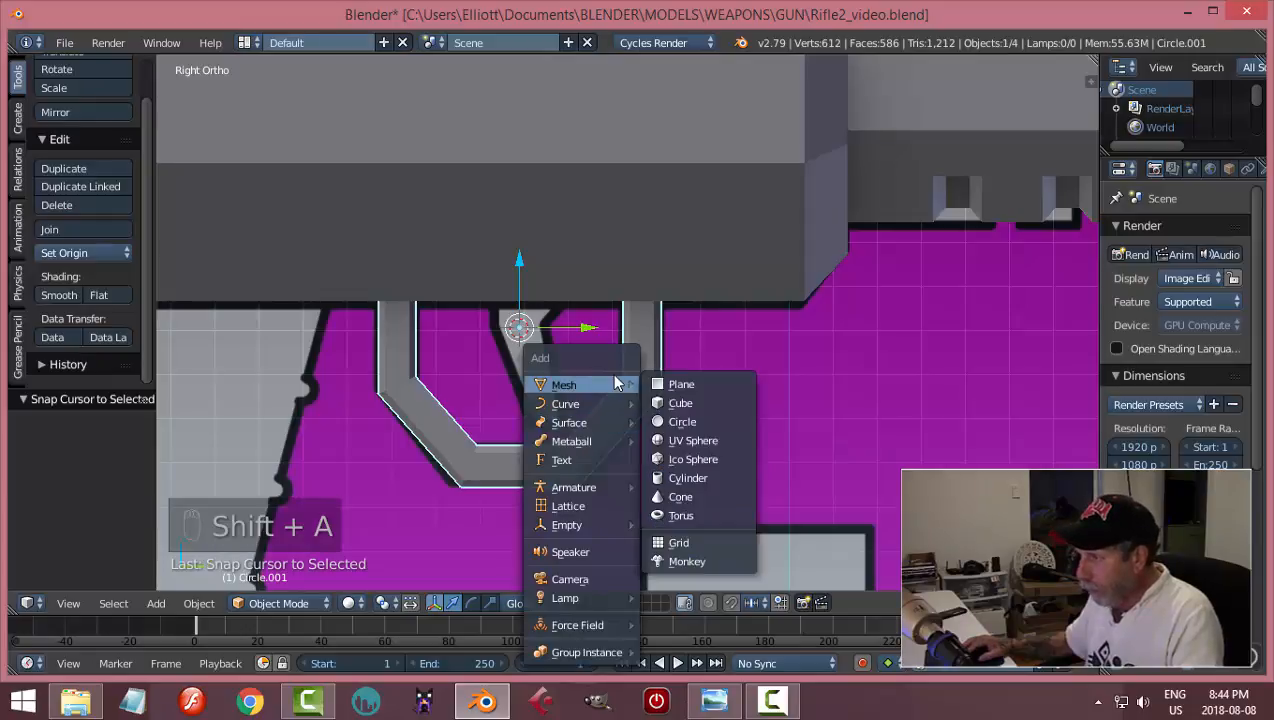
click(692, 401)
key(Tab)
click(966, 392)
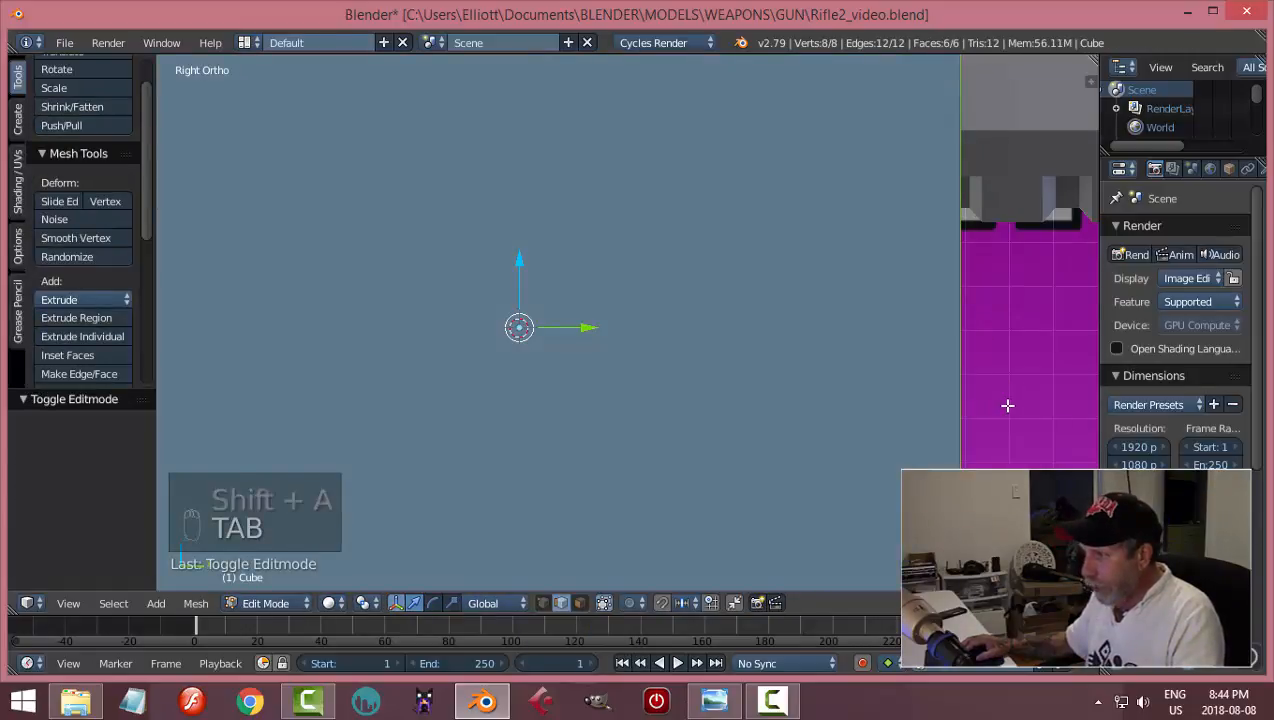
key(s)
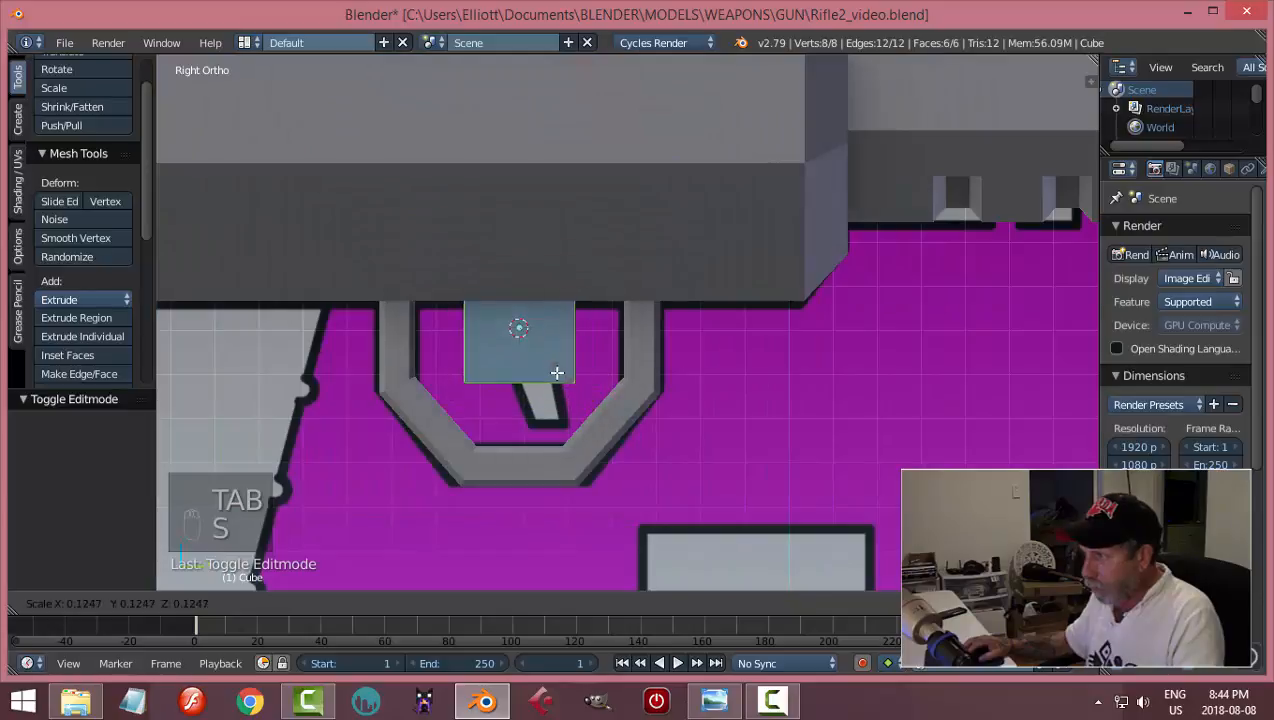
click(557, 372)
key(z)
click(655, 372)
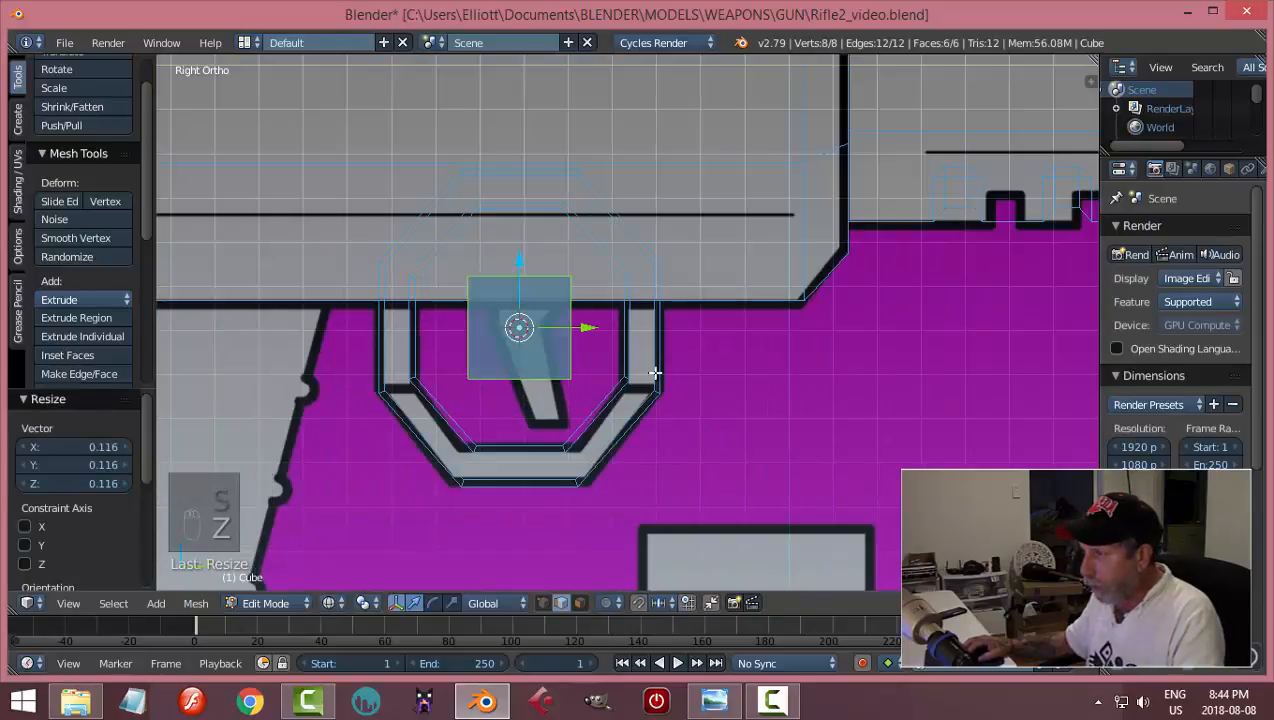
- Scale the cube by 0.746 along Y and move it 0.016 along Y over the reference trigger
scroll(654, 368, up, 3)
scroll(628, 369, up, 4)
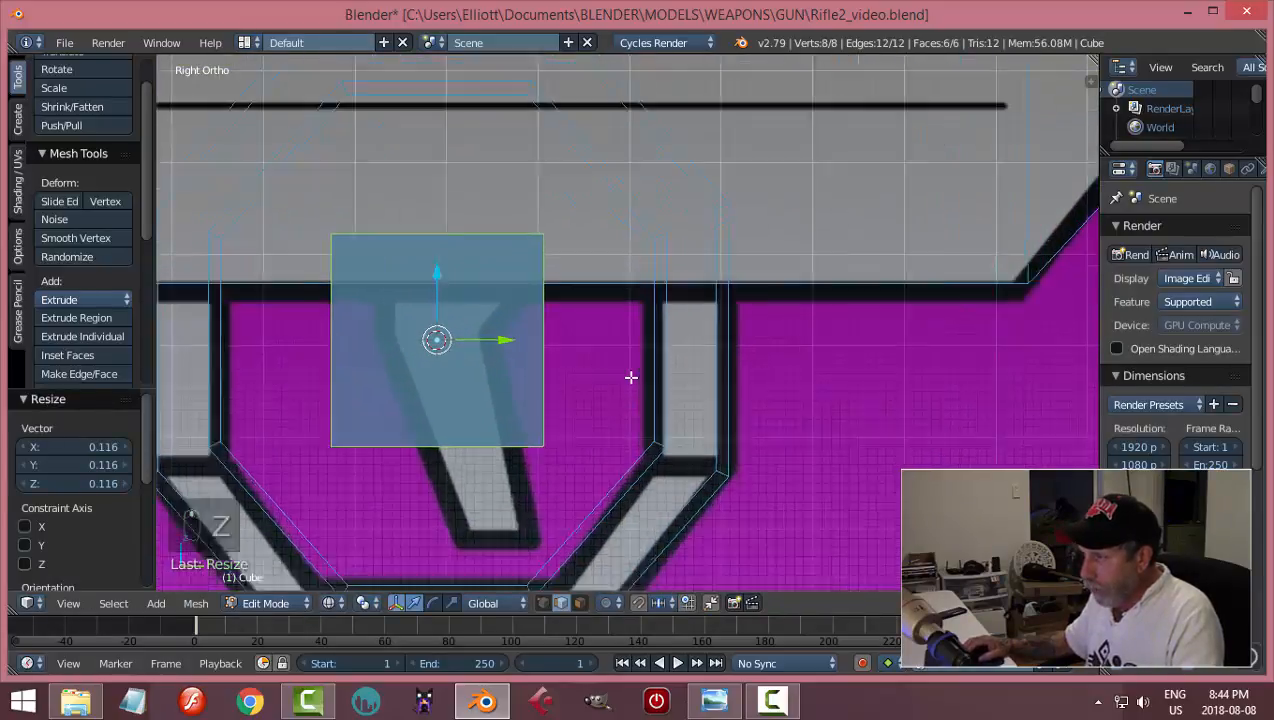
shift+middle_drag(690, 383, 765, 393)
key(s)
key(y)
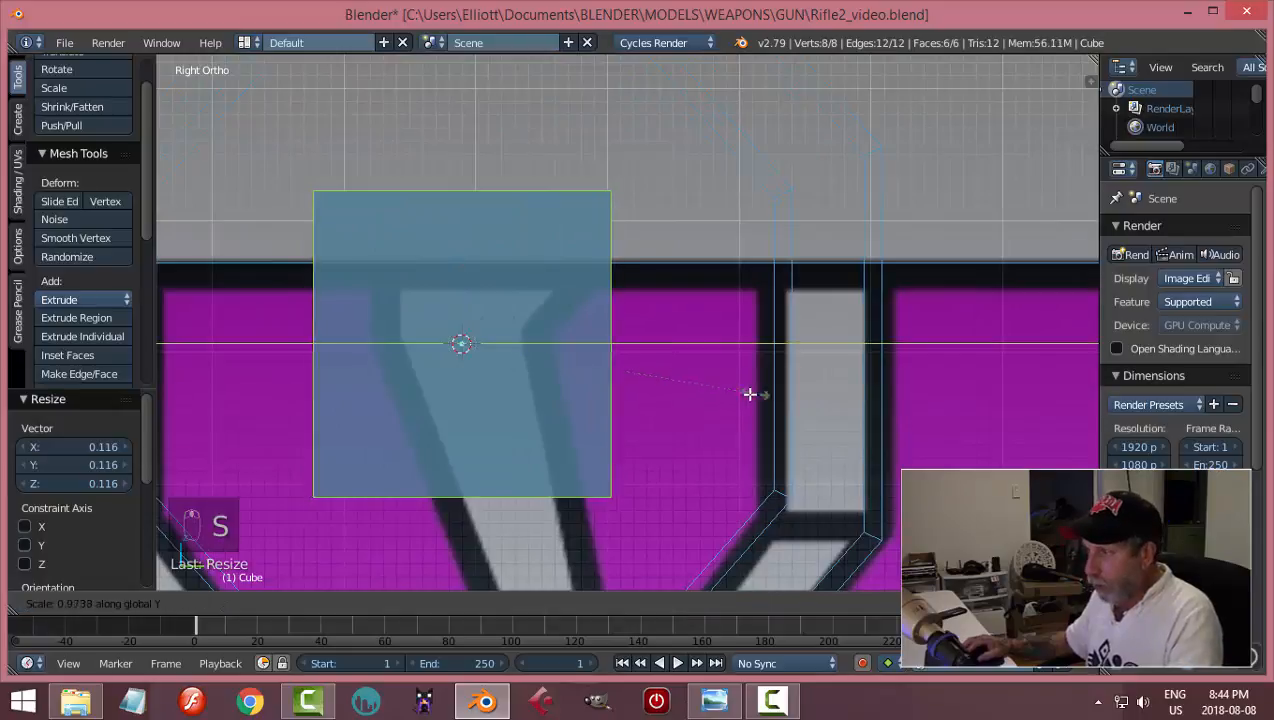
click(684, 398)
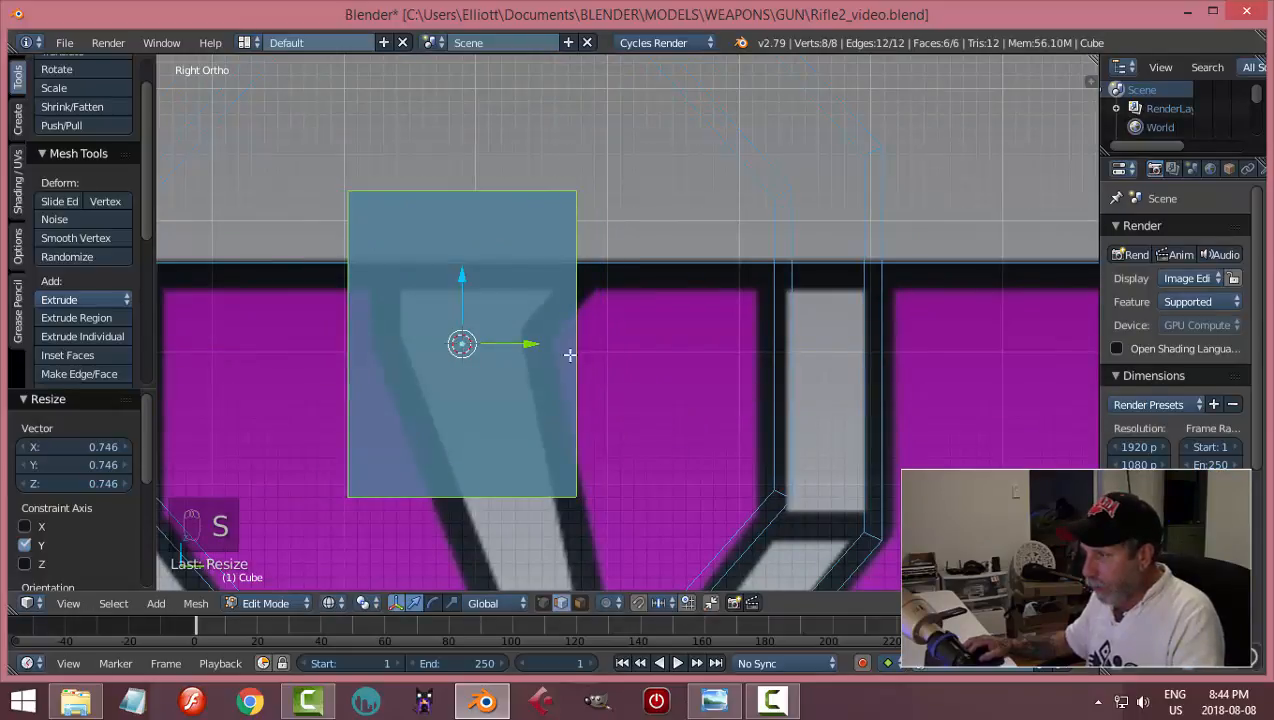
drag(535, 344, 565, 350)
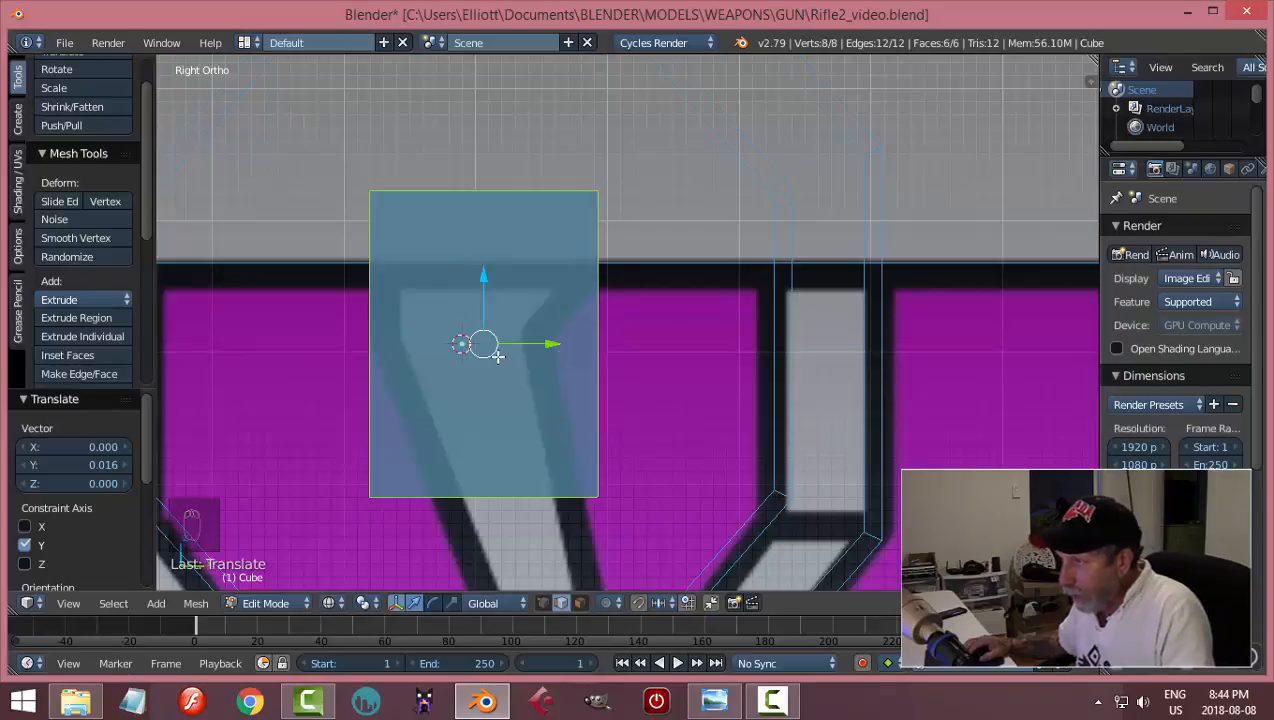
- Select only the cube's top vertices and move them -0.041 along Z to just above the body's lower edge
scroll(490, 352, down, 2)
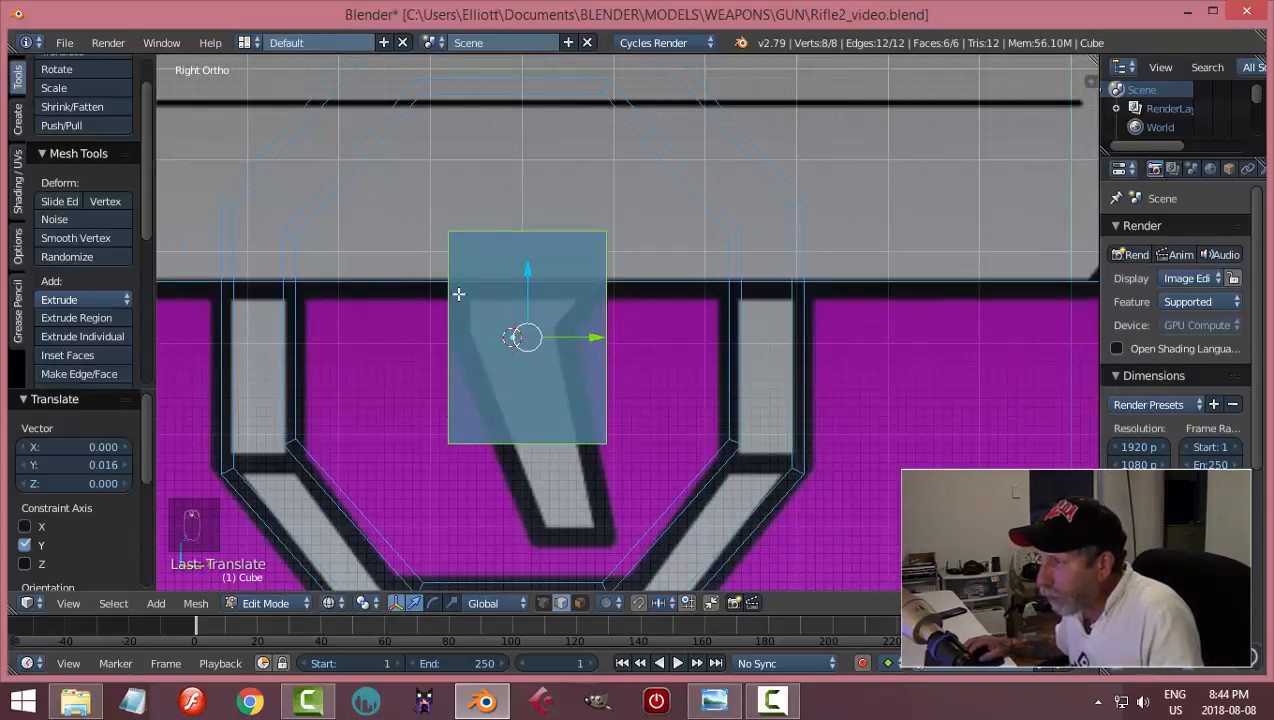
scroll(451, 317, up, 3)
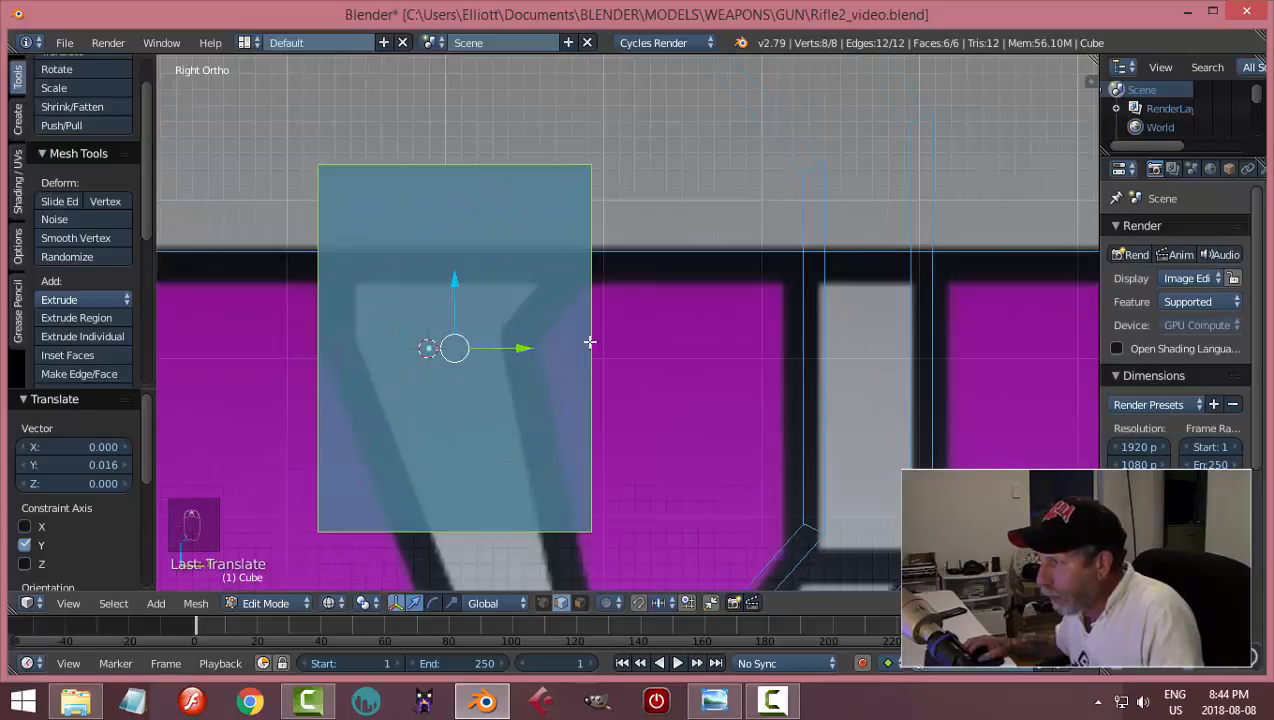
scroll(618, 352, down, 5)
key(a)
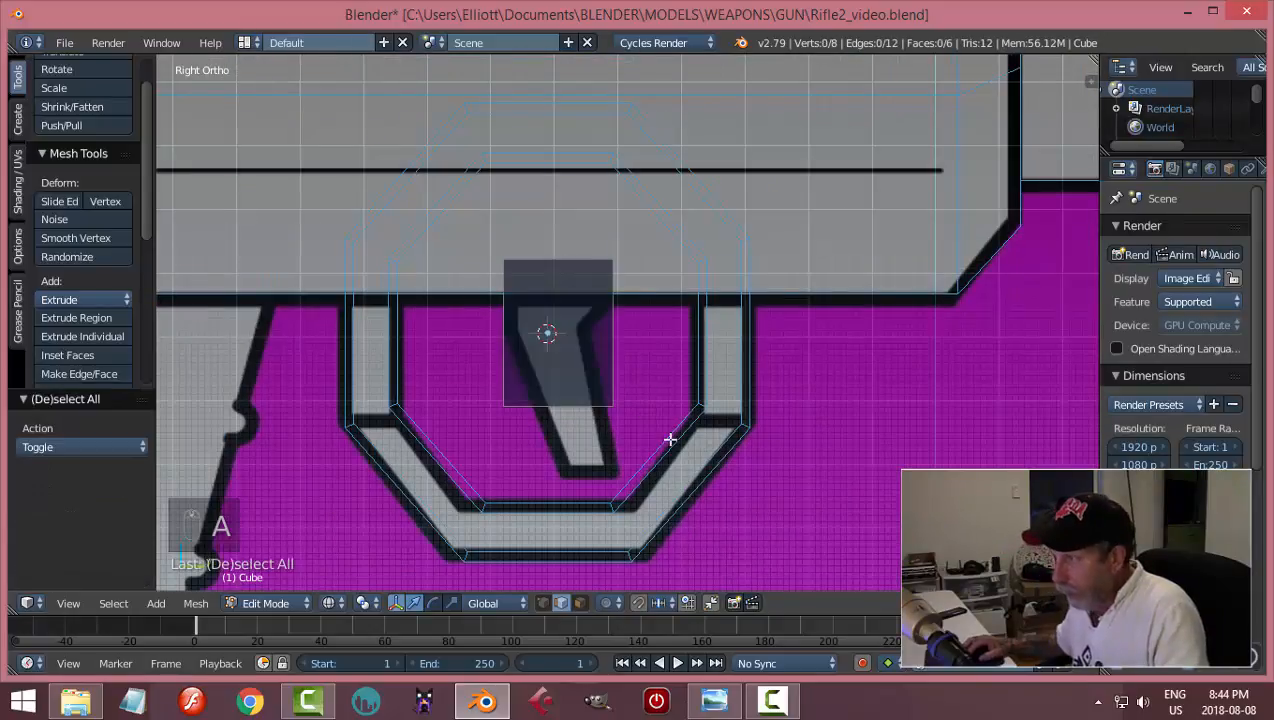
key(b)
drag(495, 245, 665, 286)
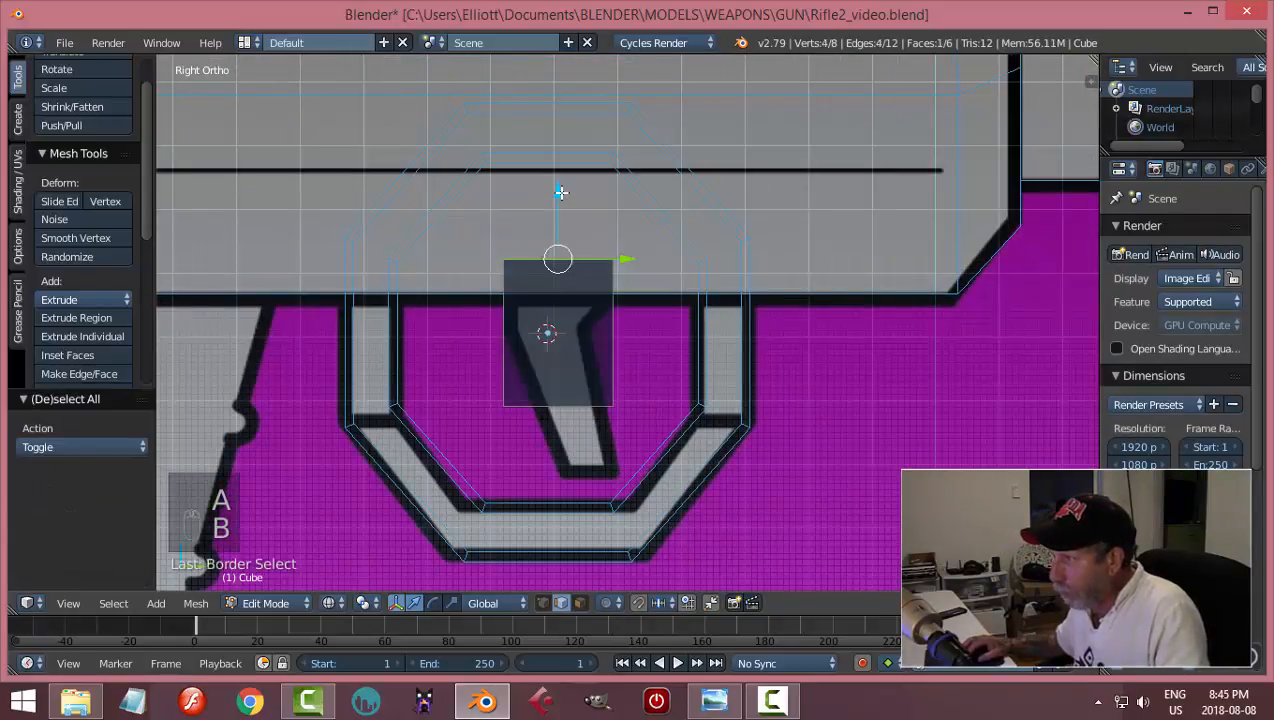
key(g)
key(z)
click(364, 202)
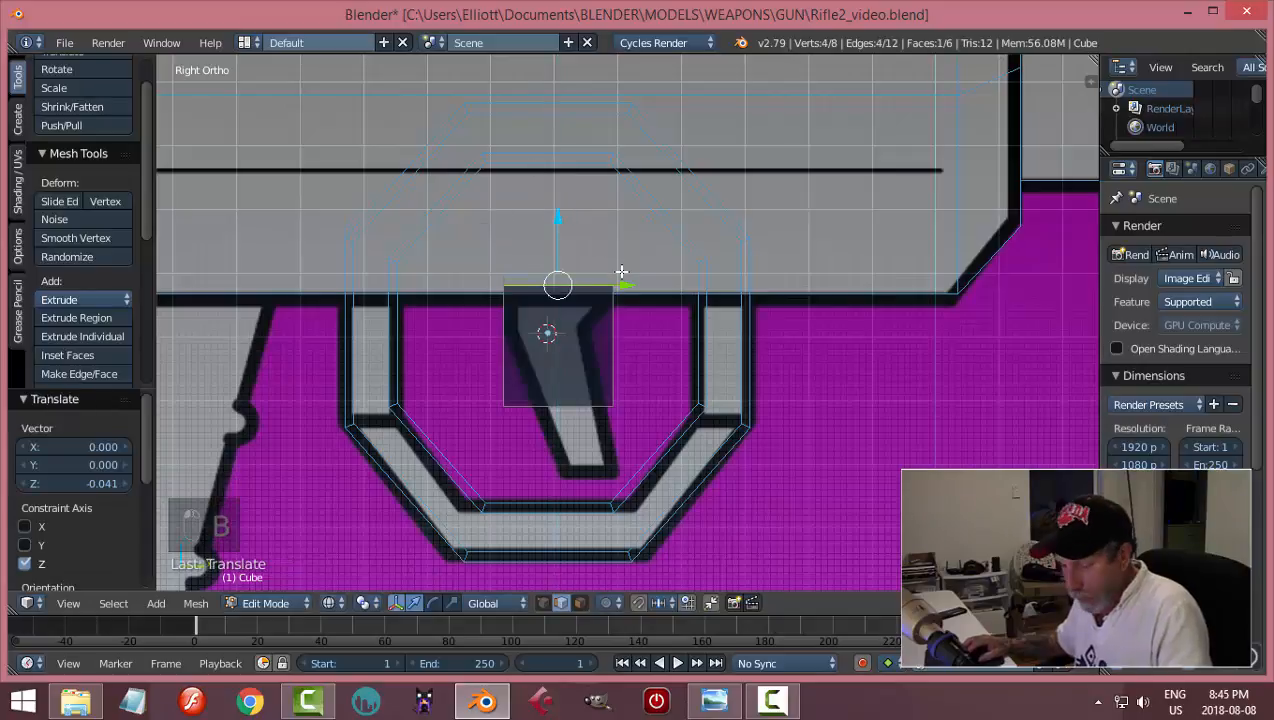
- Select only the block's bottom vertices and move them -0.114 along Z to the tip of the reference trigger
key(a)
key(b)
drag(682, 456, 446, 370)
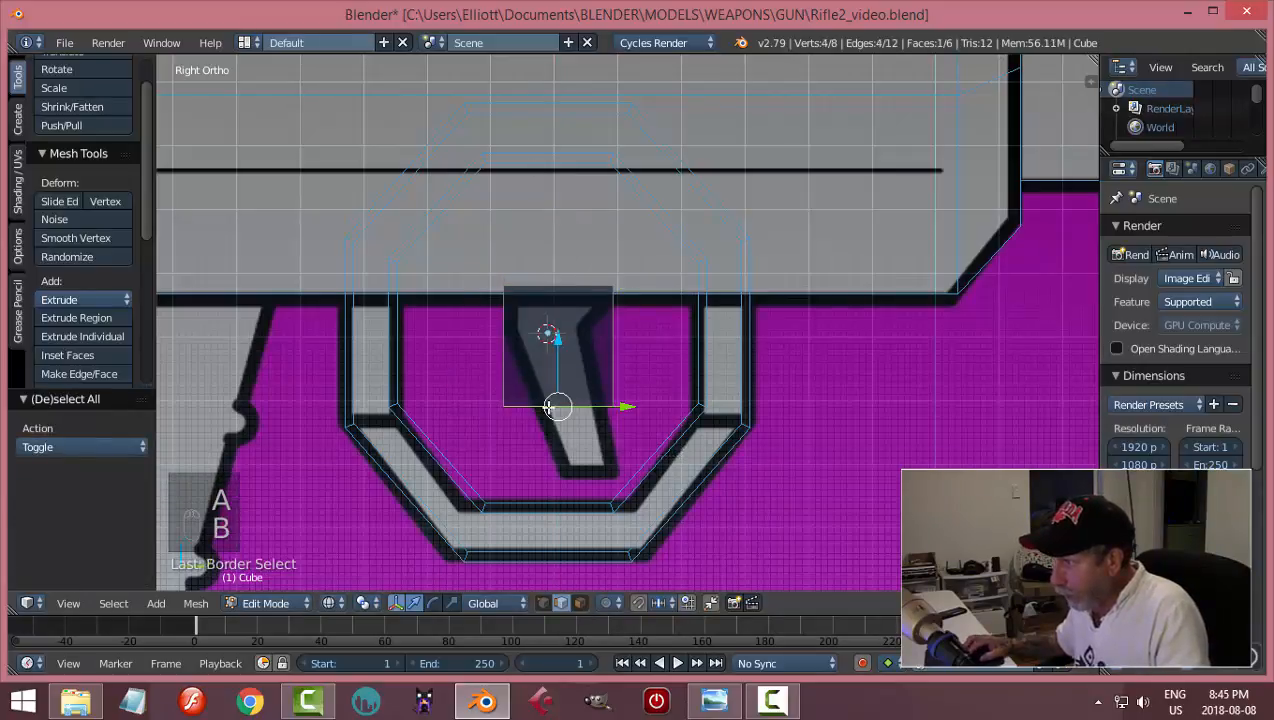
scroll(643, 378, up, 3)
scroll(630, 302, up, 1)
key(g)
key(z)
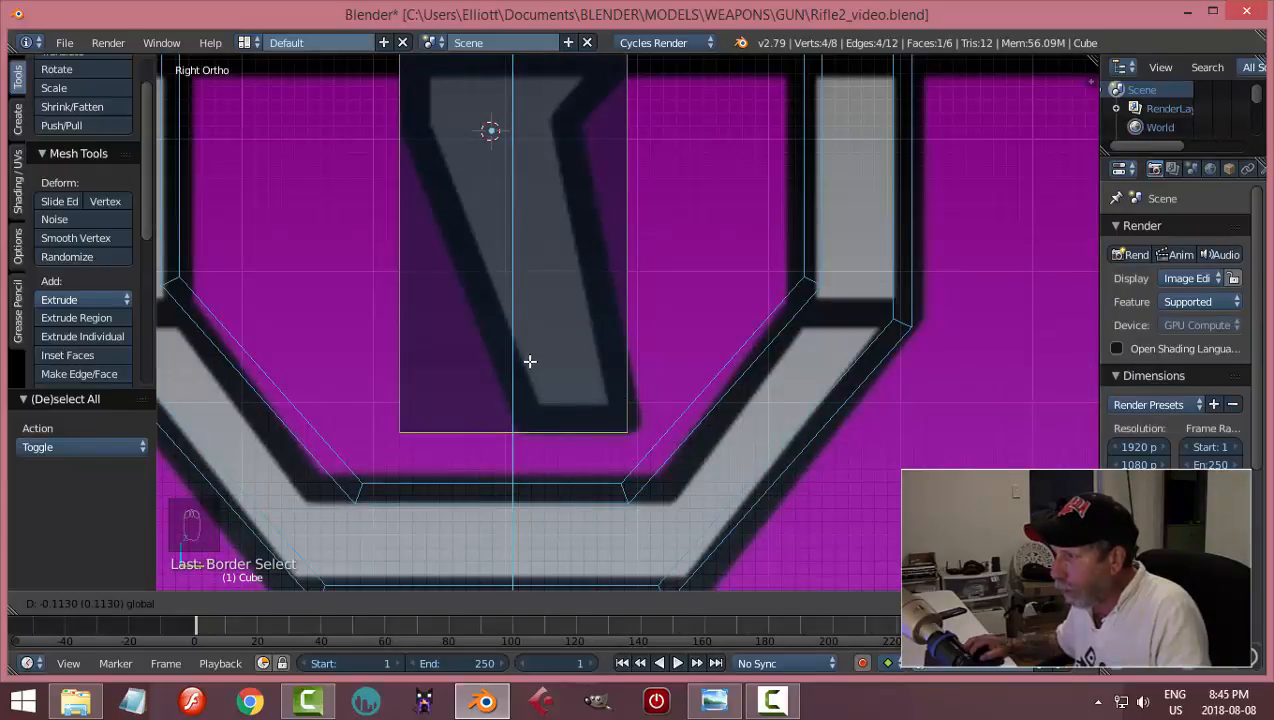
click(530, 363)
scroll(627, 322, down, 2)
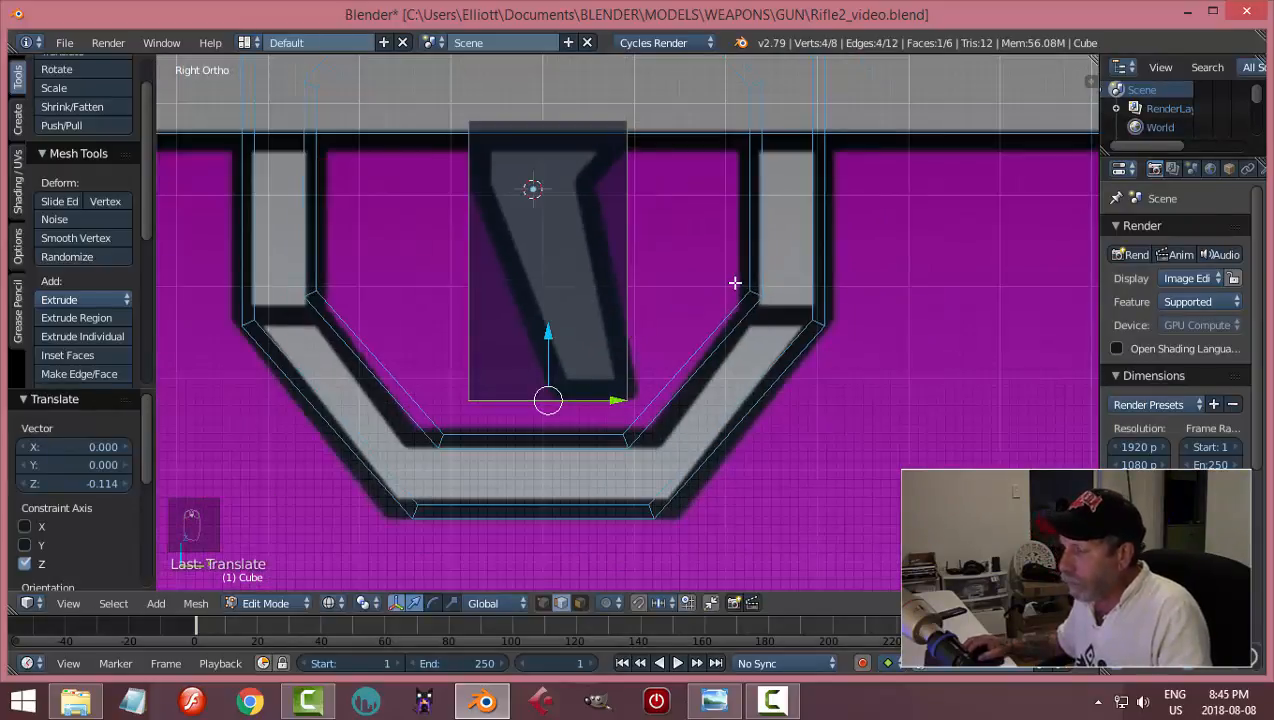
- Clear the mesh selection and switch to vertex select mode
key(a)
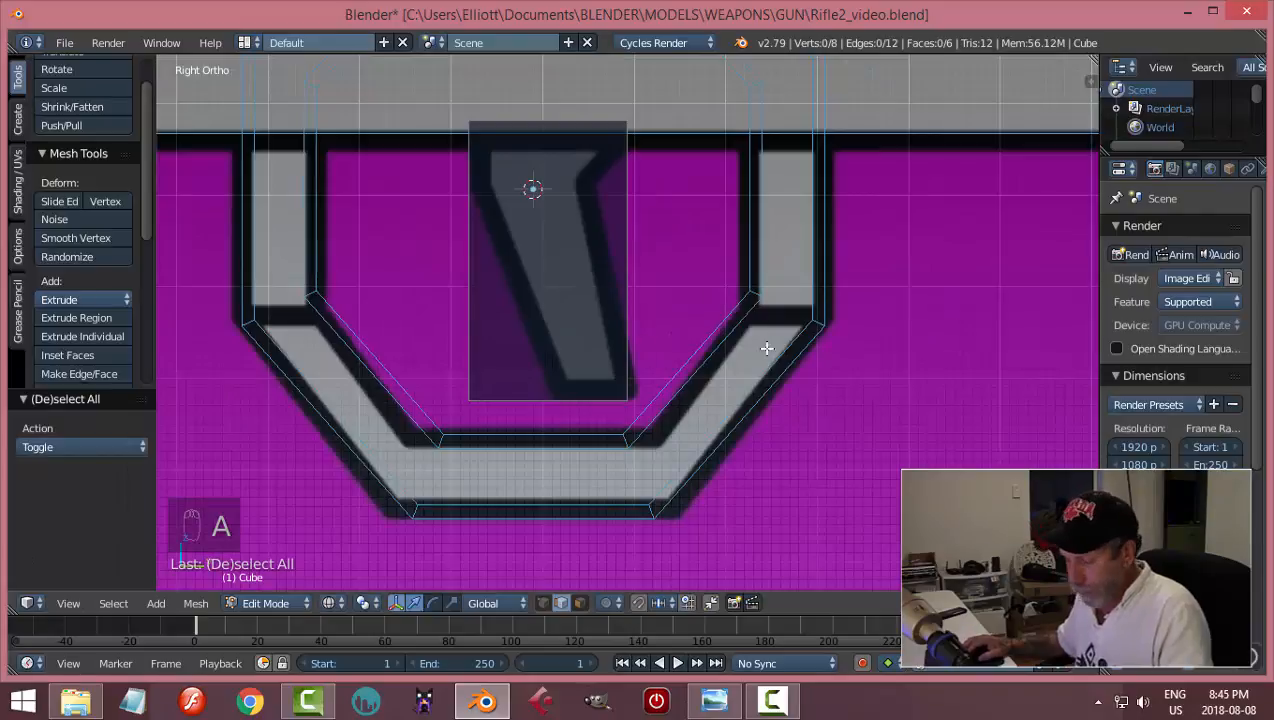
key(ctrl+Tab)
click(725, 325)
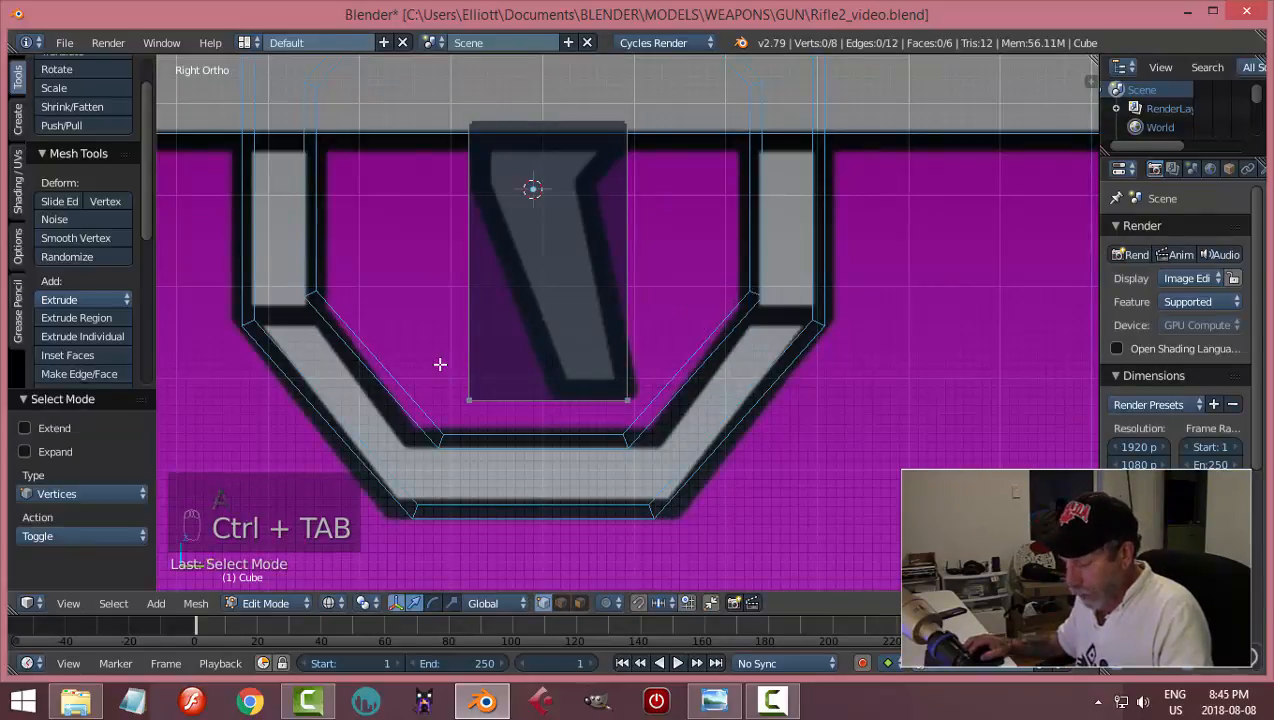
- Try moving the vertices at the block's lower -Y corner 0.112 along Y, and undo the move
key(b)
drag(388, 328, 508, 457)
drag(532, 404, 631, 416)
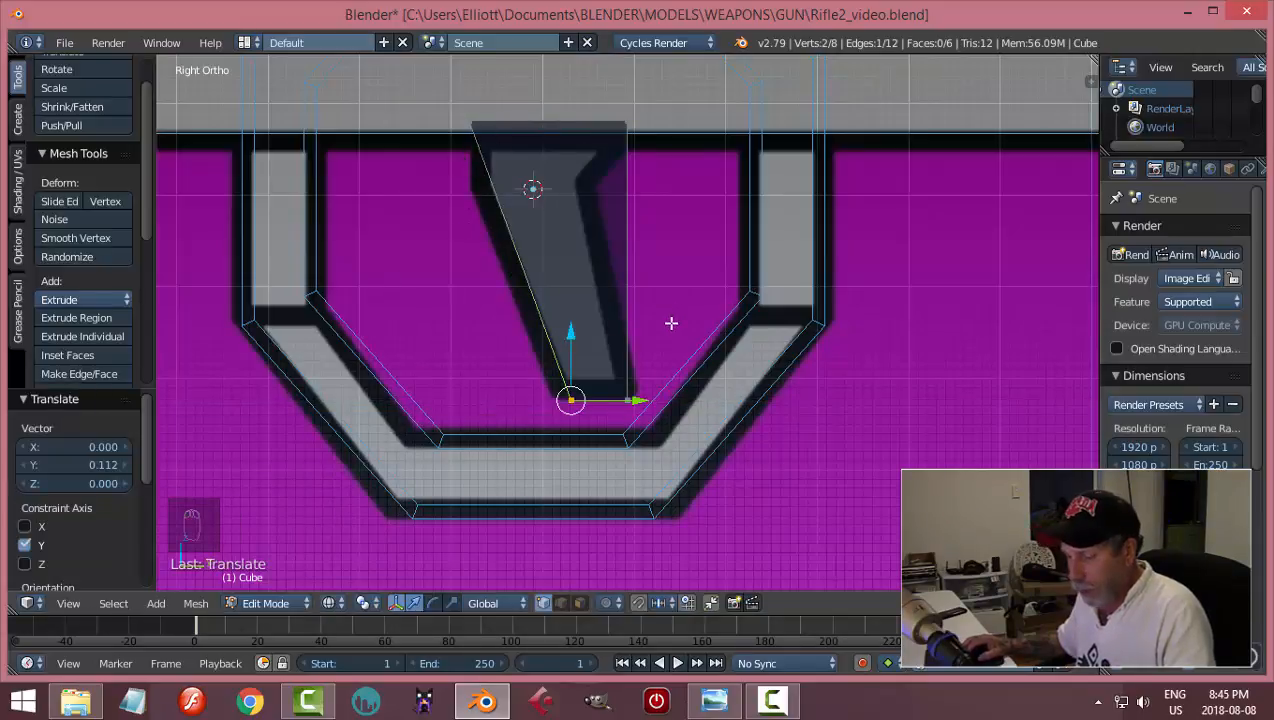
key(ctrl+z)
key(a)
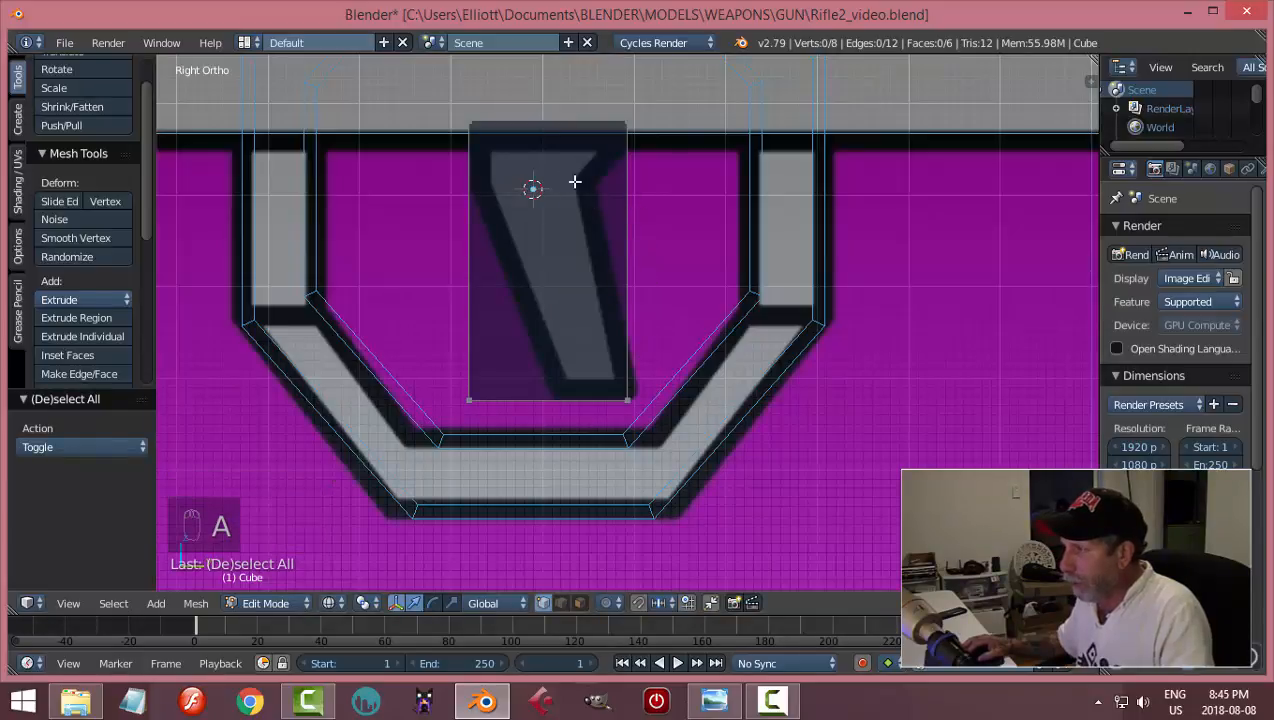
- Add one horizontal loop cut around the trigger block and slide it up to the bend in the reference trigger
key(ctrl+r)
click(622, 278)
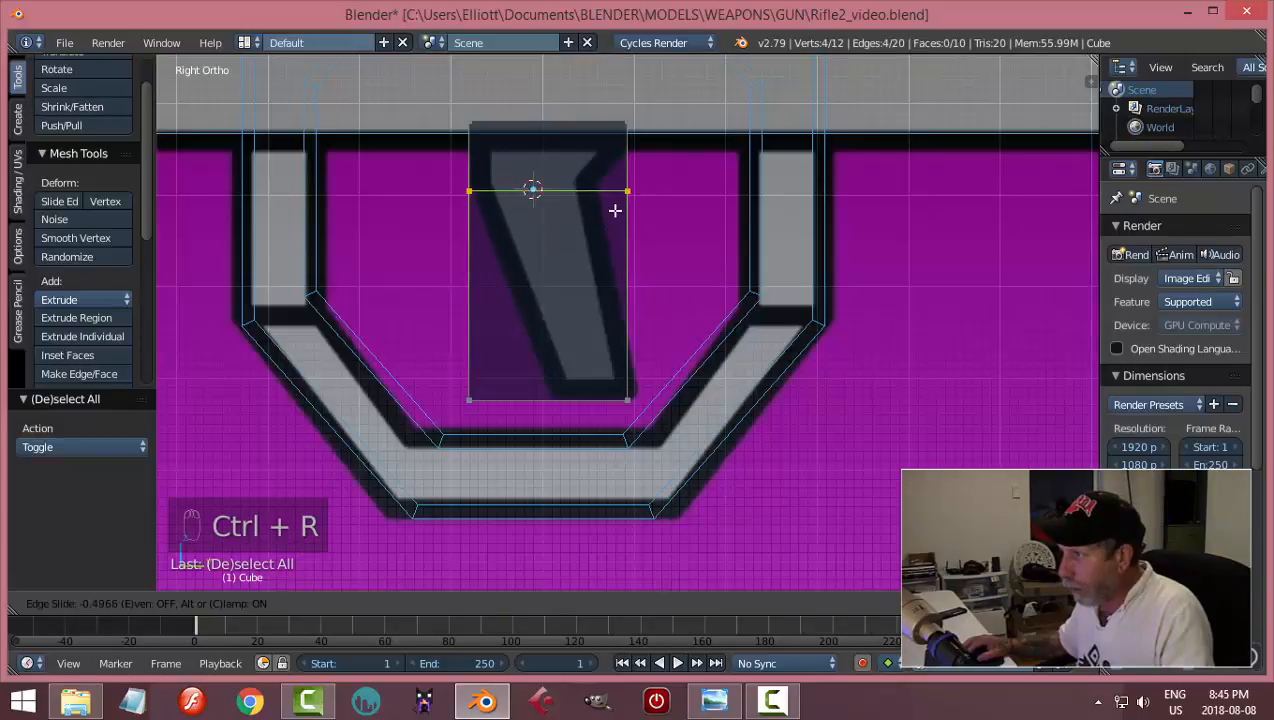
click(615, 208)
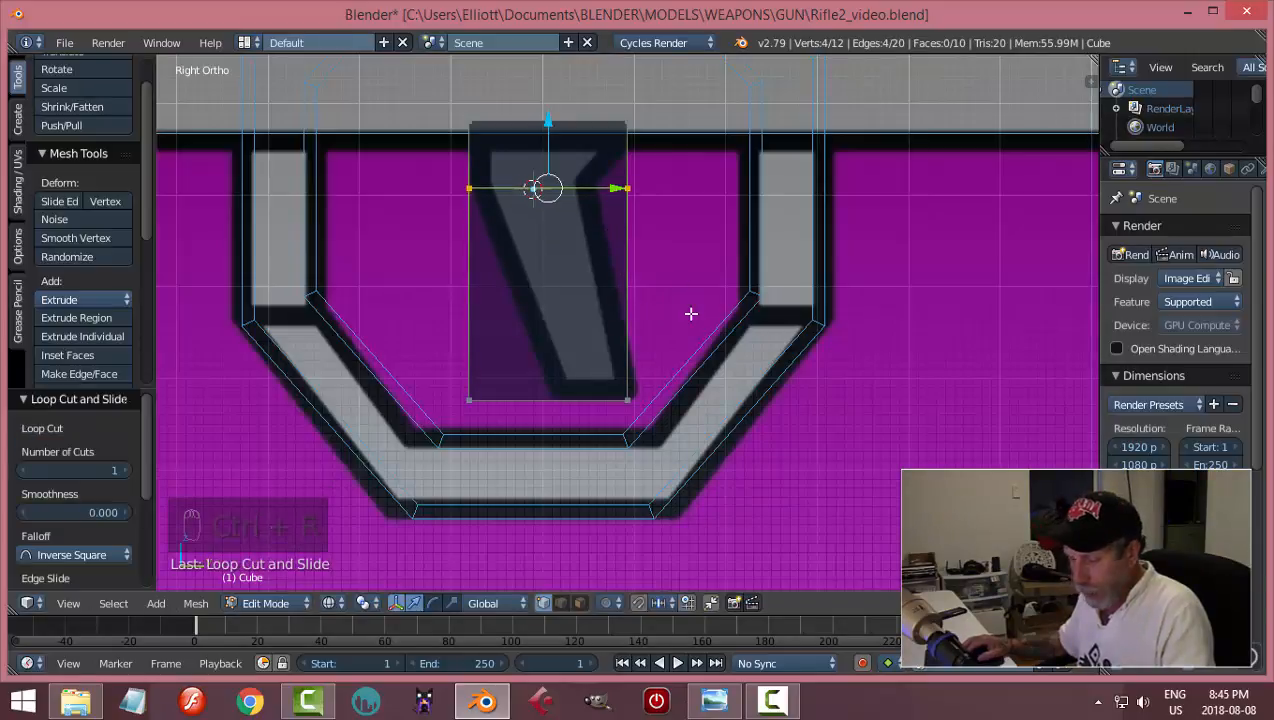
- Select the vertices at the block's lower -Y corner and move them 0.093 along Y to match the slanted reference edge
key(a)
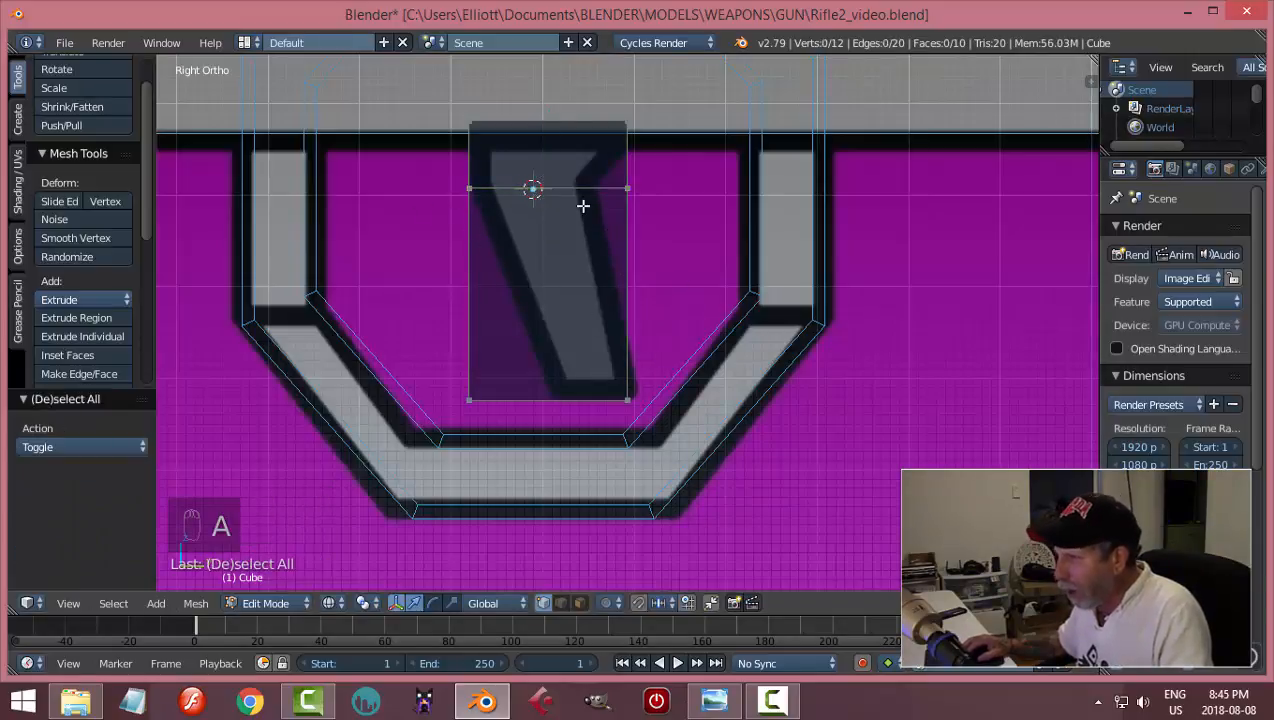
key(b)
drag(408, 322, 505, 446)
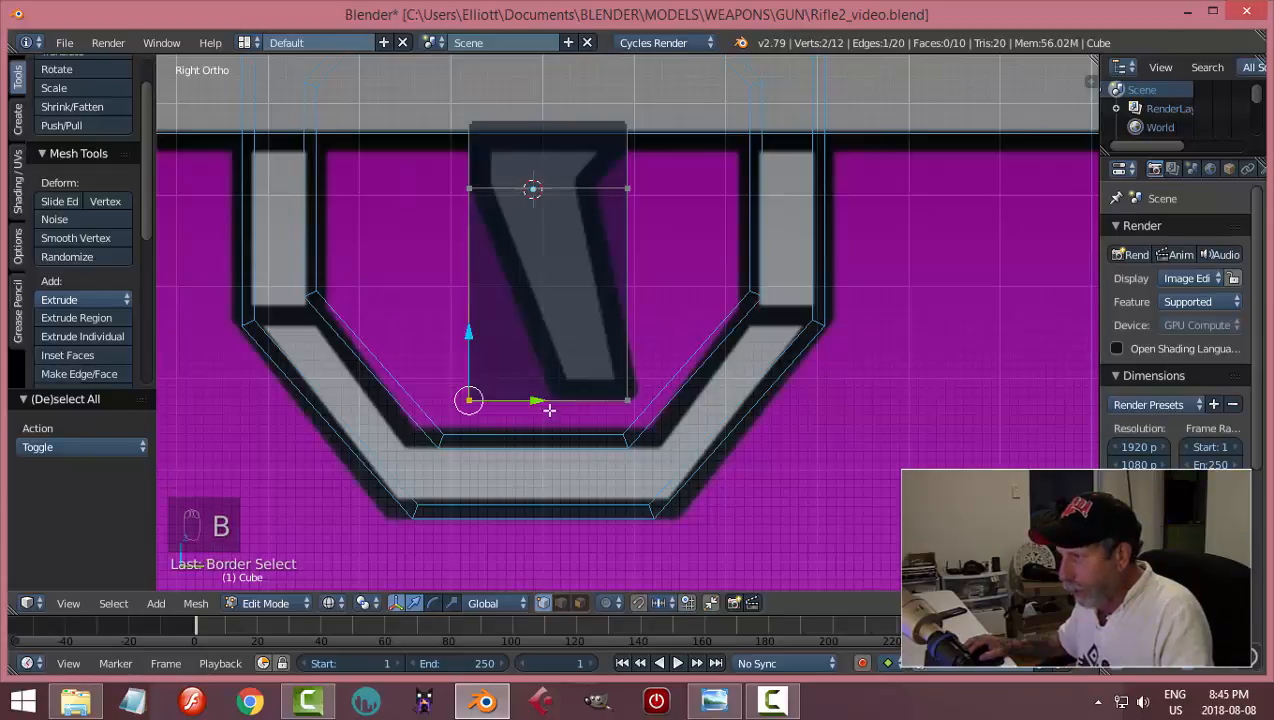
drag(534, 401, 615, 426)
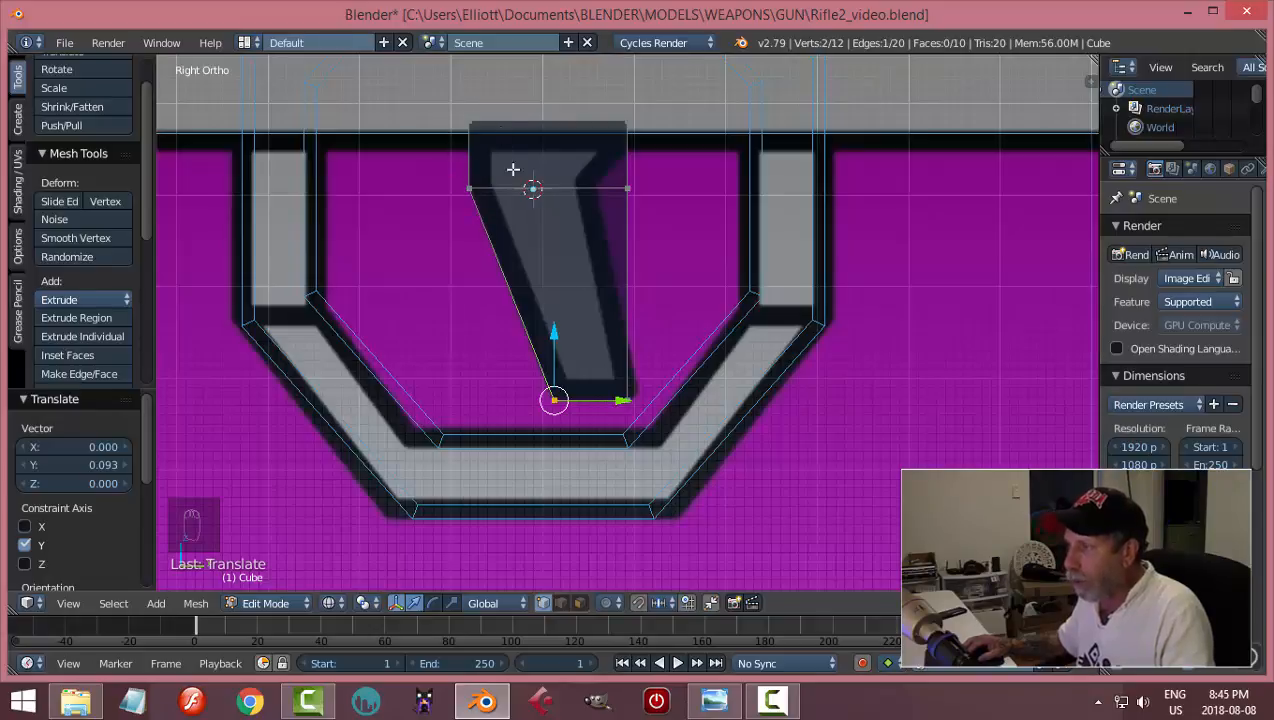
- Select the vertices at the block's lower +Y corner and move them slightly along Y to the reference trigger's tip
key(a)
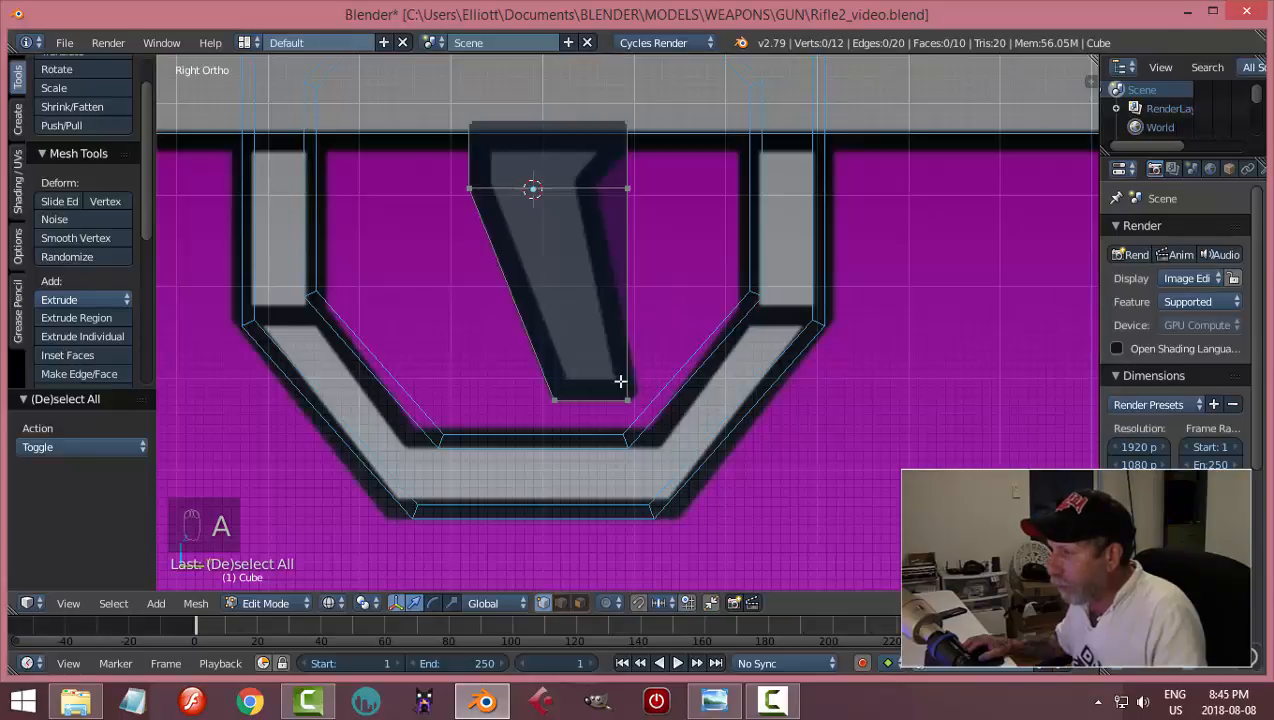
key(b)
drag(585, 353, 688, 398)
- Select the loop cut's +Y side vertices and move them -0.043 along Y to the reference trigger's inner bend
key(a)
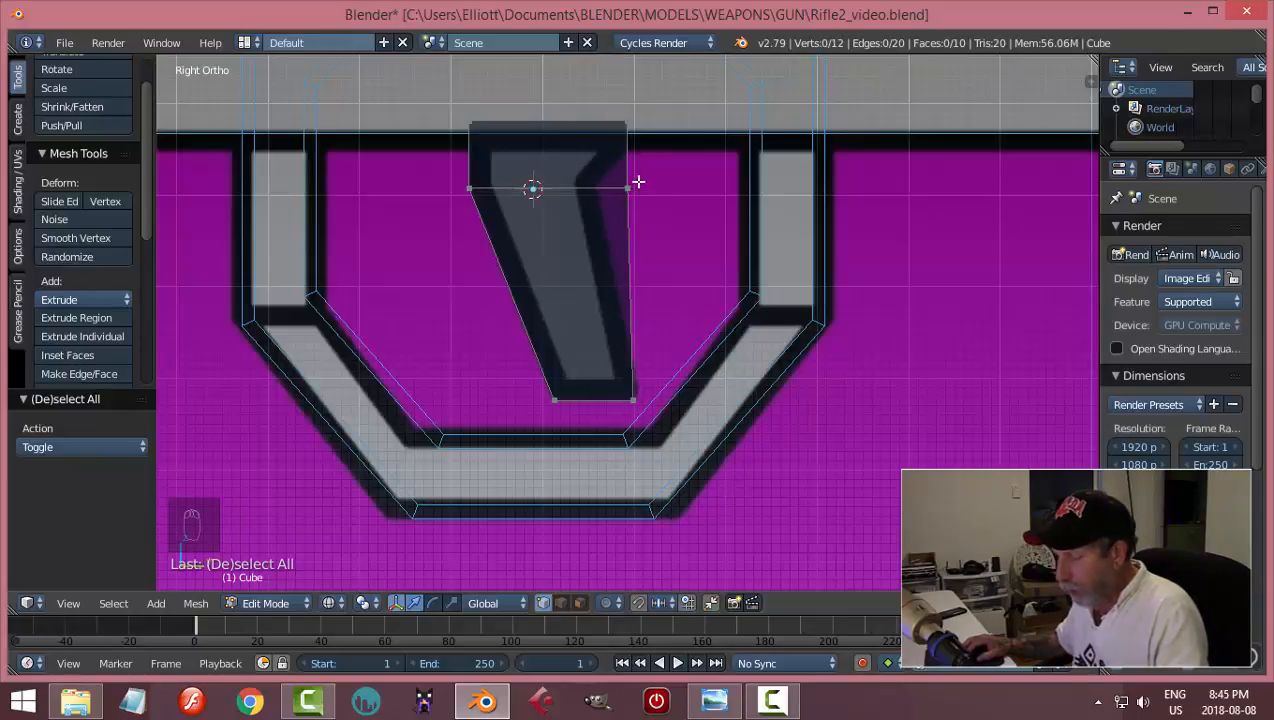
key(b)
drag(604, 170, 666, 238)
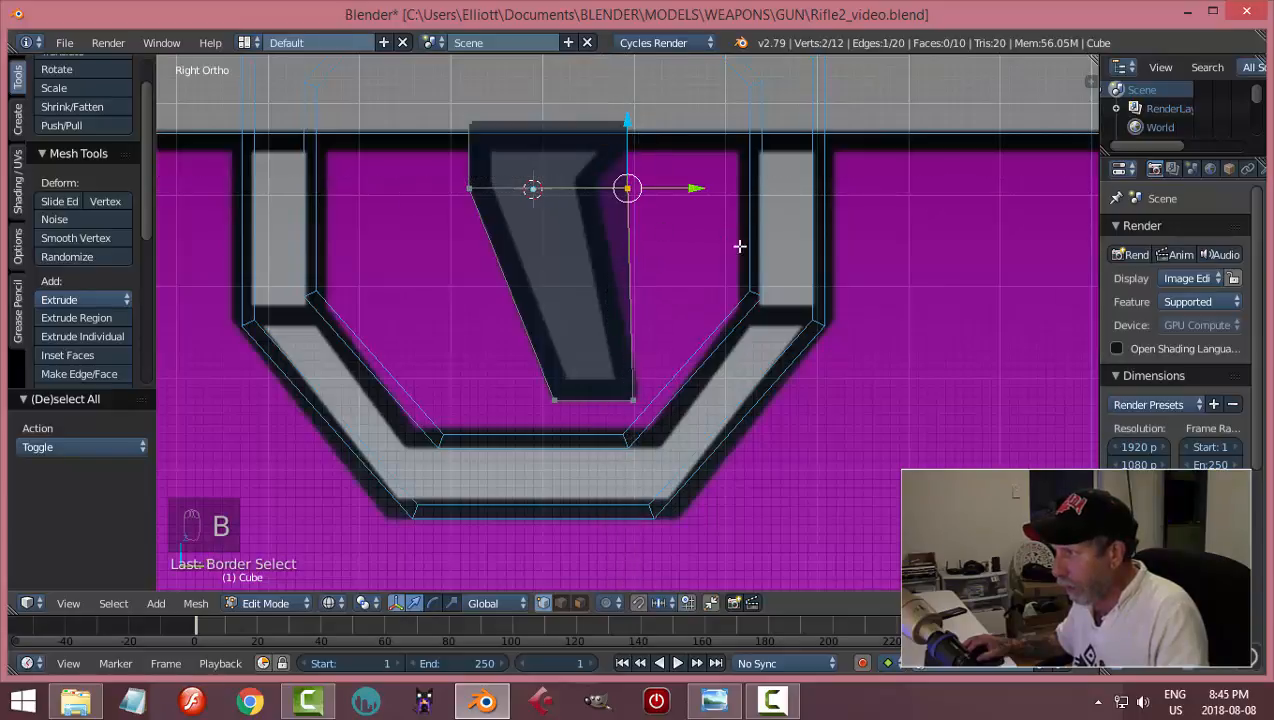
middle_drag(740, 246, 727, 277)
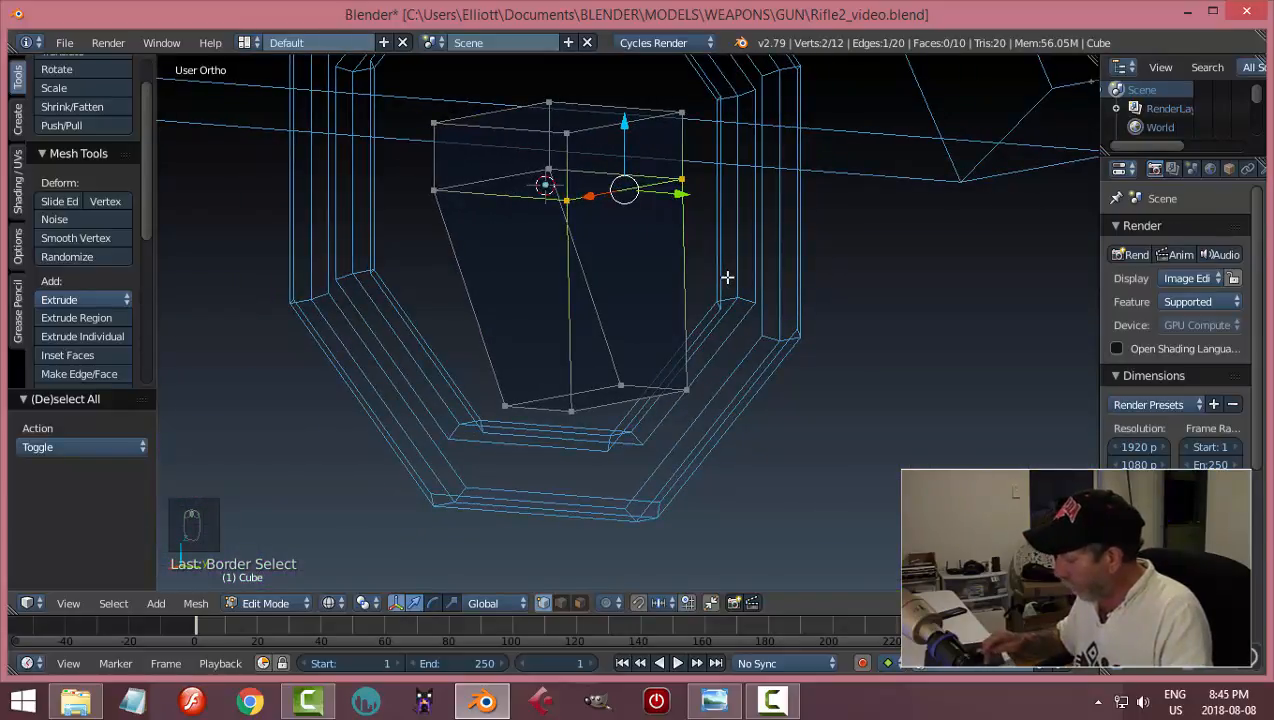
key(KP_3)
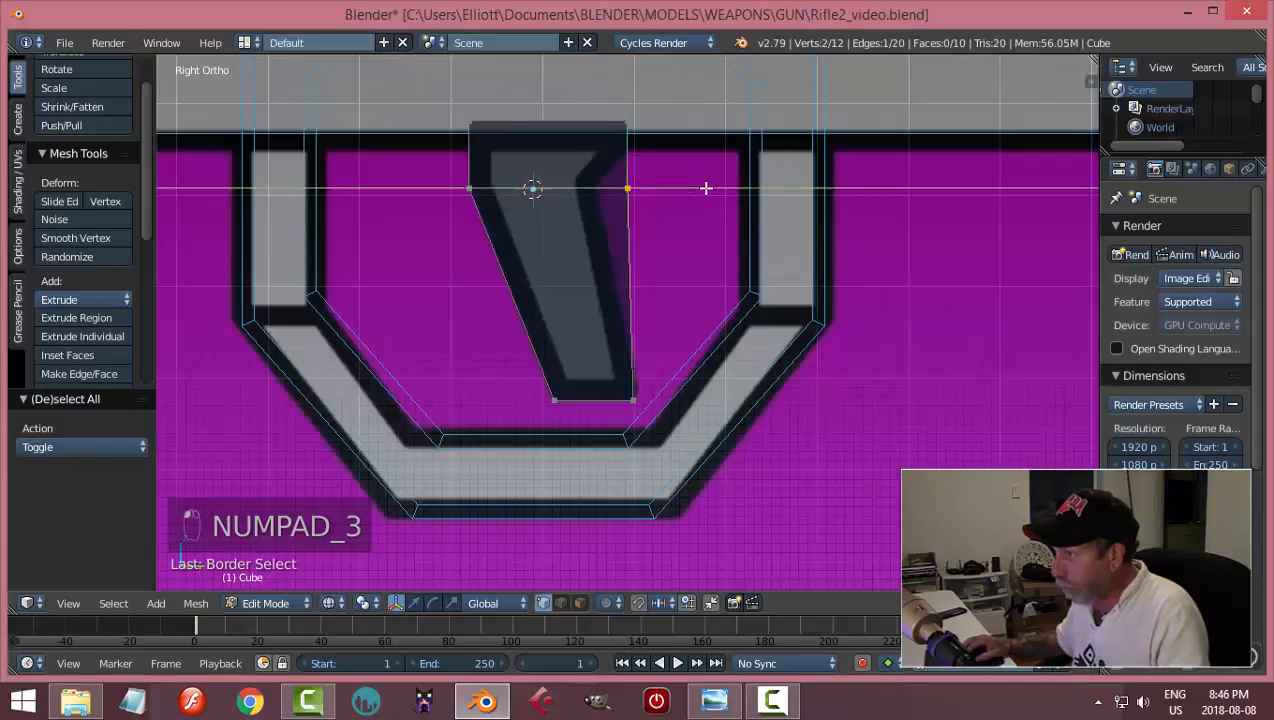
key(g)
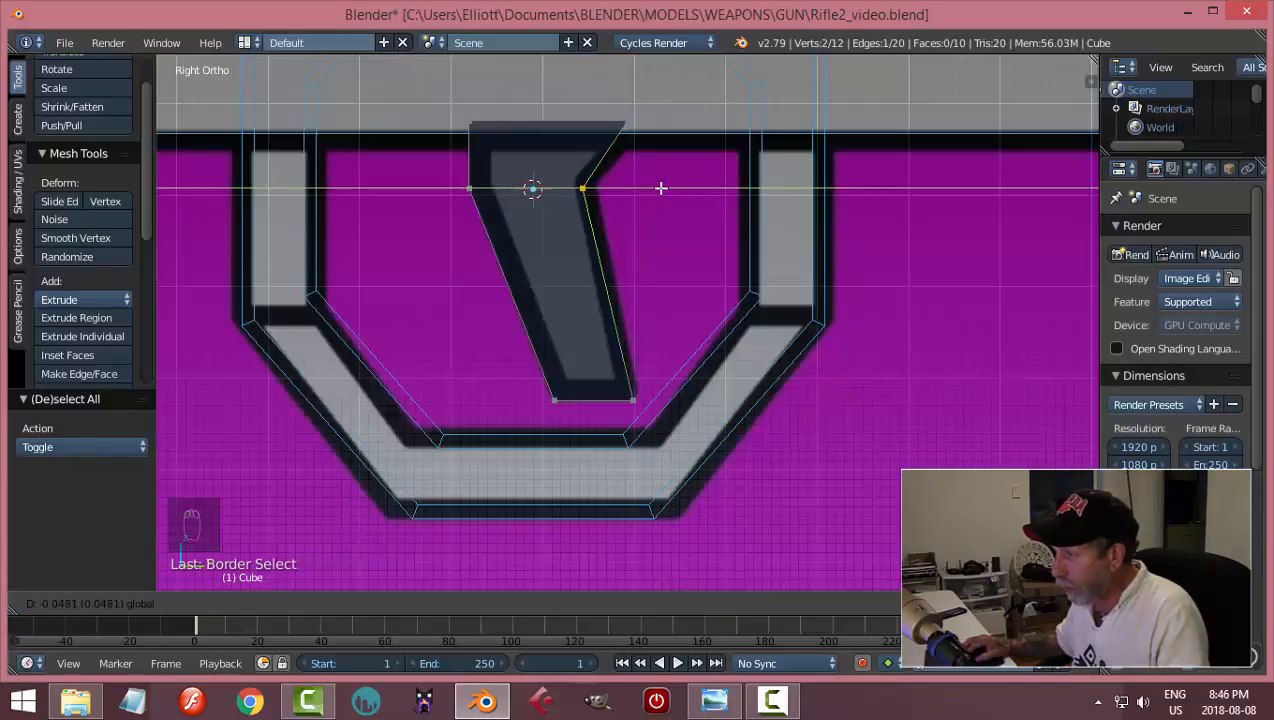
click(664, 189)
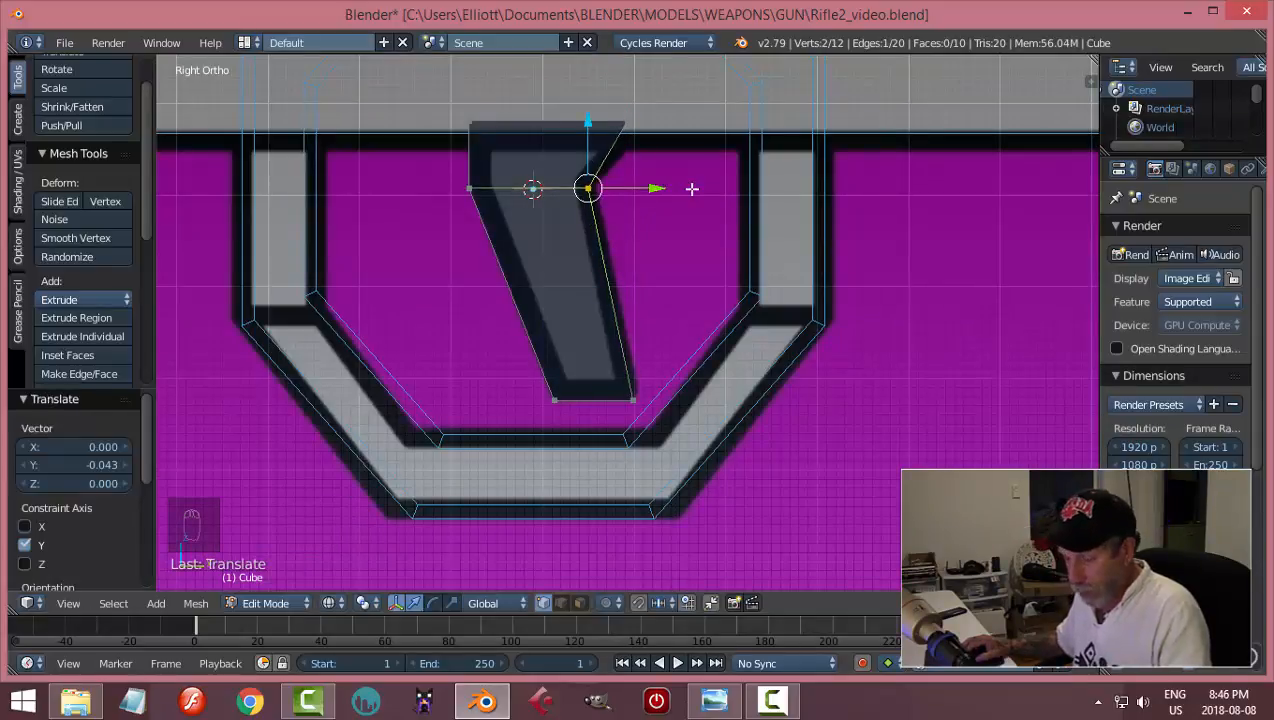
- Select the vertices at the trigger's upper +Y corner and move them 0.026 along Y to follow the reference flare
key(a)
key(b)
drag(597, 94, 651, 145)
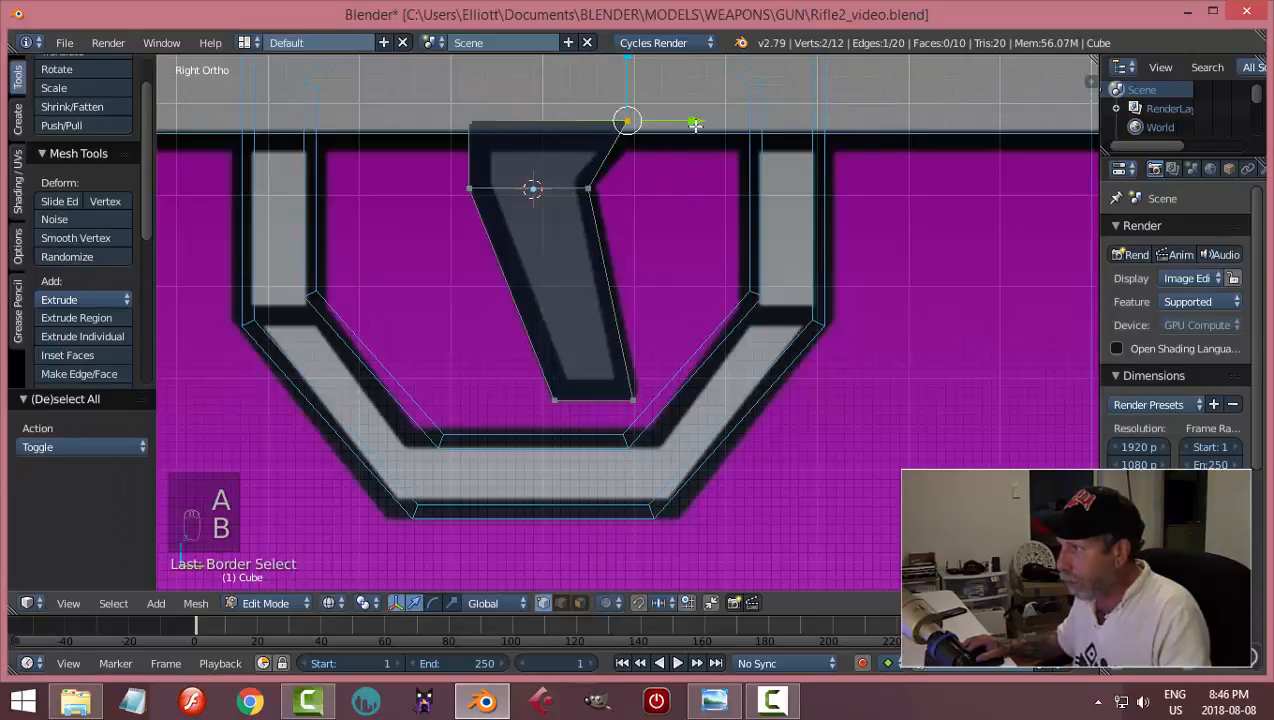
key(g)
key(y)
click(724, 138)
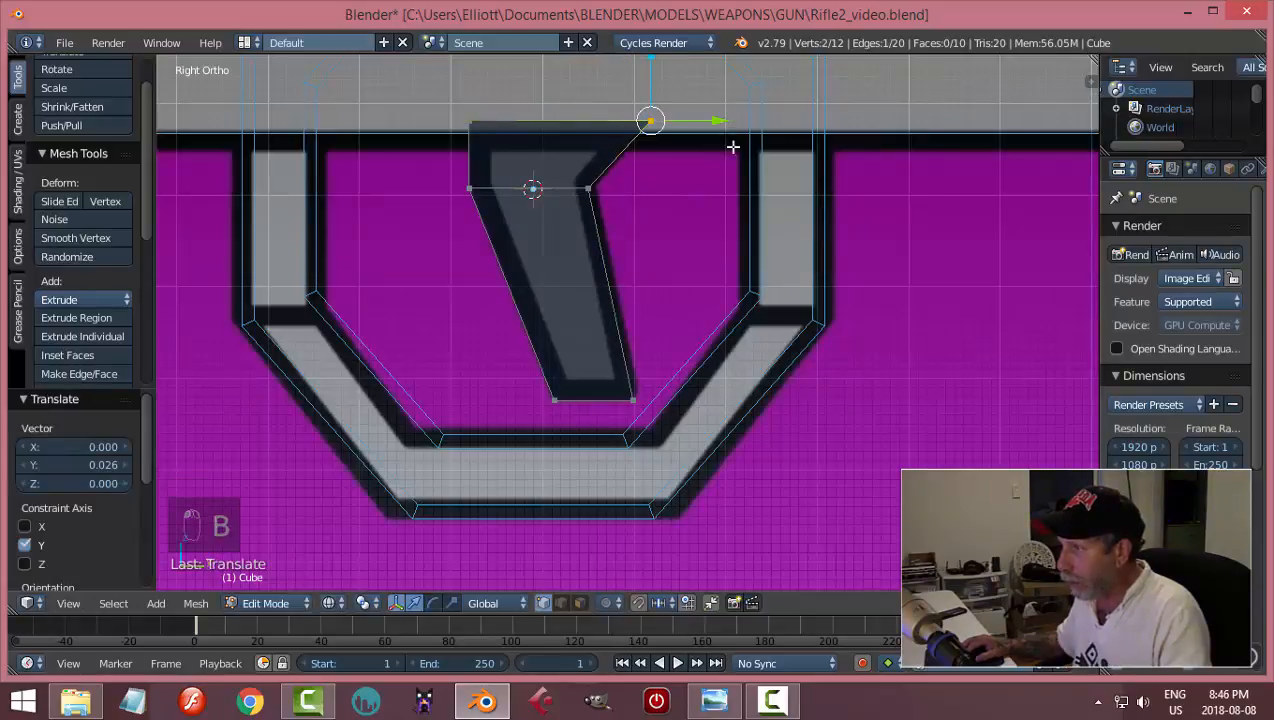
- Select the vertices at the trigger's lower +Y corner and move them about 0.006 along Y to the reference tip
key(a)
key(b)
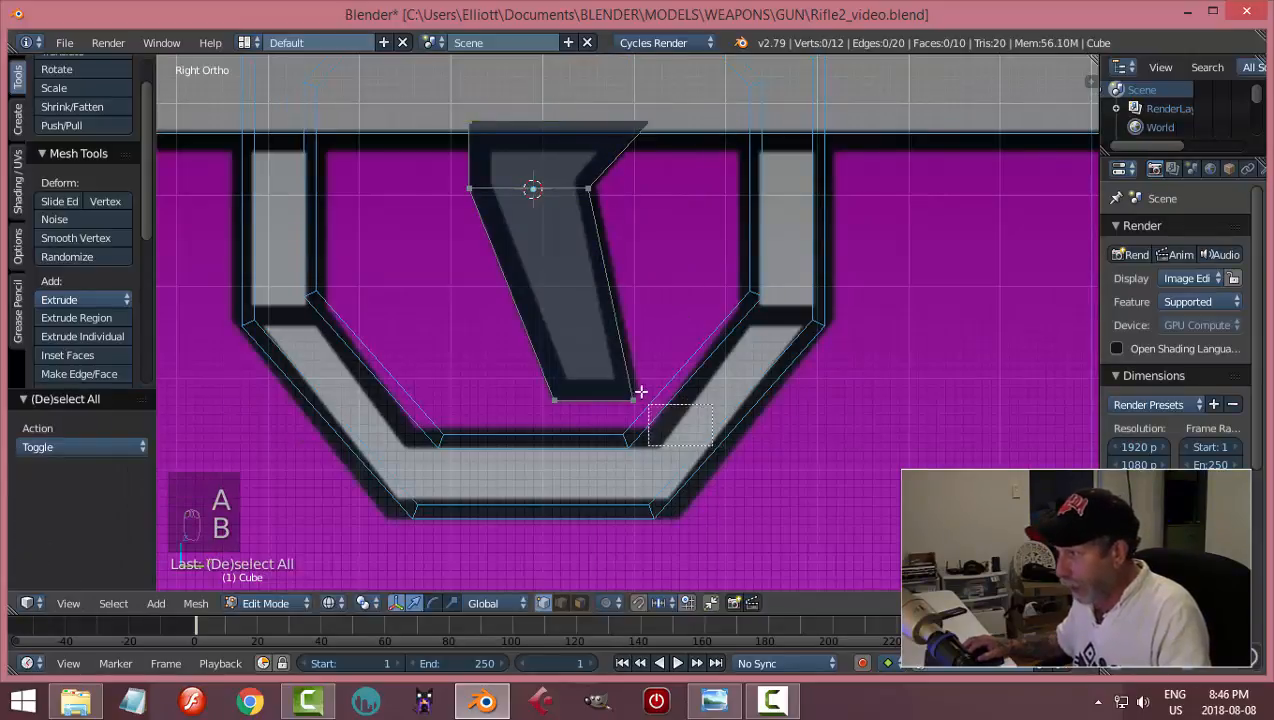
drag(610, 358, 705, 442)
key(g)
key(y)
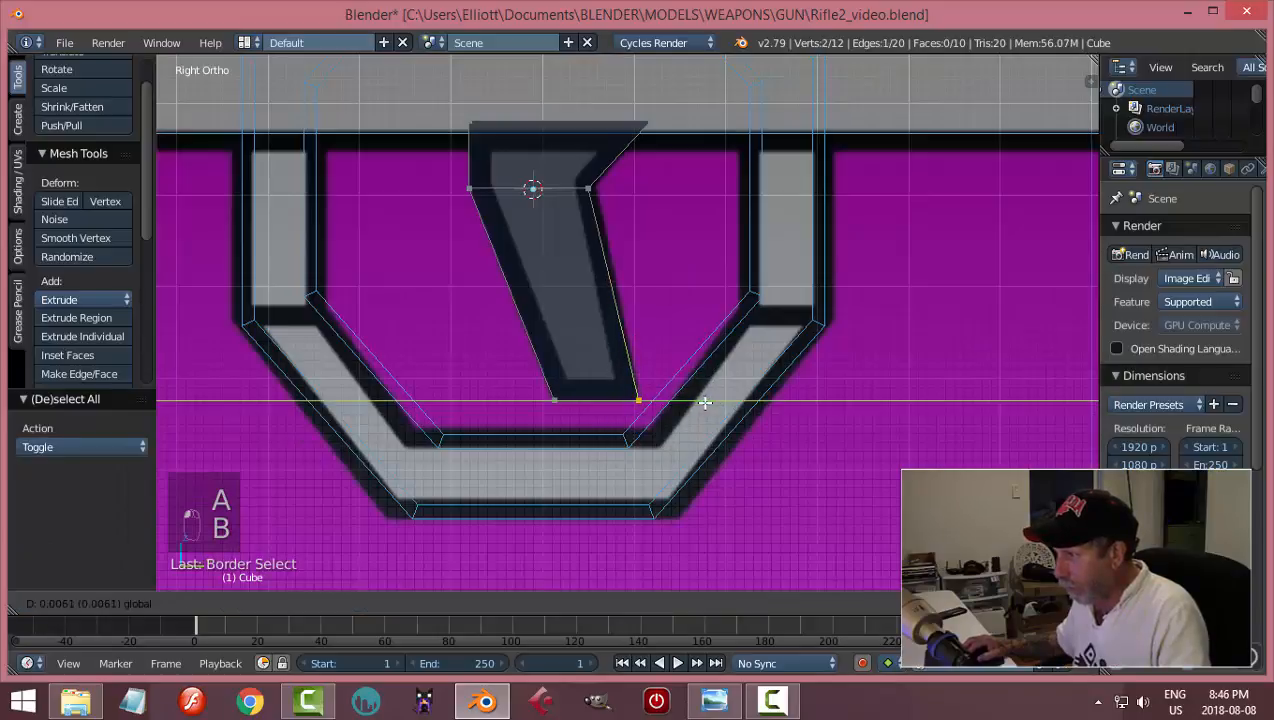
click(704, 401)
key(a)
- Select the whole trigger mesh and scale it to 0.233 along X so it is slightly thinner than the trigger guard
scroll(700, 385, down, 2)
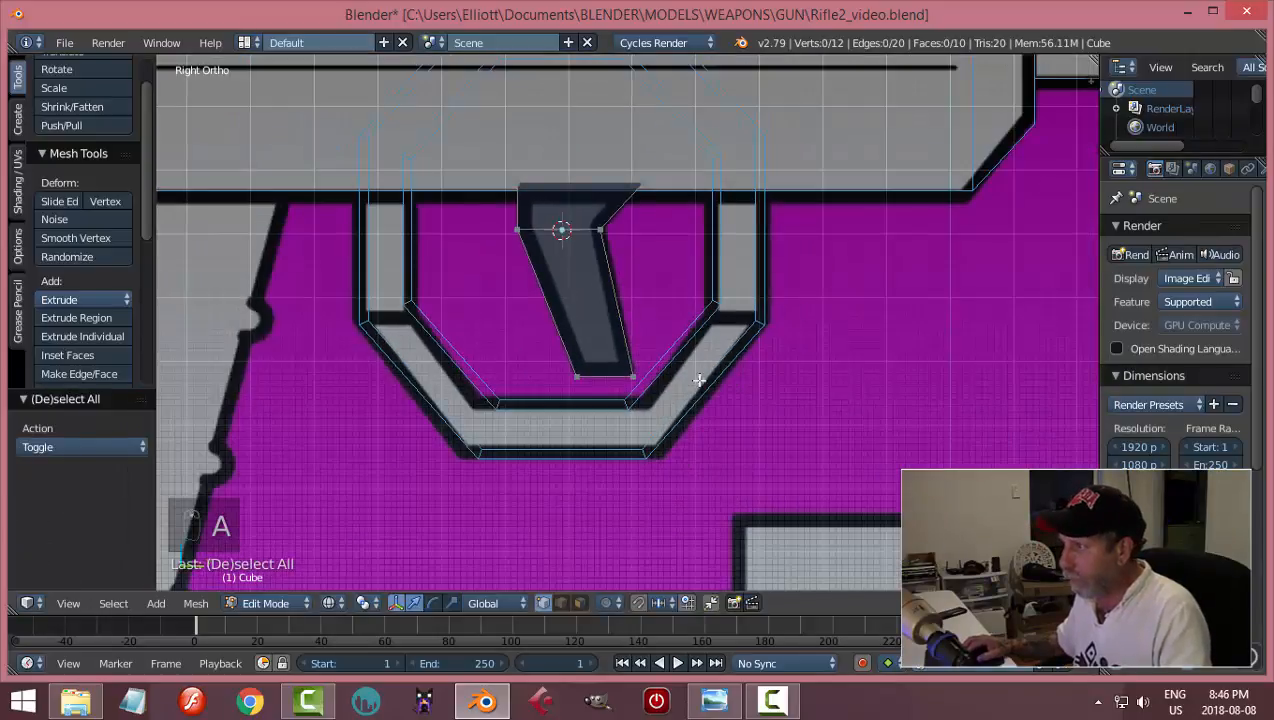
key(a)
middle_drag(718, 361, 766, 371)
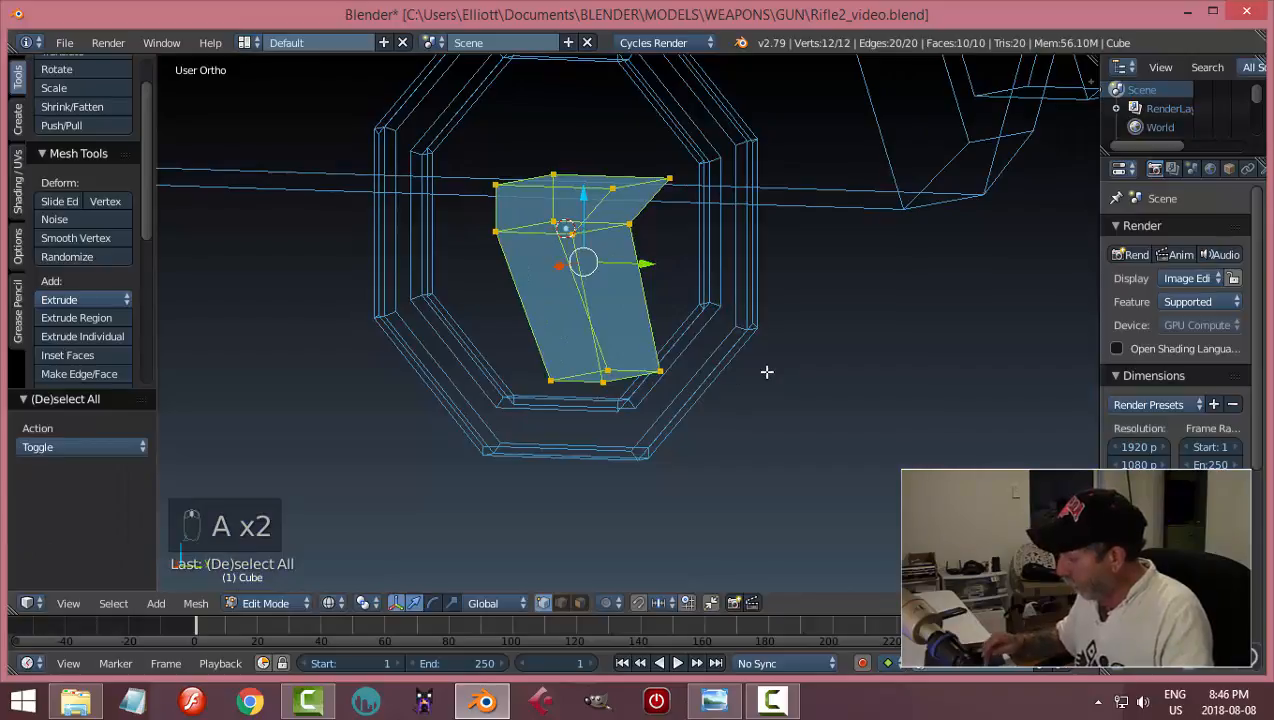
key(KP_1)
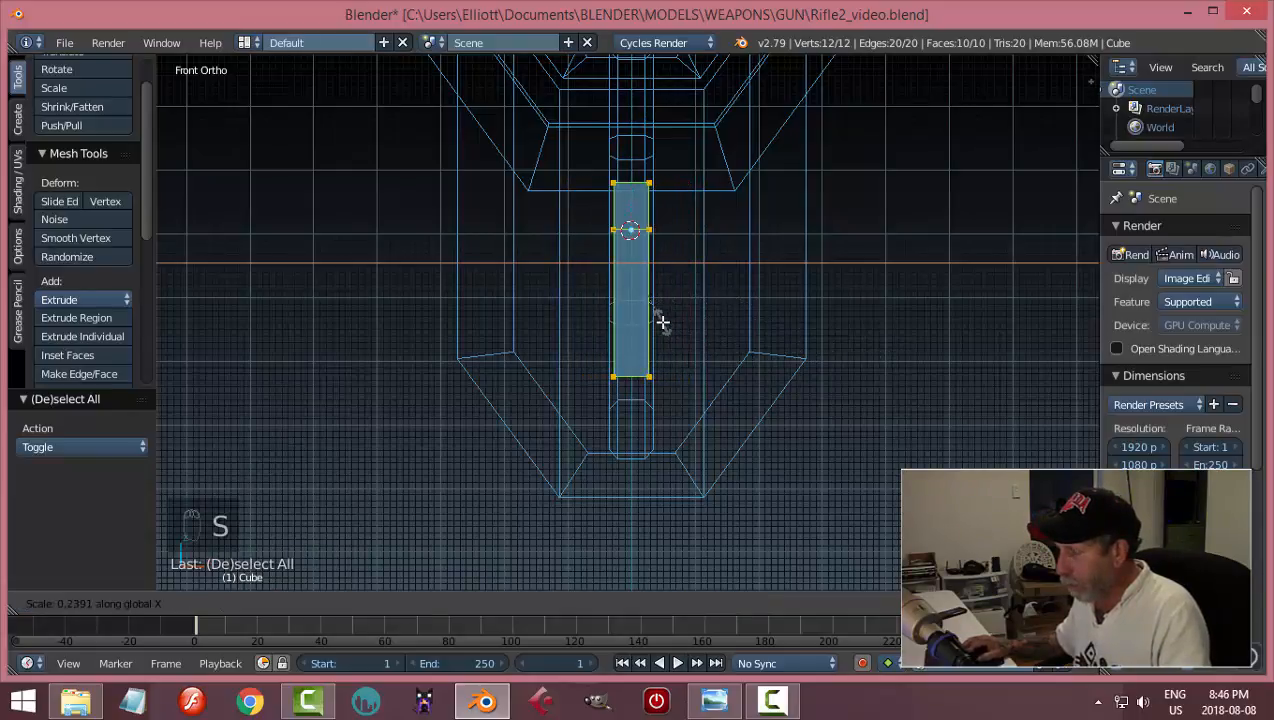
click(658, 320)
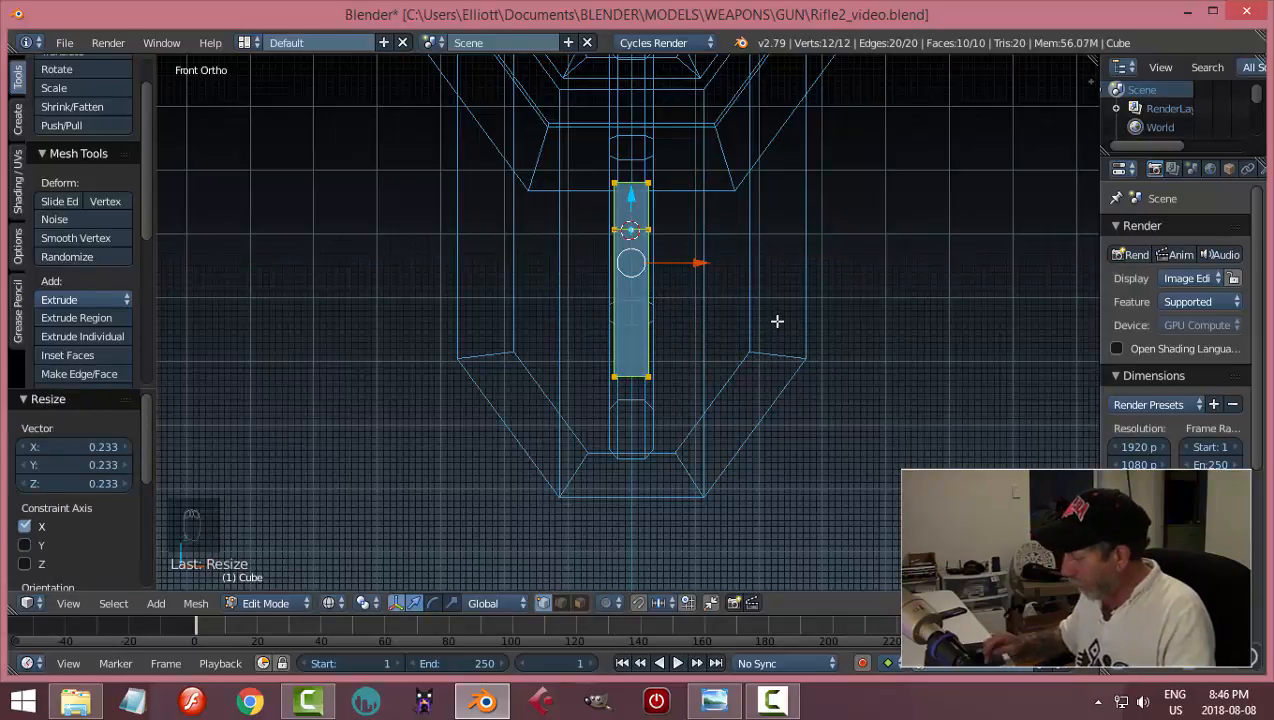
key(KP_3)
key(a)
key(a)
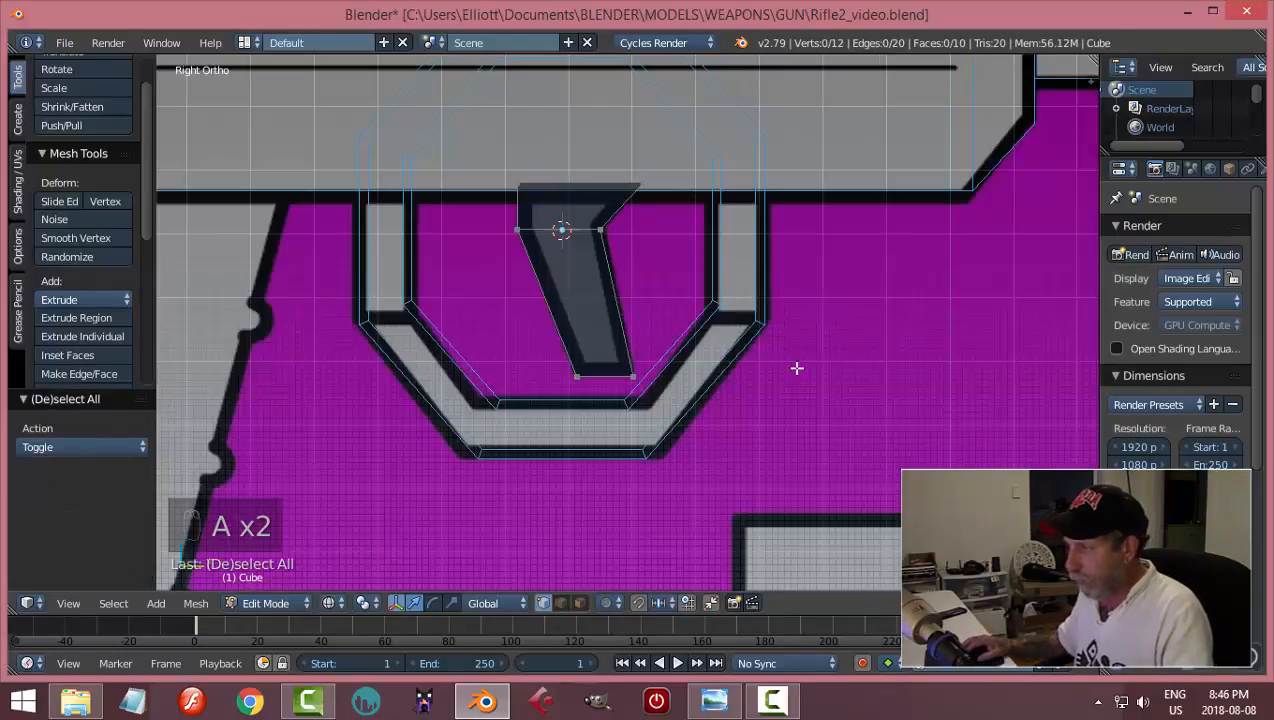
- Switch the viewport to solid shading and set the mesh select mode to Edge
key(z)
click(788, 475)
mouse_move(833, 370)
middle_down()
mouse_move(668, 356)
mouse_move(576, 367)
mouse_move(748, 350)
mouse_move(754, 324)
middle_up()
key(ctrl+Tab)
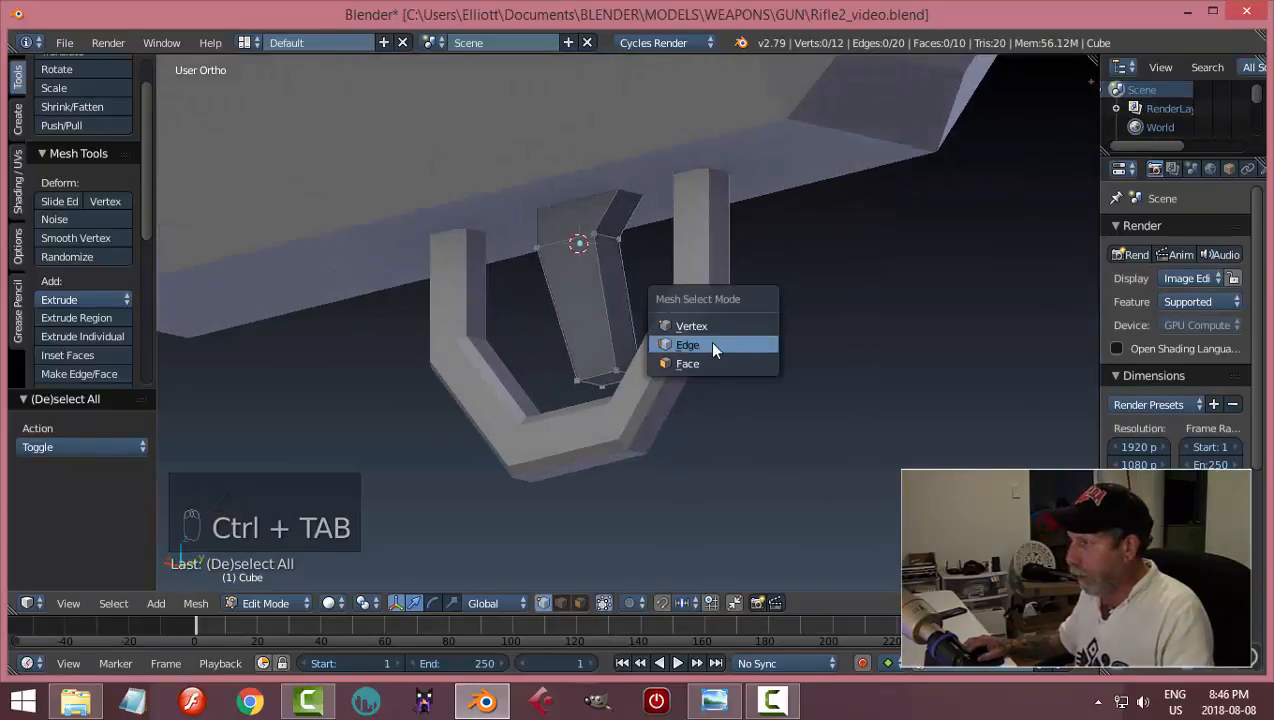
click(709, 340)
alt+right_click(603, 286)
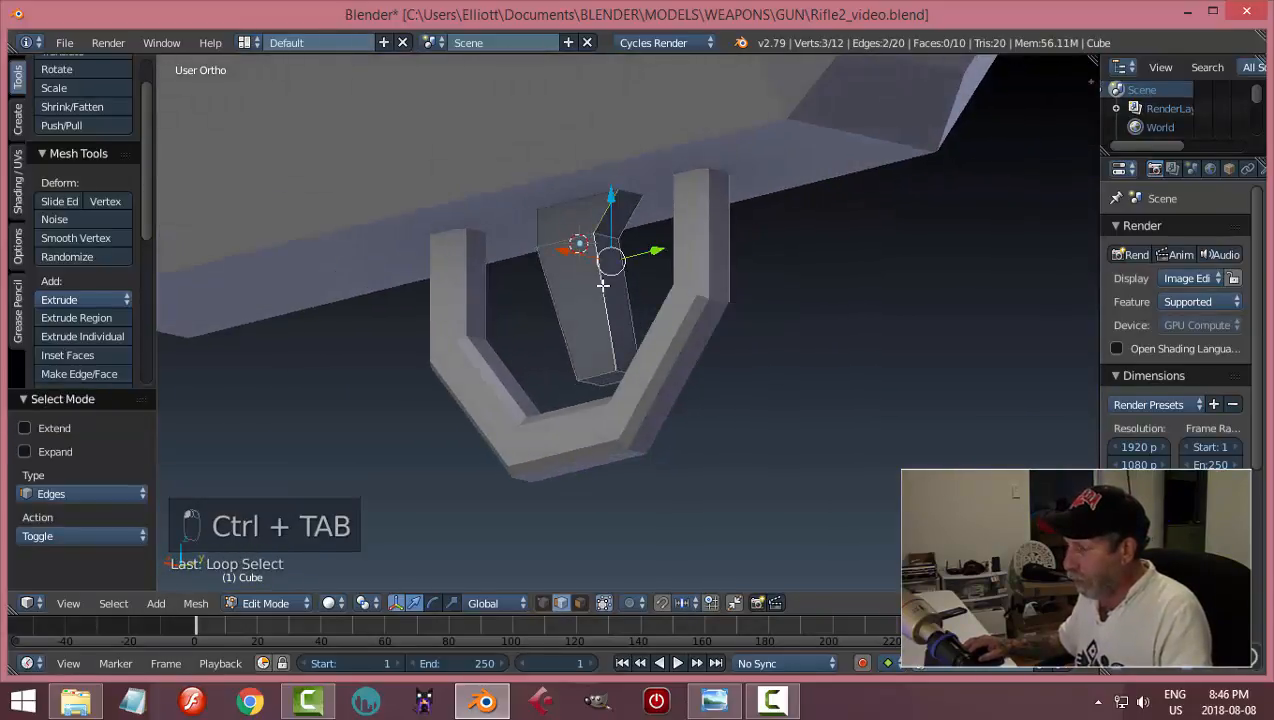
alt+right_click(552, 286)
key(a)
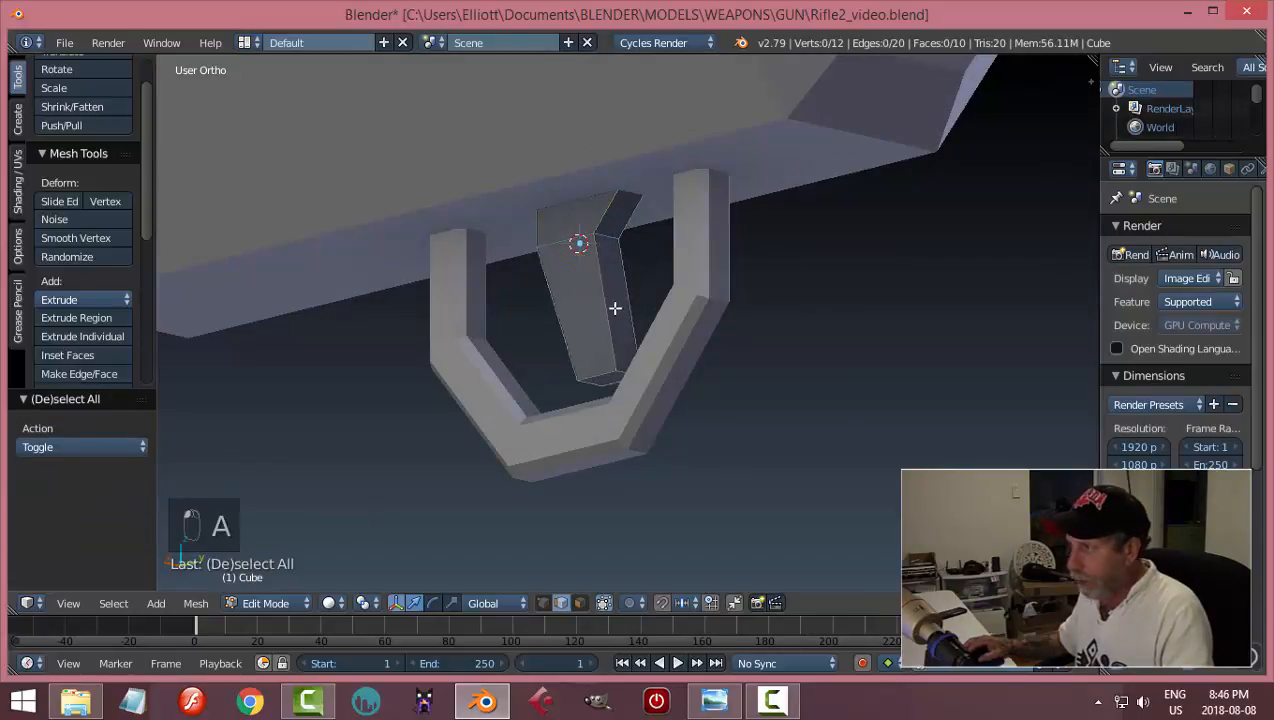
right_click(553, 300)
shift+right_click(607, 268)
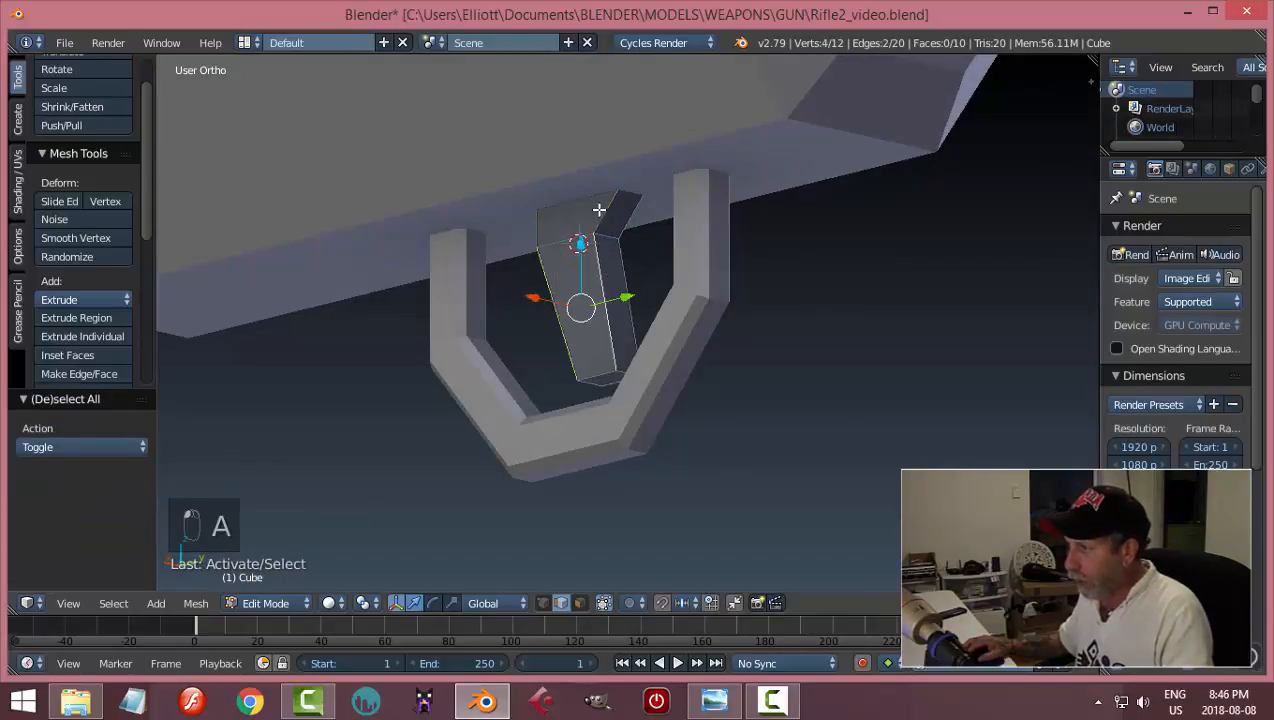
key(a)
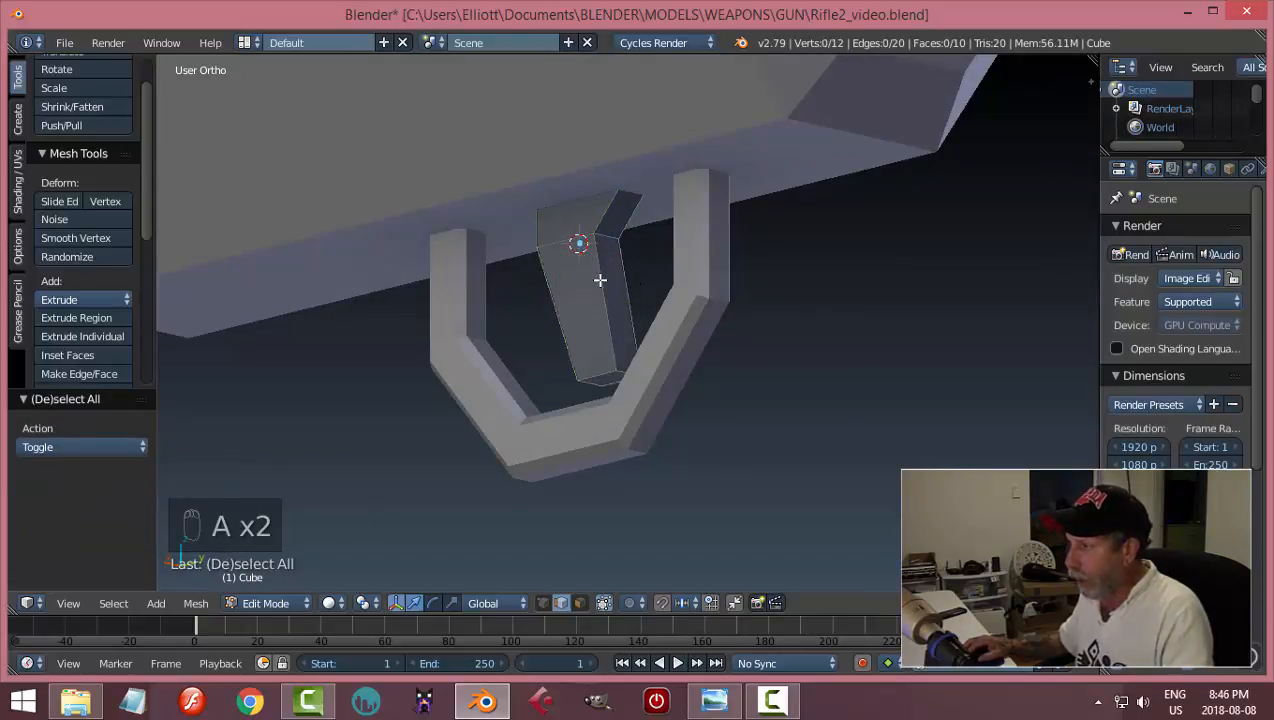
- Select the trigger's lengthwise edge loops on both sides and bevel them with an offset of about 0.014
alt+right_click(622, 340)
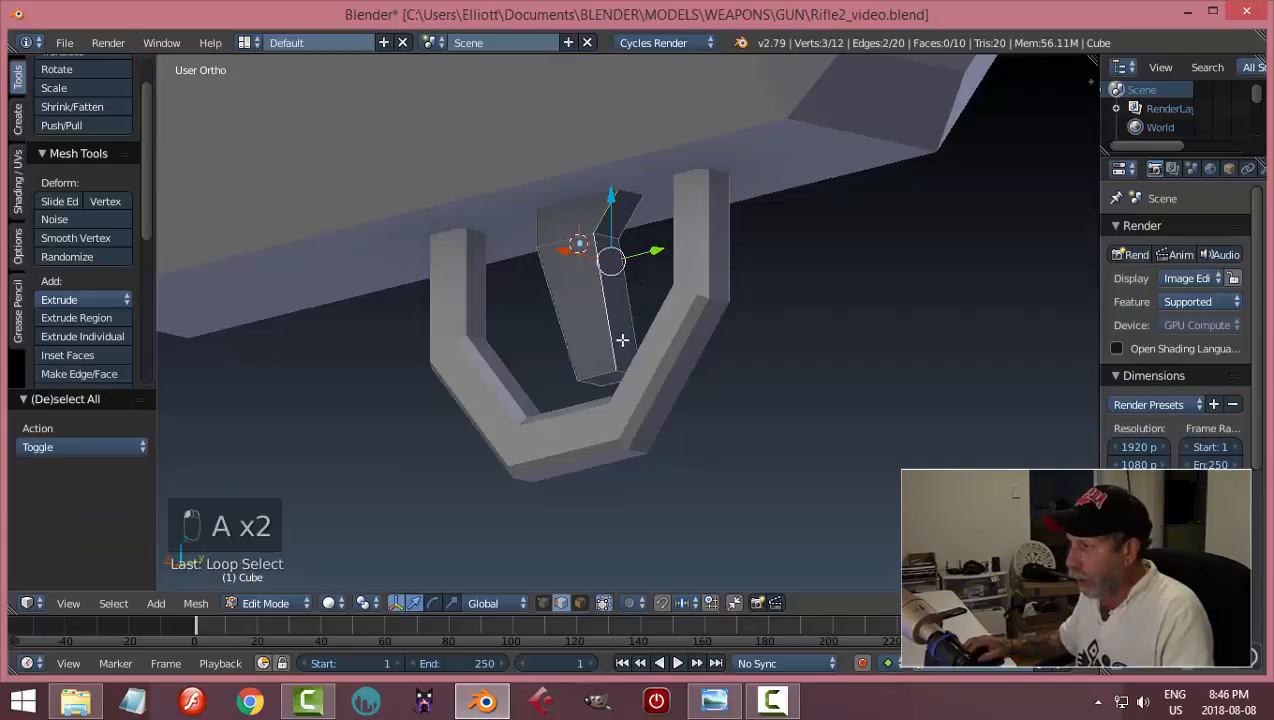
alt+shift+right_click(554, 307)
middle_drag(739, 313, 673, 301)
alt+shift+right_click(665, 310)
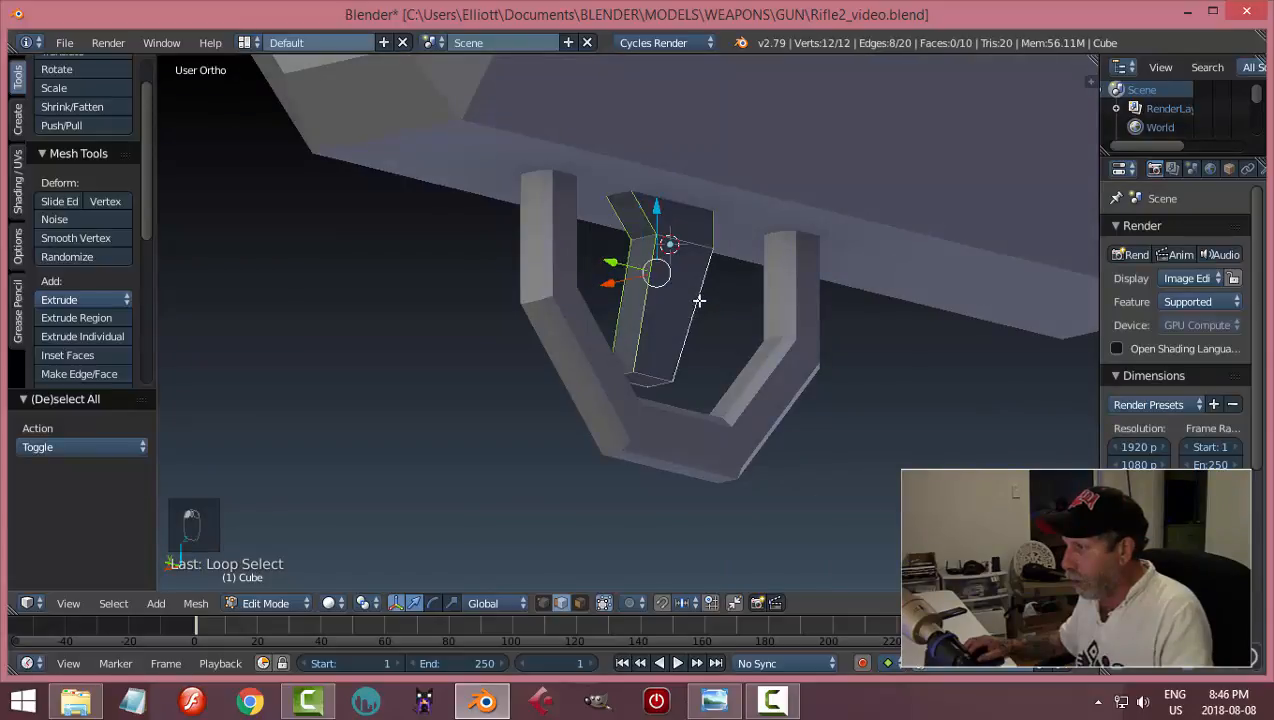
key(ctrl+b)
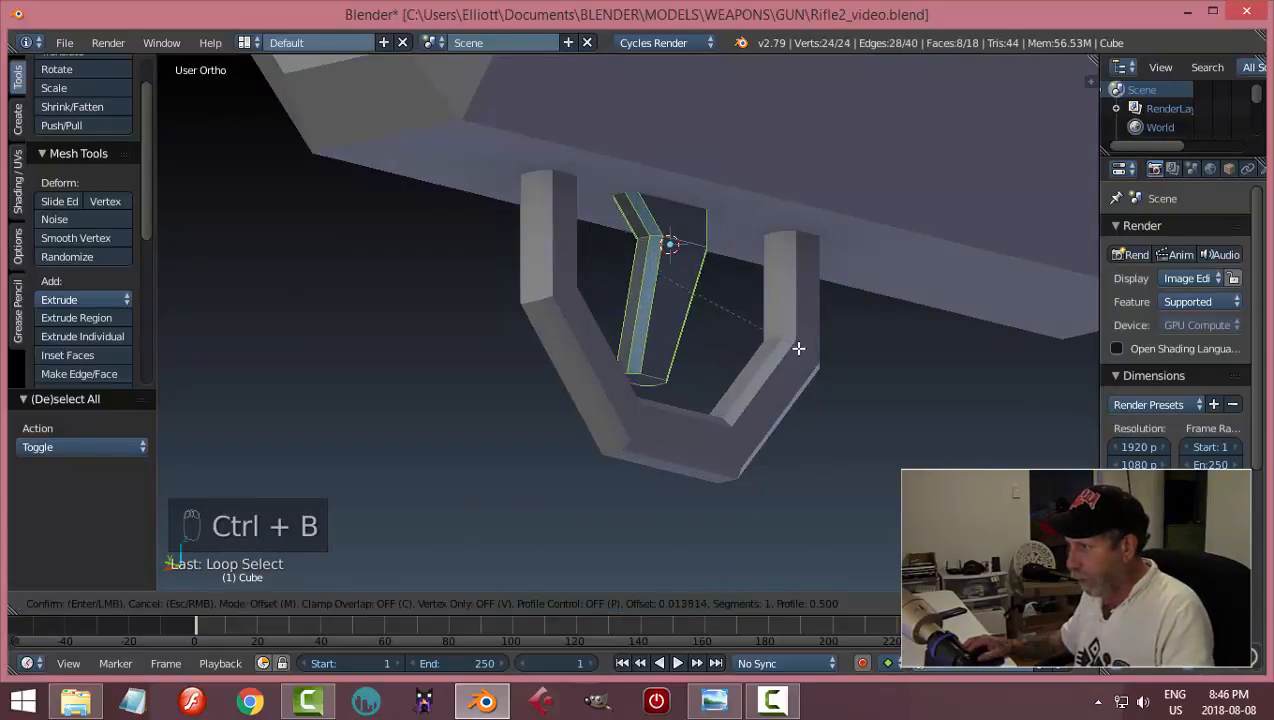
click(798, 348)
key(a)
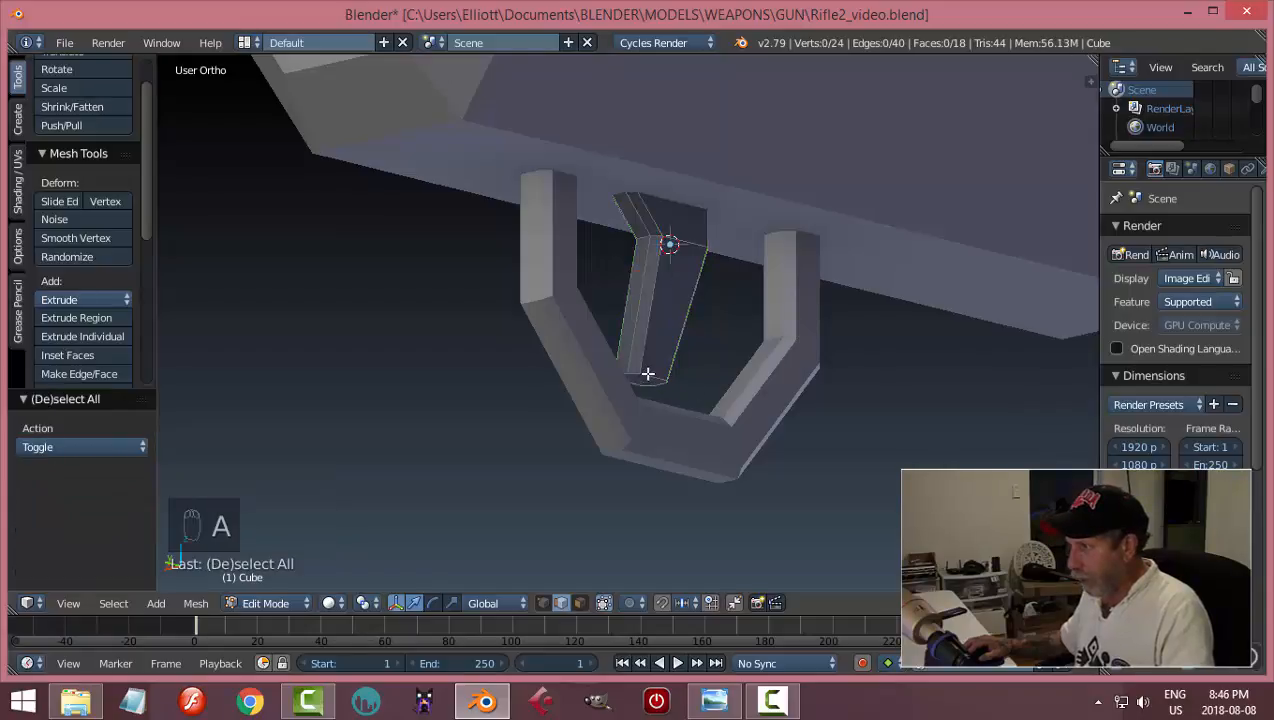
- Bevel the edge loop around the trigger's bottom end with an offset of about 0.009 and return to Object Mode
alt+right_click(648, 373)
middle_drag(478, 401, 782, 387)
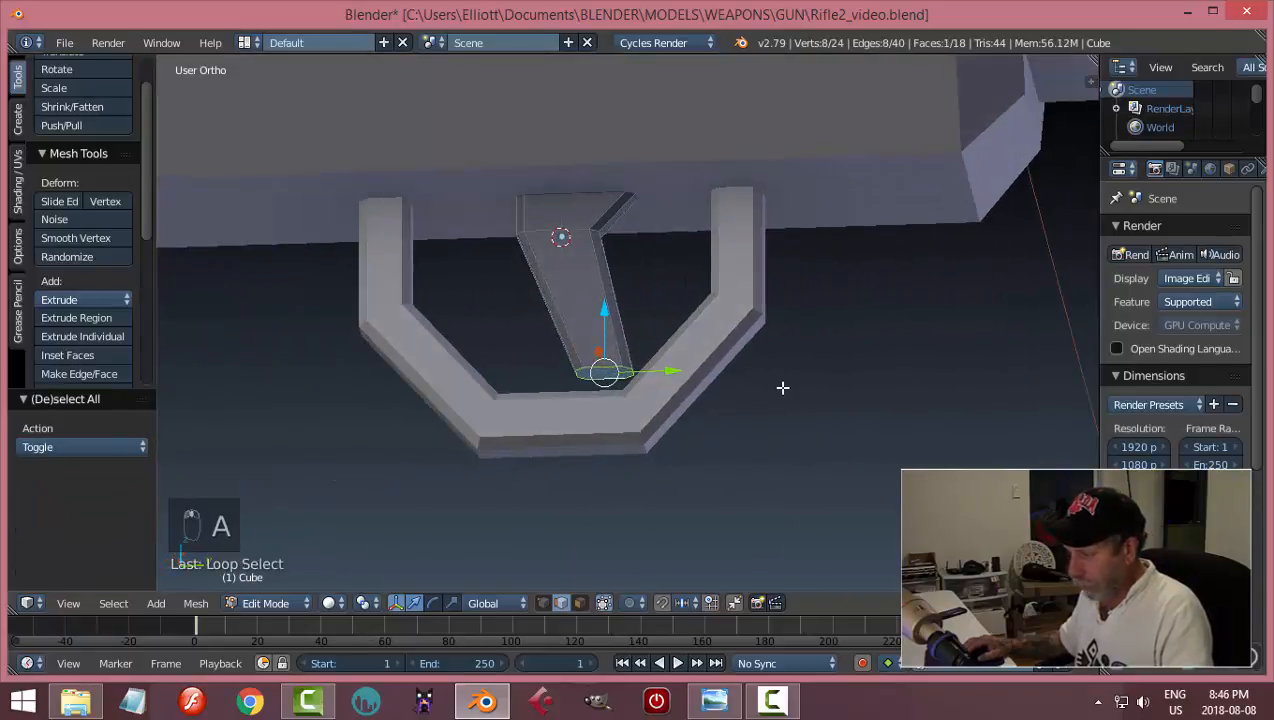
key(ctrl+b)
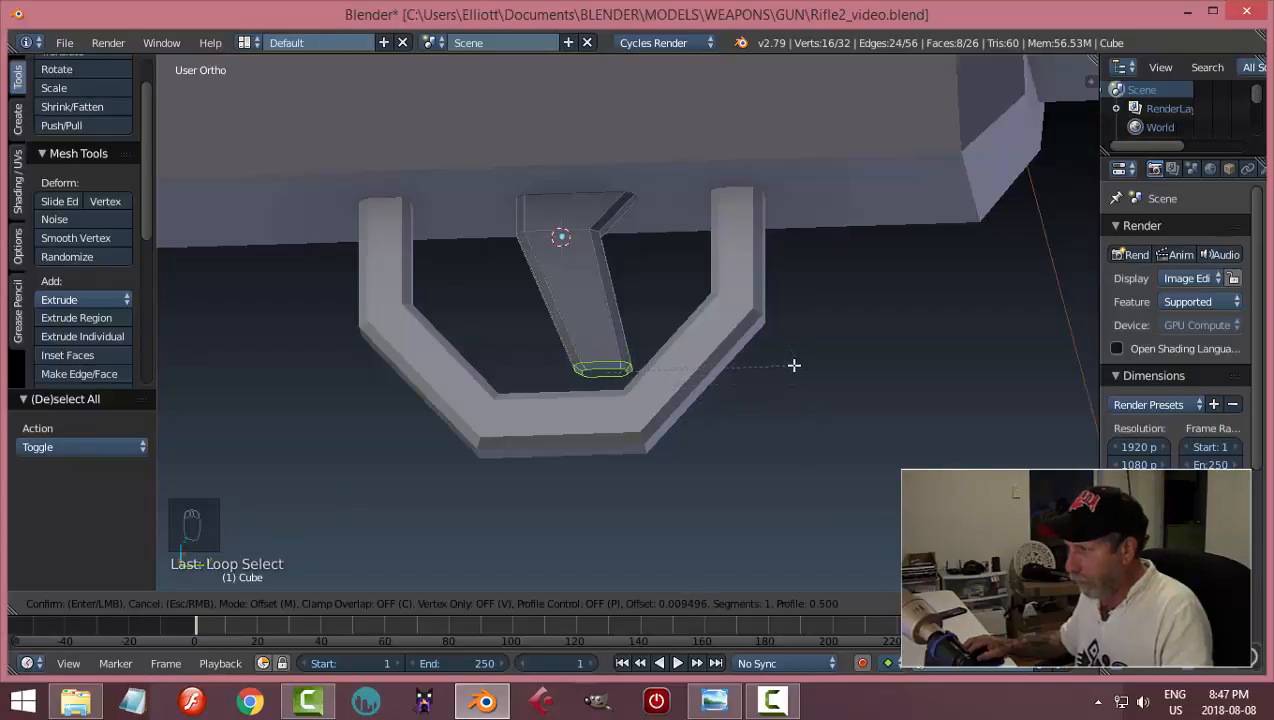
click(794, 365)
key(a)
key(Tab)
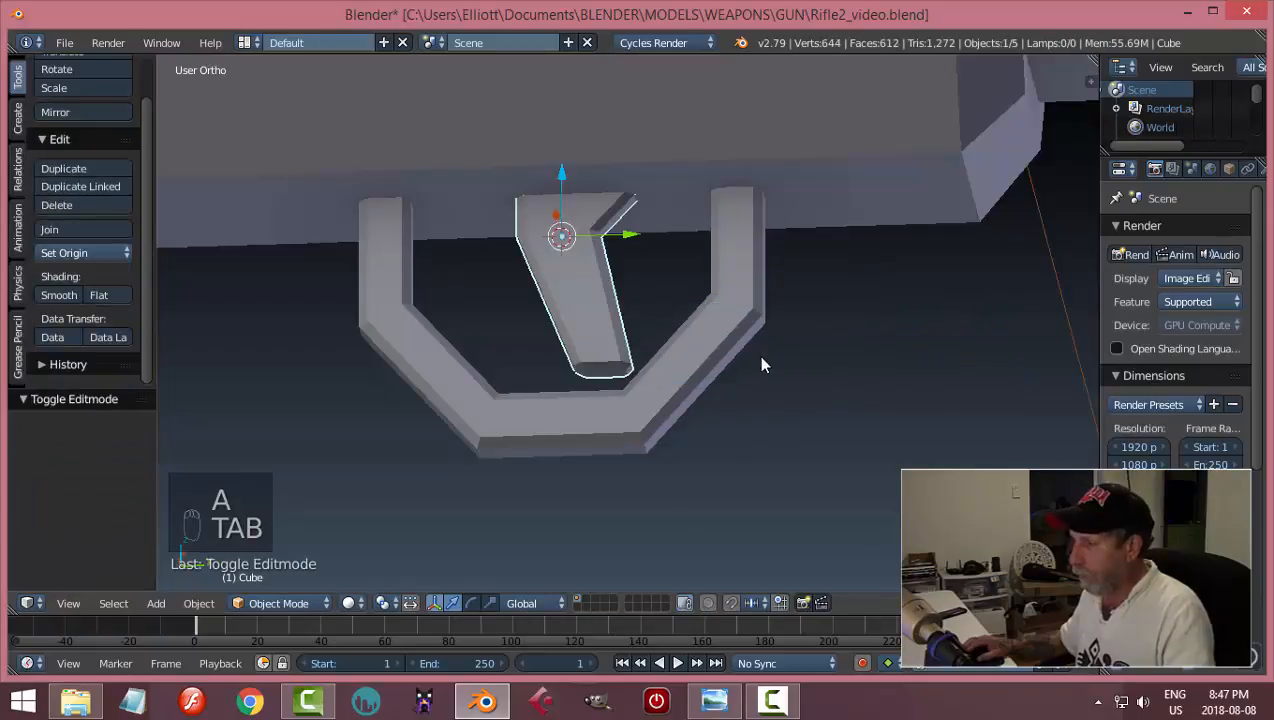
- Deselect the trigger and save over the existing Rifle2_video.blend file
scroll(728, 359, down, 3)
middle_drag(729, 321, 716, 330)
scroll(716, 330, up, 2)
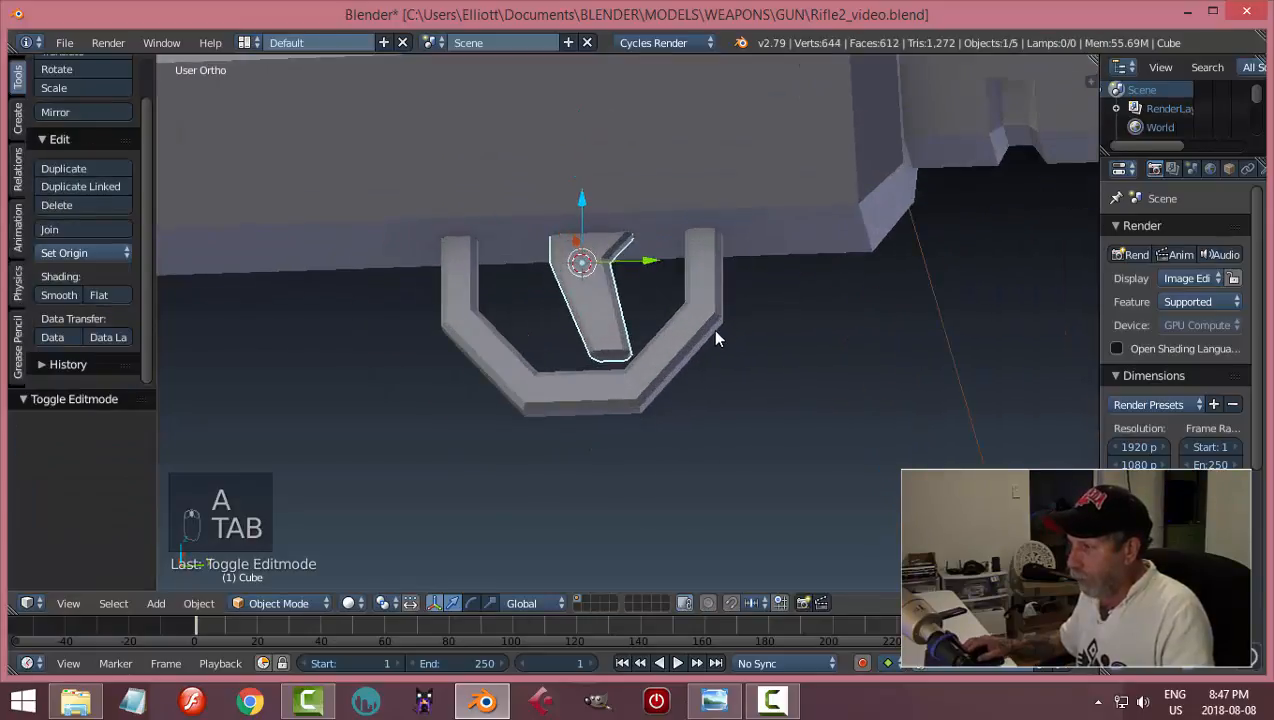
key(a)
scroll(714, 318, down, 5)
key(ctrl+s)
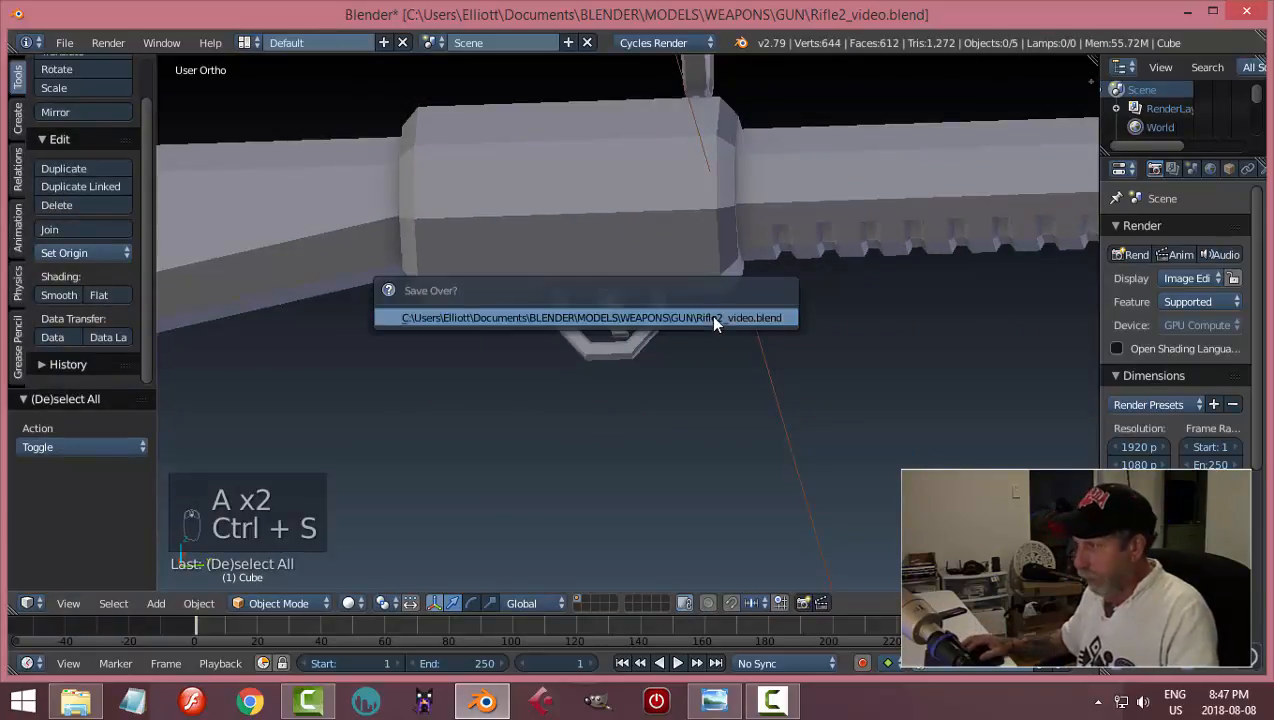
- Examine the whole rifle from several angles and compare it with the grip and magazine in the side-view reference
key(KP_3)
scroll(713, 323, down, 4)
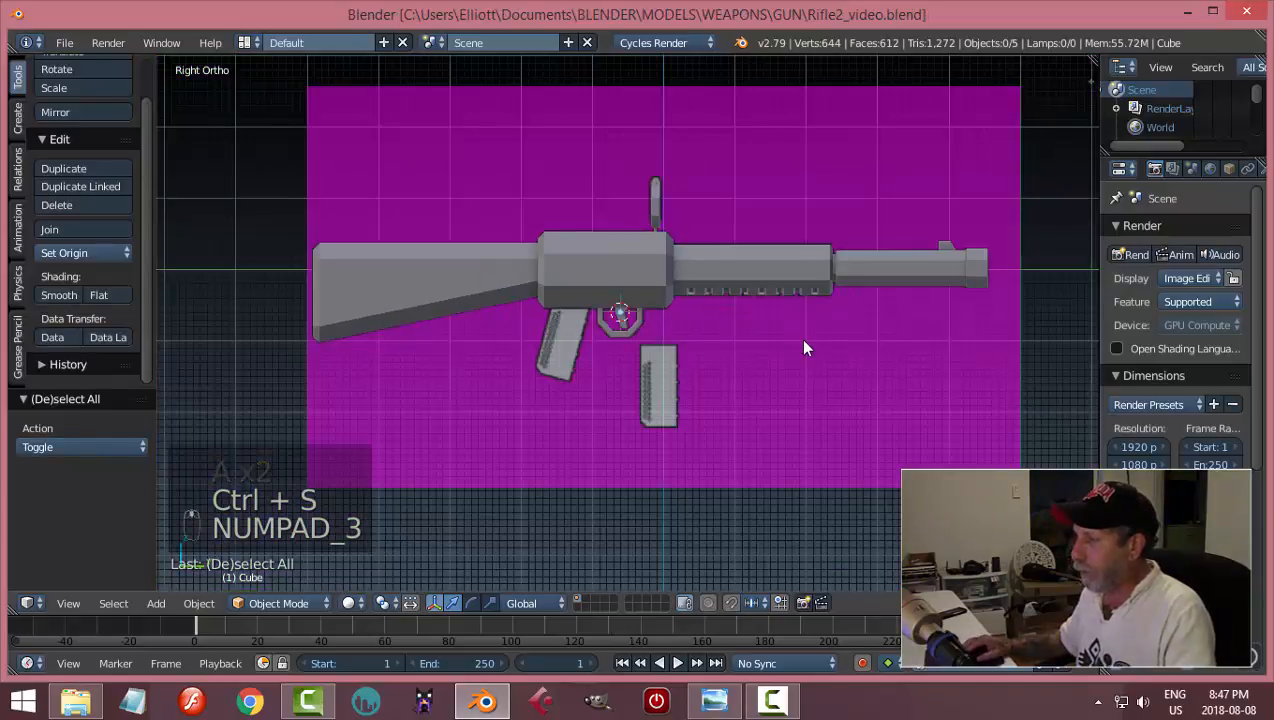
middle_drag(805, 347, 808, 248)
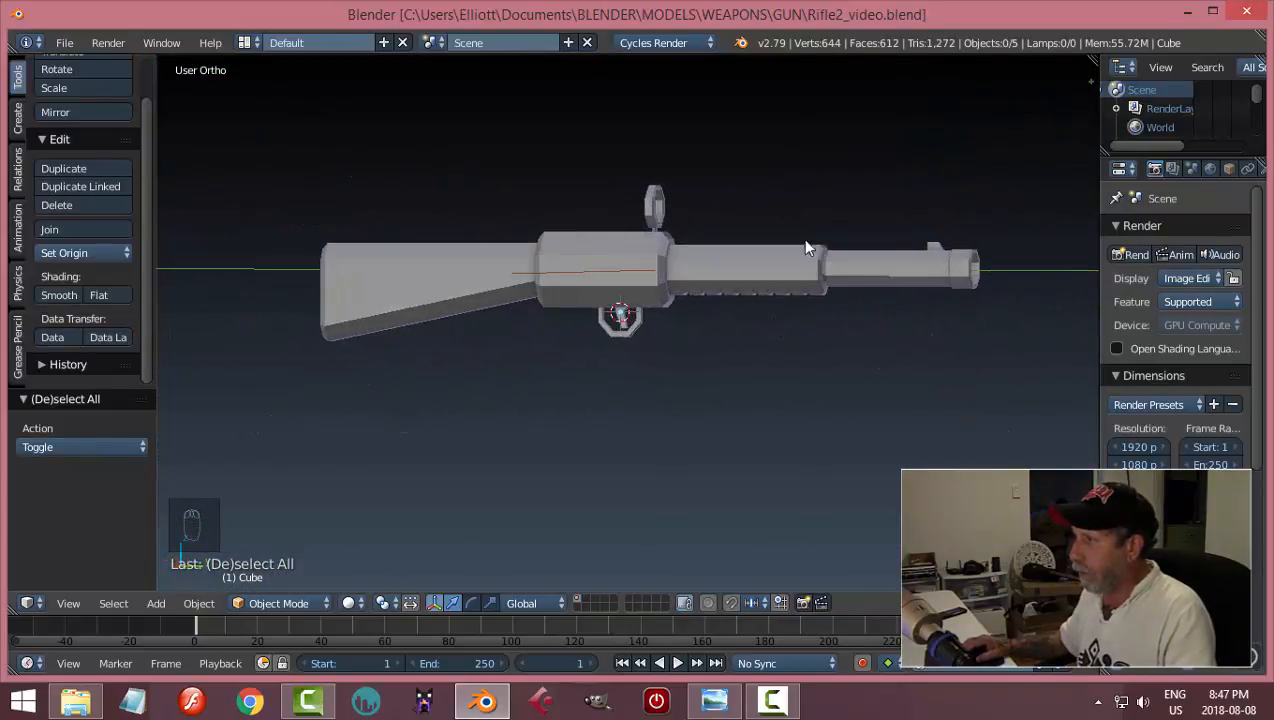
middle_drag(864, 75, 930, 293)
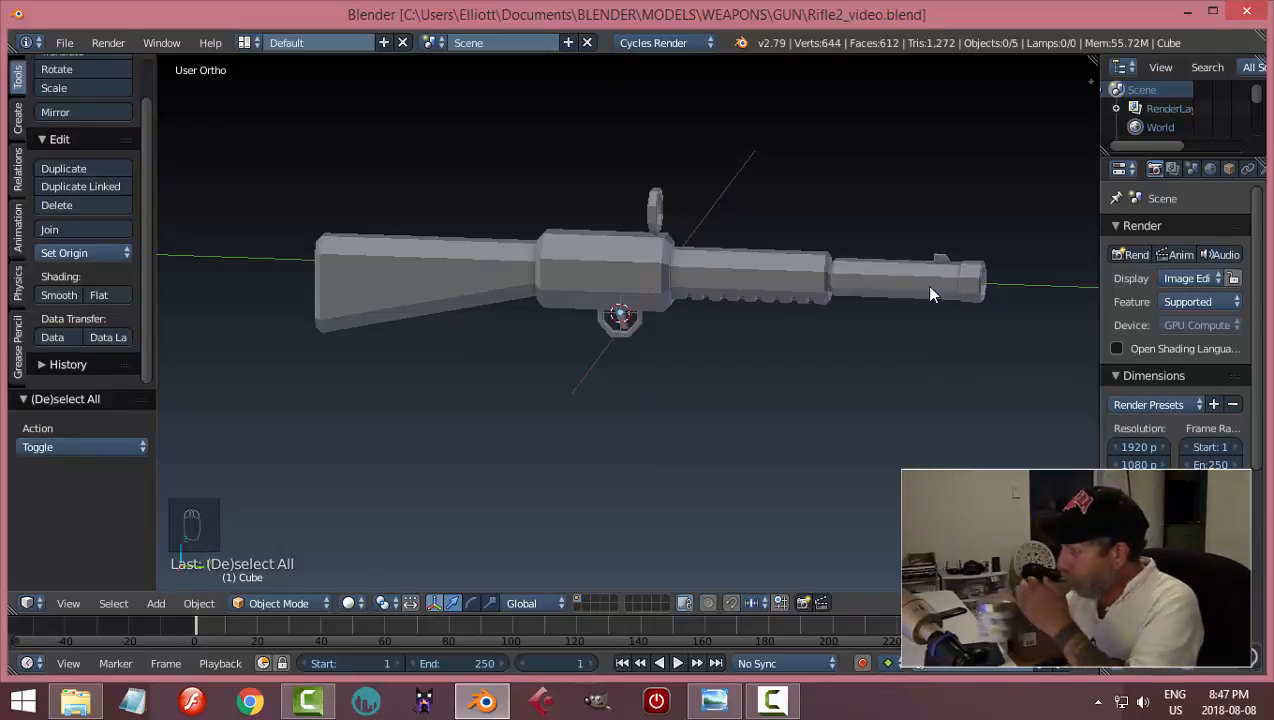
key(KP_3)
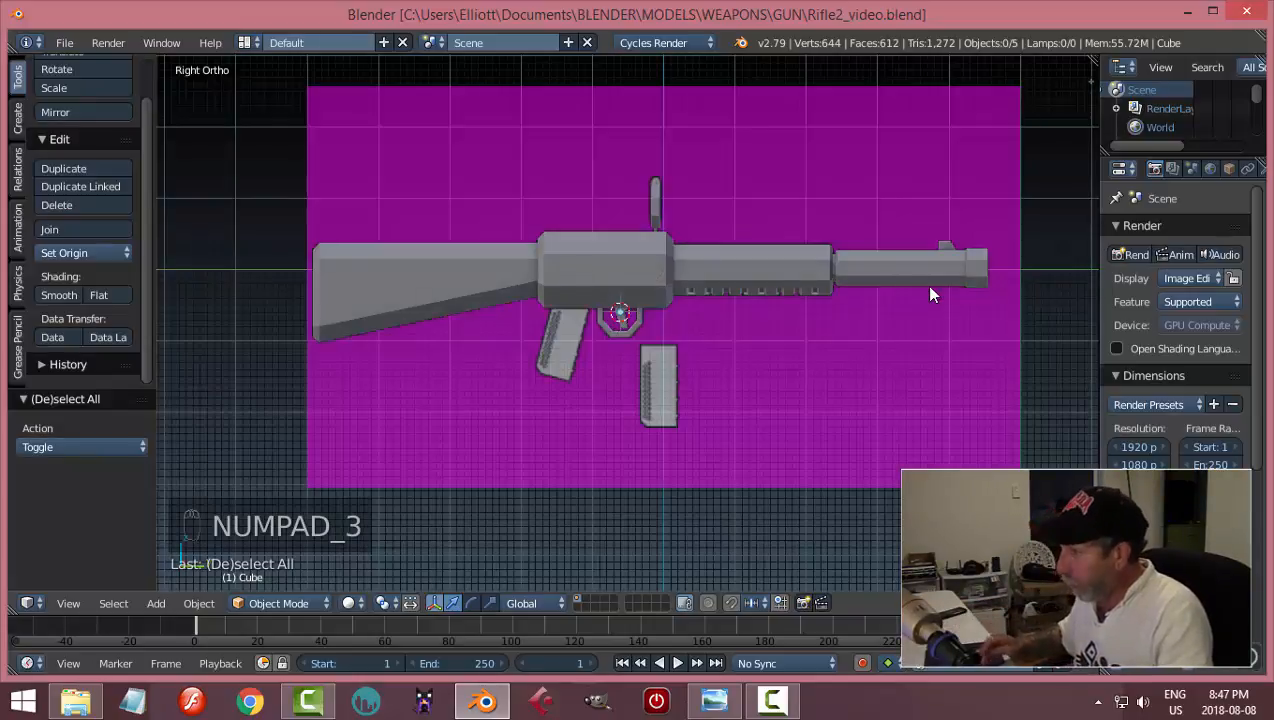
scroll(731, 335, up, 5)
scroll(690, 378, up, 2)
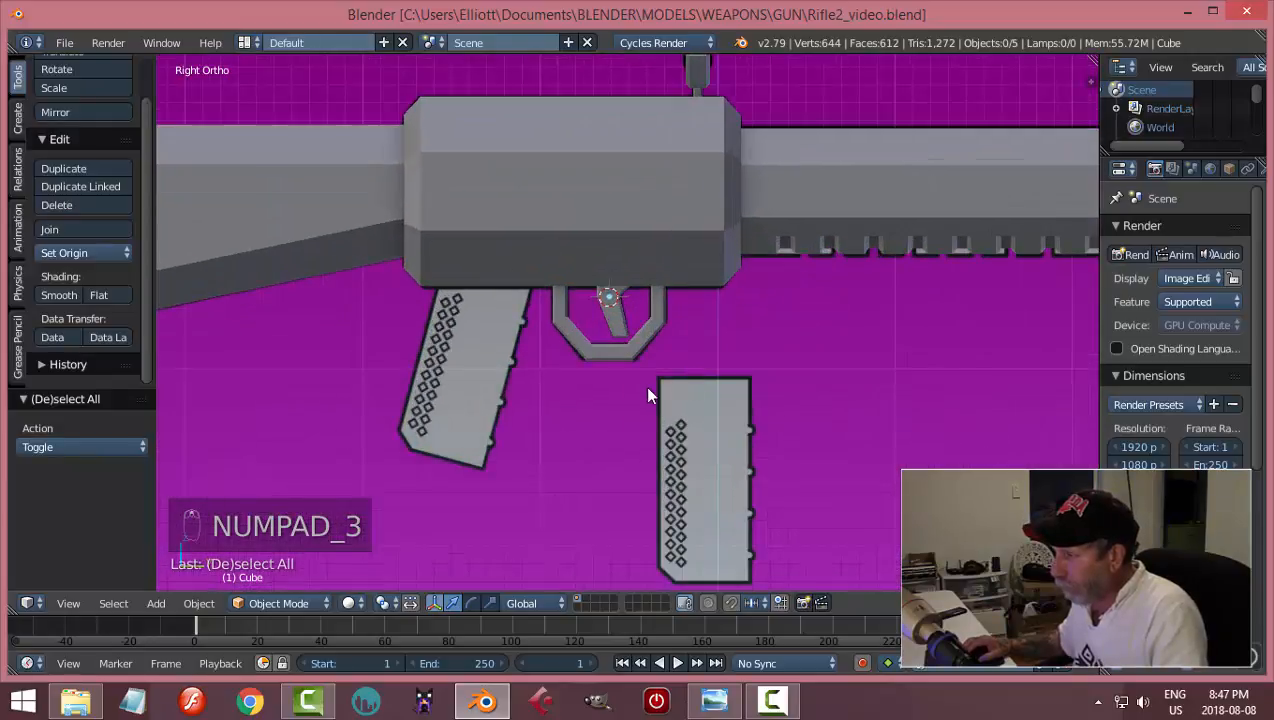
scroll(691, 438, down, 1)
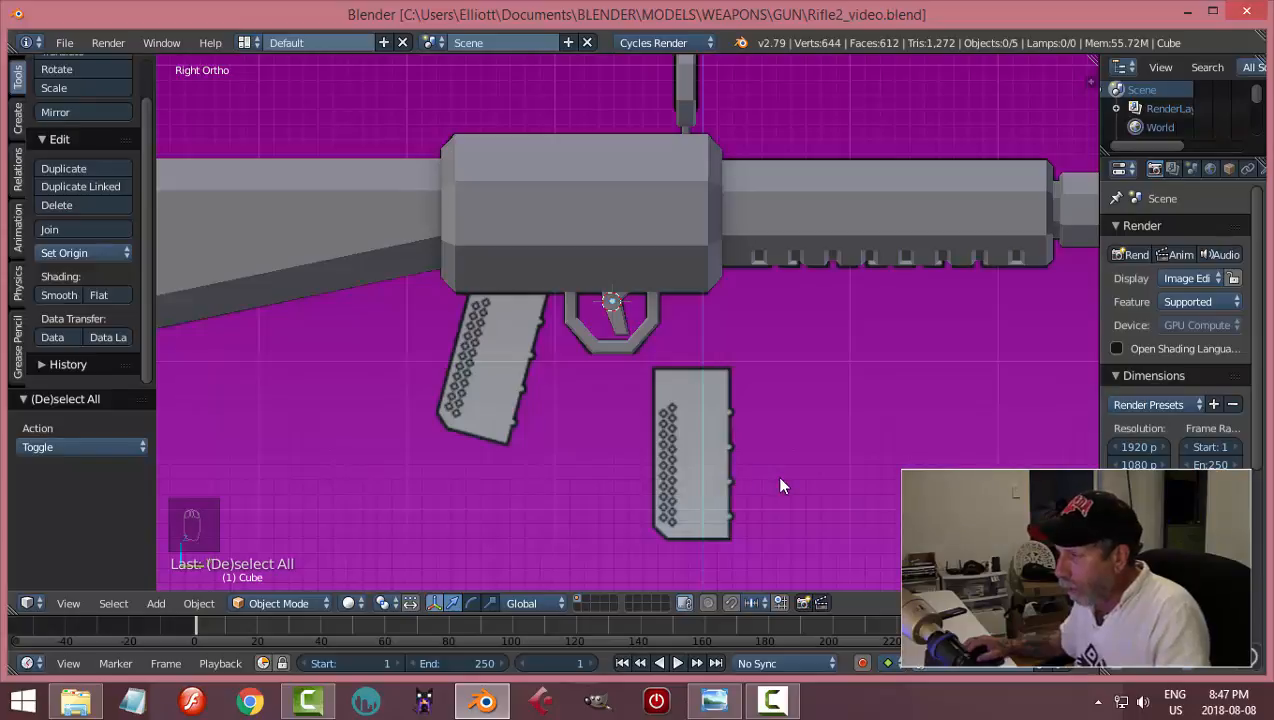
- Place the 3D cursor at the middle of the reference magazine in the right view and add a cube there
click(694, 453)
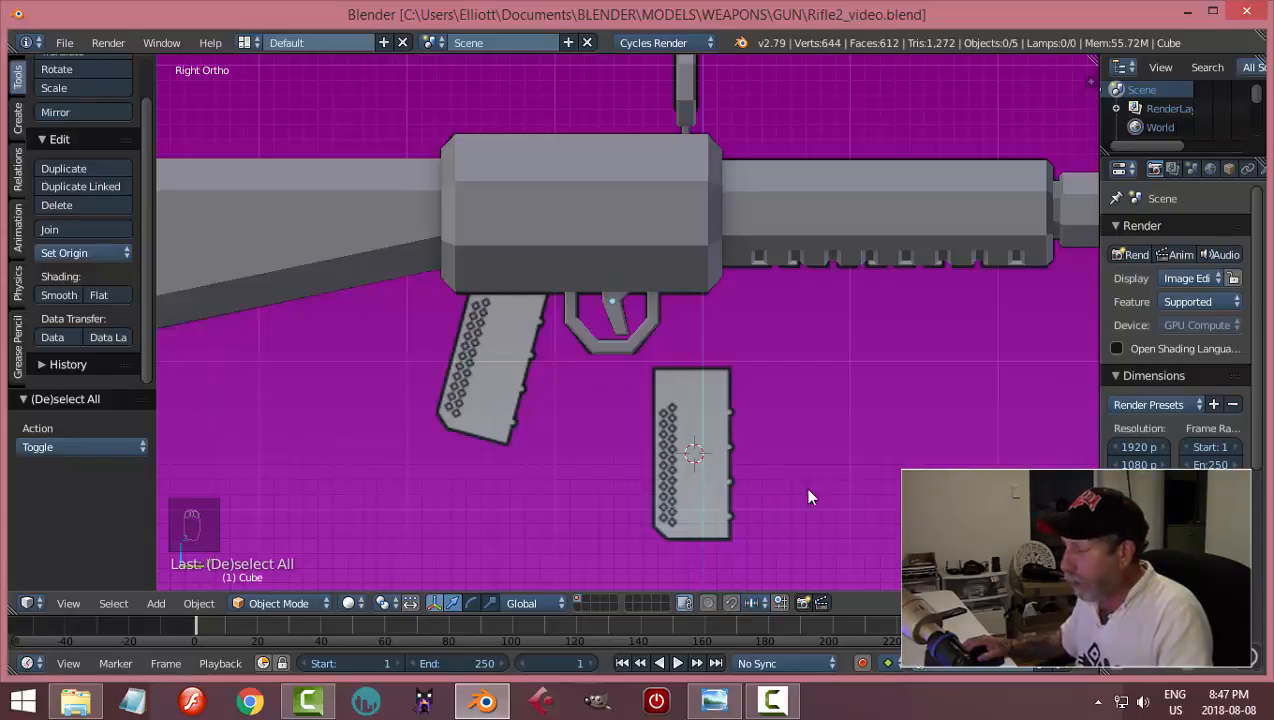
shift+middle_drag(838, 498, 730, 458)
key(KP_3)
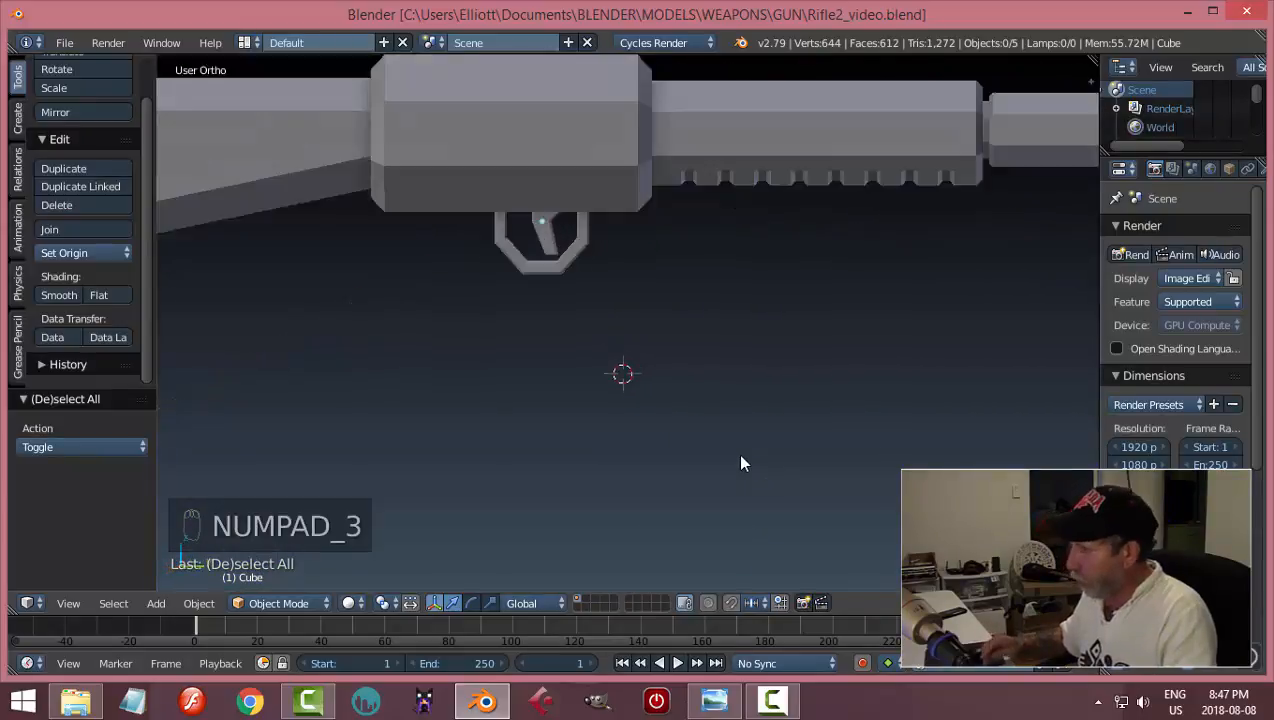
key(shift+a)
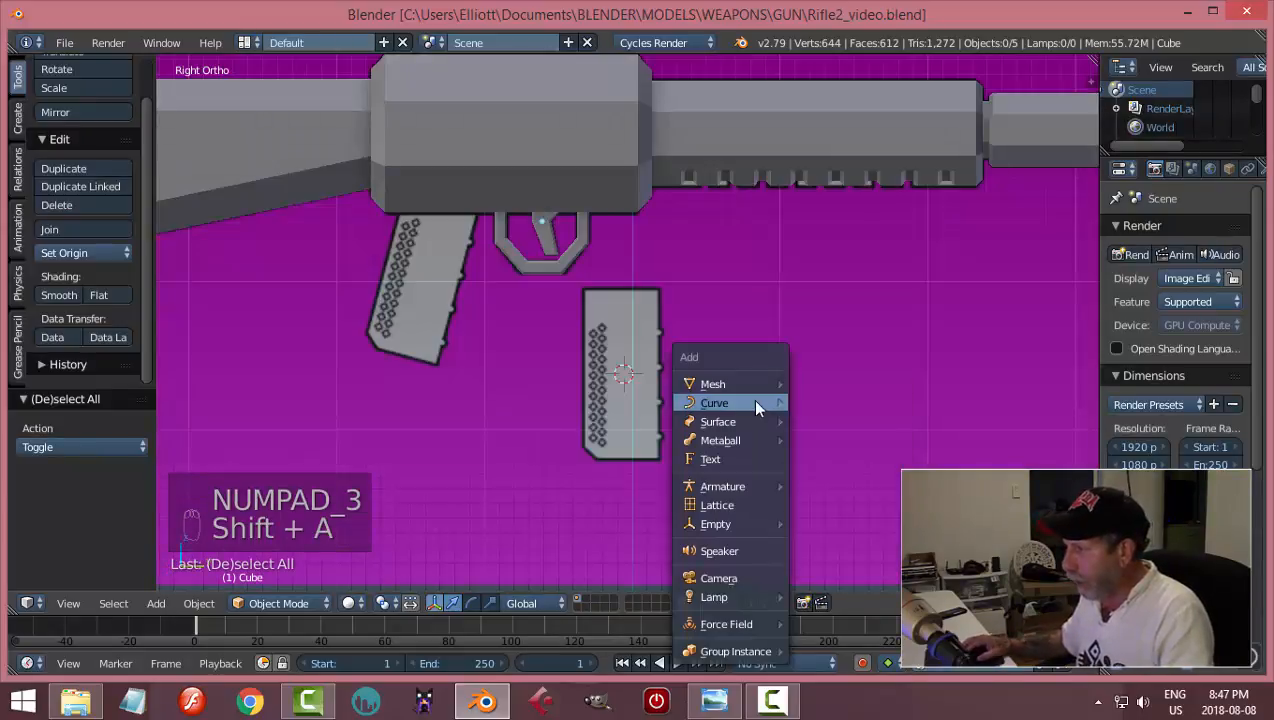
mouse_move(747, 382)
click(847, 402)
- In Edit Mode with wireframe shading, scale the new cube to 0.277 and move it -0.010 along Y onto the reference magazine
key(Tab)
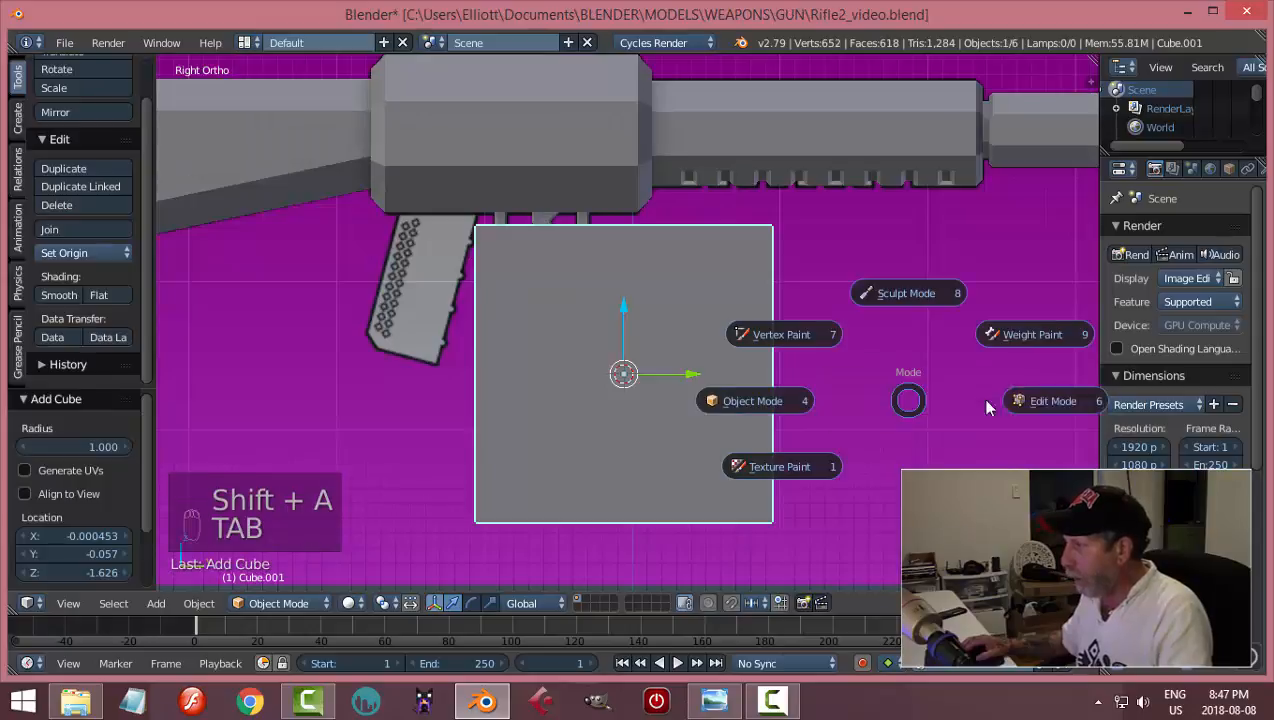
key(z)
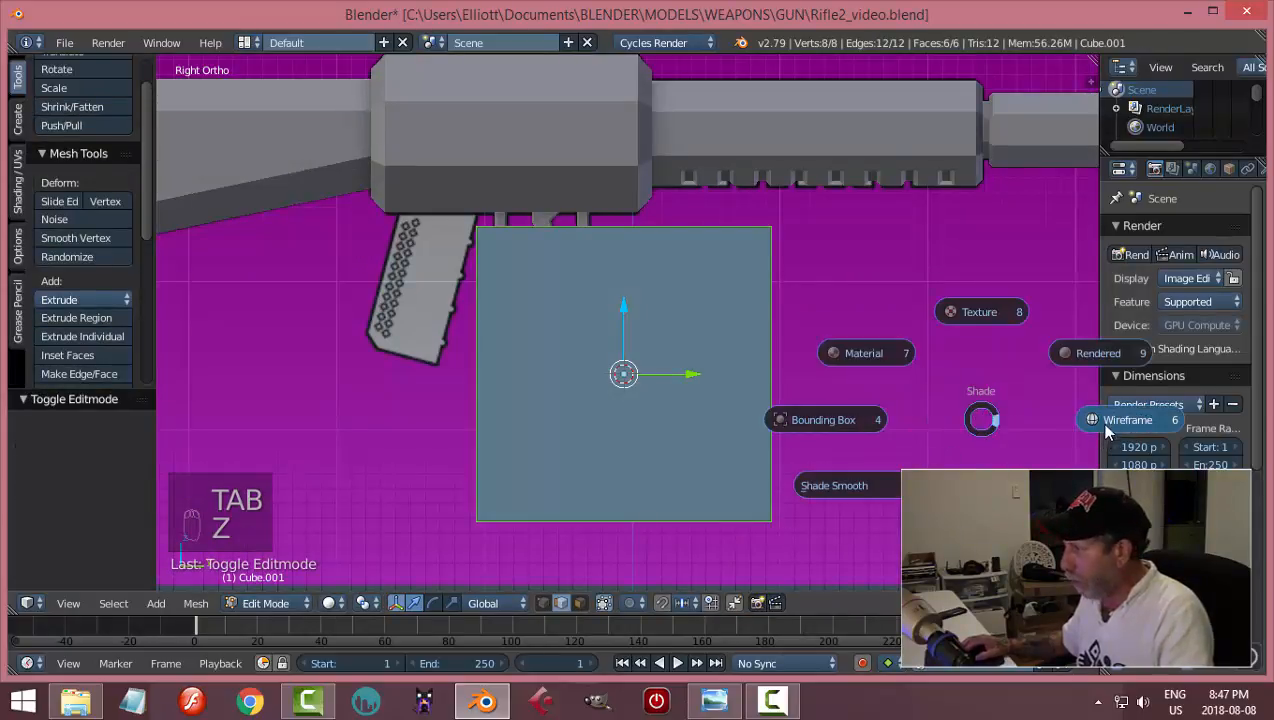
key(s)
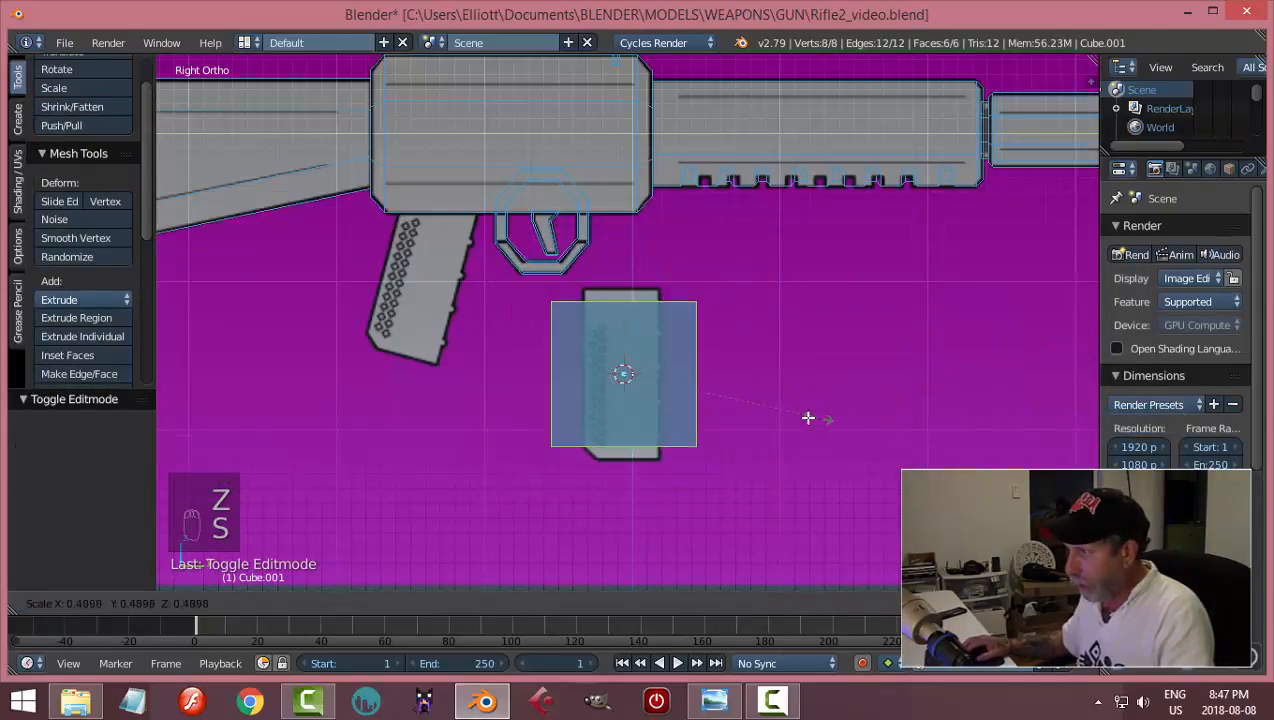
click(727, 419)
scroll(773, 426, up, 5)
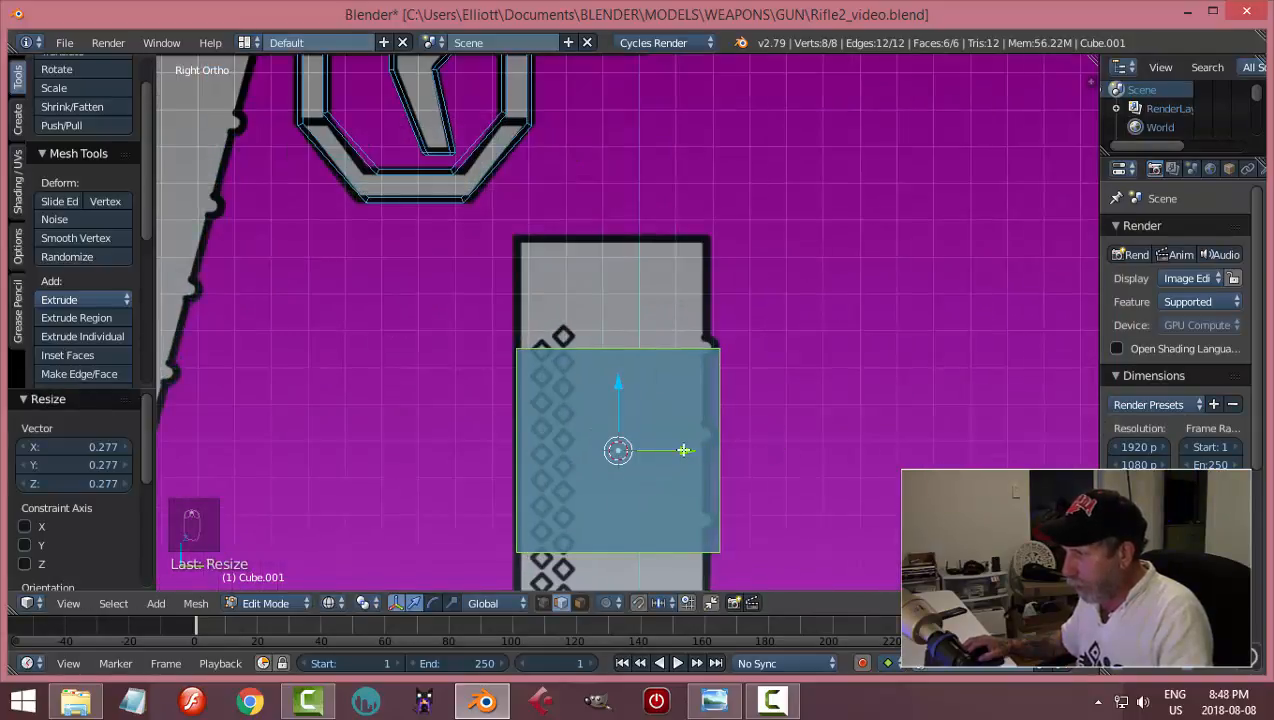
drag(683, 450, 680, 450)
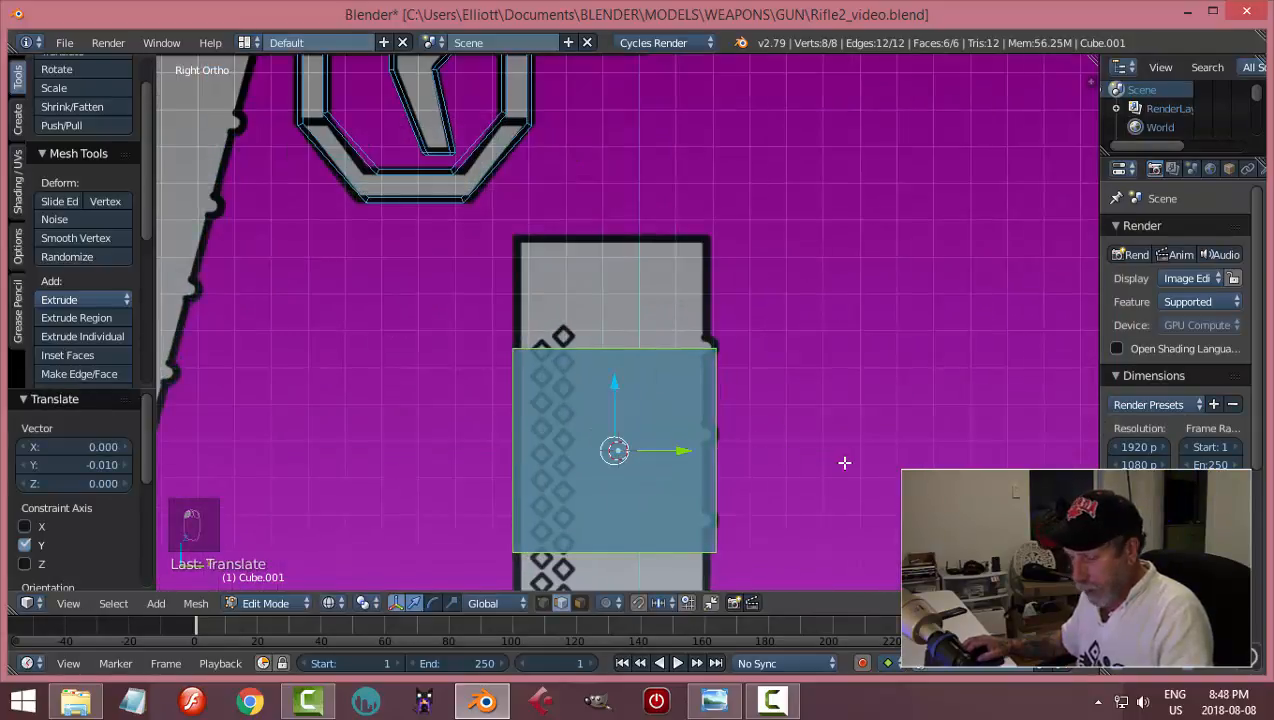
- Scale the magazine cube to 0.964 and nudge it along Y to fit the reference magazine's width
key(s)
click(719, 456)
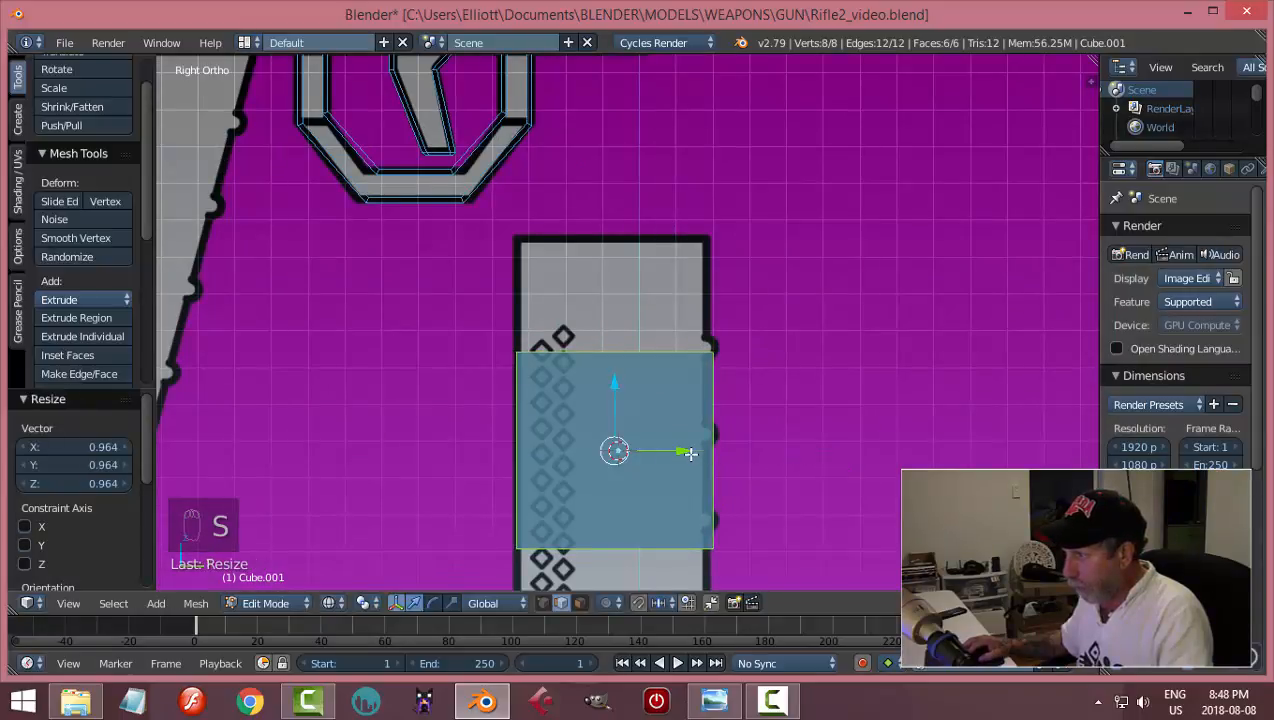
drag(690, 453, 687, 450)
- Select the cube's upper vertices and raise them 0.313 along Z to the top of the reference magazine
key(a)
key(b)
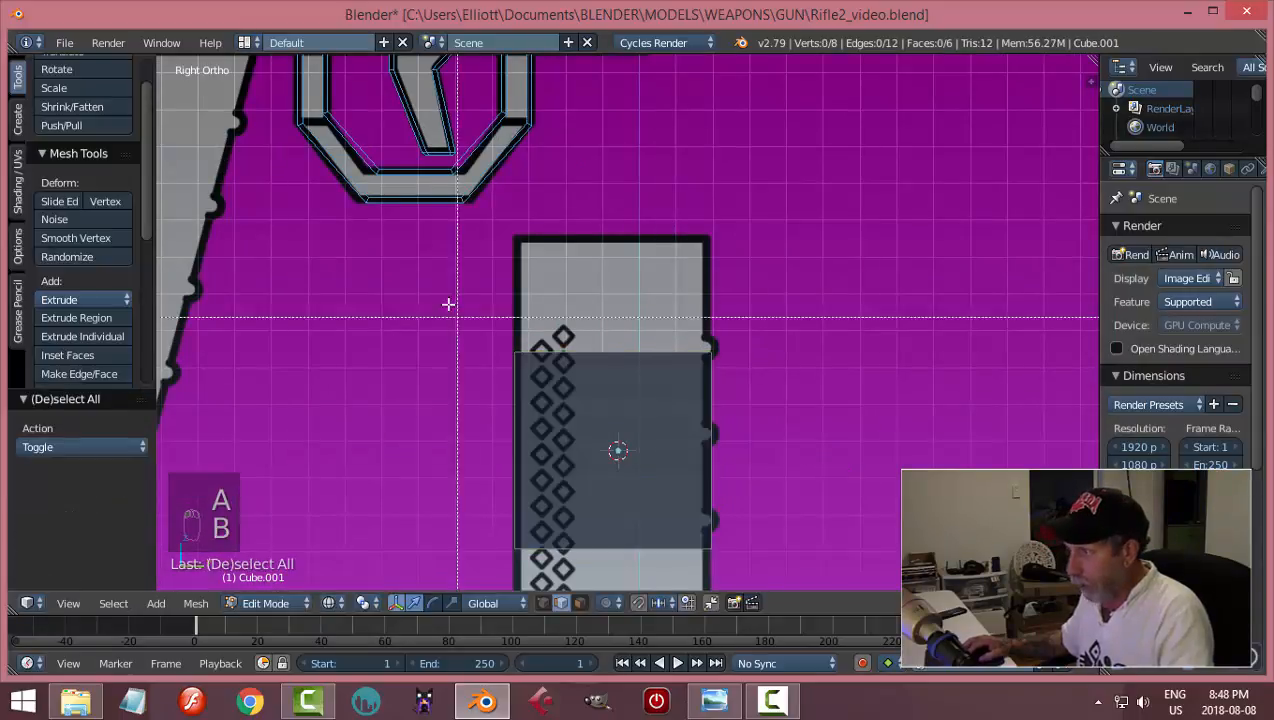
drag(447, 301, 847, 432)
drag(611, 299, 625, 180)
scroll(842, 489, down, 4)
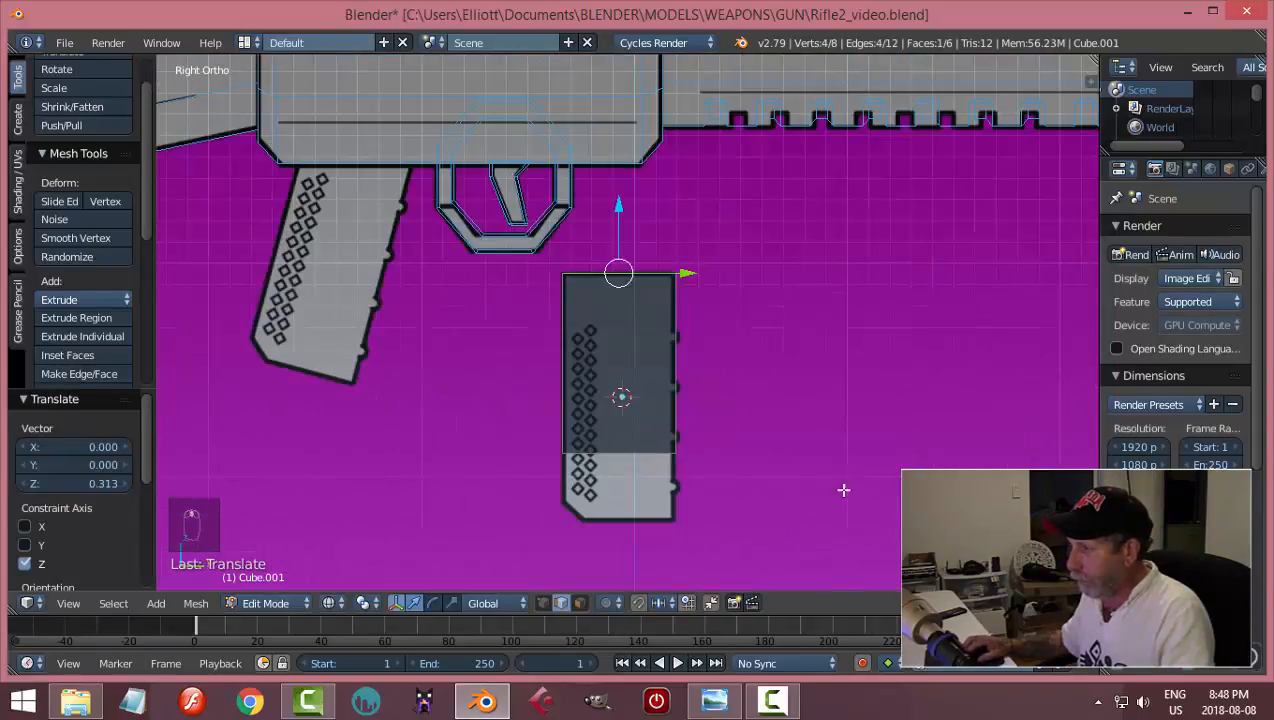
- Select the cube's lower vertices, move them -0.326 along Z to the reference magazine's bottom, and deselect everything
key(a)
key(b)
drag(785, 375, 509, 293)
drag(623, 266, 620, 333)
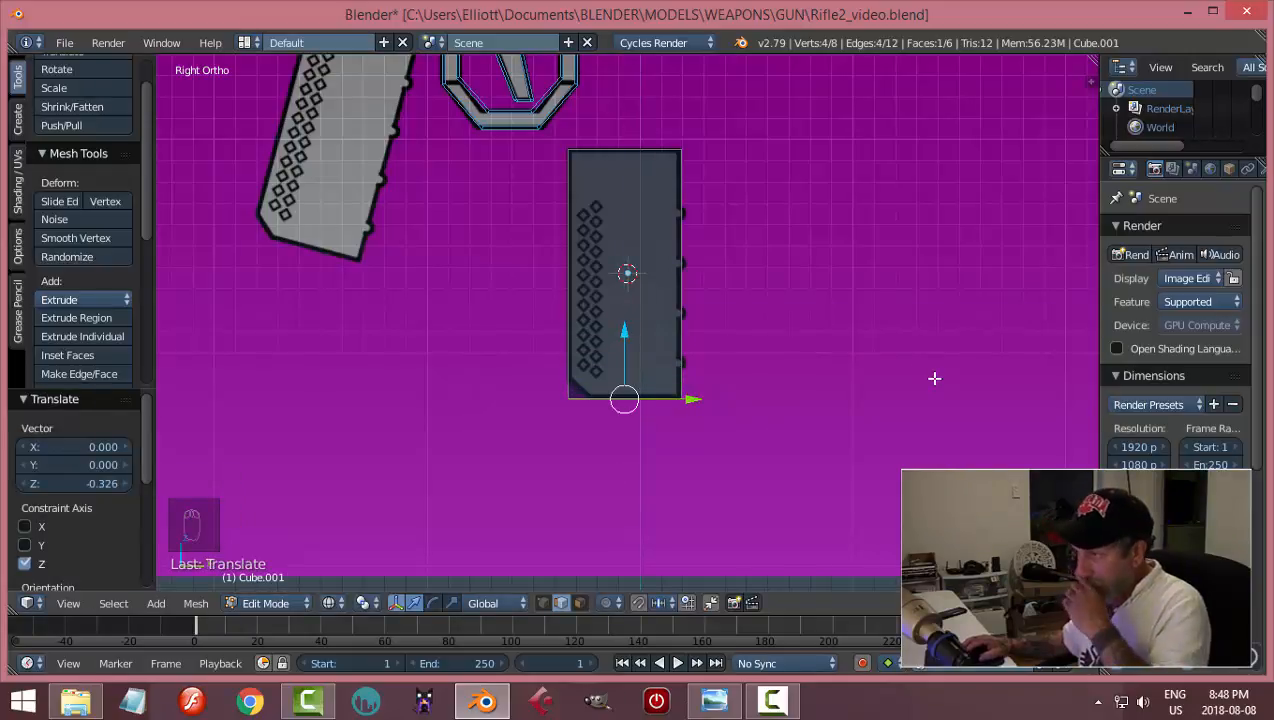
key(a)
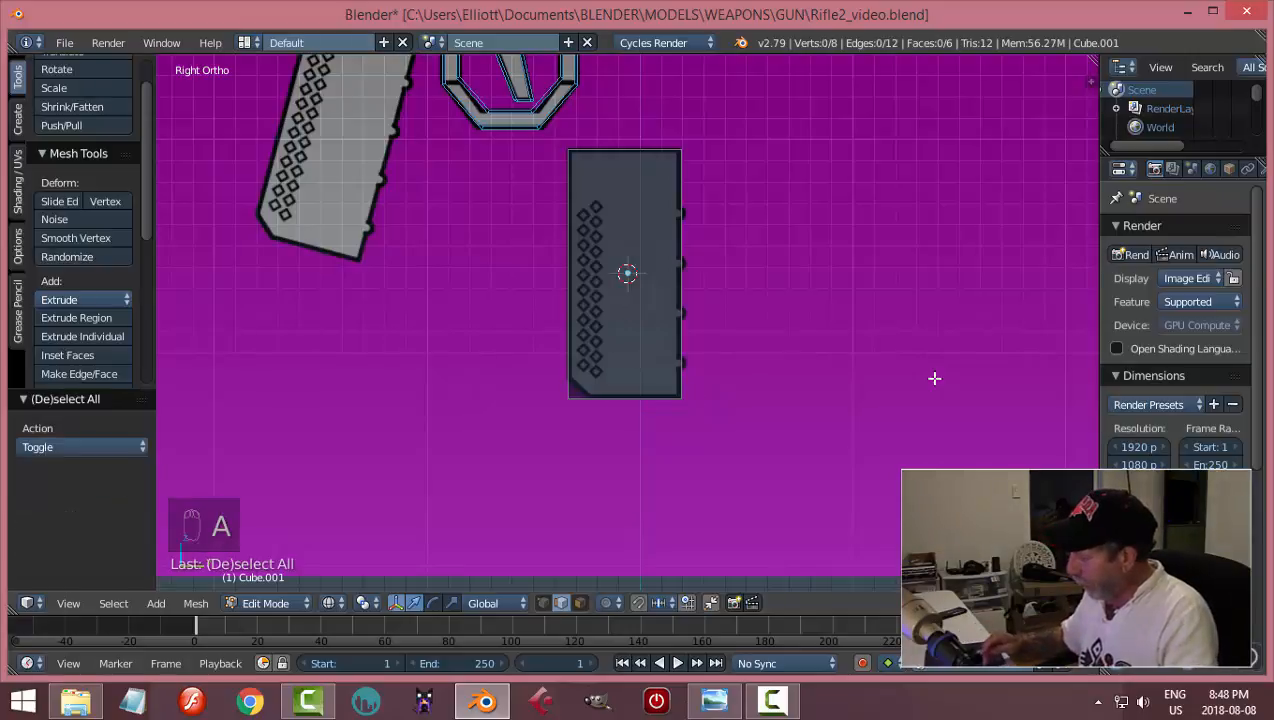
- In the front view, select the whole magazine block and scale it to 0.389 along X
key(KP_3)
key(KP_1)
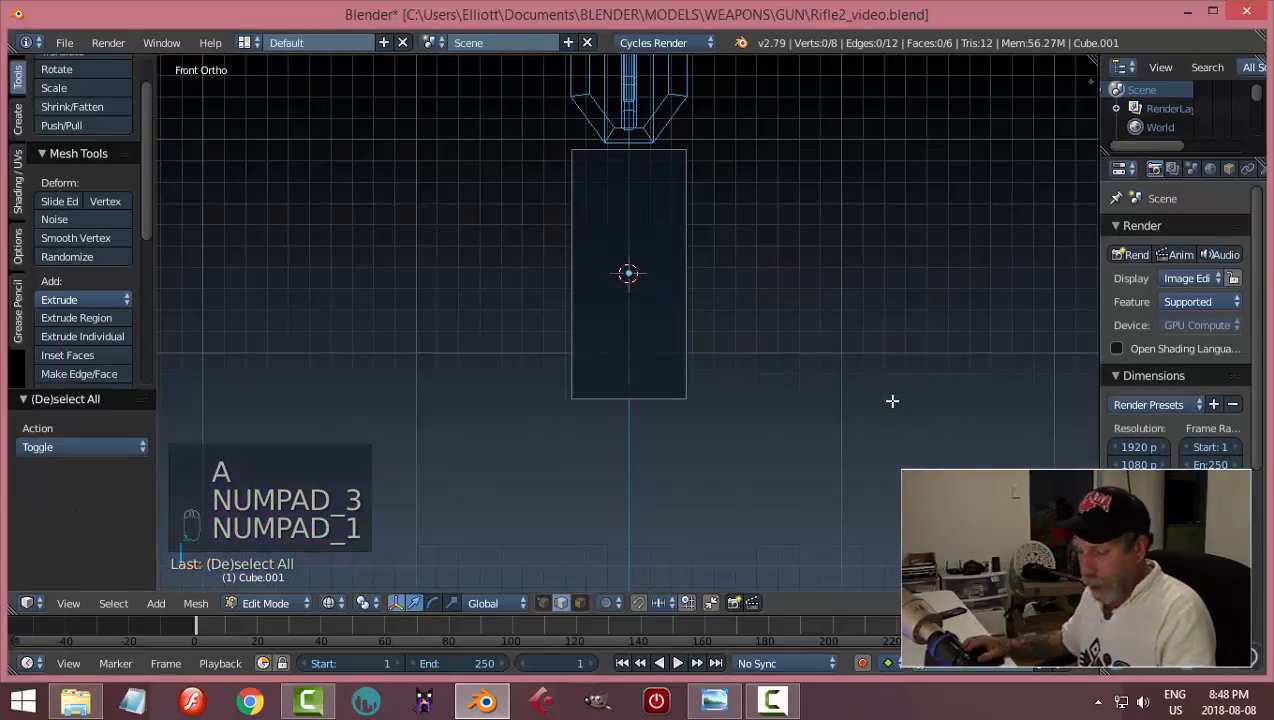
key(a)
scroll(890, 401, up, 2)
scroll(899, 430, down, 4)
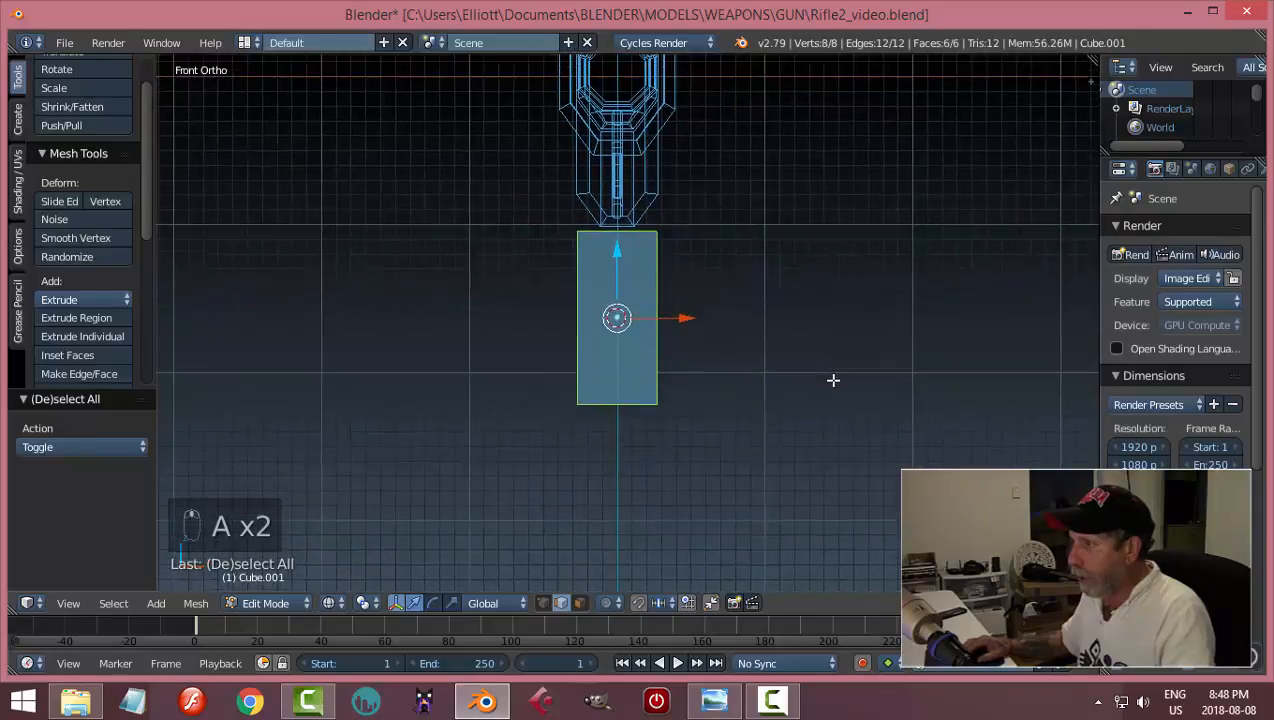
scroll(721, 310, down, 3)
scroll(740, 350, up, 2)
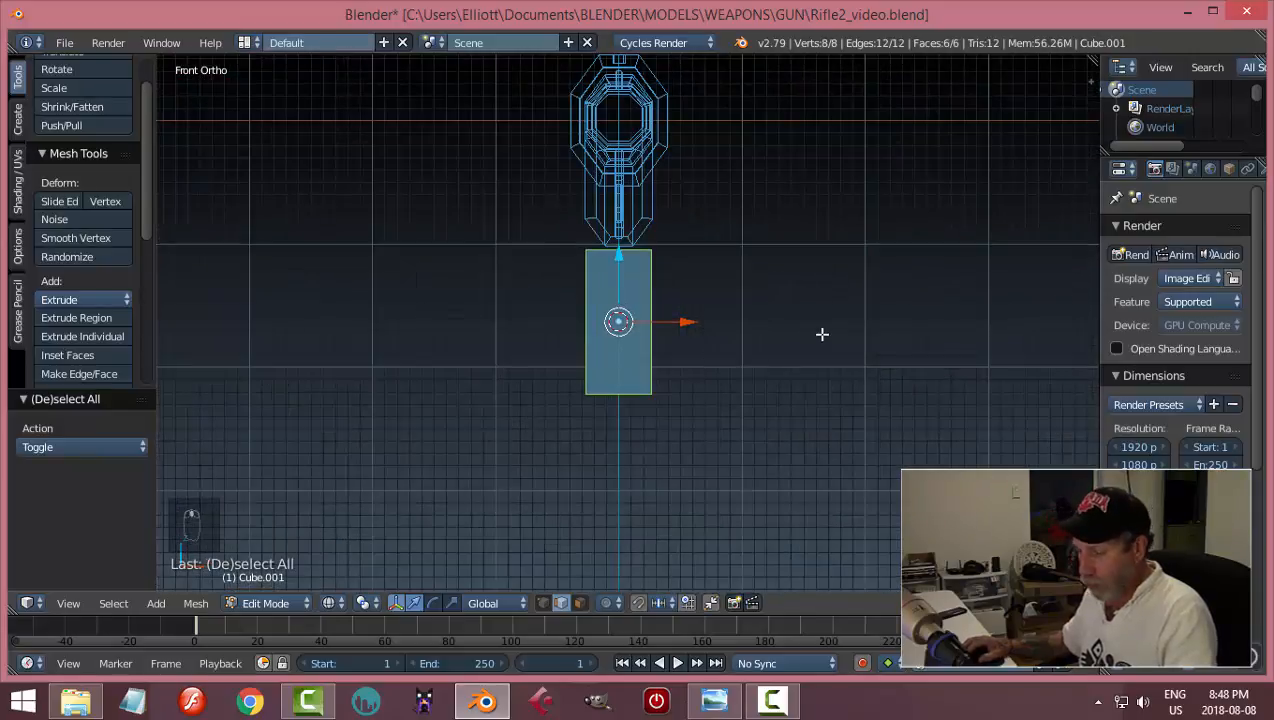
key(s)
key(x)
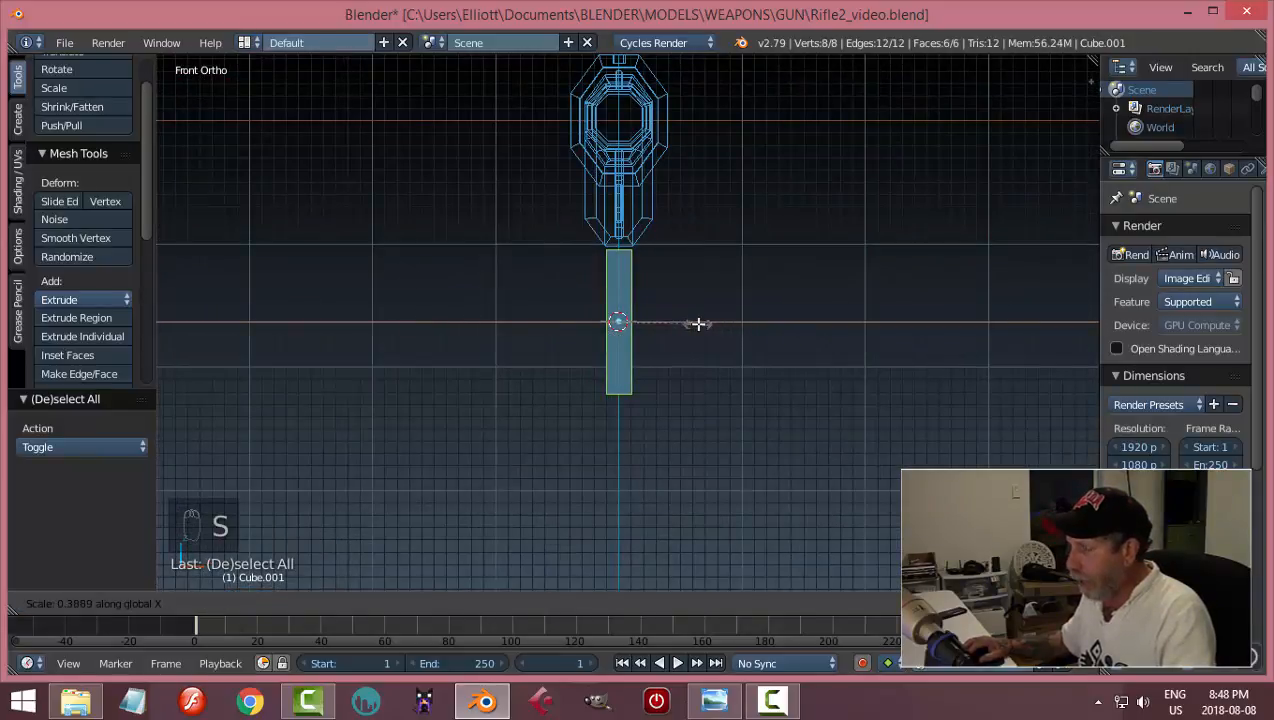
click(697, 324)
scroll(739, 333, up, 4)
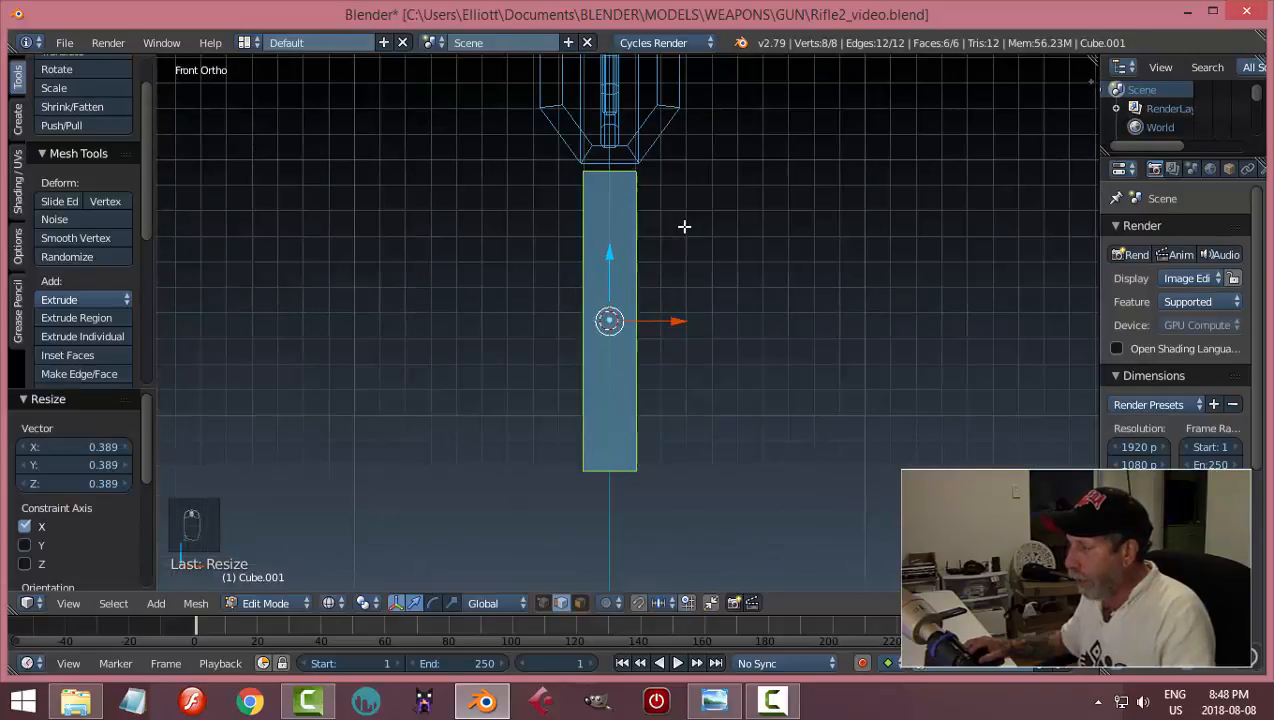
- In edge select mode, bevel the magazine's bottom edge opposite the bumps by 0.098 with one segment, matching the reference corner
key(KP_3)
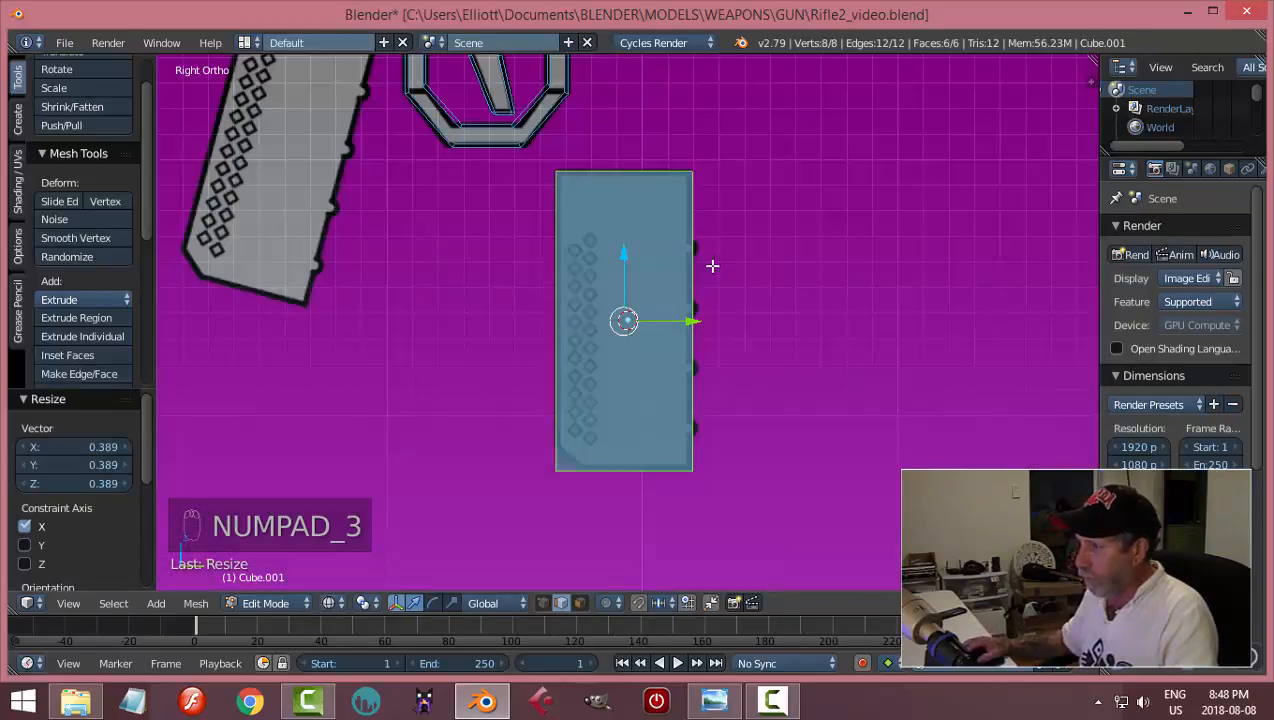
key(a)
key(a)
scroll(813, 319, up, 1)
shift+middle_drag(813, 319, 808, 263)
scroll(762, 239, down, 3)
key(KP_3)
key(ctrl+Tab)
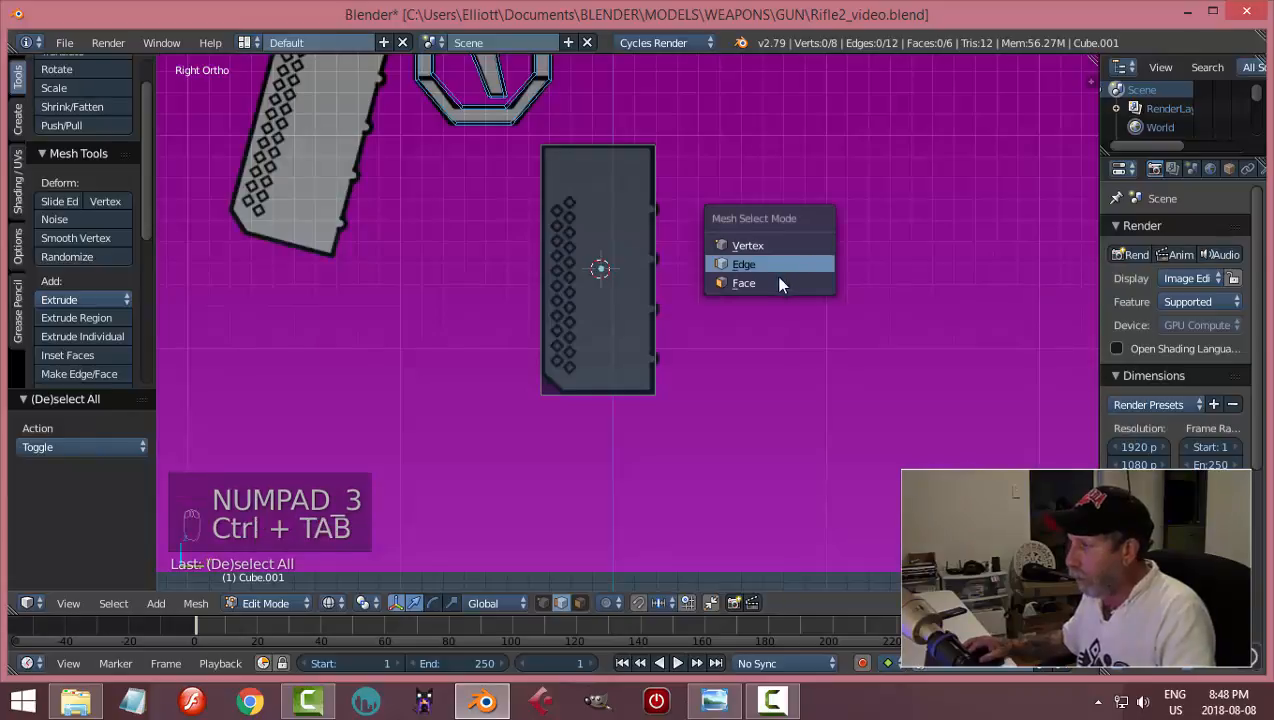
click(771, 264)
middle_drag(771, 264, 600, 380)
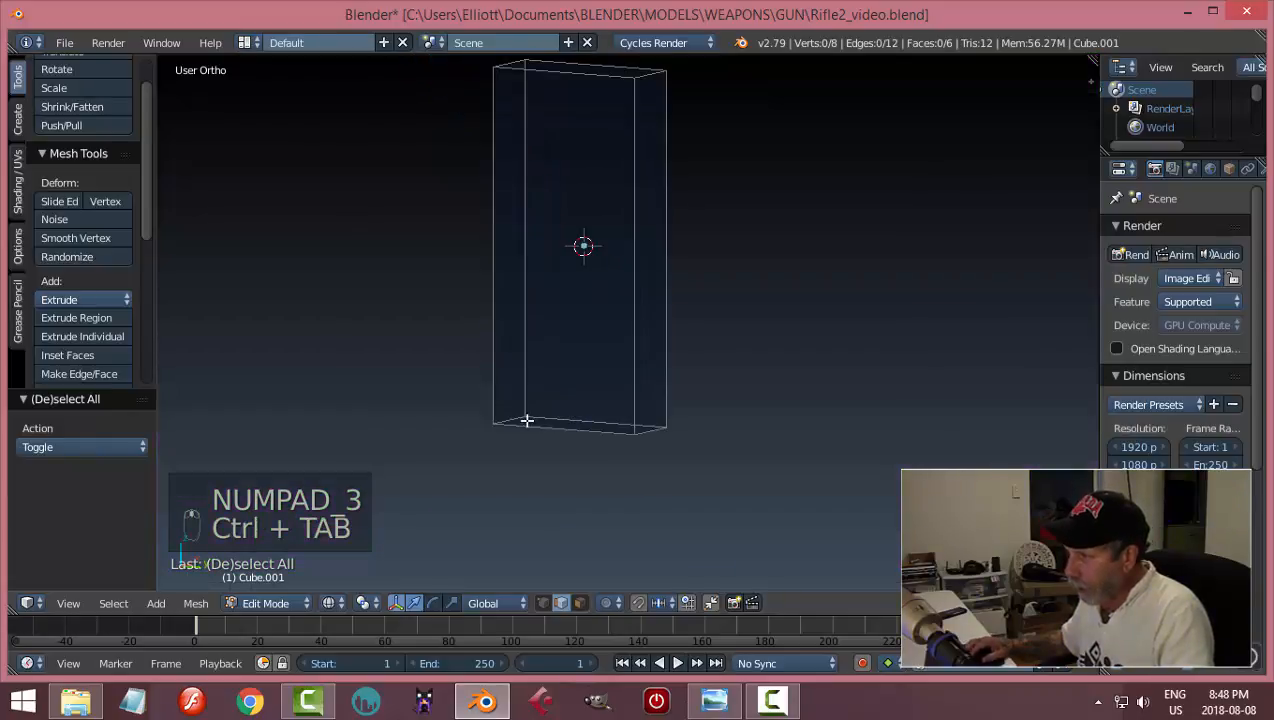
right_click(509, 416)
key(KP_3)
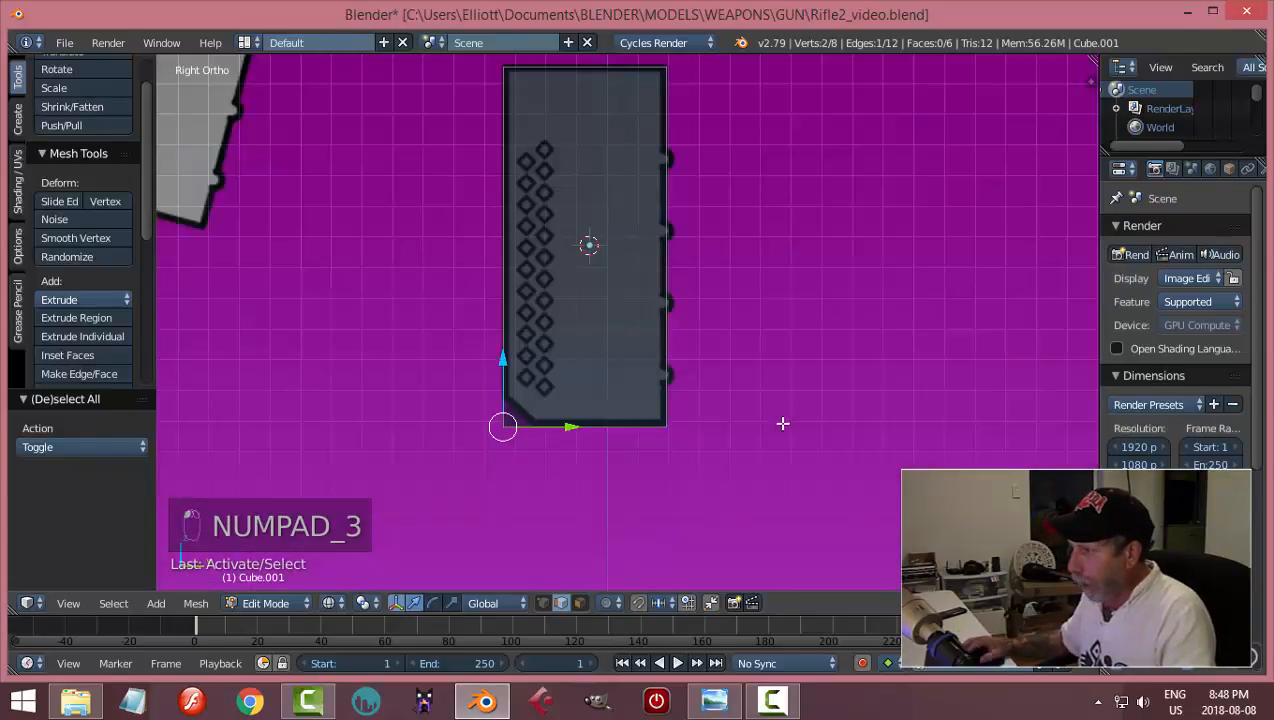
key(ctrl+b)
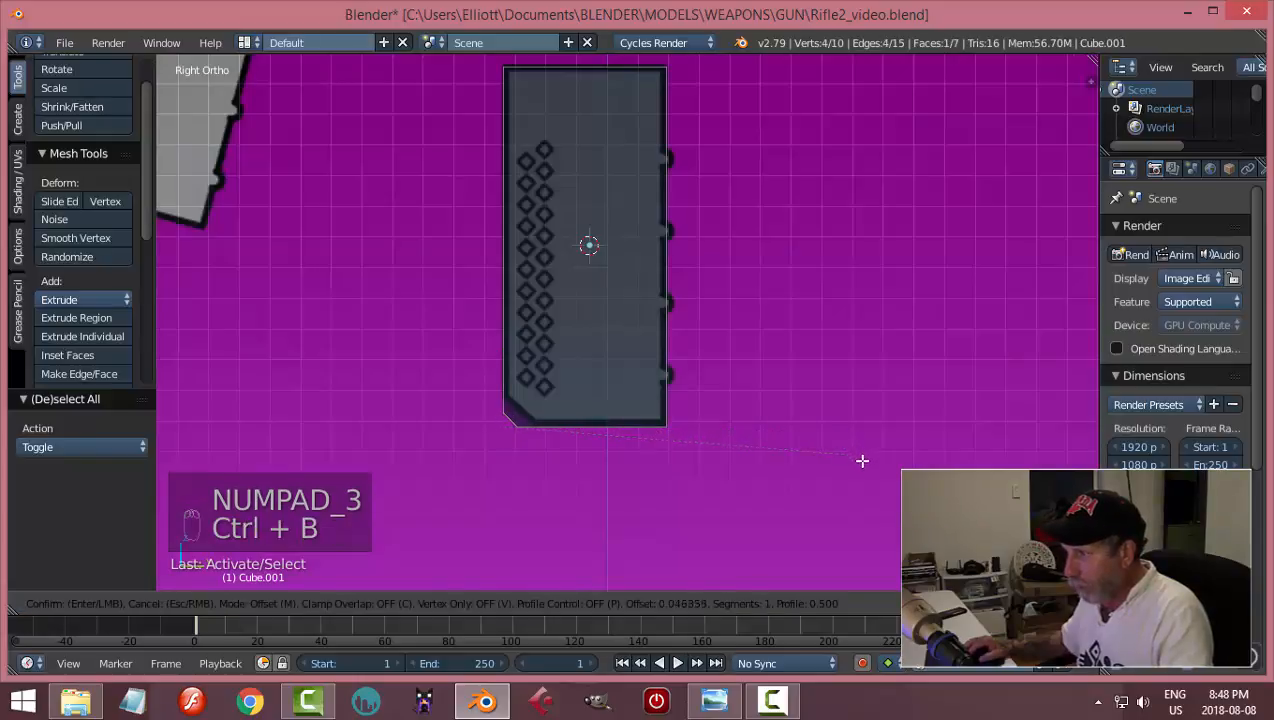
click(870, 473)
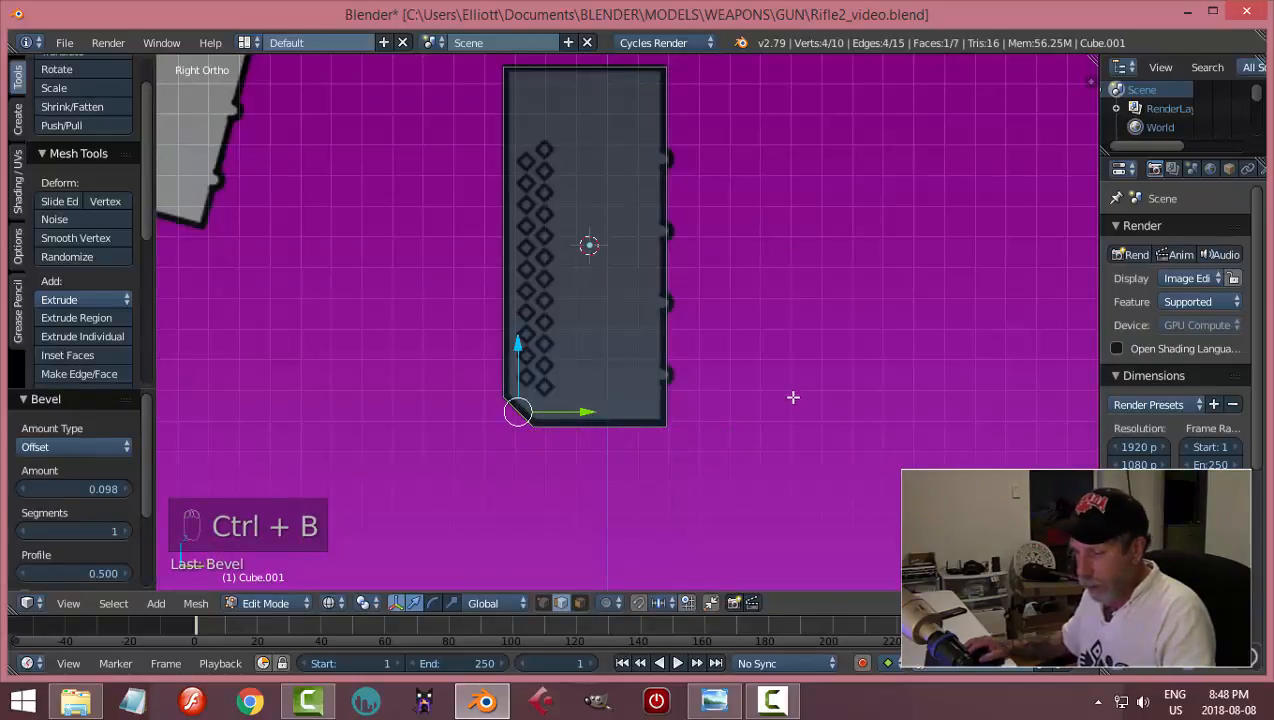
key(a)
- Examine the rounded bumps along the reference magazine's edge against the block in wireframe and solid shading
middle_drag(793, 397, 664, 395)
key(KP_3)
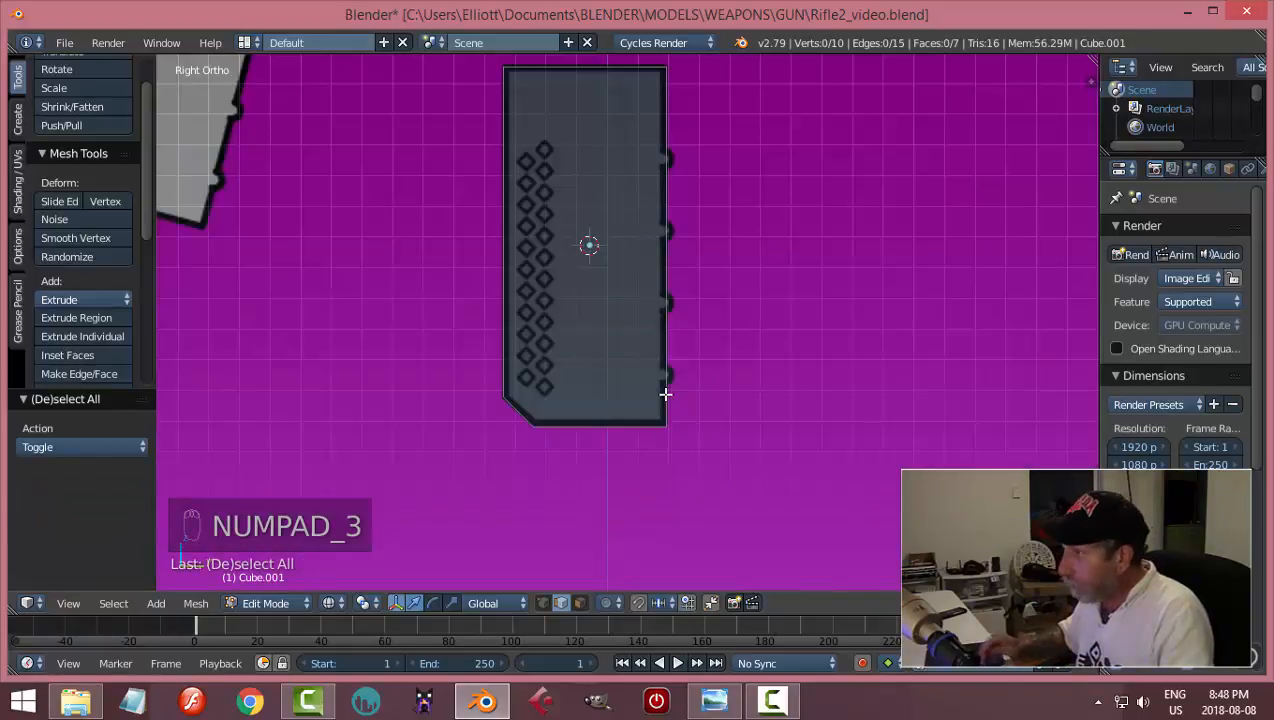
scroll(810, 298, up, 3)
shift+middle_drag(711, 352, 773, 282)
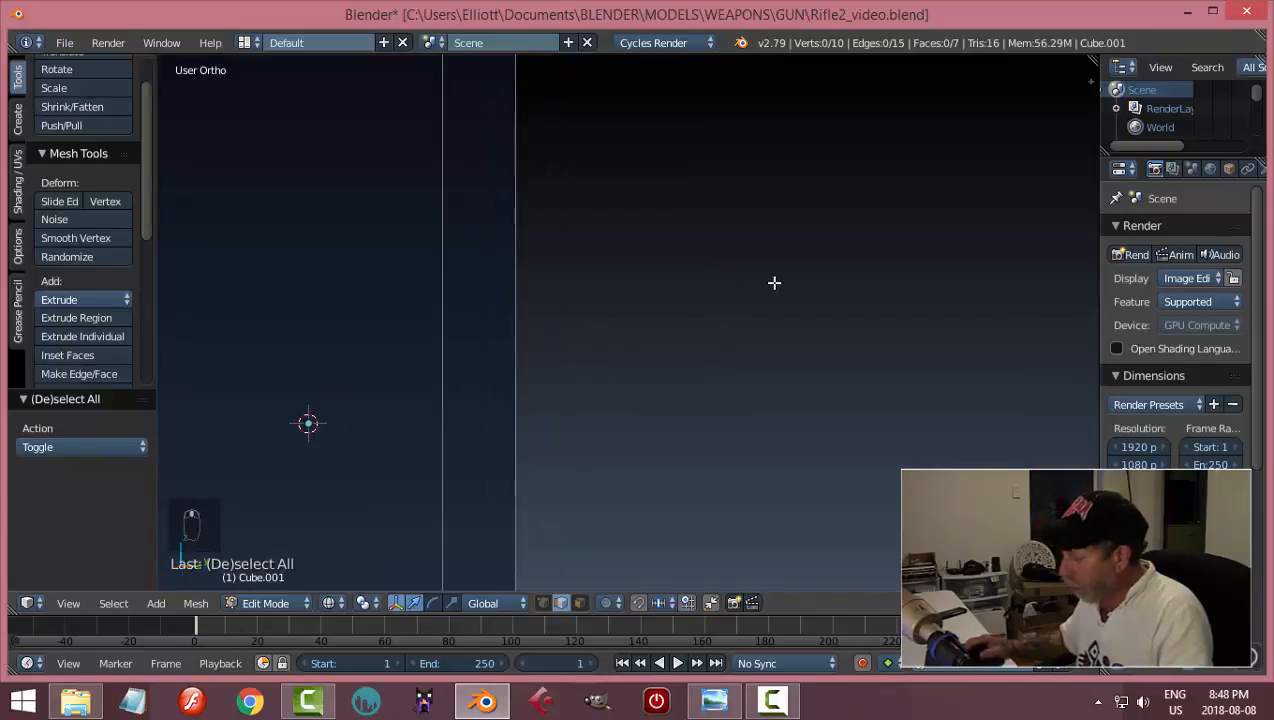
key(KP_3)
key(z)
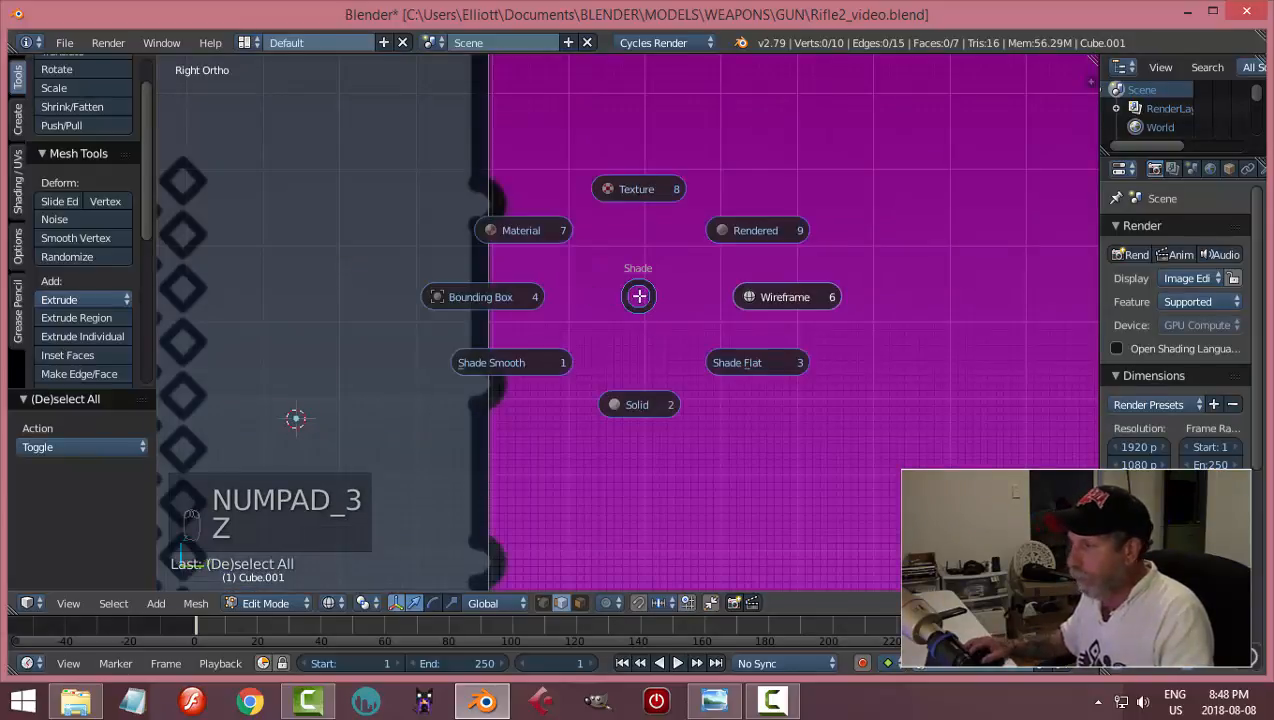
click(660, 402)
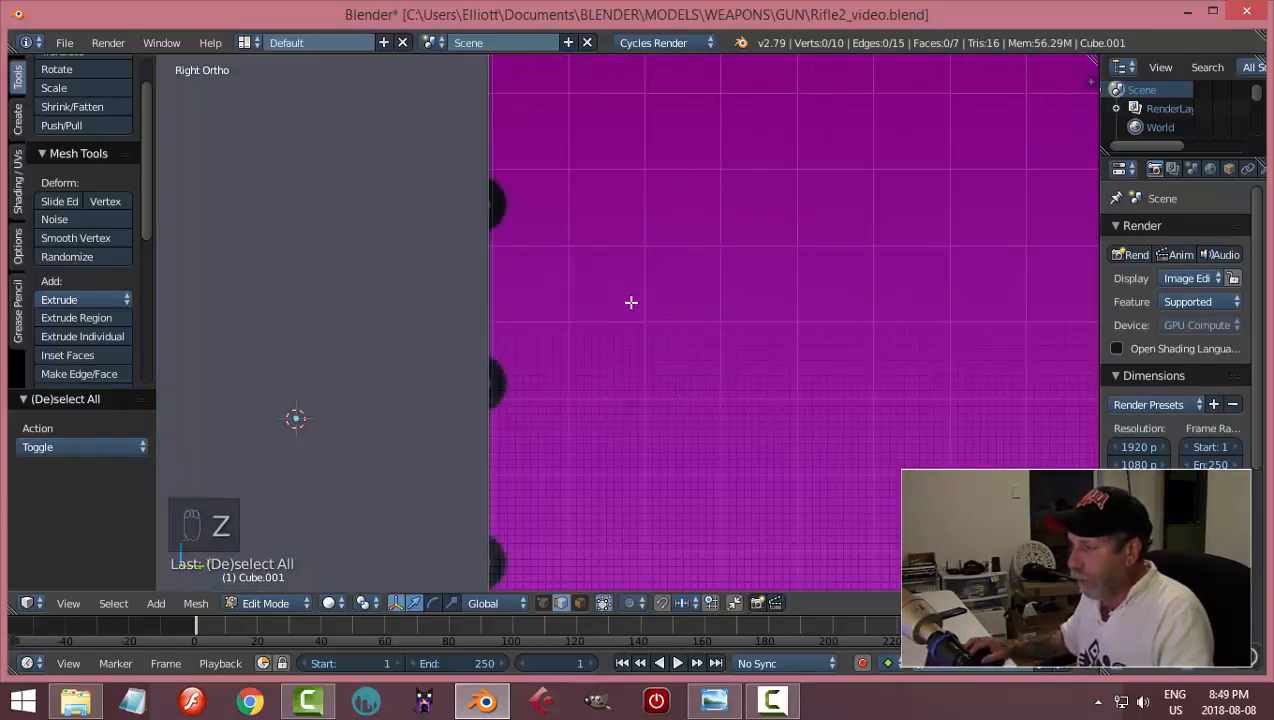
key(z)
click(741, 301)
scroll(635, 310, up, 2)
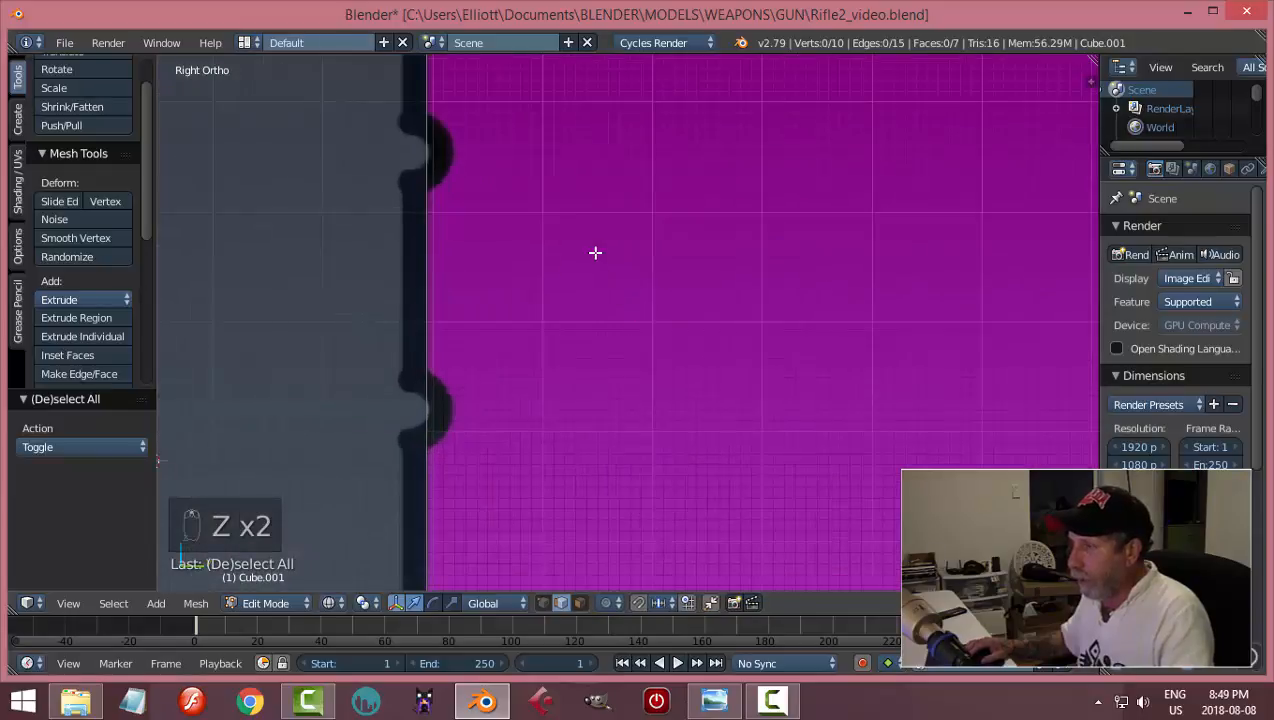
shift+middle_drag(611, 257, 828, 354)
scroll(826, 356, down, 3)
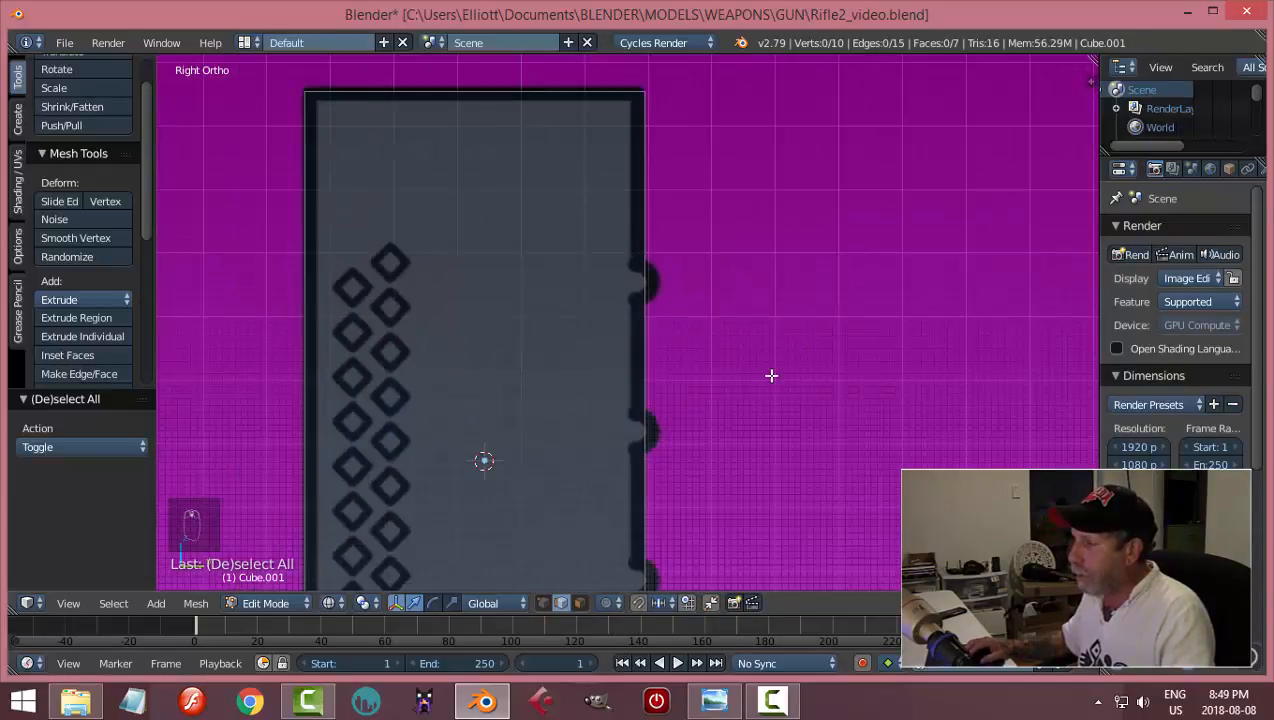
scroll(771, 374, down, 1)
scroll(771, 375, down, 1)
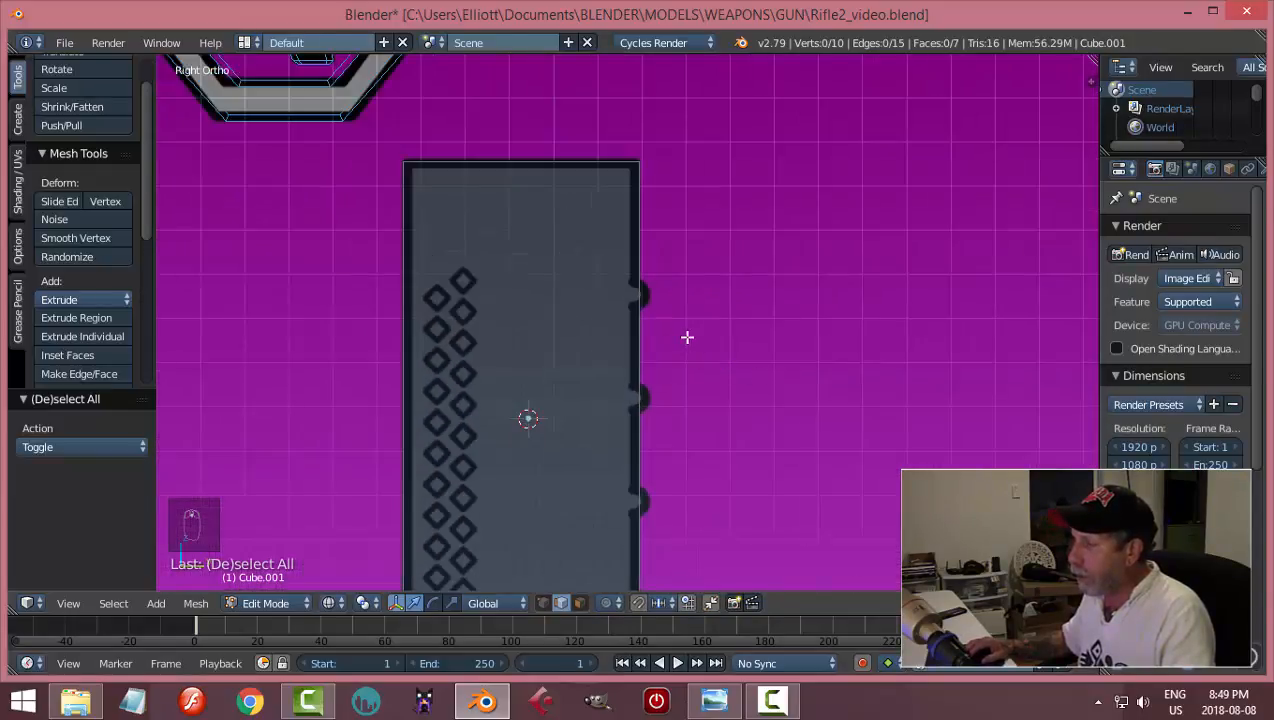
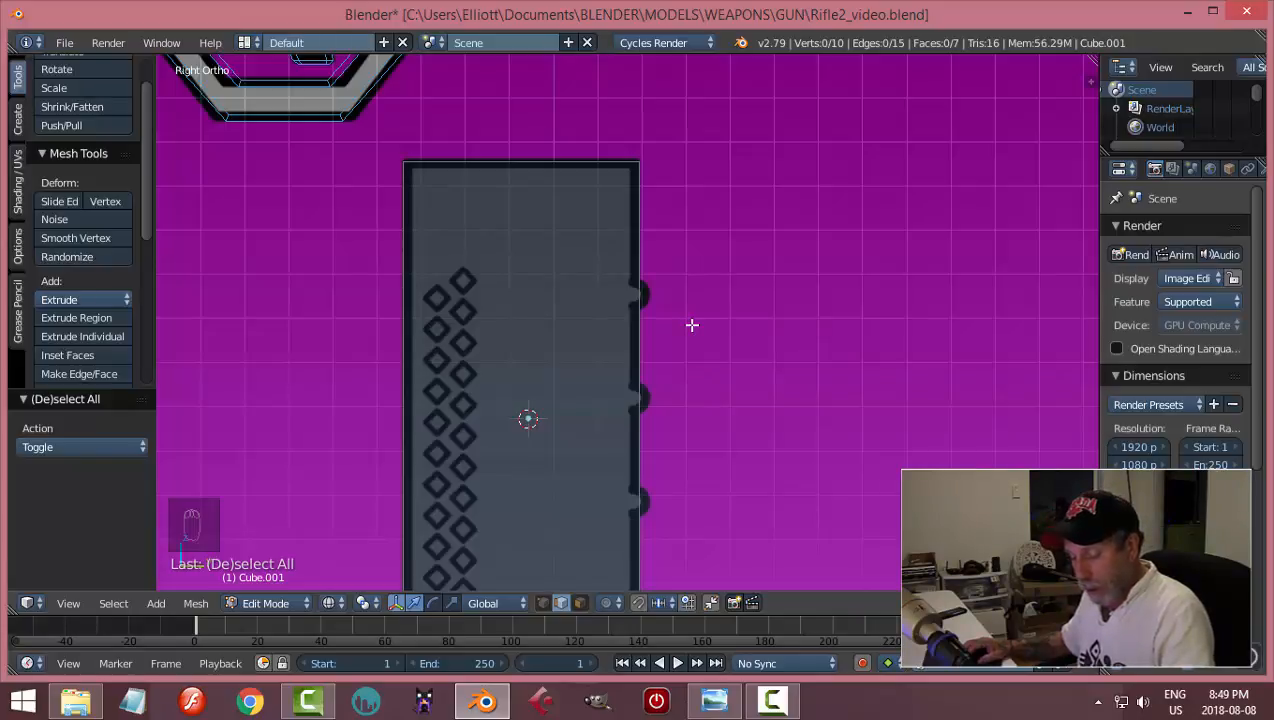
- Return to Object Mode, add a separate cube at the 3D cursor and enter Edit Mode on it
key(shift+a)
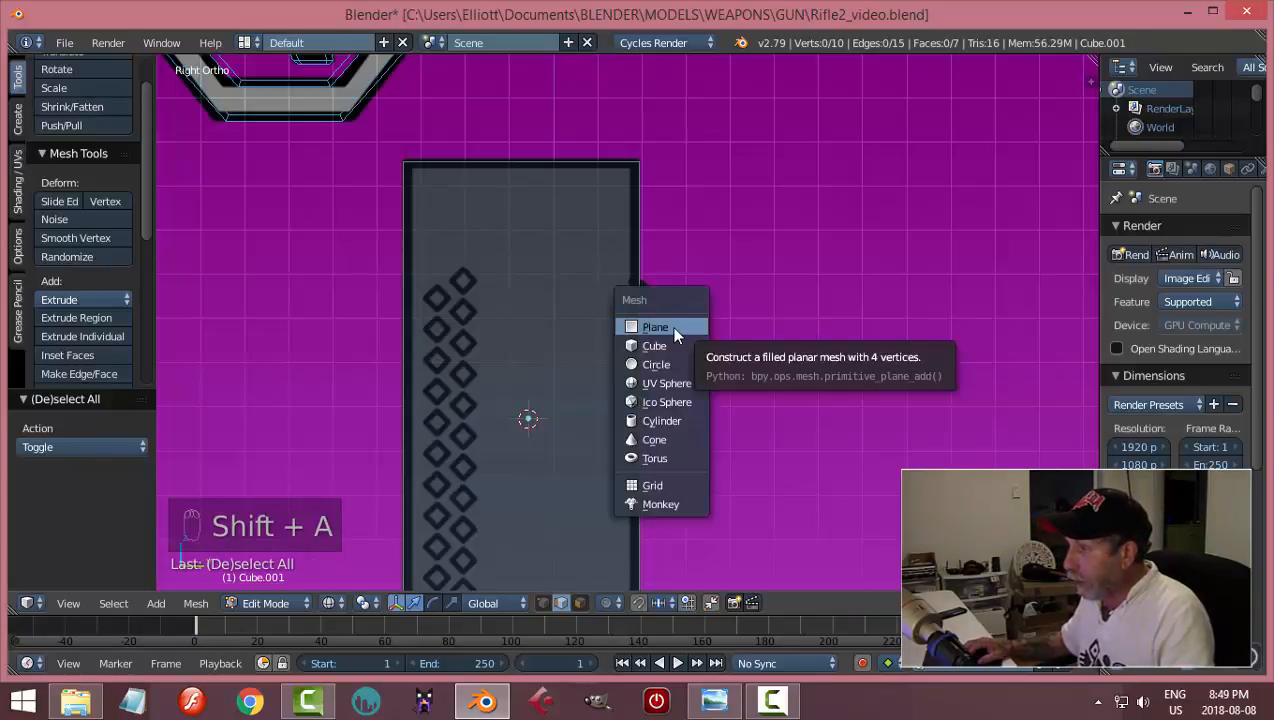
key(Tab)
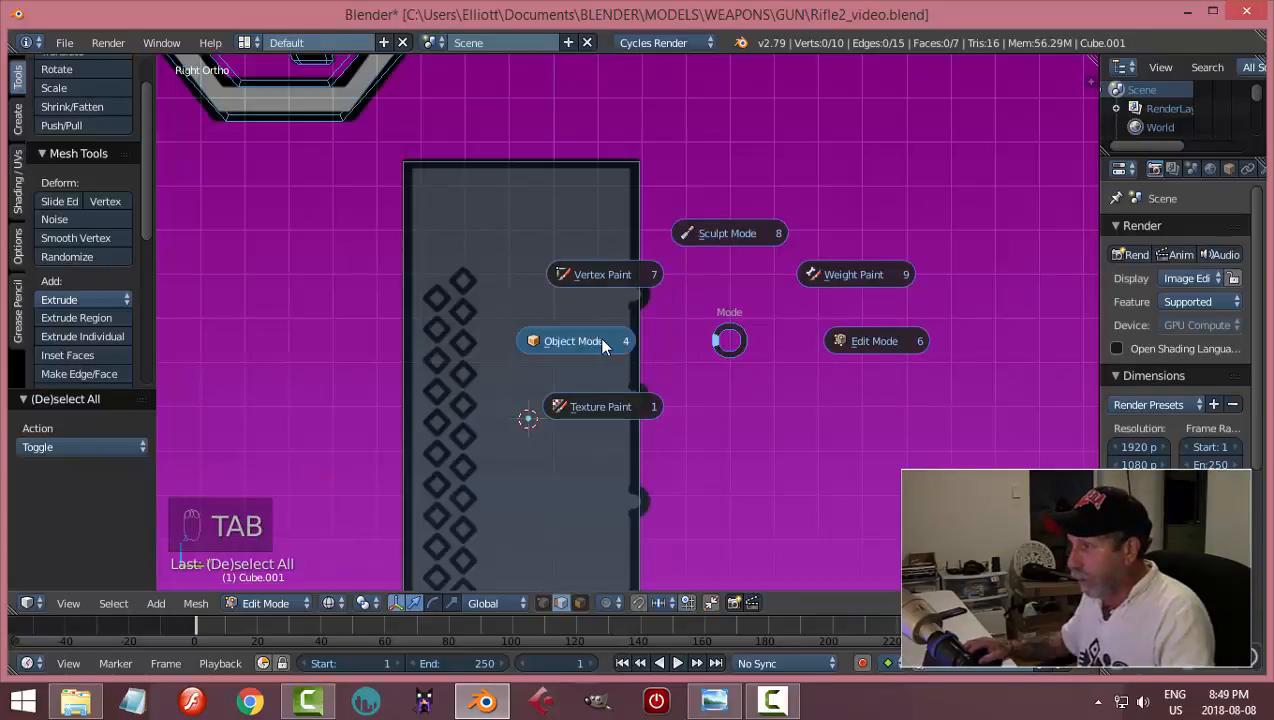
click(601, 343)
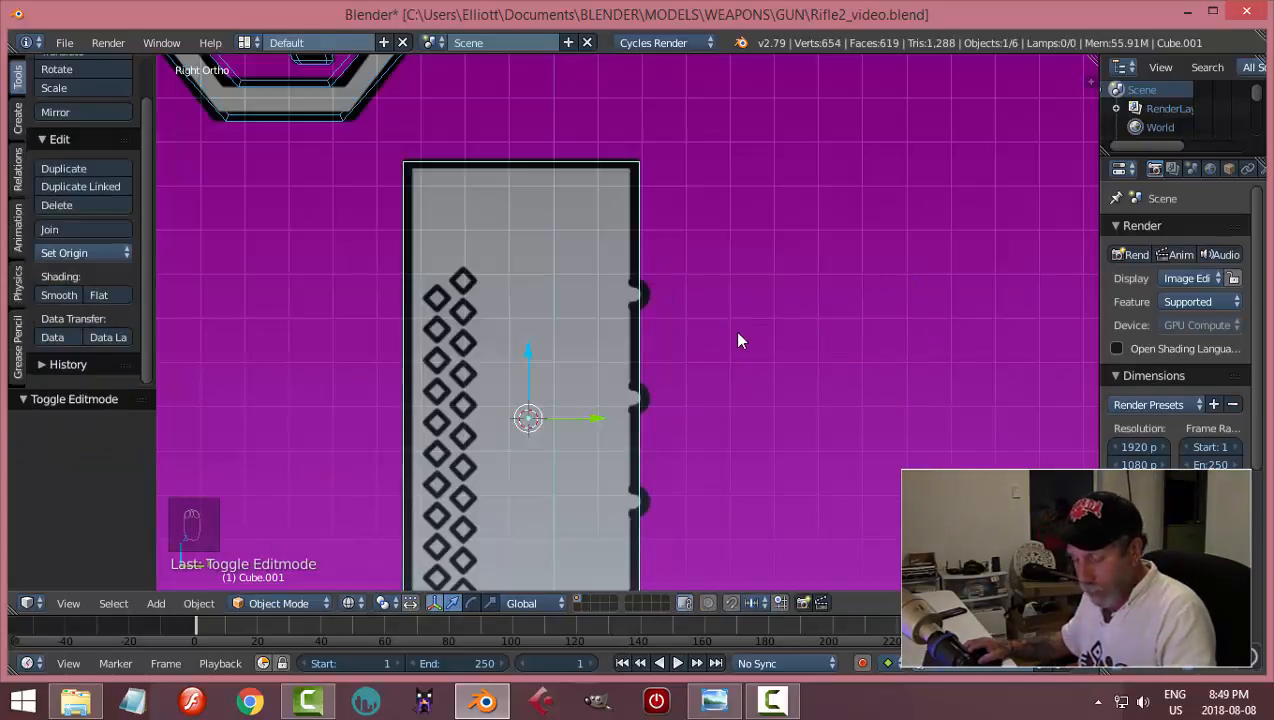
key(shift+a)
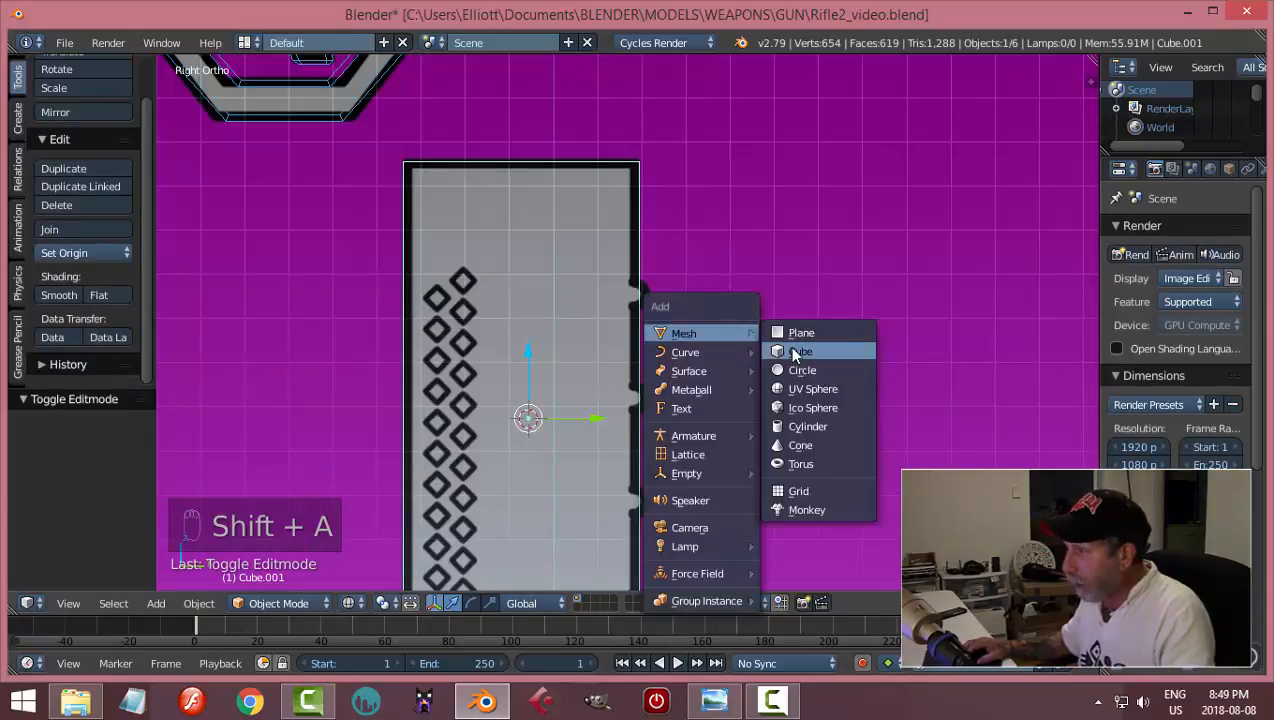
click(776, 350)
key(Tab)
click(967, 345)
scroll(1030, 381, down, 3)
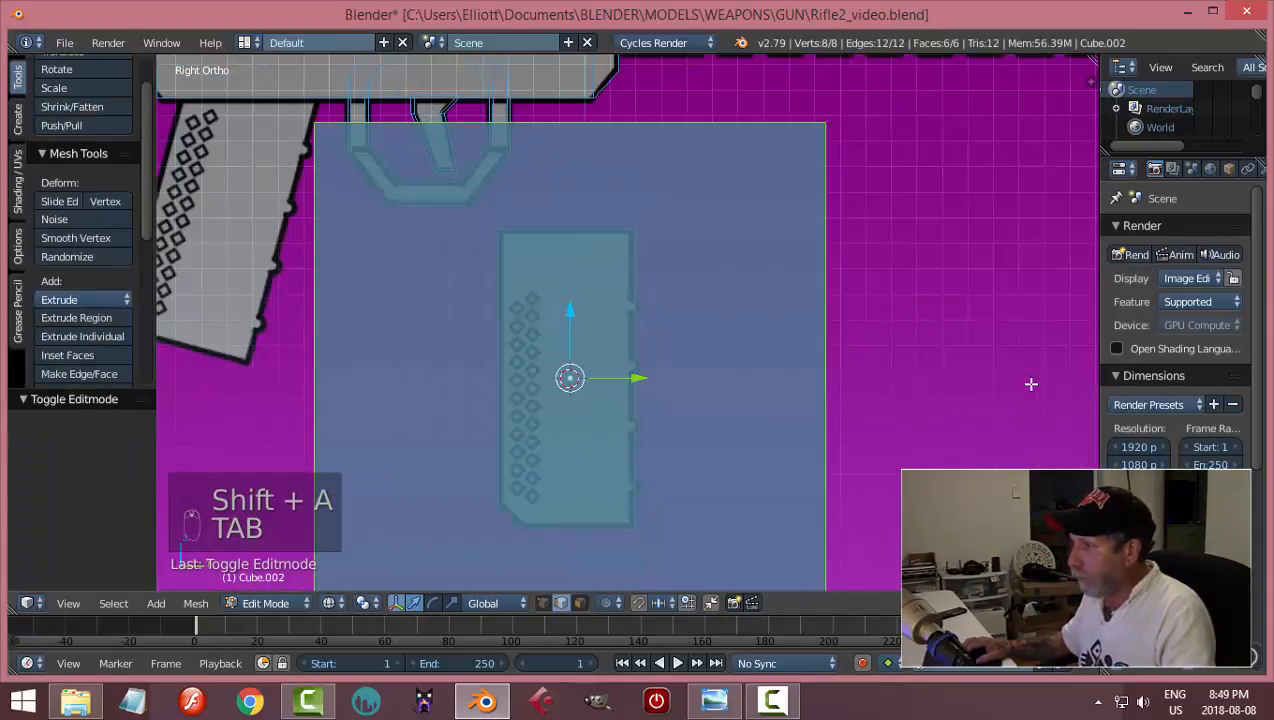
- Shrink the new cube and move it along Y and 0.282 up Z onto the magazine's uppermost edge bump
key(s)
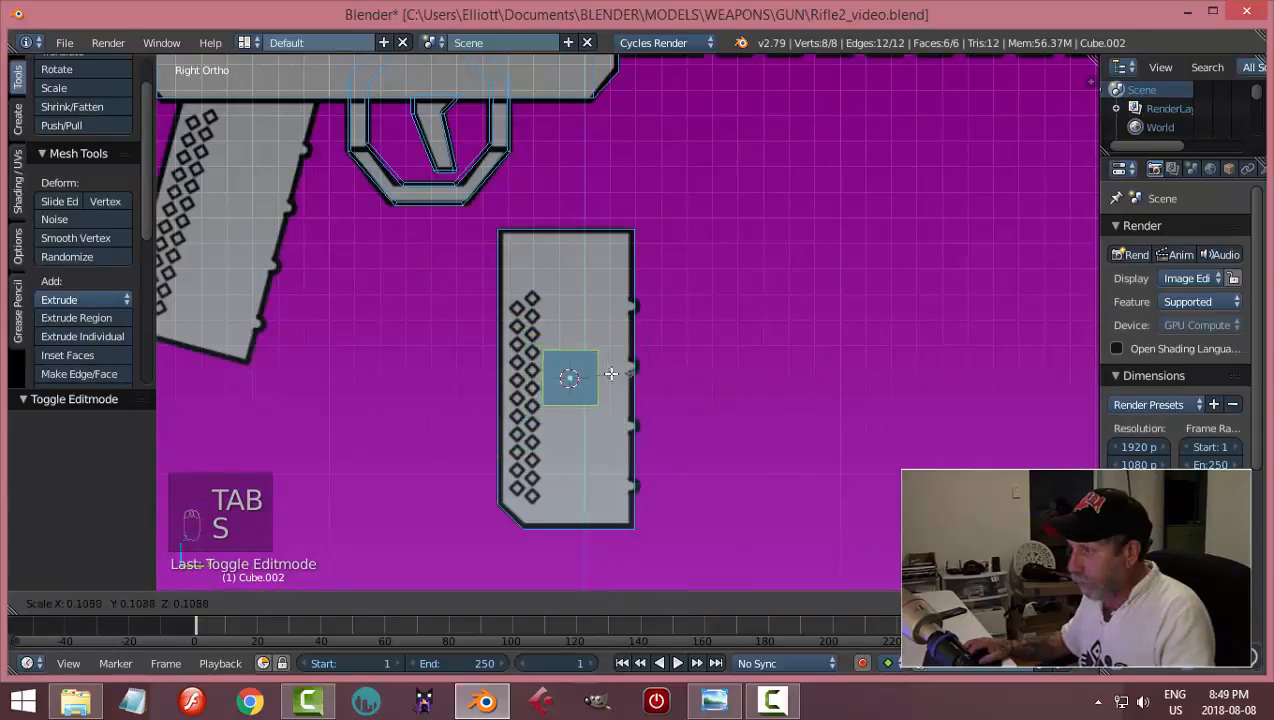
click(585, 374)
drag(614, 377, 680, 385)
drag(640, 335, 645, 250)
key(KP_Decimal)
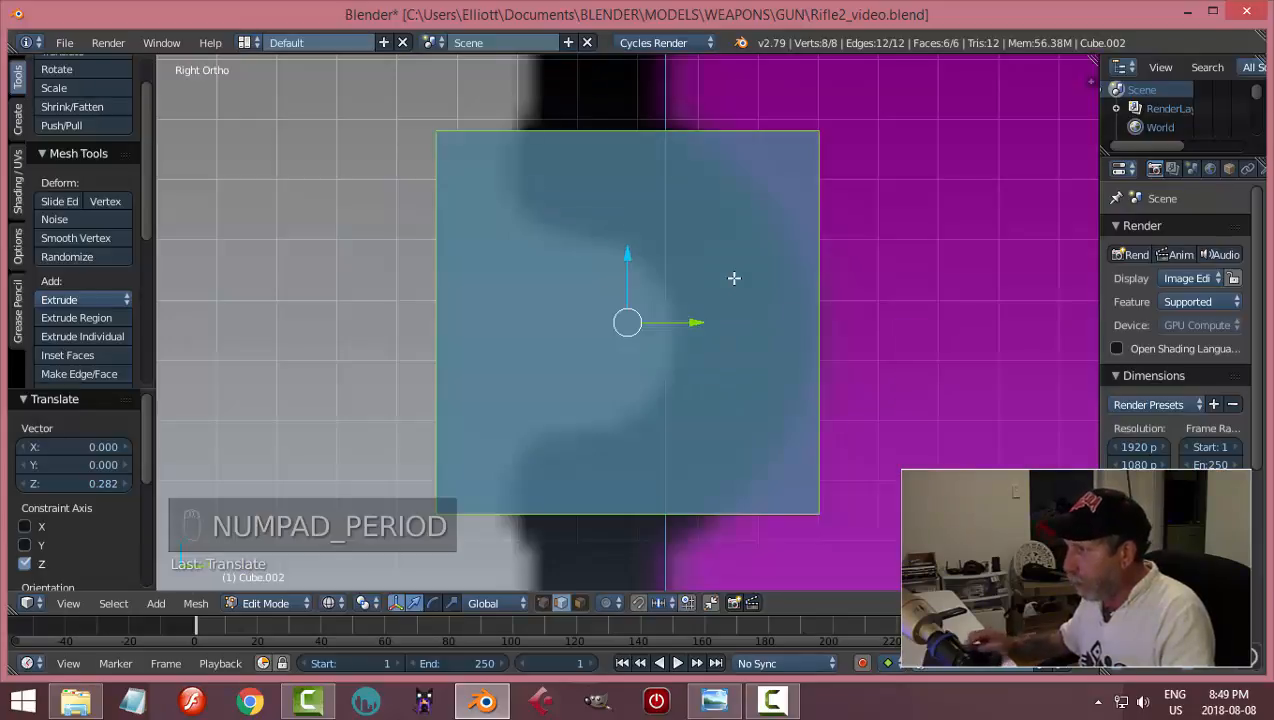
scroll(728, 316, down, 3)
drag(685, 324, 715, 332)
- Select the small cube's outer face and move it -0.013 along Y to the bump's outer limit
key(a)
key(b)
drag(806, 460, 692, 162)
drag(790, 327, 761, 325)
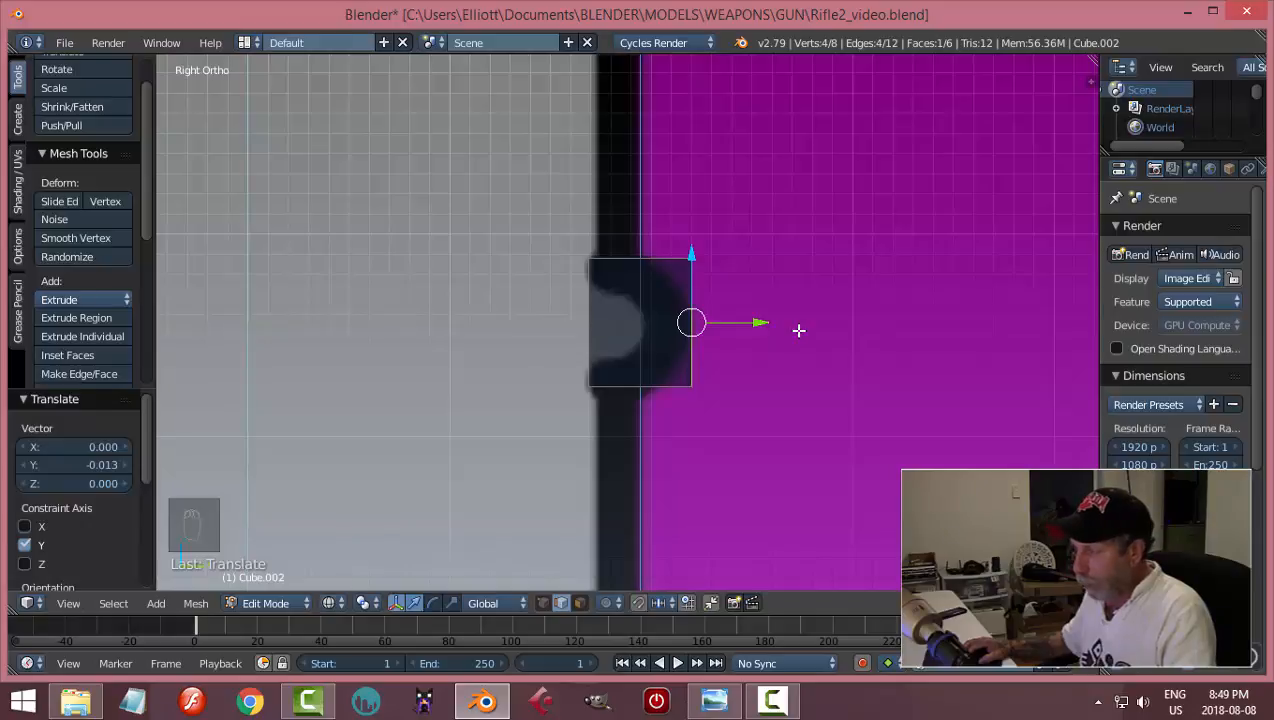
- Select the whole small cube and widen it across the magazine by scaling it 2.304 along X
key(a)
key(a)
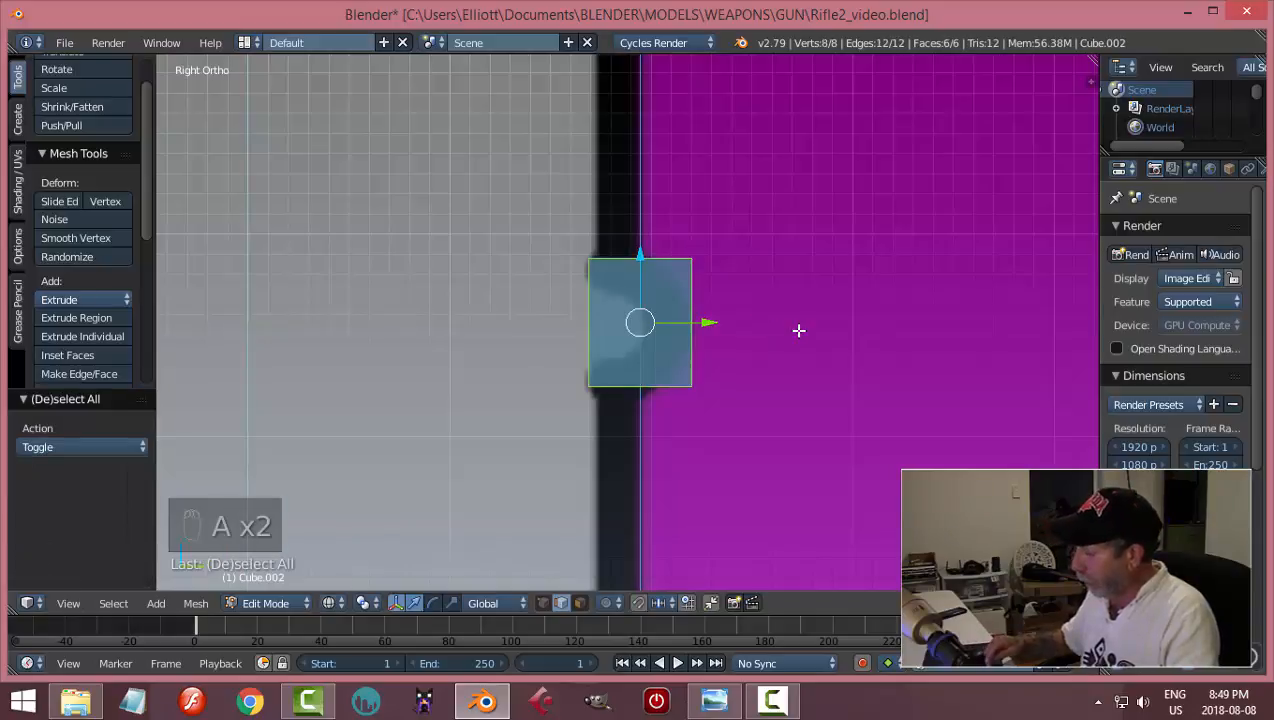
key(KP_1)
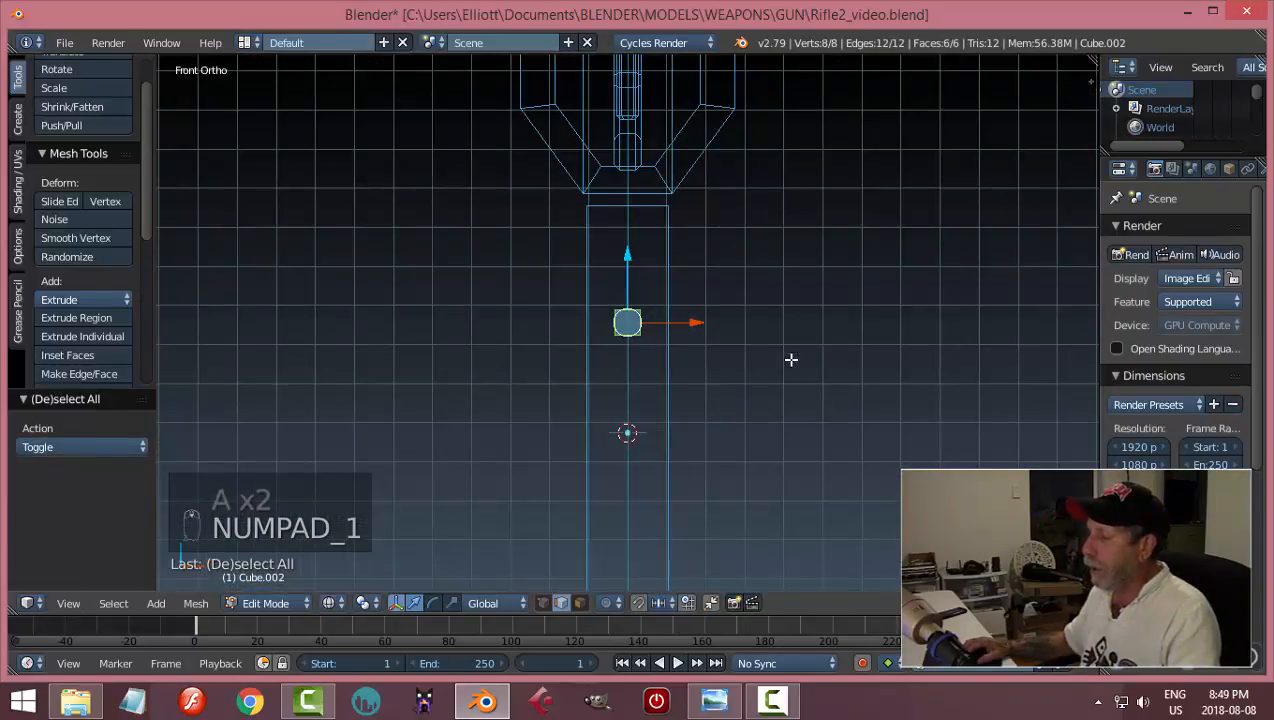
scroll(790, 359, up, 5)
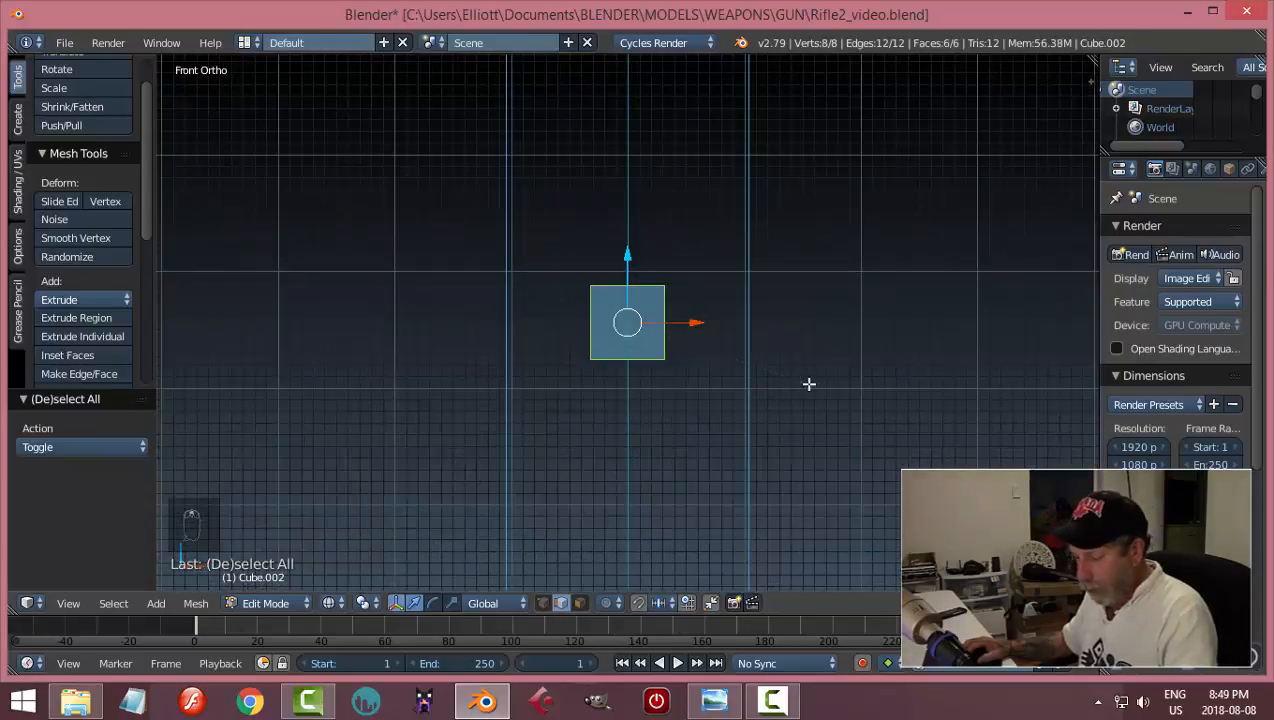
key(s)
key(x)
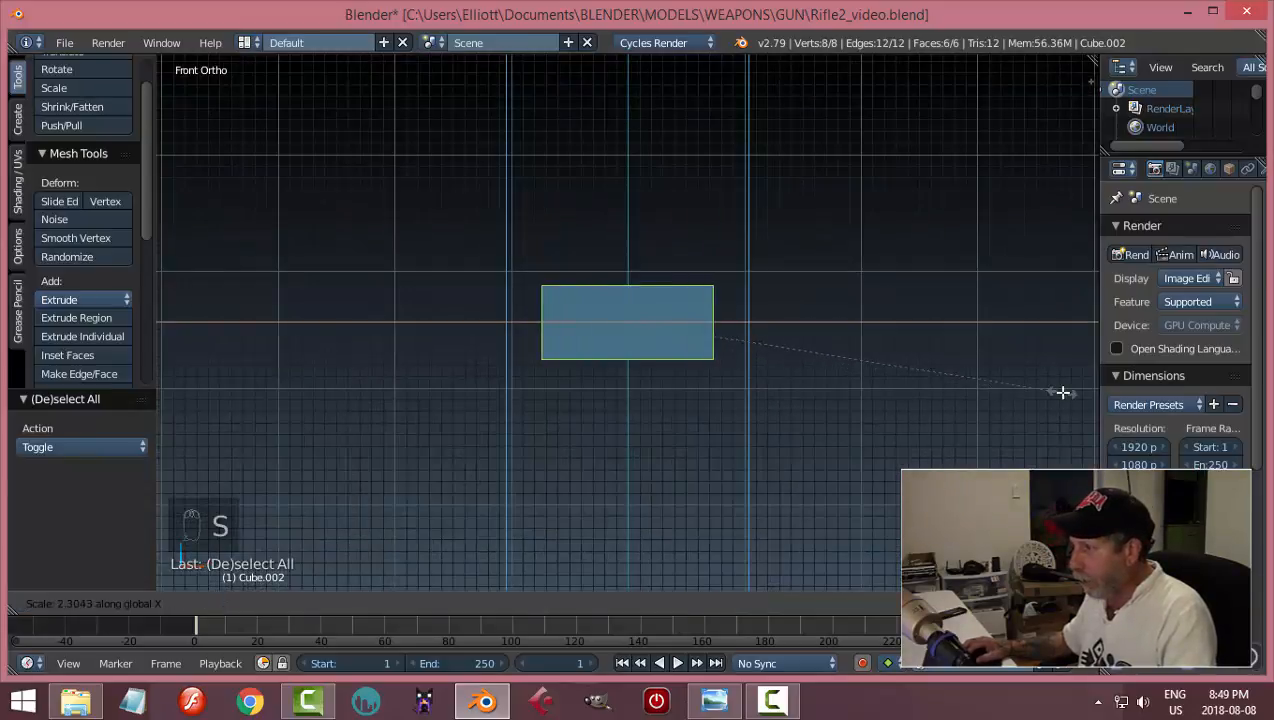
click(1063, 392)
scroll(865, 376, down, 2)
middle_drag(865, 376, 753, 402)
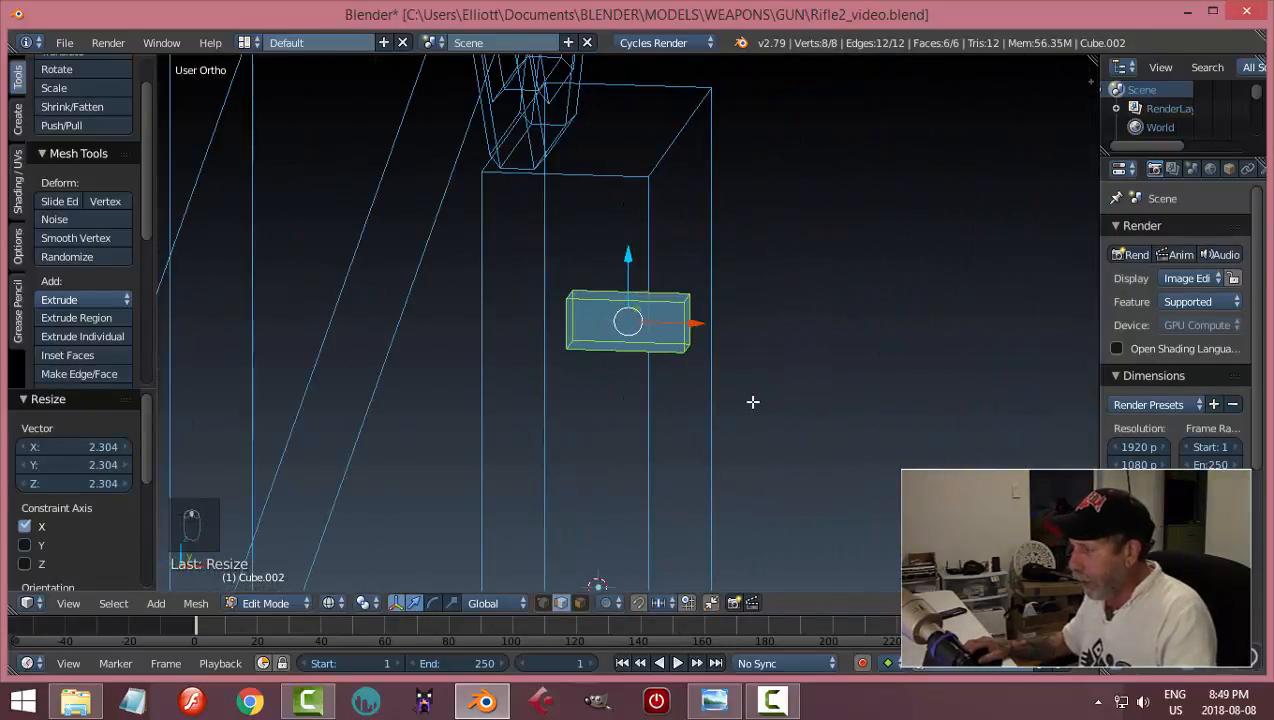
key(KP_1)
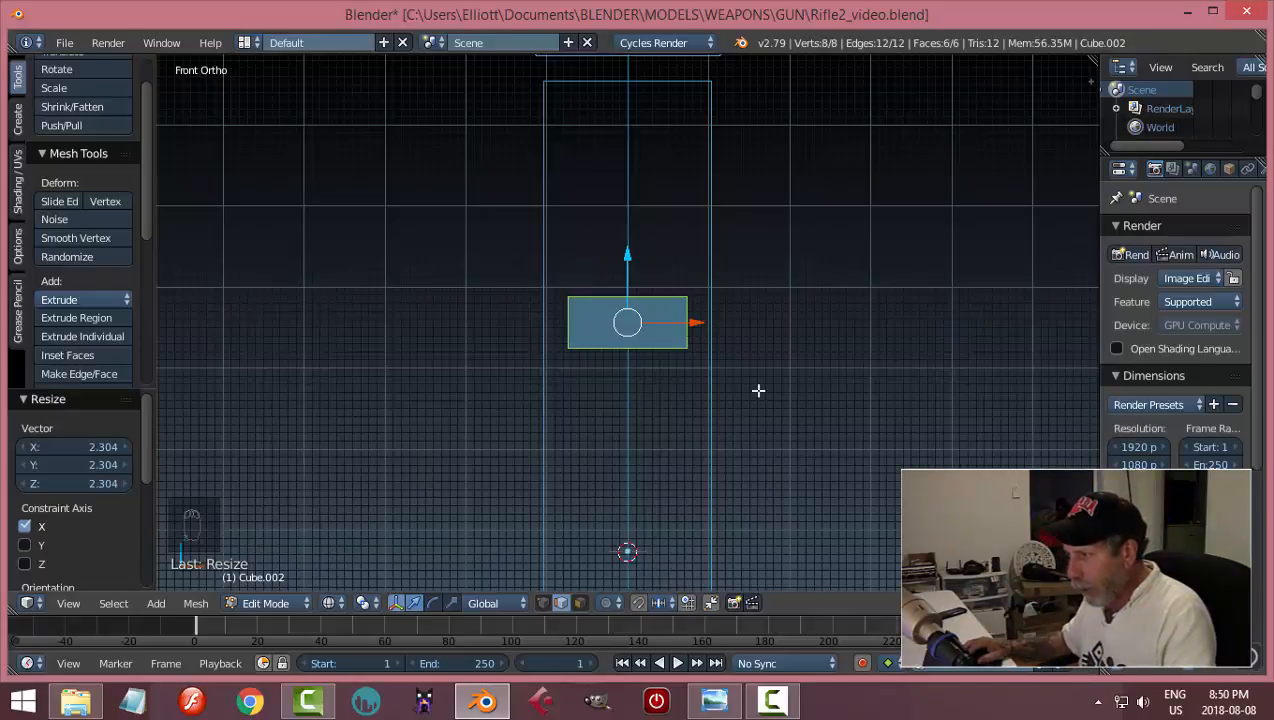
middle_drag(779, 416, 799, 462)
key(KP_1)
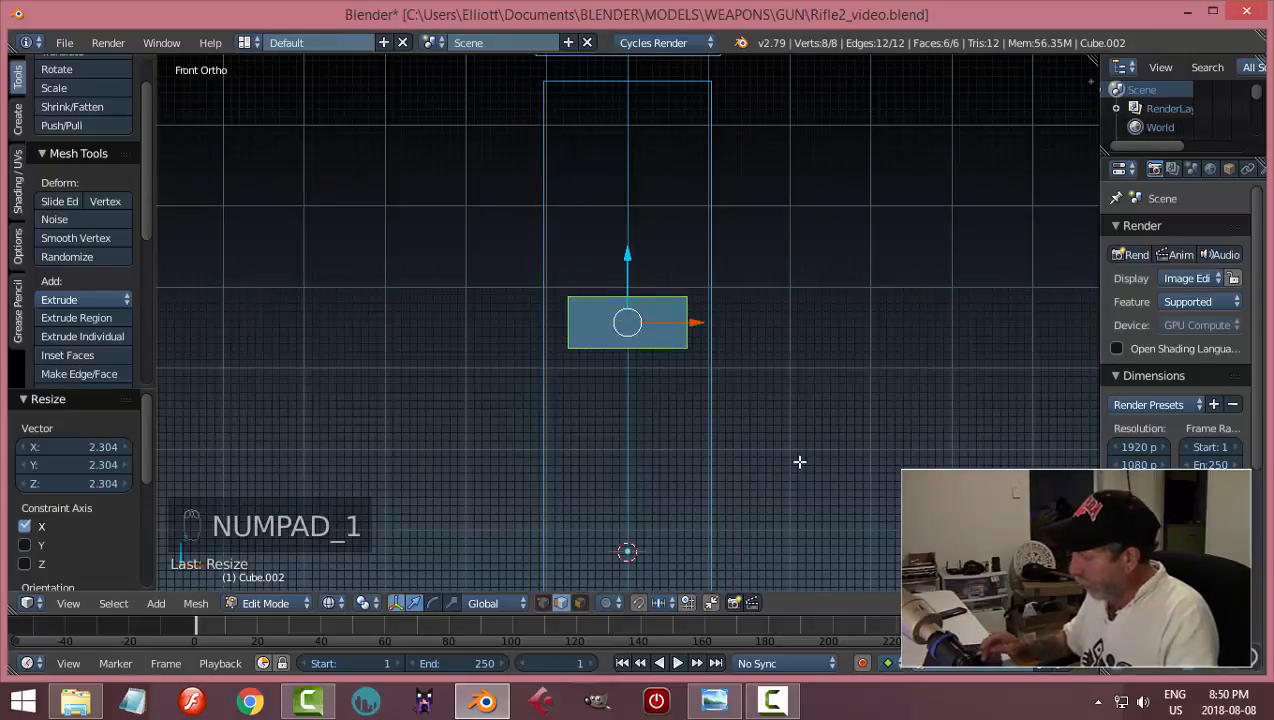
key(KP_3)
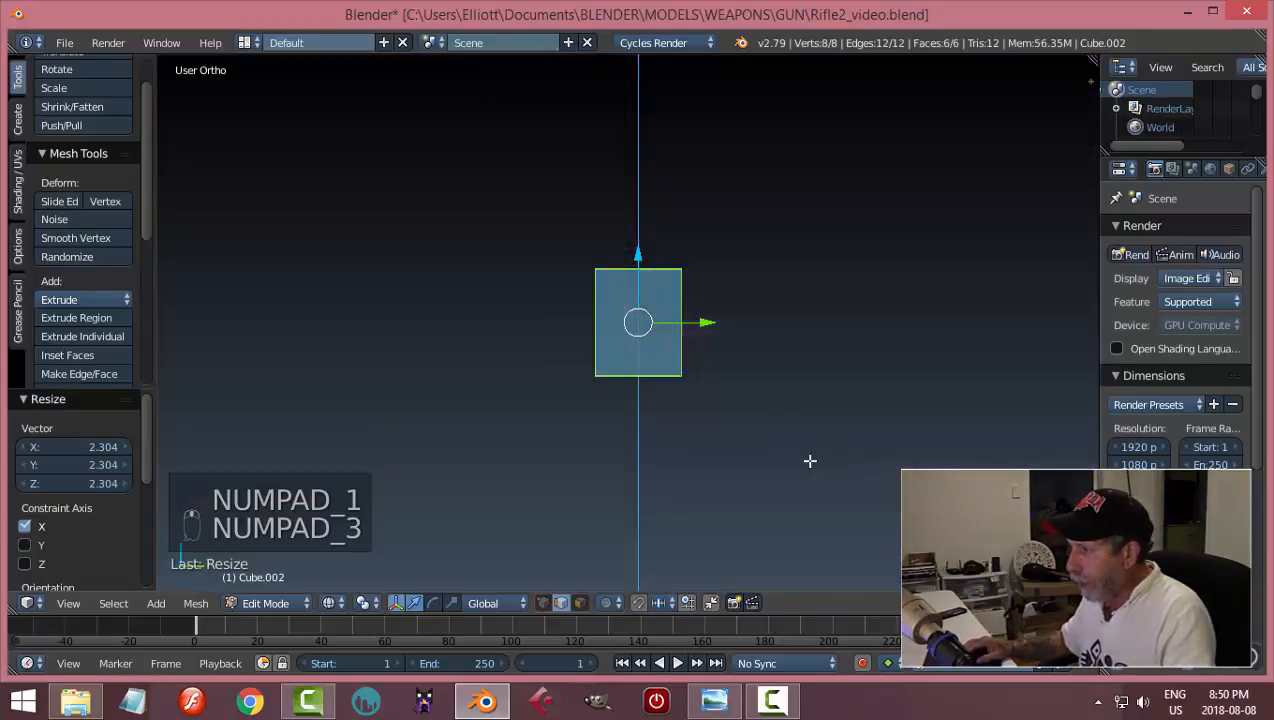
middle_drag(810, 461, 742, 461)
key(a)
key(a)
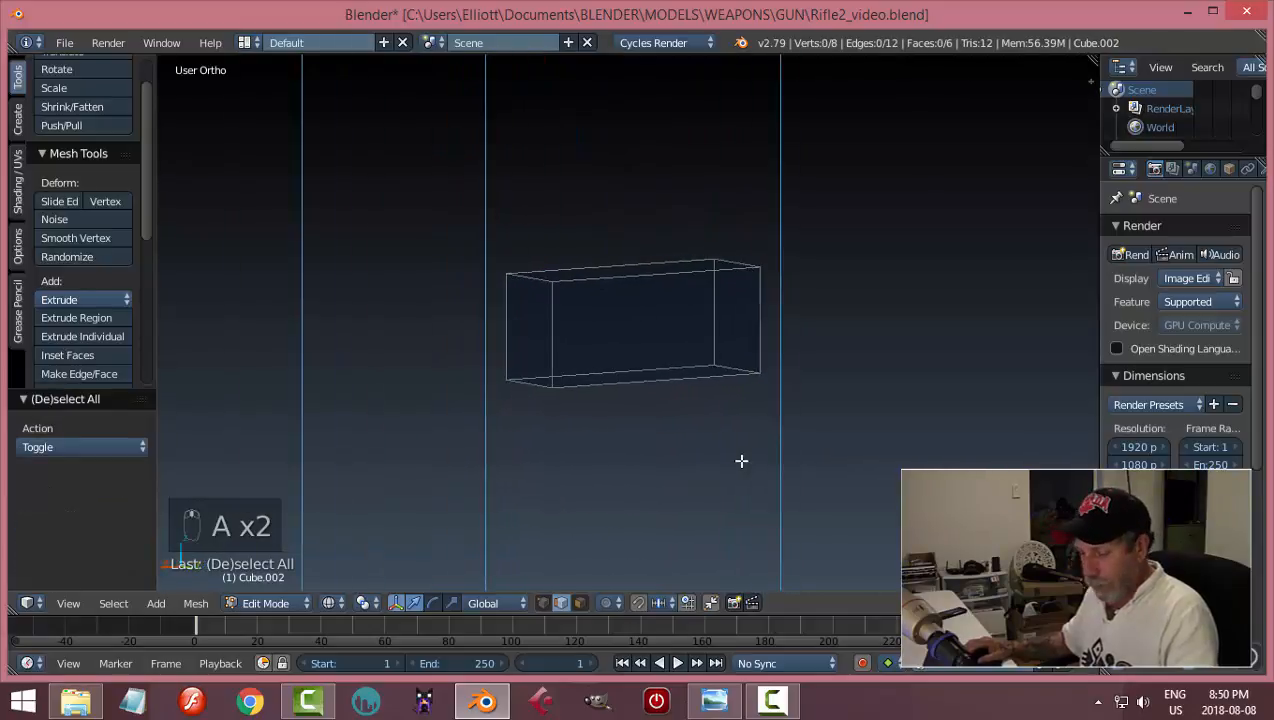
key(z)
click(757, 563)
mouse_move(757, 563)
middle_down()
mouse_move(771, 429)
mouse_move(771, 486)
mouse_move(843, 458)
mouse_move(811, 489)
mouse_move(650, 385)
mouse_move(623, 350)
middle_up()
key(z)
click(980, 461)
alt+right_click(603, 290)
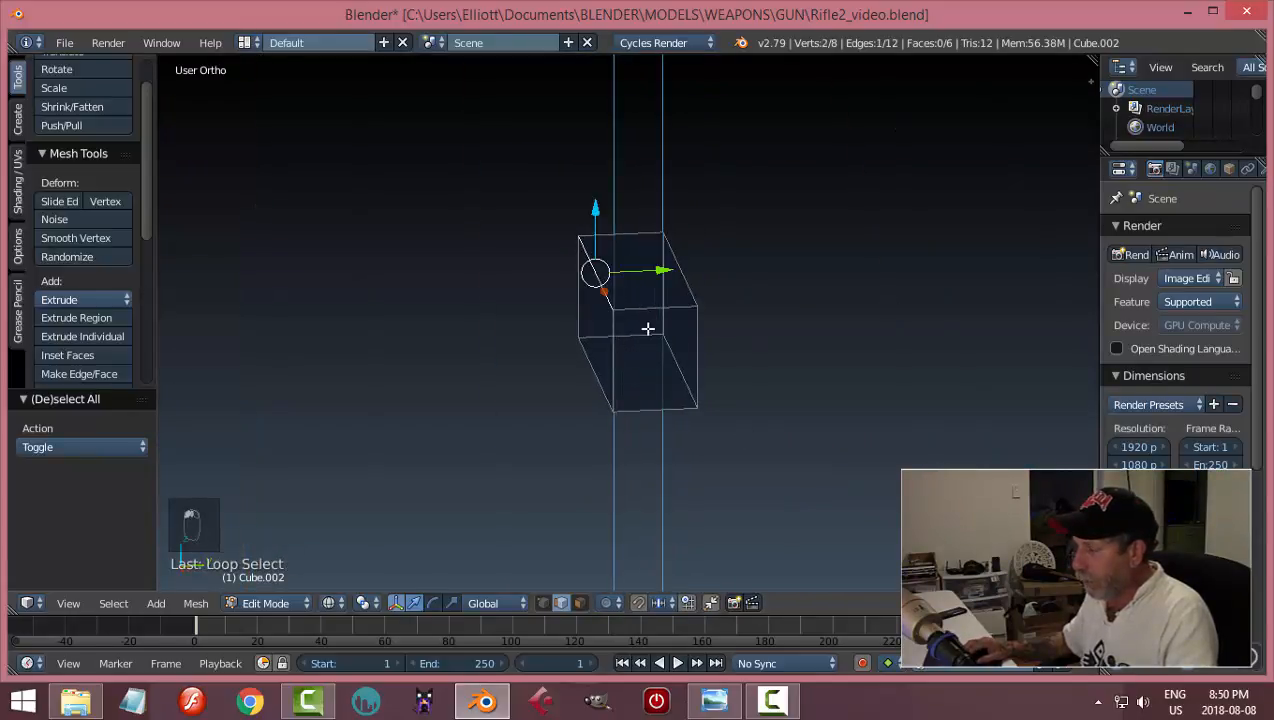
key(a)
- Select the bump's outer face in solid shading with face selection and bevel its edges by 0.012
middle_drag(862, 370, 783, 377)
key(z)
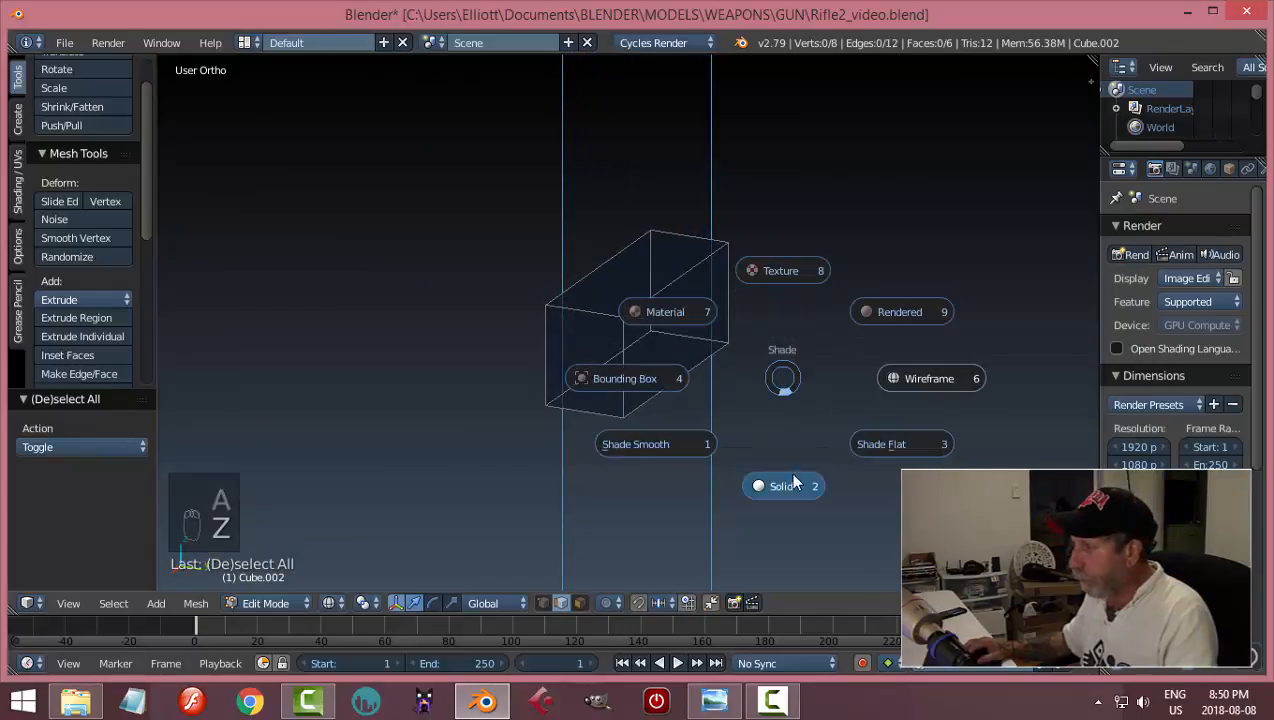
click(780, 405)
key(ctrl+Tab)
click(735, 463)
right_click(710, 364)
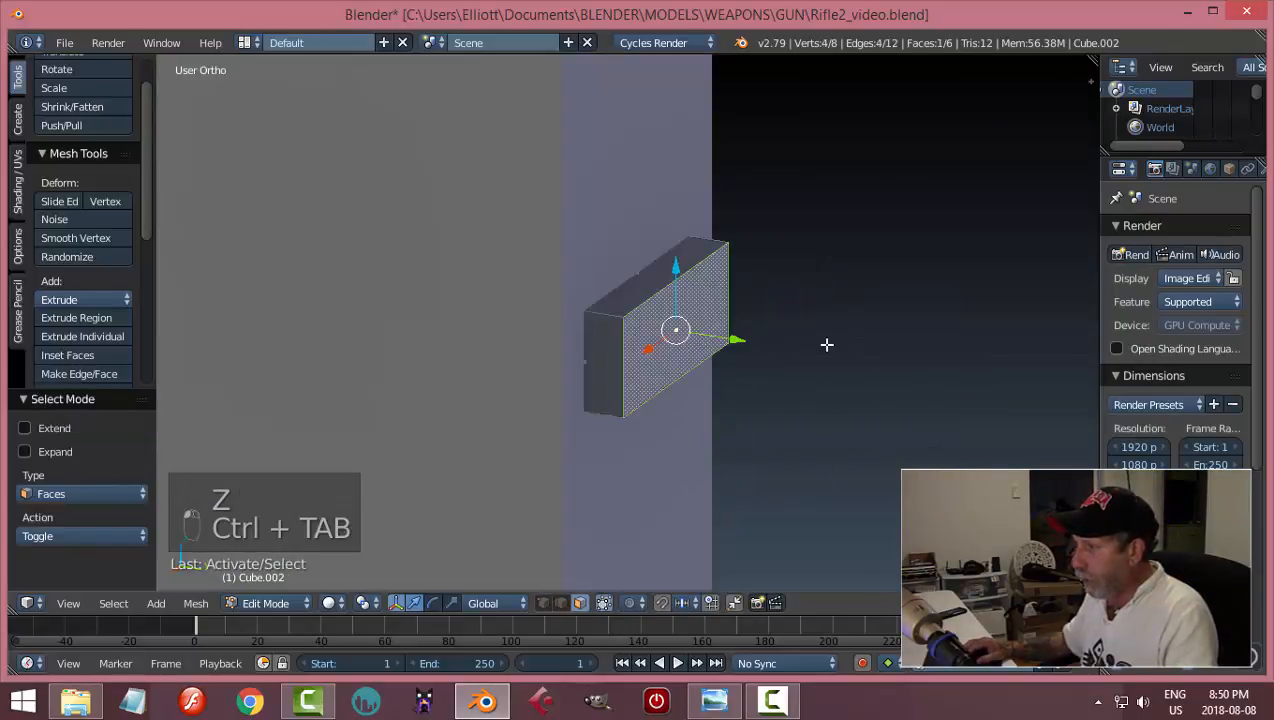
middle_drag(828, 344, 839, 364)
key(ctrl+b)
key(ctrl+b)
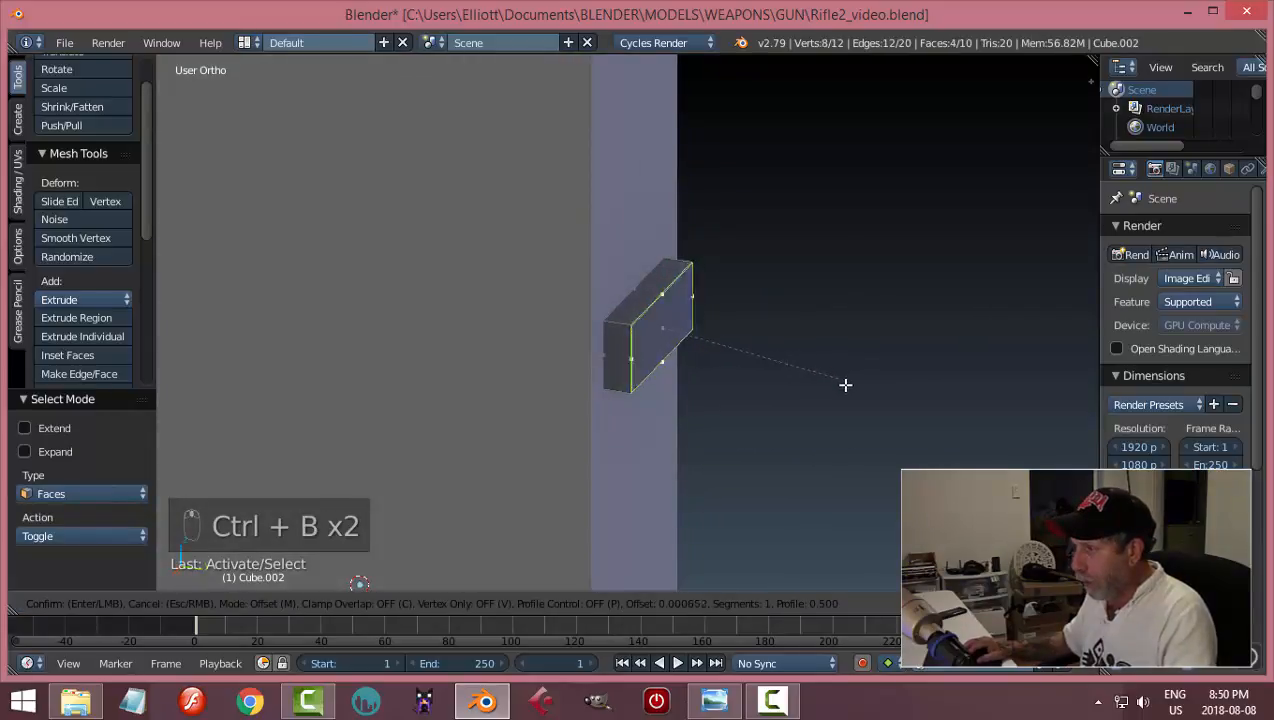
click(855, 395)
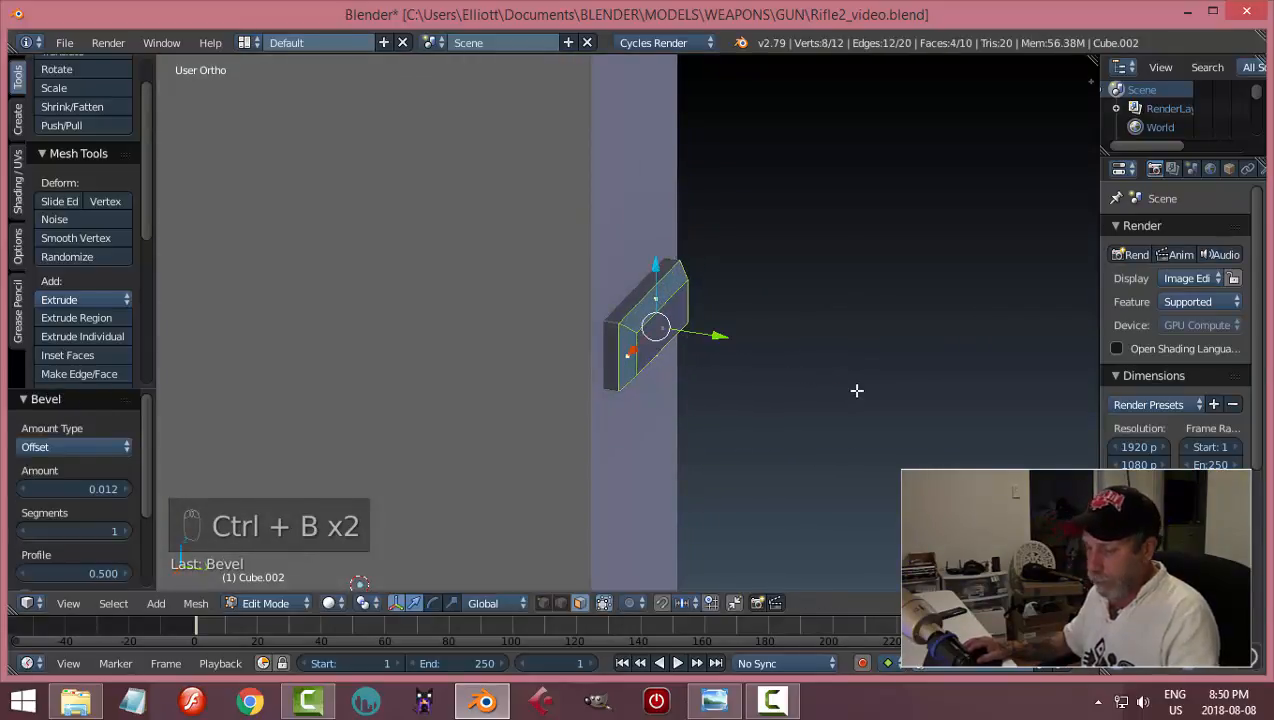
- Leave Edit Mode and compare the bevelled bump's side profile with the reference in wireframe
key(a)
key(Tab)
middle_drag(929, 369, 799, 306)
key(KP_3)
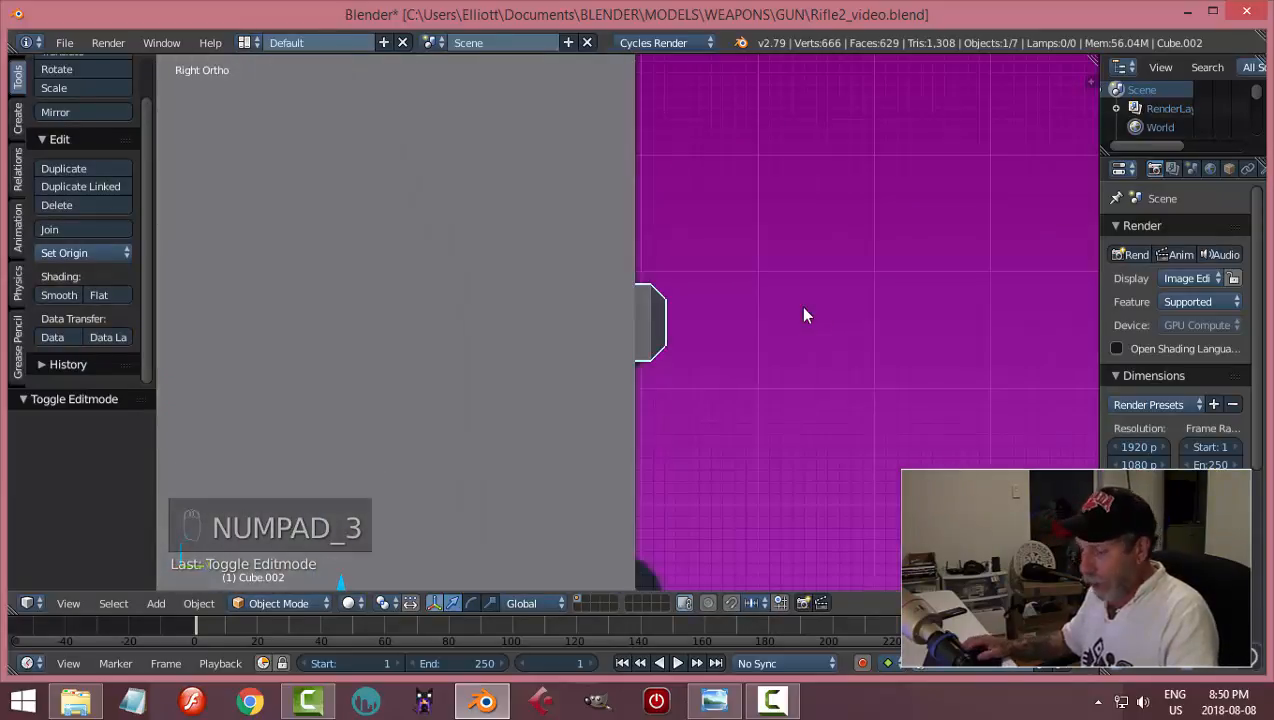
key(z)
click(944, 307)
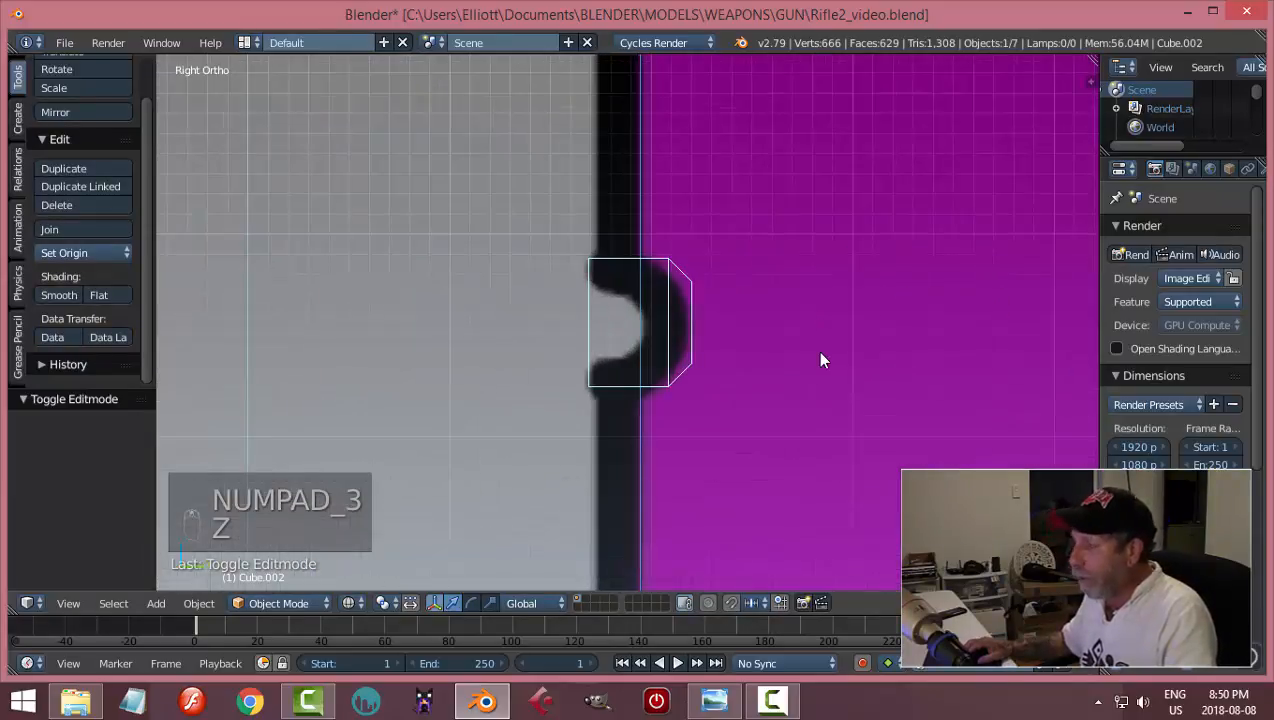
key(z)
key(a)
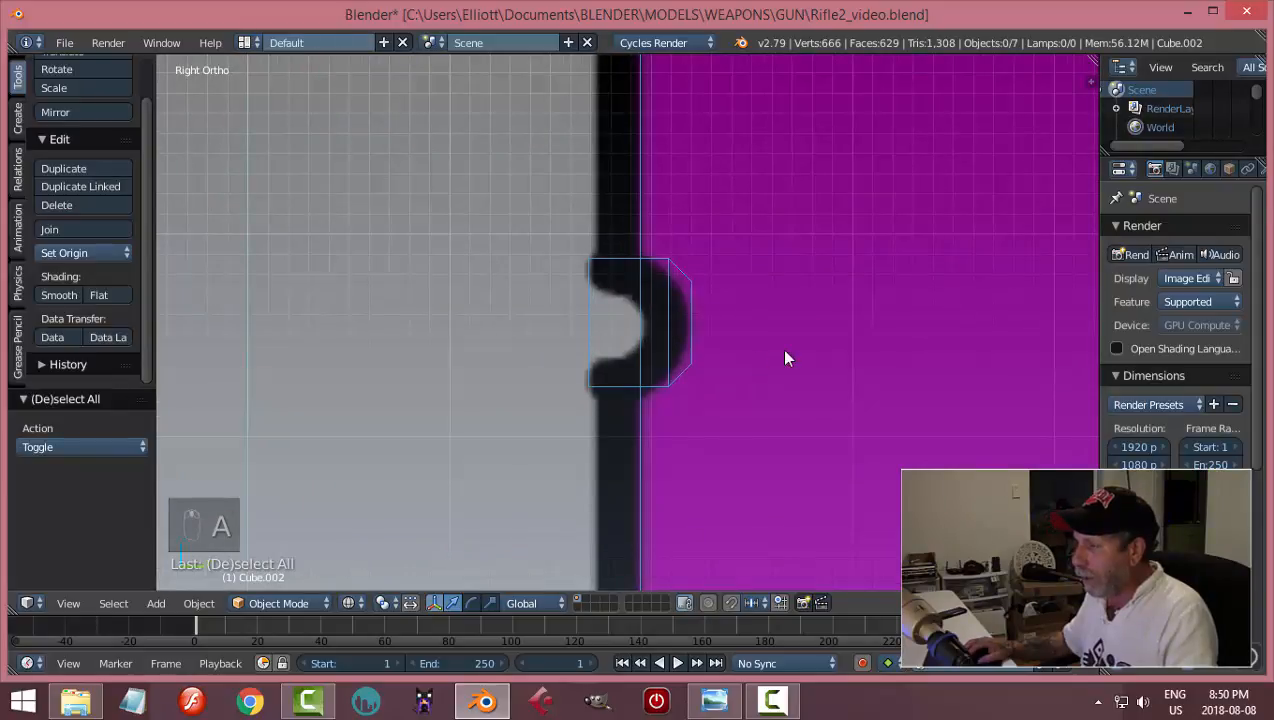
key(a)
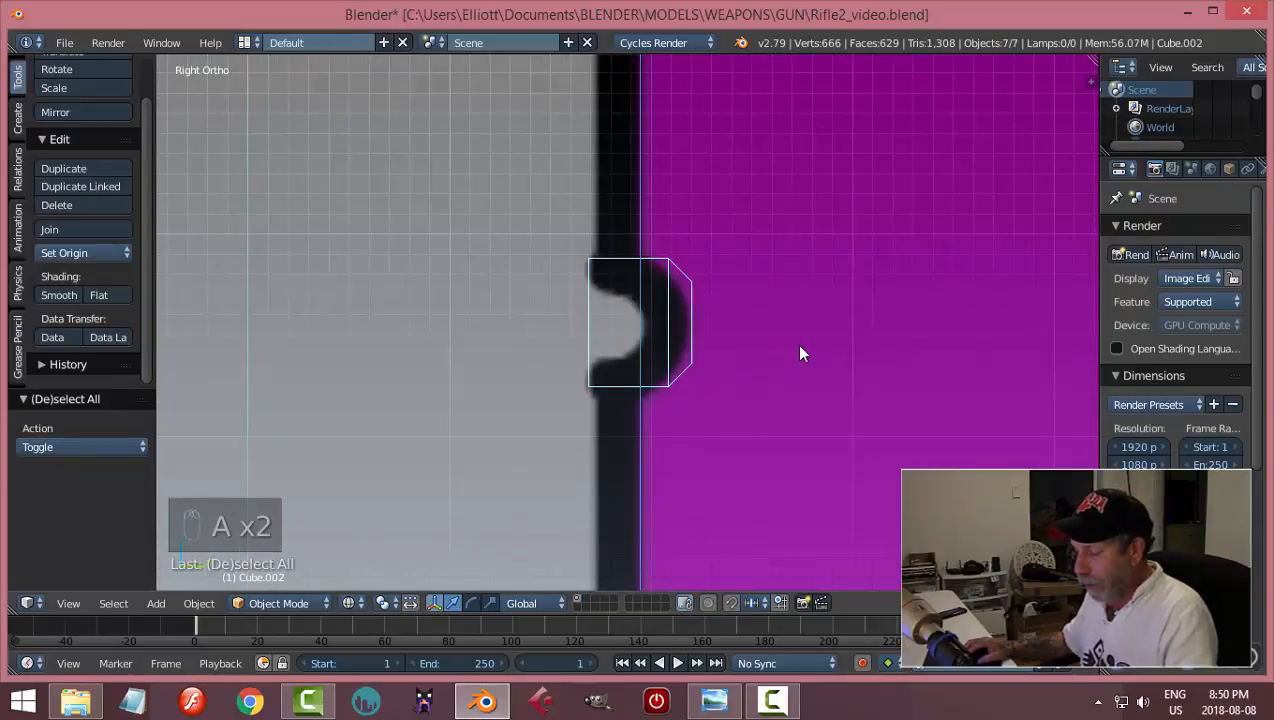
- Edit the bump's mesh, scale all of it slightly narrower along Y and shift it slightly along Y to fit the reference
key(Tab)
click(904, 353)
key(a)
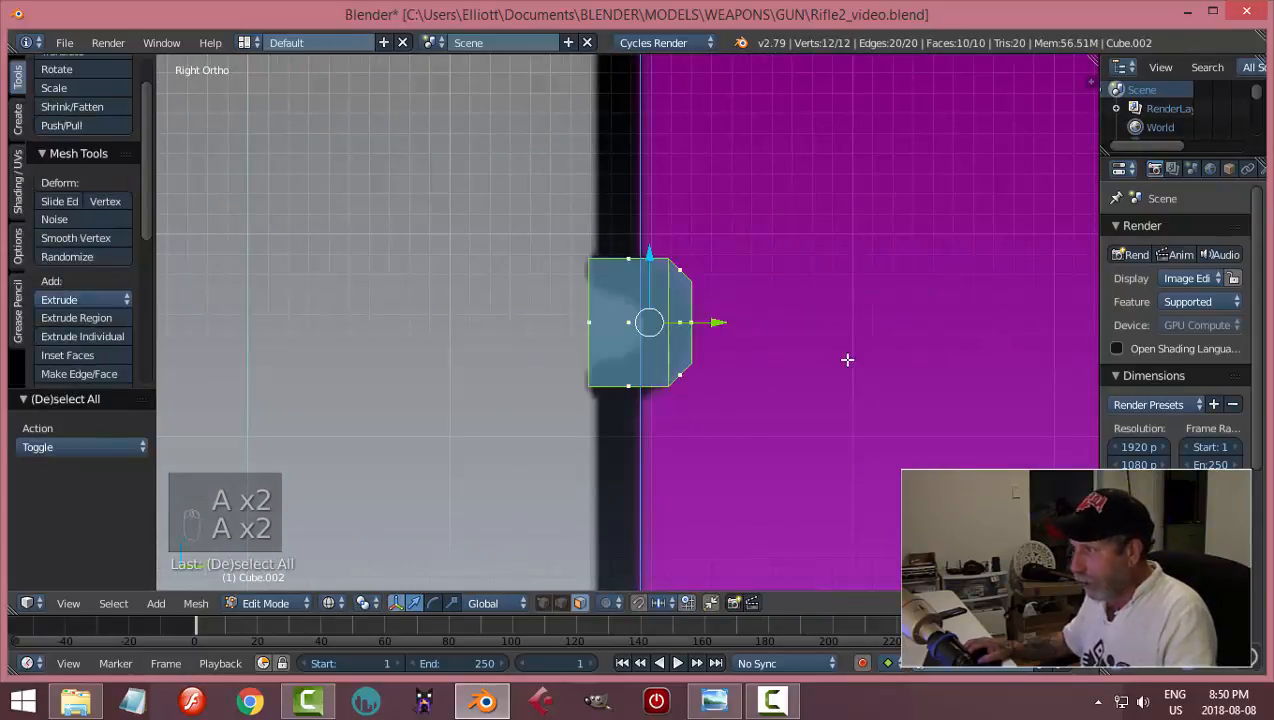
key(s)
key(y)
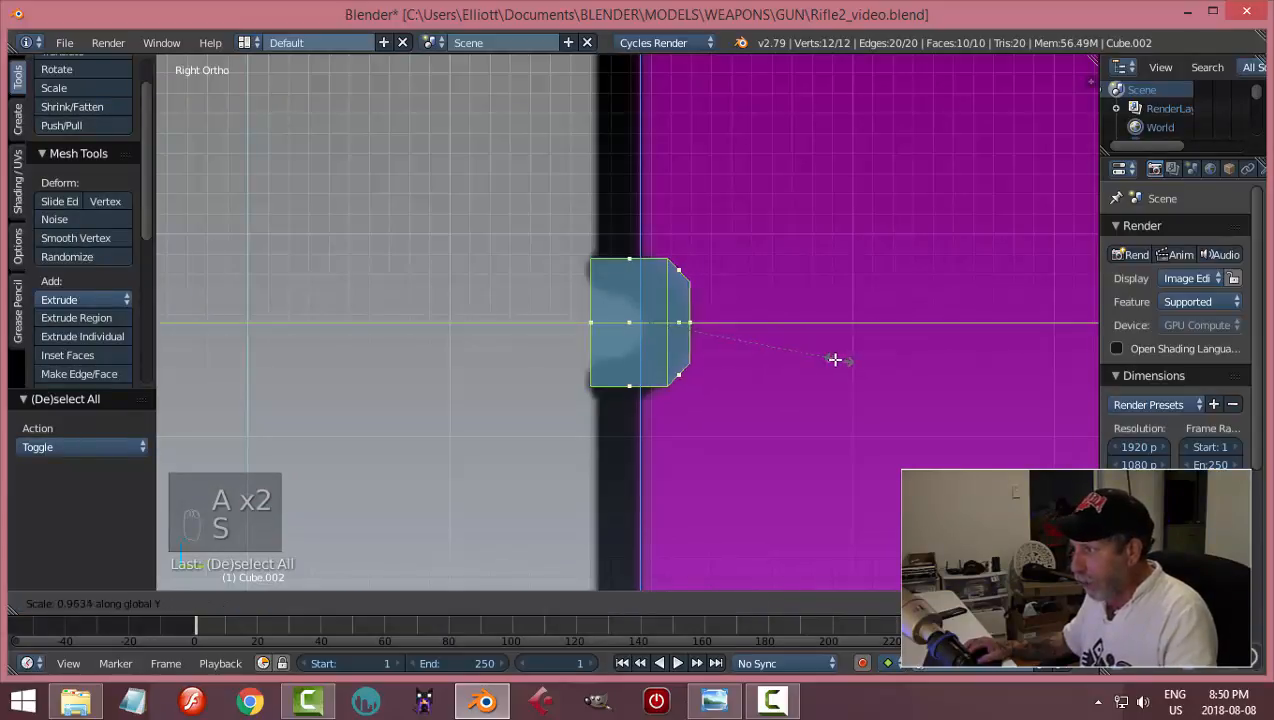
click(742, 343)
drag(719, 321, 713, 322)
key(a)
scroll(799, 353, down, 8)
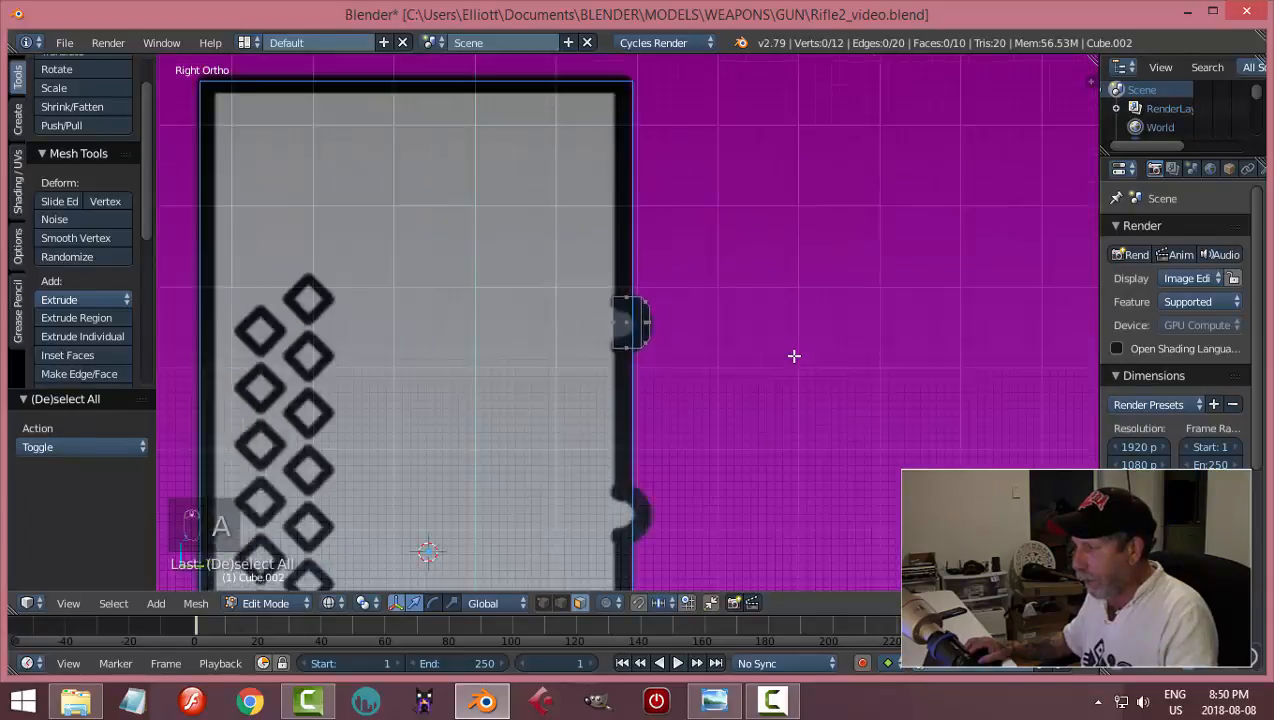
- Duplicate the whole bump and move the copy -0.239 along Z onto the second bump in the reference
key(a)
shift+middle_drag(766, 406, 768, 283)
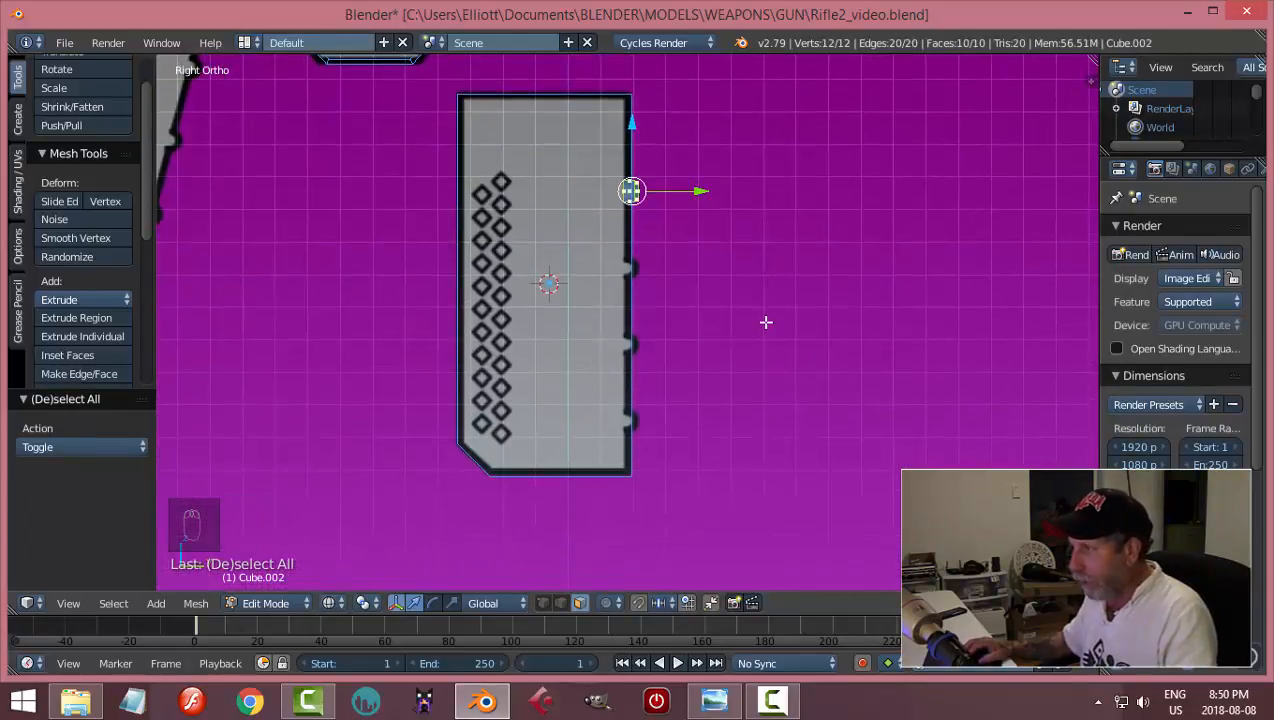
key(shift+d)
key(g)
key(z)
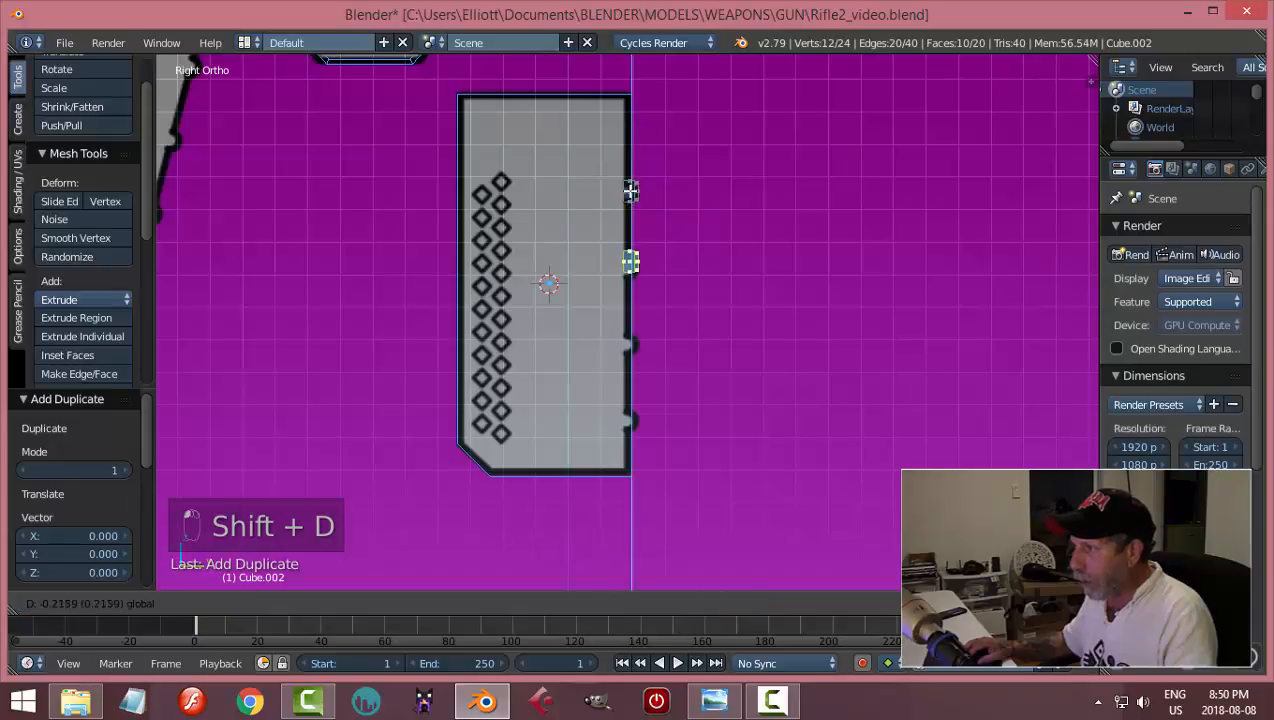
click(630, 193)
- Duplicate the bump twice more, moving the copies down Z onto the third and fourth reference bumps
key(shift+d)
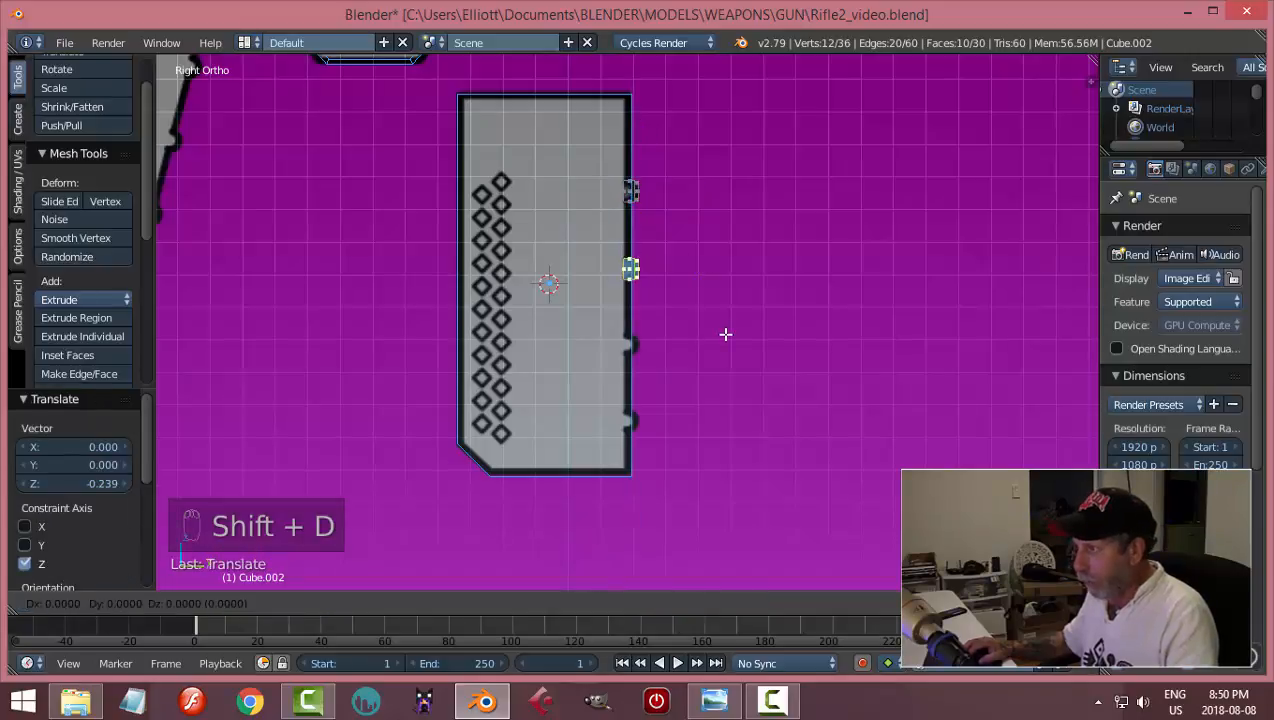
right_click(632, 197)
key(g)
key(z)
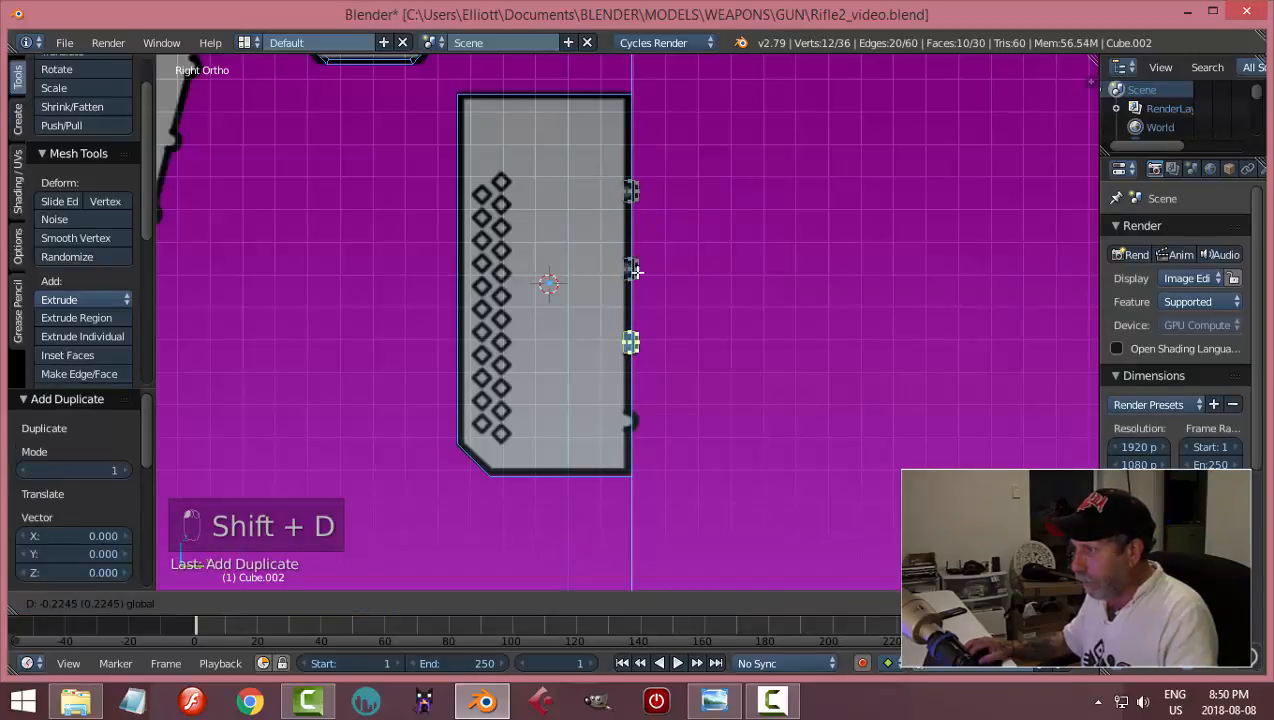
click(636, 272)
key(shift+d)
key(z)
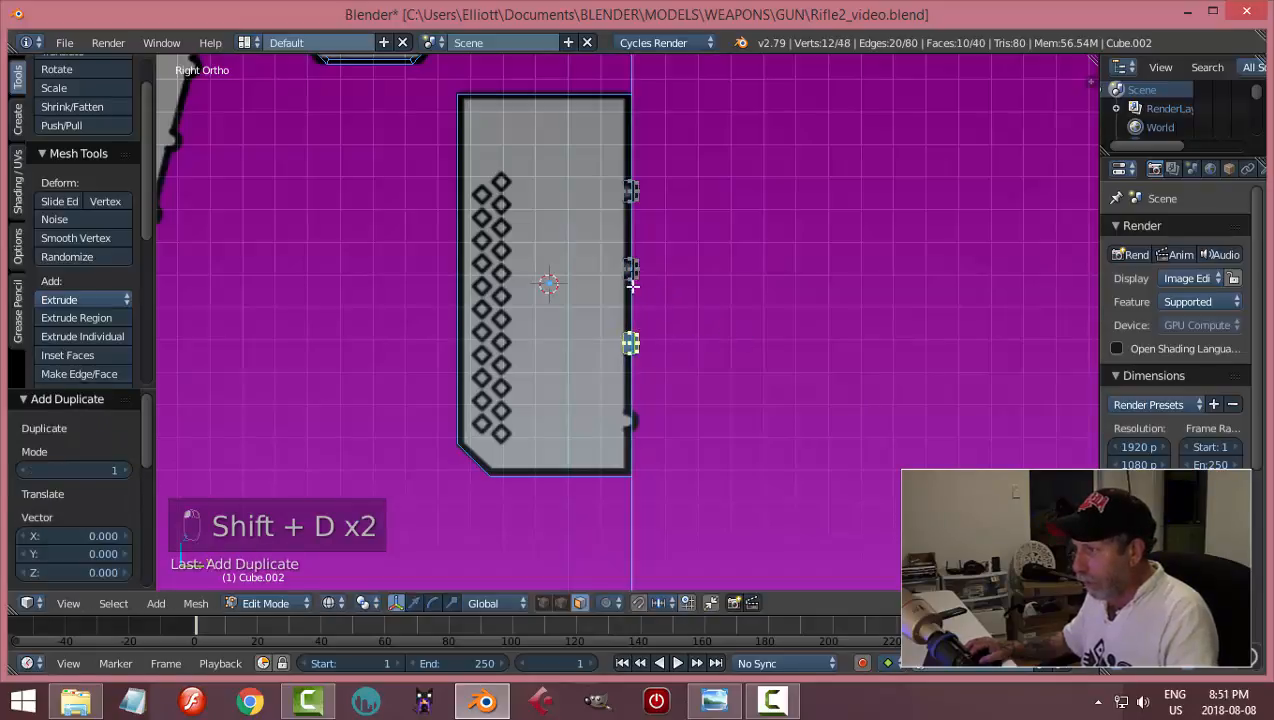
click(631, 348)
key(a)
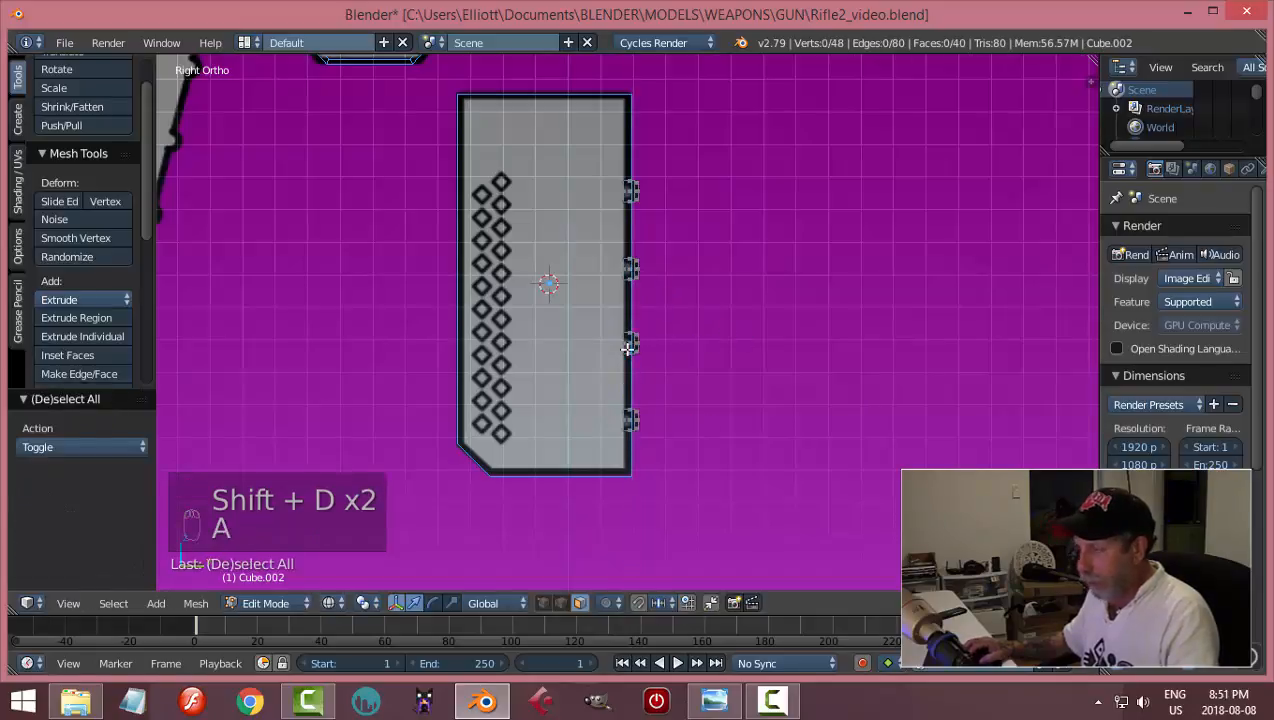
- Return to Object Mode and inspect the row of bumps on the magazine in solid shading
key(Tab)
scroll(709, 360, down, 4)
middle_drag(790, 353, 717, 361)
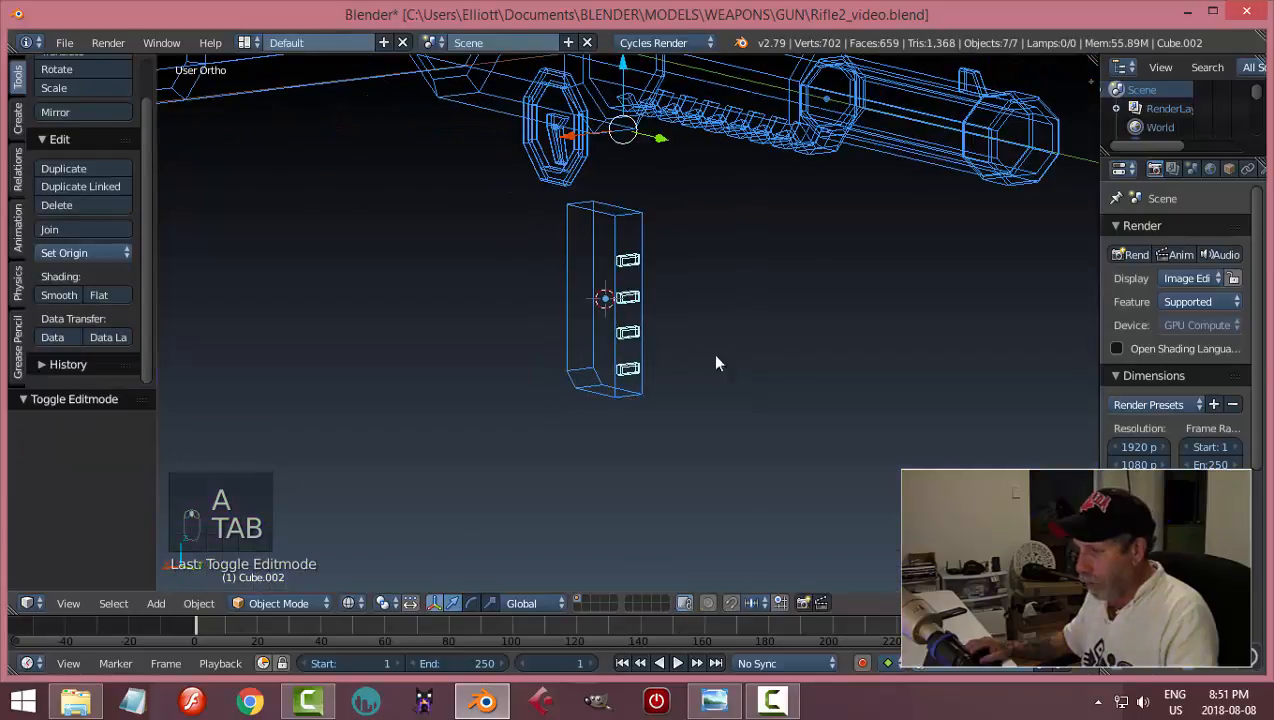
key(z)
click(779, 460)
scroll(770, 432, up, 4)
mouse_move(769, 430)
middle_down()
mouse_move(685, 407)
mouse_move(689, 374)
mouse_move(765, 421)
middle_up()
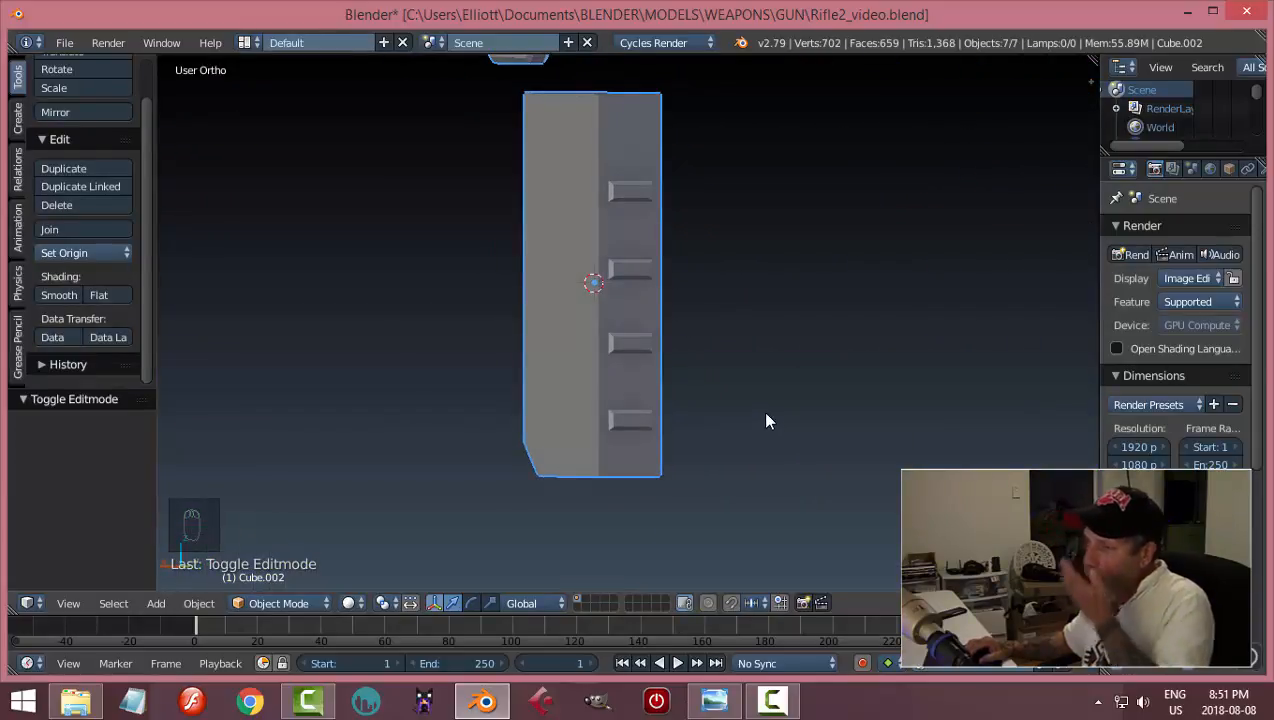
- Select the magazine block and enter Edit Mode on it with edge selection and nothing selected
middle_drag(663, 415, 617, 344)
right_click(640, 335)
key(Tab)
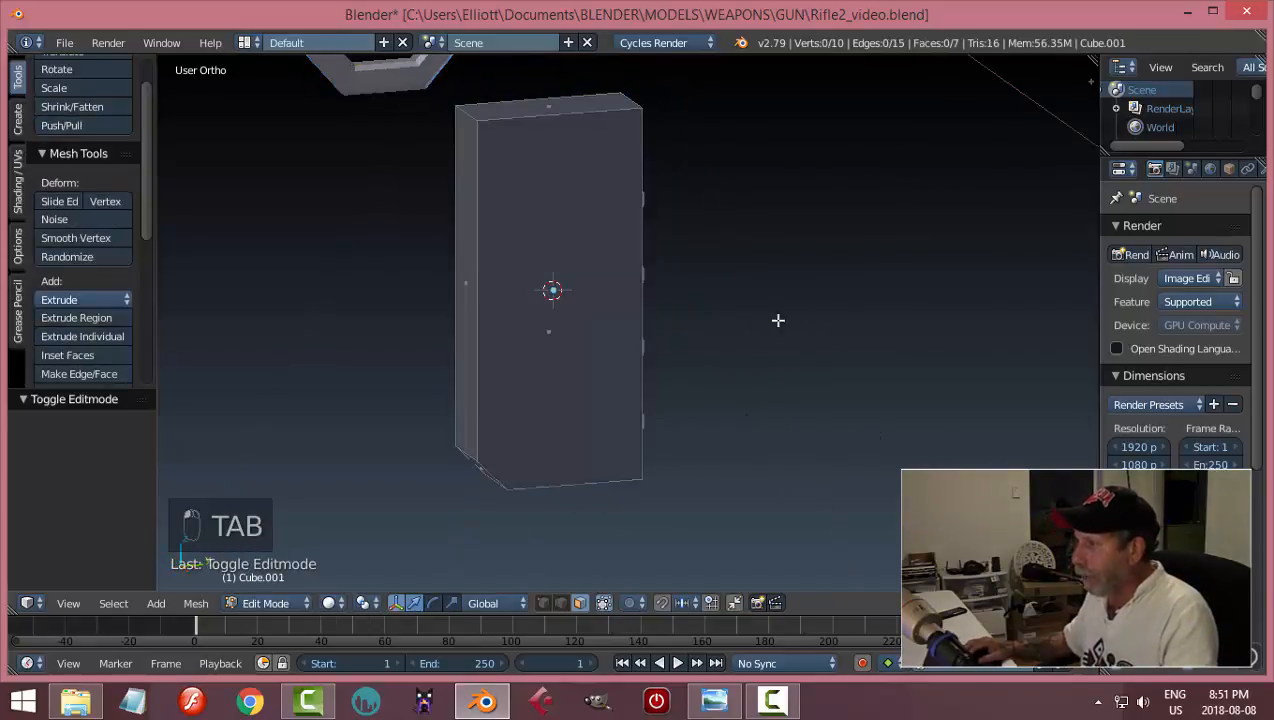
middle_drag(778, 320, 680, 321)
key(ctrl+Tab)
click(613, 301)
scroll(704, 287, up, 2)
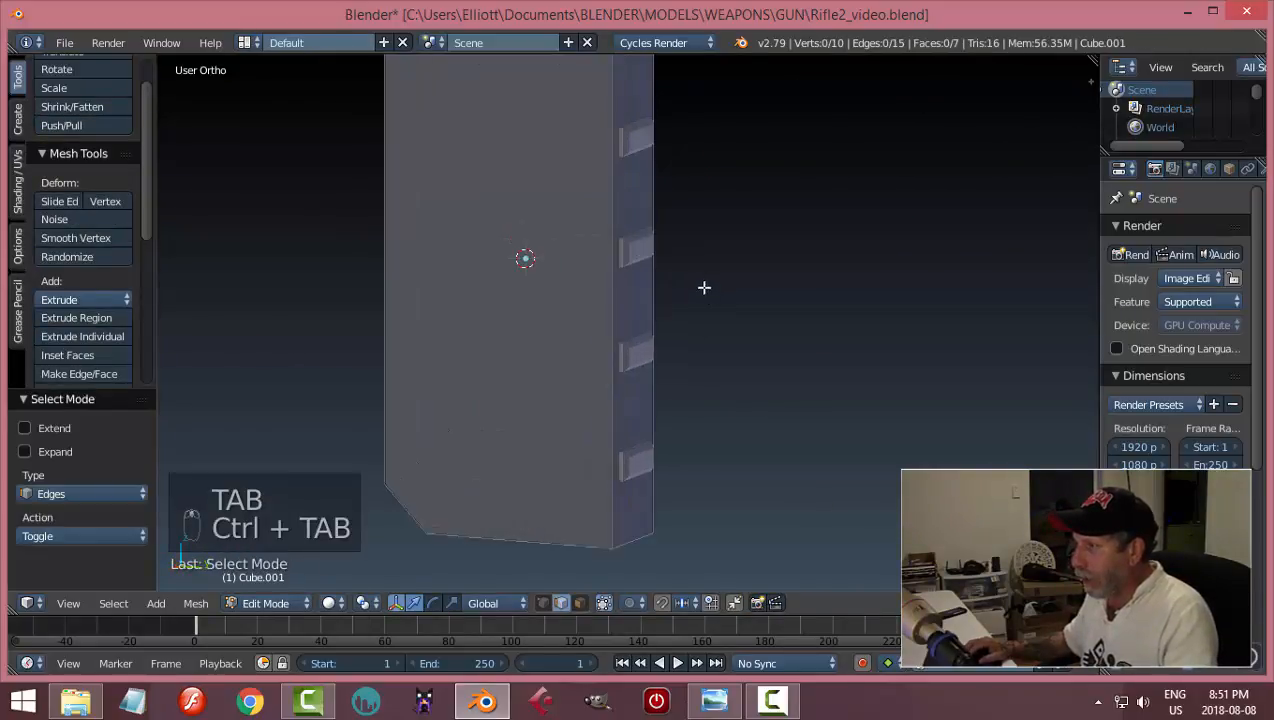
alt+right_click(612, 193)
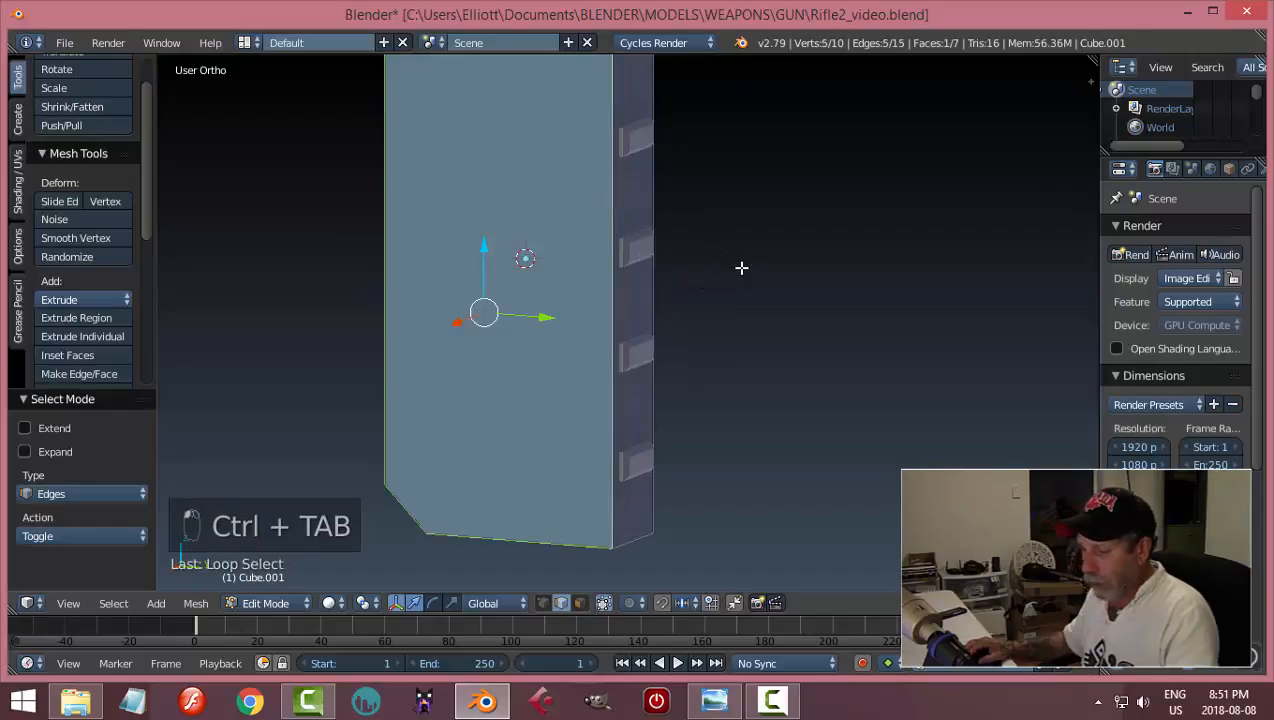
key(a)
- Select the magazine block's four vertical corner edges and the slanted edges of its cut corner, and bevel them by 0.026
right_click(613, 260)
scroll(833, 287, down, 3)
middle_drag(833, 287, 650, 198)
shift+right_click(655, 181)
middle_drag(817, 273, 712, 300)
shift+right_click(762, 294)
middle_drag(890, 341, 679, 326)
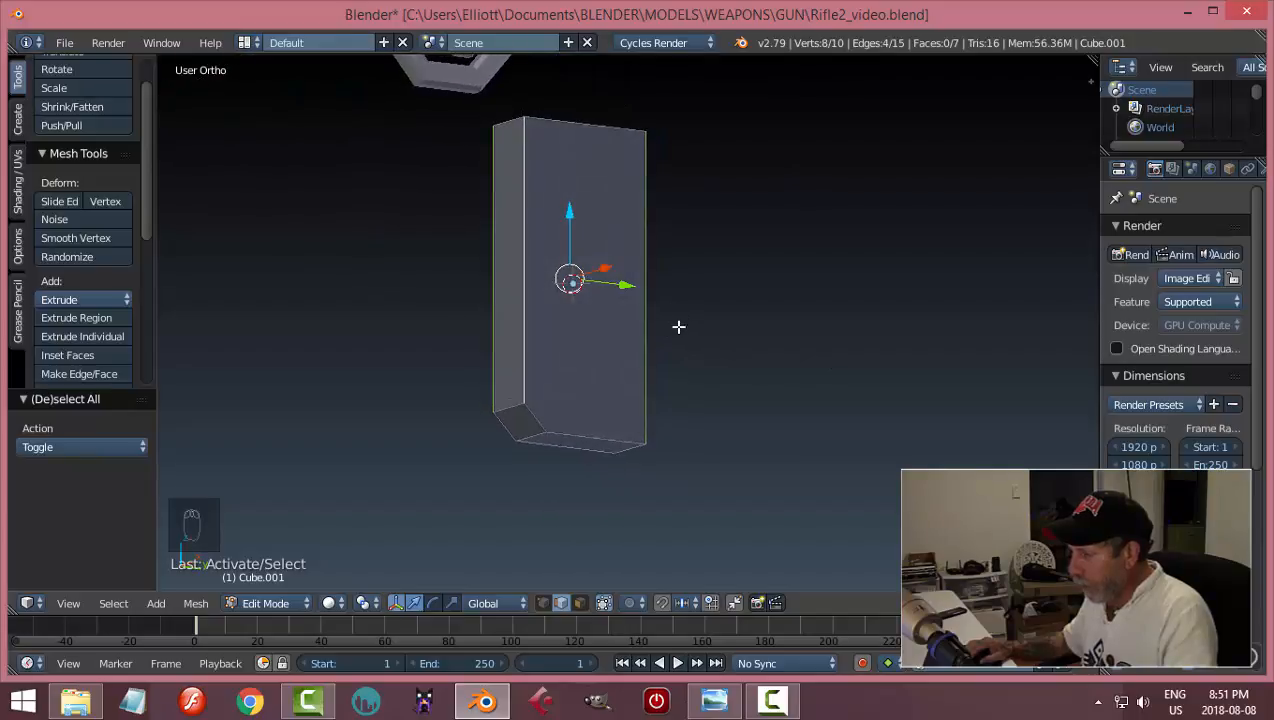
shift+right_click(519, 427)
shift+right_click(508, 429)
middle_drag(754, 350, 765, 377)
key(ctrl+b)
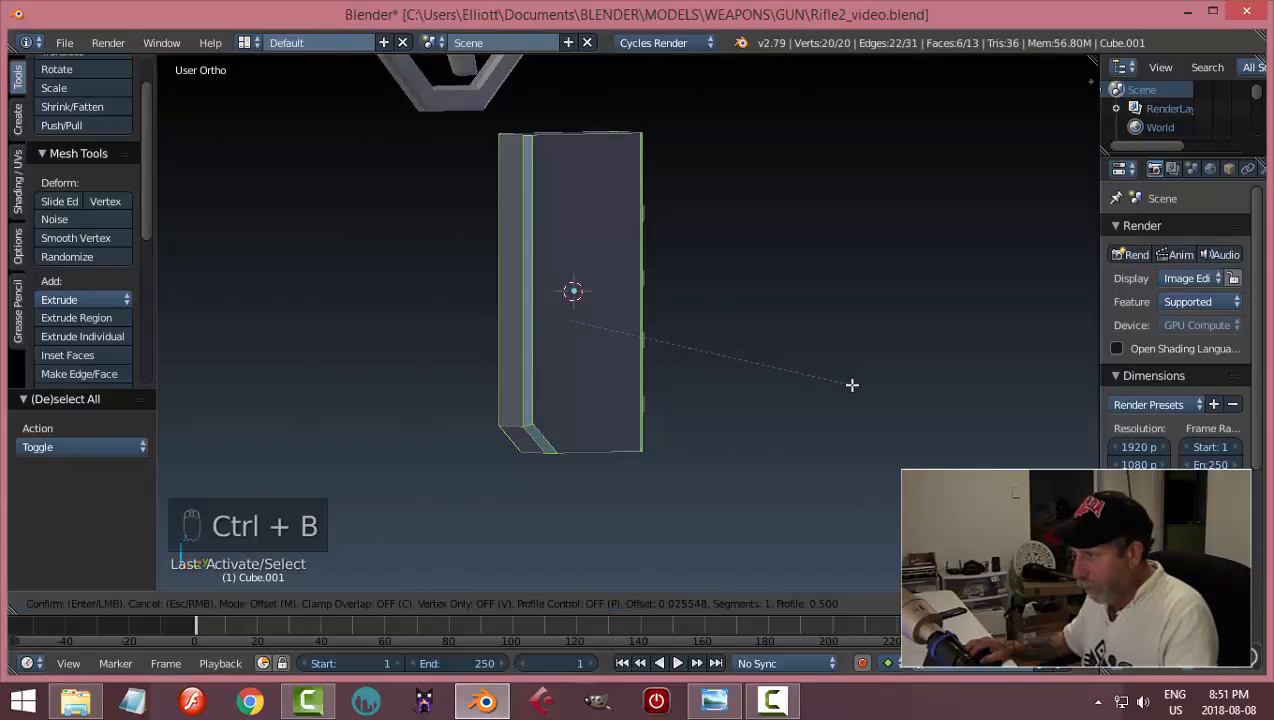
click(851, 384)
middle_drag(879, 327, 586, 389)
scroll(586, 389, up, 3)
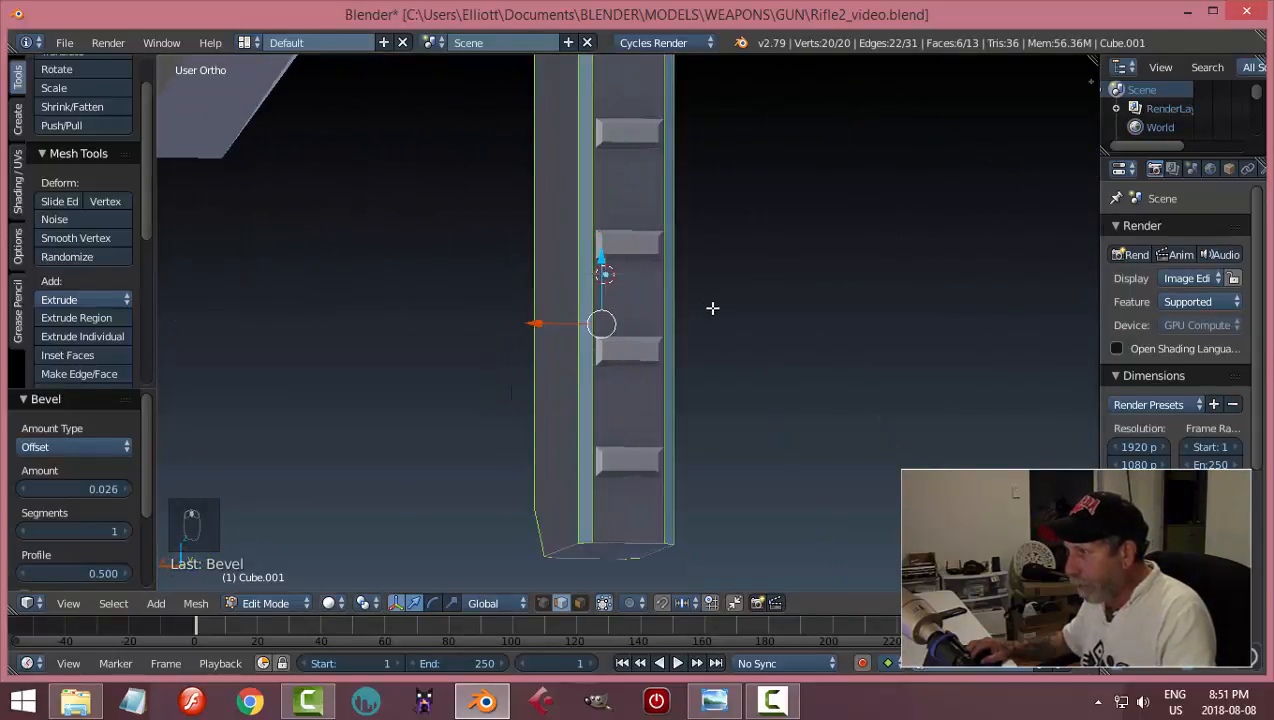
- Bevel the edge loop around the magazine block's bottom face by about 0.015 and return to Object Mode
middle_drag(712, 308, 684, 336)
middle_drag(615, 163, 803, 247)
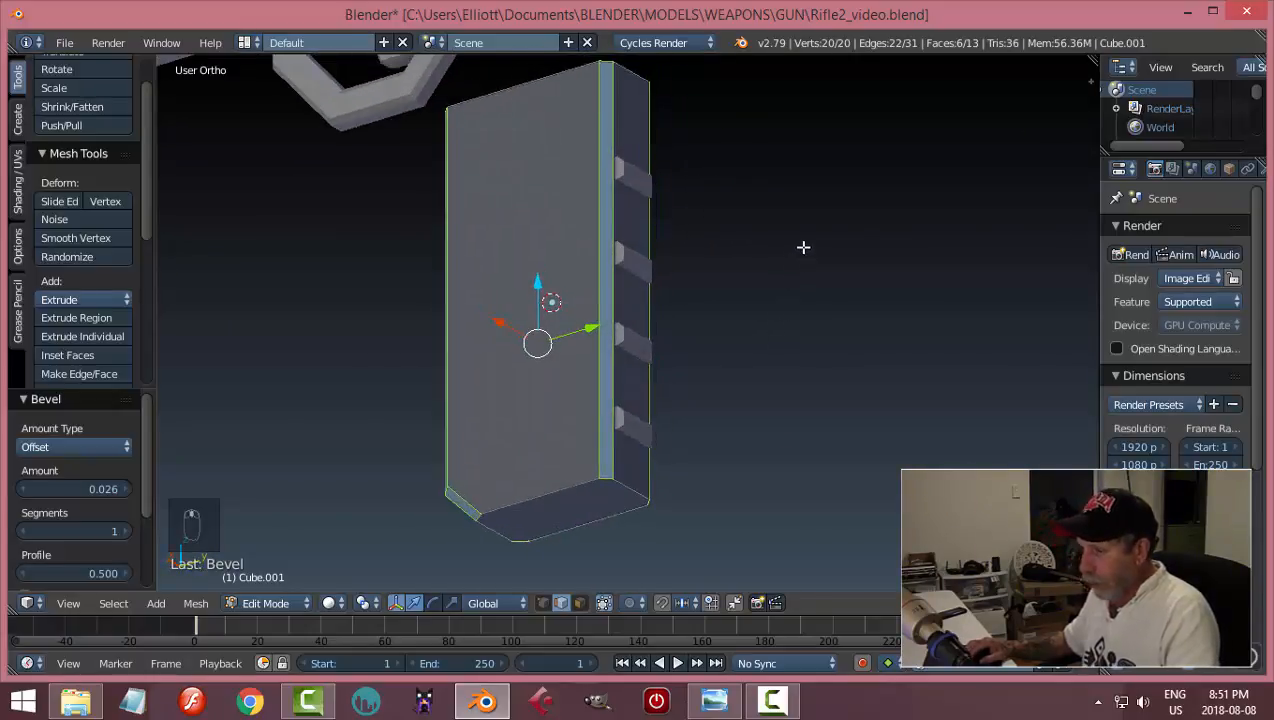
key(a)
alt+right_click(580, 484)
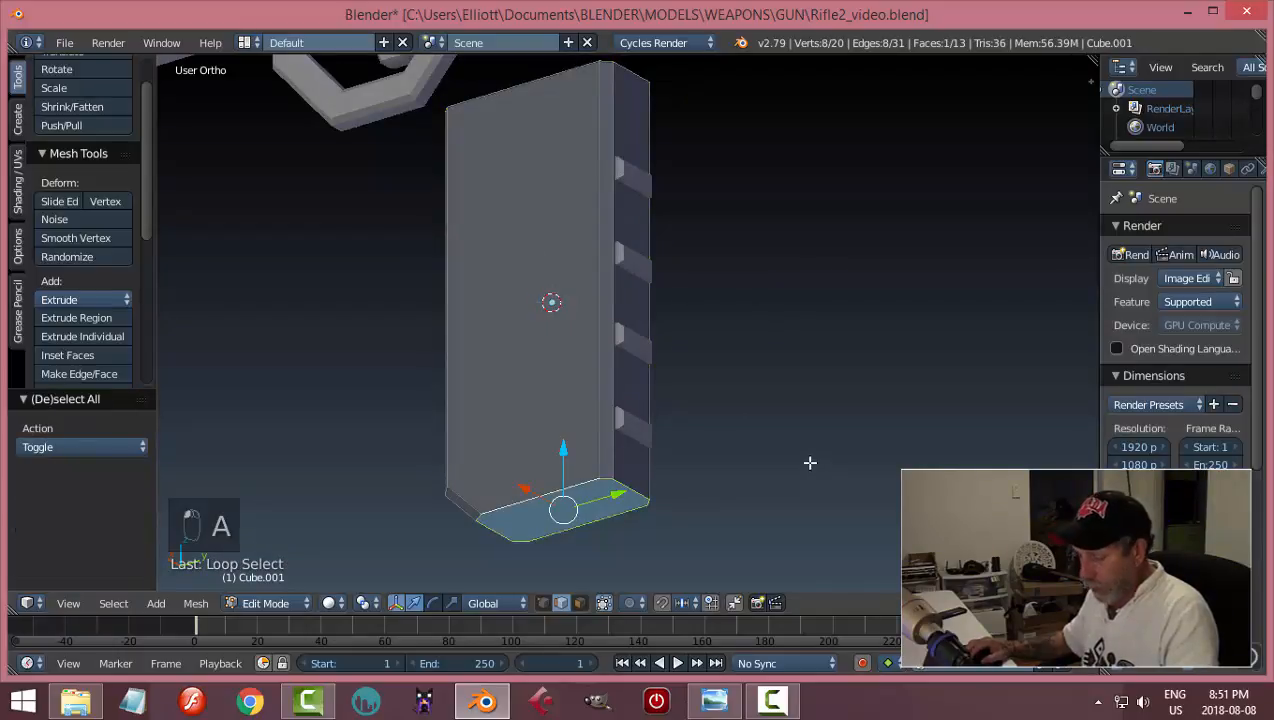
key(ctrl+b)
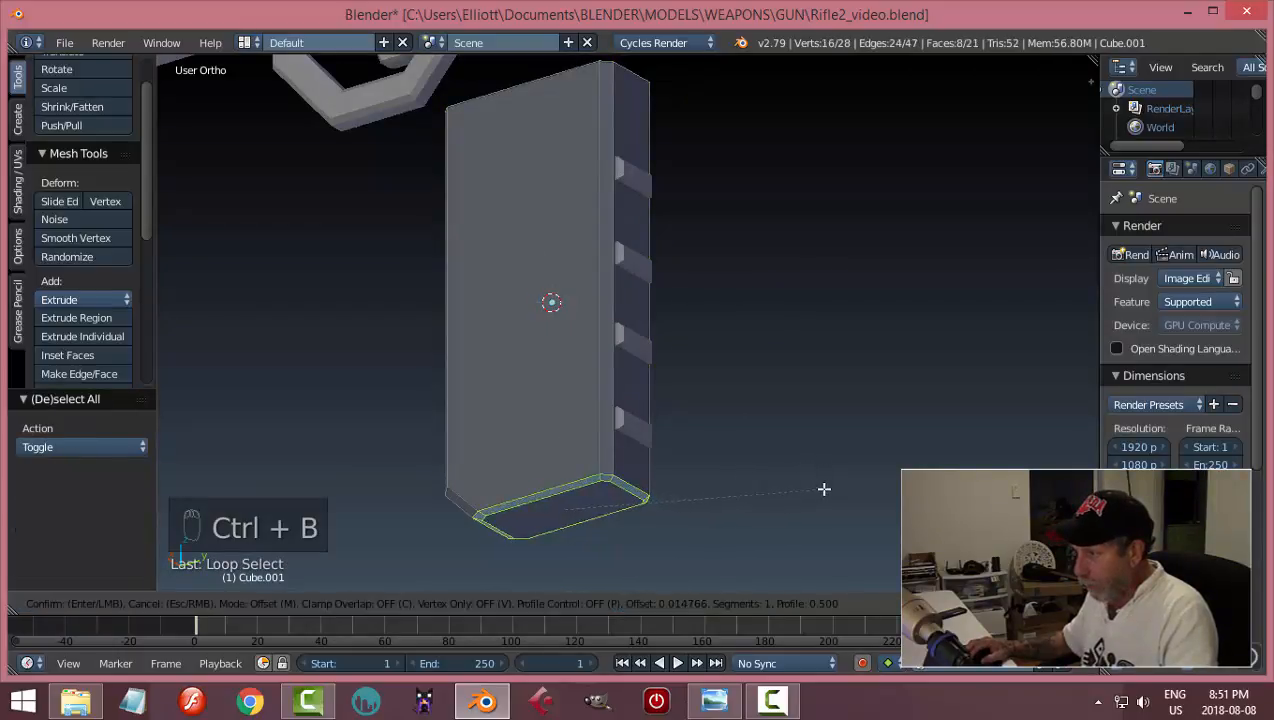
click(825, 492)
middle_drag(762, 432, 904, 411)
key(a)
key(Tab)
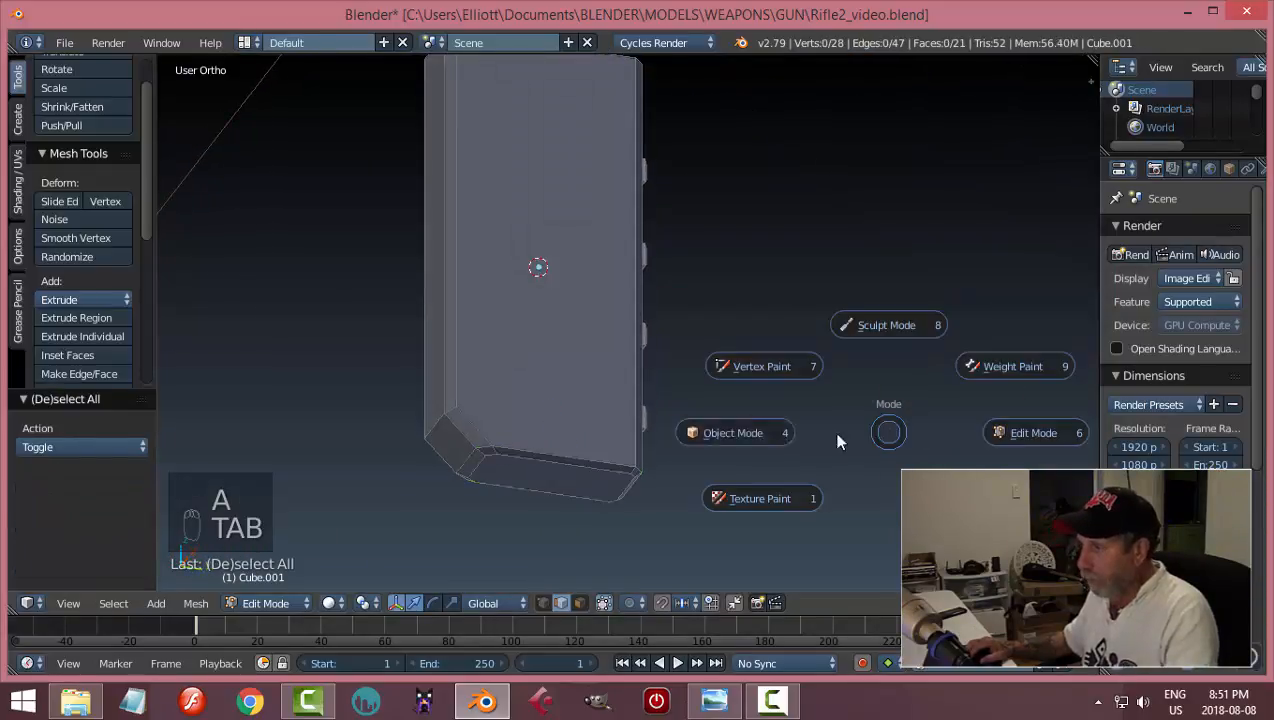
click(699, 432)
- Select the row of bumps and narrow all of its geometry along X to about 0.95 in Edit Mode, returning to Object Mode
middle_drag(675, 408, 651, 158)
right_click(634, 97)
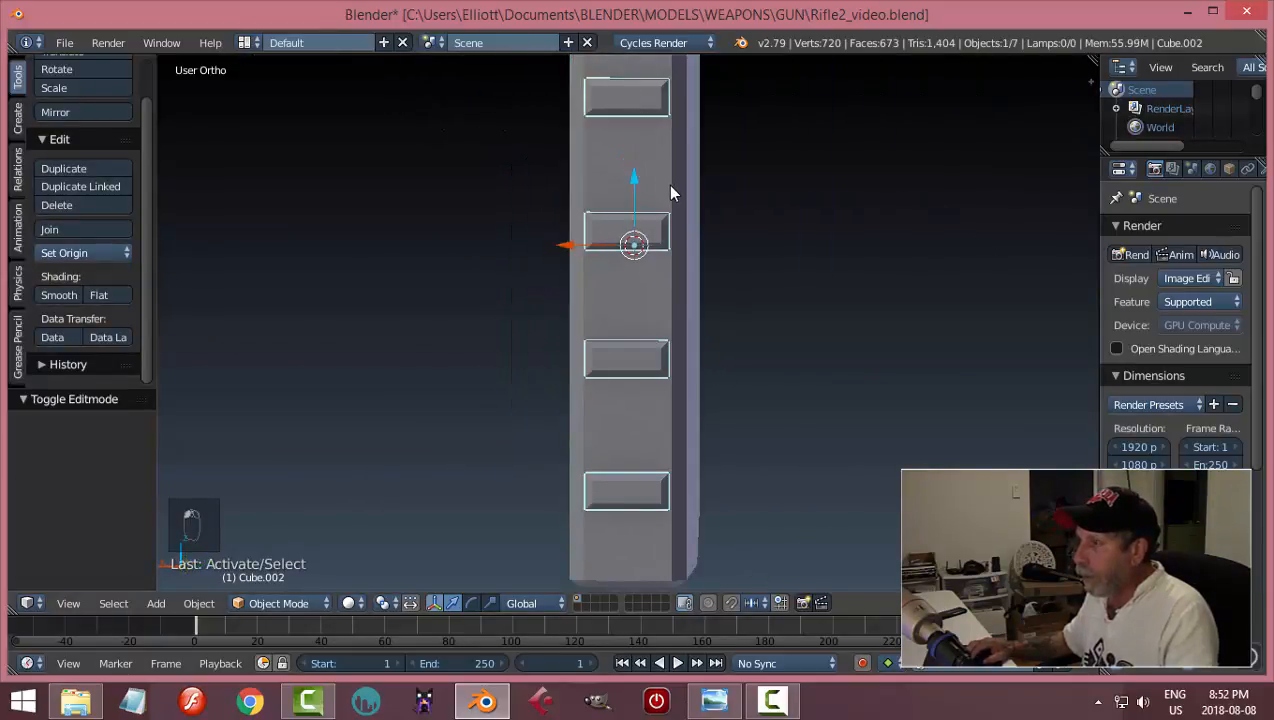
key(Tab)
click(800, 189)
key(a)
key(a)
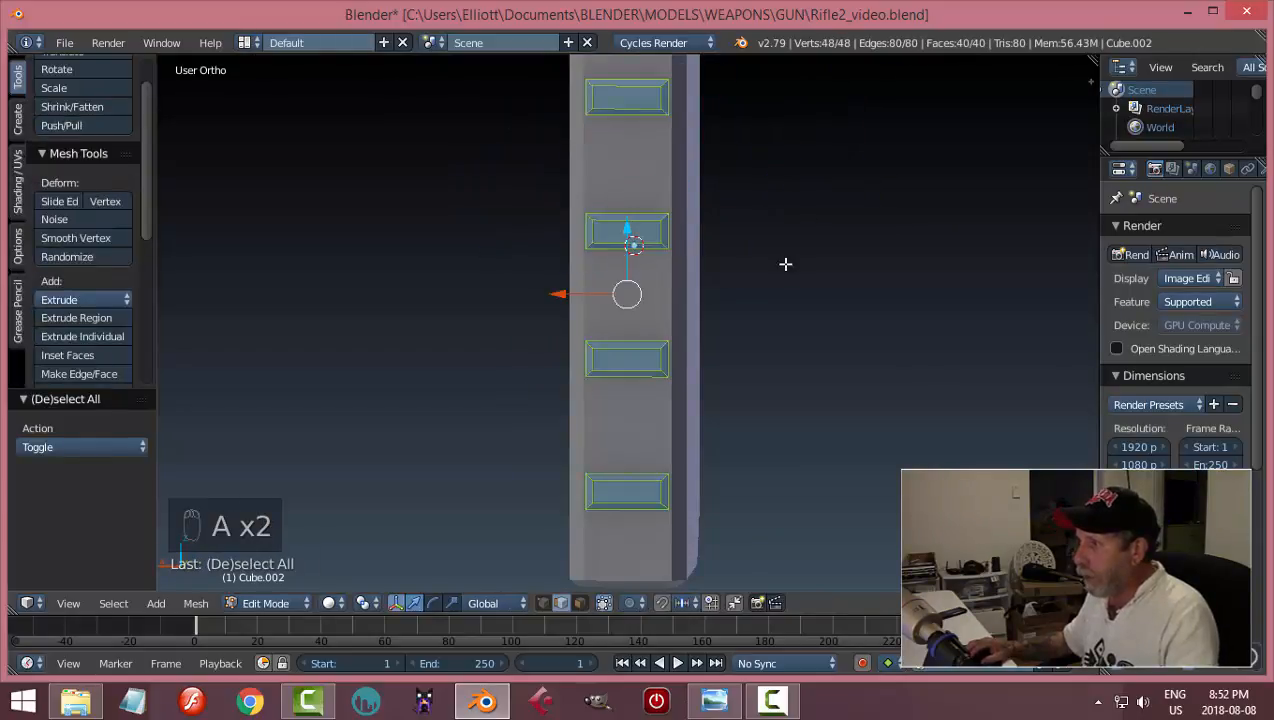
key(s)
key(x)
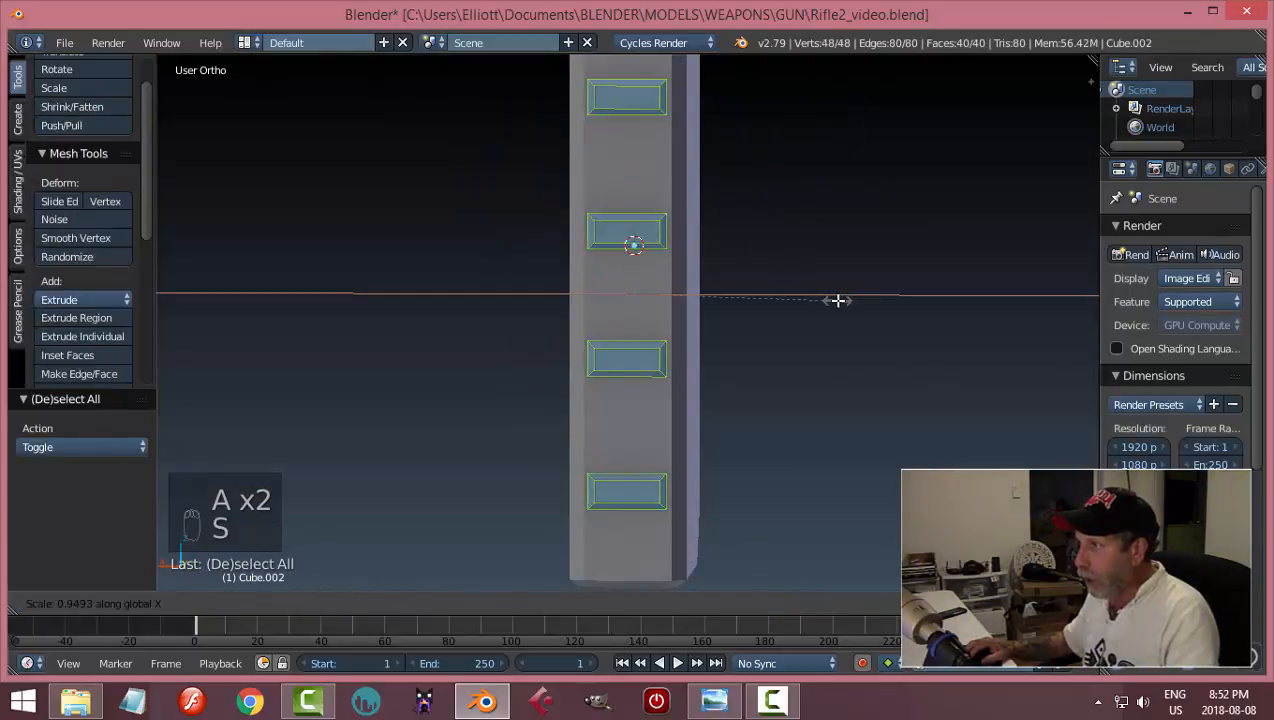
click(848, 300)
key(a)
key(Tab)
click(663, 304)
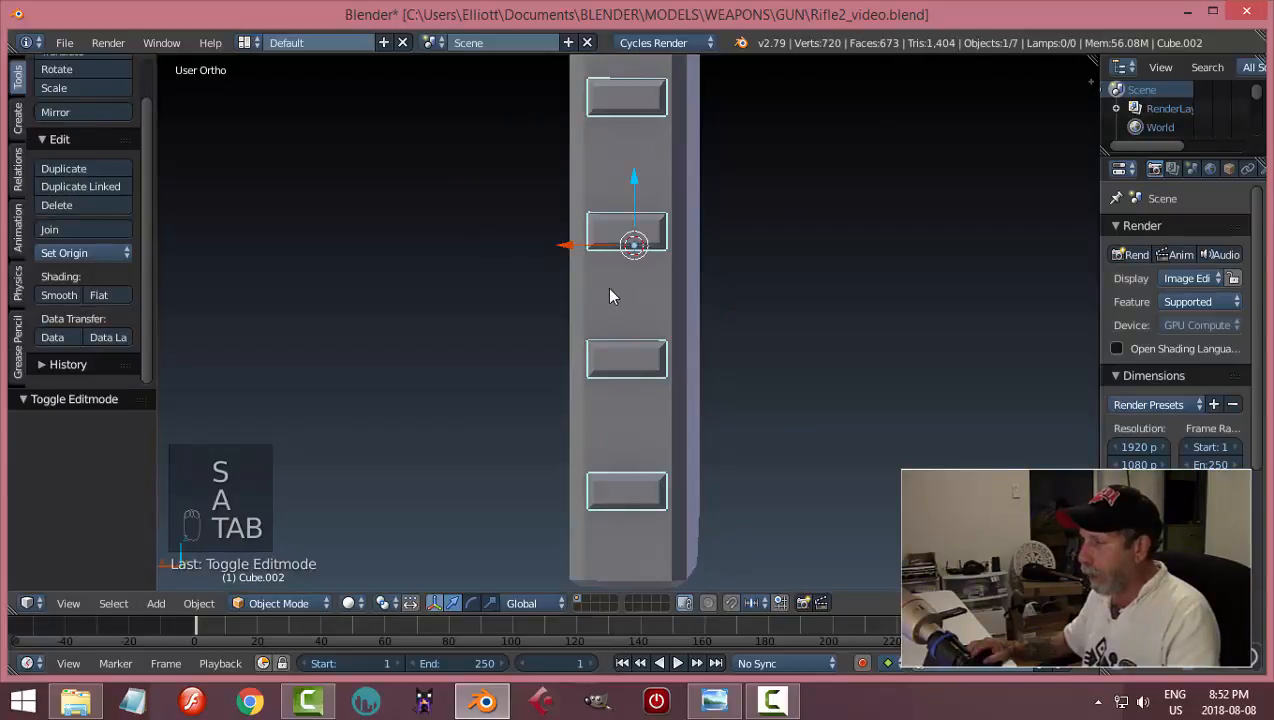
- Join the bumps with the magazine block into one object and save over Rifle2_video.blend
scroll(700, 300, down, 4)
middle_drag(731, 315, 705, 333)
scroll(674, 328, up, 3)
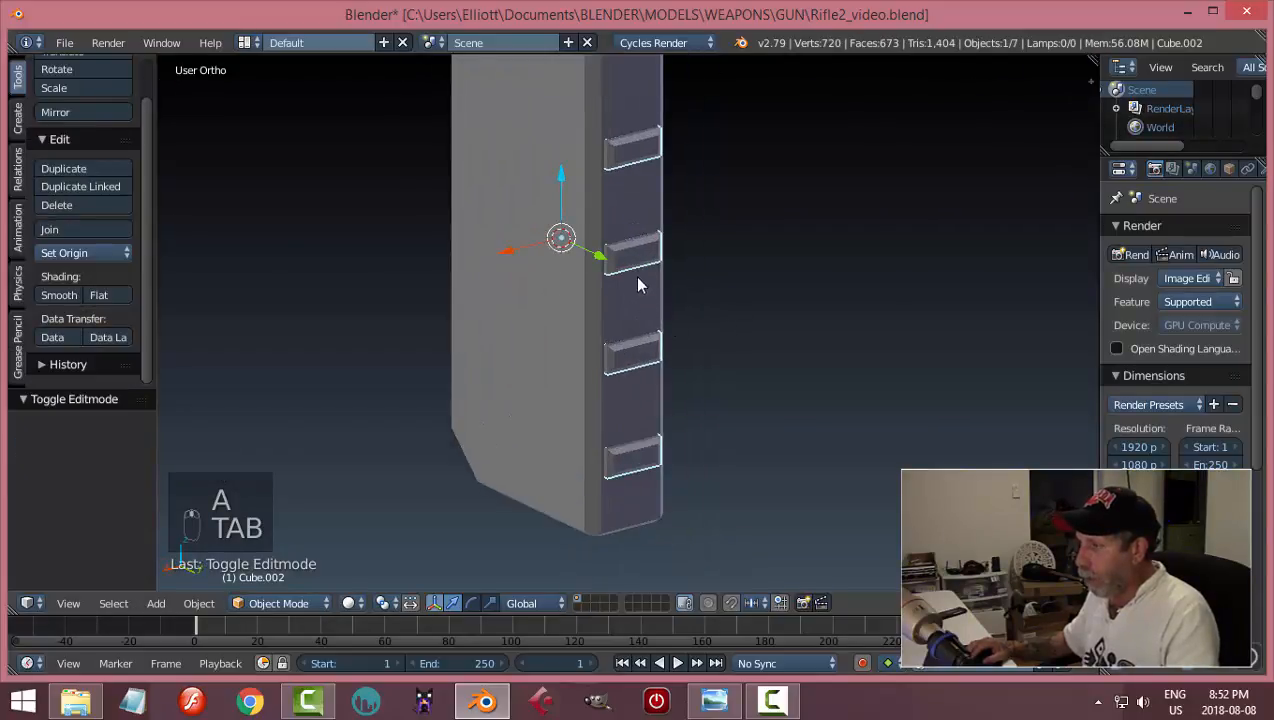
shift+right_click(500, 181)
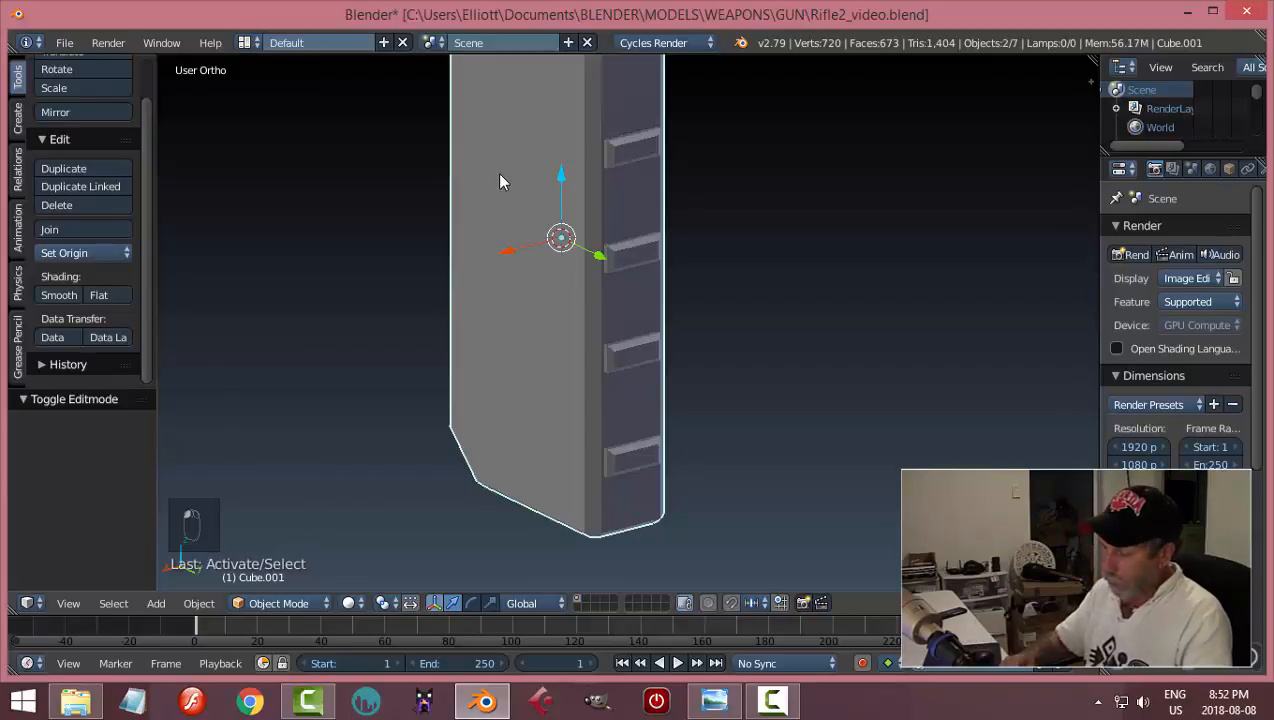
key(ctrl+j)
key(ctrl+s)
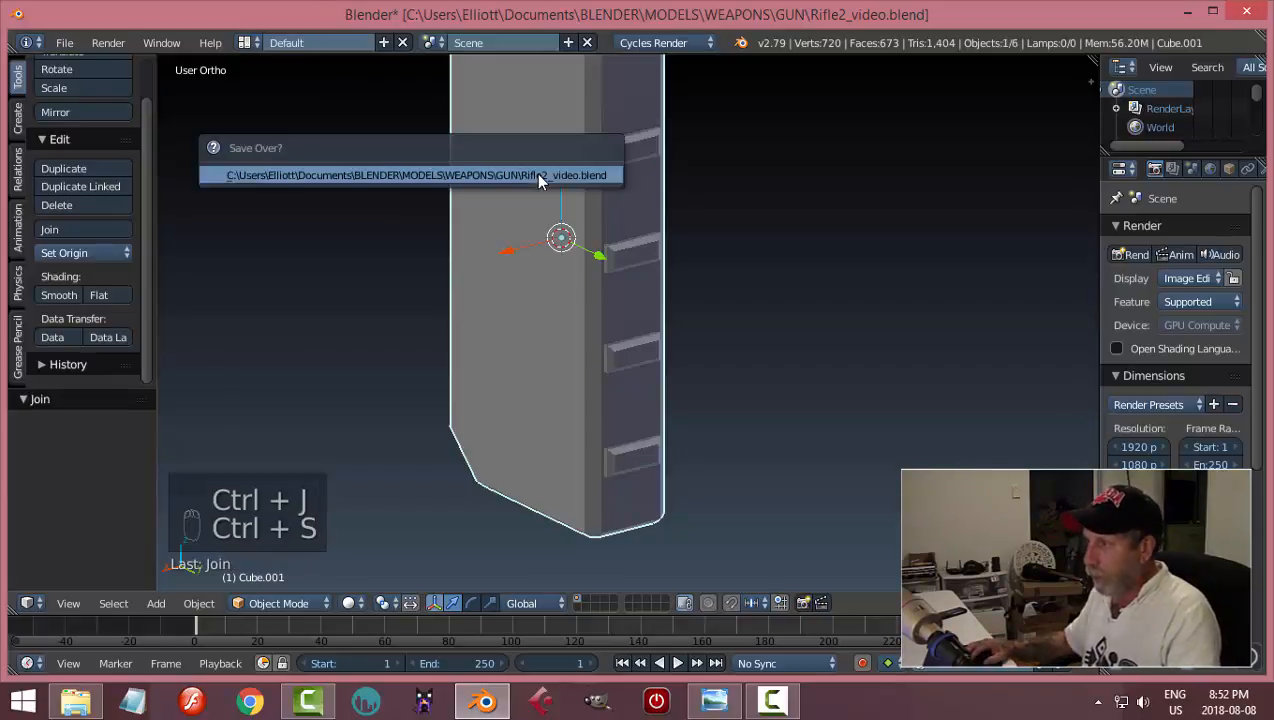
click(535, 173)
- Show the magazine in wireframe from the right orthographic view and examine the reference's two columns of diamonds
scroll(505, 215, down, 4)
middle_drag(507, 224, 680, 218)
key(KP_3)
key(z)
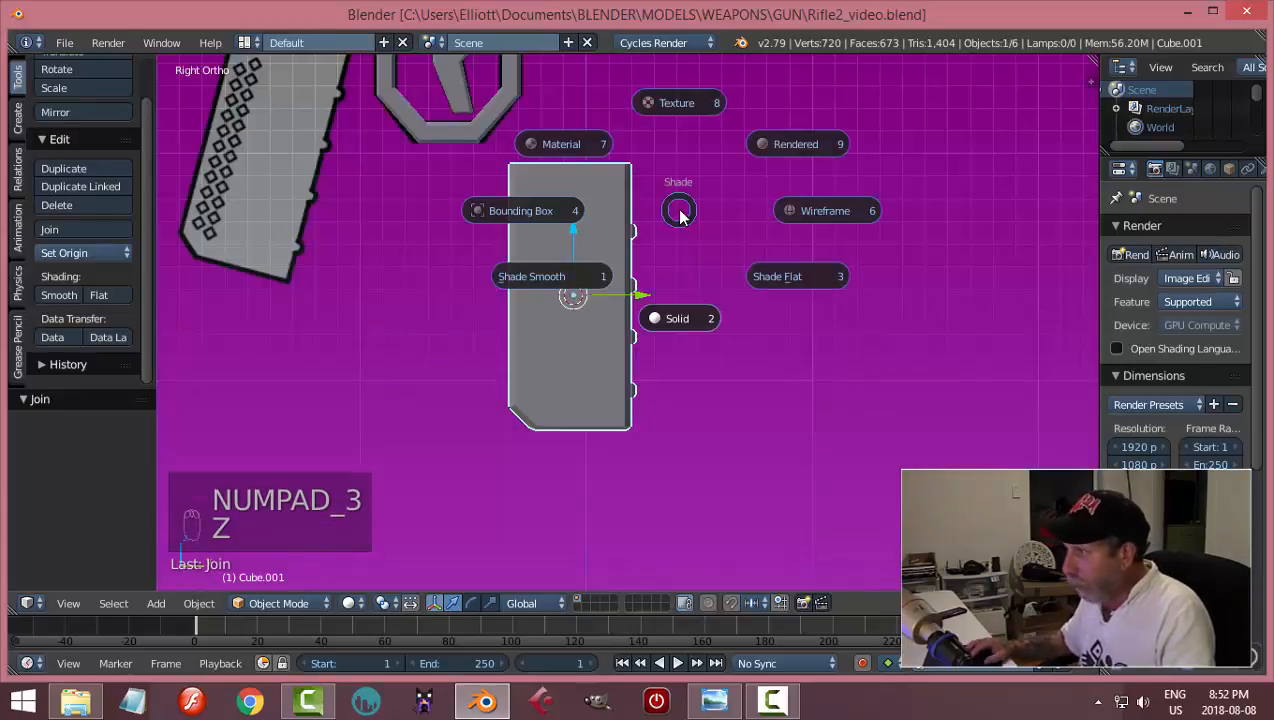
click(862, 213)
scroll(705, 285, up, 5)
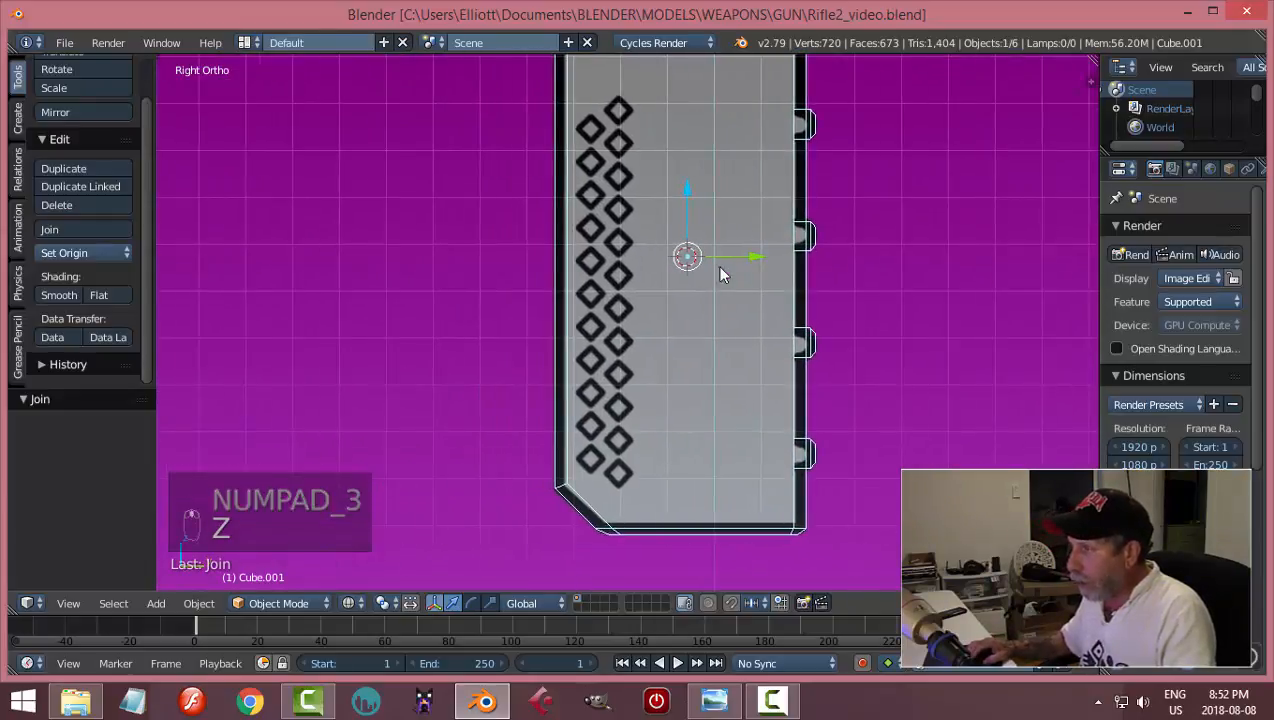
scroll(697, 367, down, 1)
shift+middle_drag(701, 284, 672, 366)
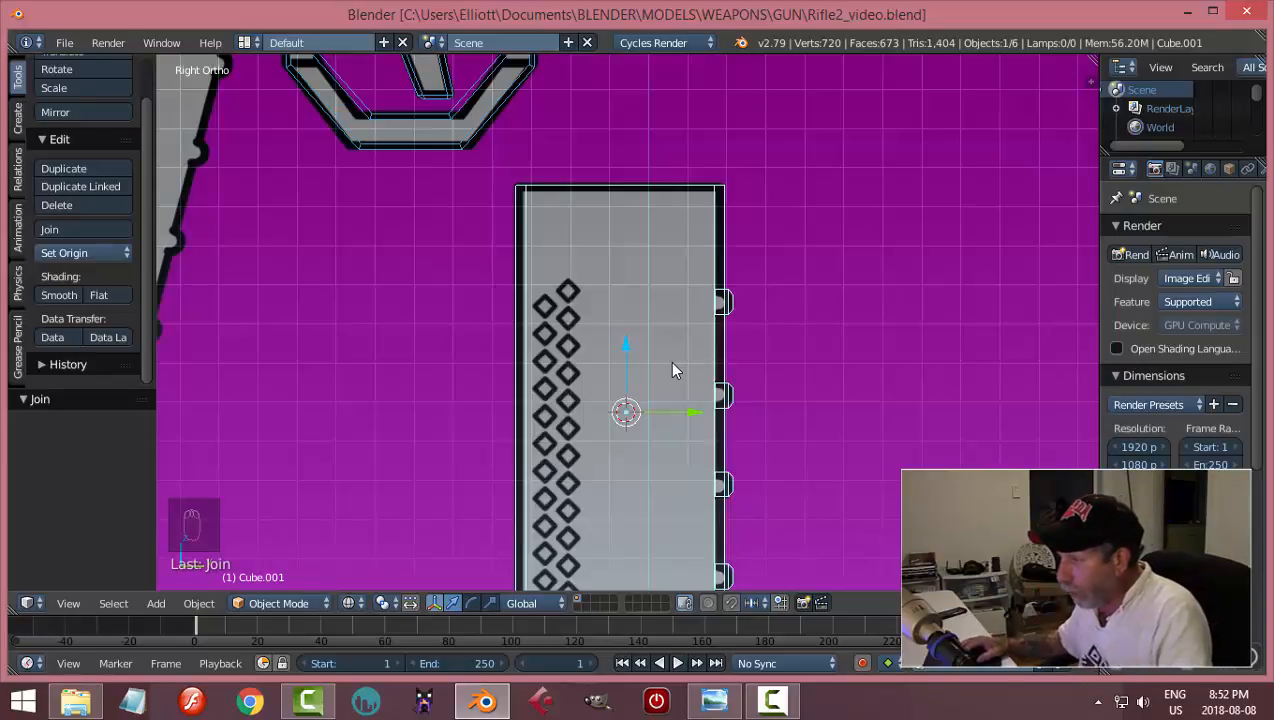
scroll(628, 408, down, 1)
mouse_move(630, 435)
shift+middle_down()
mouse_move(628, 405)
mouse_move(621, 416)
shift+middle_up()
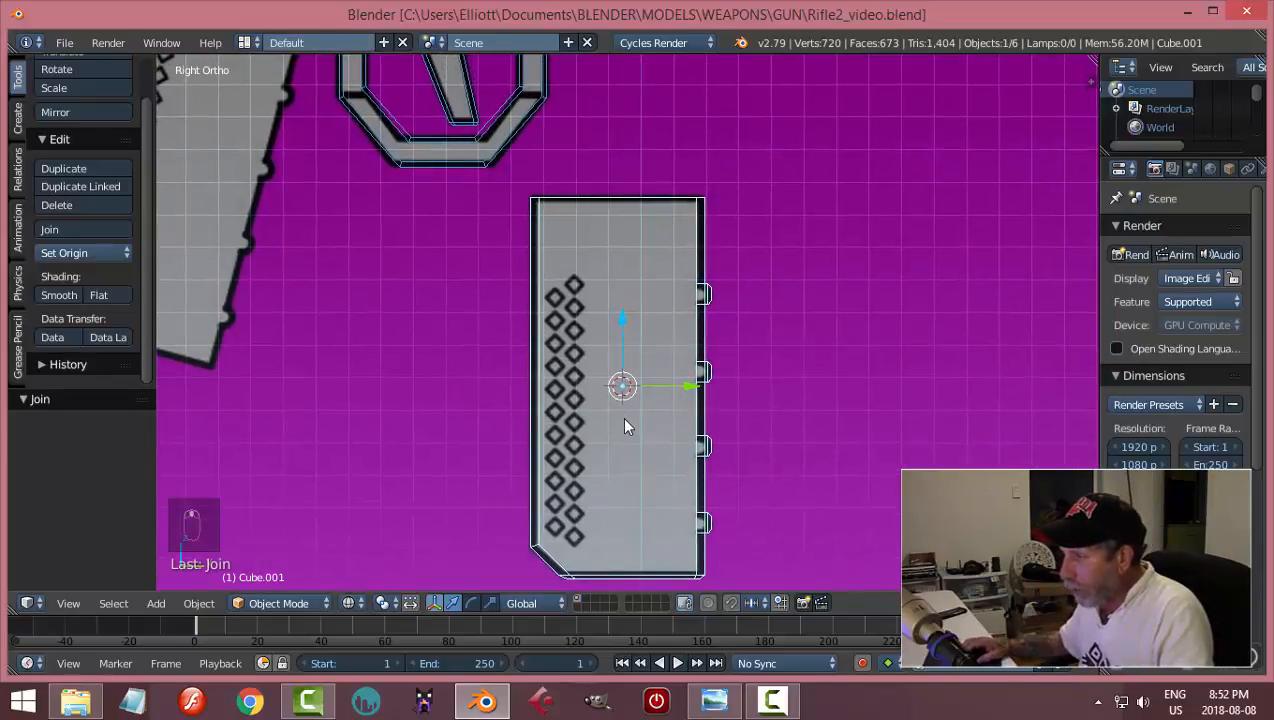
scroll(621, 416, up, 1)
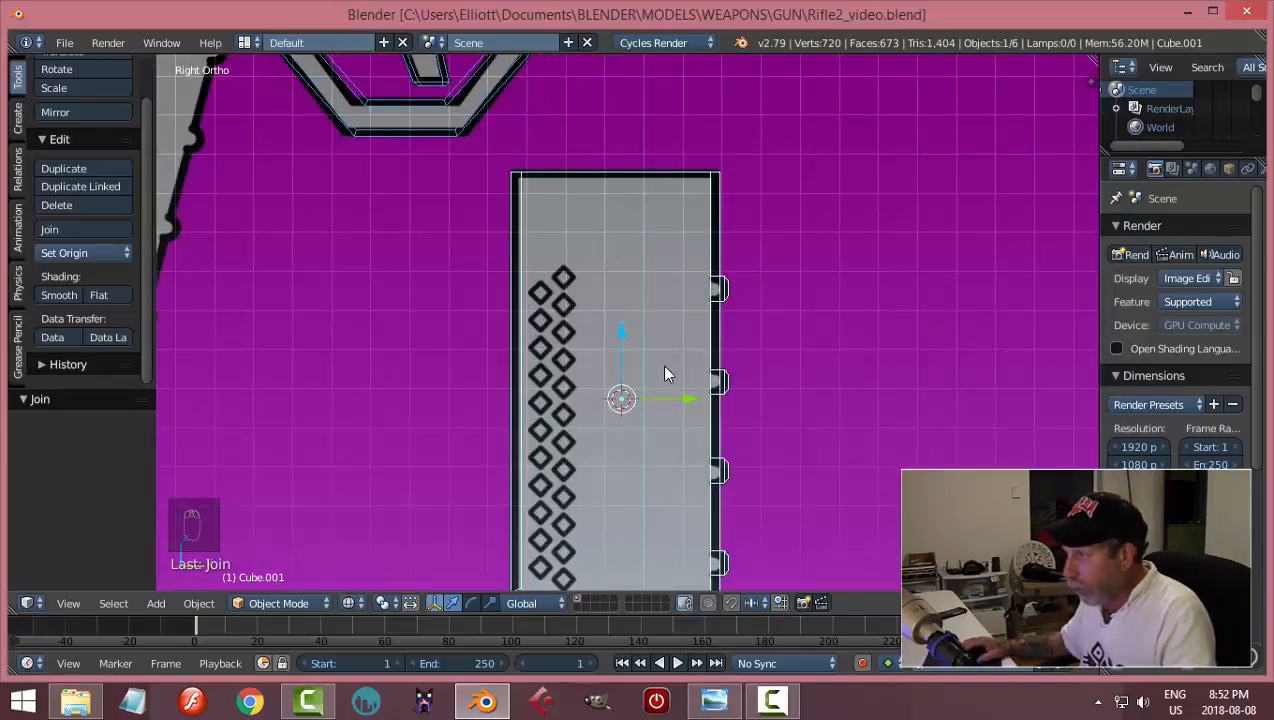
- Add a cube and scale its mesh down in Edit Mode to roughly the size of one reference diamond
key(shift+a)
mouse_move(668, 369)
click(726, 385)
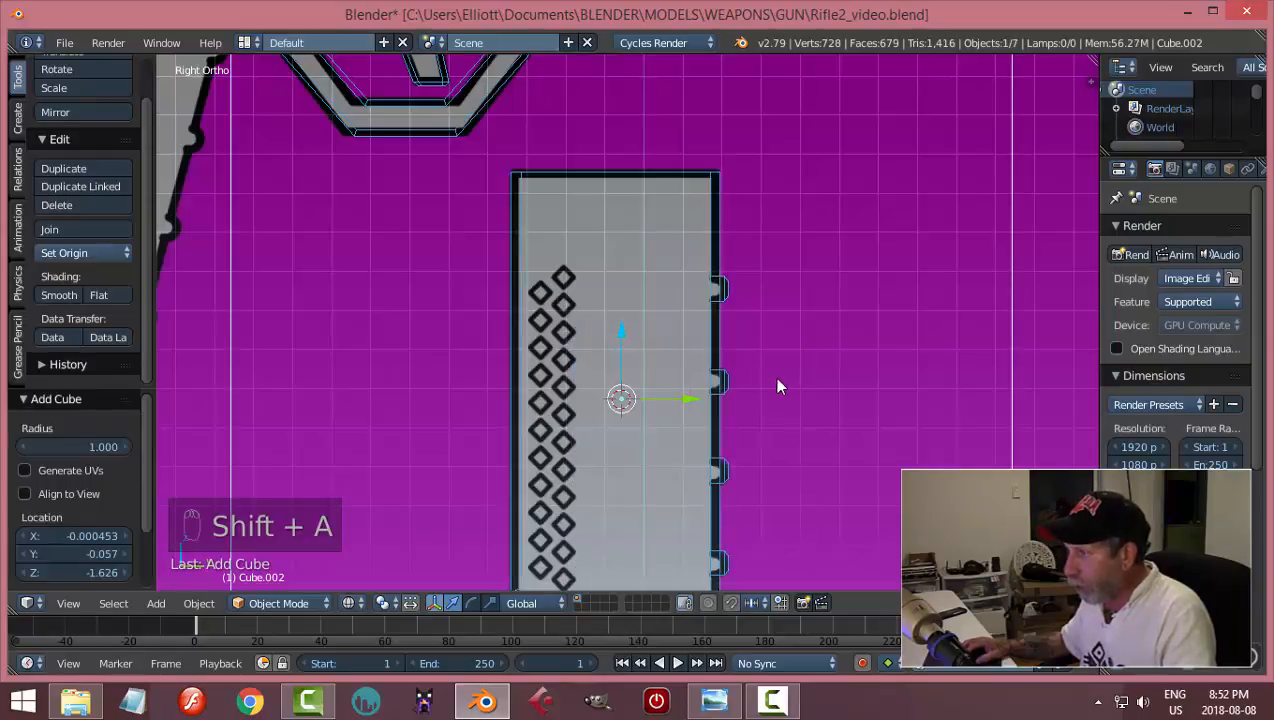
key(Tab)
click(966, 386)
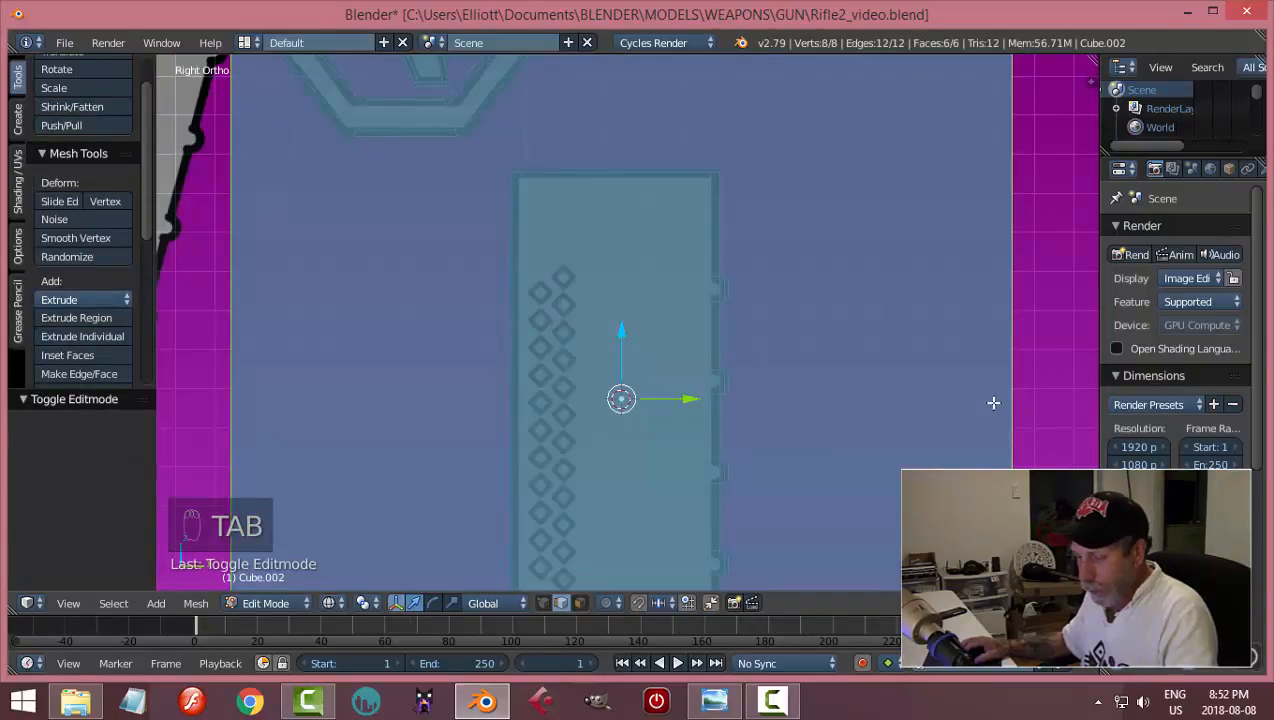
key(s)
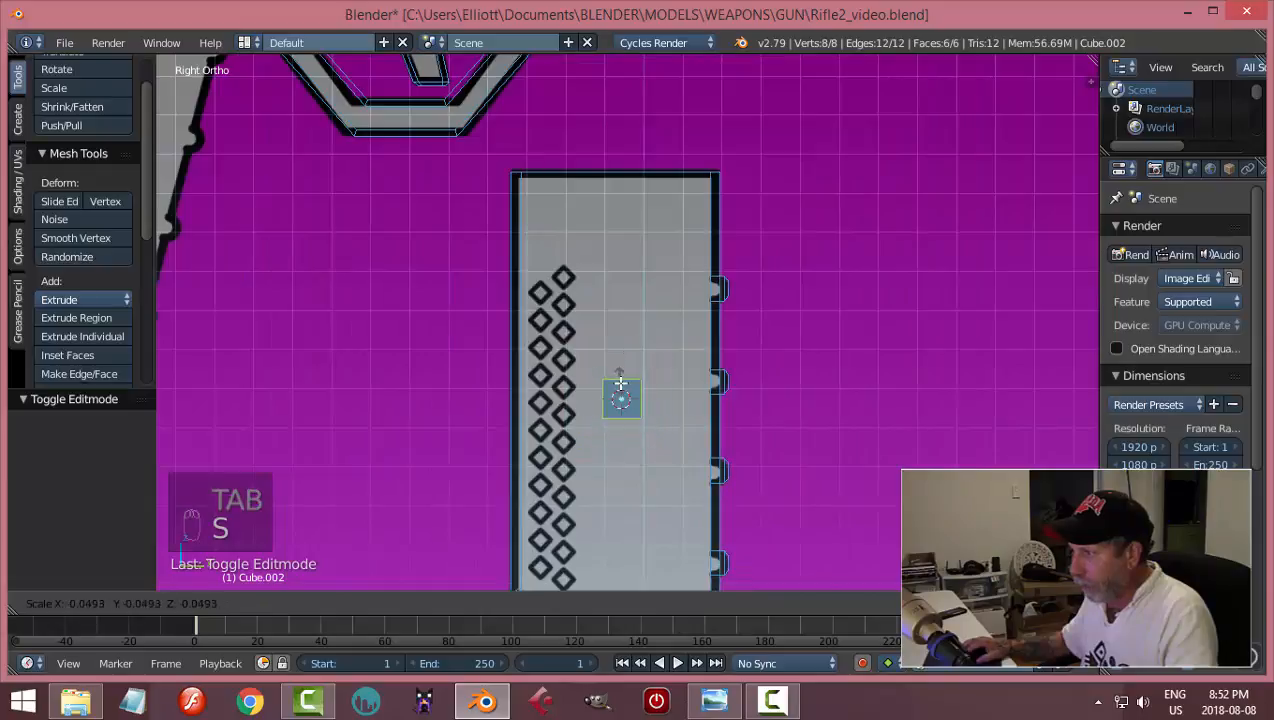
click(621, 392)
- Move the small cube along Y and Z until it is centred on the uppermost diamond of the reference's outer column
drag(684, 401, 607, 404)
drag(541, 341, 546, 230)
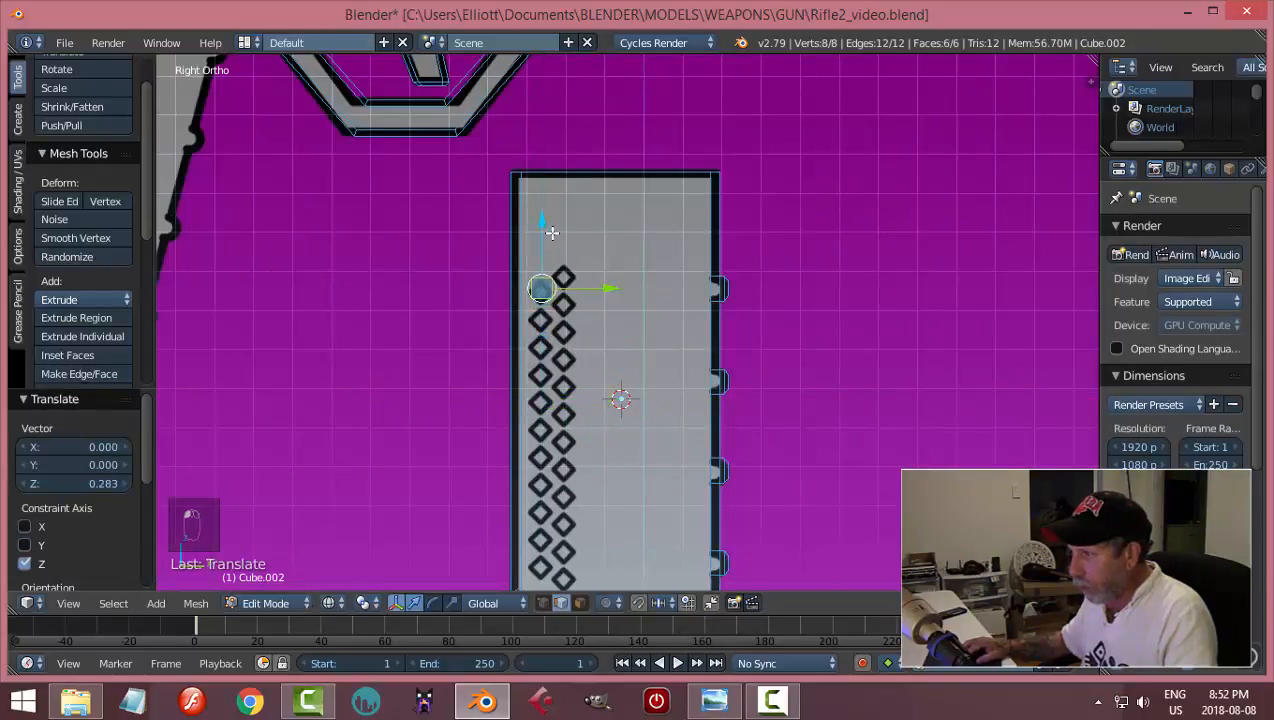
key(KP_Decimal)
scroll(587, 249, down, 8)
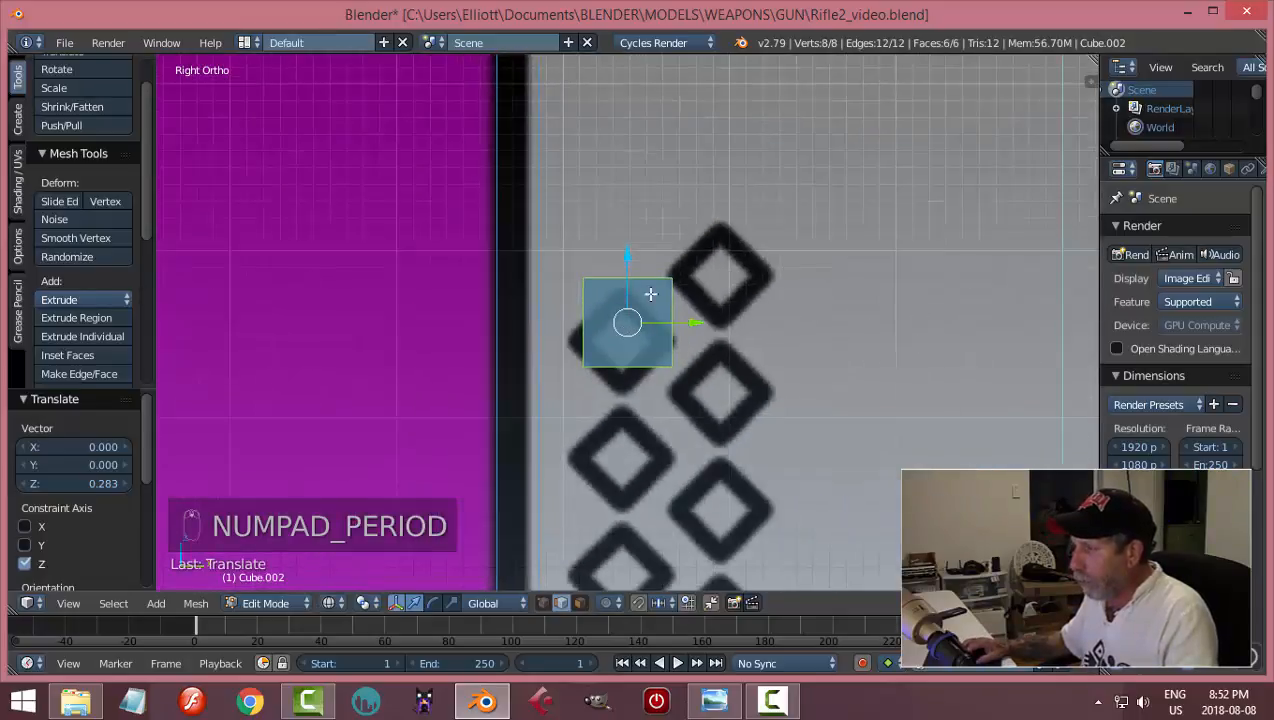
drag(630, 257, 631, 276)
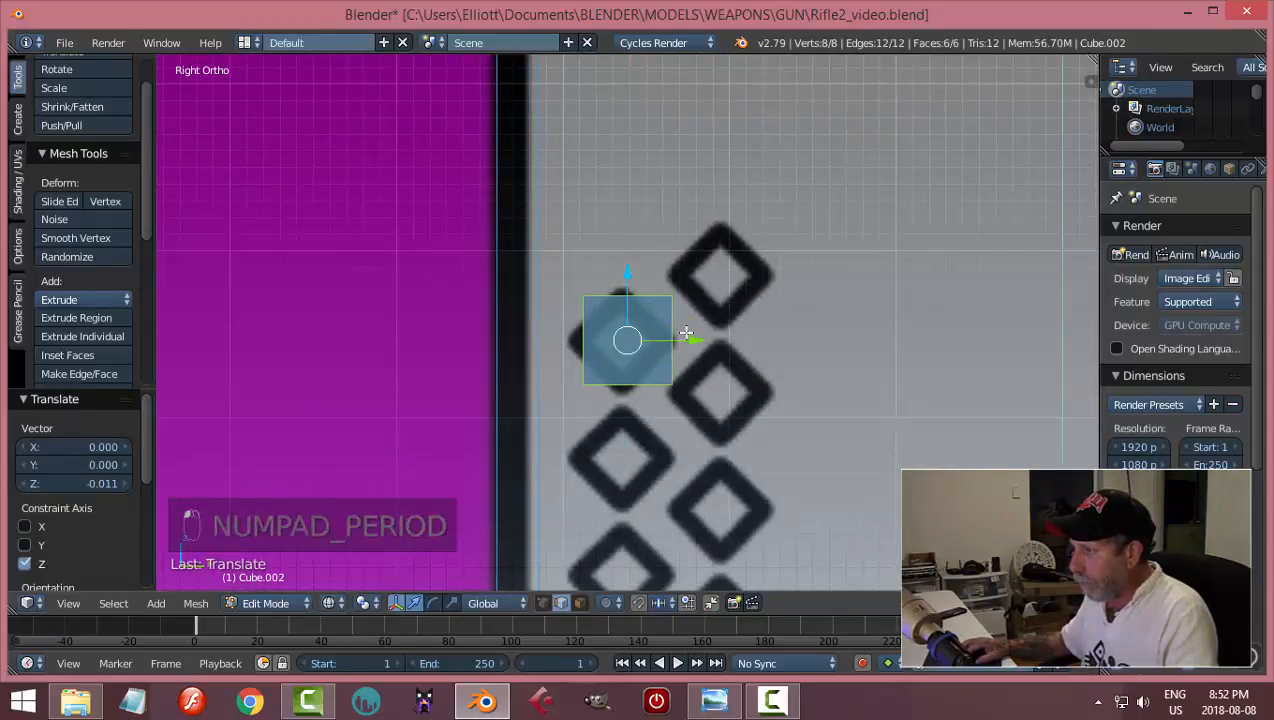
drag(686, 340, 690, 341)
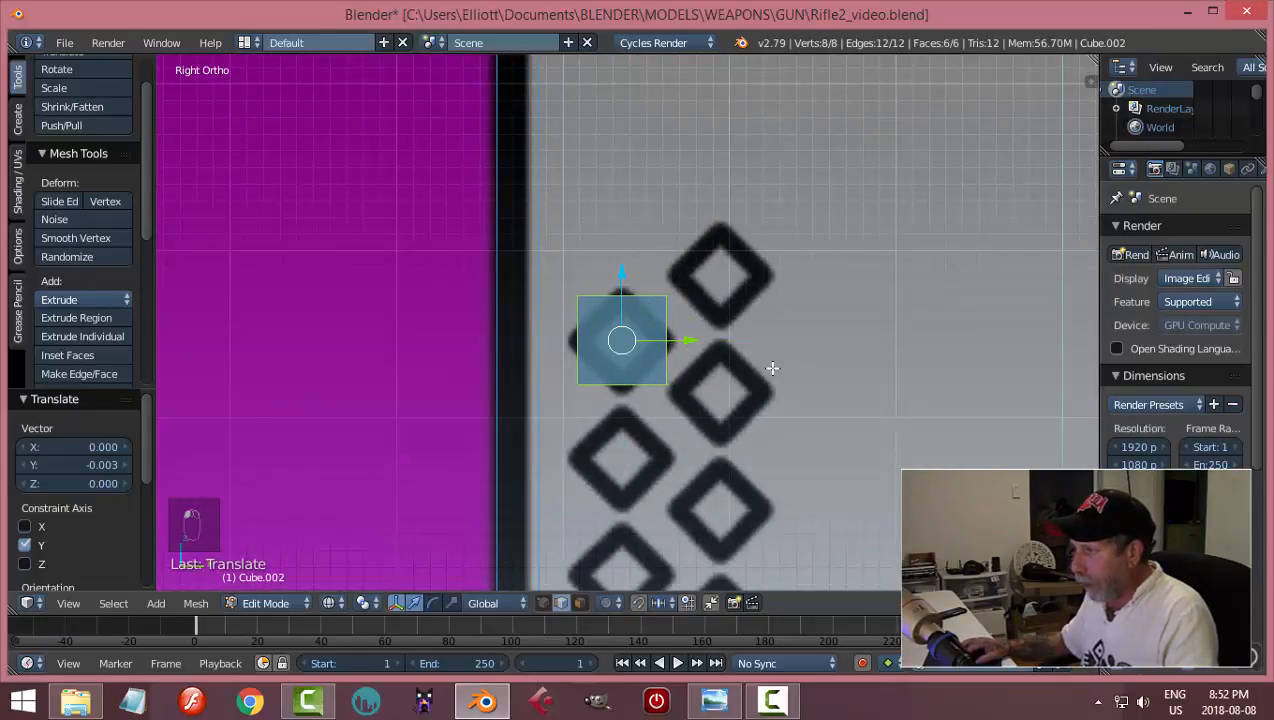
text(ry)
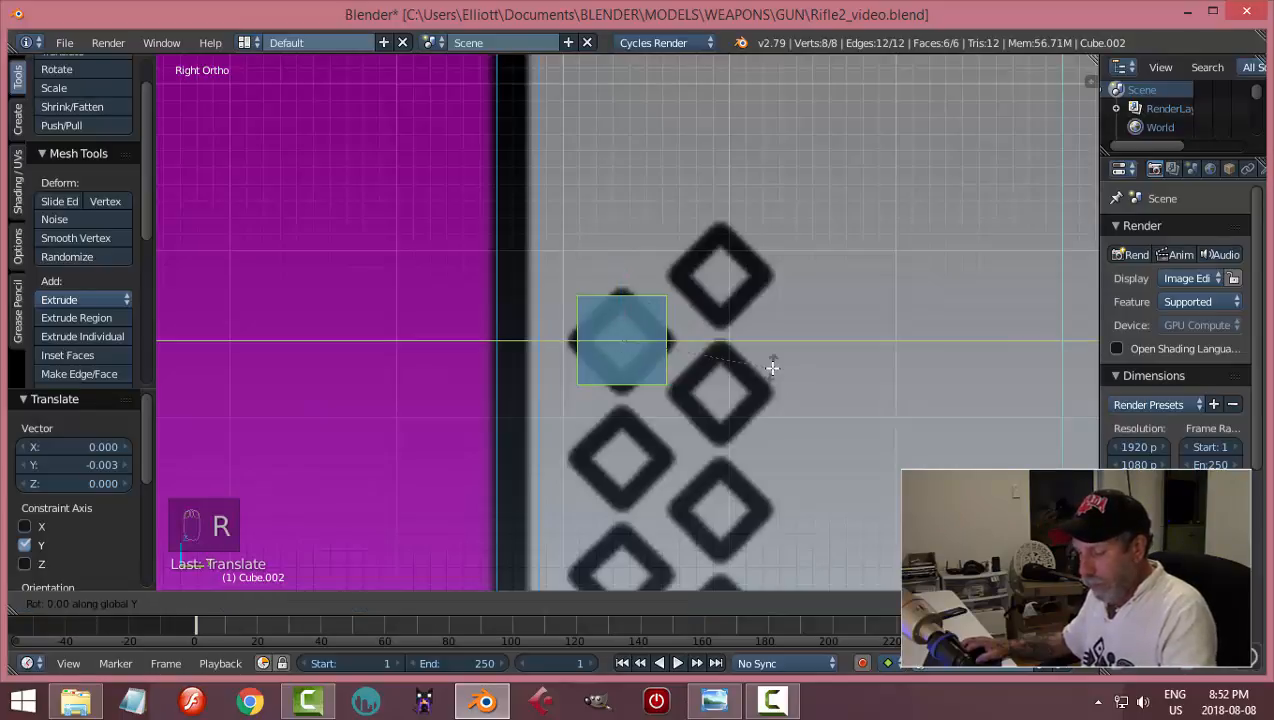
text(45)
key(Return)
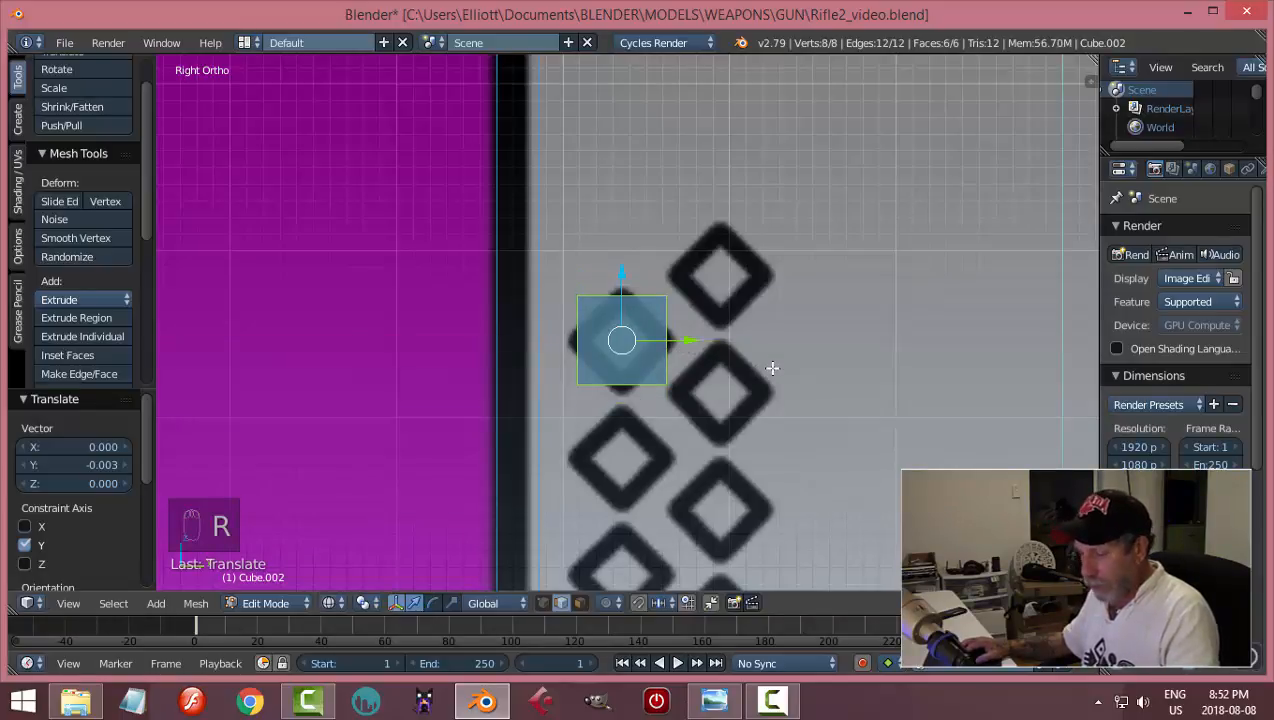
- Rotate the small cube 45° about X and scale it by 0.973 to match the reference diamond
text(r45)
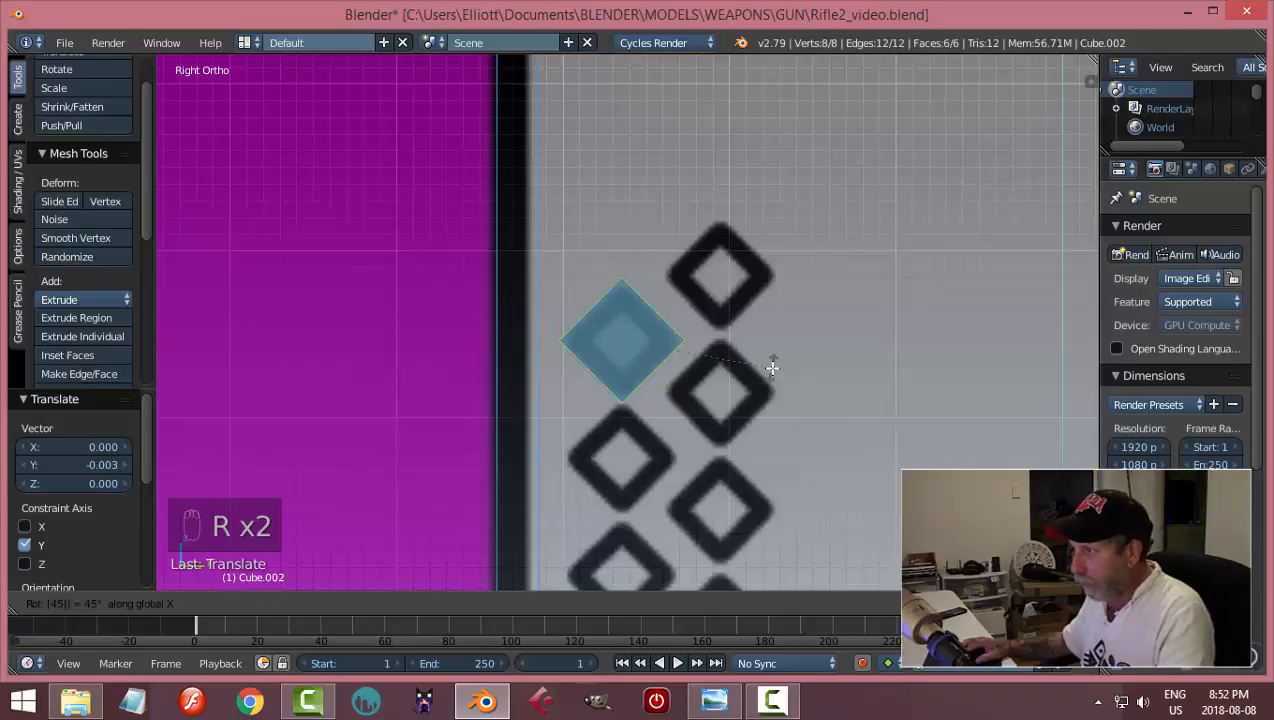
key(Return)
key(s)
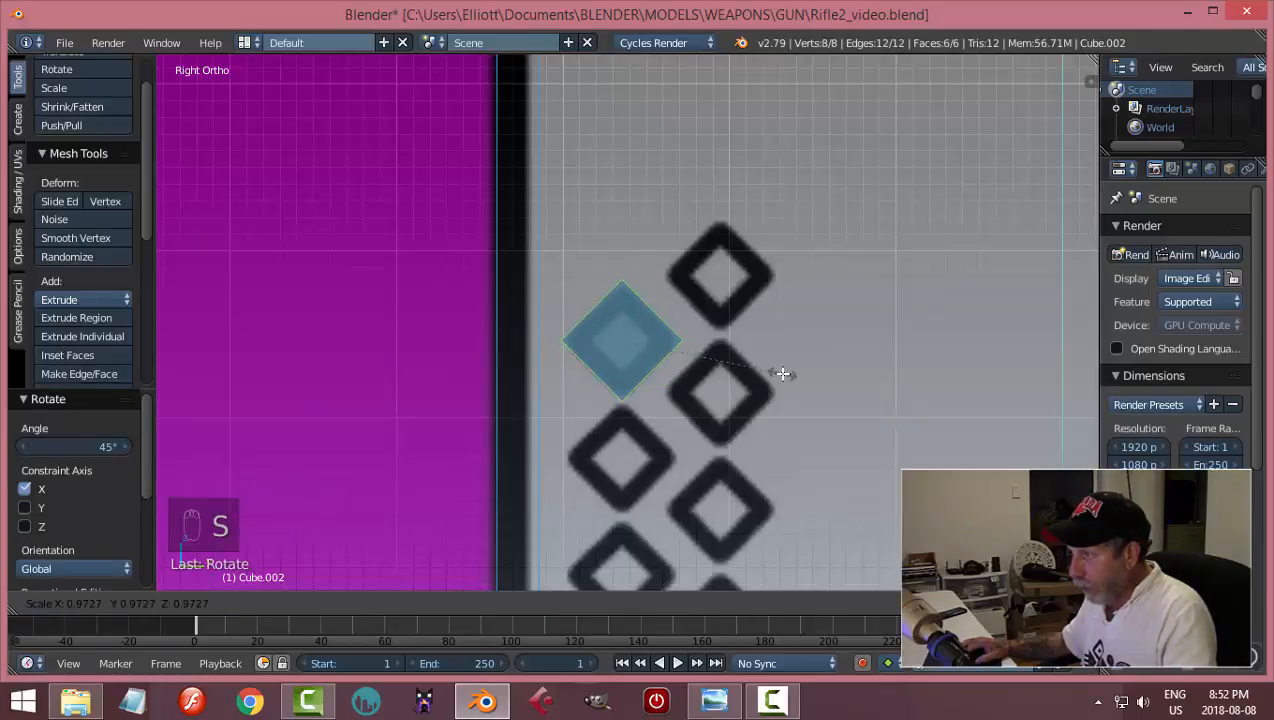
click(780, 372)
- In the front view, move the diamond-shaped cube -0.102 along X onto the magazine block's side face
middle_drag(780, 372, 663, 399)
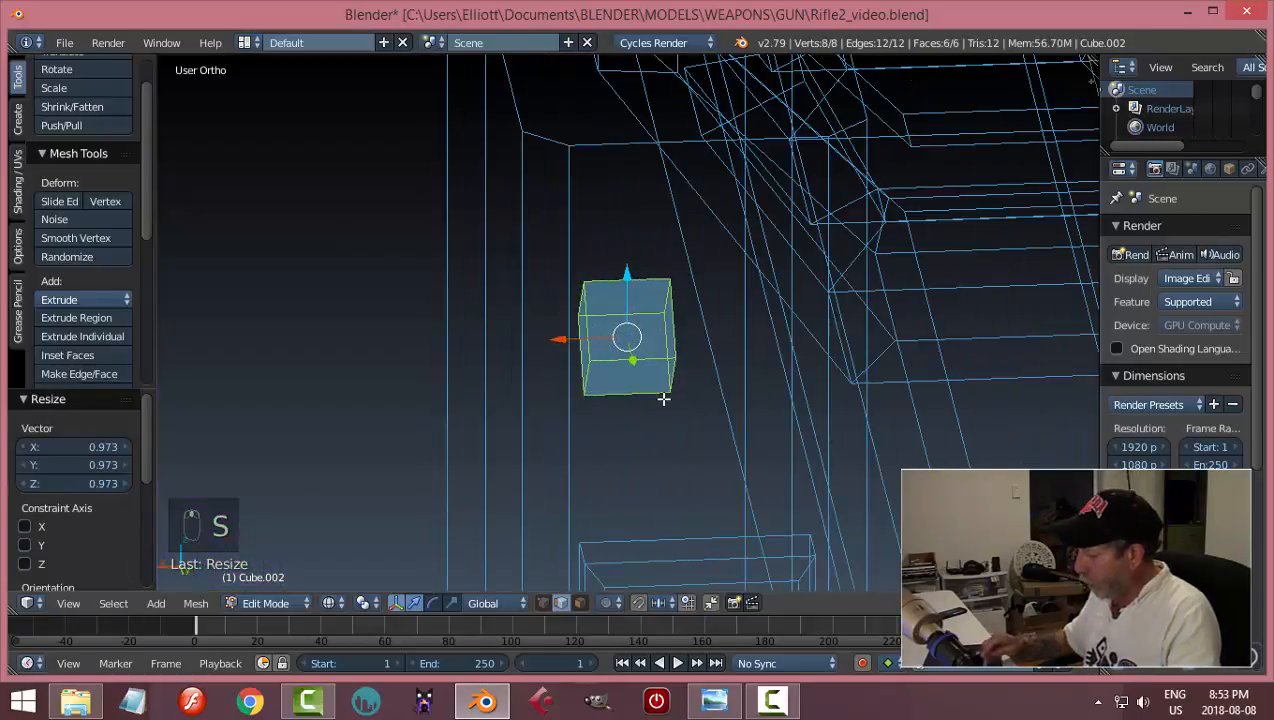
key(KP_1)
scroll(663, 399, down, 2)
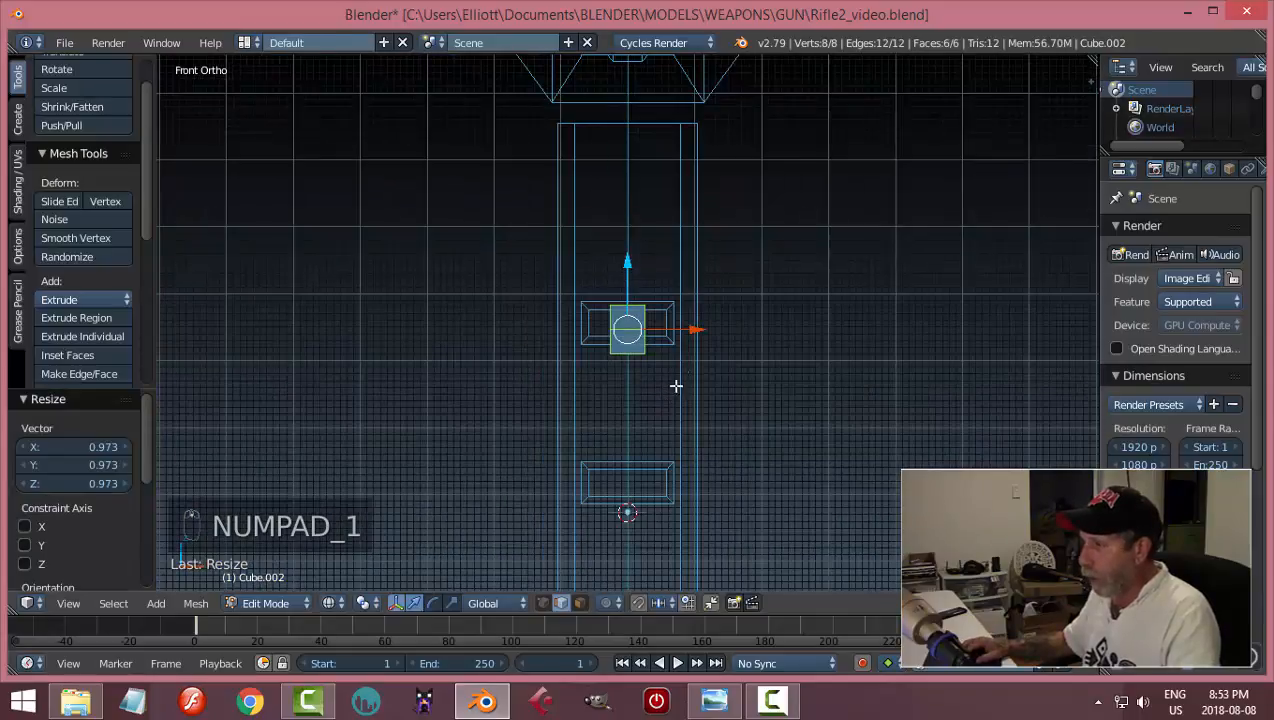
drag(705, 340, 653, 343)
click(635, 343)
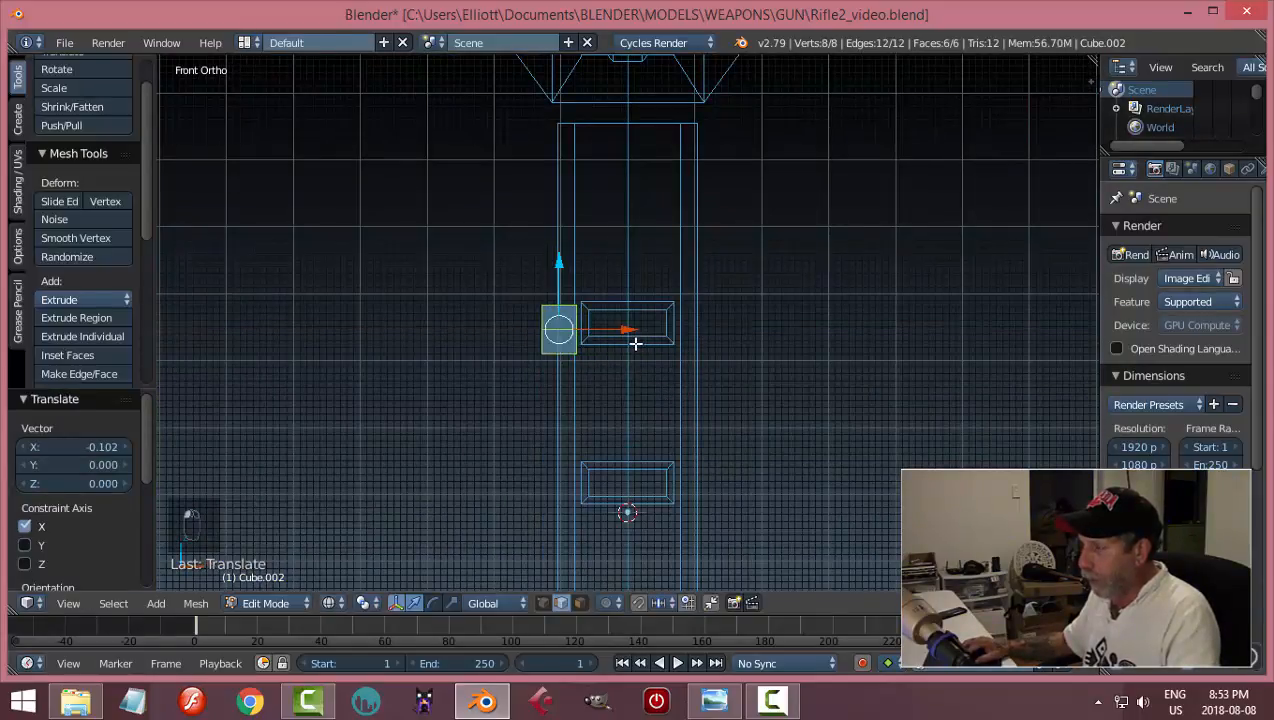
- Flatten the diamond by scaling it down along X and shift it another -0.006 along X
key(s)
key(x)
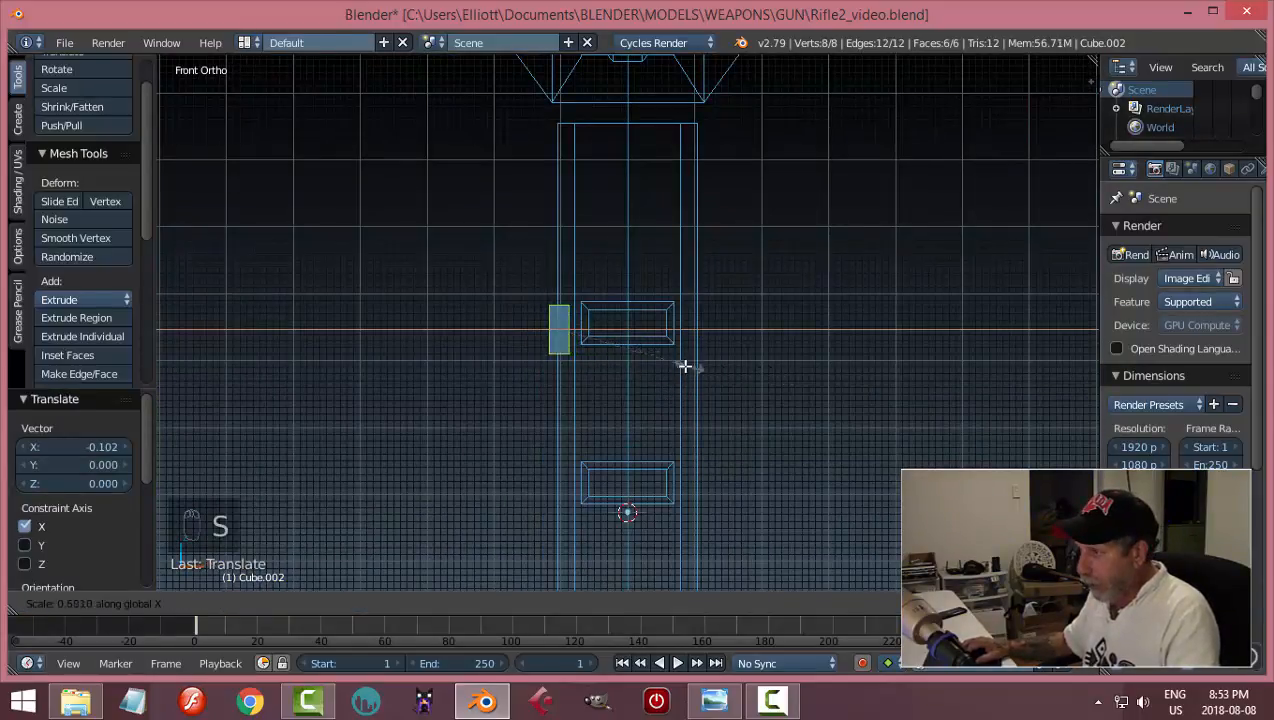
click(670, 364)
drag(633, 330, 630, 330)
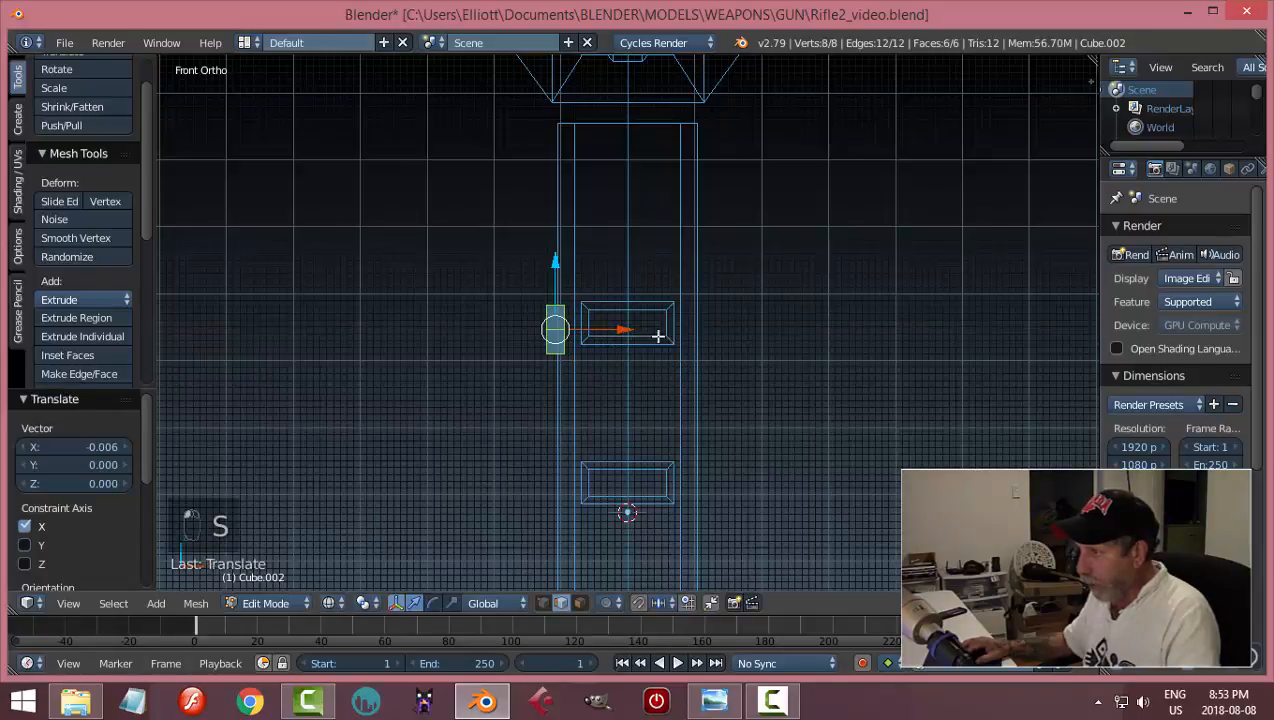
- Check the diamond against the reference from the right view, and inspect the magazine's side in solid shading
key(KP_1)
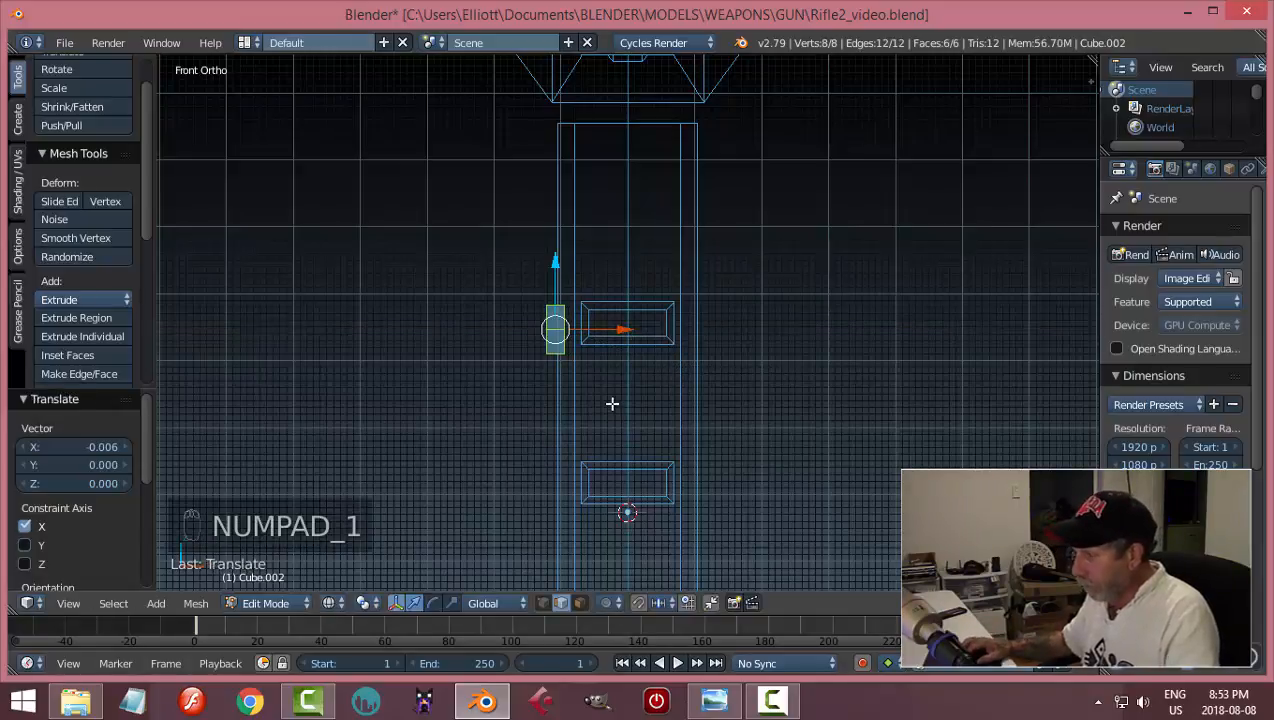
key(KP_3)
scroll(613, 404, up, 7)
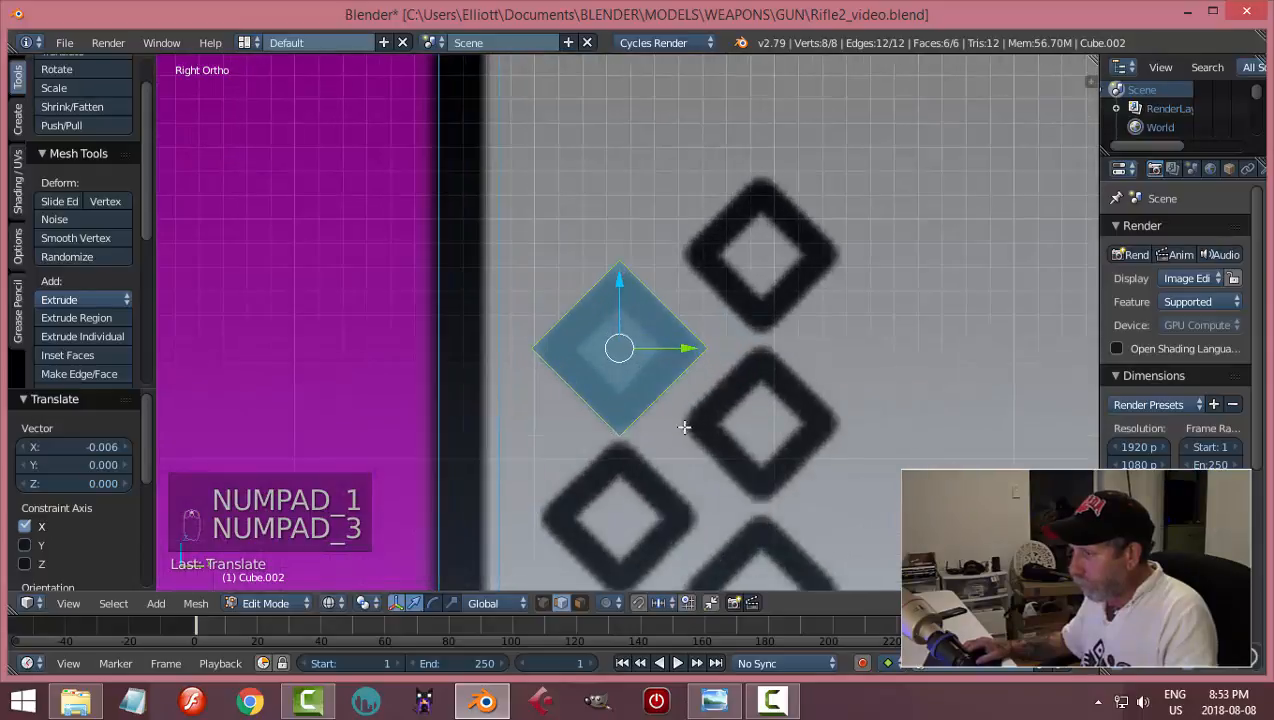
middle_drag(682, 427, 639, 362)
key(z)
click(754, 293)
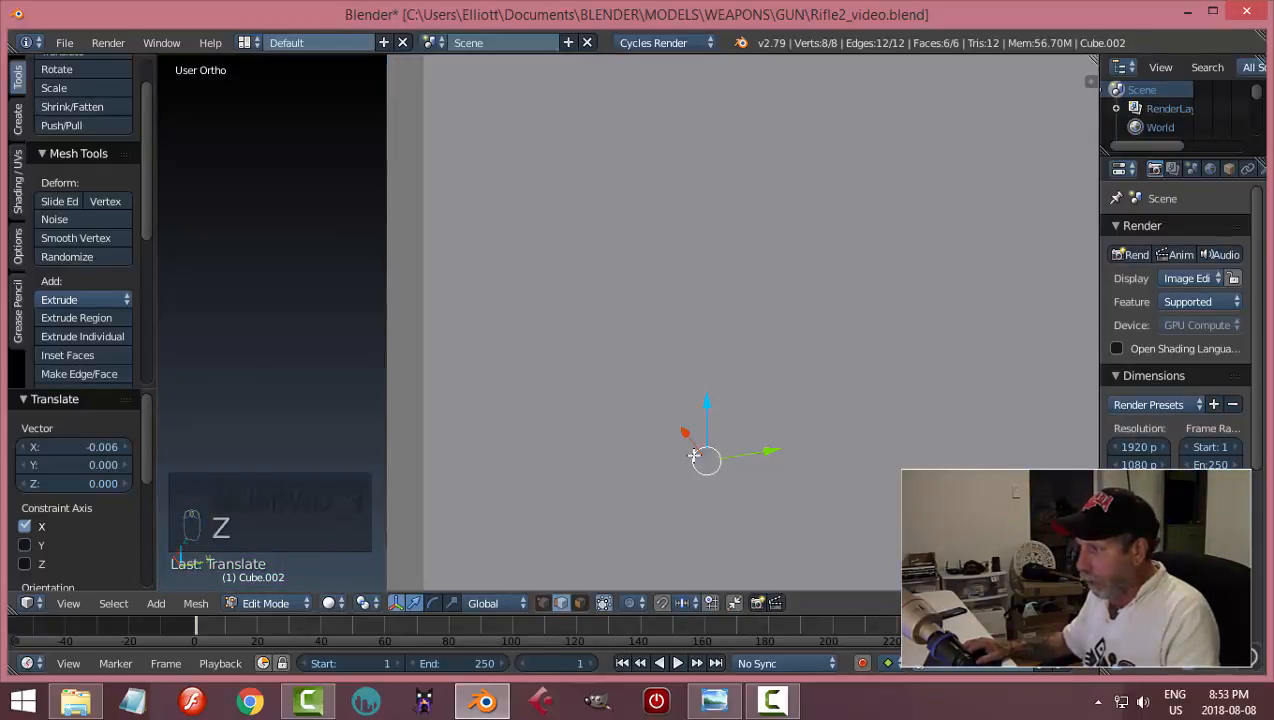
- Move the diamond 0.217 along X so it sits out on the magazine's side face
middle_drag(825, 395, 720, 455)
scroll(737, 458, down, 4)
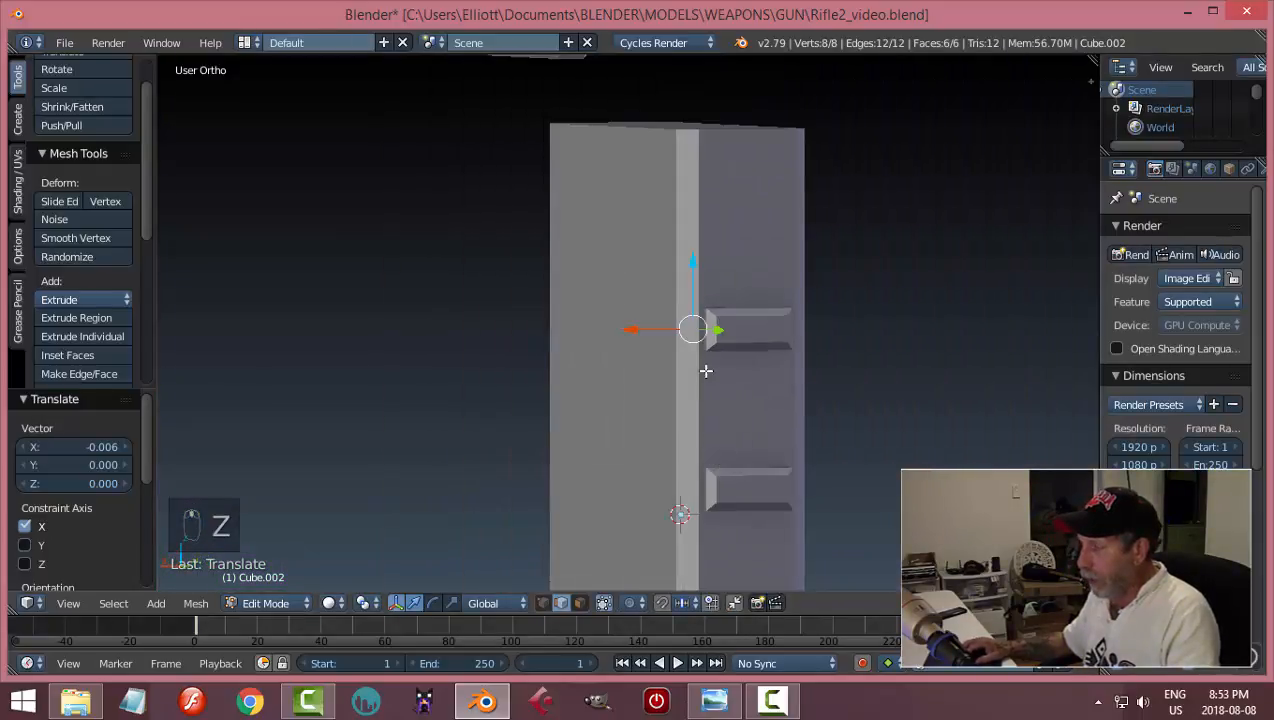
middle_drag(706, 371, 656, 394)
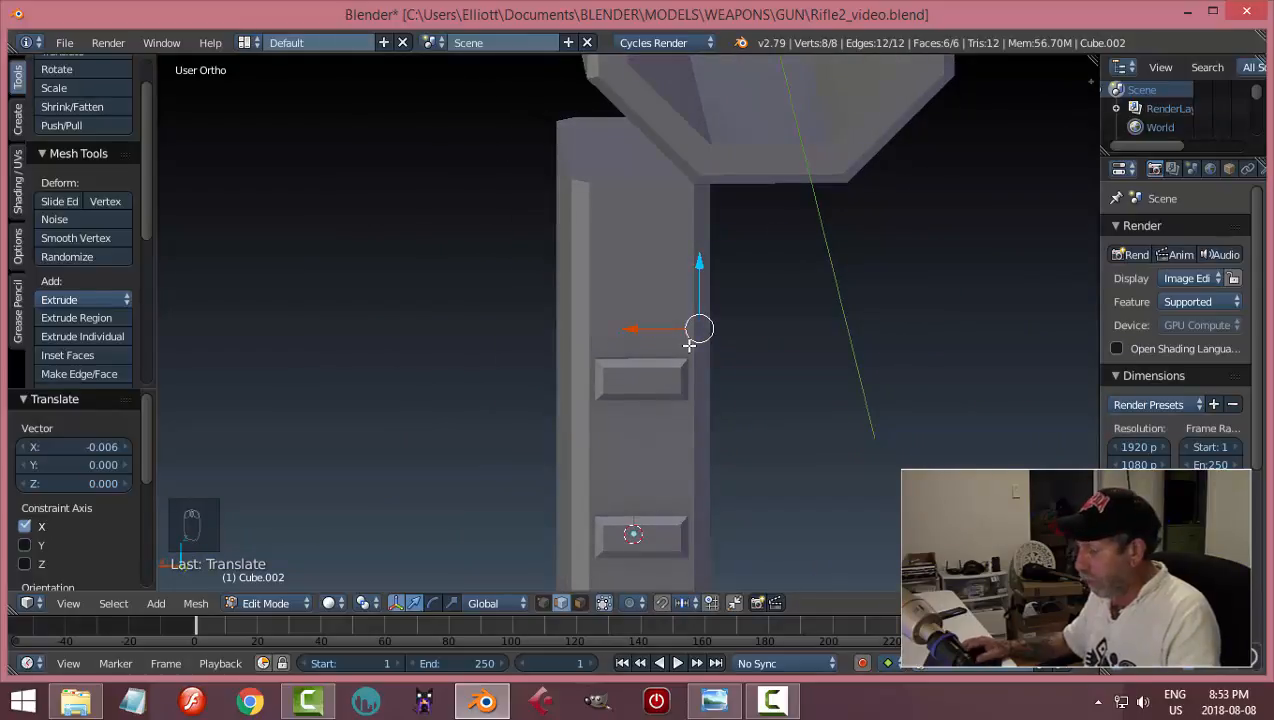
key(KP_3)
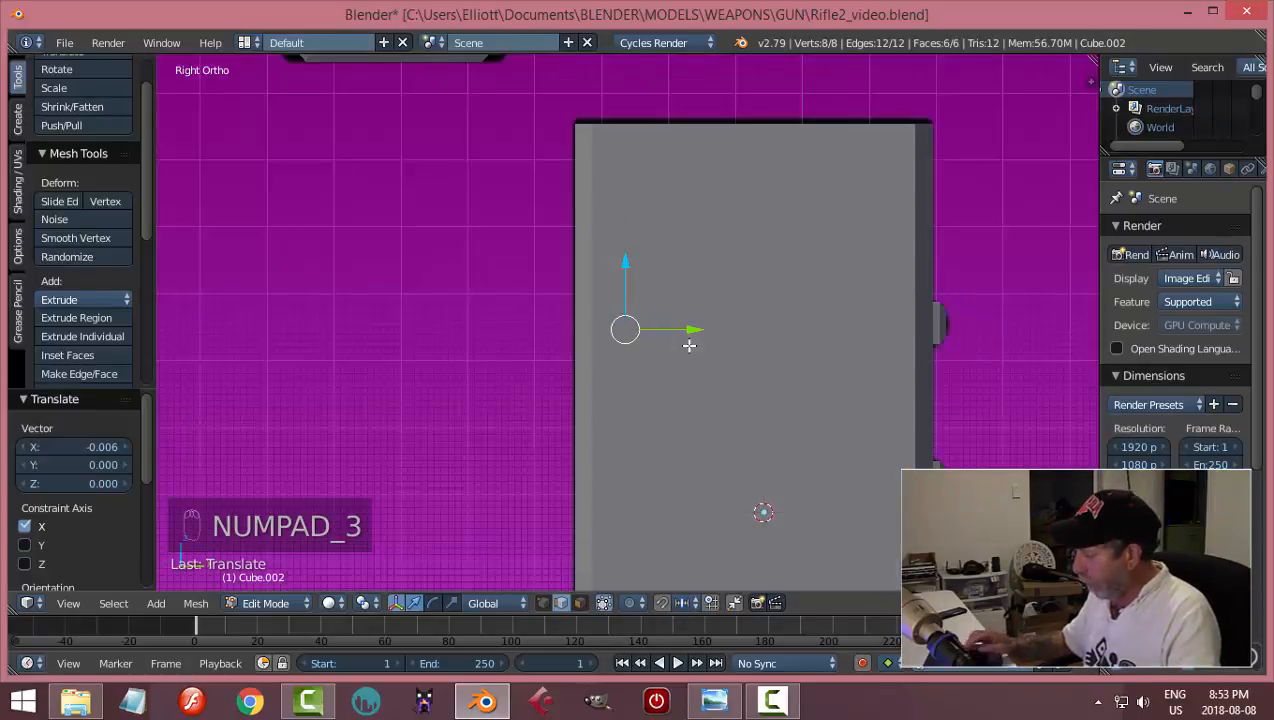
middle_drag(801, 344, 695, 381)
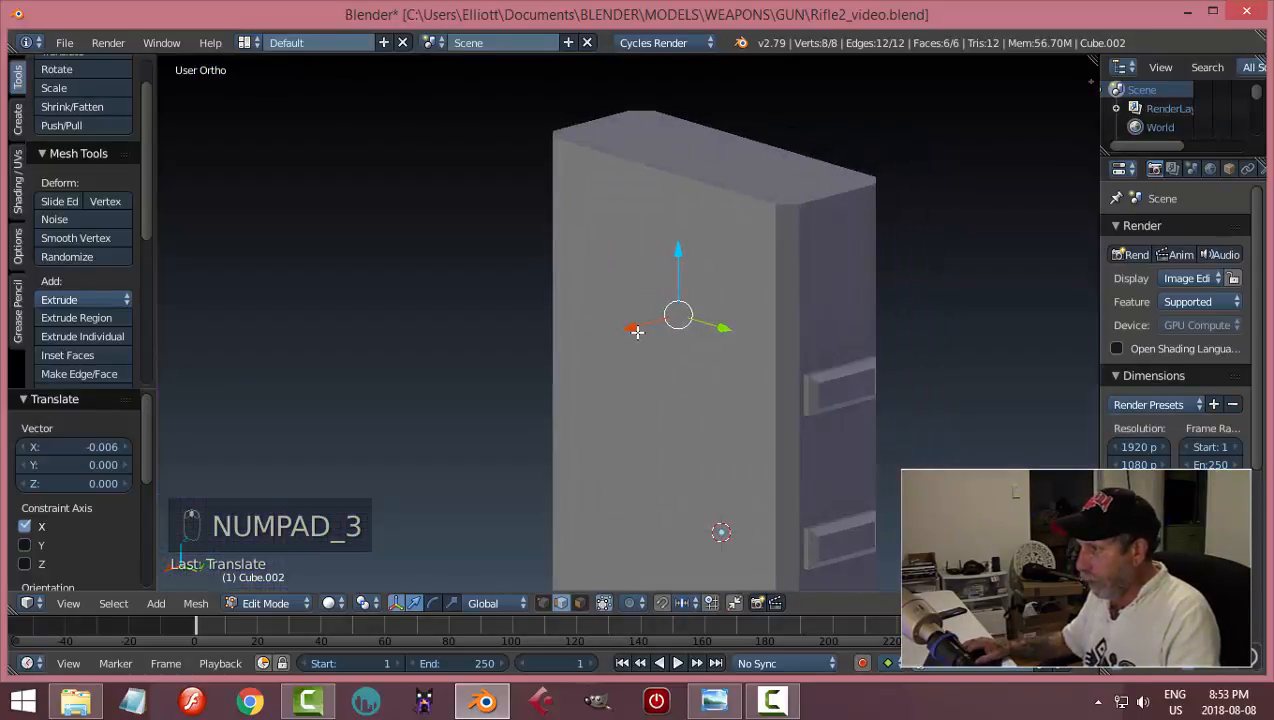
drag(637, 332, 540, 380)
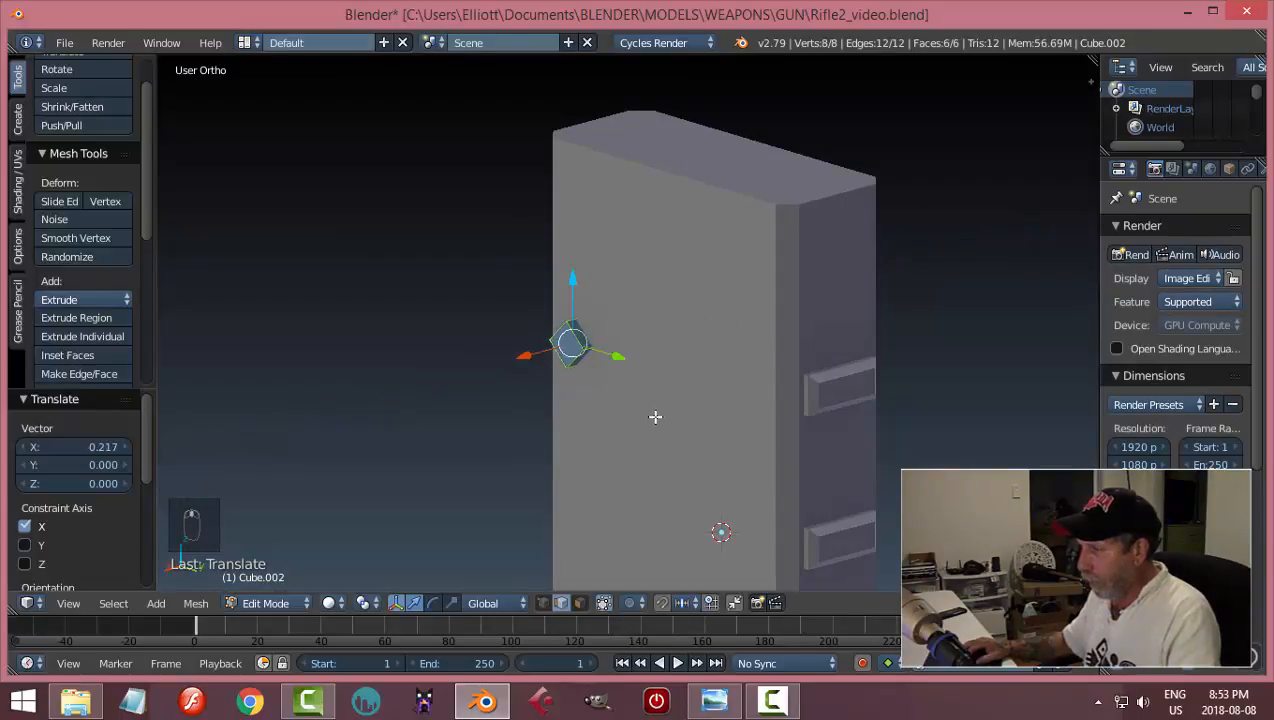
- Switch to face selection and recalculate the normals of the entire diamond mesh
key(KP_Decimal)
scroll(687, 418, up, 2)
key(a)
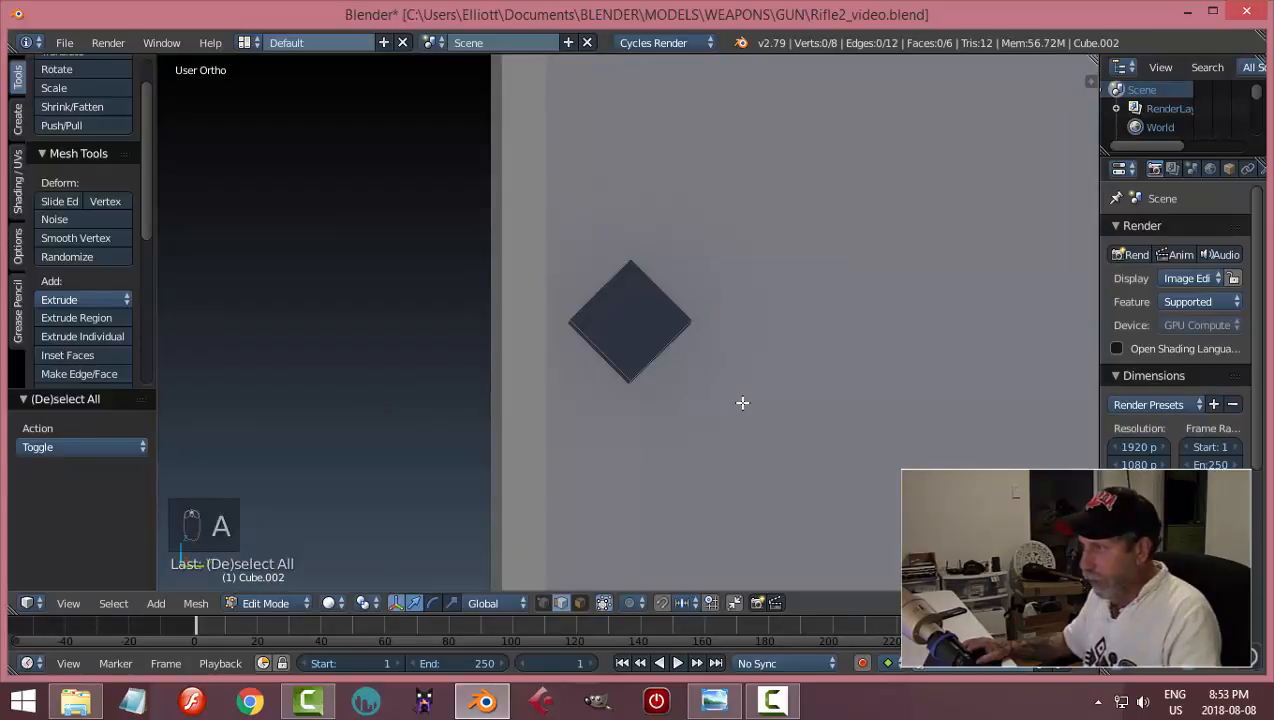
key(ctrl+Tab)
click(726, 427)
key(a)
key(a)
key(a)
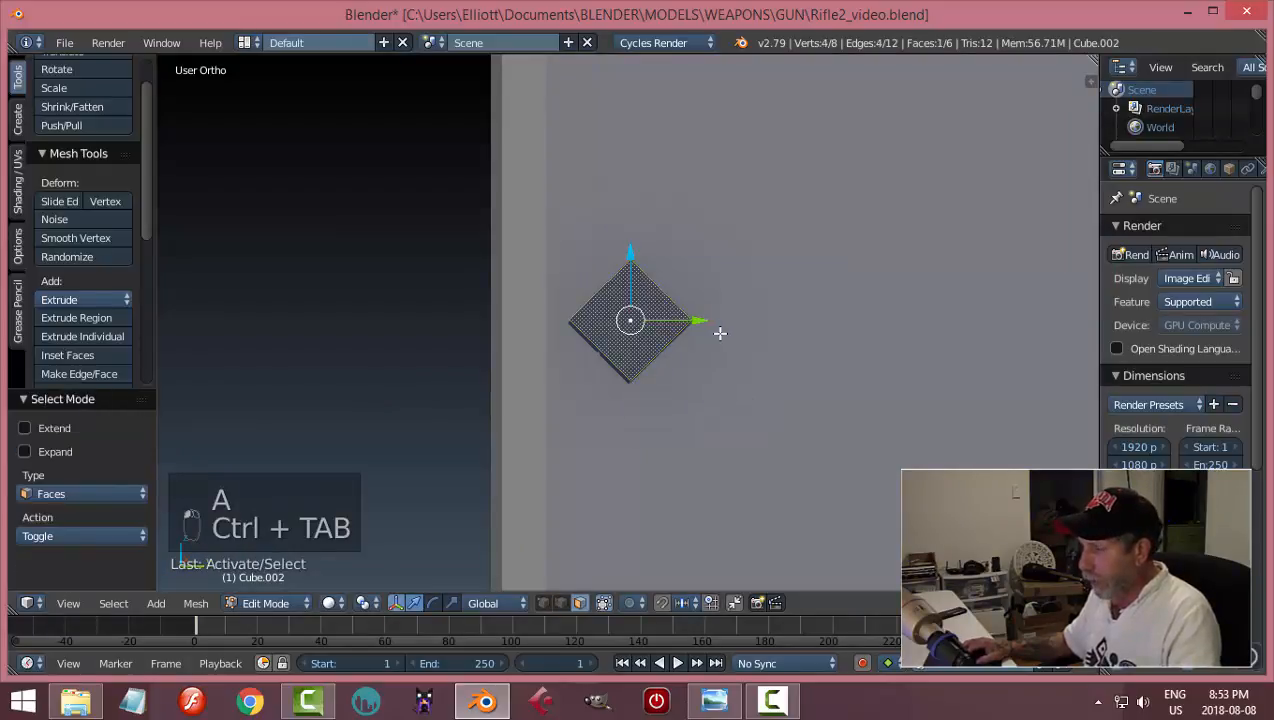
key(ctrl+n)
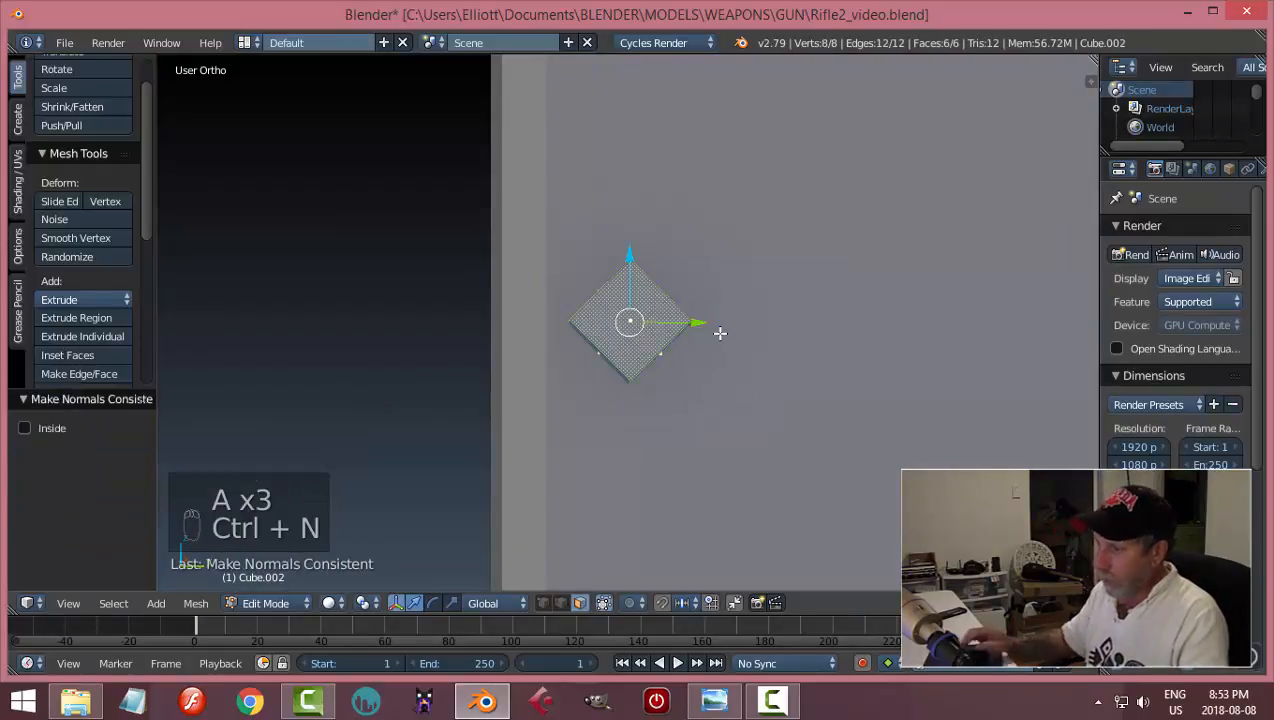
key(a)
- Bevel the diamond's outer face with an offset of about 0.006 and return to Object Mode
middle_drag(793, 375, 536, 393)
right_click(452, 358)
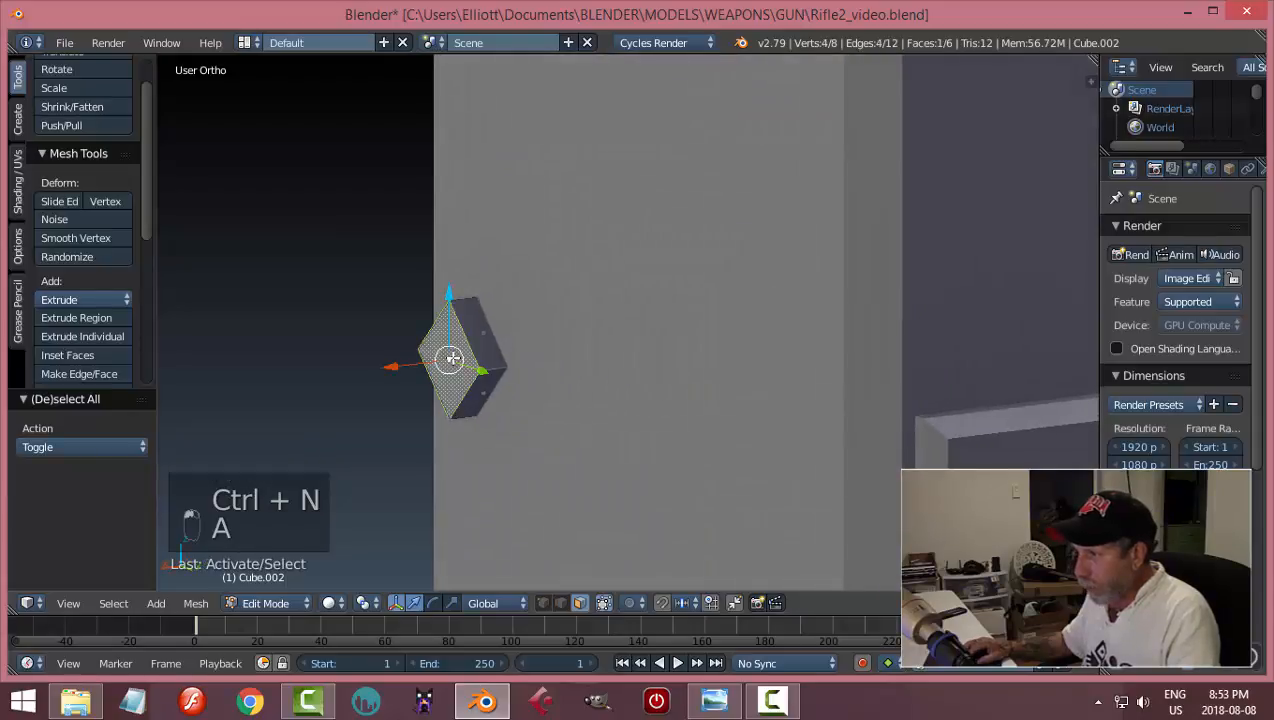
key(ctrl+b)
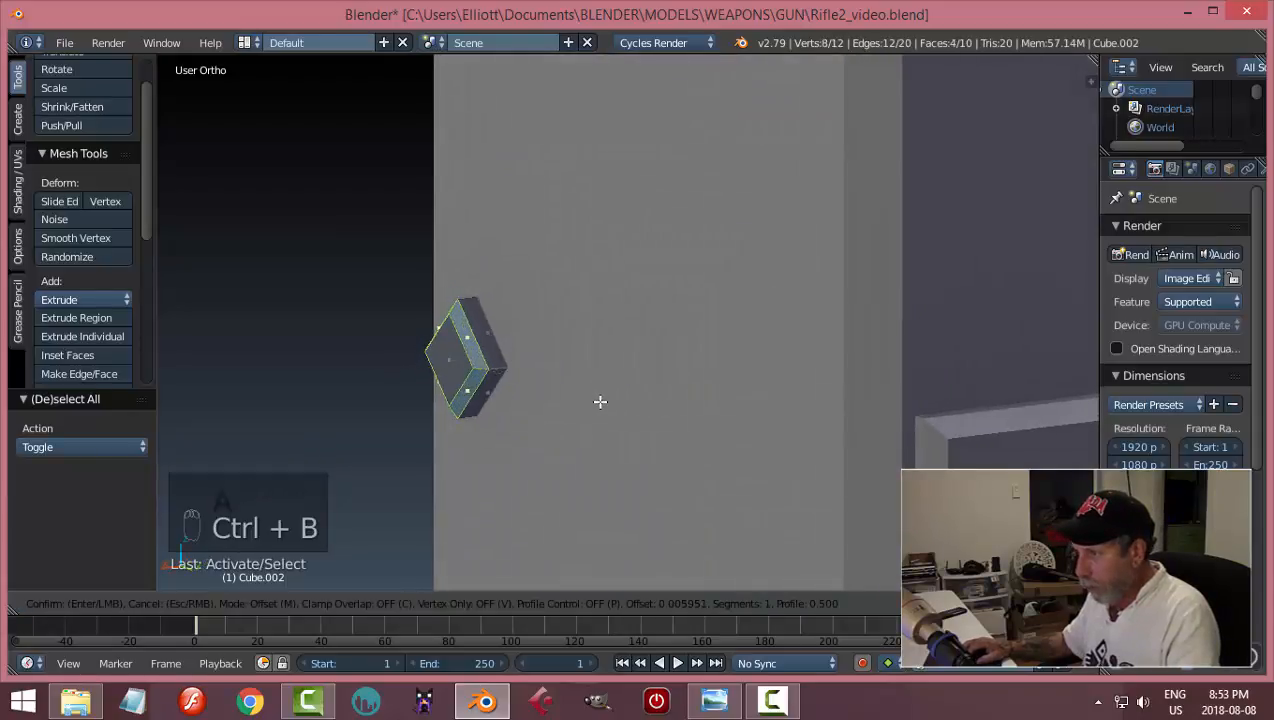
click(601, 402)
key(a)
key(Tab)
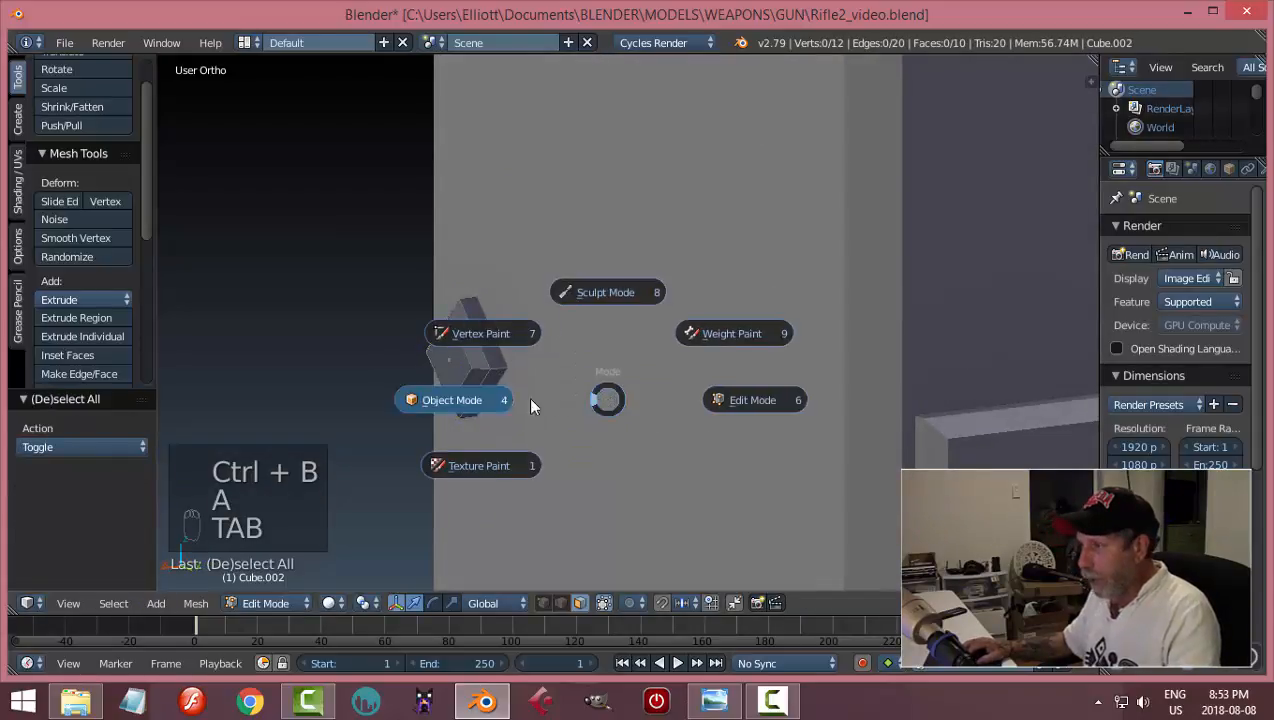
- In the right wireframe view, set the diamond's origin to its geometry
middle_drag(870, 405, 921, 419)
scroll(930, 425, up, 2)
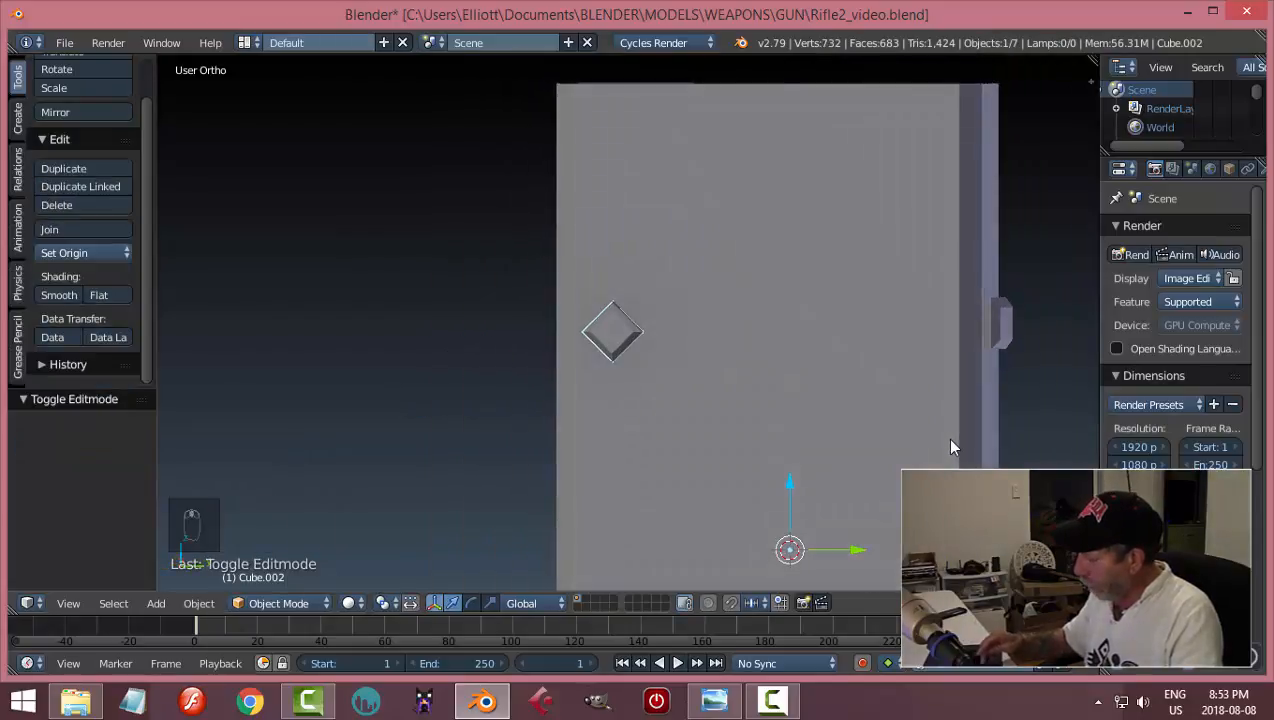
key(KP_3)
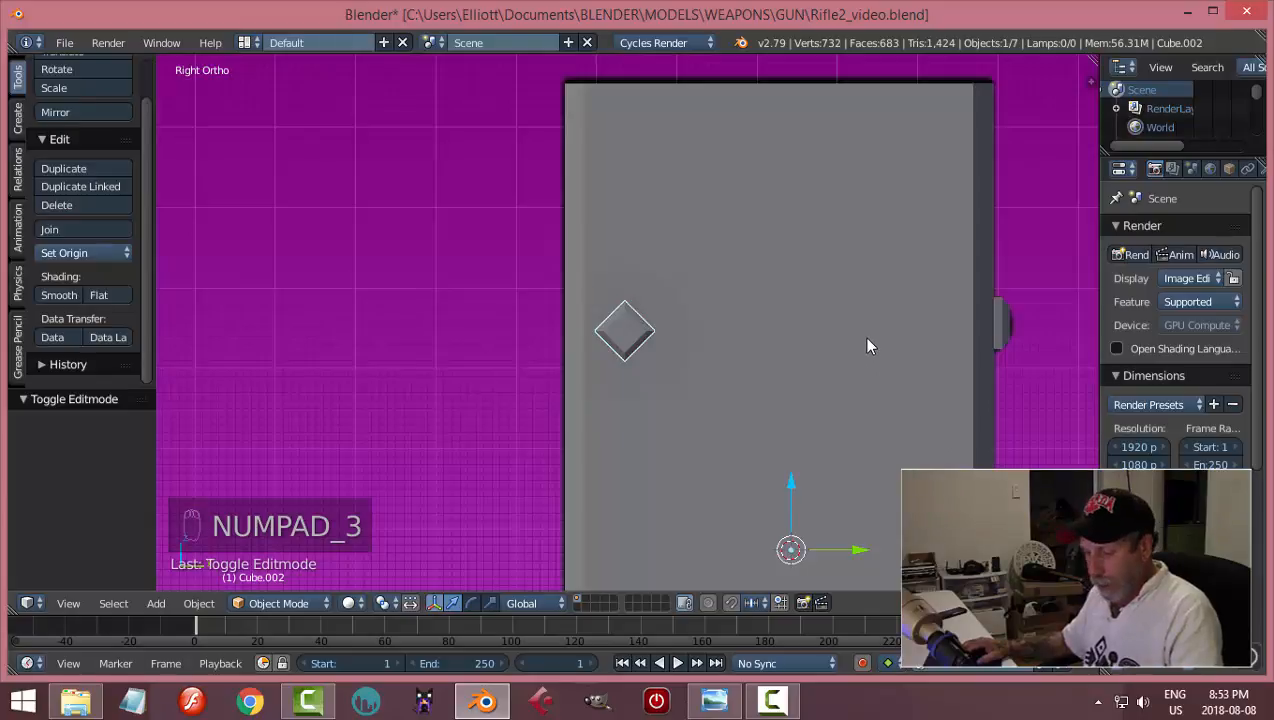
key(z)
click(976, 341)
scroll(716, 378, up, 3)
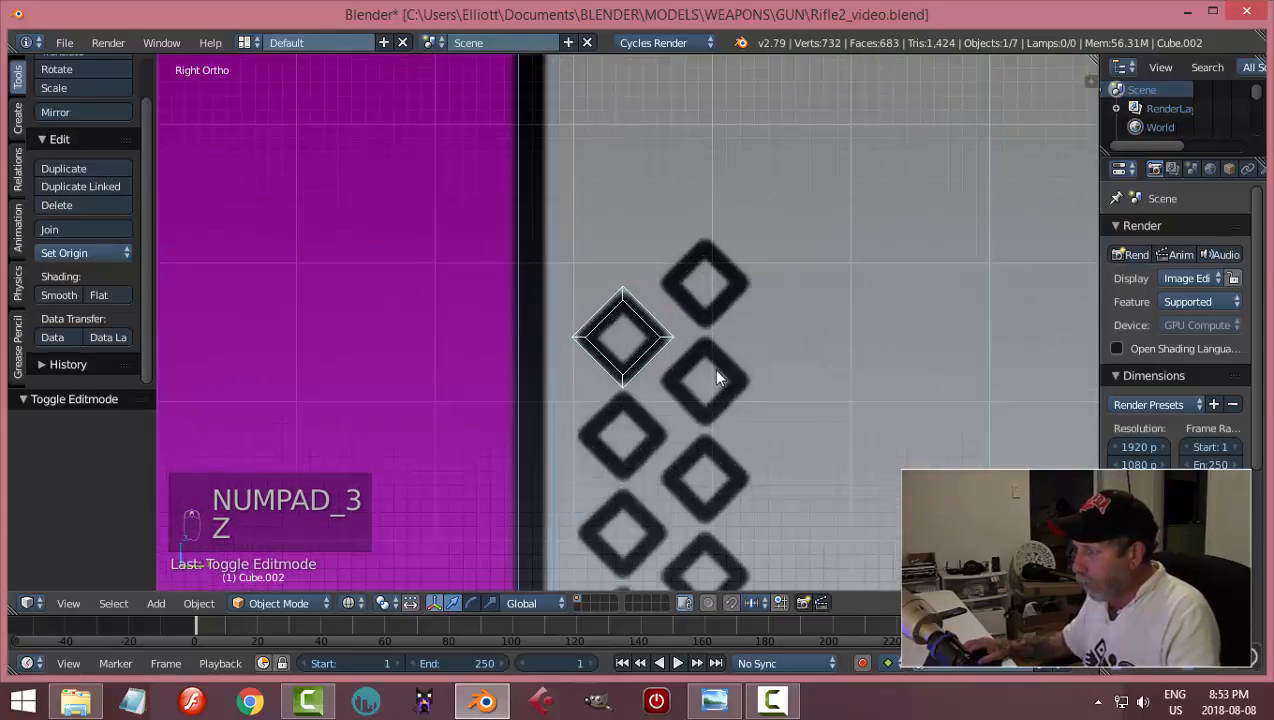
right_click(651, 323)
scroll(690, 365, down, 3)
shift+middle_drag(698, 418, 665, 344)
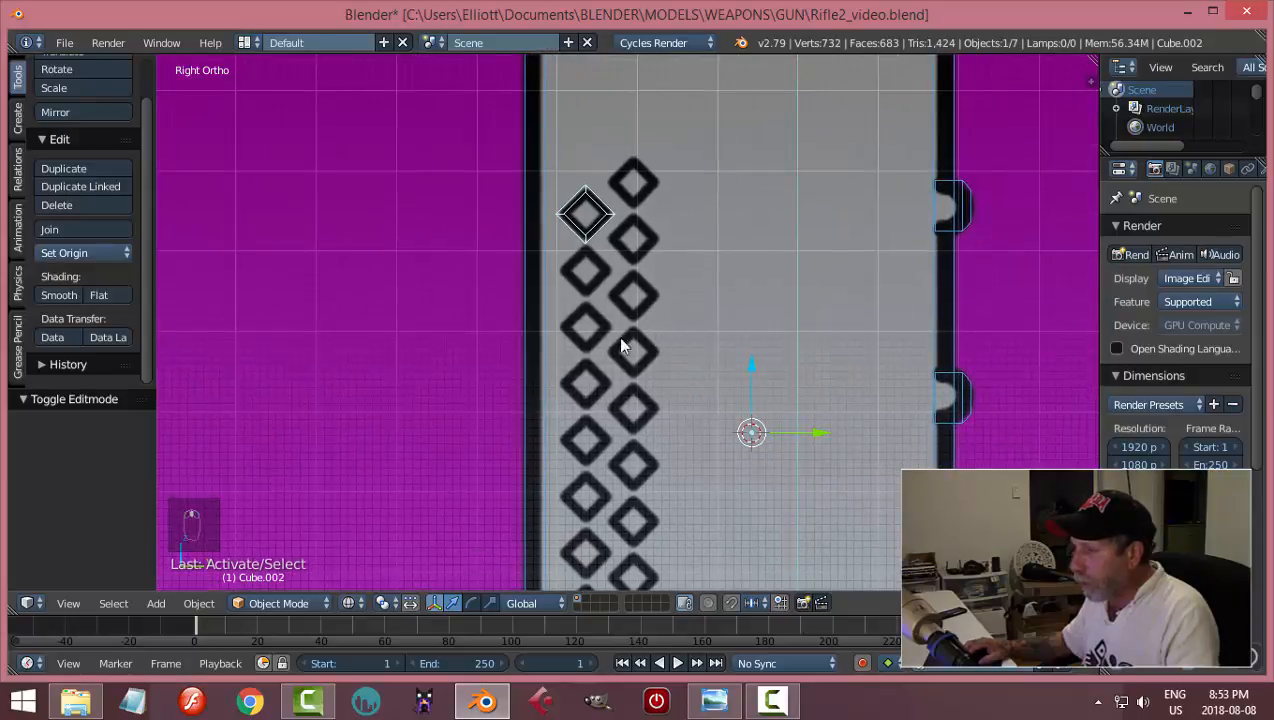
click(79, 253)
click(98, 288)
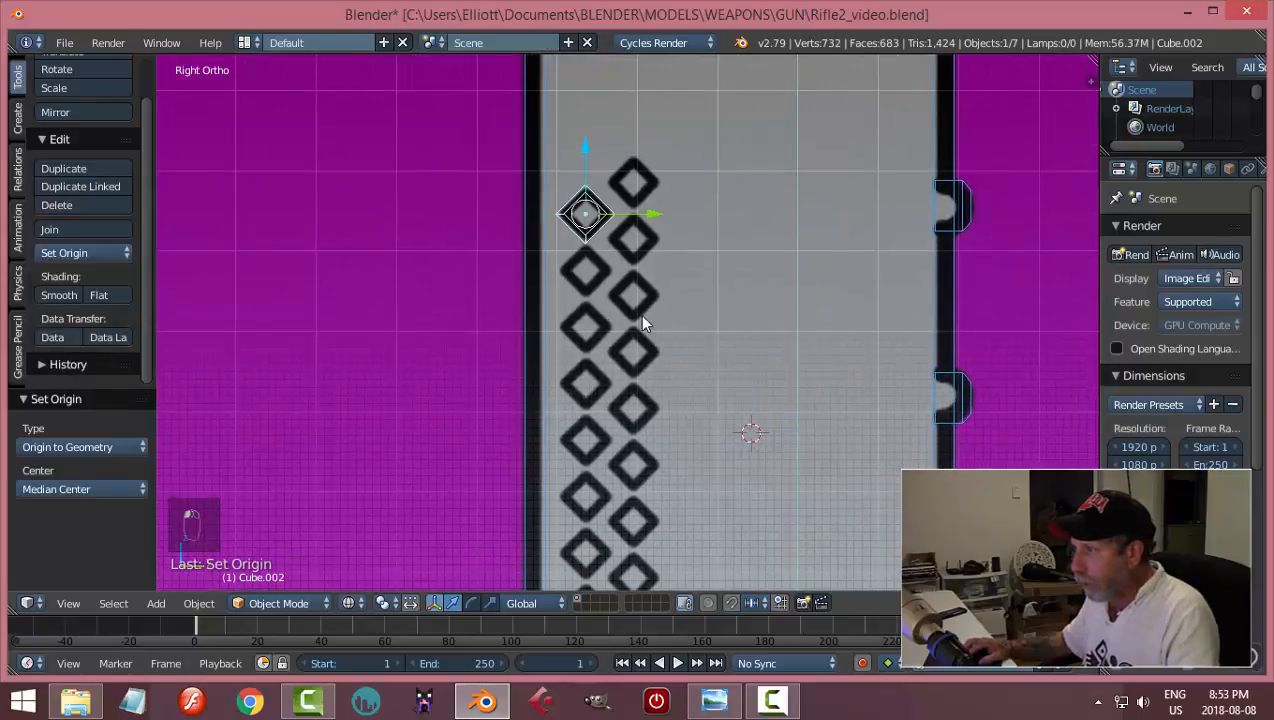
- Scale the diamond by 0.908 to fit the reference diamond and save the file
scroll(639, 314, up, 2)
scroll(700, 313, down, 5)
scroll(728, 299, up, 4)
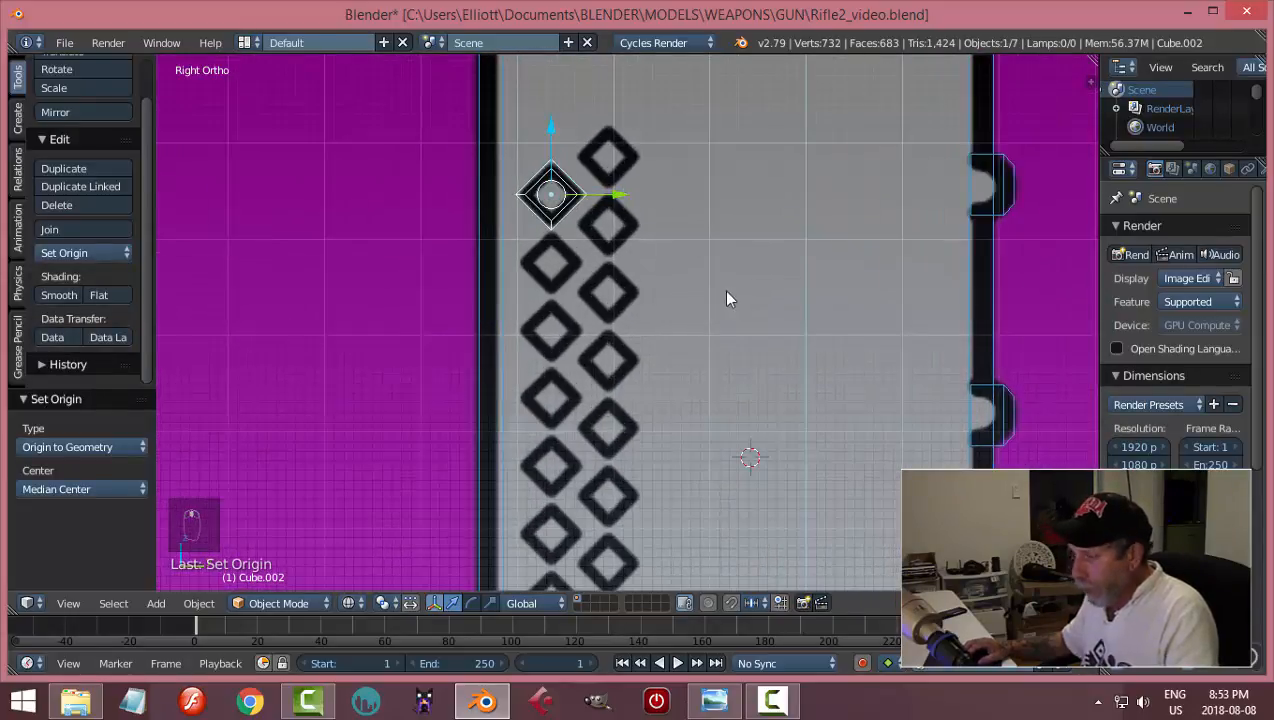
key(s)
click(687, 307)
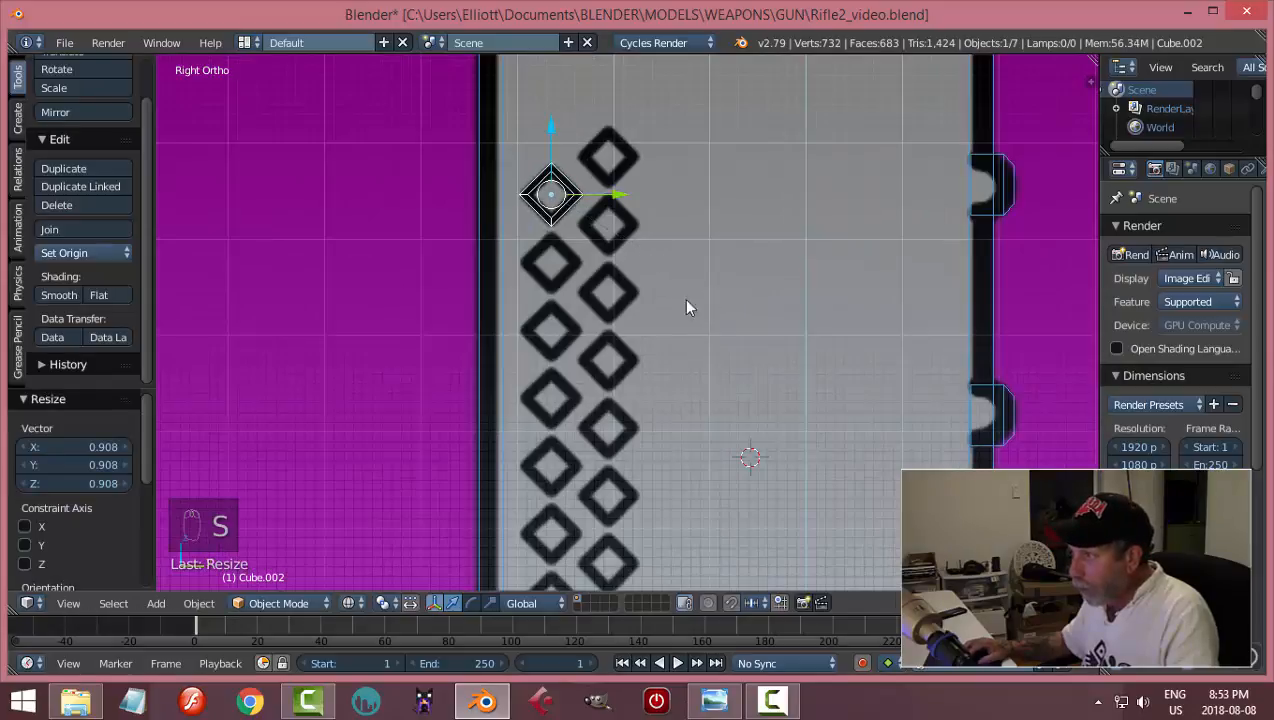
key(ctrl+s)
click(720, 322)
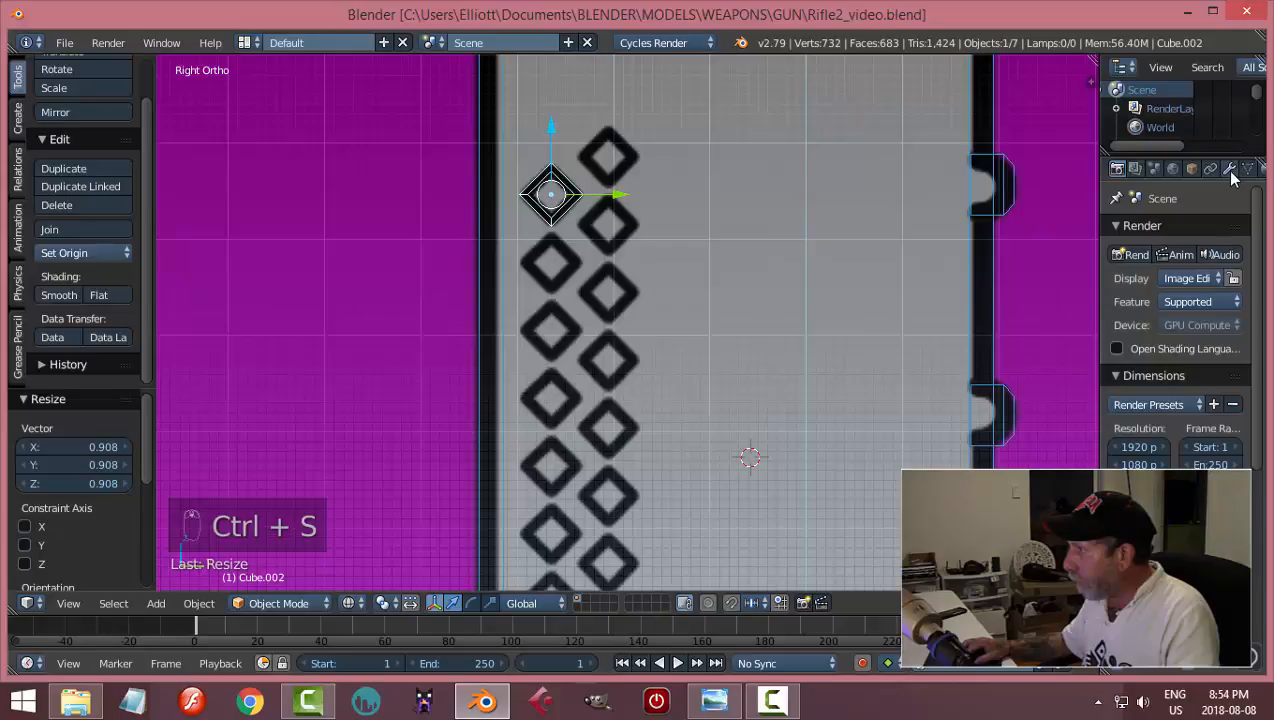
- Add an Array modifier to the diamond with relative offsets of 0 in X and -1.100 in Z
click(1230, 170)
click(1123, 232)
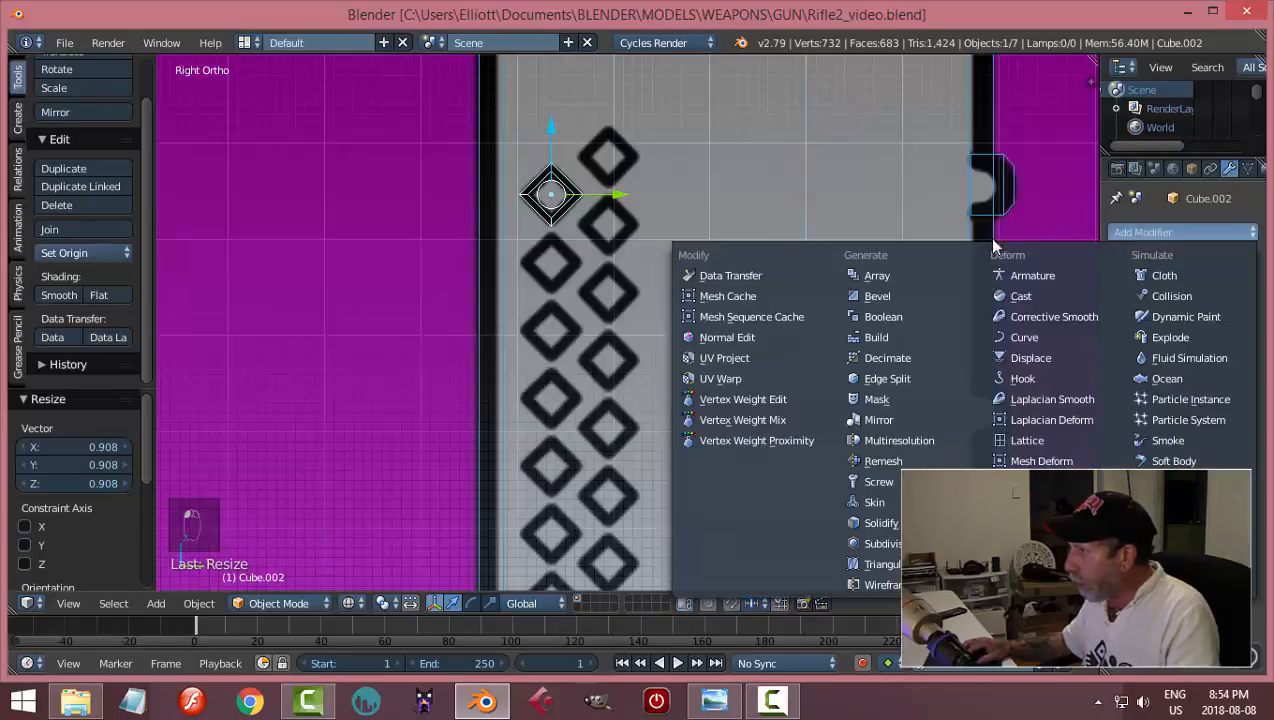
click(897, 277)
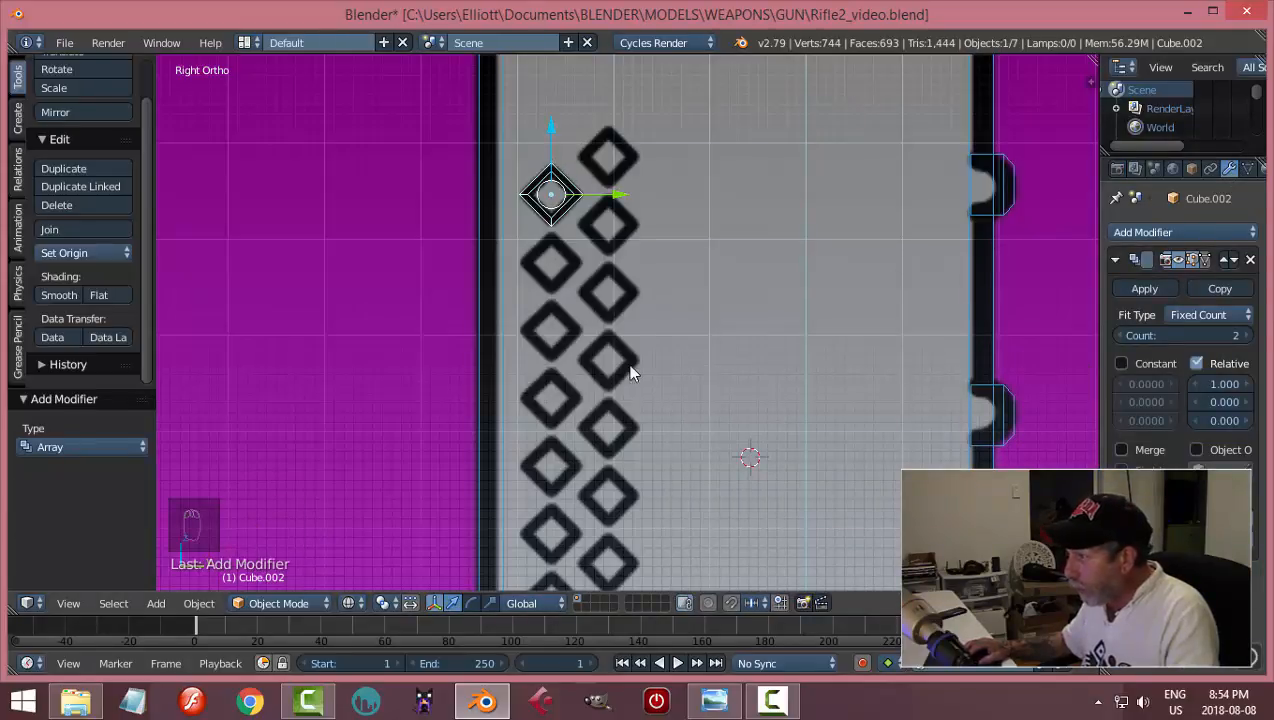
drag(1224, 420, 1200, 420)
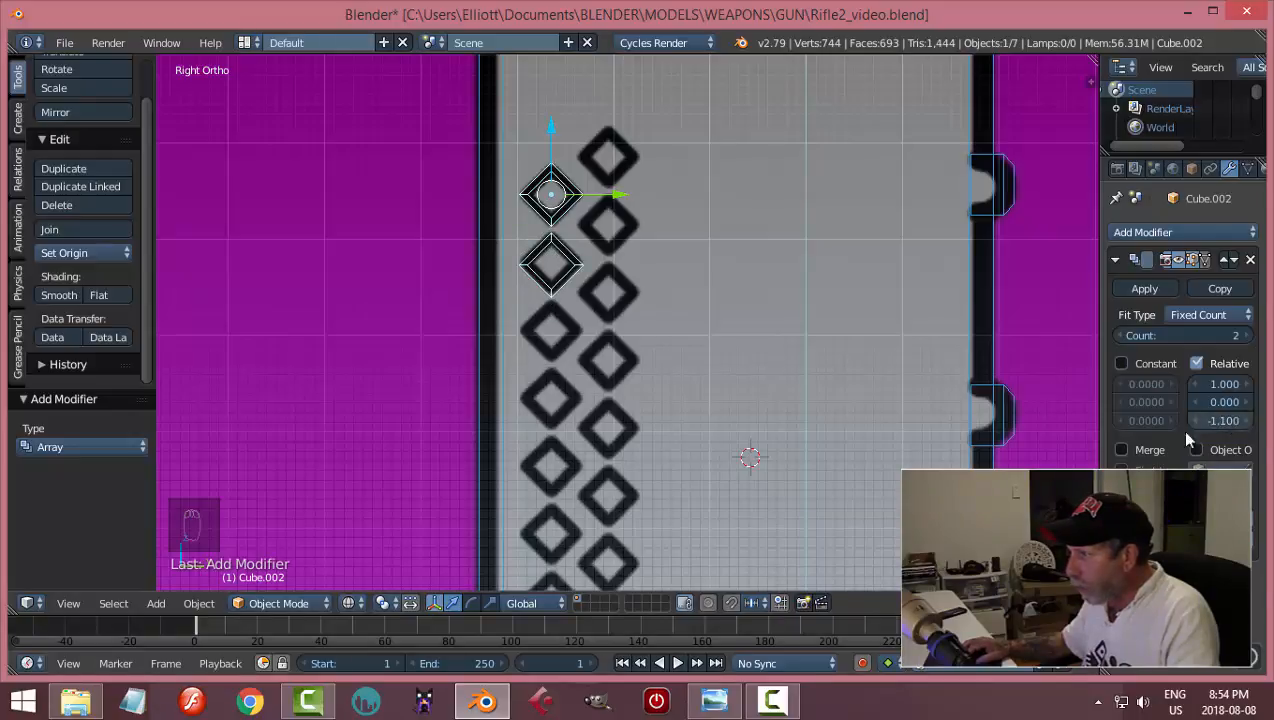
click(1214, 384)
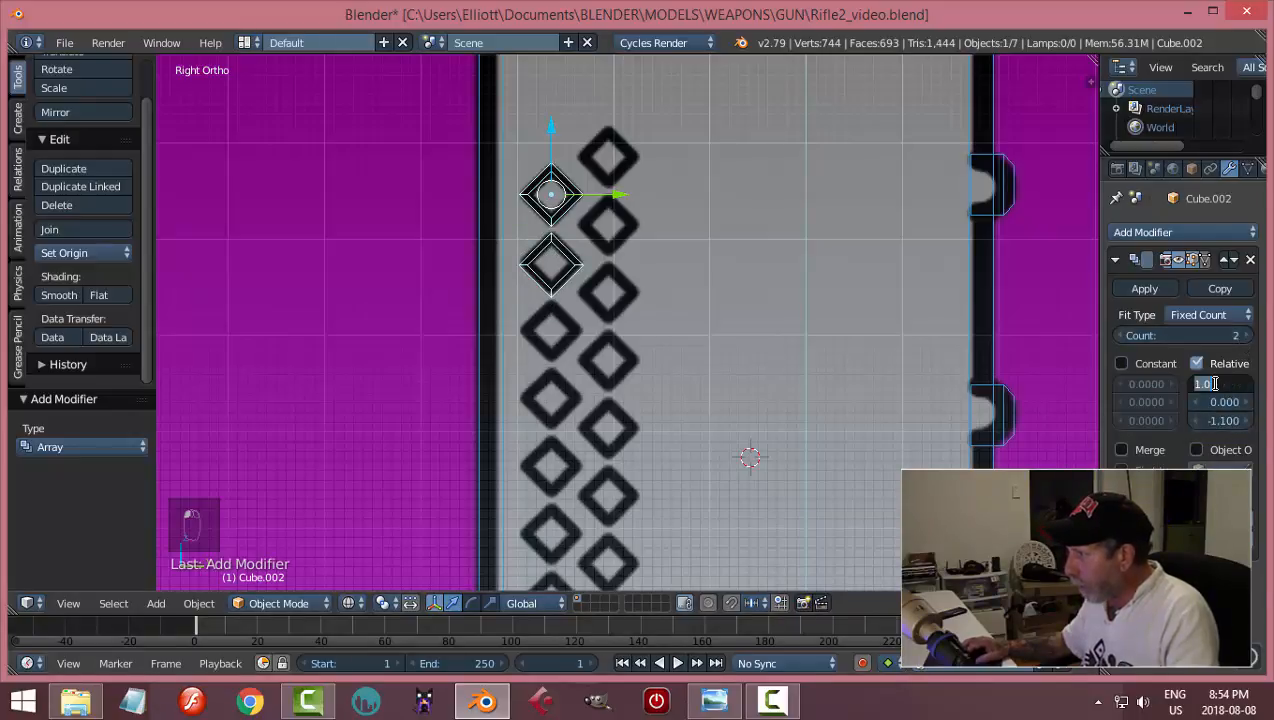
text(0)
key(Return)
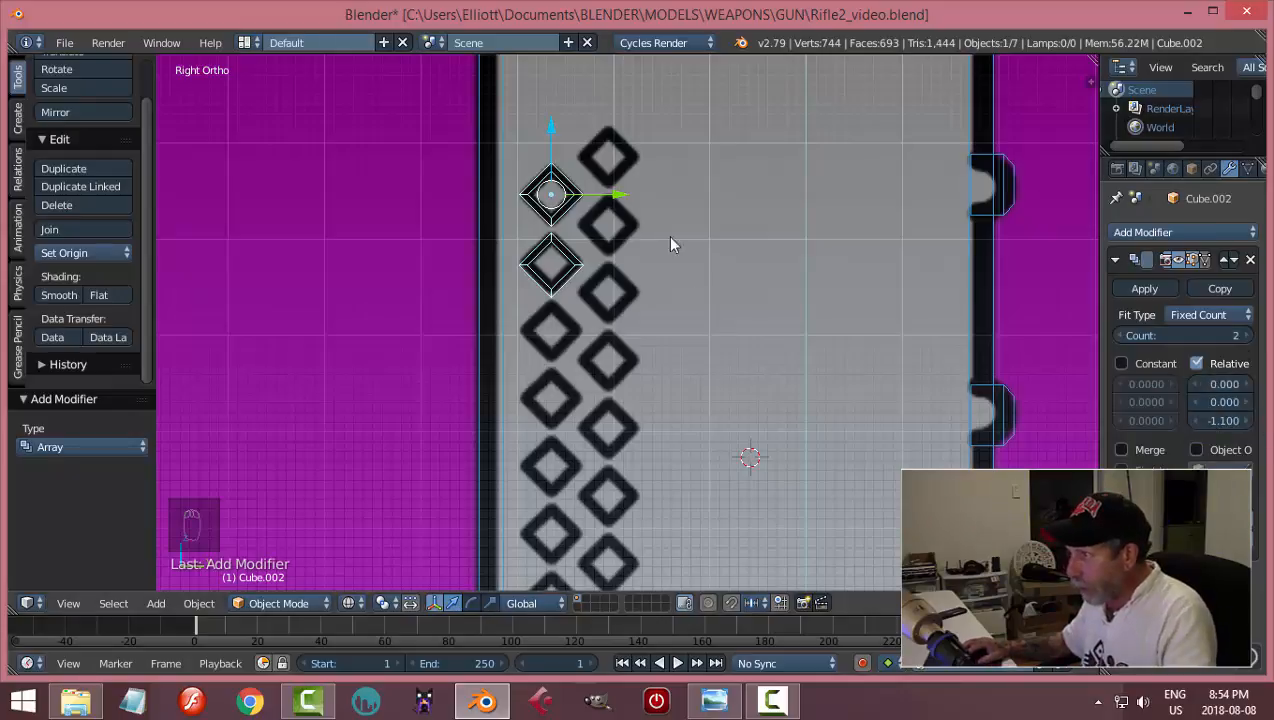
- Raise the array count to 11 to fill the first column of reference diamonds
click(1246, 336)
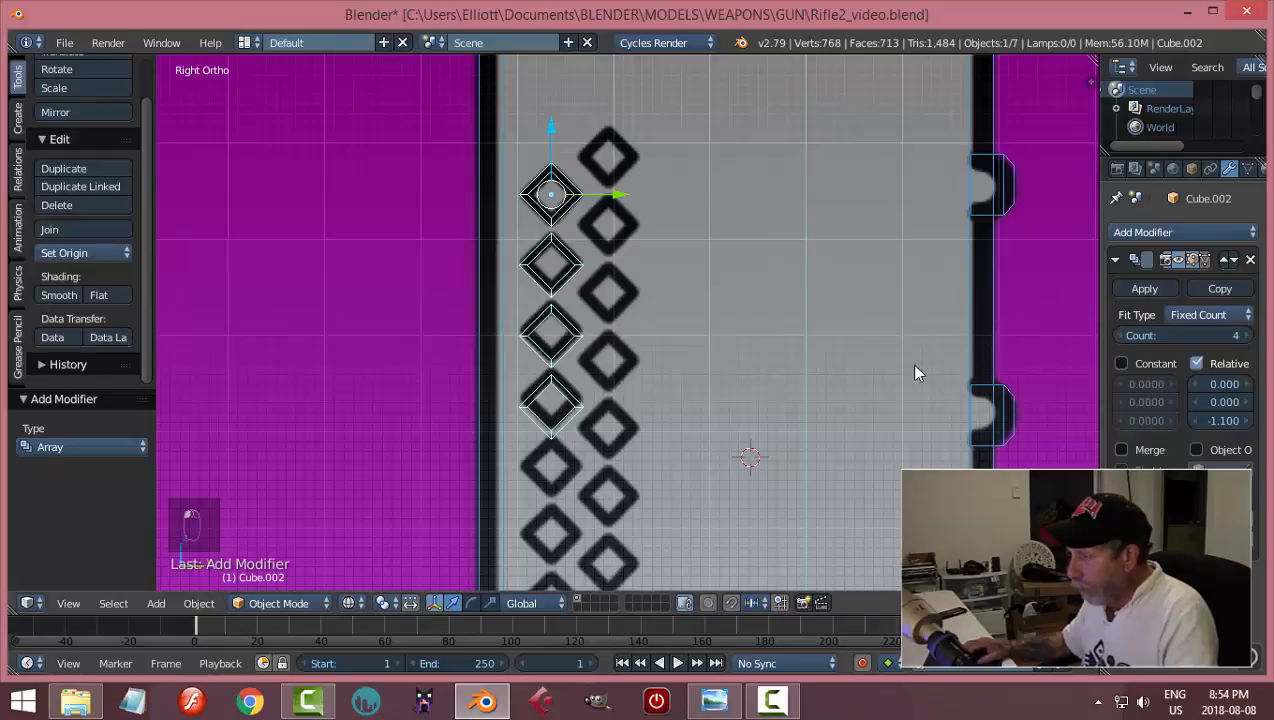
scroll(916, 370, down, 3)
click(1244, 336)
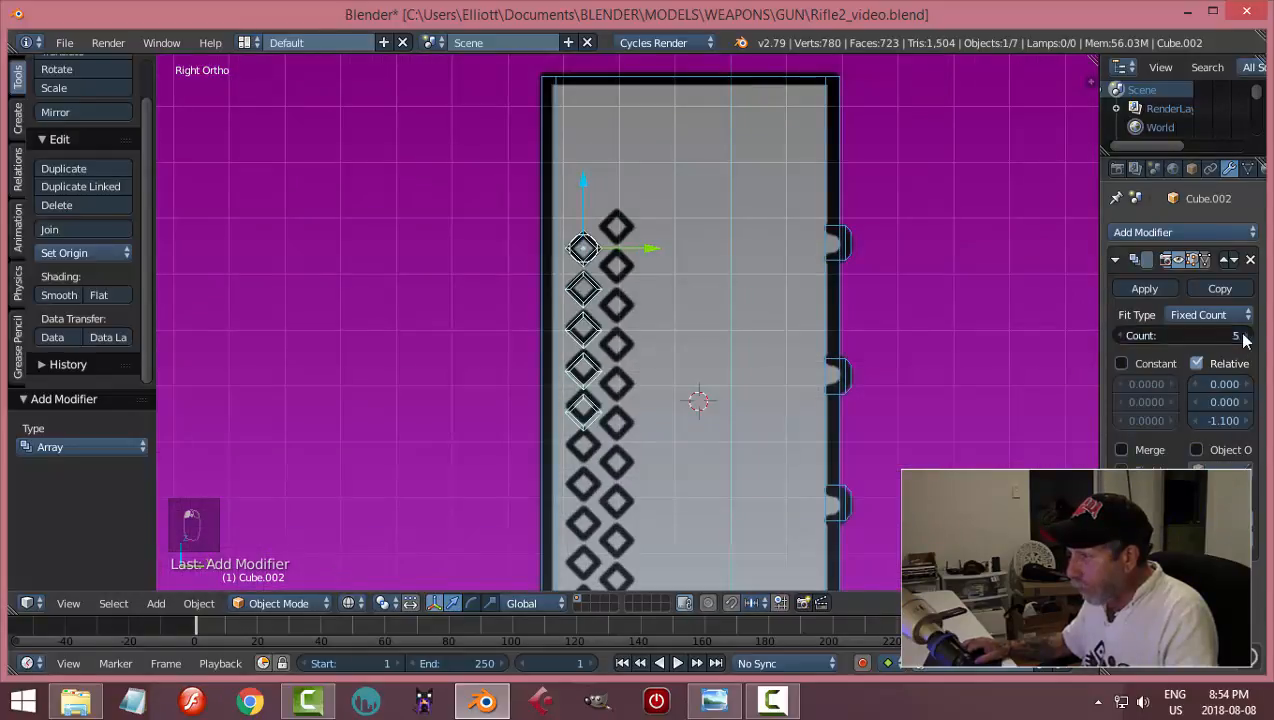
click(1244, 336)
click(1244, 336)
scroll(1026, 372, up, 2)
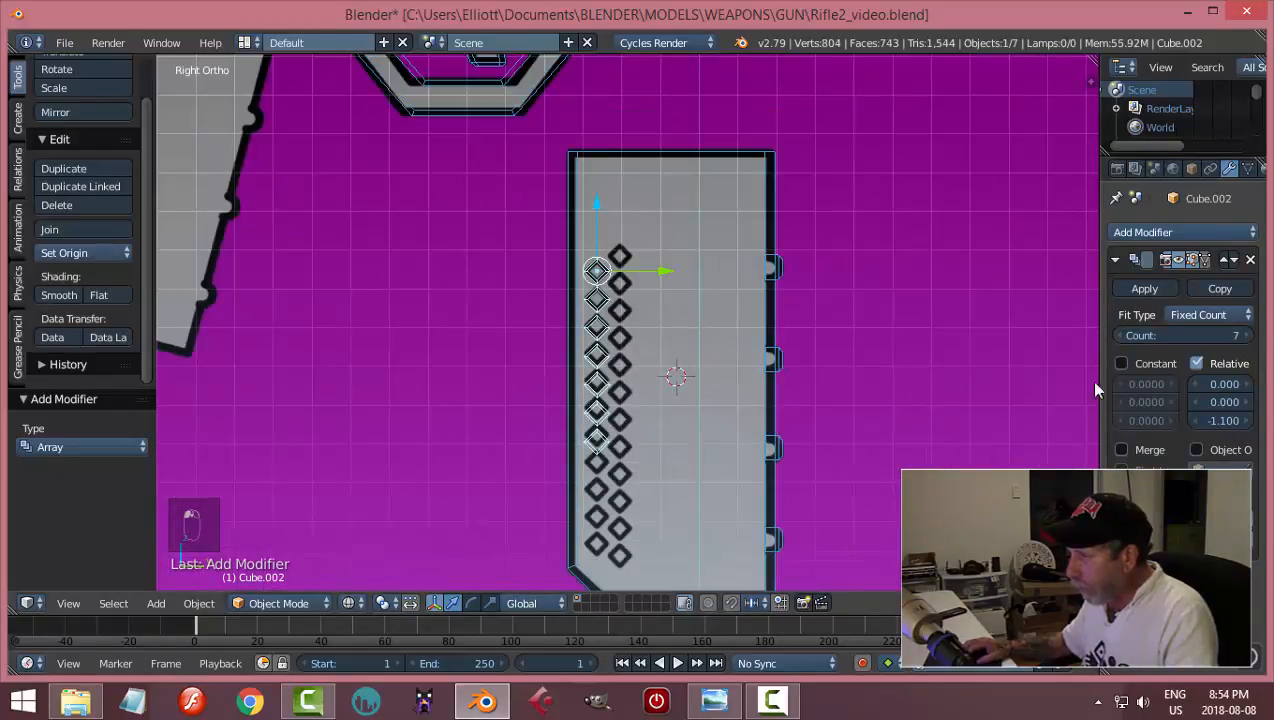
click(1246, 336)
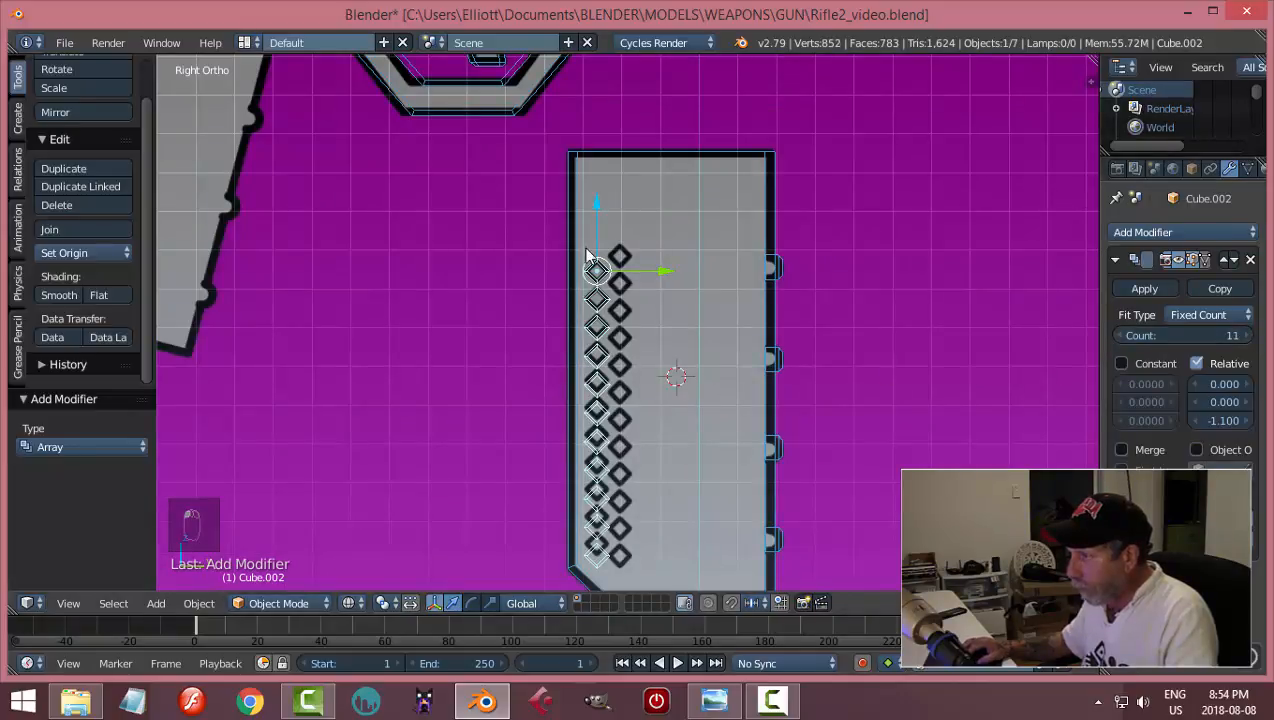
scroll(658, 368, down, 1)
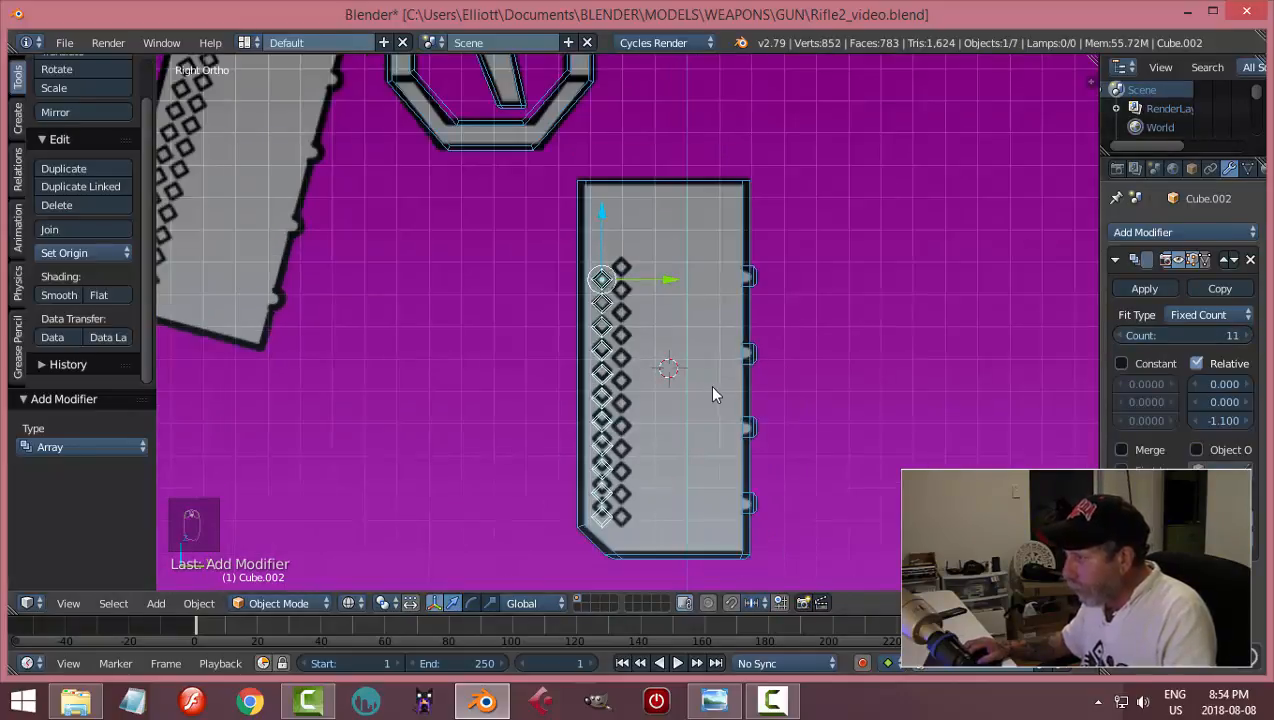
- Duplicate the diamond column and move the copy onto the second reference column, raising it 0.044 in Z and adjusting it -0.003 in Y
scroll(690, 360, up, 4)
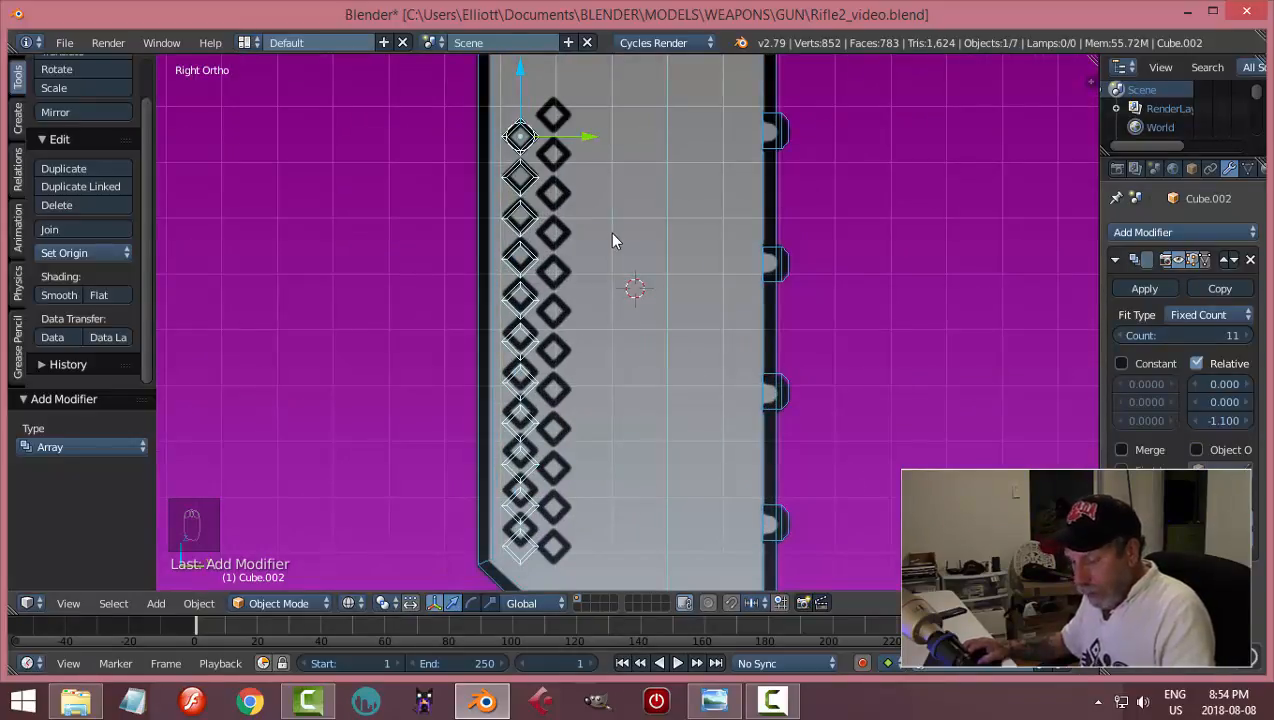
key(shift+d)
right_click(607, 197)
drag(589, 143, 622, 142)
drag(553, 72, 557, 588)
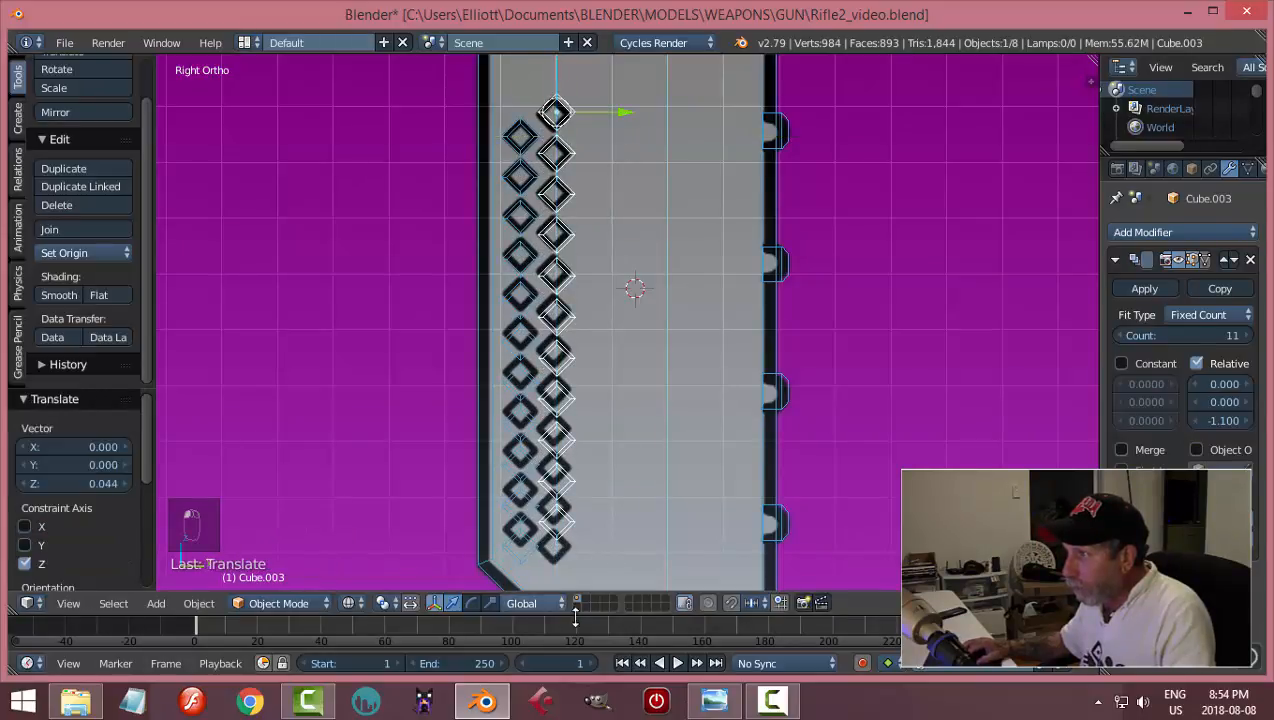
drag(628, 118, 622, 112)
- In solid shading, select both diamond columns and push them slightly along X into the magazine's side
key(z)
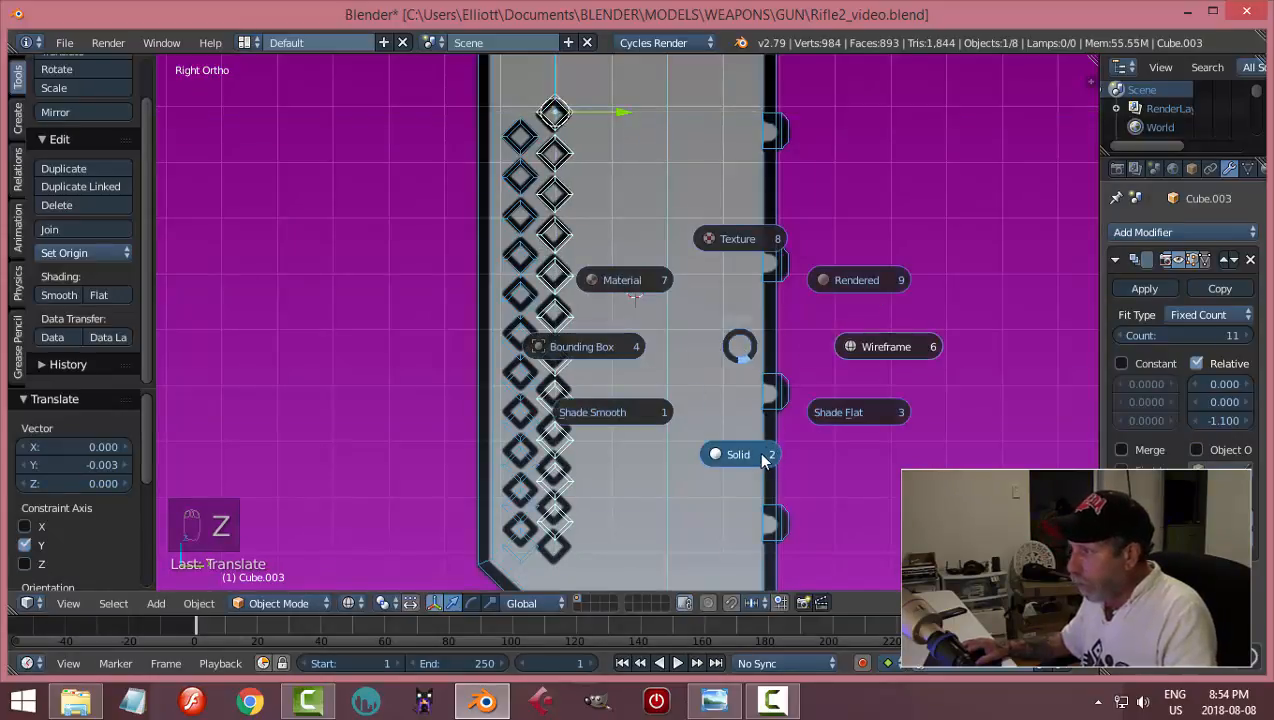
click(762, 455)
mouse_move(762, 455)
middle_down()
mouse_move(782, 484)
mouse_move(800, 470)
mouse_move(887, 464)
mouse_move(822, 452)
mouse_move(876, 506)
mouse_move(853, 523)
mouse_move(762, 421)
mouse_move(738, 370)
middle_up()
key(a)
right_click(700, 292)
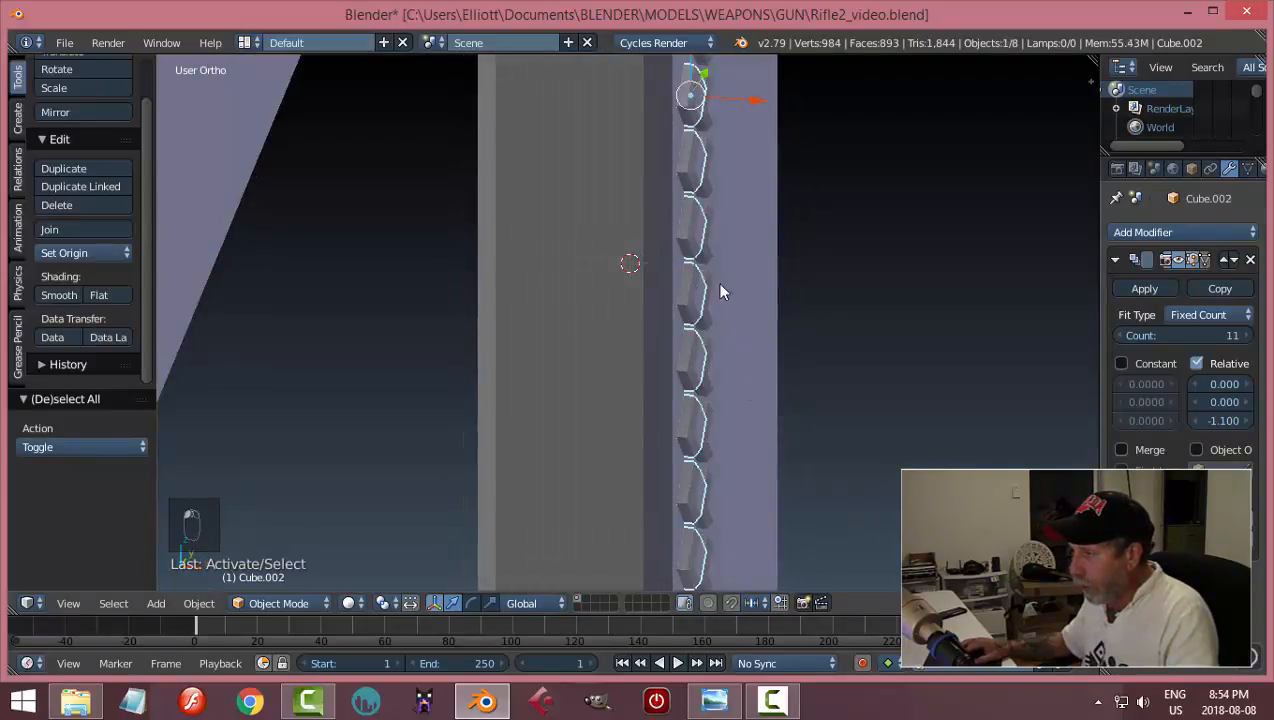
middle_drag(823, 318, 660, 219)
shift+right_click(675, 207)
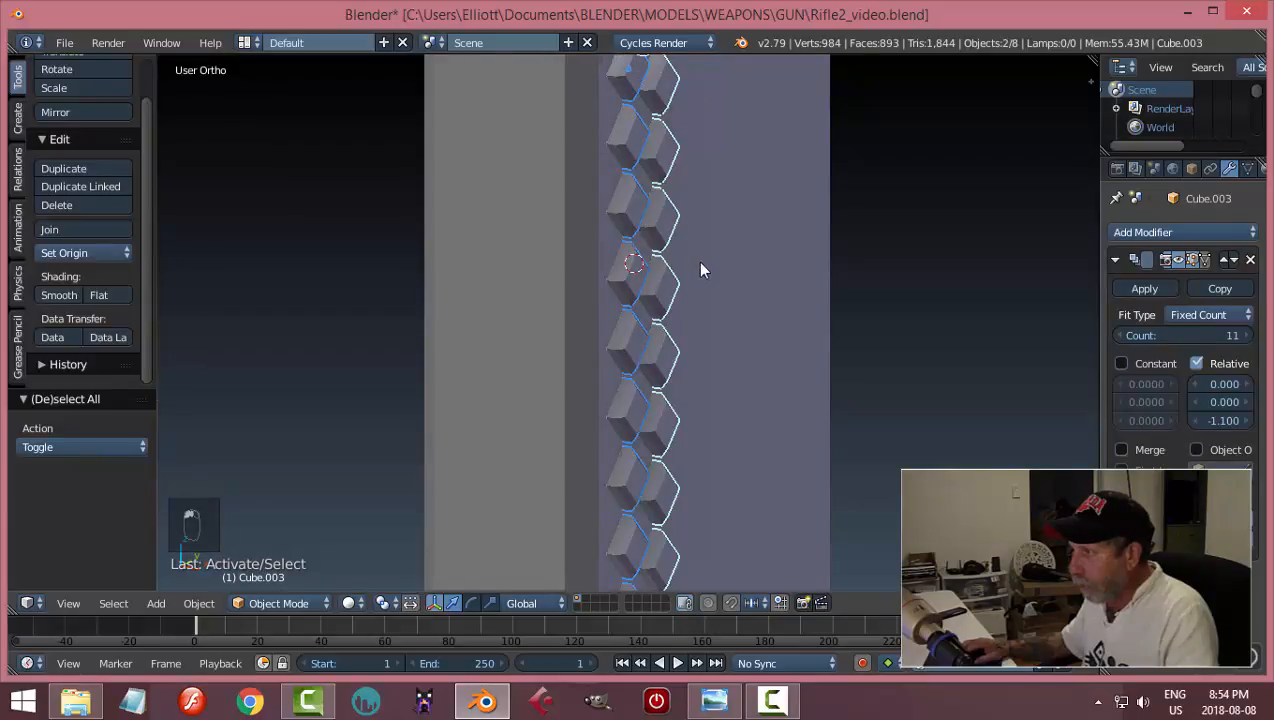
middle_drag(697, 261, 727, 288)
drag(727, 141, 714, 147)
key(a)
- Select both diamond columns, raise them slightly along Z and shift them 0.016 in Y on the magazine's side
middle_drag(799, 290, 652, 346)
scroll(652, 346, up, 2)
click(538, 189)
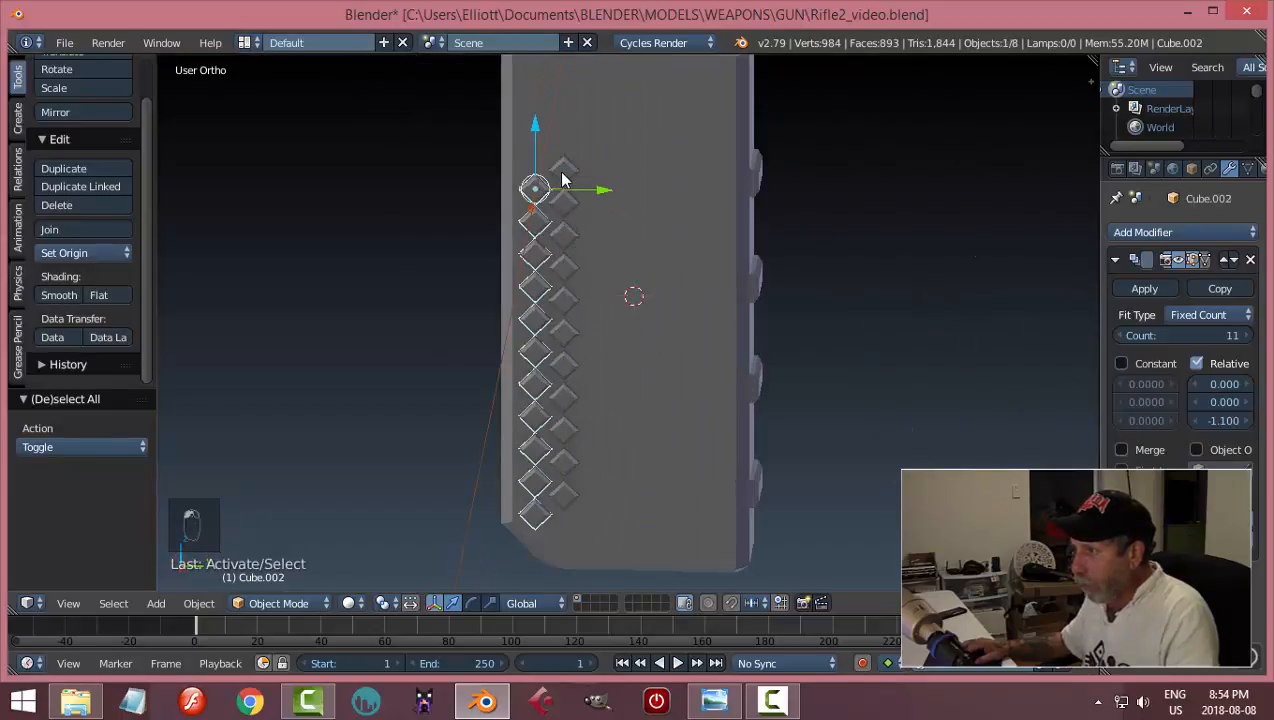
shift+click(563, 171)
key(g)
key(z)
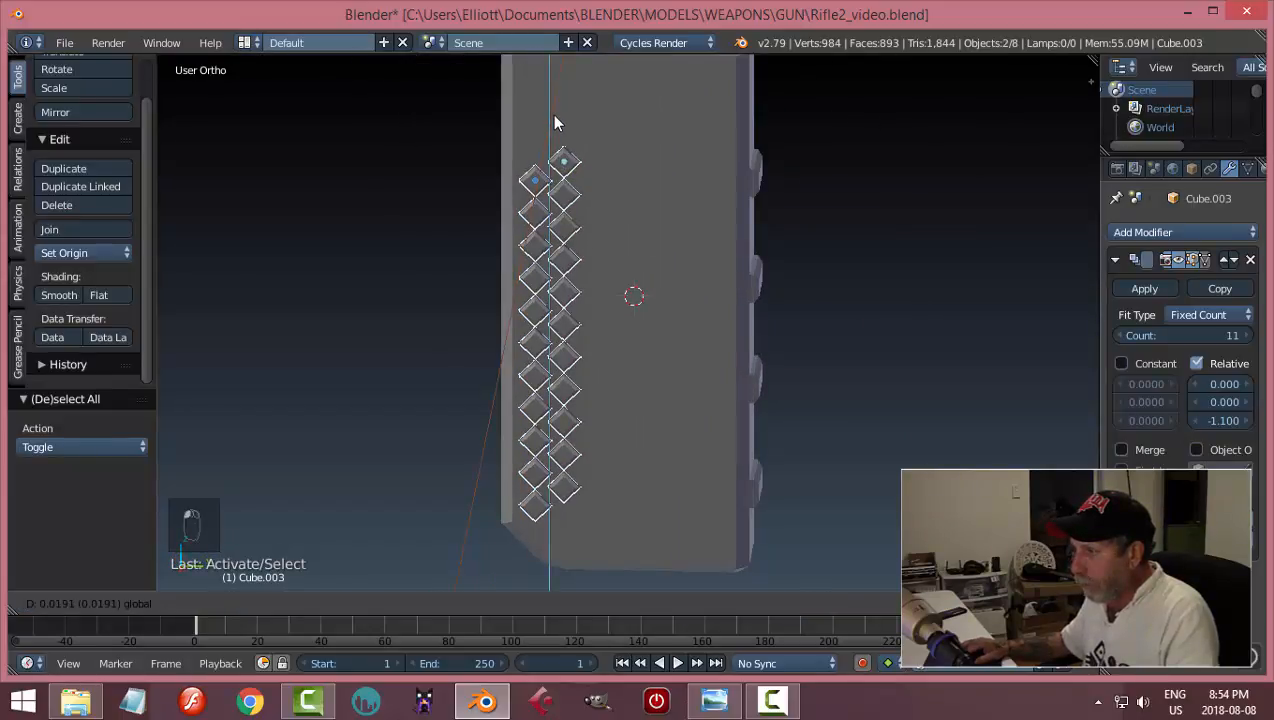
click(551, 114)
drag(616, 173, 625, 170)
middle_drag(657, 337, 677, 285)
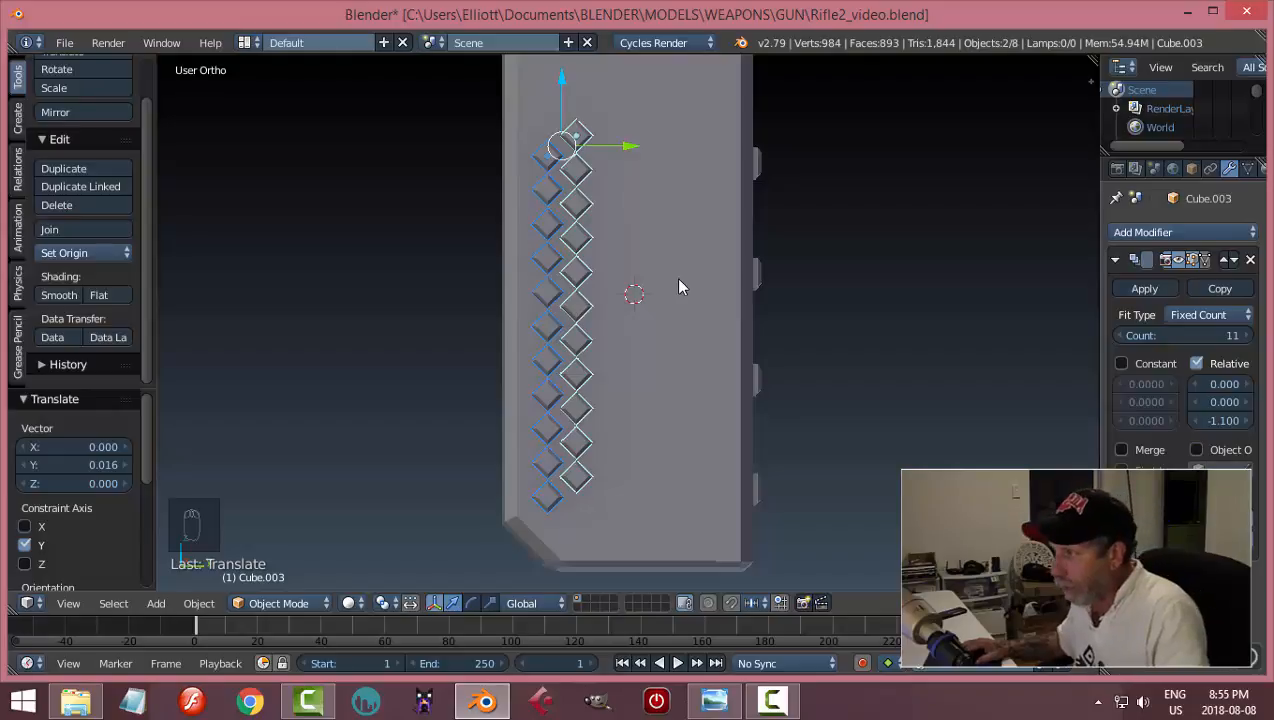
scroll(599, 327, up, 1)
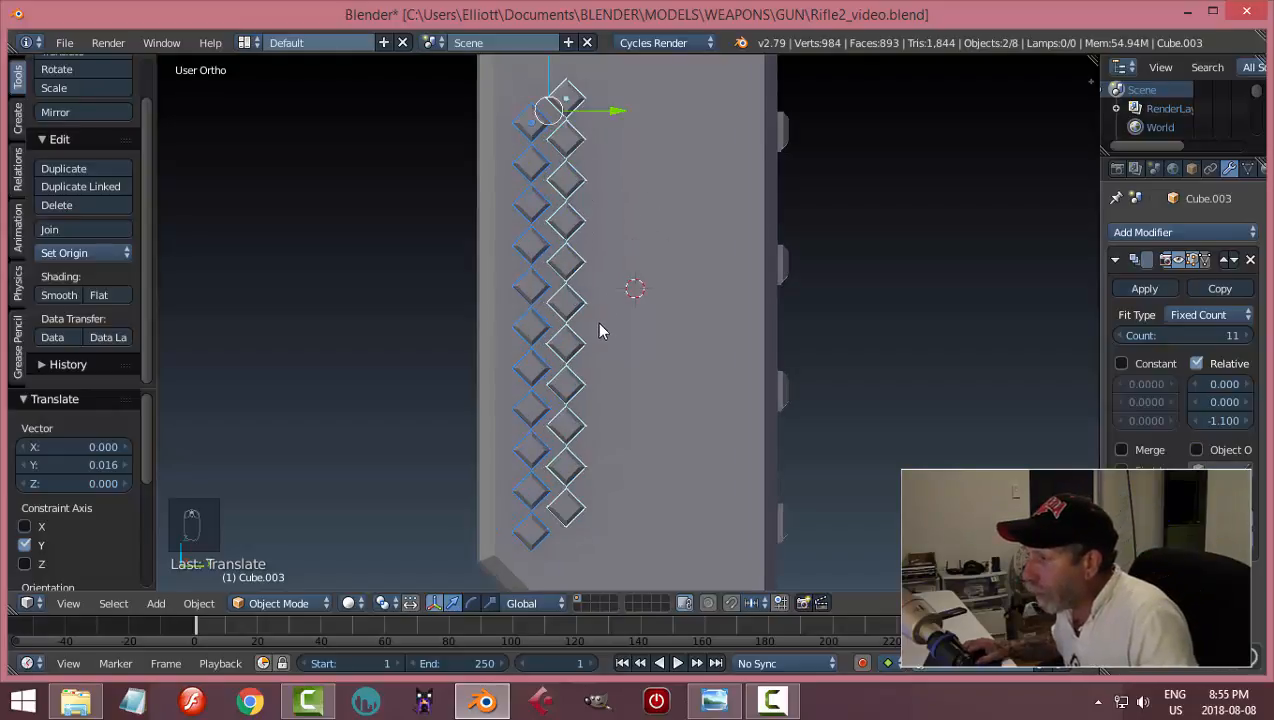
- Select only the second diamond column and lower it slightly along Z to interlock with the first column
right_click(571, 234)
right_click(575, 183)
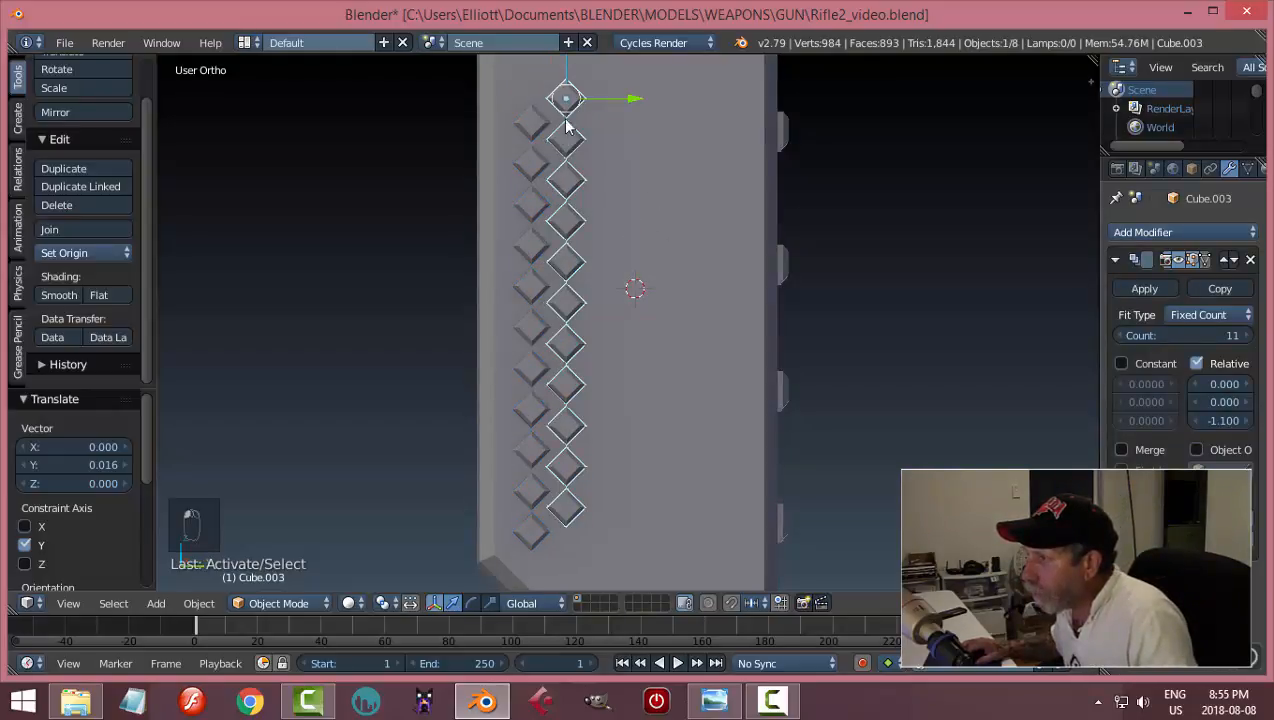
scroll(600, 150, down, 1)
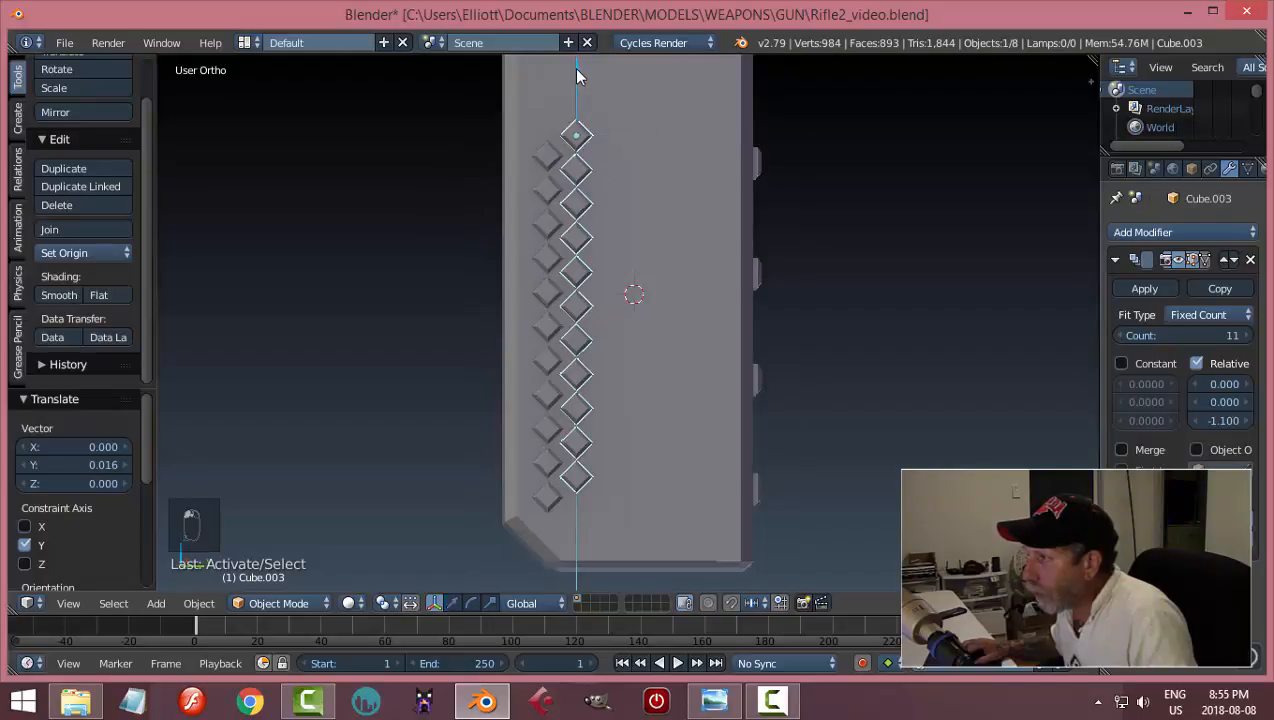
key(g)
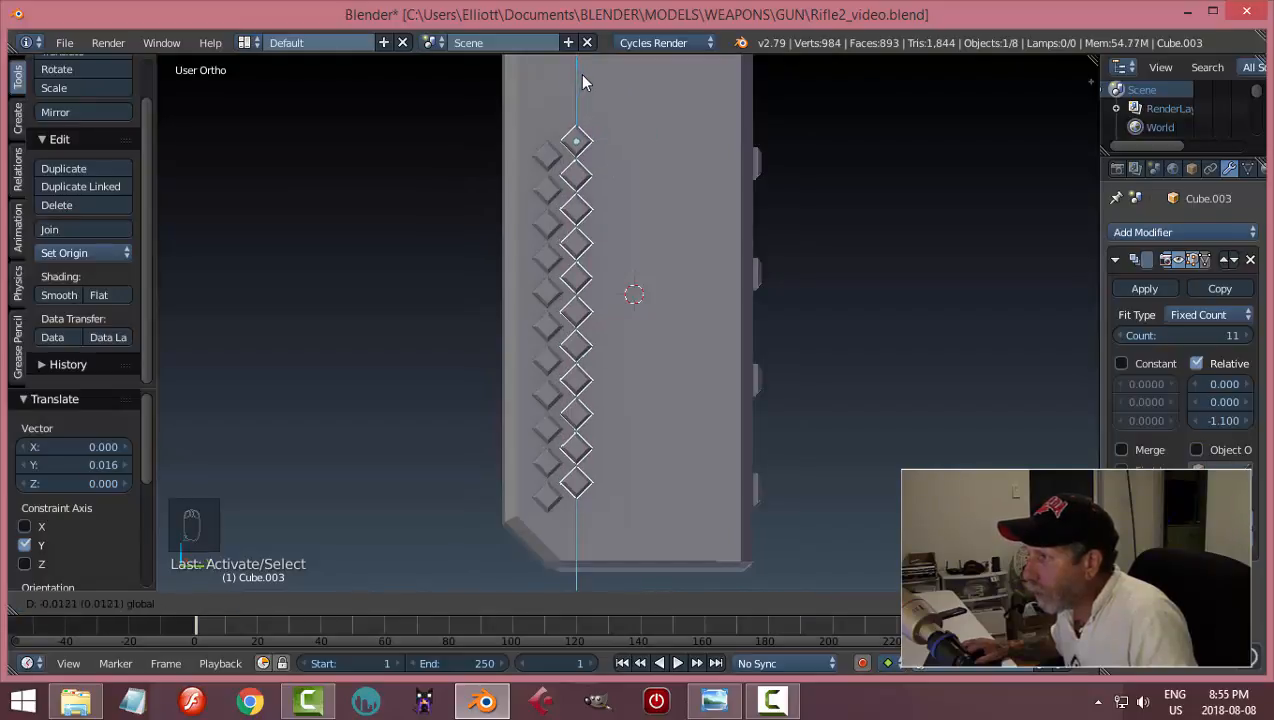
click(585, 80)
- Deselect everything and save the file
key(a)
scroll(594, 312, down, 3)
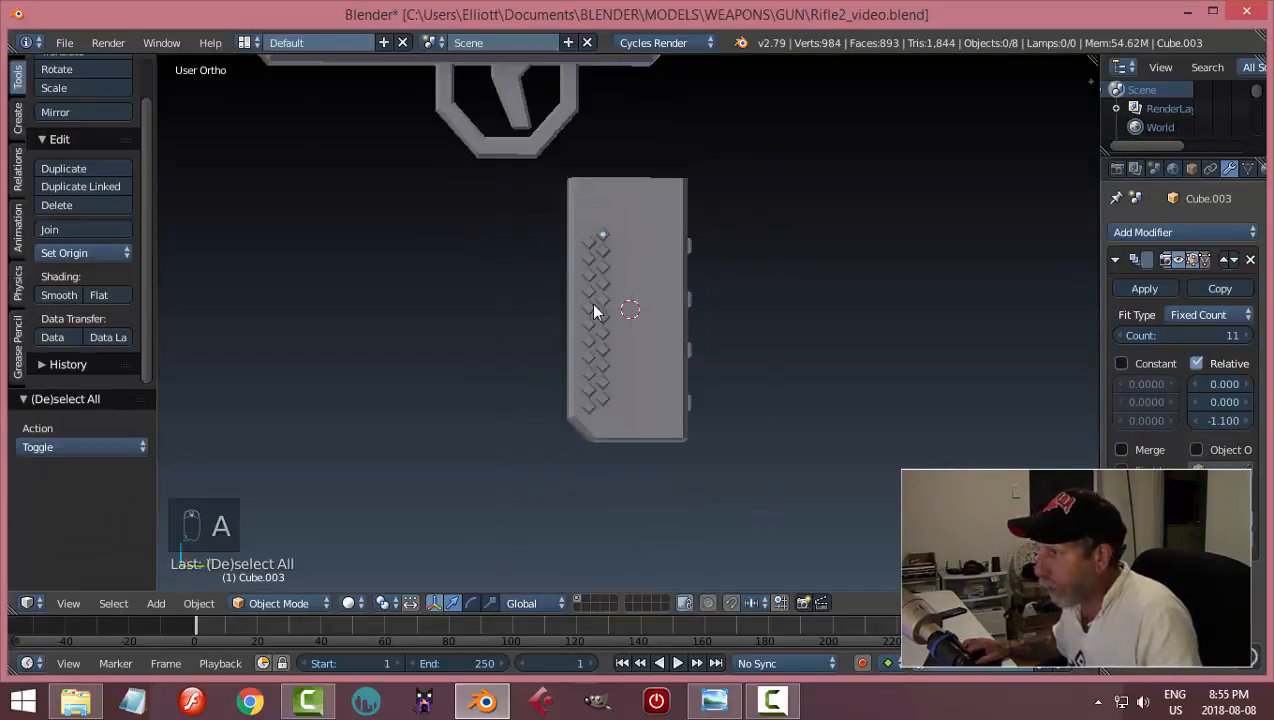
middle_drag(594, 312, 663, 358)
key(ctrl+s)
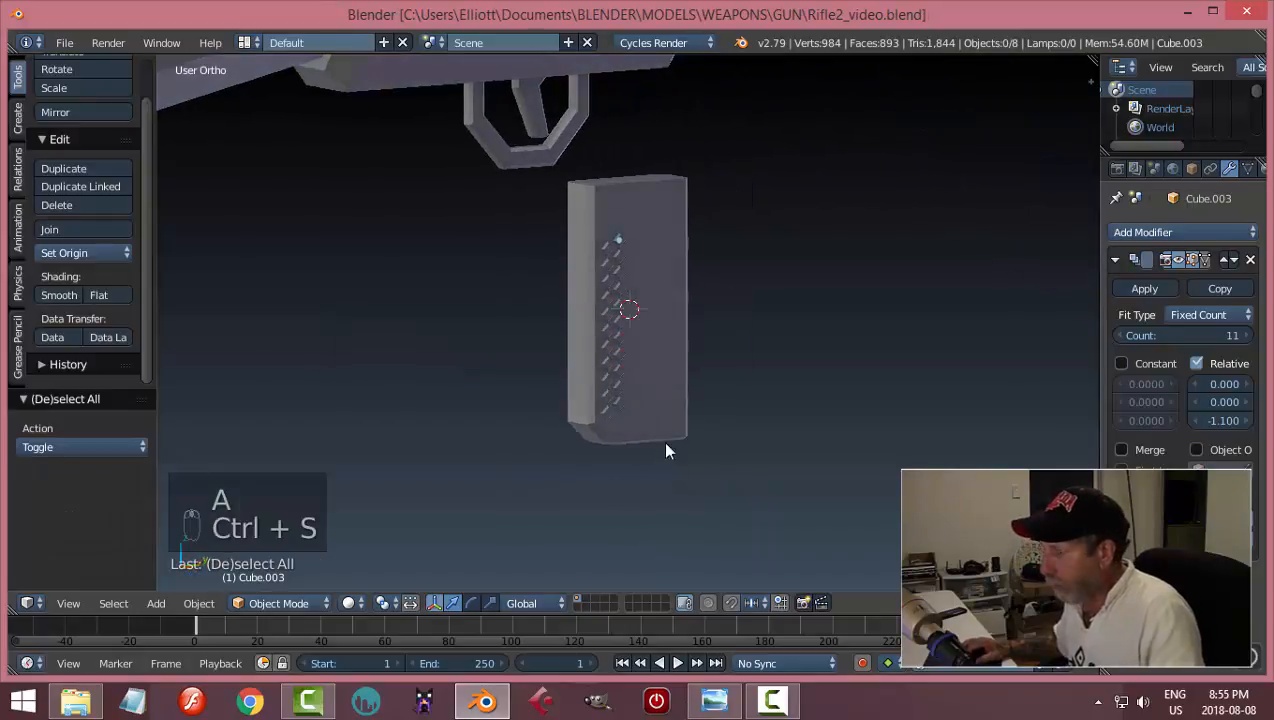
- Apply the Array modifier on each diamond column and join the two columns into one object
middle_drag(667, 450, 628, 435)
scroll(558, 380, up, 3)
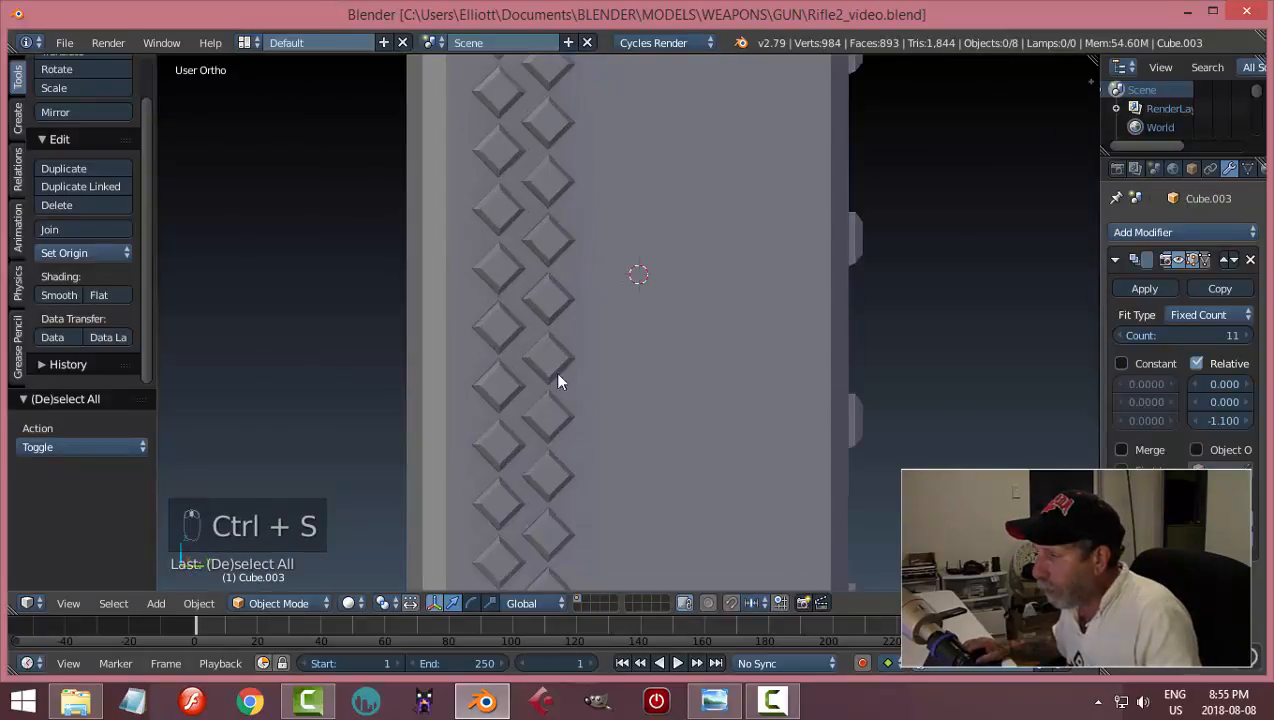
right_click(503, 336)
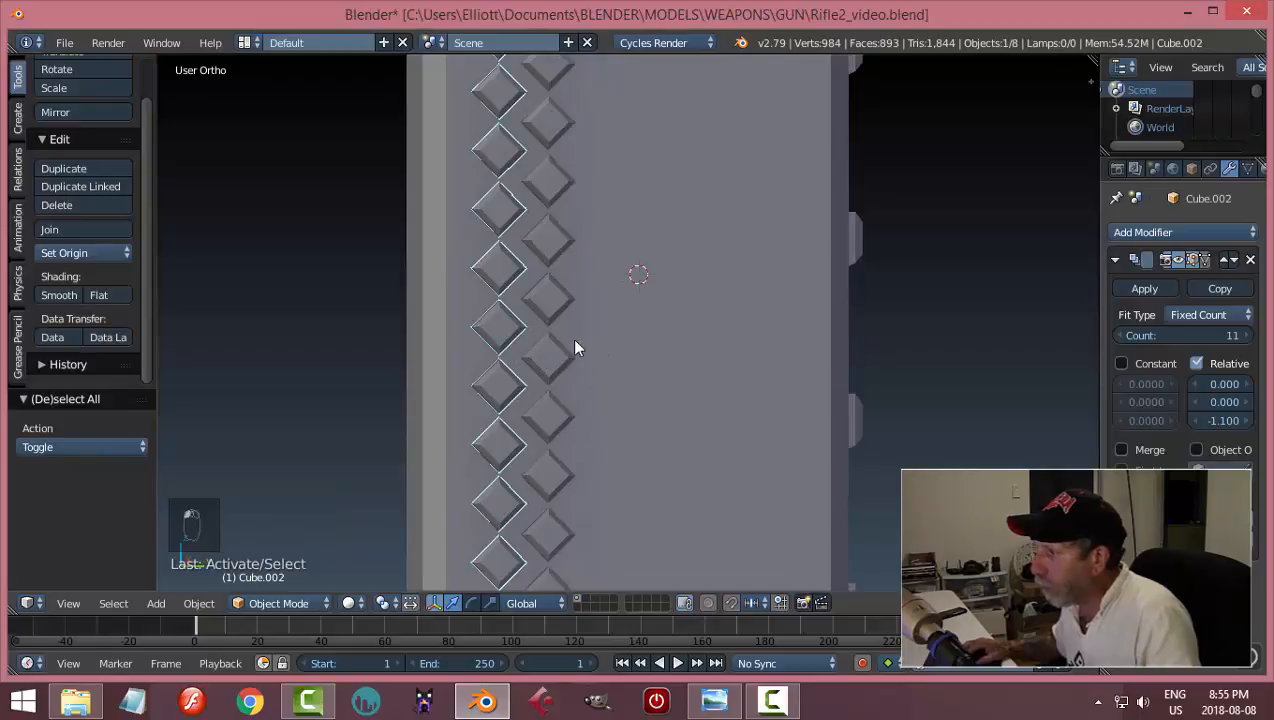
scroll(575, 347, up, 2)
scroll(550, 360, down, 1)
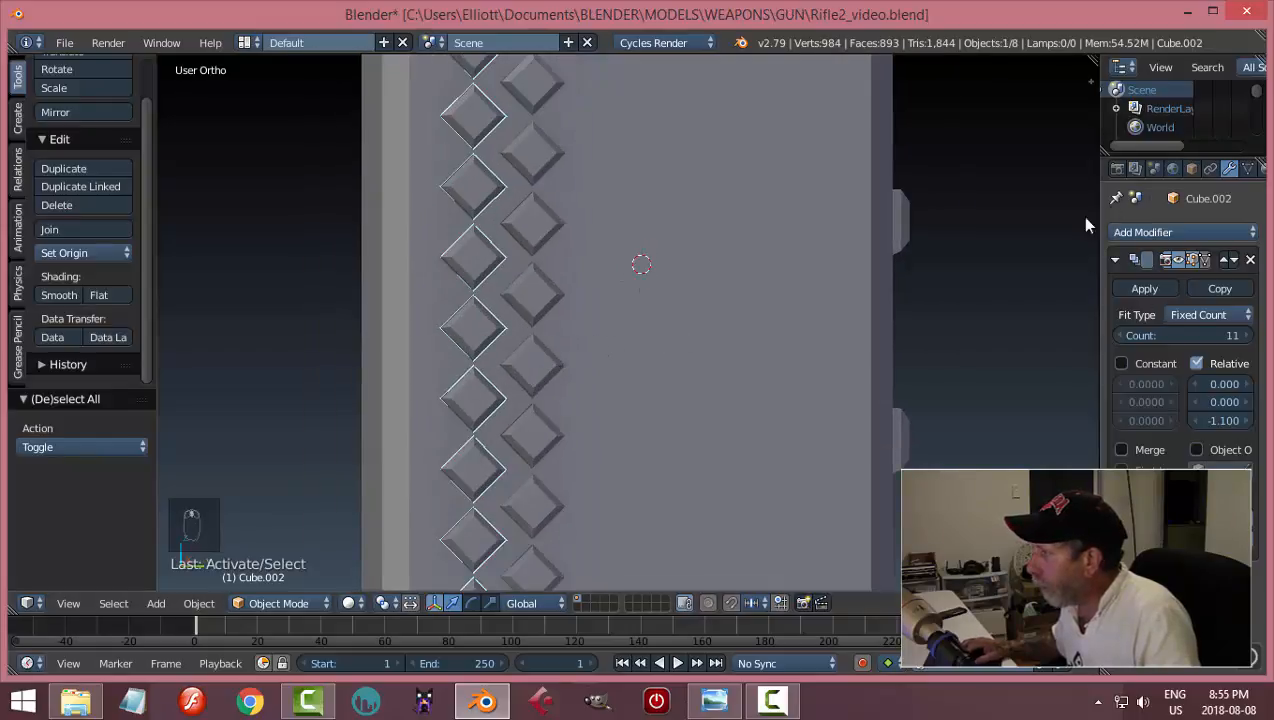
click(1134, 287)
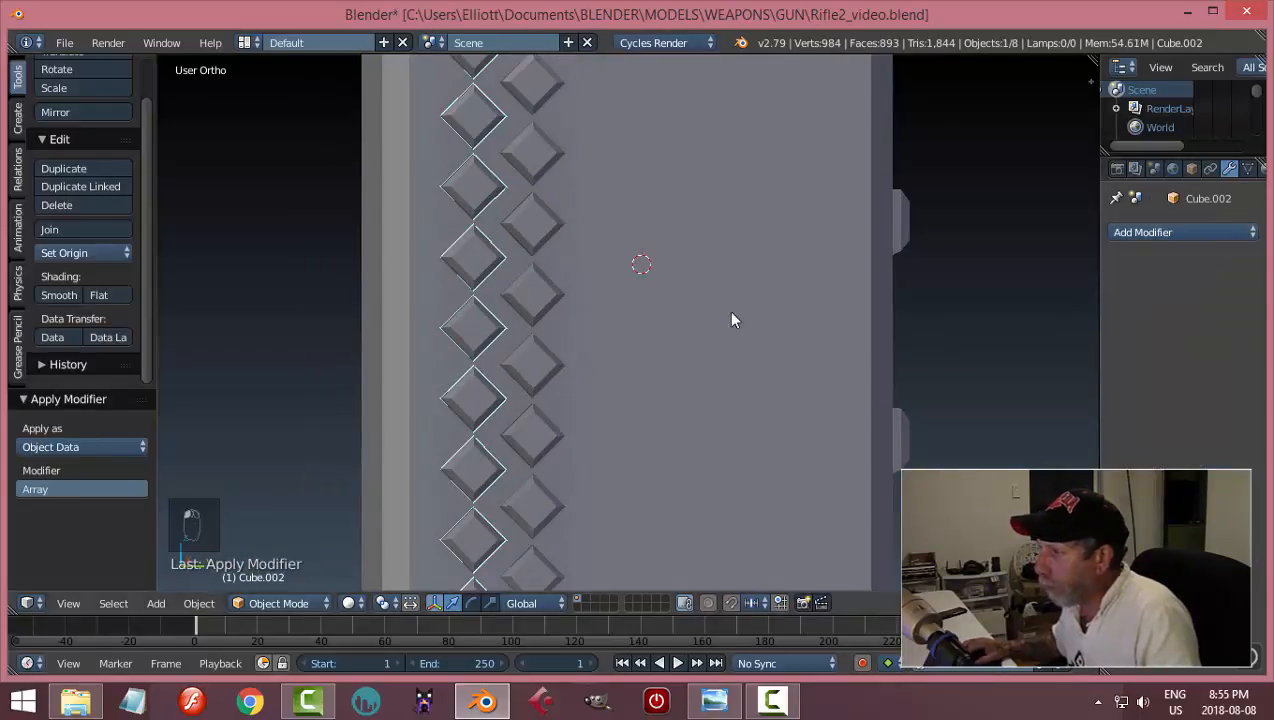
right_click(552, 237)
click(1120, 290)
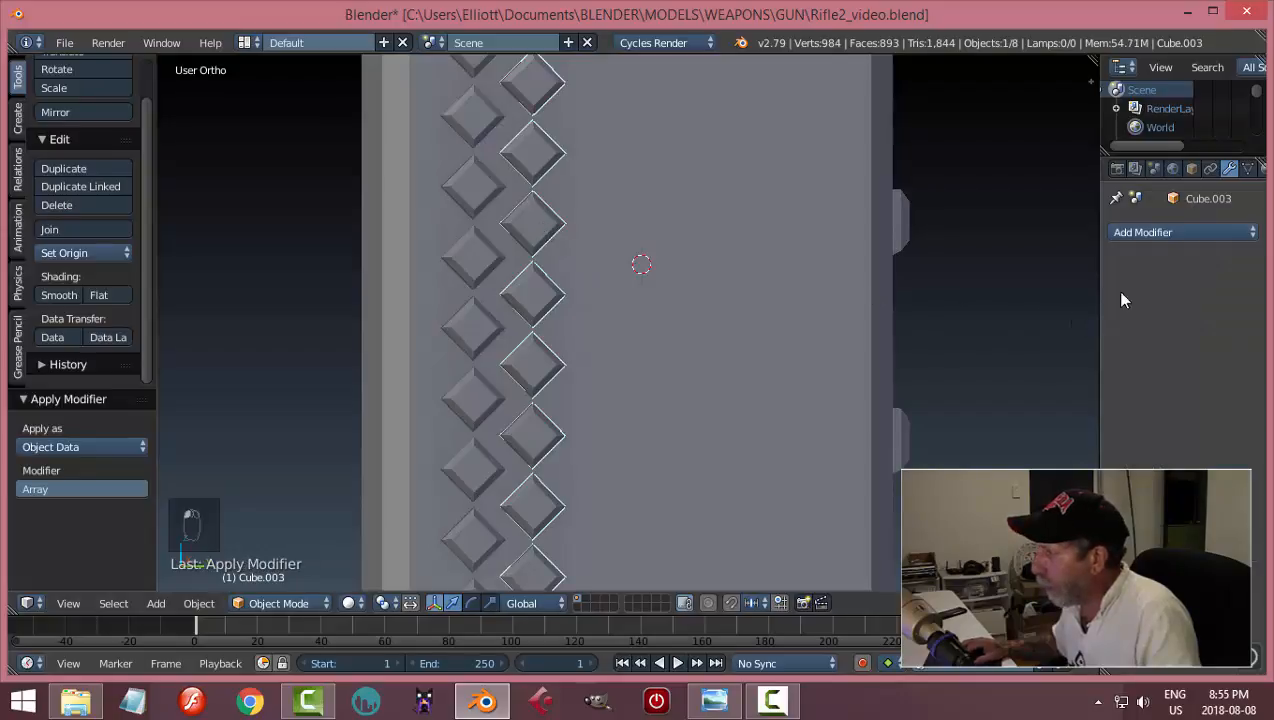
shift+right_click(484, 187)
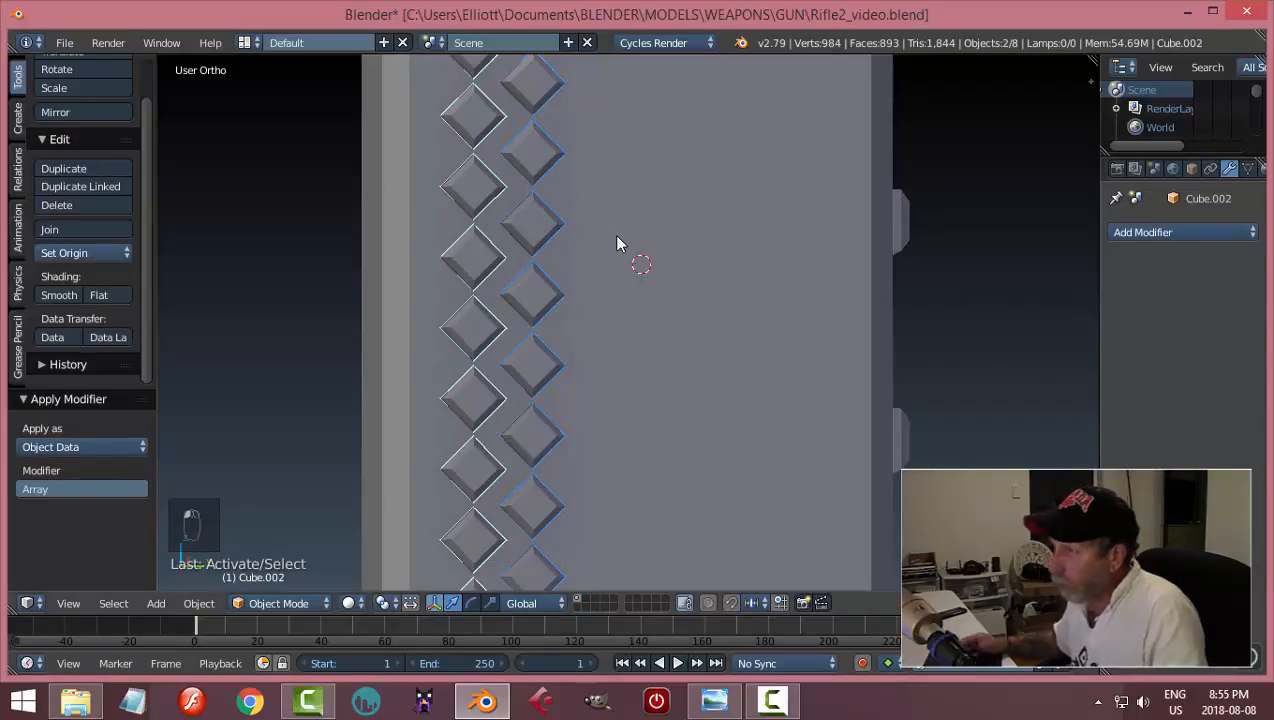
key(ctrl+j)
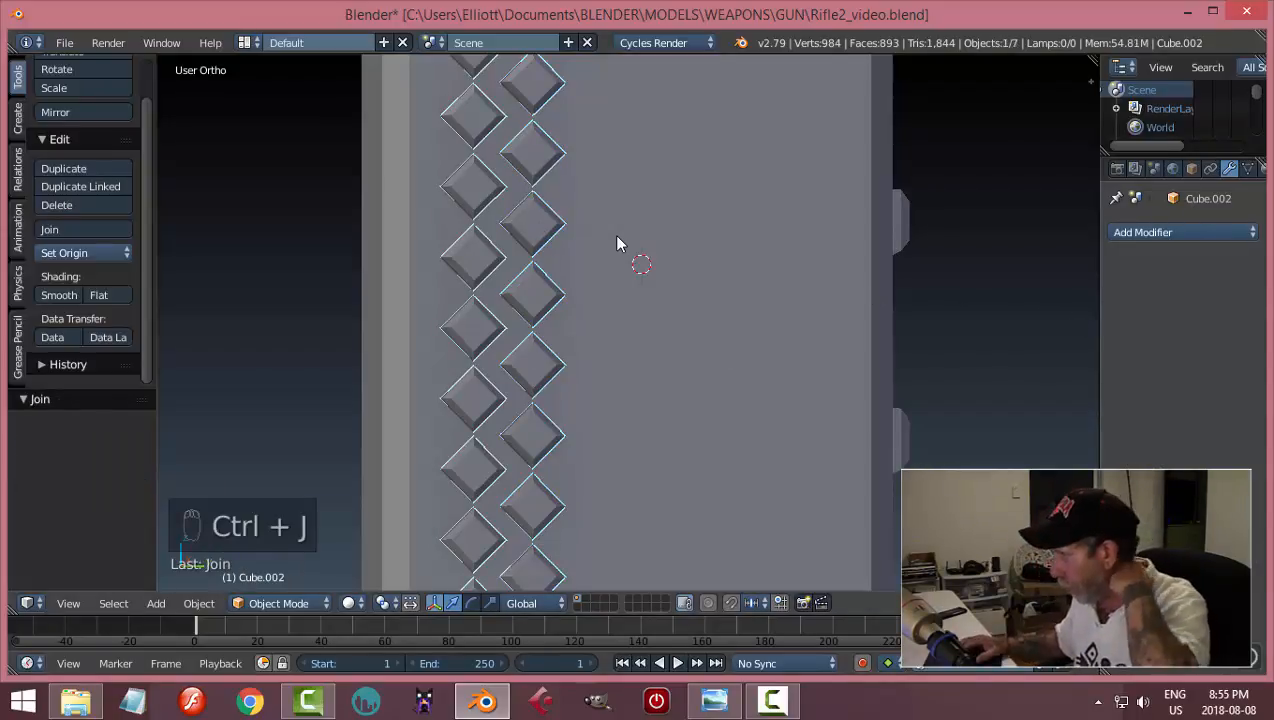
- Select the magazine body and snap the 3D cursor to it
scroll(705, 358, down, 3)
middle_drag(648, 364, 571, 405)
scroll(748, 360, up, 2)
scroll(744, 370, down, 4)
right_click(602, 281)
key(shift+s)
click(713, 331)
scroll(646, 427, up, 2)
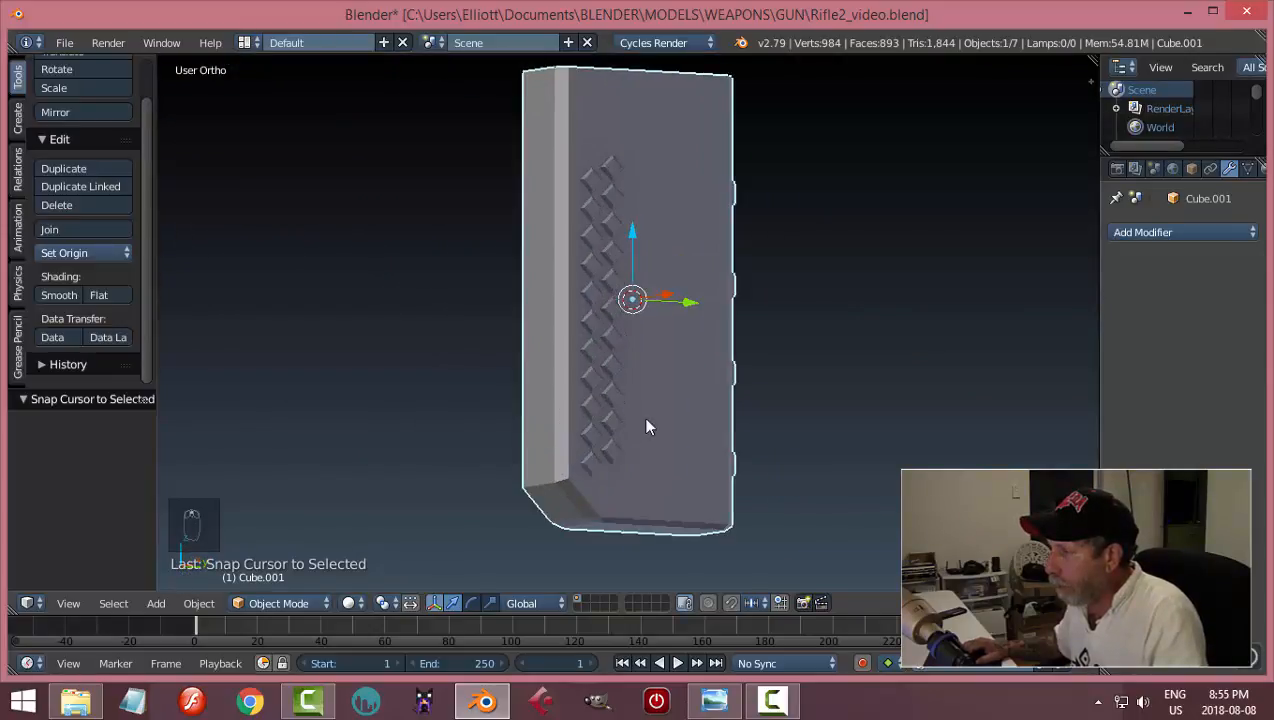
- Add a Mirror modifier on the X axis to the diamonds, with the magazine body Cube.001 as mirror object
right_click(589, 356)
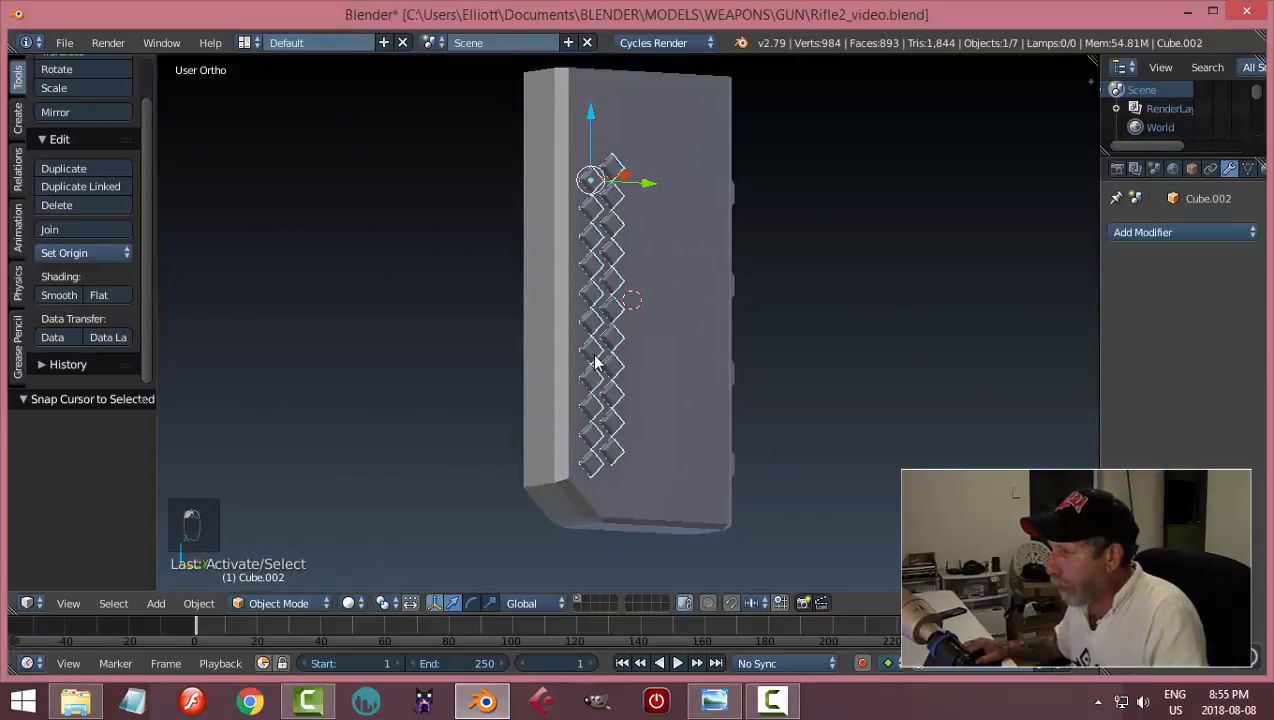
click(1148, 236)
click(919, 417)
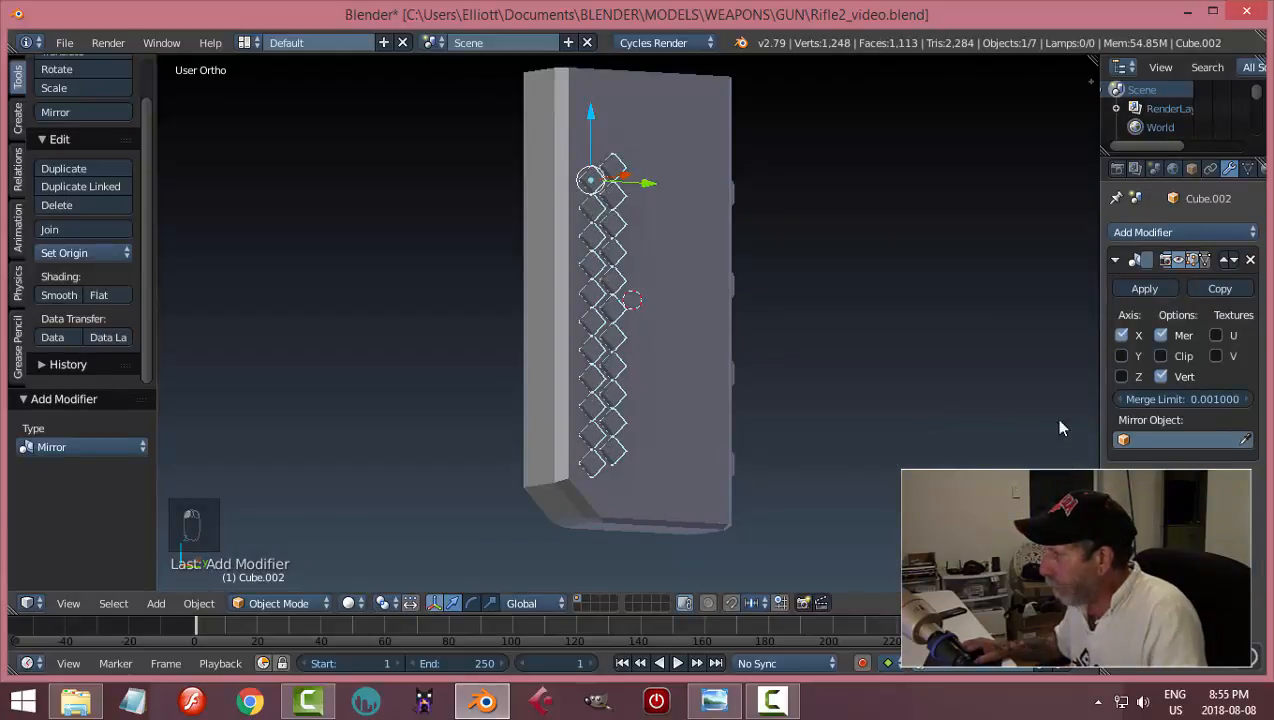
click(543, 282)
middle_drag(409, 387, 632, 398)
middle_drag(820, 300, 1068, 352)
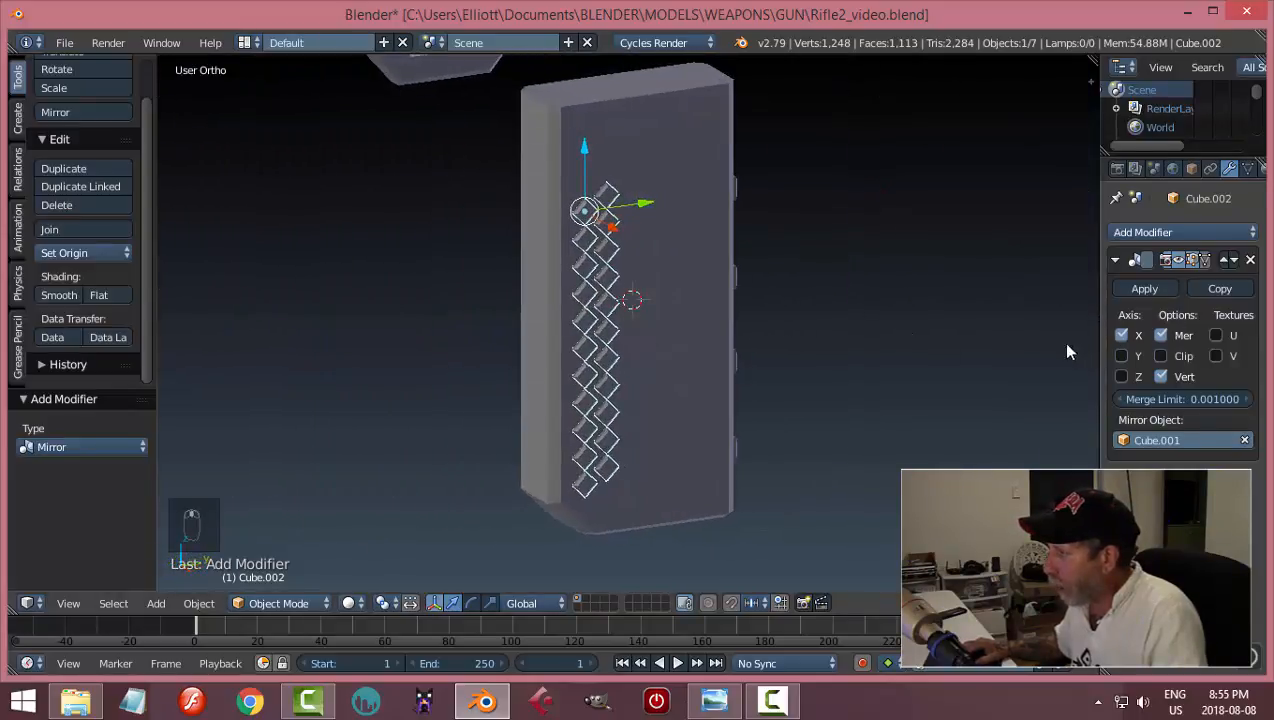
- Apply the diamonds' Mirror modifier and join the diamonds to the magazine body
click(1144, 288)
middle_drag(955, 356, 762, 273)
right_click(697, 171)
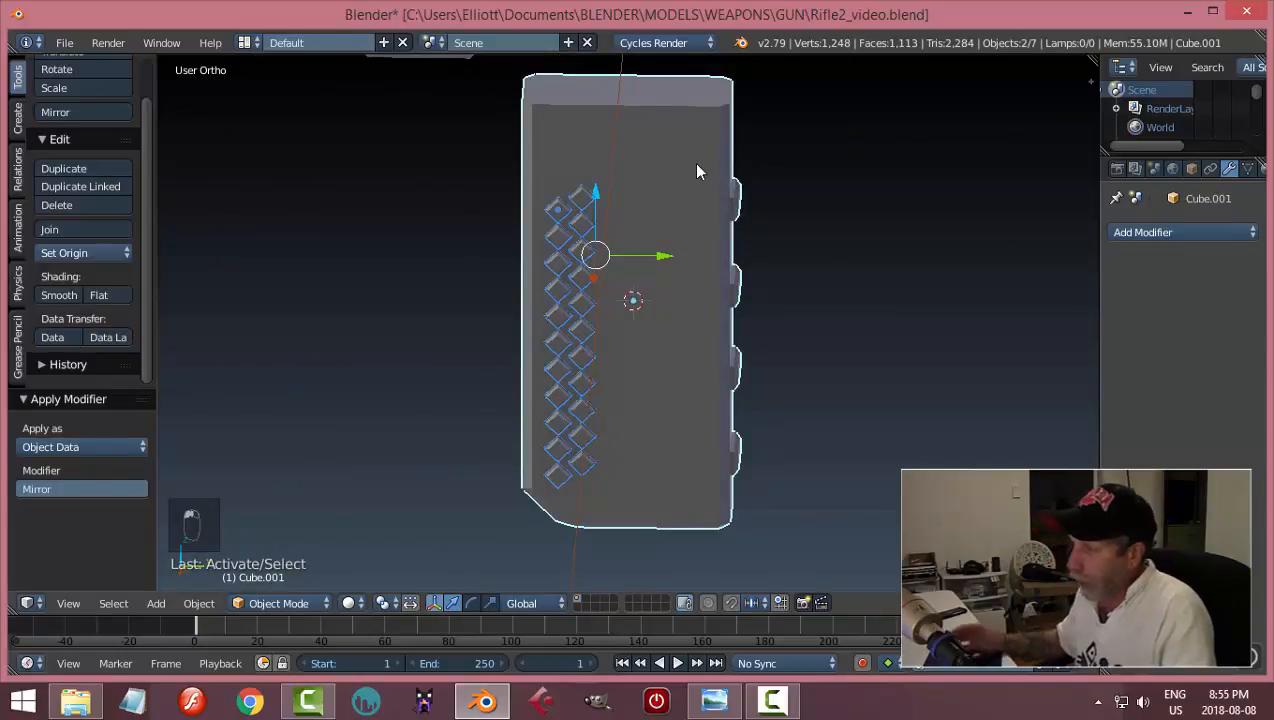
key(ctrl+j)
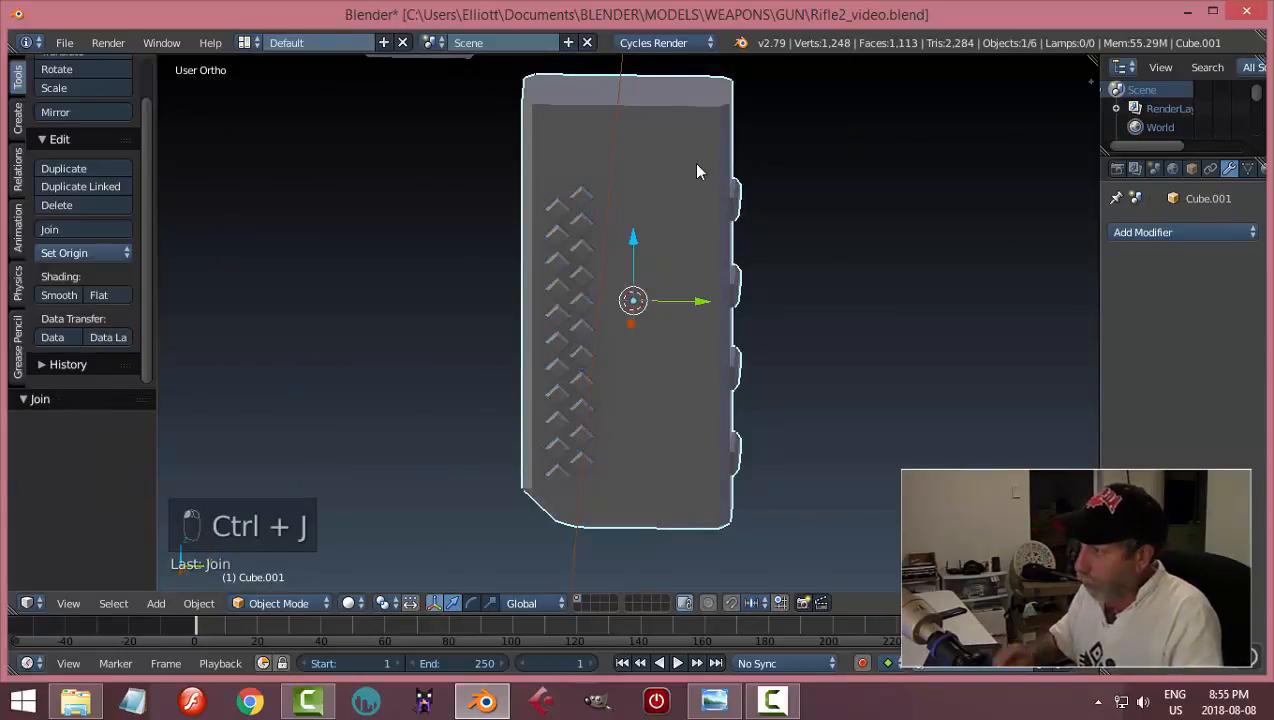
- Deselect the joined magazine and save the file over the existing one
key(a)
key(ctrl+s)
click(736, 302)
- In right view, duplicate the magazine, move the copy -1.380 in Y, raise it to the slanted reference magazine and shift it 0.080 in Y
scroll(800, 298, down, 3)
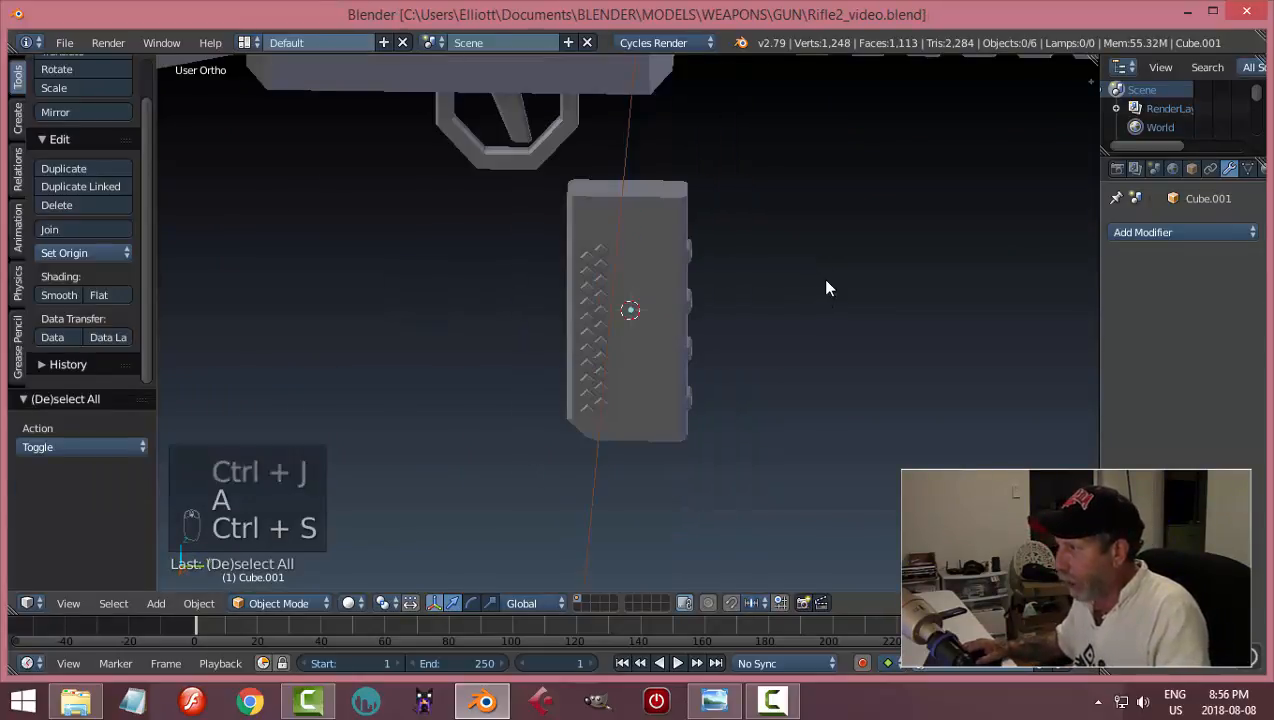
middle_drag(825, 281, 670, 398)
middle_drag(805, 400, 671, 341)
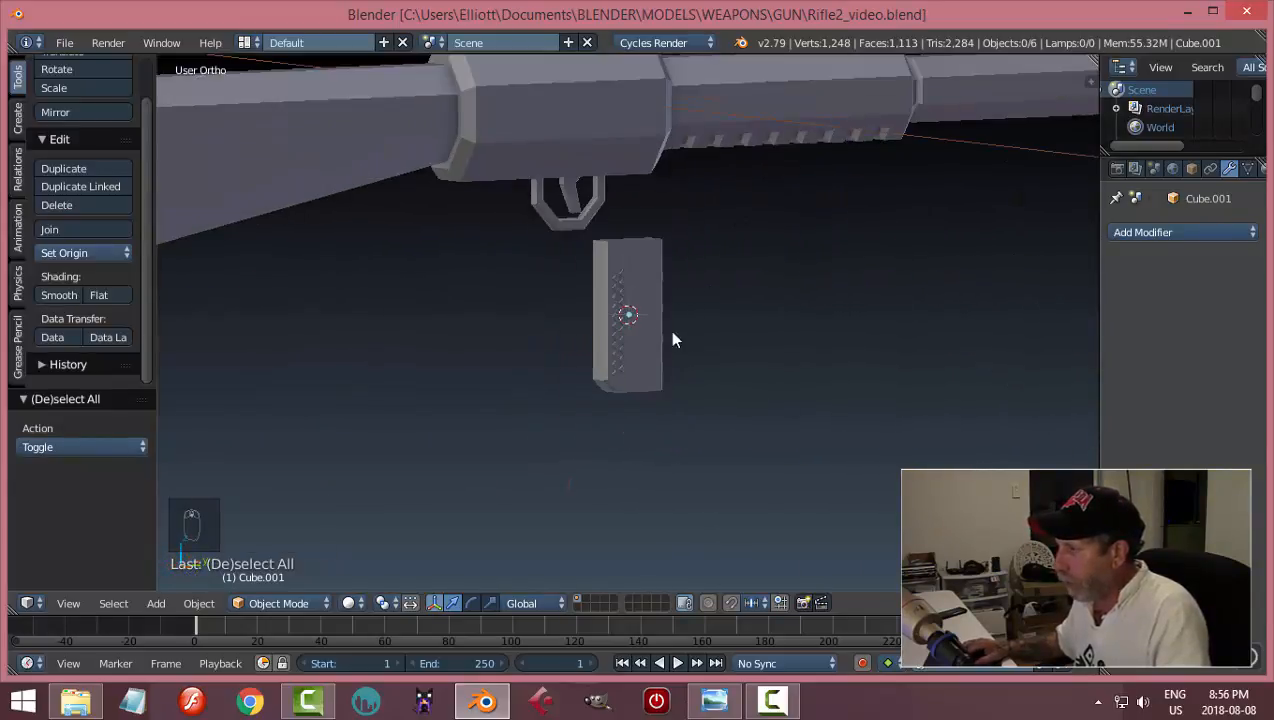
right_click(771, 335)
key(KP_3)
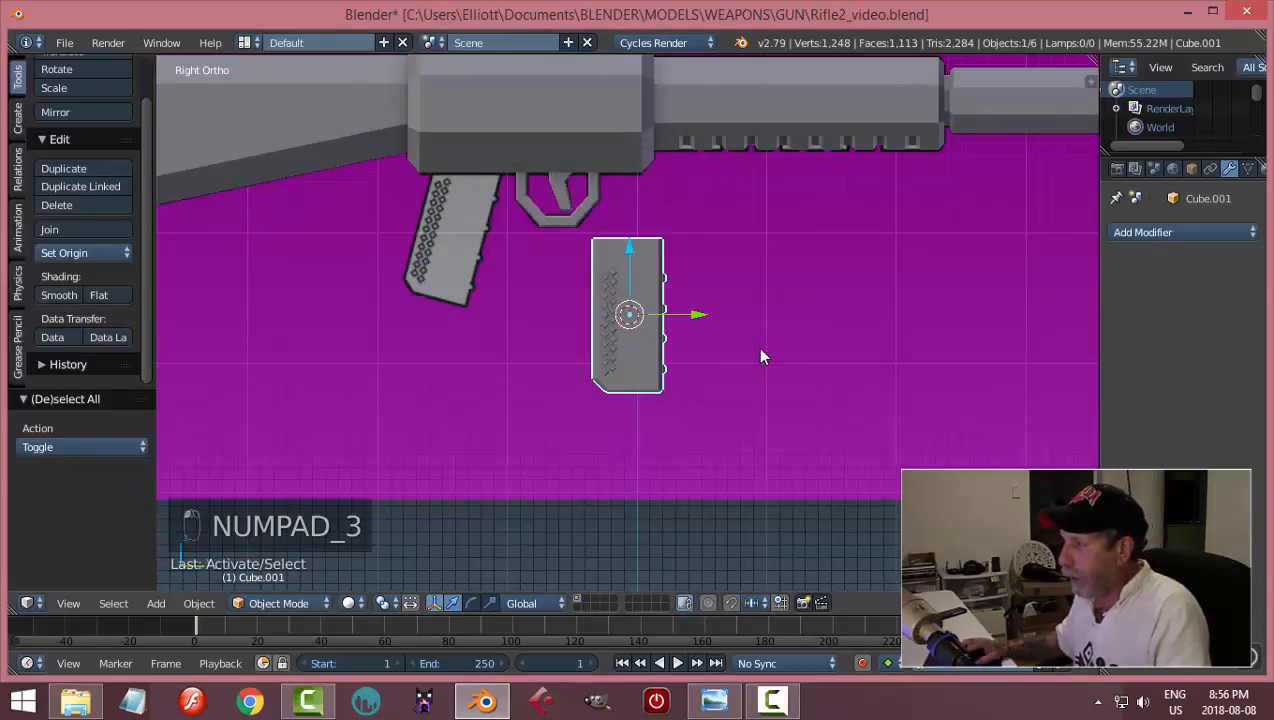
scroll(760, 348, up, 2)
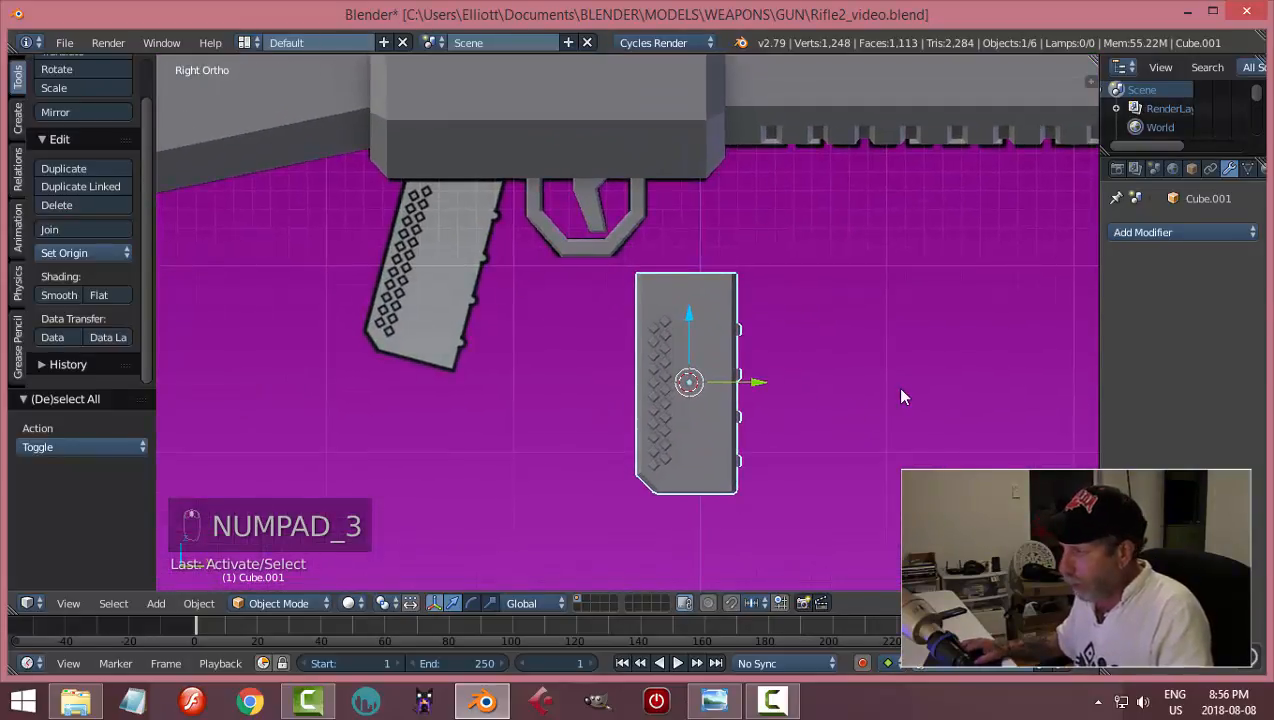
key(shift+d)
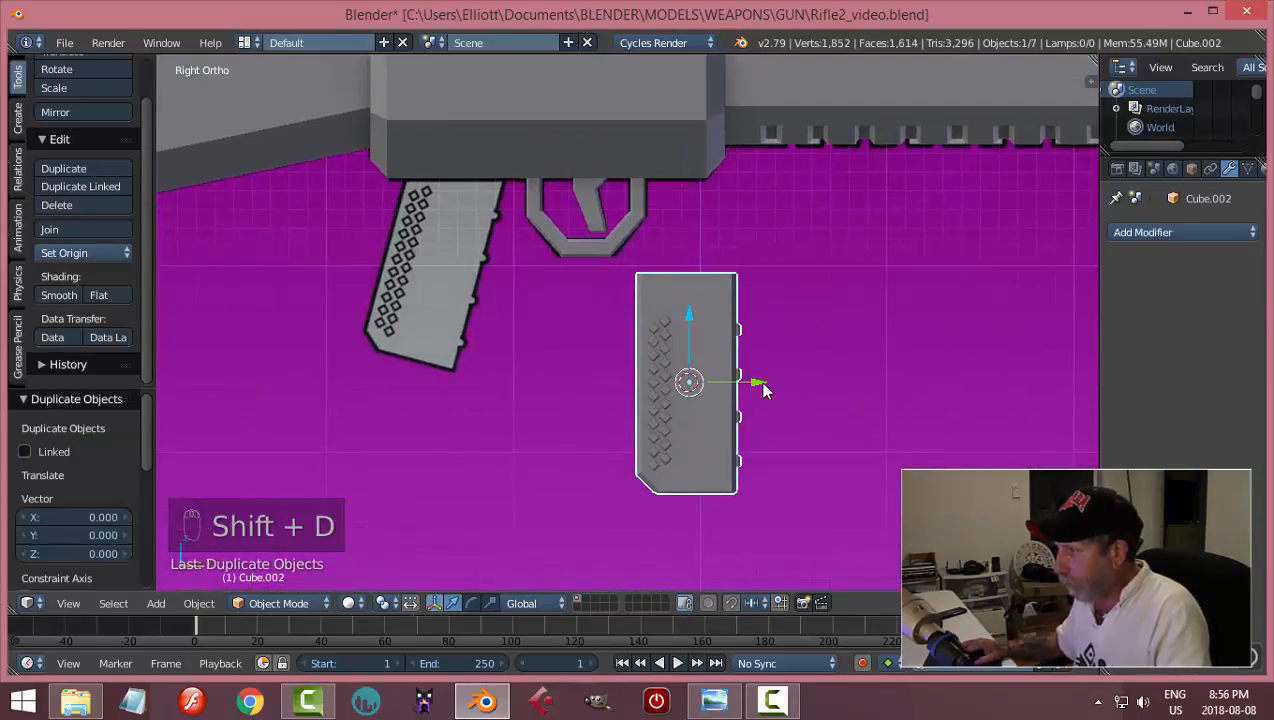
key(y)
click(489, 391)
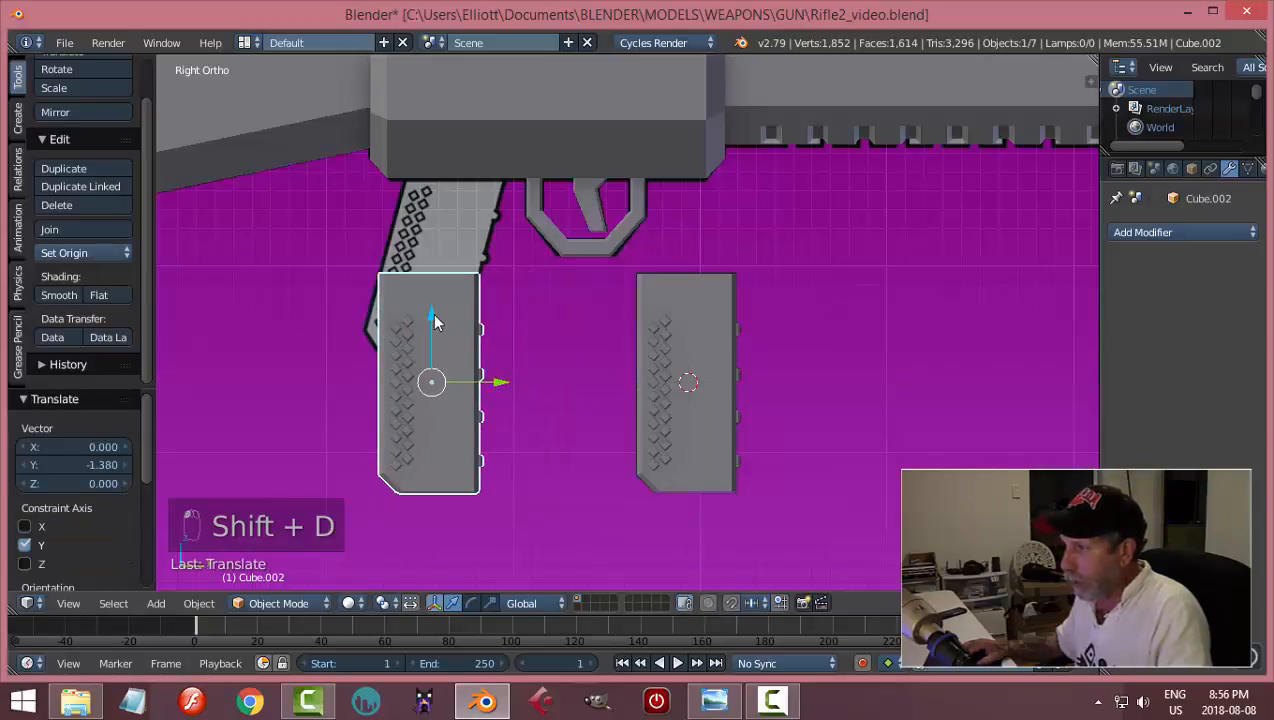
drag(435, 320, 436, 212)
drag(505, 273, 519, 284)
- Rotate the magazine copy -14.6° about X and align it with the slanted reference, adjusting it in Y and raising it 0.115 in Z
key(r)
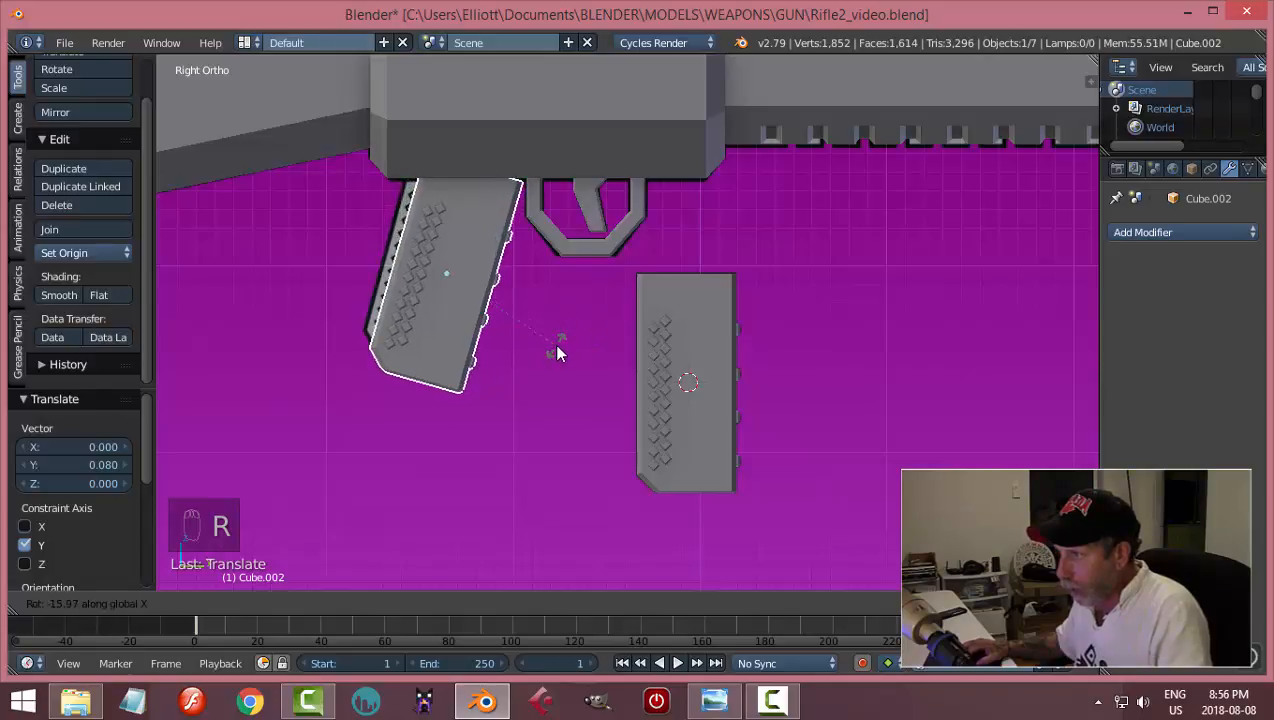
click(565, 349)
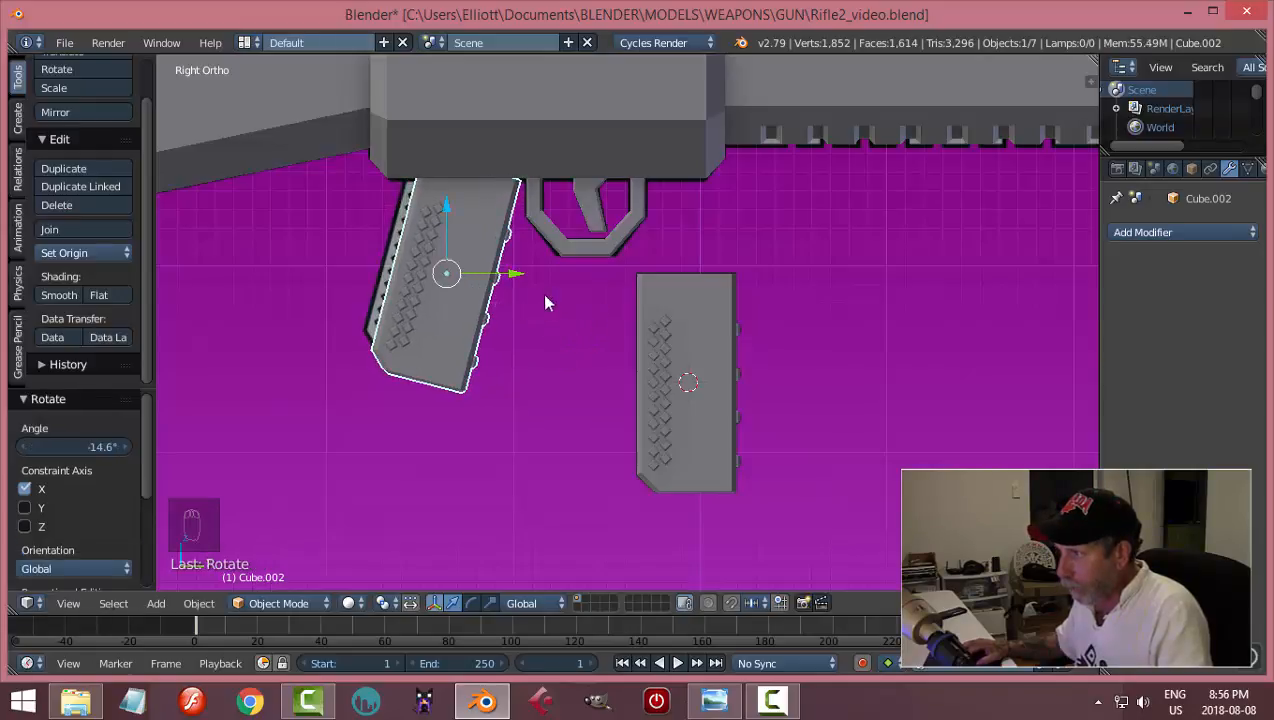
drag(522, 279, 514, 278)
drag(436, 205, 437, 184)
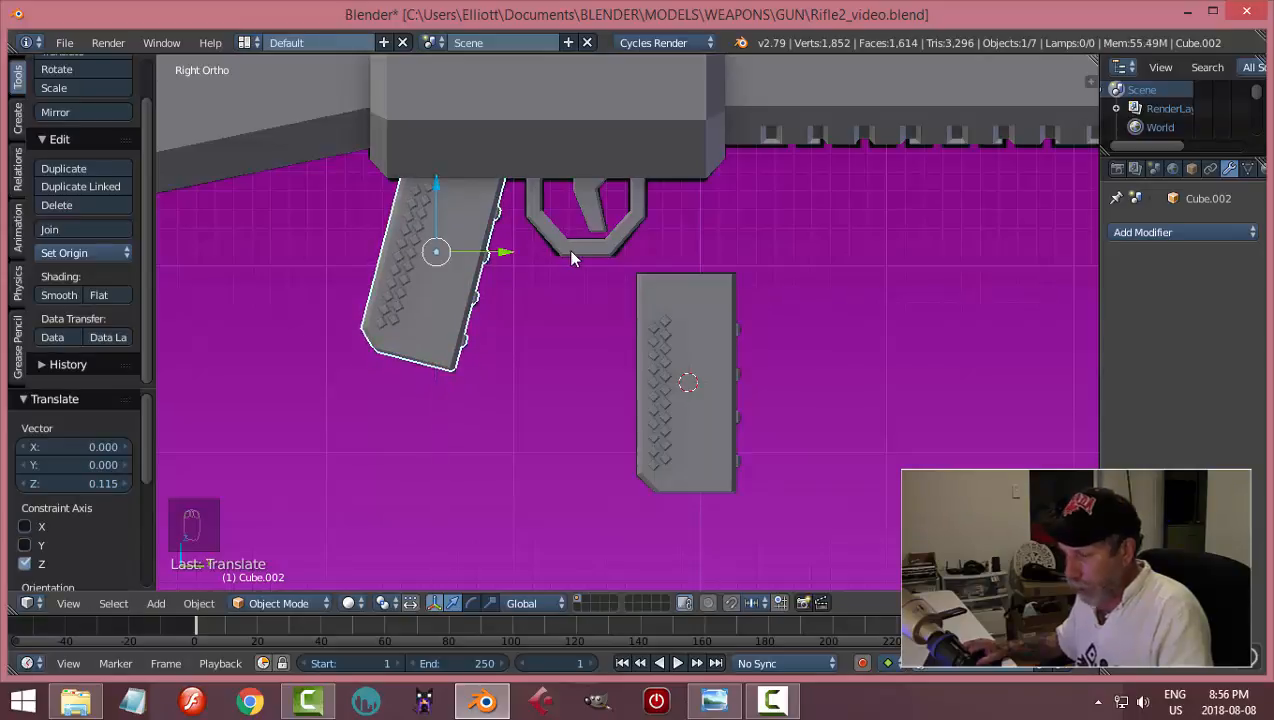
- In wireframe shading, rotate the tilted magazine copy -0.769° about X and lower it 0.017 in Z, restoring solid shading
key(z)
click(728, 259)
scroll(482, 356, up, 2)
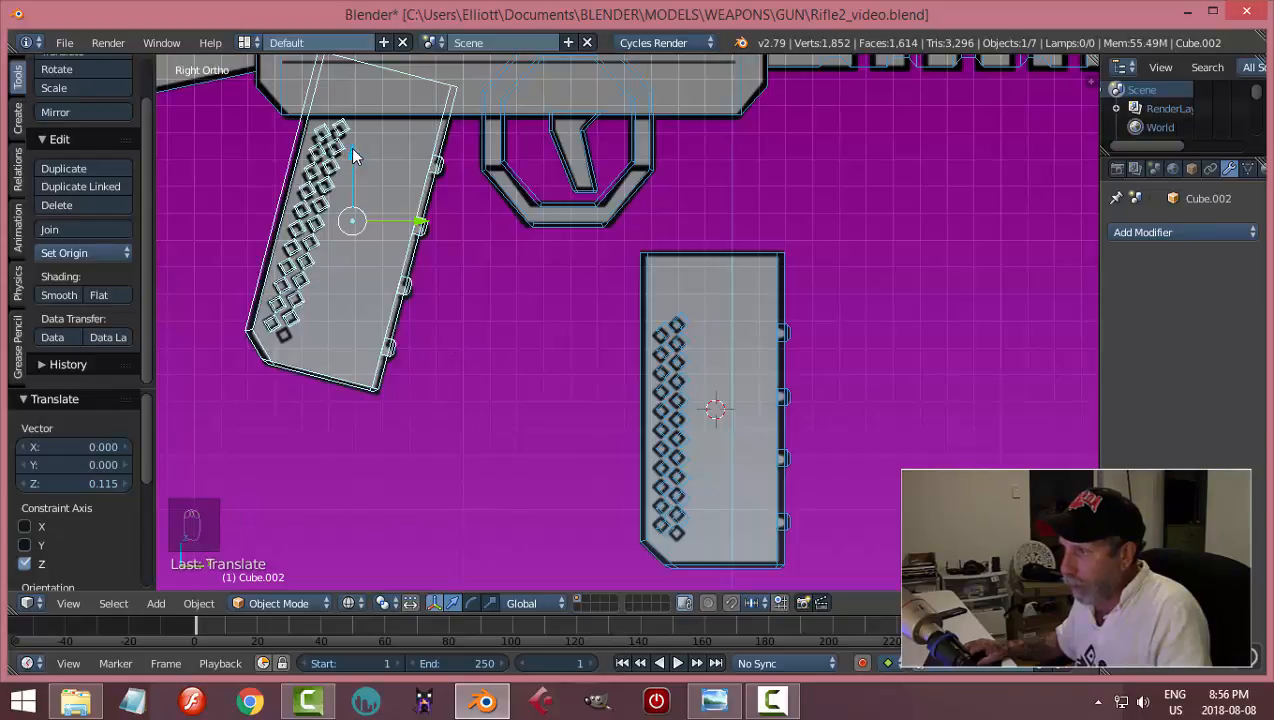
key(r)
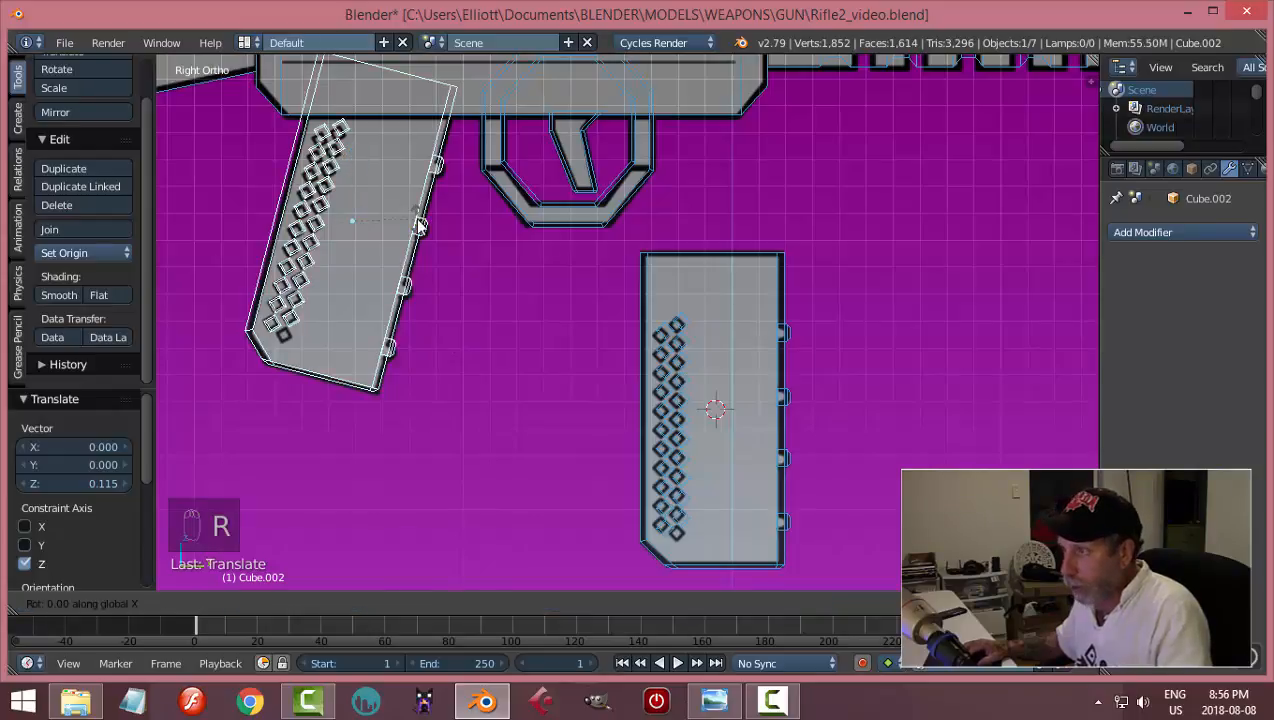
click(414, 248)
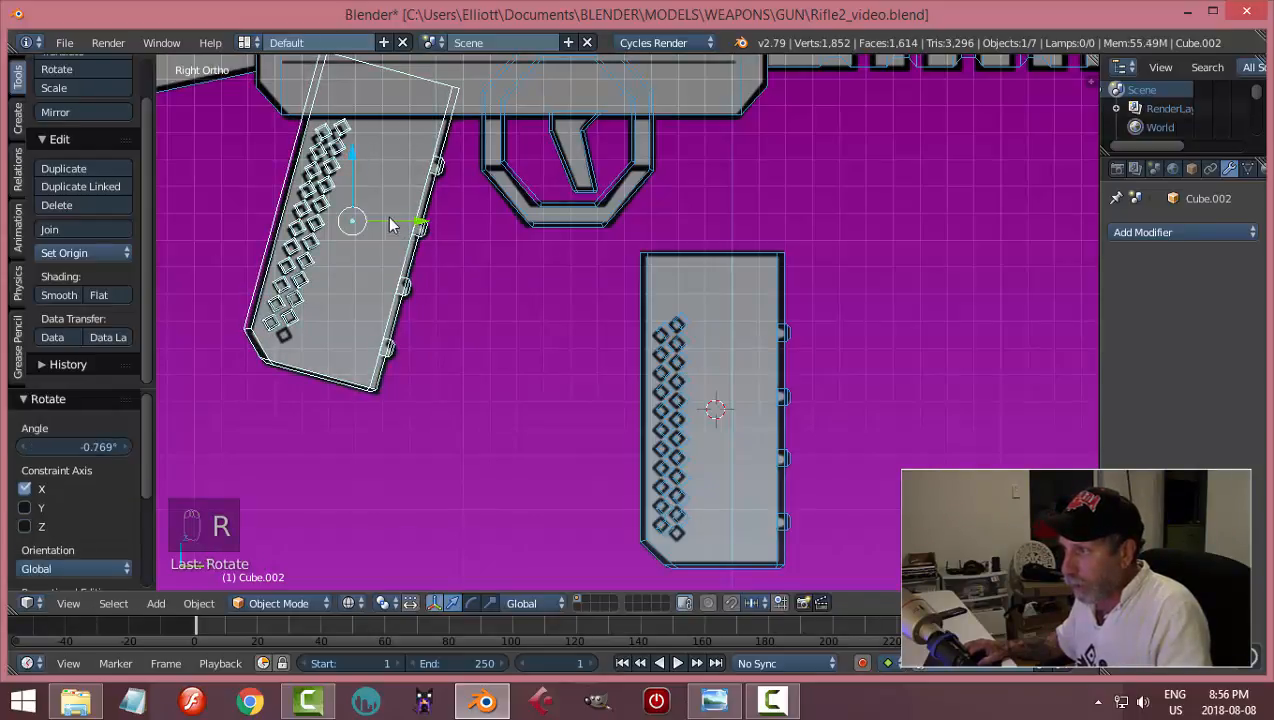
drag(416, 226, 355, 152)
key(z)
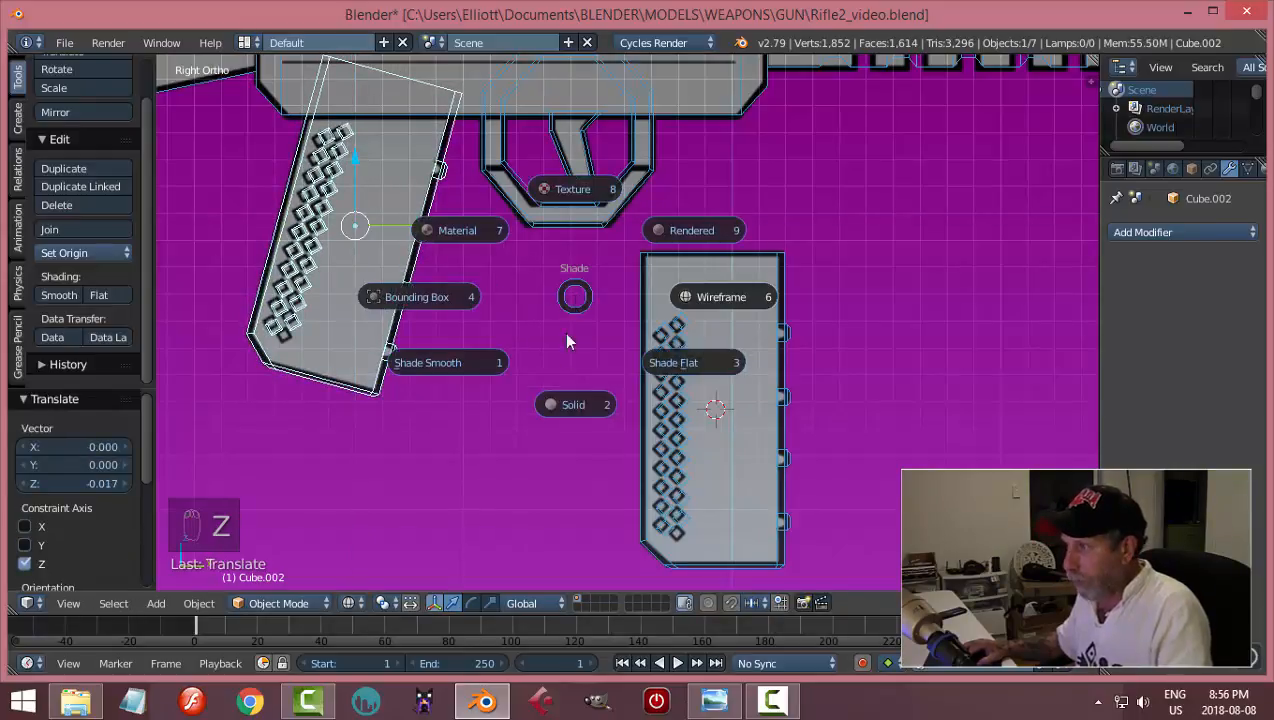
click(584, 405)
middle_drag(688, 345, 539, 289)
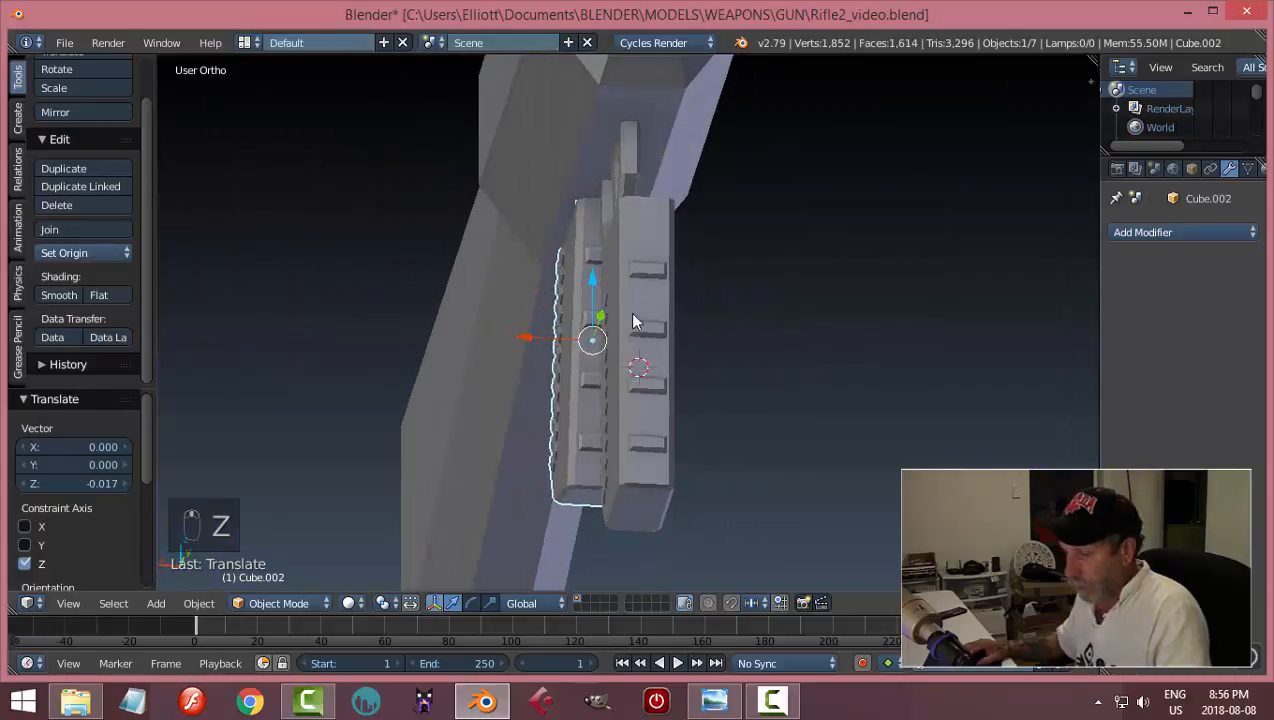
key(a)
- Widen the tilted magazine under the receiver by scaling it about 1.26 along X
mouse_move(858, 365)
middle_down()
mouse_move(724, 327)
mouse_move(808, 239)
mouse_move(876, 270)
mouse_move(890, 336)
mouse_move(1003, 328)
mouse_move(1089, 276)
mouse_move(1095, 240)
middle_up()
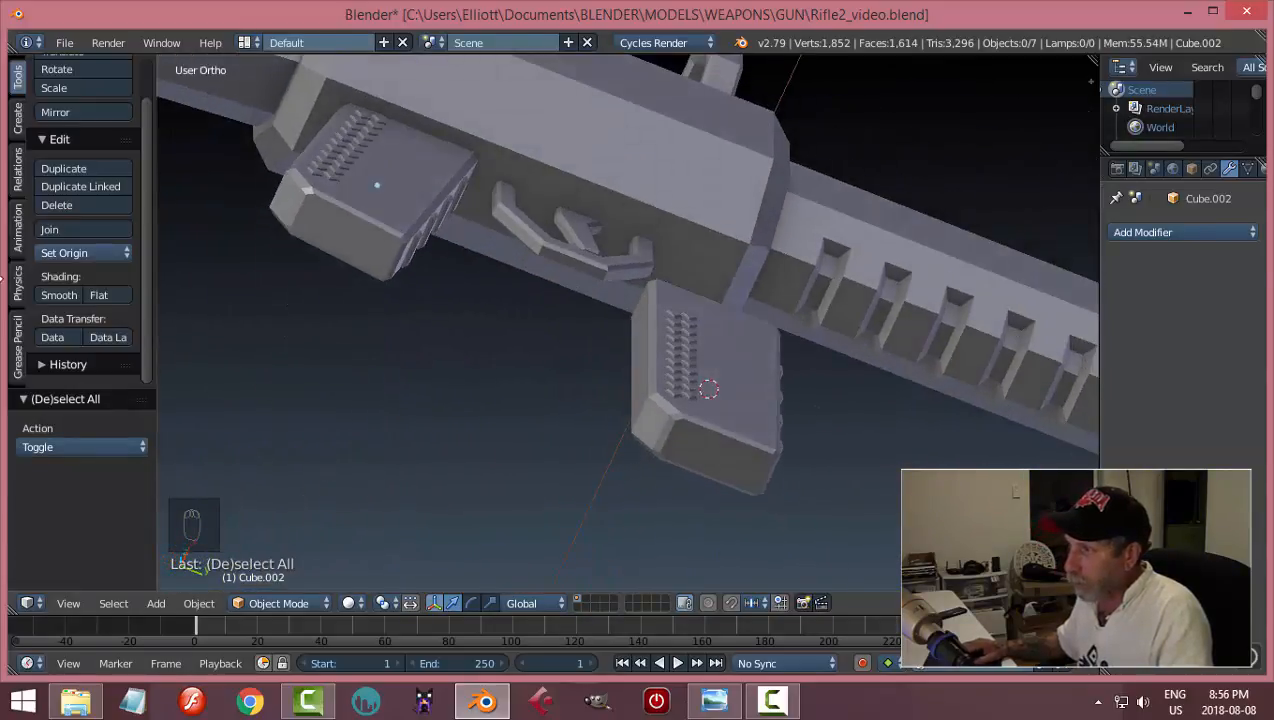
middle_drag(179, 290, 415, 397)
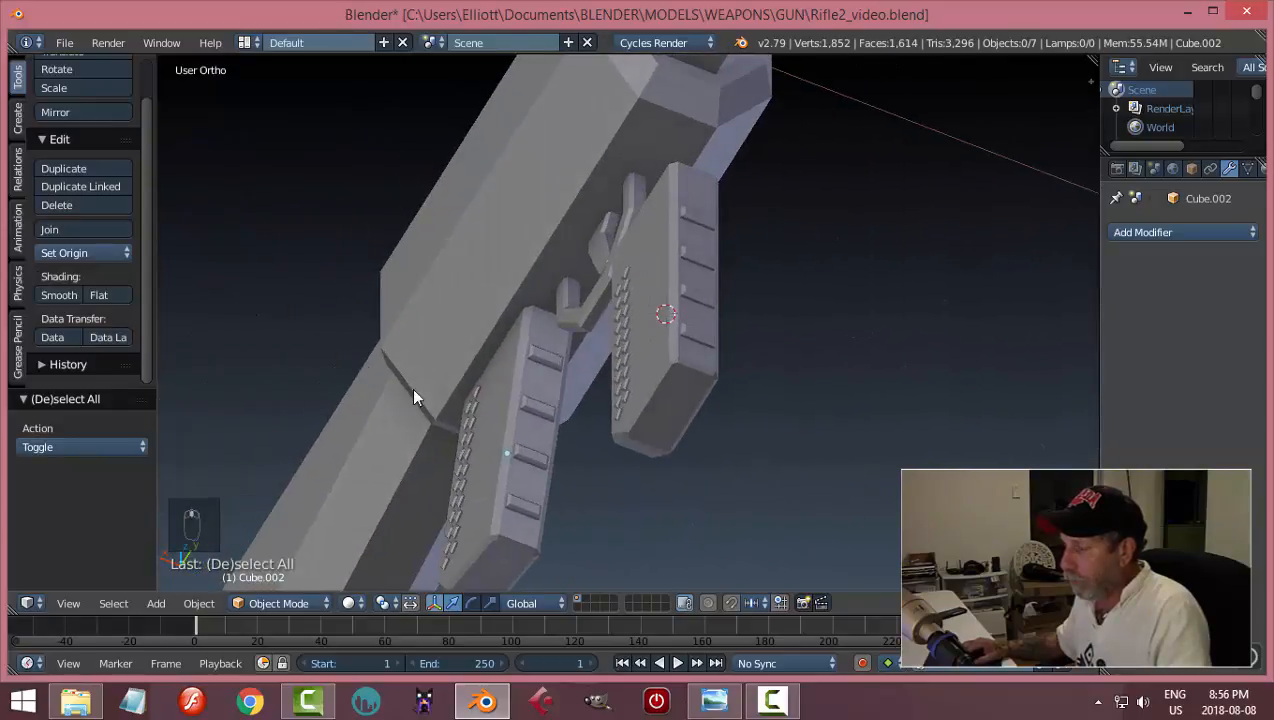
right_click(503, 432)
middle_drag(648, 461, 575, 342)
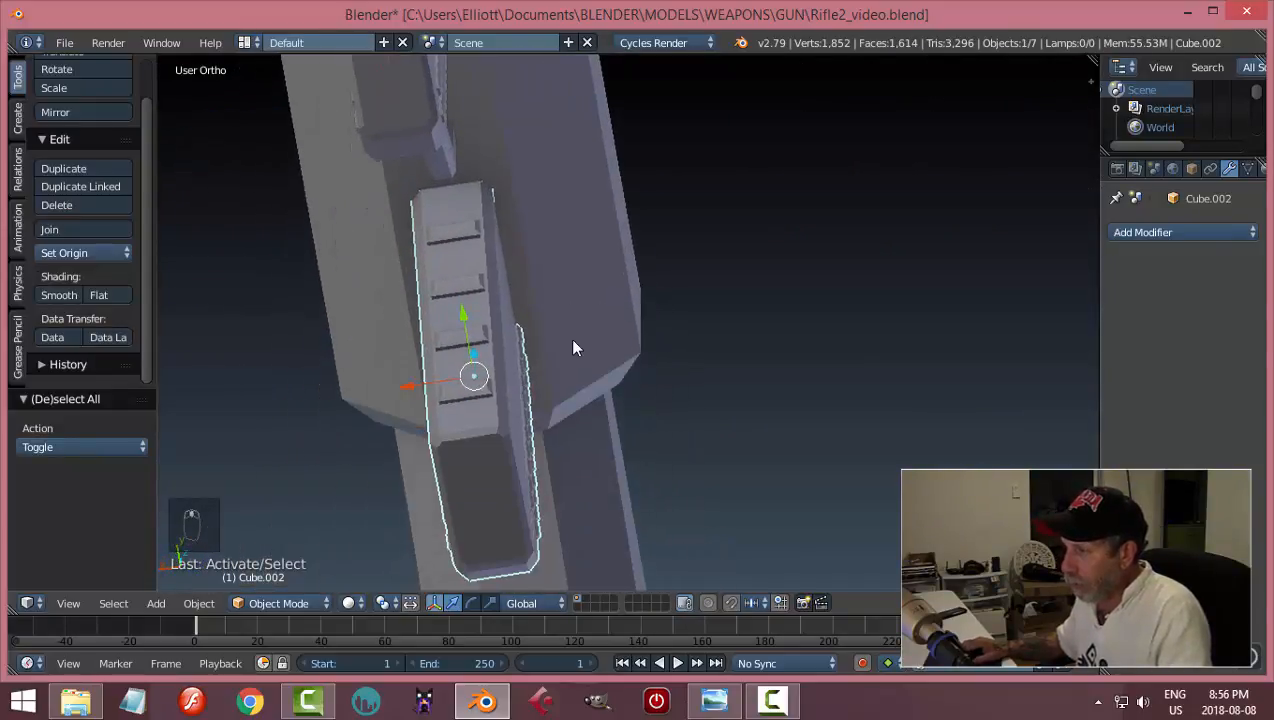
key(s)
key(x)
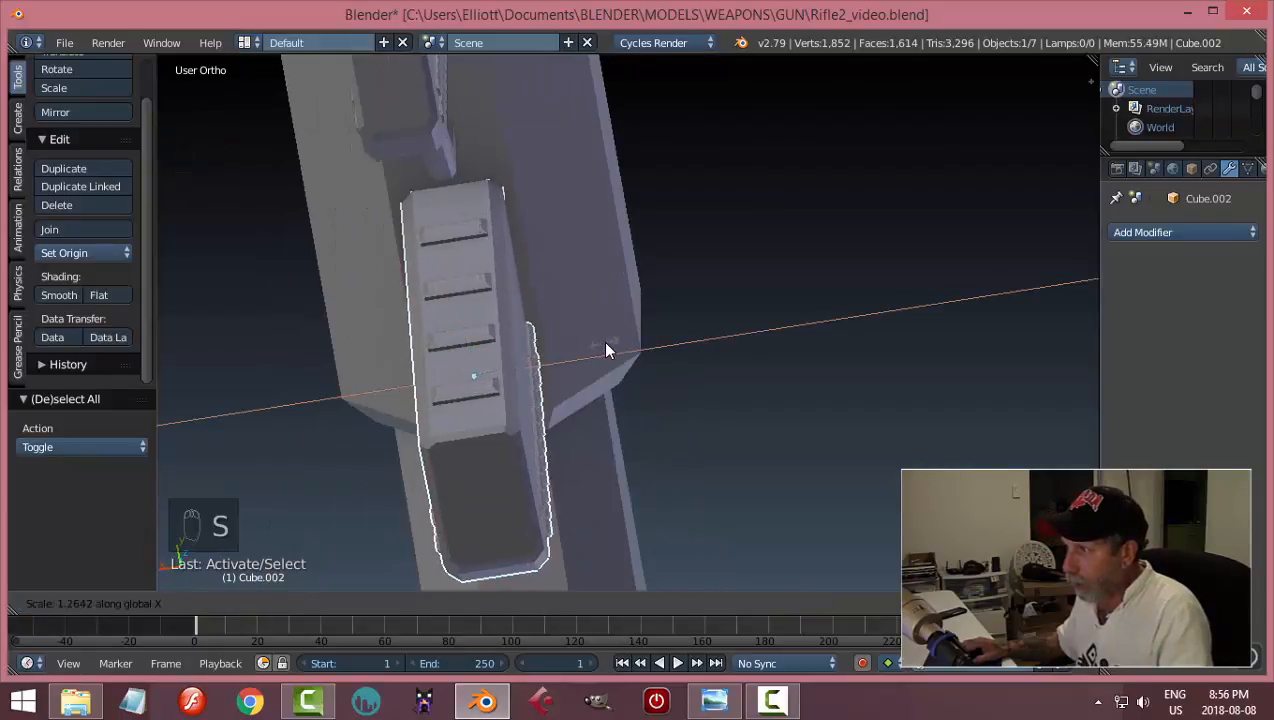
click(602, 350)
- Deselect the widened magazine and save the file
key(a)
middle_drag(682, 319, 631, 338)
key(ctrl+s)
- Delete the original upright magazine standing apart below the rifle
mouse_move(731, 367)
middle_down()
mouse_move(643, 321)
mouse_move(720, 353)
middle_up()
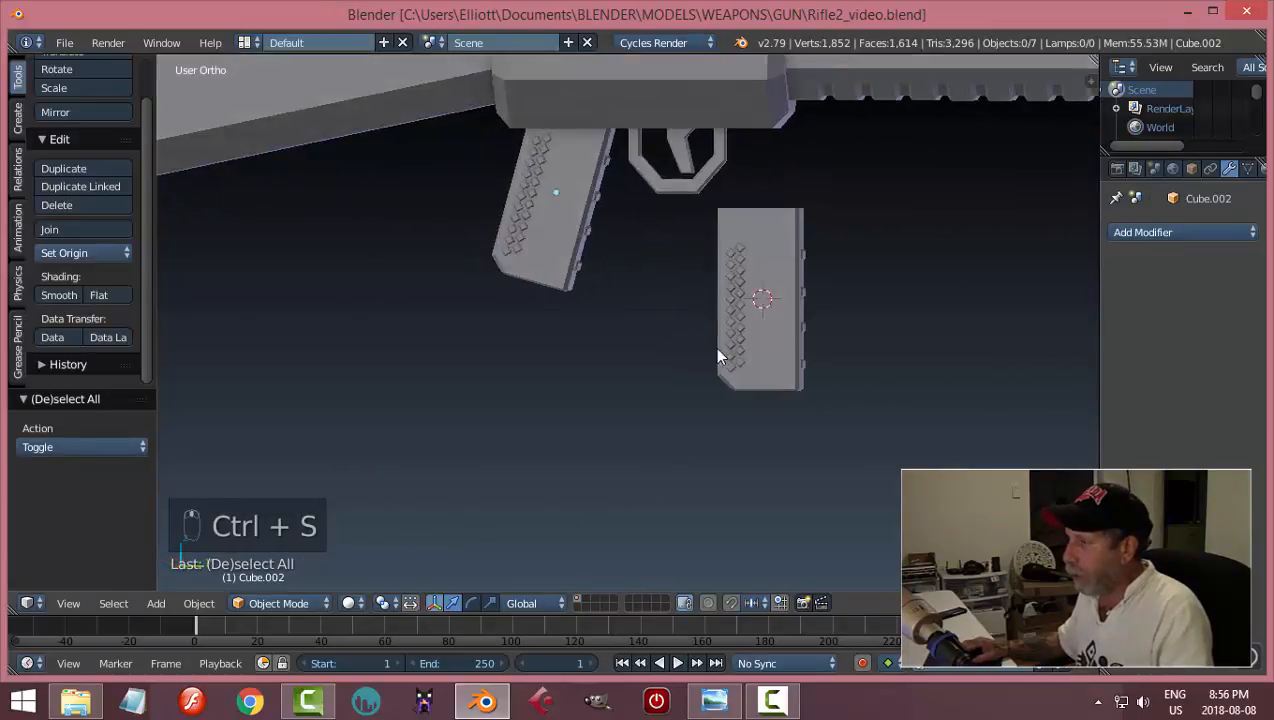
right_click(790, 313)
key(x)
click(785, 304)
scroll(785, 320, down, 5)
middle_drag(785, 320, 867, 461)
scroll(729, 315, up, 3)
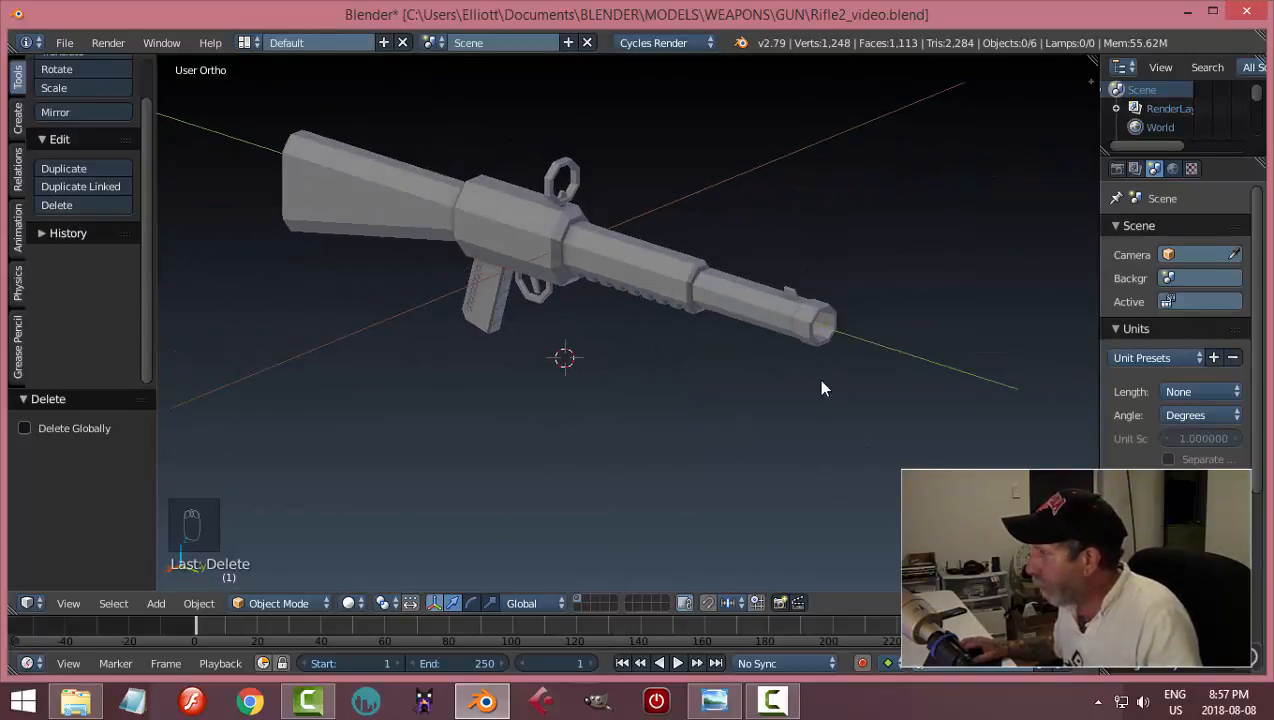
- Give the front barrel a new material with a near-black diffuse colour
right_click(728, 310)
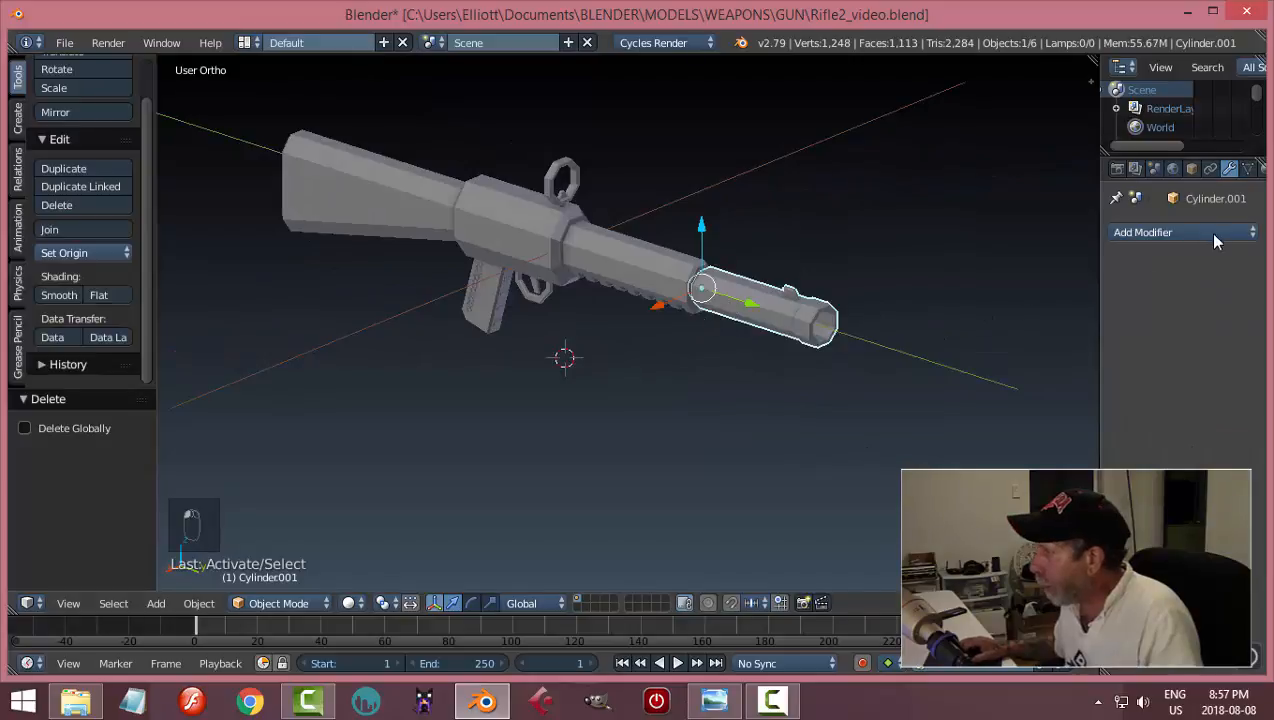
middle_drag(727, 388, 805, 362)
scroll(1222, 181, down, 2)
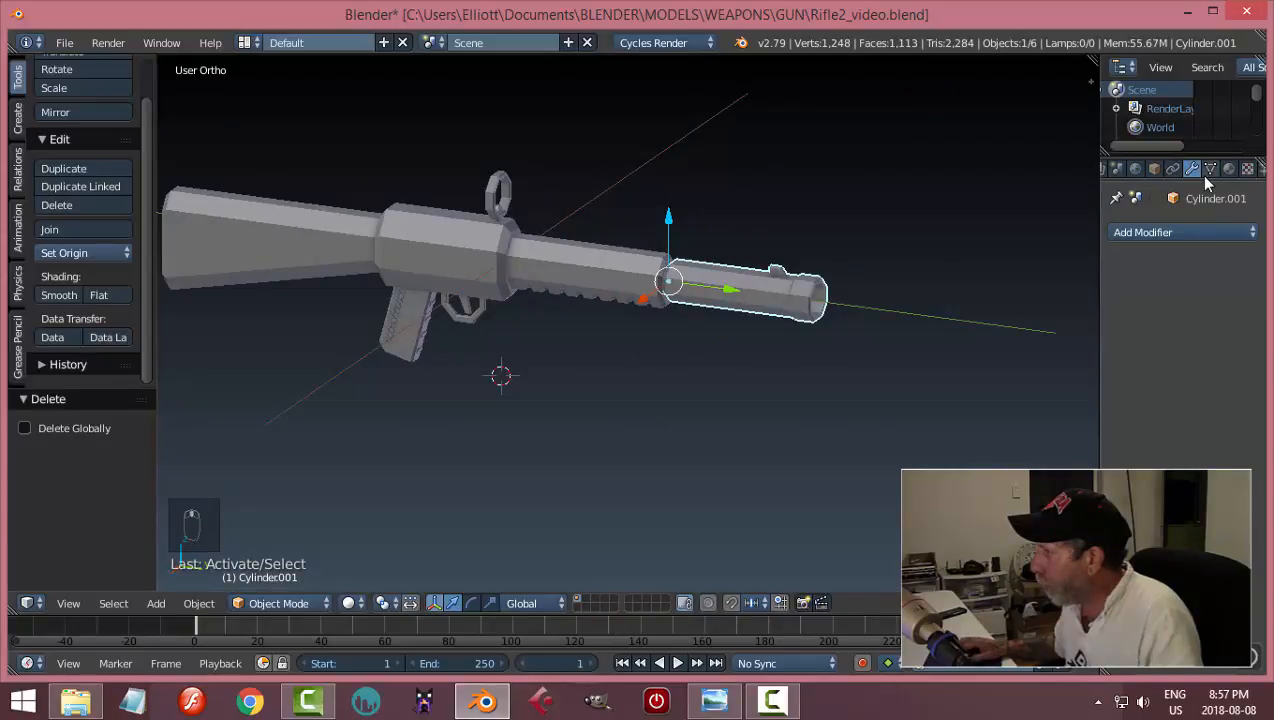
click(1230, 169)
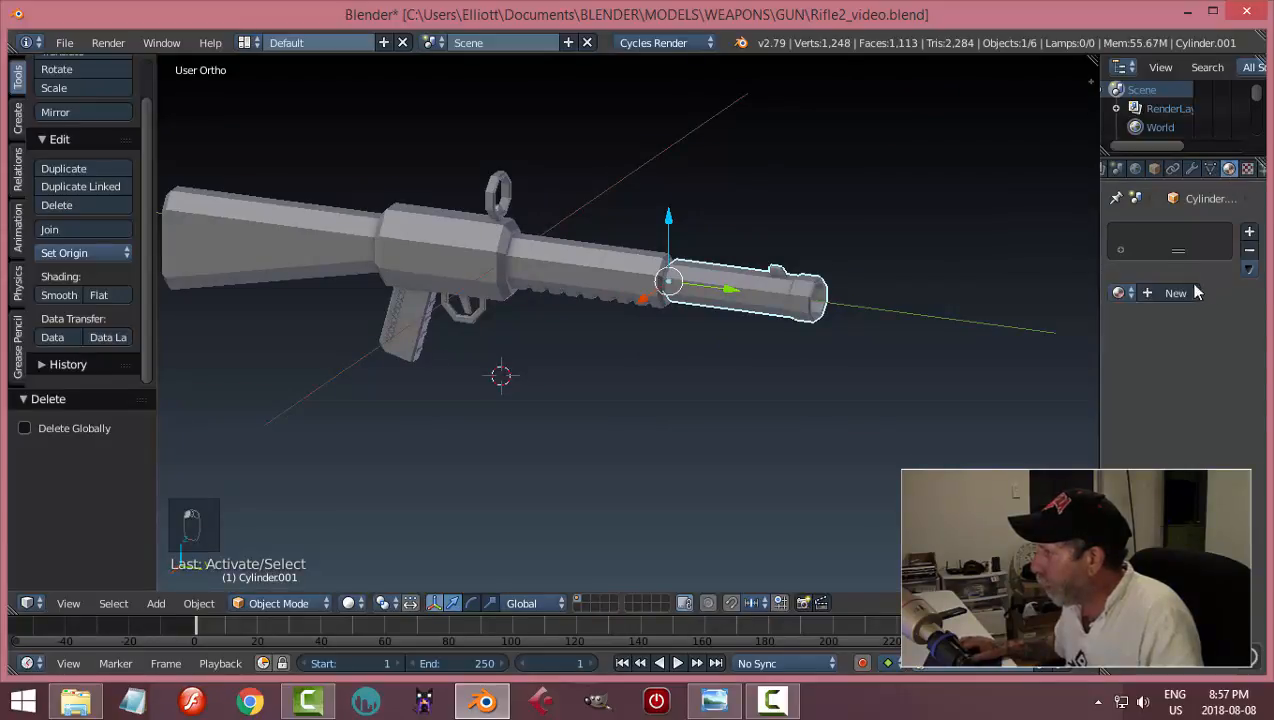
click(1176, 293)
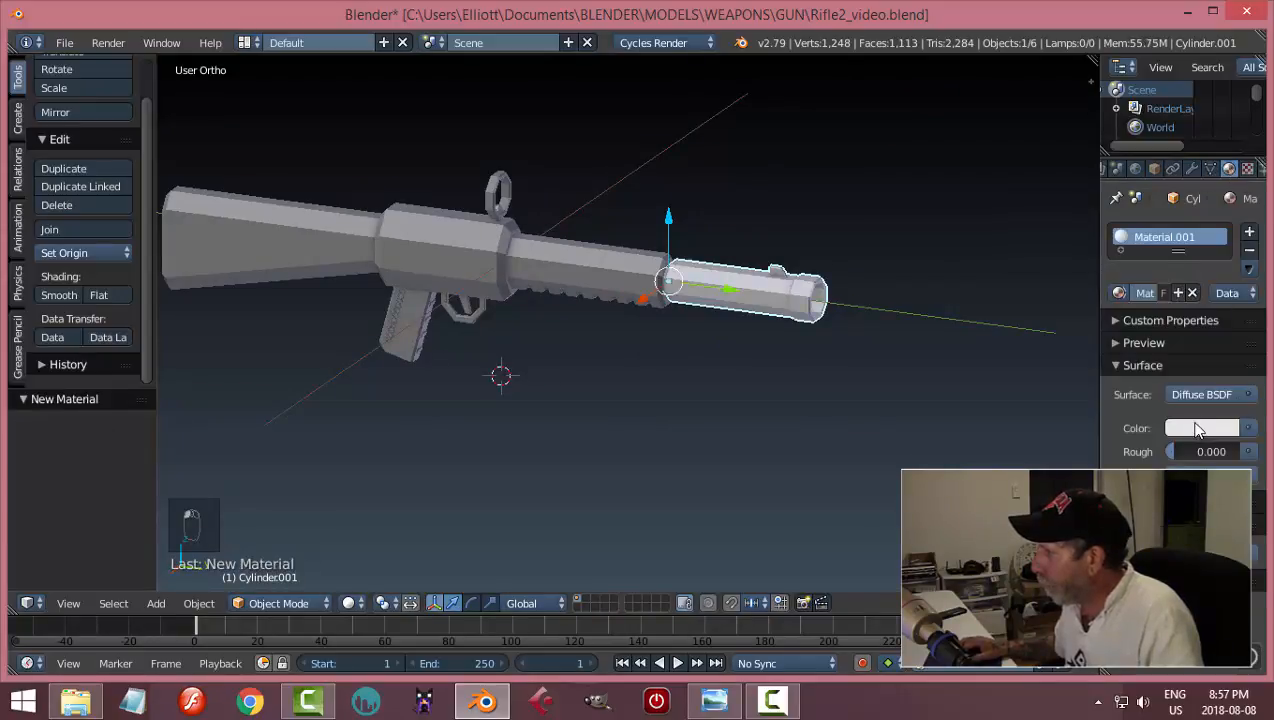
click(1199, 429)
click(1224, 278)
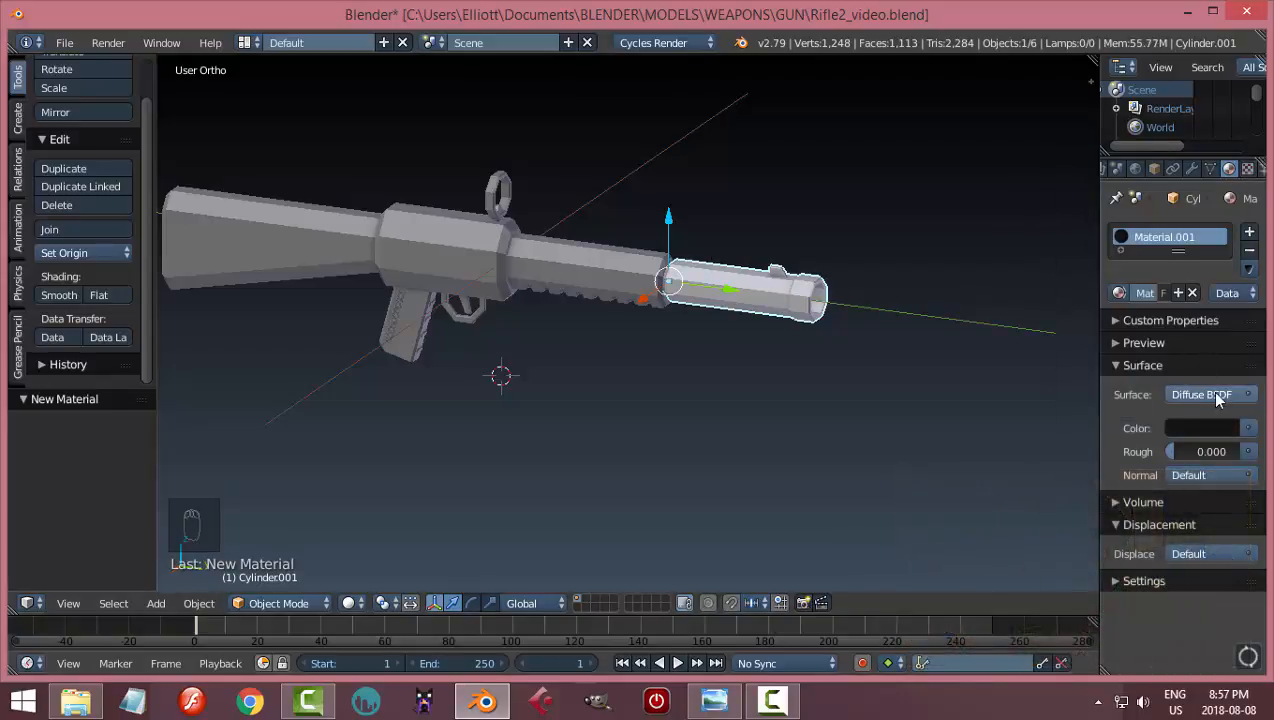
- Match the barrel material's viewport colour to its near-black diffuse colour by sampling it with the eyedropper
click(1118, 581)
scroll(1118, 590, down, 3)
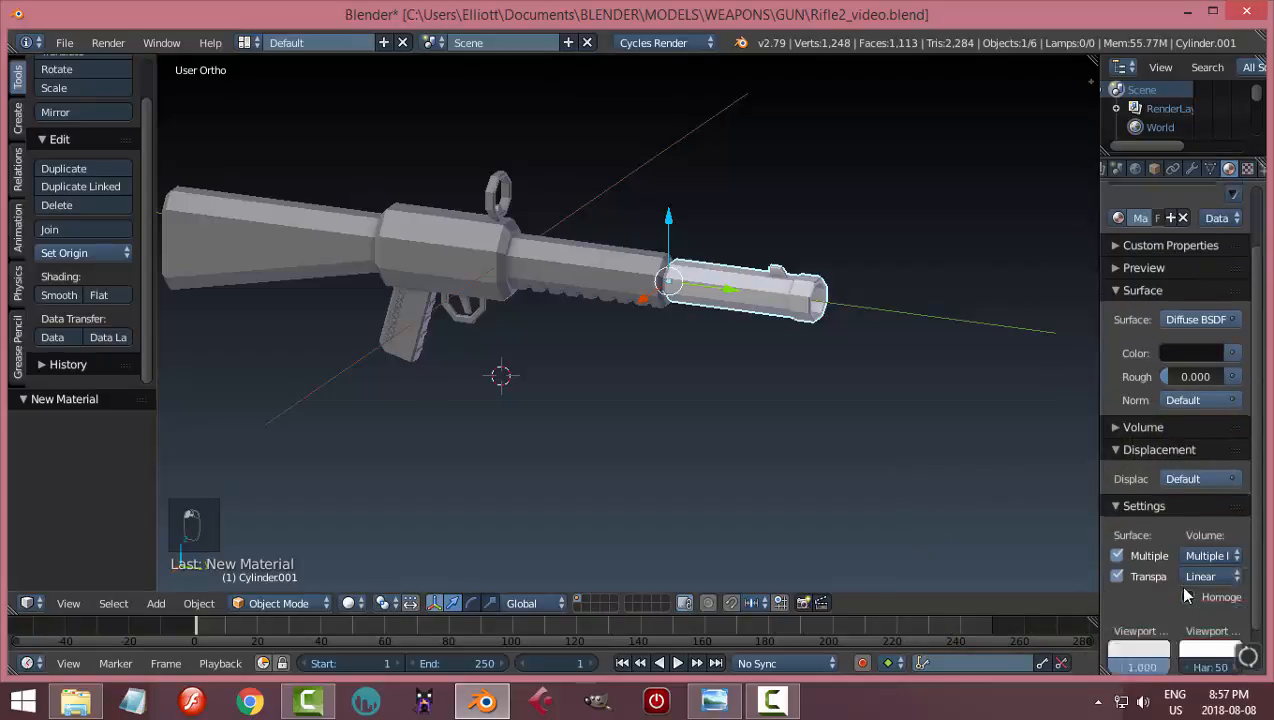
click(1155, 601)
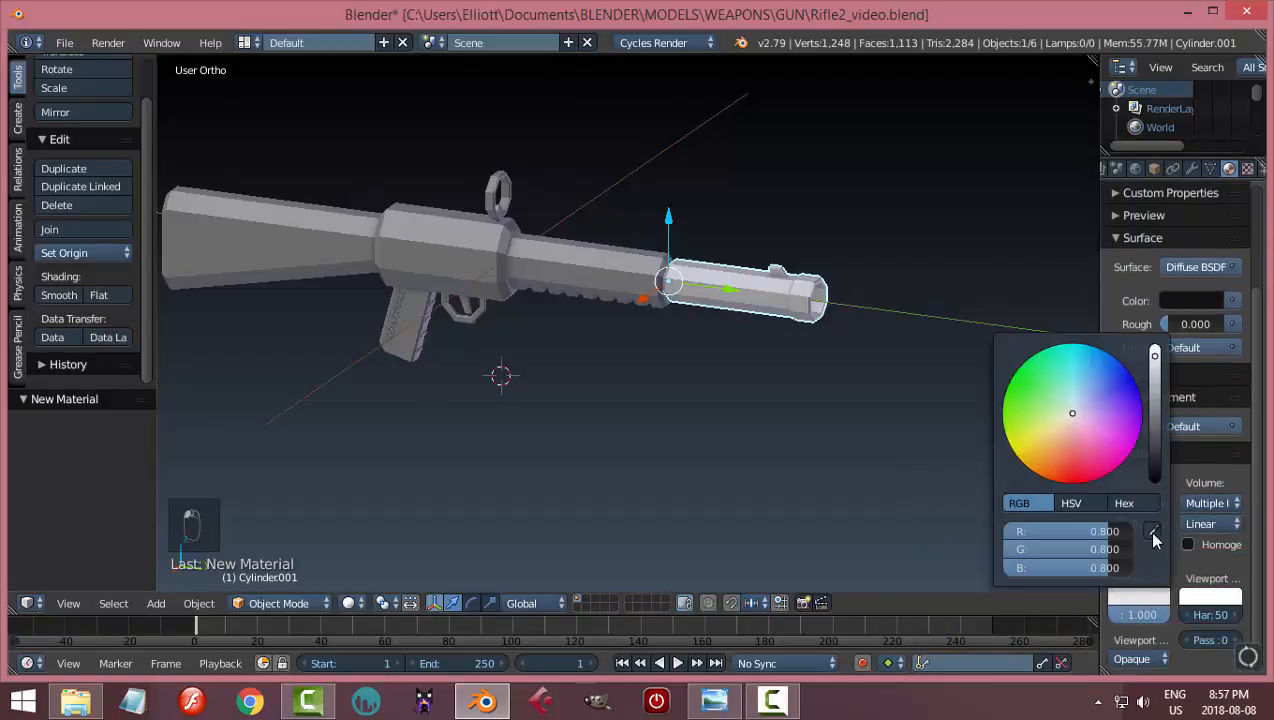
click(1152, 533)
click(1212, 296)
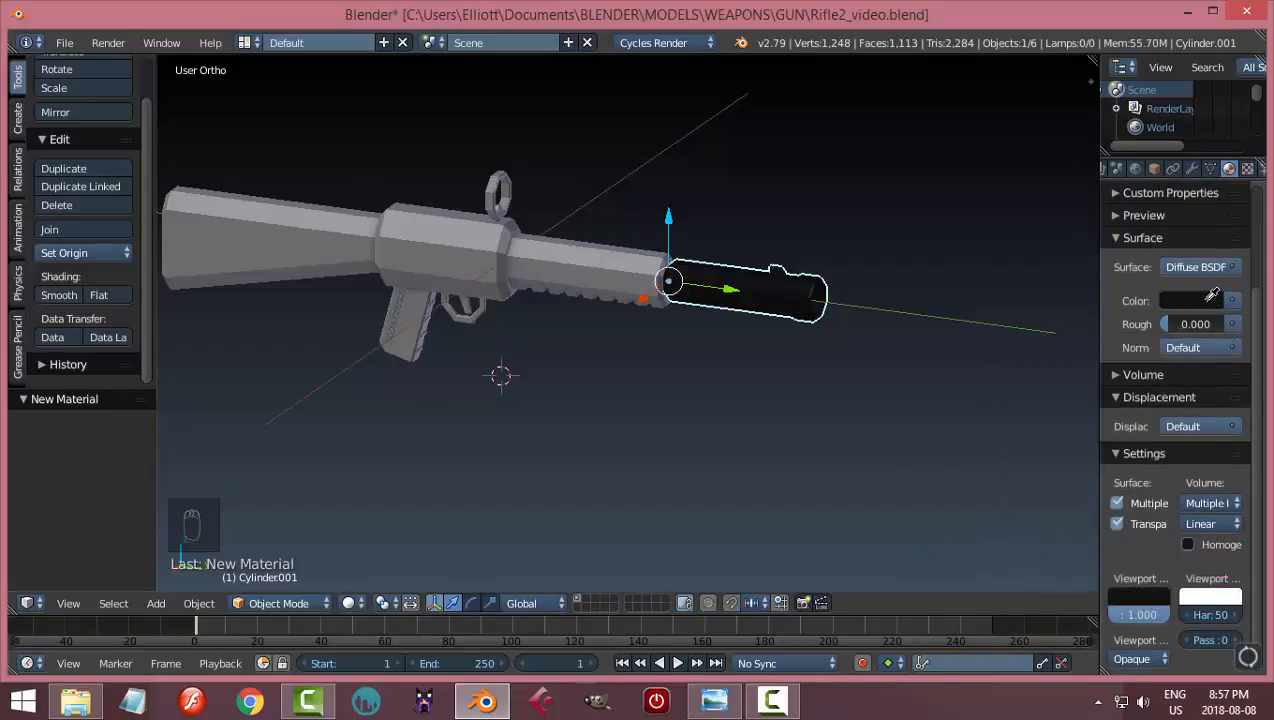
scroll(813, 421, up, 4)
scroll(858, 410, down, 2)
middle_drag(858, 410, 901, 427)
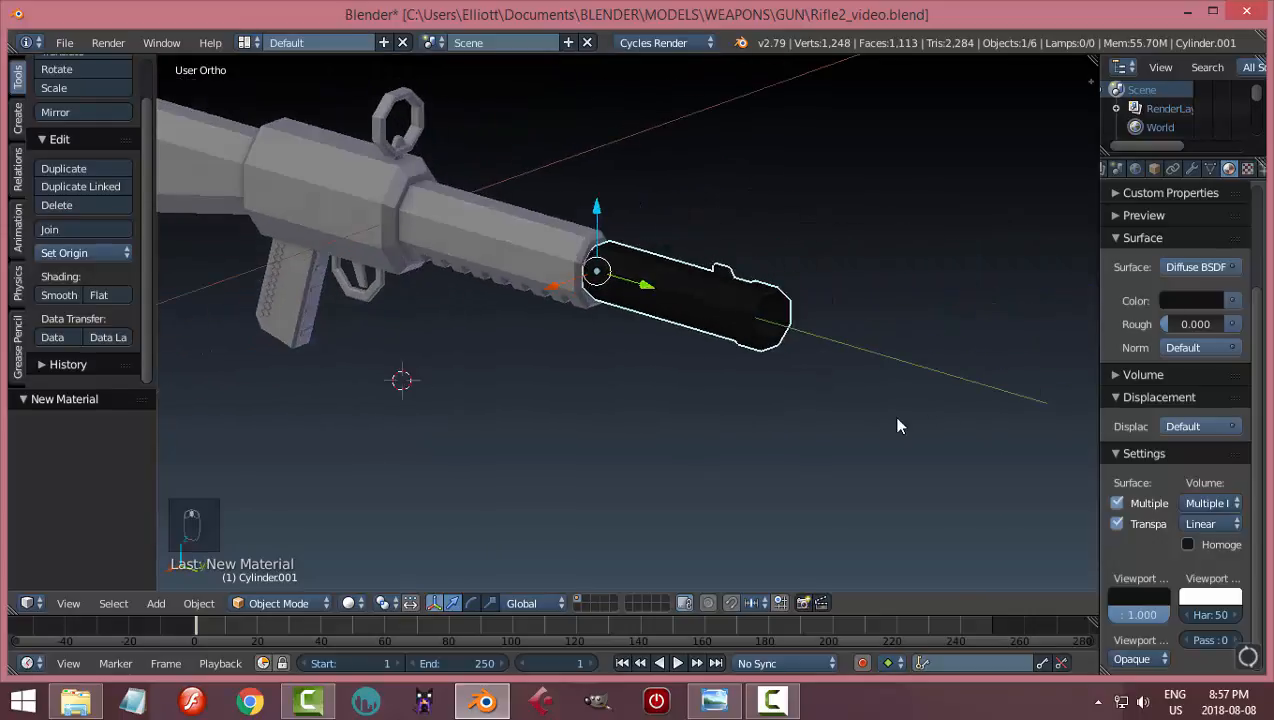
- Turn on the Wire display option for the barrel object
click(1154, 169)
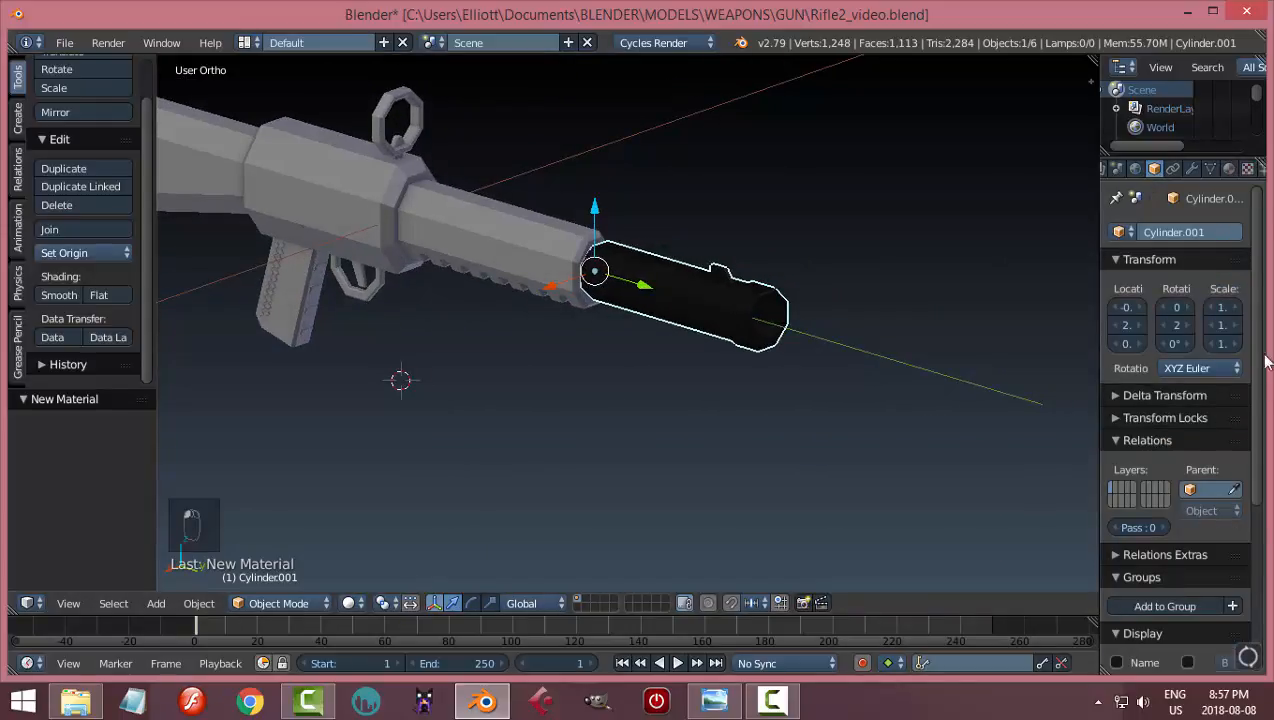
scroll(1236, 400, down, 5)
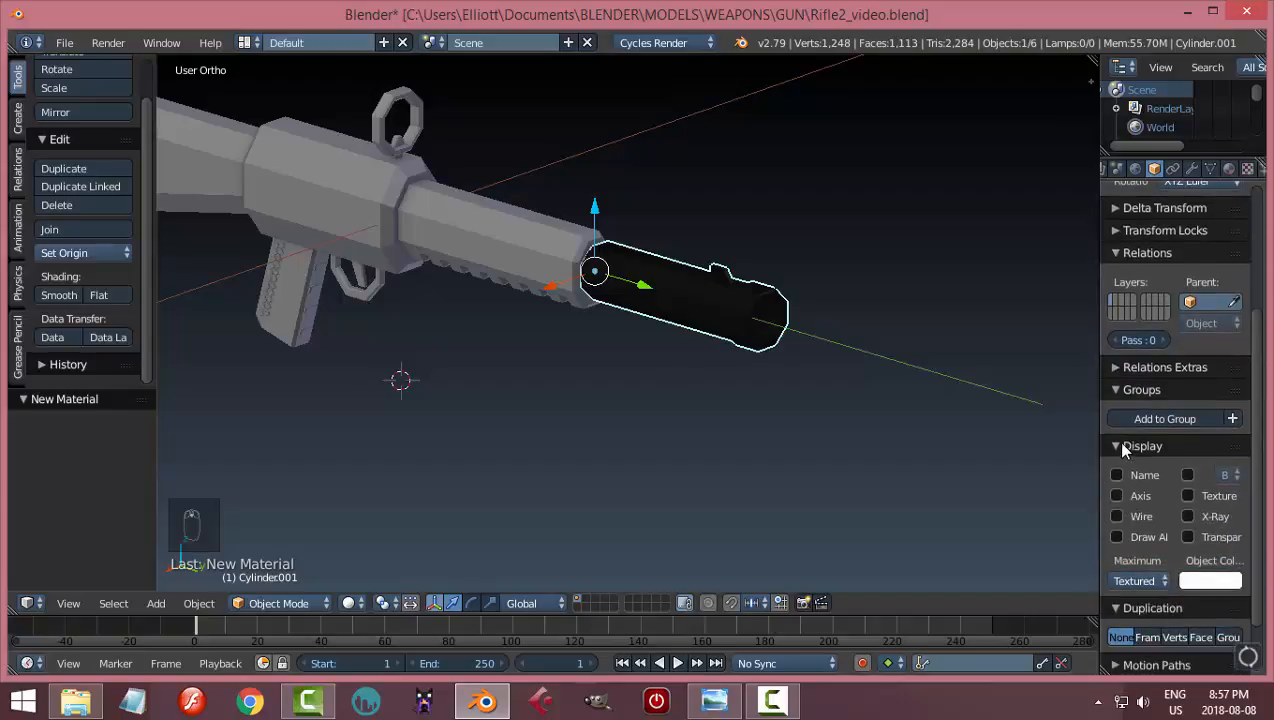
click(1115, 445)
click(1115, 445)
click(1116, 516)
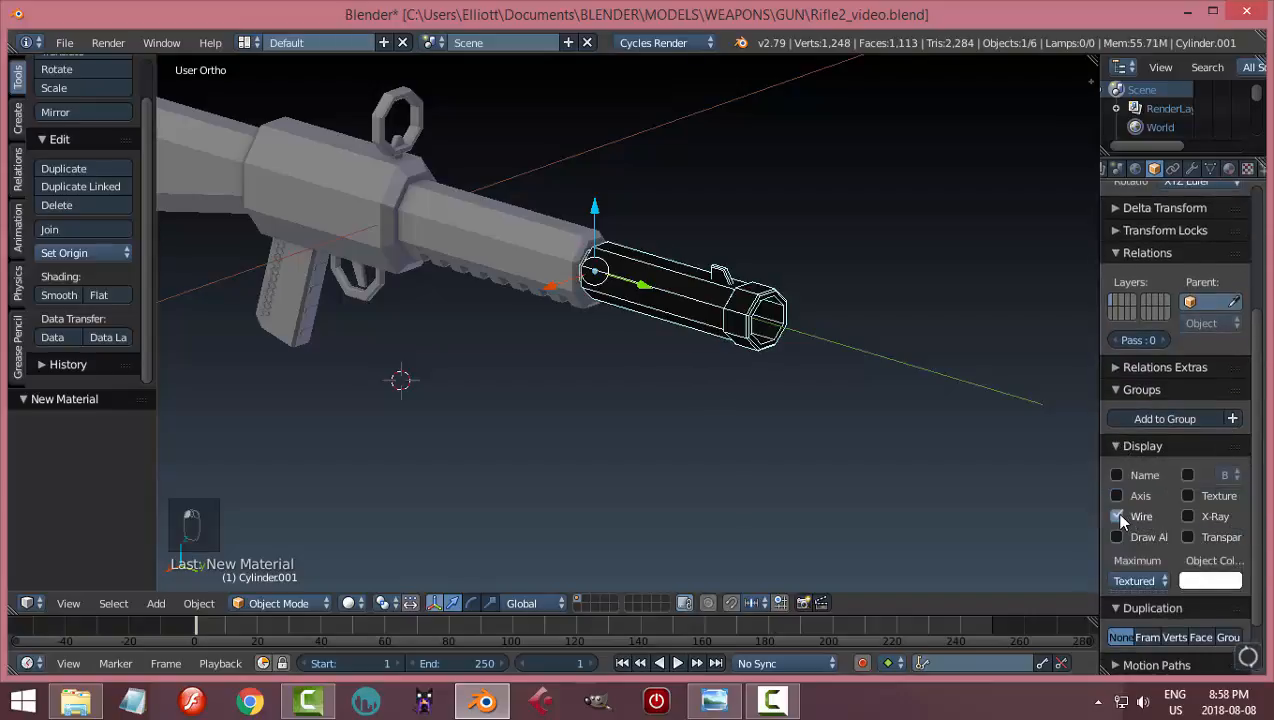
middle_drag(782, 432, 842, 431)
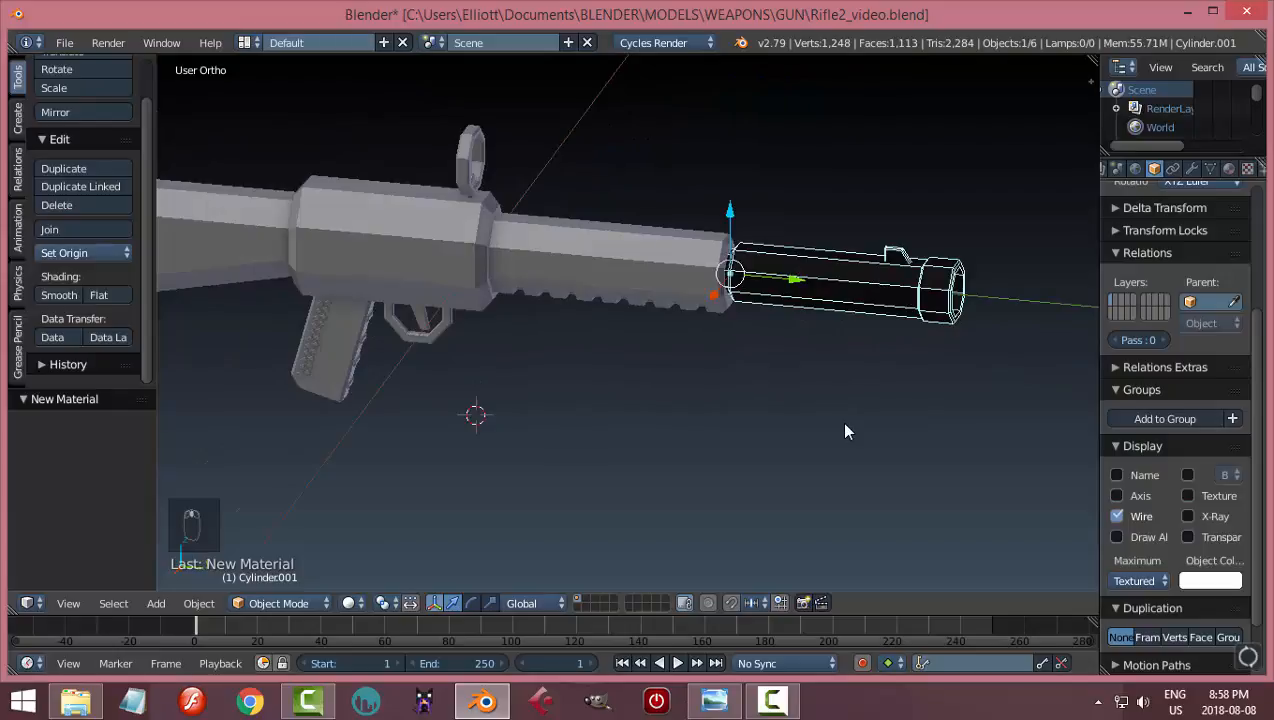
scroll(1180, 400, up, 5)
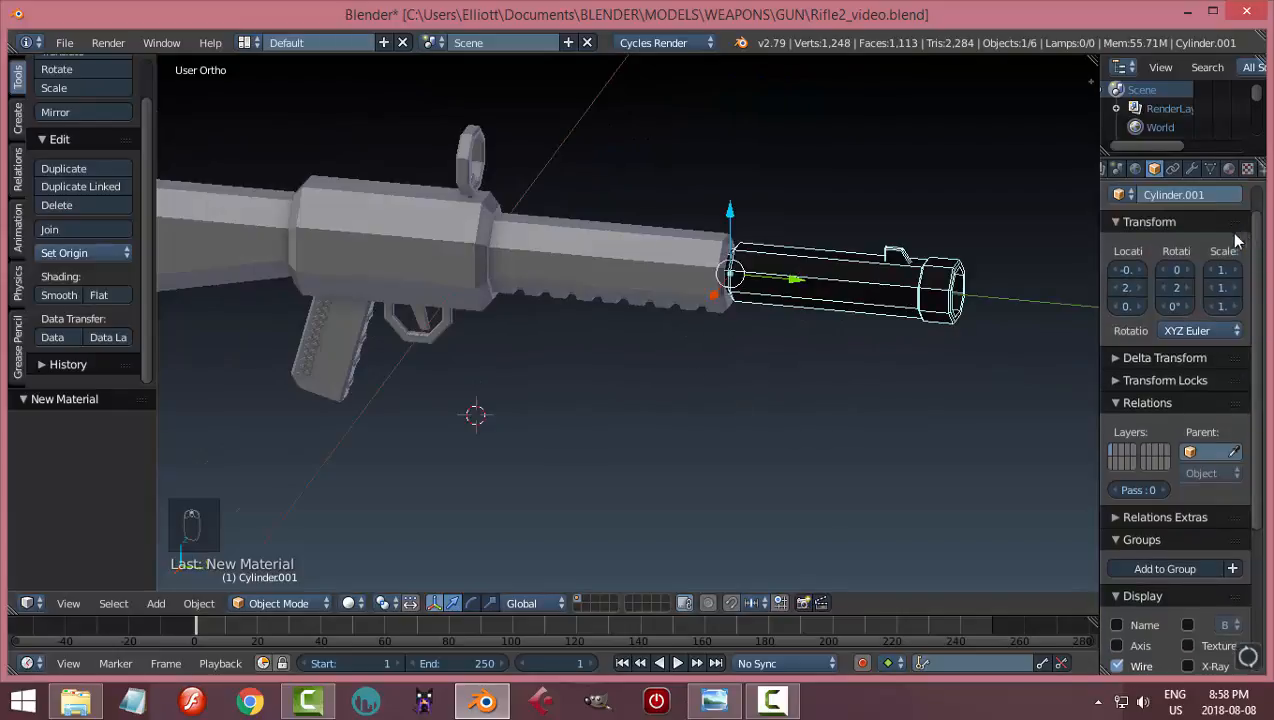
- Give the rifle's main body a new material with an orange-brown diffuse colour of R 0.420, G 0.052, B 0.009
right_click(706, 280)
scroll(795, 400, up, 5)
scroll(795, 400, down, 8)
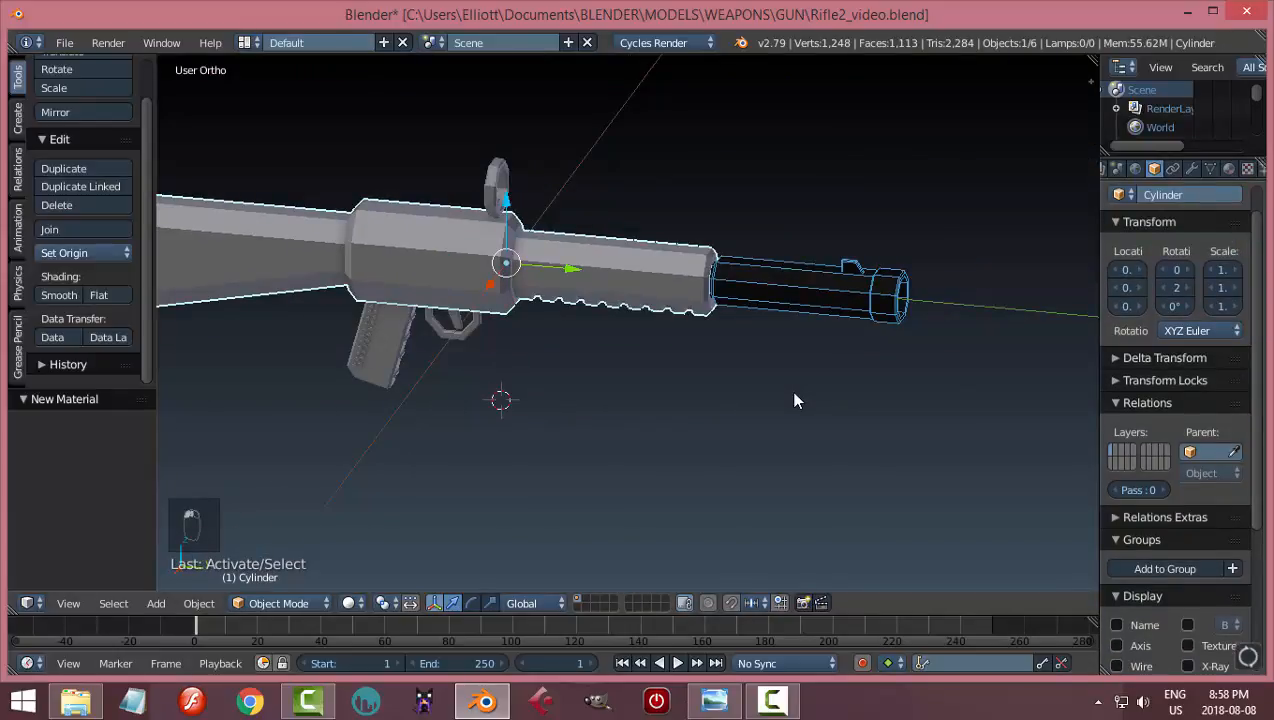
click(1230, 169)
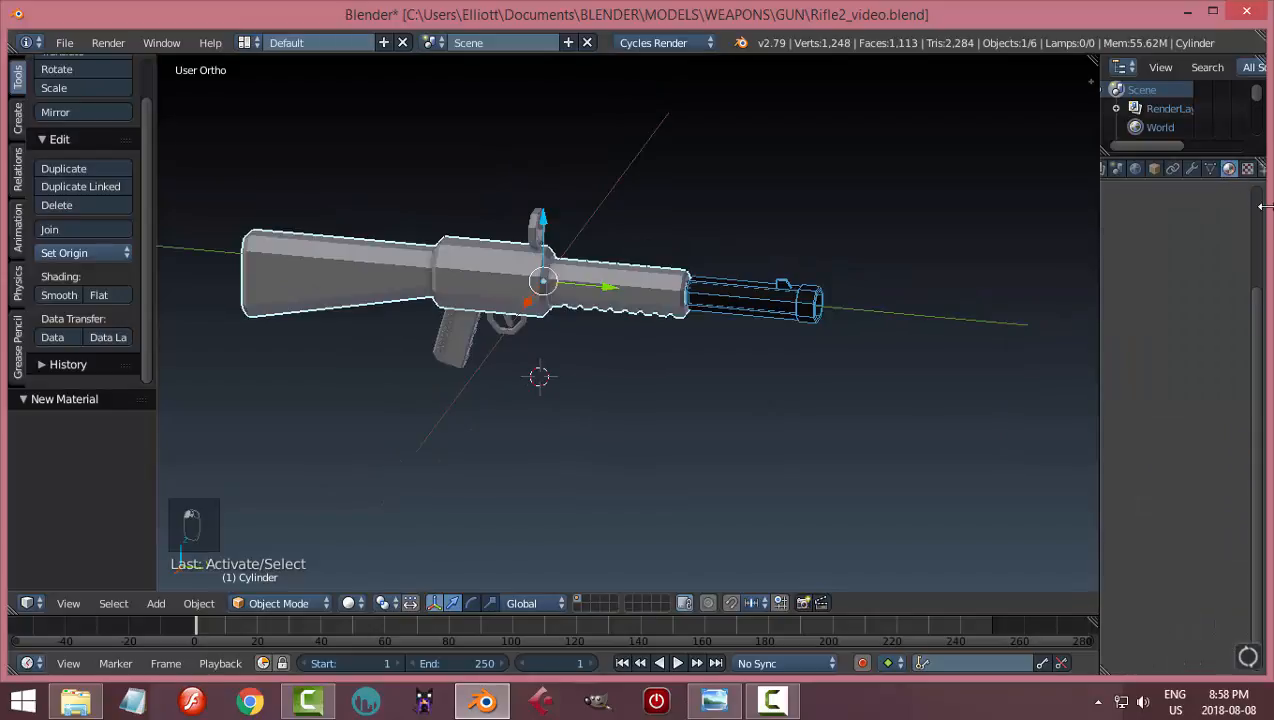
click(1188, 292)
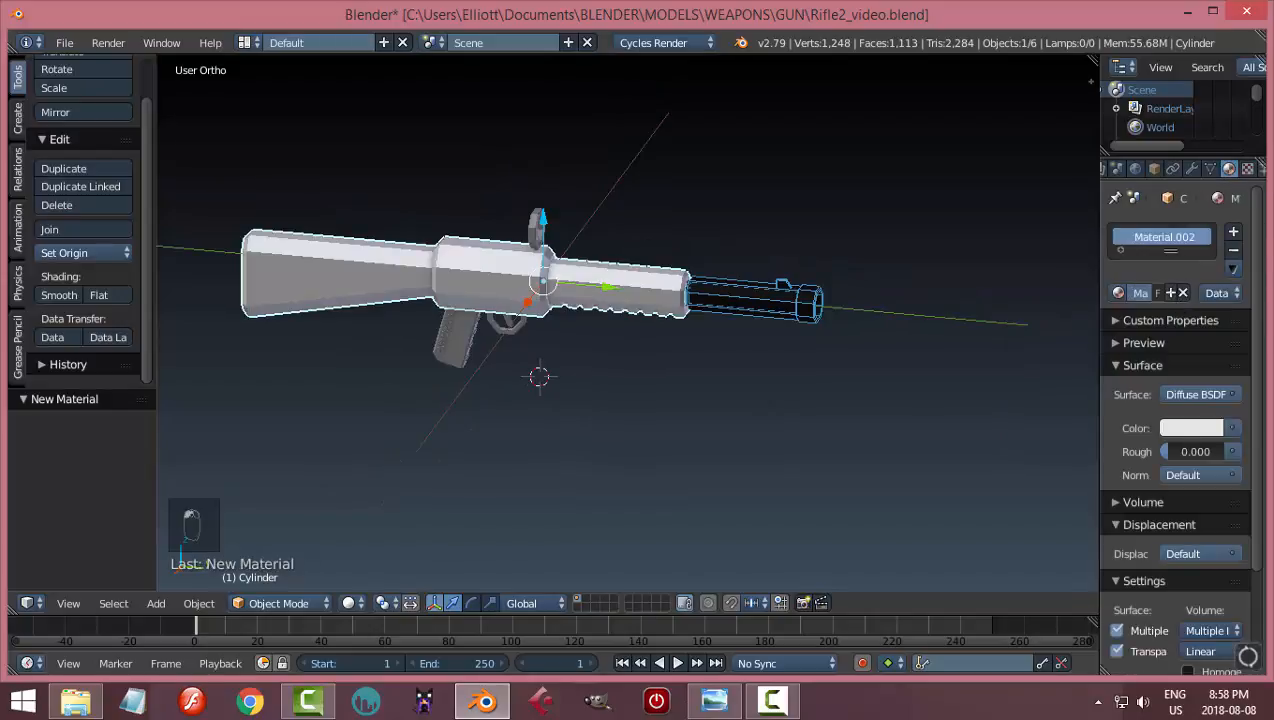
click(1192, 428)
drag(1147, 285, 1108, 283)
drag(1208, 248, 1208, 199)
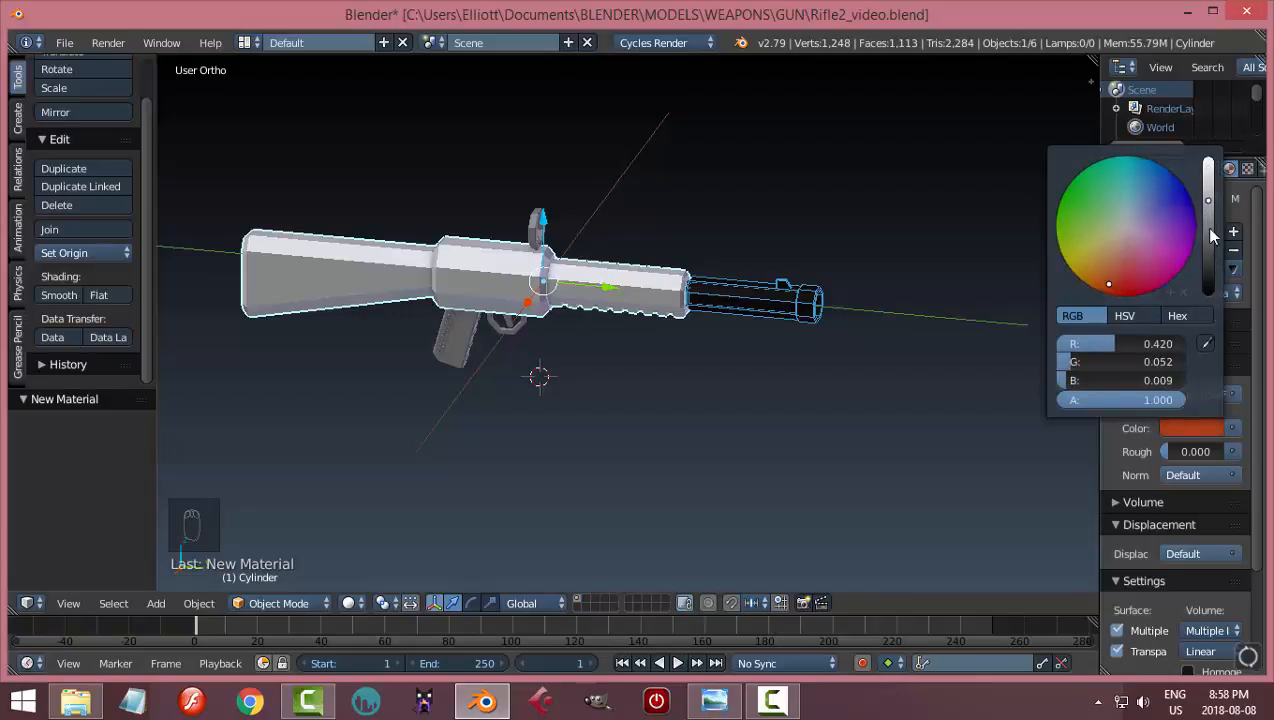
- Sample the main body's orange-brown diffuse colour into its material's viewport colour
scroll(1138, 614, down, 3)
click(1140, 598)
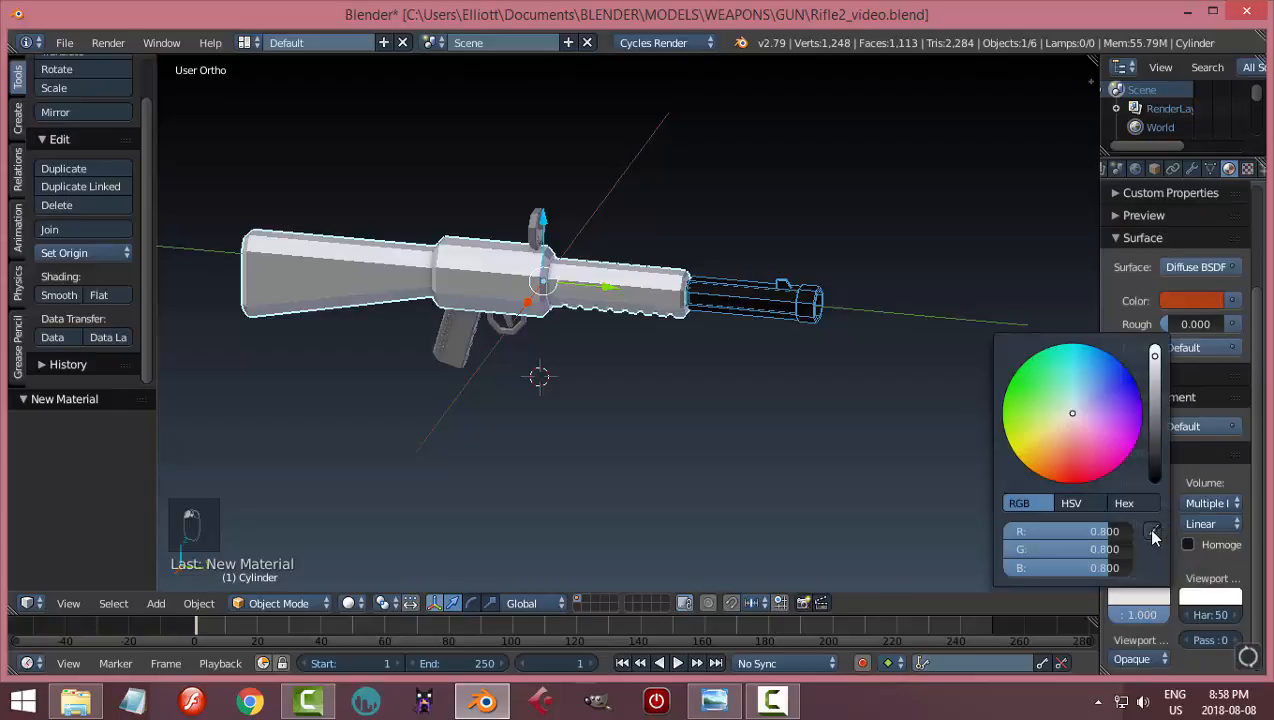
click(1152, 531)
click(1205, 301)
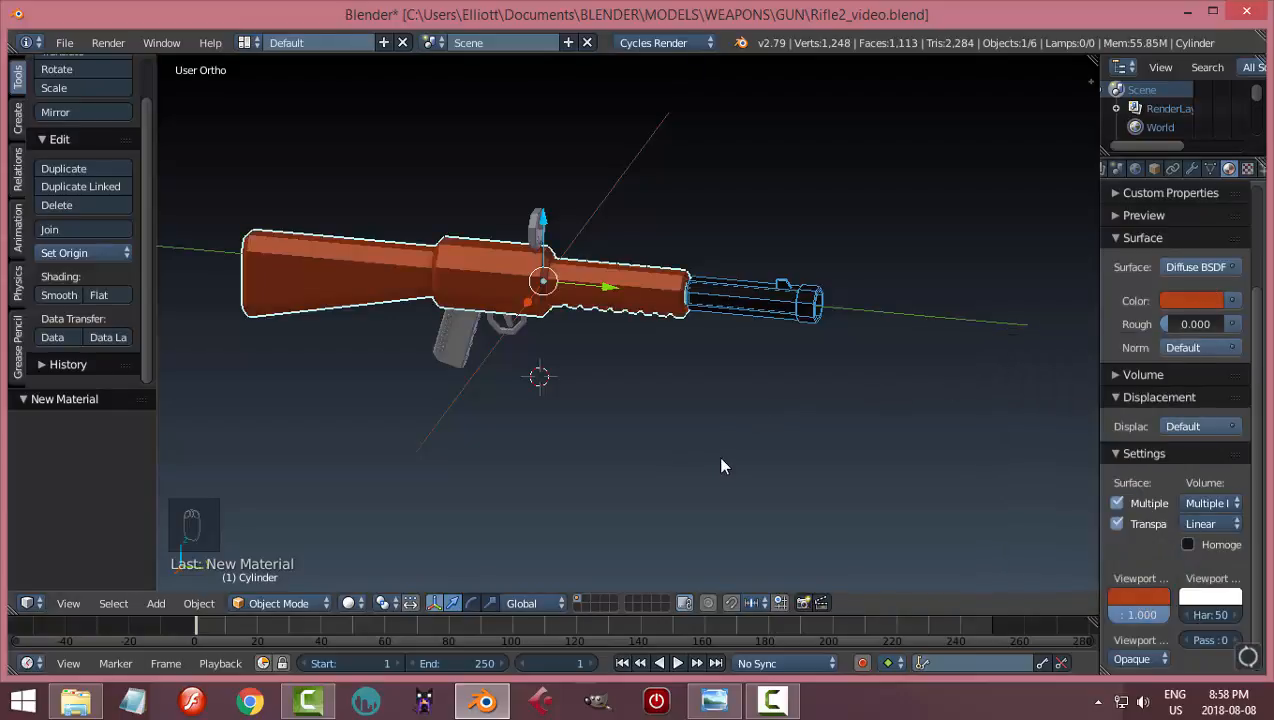
middle_drag(721, 459, 692, 457)
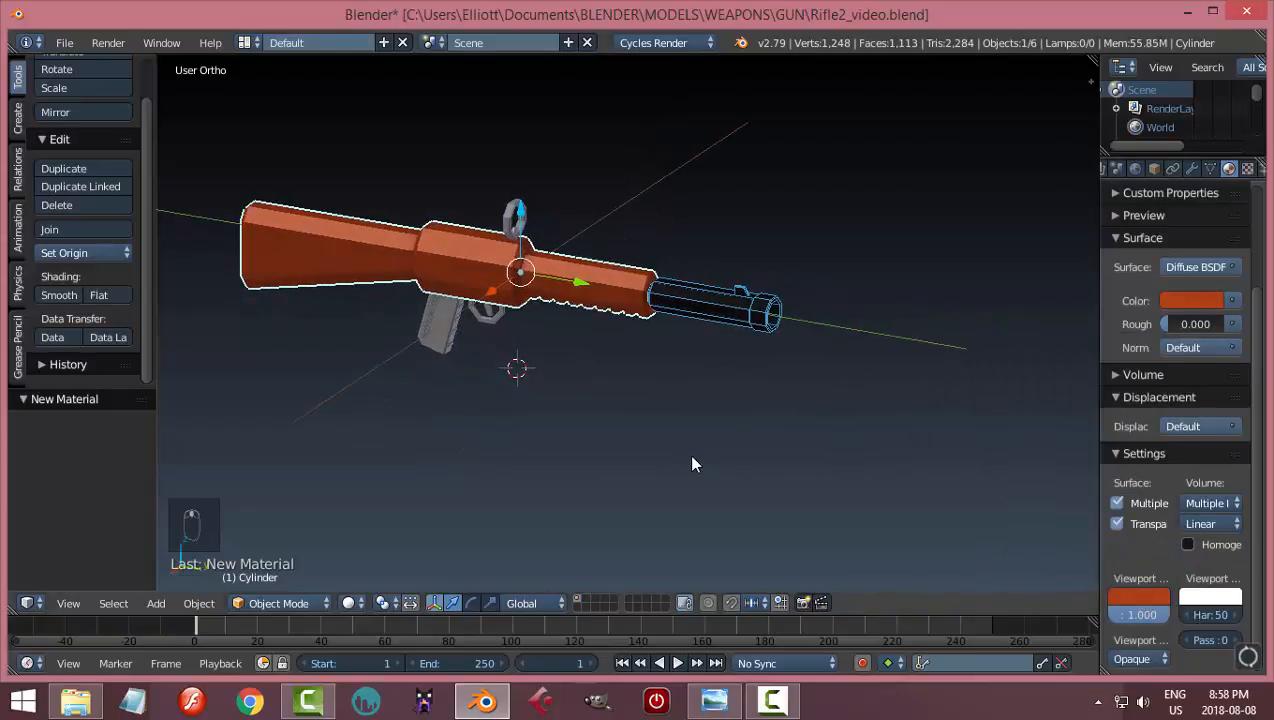
- Turn on the Wire display option for the rifle's main body and deselect it
click(1155, 169)
scroll(1153, 505, down, 5)
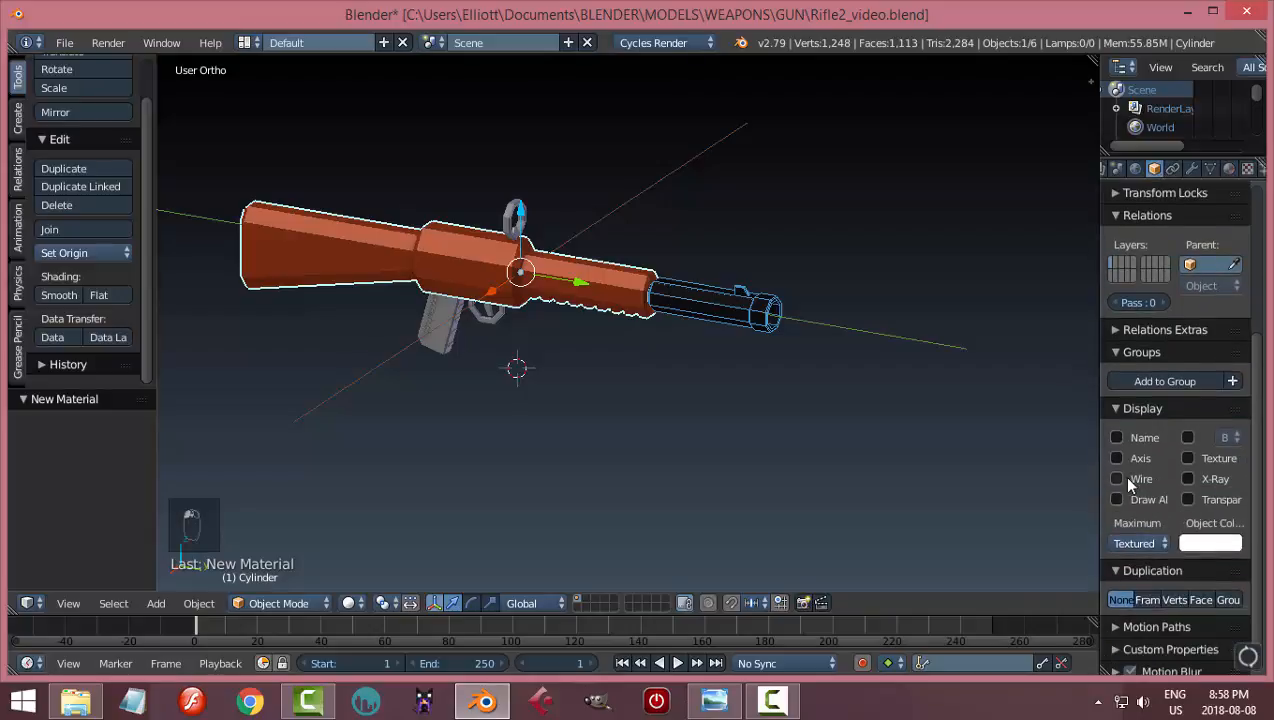
click(1128, 484)
key(a)
scroll(680, 470, up, 4)
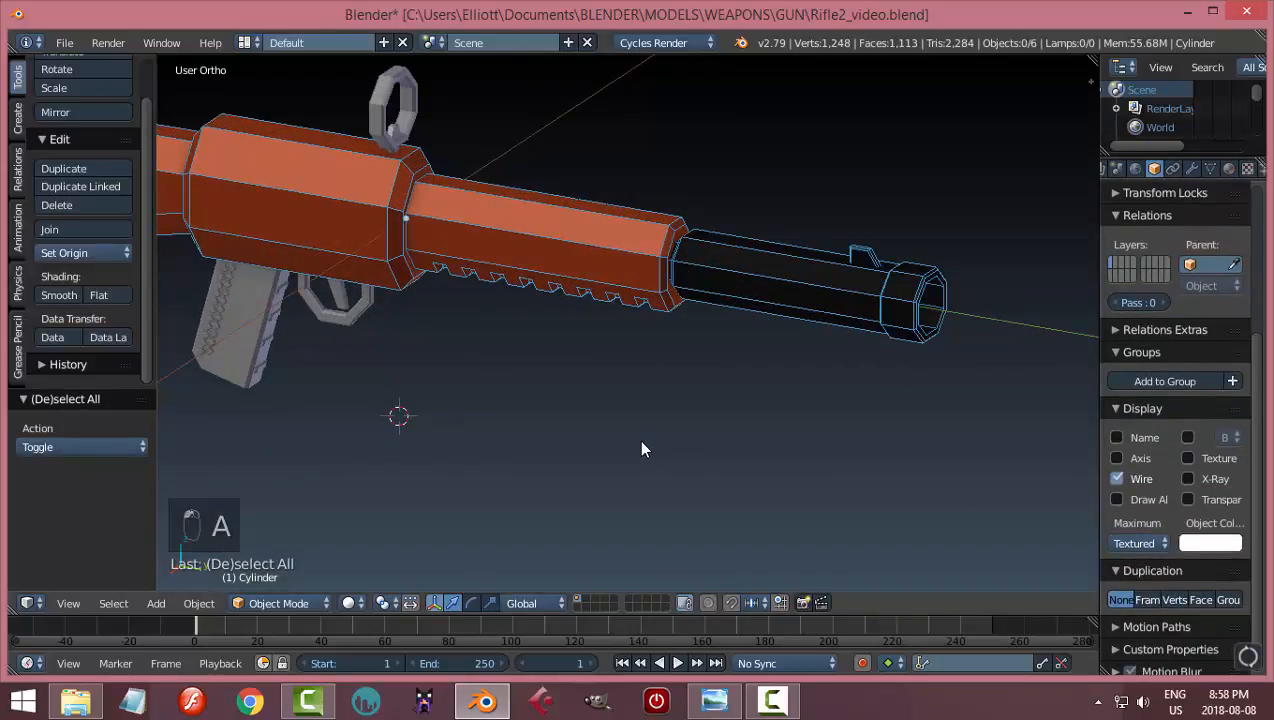
- Assign the existing orange-brown Material.002 to the tilted magazine behind the trigger guard
mouse_move(642, 449)
middle_down()
mouse_move(739, 421)
mouse_move(666, 441)
middle_up()
right_click(412, 330)
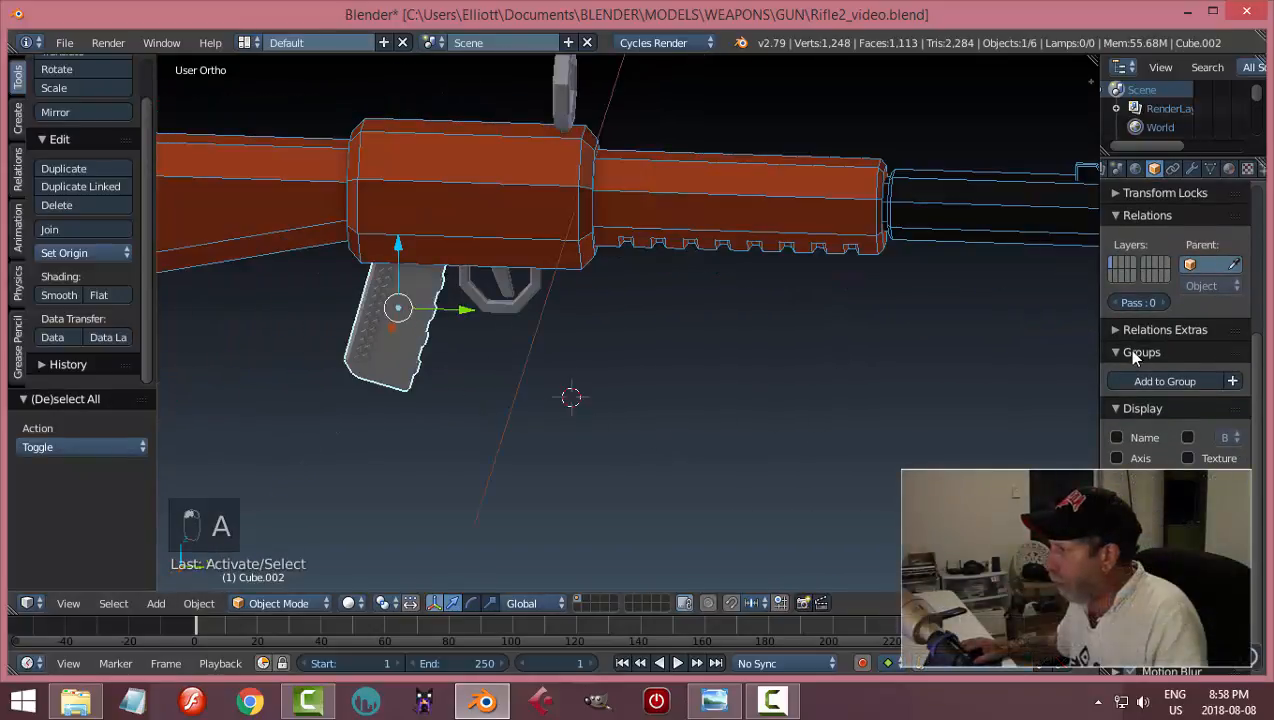
click(1230, 169)
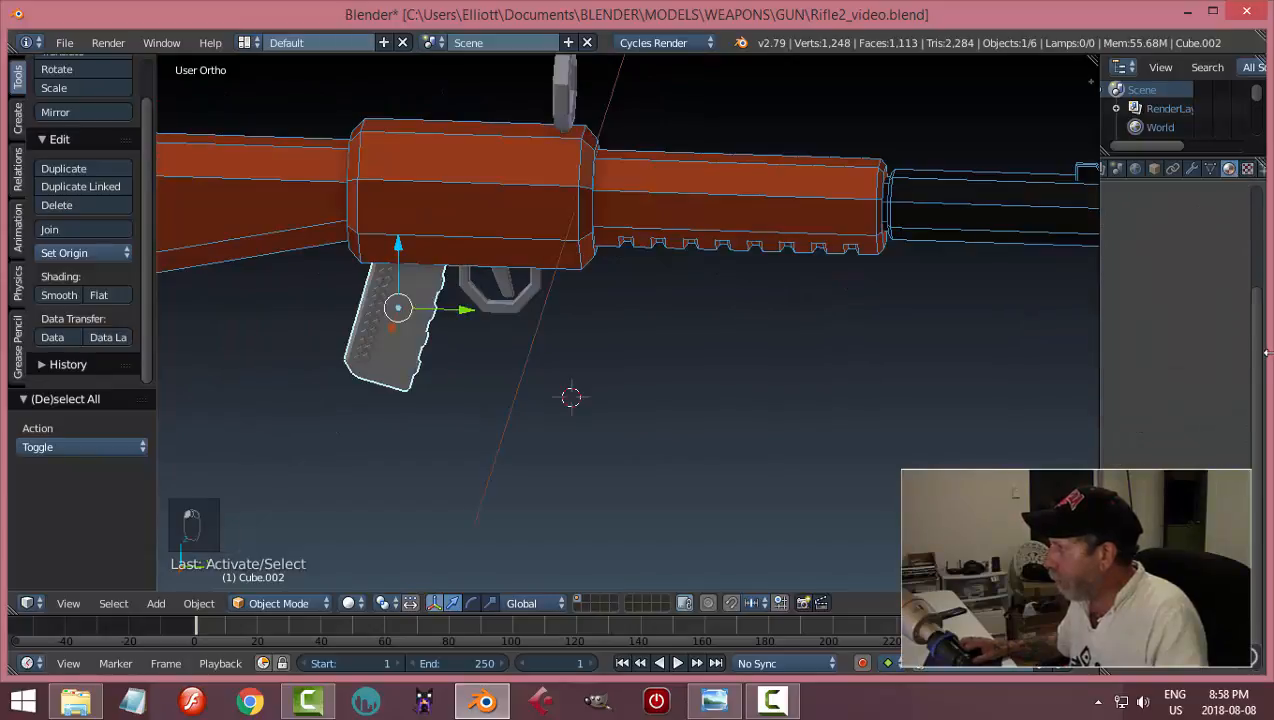
click(1124, 294)
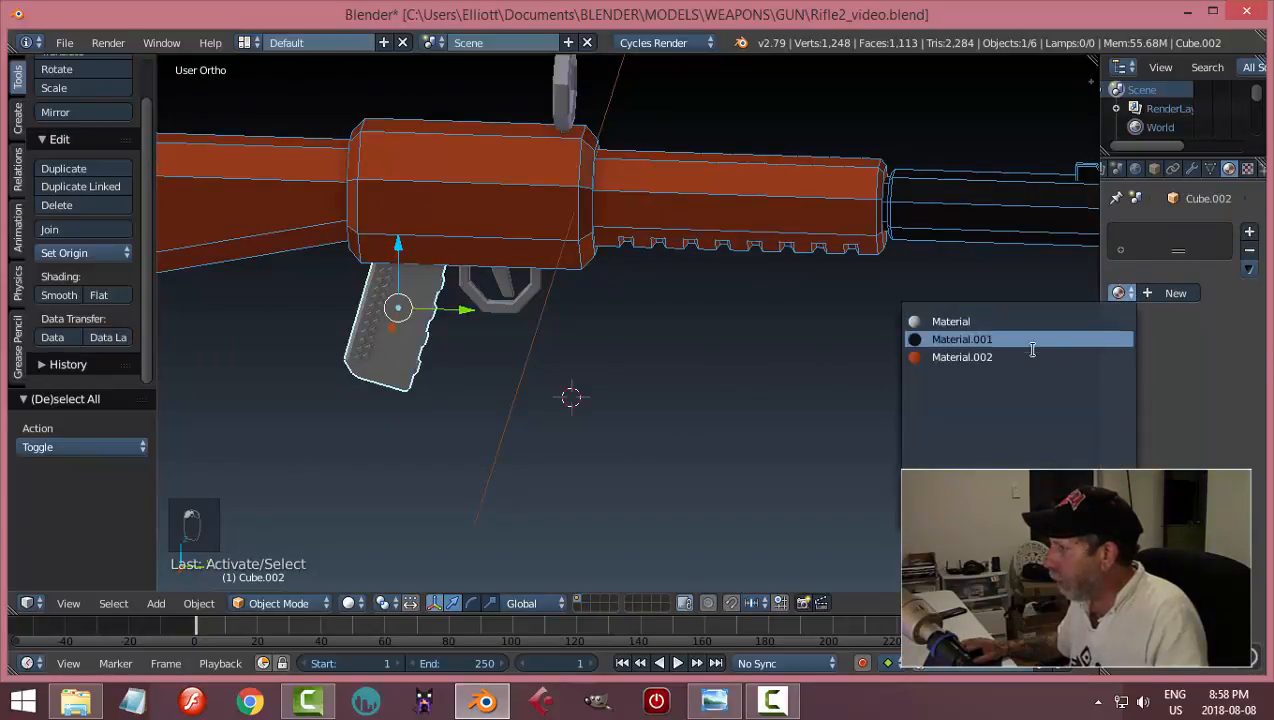
click(1000, 358)
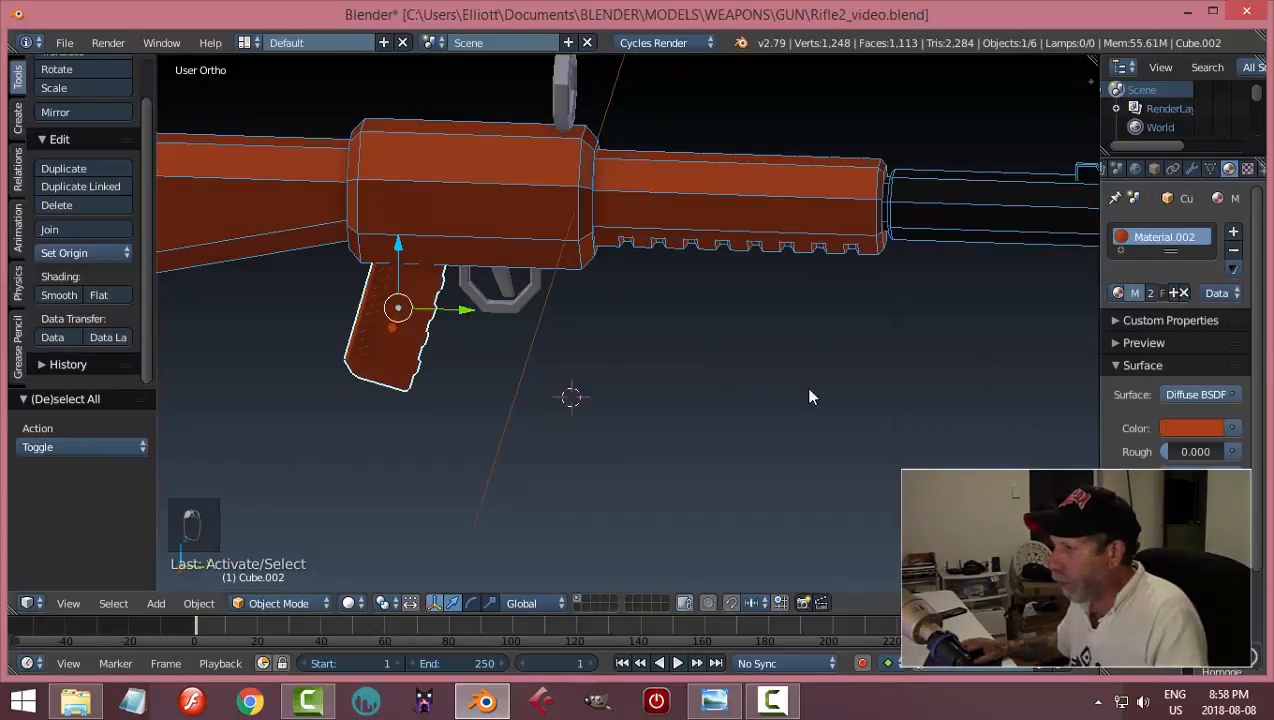
- Assign the existing orange-brown Material.002 to the trigger guard
right_click(517, 286)
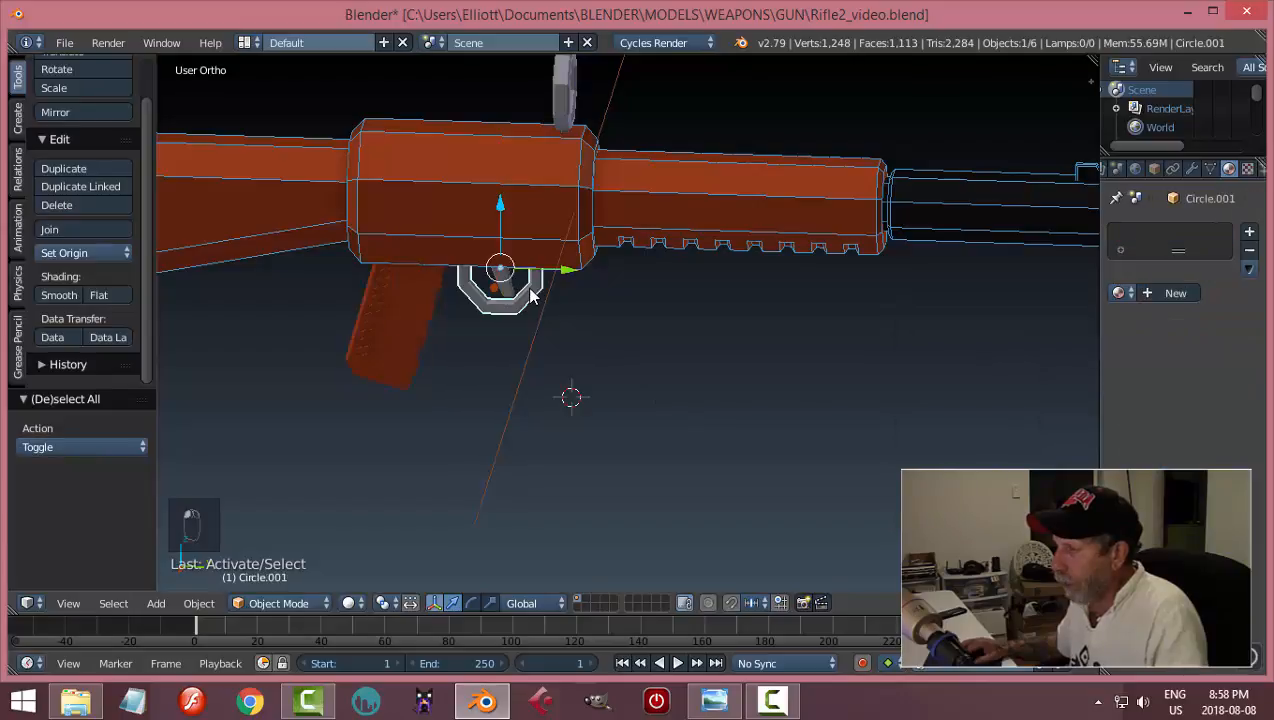
click(1122, 294)
click(985, 355)
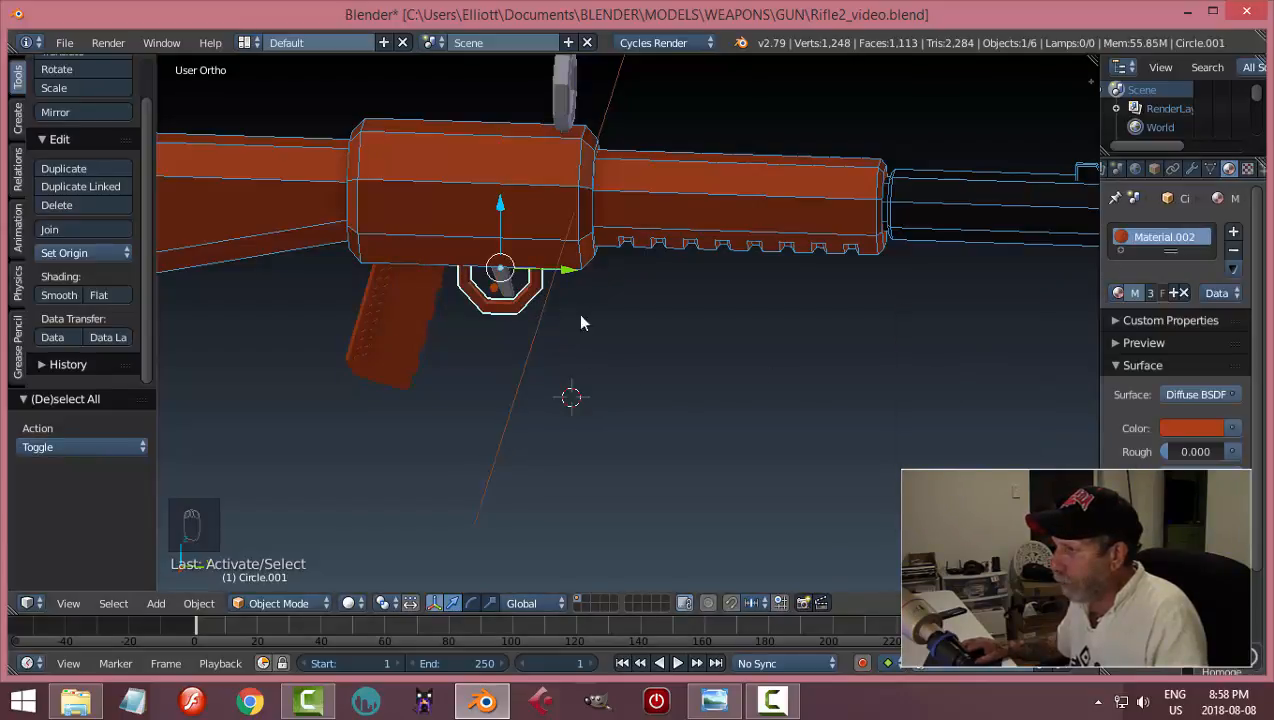
- Assign the existing black Material.001 to the ring sight on top of the receiver and to the trigger
middle_drag(582, 322, 726, 382)
right_click(479, 98)
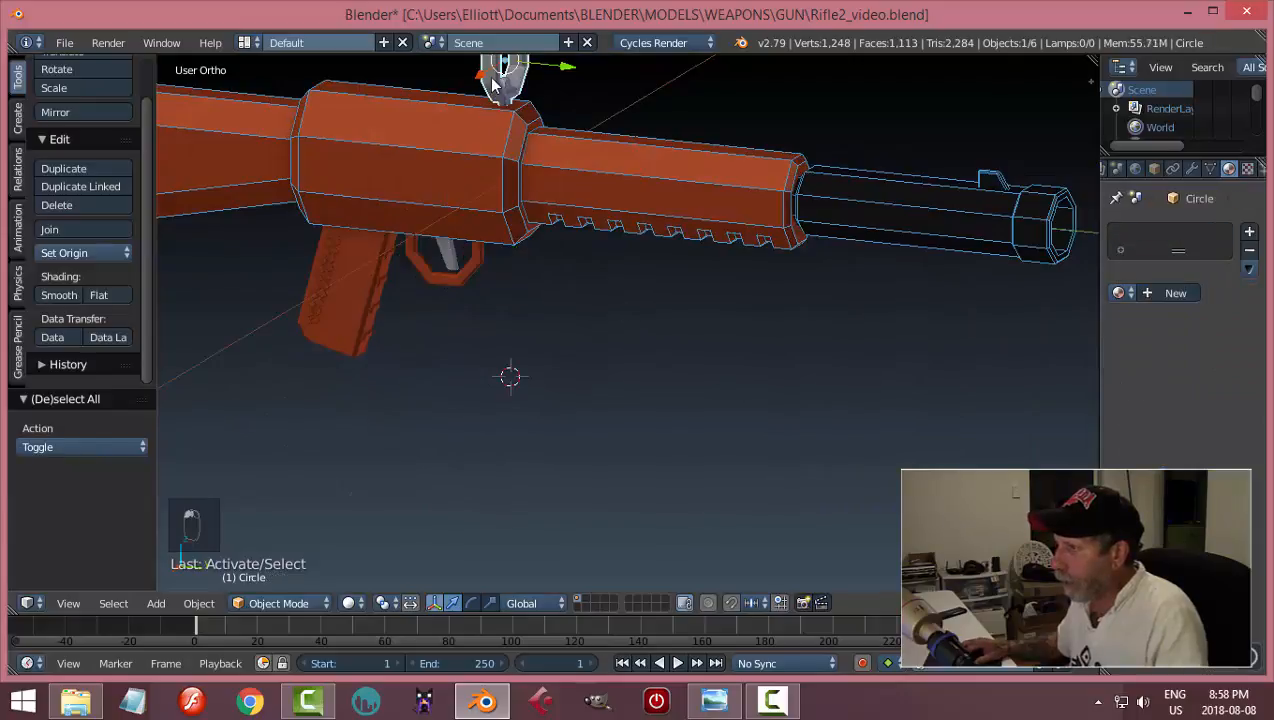
click(1120, 293)
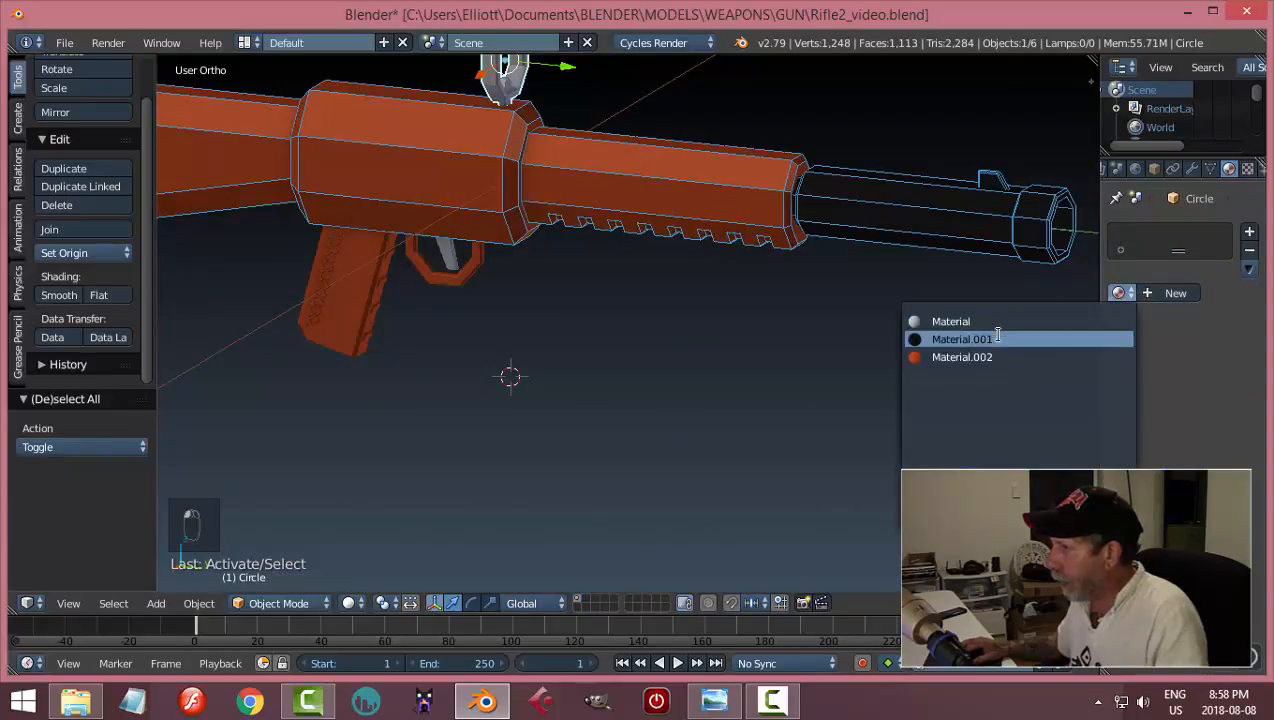
click(975, 339)
right_click(453, 261)
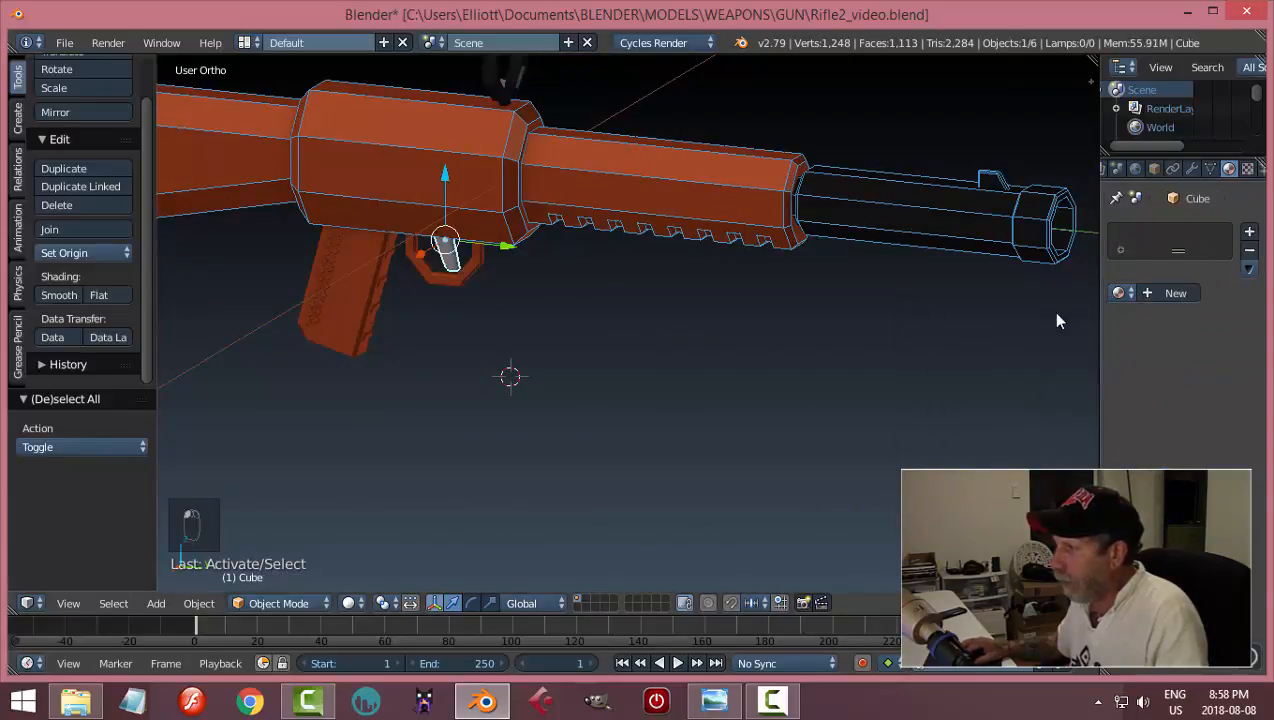
click(1120, 293)
click(984, 339)
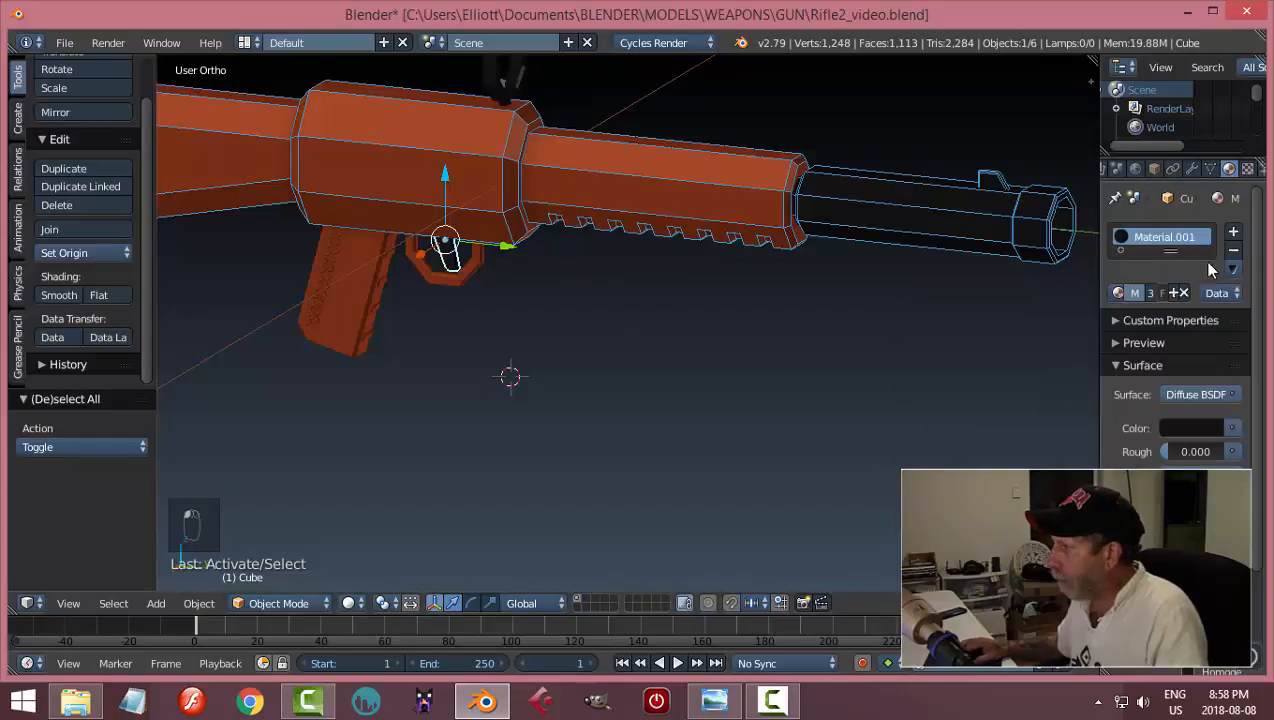
- Turn on the Wire display option for the trigger, the tilted magazine, the trigger guard and the ring sight, and deselect everything
click(1154, 169)
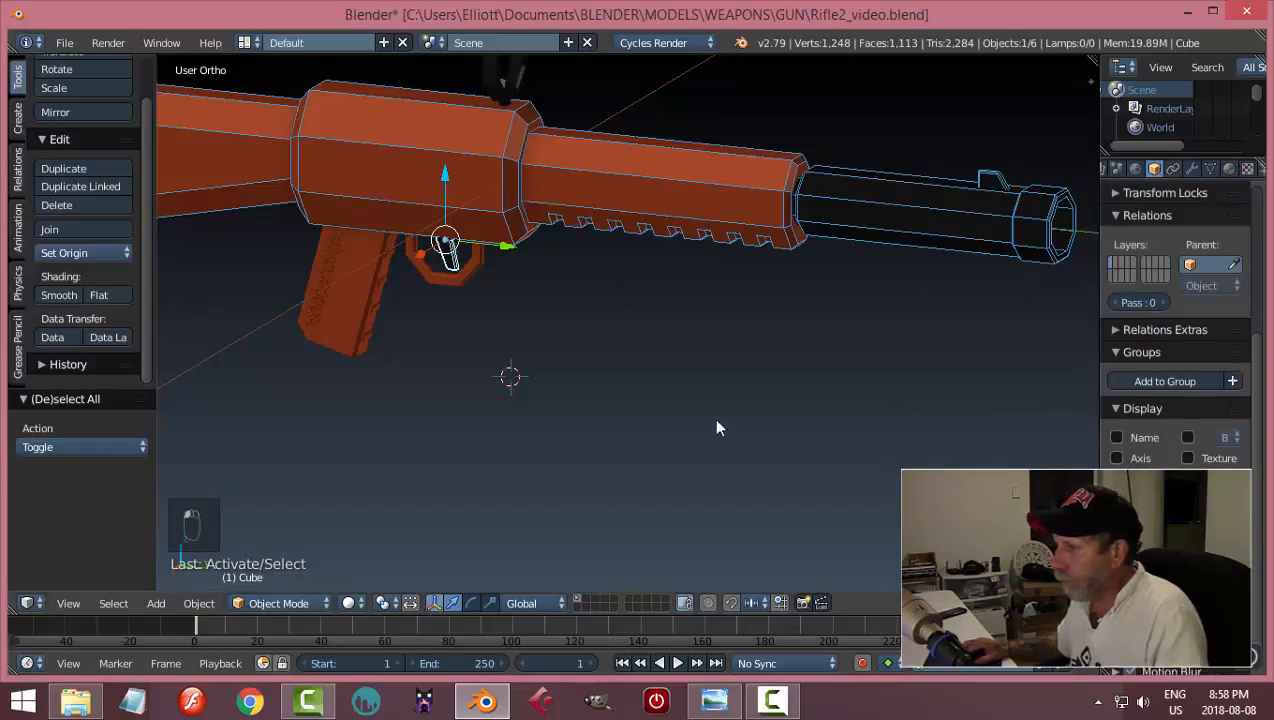
right_click(348, 276)
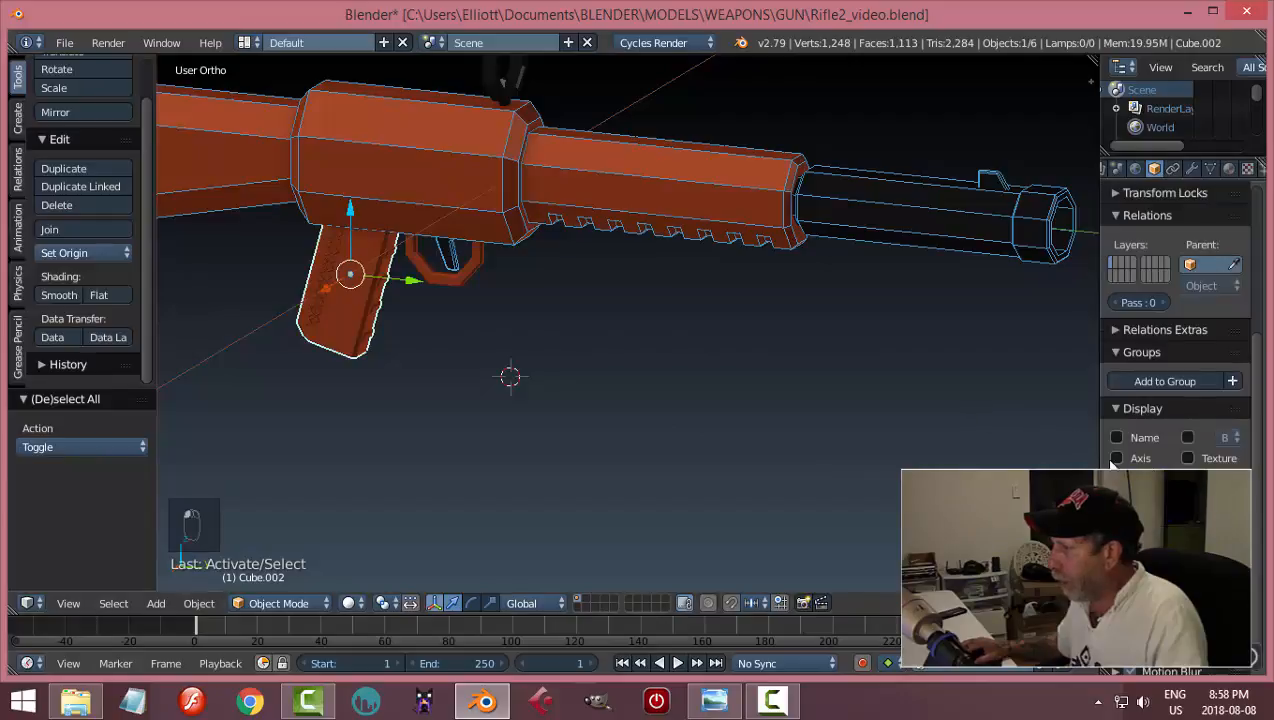
right_click(482, 262)
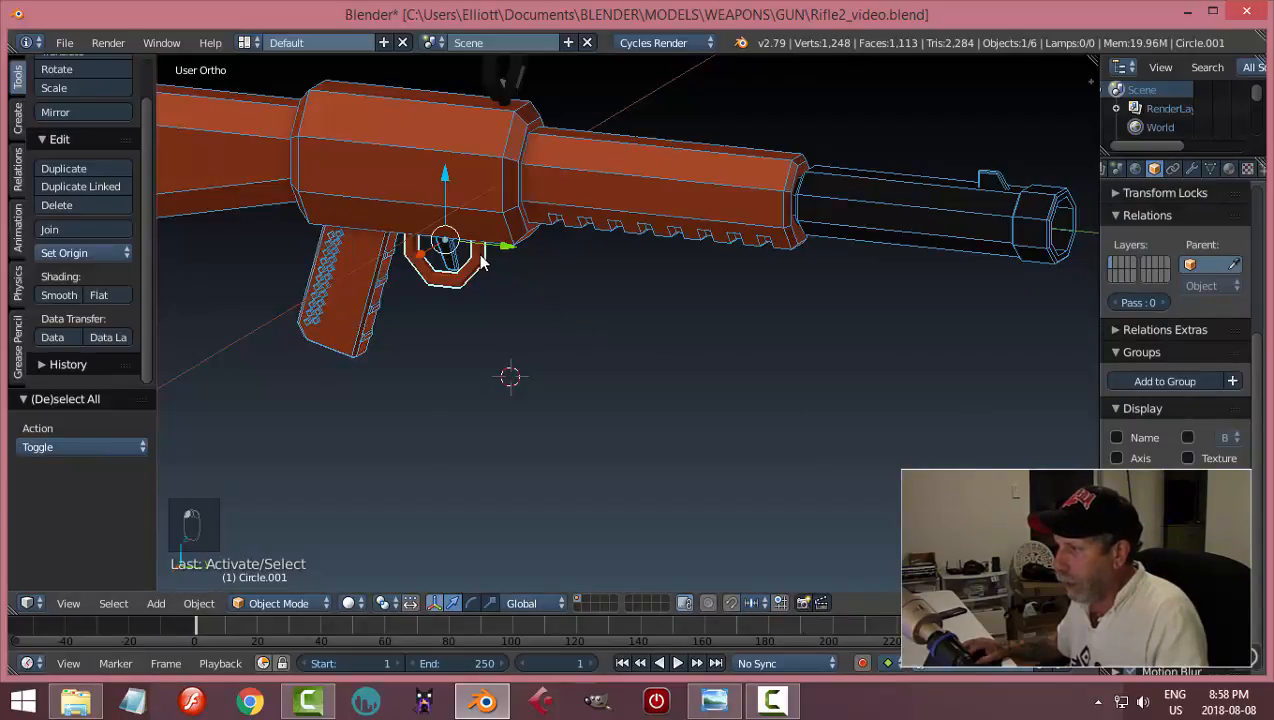
scroll(611, 252, down, 2)
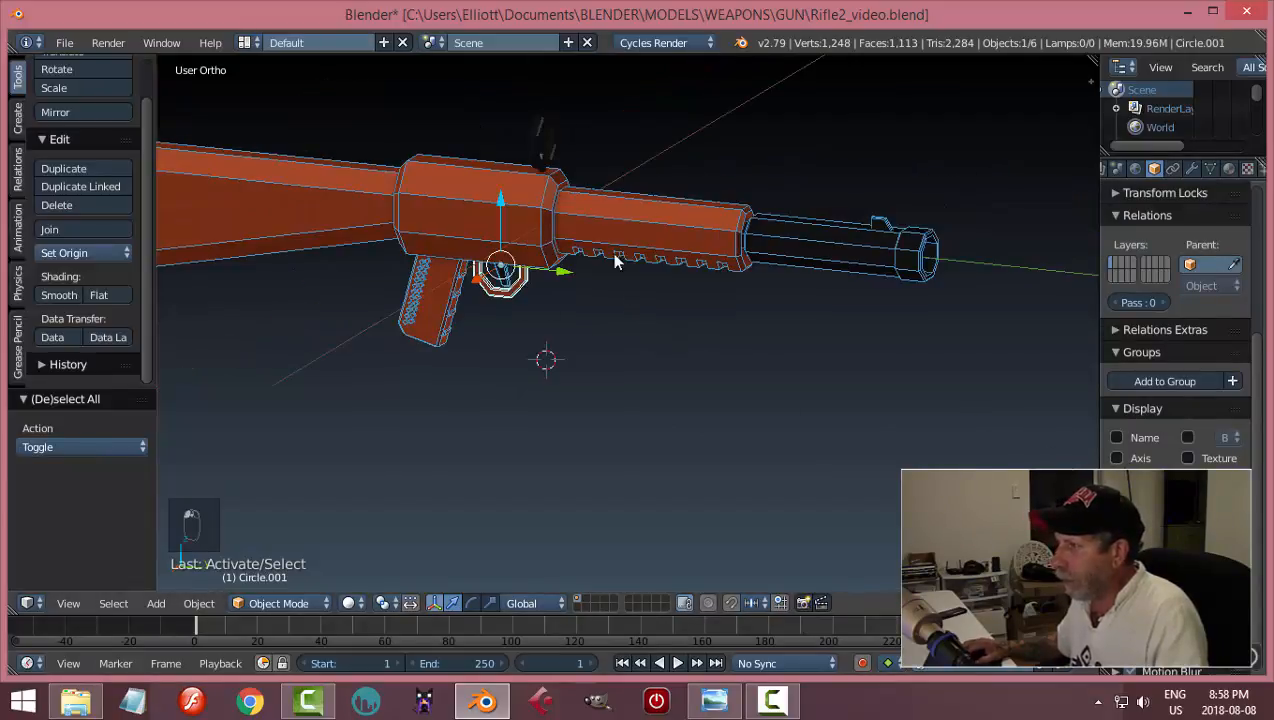
shift+middle_drag(611, 252, 668, 334)
scroll(571, 278, up, 2)
right_click(552, 245)
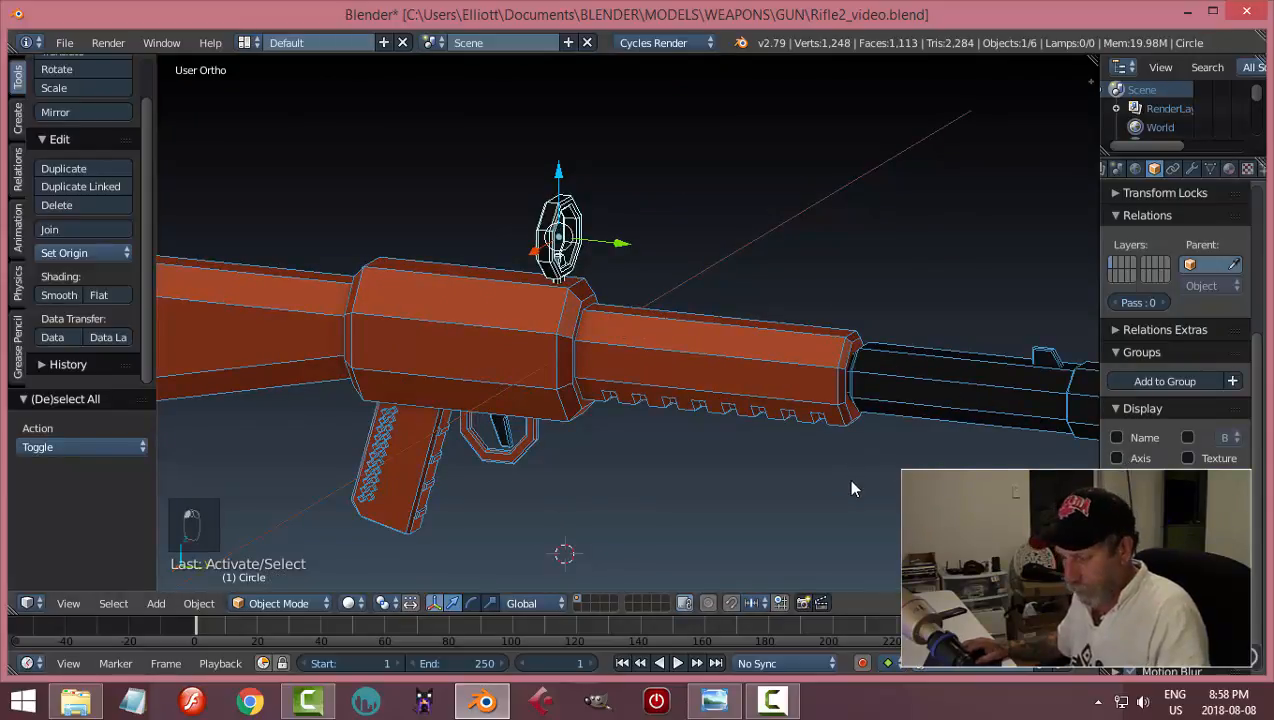
scroll(851, 488, down, 2)
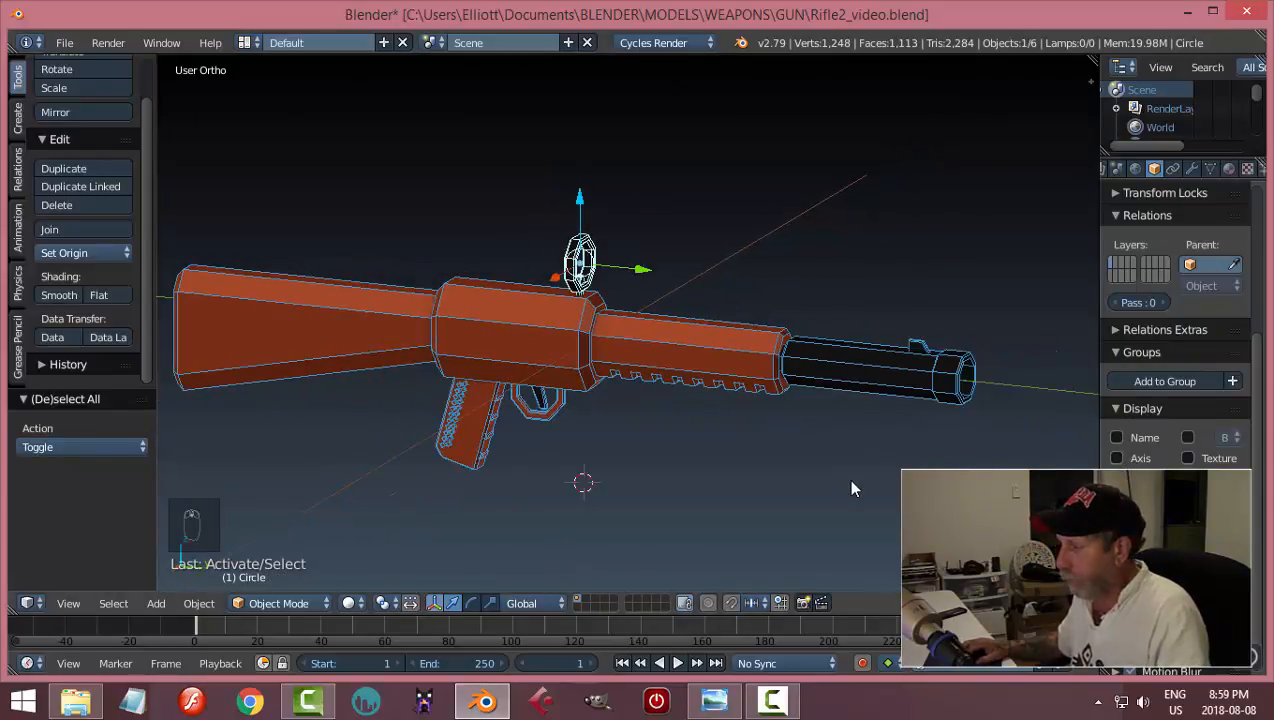
key(a)
- Replace the tilted magazine's material with the black Material.001 and deselect it
middle_drag(851, 488, 630, 408)
right_click(585, 395)
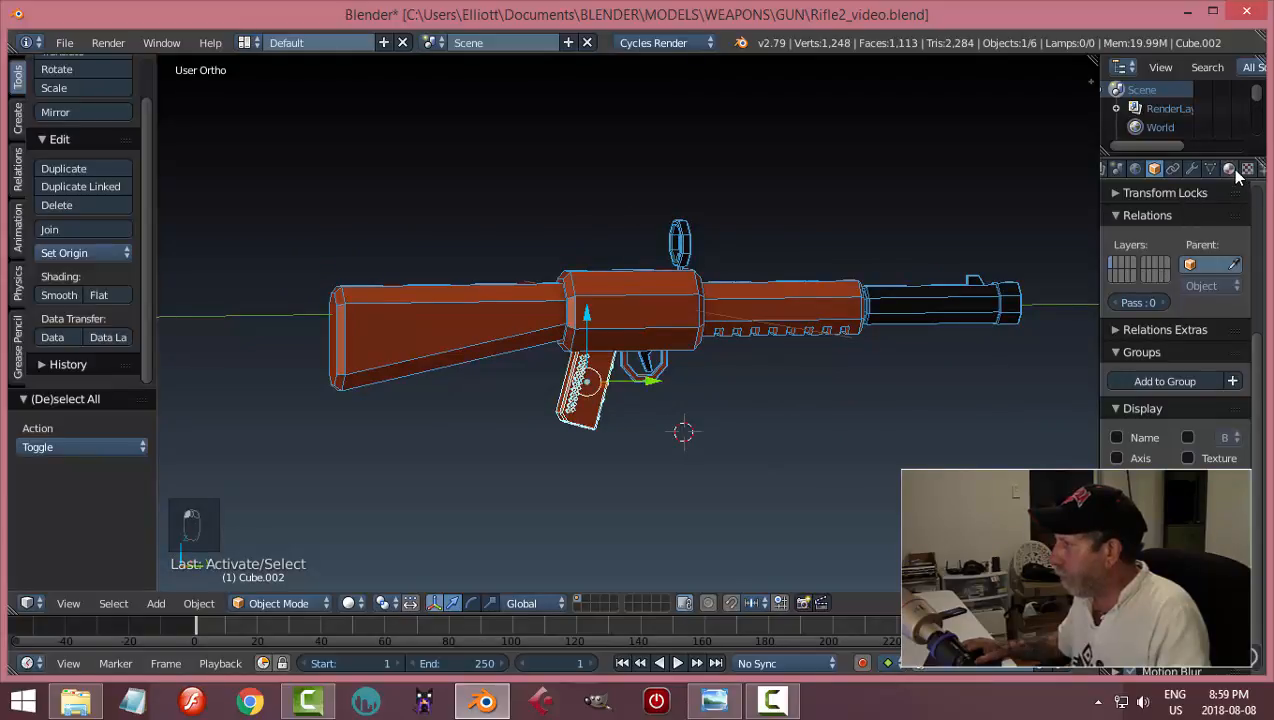
click(1230, 169)
click(1117, 293)
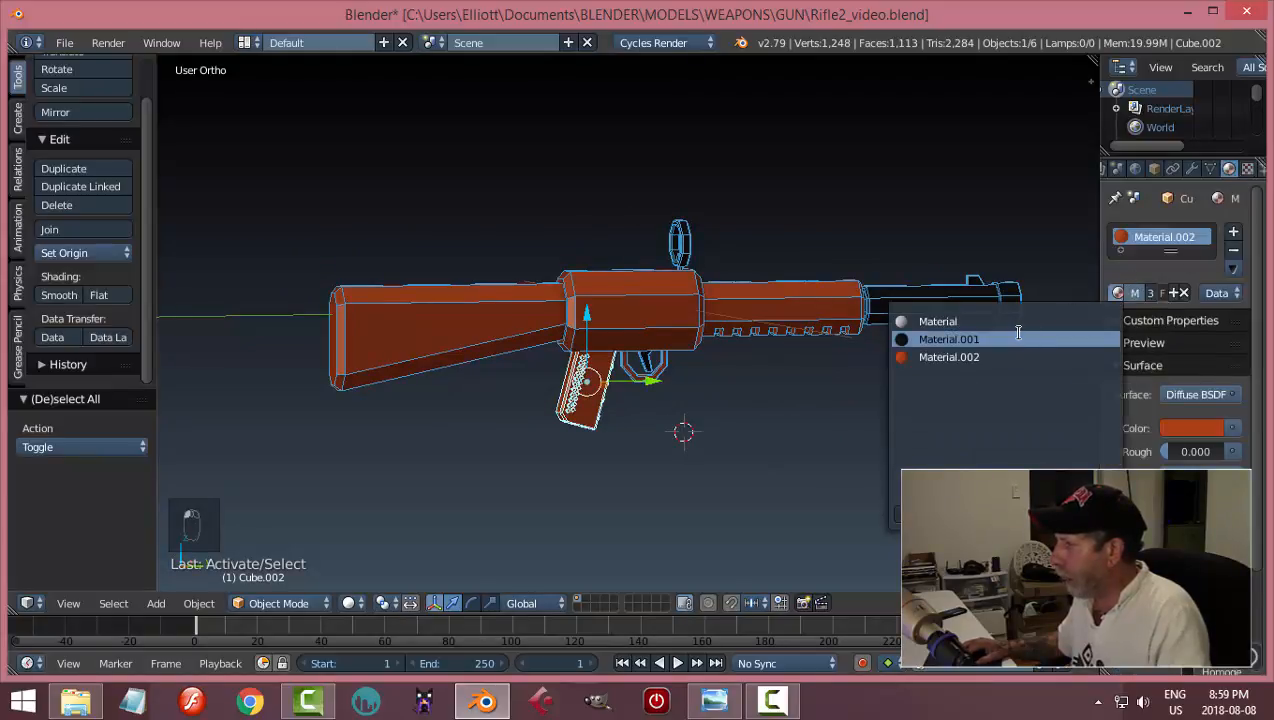
click(955, 338)
key(a)
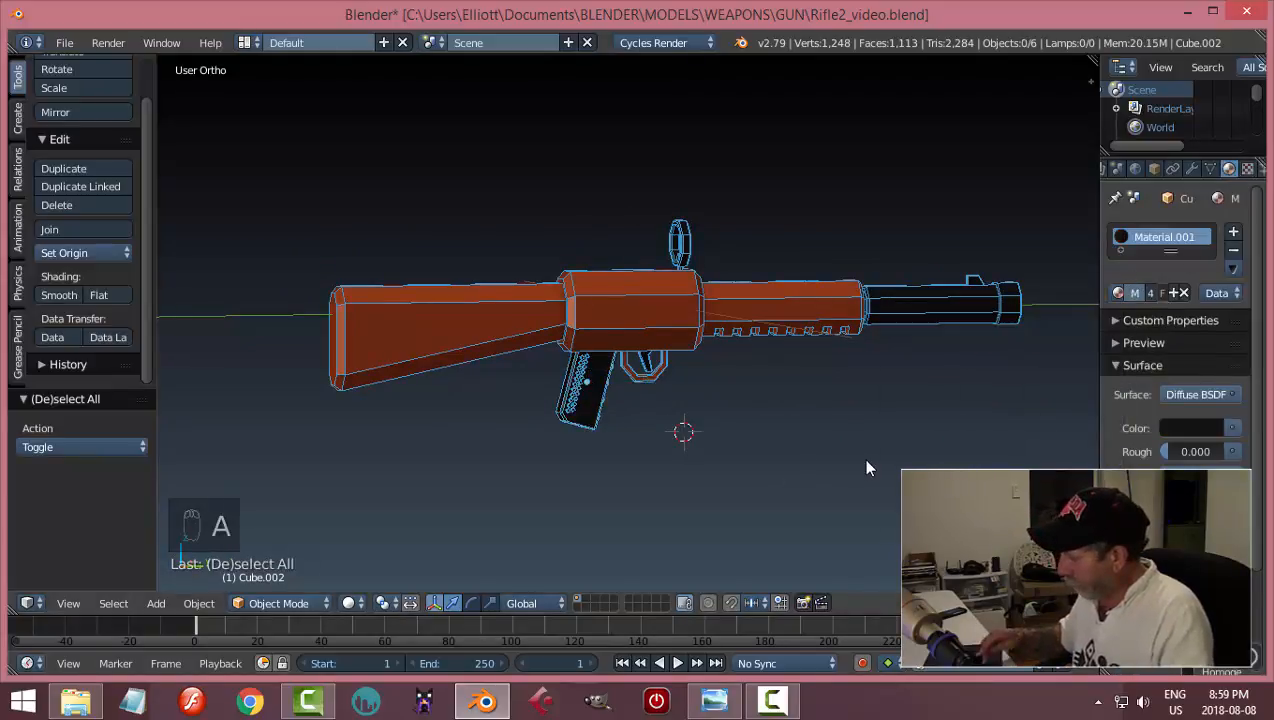
- Switch to the right side view and turn off the background images
key(KP_3)
key(n)
key(n)
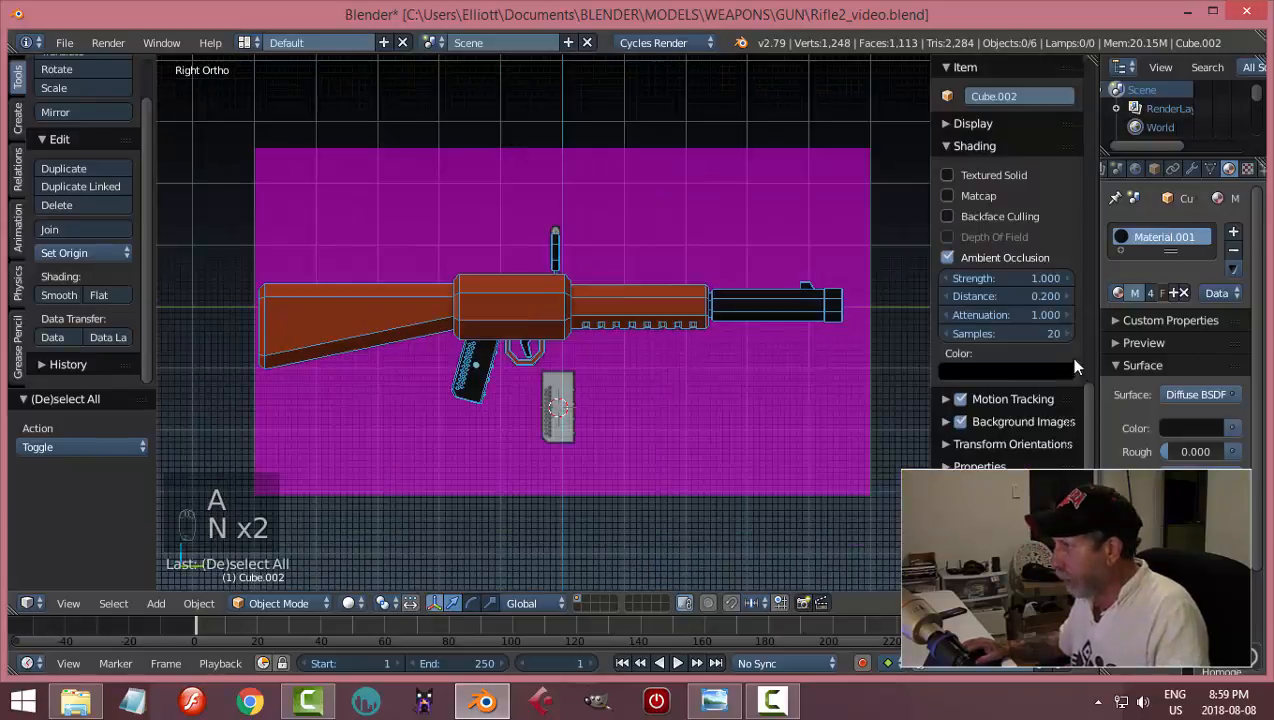
click(949, 147)
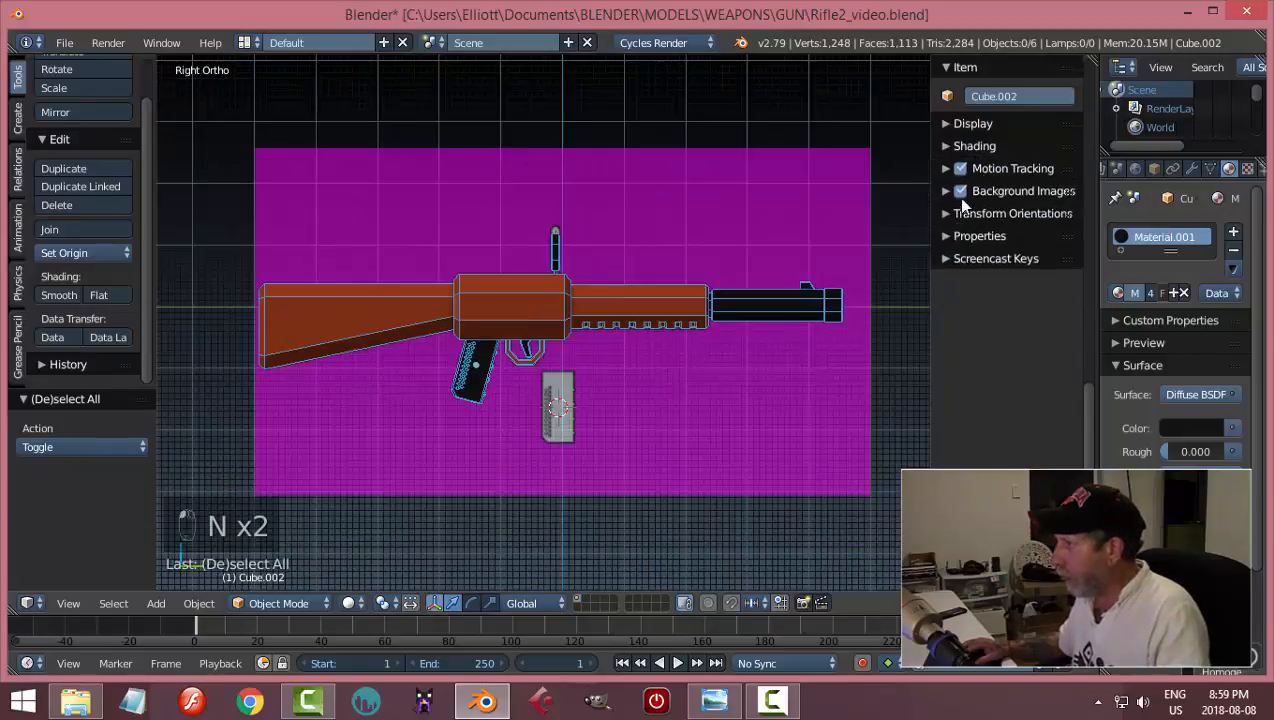
click(960, 191)
key(n)
scroll(722, 412, up, 3)
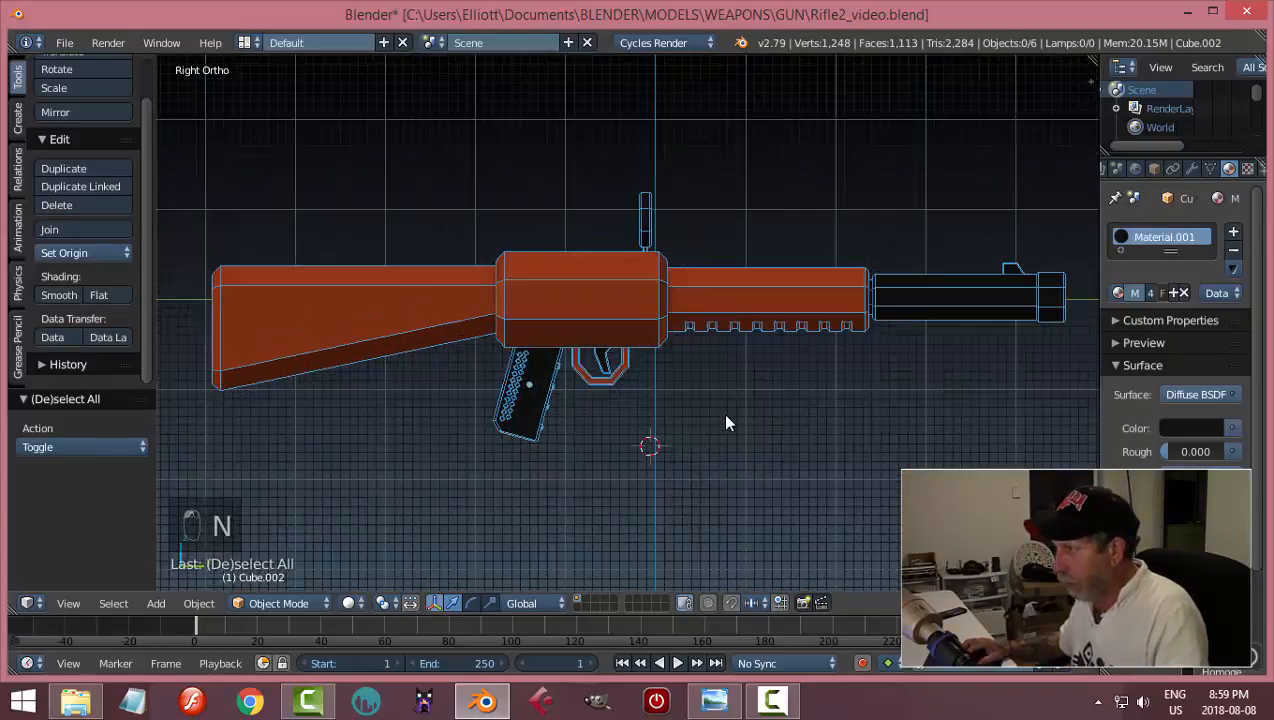
- Frame the whole rifle in the right side view and make an OpenGL render of the viewport, then close it
scroll(850, 412, down, 2)
shift+middle_drag(903, 411, 847, 415)
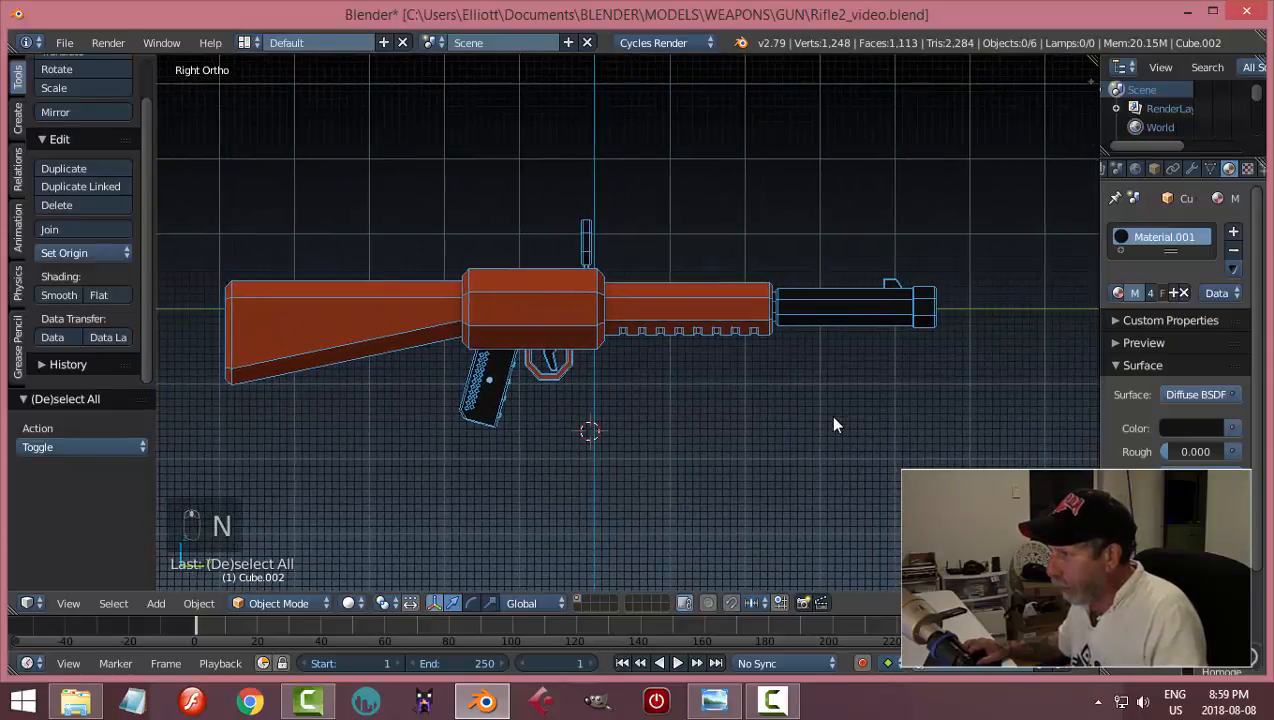
scroll(830, 417, up, 1)
shift+middle_drag(770, 421, 816, 415)
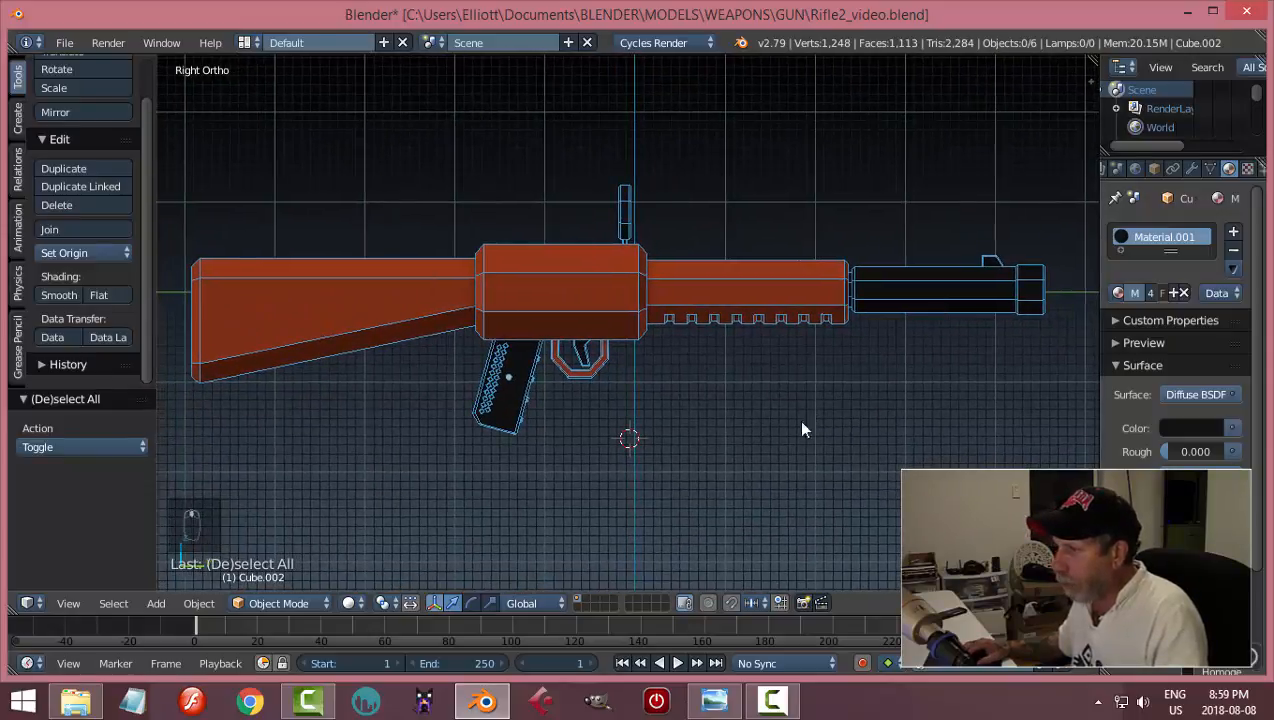
click(803, 603)
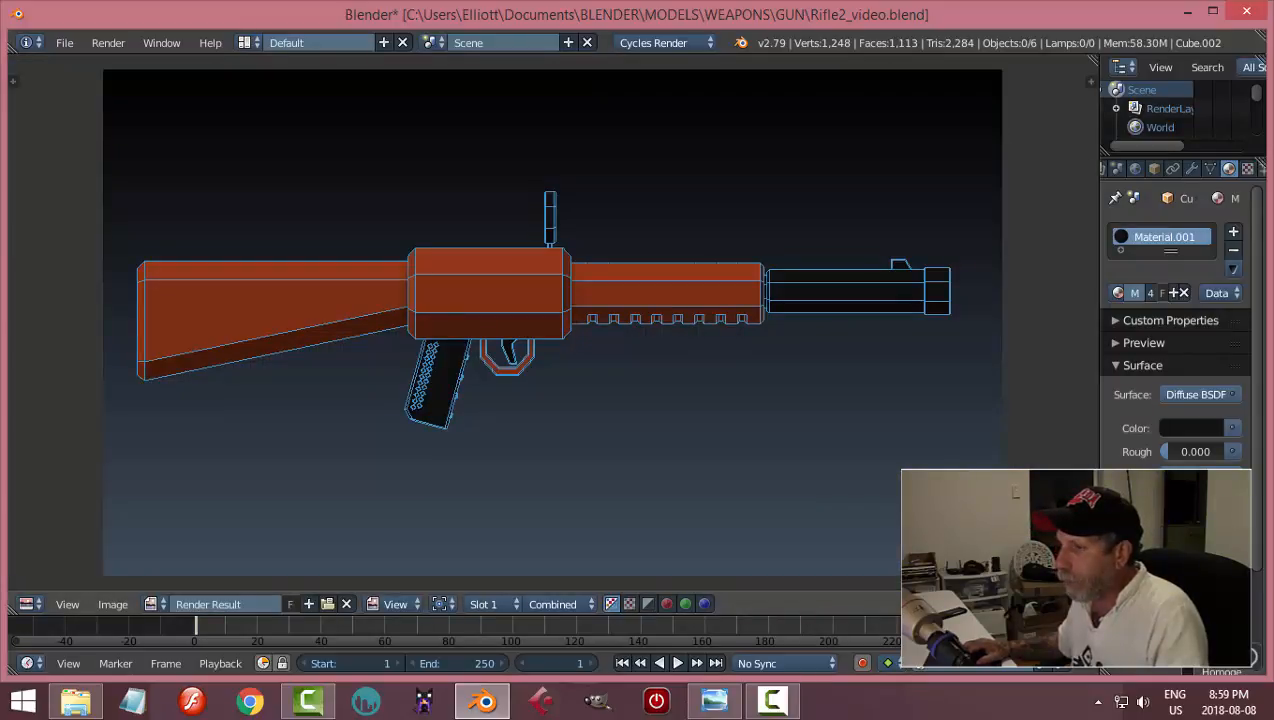
key(Escape)
- Make an OpenGL render of the rifle from an angled front view with the muzzle visible, and close it
middle_drag(938, 458, 816, 468)
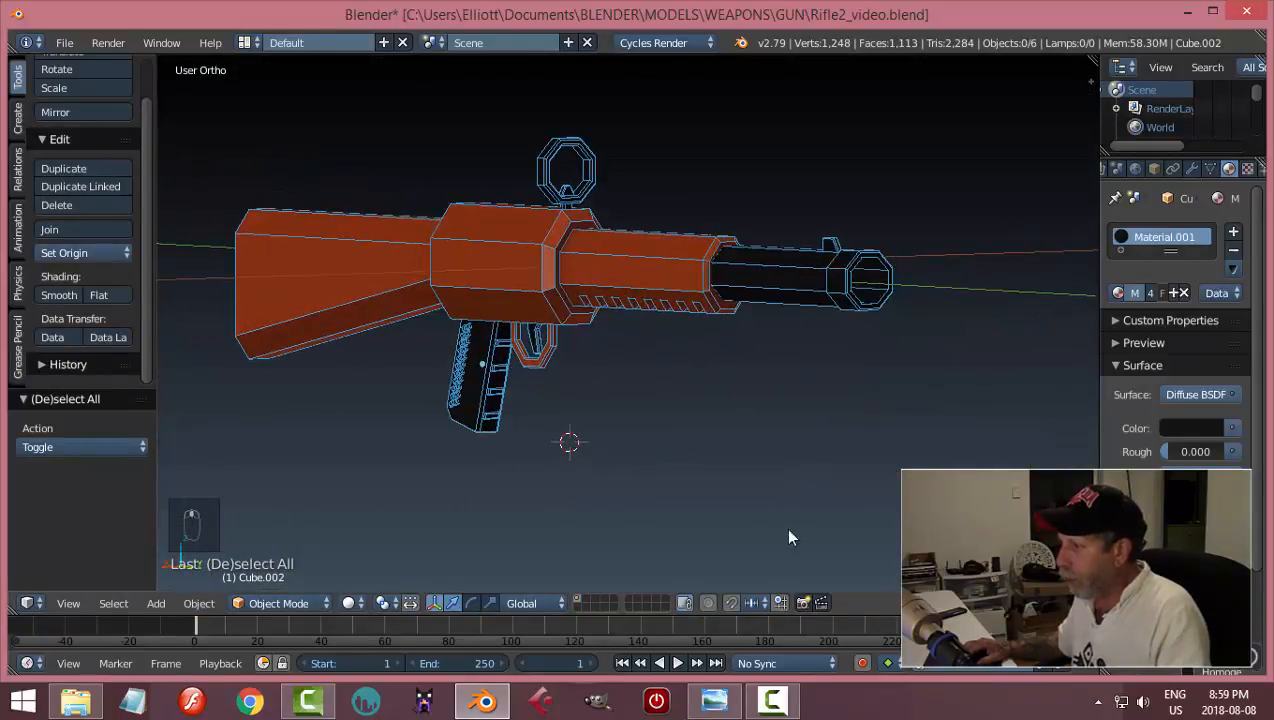
click(803, 603)
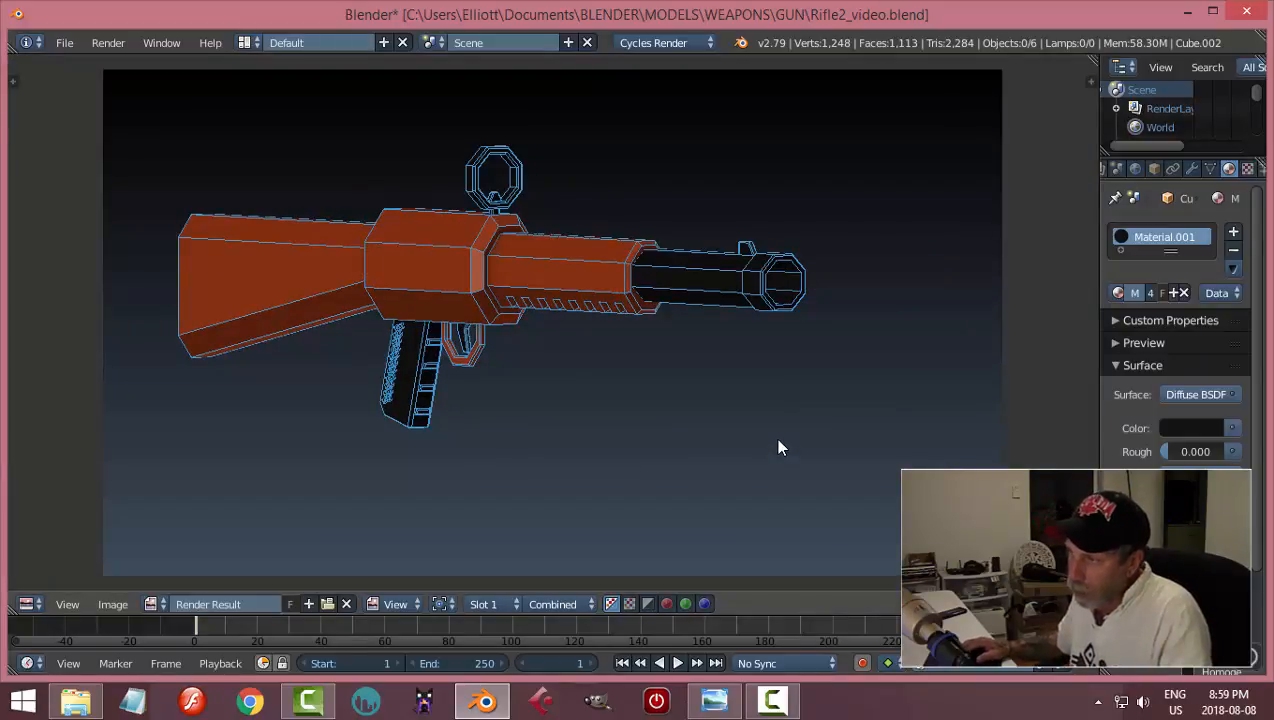
key(Escape)
- Examine the coloured rifle from both sides, from the front and close up around the magazine and trigger guard
middle_drag(658, 402, 716, 457)
scroll(716, 457, up, 5)
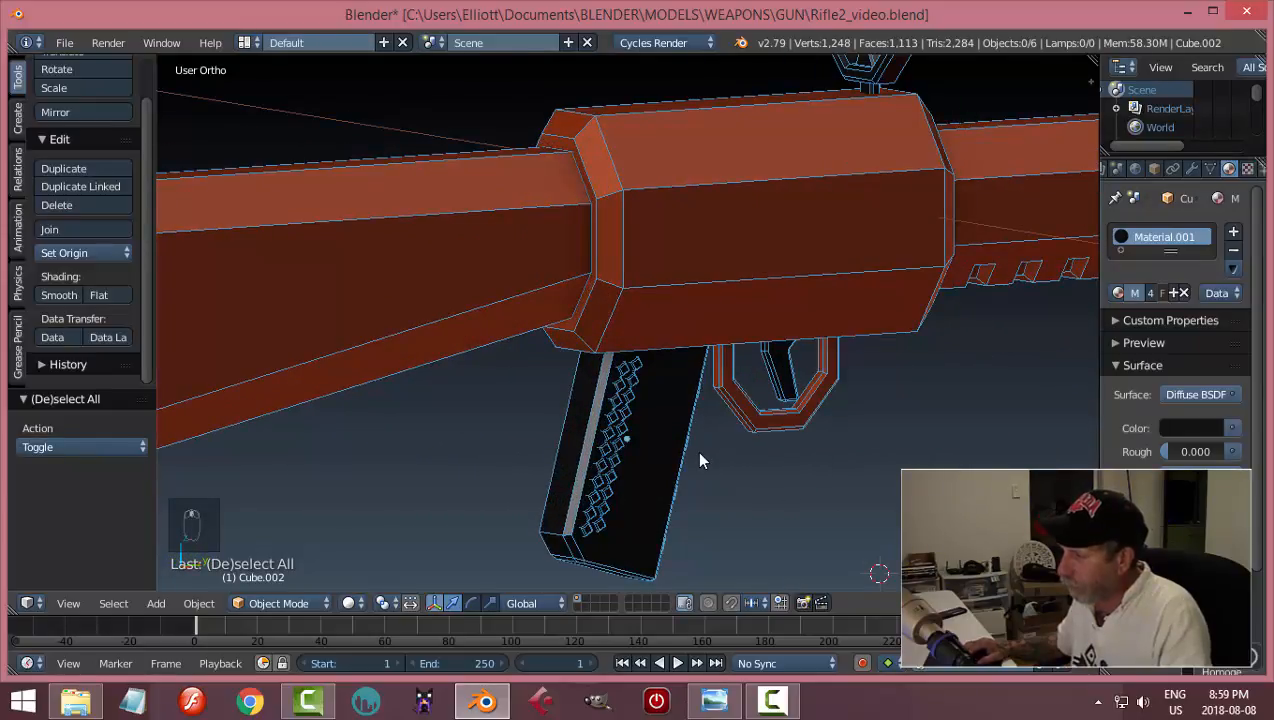
scroll(647, 443, down, 5)
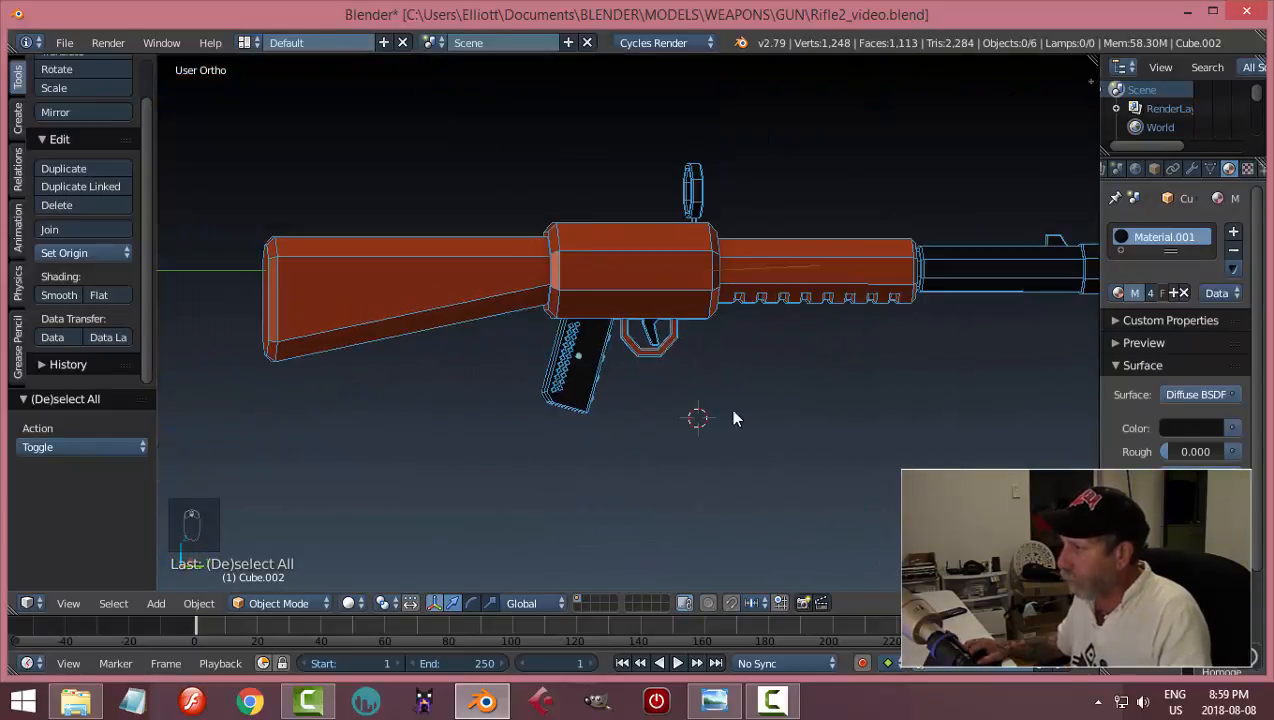
middle_drag(734, 418, 665, 438)
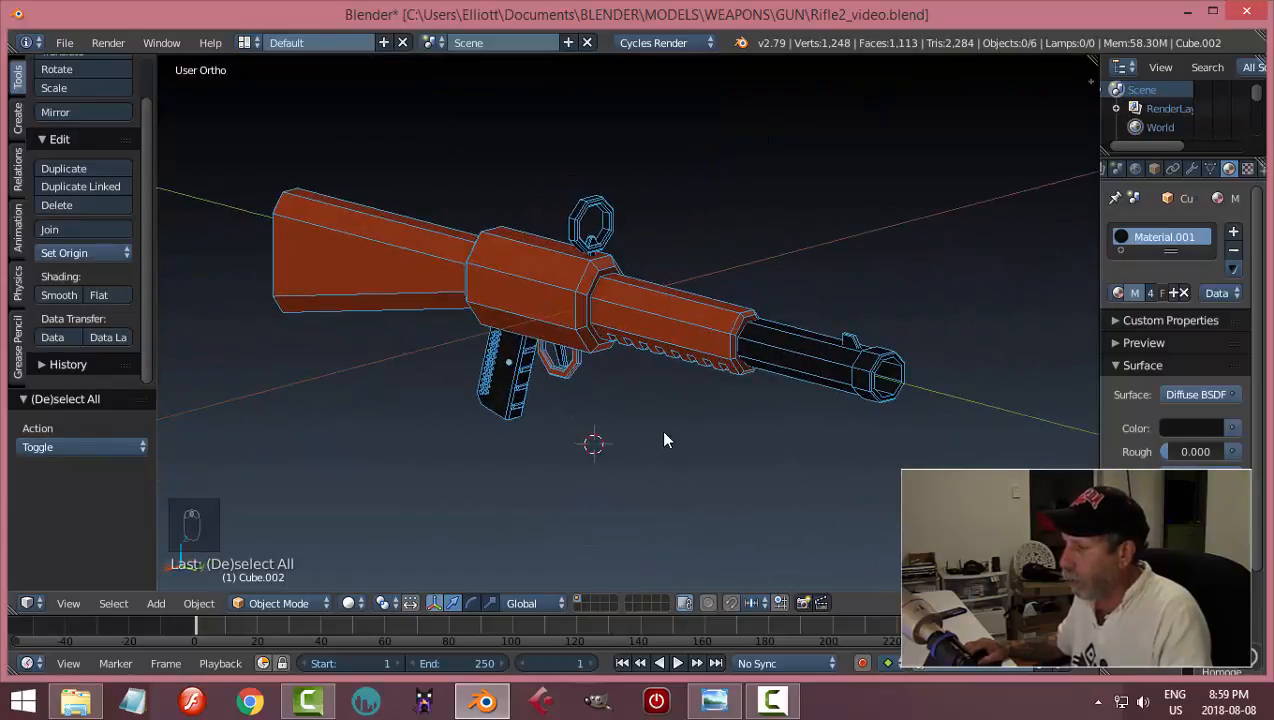
middle_drag(802, 424, 660, 415)
scroll(518, 341, up, 2)
middle_drag(577, 297, 450, 222)
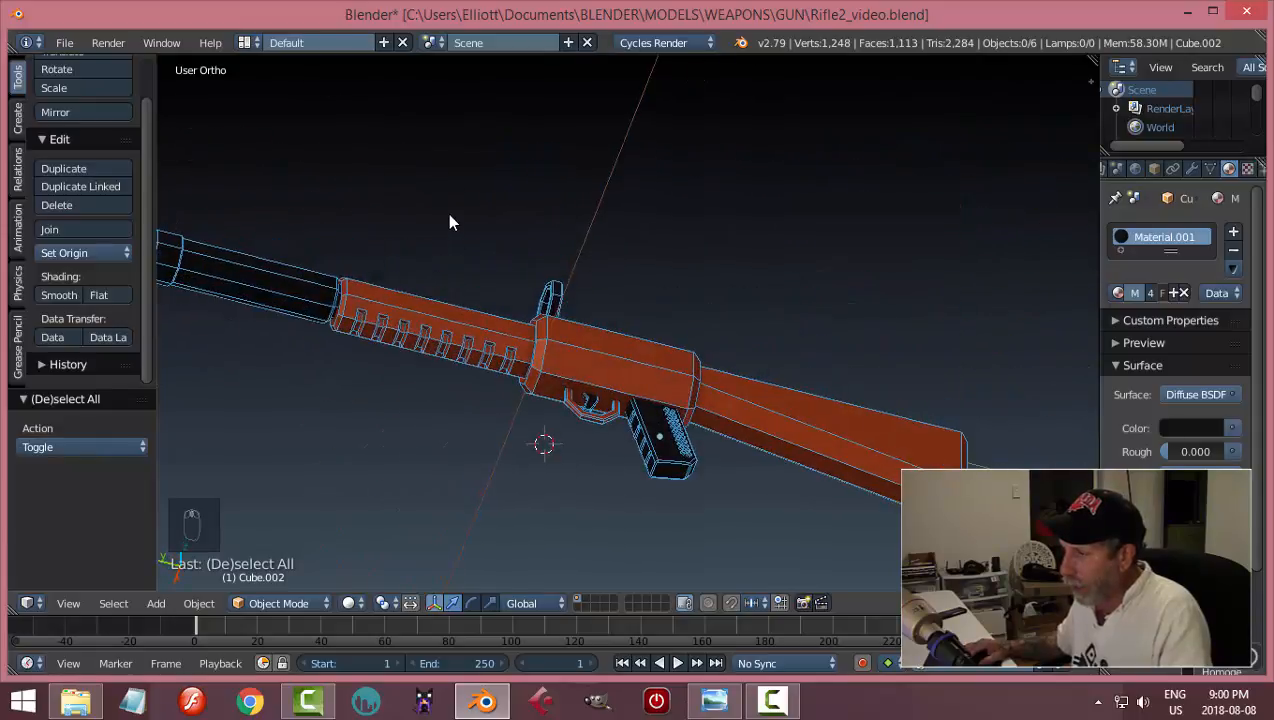
middle_drag(465, 413, 460, 404)
scroll(460, 404, down, 3)
middle_drag(596, 346, 526, 435)
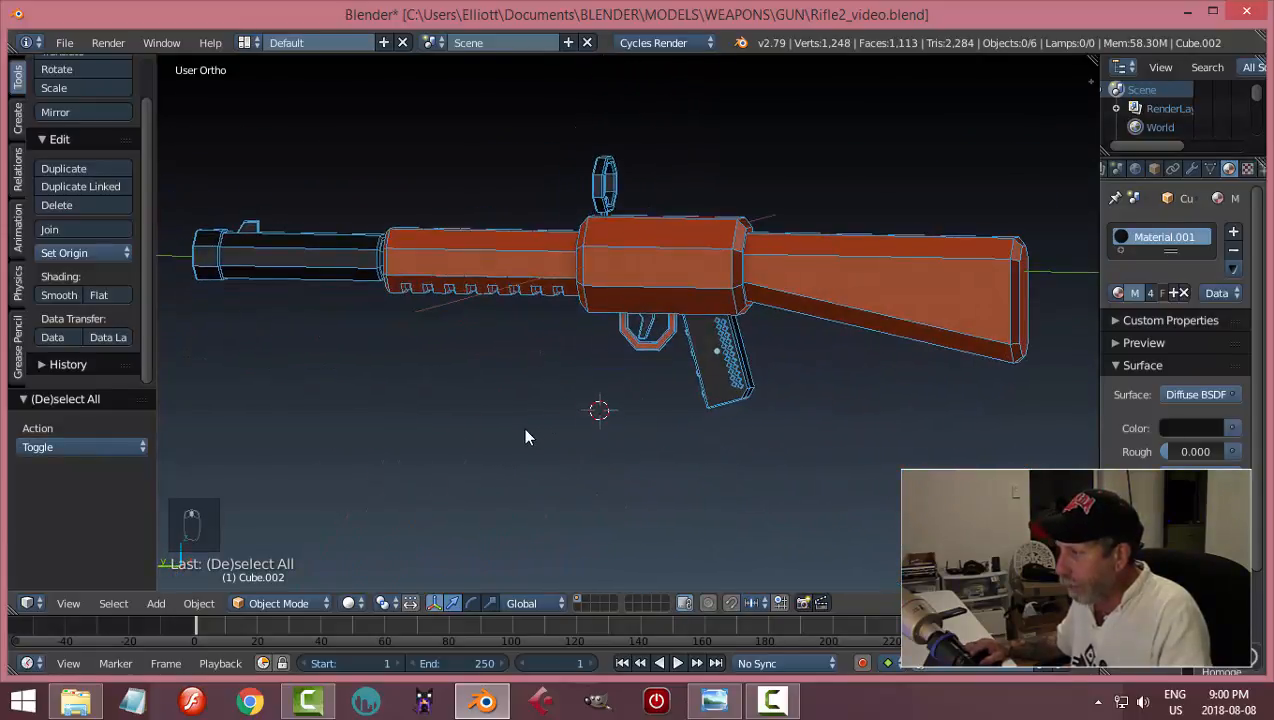
middle_drag(882, 364, 848, 362)
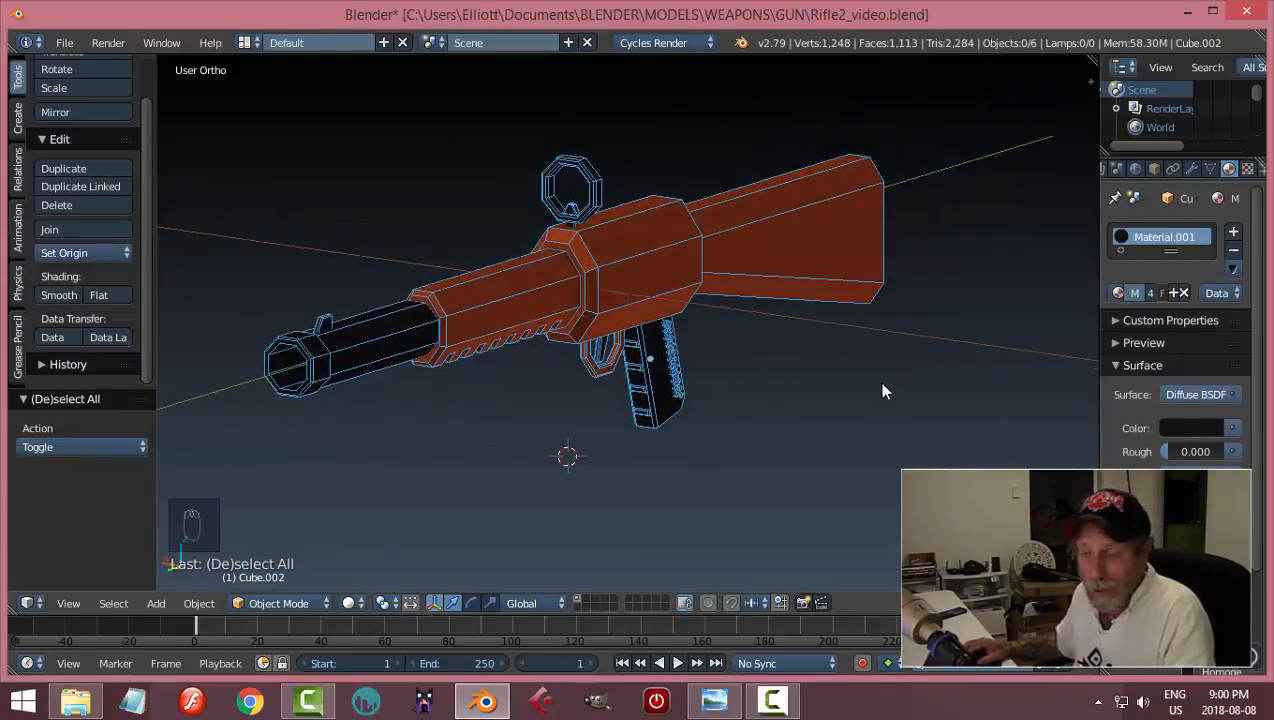
middle_drag(882, 391, 869, 421)
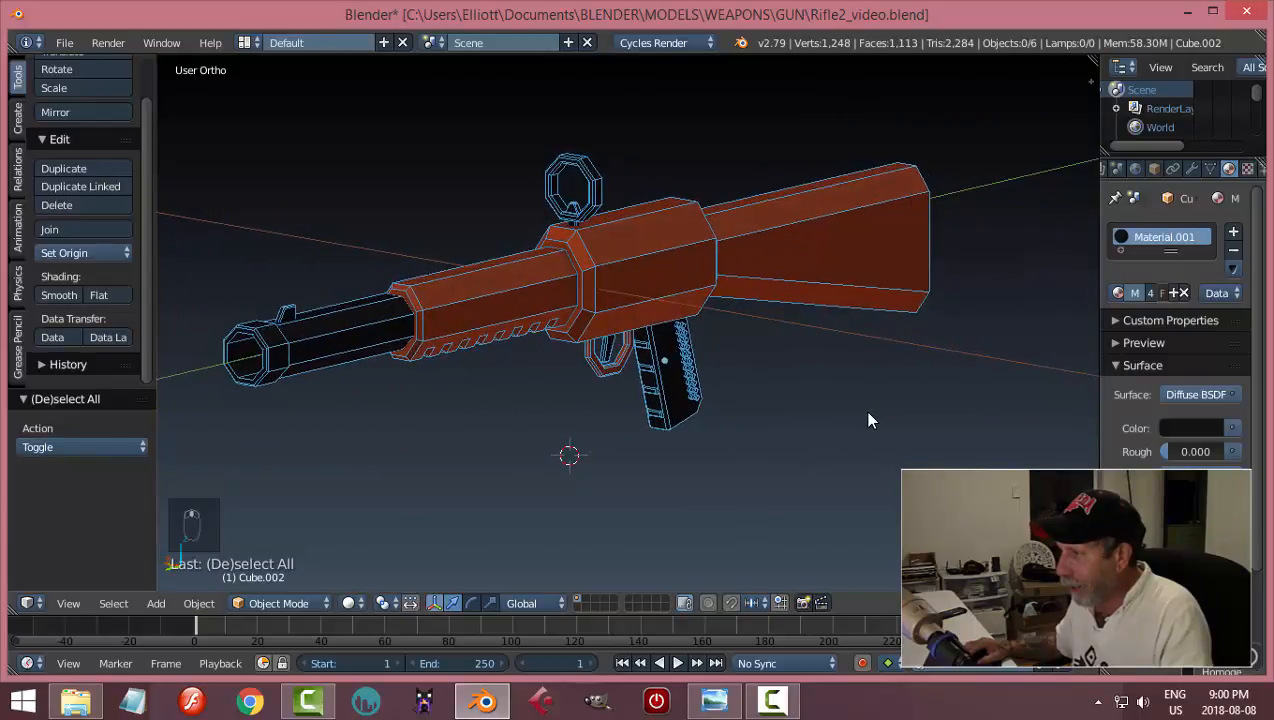